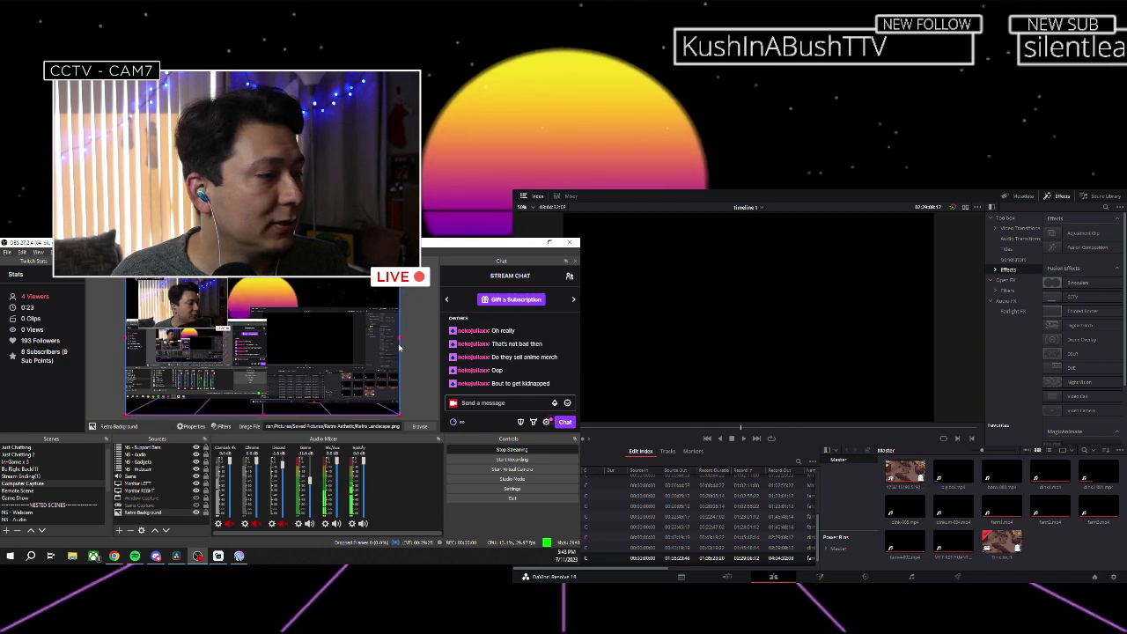
# Move the NS - Webcam source up to the scene's upper edge and enlarge it slightly.
pyautogui.click(428, 340)
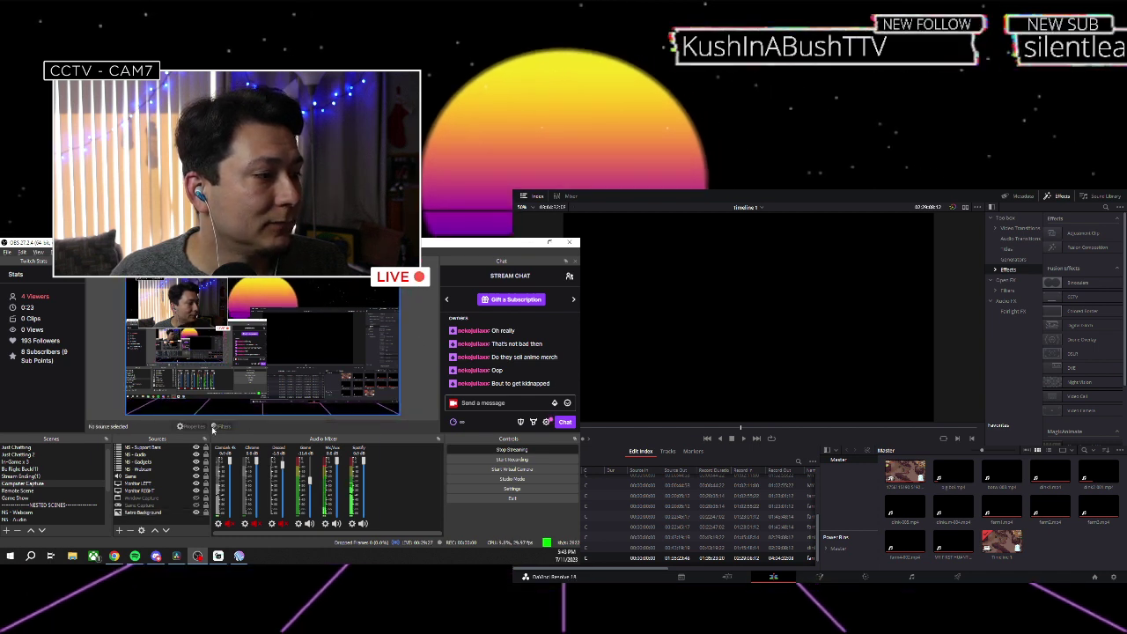
pyautogui.click(136, 468)
pyautogui.moveTo(173, 315); pyautogui.dragTo(172, 302)
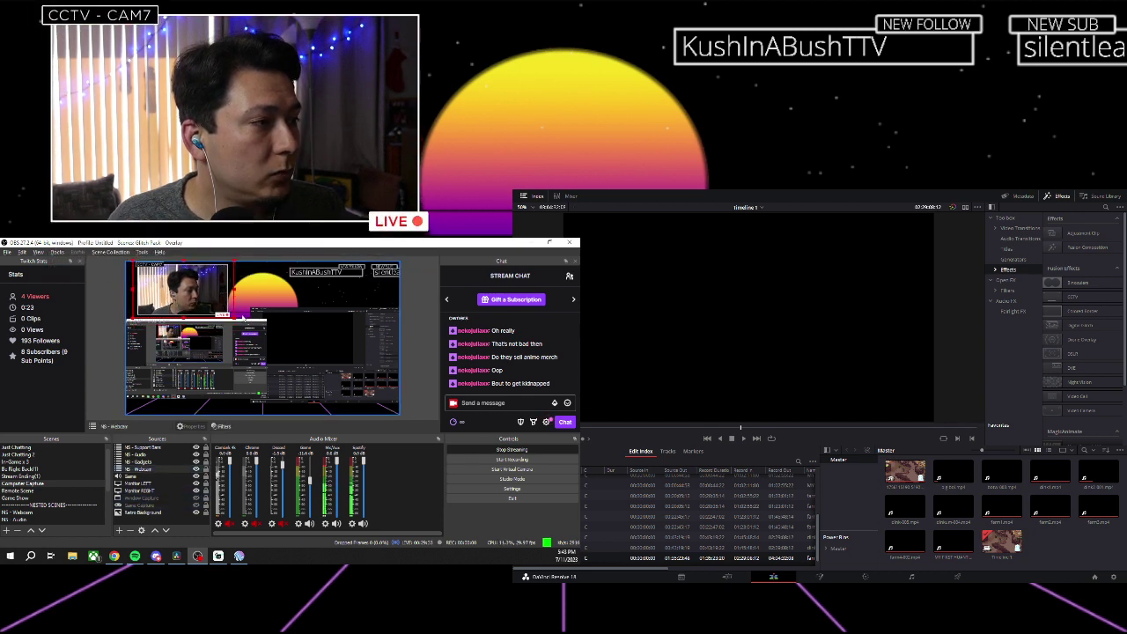
pyautogui.moveTo(234, 315); pyautogui.dragTo(236, 317)
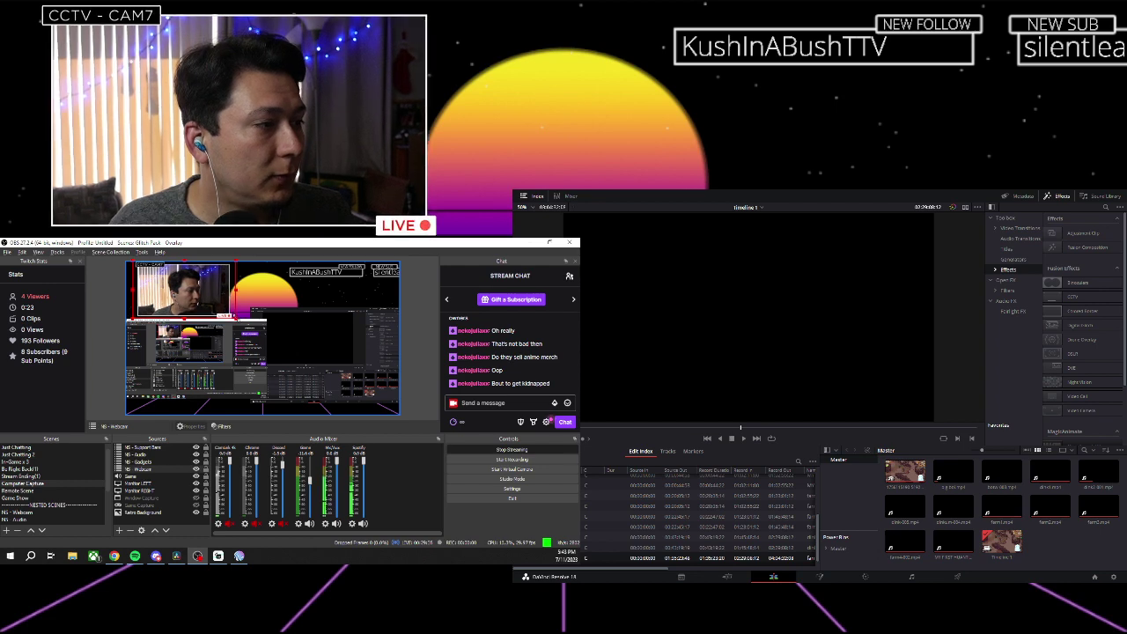
# Shrink the Monitor LEFT and Monitor RIGHT captures so they sit side by side without overlapping.
pyautogui.click(173, 482)
pyautogui.moveTo(266, 359); pyautogui.dragTo(249, 355)
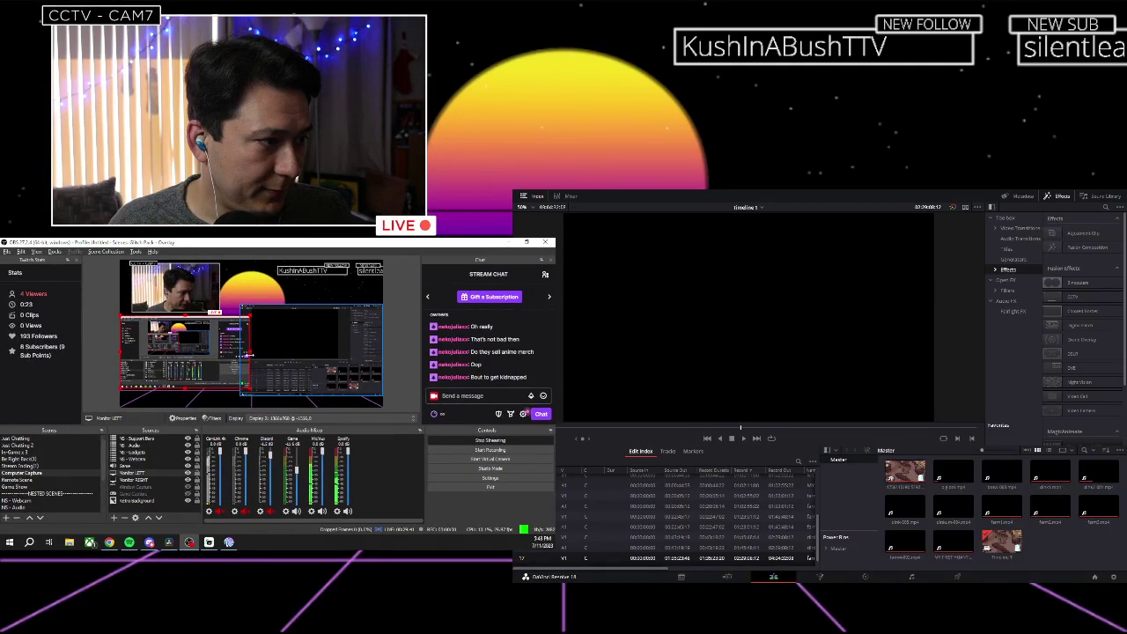
pyautogui.click(242, 367)
pyautogui.moveTo(241, 352); pyautogui.dragTo(251, 356)
pyautogui.click(396, 340)
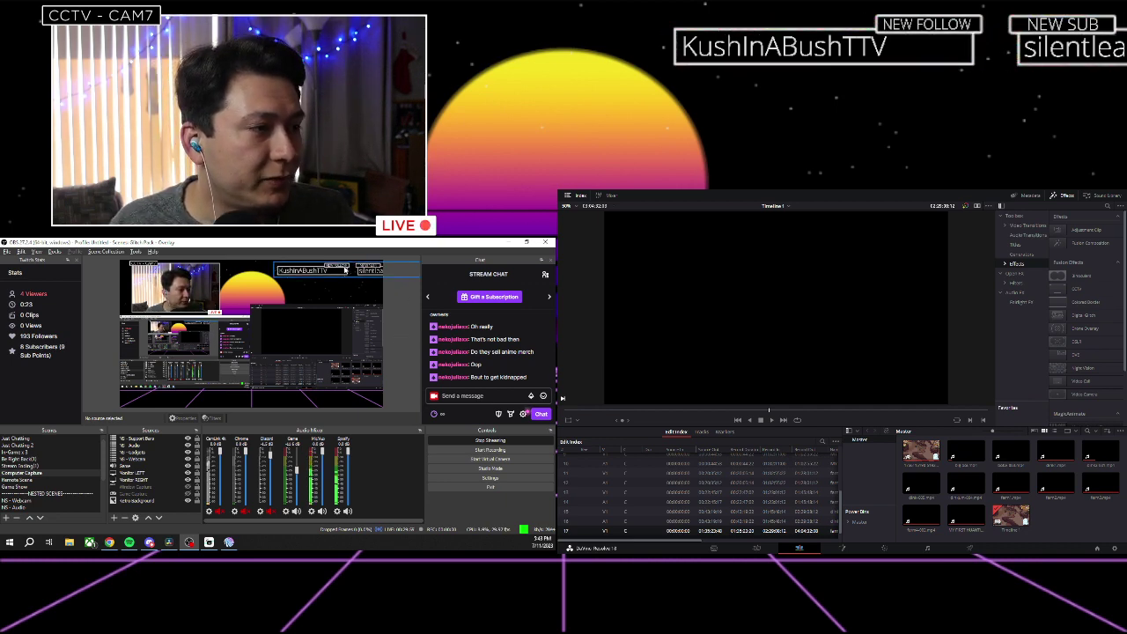
# Move the new follow, sub and cheer labels beside the webcam and scale them down to fit the canvas width.
pyautogui.moveTo(345, 270); pyautogui.dragTo(257, 273)
pyautogui.moveTo(331, 280); pyautogui.dragTo(284, 273)
pyautogui.moveTo(210, 261); pyautogui.dragTo(275, 270)
pyautogui.click(381, 298)
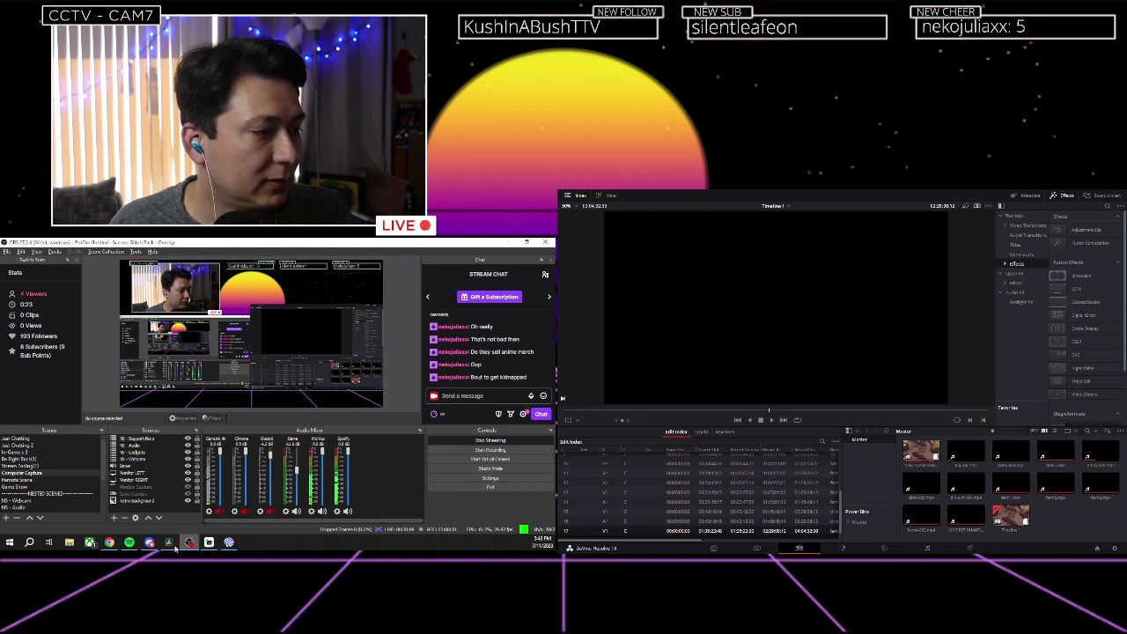
# Switch to Chrome, search Google for "bidrl" in a new tab and open the BIDRL.com website.
pyautogui.click(110, 542)
pyautogui.click(206, 245)
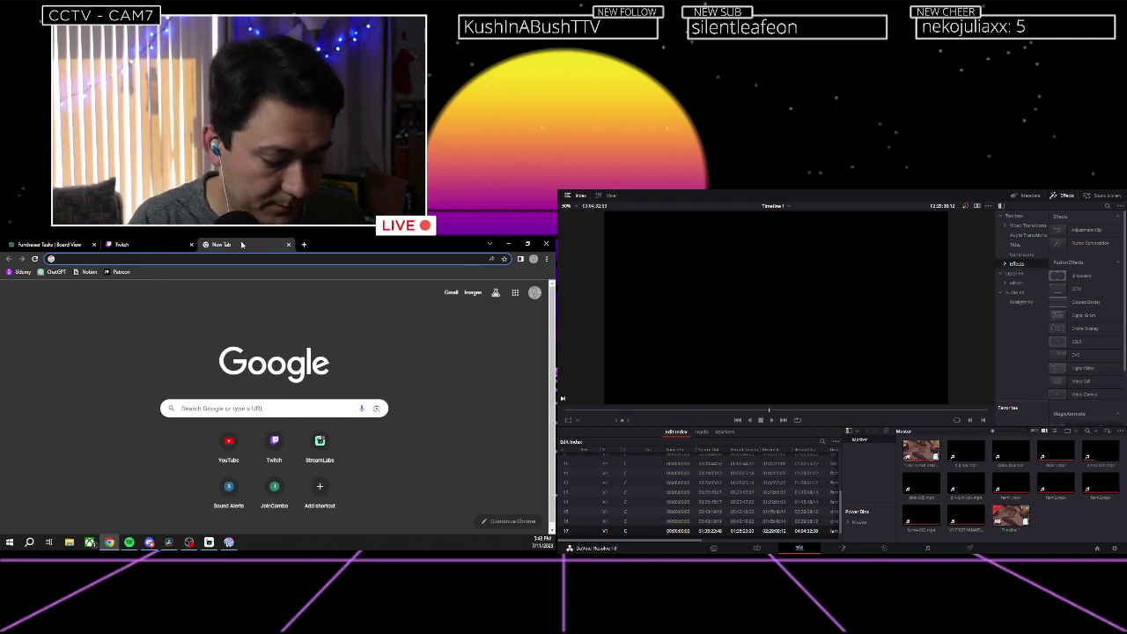
pyautogui.write('bidrl')
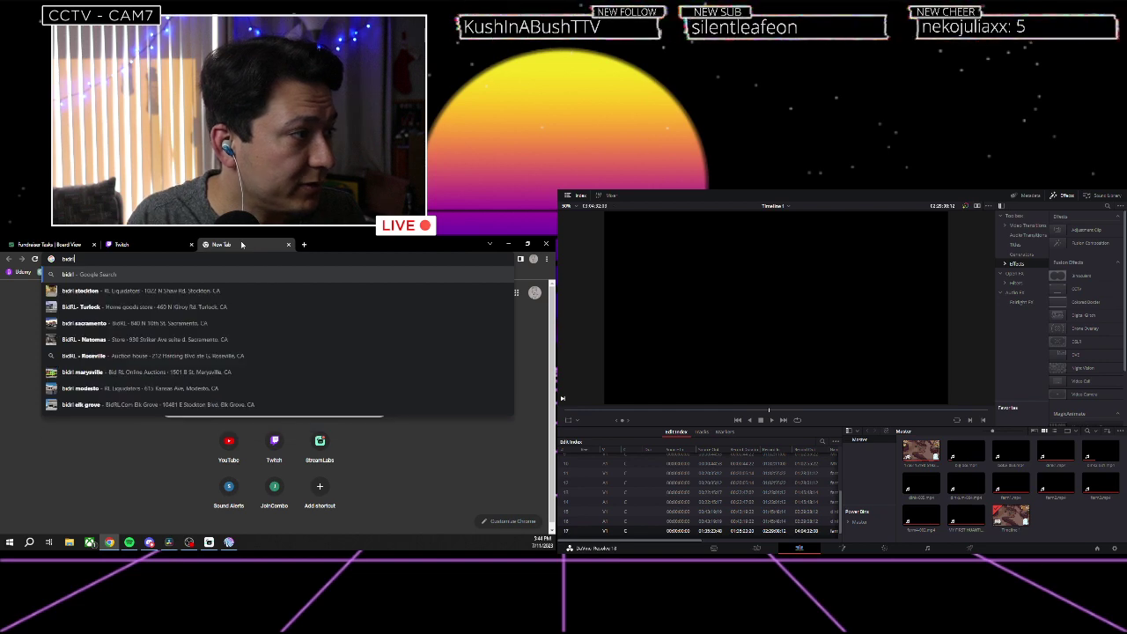
pyautogui.press('Return')
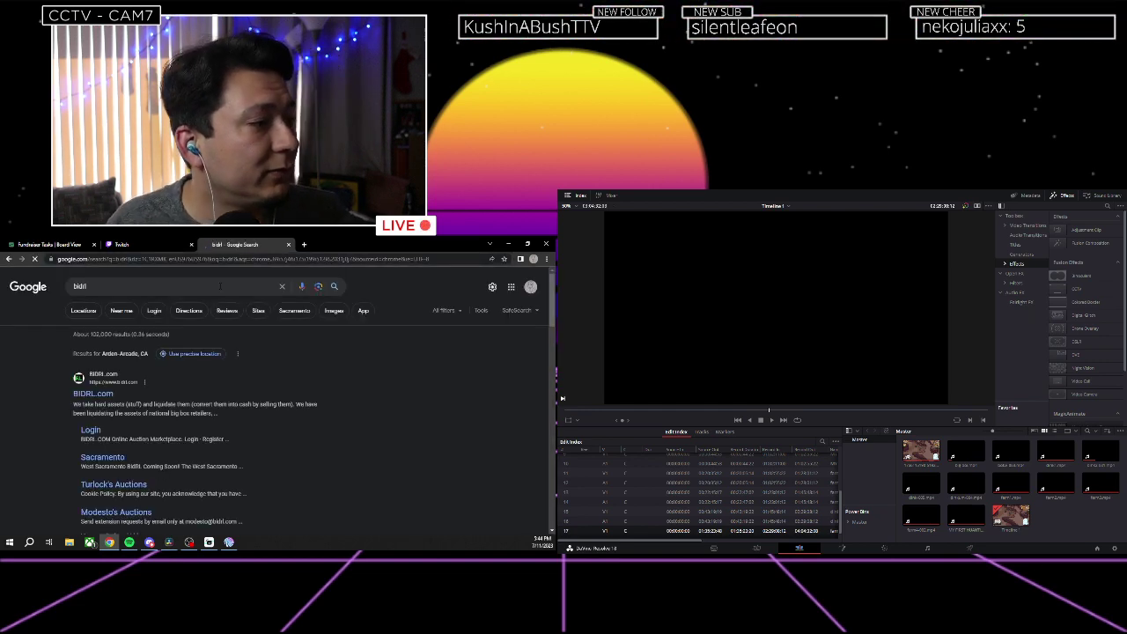
pyautogui.click(106, 393)
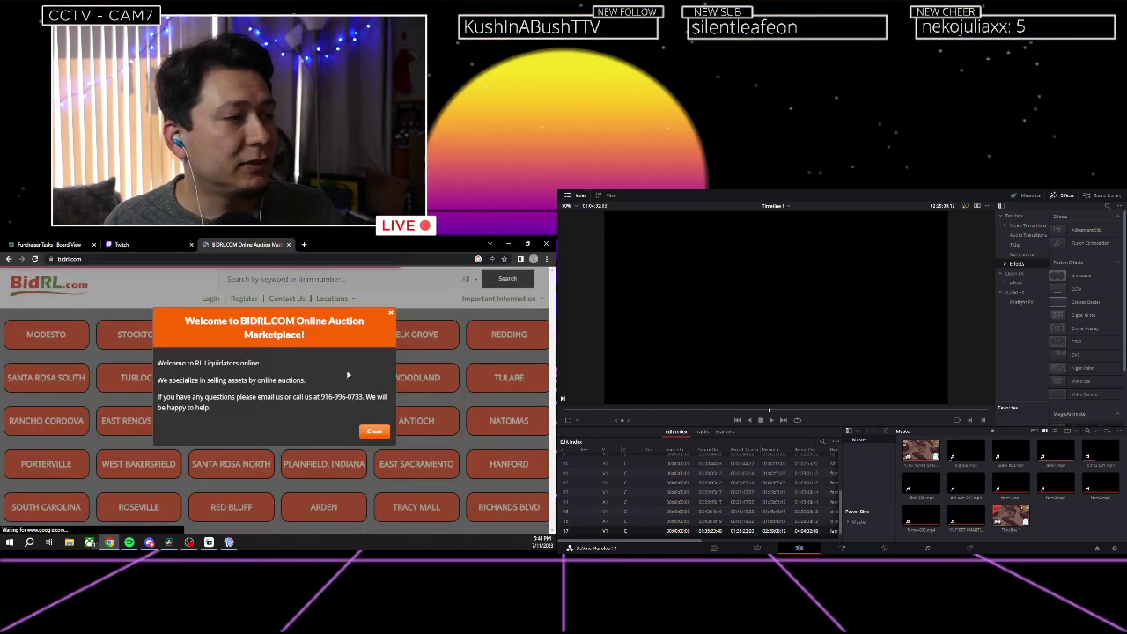
# Move the BIDRL.com tab into its own window on the other monitor and dismiss the welcome message.
pyautogui.moveTo(238, 244); pyautogui.dragTo(817, 192)
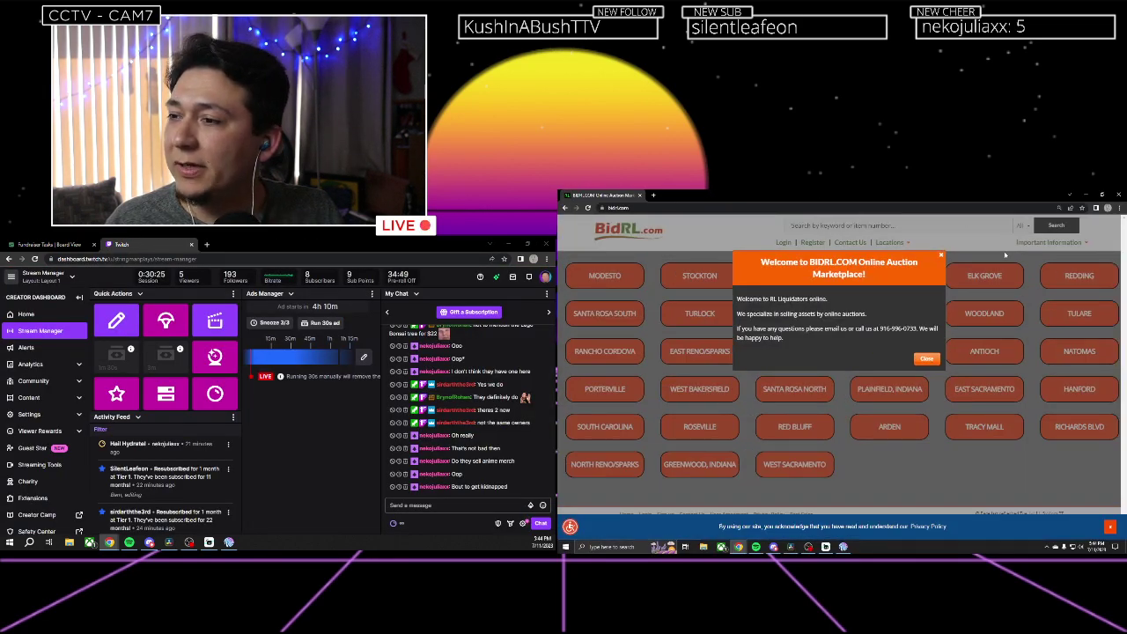
pyautogui.click(928, 359)
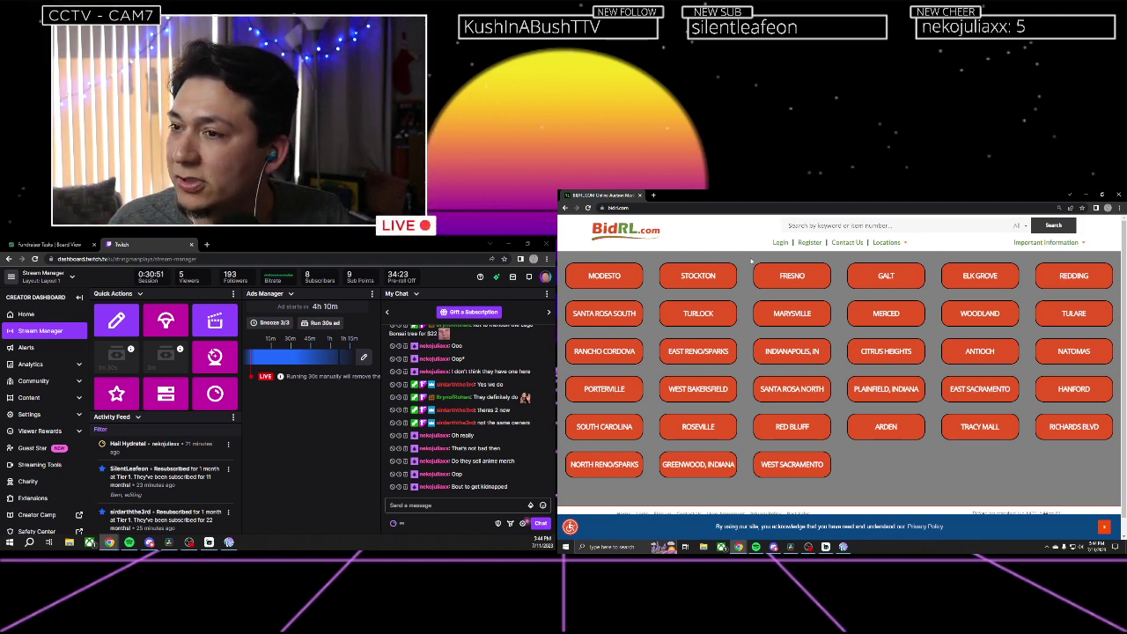
# Search the BidRL auctions for "anime" and for "manga".
pyautogui.click(843, 228)
pyautogui.write('anime')
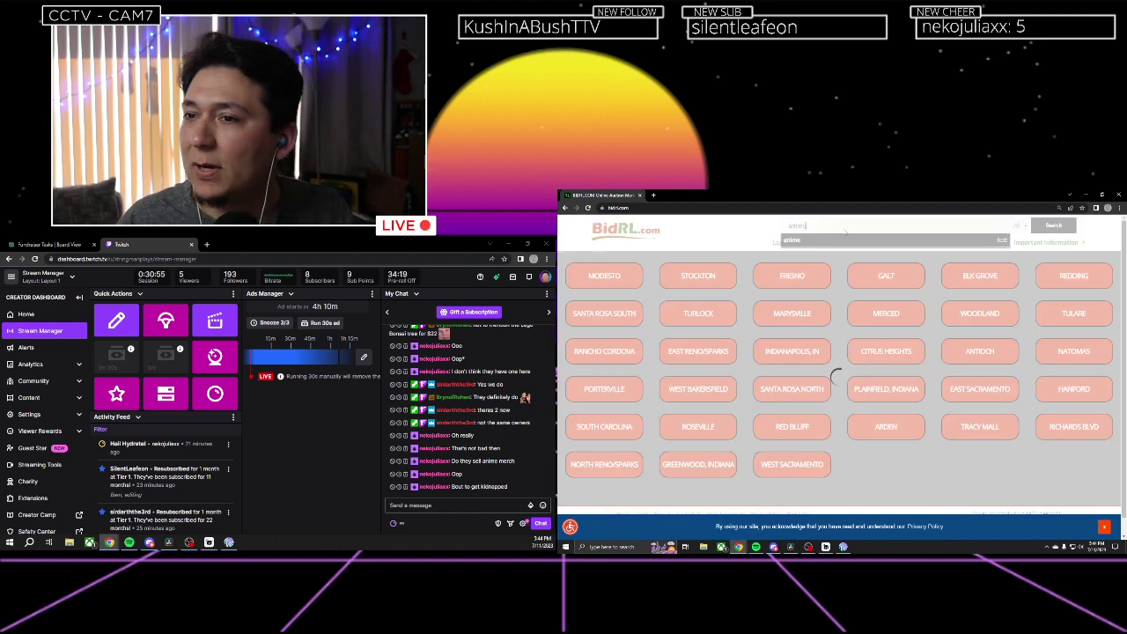
pyautogui.press('Return')
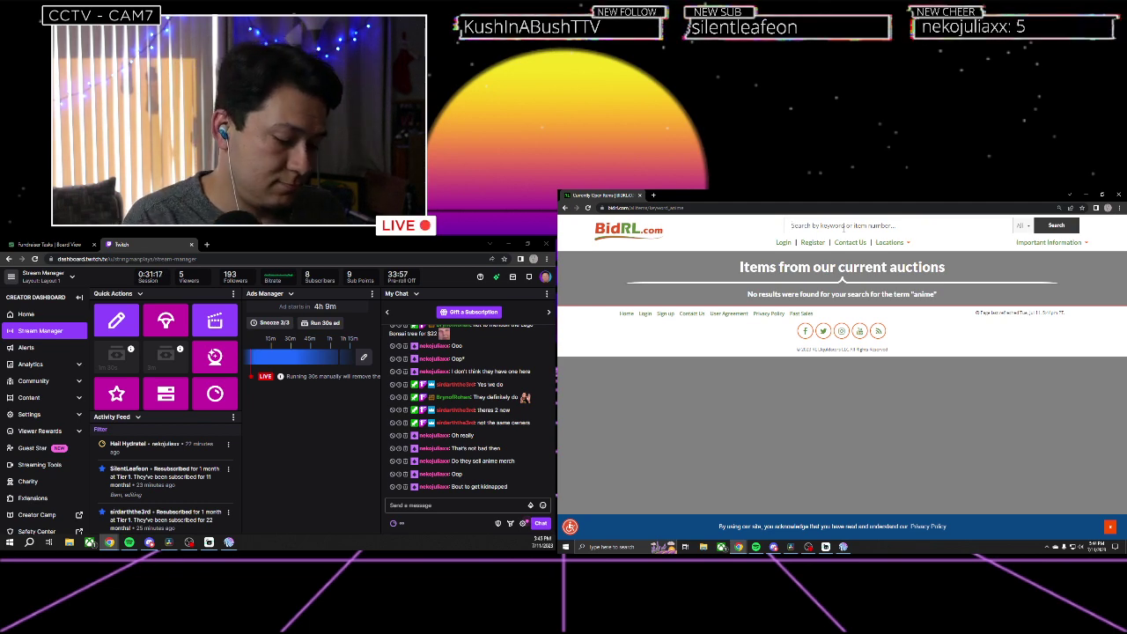
pyautogui.write('ga')
pyautogui.press('Return')
# Try a search for "posters", and search the auctions for "plush".
pyautogui.doubleClick(843, 230)
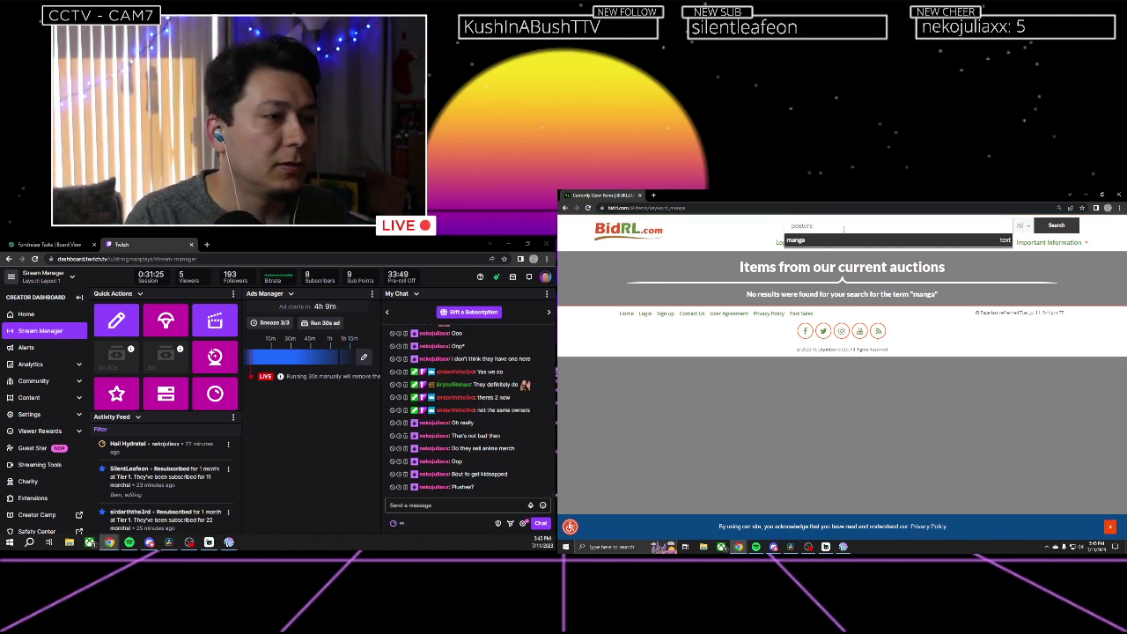
pyautogui.press('Return')
pyautogui.doubleClick(844, 229)
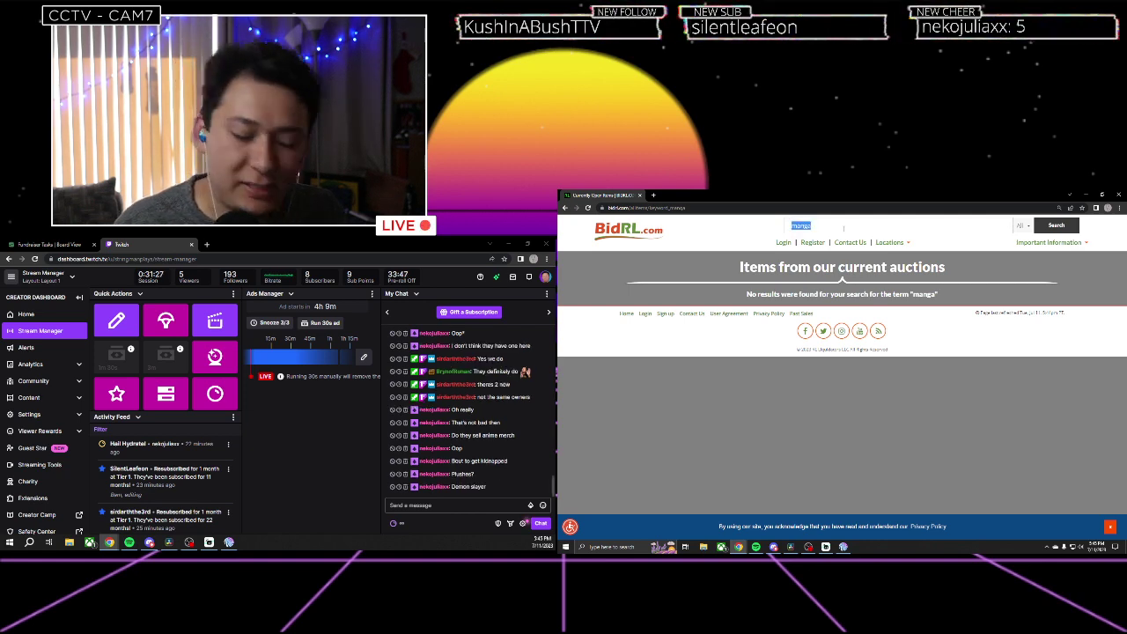
pyautogui.write('plush')
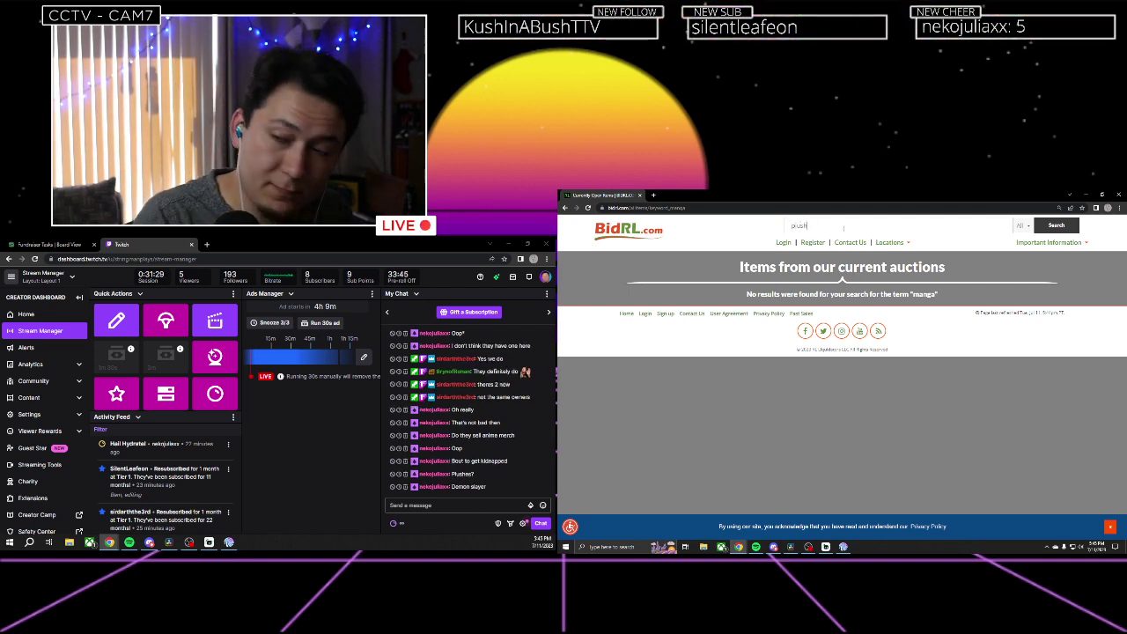
pyautogui.press('Return')
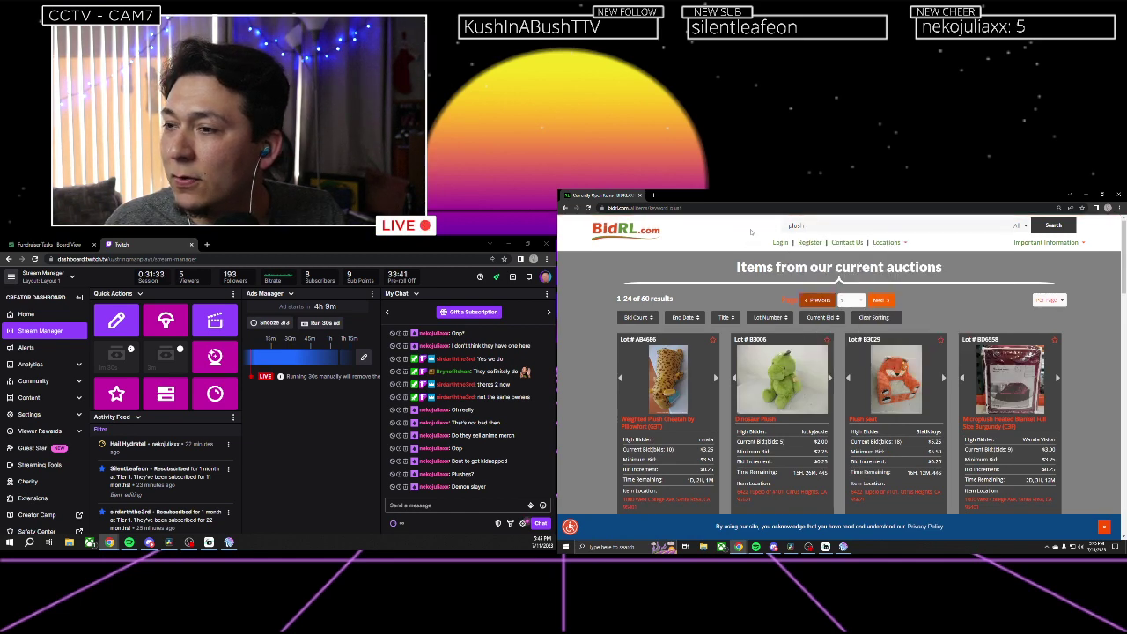
# Browse the photos of the weighted plush cheetah, the dinosaur plush and the plush seat in the first results row.
pyautogui.scroll(-1, 718, 299)
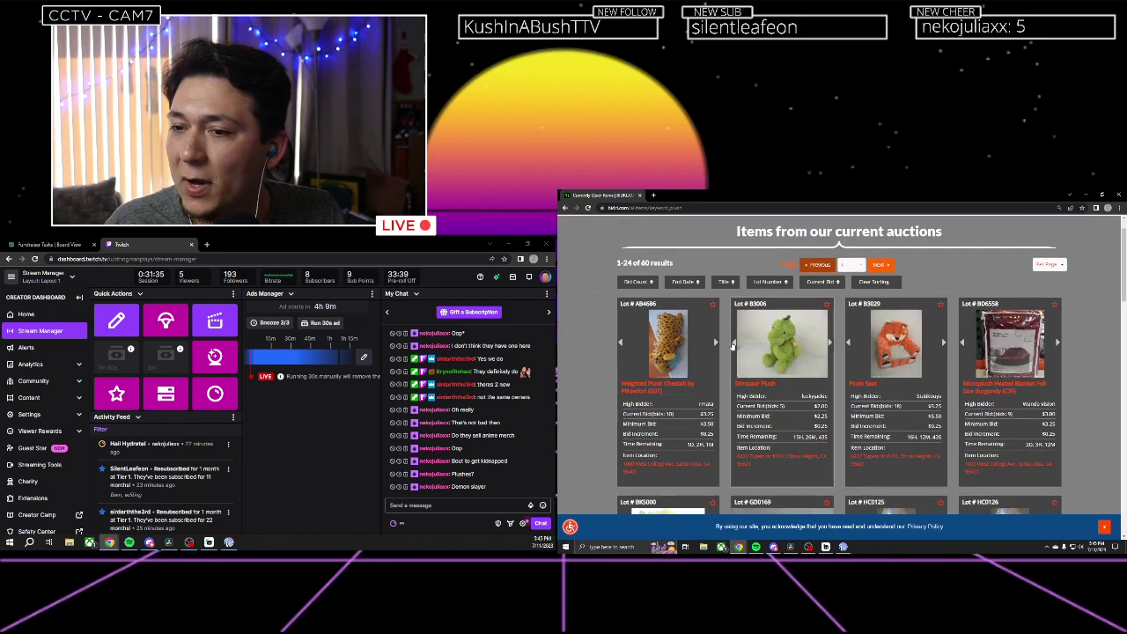
pyautogui.click(715, 344)
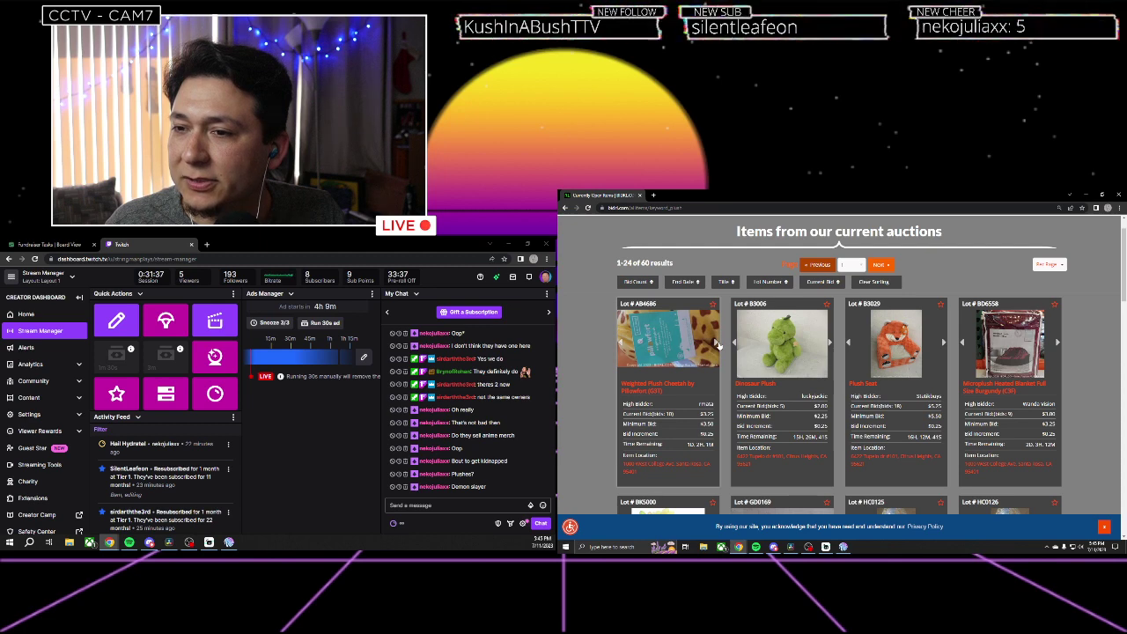
pyautogui.click(716, 344)
pyautogui.click(716, 344)
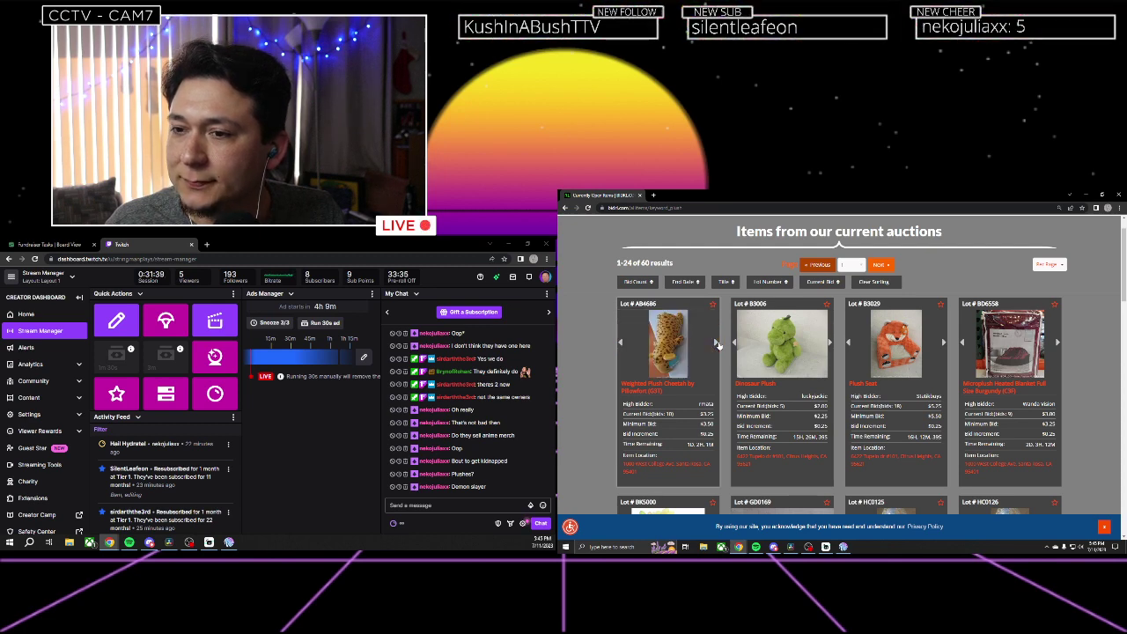
pyautogui.click(716, 344)
pyautogui.click(716, 344)
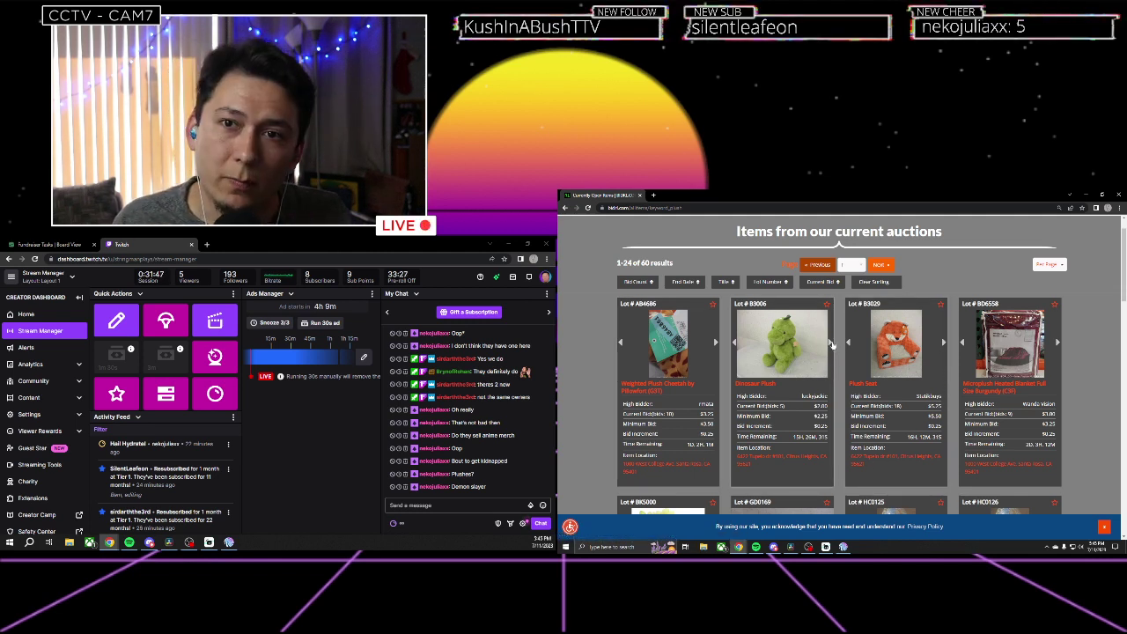
pyautogui.click(831, 344)
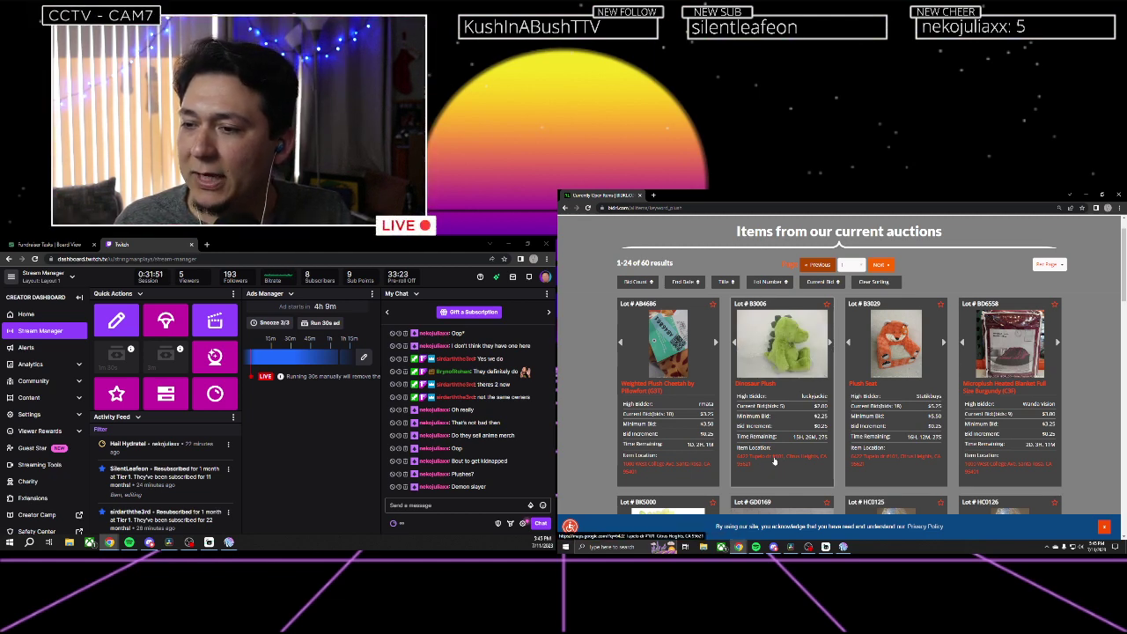
pyautogui.click(831, 345)
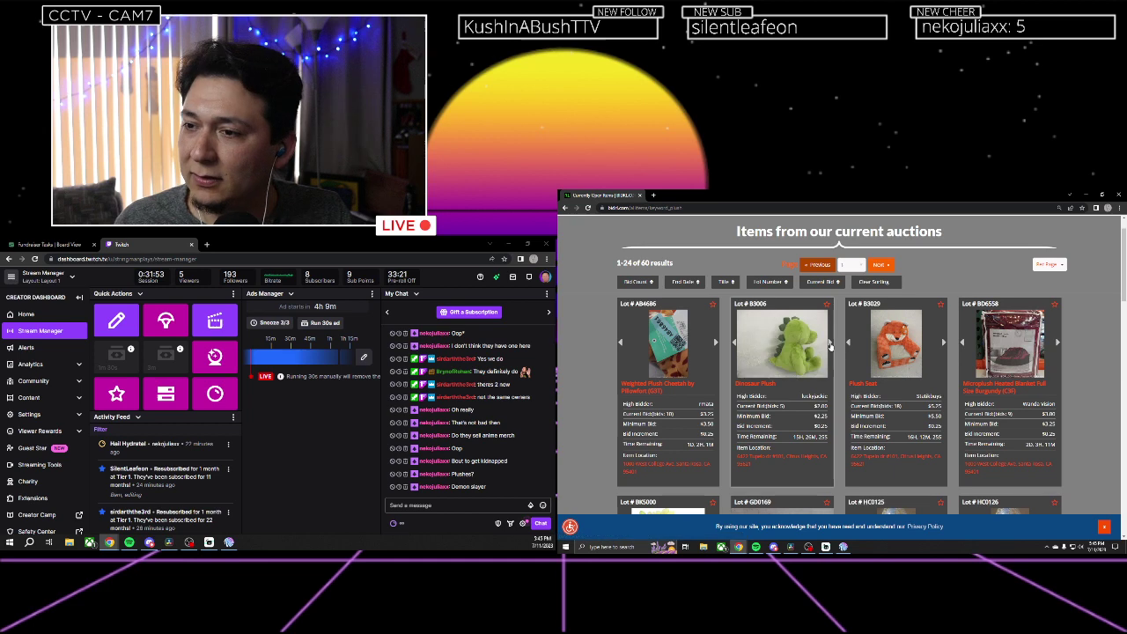
pyautogui.click(943, 344)
pyautogui.click(944, 345)
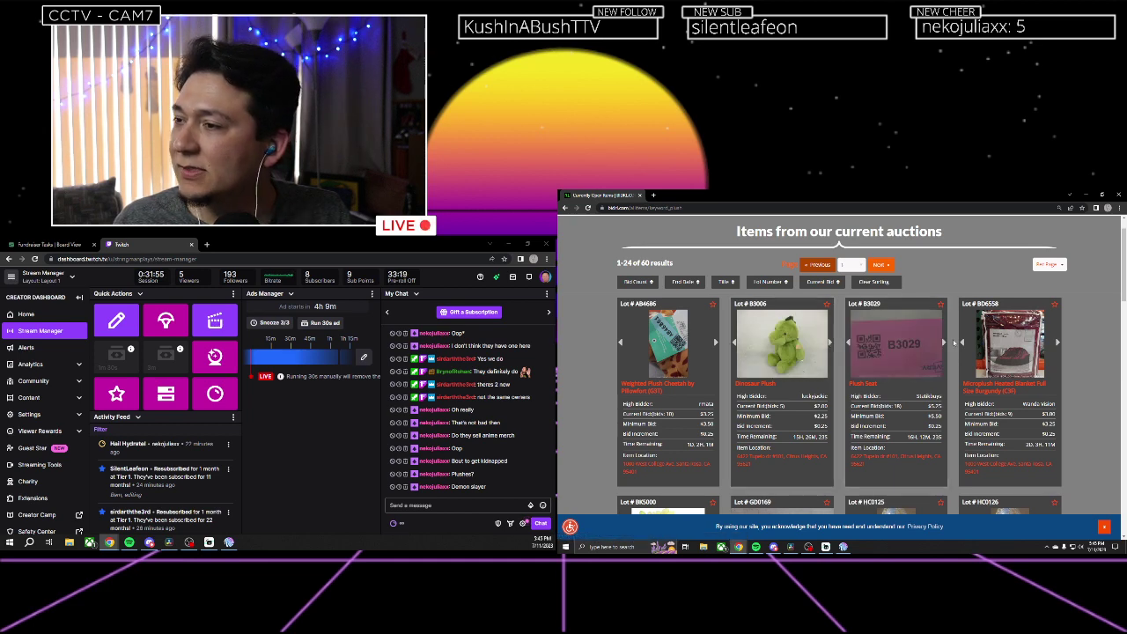
# Look through all photos of the 10 inch plushie in Lot # HC0125.
pyautogui.scroll(-3, 951, 344)
pyautogui.scroll(-2, 956, 345)
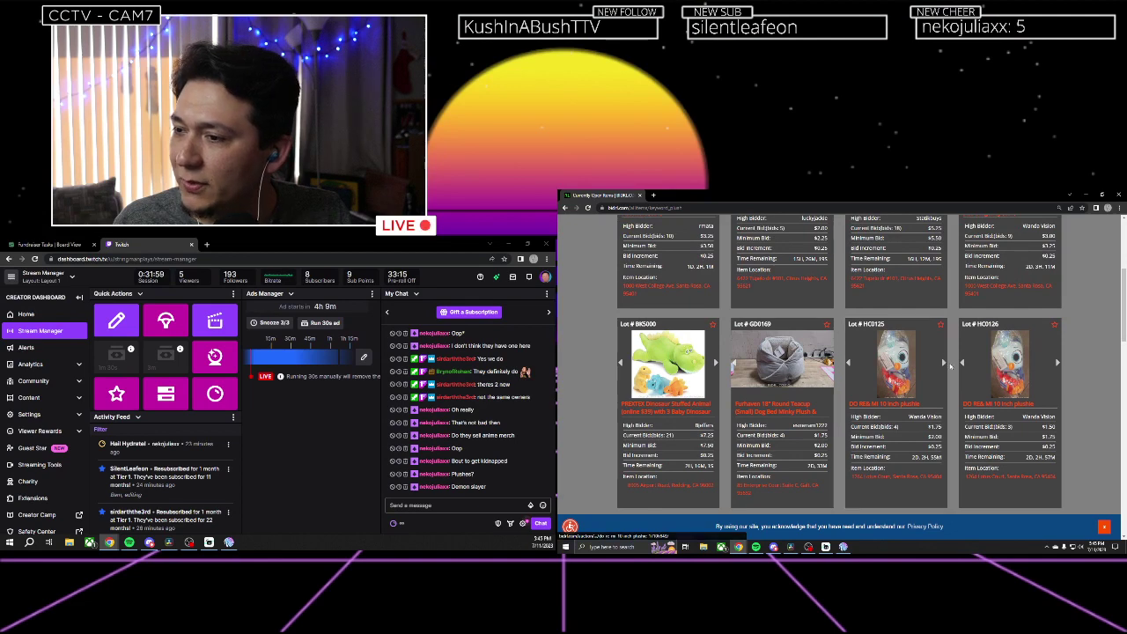
pyautogui.click(944, 363)
pyautogui.click(944, 363)
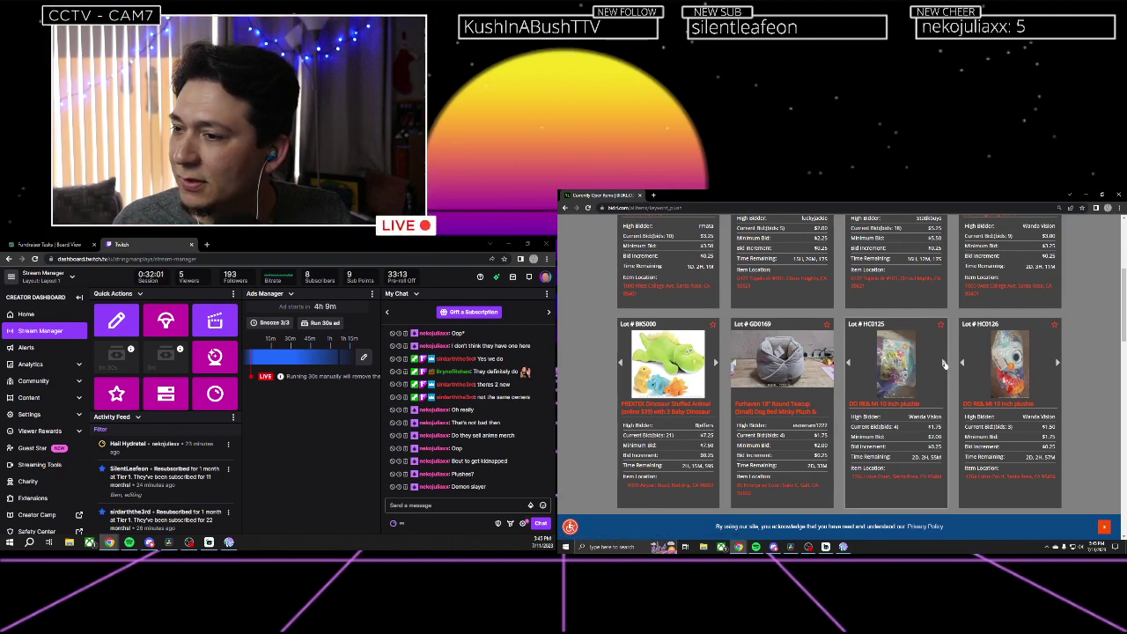
pyautogui.click(944, 363)
pyautogui.click(944, 363)
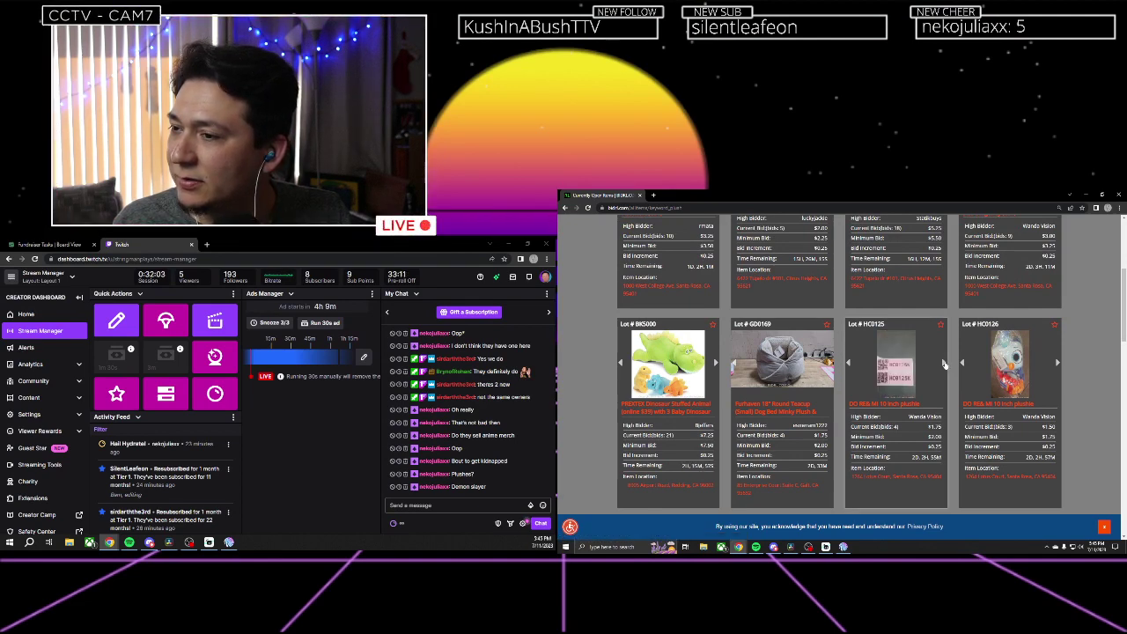
pyautogui.click(944, 362)
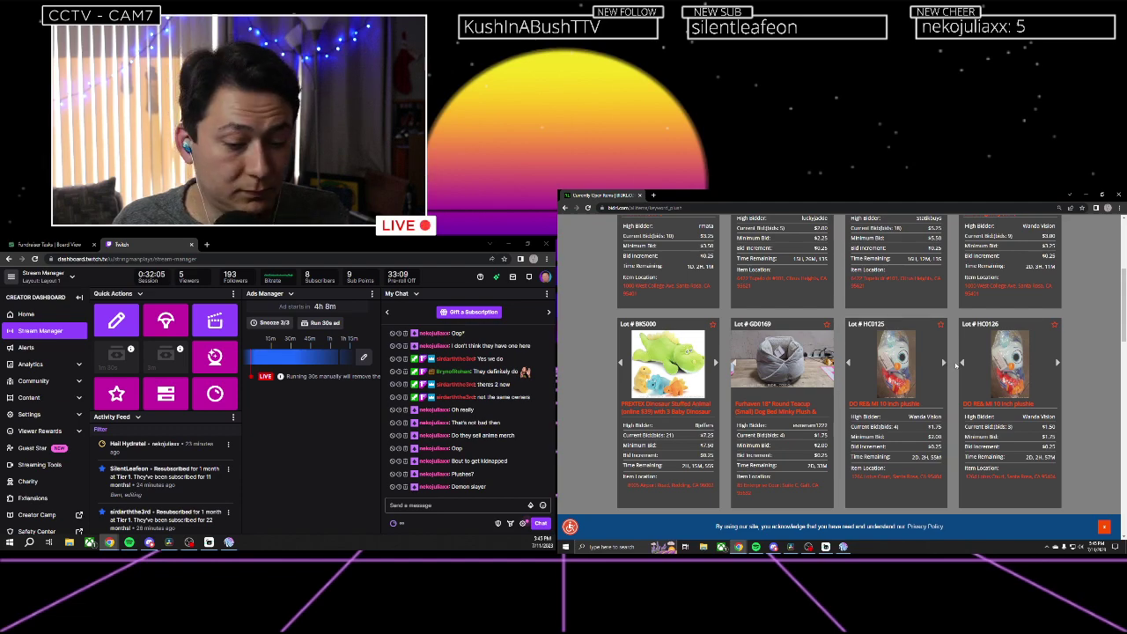
# Look through the photos of the Quilted Northern Ultra Plush pack in Lot # HC8879.
pyautogui.scroll(-10, 956, 365)
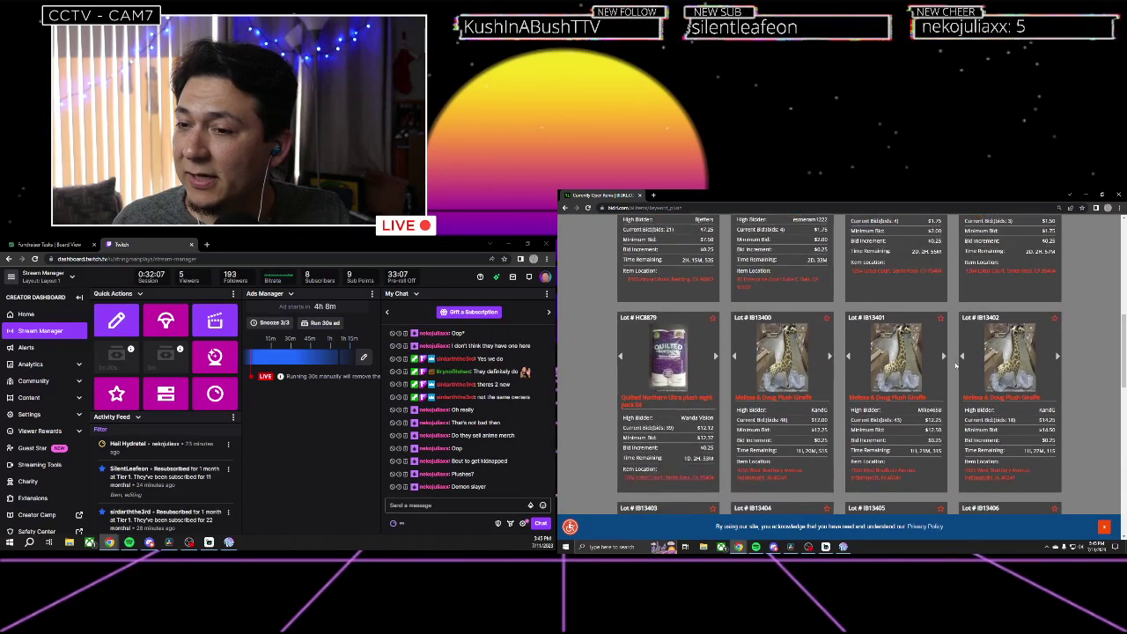
pyautogui.scroll(2, 956, 364)
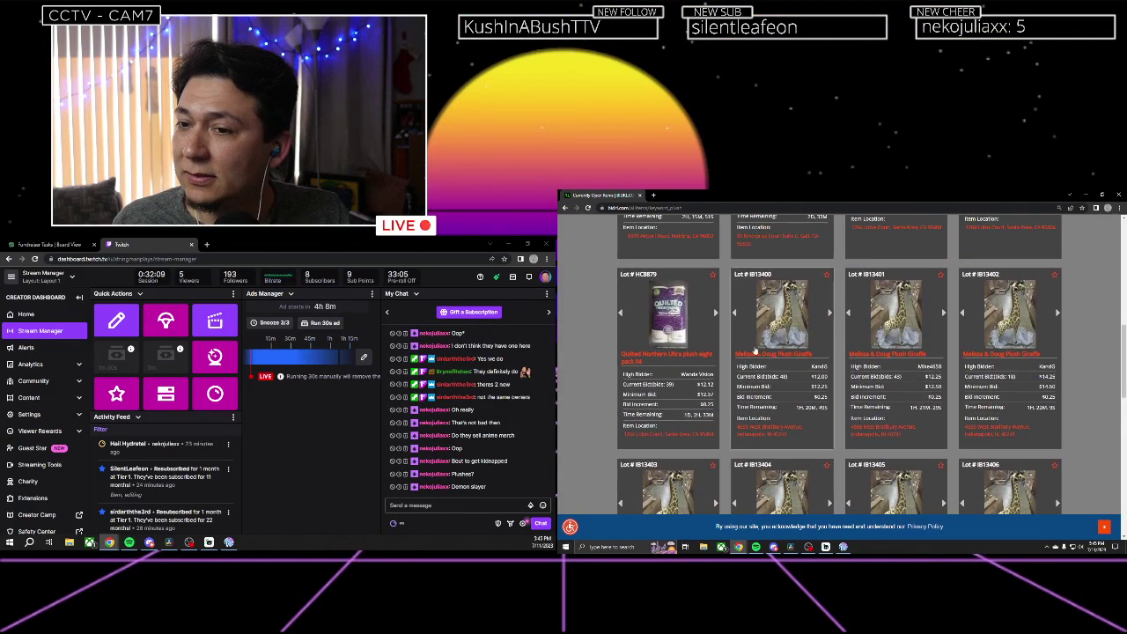
pyautogui.click(715, 313)
pyautogui.click(715, 313)
pyautogui.click(715, 313)
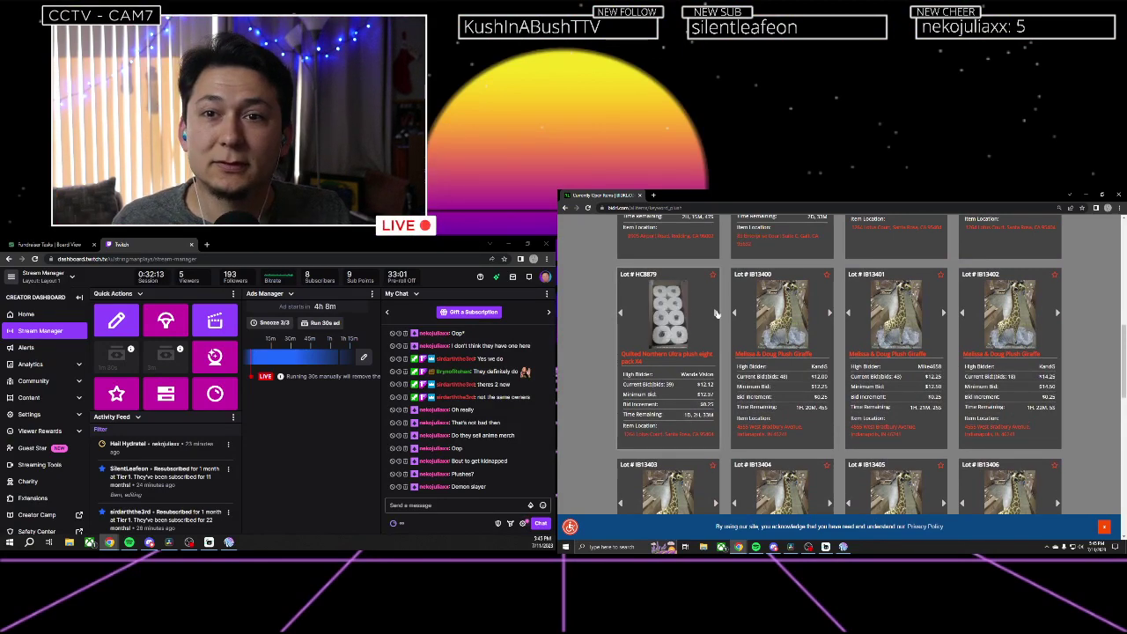
pyautogui.click(715, 313)
pyautogui.click(715, 313)
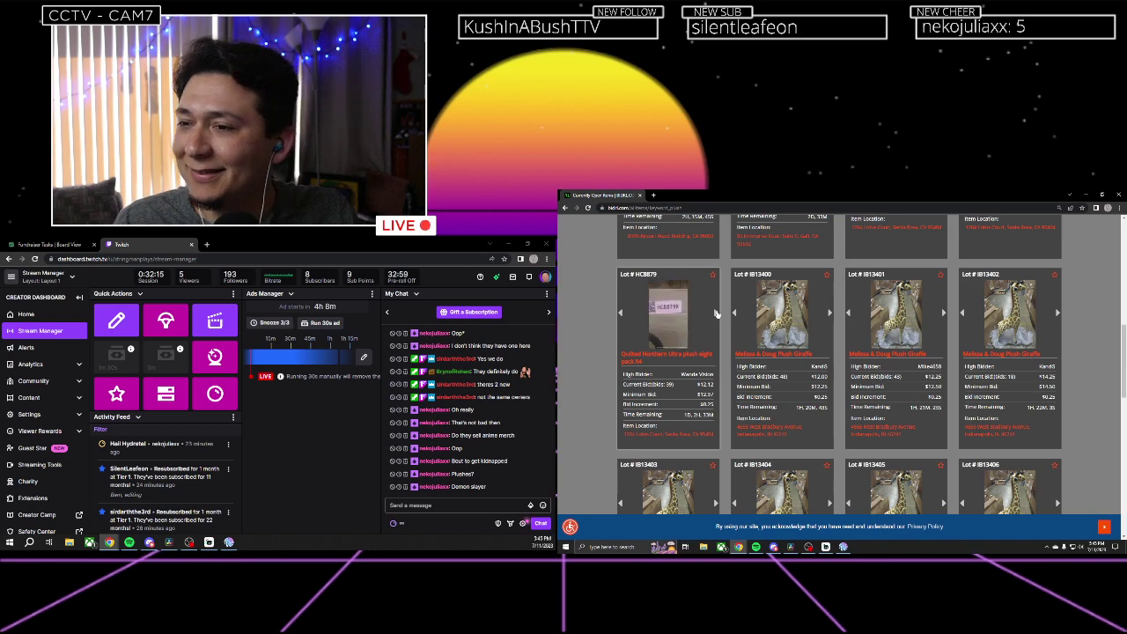
# Look over the remaining lots on this page and go to the next page of plush results.
pyautogui.scroll(-3, 880, 353)
pyautogui.scroll(-3, 1048, 379)
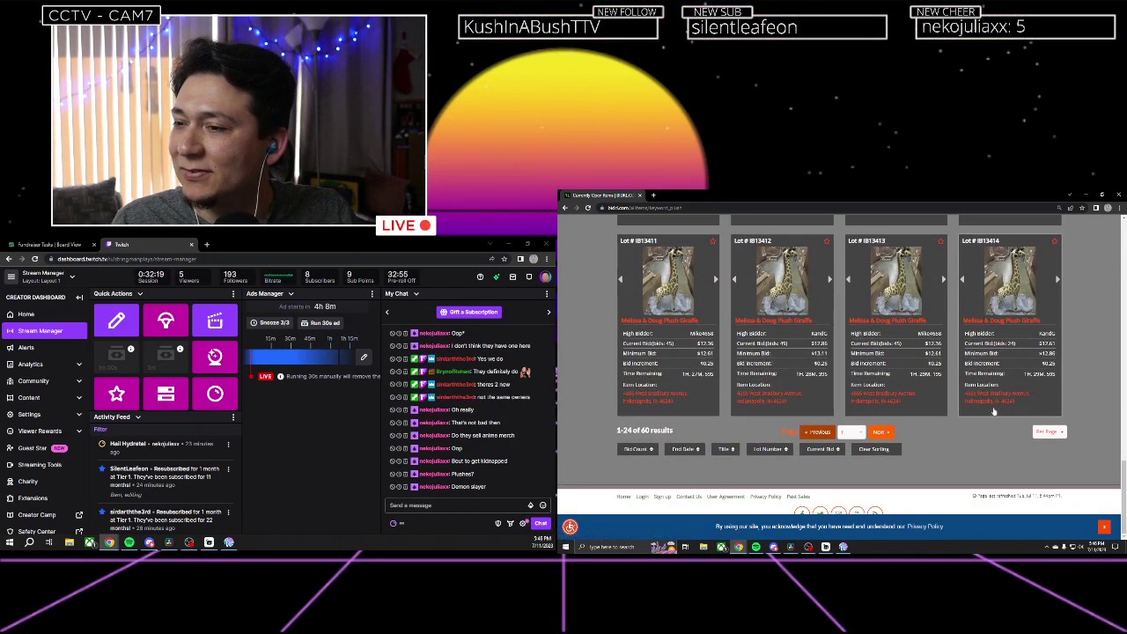
pyautogui.click(879, 431)
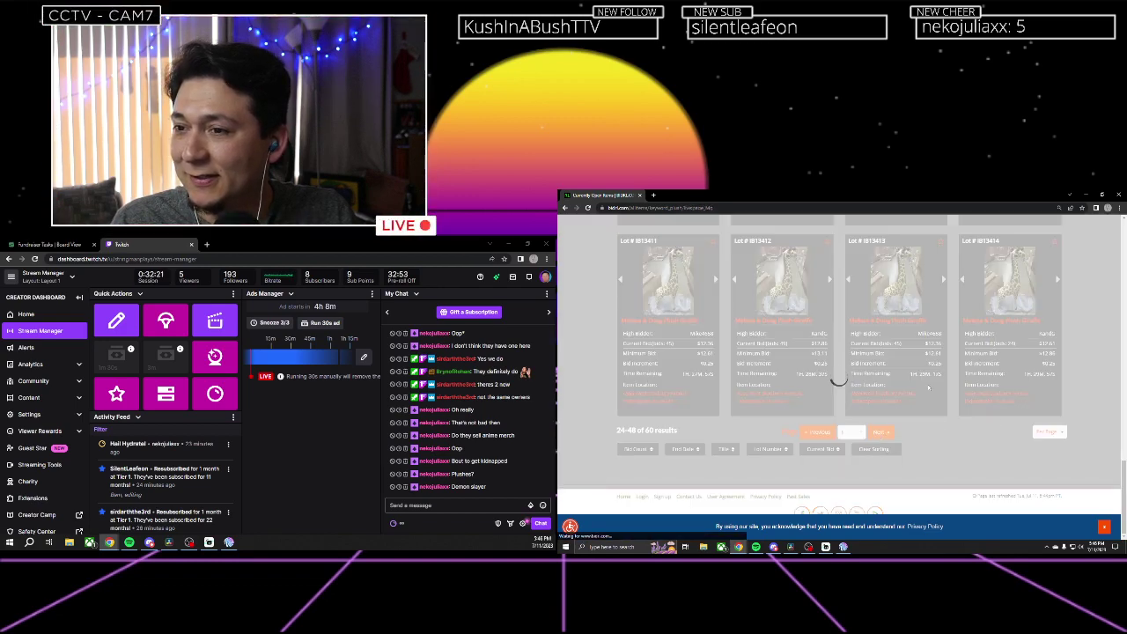
# Look over the plush lots on the second results page, from the giraffes down to the throw blankets.
pyautogui.scroll(-5, 880, 370)
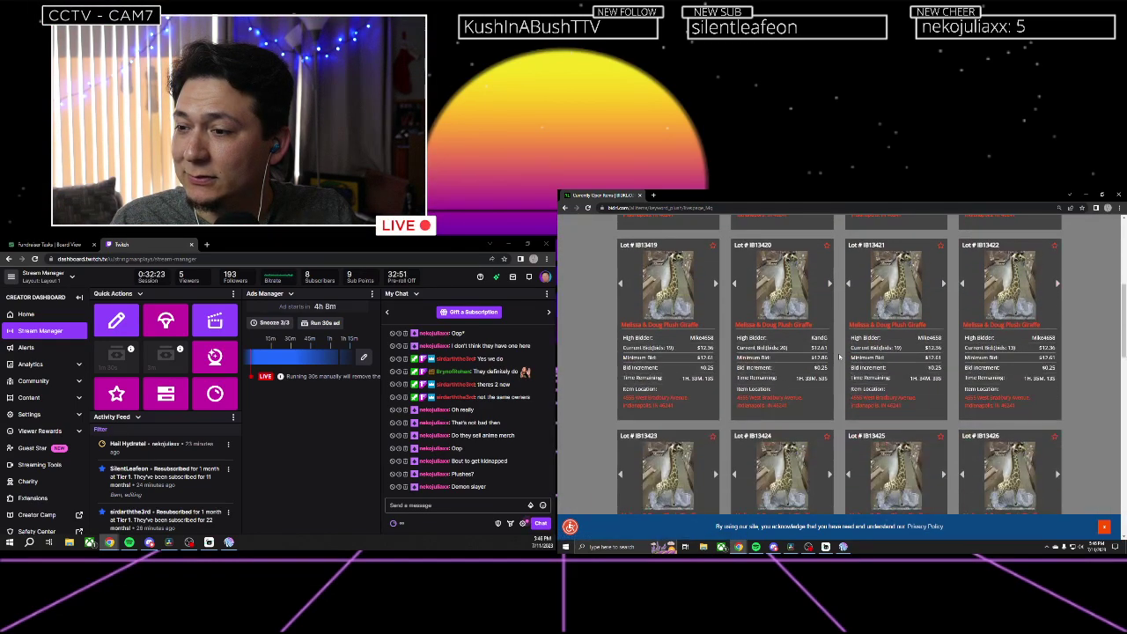
pyautogui.scroll(-4, 839, 357)
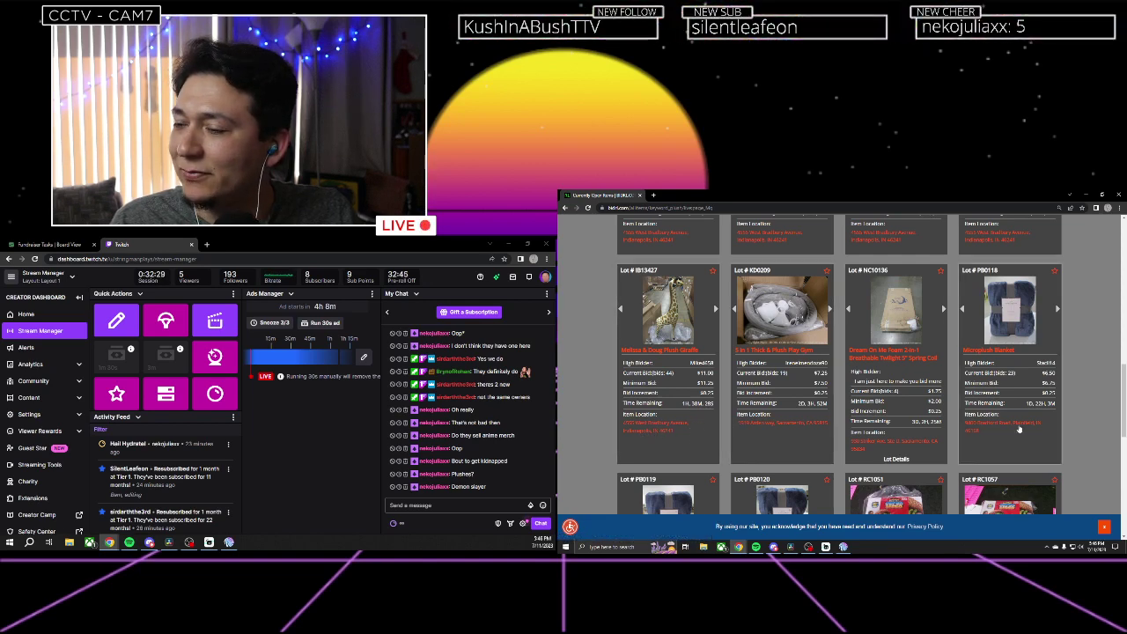
pyautogui.scroll(-5, 1083, 417)
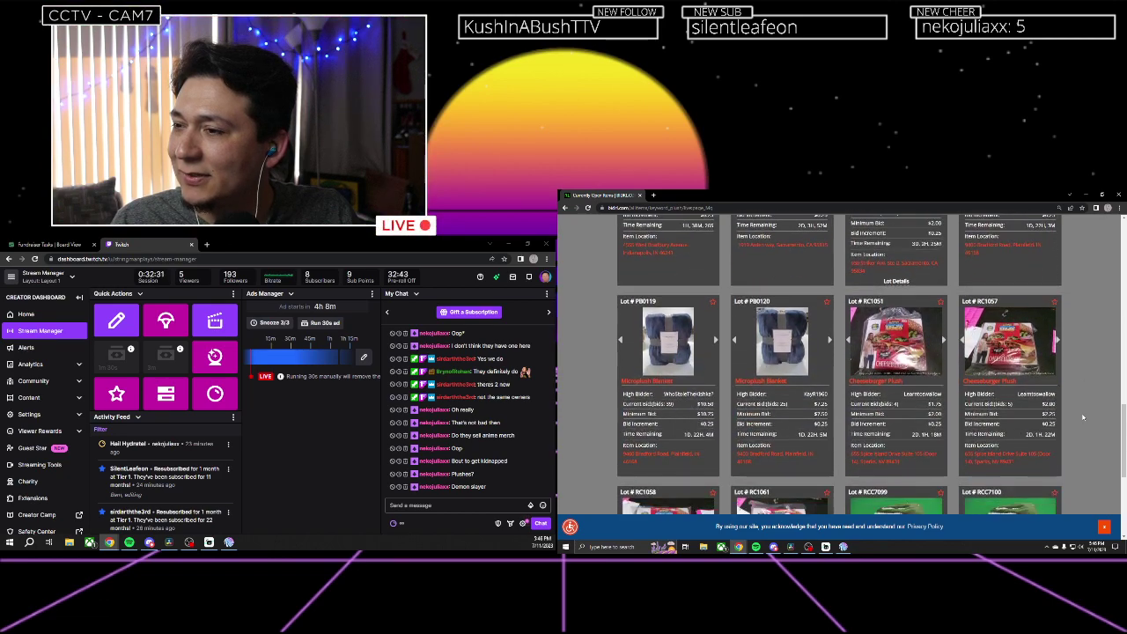
pyautogui.scroll(-1, 1083, 418)
pyautogui.scroll(-1, 1083, 418)
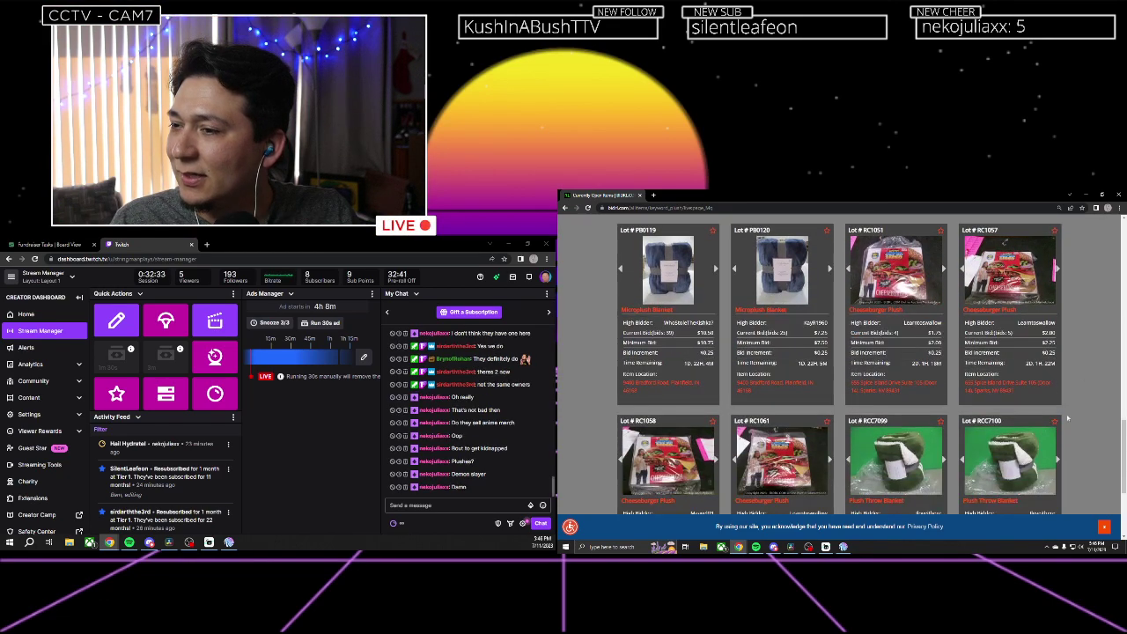
pyautogui.scroll(-3, 857, 335)
pyautogui.scroll(-1, 848, 361)
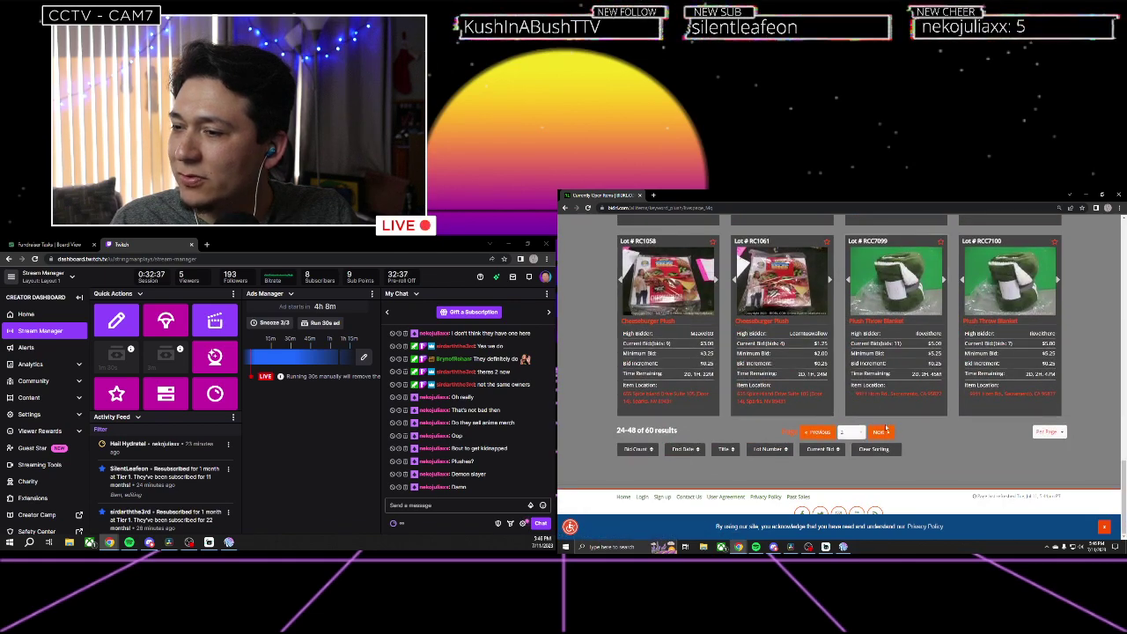
# Replace the plush search with a search of the current auctions for "demon slayer".
pyautogui.scroll(4, 892, 437)
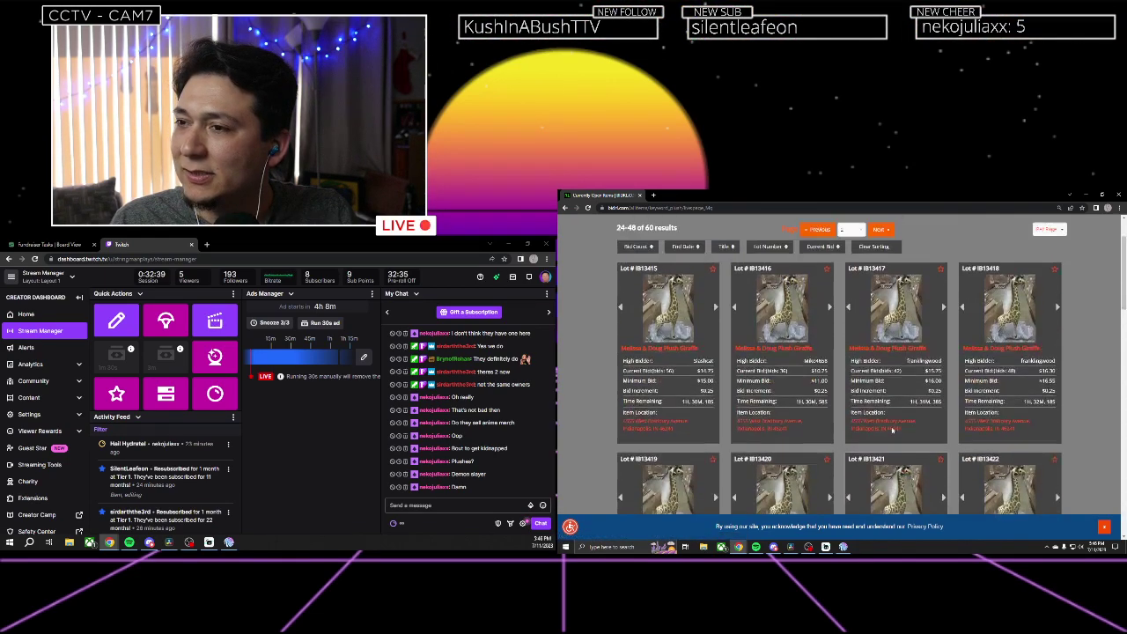
pyautogui.doubleClick(822, 228)
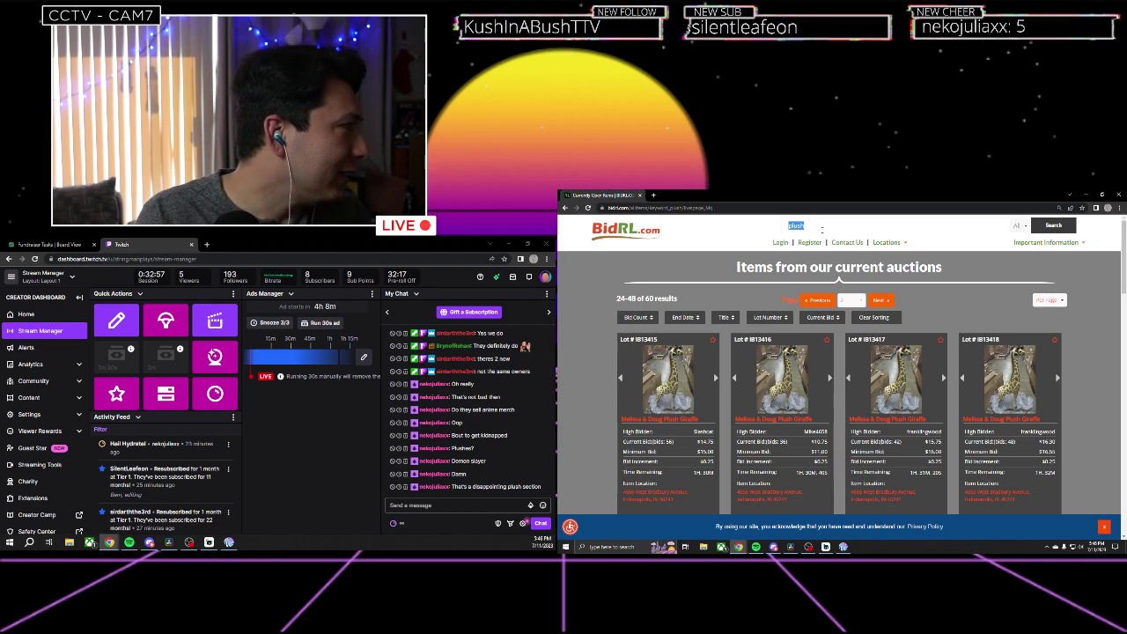
pyautogui.write('demon slay')
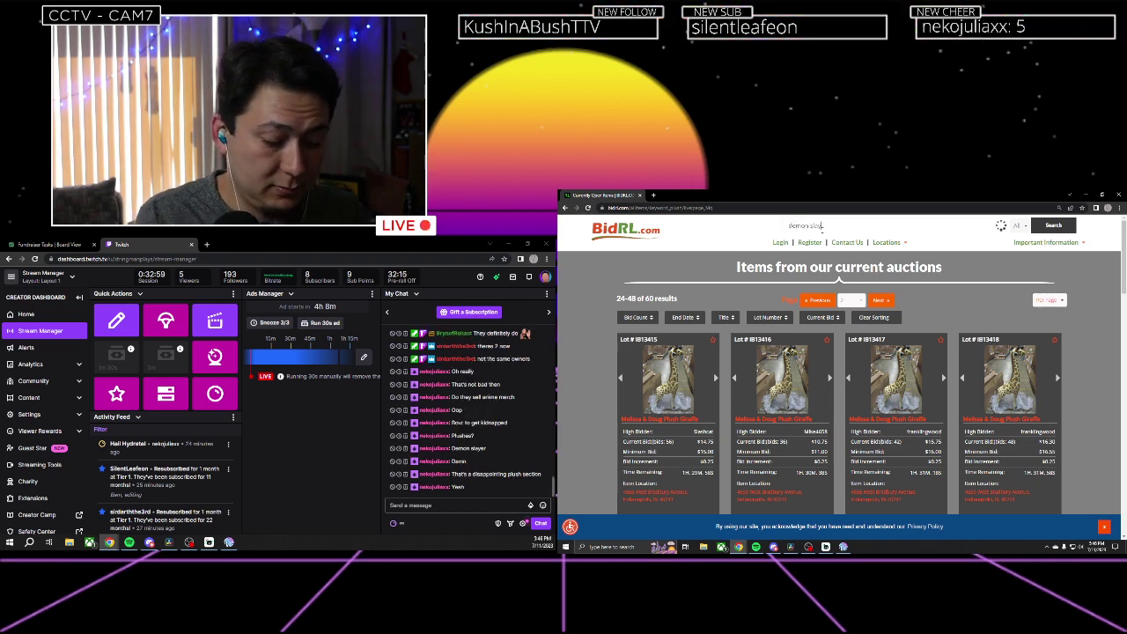
pyautogui.write('er')
pyautogui.press('Return')
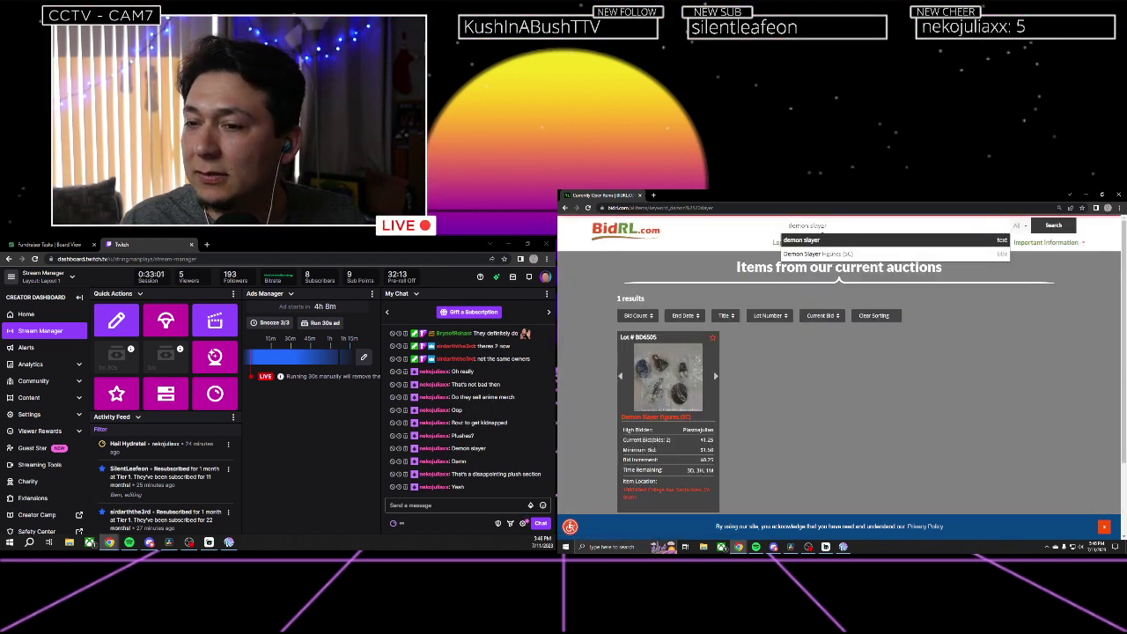
# Open Lot # BD6505, Demon Slayer Figures (SC), and look through all of its photos and bidding details.
pyautogui.click(673, 375)
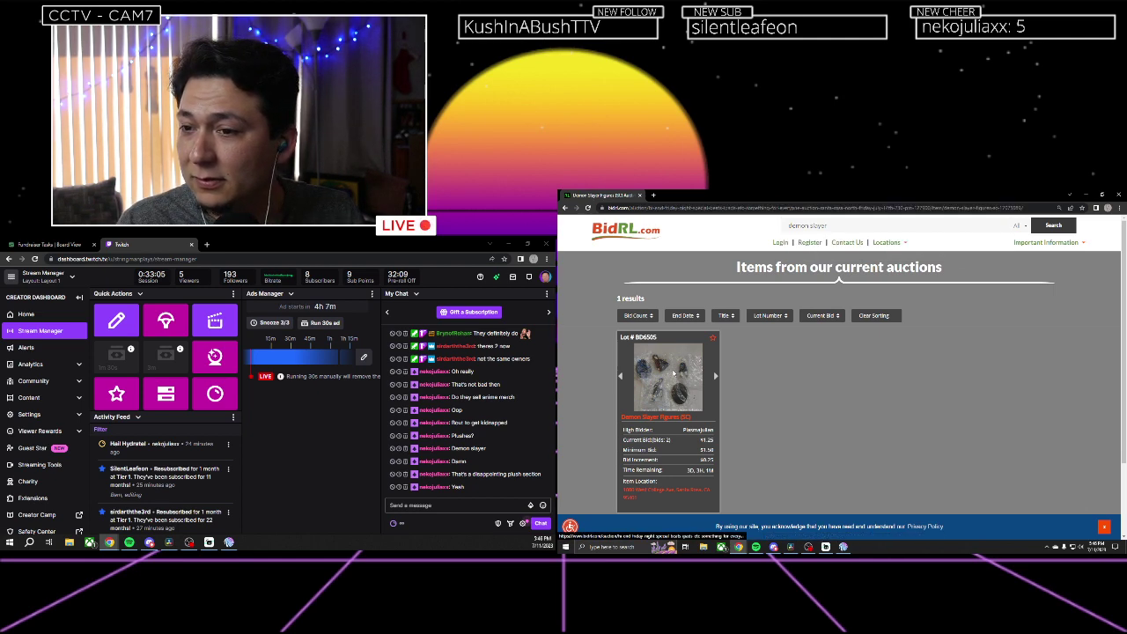
pyautogui.scroll(-2, 786, 383)
pyautogui.scroll(-2, 786, 384)
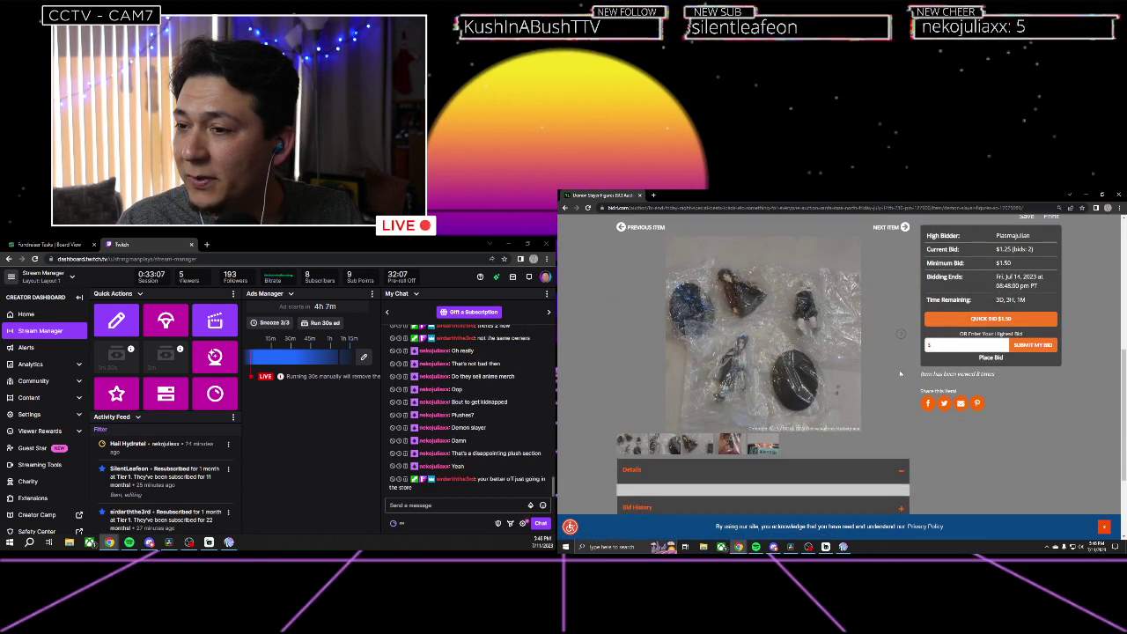
pyautogui.click(902, 335)
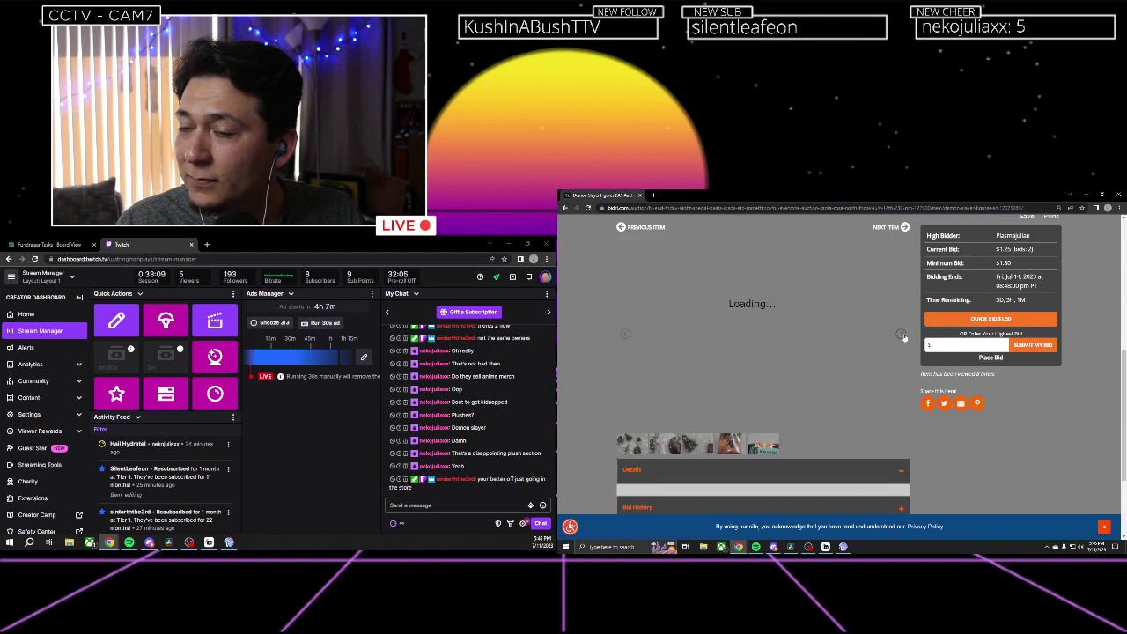
pyautogui.click(901, 335)
pyautogui.click(901, 336)
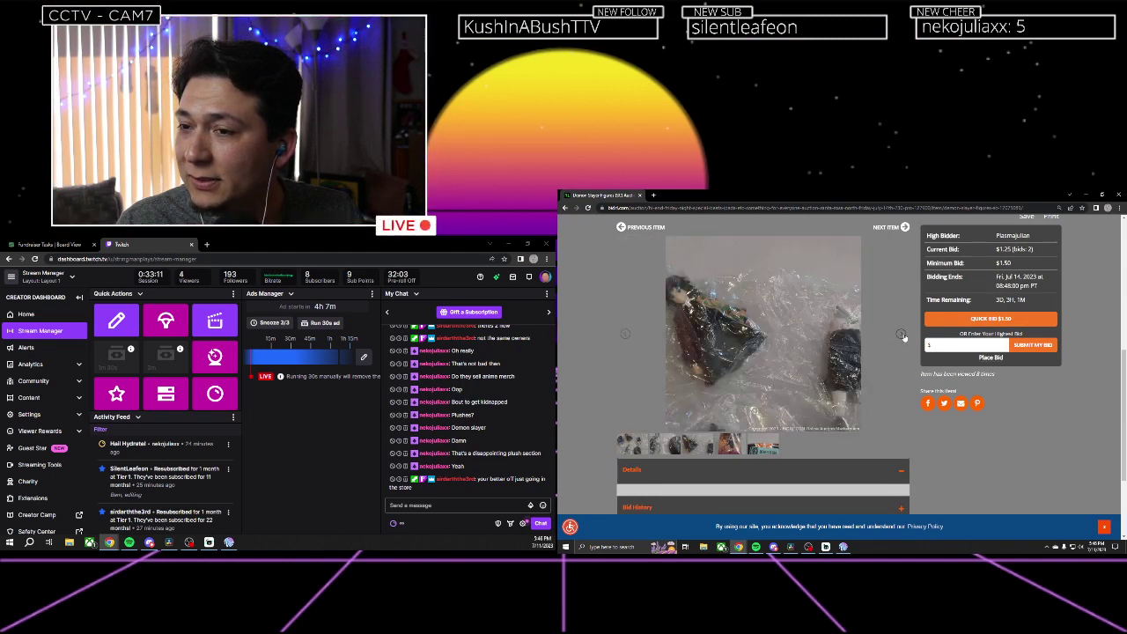
pyautogui.click(902, 335)
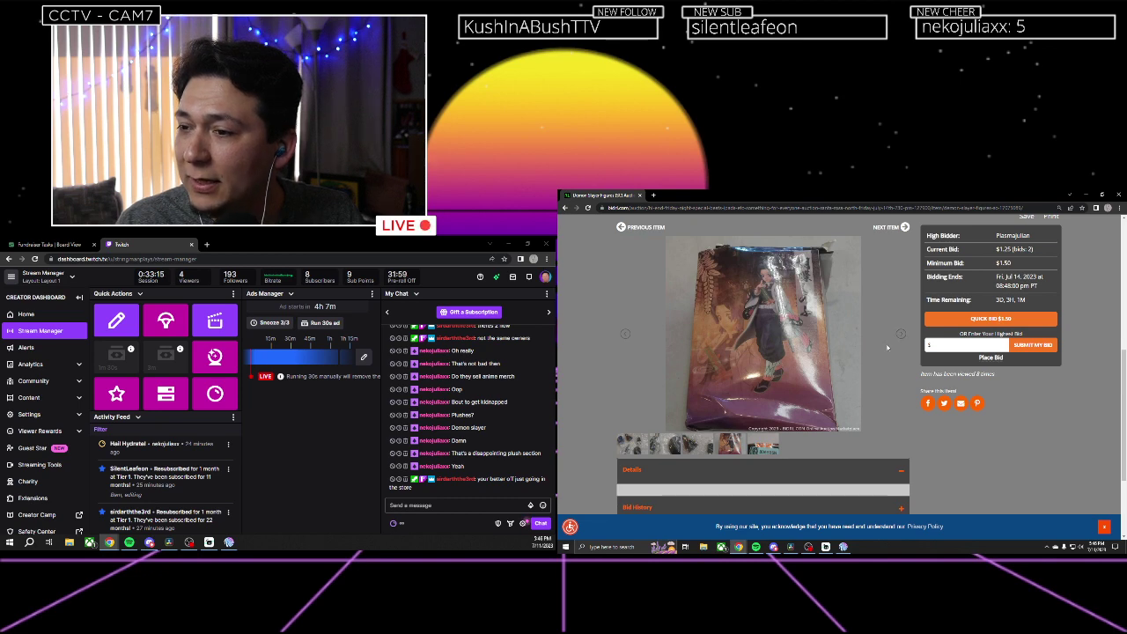
pyautogui.click(903, 335)
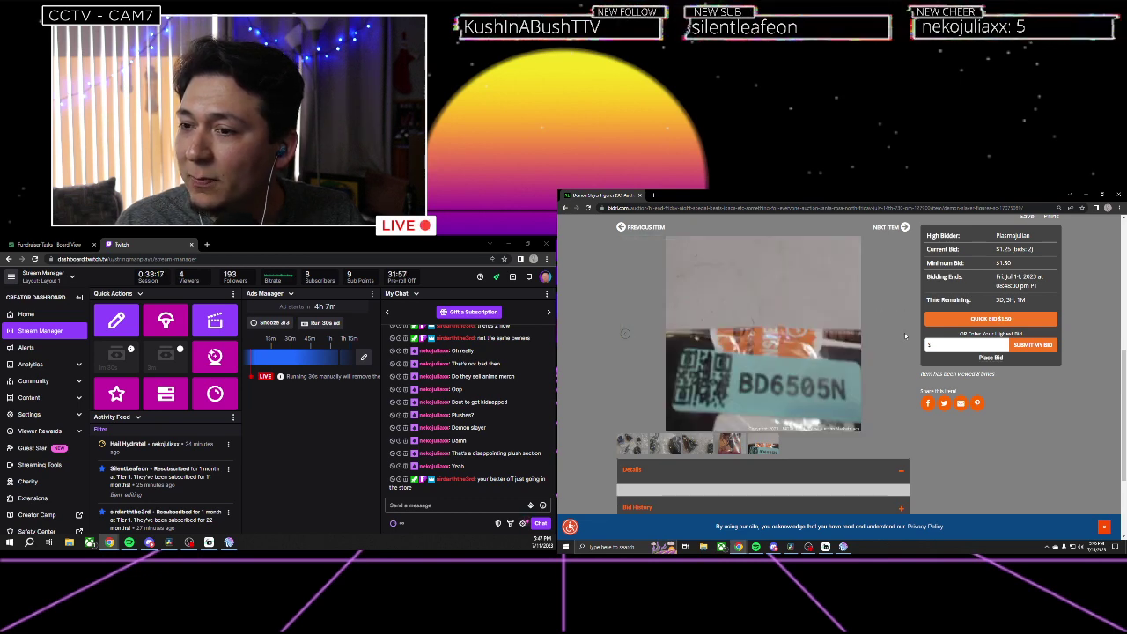
pyautogui.click(904, 333)
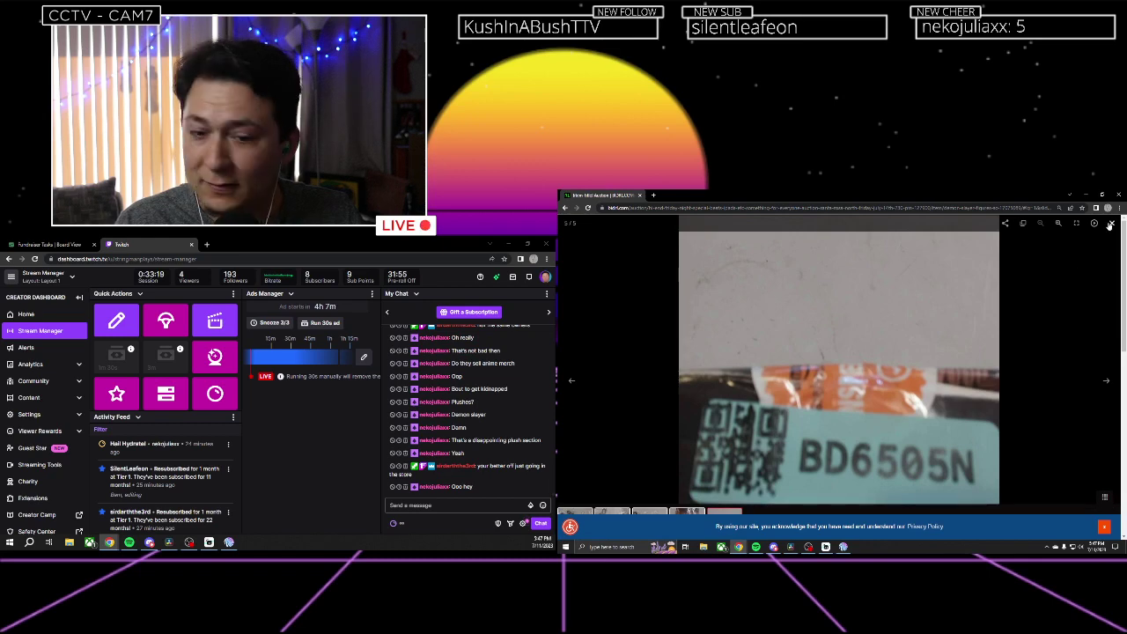
pyautogui.click(1111, 224)
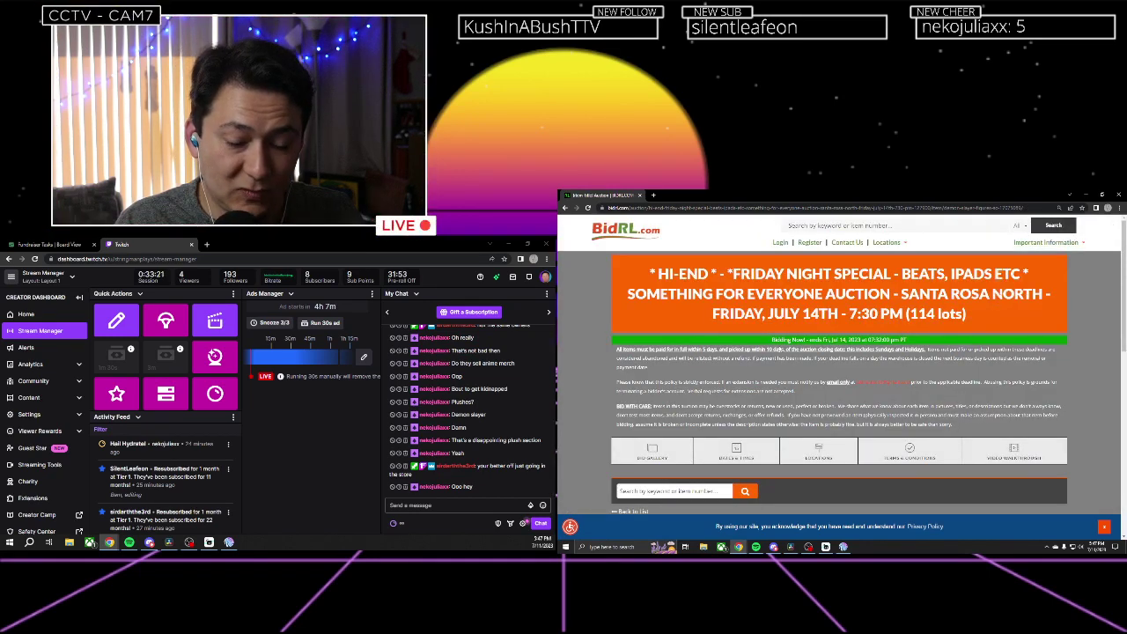
pyautogui.scroll(-5, 778, 349)
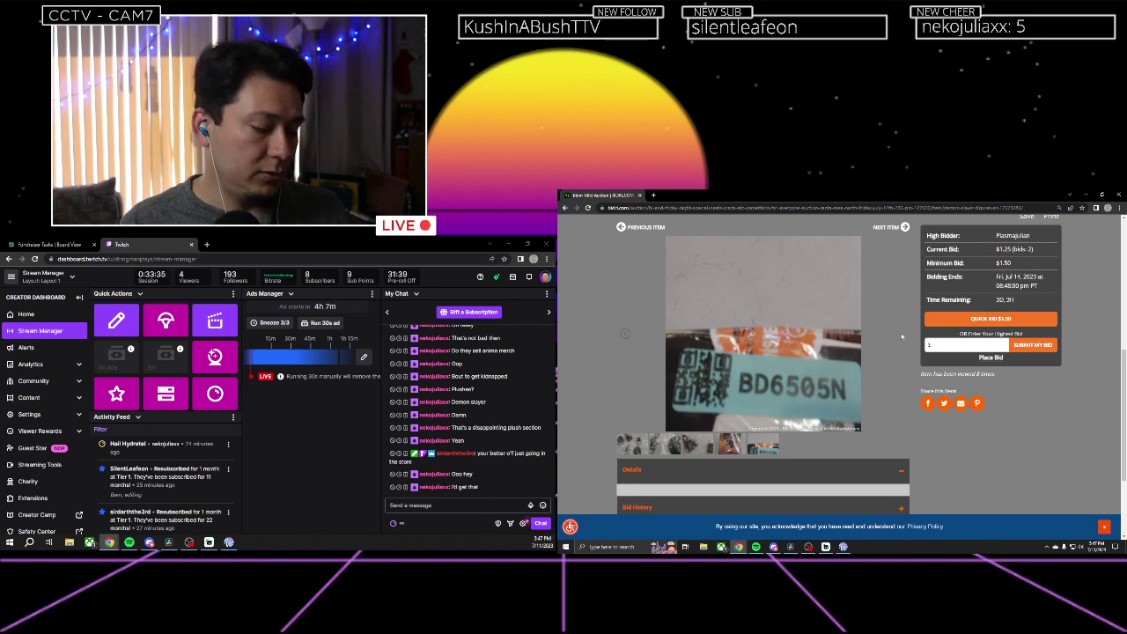
pyautogui.scroll(3, 902, 335)
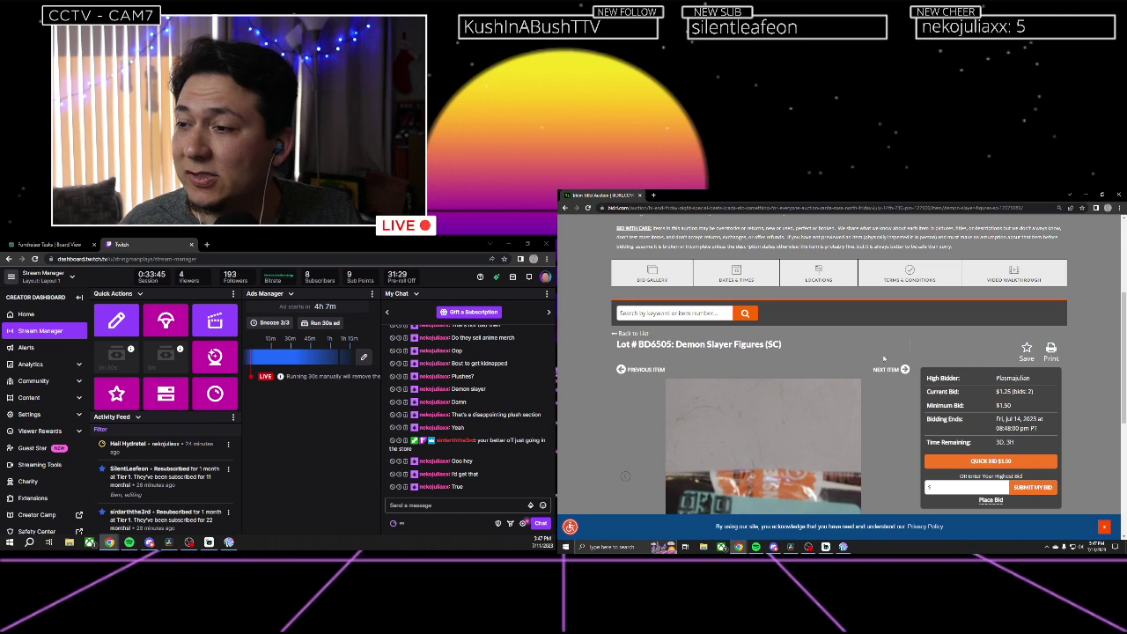
# Search all current auctions for "camera" and dismiss the search suggestions.
pyautogui.scroll(5, 890, 356)
pyautogui.click(789, 225)
pyautogui.write('camera')
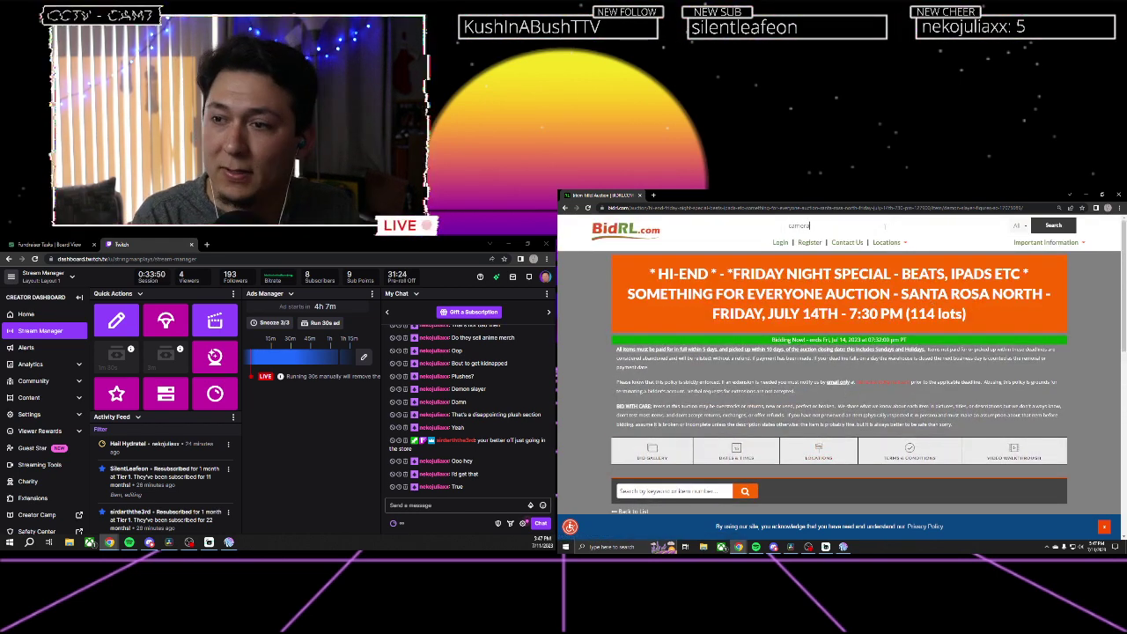
pyautogui.press('Return')
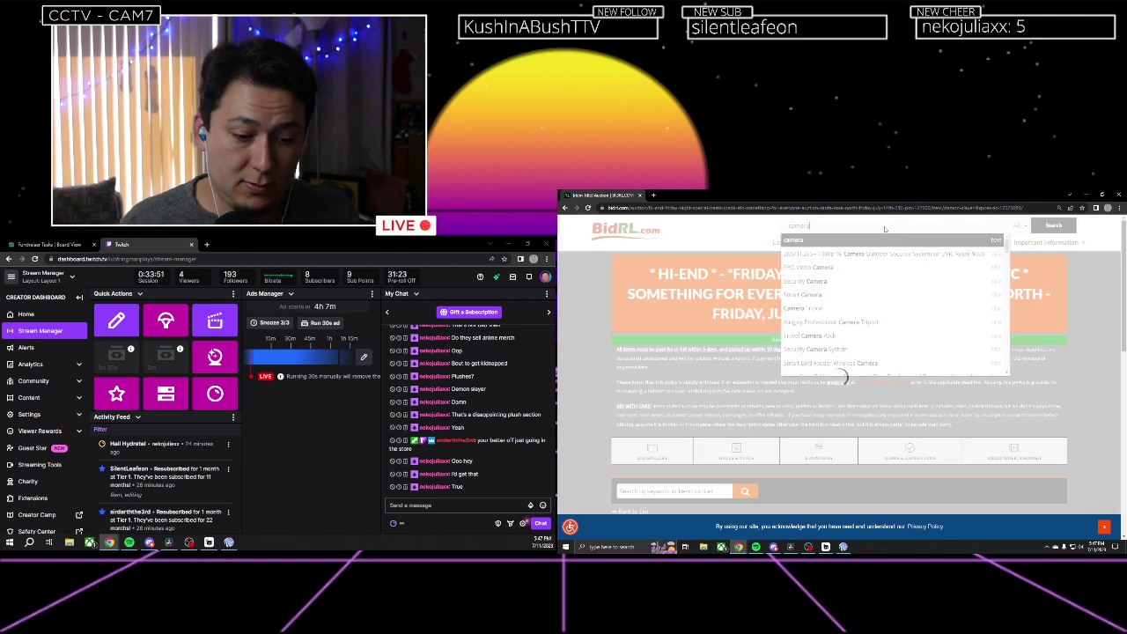
pyautogui.click(741, 237)
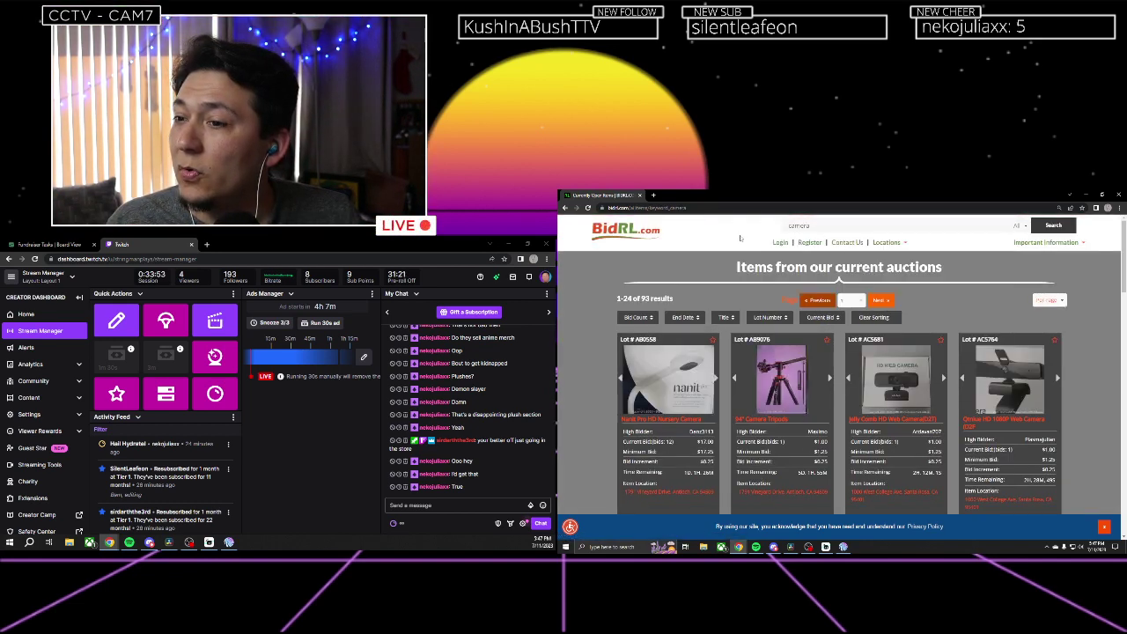
# Look over the camera results down to Lot # FA1035, Camera Tripod, and preview its photos in the results list.
pyautogui.scroll(-2, 741, 242)
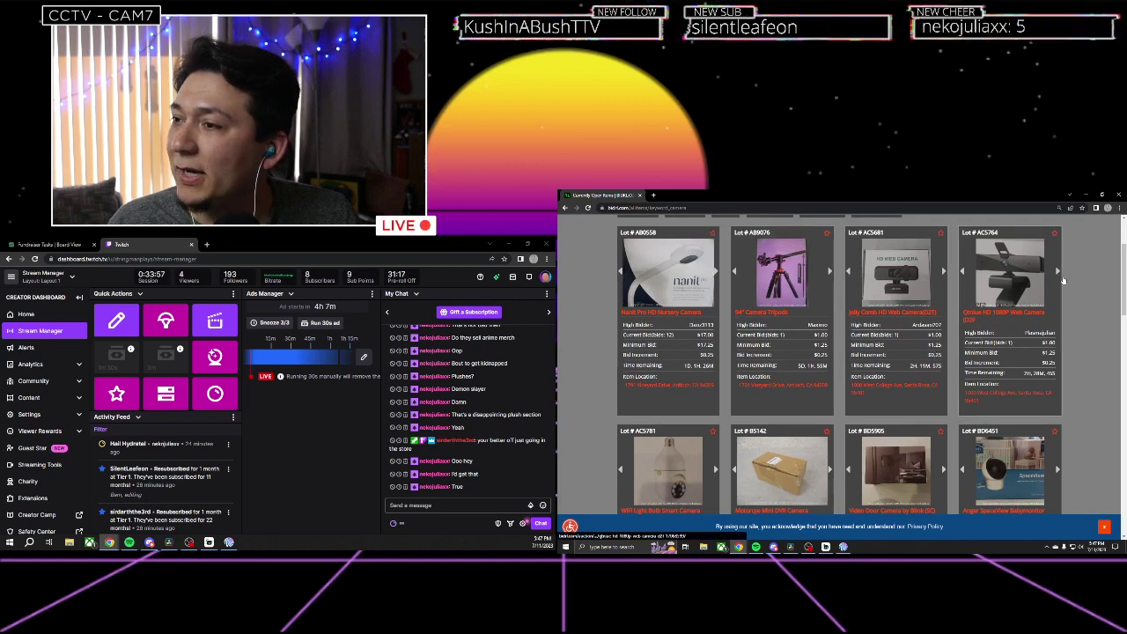
pyautogui.scroll(-3, 830, 304)
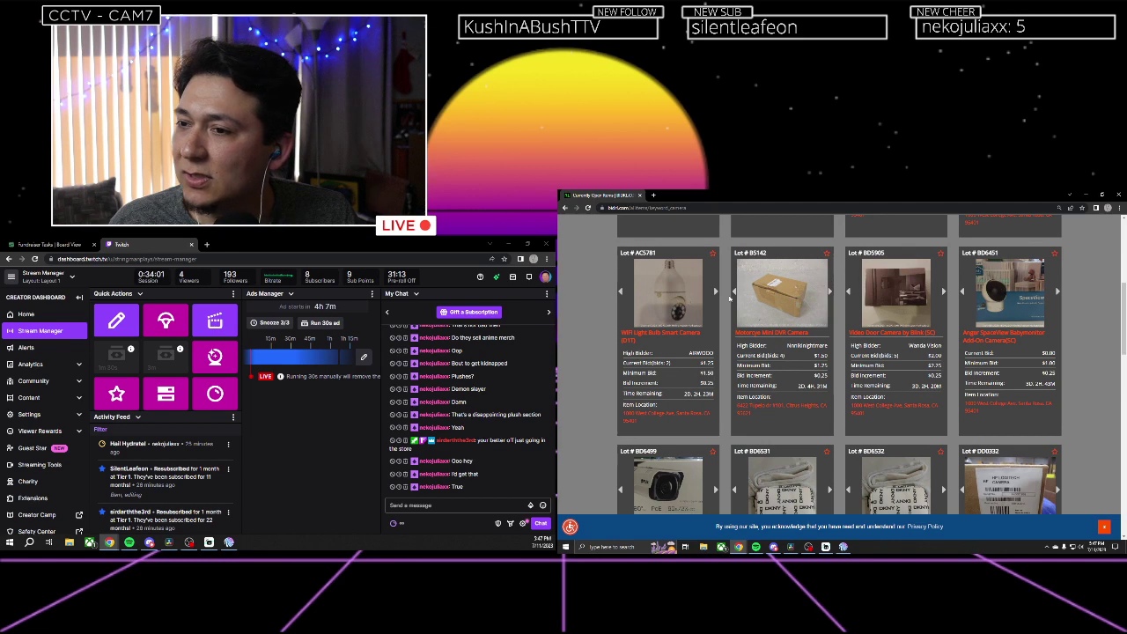
pyautogui.scroll(-1, 729, 299)
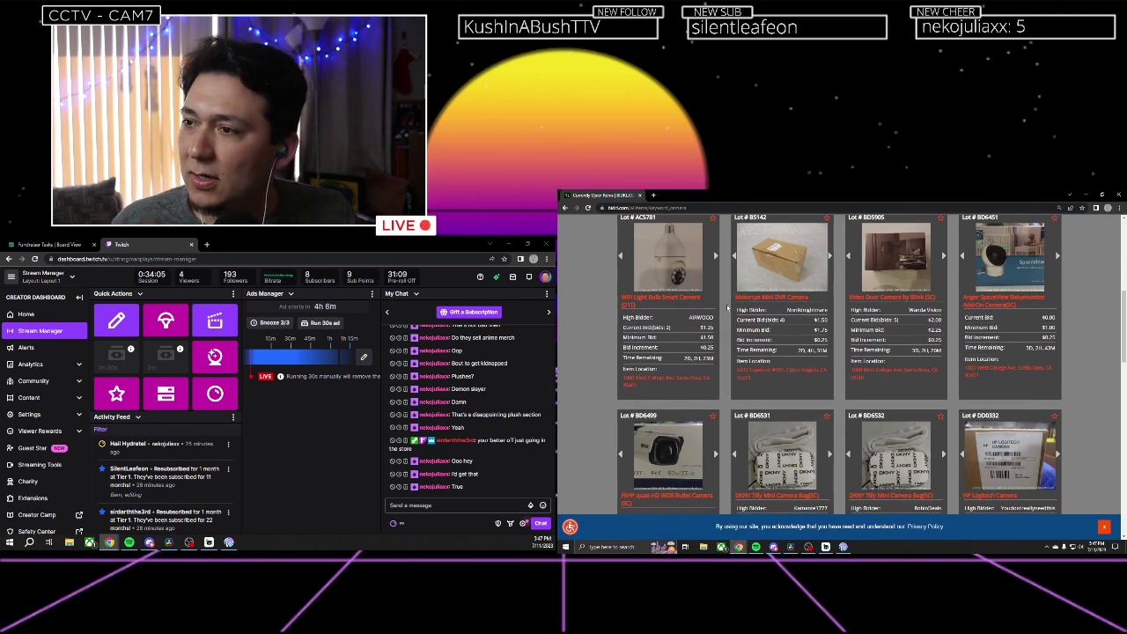
pyautogui.scroll(-2, 728, 307)
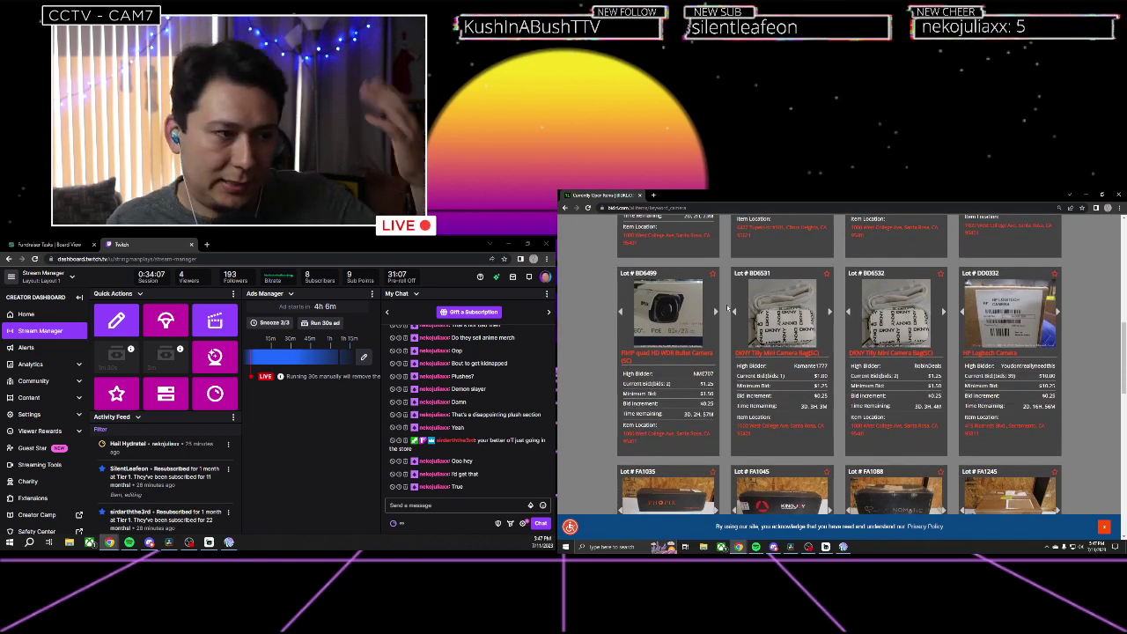
pyautogui.scroll(-2, 727, 307)
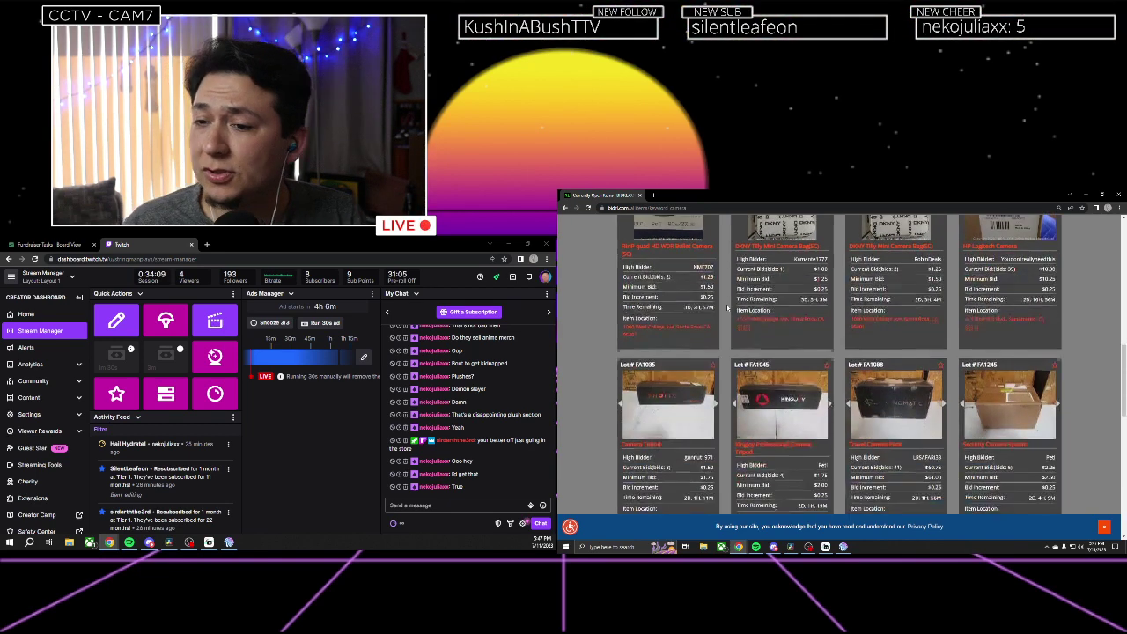
pyautogui.scroll(-1, 727, 307)
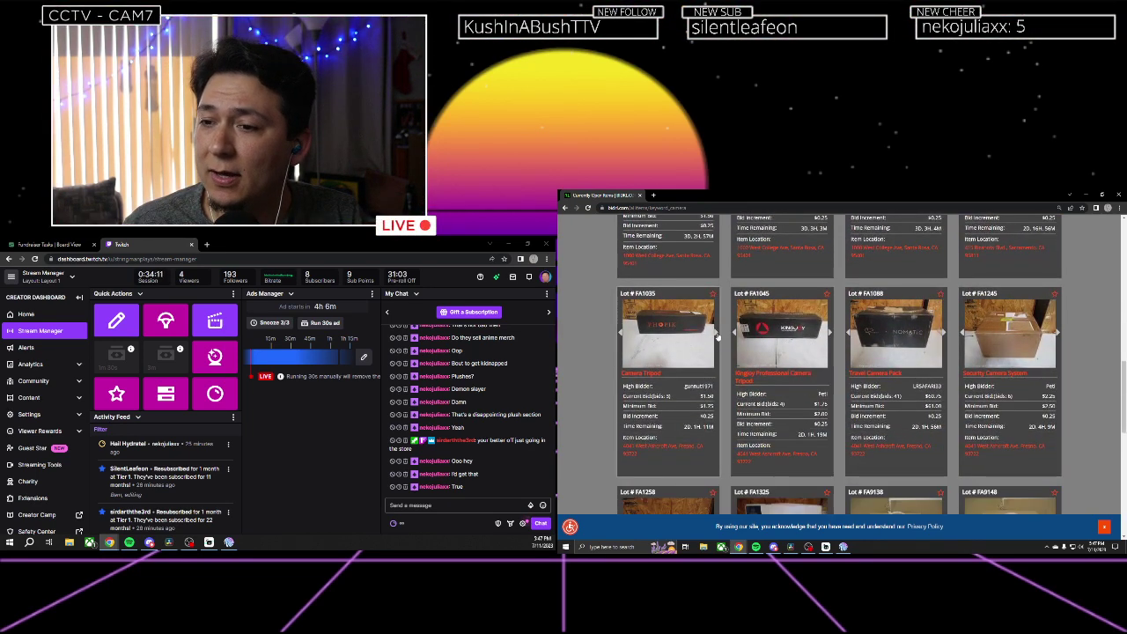
pyautogui.click(716, 335)
pyautogui.click(717, 335)
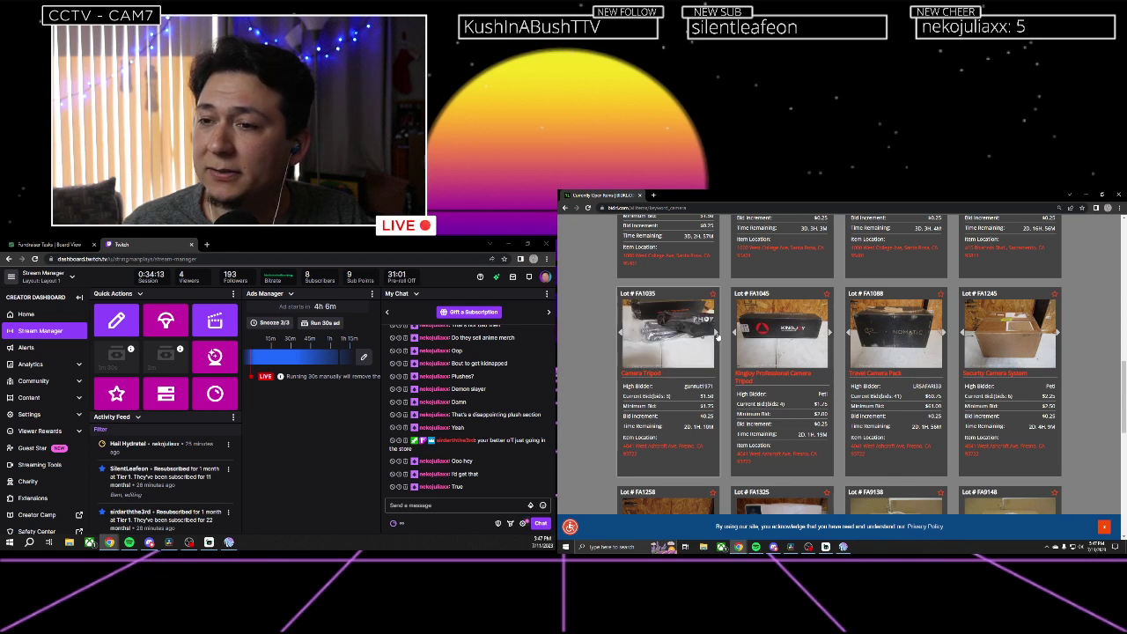
pyautogui.click(716, 335)
pyautogui.click(619, 333)
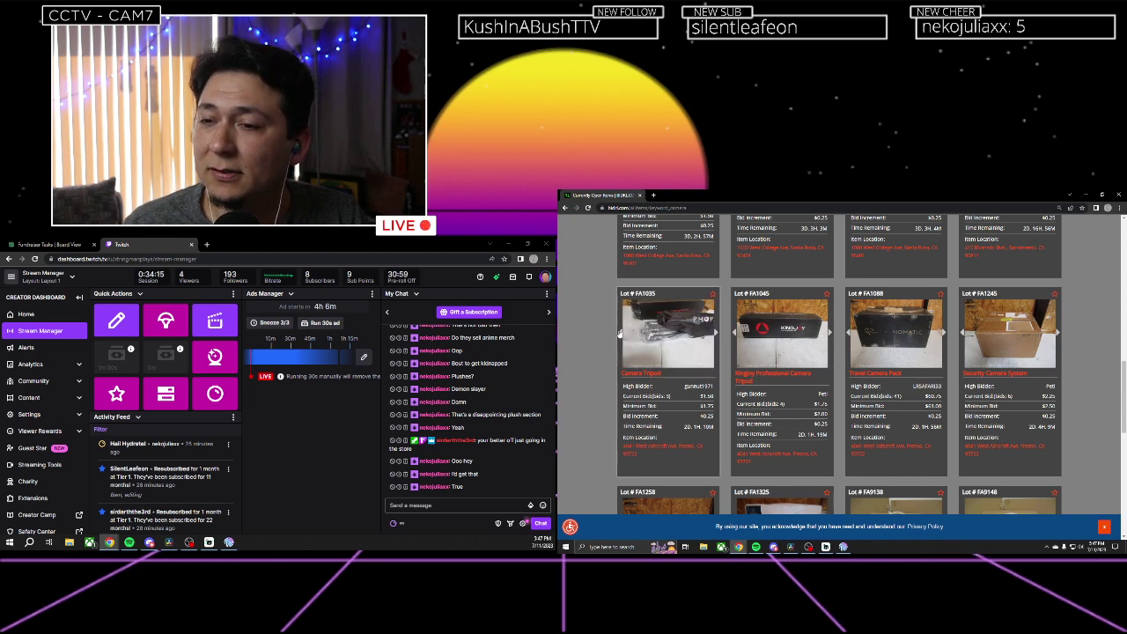
# Open the Camera Tripod lot in a new tab and look through its photos up to the lot tag.
pyautogui.middleClick(662, 334)
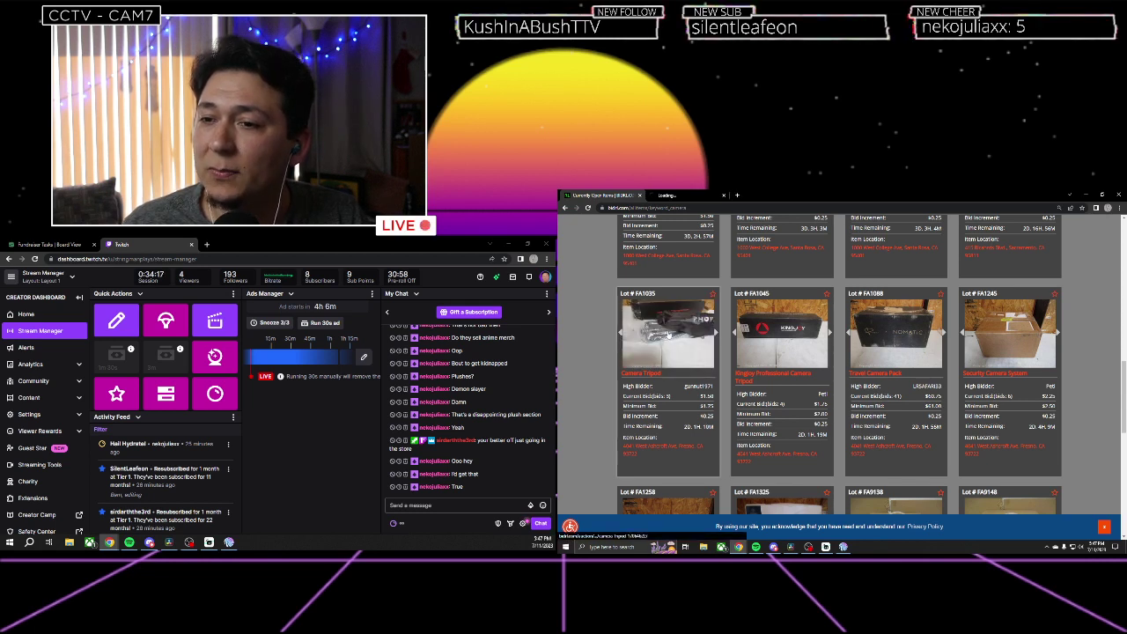
pyautogui.click(711, 195)
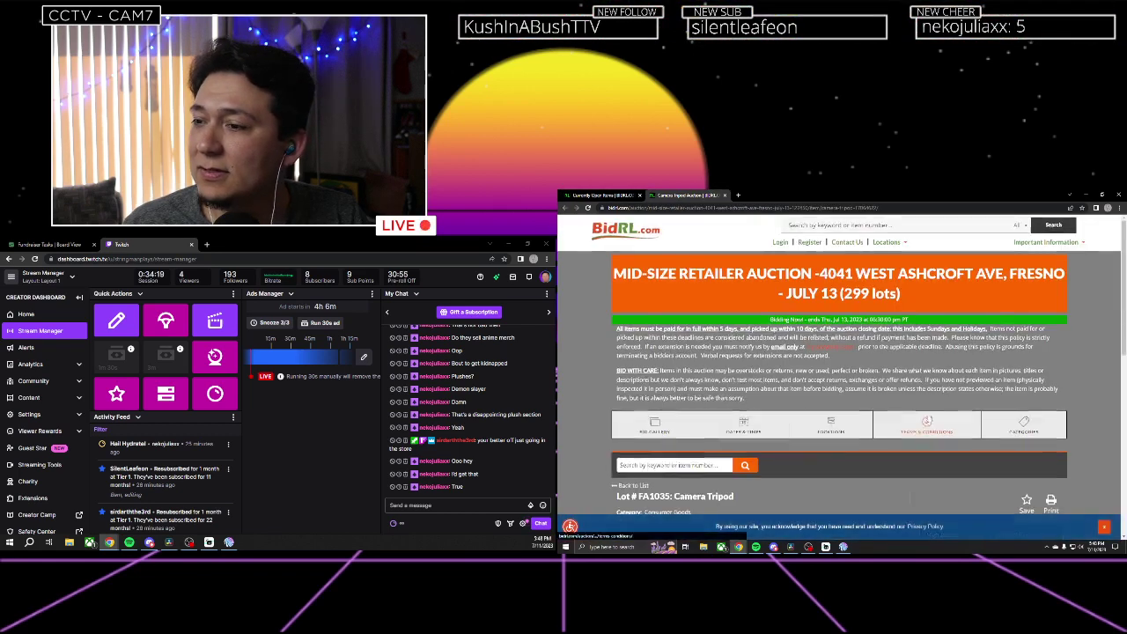
pyautogui.scroll(-5, 900, 384)
pyautogui.click(900, 384)
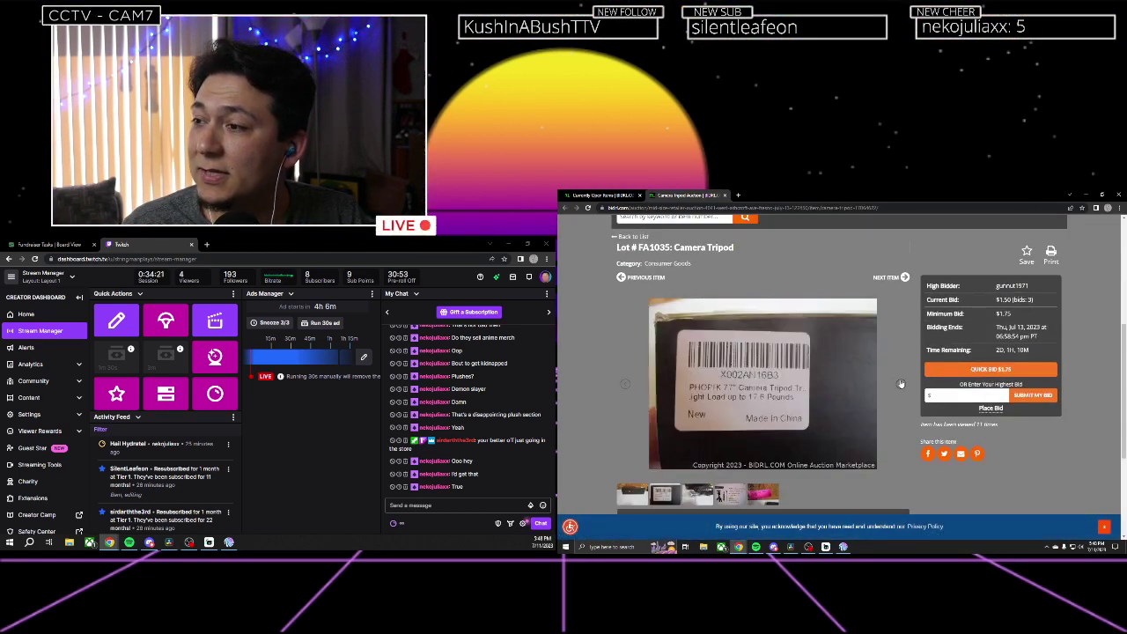
pyautogui.click(900, 384)
pyautogui.click(900, 384)
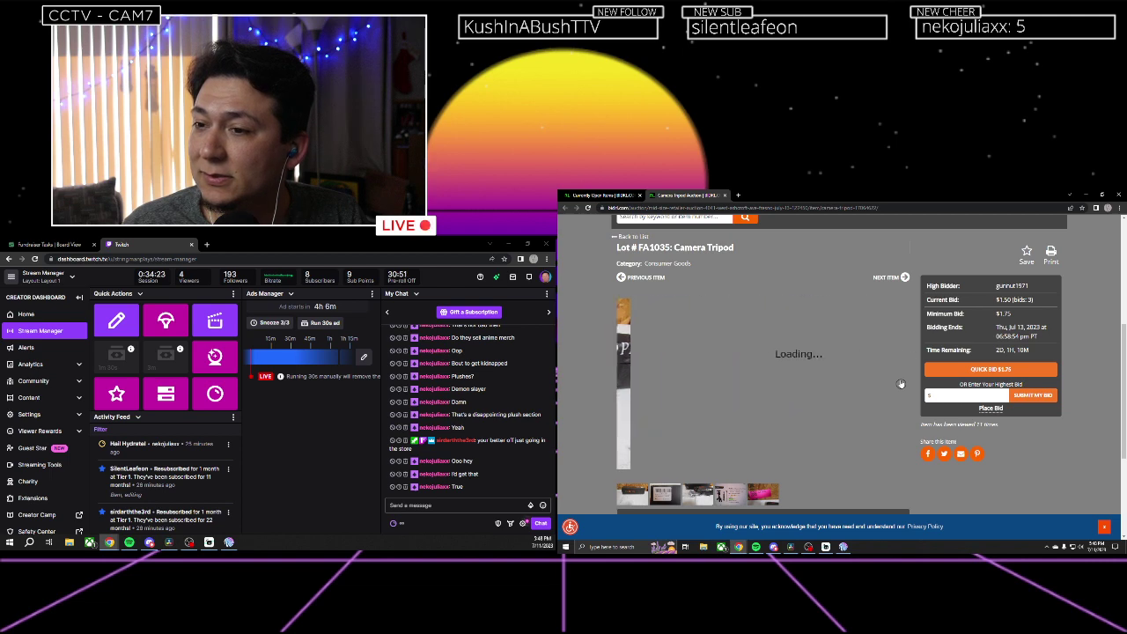
pyautogui.click(900, 383)
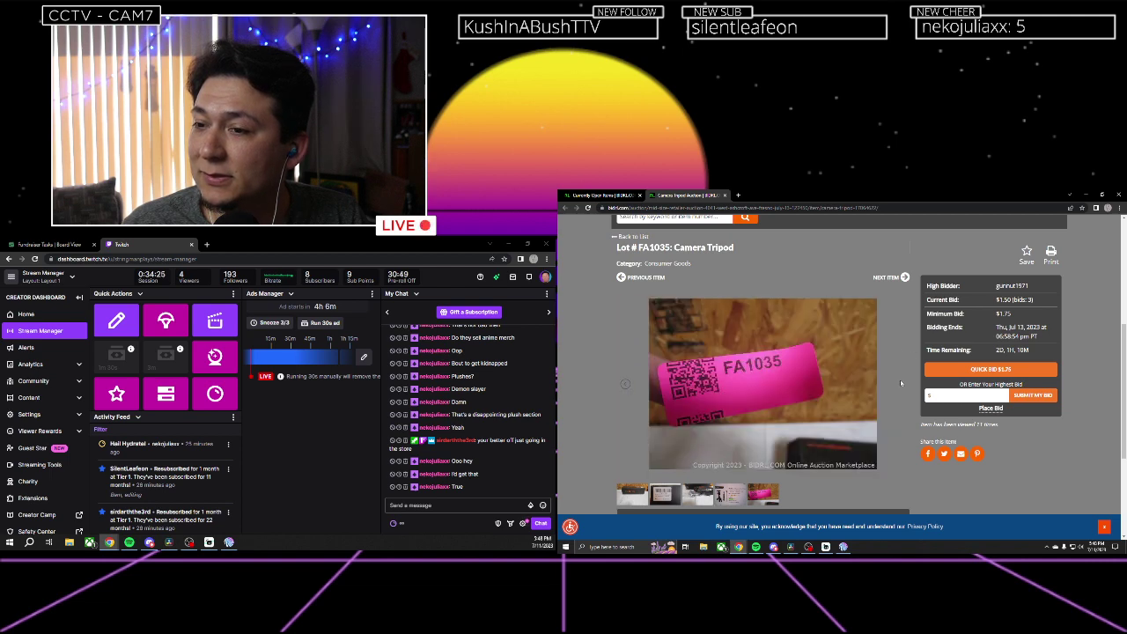
# Close the Camera Tripod lot and look over the remaining camera results on the first page.
pyautogui.click(900, 379)
pyautogui.click(737, 195)
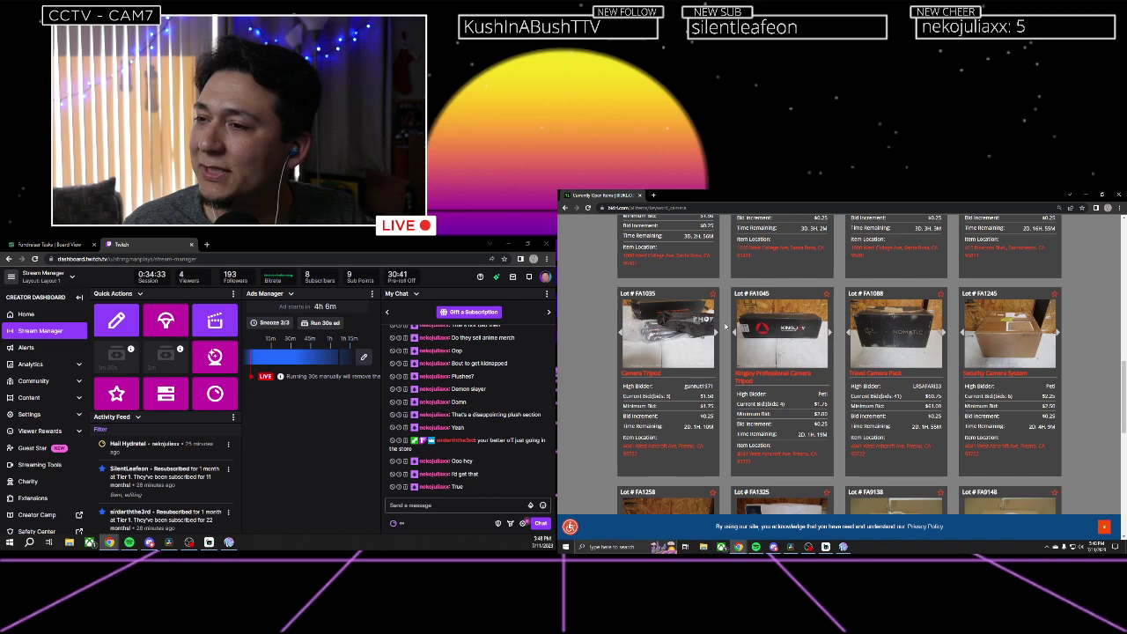
pyautogui.scroll(-1, 724, 326)
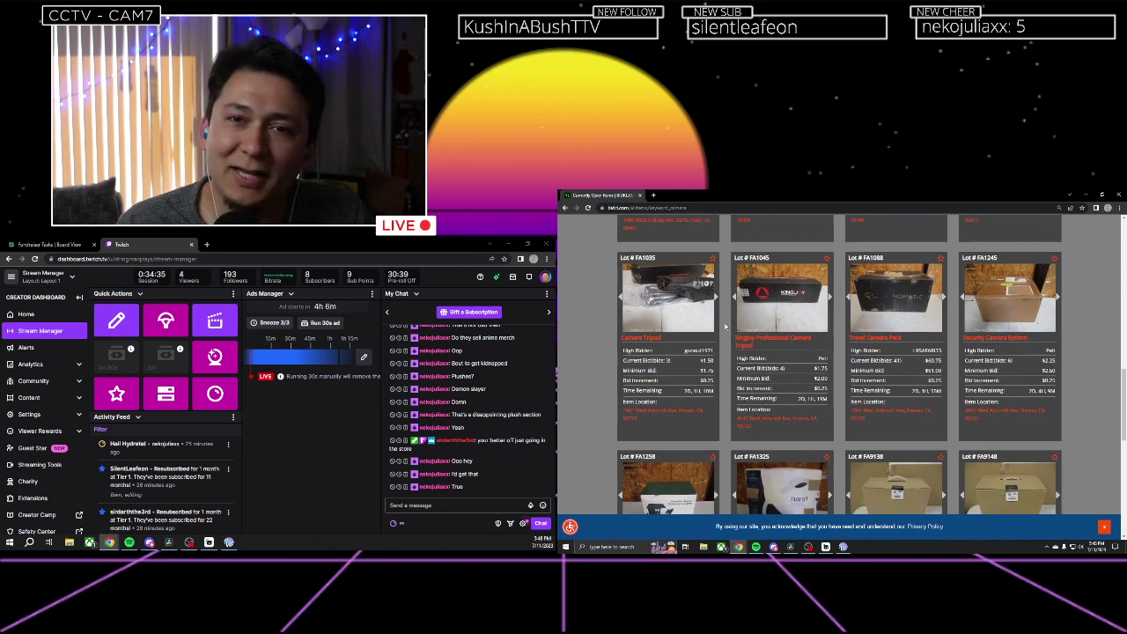
pyautogui.scroll(-4, 725, 326)
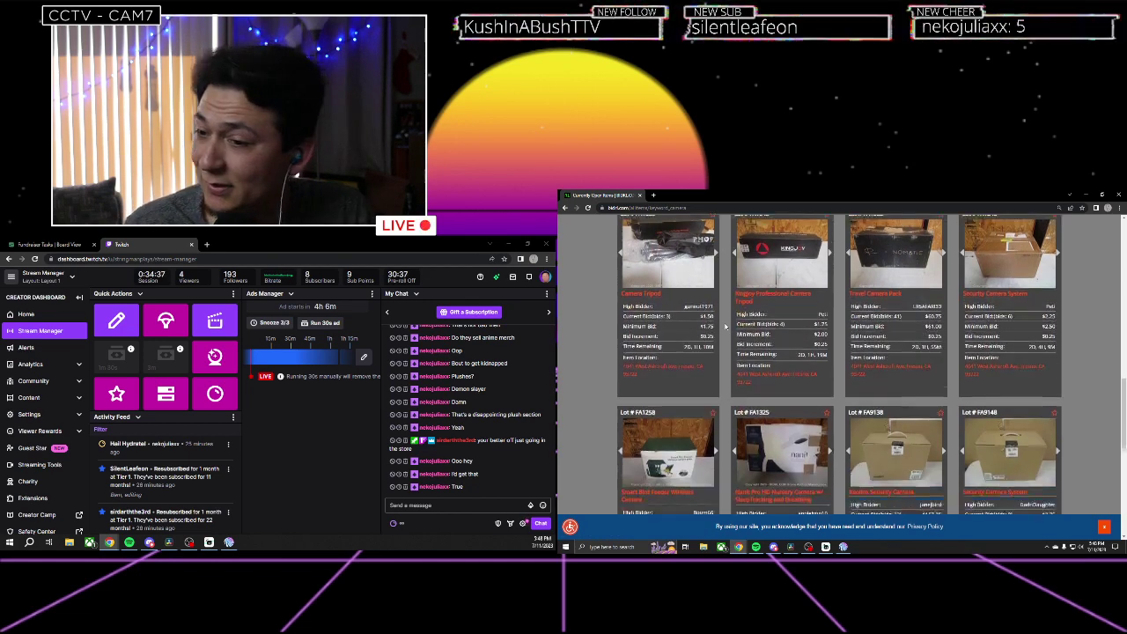
pyautogui.scroll(-2, 725, 326)
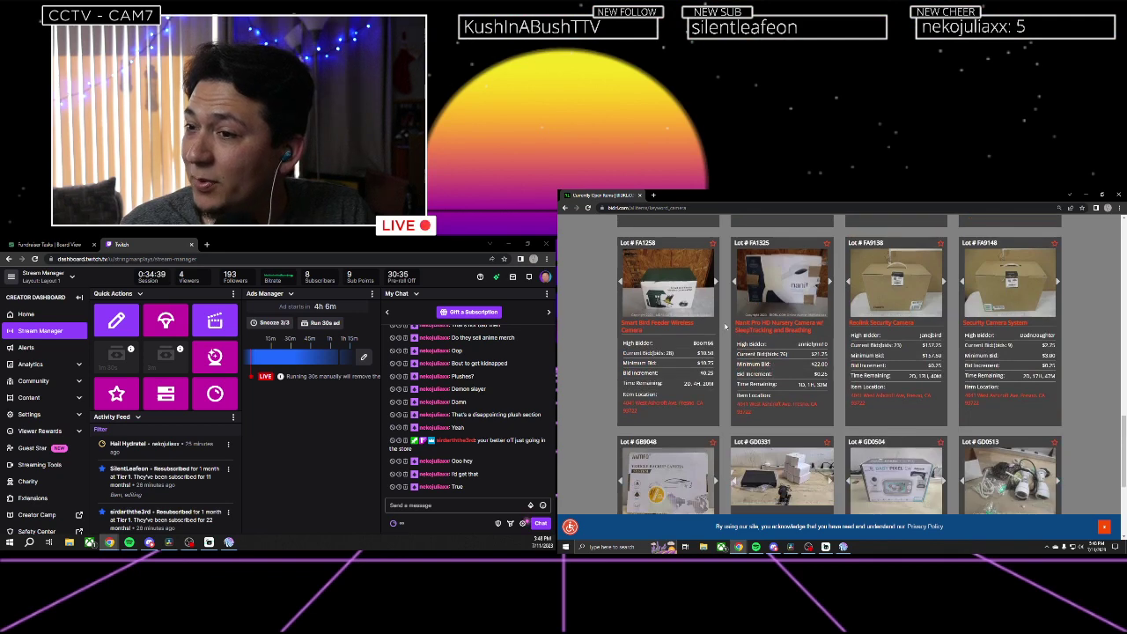
pyautogui.scroll(-6, 725, 326)
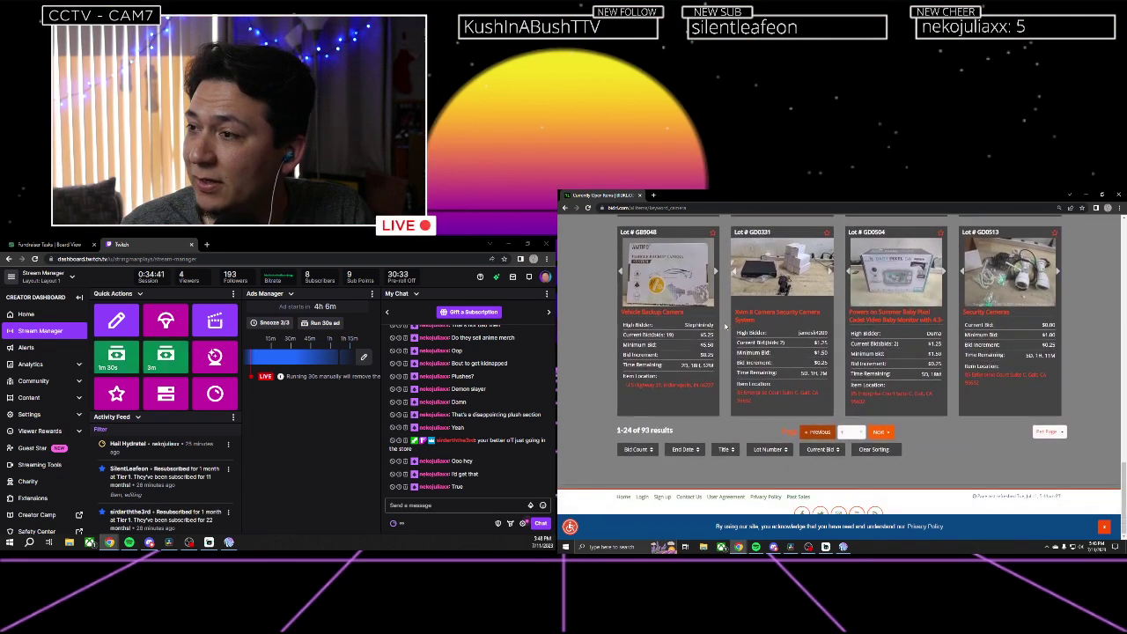
# Open the second page of camera results and look through the listings down to the HD 1080P Web Camera row.
pyautogui.click(880, 434)
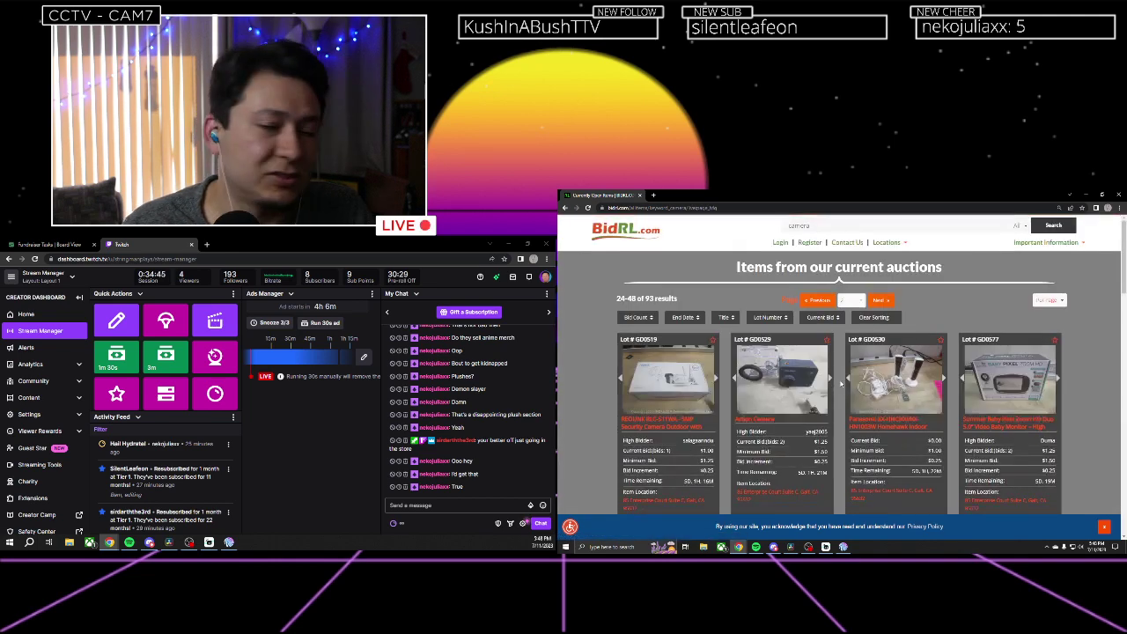
pyautogui.scroll(-1, 836, 378)
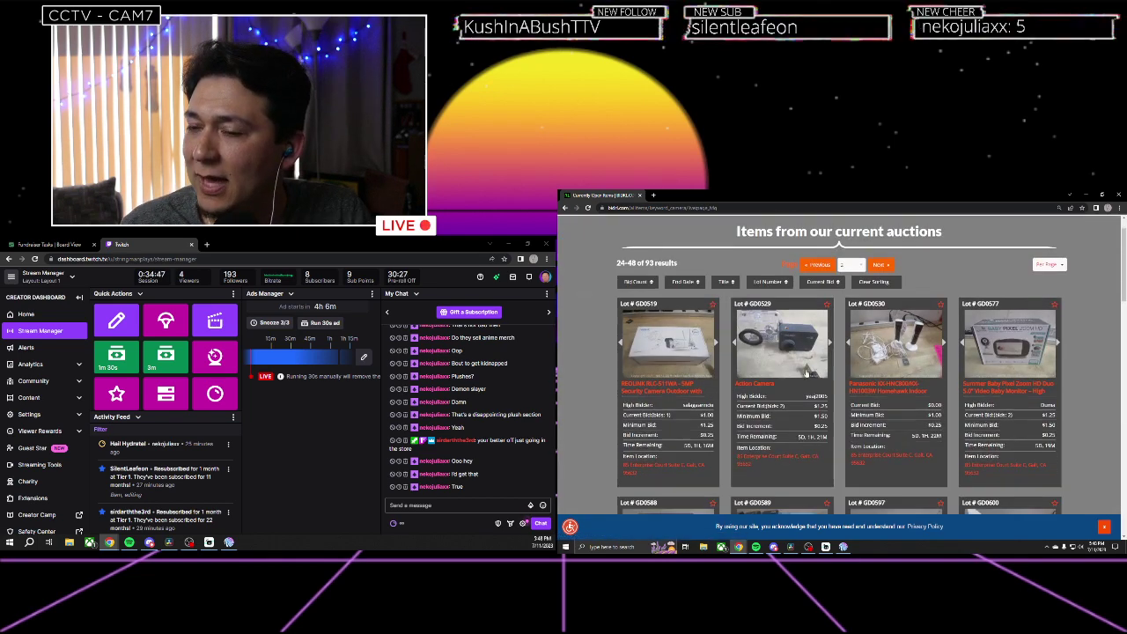
pyautogui.scroll(-5, 840, 361)
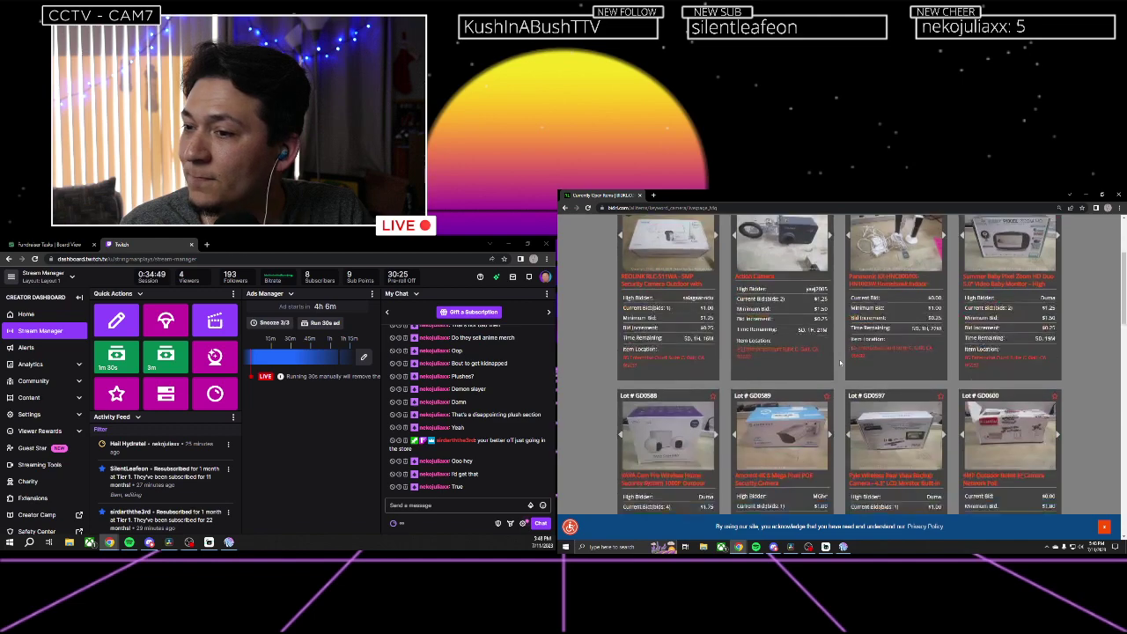
pyautogui.scroll(-2, 839, 359)
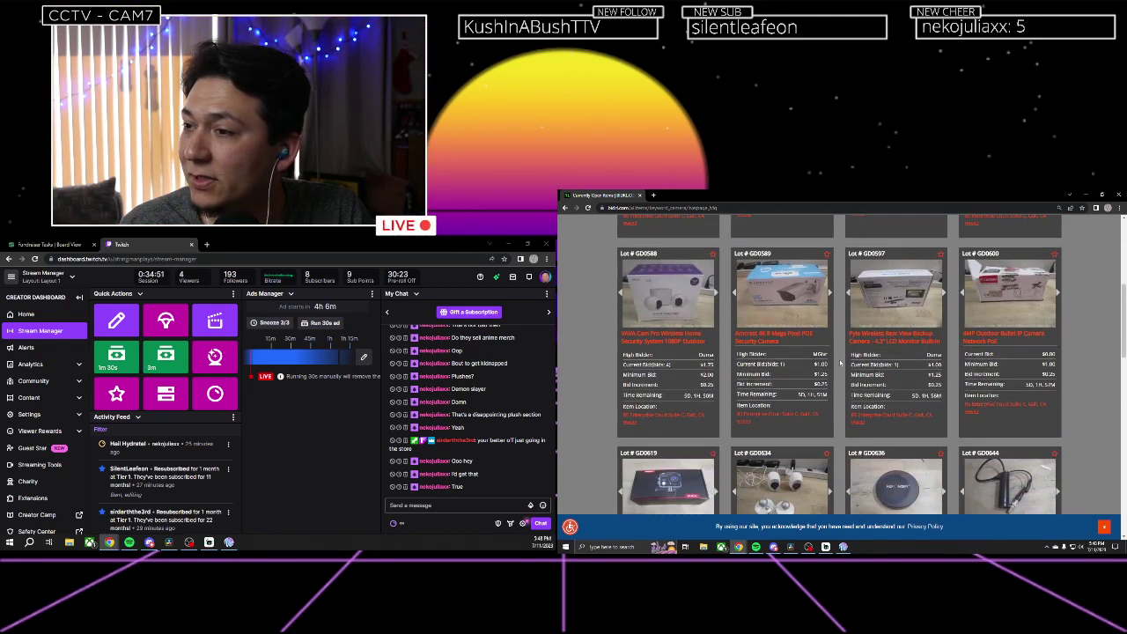
pyautogui.scroll(-1, 840, 362)
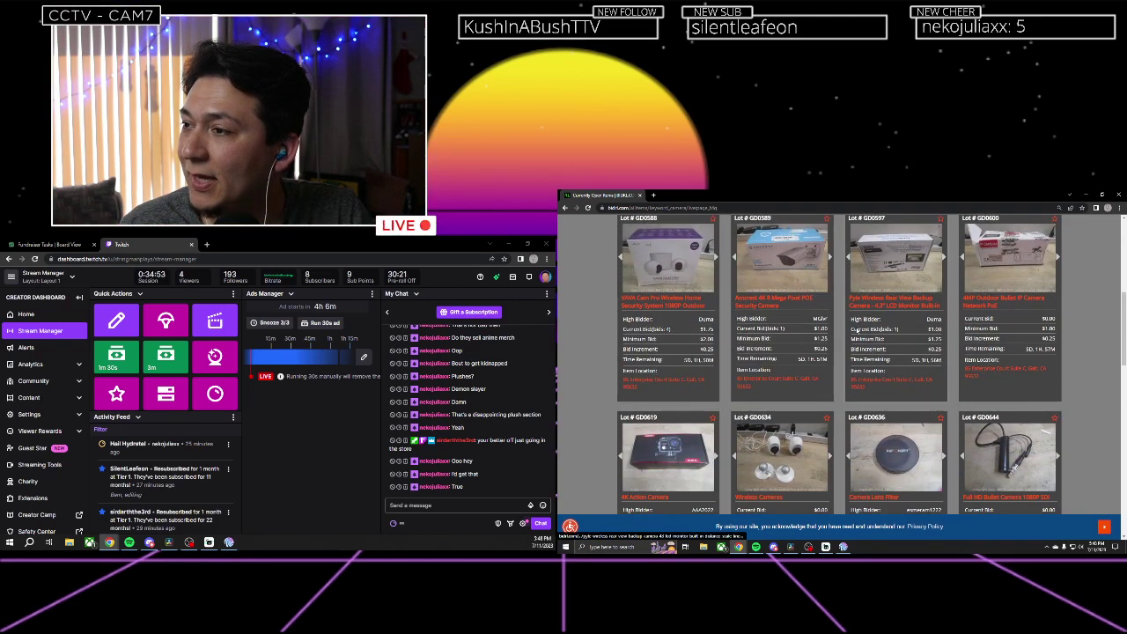
pyautogui.scroll(-3, 843, 335)
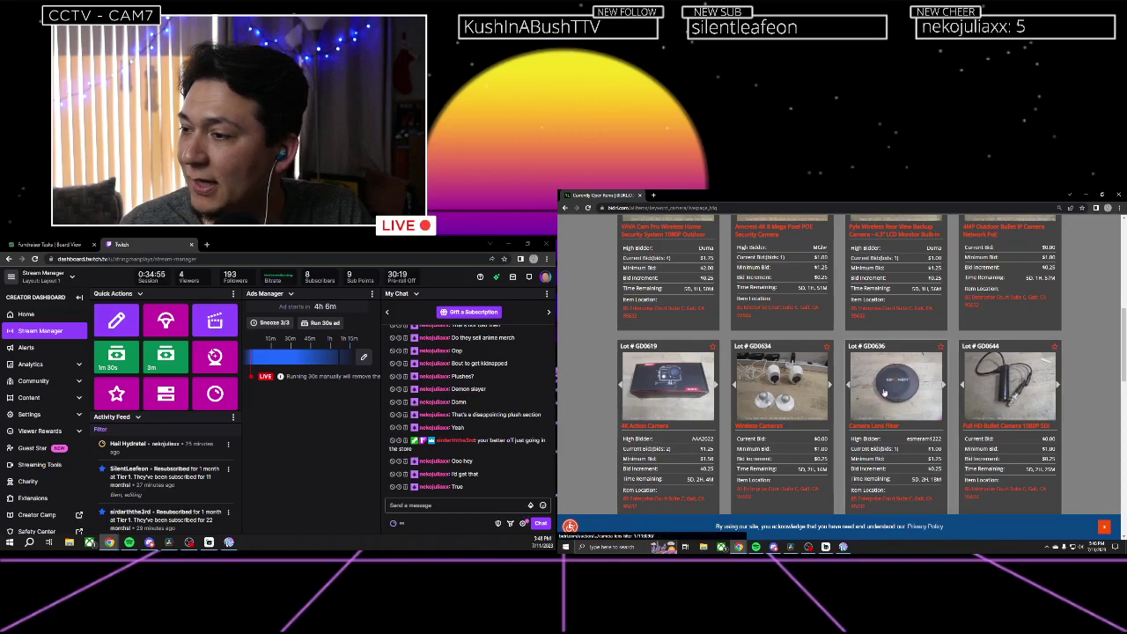
pyautogui.scroll(-3, 840, 341)
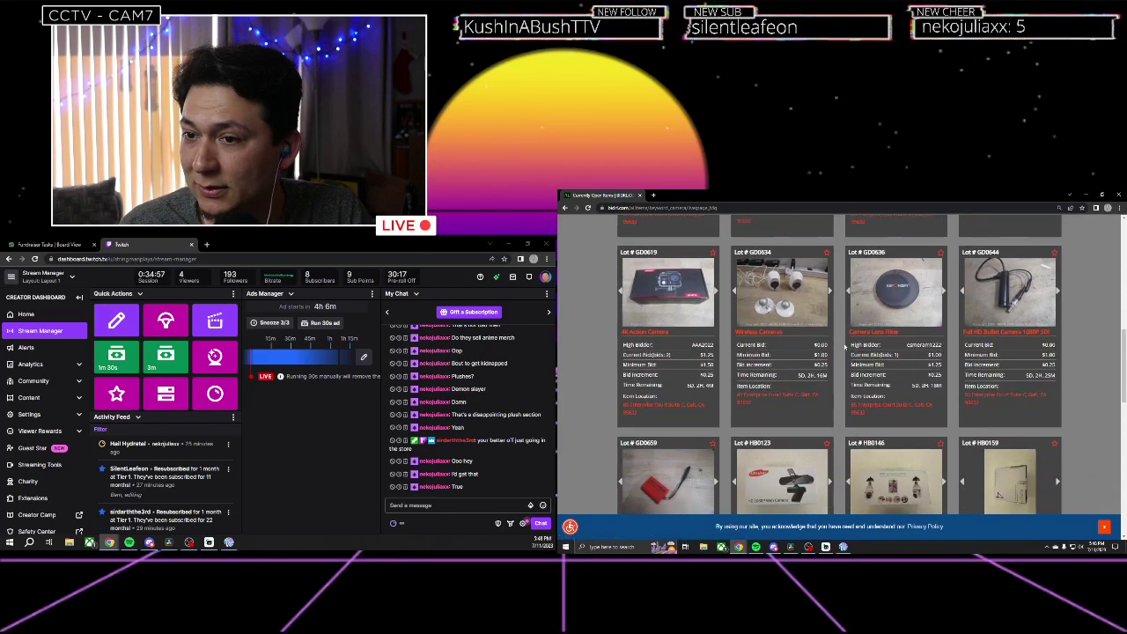
pyautogui.scroll(-4, 784, 326)
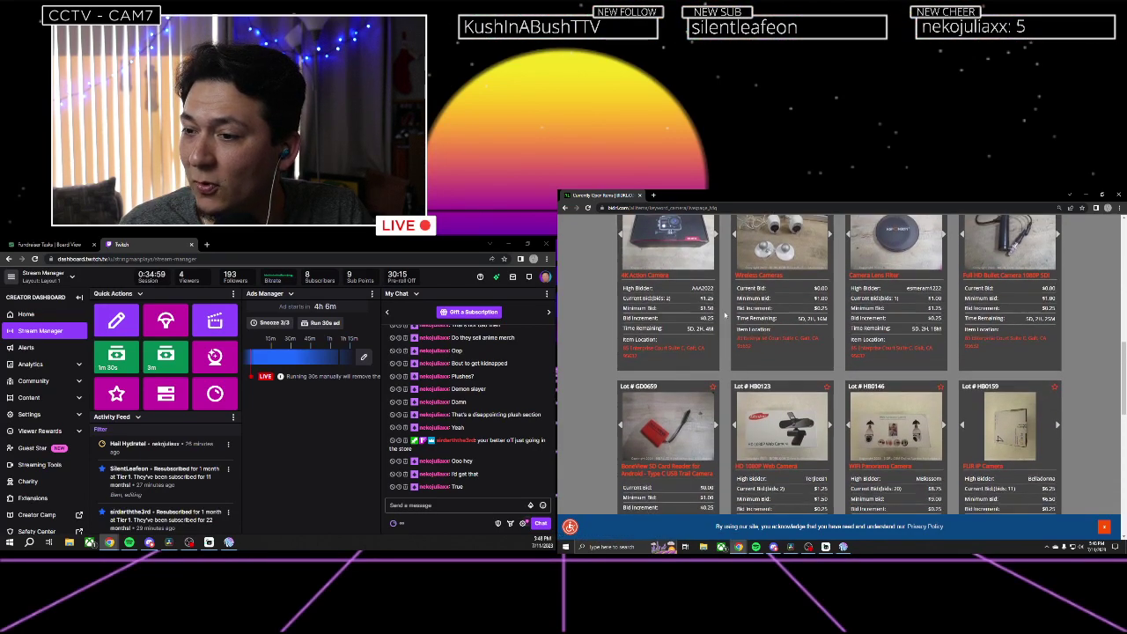
pyautogui.scroll(-1, 726, 314)
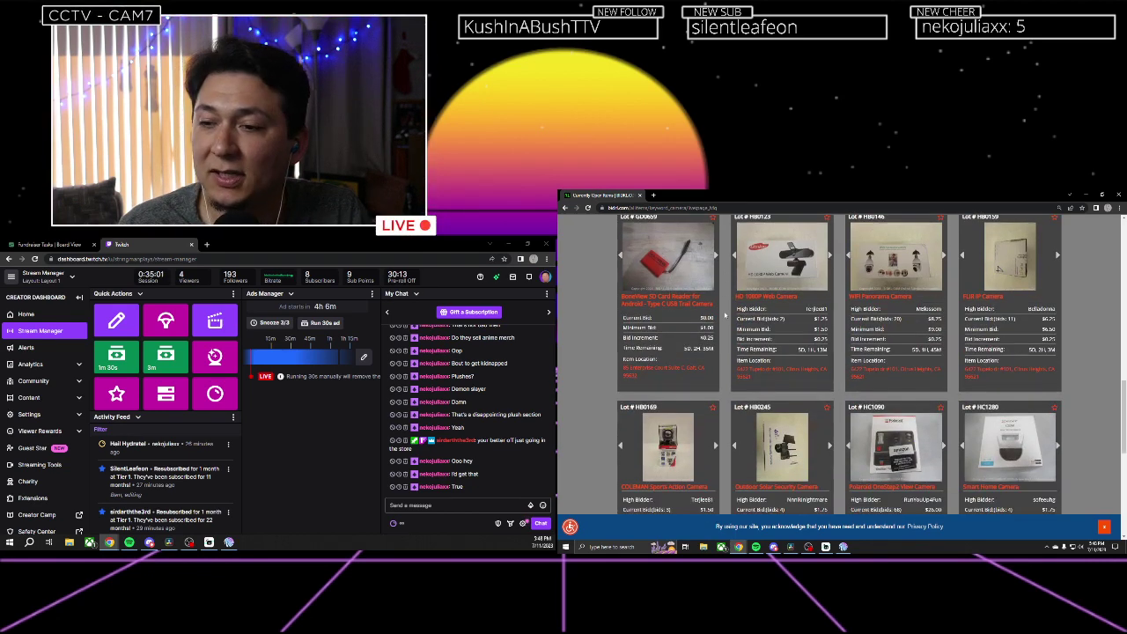
# Preview the photos of Lot # HC1090, Polaroid OneStep2 camera, and look over the rest of the second results page.
pyautogui.scroll(-3, 726, 314)
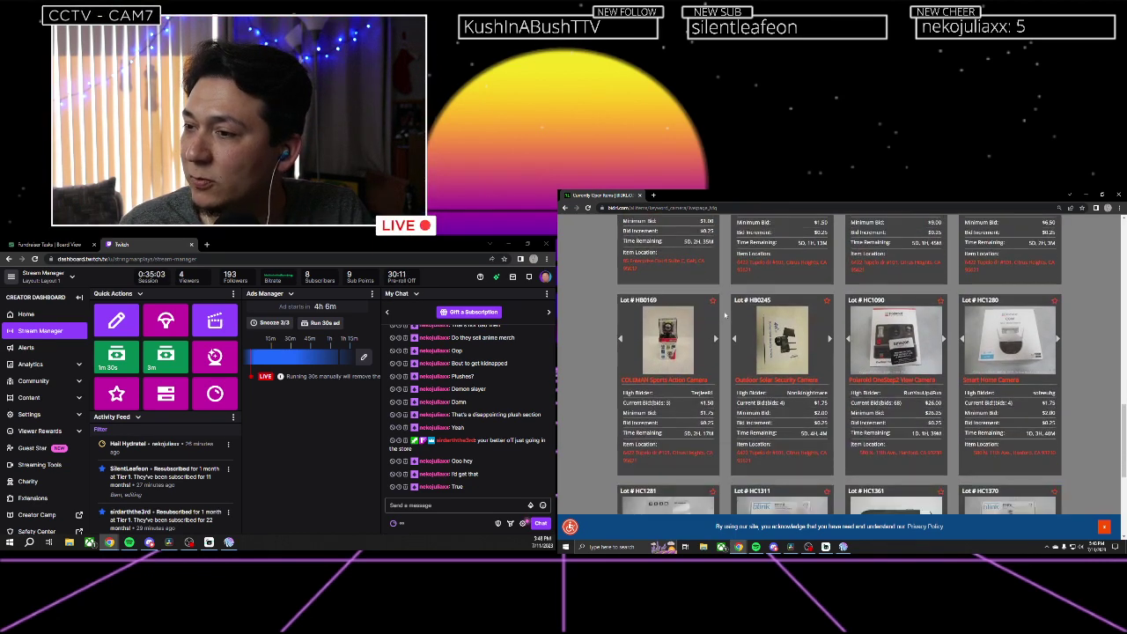
pyautogui.scroll(-2, 725, 314)
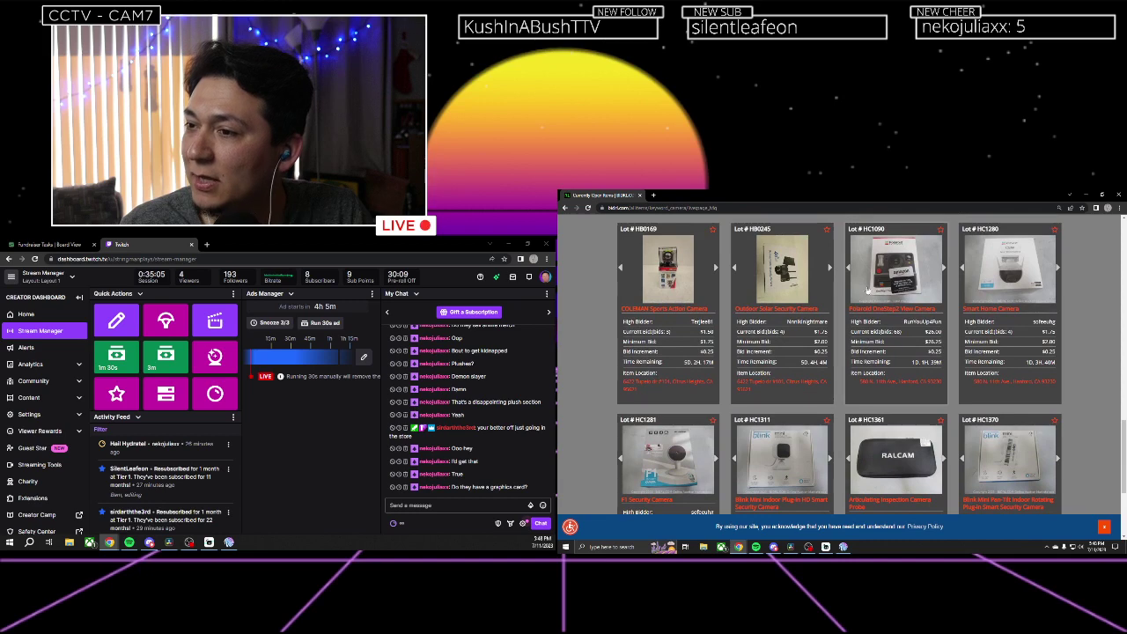
pyautogui.click(945, 269)
pyautogui.click(946, 269)
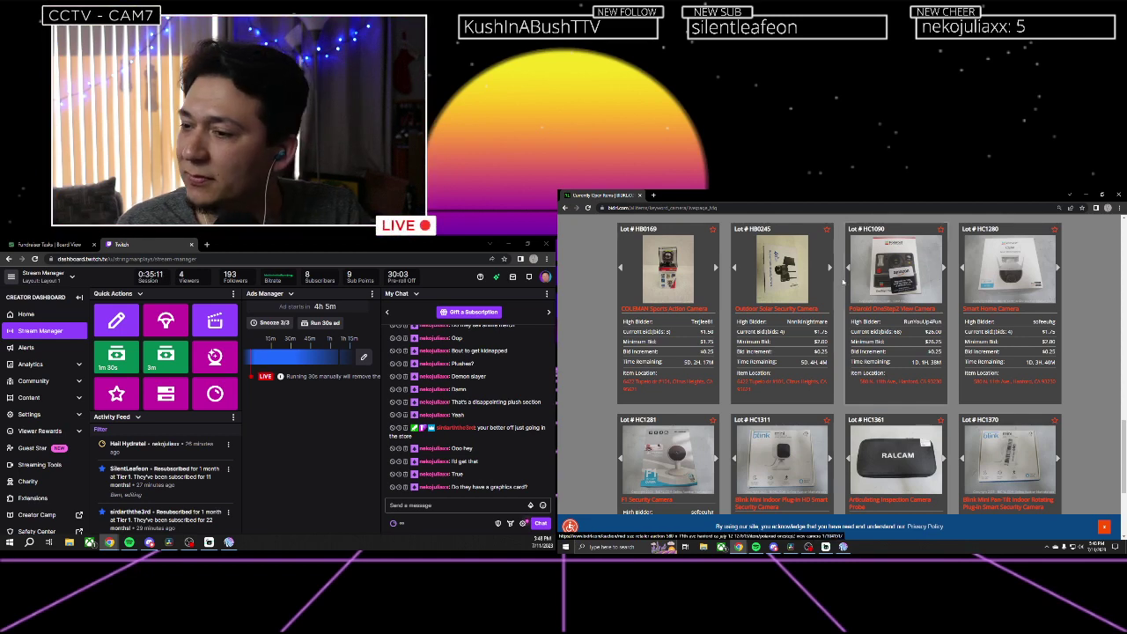
pyautogui.scroll(-3, 841, 282)
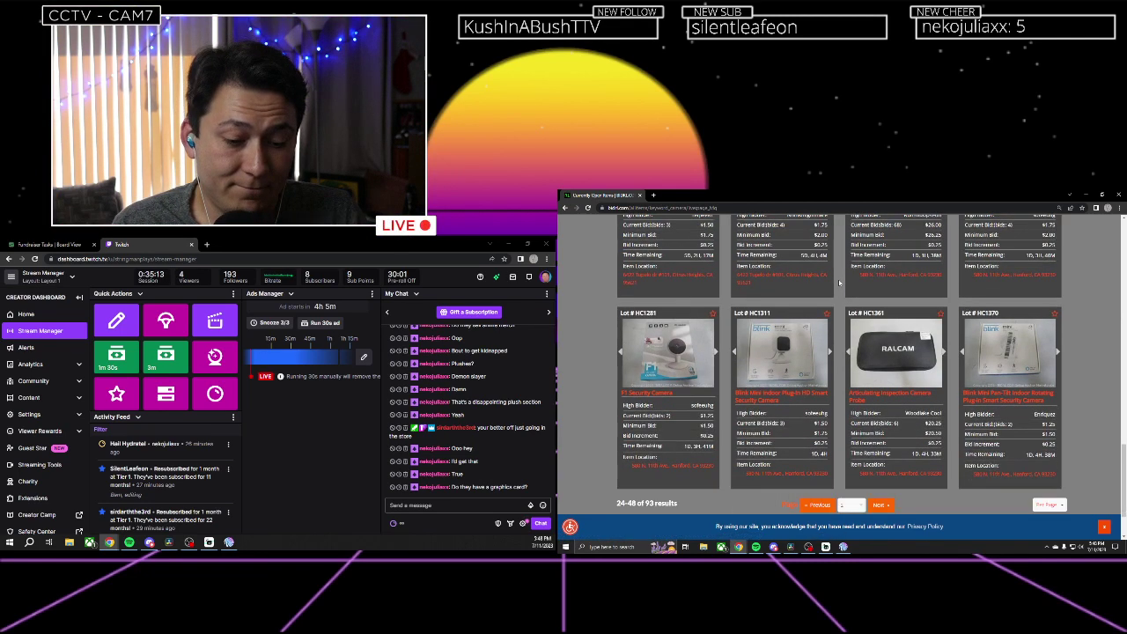
pyautogui.scroll(-2, 841, 282)
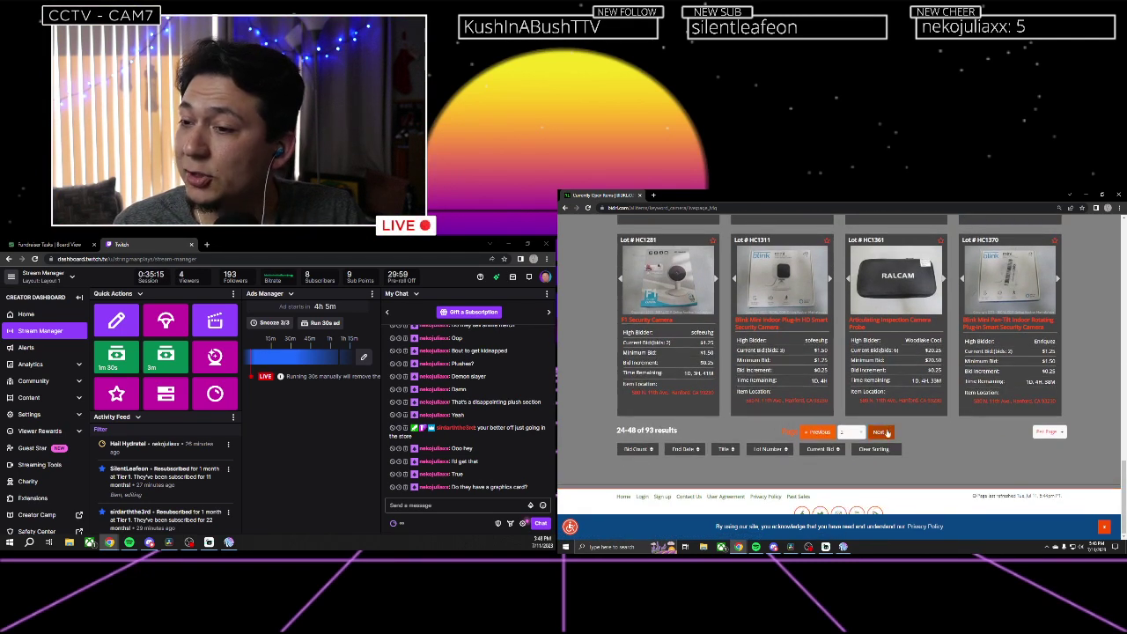
# Open the third page of camera results and look through the listings down to Lot # SC1306, Polaroid Camera Puzzle.
pyautogui.click(881, 432)
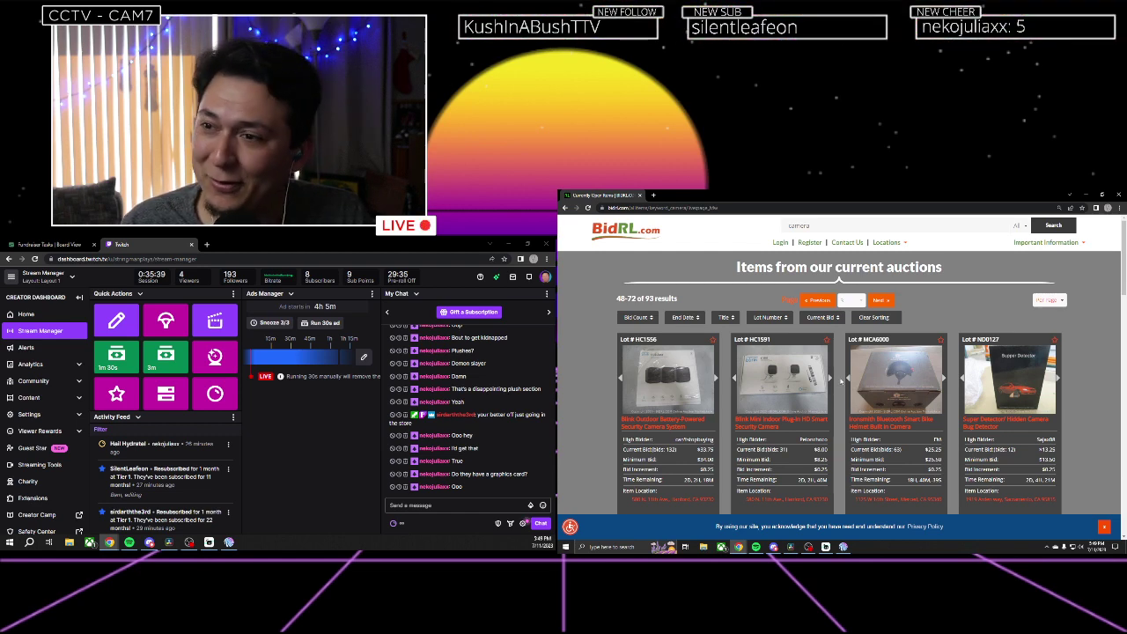
pyautogui.scroll(-1, 842, 379)
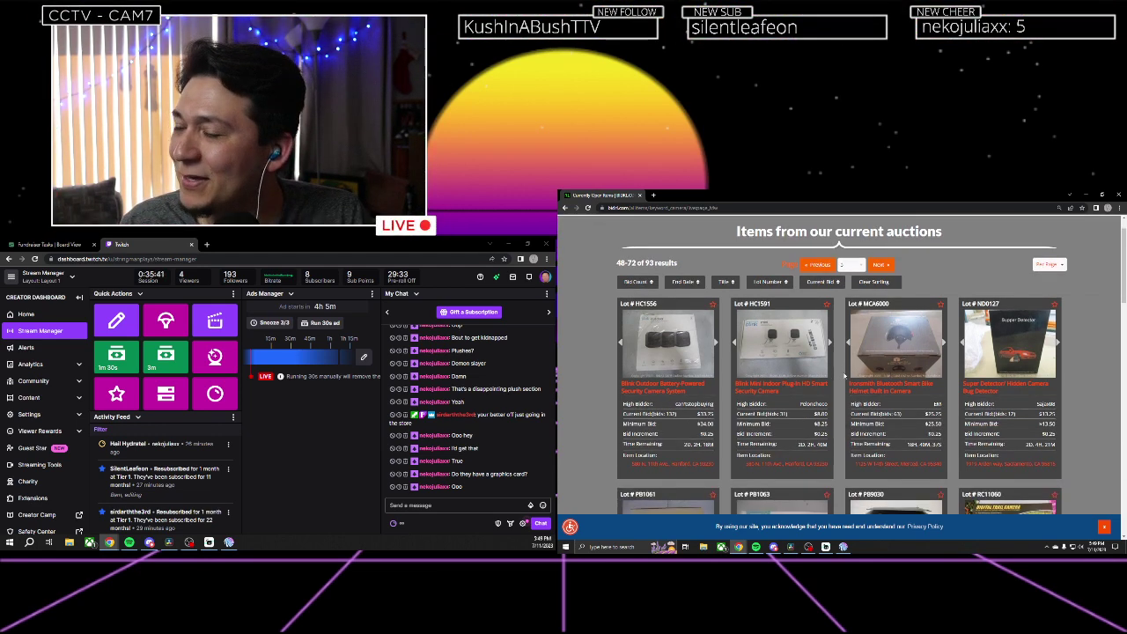
pyautogui.scroll(-1, 843, 376)
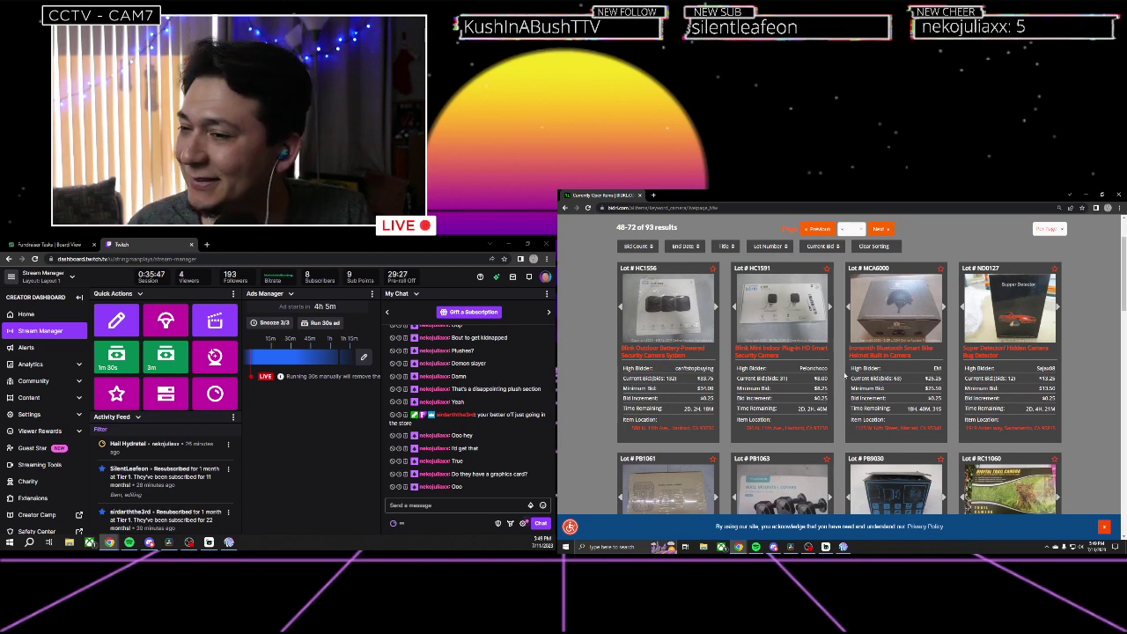
pyautogui.scroll(-1, 844, 376)
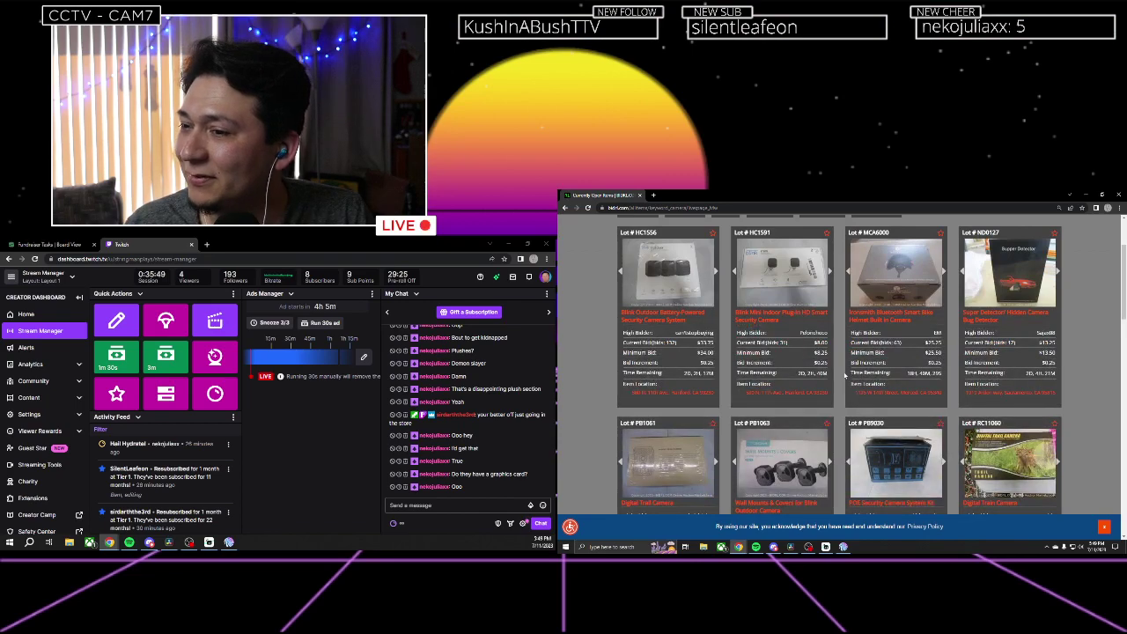
pyautogui.scroll(-6, 843, 376)
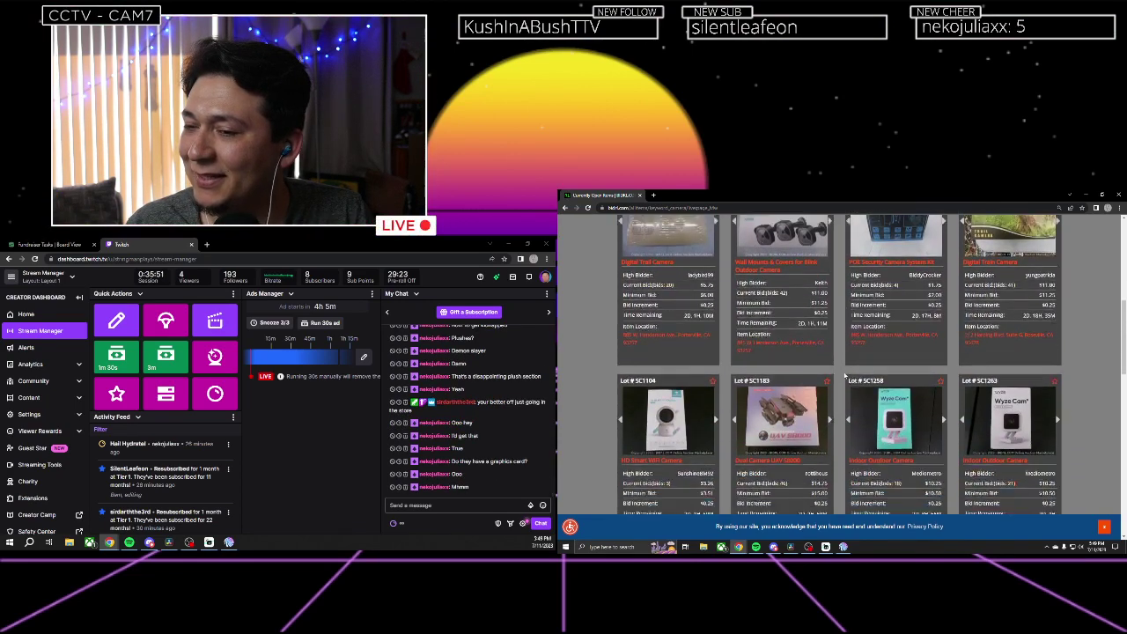
pyautogui.scroll(-2, 845, 376)
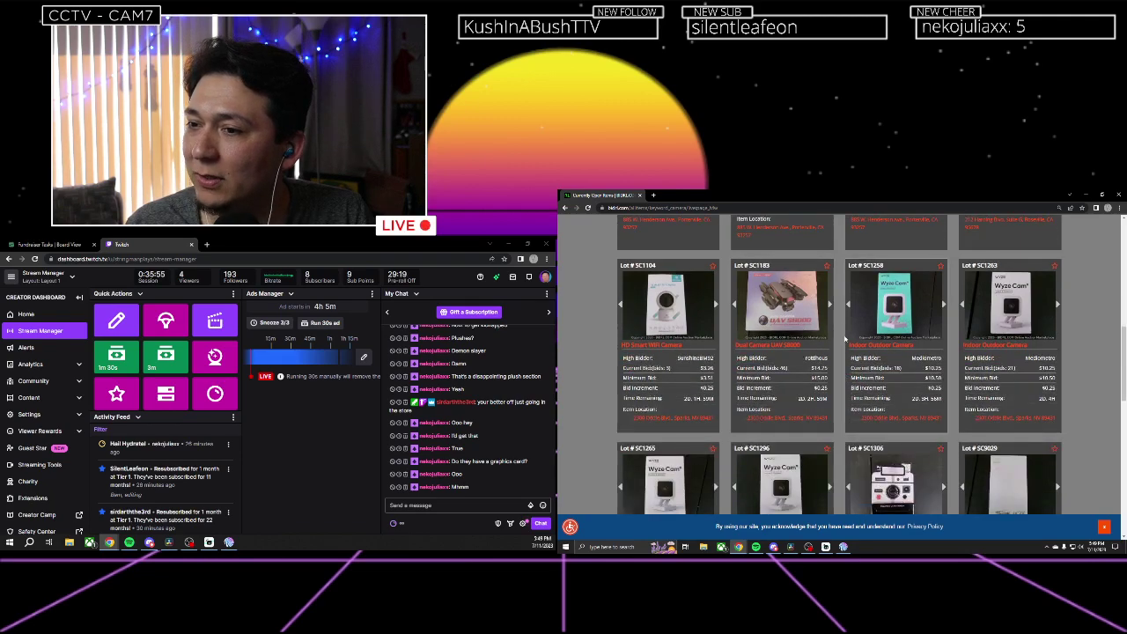
pyautogui.scroll(-3, 844, 341)
pyautogui.scroll(-3, 845, 341)
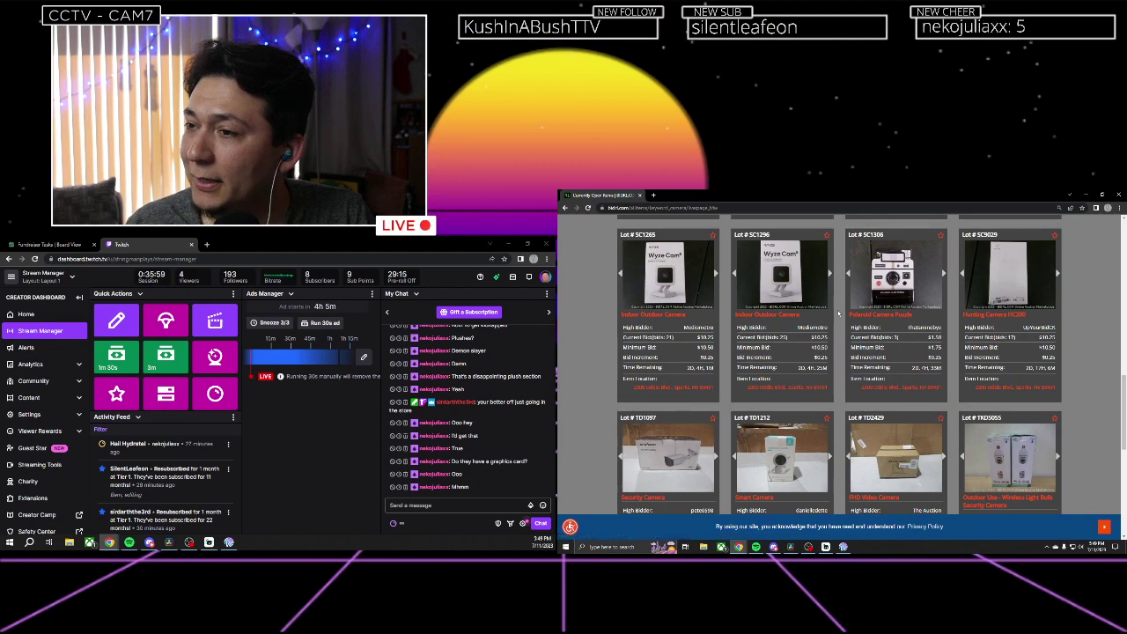
# Preview another photo of the Polaroid Camera Puzzle and look over the remaining lots on the third page.
pyautogui.click(943, 274)
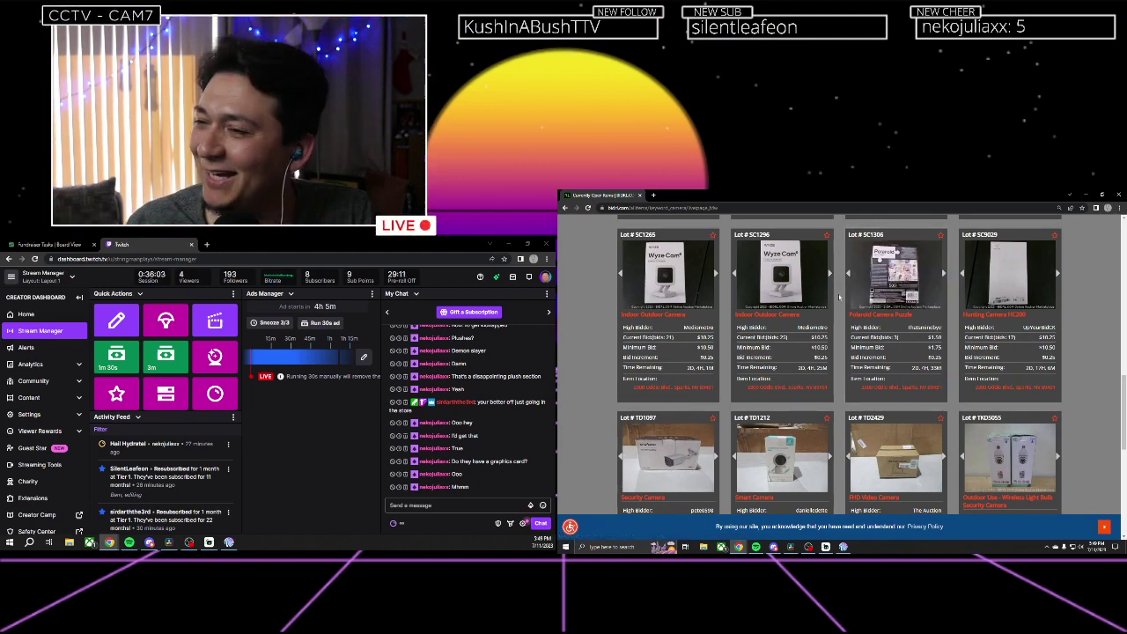
pyautogui.scroll(-3, 839, 297)
pyautogui.scroll(-6, 839, 296)
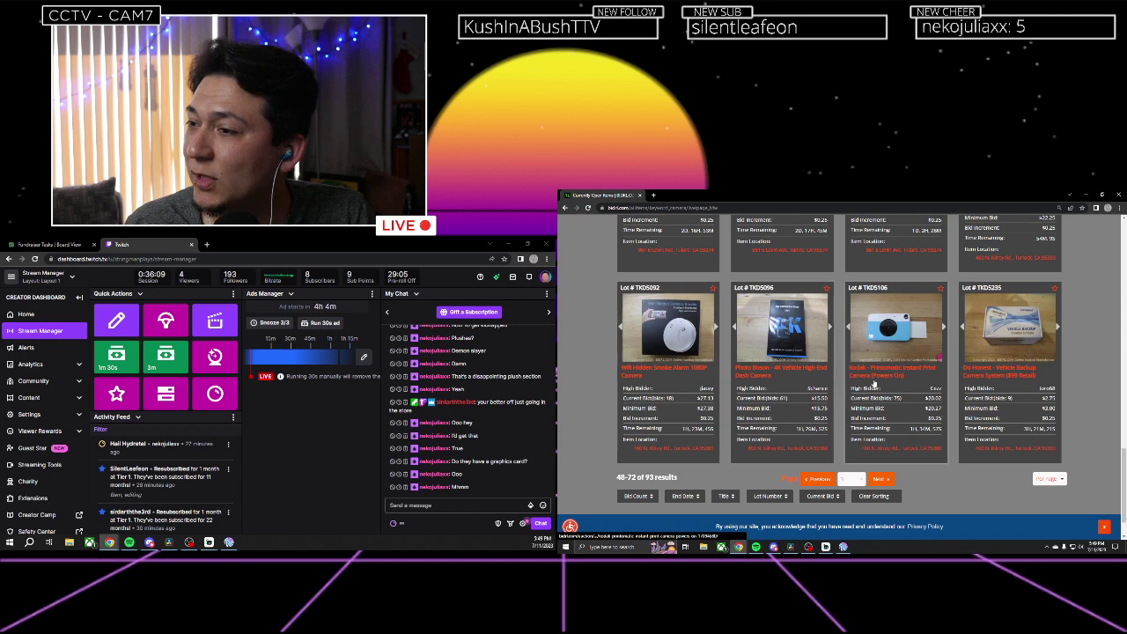
# Open the fourth page of camera results, browse down to Lot # TMD9542, Lumix Camera, and preview its photos.
pyautogui.click(879, 478)
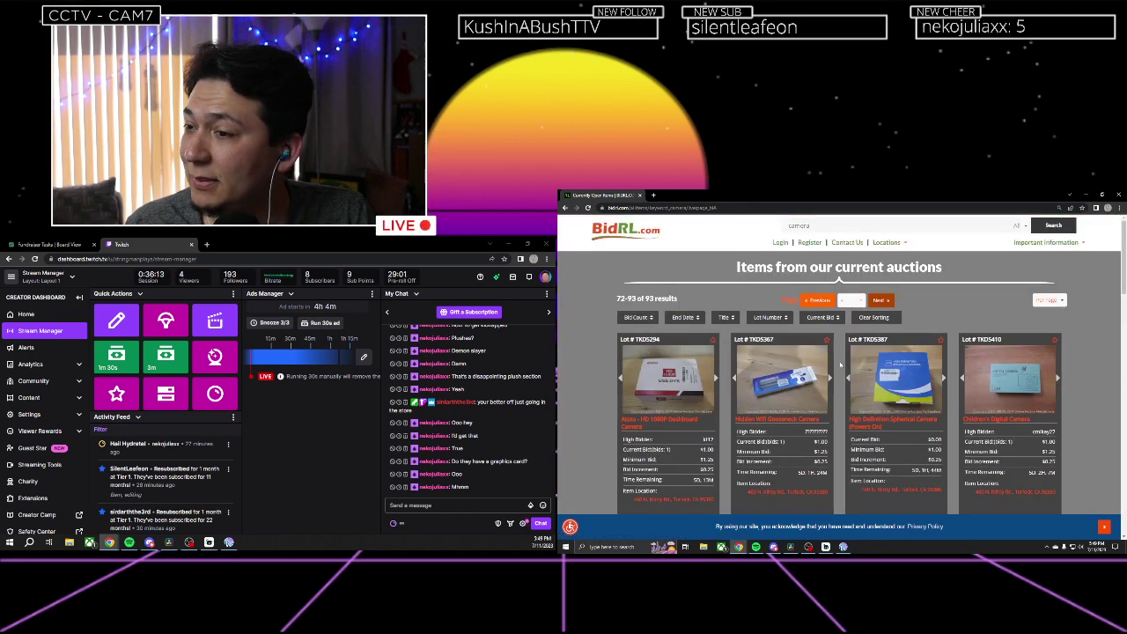
pyautogui.scroll(-5, 841, 365)
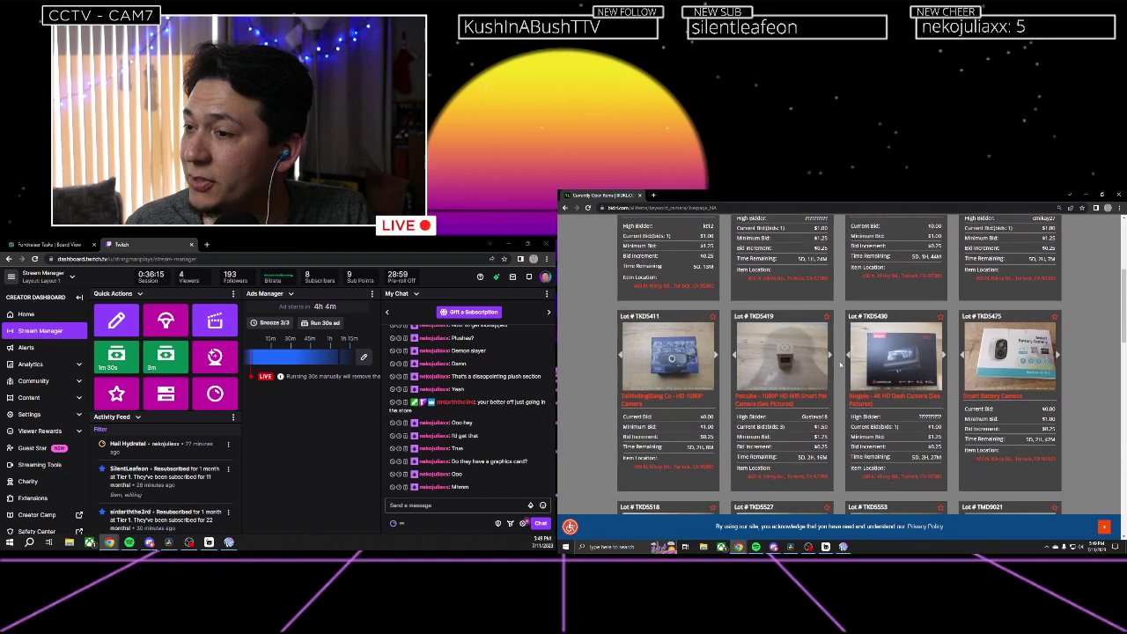
pyautogui.scroll(-5, 841, 365)
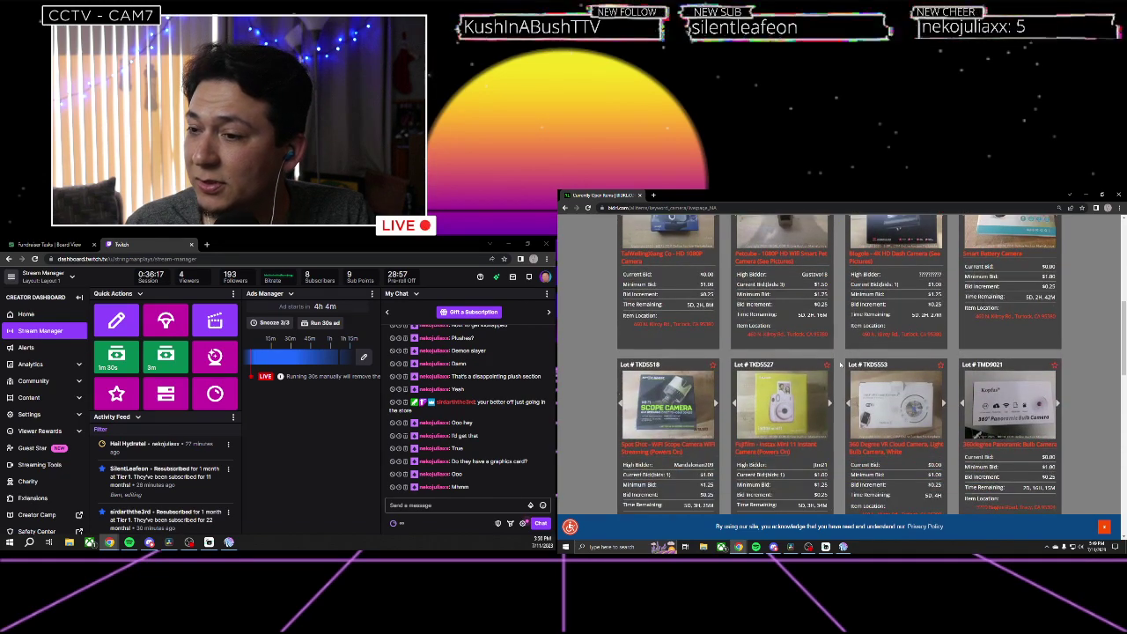
pyautogui.scroll(-3, 841, 363)
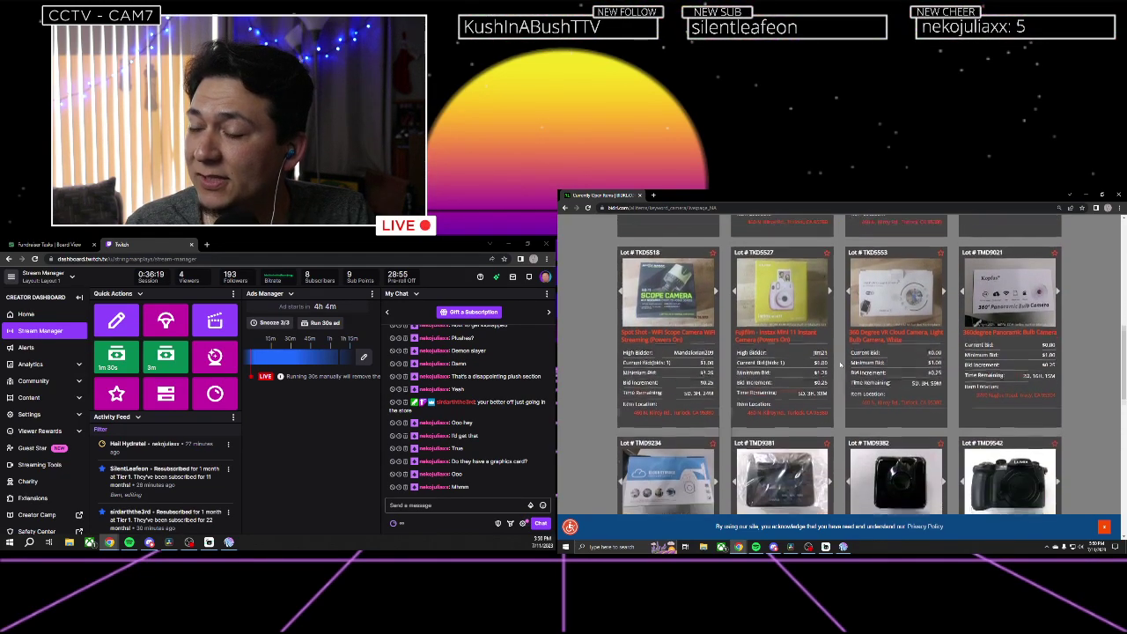
pyautogui.scroll(-2, 841, 363)
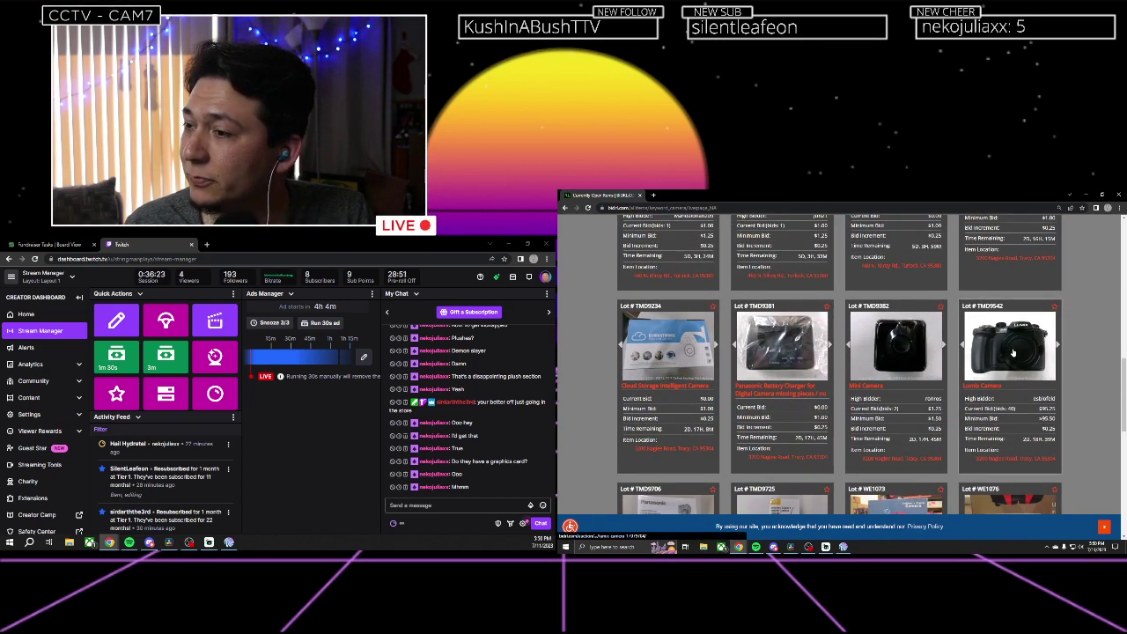
pyautogui.click(1061, 349)
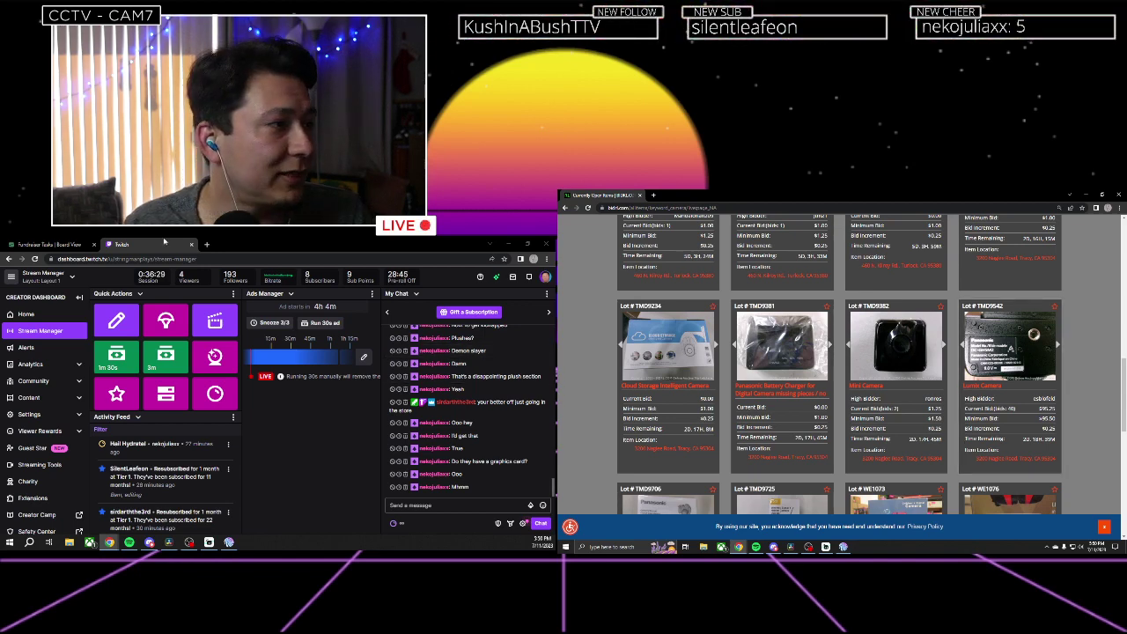
# Open an Incognito browser window and search Google for "panasonic gh5m2".
pyautogui.click(207, 245)
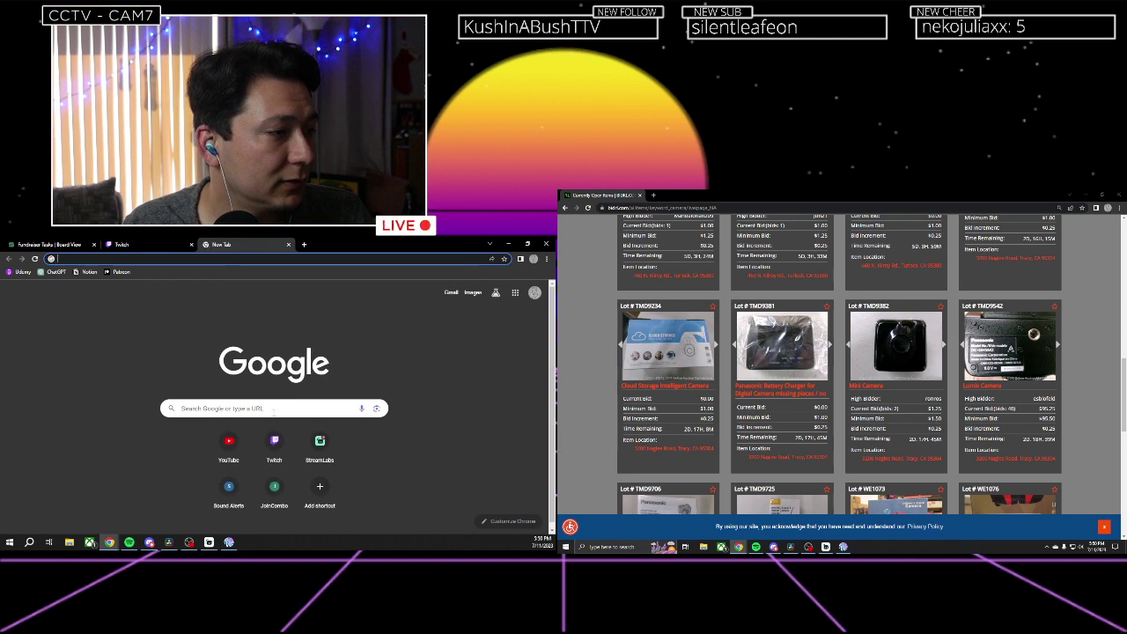
pyautogui.click(274, 409)
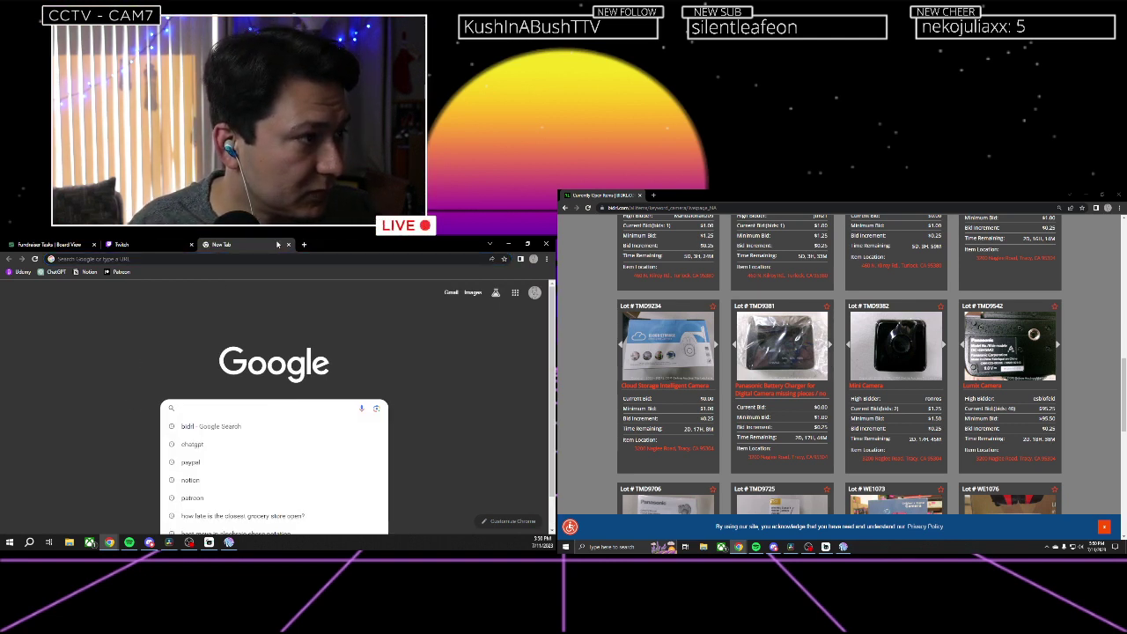
pyautogui.hotkey('ctrl', 'shift', 'n')
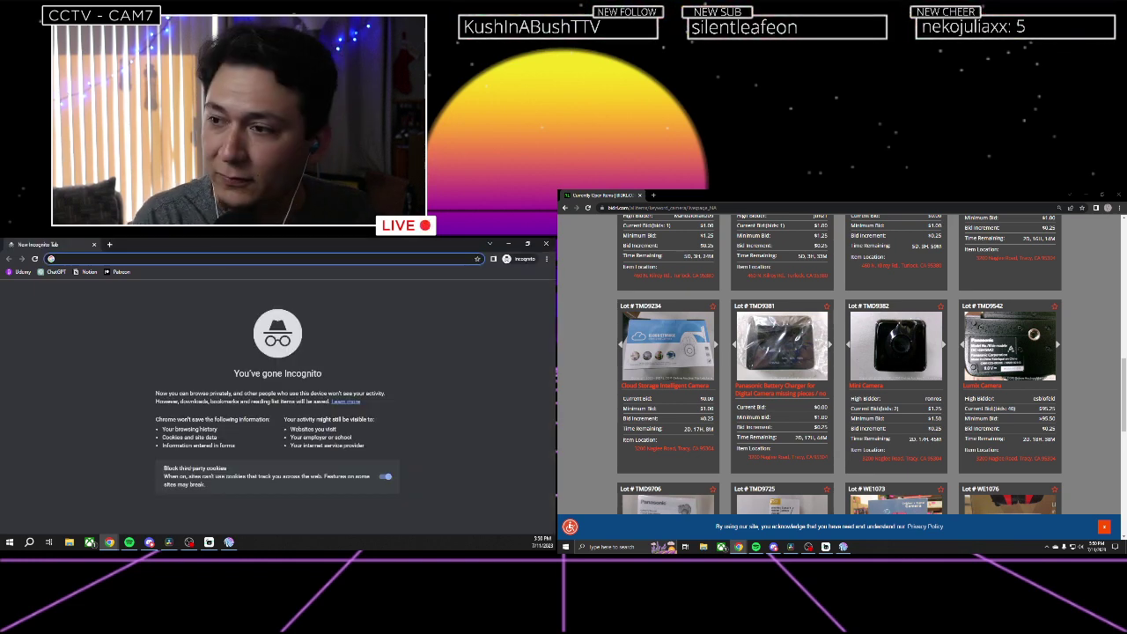
pyautogui.write('panaso')
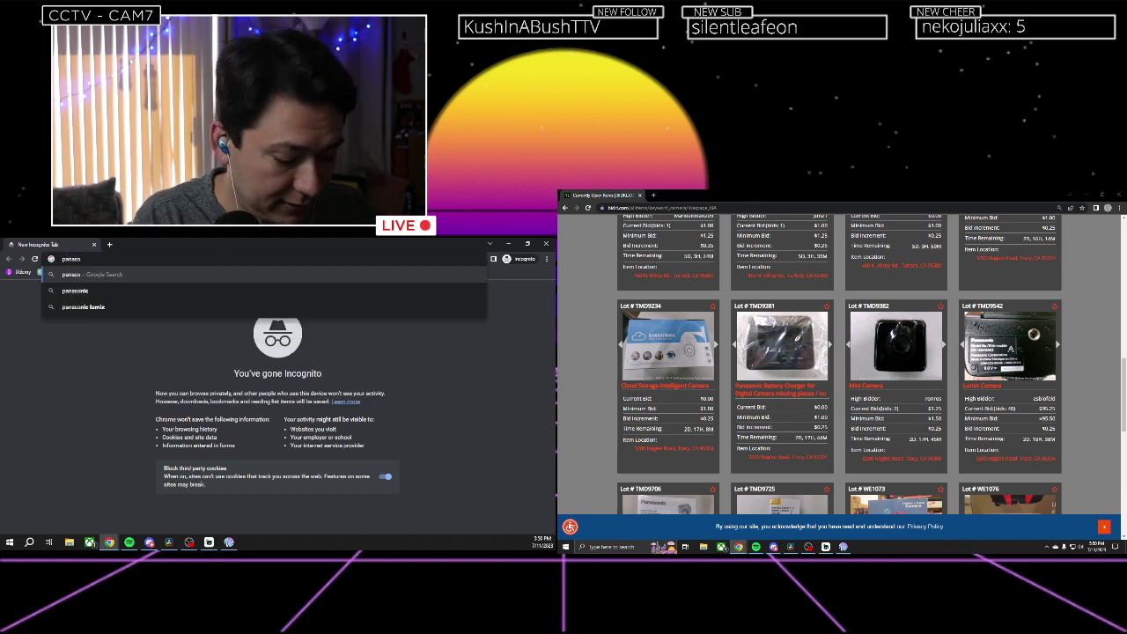
pyautogui.write('nic')
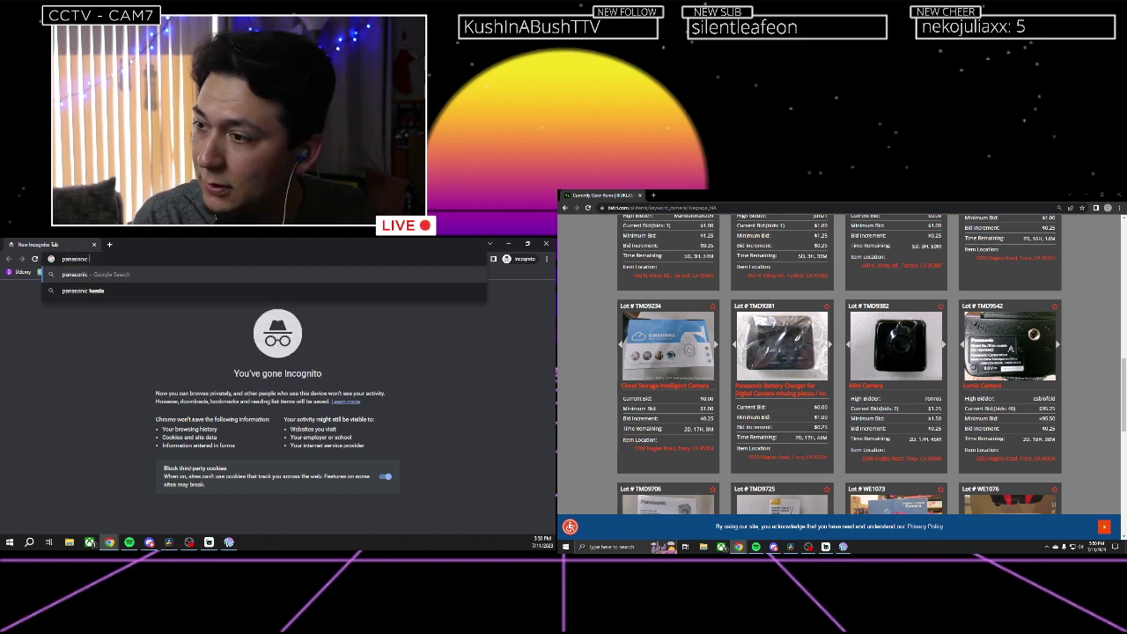
pyautogui.write(' gh')
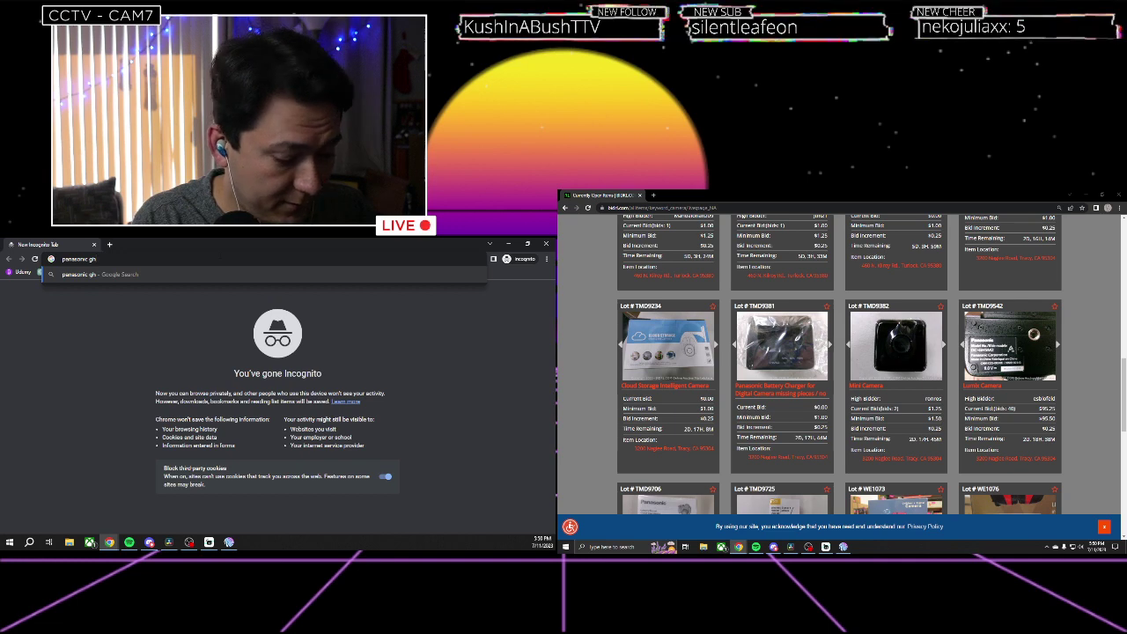
pyautogui.write('5m')
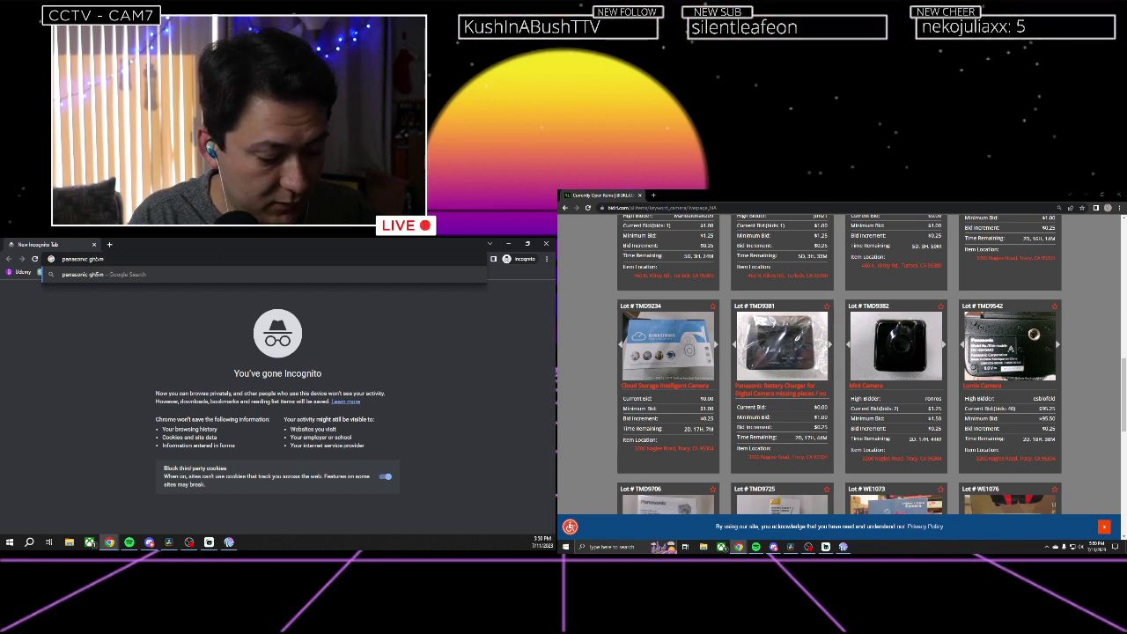
pyautogui.write('2')
pyautogui.press('Return')
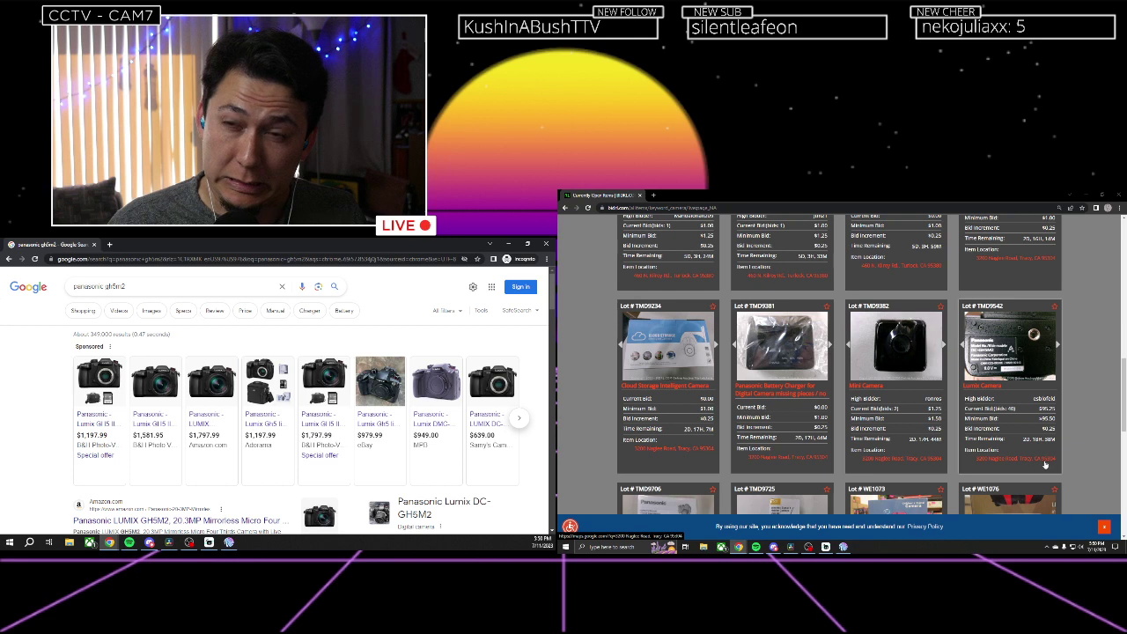
# Go through all the photos of Lot # TMD9542, Lumix Camera, in the BidRL results.
pyautogui.click(1058, 348)
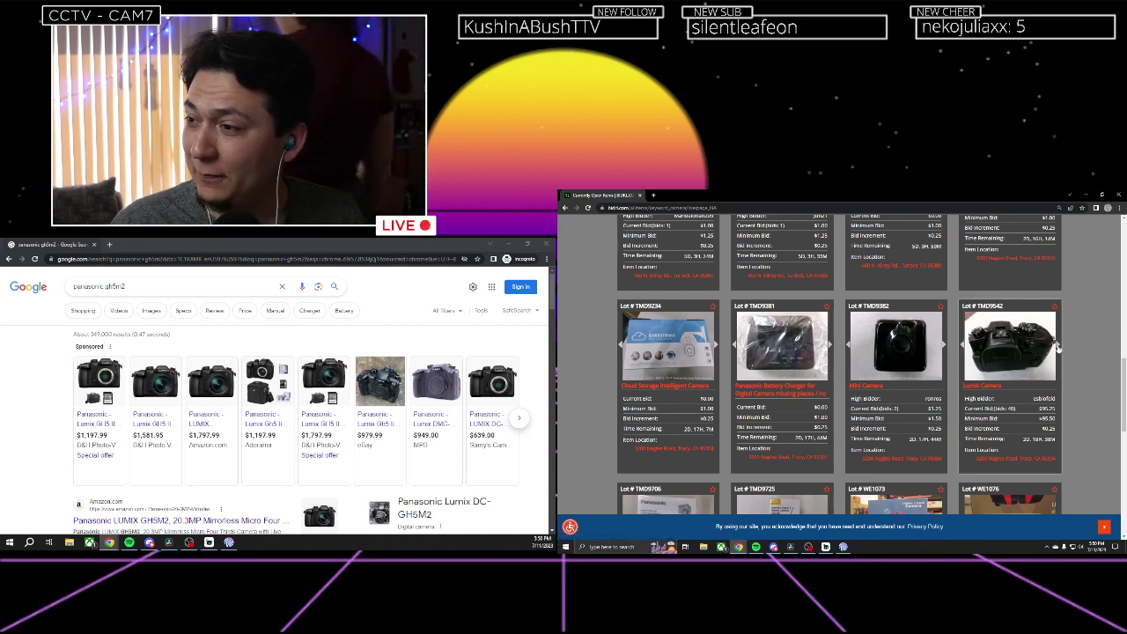
pyautogui.click(1058, 348)
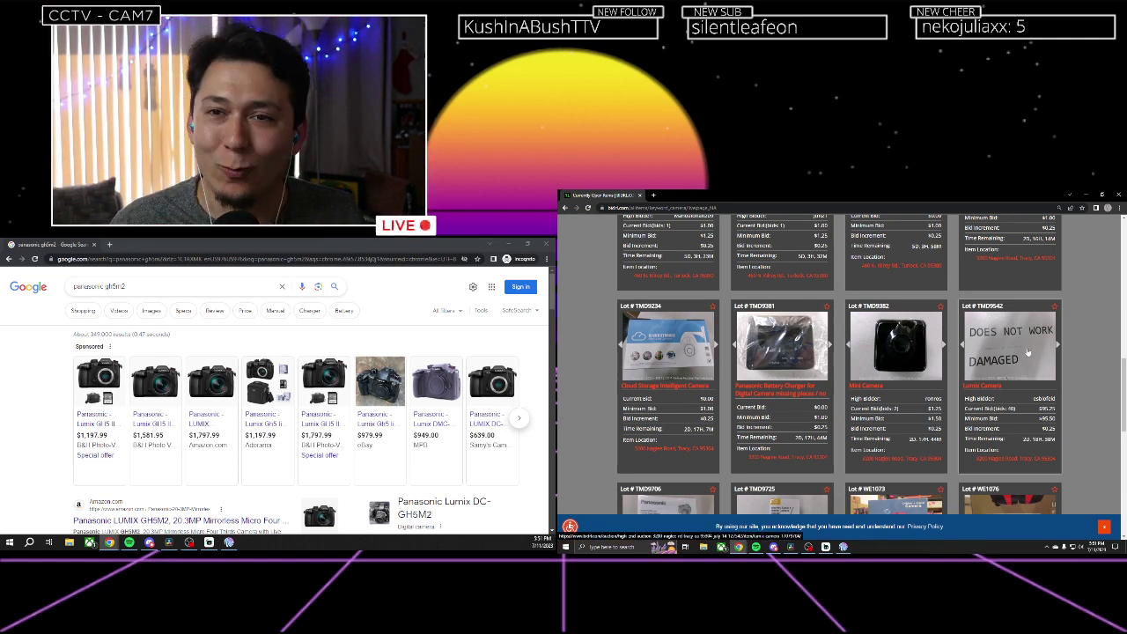
pyautogui.click(1059, 349)
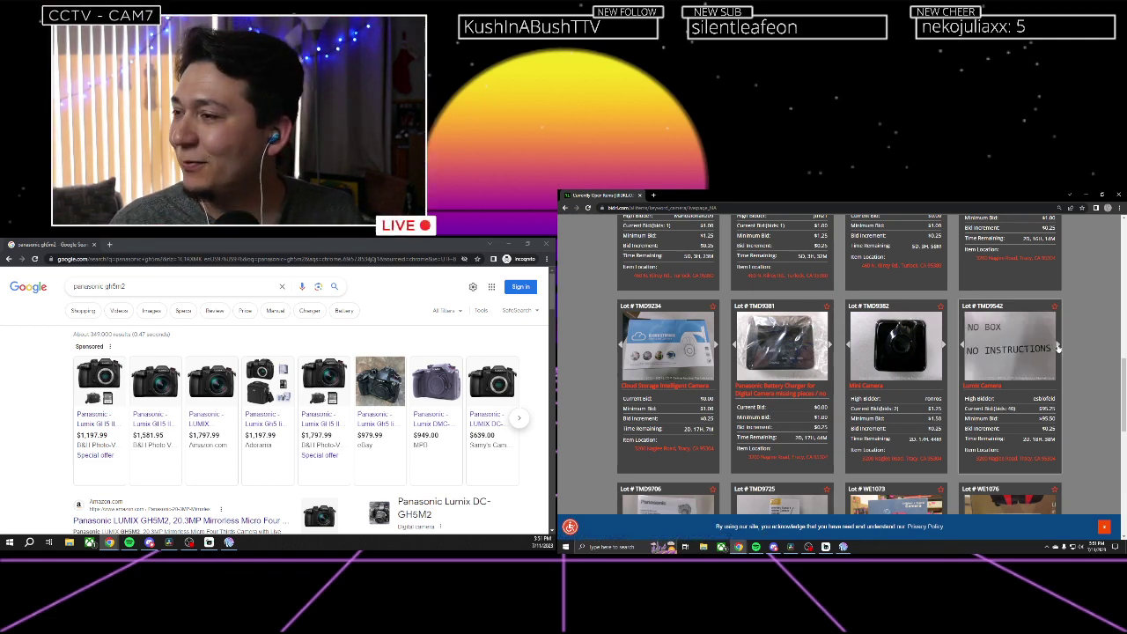
pyautogui.click(1058, 349)
pyautogui.click(1058, 348)
pyautogui.click(1058, 349)
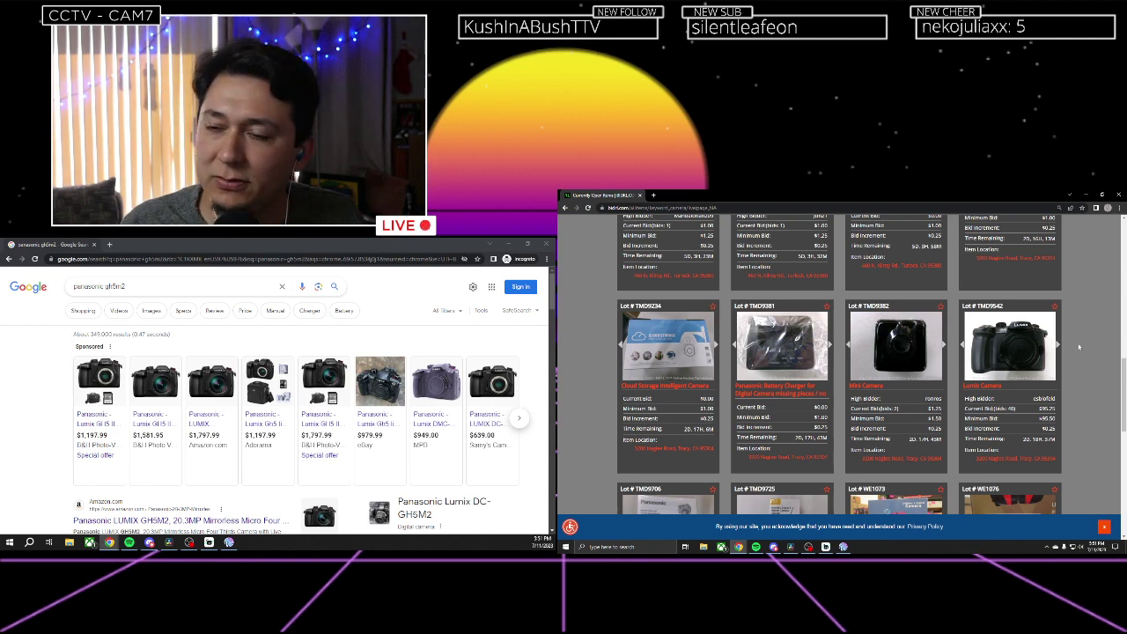
# Preview the photos of Lot # TMD9706, Panasonic Digital Camera, cycling through the full set.
pyautogui.scroll(-3, 1079, 346)
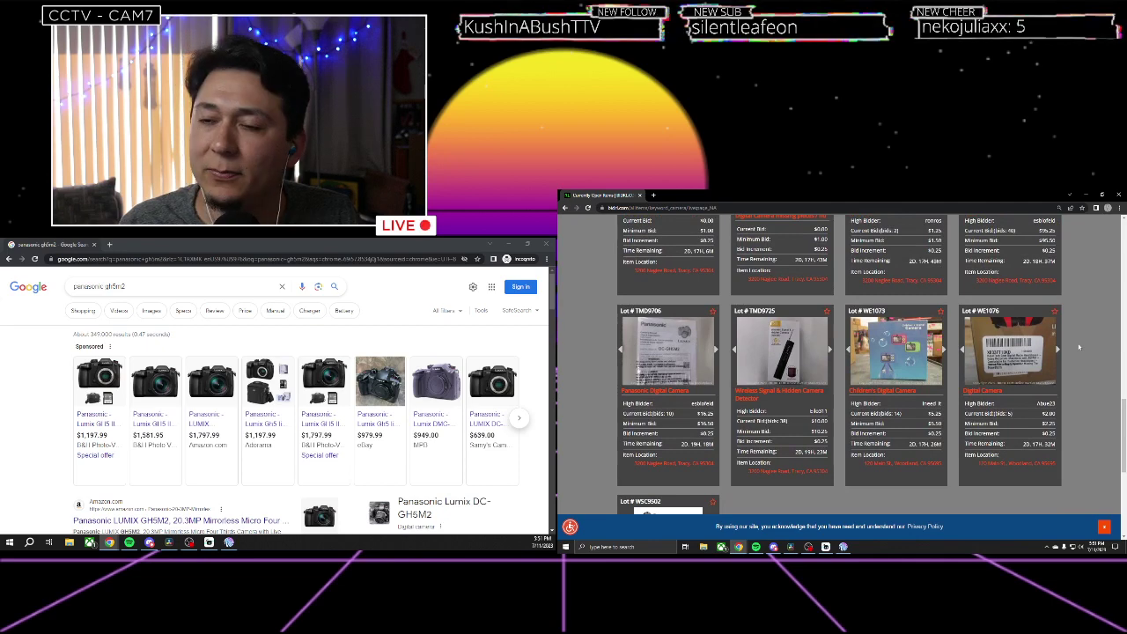
pyautogui.click(716, 350)
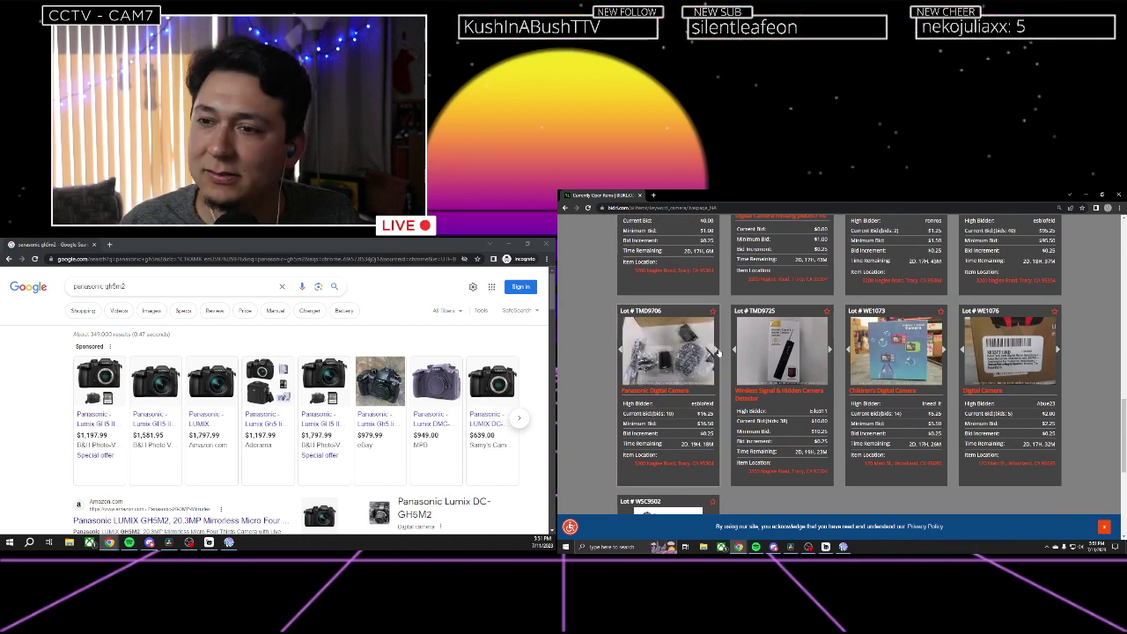
pyautogui.click(716, 350)
pyautogui.click(716, 351)
pyautogui.click(715, 351)
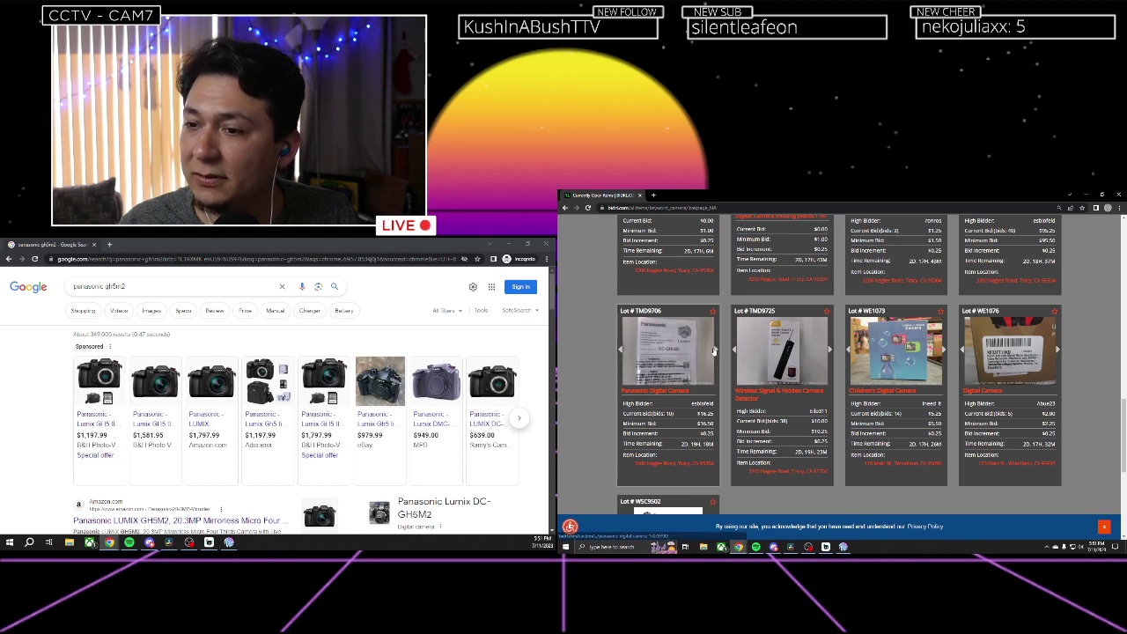
pyautogui.click(716, 350)
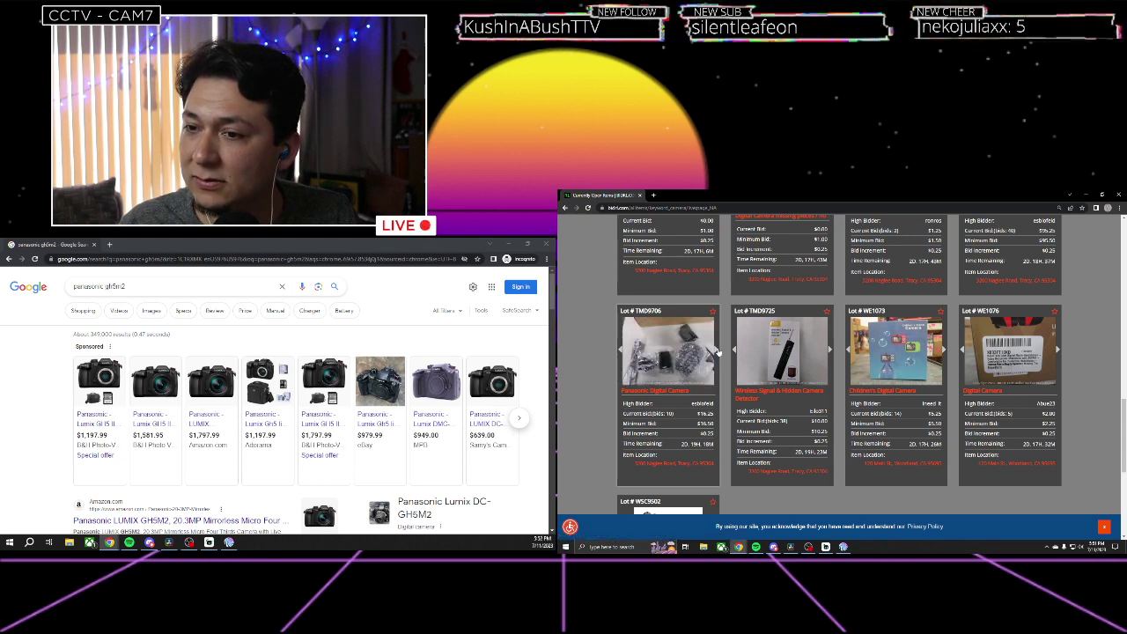
pyautogui.click(716, 350)
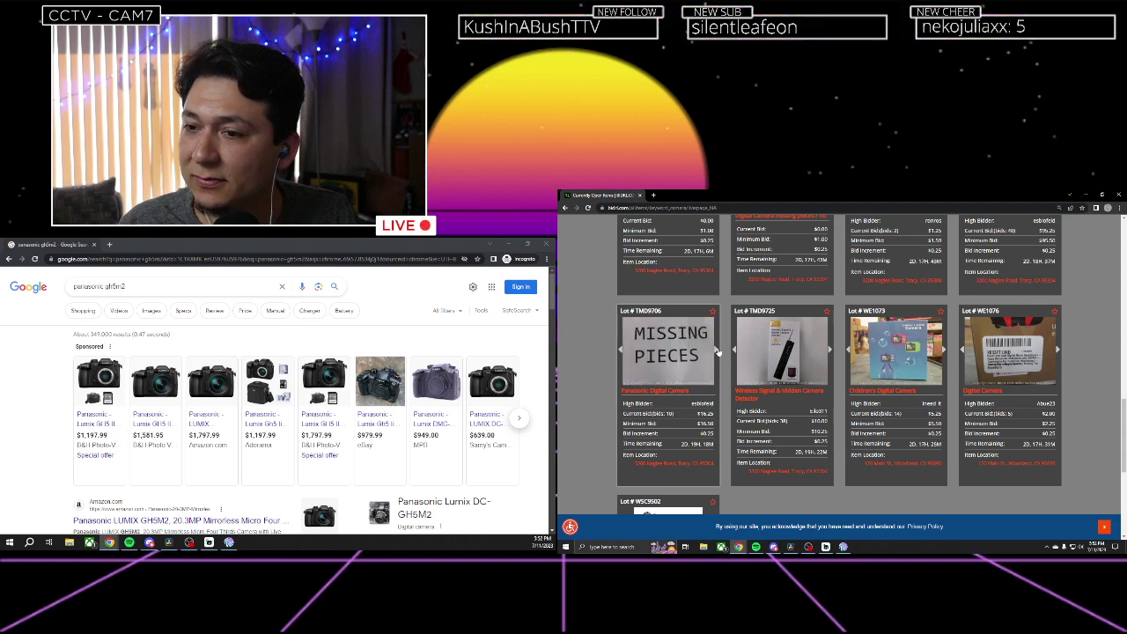
pyautogui.click(716, 350)
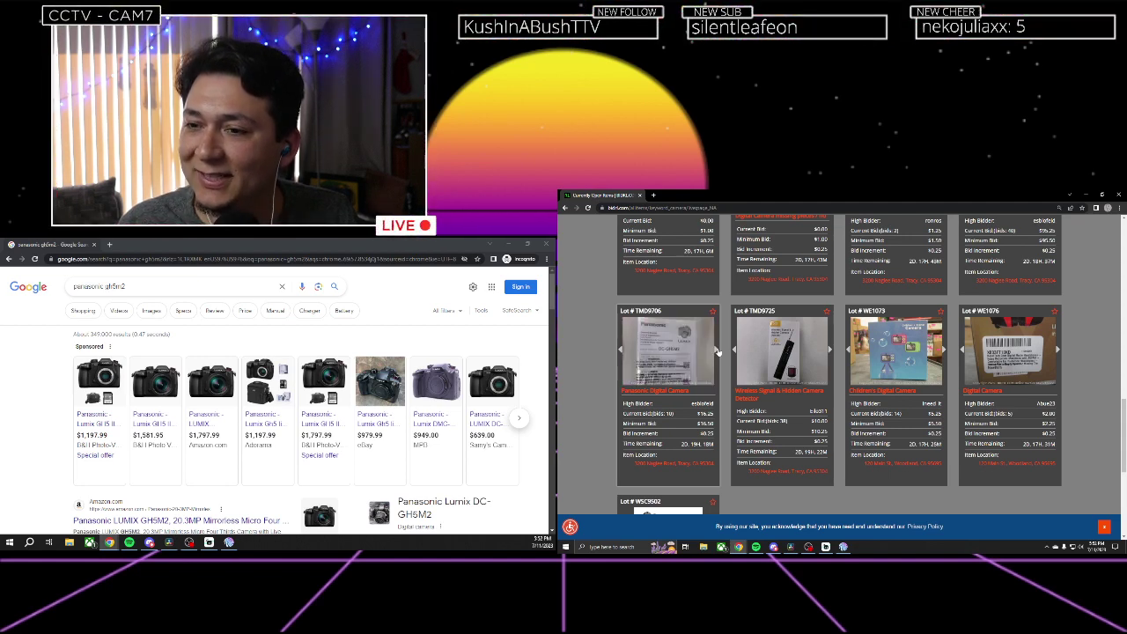
pyautogui.click(716, 350)
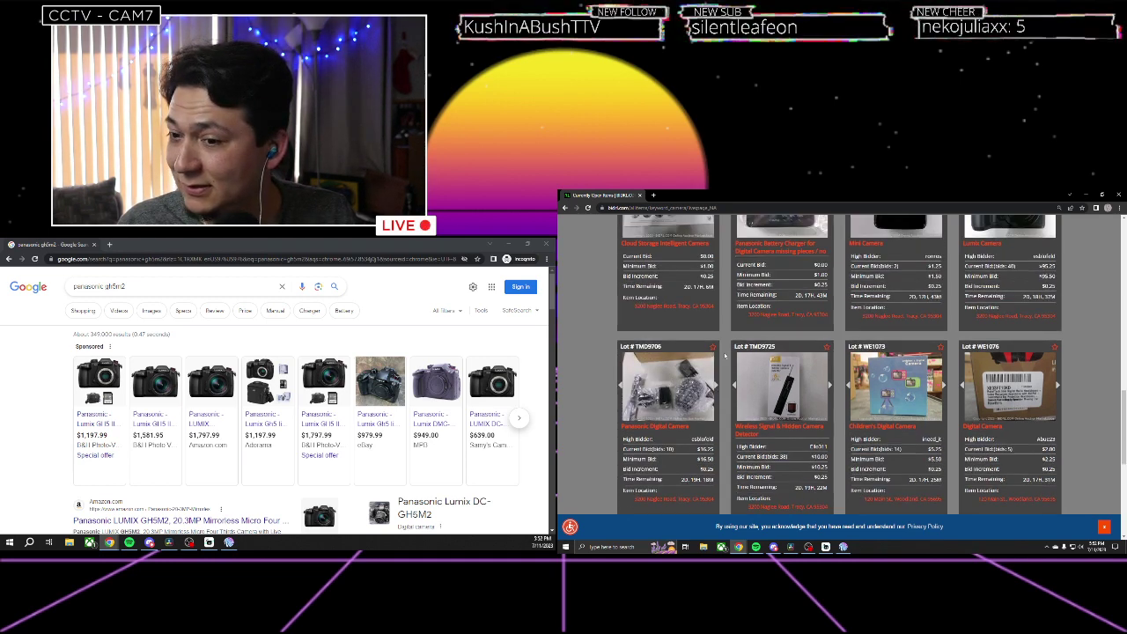
# Return to Lot # TMD9542, Lumix Camera, recheck its label and condition photos, and go back to its front view.
pyautogui.scroll(2, 725, 355)
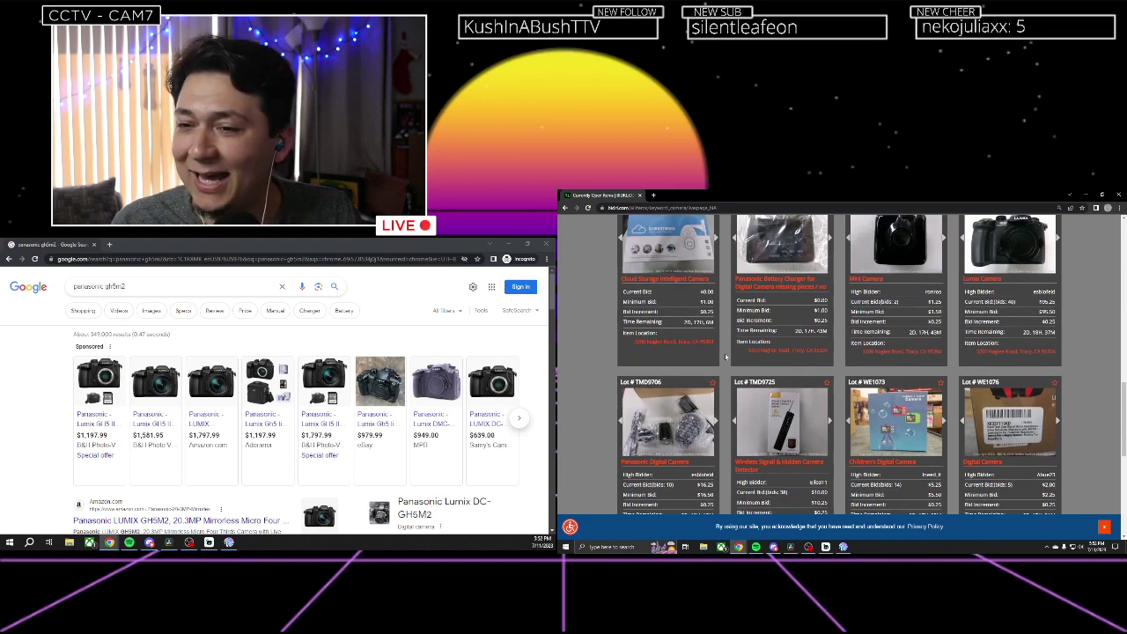
pyautogui.scroll(1, 1057, 281)
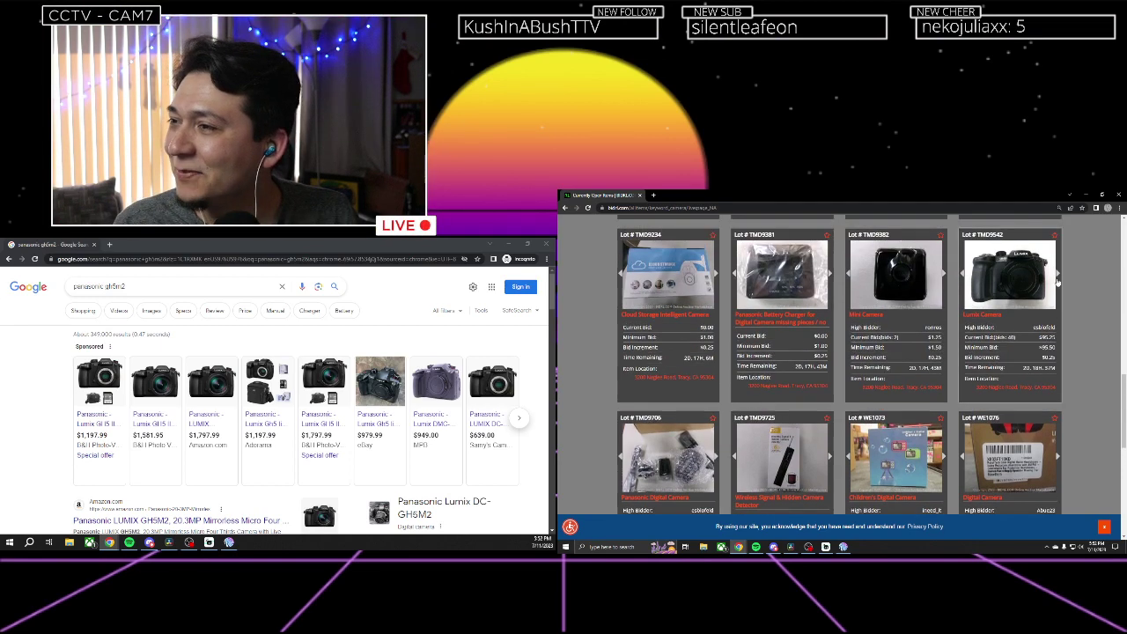
pyautogui.click(1060, 275)
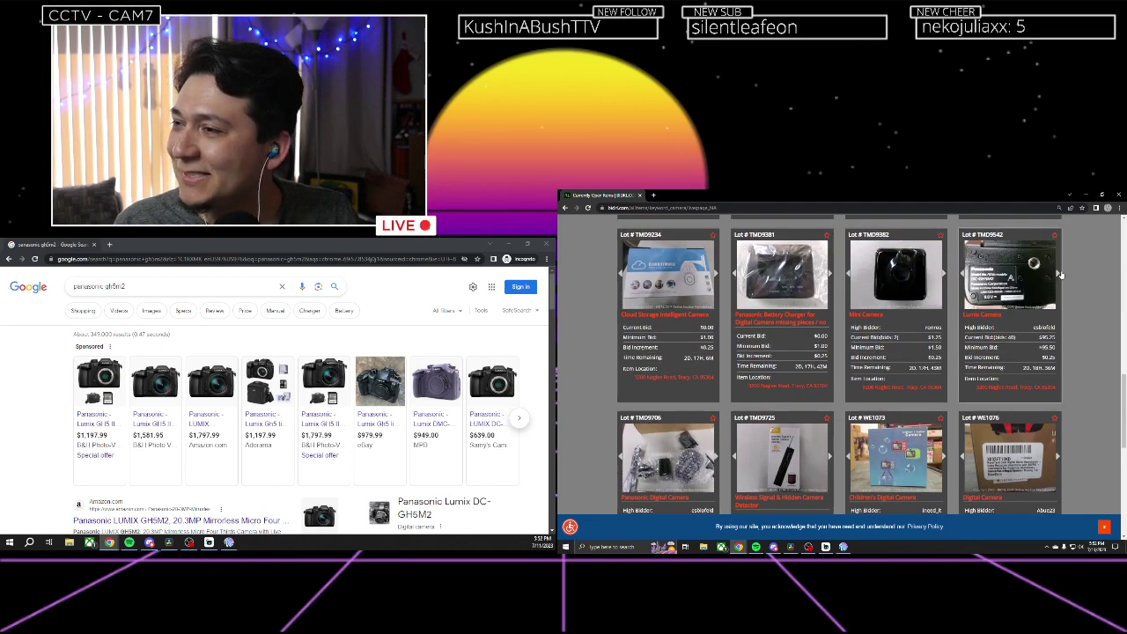
pyautogui.click(1059, 275)
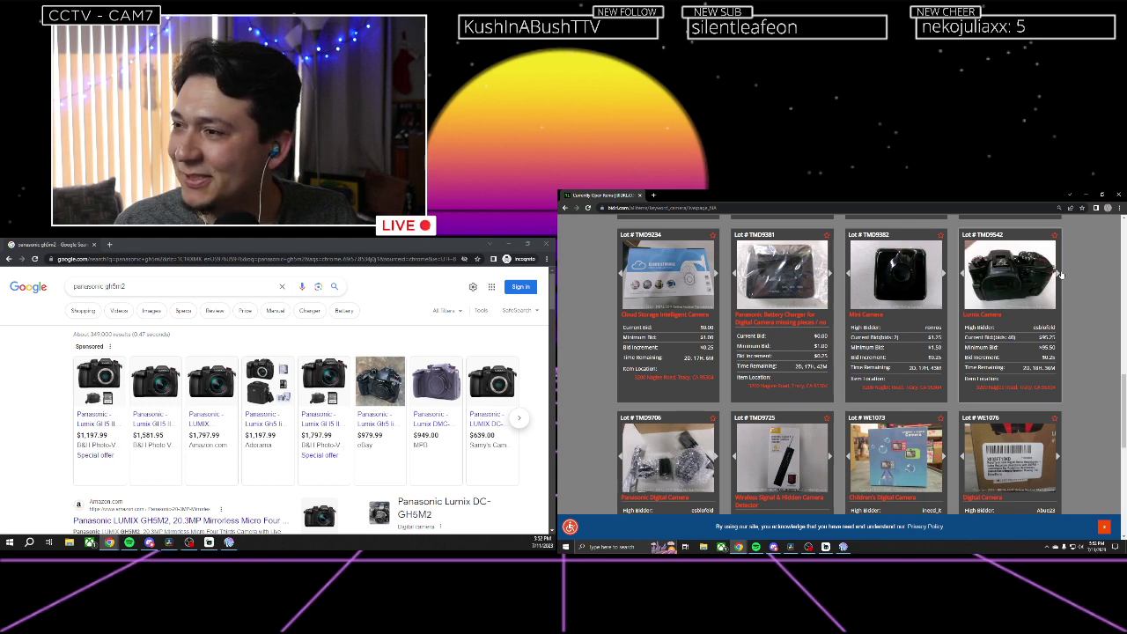
pyautogui.click(1059, 275)
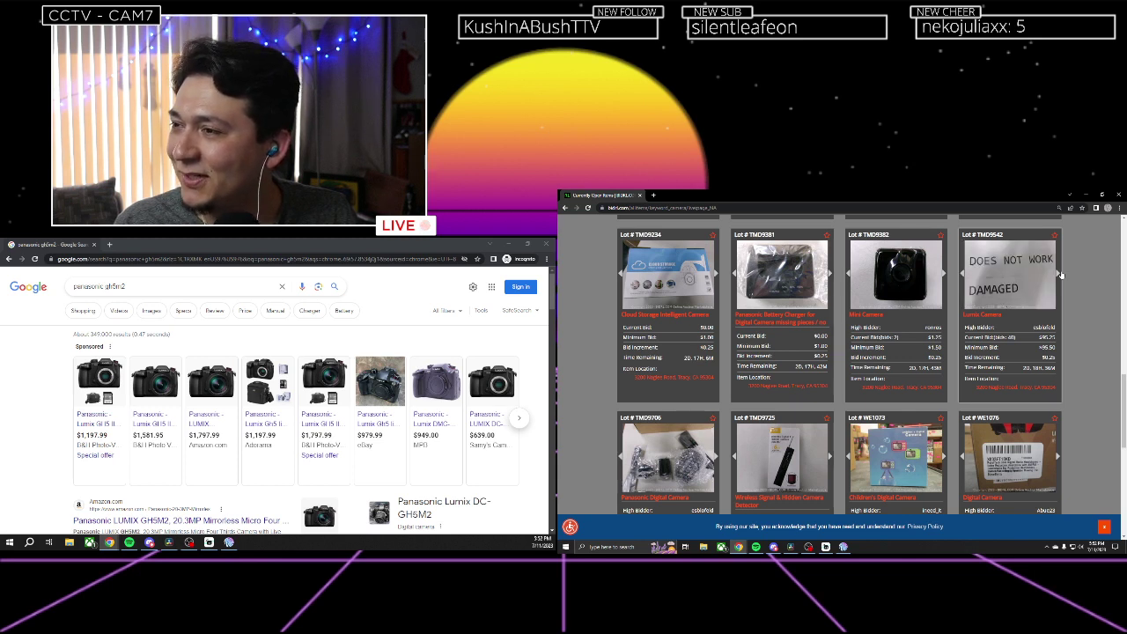
pyautogui.click(962, 274)
pyautogui.click(962, 274)
pyautogui.click(962, 275)
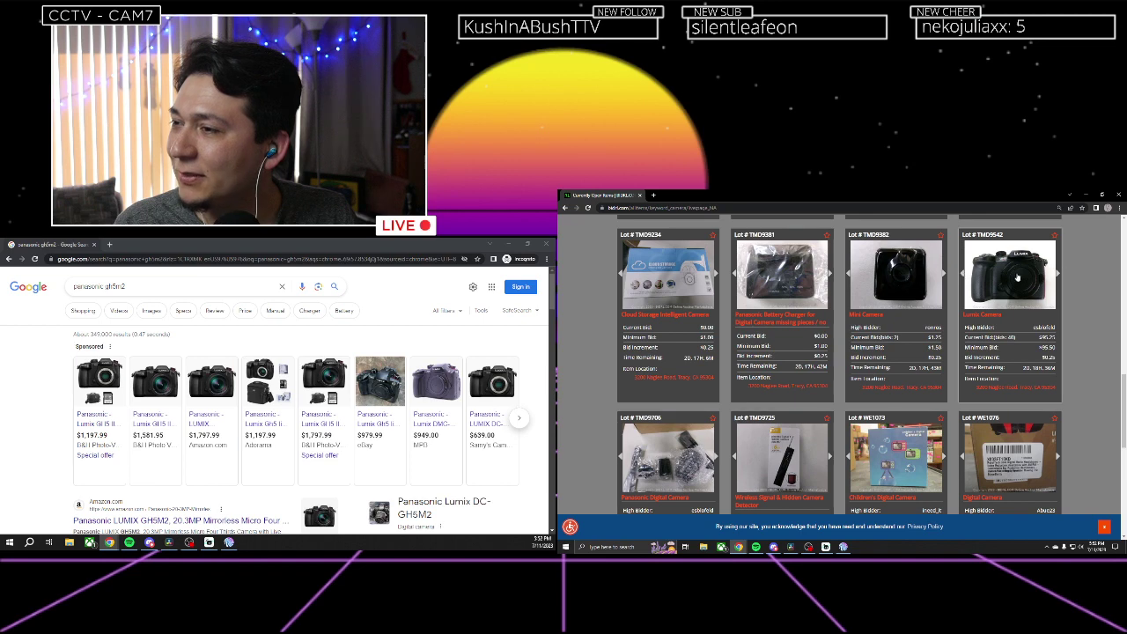
# Review the photos of Lot # TMD9706, Panasonic Digital Camera, once more.
pyautogui.scroll(-3, 836, 370)
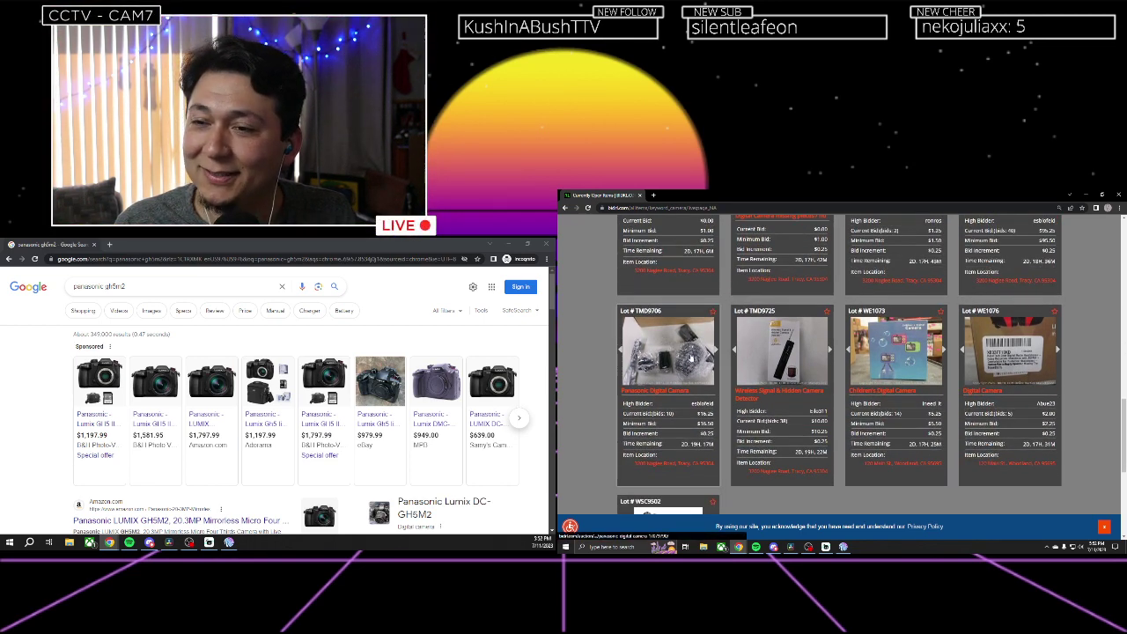
pyautogui.click(718, 353)
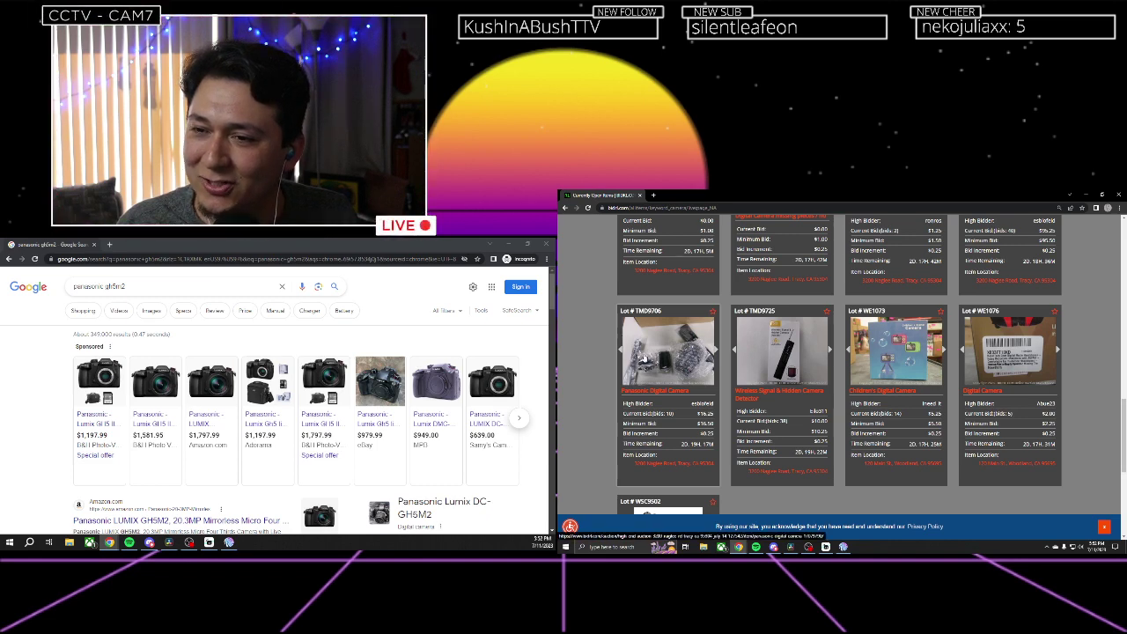
pyautogui.click(715, 353)
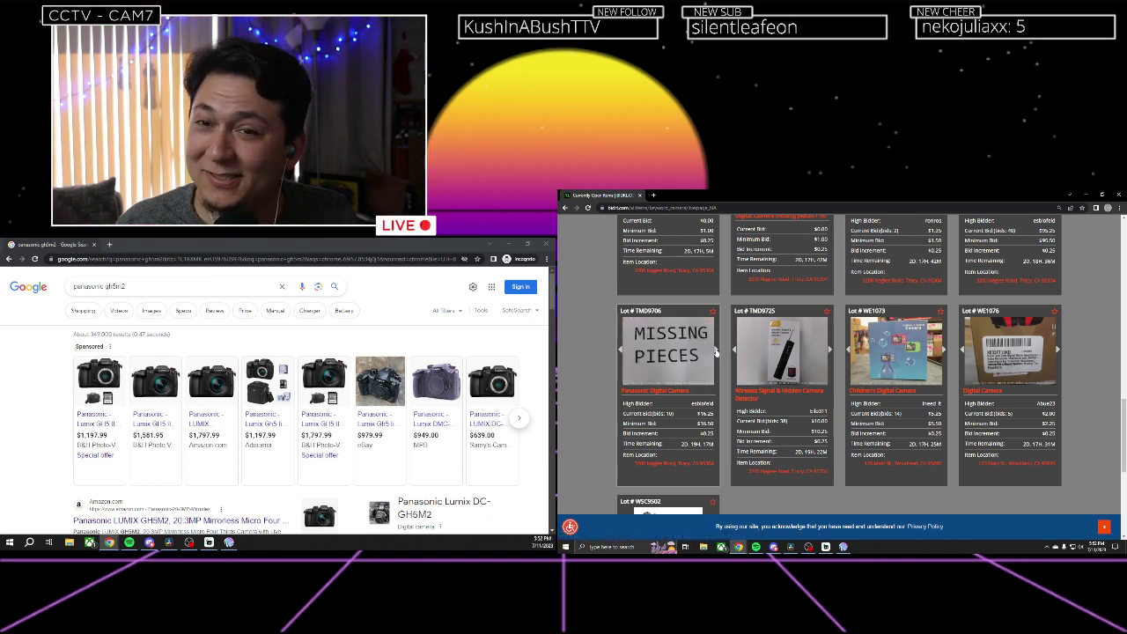
pyautogui.click(715, 353)
pyautogui.click(716, 352)
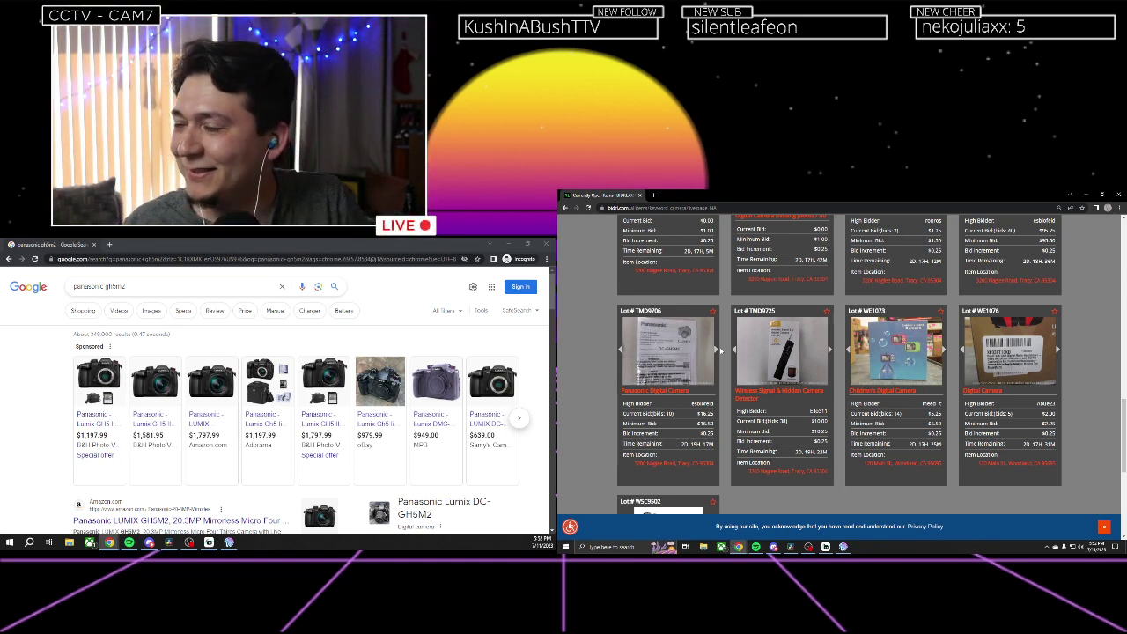
# Preview the photos of Lot # WE1076, Digital Camera, and look over the other lots on the last results page.
pyautogui.click(1058, 351)
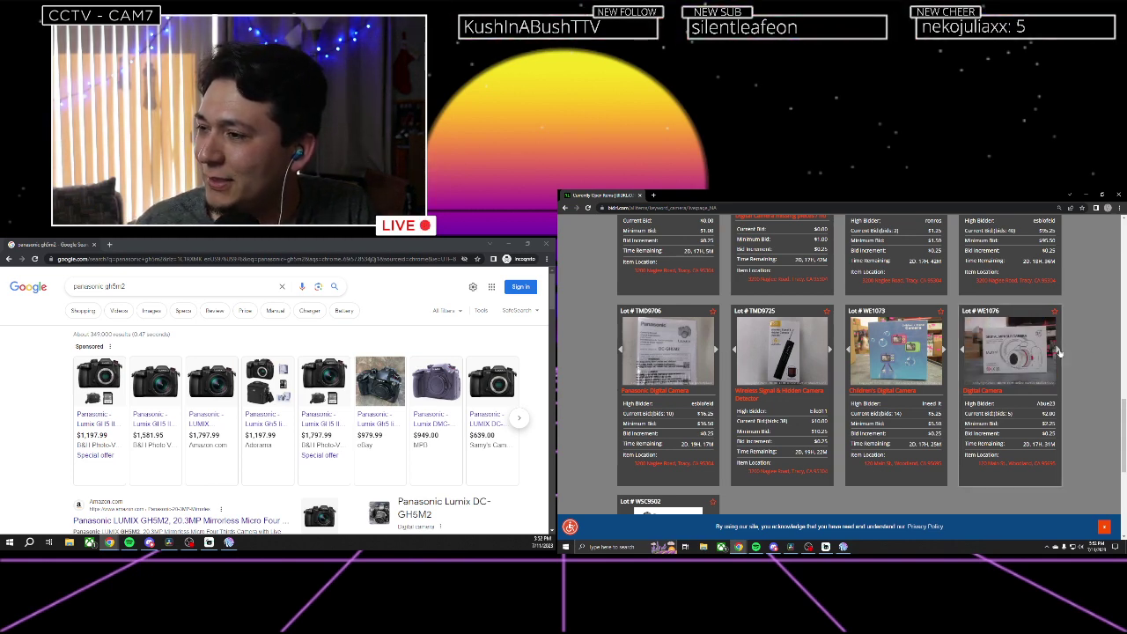
pyautogui.click(1058, 352)
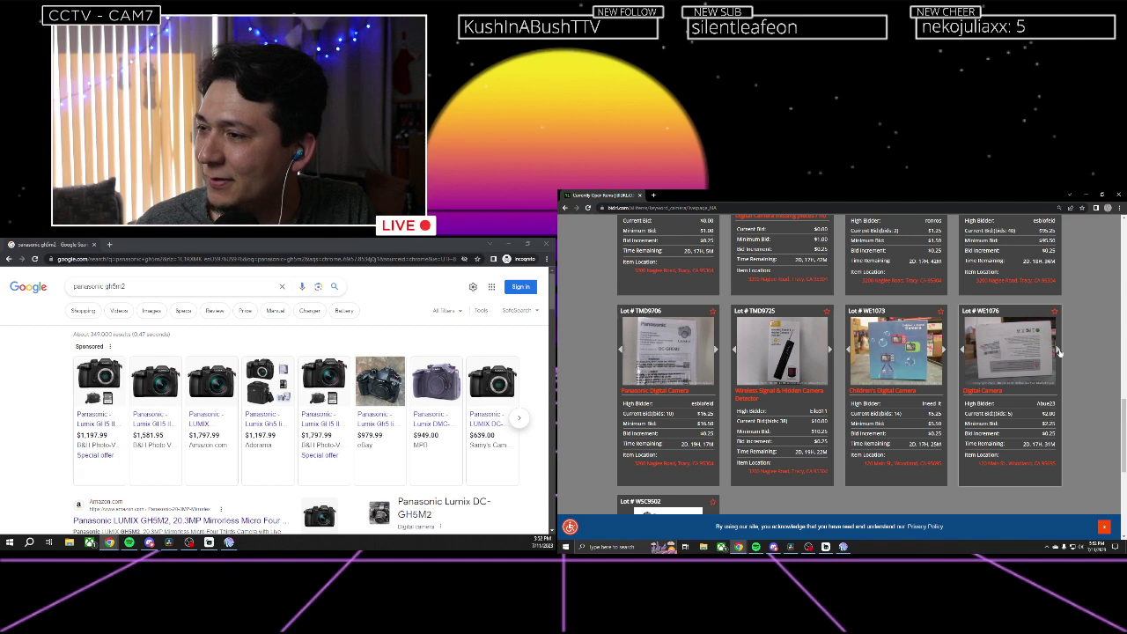
pyautogui.click(1059, 351)
pyautogui.scroll(-4, 949, 375)
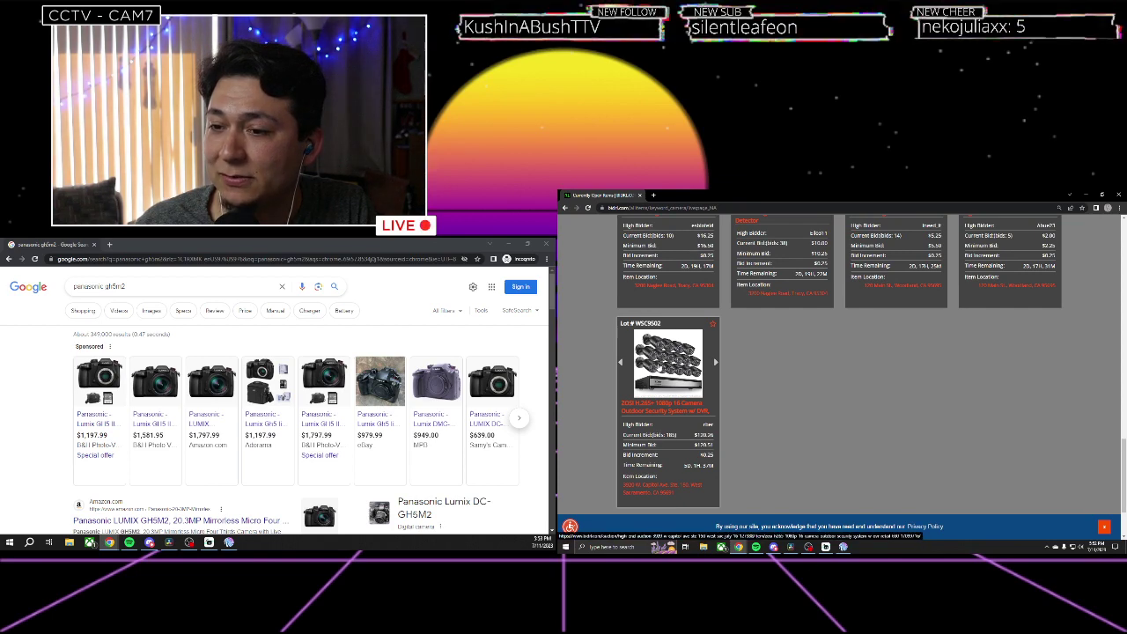
pyautogui.scroll(-2, 824, 369)
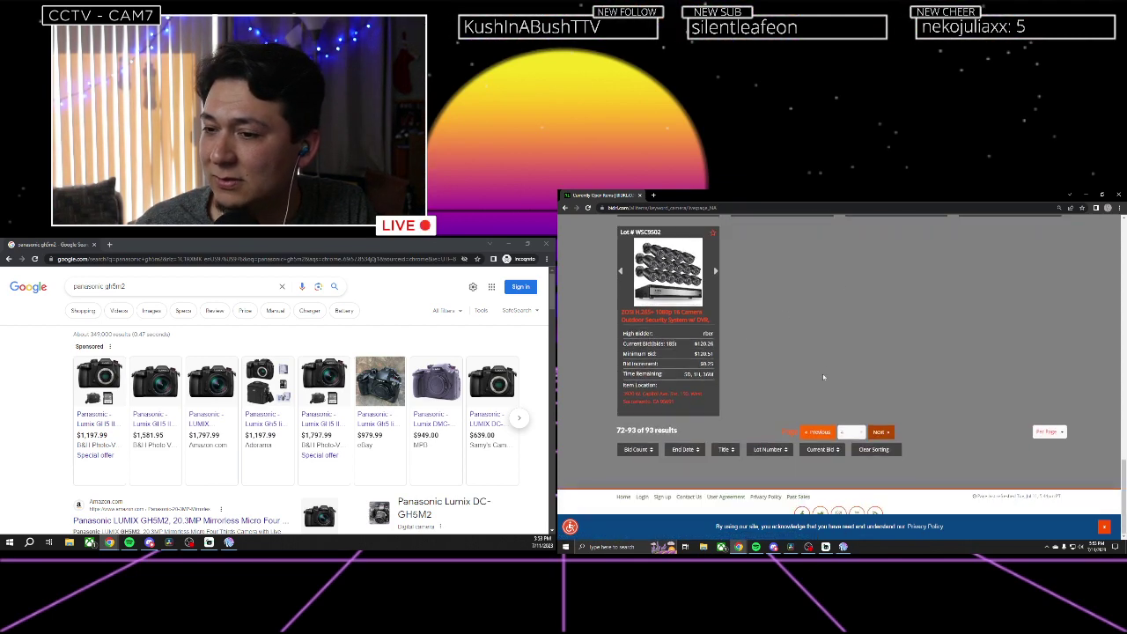
pyautogui.scroll(5, 875, 390)
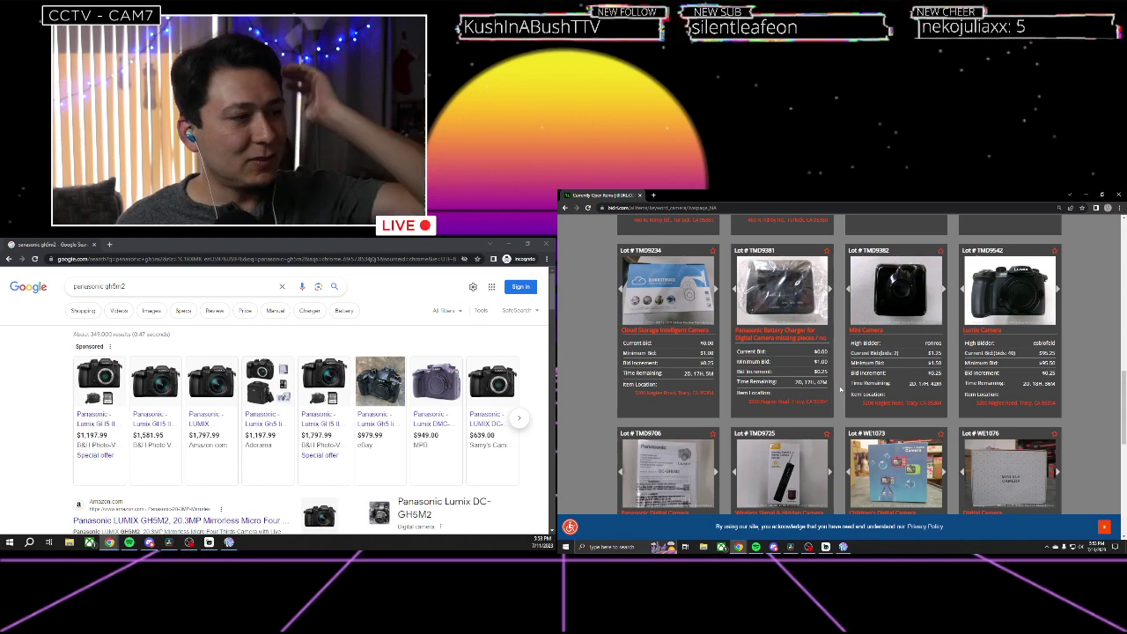
pyautogui.scroll(3, 841, 389)
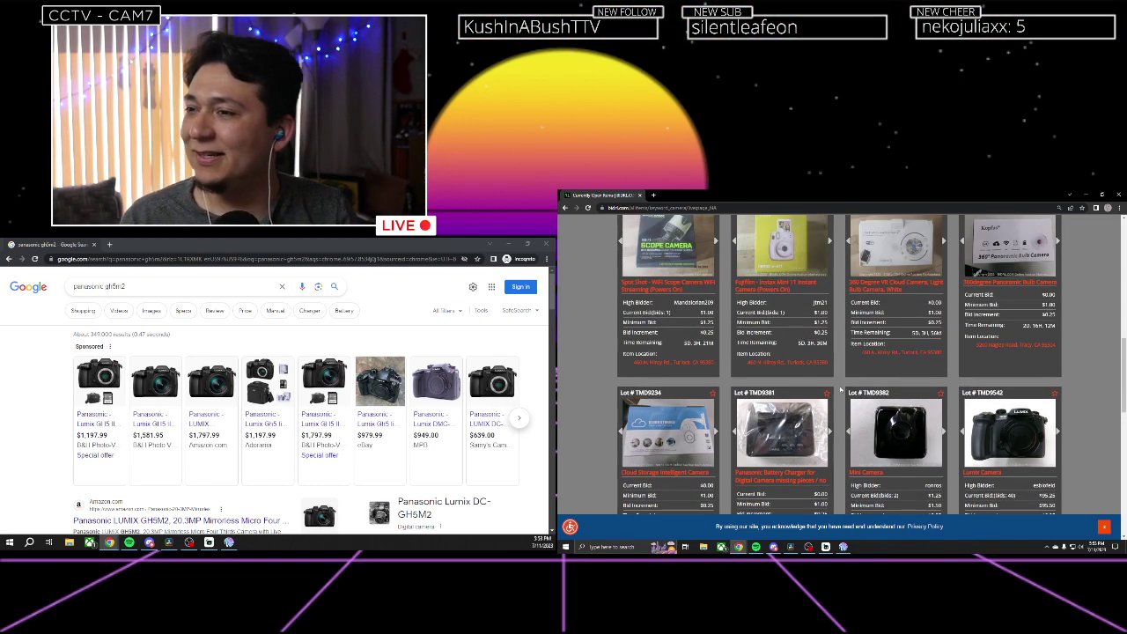
# Look over the camera lots on the last results page again and return to the start of the listing.
pyautogui.scroll(6, 840, 389)
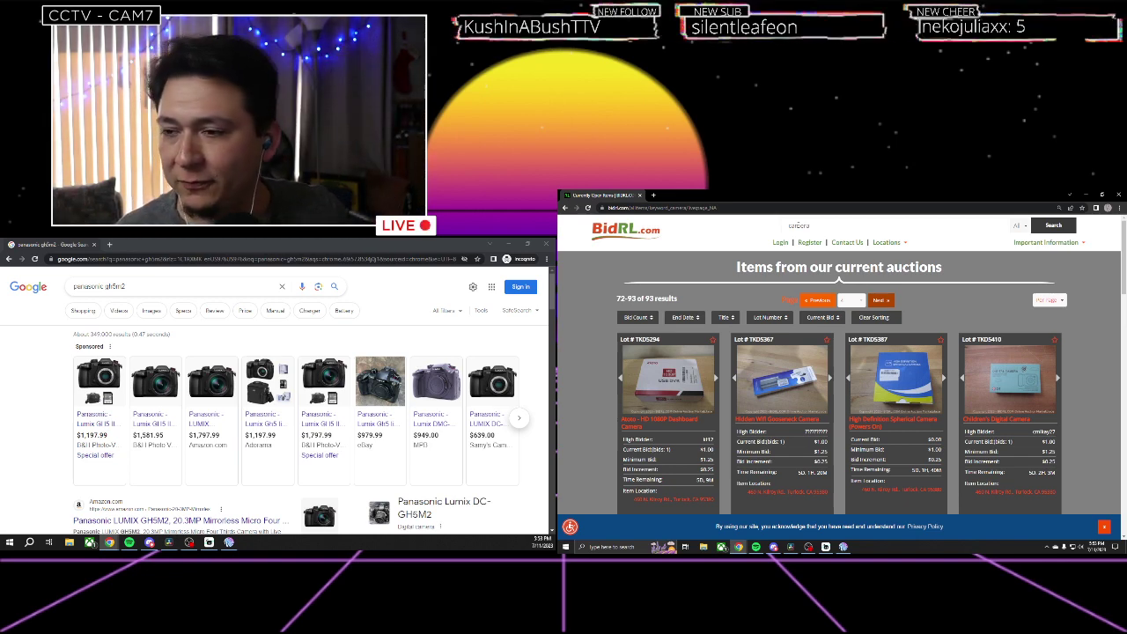
pyautogui.scroll(-5, 718, 374)
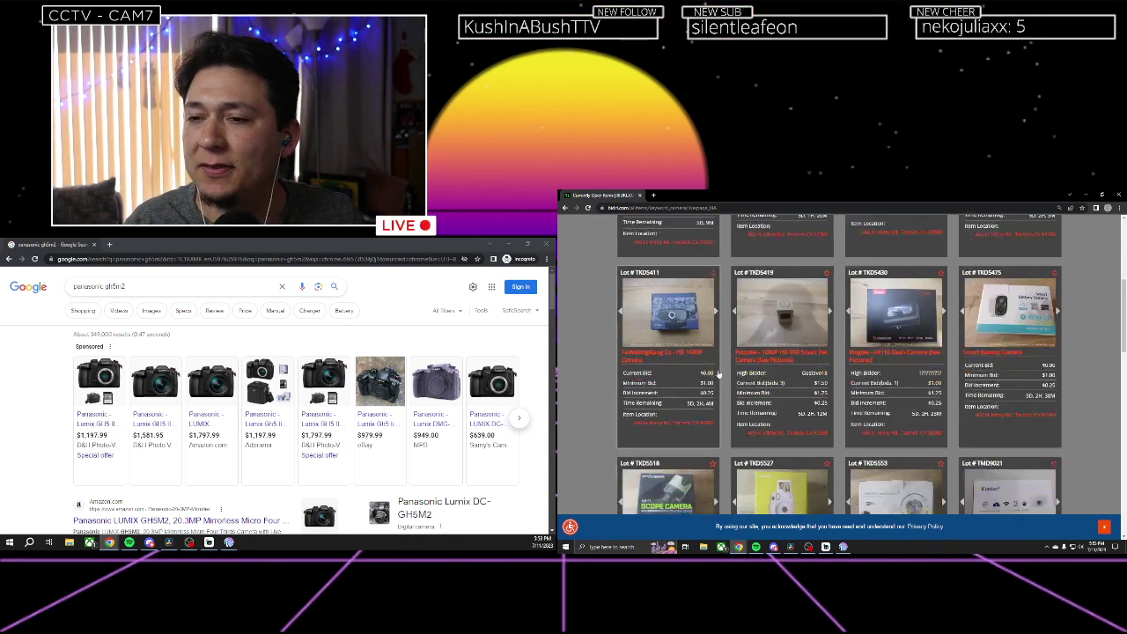
pyautogui.scroll(-5, 722, 405)
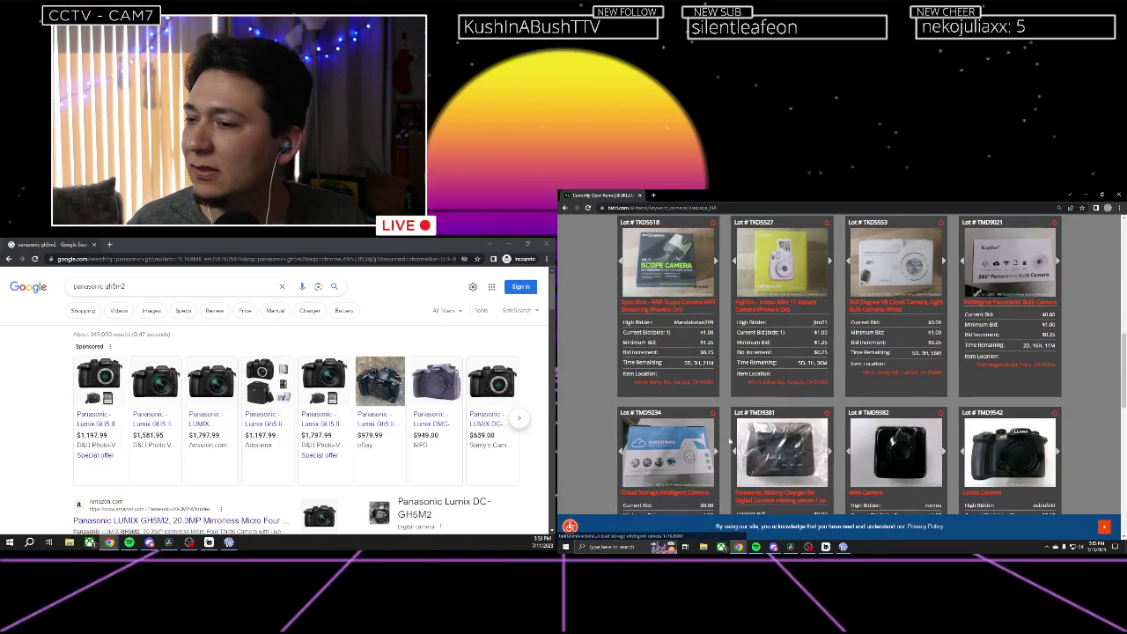
pyautogui.scroll(-3, 730, 442)
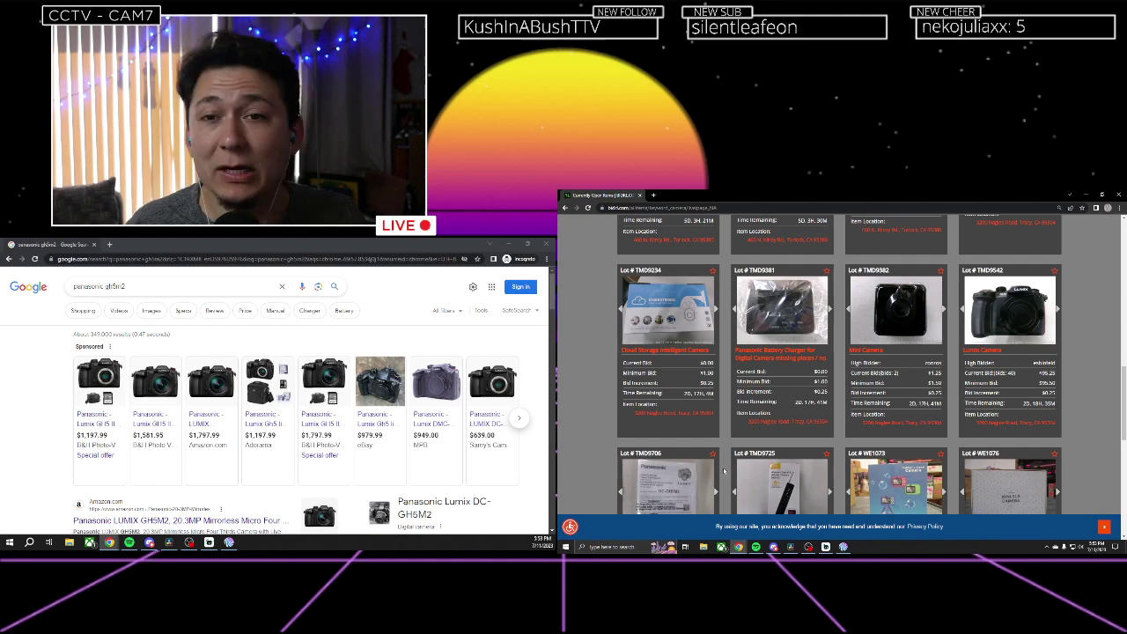
pyautogui.scroll(5, 724, 471)
pyautogui.scroll(5, 724, 471)
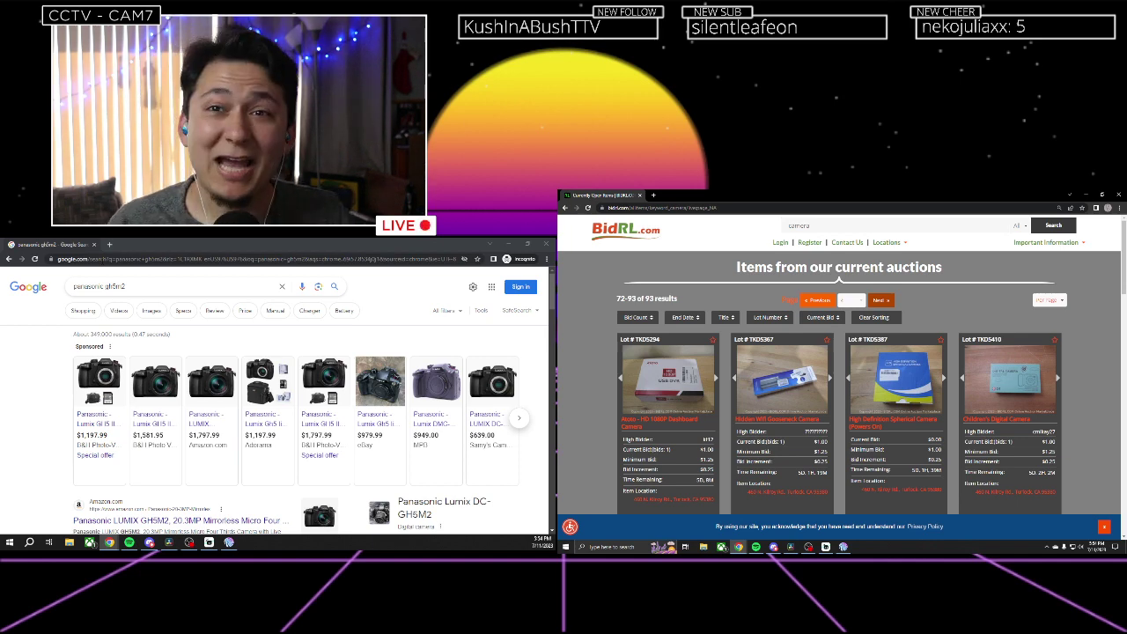
# Close the Google search and BidRL browser windows and bring up the Jade Channel Trailer project in DaVinci Resolve.
pyautogui.hotkey('ctrl', 'w')
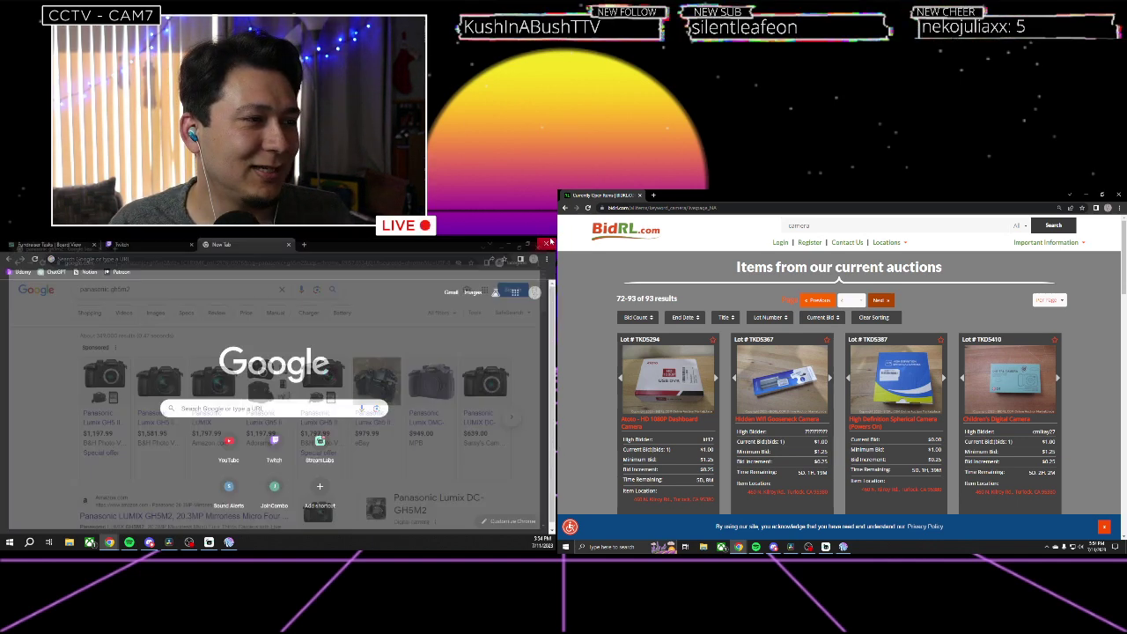
pyautogui.click(1118, 194)
pyautogui.click(558, 212)
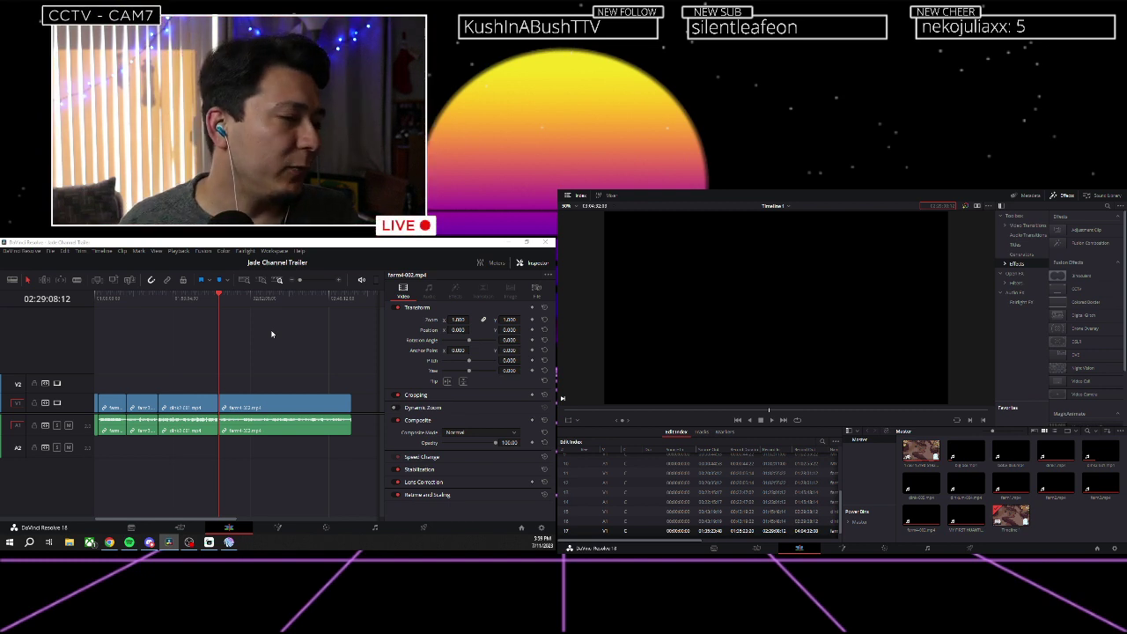
# Switch to Chrome, check the Fundraiser Tasks board in Notion, and go back to the empty browser page.
pyautogui.click(109, 542)
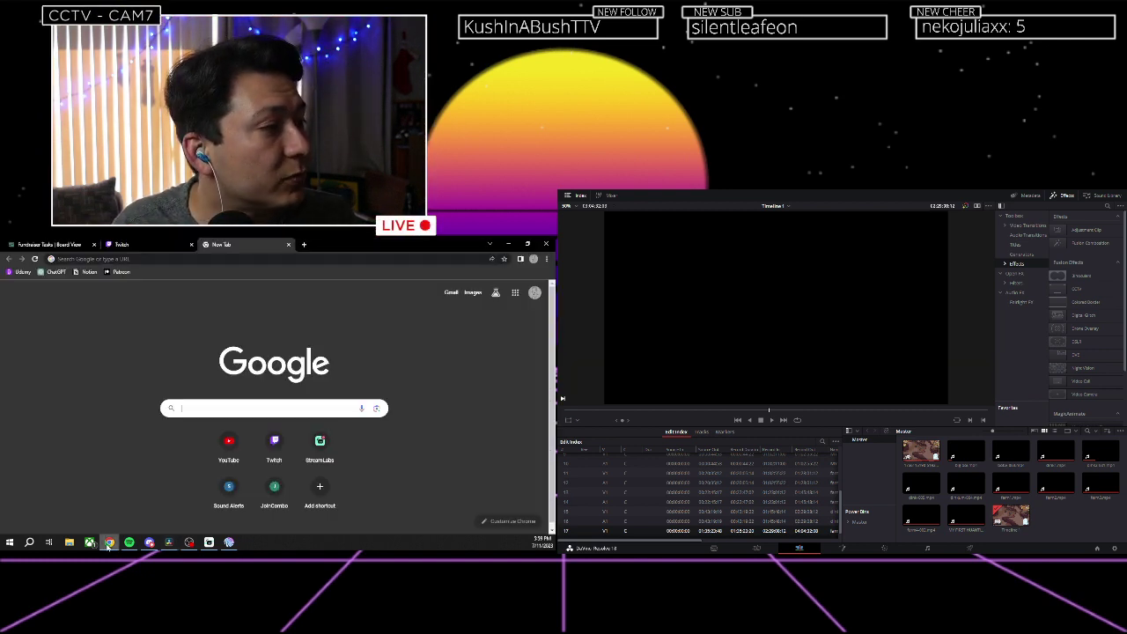
pyautogui.click(57, 244)
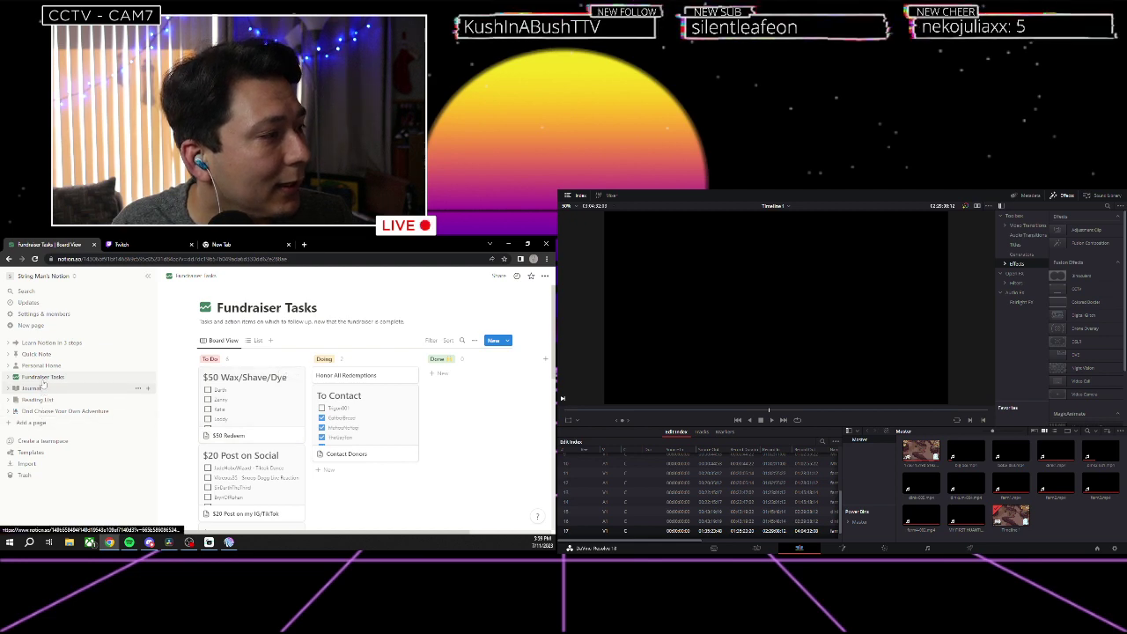
pyautogui.click(215, 244)
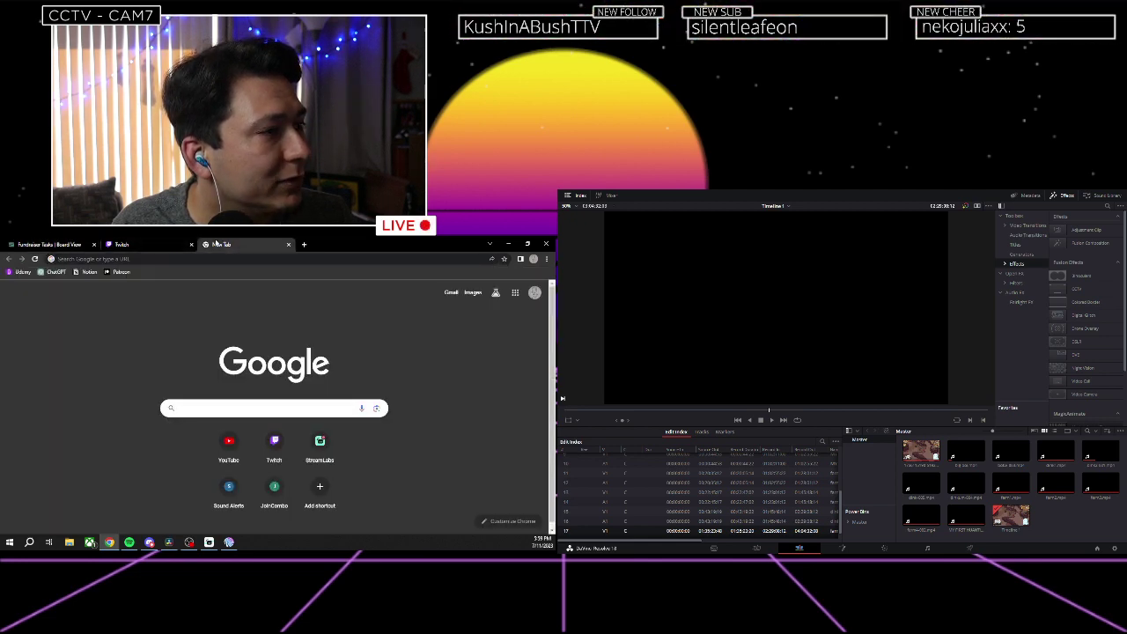
# Open Google Drive from the Google apps and look through the files in My Drive.
pyautogui.click(533, 293)
pyautogui.click(530, 296)
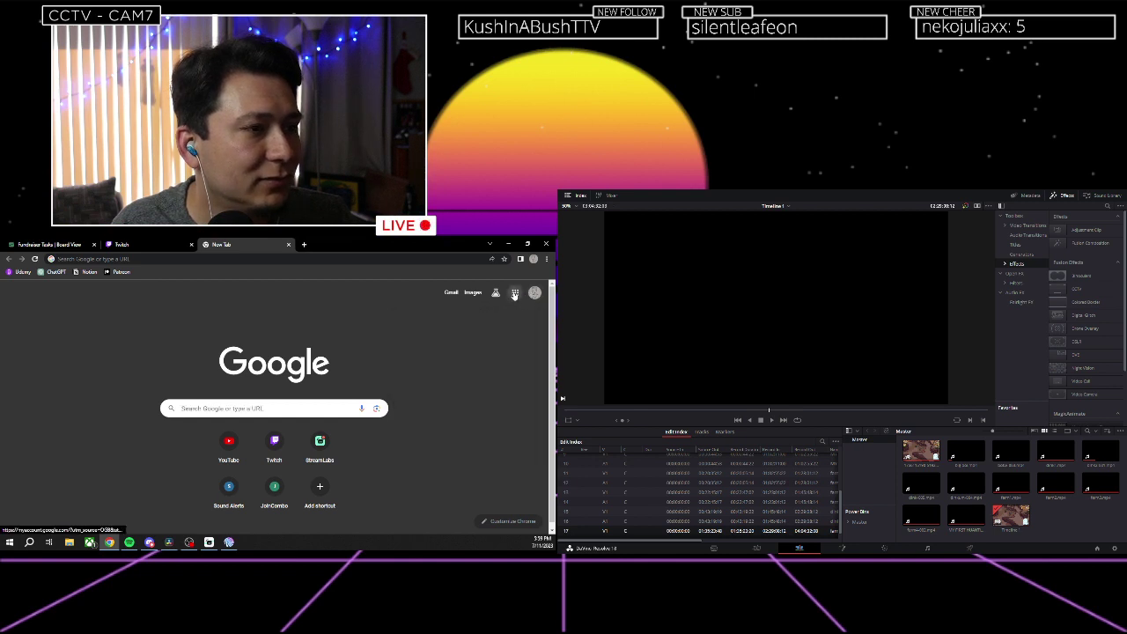
pyautogui.click(516, 295)
pyautogui.click(510, 453)
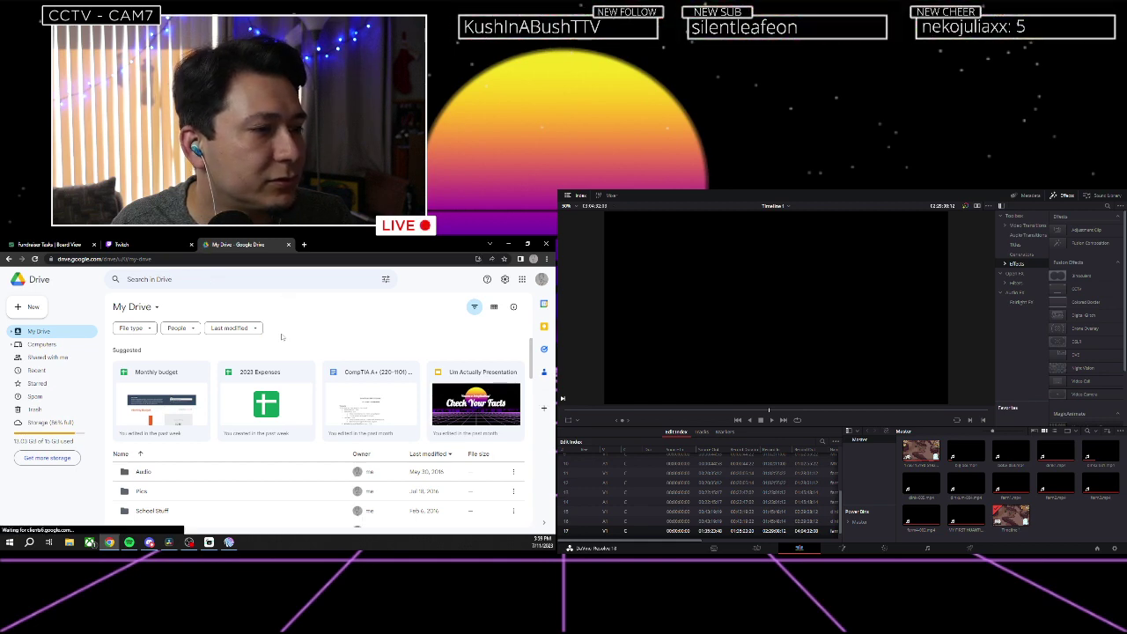
pyautogui.scroll(-3, 268, 425)
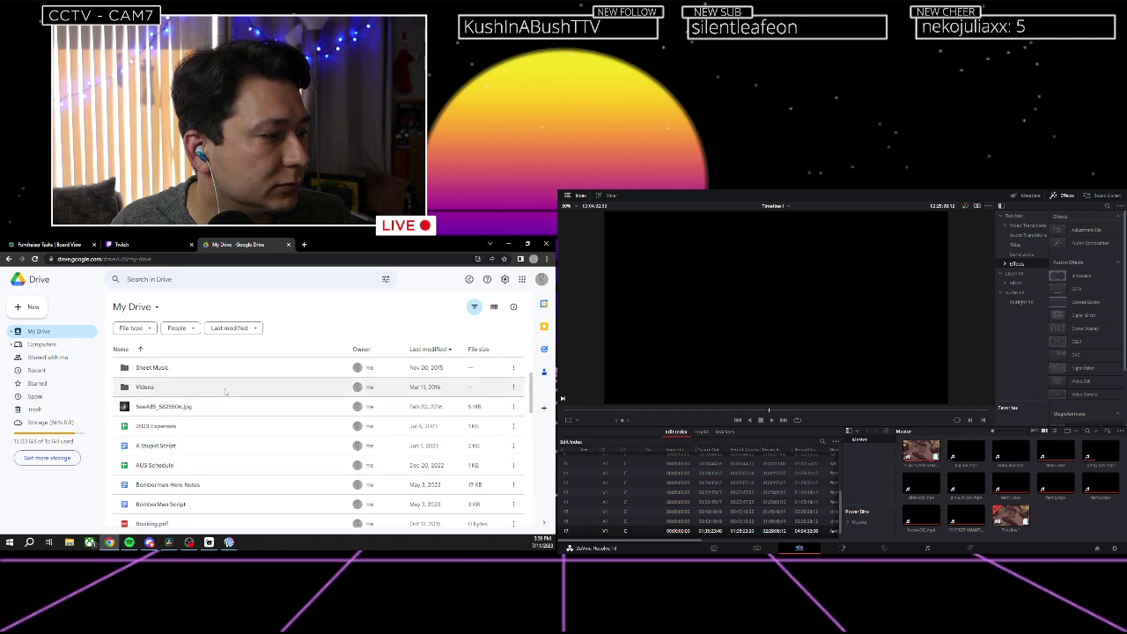
pyautogui.scroll(3, 226, 396)
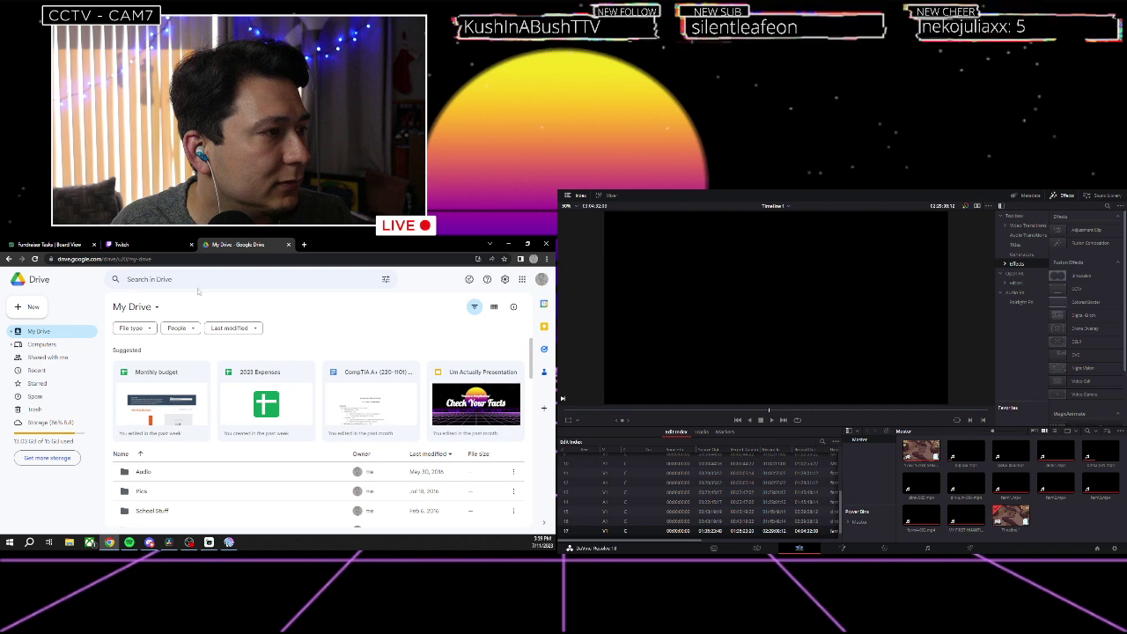
# Return to the Fundraiser Tasks board and open the $15 Create an Emote card to review its checklist.
pyautogui.click(119, 244)
pyautogui.click(88, 243)
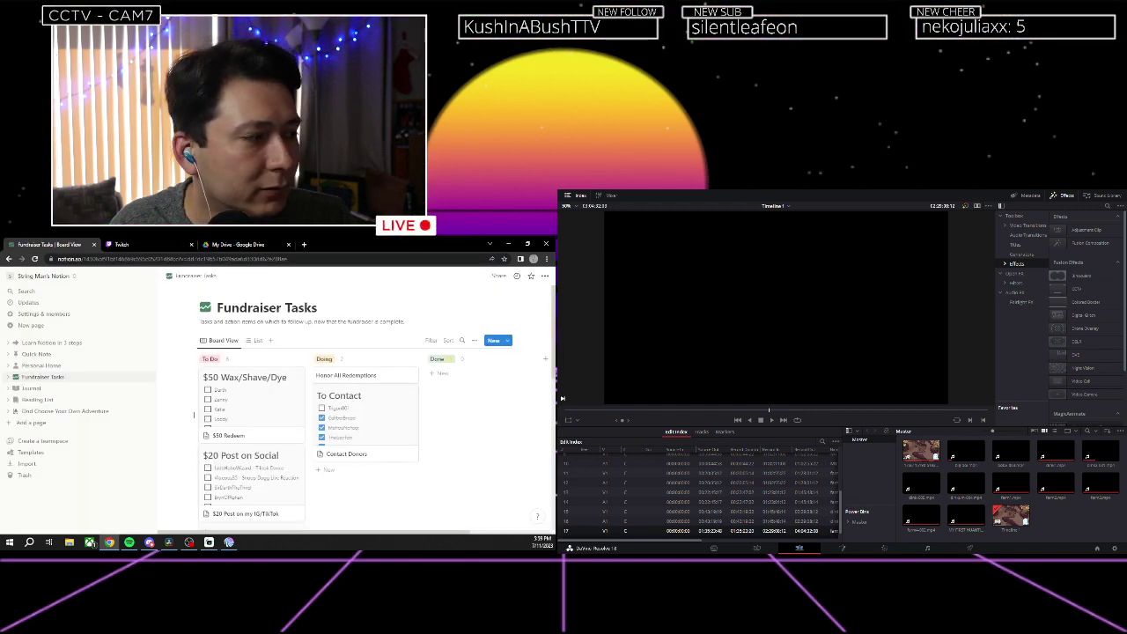
pyautogui.scroll(-8, 194, 414)
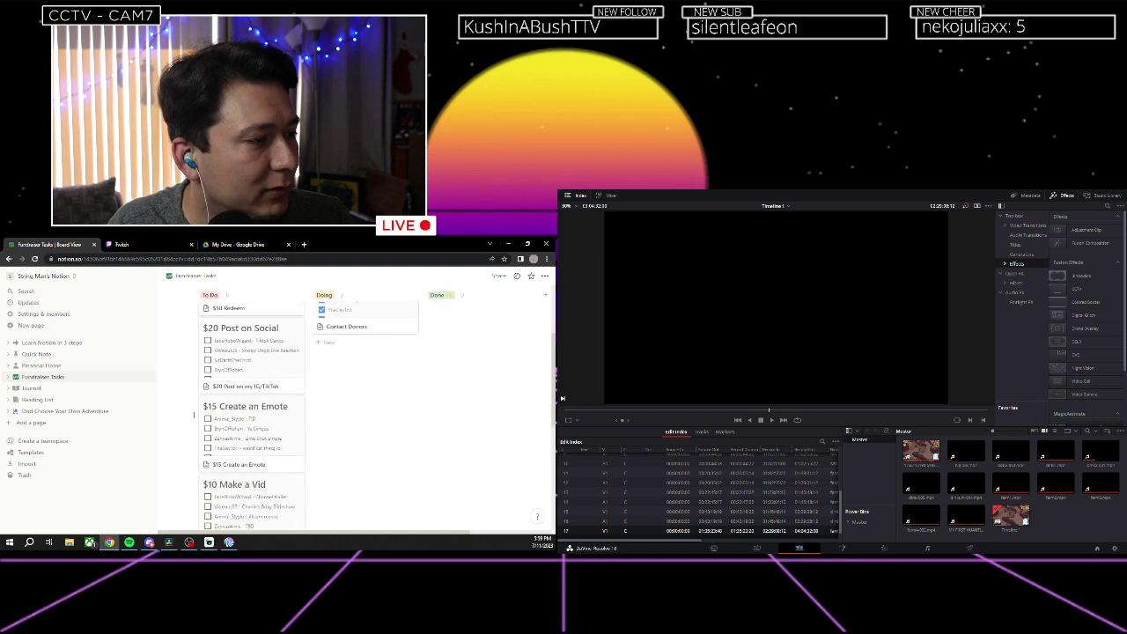
pyautogui.scroll(3, 193, 414)
pyautogui.click(261, 435)
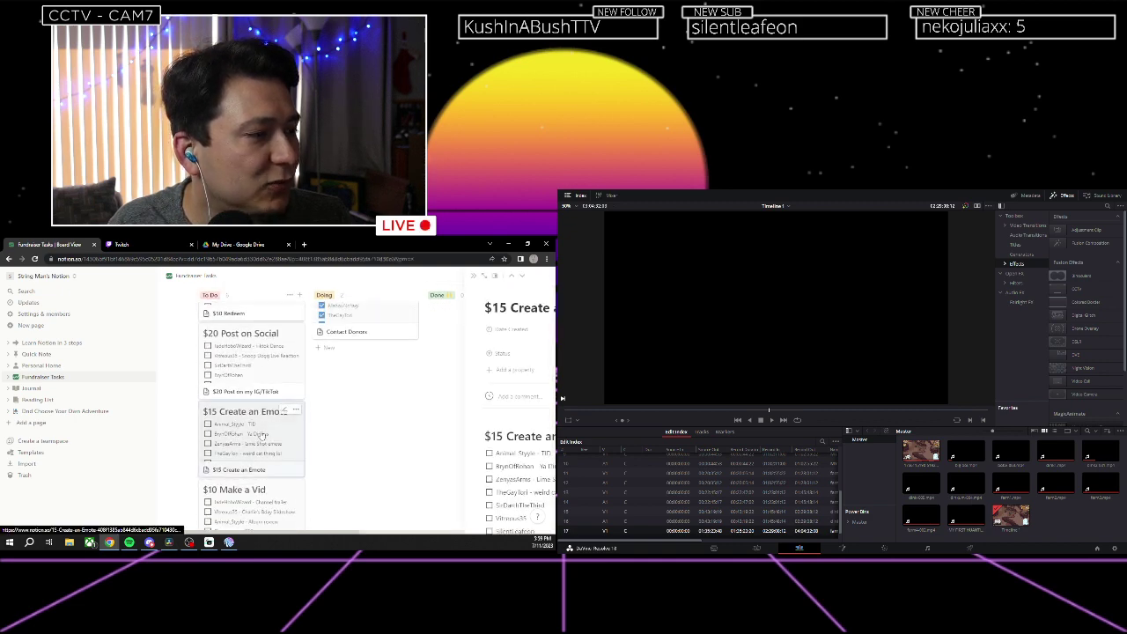
pyautogui.scroll(-2, 526, 446)
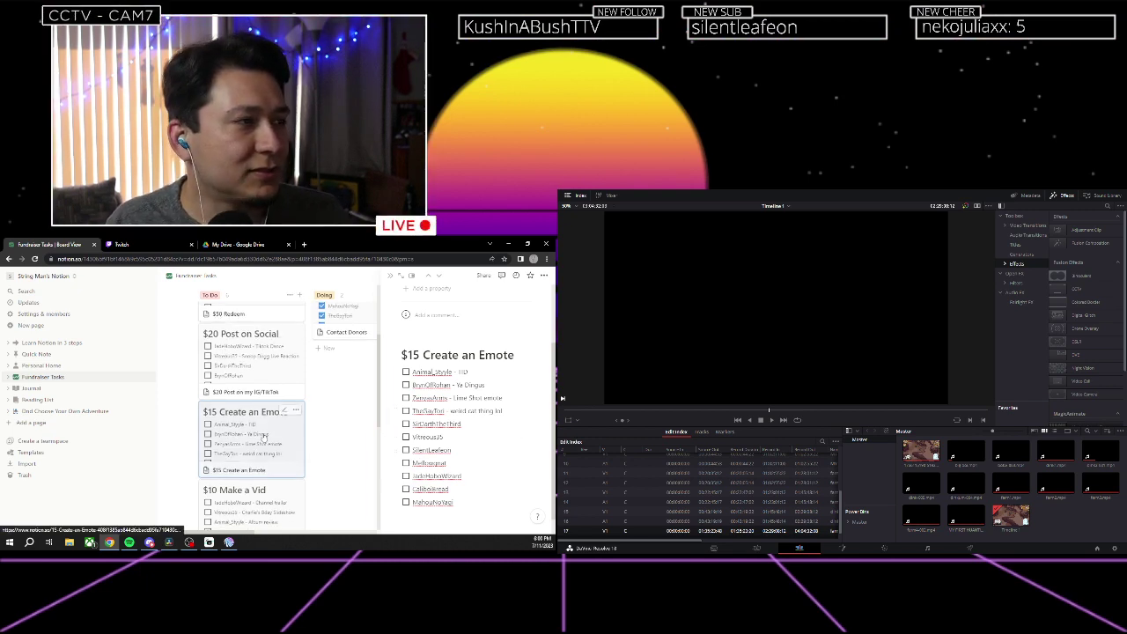
pyautogui.scroll(3, 263, 438)
pyautogui.scroll(1, 263, 437)
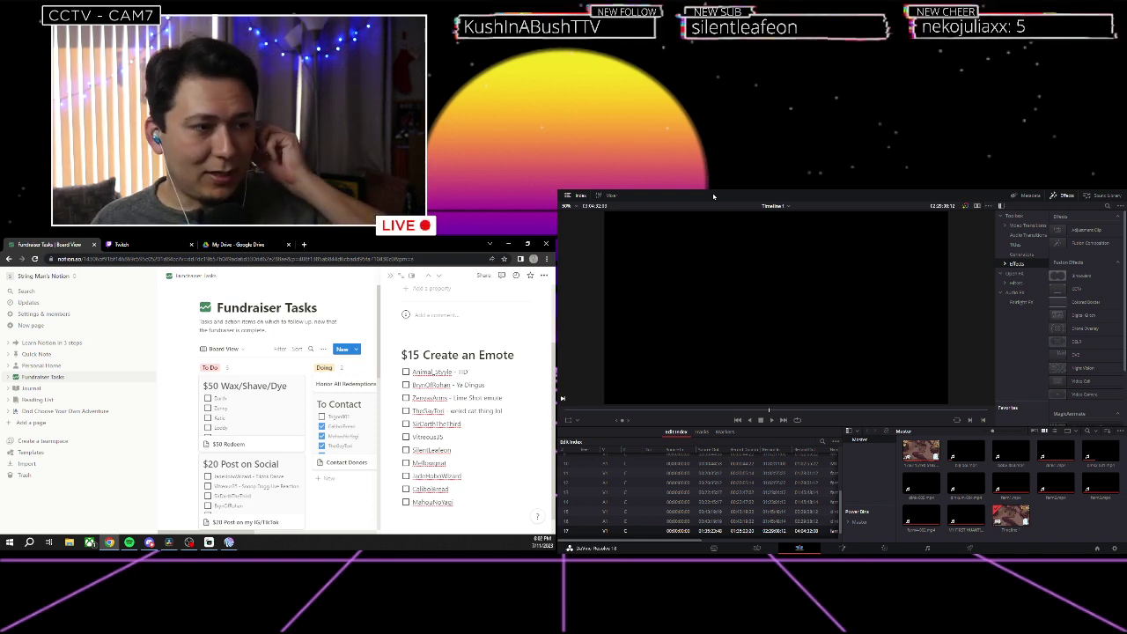
# Switch to DaVinci Resolve and move the playhead through the third clip on the timeline, ending at 02:10:06:00.
pyautogui.hotkey('alt', 'Tab')
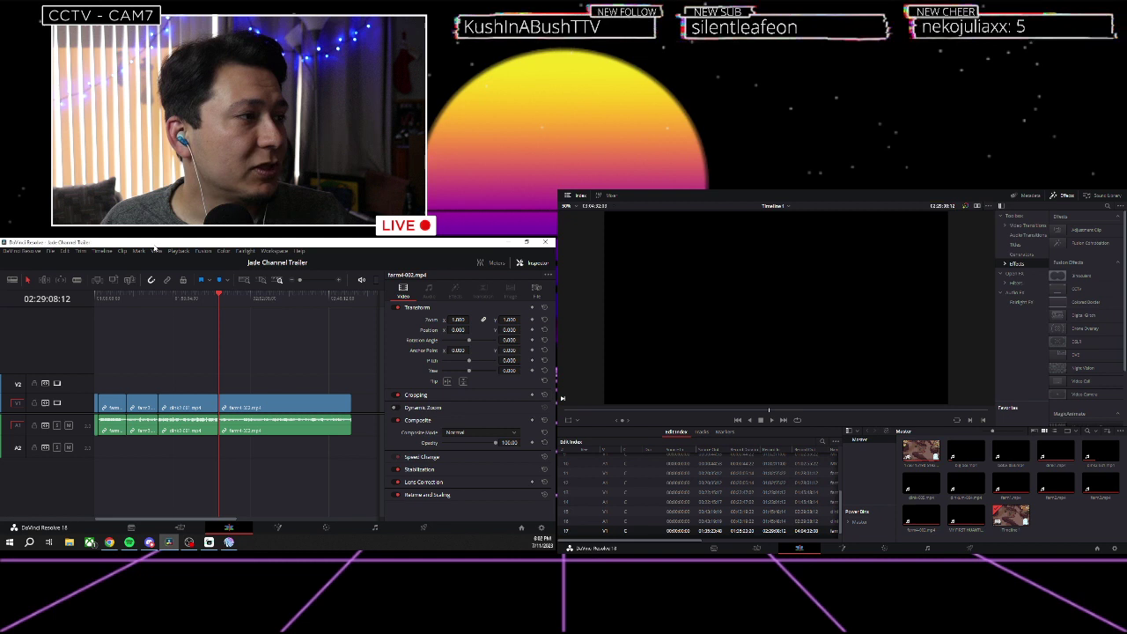
pyautogui.click(177, 302)
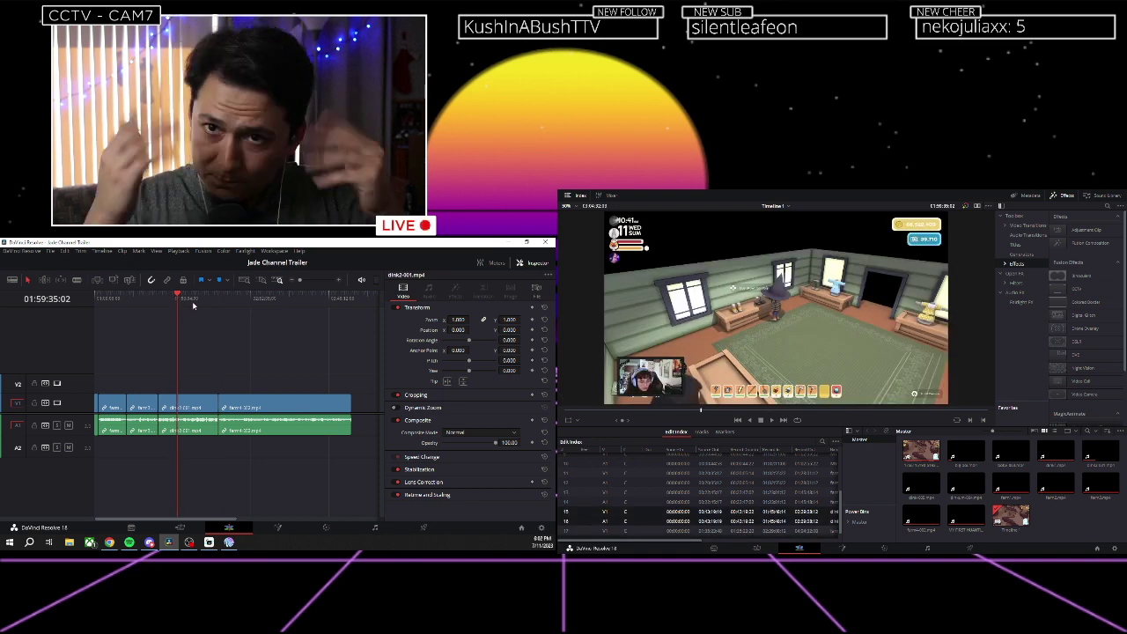
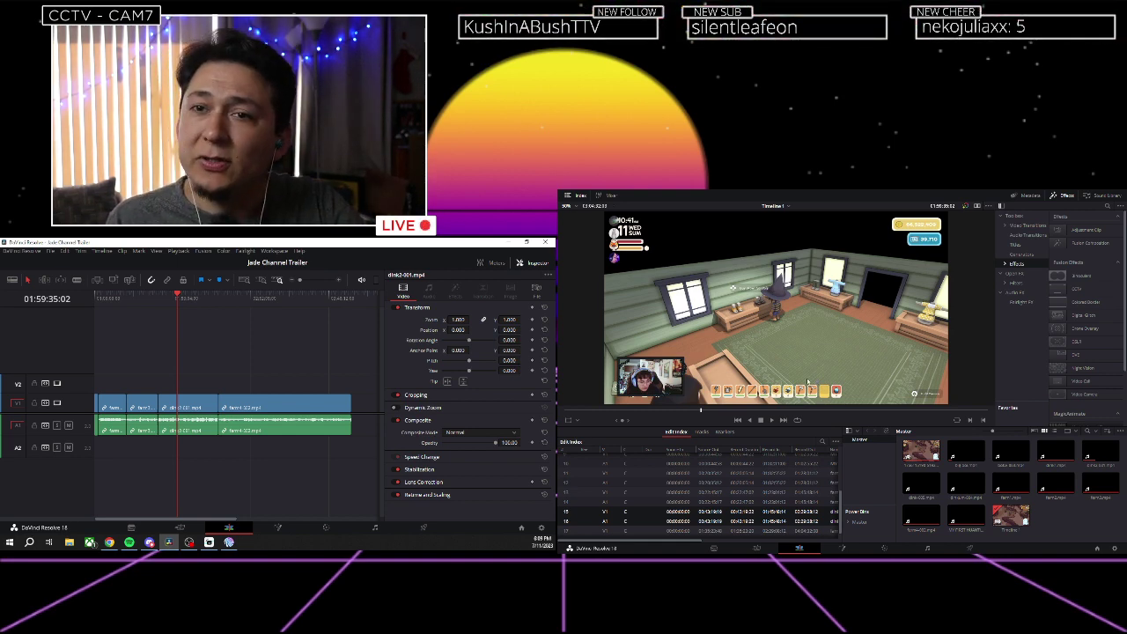
pyautogui.click(874, 493)
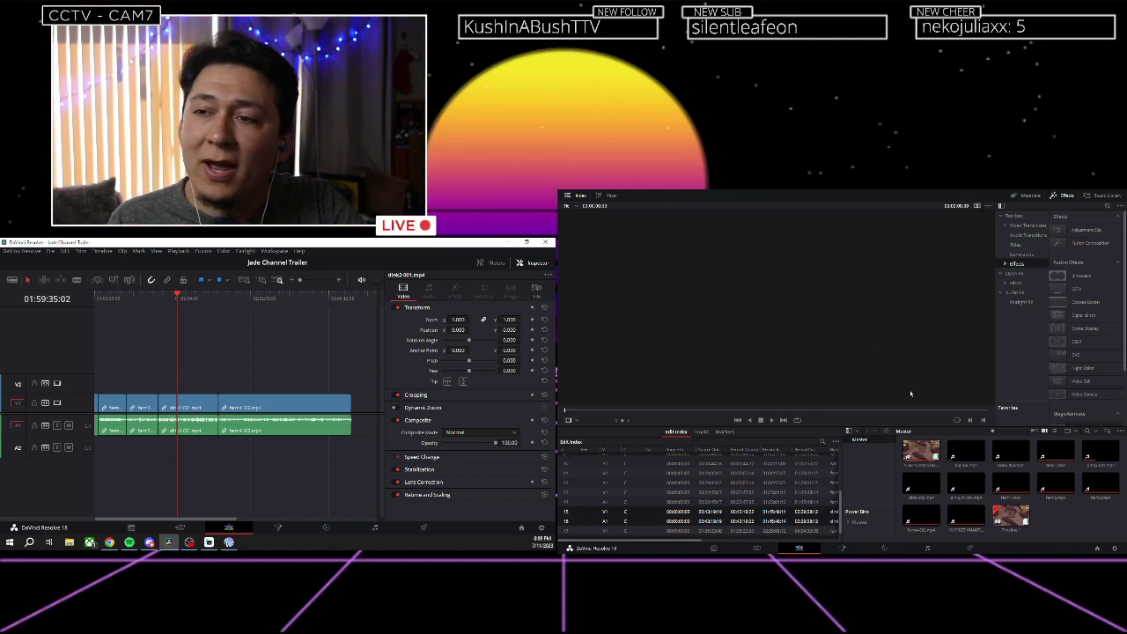
pyautogui.moveTo(188, 301); pyautogui.dragTo(183, 300)
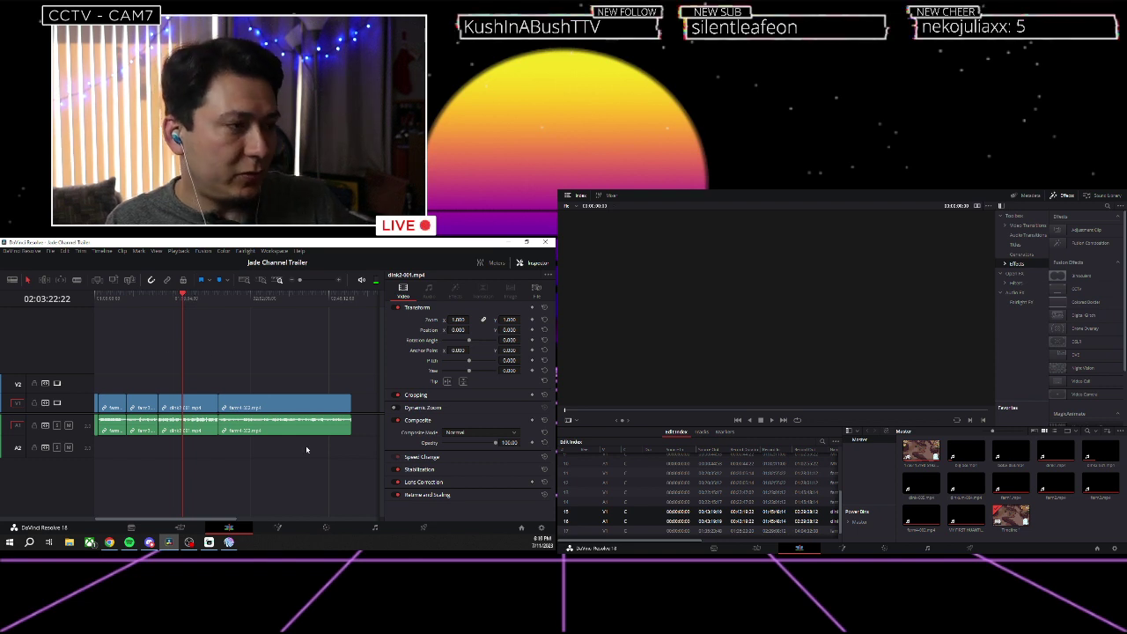
pyautogui.click(192, 300)
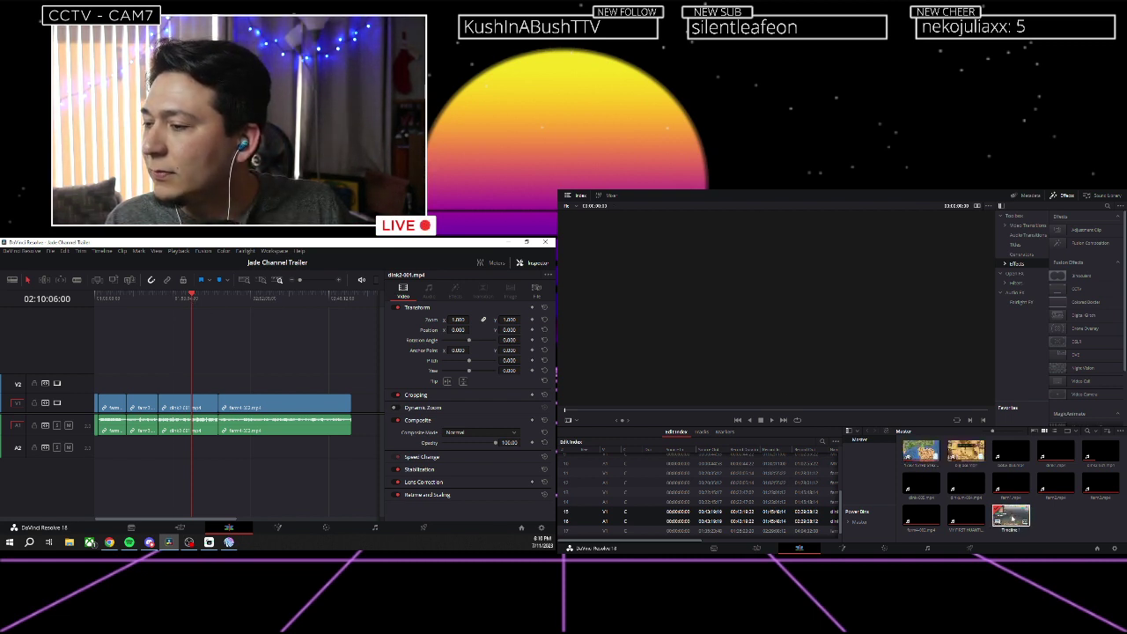
# Select Timeline 1 in the media pool, play the footage from 02:02:12:20, and move the playhead back to 01:57:14:21.
pyautogui.click(1013, 519)
pyautogui.click(180, 300)
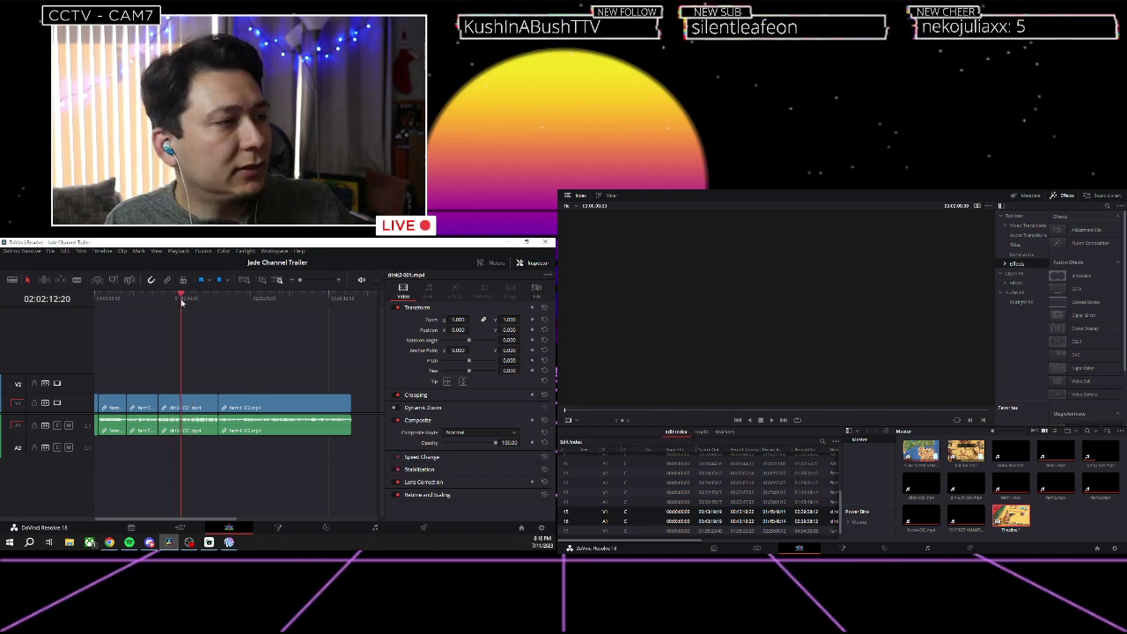
pyautogui.press('space')
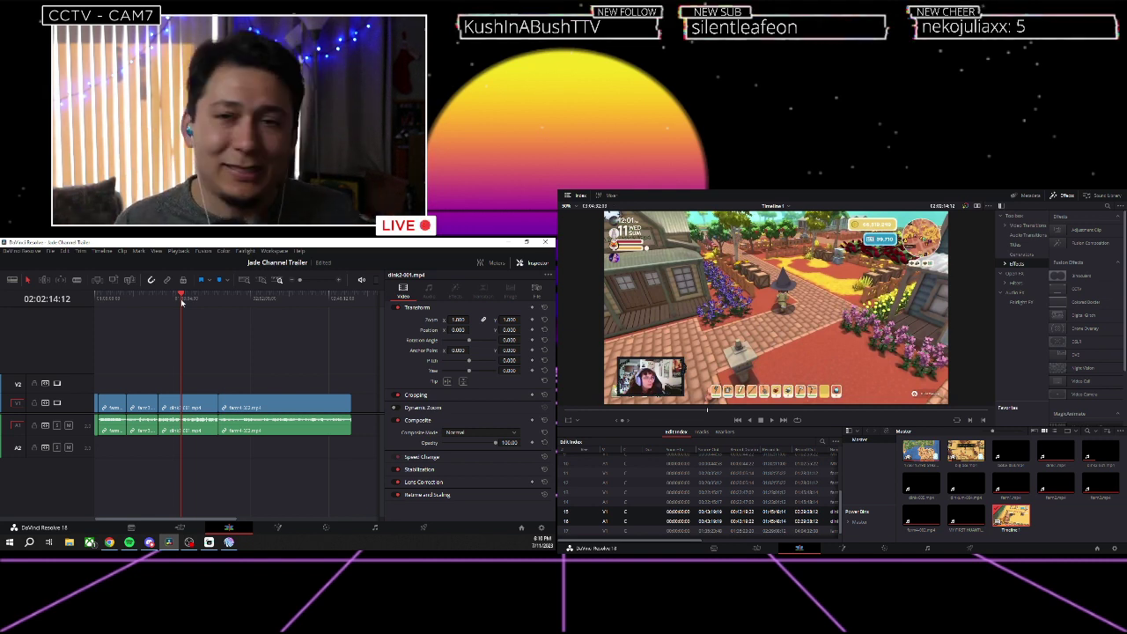
pyautogui.moveTo(180, 302); pyautogui.dragTo(174, 301)
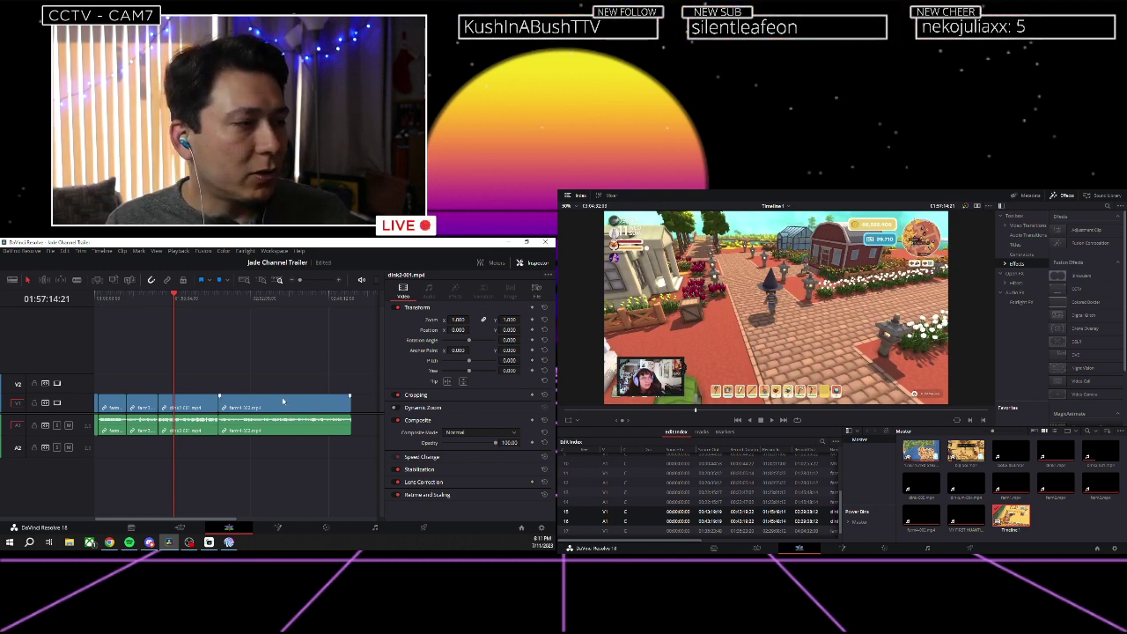
# Enlarge the video tracks to show clip thumbnails and zoom the timeline in around 01:02:55:22.
pyautogui.keyDown('shift'); pyautogui.scroll(3, 179, 372); pyautogui.keyUp('shift')
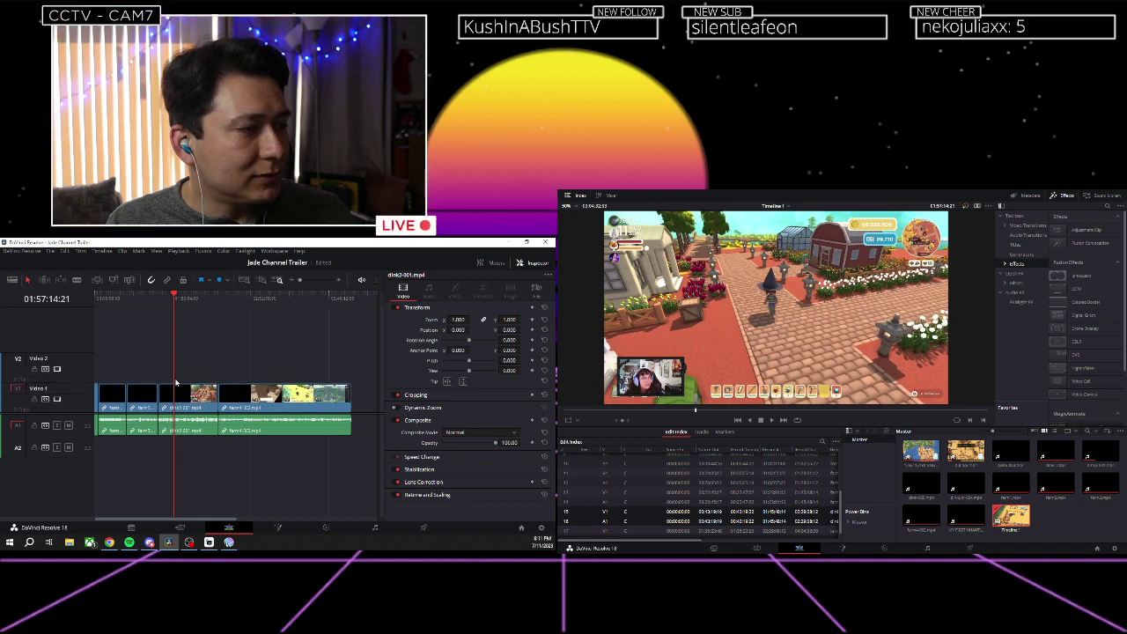
pyautogui.keyDown('shift'); pyautogui.scroll(4, 174, 377); pyautogui.keyUp('shift')
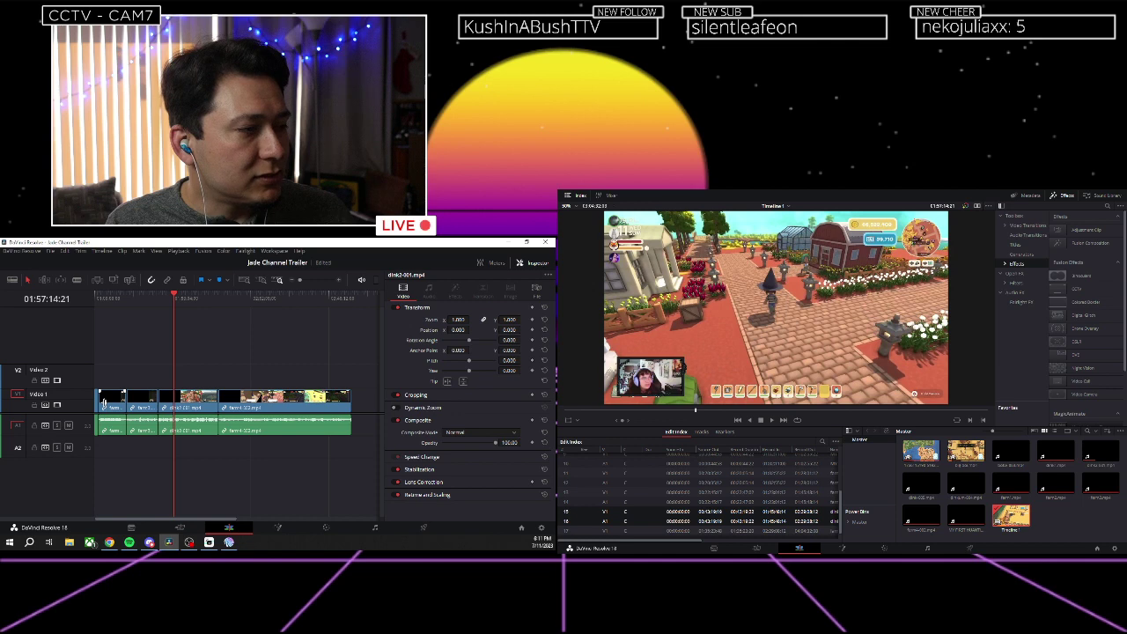
pyautogui.click(103, 307)
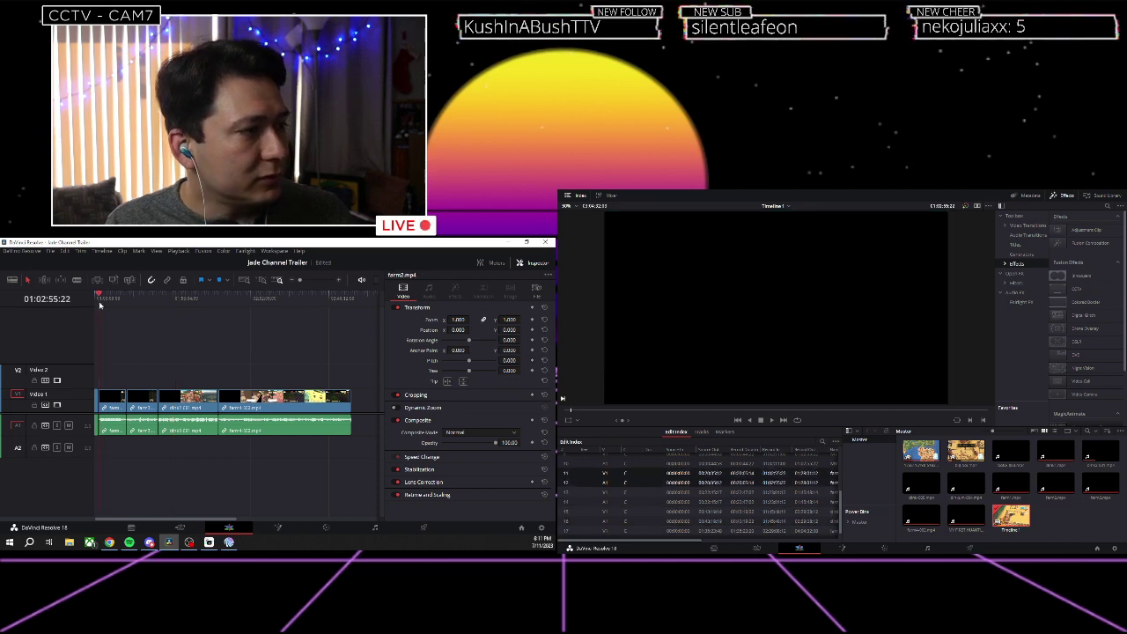
pyautogui.keyDown('alt'); pyautogui.scroll(5, 119, 304); pyautogui.keyUp('alt')
pyautogui.keyDown('alt'); pyautogui.scroll(3, 145, 305); pyautogui.keyUp('alt')
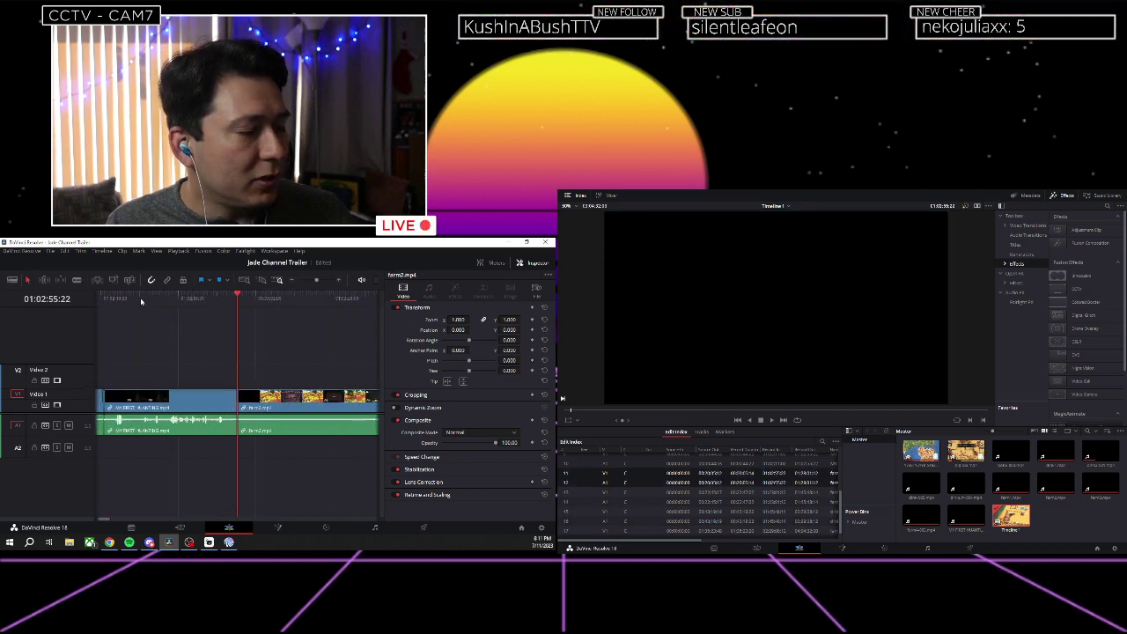
pyautogui.keyDown('alt'); pyautogui.scroll(-3, 162, 304); pyautogui.keyUp('alt')
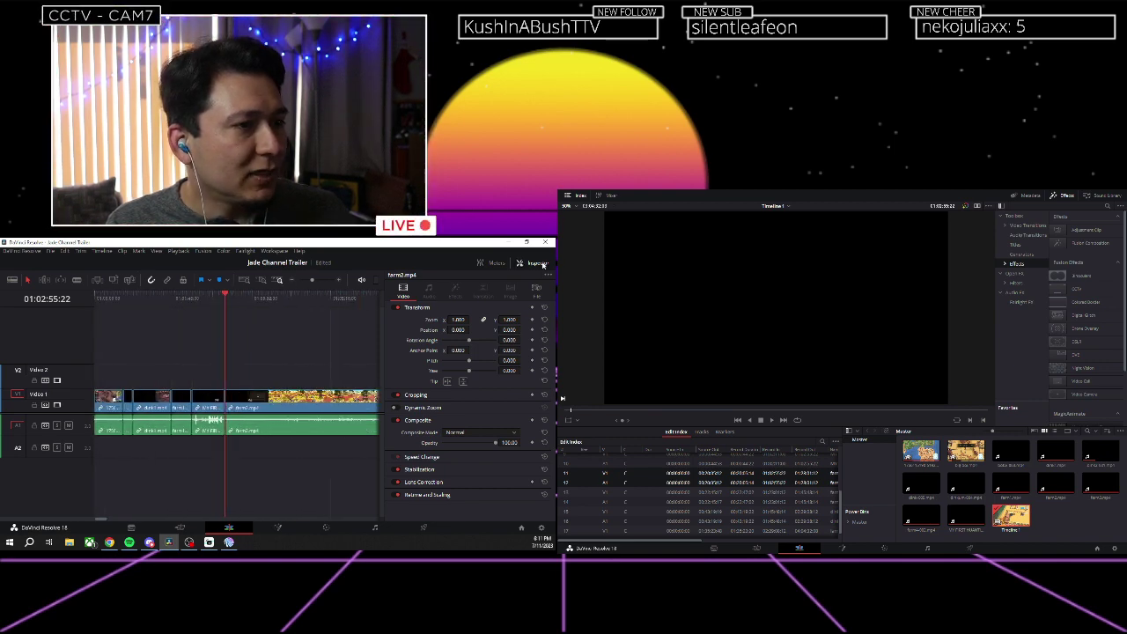
# Hide the Inspector to widen the timeline and scrub through the short opening clips to 01:01:27:15.
pyautogui.click(522, 262)
pyautogui.moveTo(106, 302); pyautogui.dragTo(147, 300)
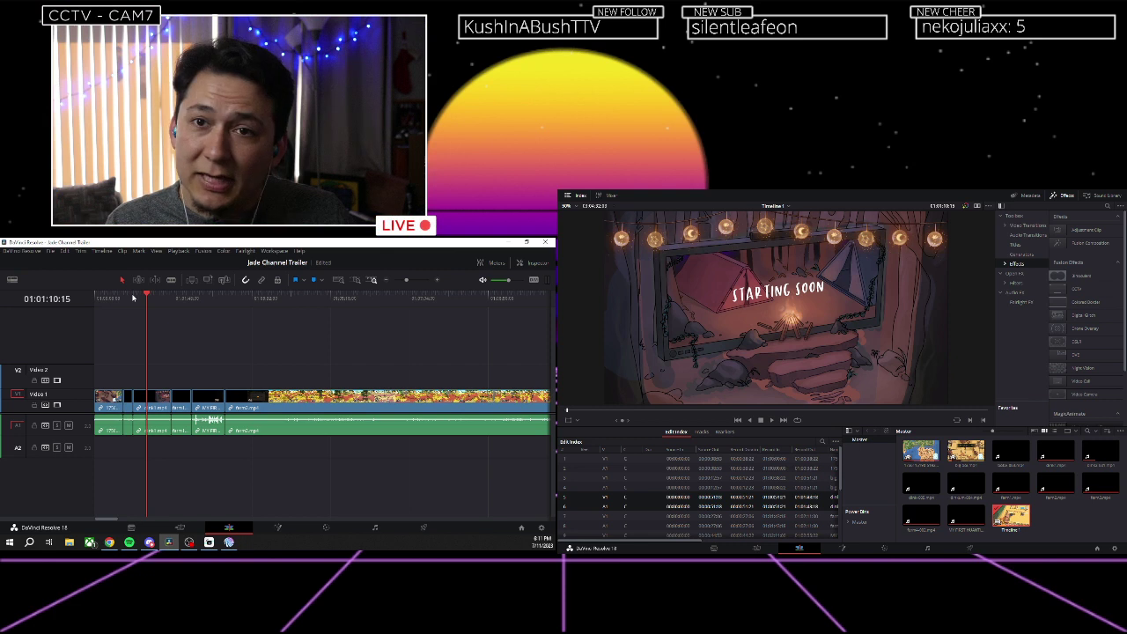
pyautogui.click(147, 299)
pyautogui.moveTo(148, 299); pyautogui.dragTo(159, 299)
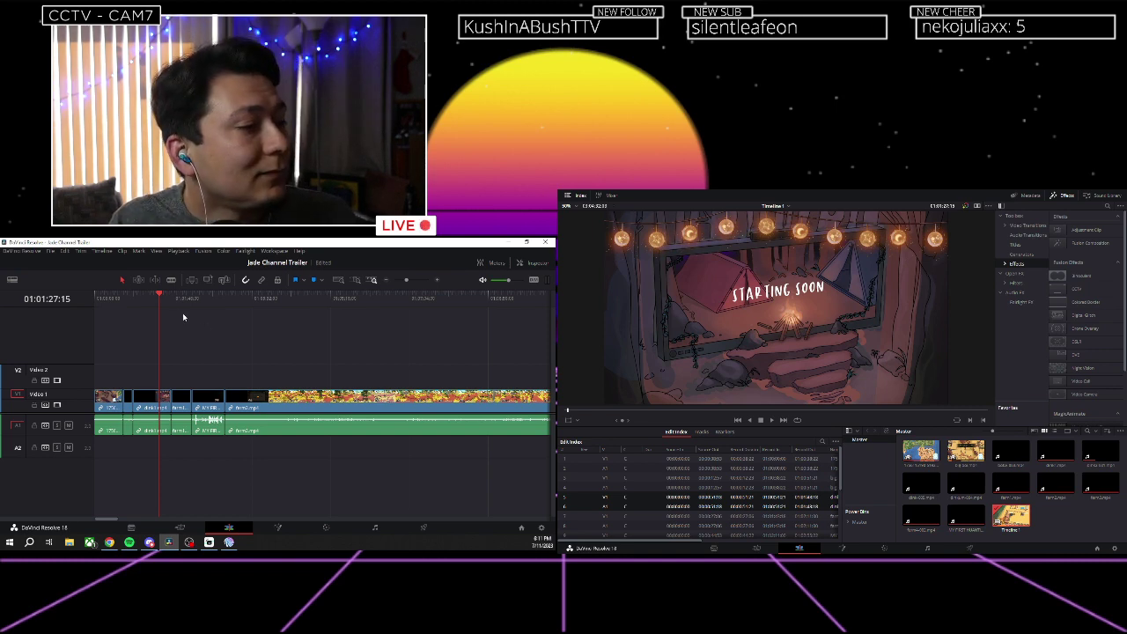
# Fit the whole timeline in view, scrub ahead to 03:36:17:13, and return the playhead to 01:00:51:21 among the opening clips.
pyautogui.hotkey('shift', 'z')
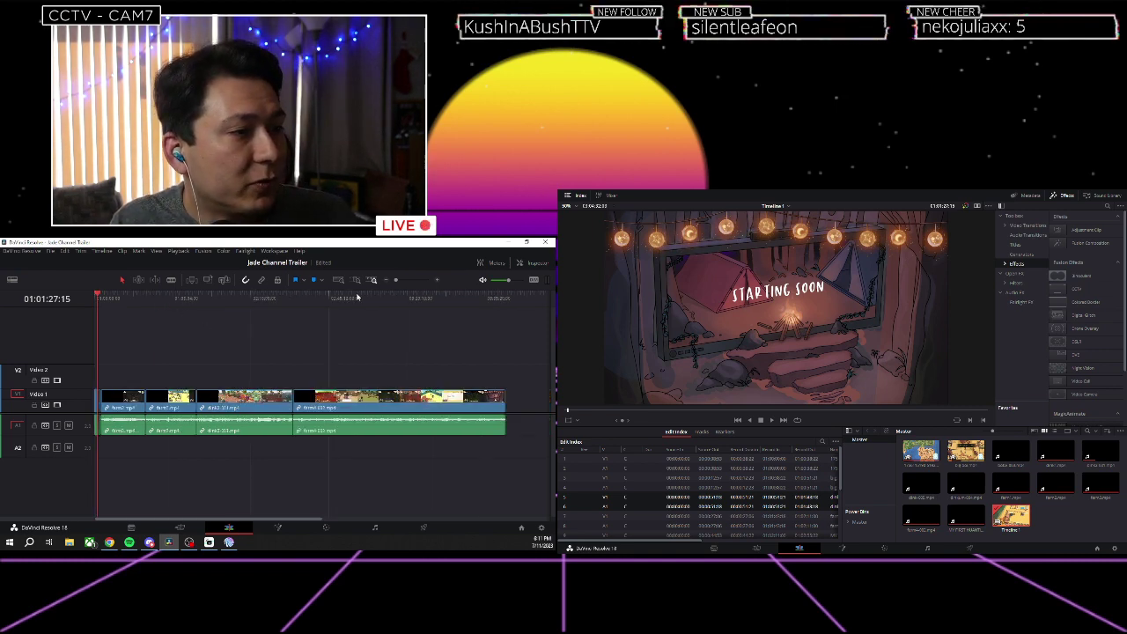
pyautogui.moveTo(427, 301)
pyautogui.mouseDown()
pyautogui.moveTo(456, 302)
pyautogui.moveTo(443, 302)
pyautogui.mouseUp()
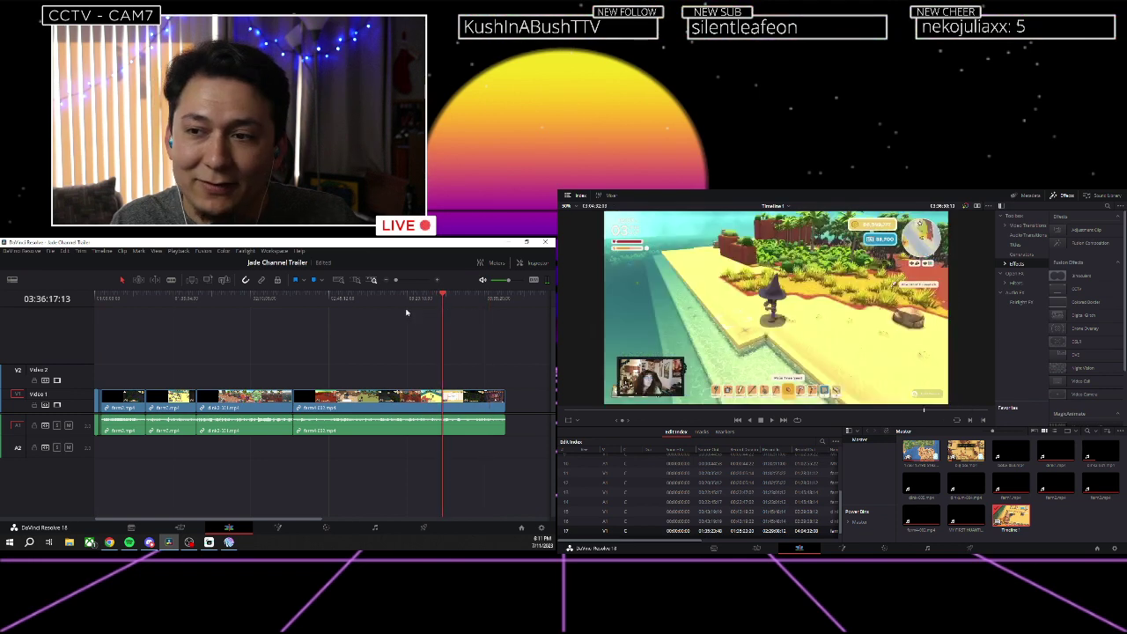
pyautogui.moveTo(281, 299); pyautogui.dragTo(99, 299)
pyautogui.scroll(5, 150, 292)
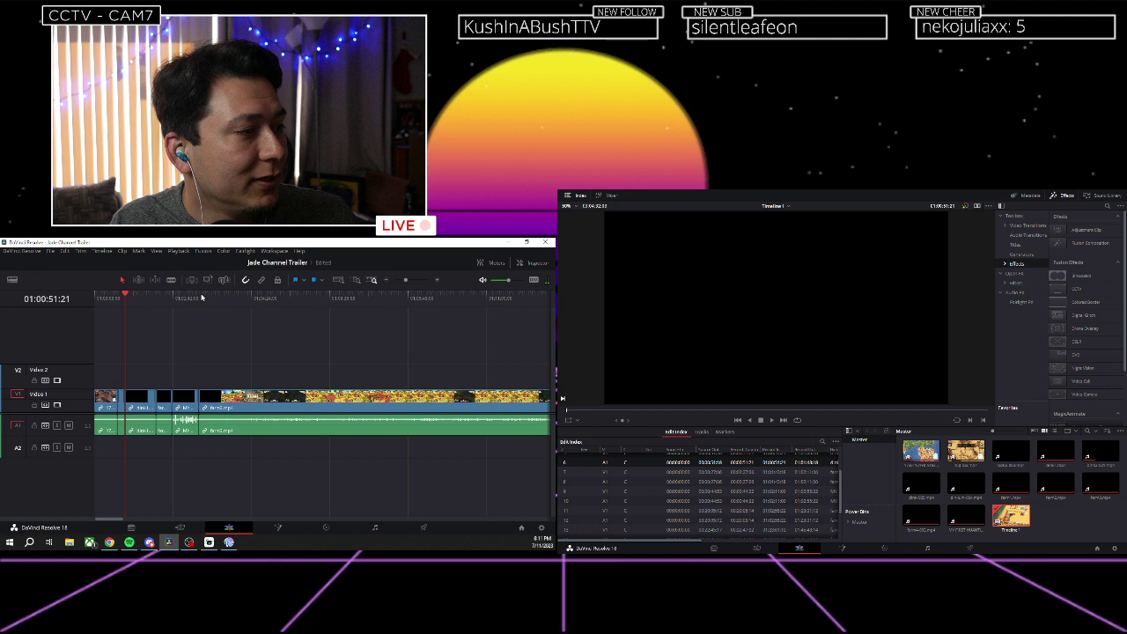
pyautogui.scroll(2, 201, 297)
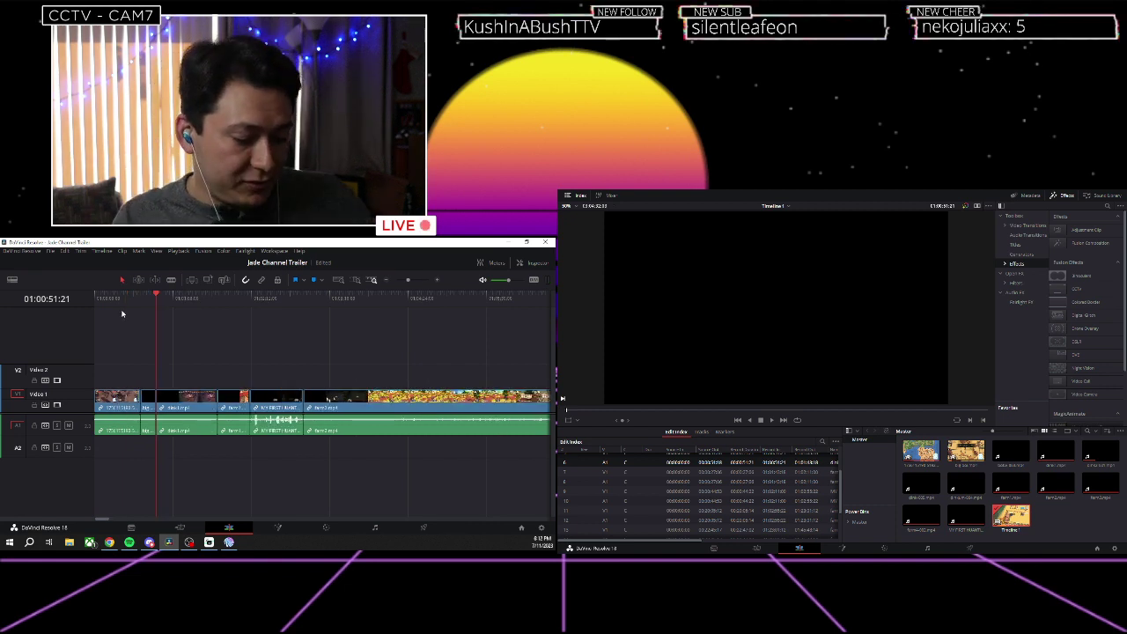
# Check the first clip at 01:00:27:09, and preview the MY FIRST HUANTING.mp4 clip from 01:02:14:15 up to 01:02:18:00.
pyautogui.click(126, 299)
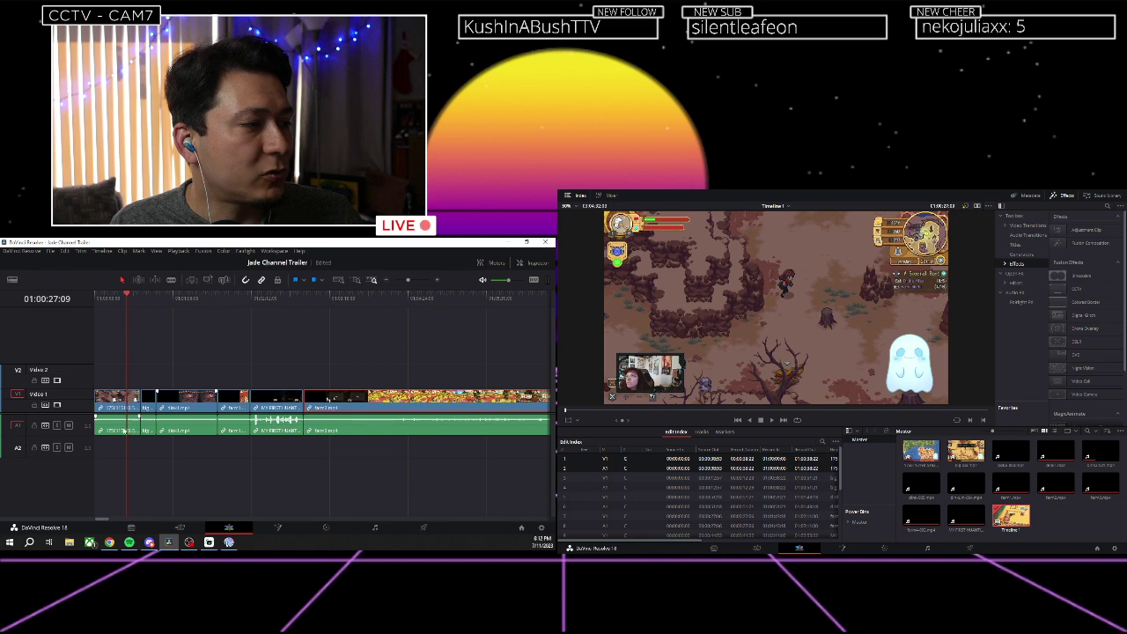
pyautogui.click(249, 298)
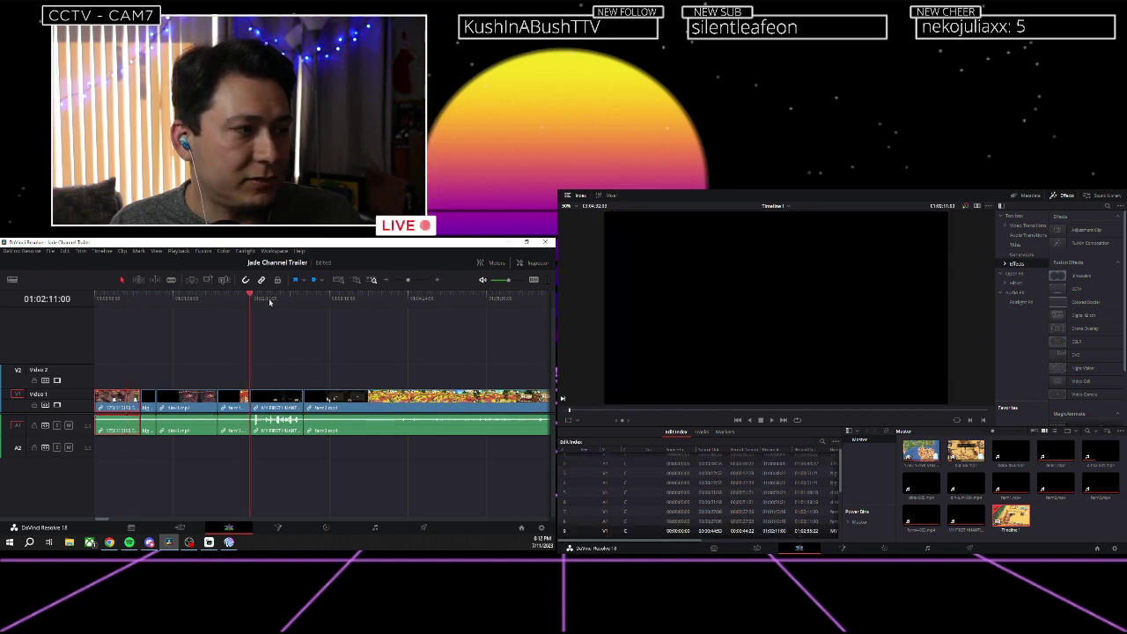
pyautogui.scroll(4, 302, 376)
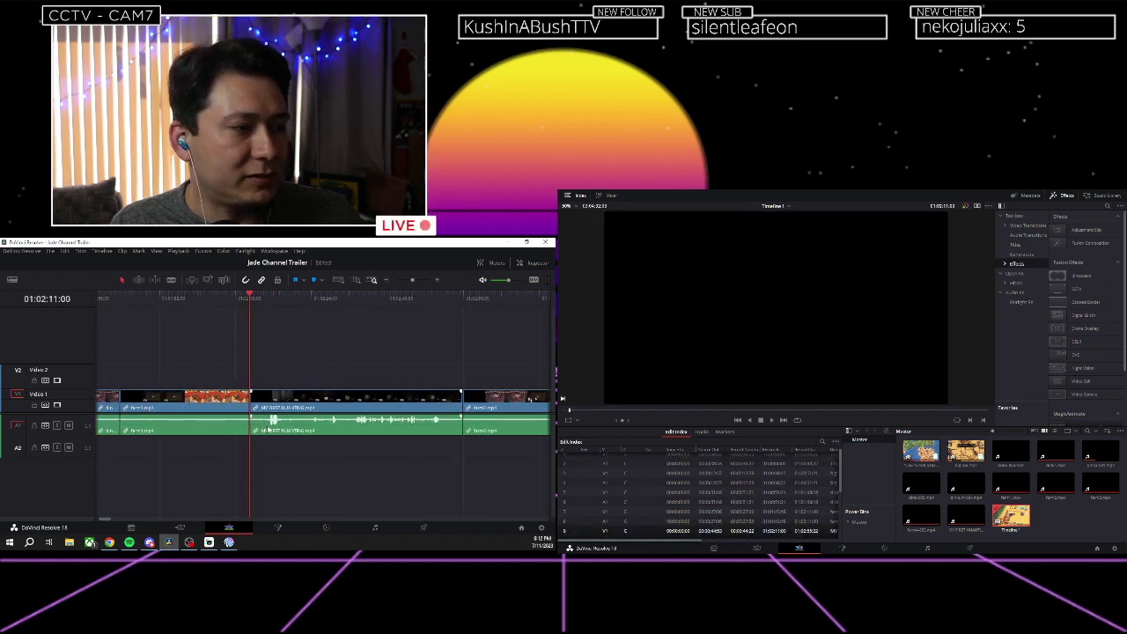
pyautogui.hscroll(2, 313, 347)
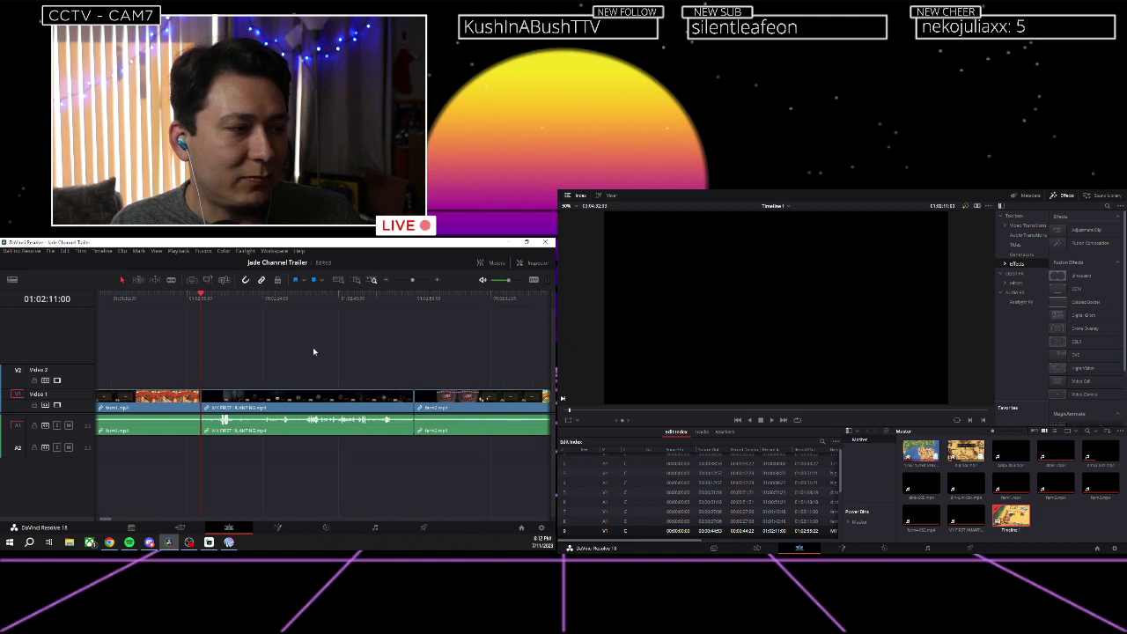
pyautogui.click(219, 299)
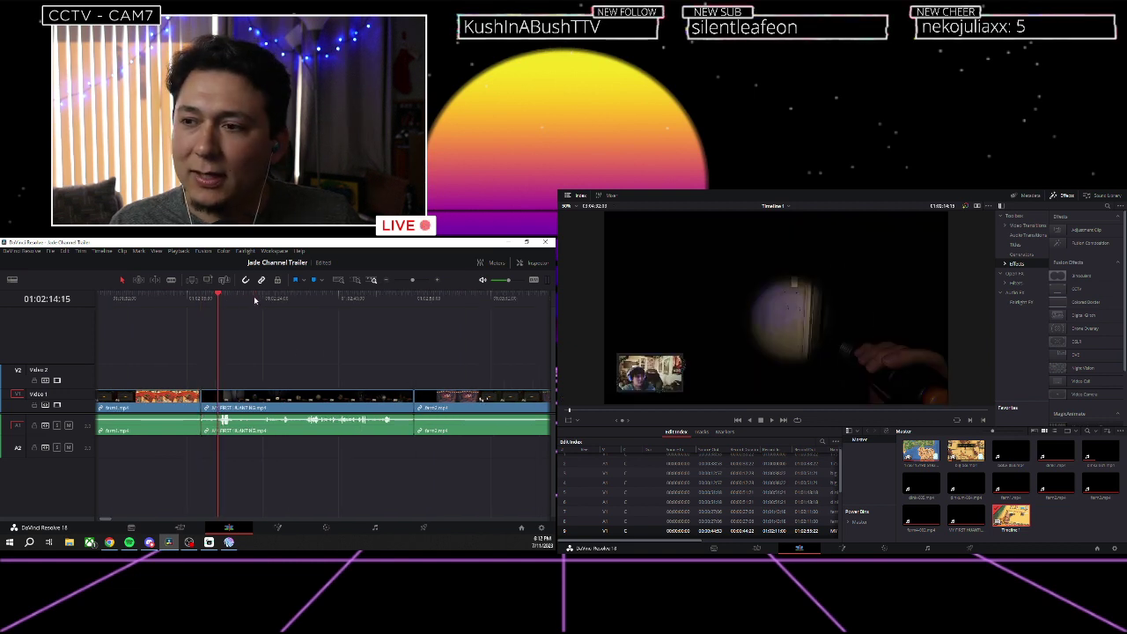
pyautogui.press('space')
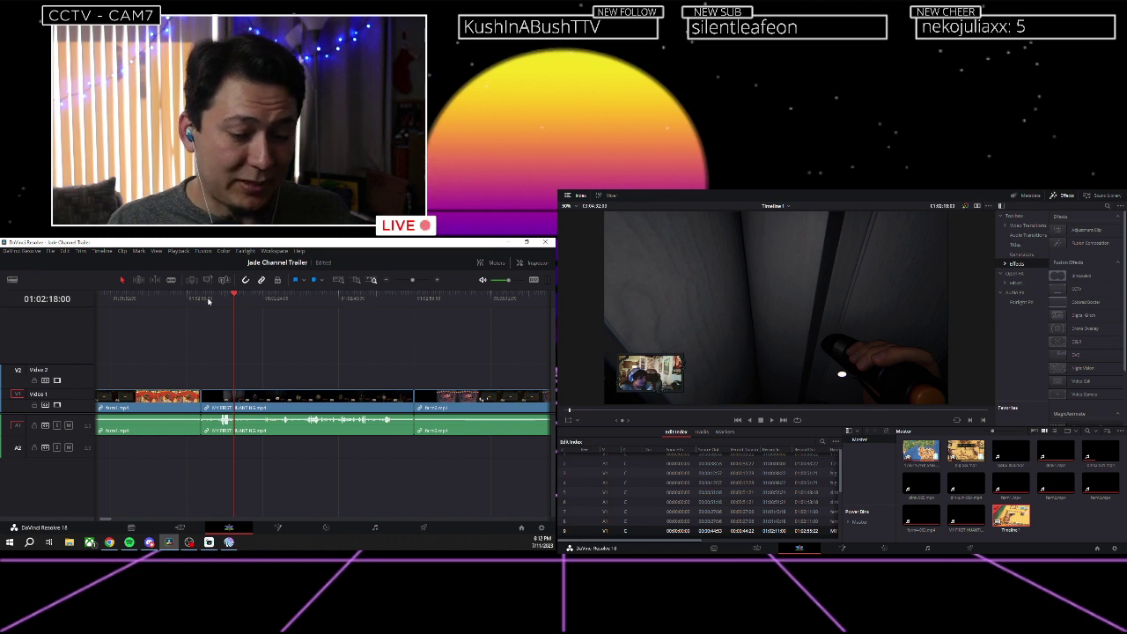
# Move the playhead back to the end of the first clip at 01:00:38:22, and view its frame at 01:00:17:02.
pyautogui.scroll(-3, 209, 302)
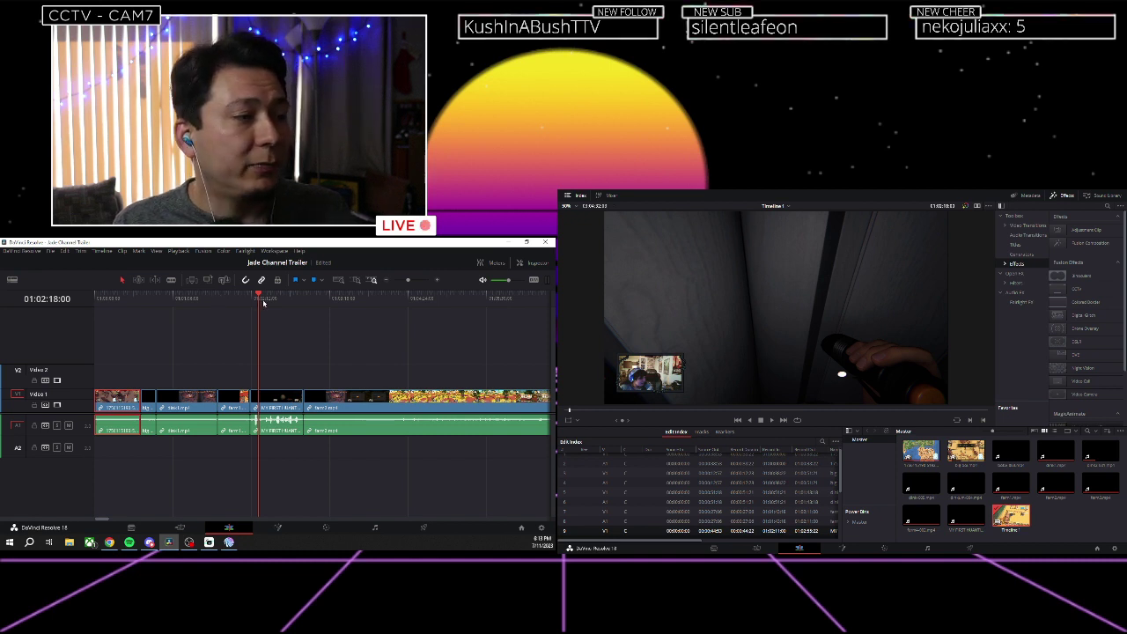
pyautogui.scroll(3, 229, 299)
pyautogui.scroll(-5, 263, 302)
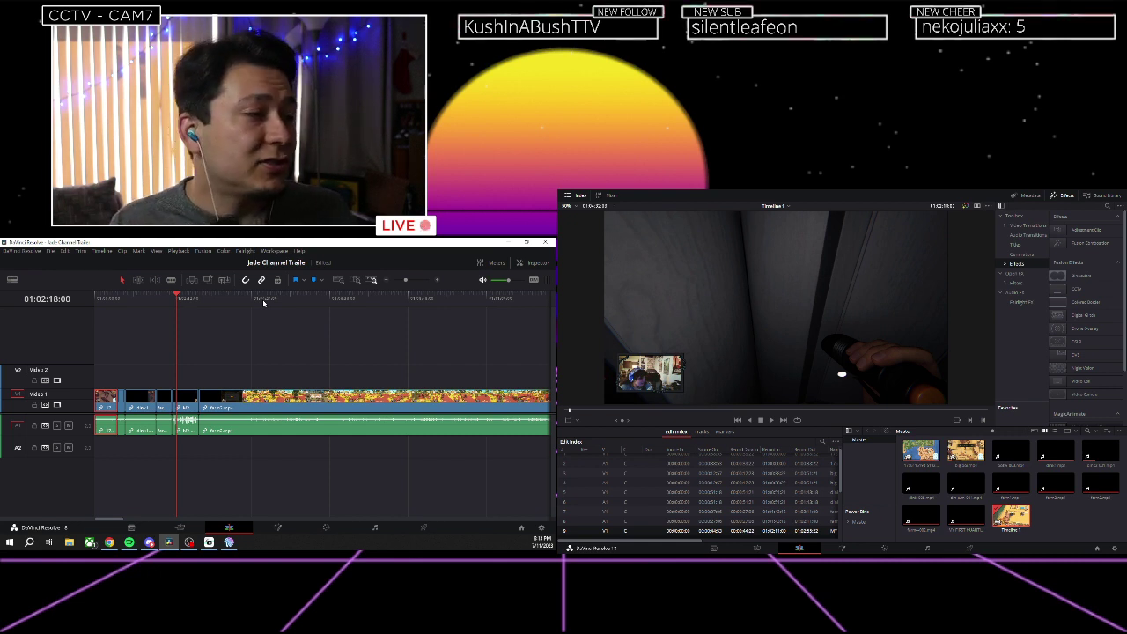
pyautogui.click(123, 300)
pyautogui.click(118, 302)
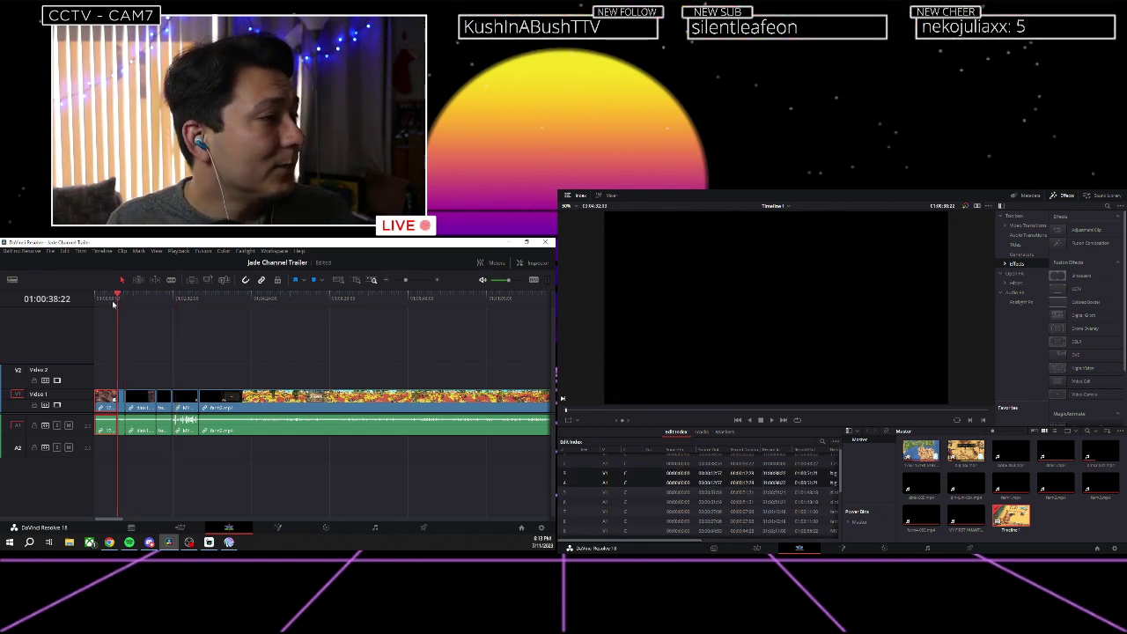
pyautogui.scroll(3, 106, 300)
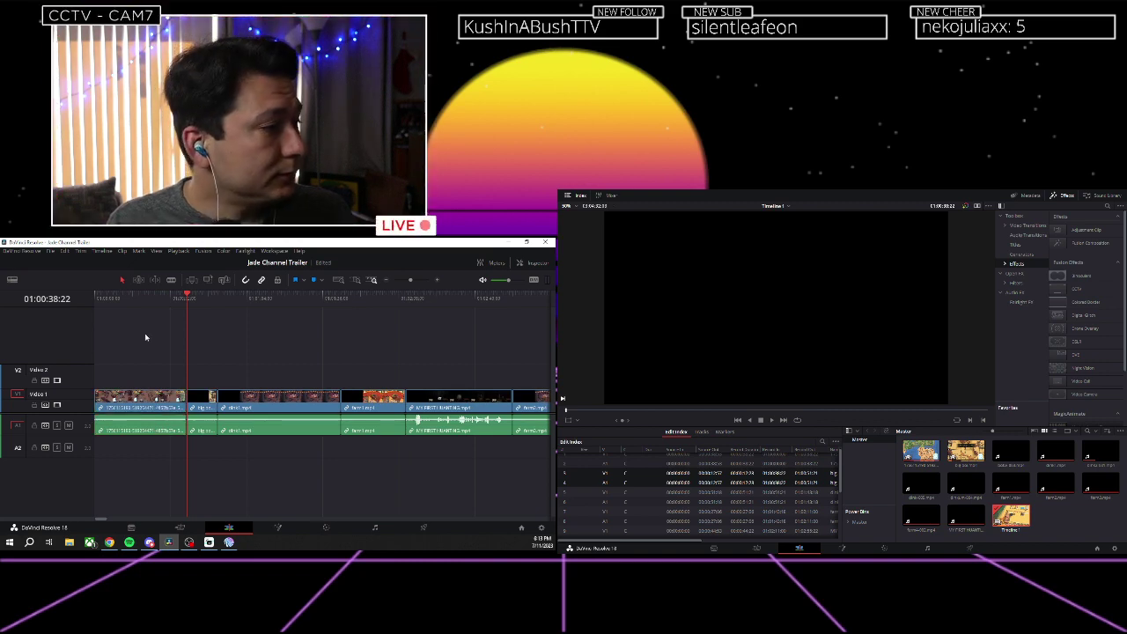
pyautogui.click(136, 300)
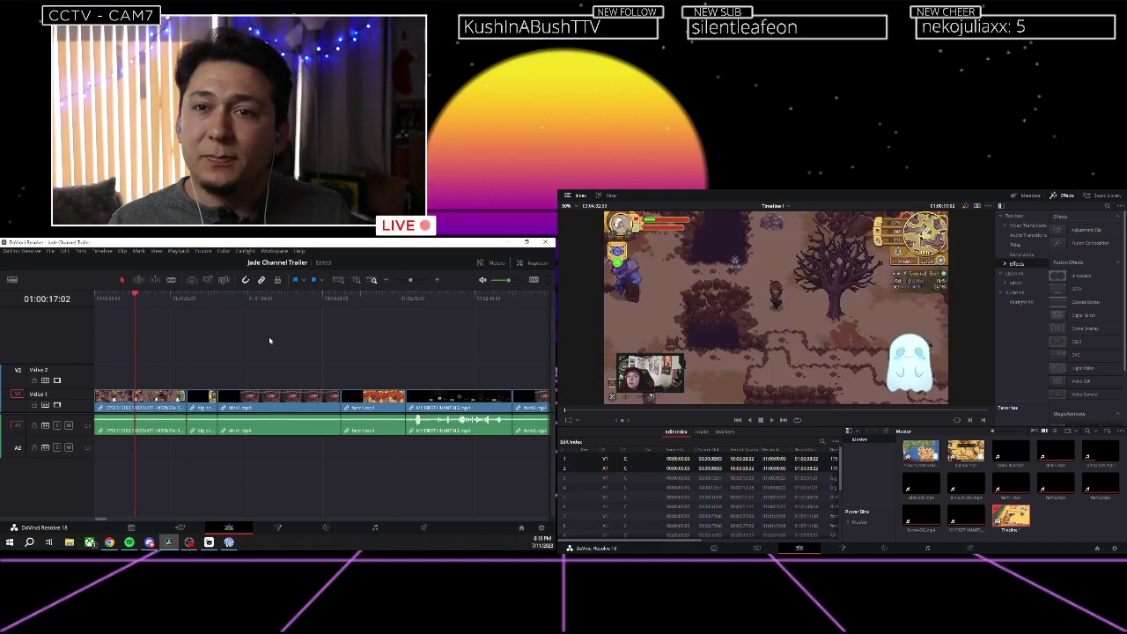
# Check the end of the timeline at 04:04:32:08 and the frame at 01:08:12:23, and return the playhead to 01:00:00:00.
pyautogui.scroll(-4, 269, 341)
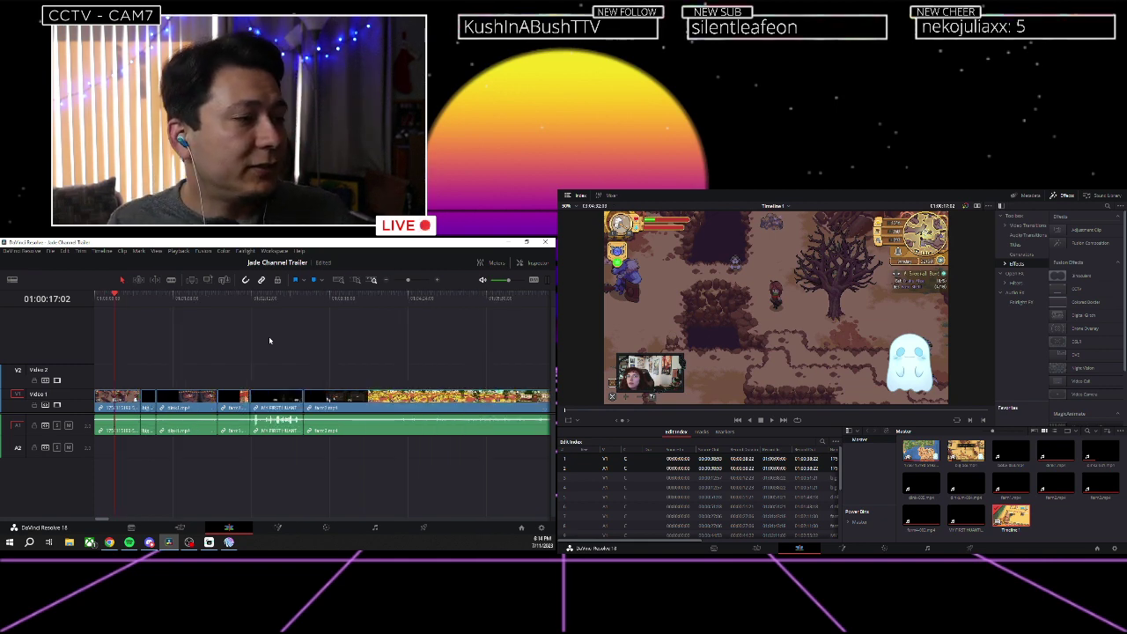
pyautogui.scroll(-2, 269, 341)
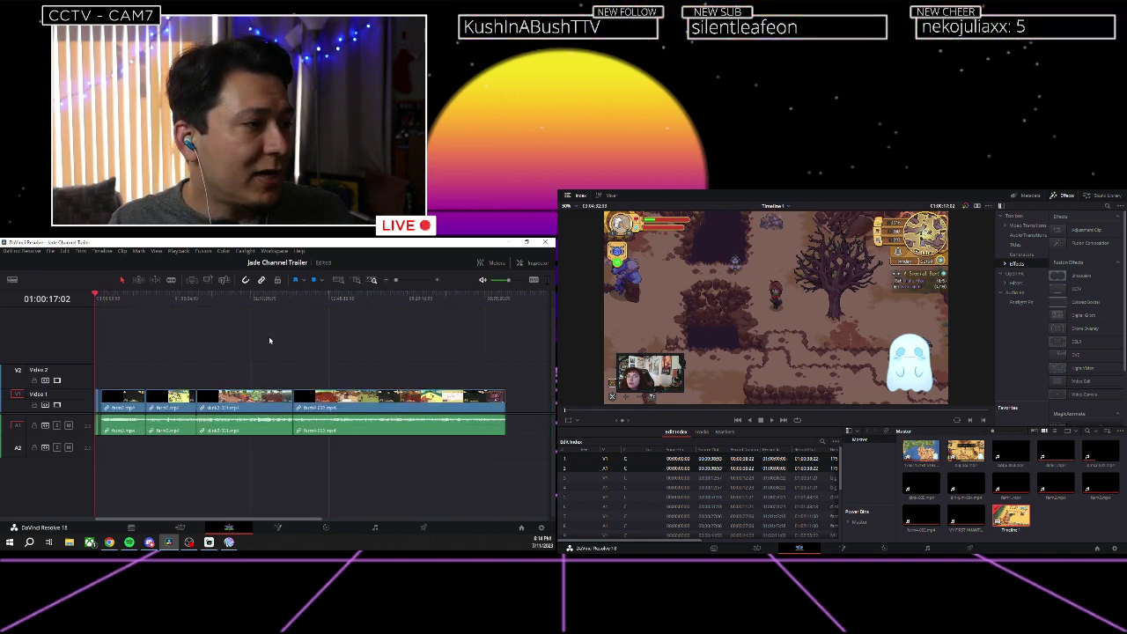
pyautogui.click(509, 298)
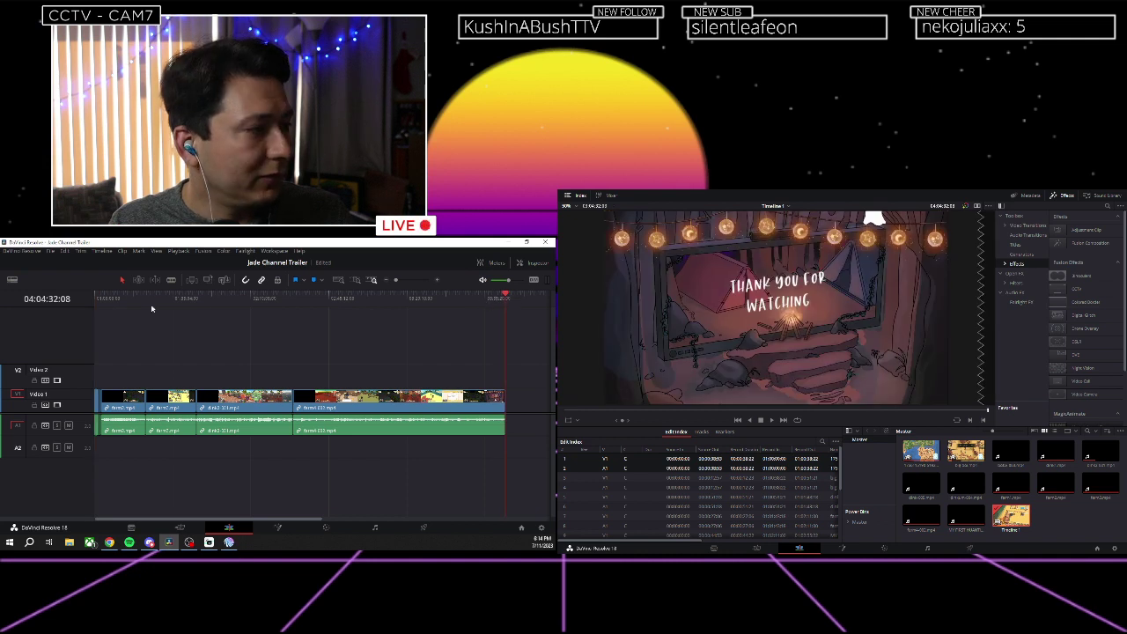
pyautogui.click(97, 300)
pyautogui.click(110, 300)
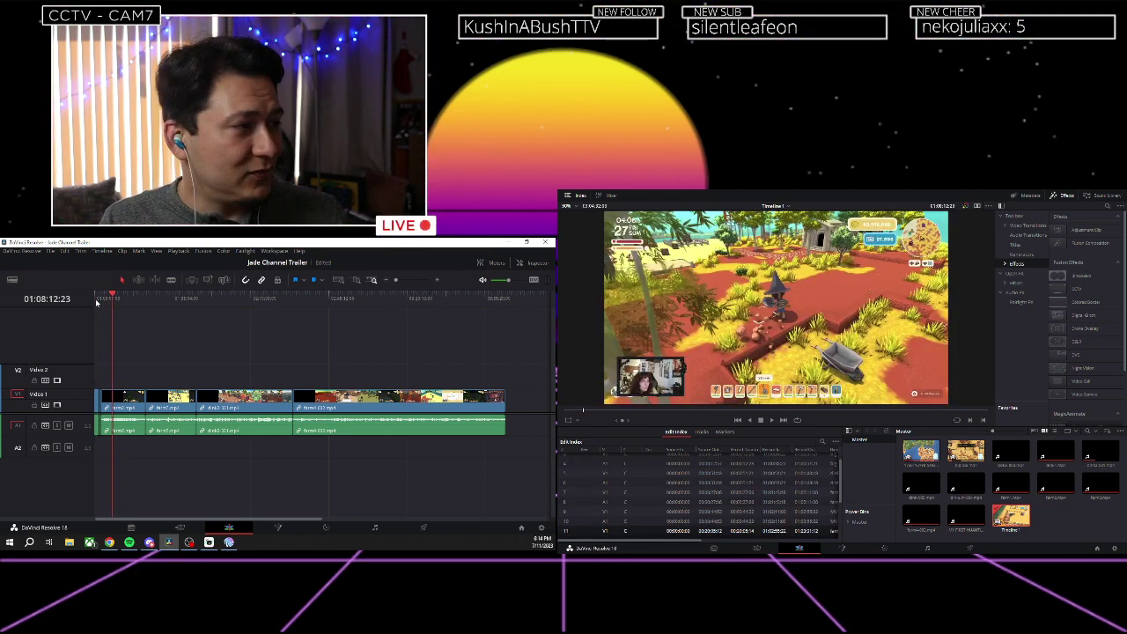
pyautogui.scroll(1, 98, 302)
pyautogui.press('Home')
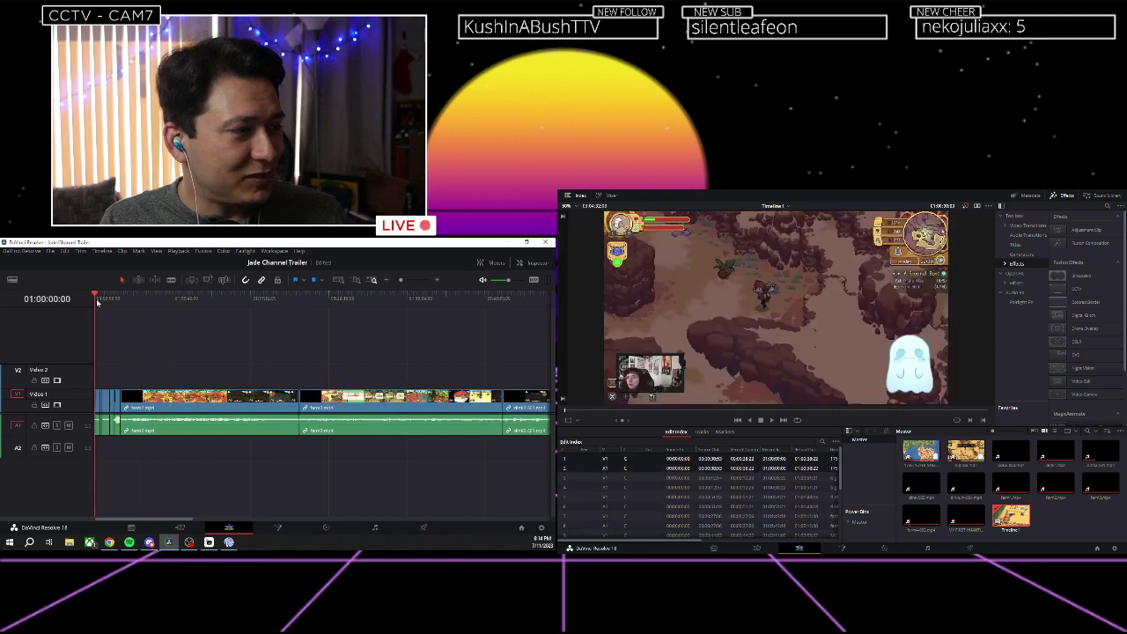
# Adjust the timeline zoom to compare the short opening clips with the long ones, and view the frame at 01:06:13:08.
pyautogui.scroll(-3, 98, 302)
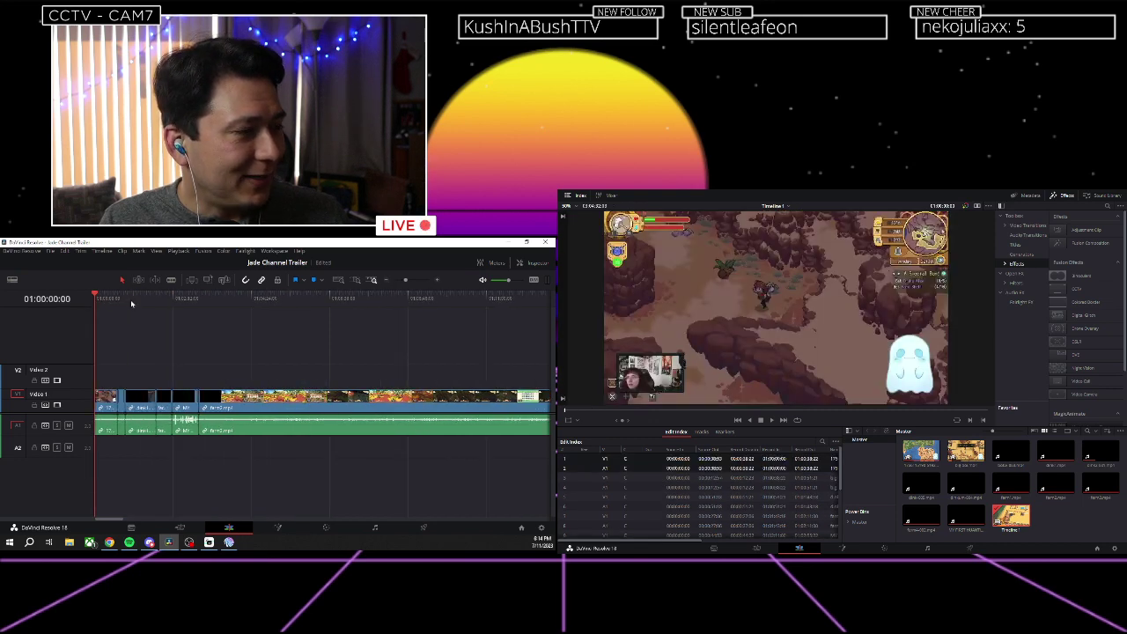
pyautogui.scroll(-1, 131, 304)
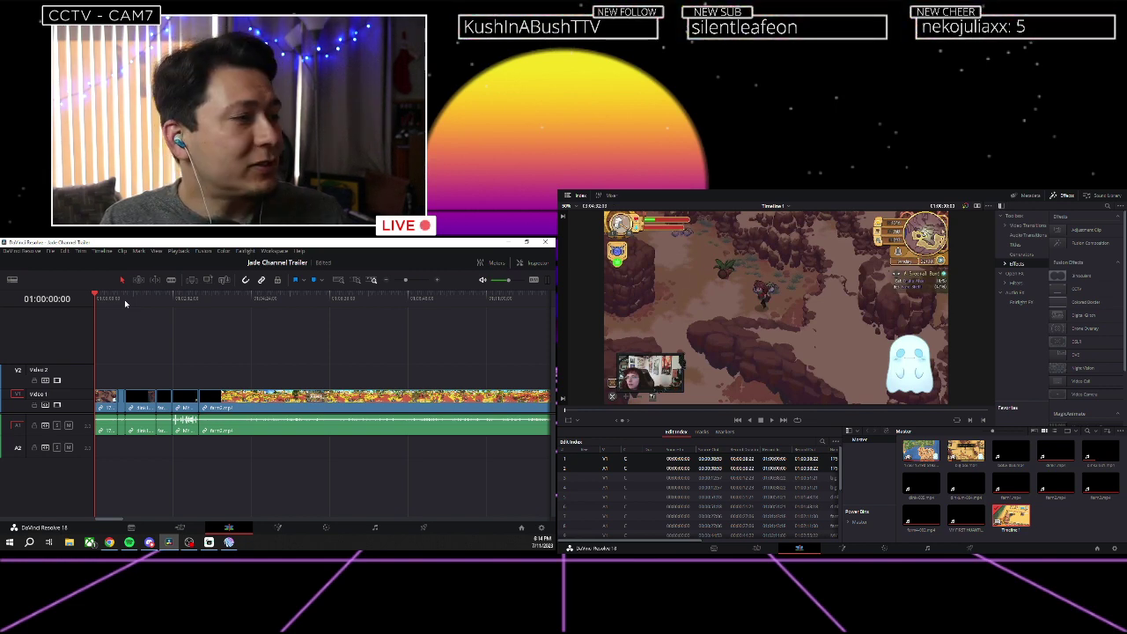
pyautogui.scroll(-1, 309, 328)
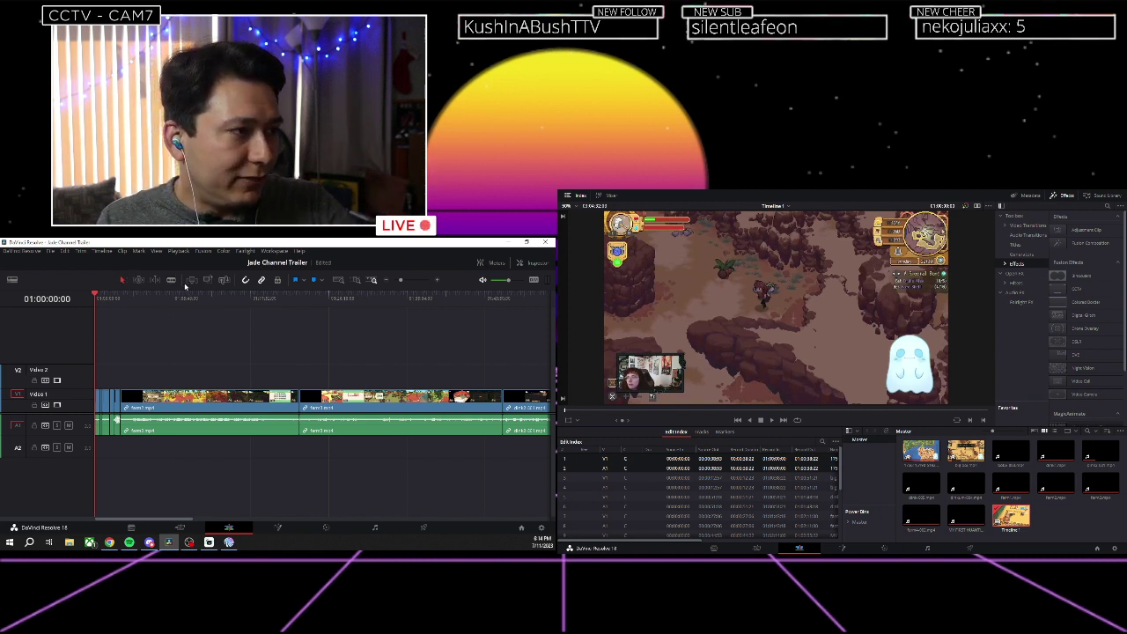
pyautogui.click(387, 282)
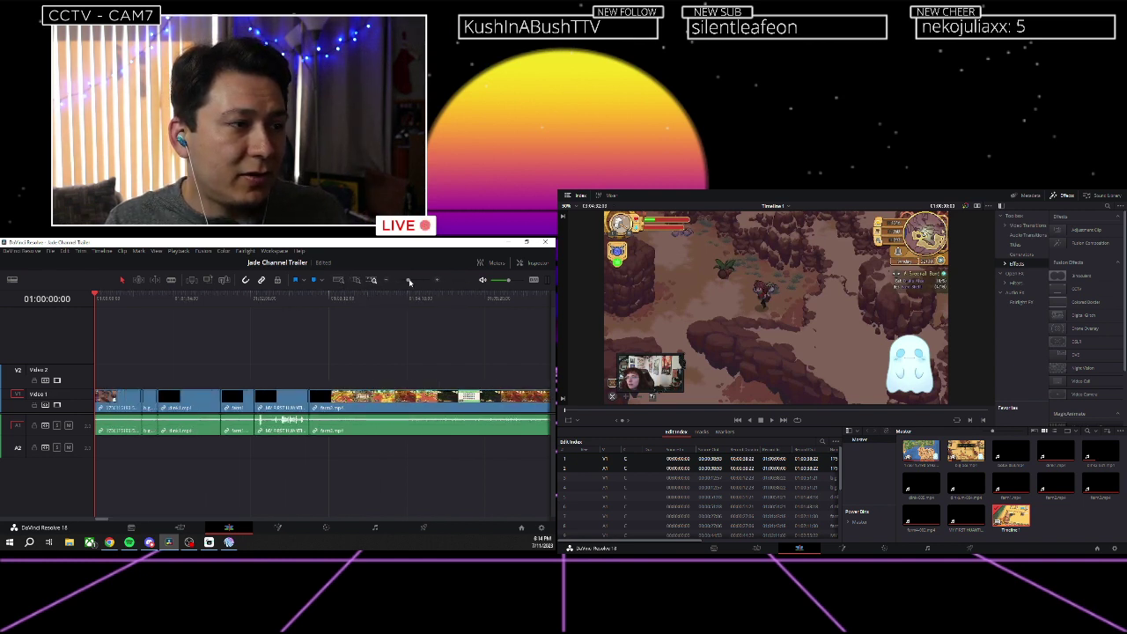
pyautogui.click(384, 282)
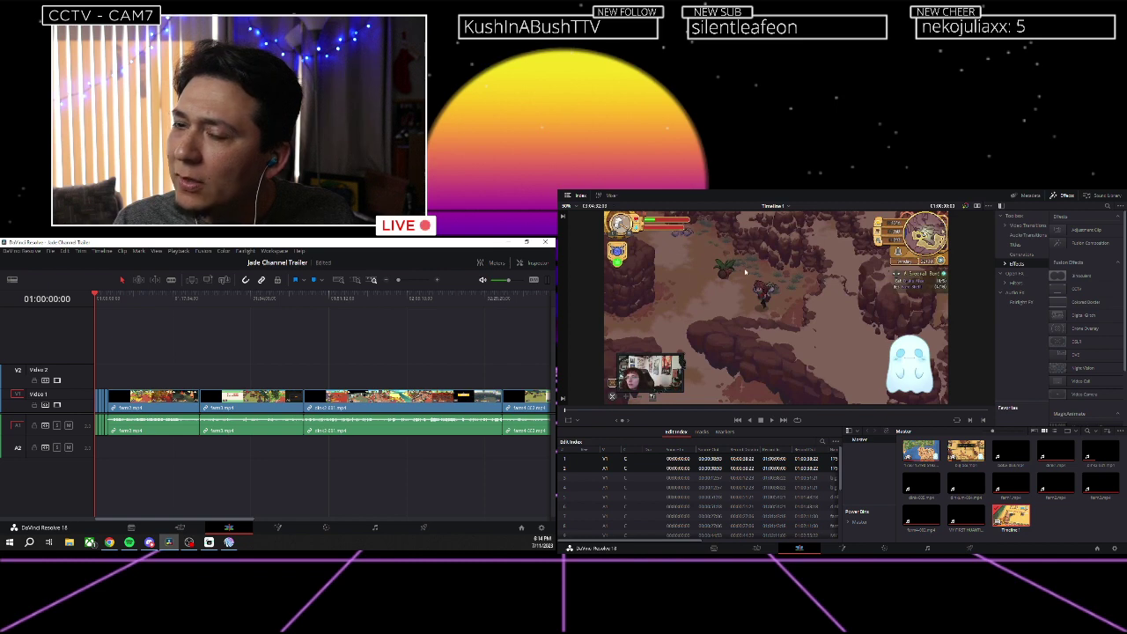
pyautogui.click(123, 298)
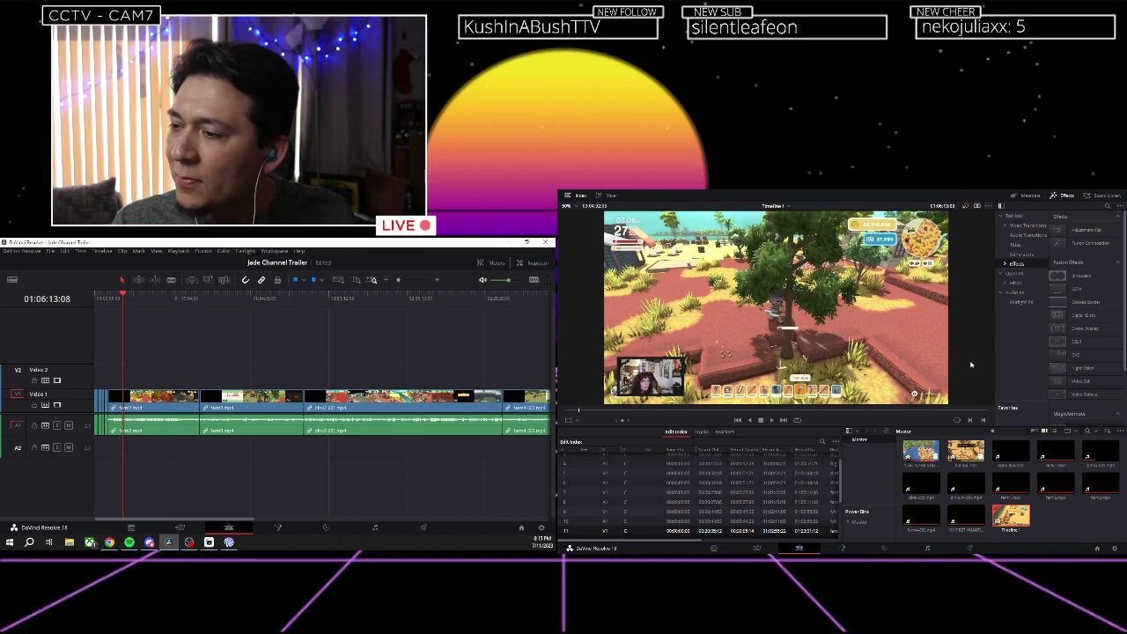
# Preview MY FIRST HUANTING.mp4 and the second clip in the media pool's first row, and clear the clip selection.
pyautogui.click(988, 478)
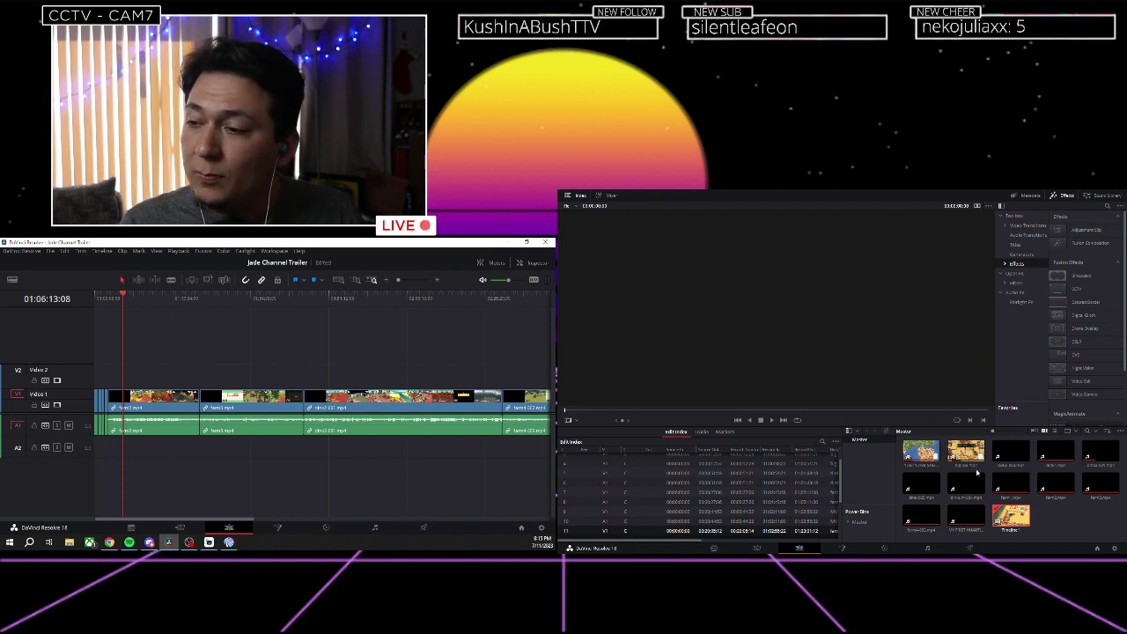
pyautogui.click(968, 520)
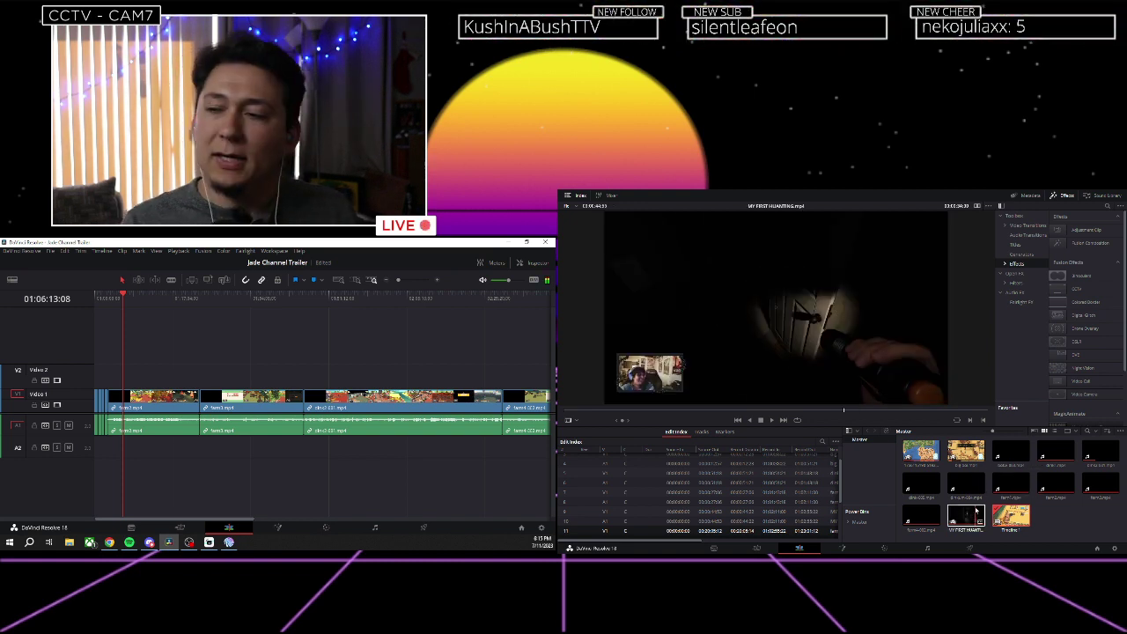
pyautogui.click(989, 474)
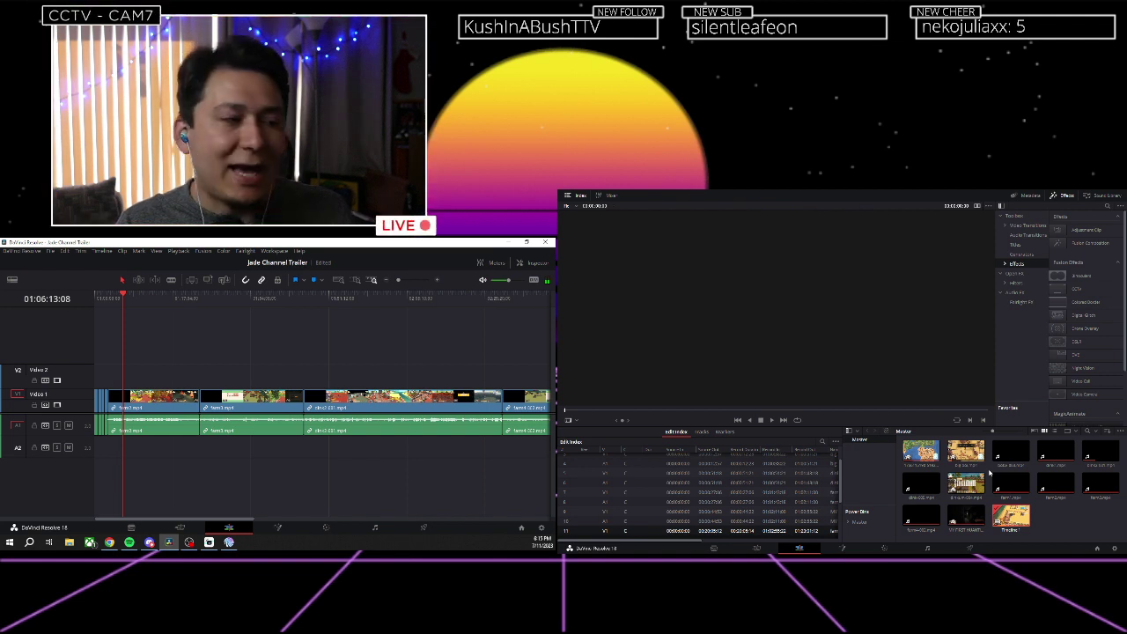
pyautogui.click(966, 451)
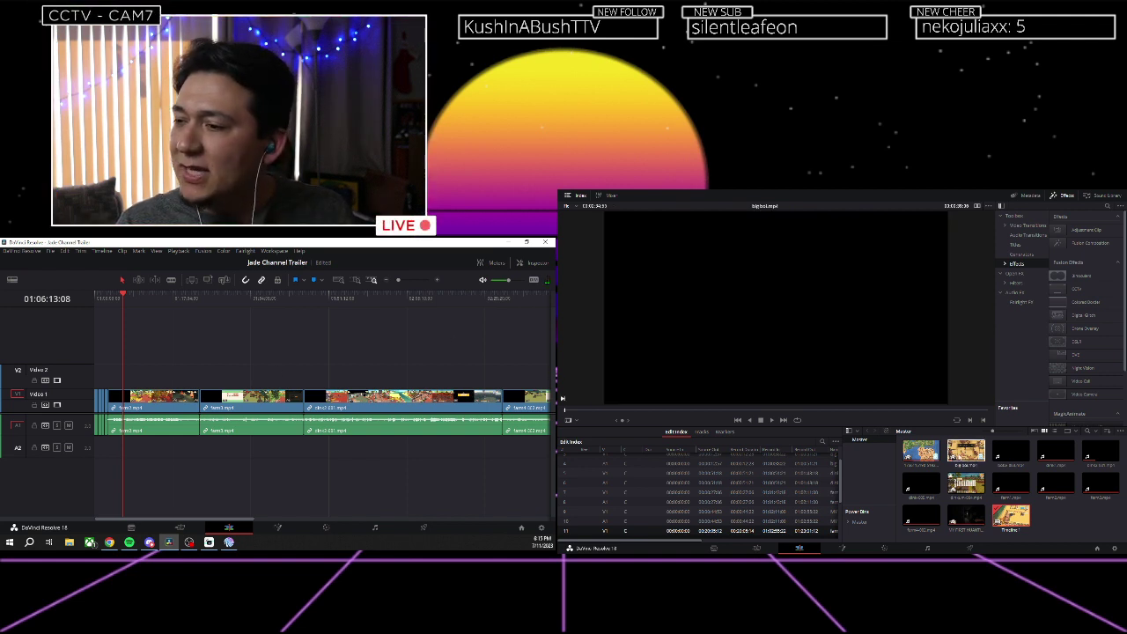
pyautogui.click(989, 470)
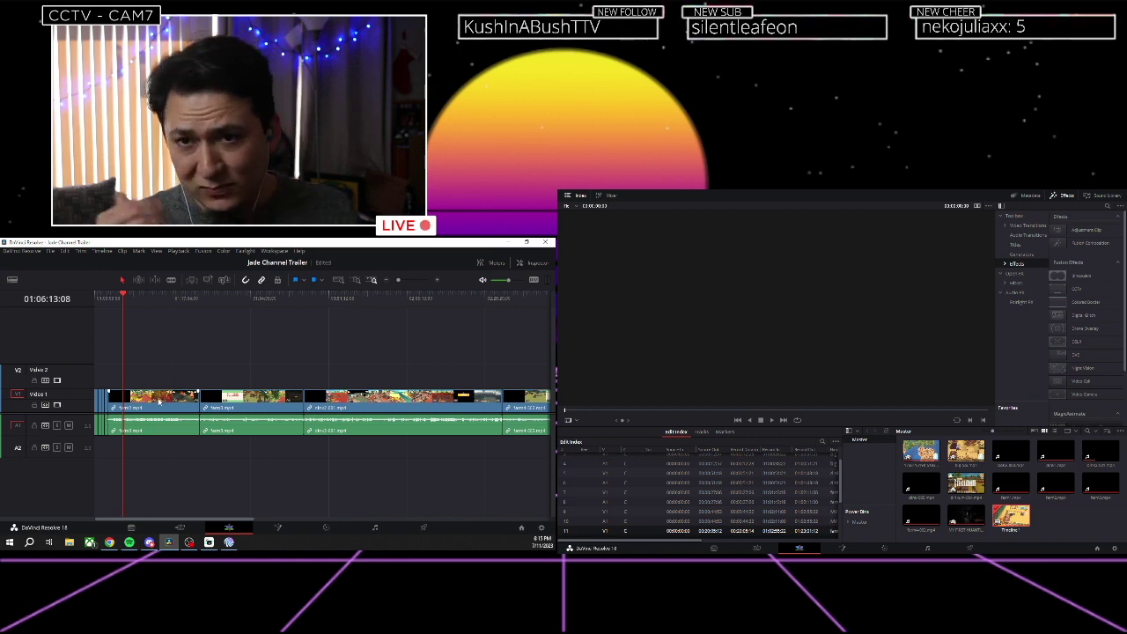
# Show the full timeline and browse the Titles and Effects categories of the effects library down to the Fusion Effects.
pyautogui.scroll(-1, 163, 401)
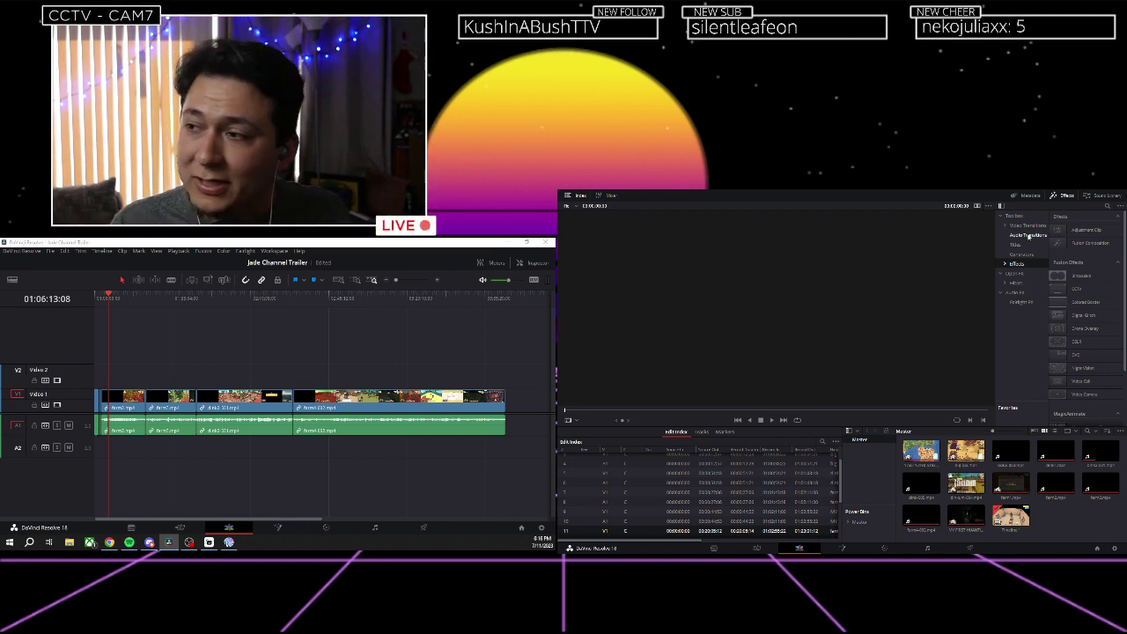
pyautogui.click(1017, 246)
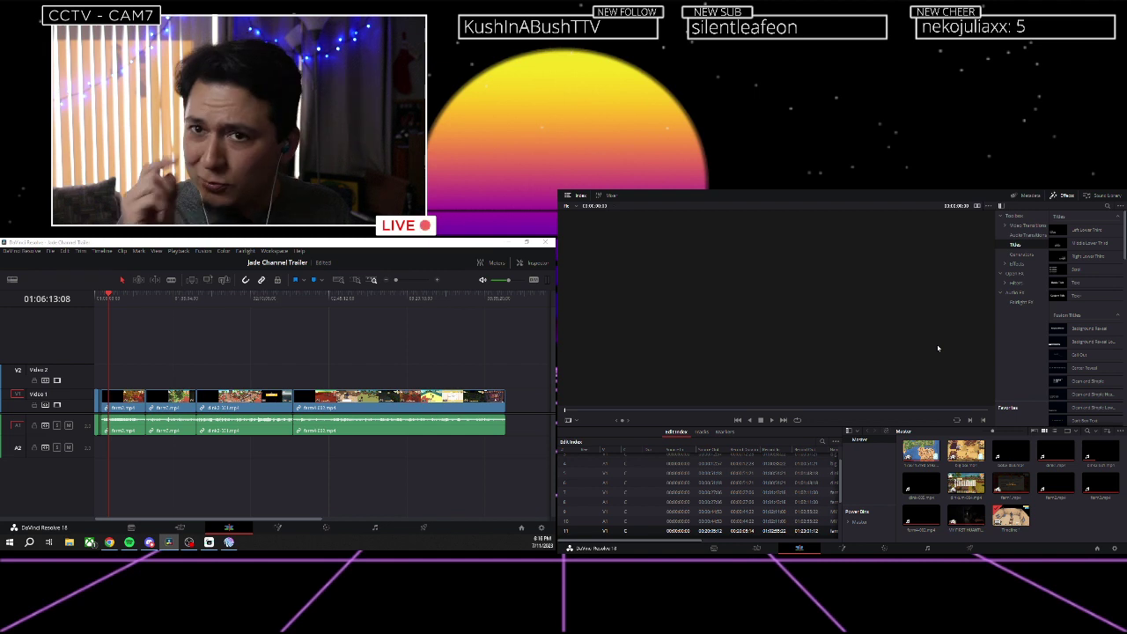
pyautogui.click(1017, 264)
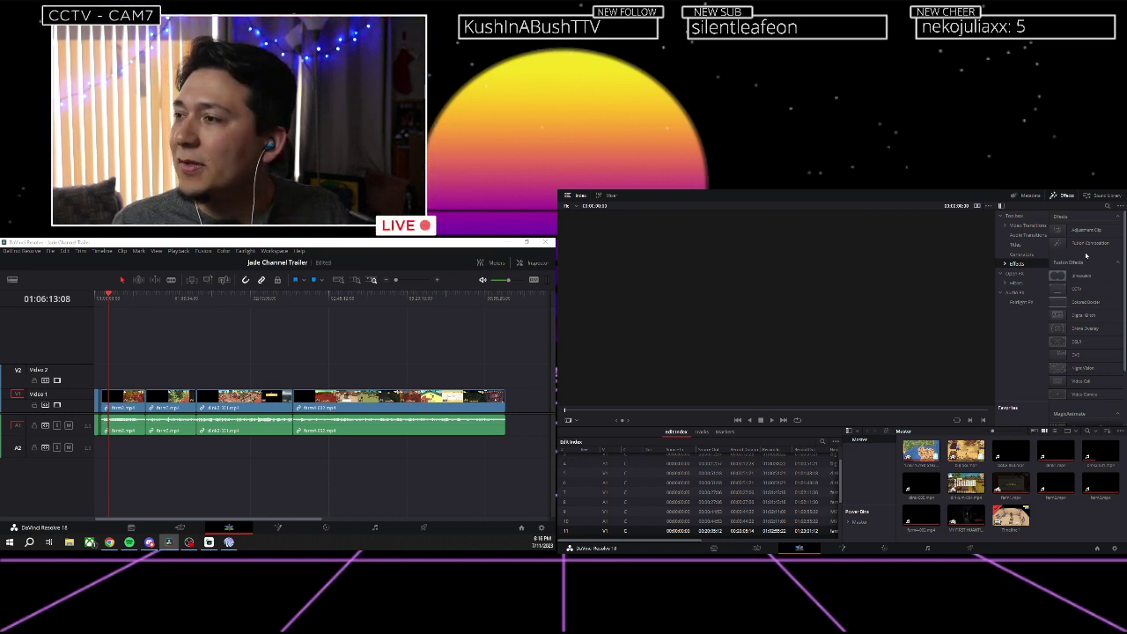
pyautogui.scroll(-1, 1086, 255)
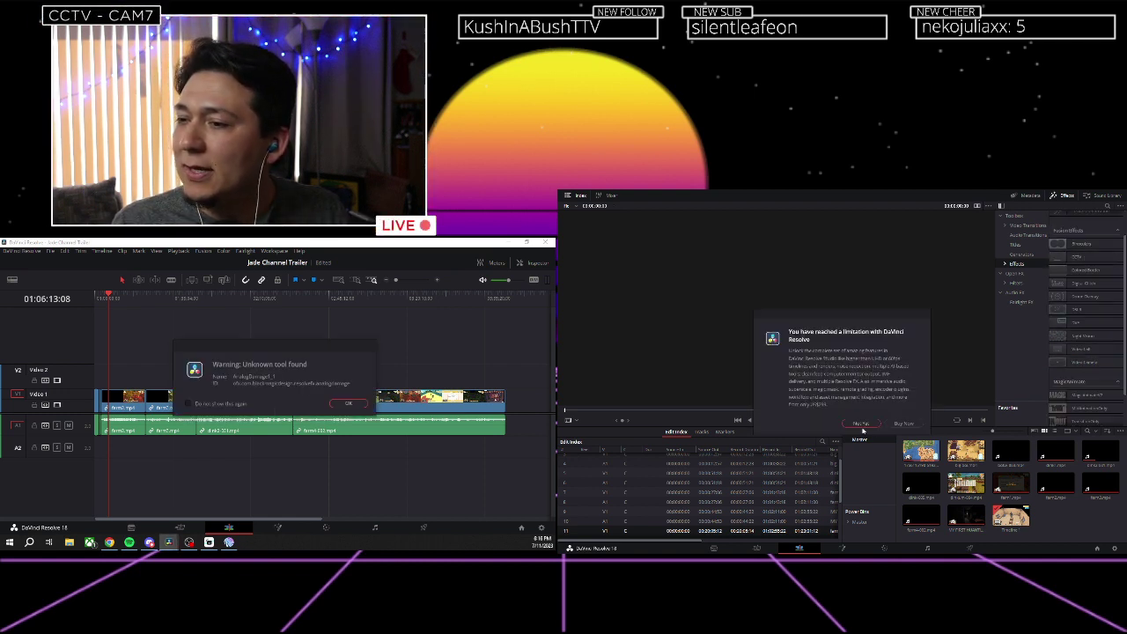
# Close the limitation and unknown-tool messages and try to preview the Drone Overlay effect.
pyautogui.click(860, 424)
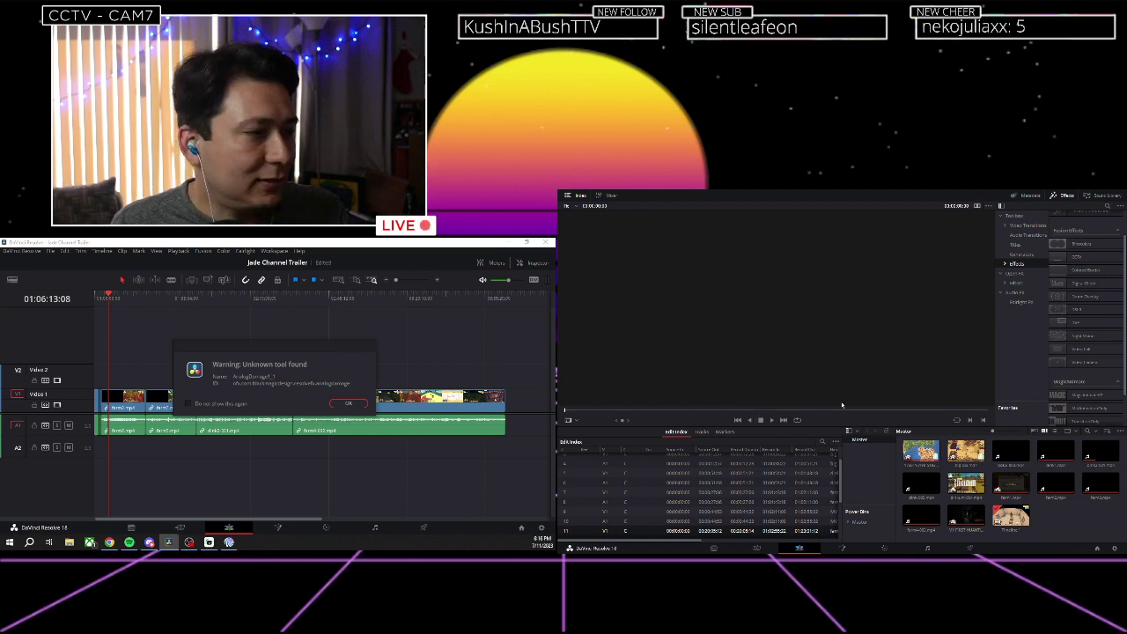
pyautogui.click(346, 404)
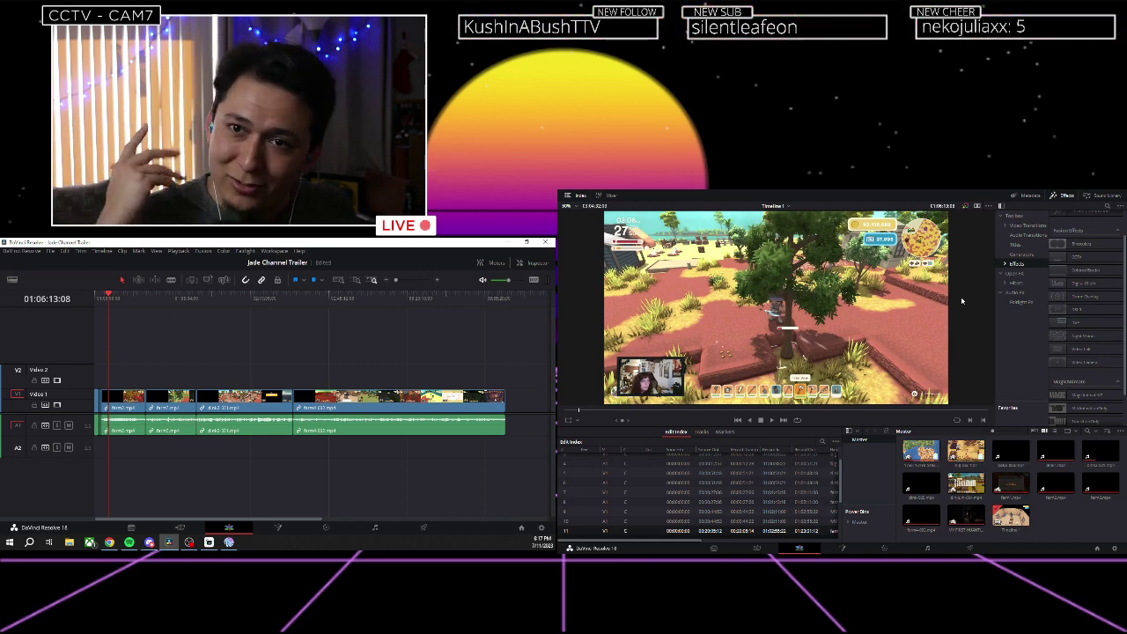
pyautogui.press('Delete')
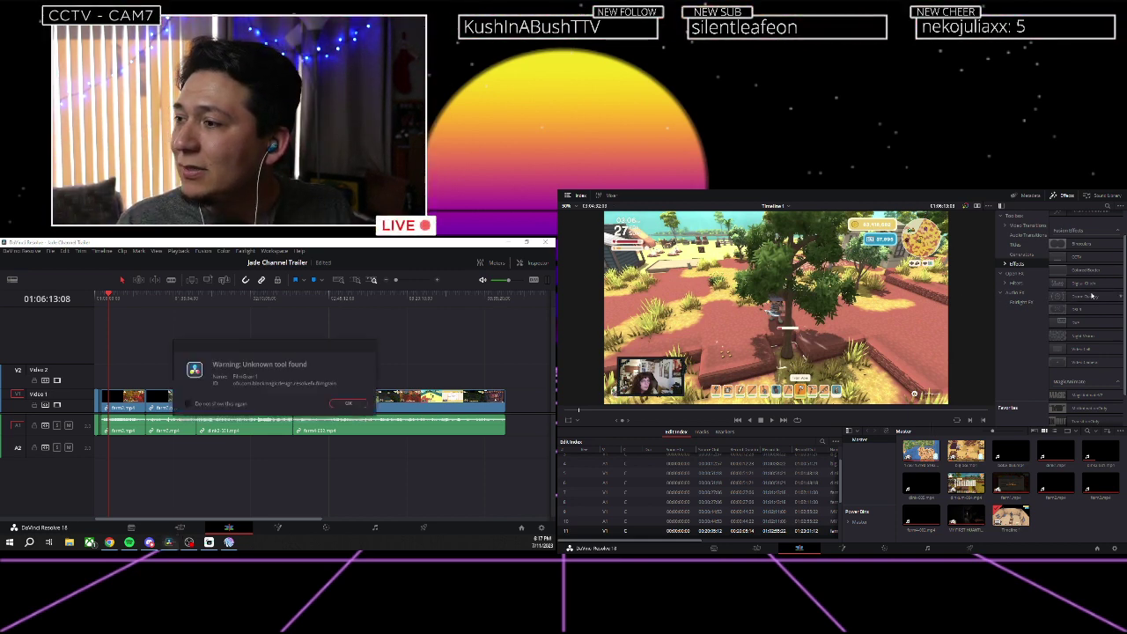
pyautogui.doubleClick(1092, 297)
pyautogui.click(861, 423)
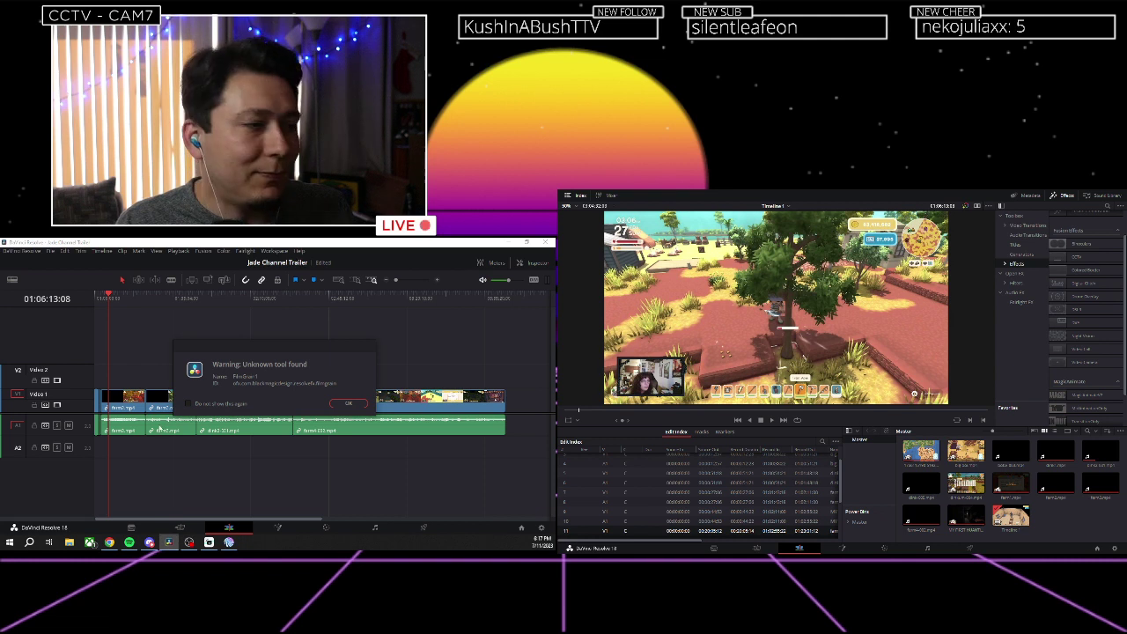
pyautogui.click(331, 405)
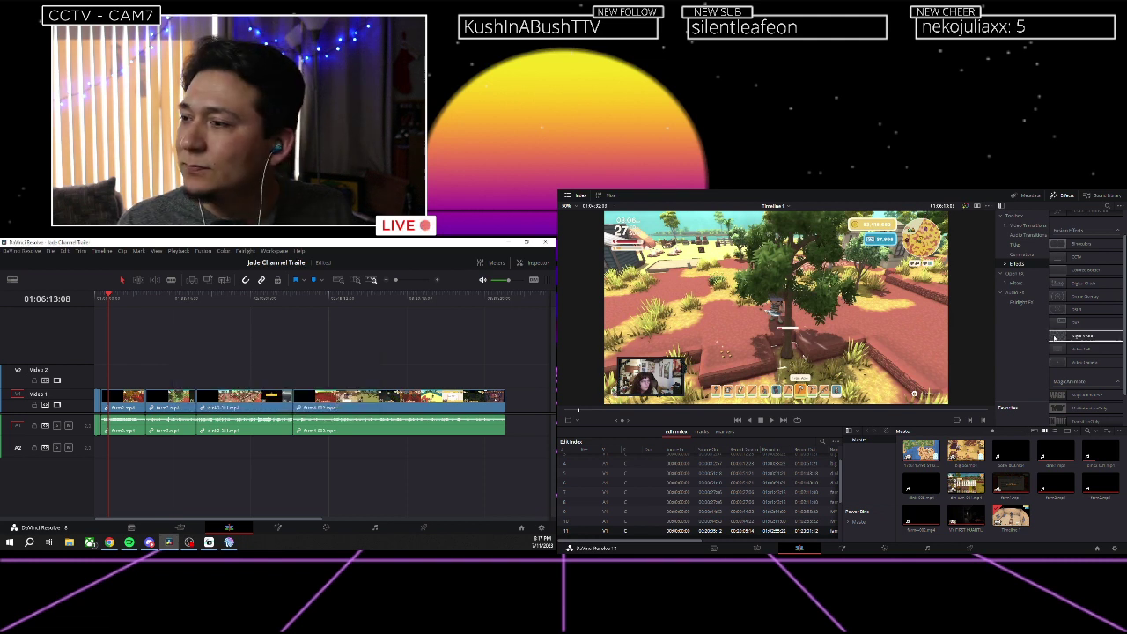
# Try the MagicZoom effect from the MrAlexTech category on the first farm2.mp4 clip and play it from 01:02:55:22.
pyautogui.scroll(-2, 1068, 374)
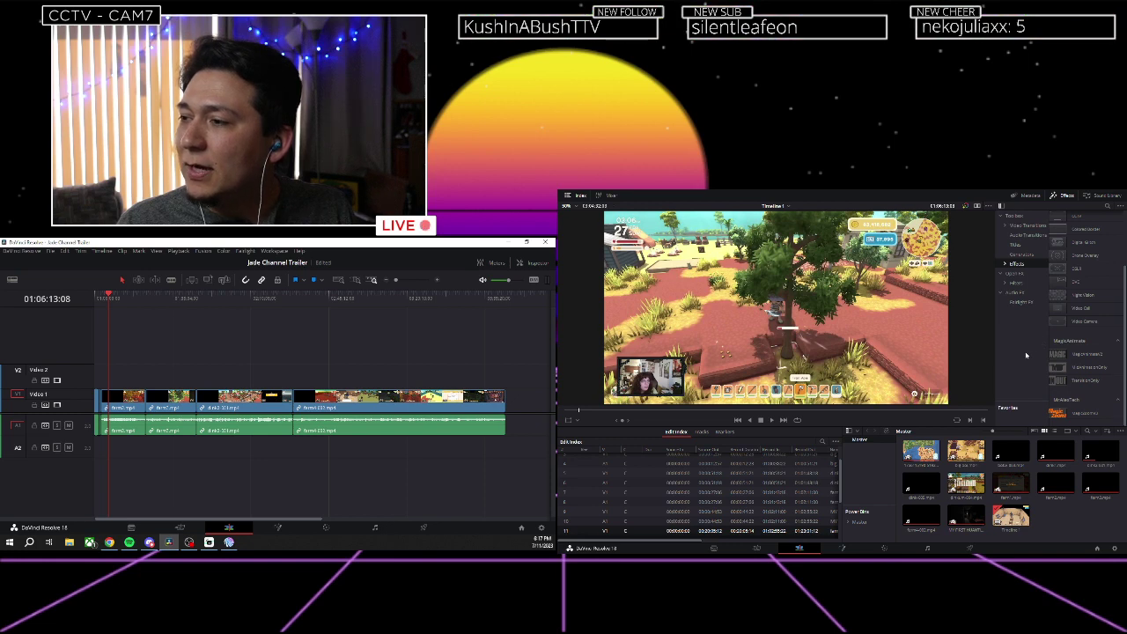
pyautogui.click(1005, 264)
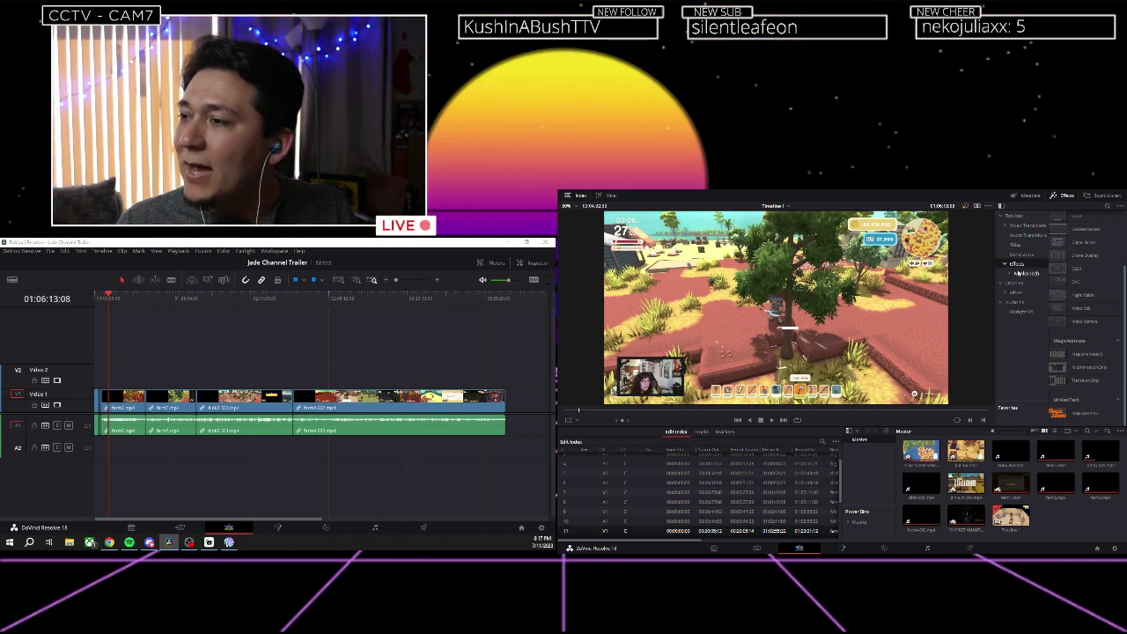
pyautogui.click(1026, 274)
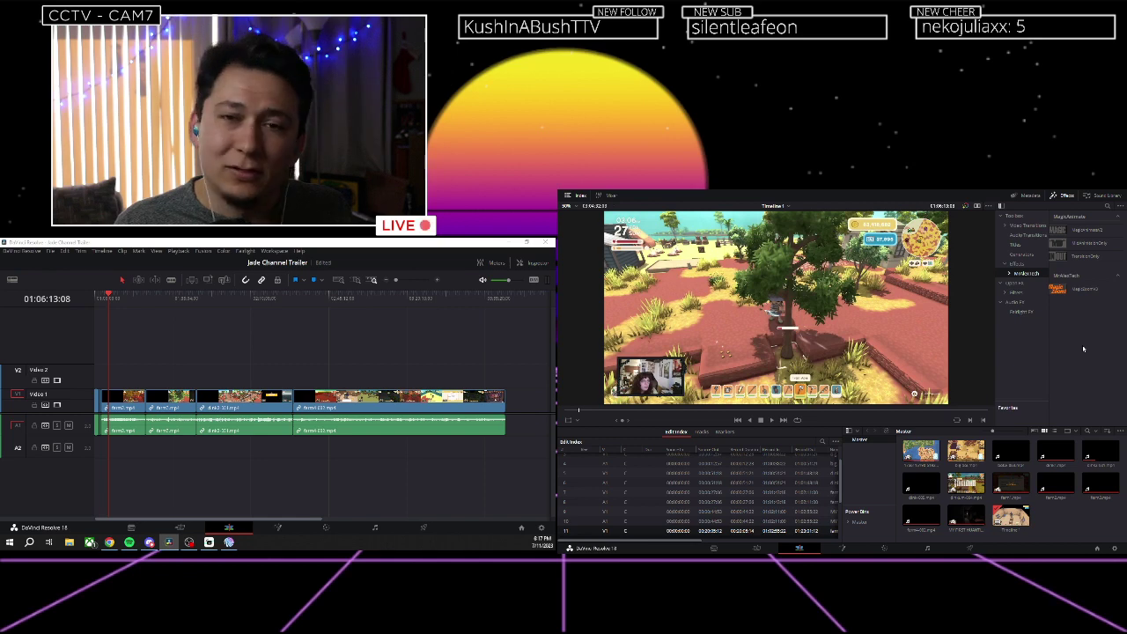
pyautogui.moveTo(1074, 299); pyautogui.dragTo(130, 401)
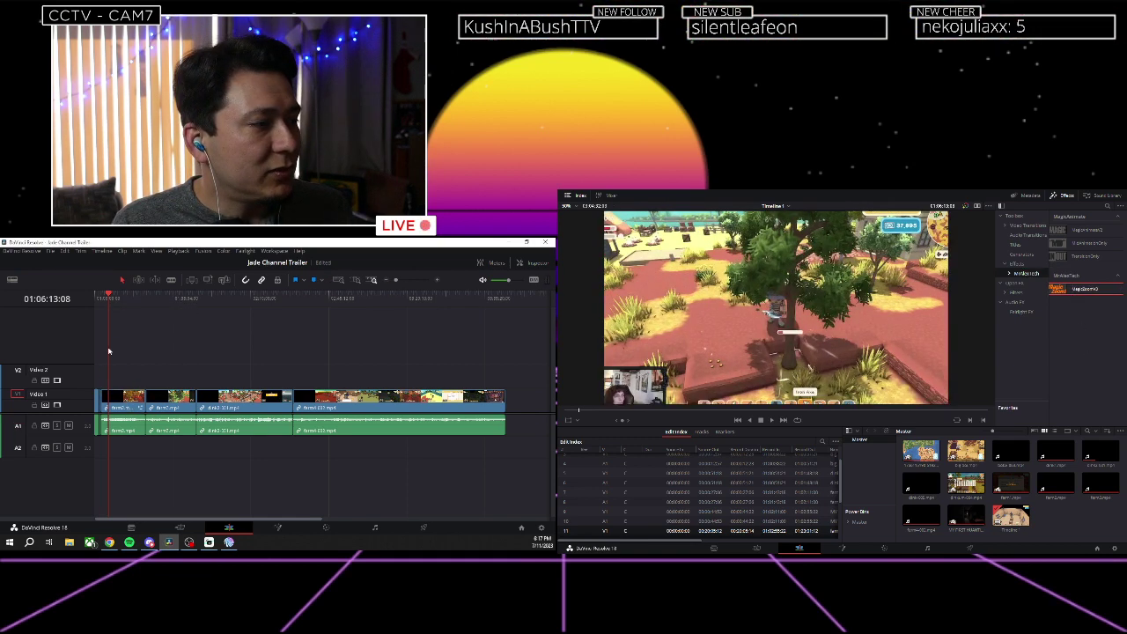
pyautogui.click(102, 298)
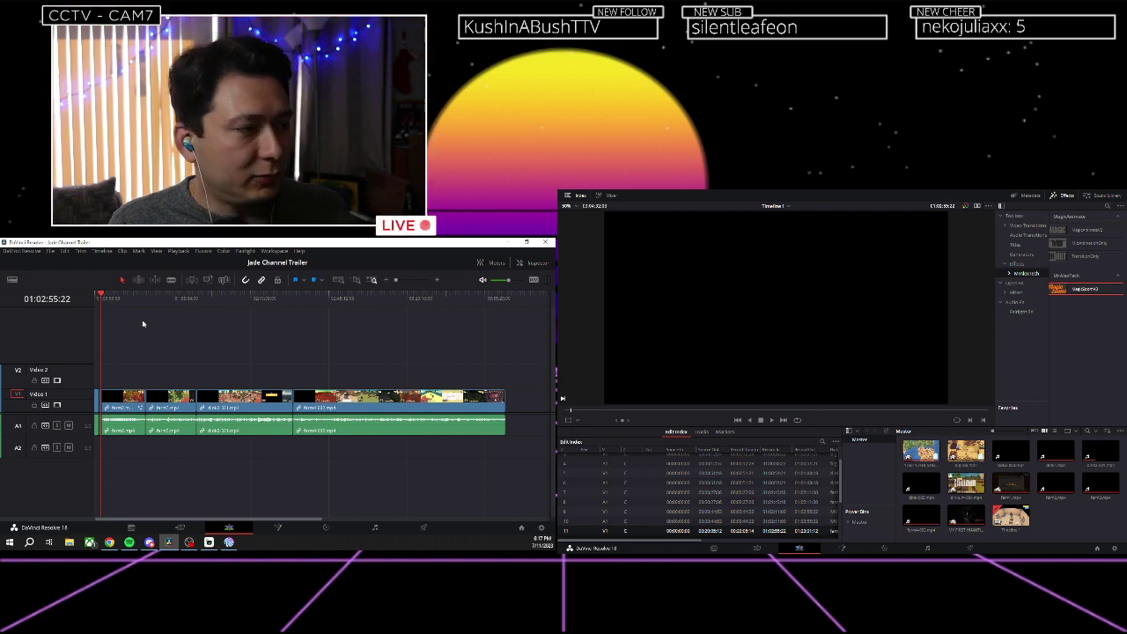
pyautogui.press('space')
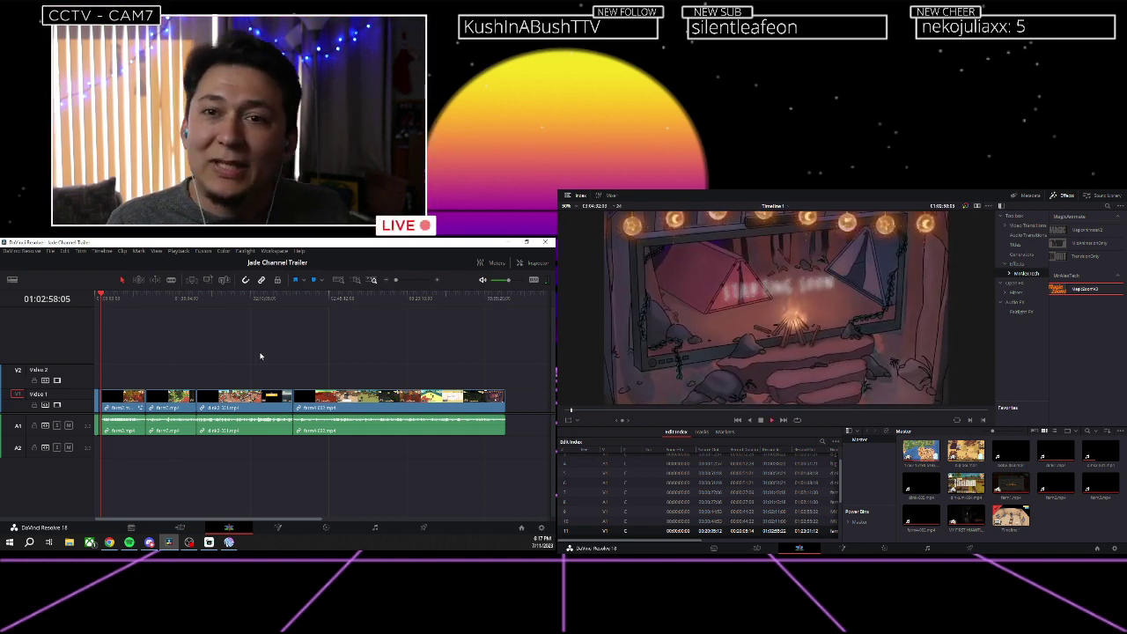
pyautogui.hotkey('ctrl', 'z')
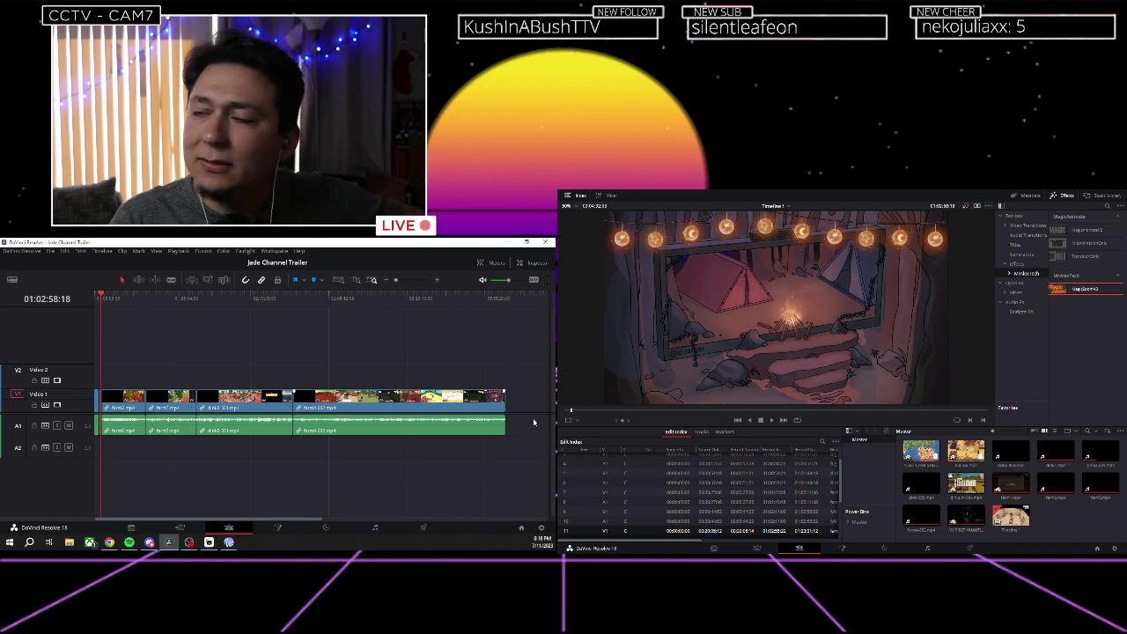
# Browse the Open FX filters from the blur group to the warp group and the Fairlight FX audio effects.
pyautogui.click(1017, 292)
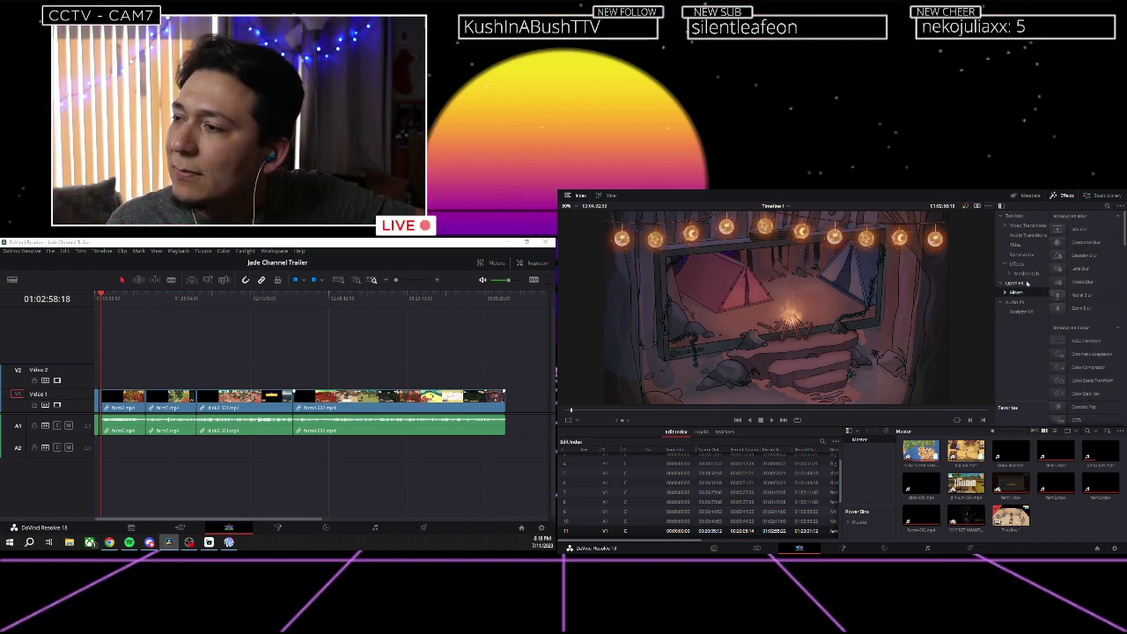
pyautogui.scroll(-5, 1058, 319)
pyautogui.scroll(-5, 1059, 320)
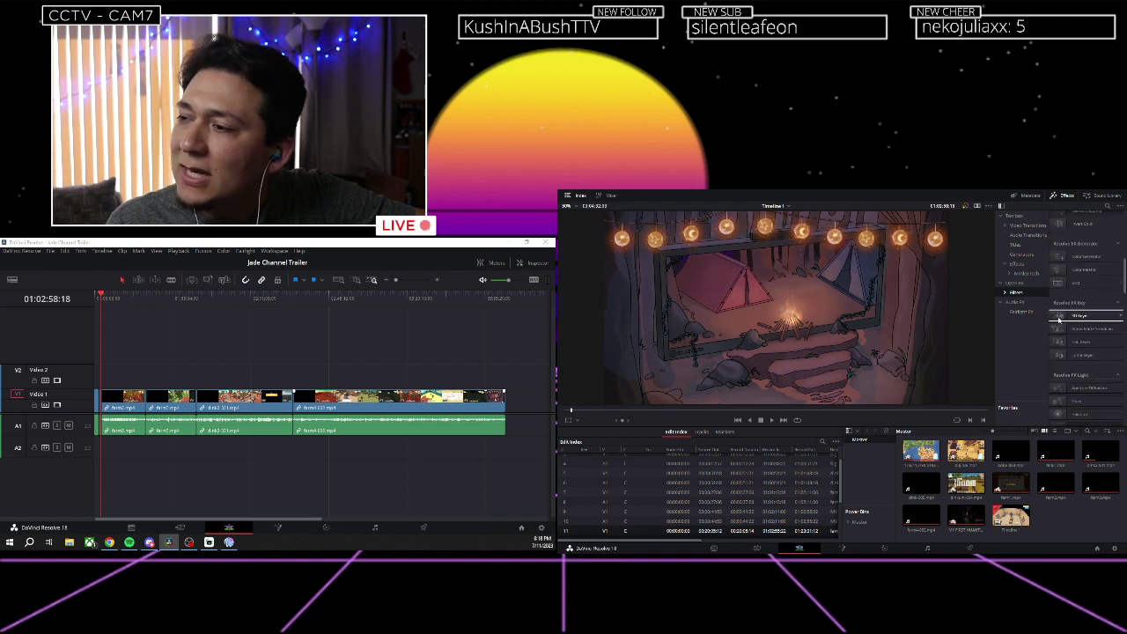
pyautogui.scroll(-4, 1059, 319)
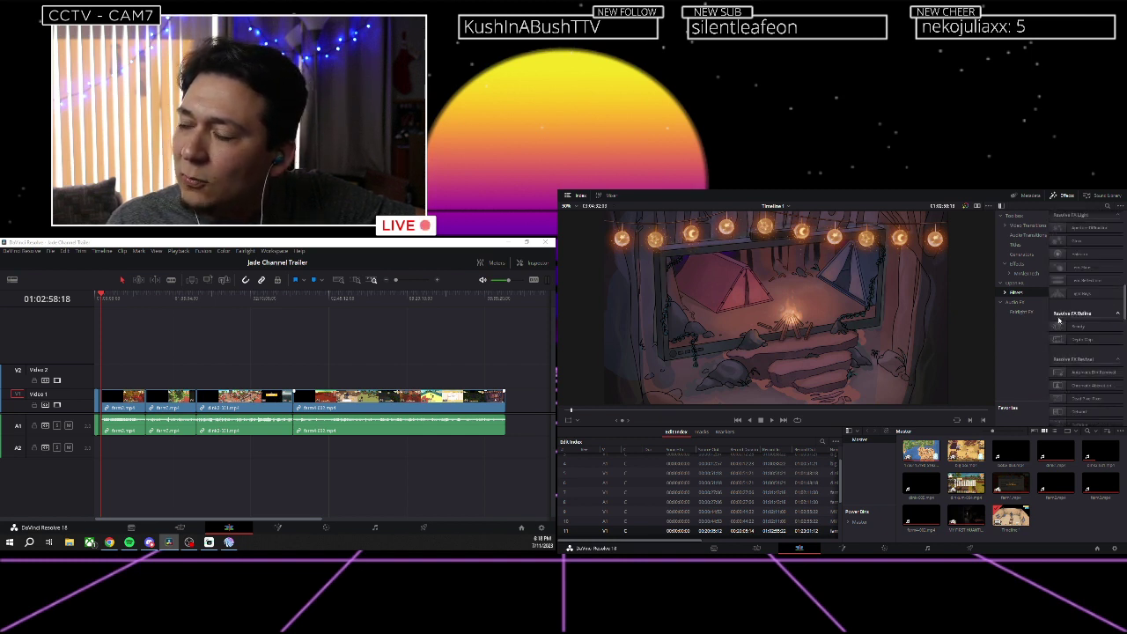
pyautogui.scroll(-8, 1059, 320)
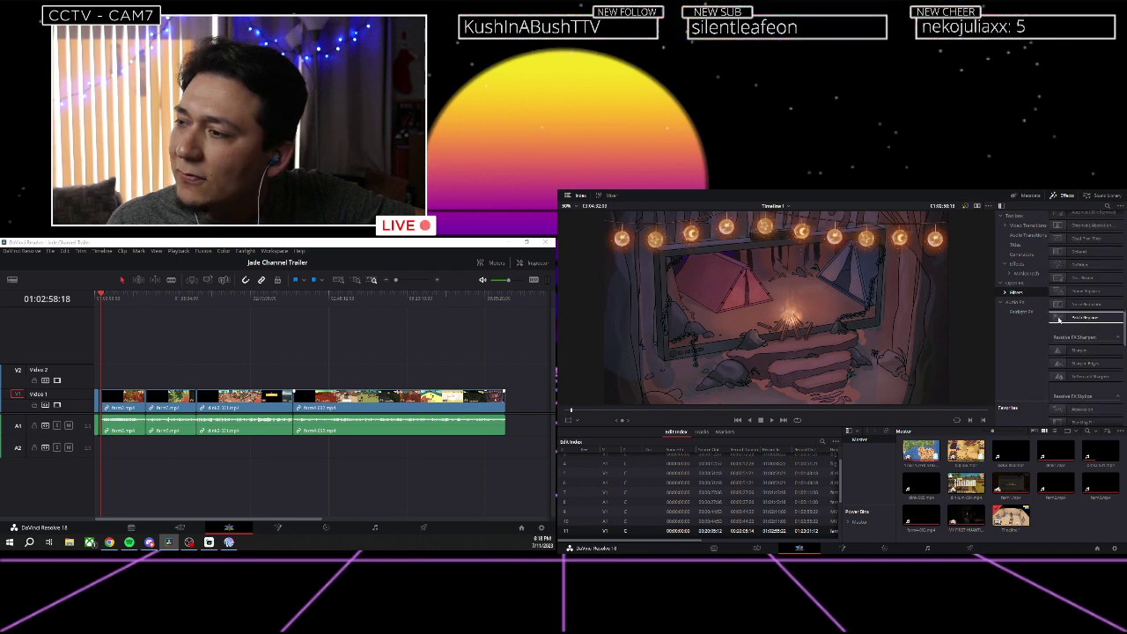
pyautogui.scroll(-8, 1058, 320)
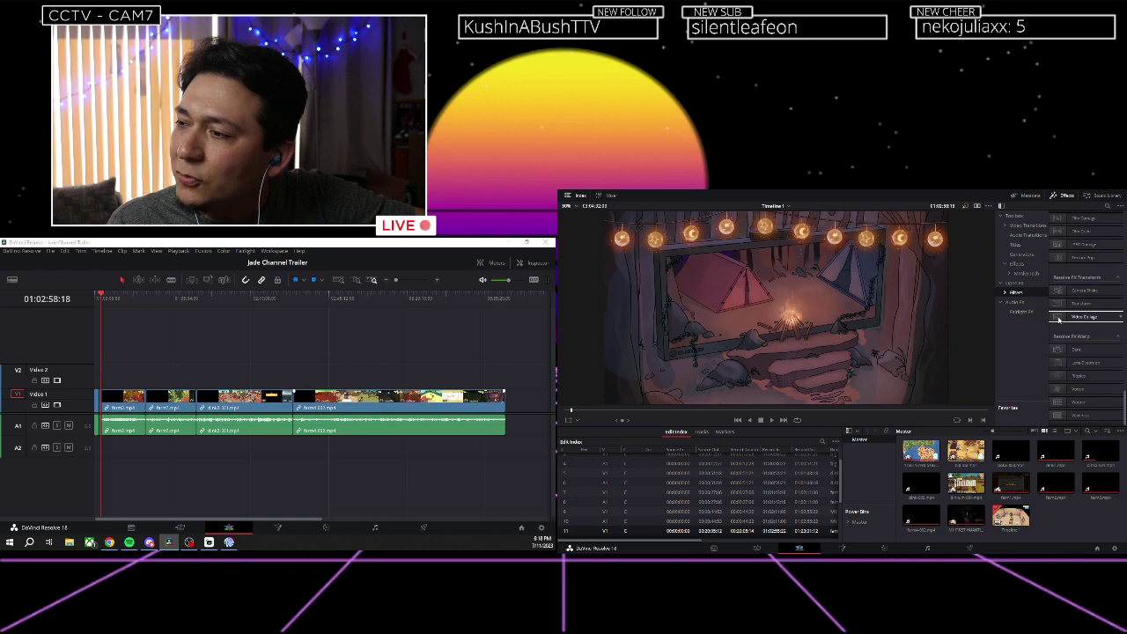
pyautogui.scroll(-1, 1059, 320)
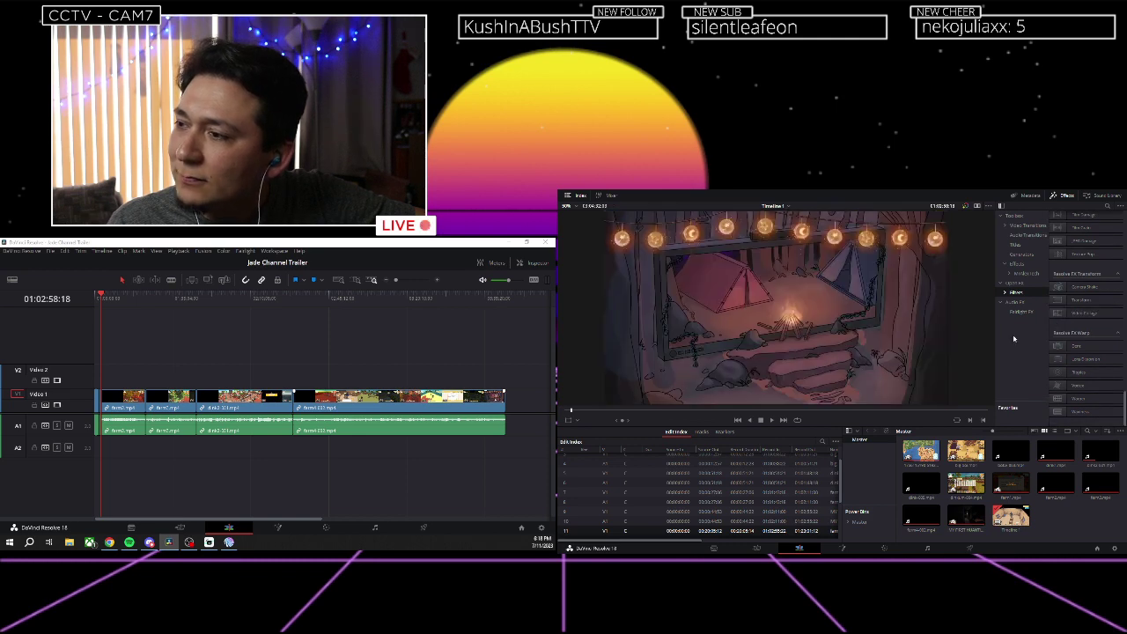
pyautogui.click(1021, 312)
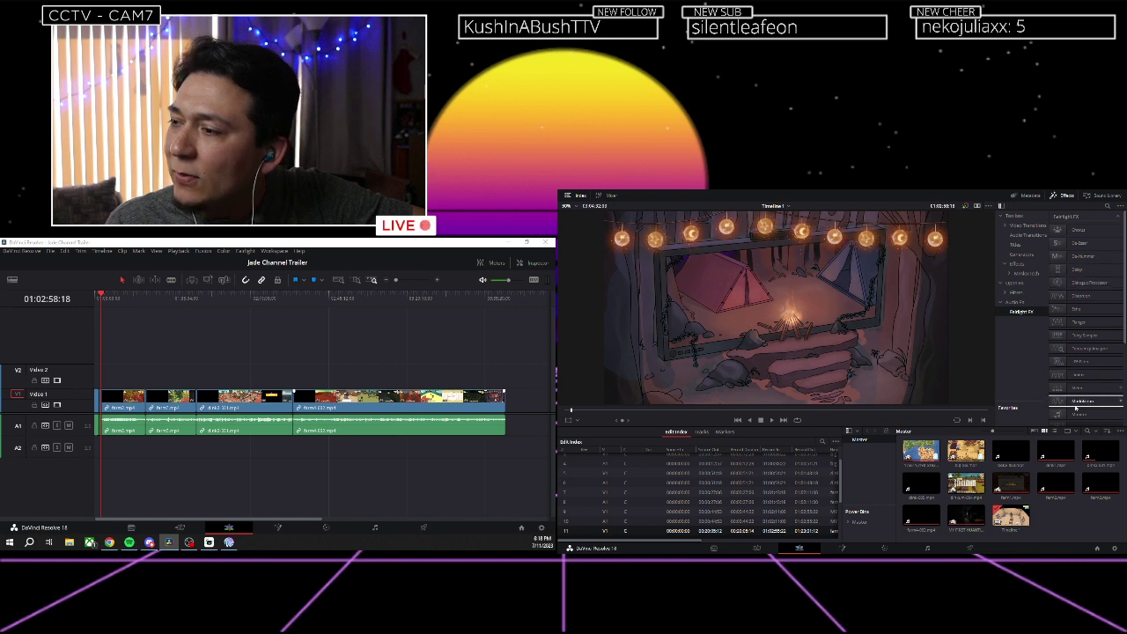
pyautogui.scroll(-5, 1074, 405)
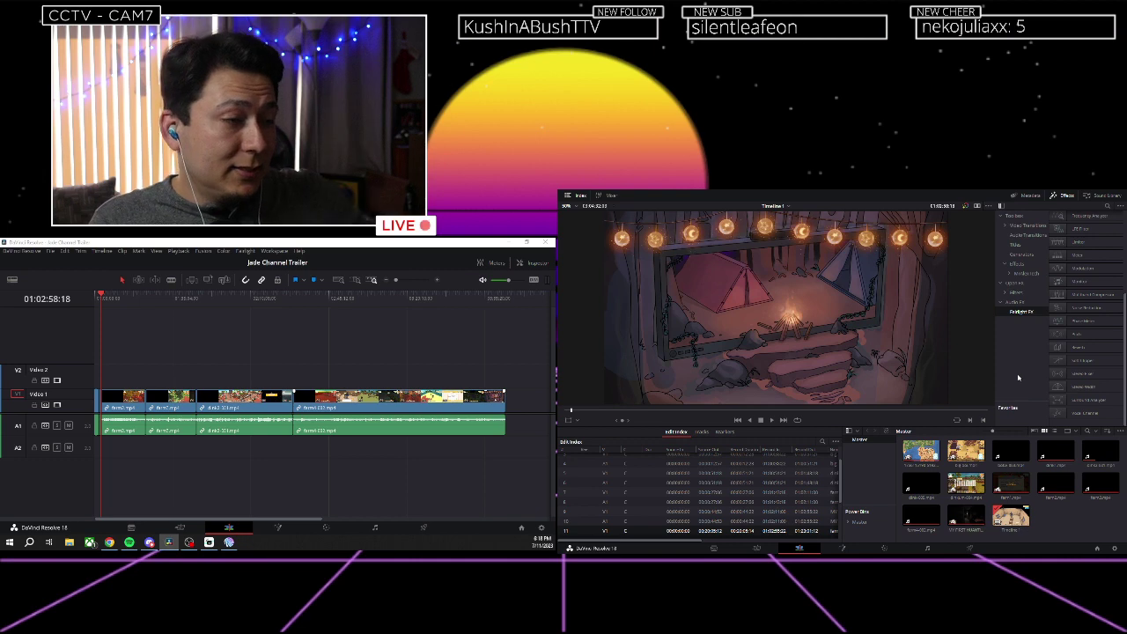
pyautogui.scroll(5, 1070, 352)
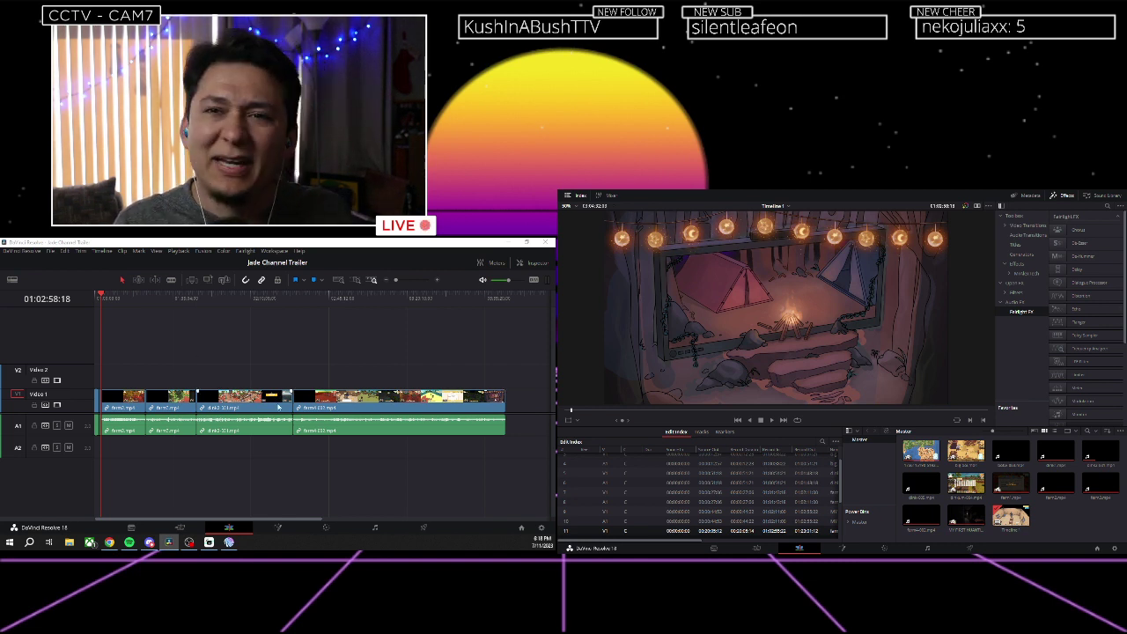
# View the timeline frames at 01:07:18:04, 01:23:01:12 and 01:14:58:07, and show the markers list.
pyautogui.click(111, 304)
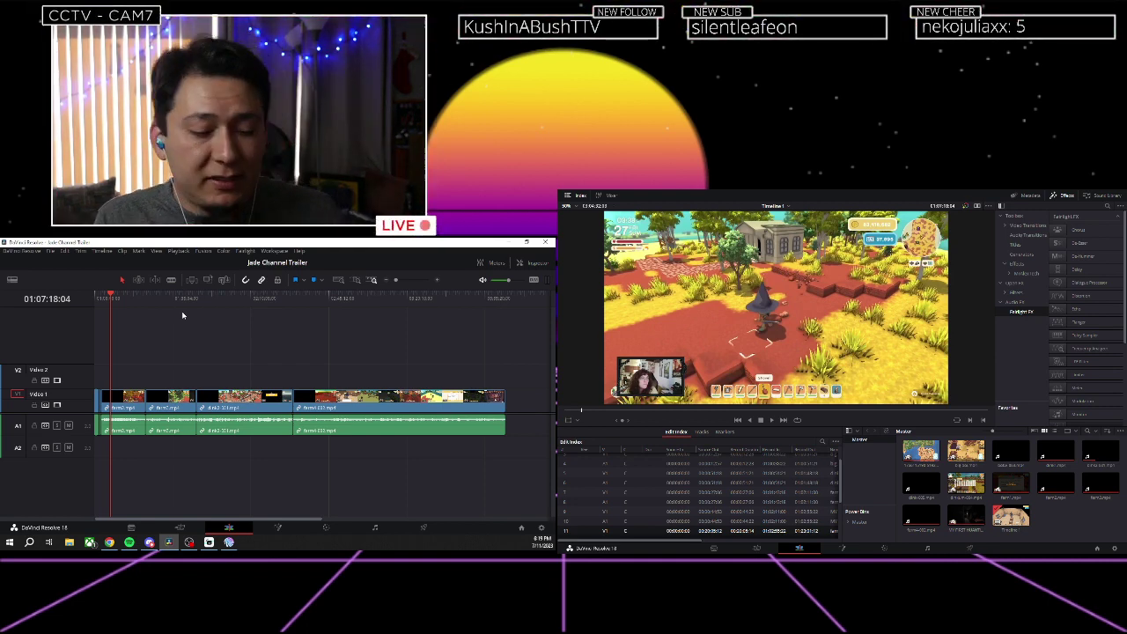
pyautogui.click(146, 303)
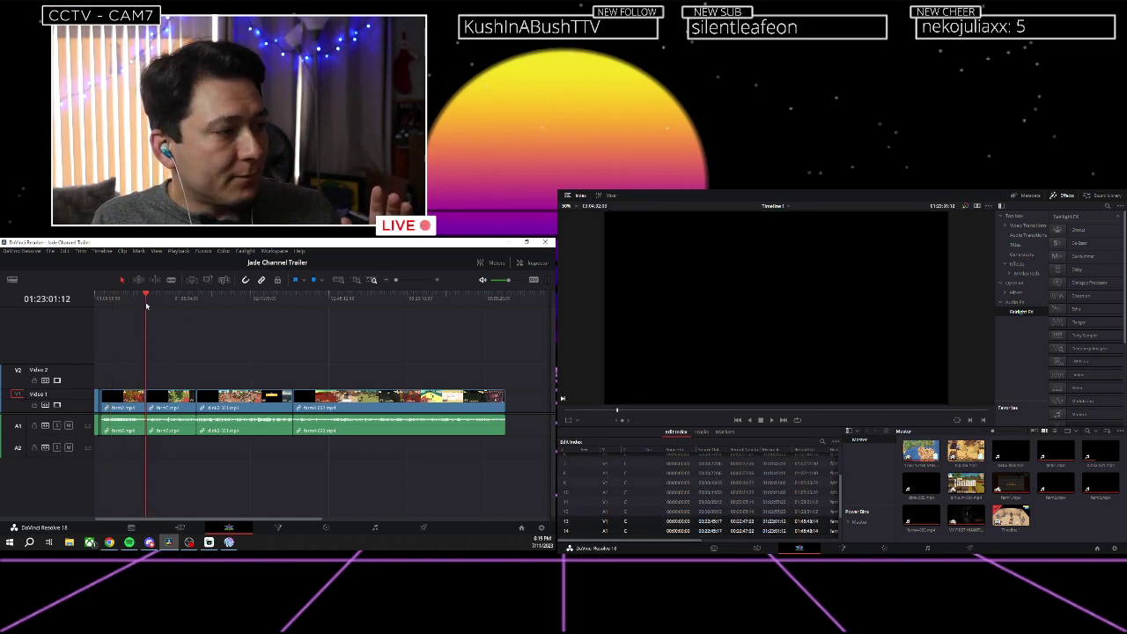
pyautogui.click(127, 305)
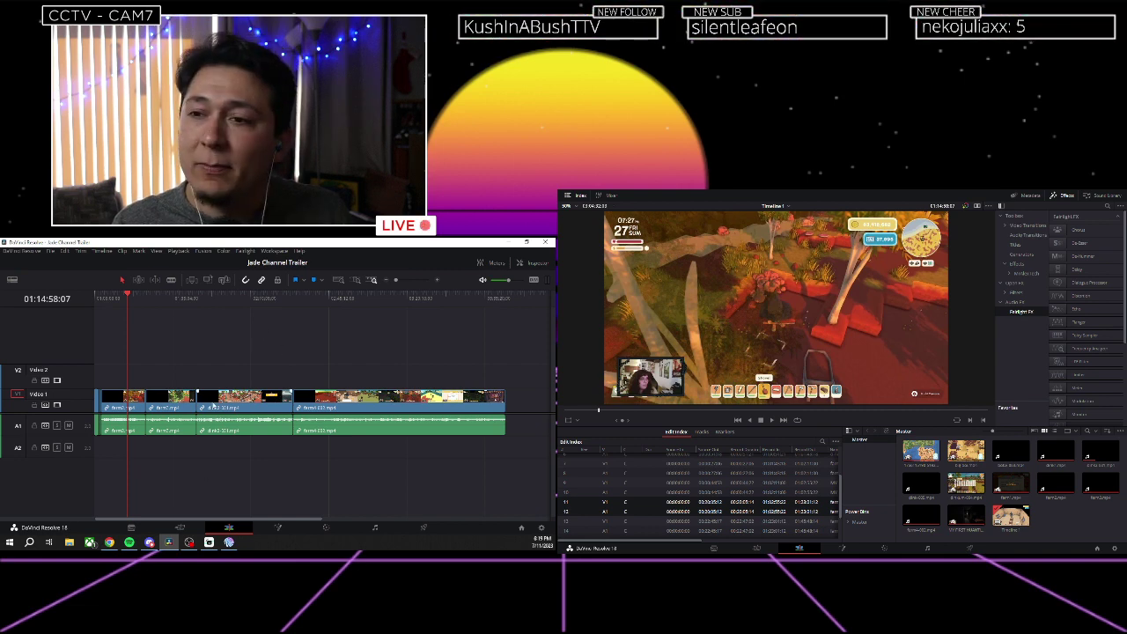
pyautogui.click(956, 336)
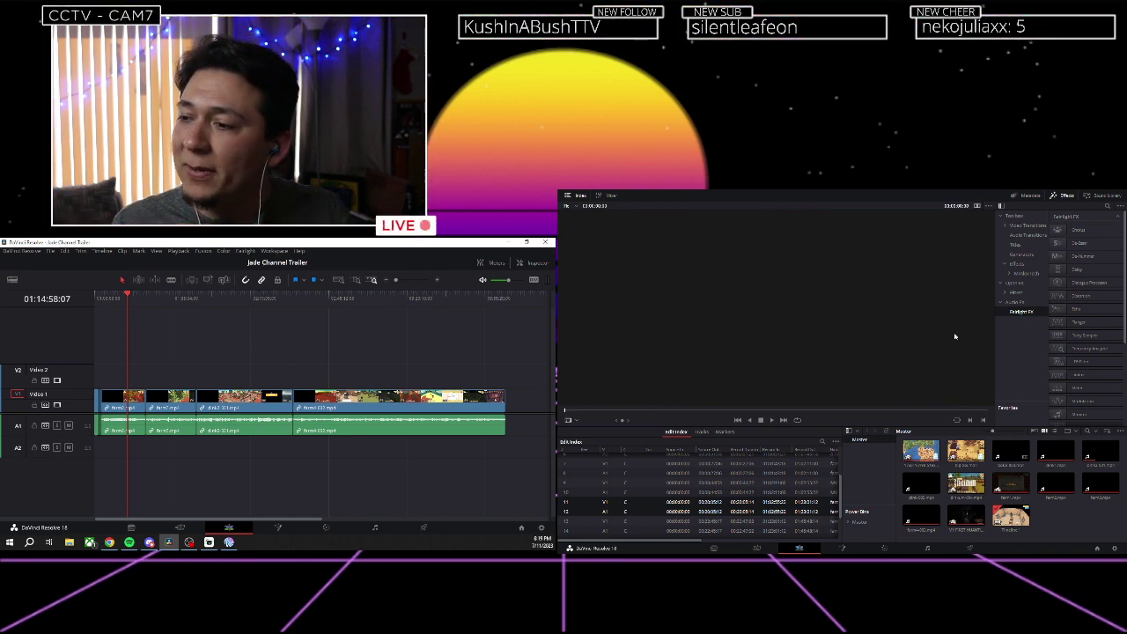
pyautogui.click(724, 432)
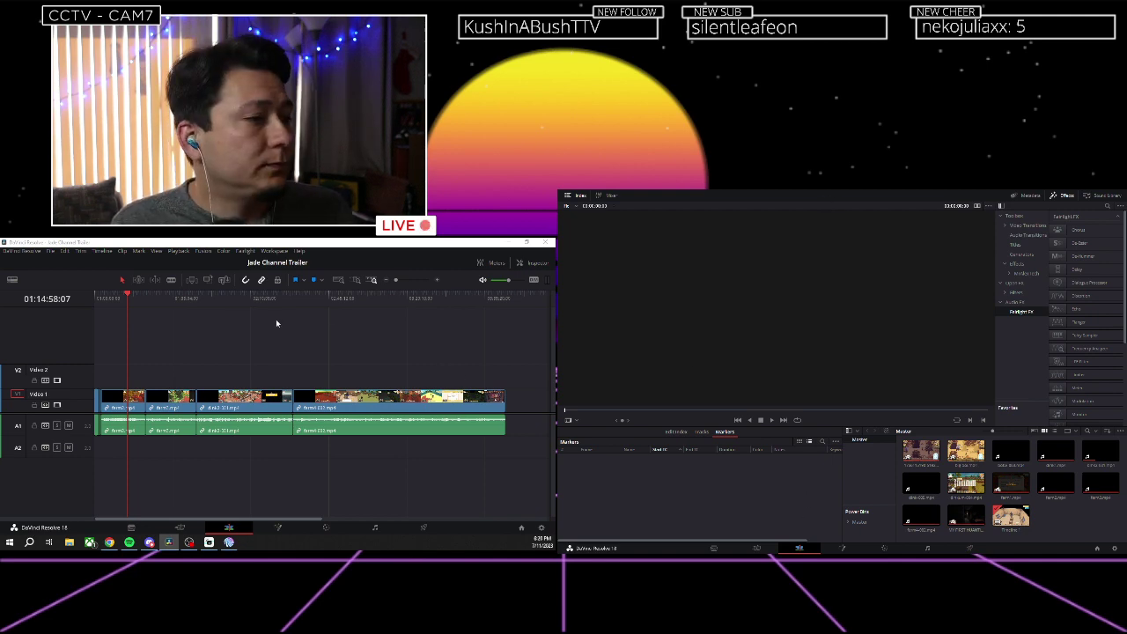
# Enlarge the opening clips in the timeline, play from 01:00:00:00, and skip ahead within the first clip.
pyautogui.moveTo(132, 299); pyautogui.dragTo(95, 304)
pyautogui.scroll(2, 117, 303)
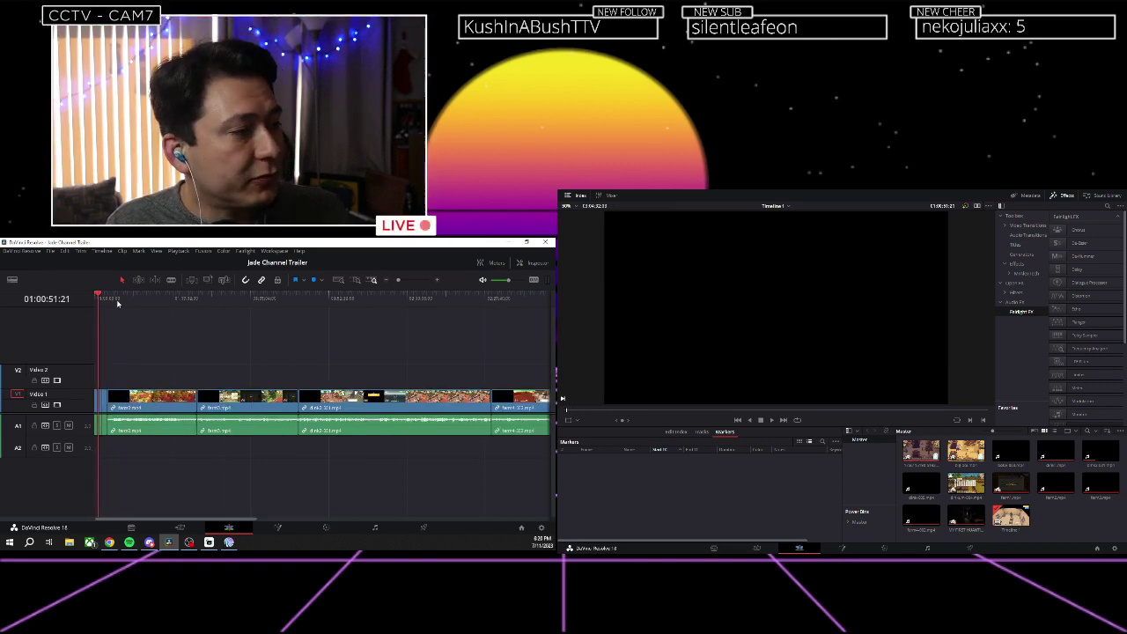
pyautogui.scroll(-3, 117, 303)
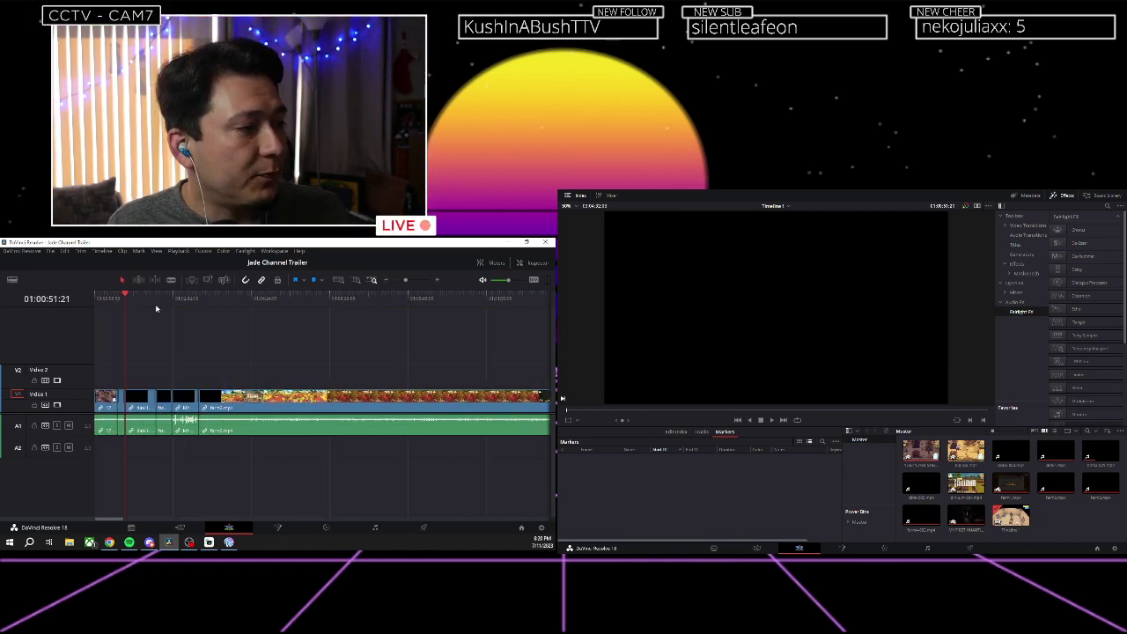
pyautogui.click(98, 304)
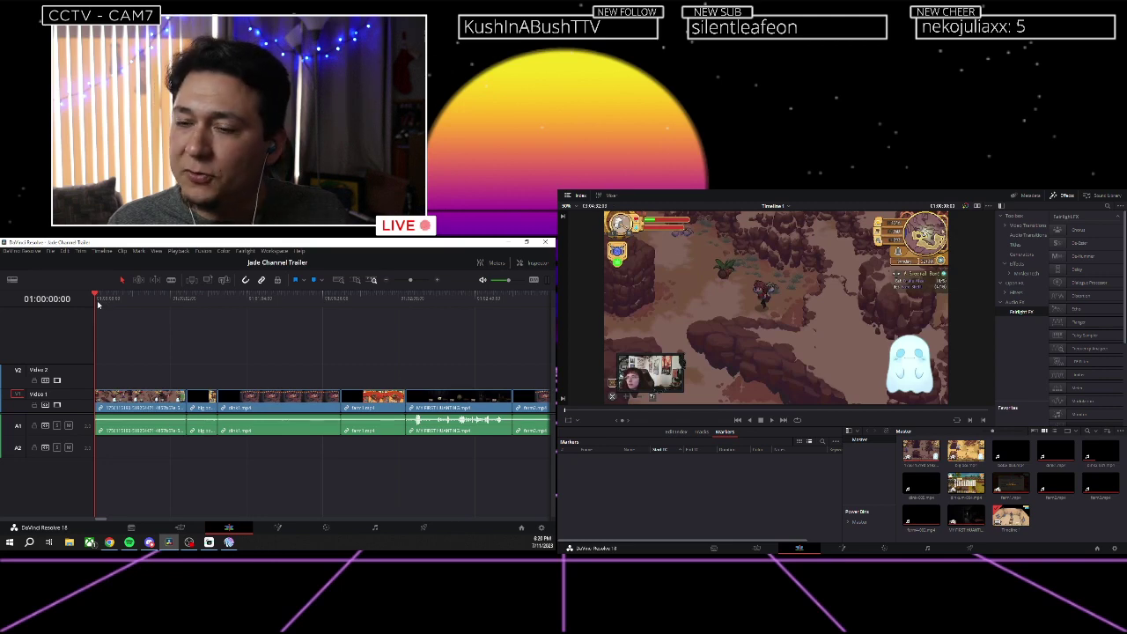
pyautogui.press('space')
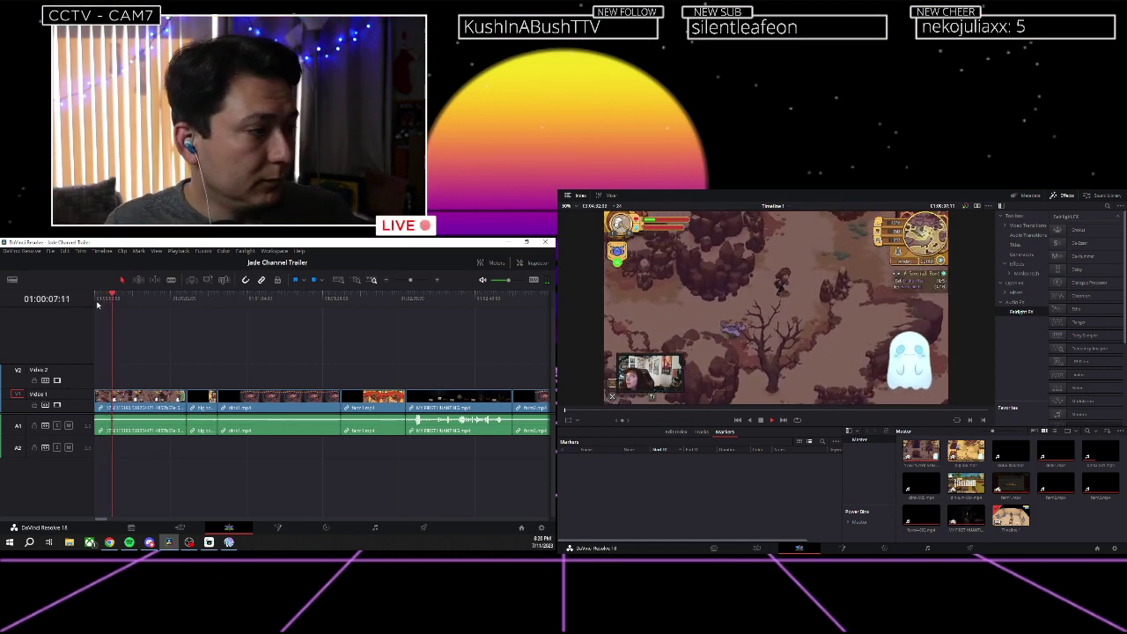
pyautogui.click(128, 306)
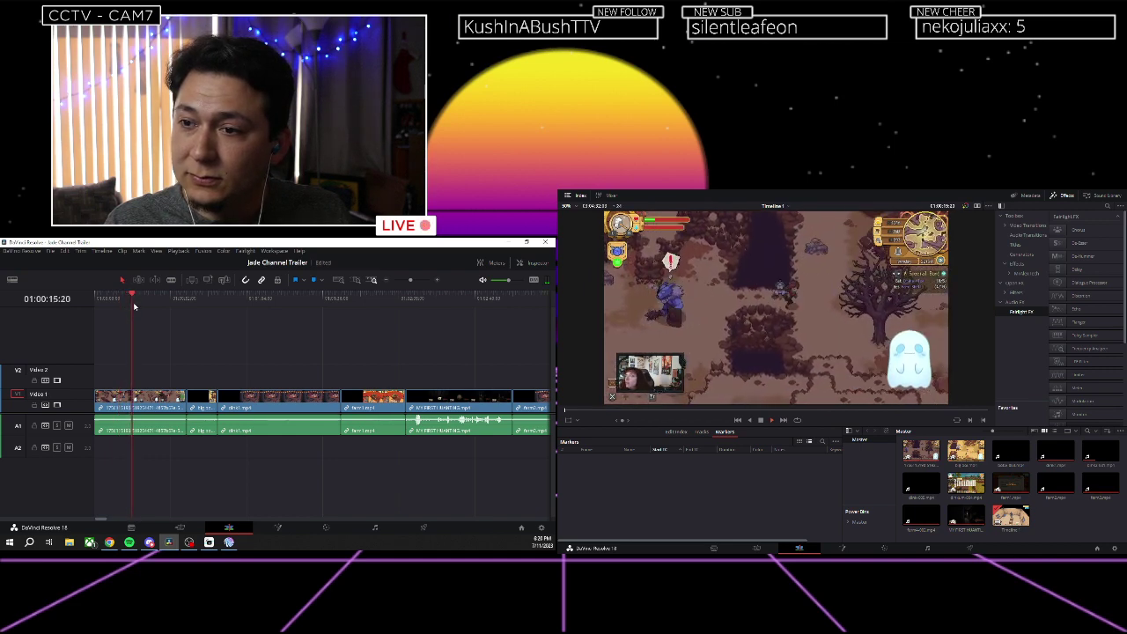
# Widen the opening clips further and check the first clip's start at 01:00:00:00 and its end near 01:00:39:02.
pyautogui.hotkey('ctrl', '=')
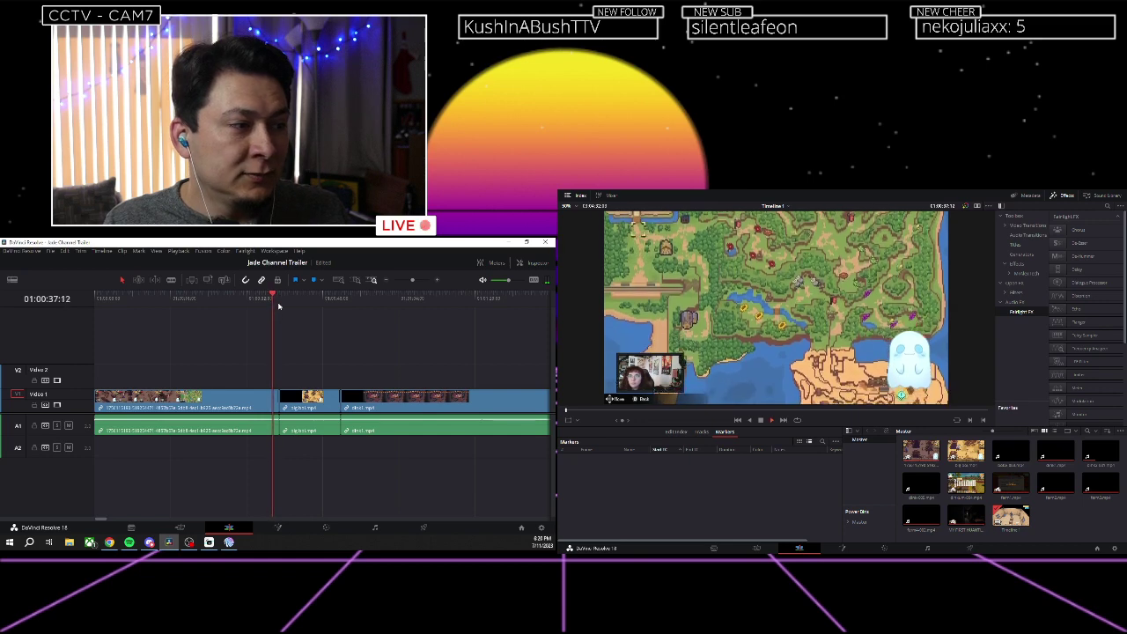
pyautogui.press('space')
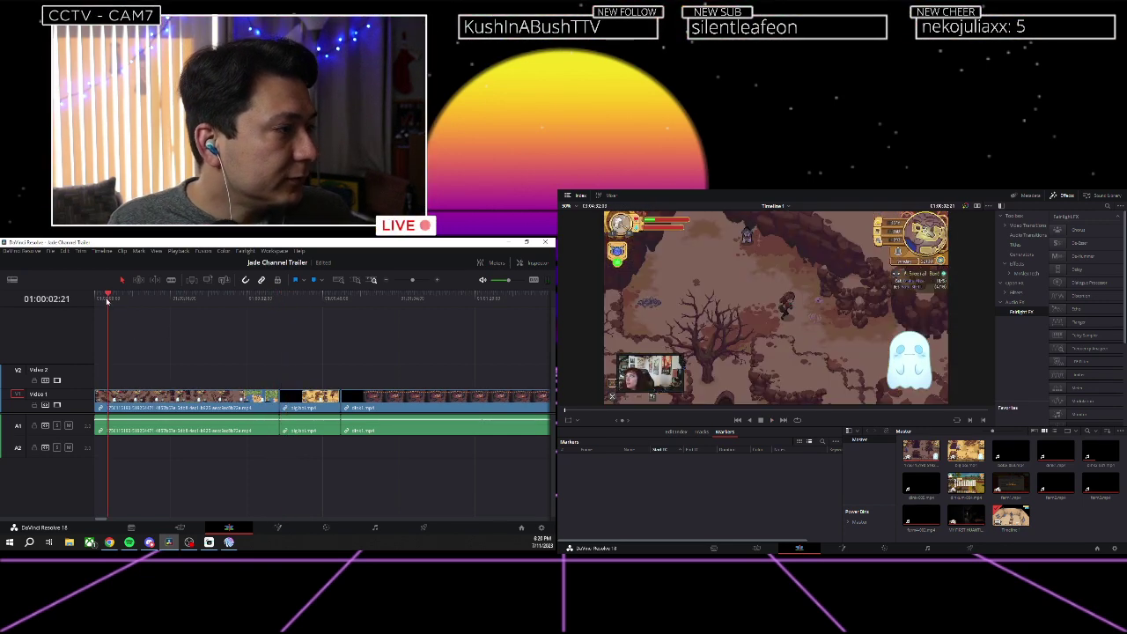
pyautogui.click(98, 300)
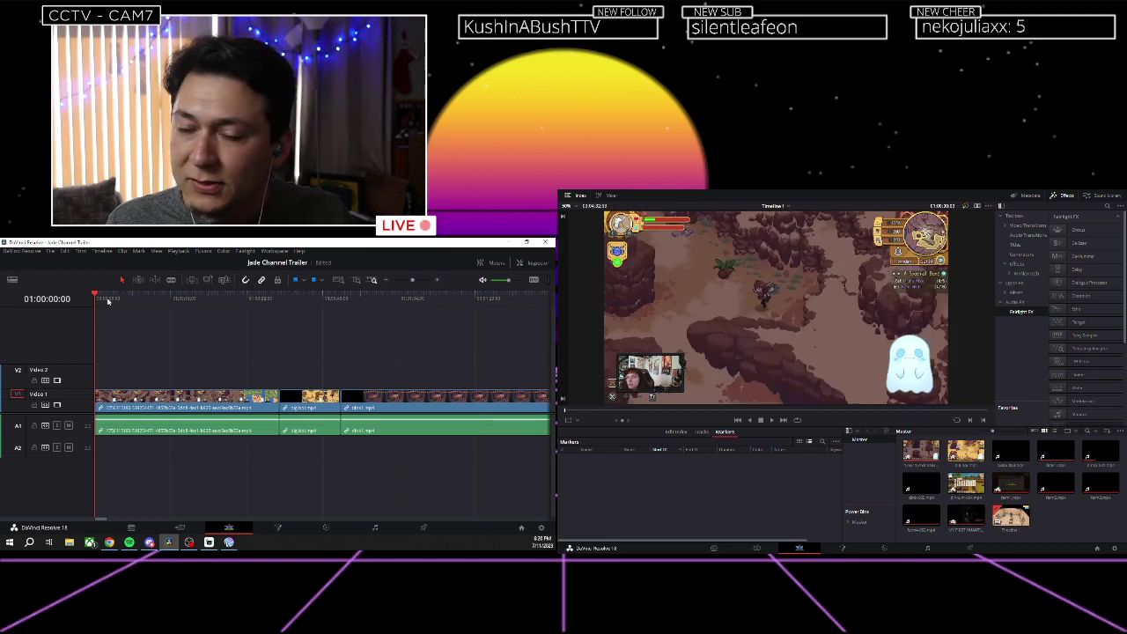
pyautogui.click(279, 299)
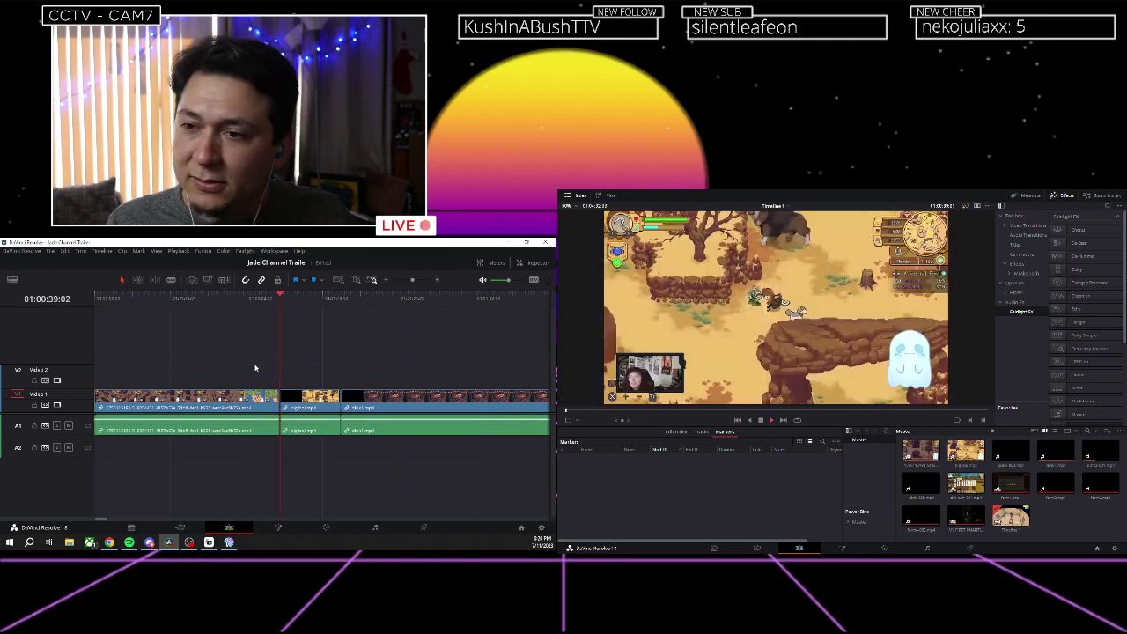
# Check the Spotify and OBS windows, and play the DaVinci Resolve timeline from 01:00:38:22 through the second clip.
pyautogui.hscroll(4, 258, 368)
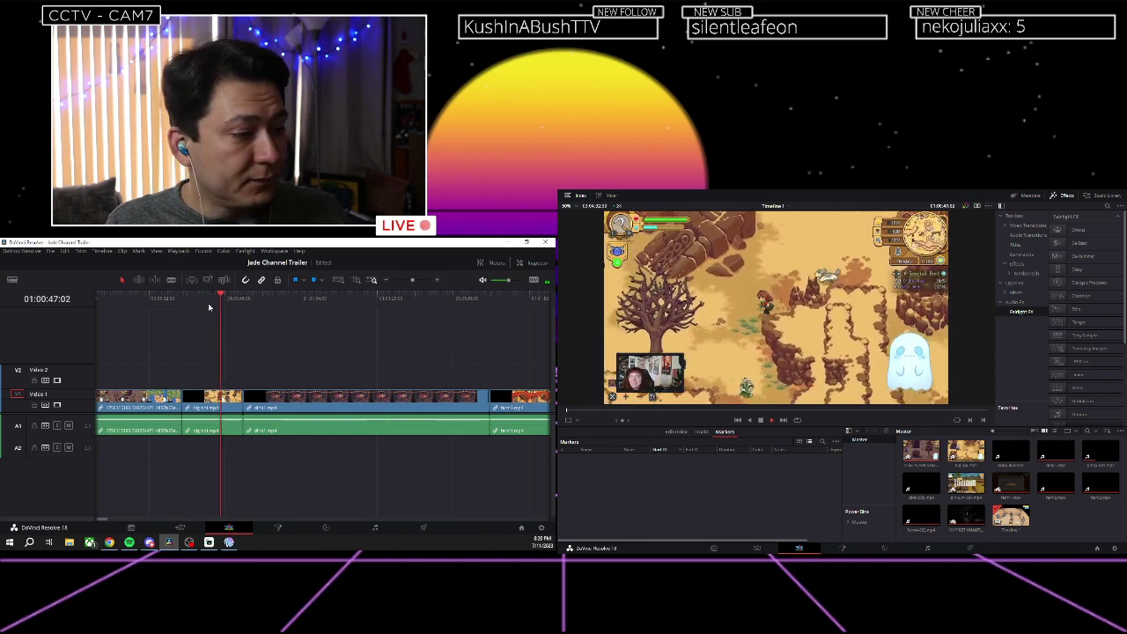
pyautogui.click(129, 542)
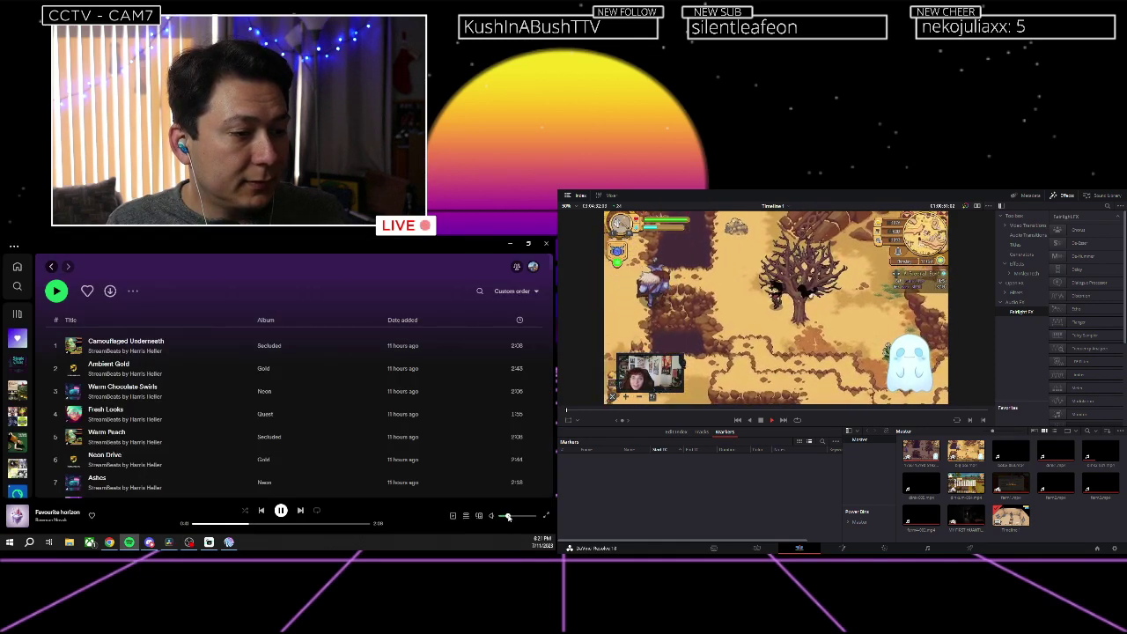
pyautogui.click(189, 543)
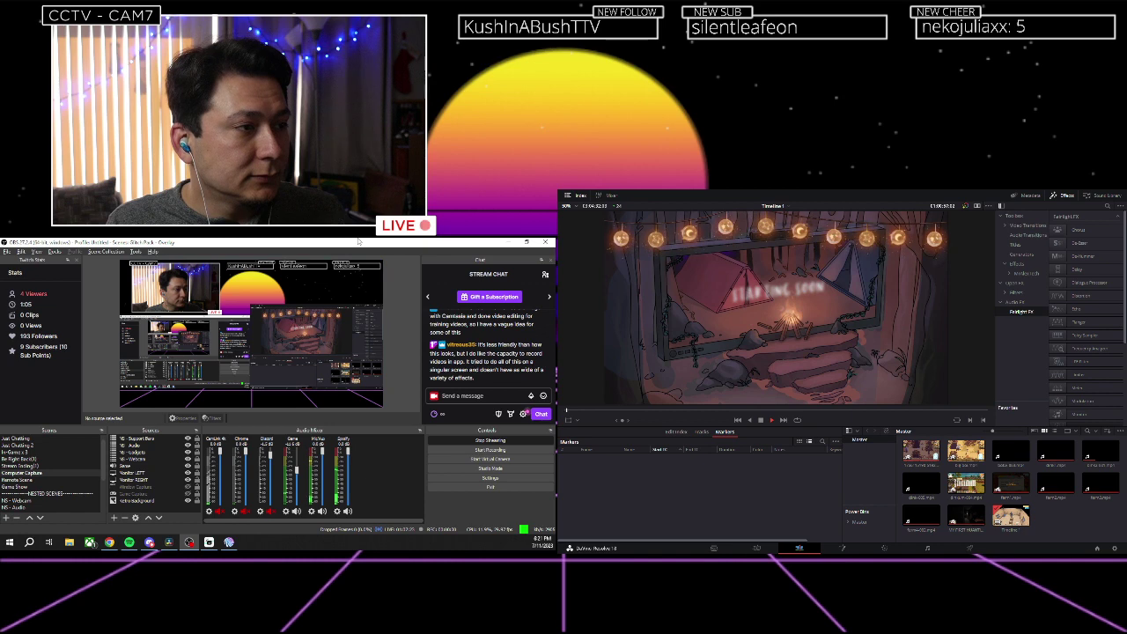
pyautogui.click(742, 193)
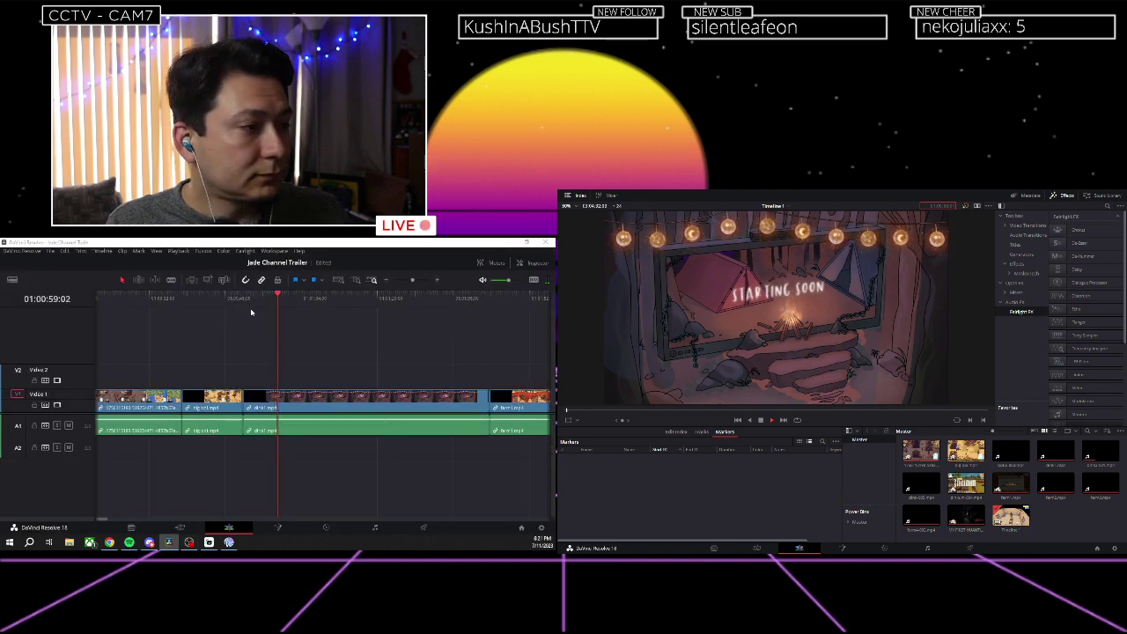
pyautogui.moveTo(192, 300); pyautogui.dragTo(180, 300)
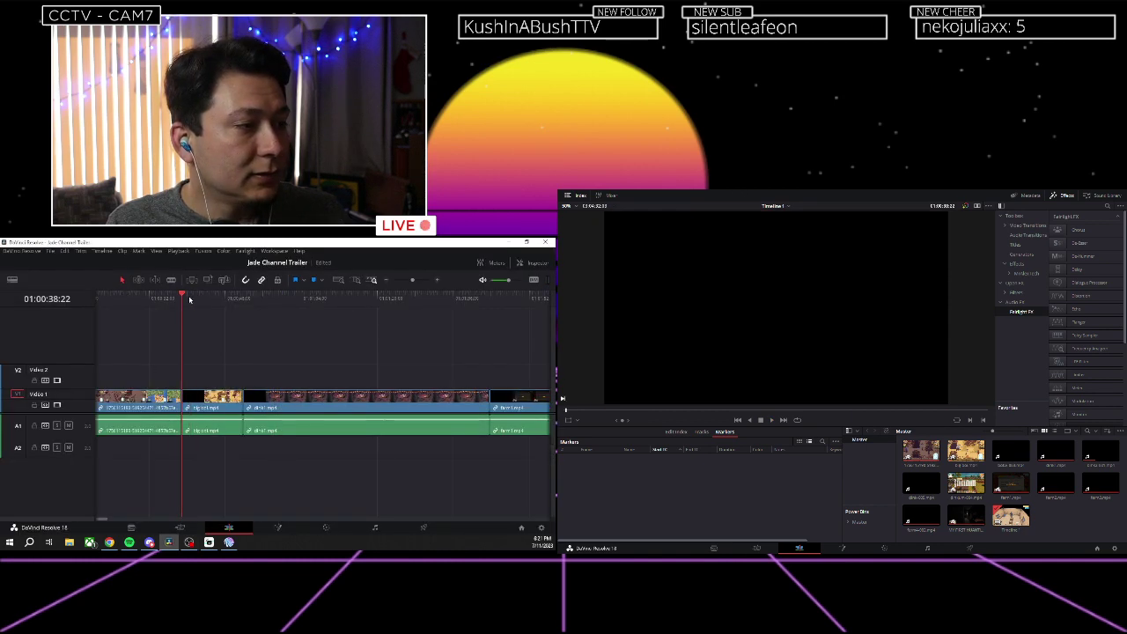
pyautogui.press('space')
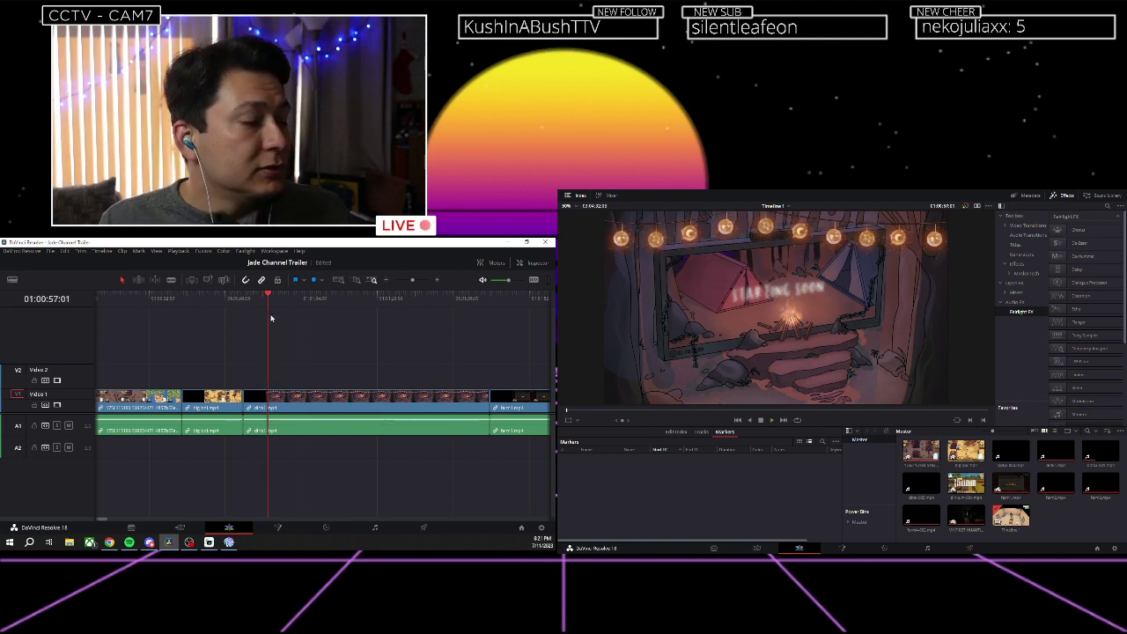
# Move the MY FIRST HAUNTING clip directly after the third clip, put the displaced short clip behind it on Video 1, and save the project.
pyautogui.scroll(-1, 220, 309)
pyautogui.scroll(-1, 296, 306)
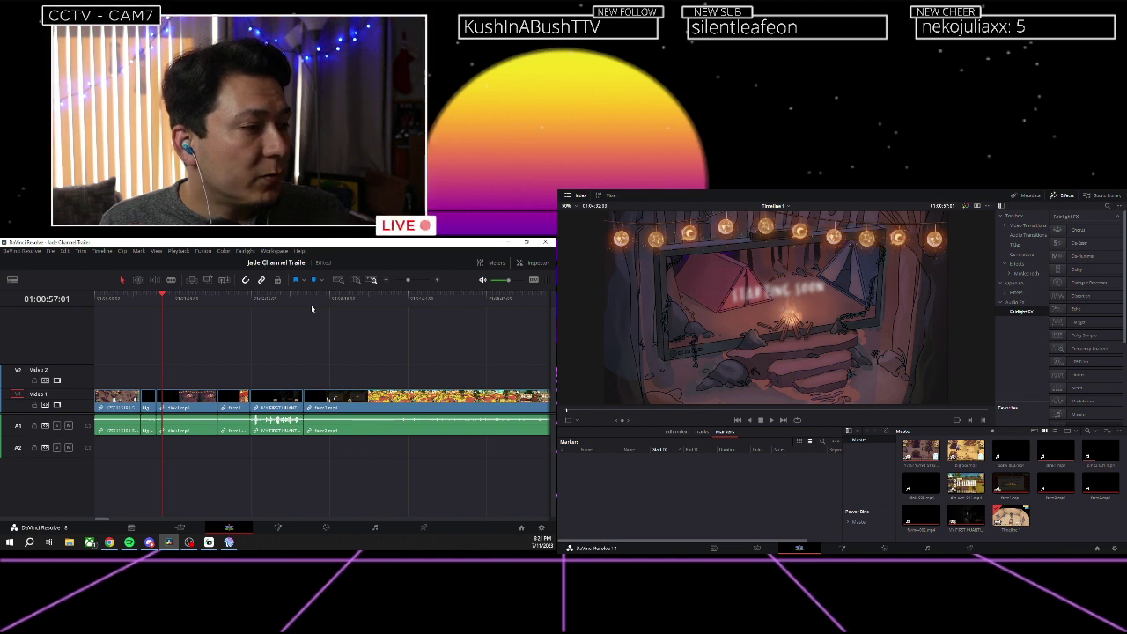
pyautogui.moveTo(237, 394)
pyautogui.mouseDown()
pyautogui.moveTo(227, 391)
pyautogui.moveTo(275, 380)
pyautogui.moveTo(244, 402)
pyautogui.mouseUp()
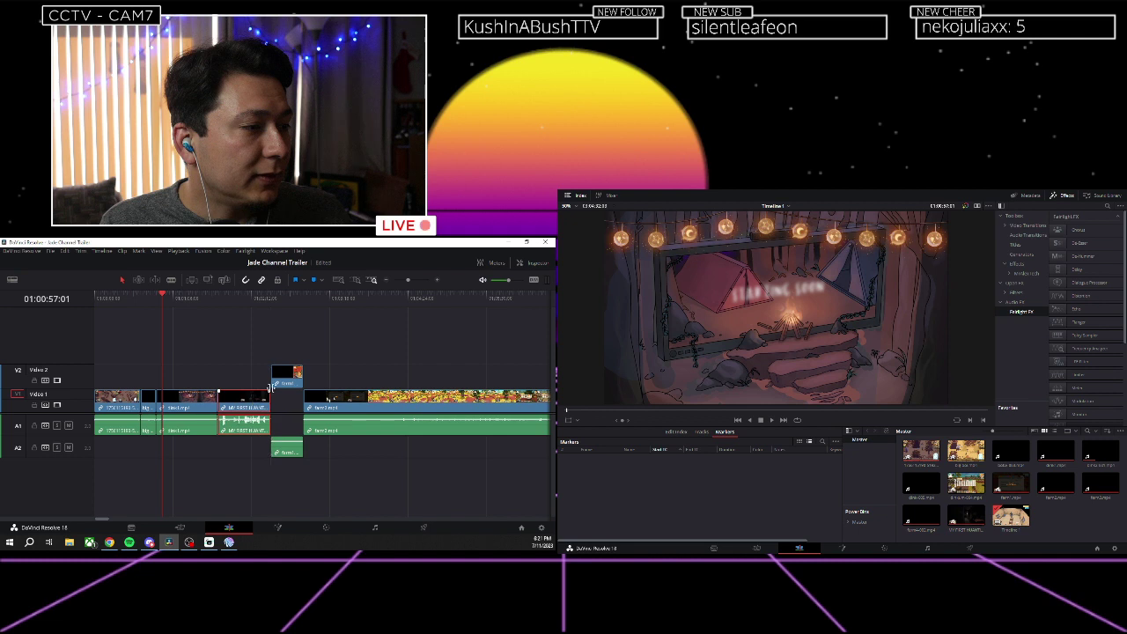
pyautogui.moveTo(292, 373); pyautogui.dragTo(289, 394)
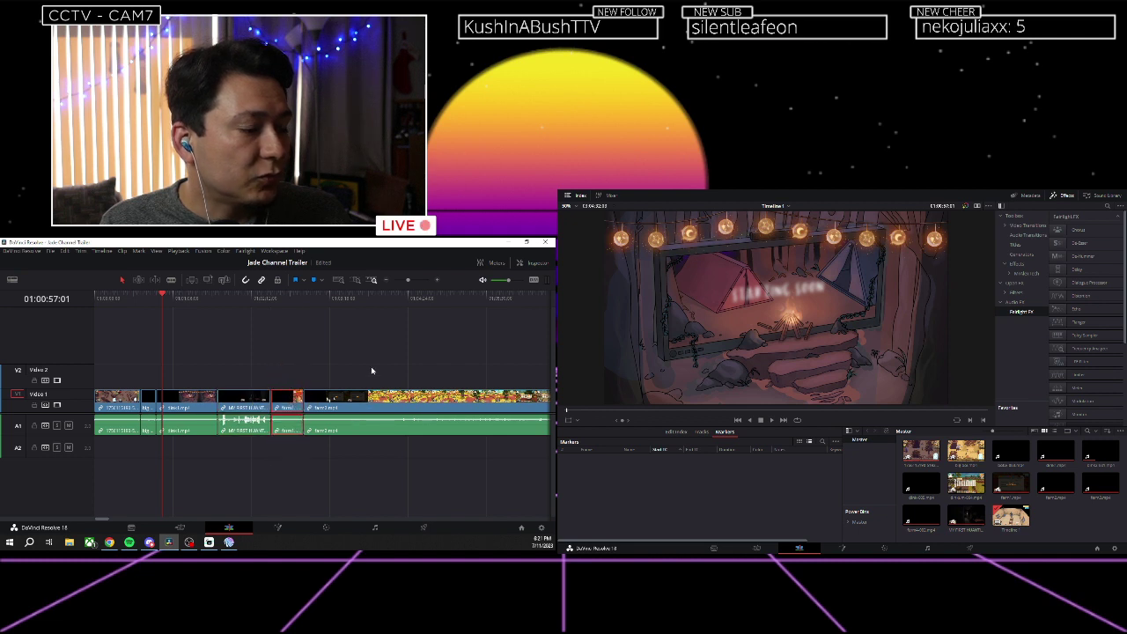
pyautogui.scroll(-10, 373, 356)
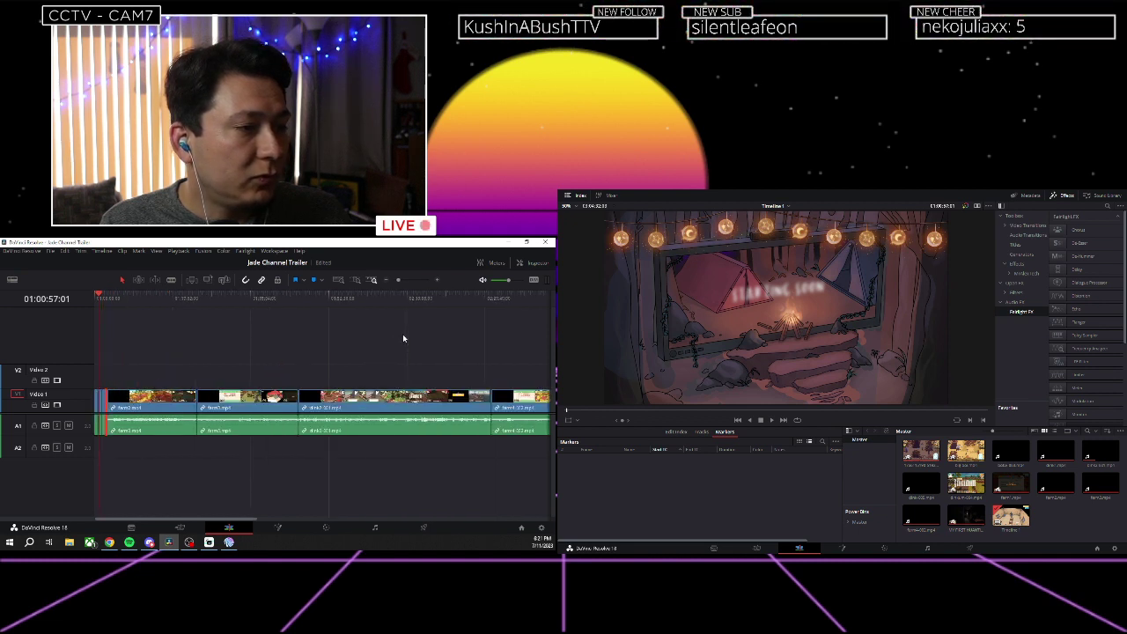
pyautogui.scroll(-3, 402, 337)
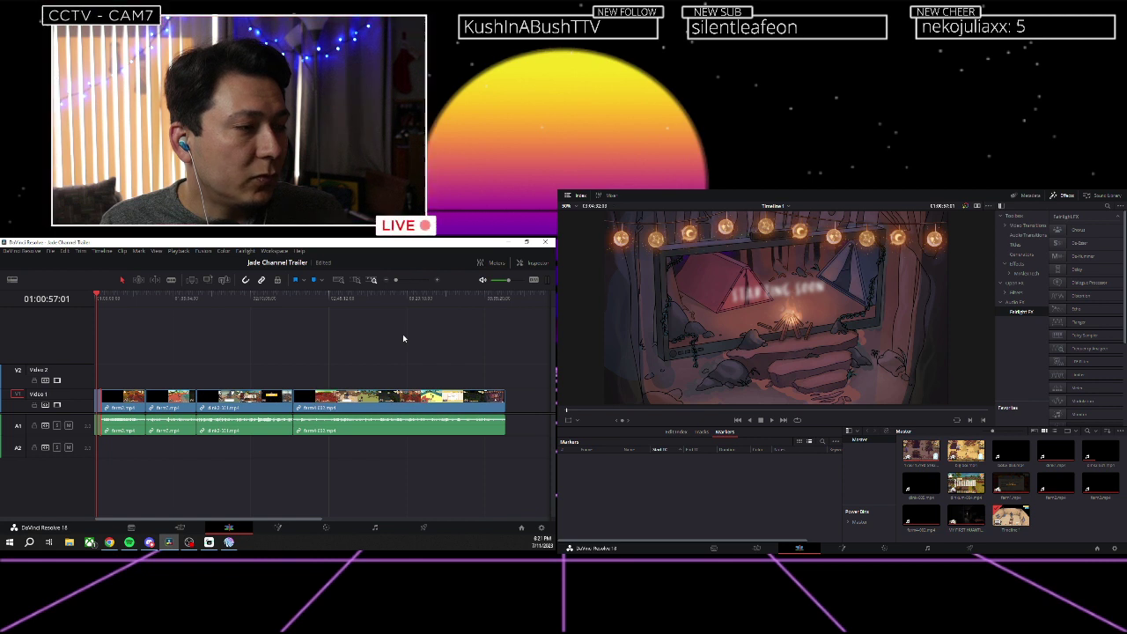
pyautogui.hotkey('ctrl', 's')
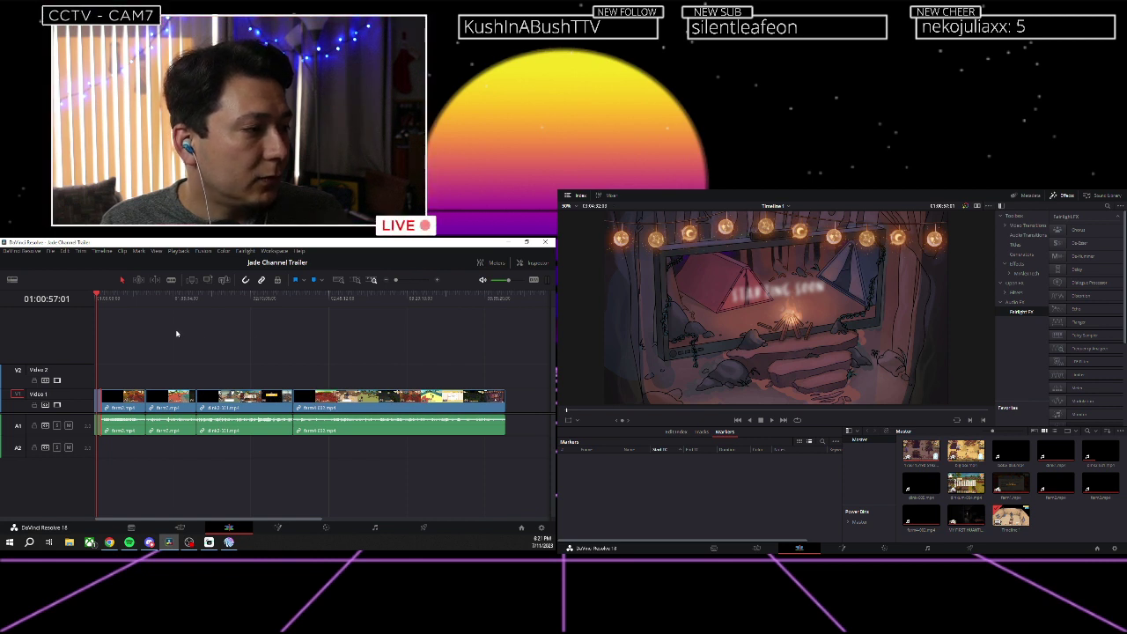
# Split the first clip at 01:00:10:22 with the Blade tool.
pyautogui.scroll(12, 176, 333)
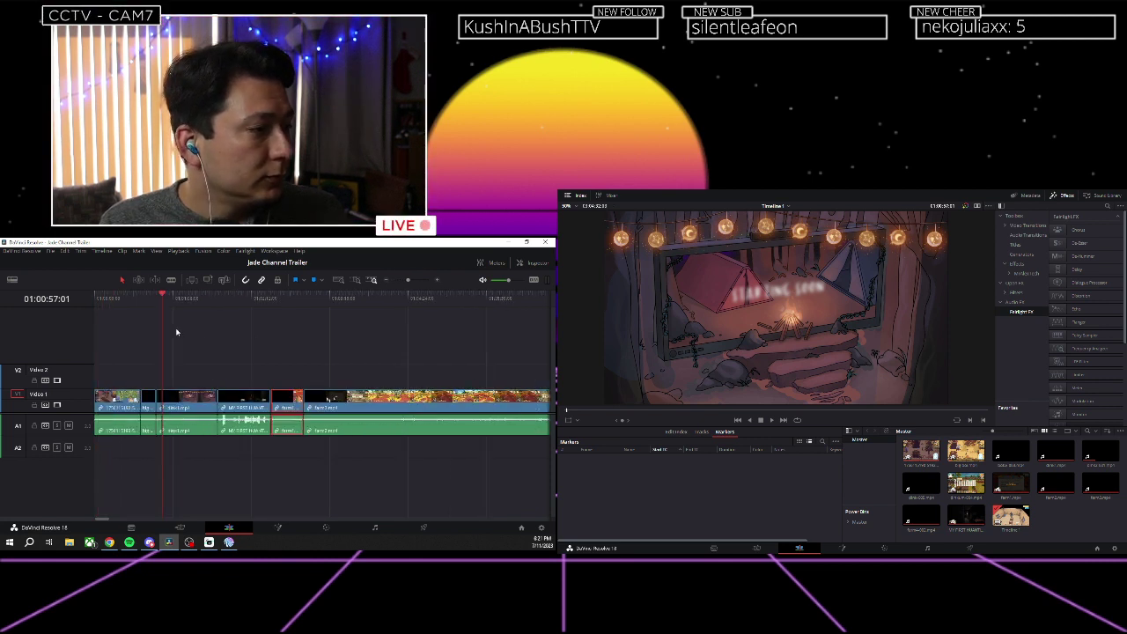
pyautogui.scroll(4, 176, 332)
pyautogui.click(147, 299)
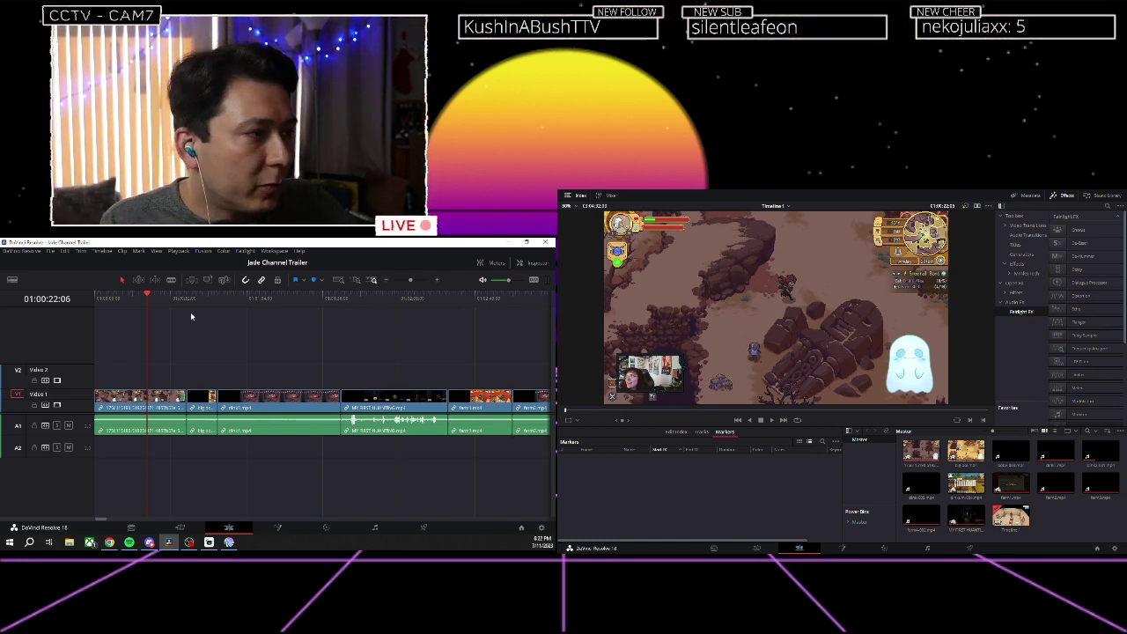
pyautogui.click(172, 280)
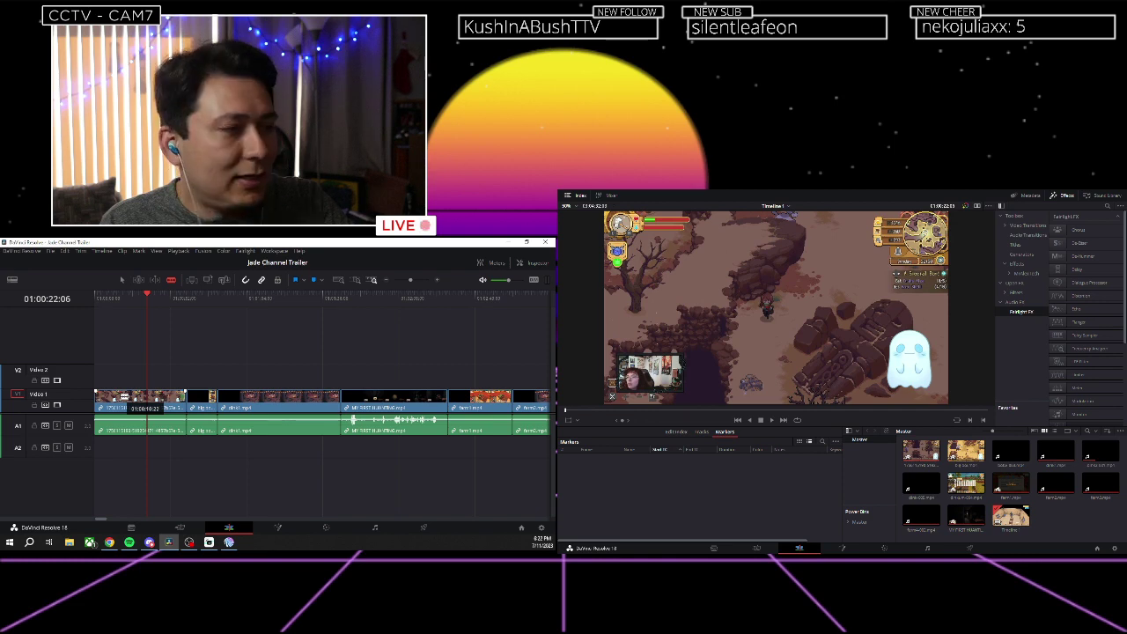
pyautogui.click(121, 402)
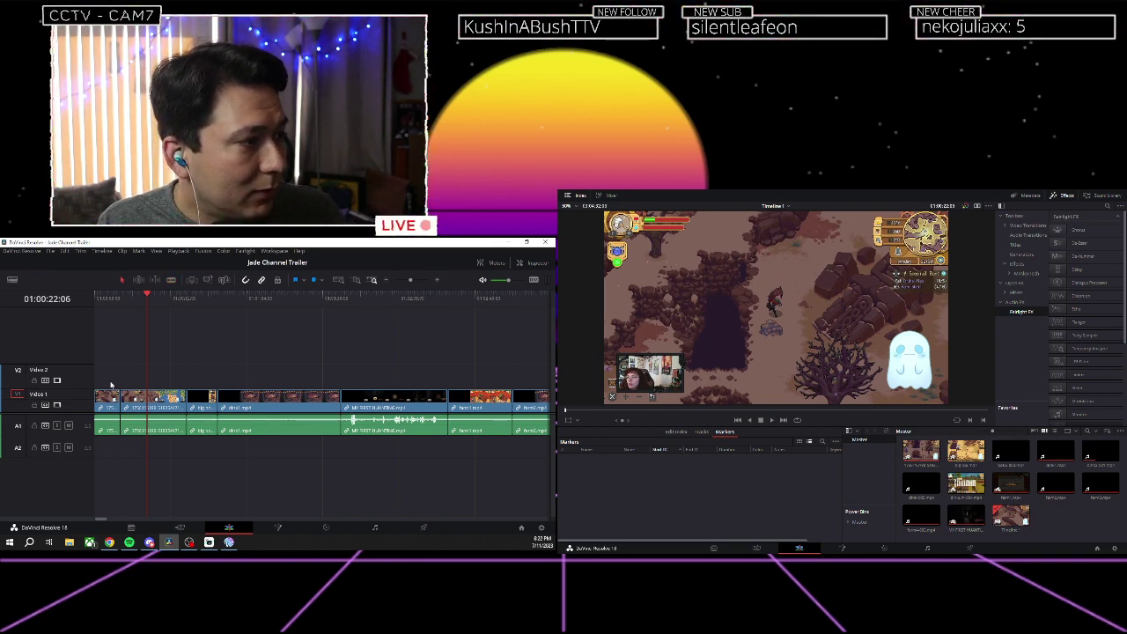
# Try deleting the first clip's opening section and closing the gap, and undo back to the uncut clip.
pyautogui.press('a')
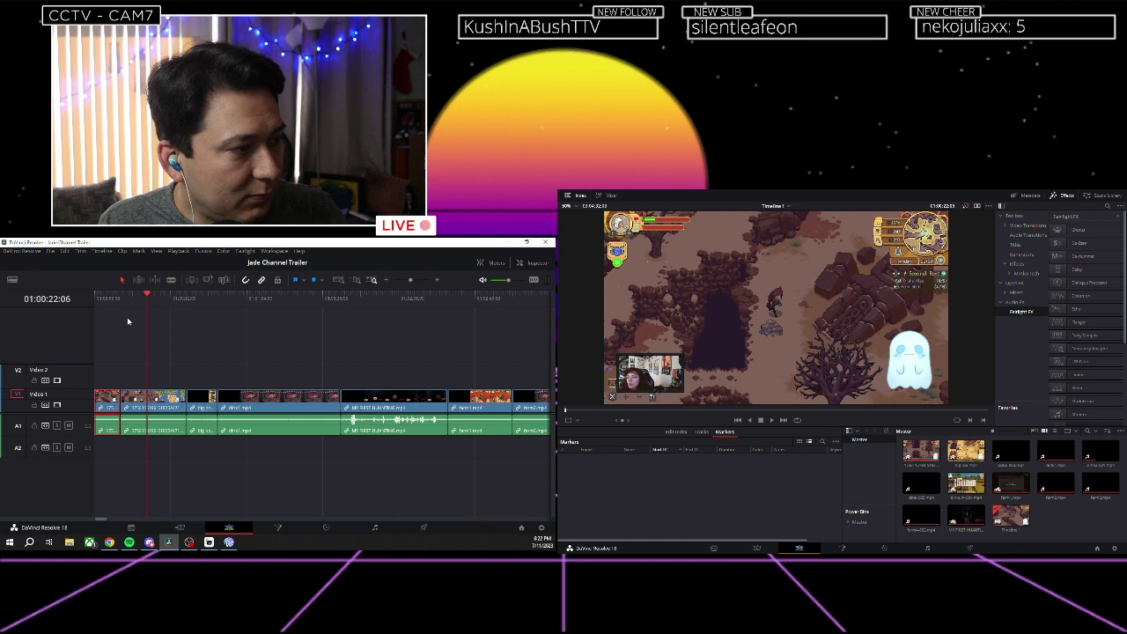
pyautogui.press('BackSpace')
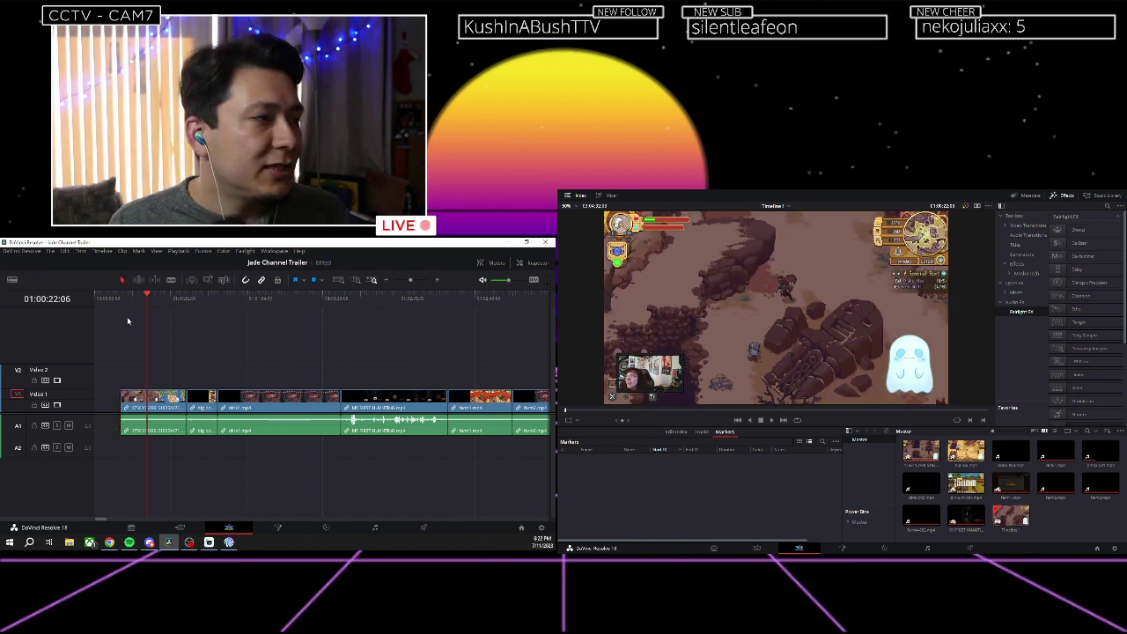
pyautogui.click(123, 301)
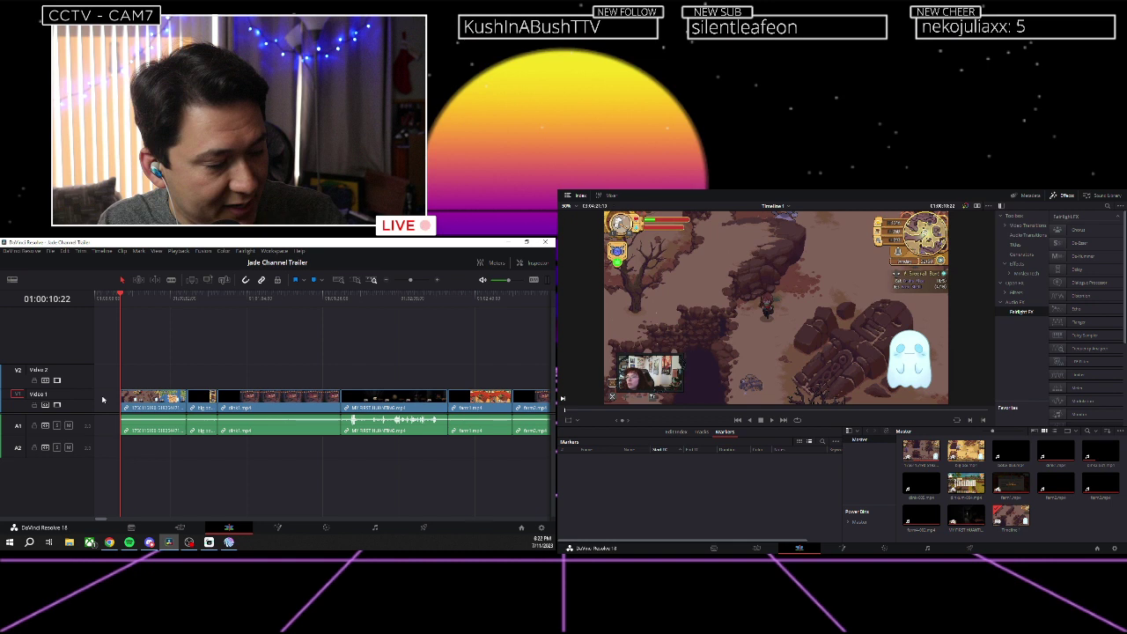
pyautogui.press('Home')
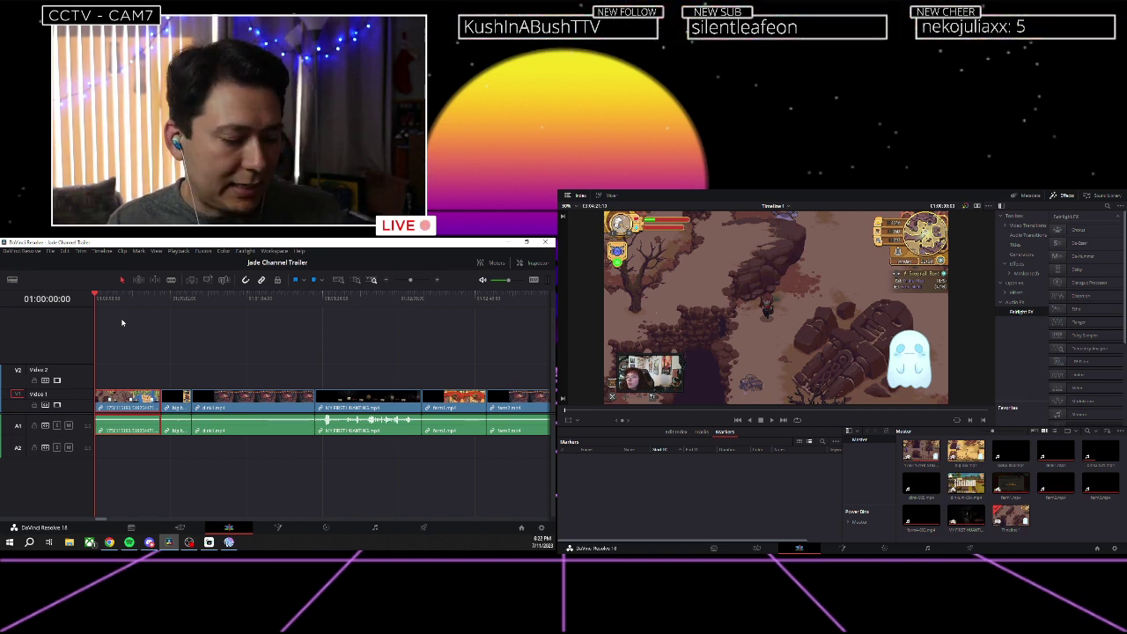
pyautogui.hotkey('ctrl', 'z')
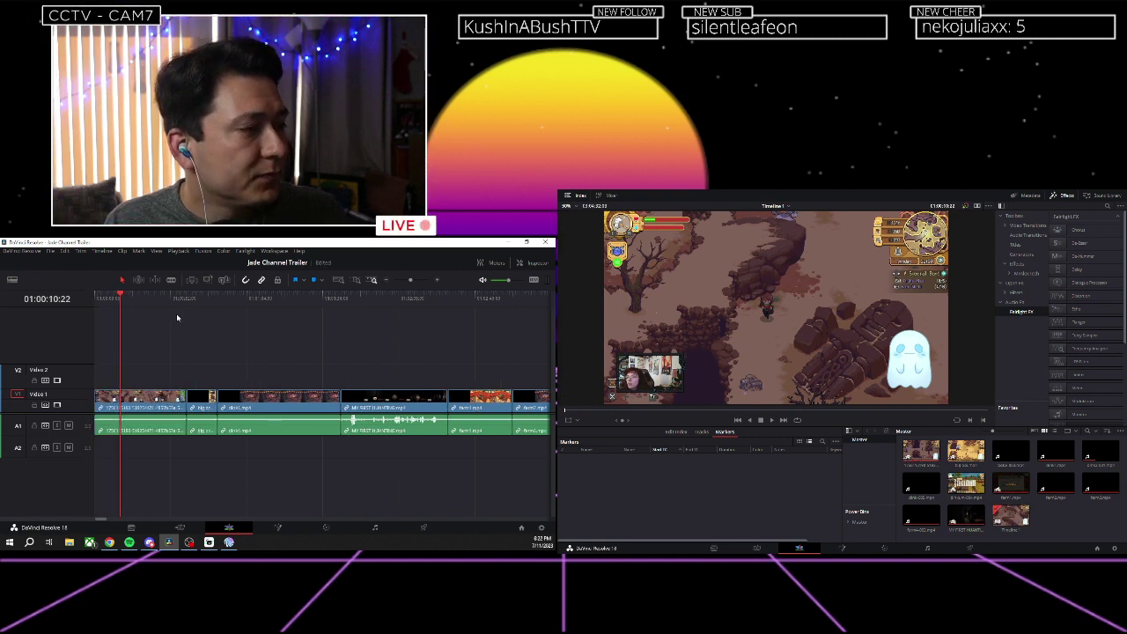
# Place the playhead at 01:00:10:22 and ripple-trim the first clip's start to it.
pyautogui.click(120, 301)
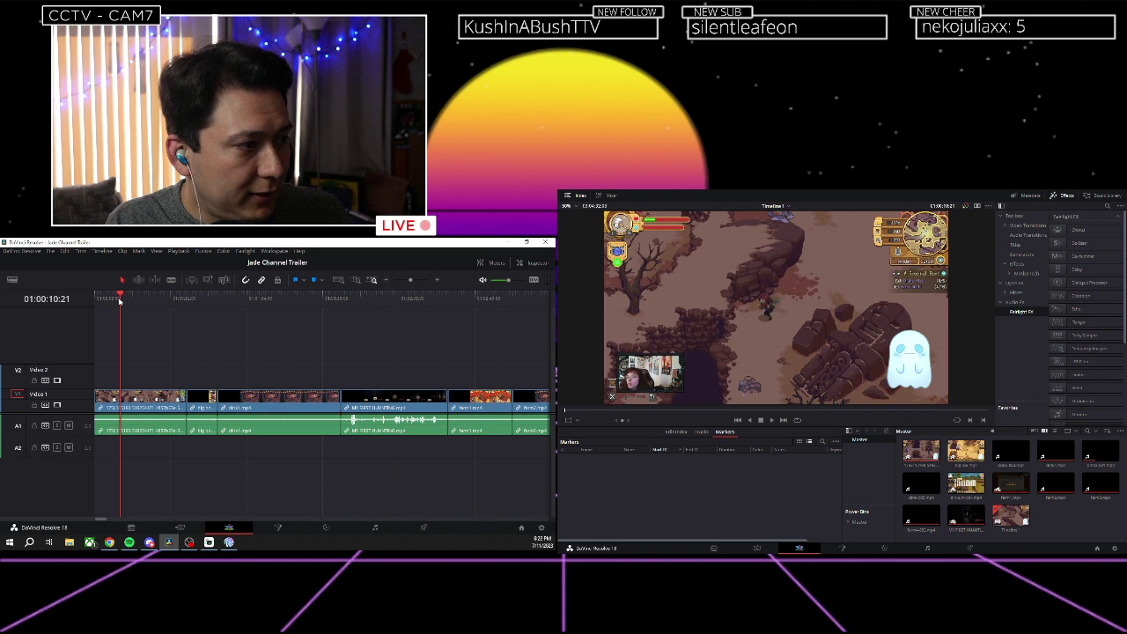
pyautogui.press('Left')
pyautogui.press('Right')
pyautogui.press('Right')
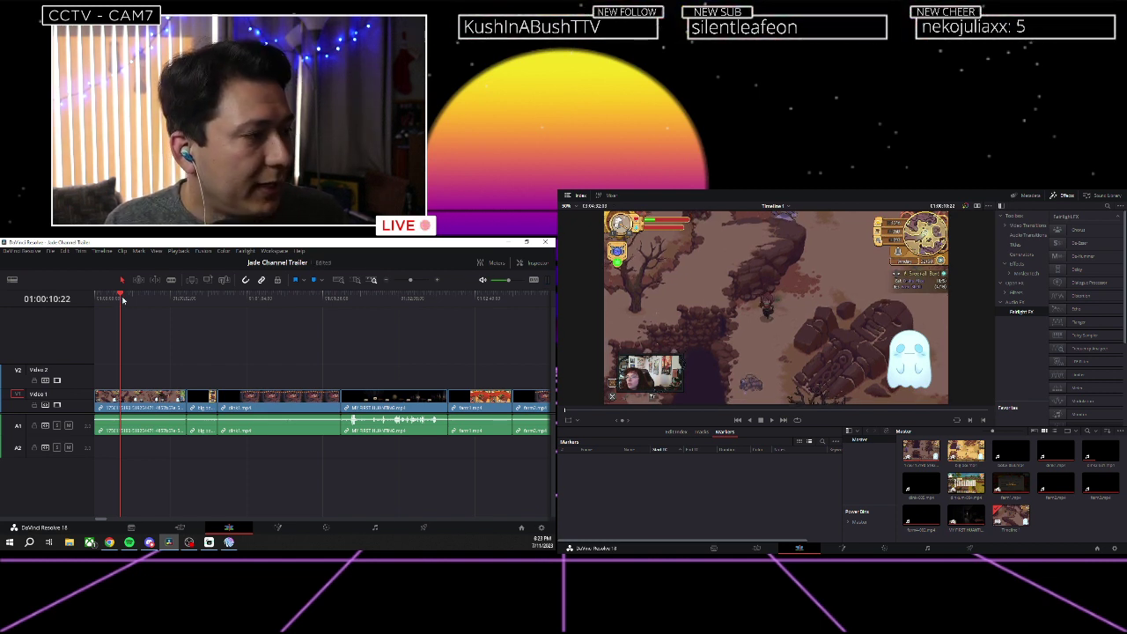
pyautogui.hotkey('ctrl', 'shift', '[')
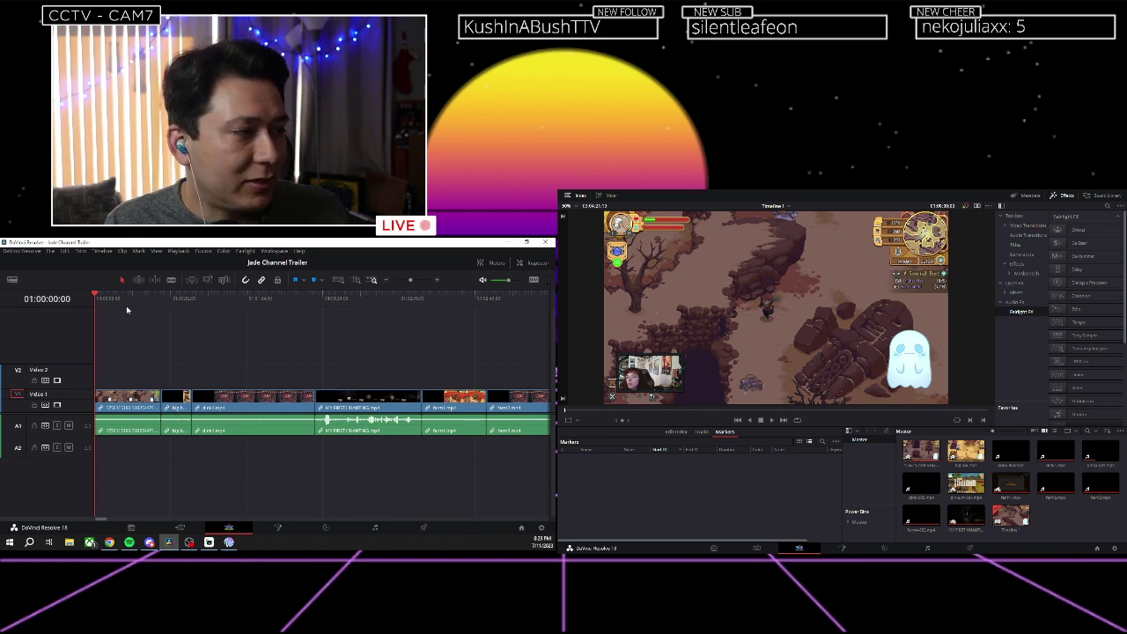
# Compare the trimmed timeline at close and full-length scale, and undo the first clip's start trim.
pyautogui.hotkey('ctrl', '-')
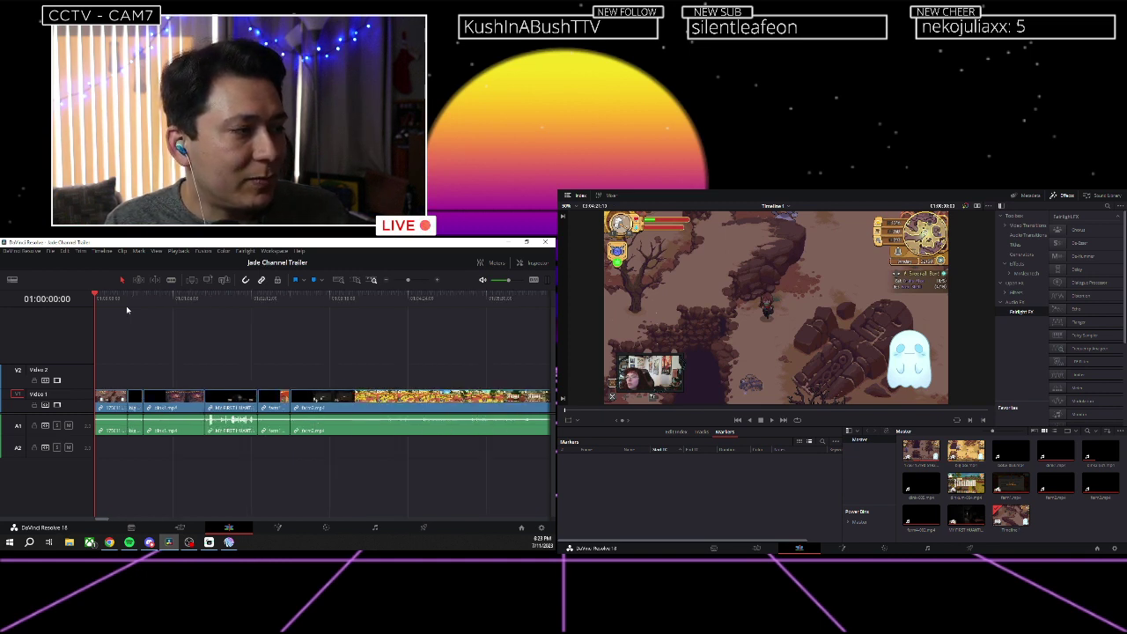
pyautogui.hotkey('ctrl', '=')
pyautogui.hotkey('ctrl', '=')
pyautogui.hotkey('ctrl', '=')
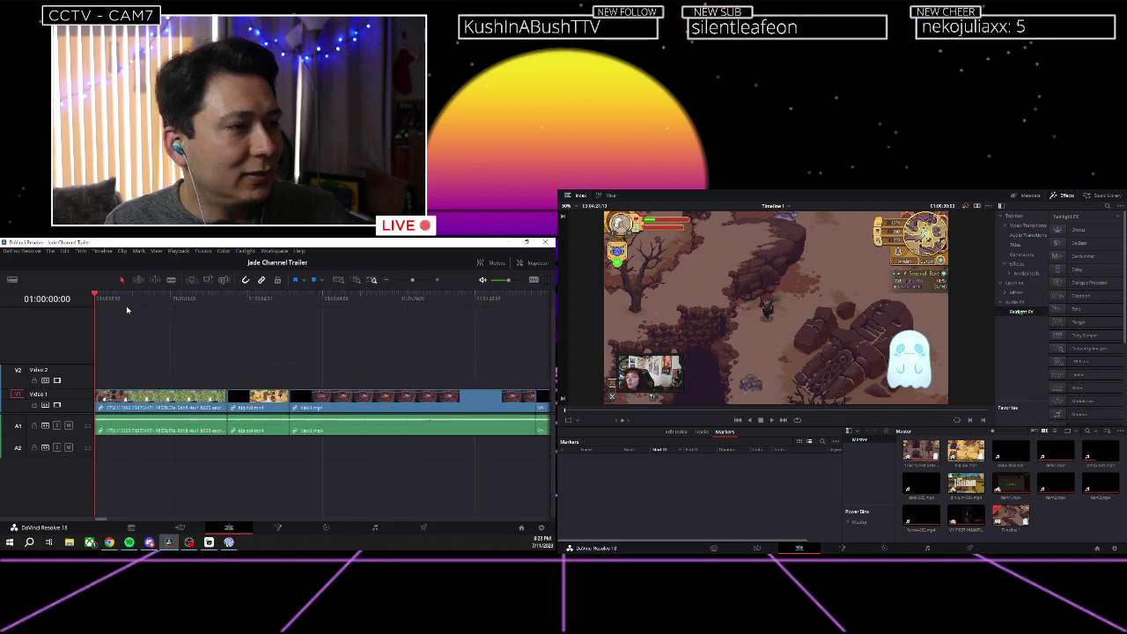
pyautogui.hotkey('shift', 'z')
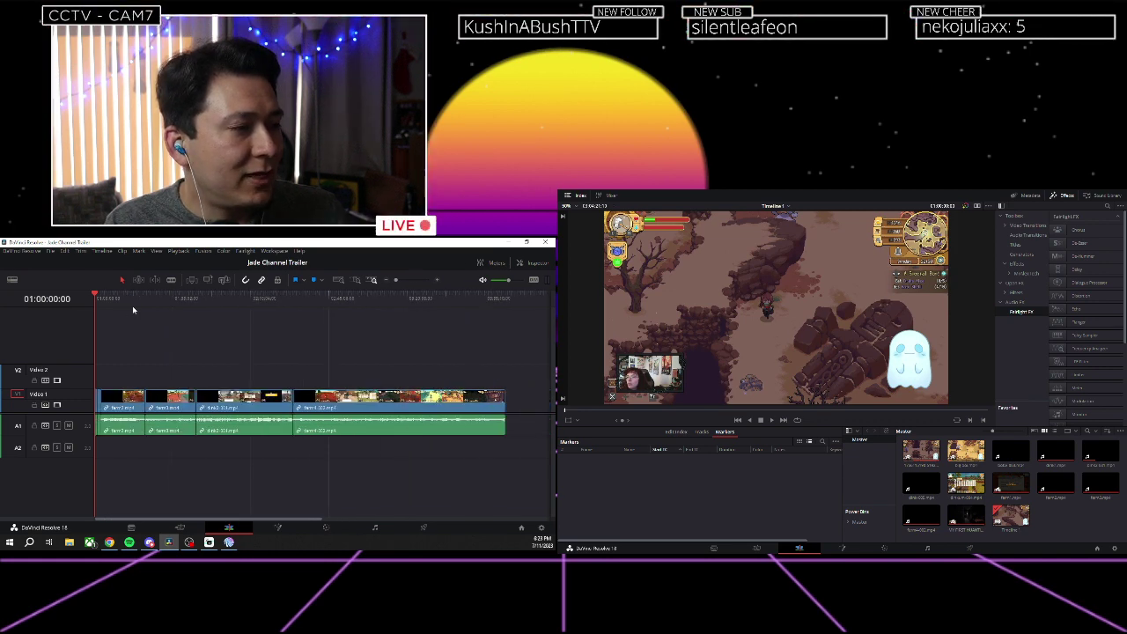
pyautogui.hotkey('shift', 'z')
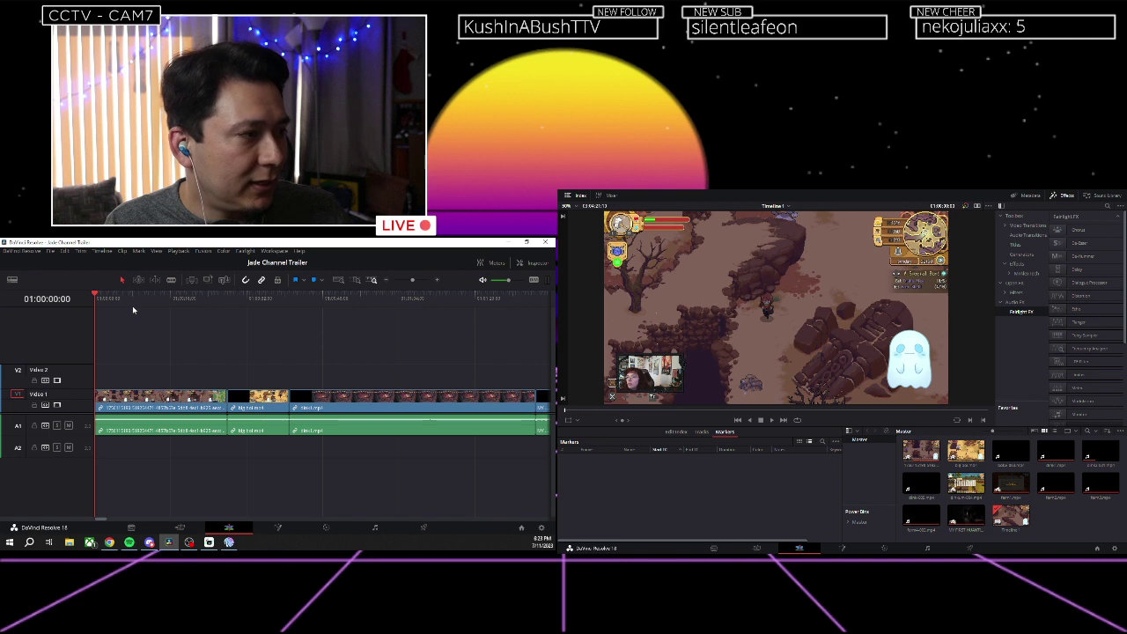
pyautogui.hotkey('ctrl', 'shift', 'v')
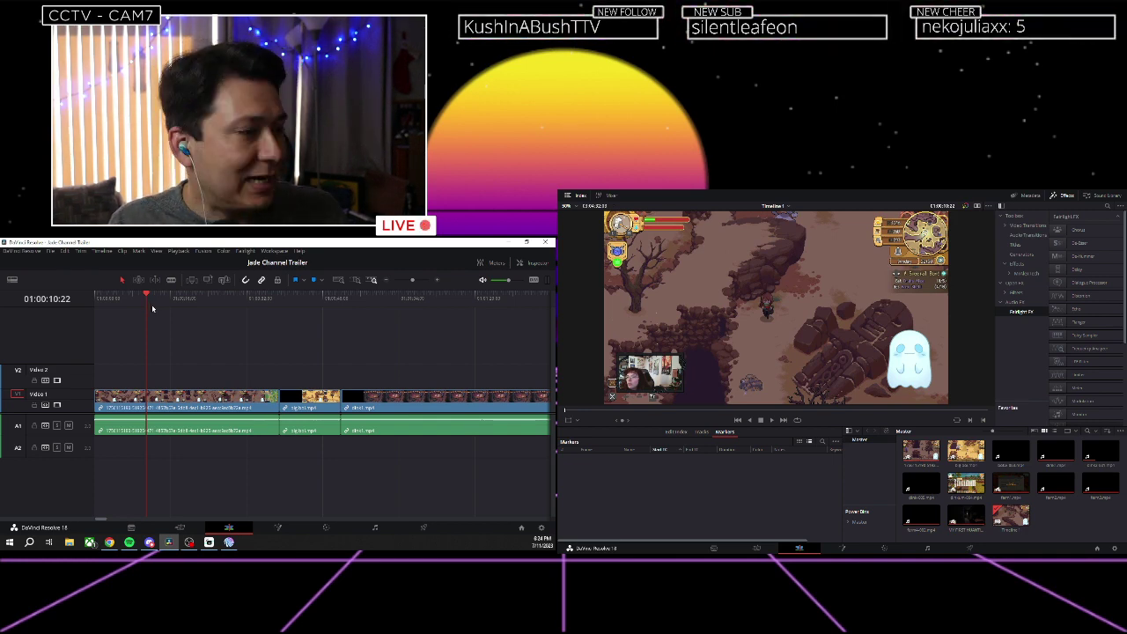
# Ripple-trim the first clip's start at 01:00:10:22 again and compare both versions by undoing and redoing, ending on the untrimmed clip.
pyautogui.hotkey('ctrl', 'shift', '[')
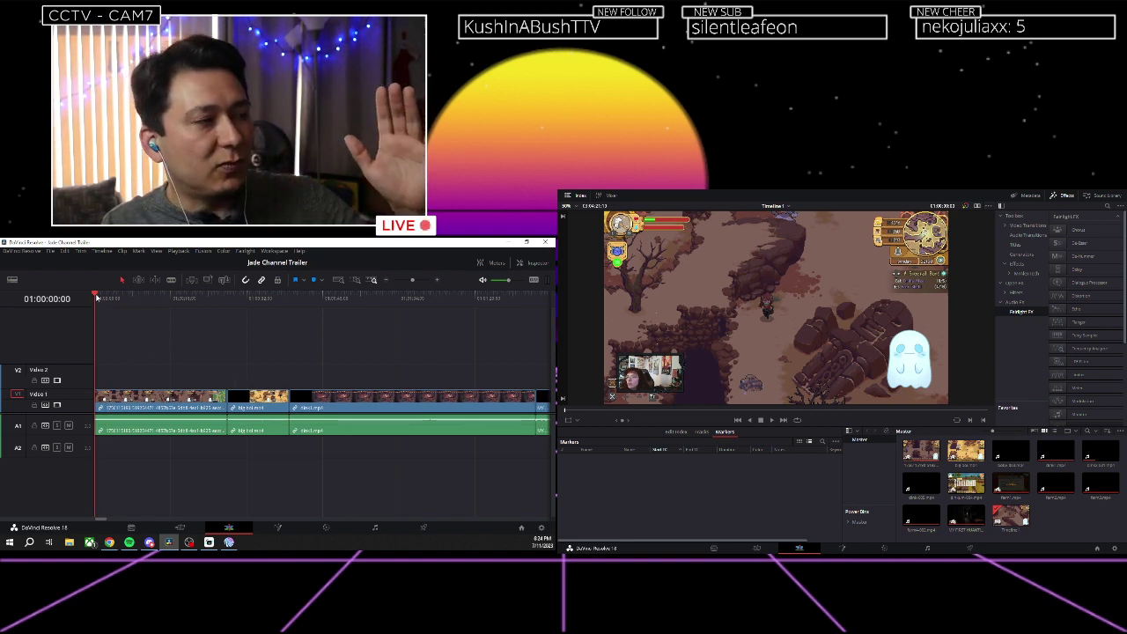
pyautogui.hotkey('ctrl', 'z')
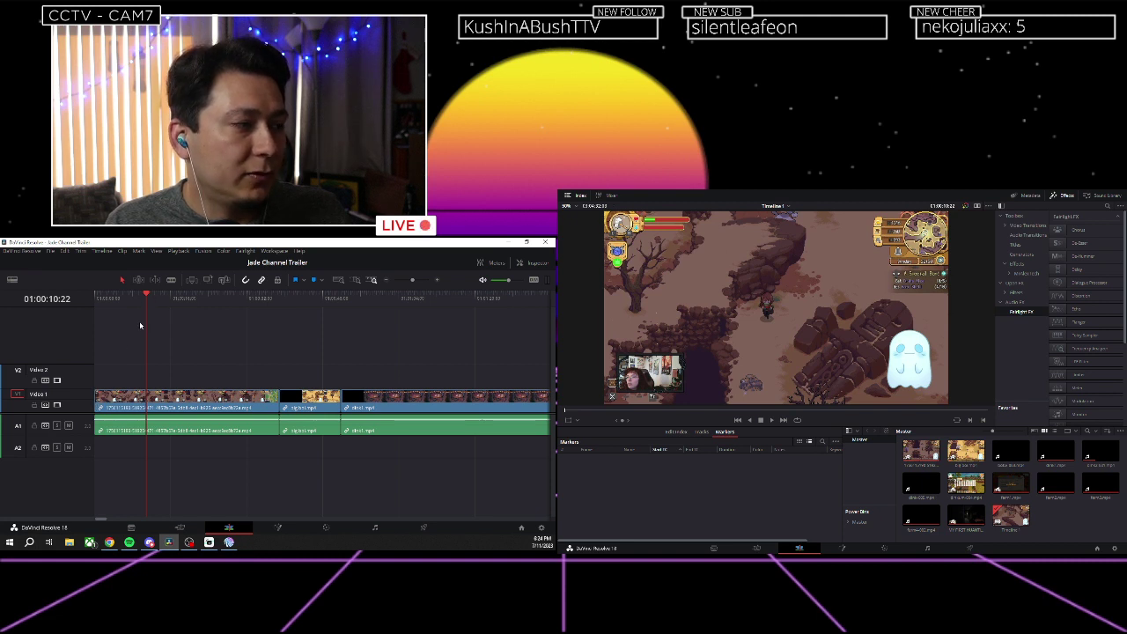
pyautogui.hotkey('ctrl', 'z')
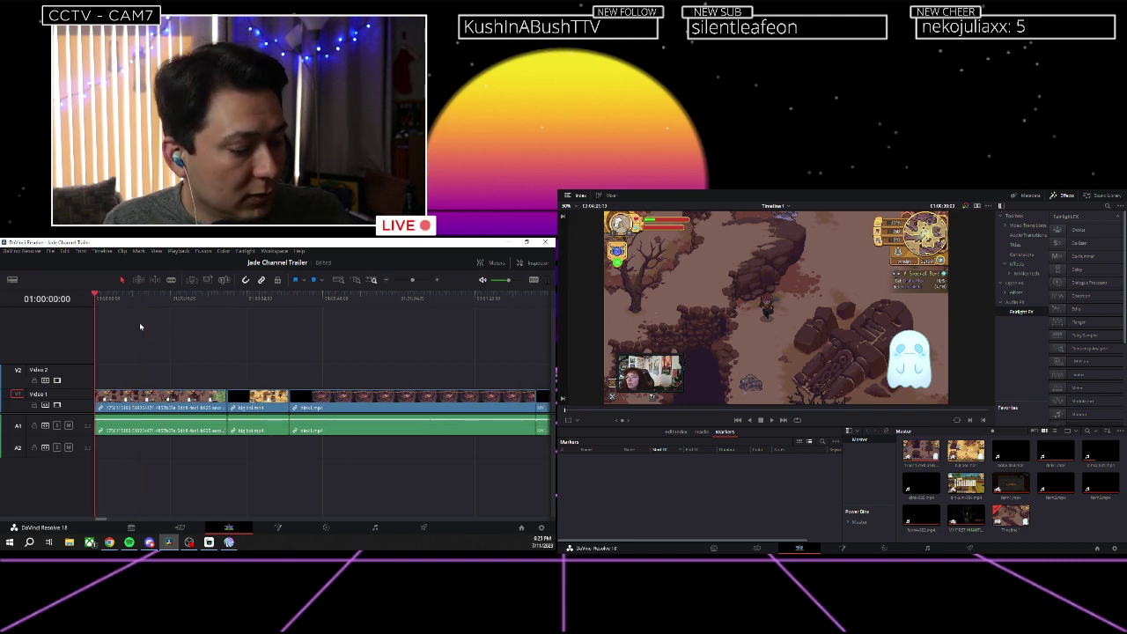
pyautogui.hotkey('ctrl', 'shift', 'z')
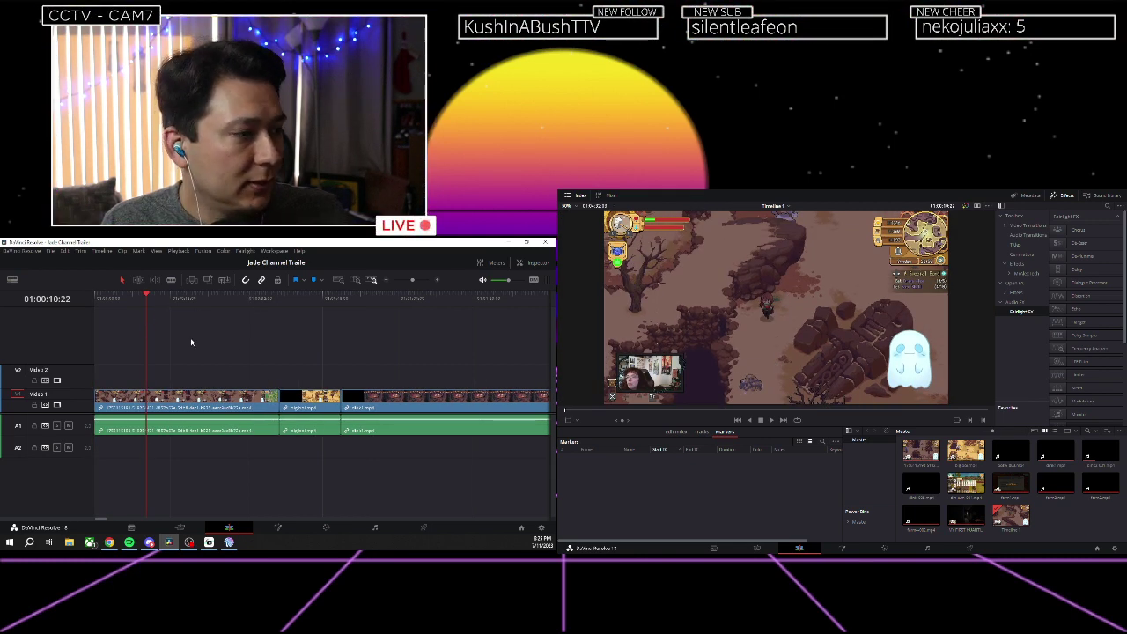
# Try ripple-trimming the first clip's end to the playhead at 01:00:10:22, and undo that trim.
pyautogui.hotkey('ctrl', 'shift', ']')
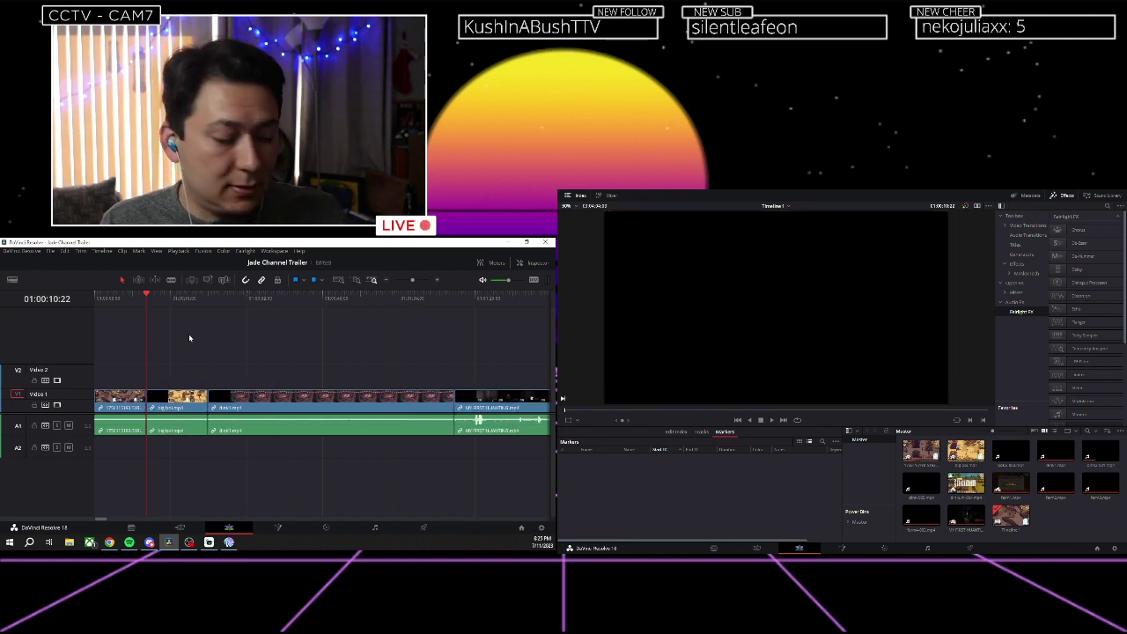
pyautogui.hotkey('ctrl', 'z')
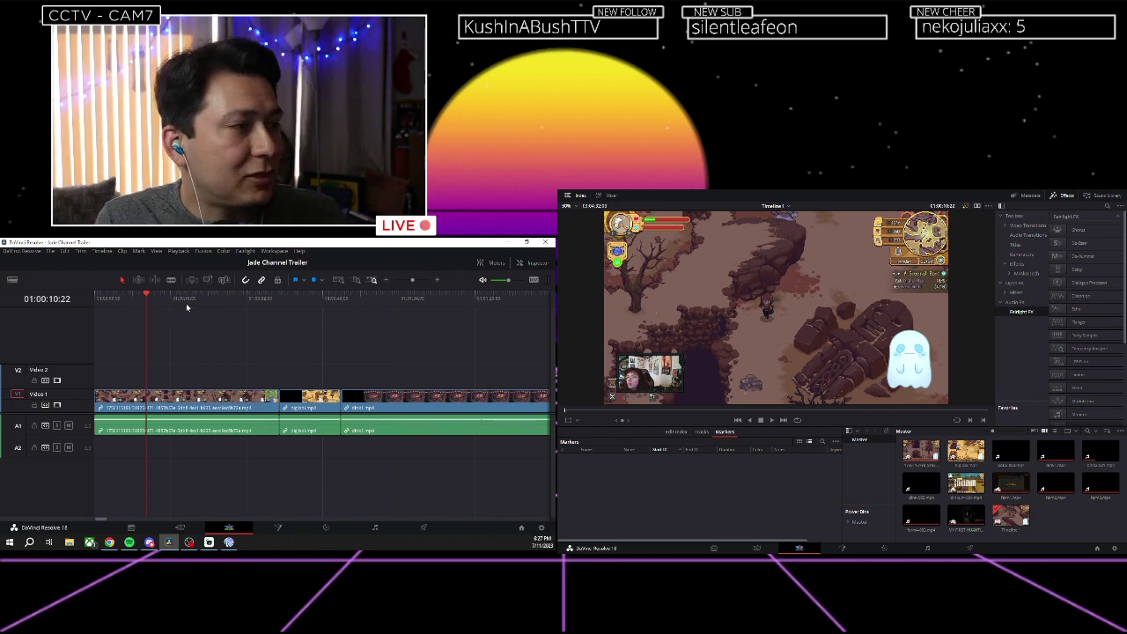
# Place the playhead at 01:00:46:03 in the second clip and look over the timeline at wide and close scale.
pyautogui.click(270, 297)
pyautogui.click(414, 298)
pyautogui.click(314, 298)
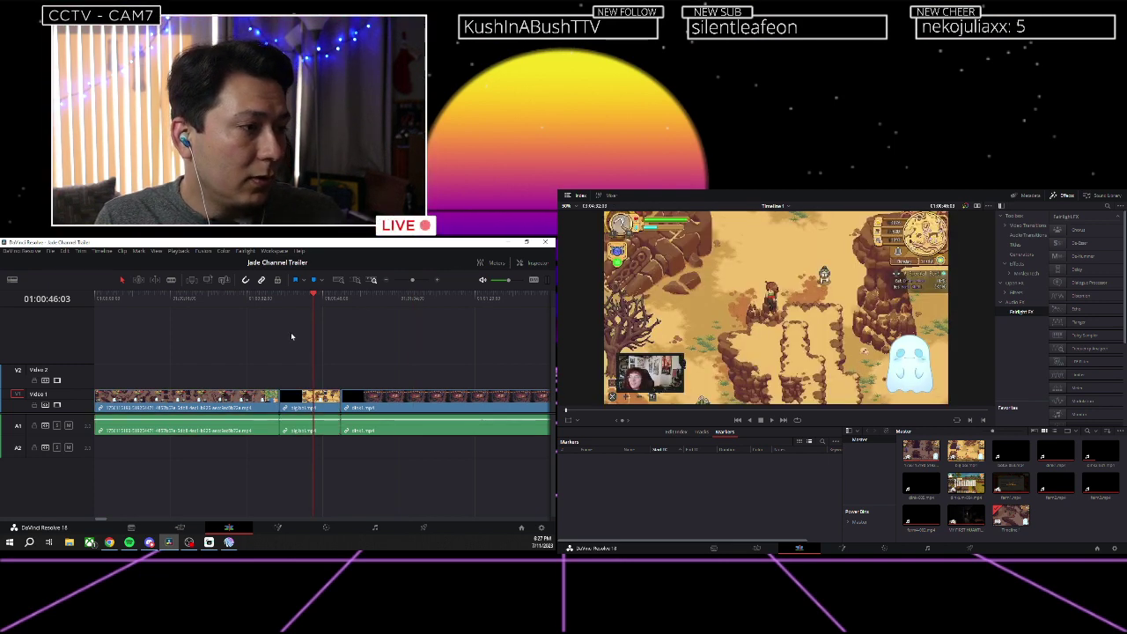
pyautogui.hscroll(2, 295, 328)
pyautogui.hscroll(3, 295, 327)
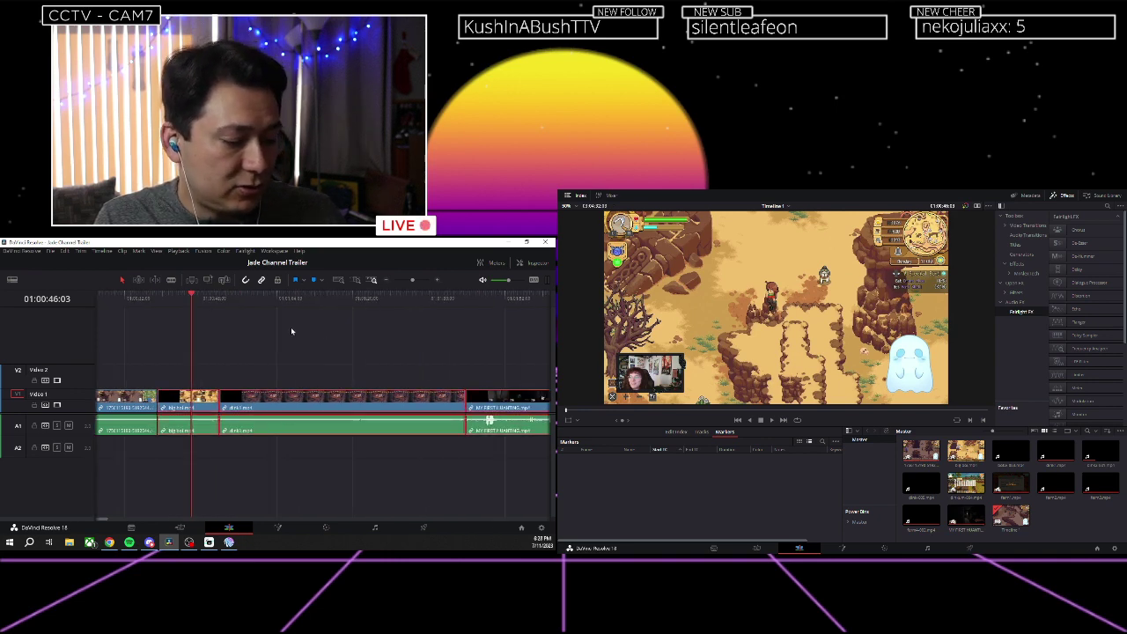
pyautogui.scroll(-3, 290, 327)
pyautogui.scroll(3, 184, 323)
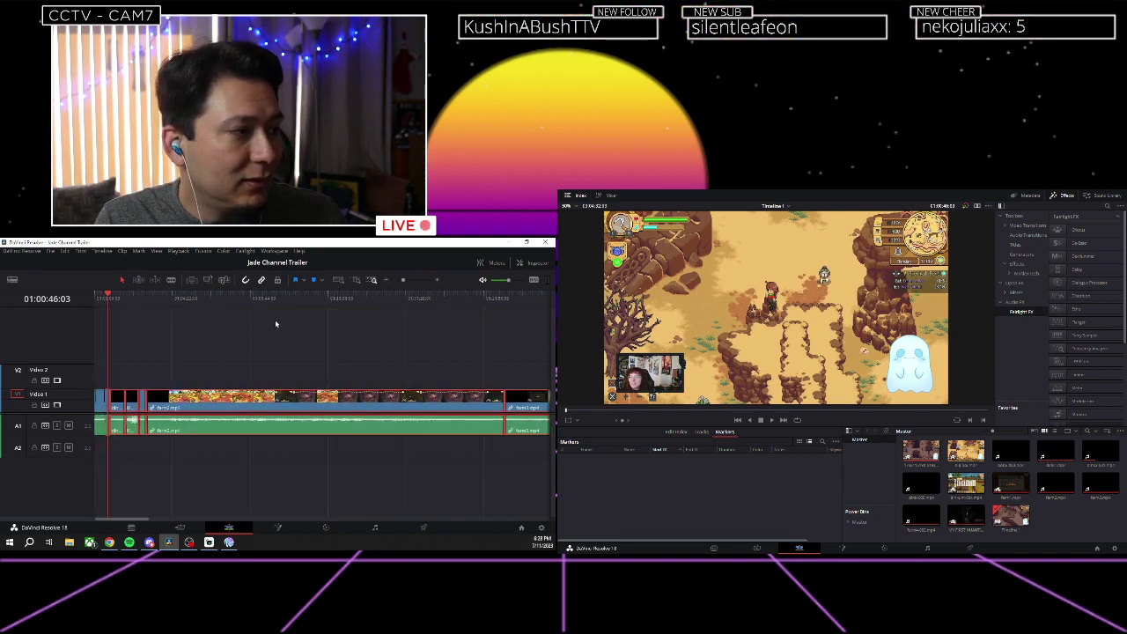
pyautogui.scroll(4, 187, 323)
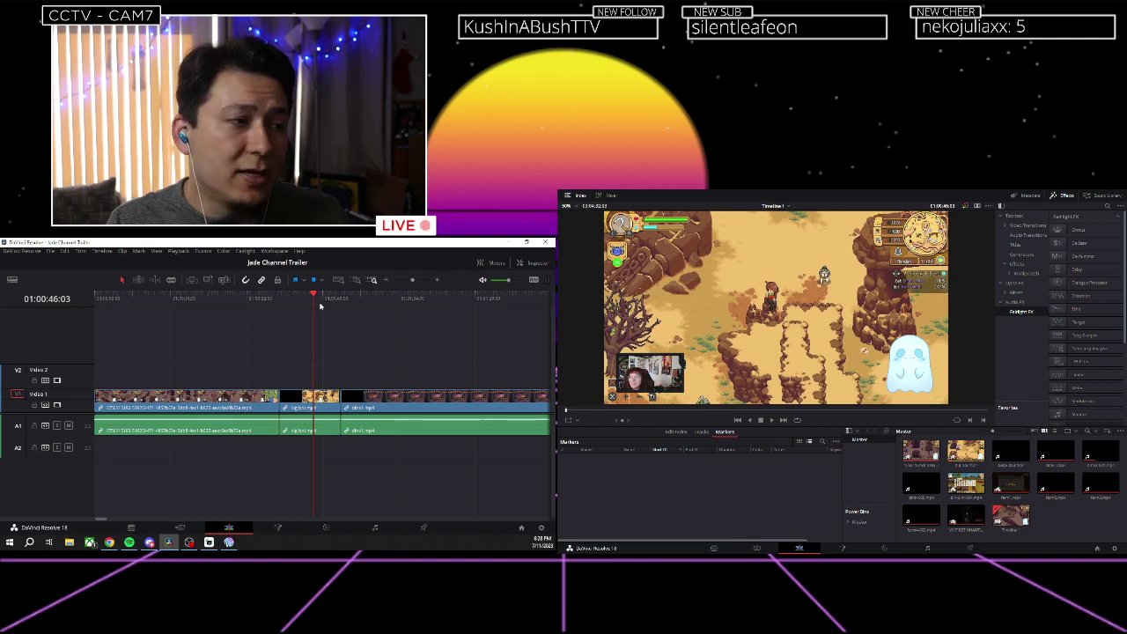
# Play the second clip in short stretches from 01:00:46:03, stopping at 01:00:49:05.
pyautogui.press('space')
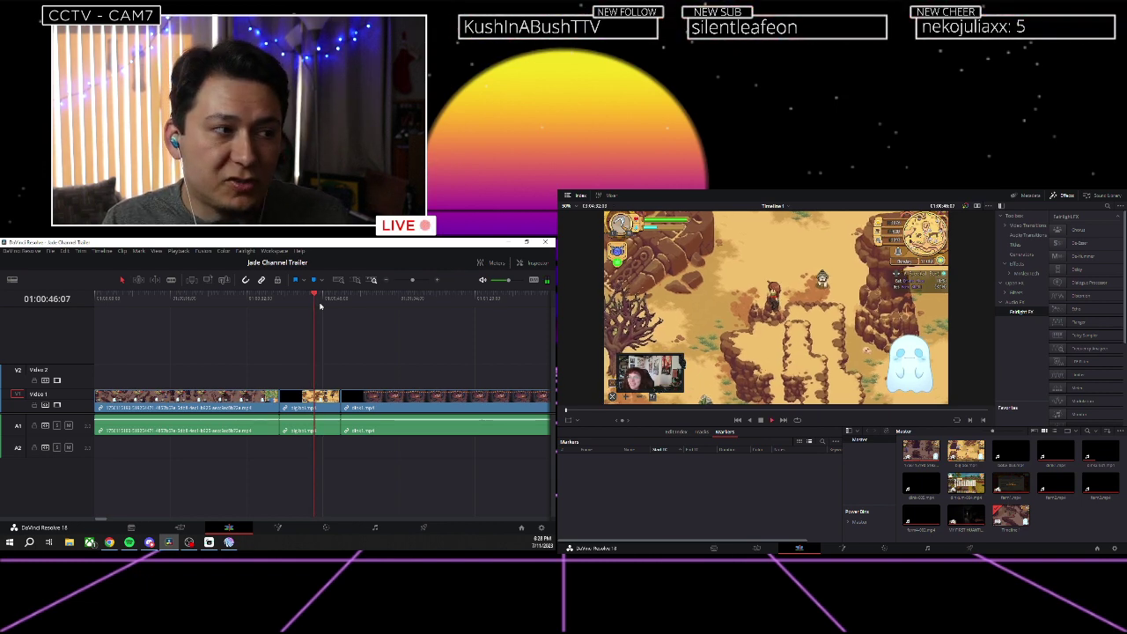
pyautogui.press('space')
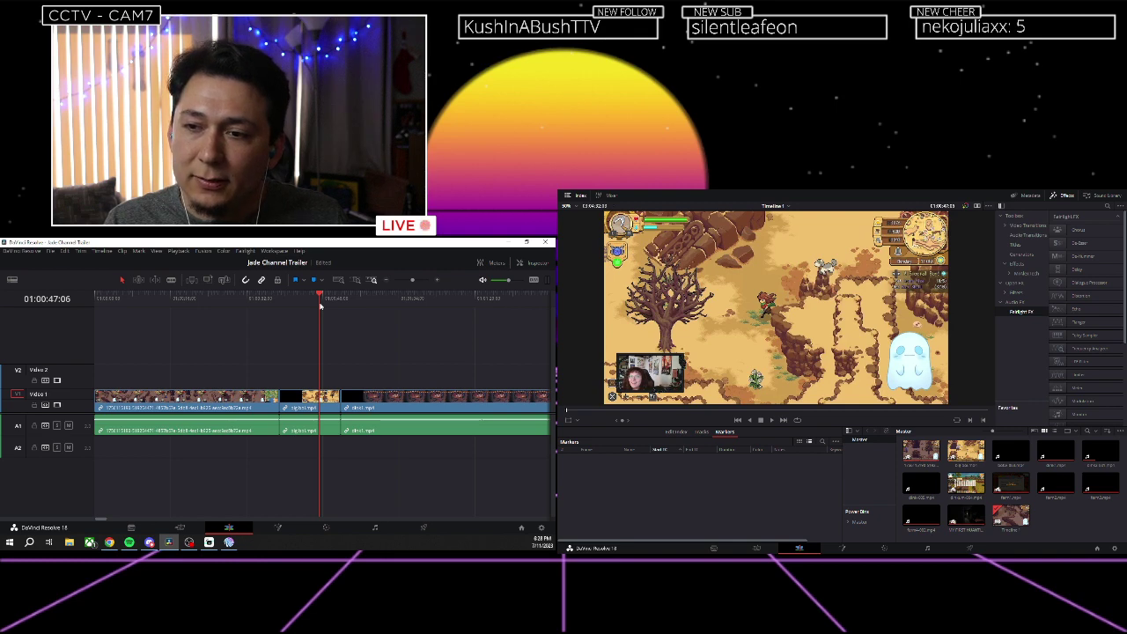
pyautogui.press('space')
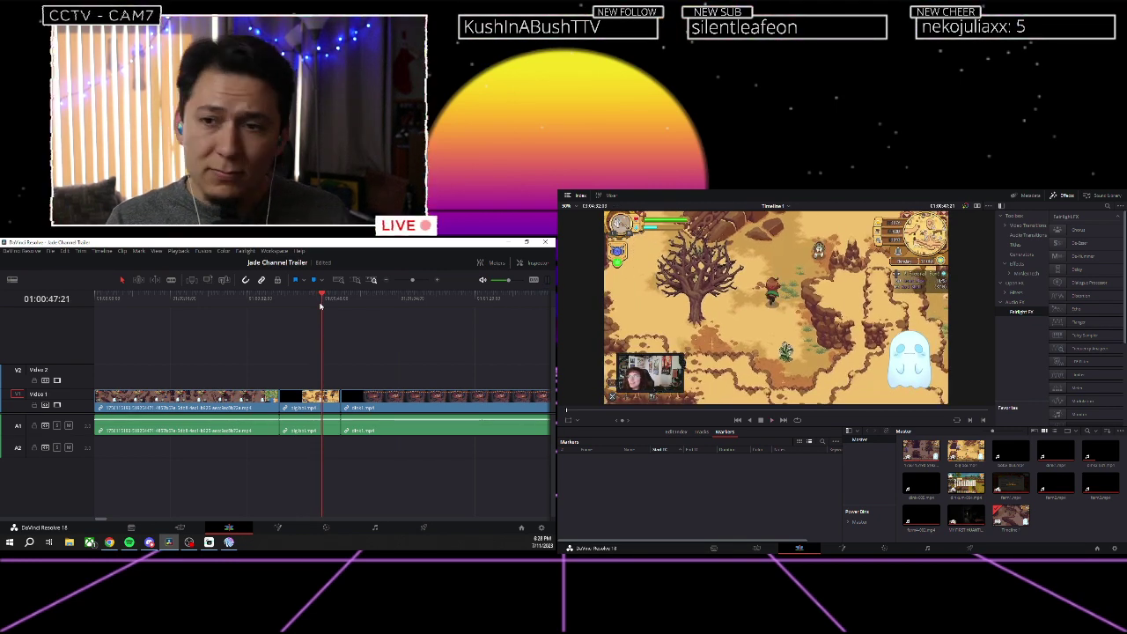
pyautogui.press('space')
pyautogui.press('space')
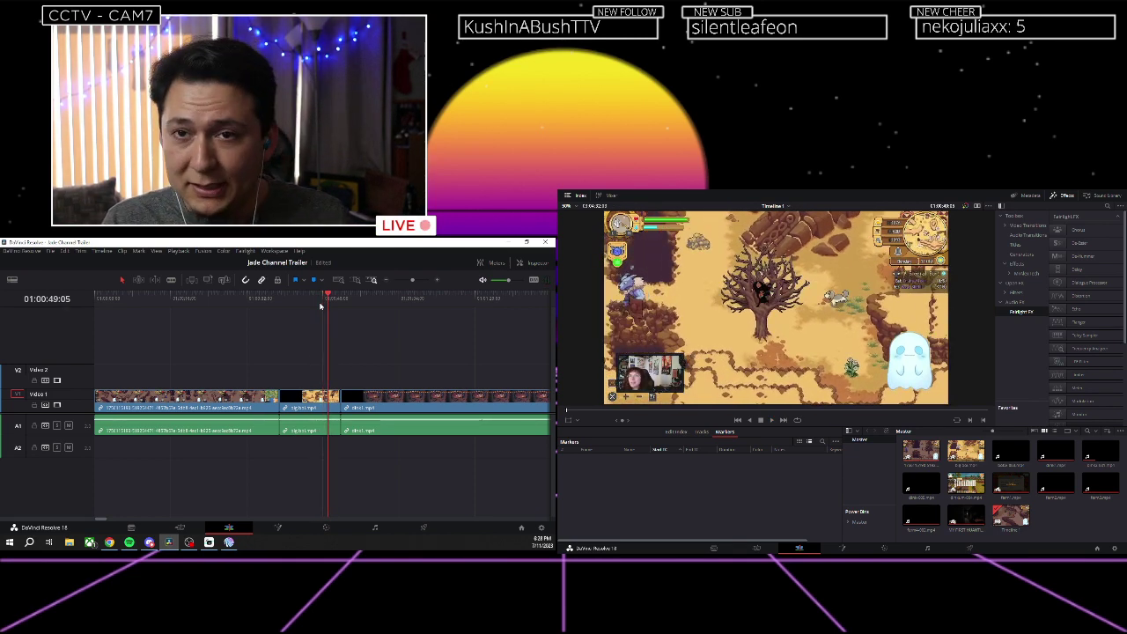
# Step backward frame by frame through the second clip to 01:00:47:15.
pyautogui.press('Left')
pyautogui.press('Left')
pyautogui.press('Left')
pyautogui.press('Left')
pyautogui.press('Left')
pyautogui.press('Left')
pyautogui.press('Left')
pyautogui.press('Left')
pyautogui.press('Left')
pyautogui.press('Left')
pyautogui.press('Left')
pyautogui.press('Left')
pyautogui.press('Left')
pyautogui.press('Left')
pyautogui.press('Left')
pyautogui.press('Left')
pyautogui.press('Left')
pyautogui.press('Left')
pyautogui.press('Left')
pyautogui.press('Left')
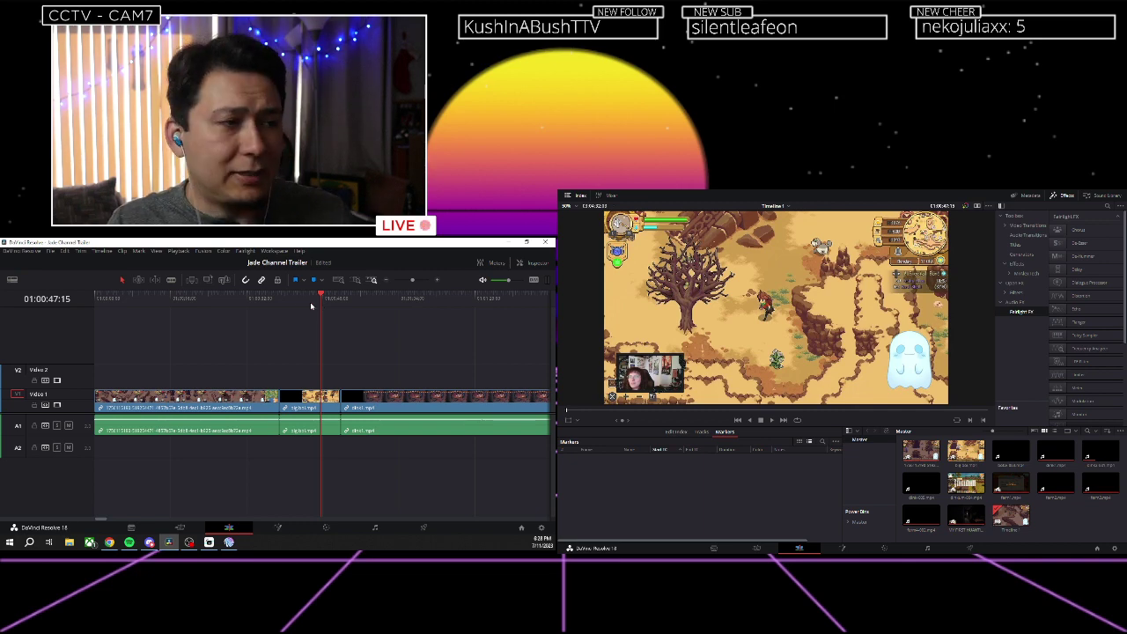
# Play from 01:00:46:15 in the second clip, fast-forward through the third clip at increasing speed, and stop in the fourth clip.
pyautogui.click(315, 299)
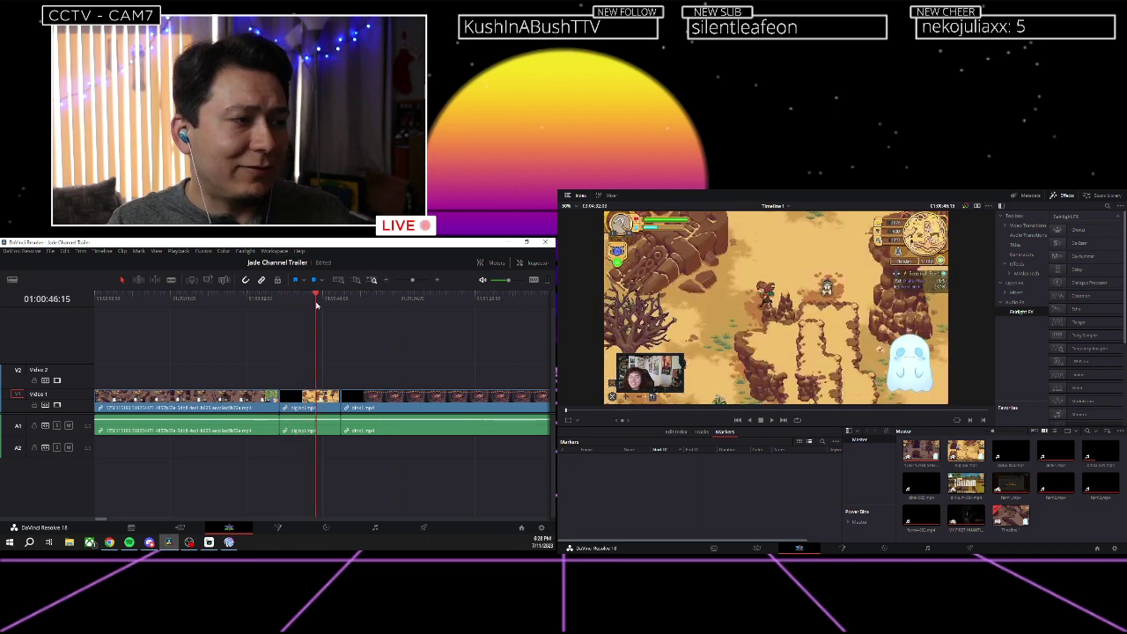
pyautogui.press('space')
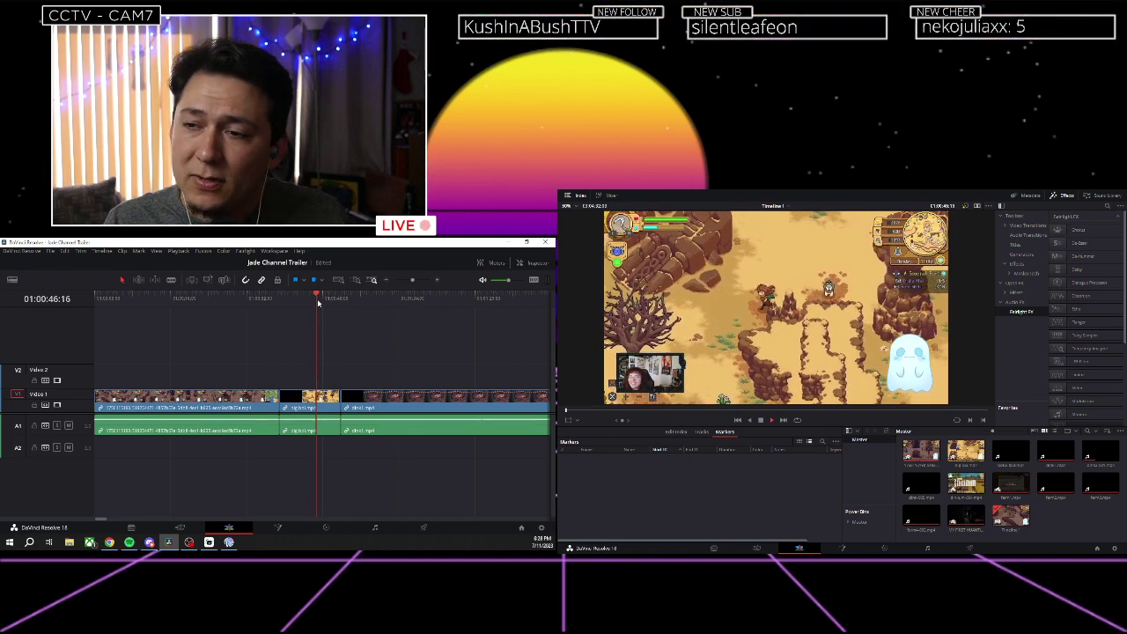
pyautogui.press('l')
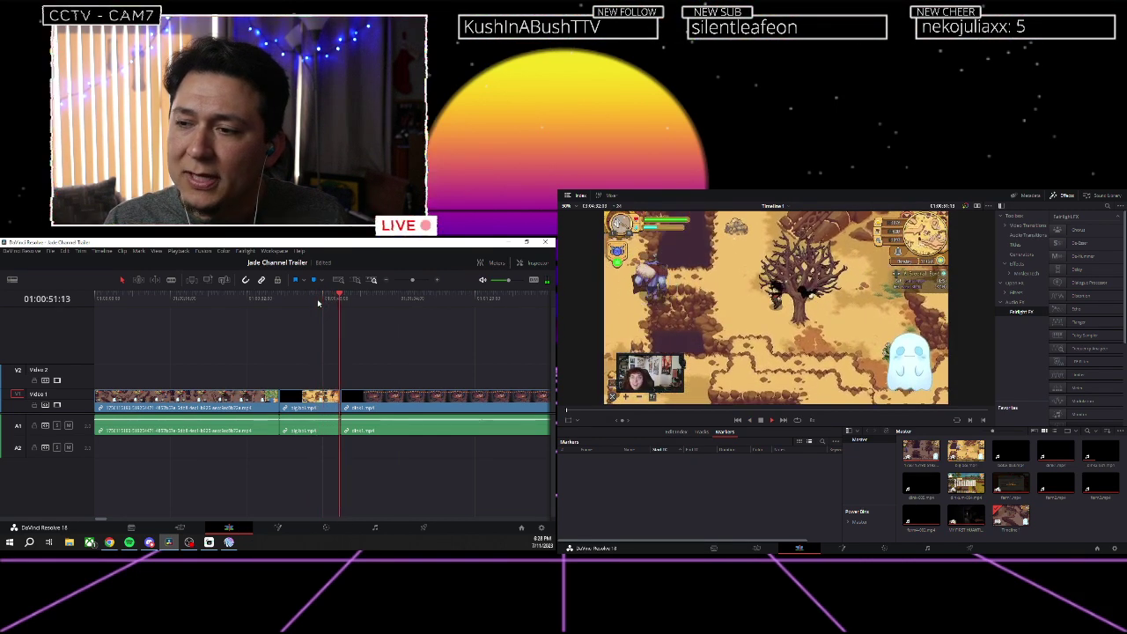
pyautogui.press('l')
pyautogui.press('l')
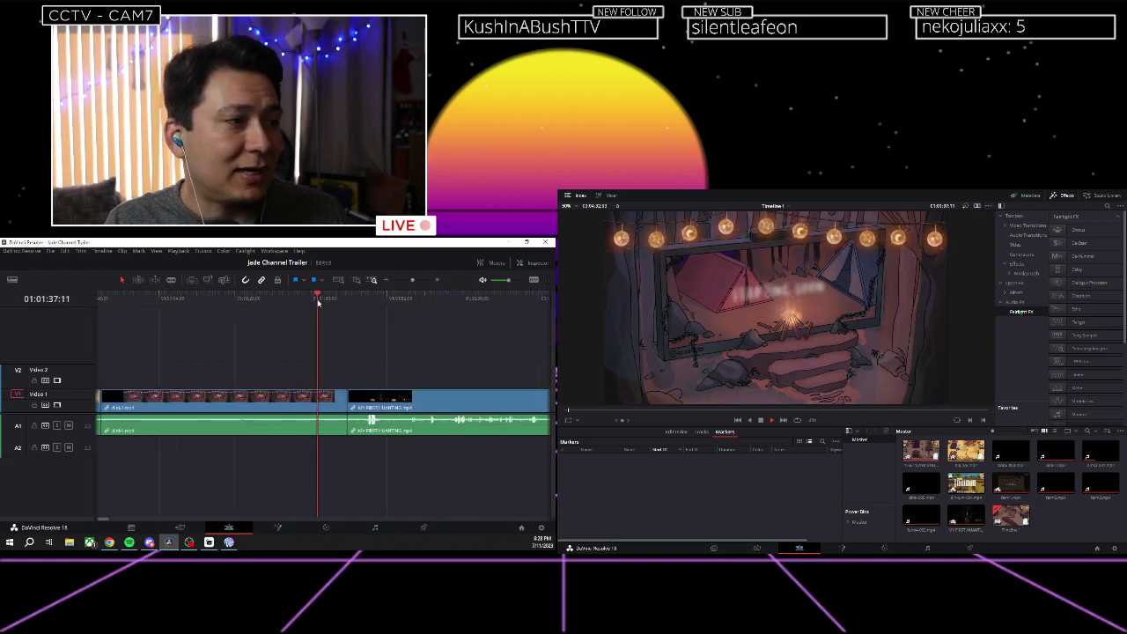
pyautogui.press('k')
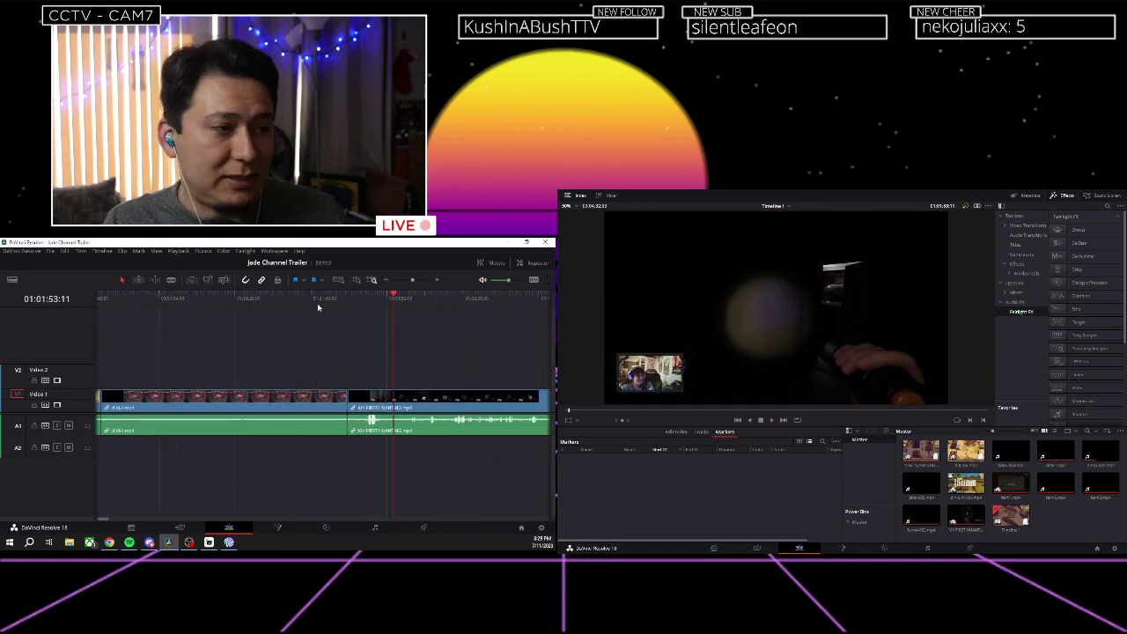
# Place the playhead at the start of the second clip, 01:00:38:22, with several neighbouring clips in view.
pyautogui.scroll(-5, 319, 309)
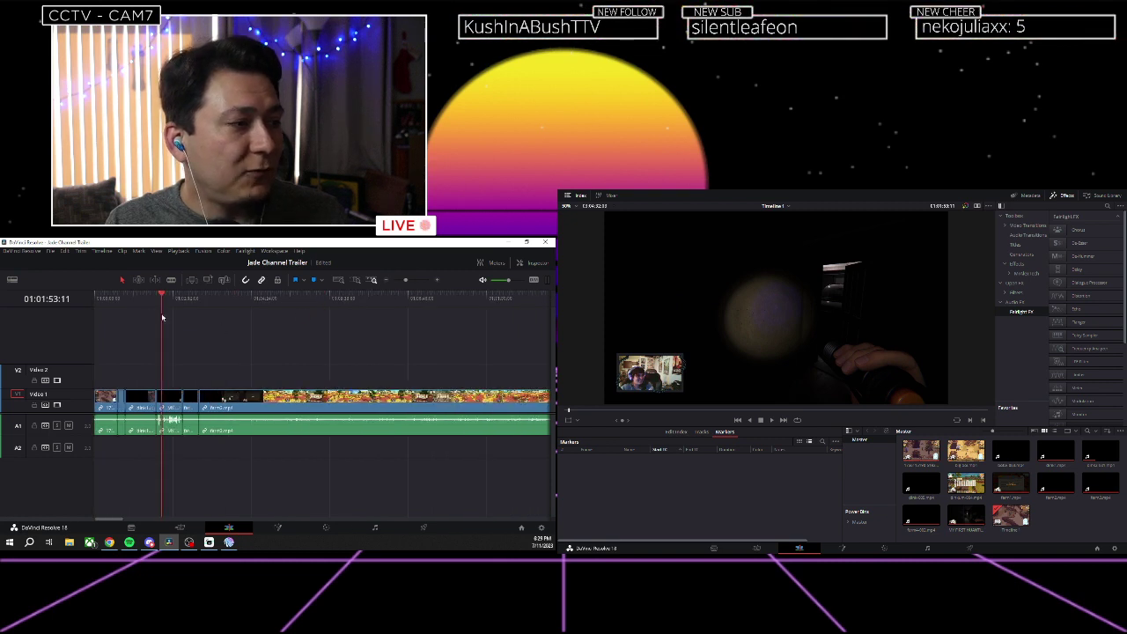
pyautogui.click(118, 312)
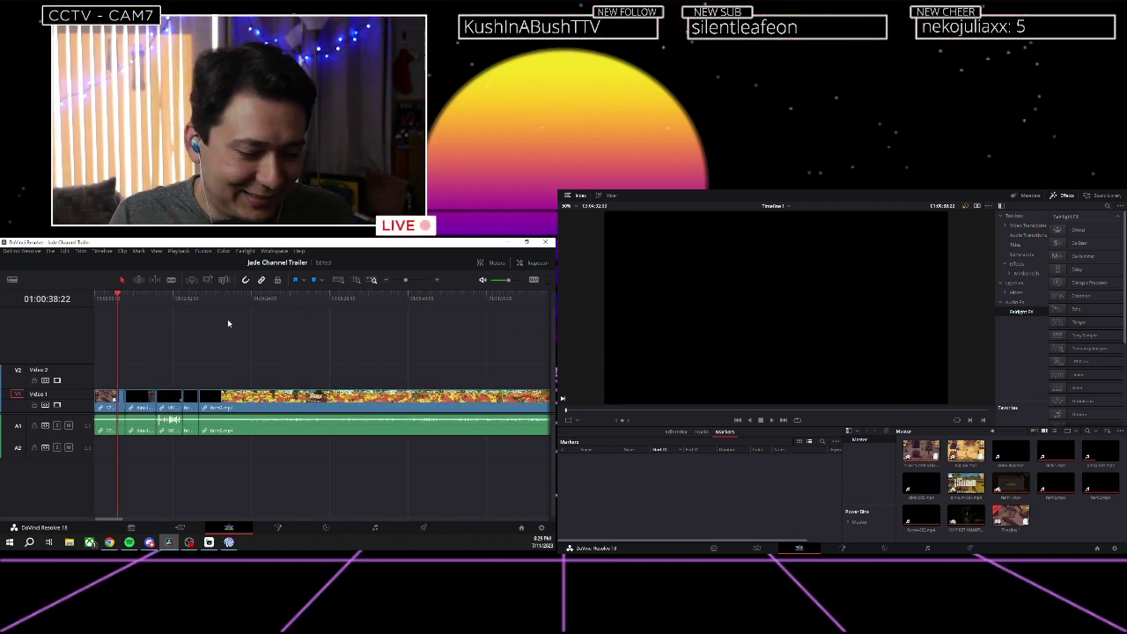
pyautogui.scroll(2, 228, 323)
pyautogui.scroll(3, 227, 323)
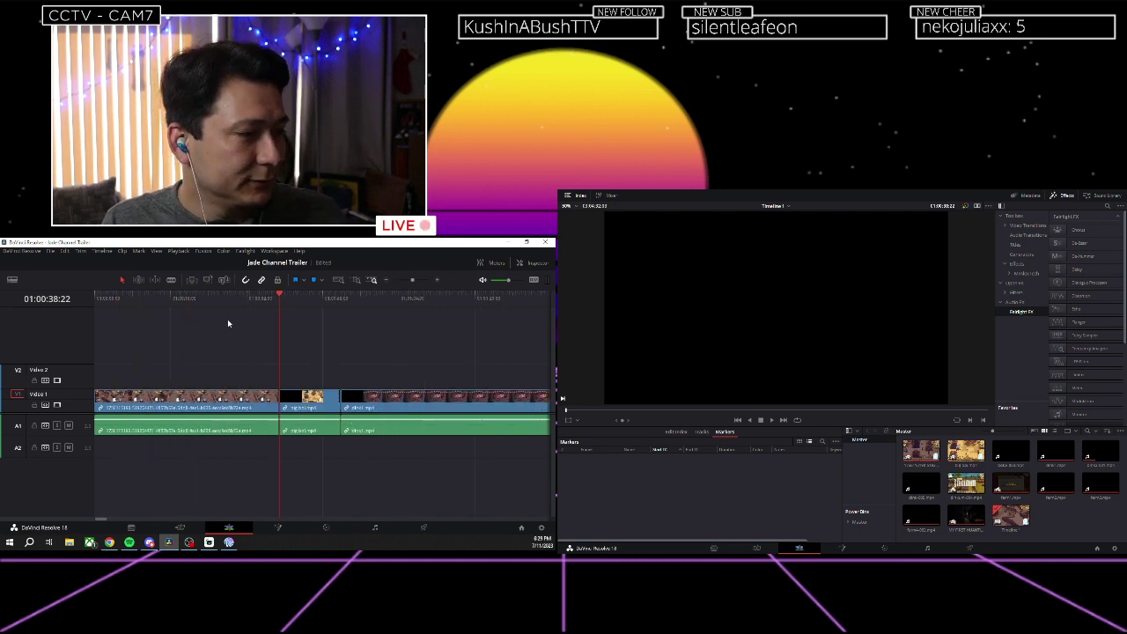
pyautogui.scroll(-3, 227, 323)
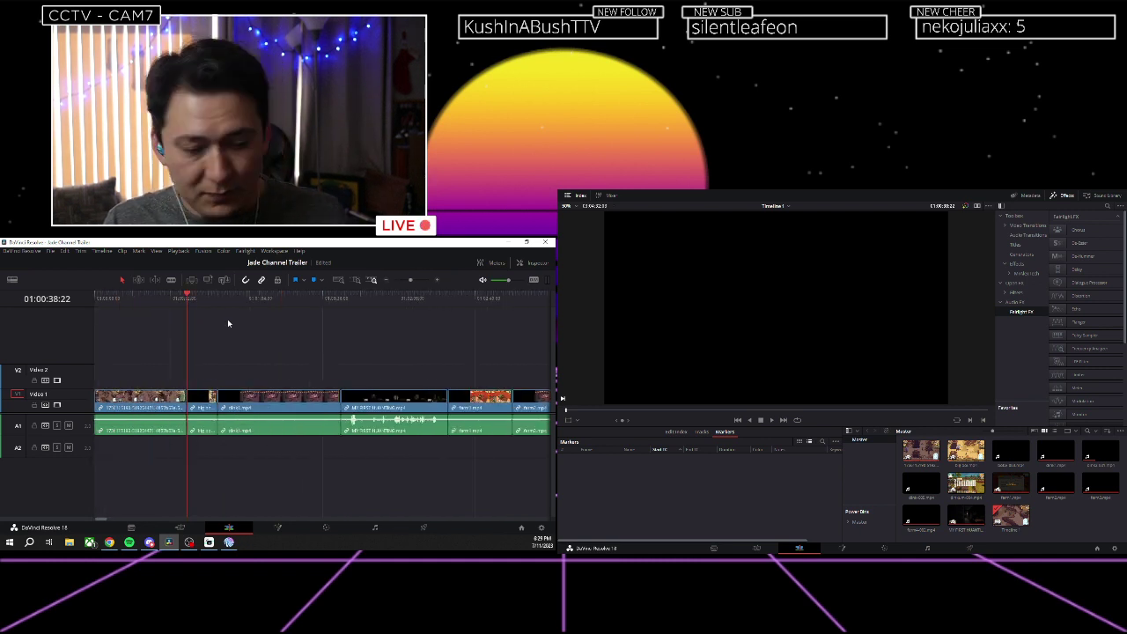
# Move frame by frame back and forth through the second clip's opening seconds, ending at 01:00:40:08.
pyautogui.press('space')
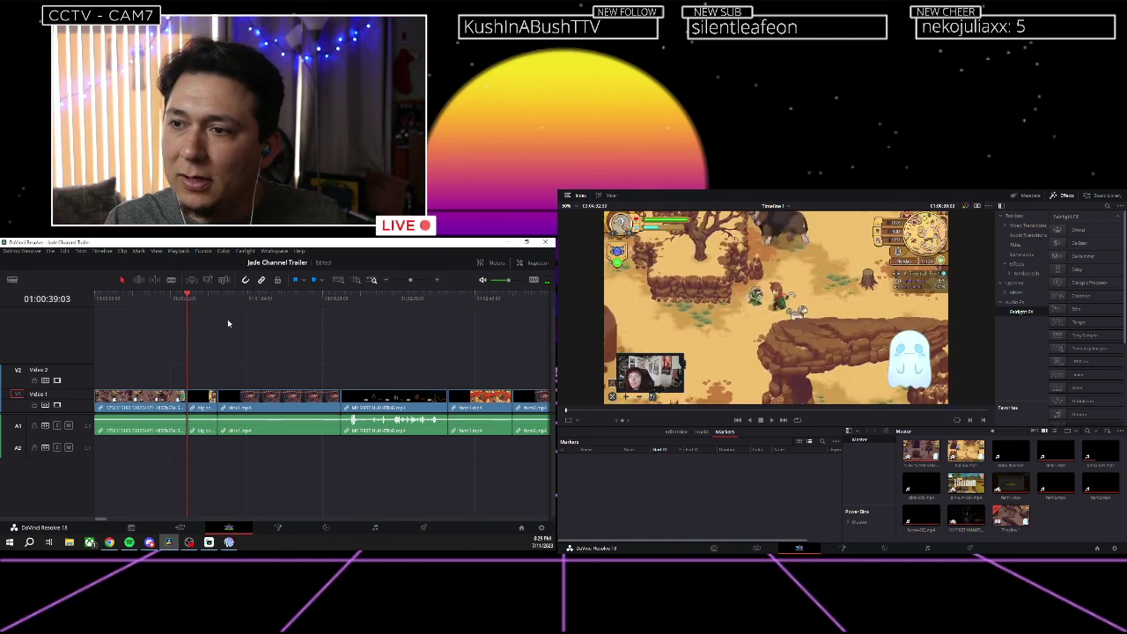
pyautogui.press('Right')
pyautogui.press('Right')
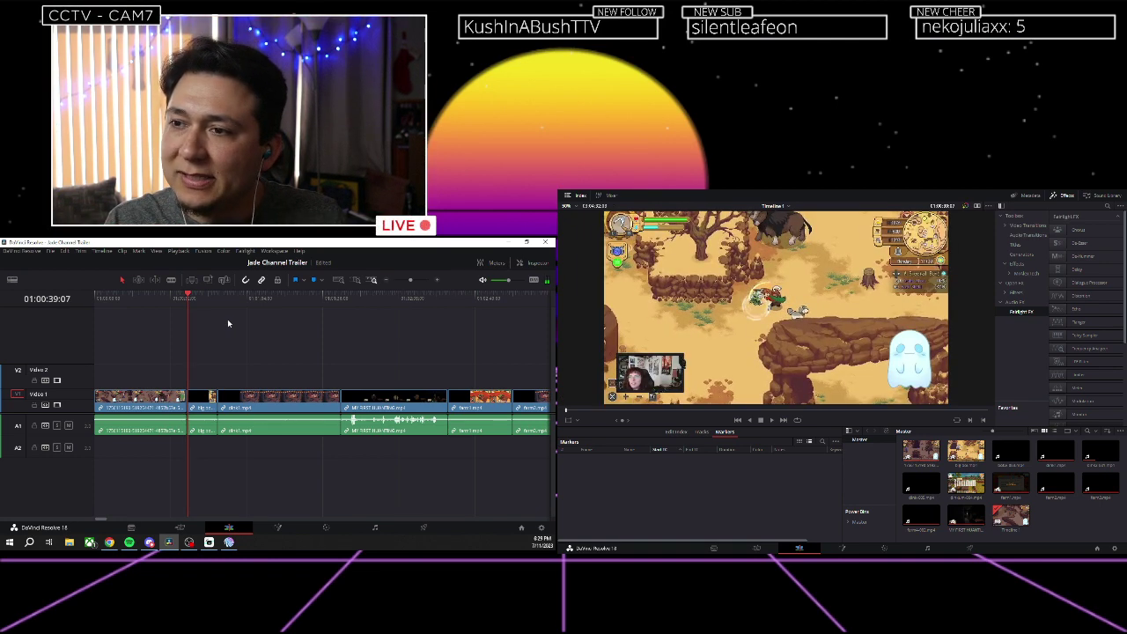
pyautogui.press('Left')
pyautogui.press('Left')
pyautogui.press('Left')
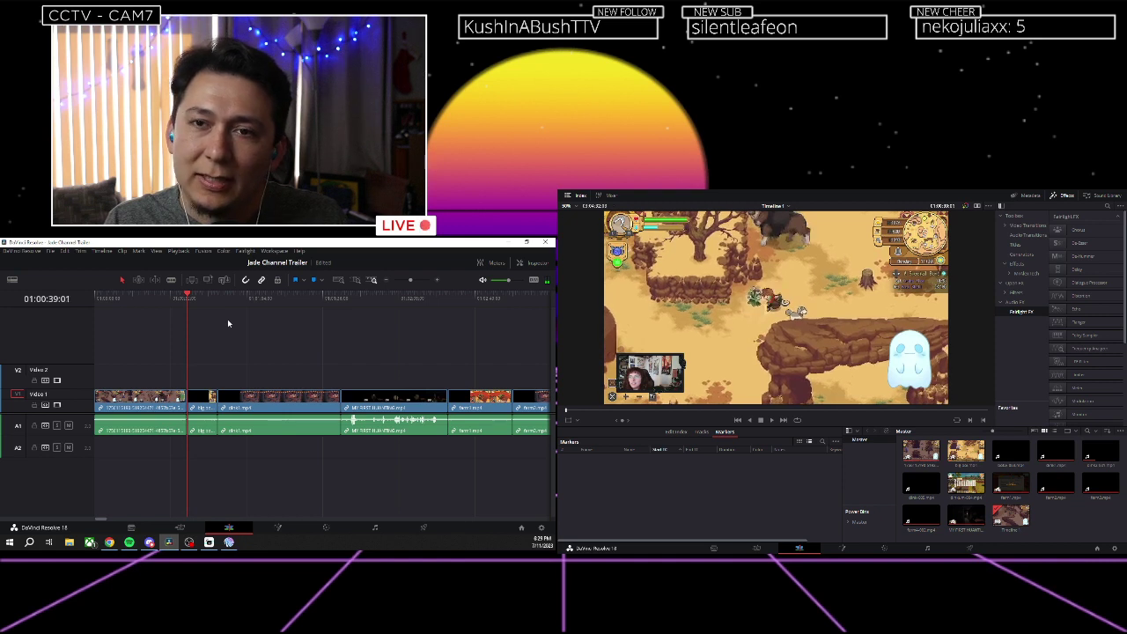
pyautogui.press('Right')
pyautogui.press('Right')
pyautogui.press('Right')
pyautogui.press('Right')
pyautogui.press('Right')
pyautogui.press('Right')
pyautogui.press('Right')
pyautogui.press('Right')
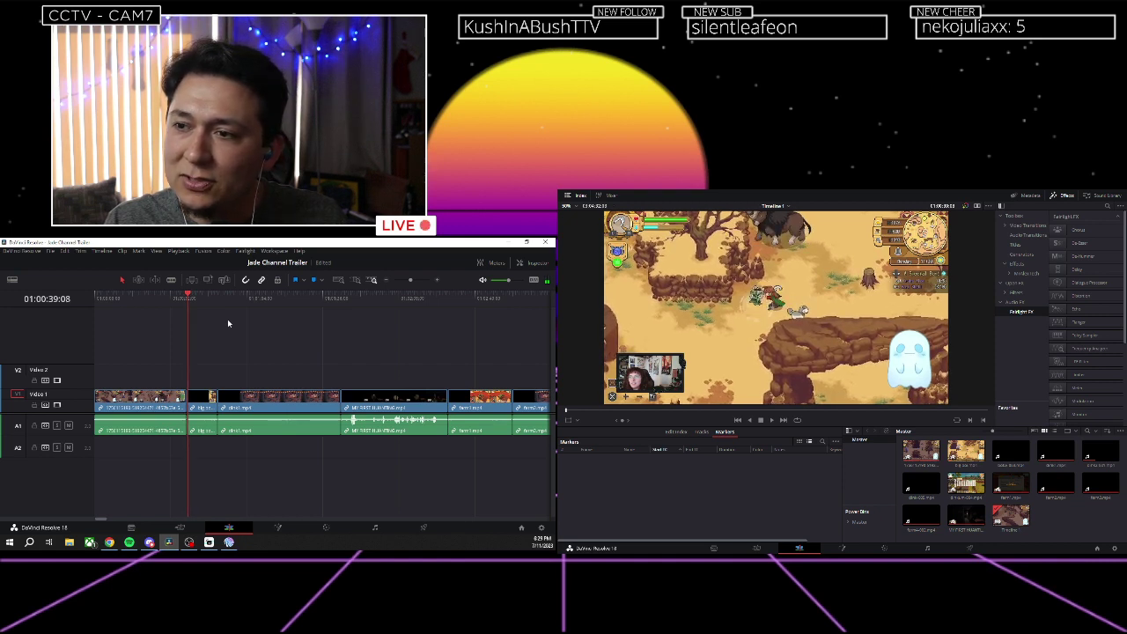
pyautogui.press('Right')
pyautogui.press('Right')
pyautogui.press('Right')
pyautogui.press('Right')
pyautogui.press('Right')
pyautogui.press('Right')
pyautogui.press('Right')
pyautogui.press('Right')
pyautogui.press('Right')
pyautogui.press('Right')
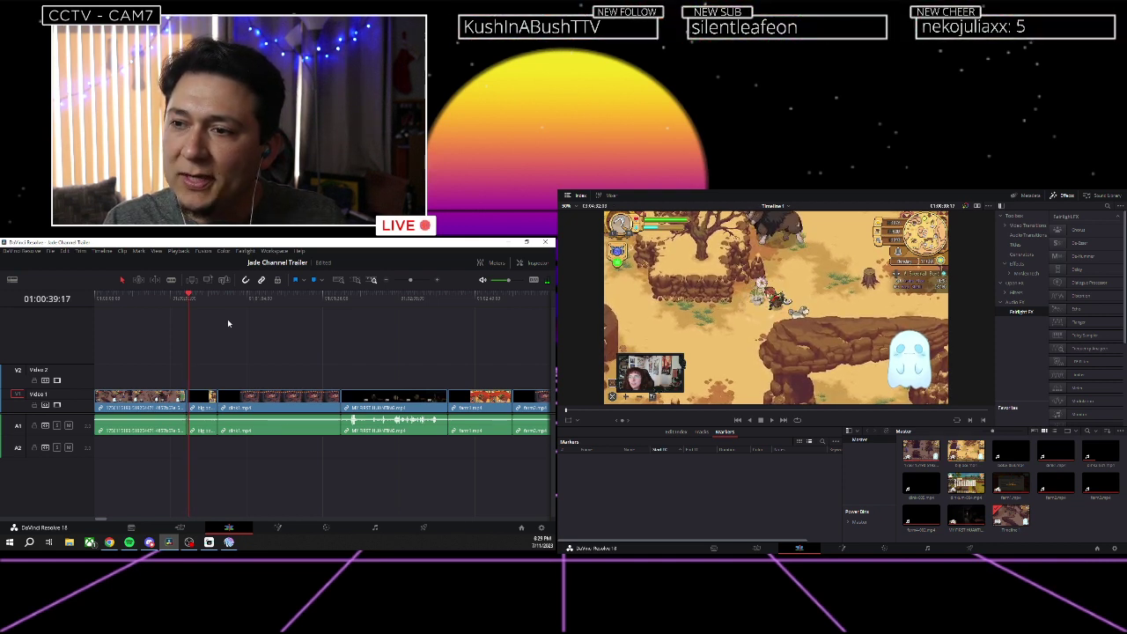
pyautogui.press('Right')
pyautogui.press('Right')
pyautogui.press('Right')
pyautogui.press('Right')
pyautogui.press('Right')
pyautogui.press('Right')
pyautogui.press('Right')
pyautogui.press('Right')
pyautogui.press('Right')
pyautogui.press('Right')
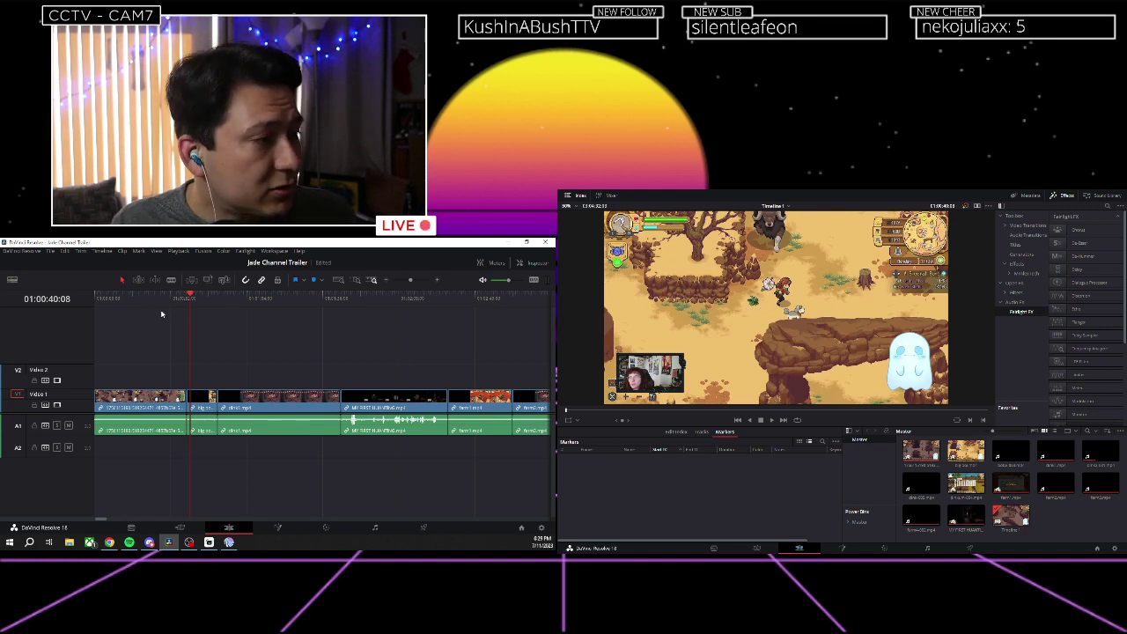
# Play the timeline from its start, check the music in Spotify, and adjust the Game channel's volume in OBS before returning to DaVinci Resolve.
pyautogui.click(106, 301)
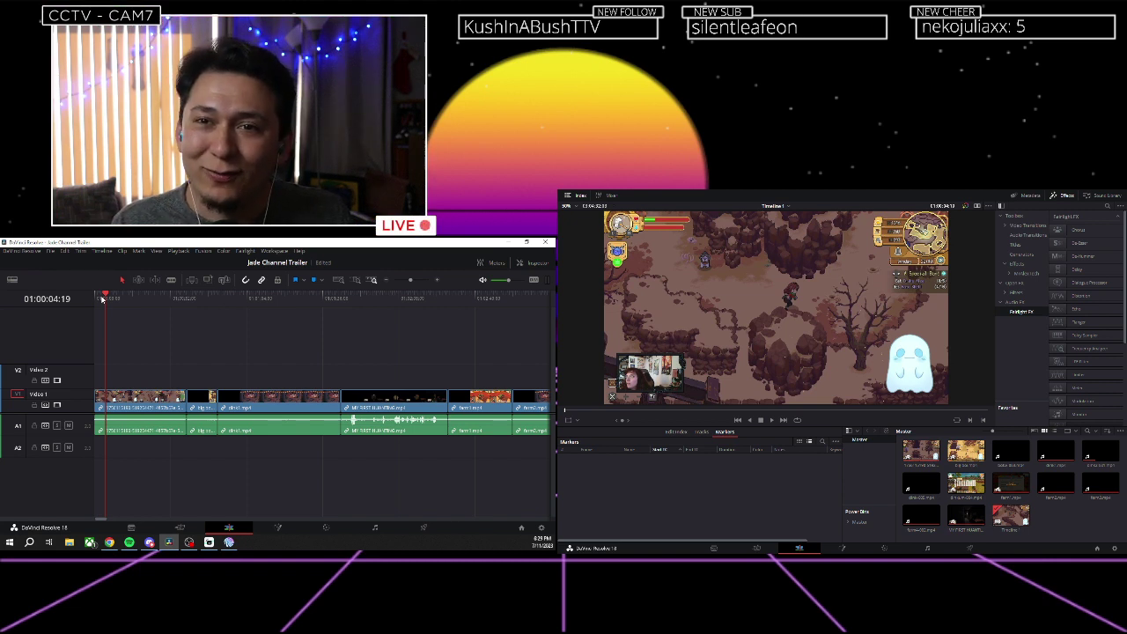
pyautogui.click(96, 300)
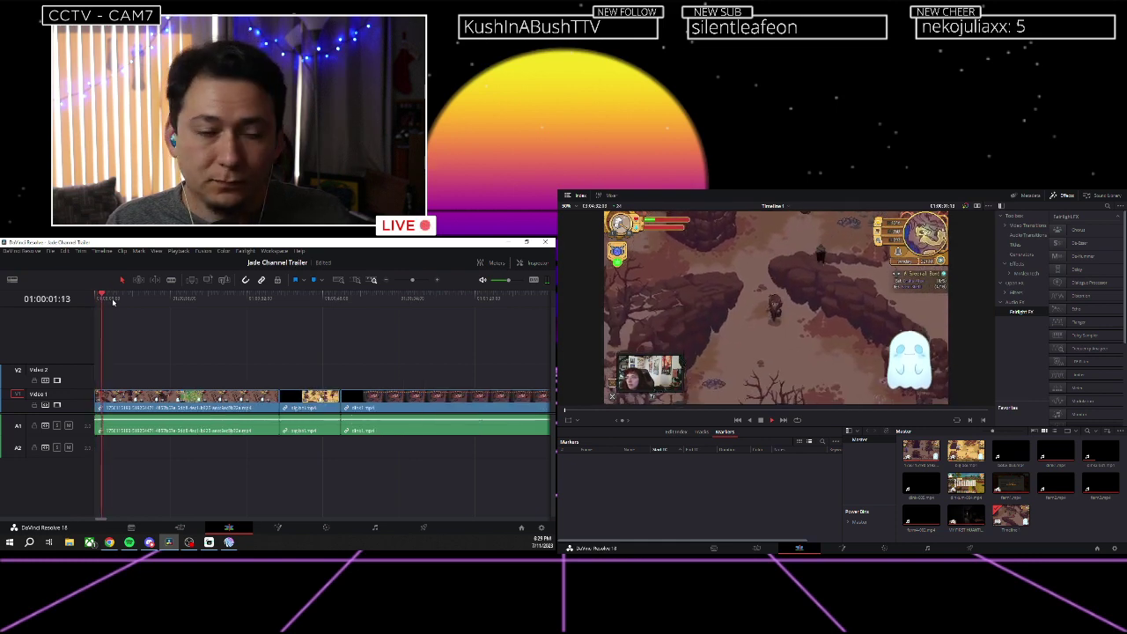
pyautogui.click(129, 541)
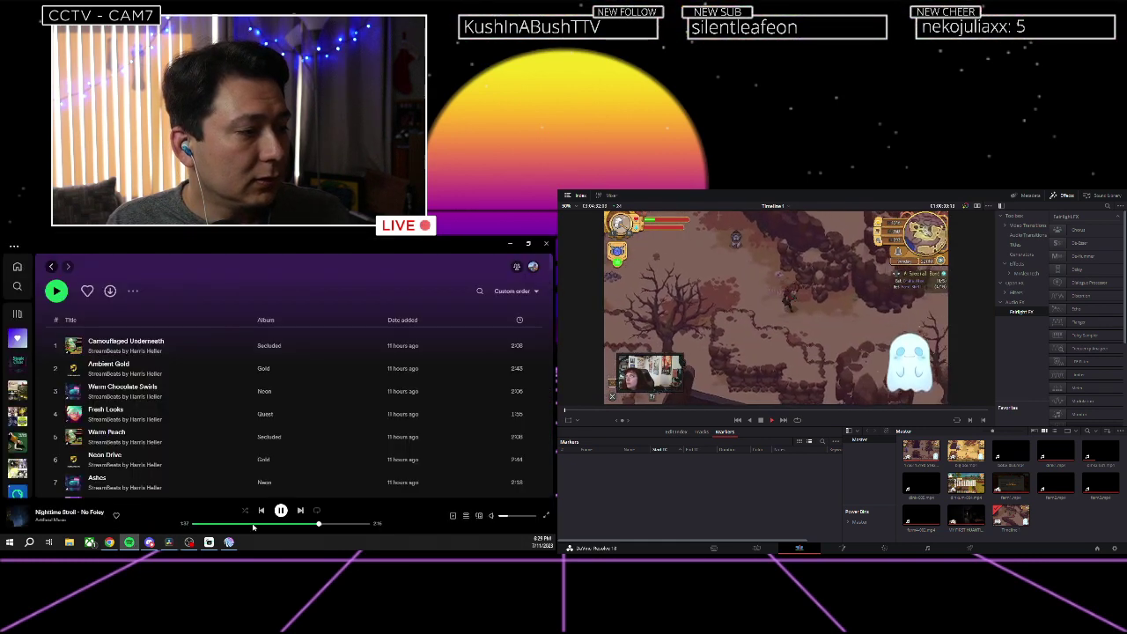
pyautogui.click(190, 542)
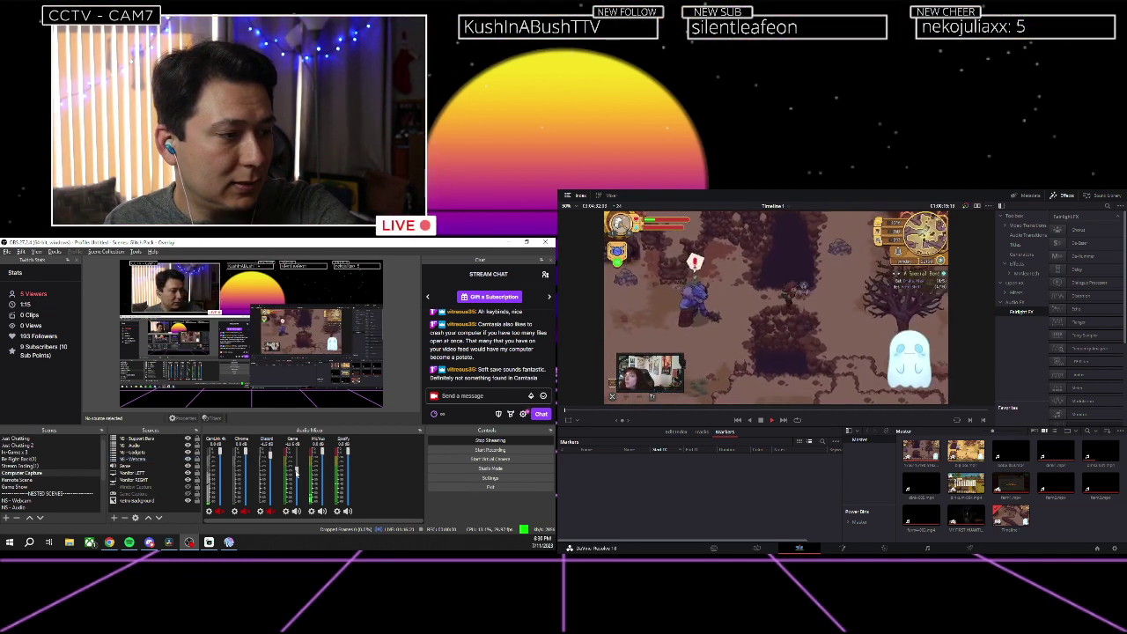
pyautogui.moveTo(169, 541)
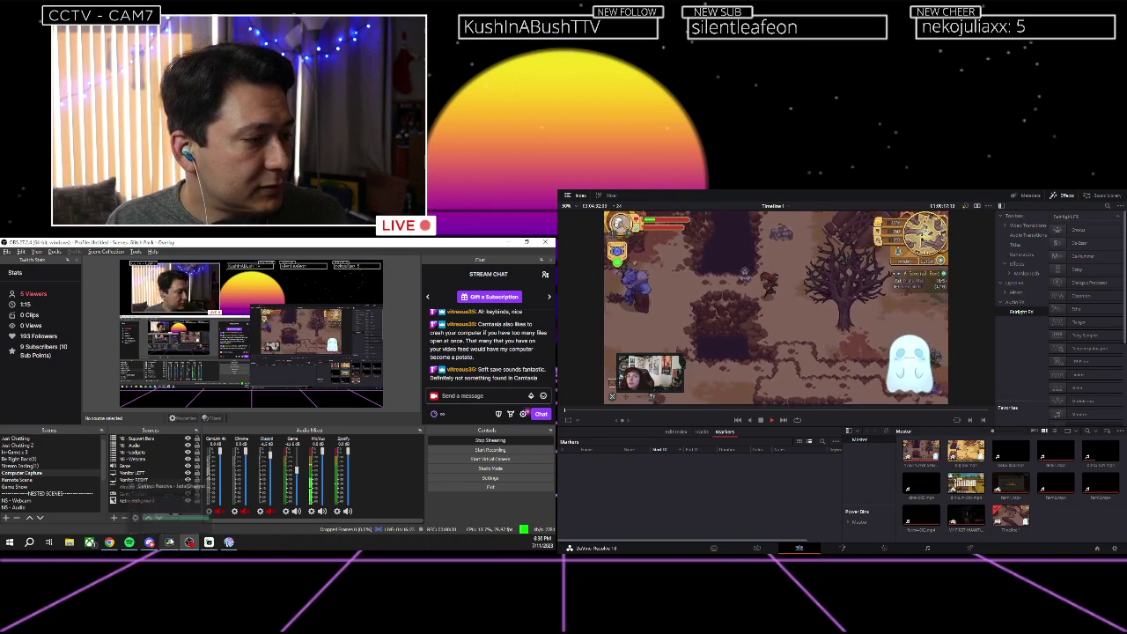
pyautogui.click(167, 495)
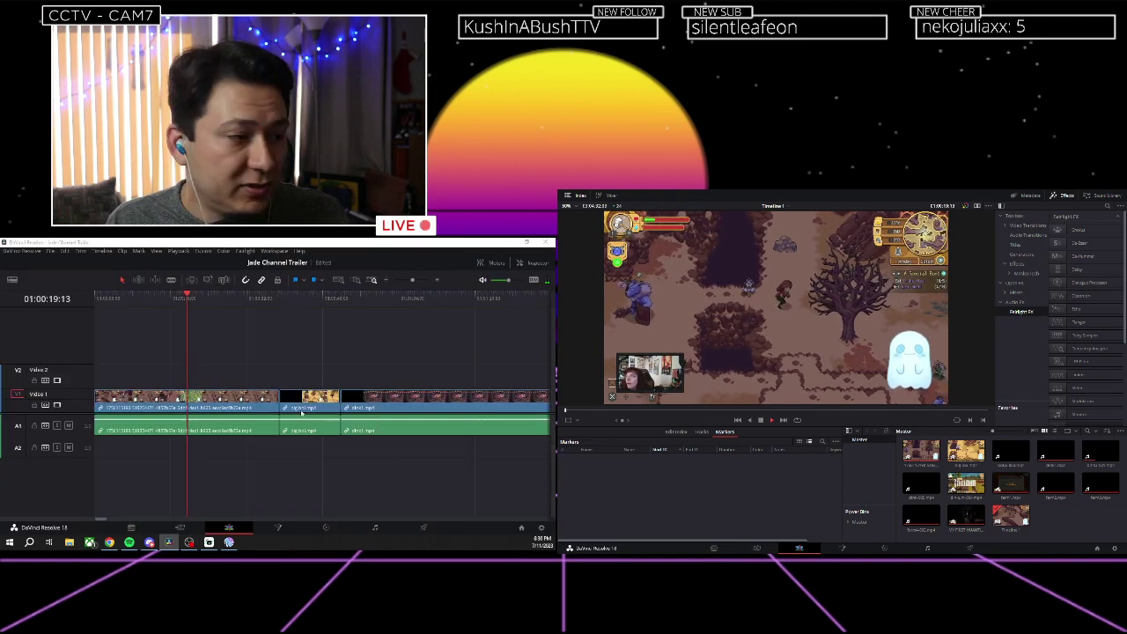
# Place the playhead at the start of the fourth clip, 01:01:43:18, for playback.
pyautogui.scroll(-4, 295, 346)
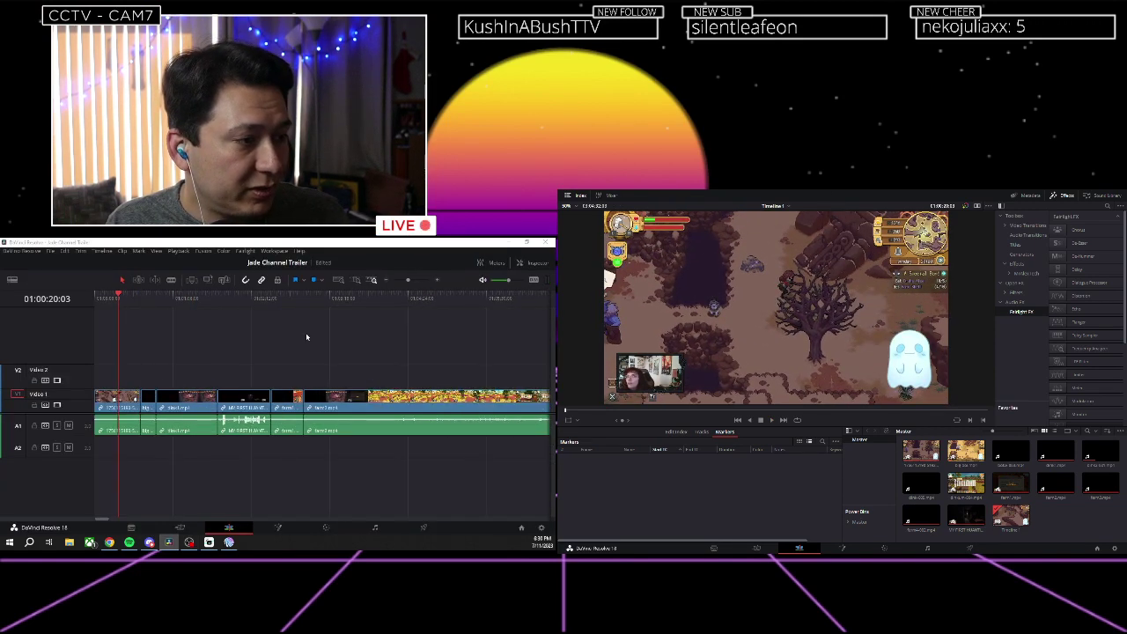
pyautogui.click(221, 301)
pyautogui.scroll(3, 223, 301)
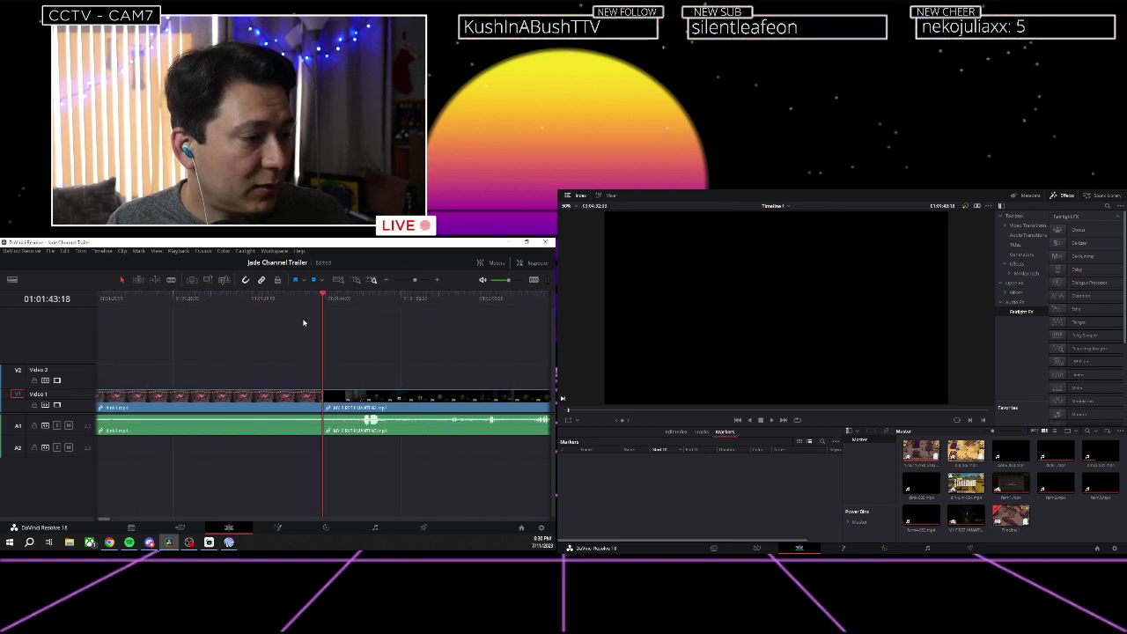
pyautogui.hscroll(3, 262, 346)
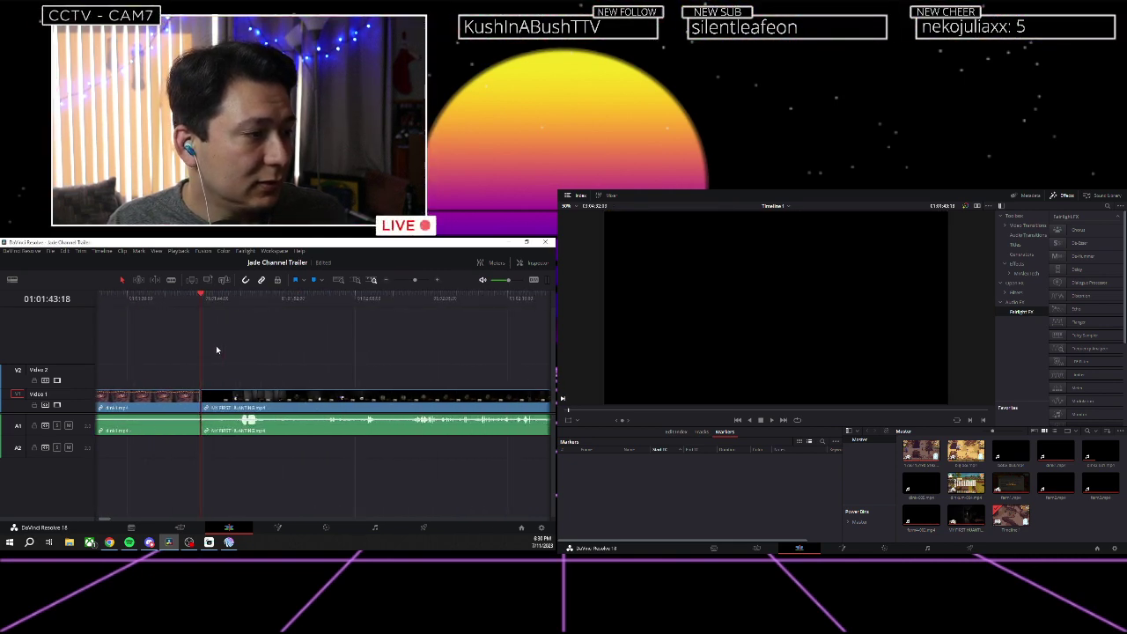
# Raise the Game channel's volume in OBS while the fourth clip plays, and continue playback in DaVinci Resolve from about 01:02:05.
pyautogui.click(190, 542)
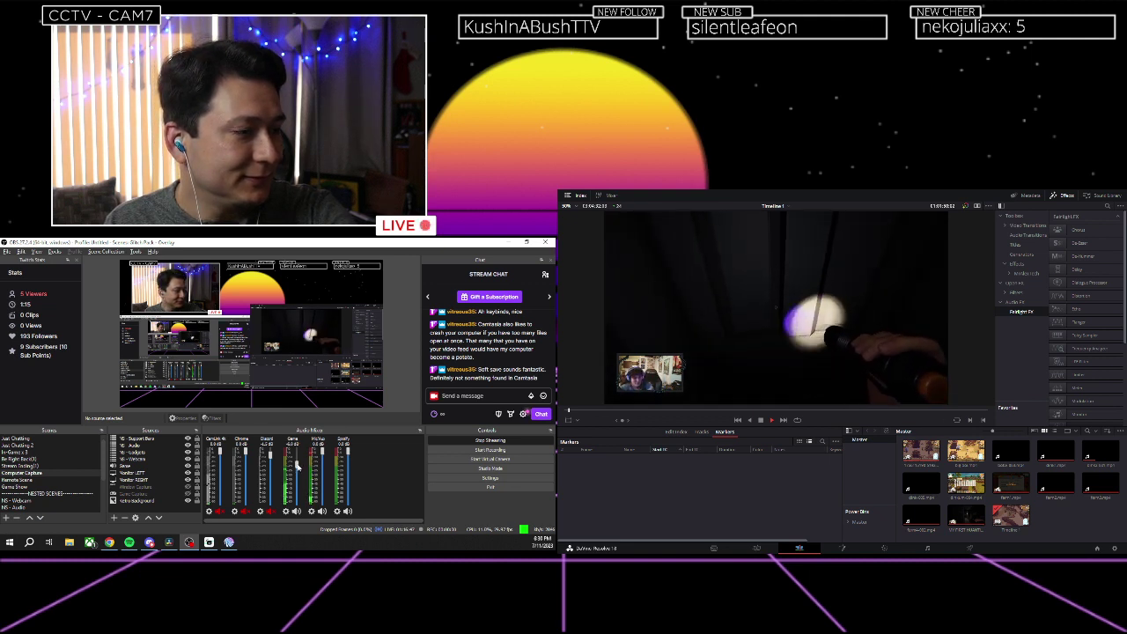
pyautogui.click(168, 542)
pyautogui.click(406, 303)
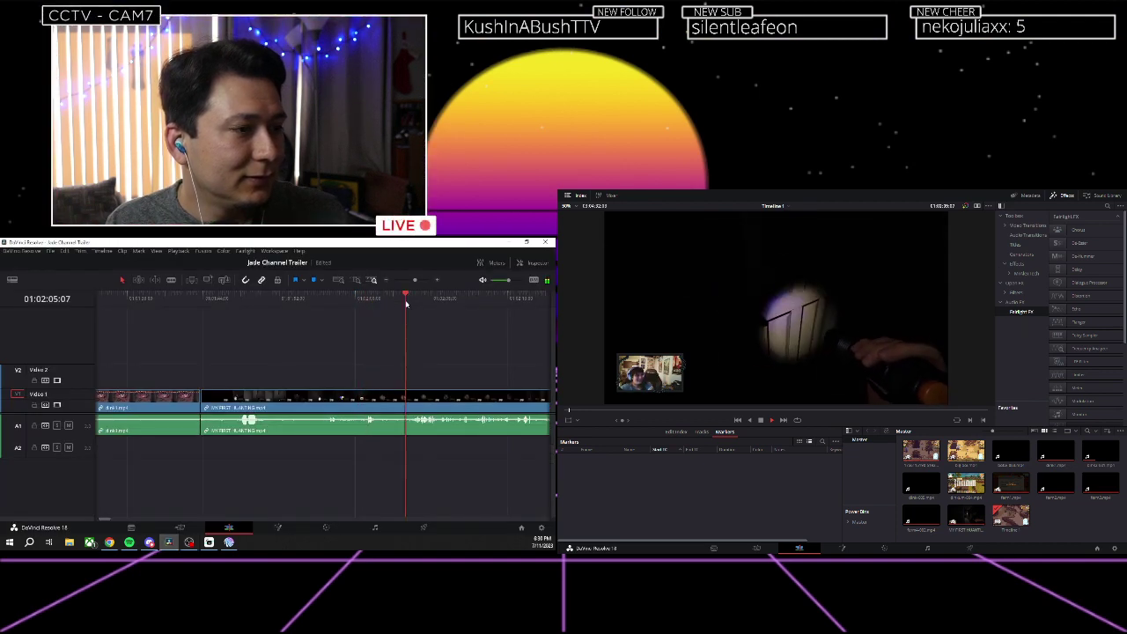
# Check the stream's audio levels in OBS while the fourth clip plays, and stop playback in DaVinci Resolve at 01:02:23:22.
pyautogui.click(189, 543)
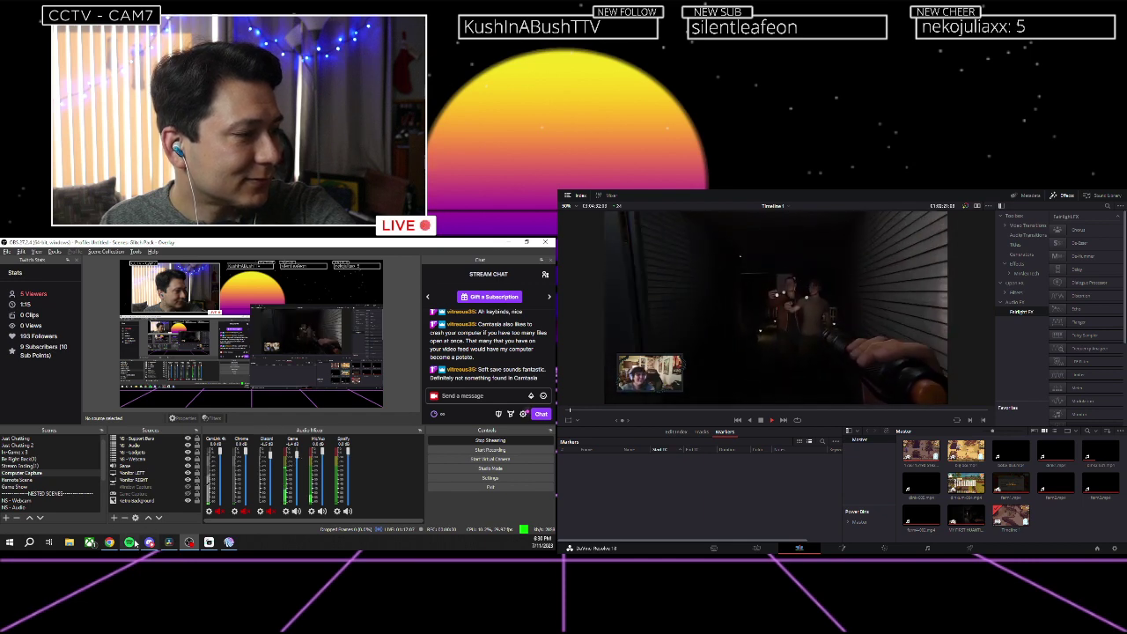
pyautogui.click(167, 542)
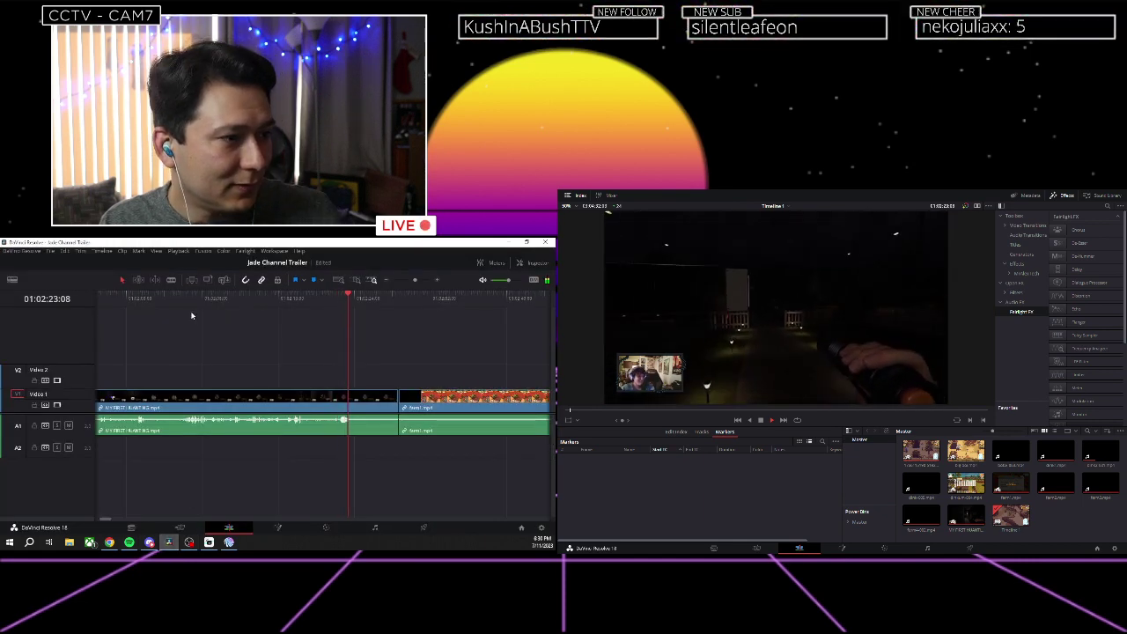
pyautogui.press('space')
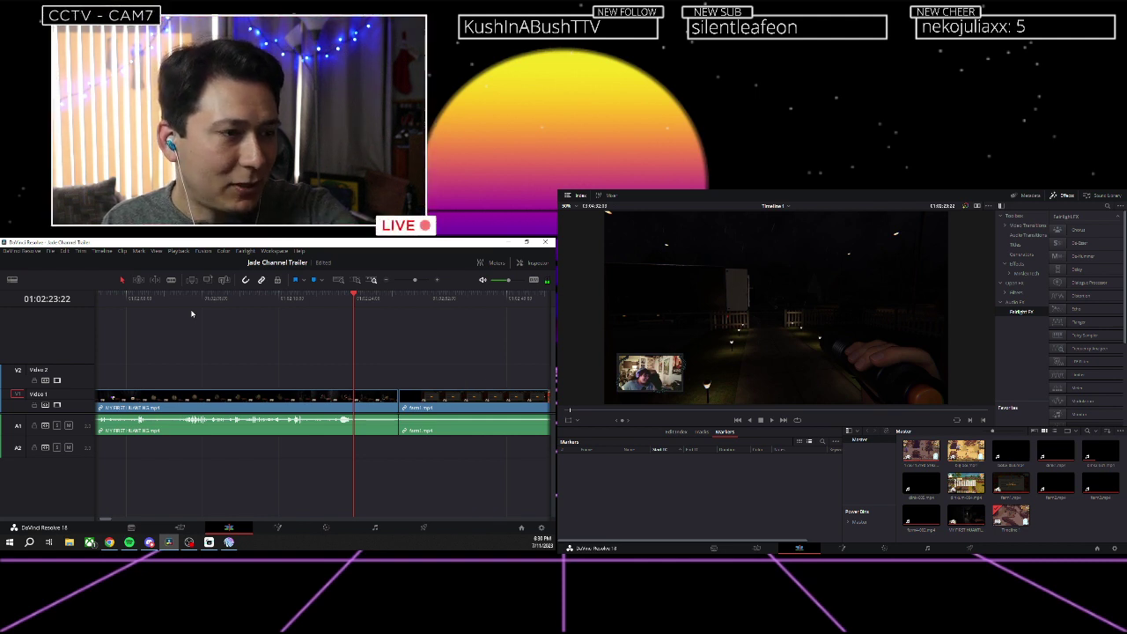
# Return the playhead to the first clip near the beginning of the timeline, at 01:00:07:04.
pyautogui.hotkey('shift', 'z')
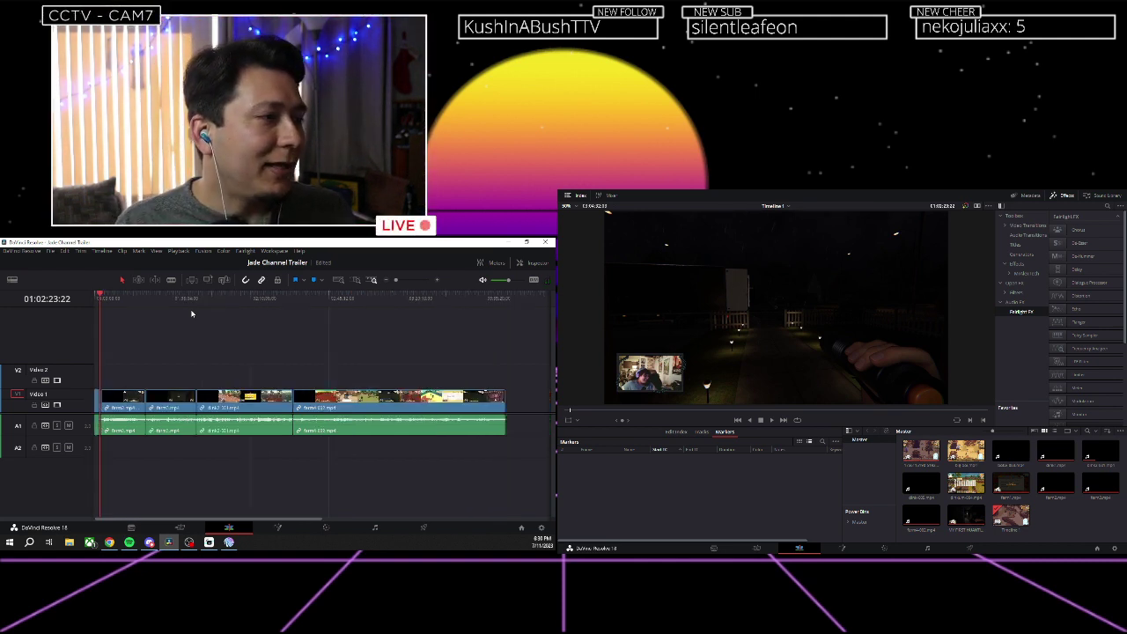
pyautogui.hotkey('ctrl', '=')
pyautogui.hotkey('ctrl', '=')
pyautogui.hotkey('ctrl', '=')
pyautogui.hotkey('ctrl', '=')
pyautogui.hotkey('ctrl', '=')
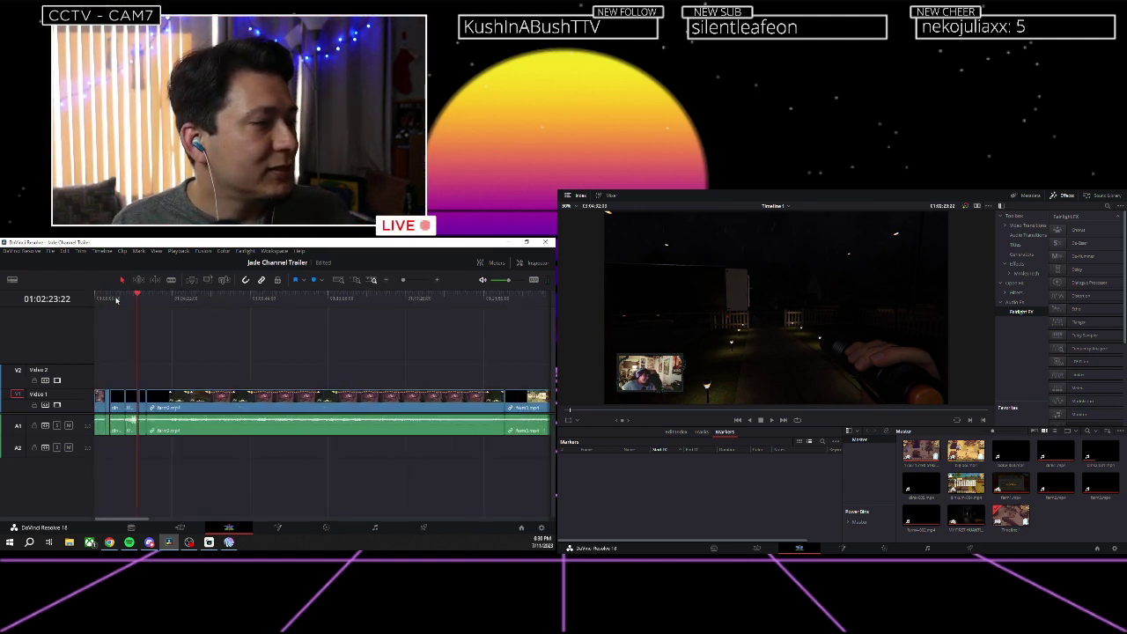
pyautogui.click(103, 300)
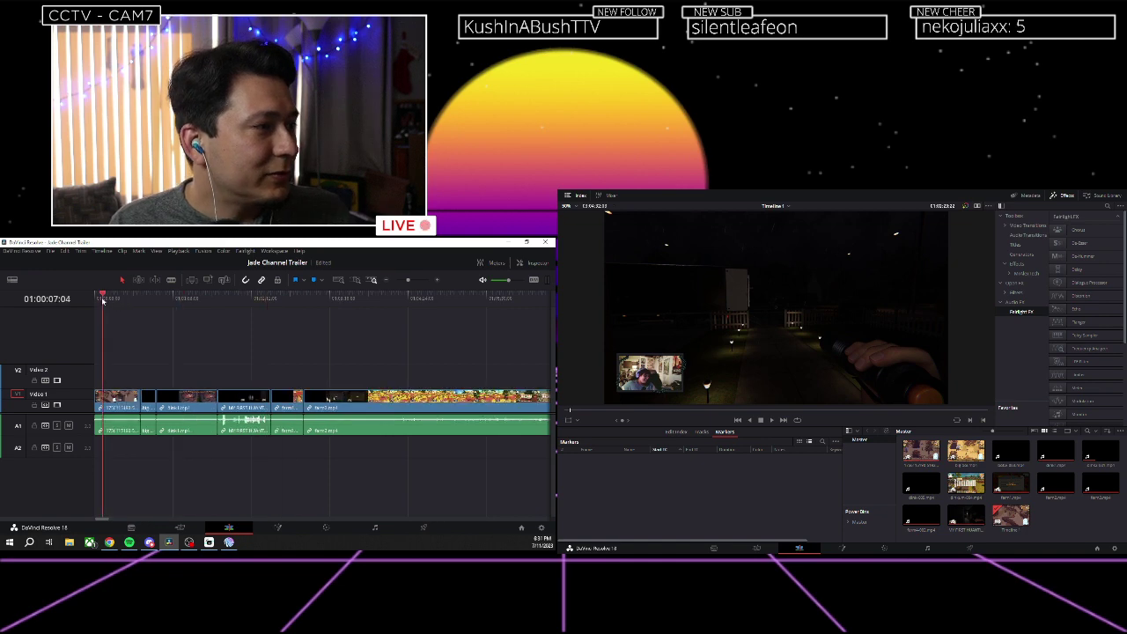
# Play the first clip from the start of the timeline and ripple-trim its beginning to 01:00:10:17.
pyautogui.hotkey('ctrl', '=')
pyautogui.hotkey('ctrl', '=')
pyautogui.hotkey('ctrl', '=')
pyautogui.hotkey('ctrl', '=')
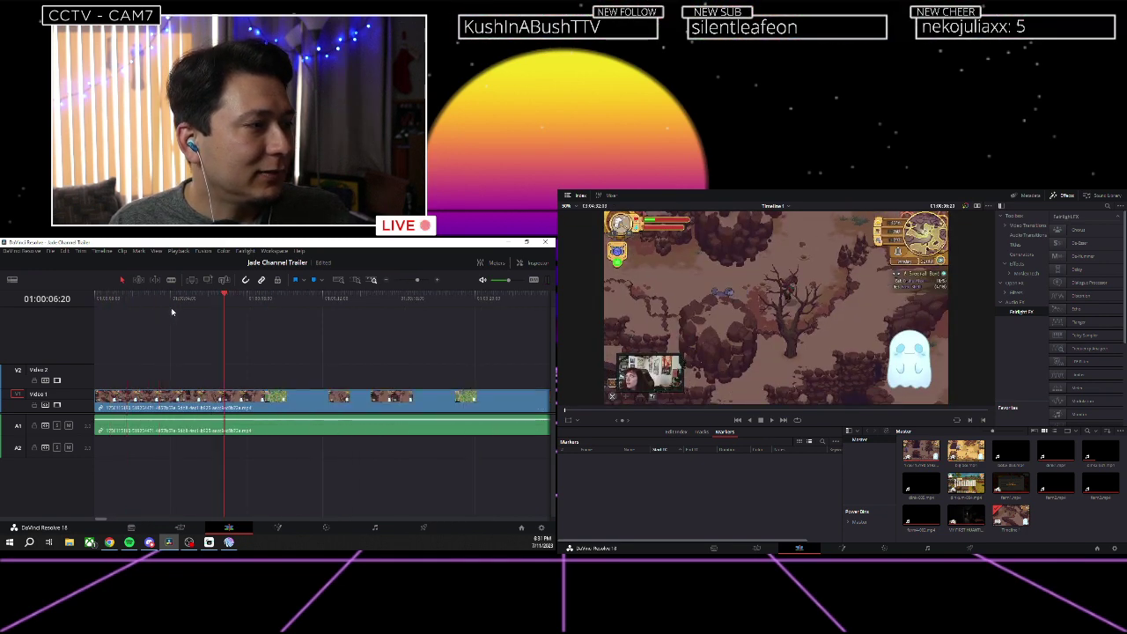
pyautogui.hotkey('ctrl', '-')
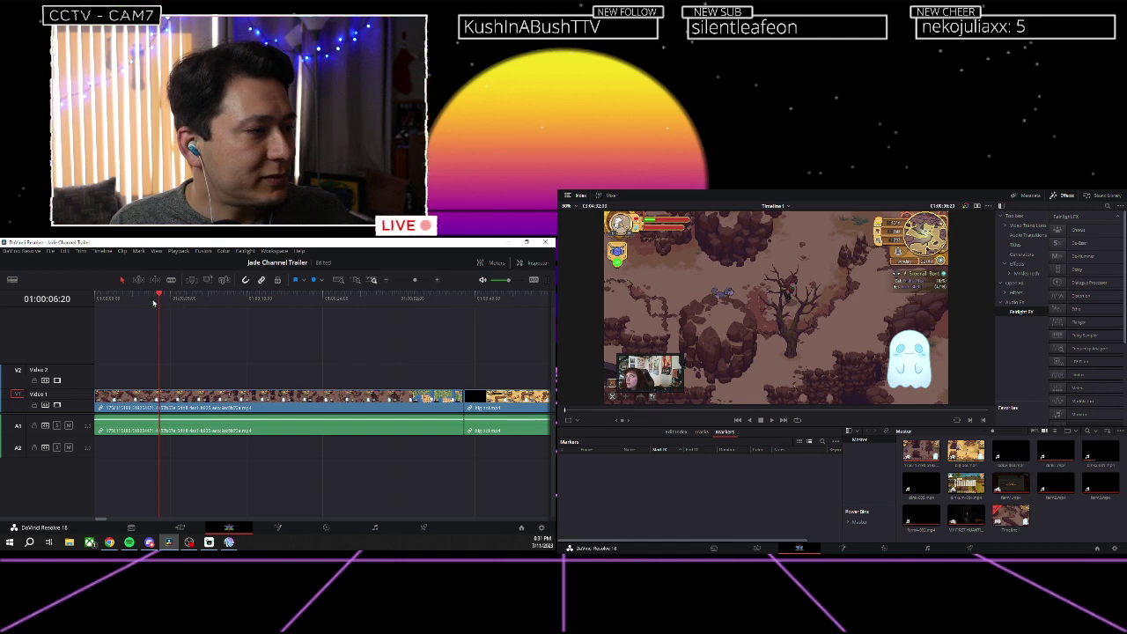
pyautogui.moveTo(119, 299); pyautogui.dragTo(96, 300)
pyautogui.press('space')
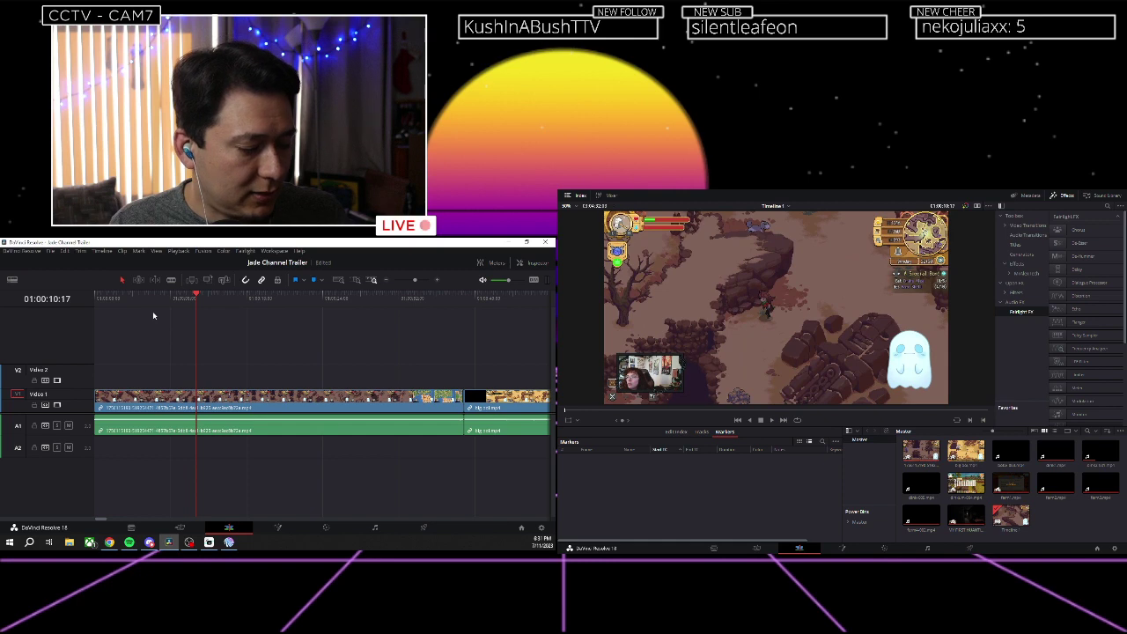
pyautogui.hotkey('ctrl', 'shift', '[')
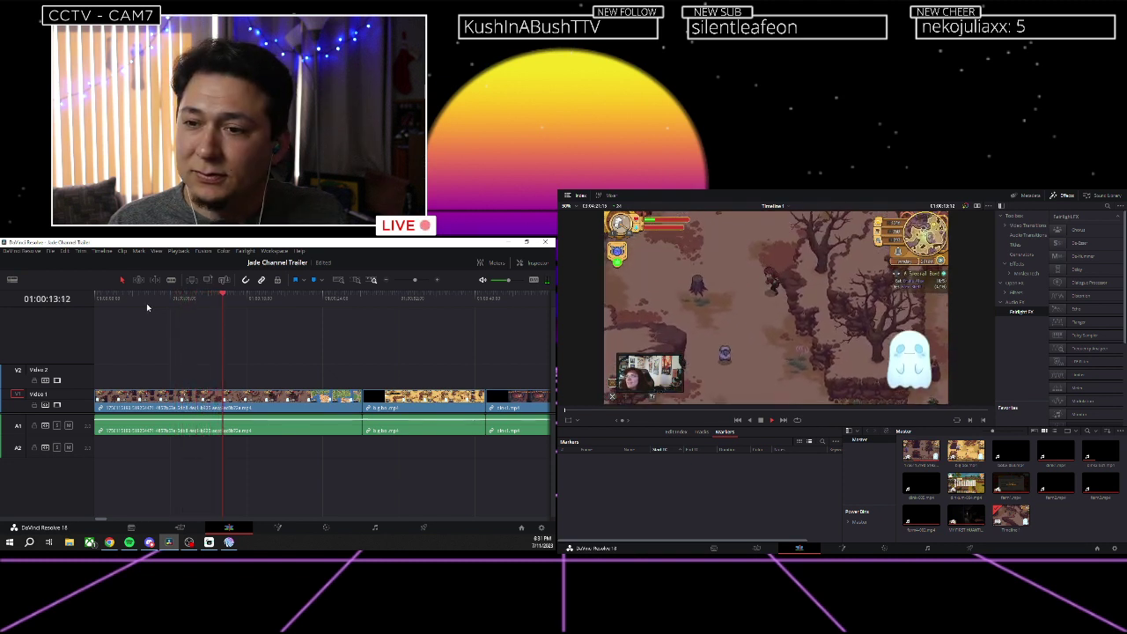
# Review the shortened first clip and ripple-trim its end to 01:00:11:07.
pyautogui.click(222, 304)
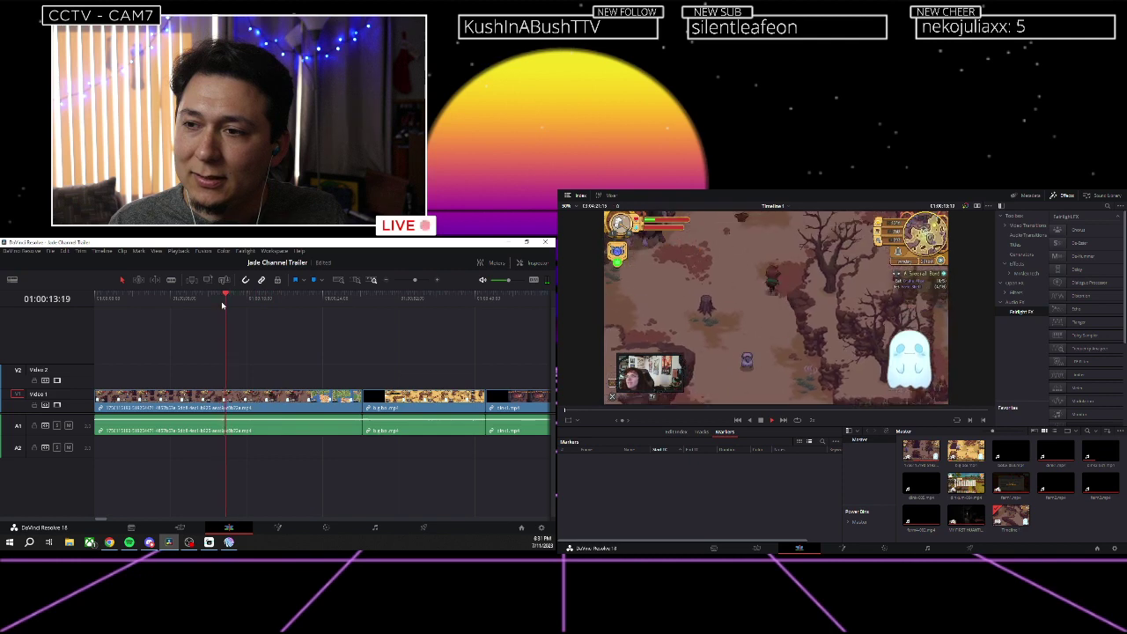
pyautogui.moveTo(222, 304); pyautogui.dragTo(190, 304)
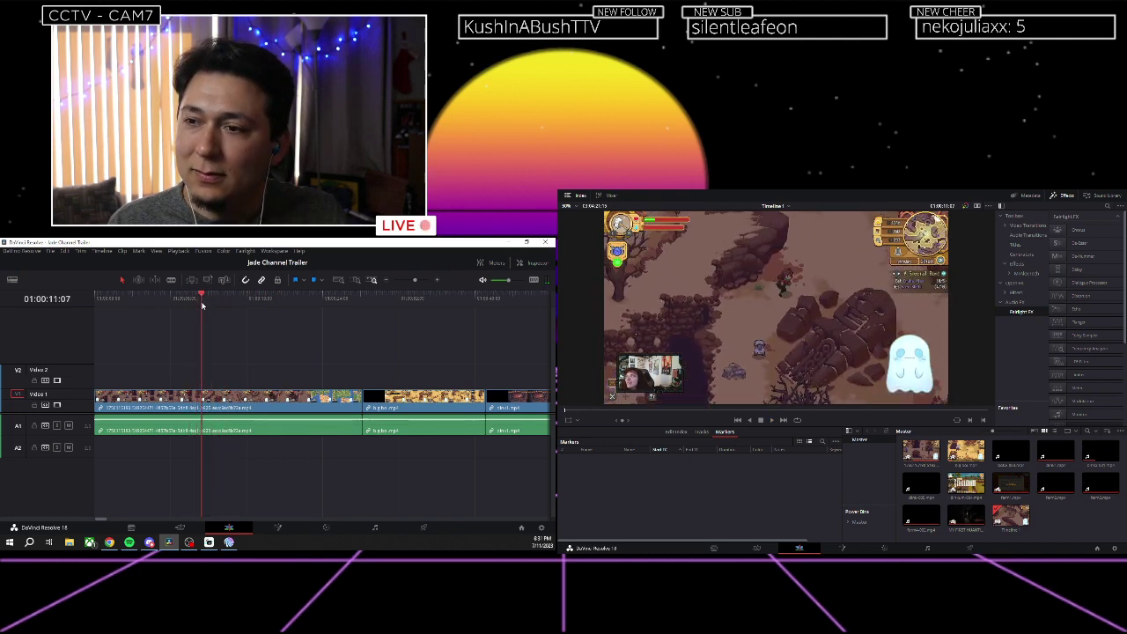
pyautogui.hotkey('ctrl', 'shift', '[')
pyautogui.hotkey('ctrl', 'shift', ']')
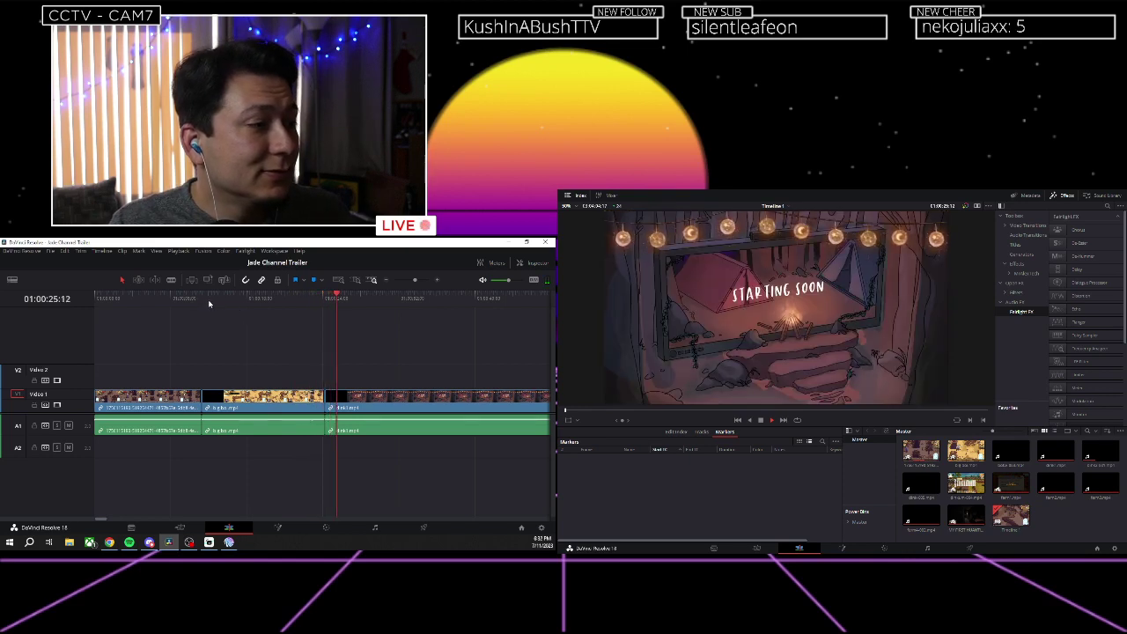
# Play the second clip and ripple-trim its end to 01:00:23:11.
pyautogui.click(208, 302)
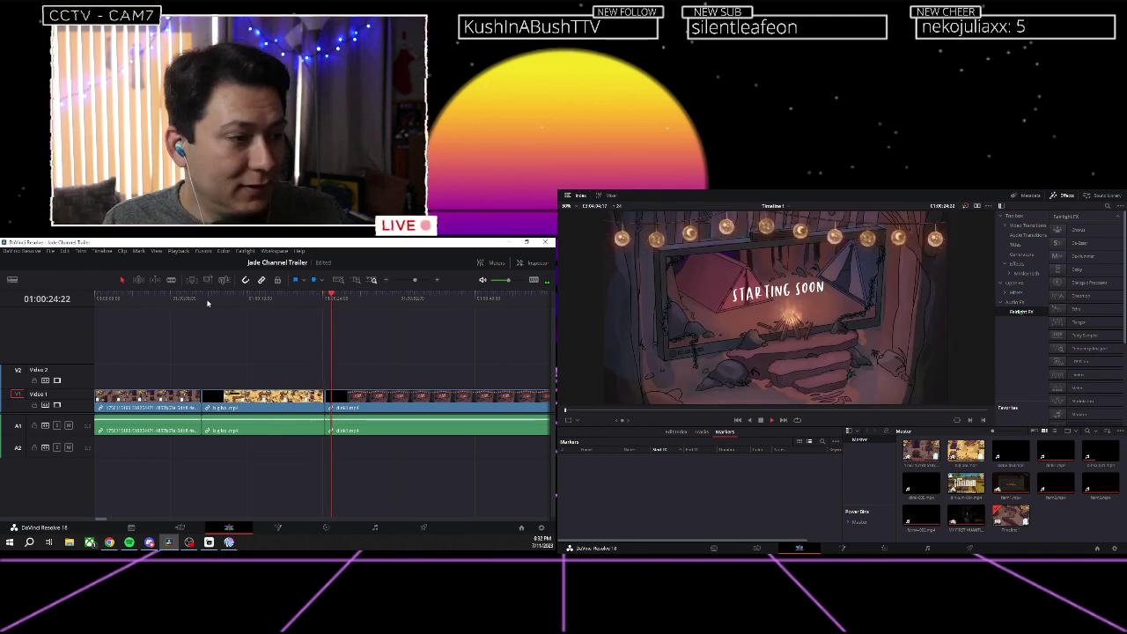
pyautogui.click(302, 297)
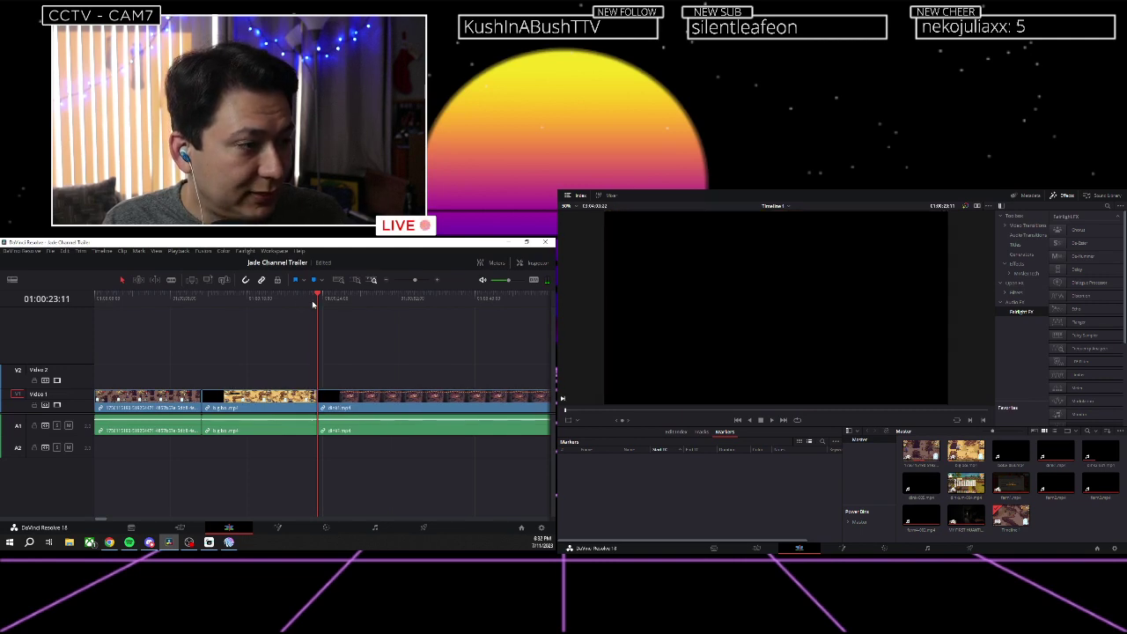
# Play the second clip forward and in reverse, and ripple-trim its start to 01:00:20:07.
pyautogui.click(202, 299)
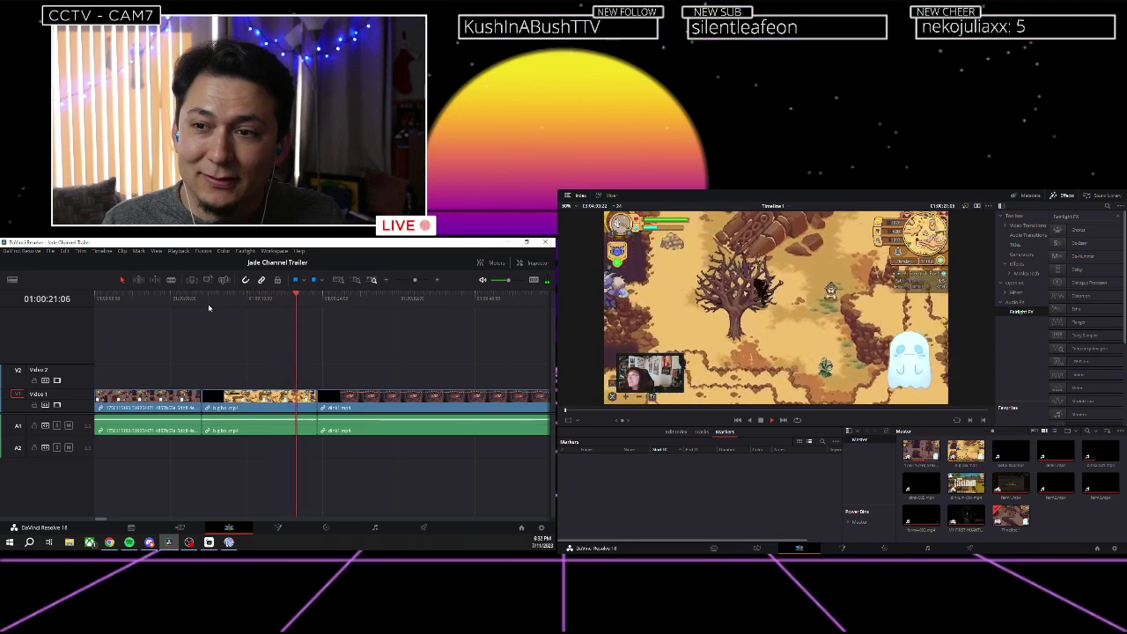
pyautogui.press('space')
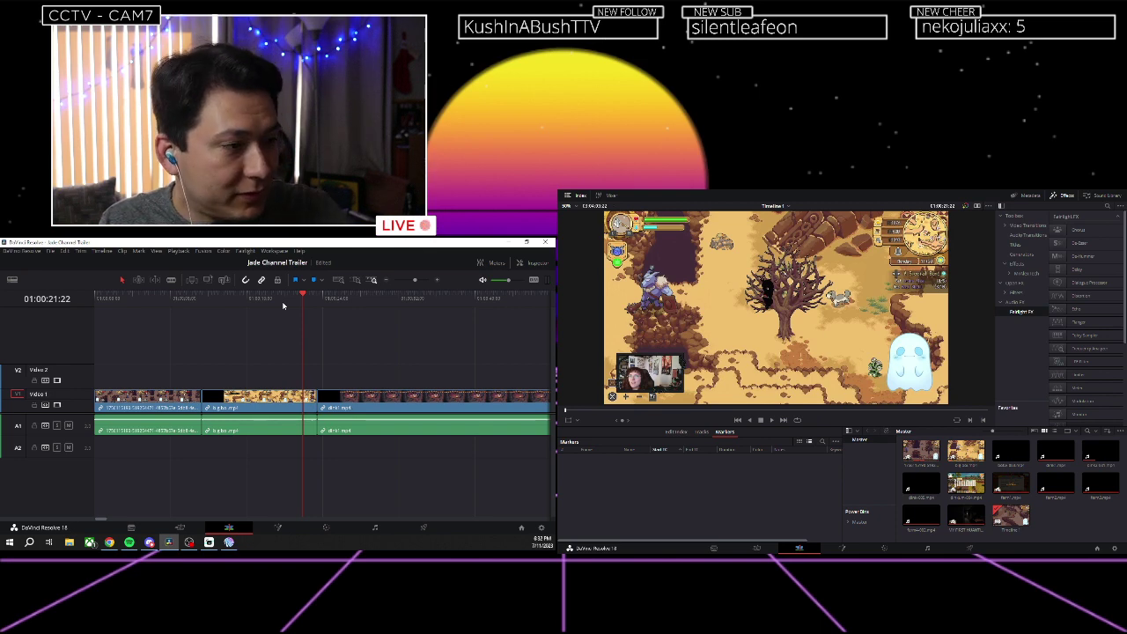
pyautogui.click(283, 306)
pyautogui.press('space')
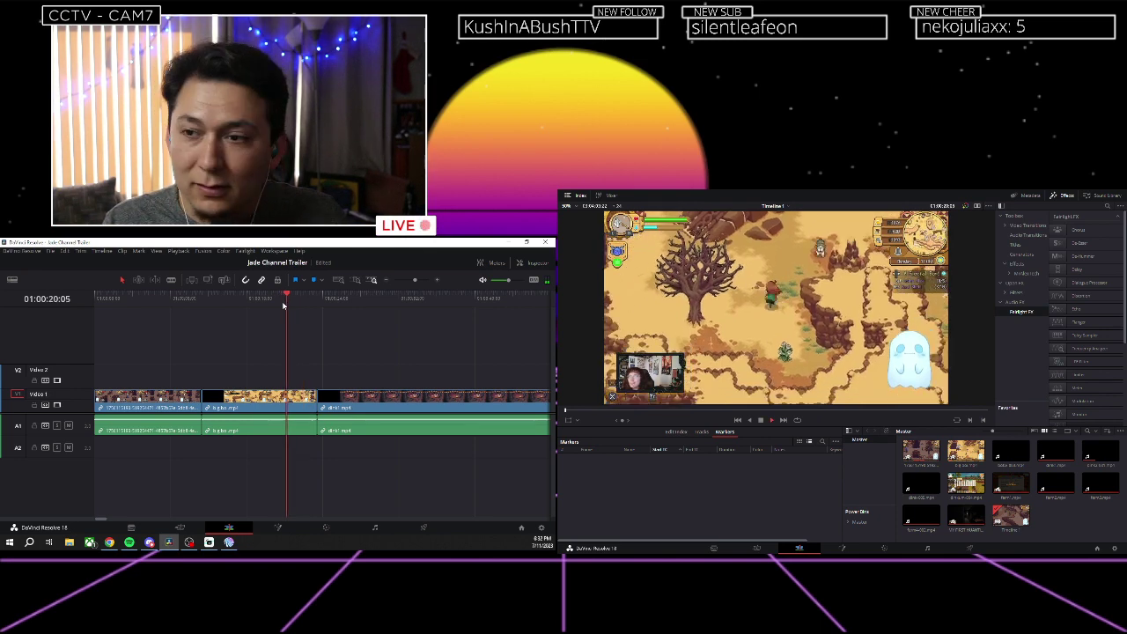
pyautogui.hotkey('ctrl', '=')
pyautogui.press('j')
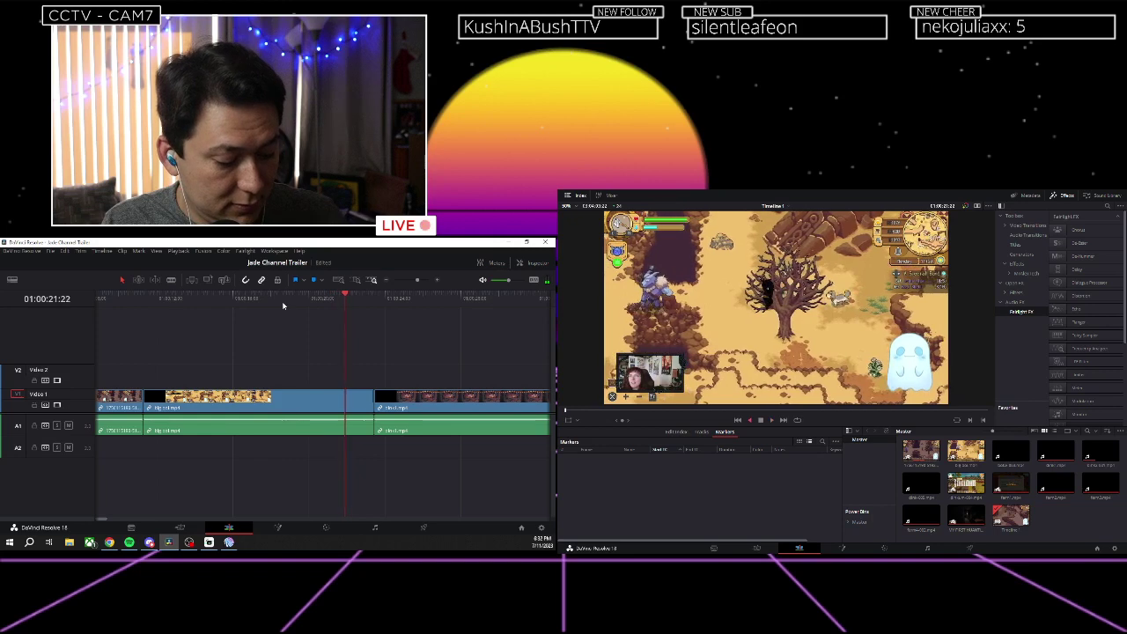
pyautogui.press('k')
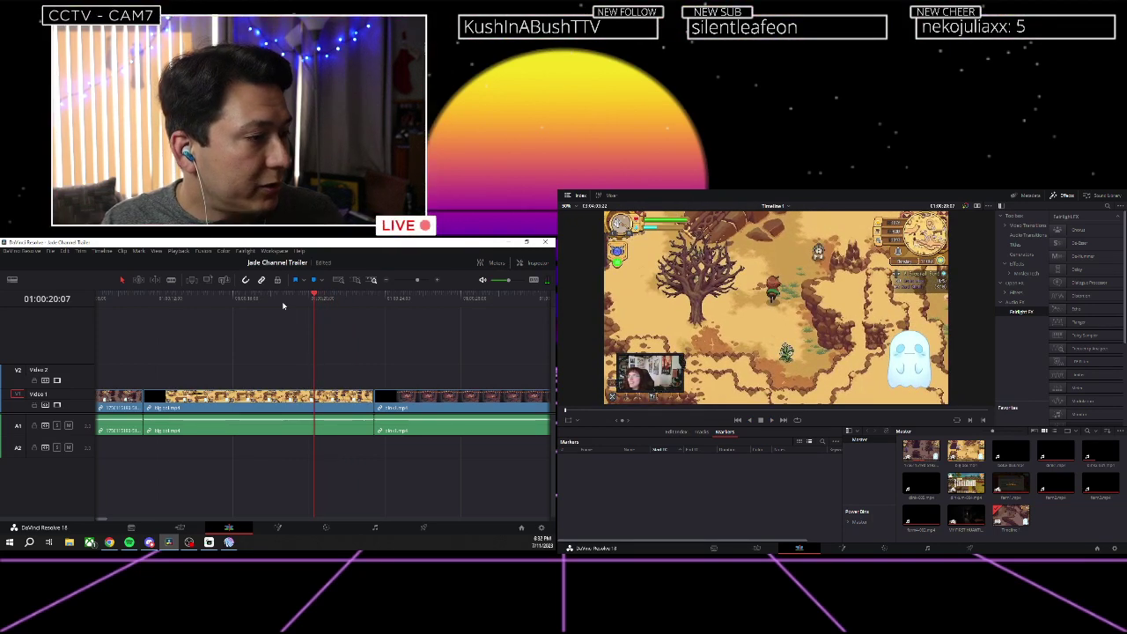
pyautogui.hotkey('ctrl', 'z')
# Play across the cut between the first and second clips and on into the third clip.
pyautogui.hscroll(-5, 158, 340)
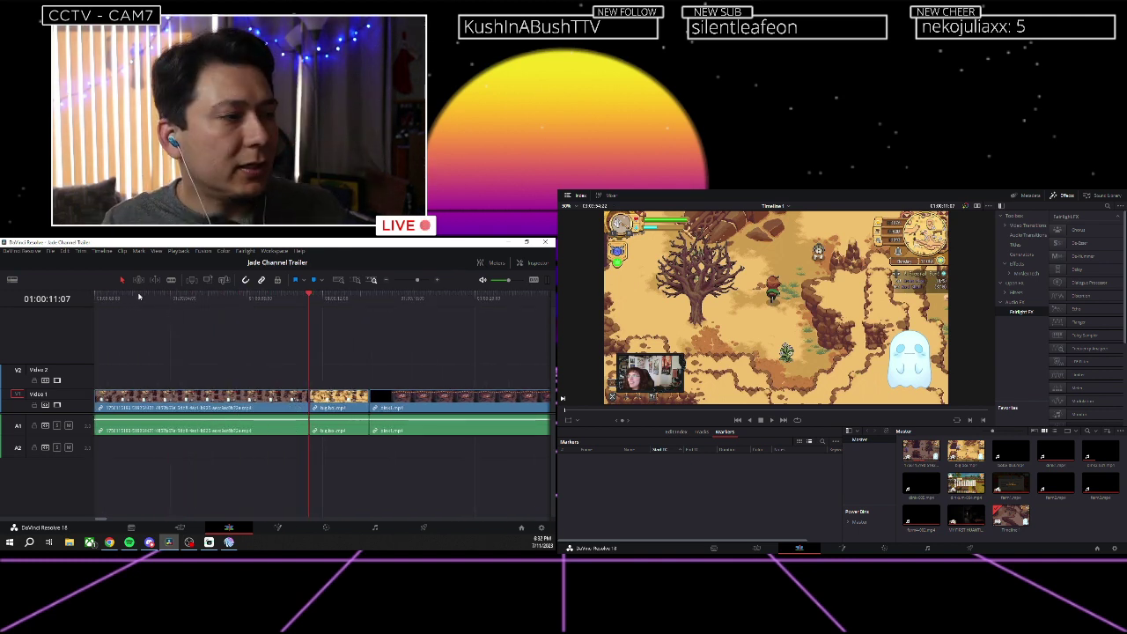
pyautogui.click(103, 298)
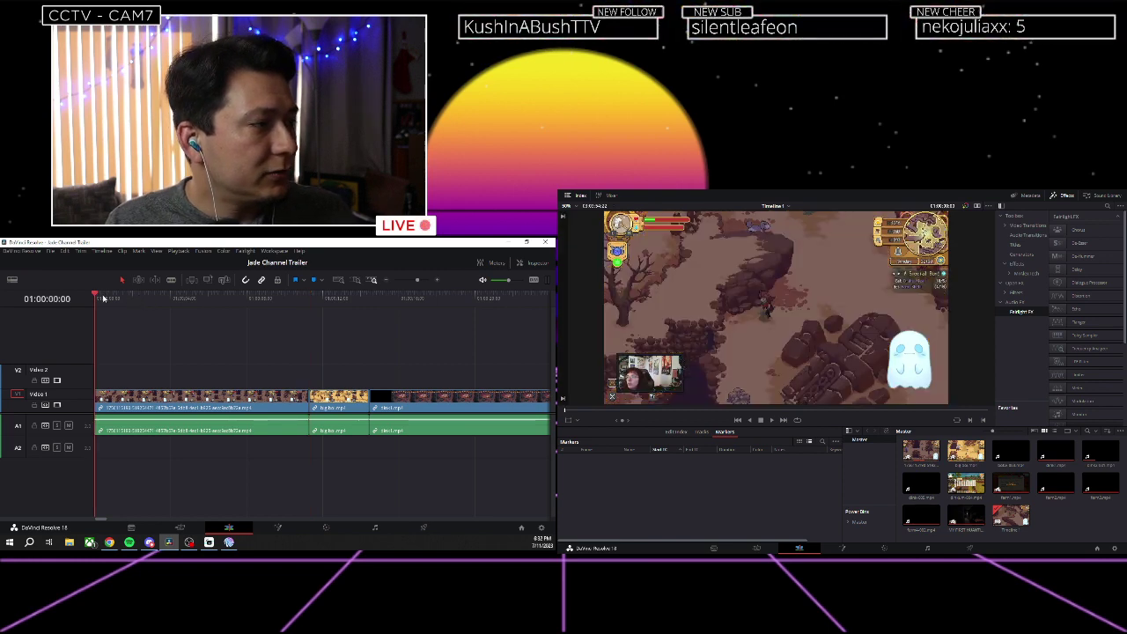
pyautogui.moveTo(119, 299); pyautogui.dragTo(273, 291)
pyautogui.press('space')
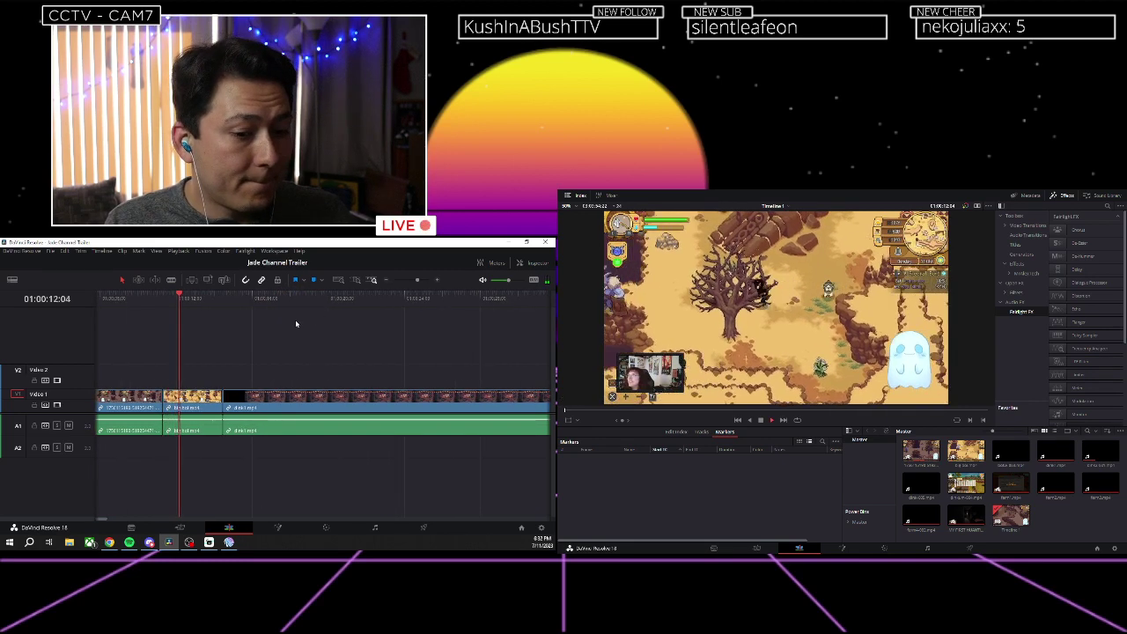
pyautogui.press('space')
pyautogui.press('space')
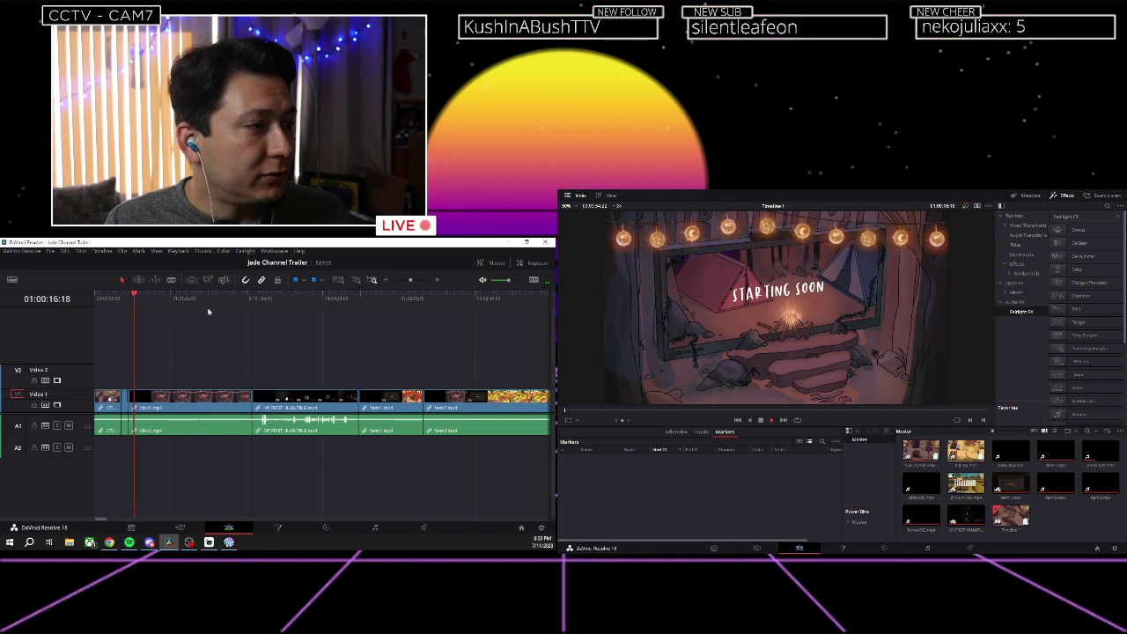
# Scrub through the third clip to 01:01:06:08, sample its middle up to 01:00:37:05, and delete the clip.
pyautogui.hotkey('ctrl', '=')
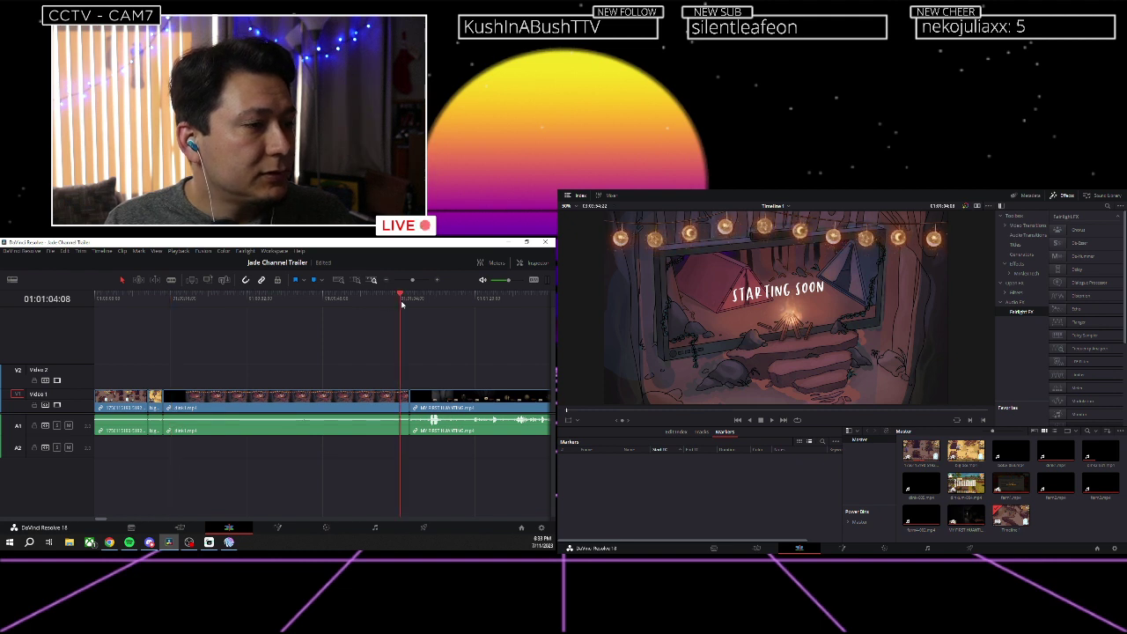
pyautogui.moveTo(181, 302); pyautogui.dragTo(409, 302)
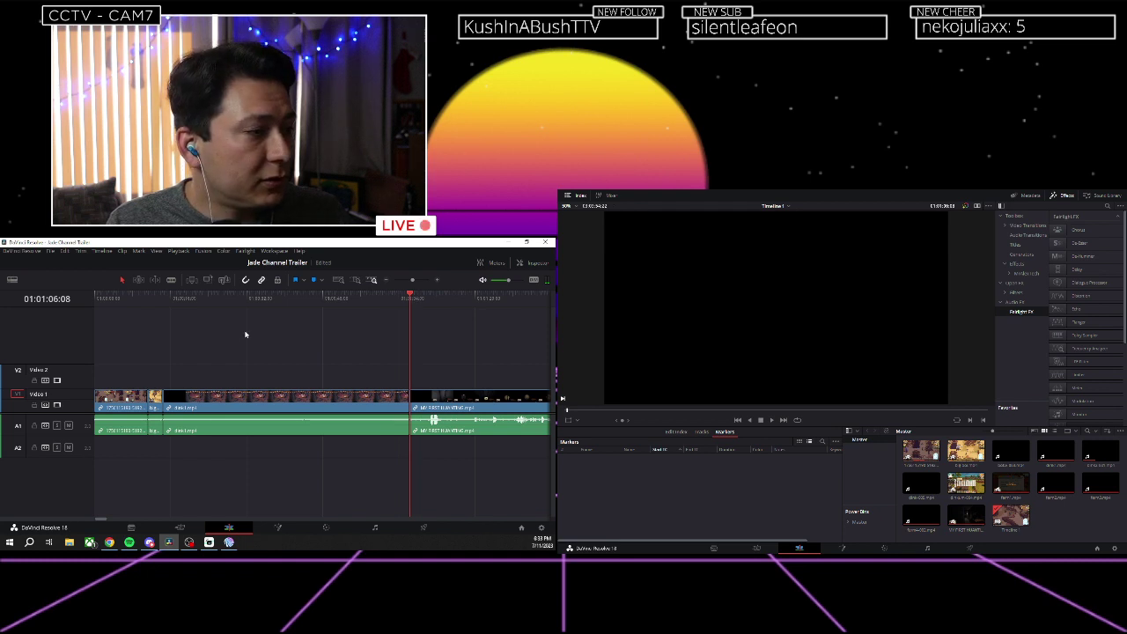
pyautogui.click(255, 304)
pyautogui.press('space')
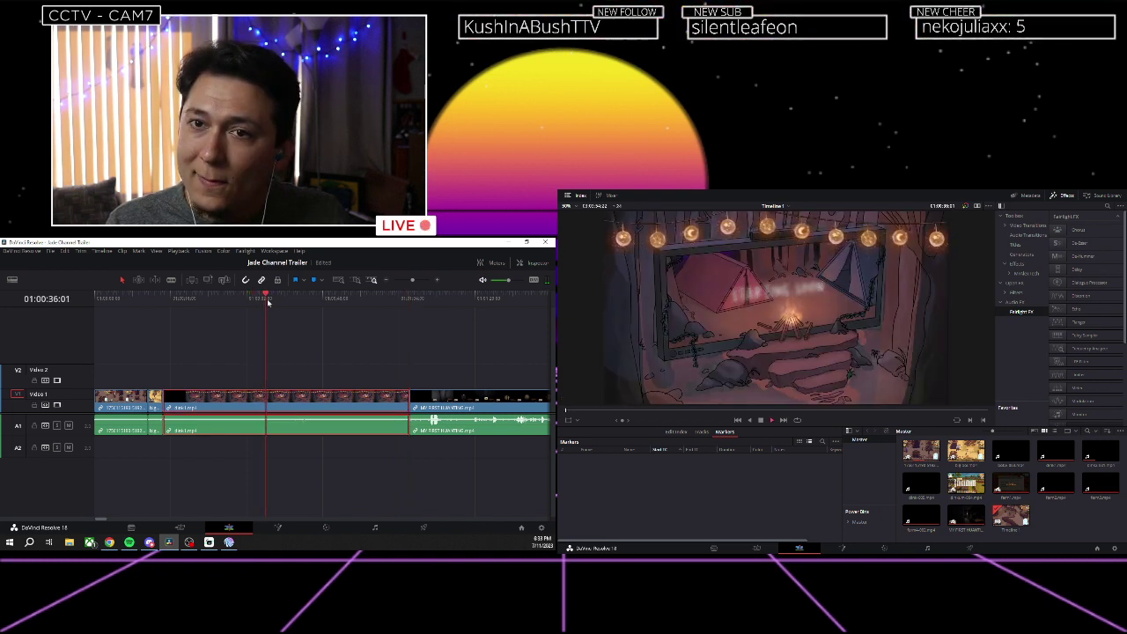
pyautogui.press('space')
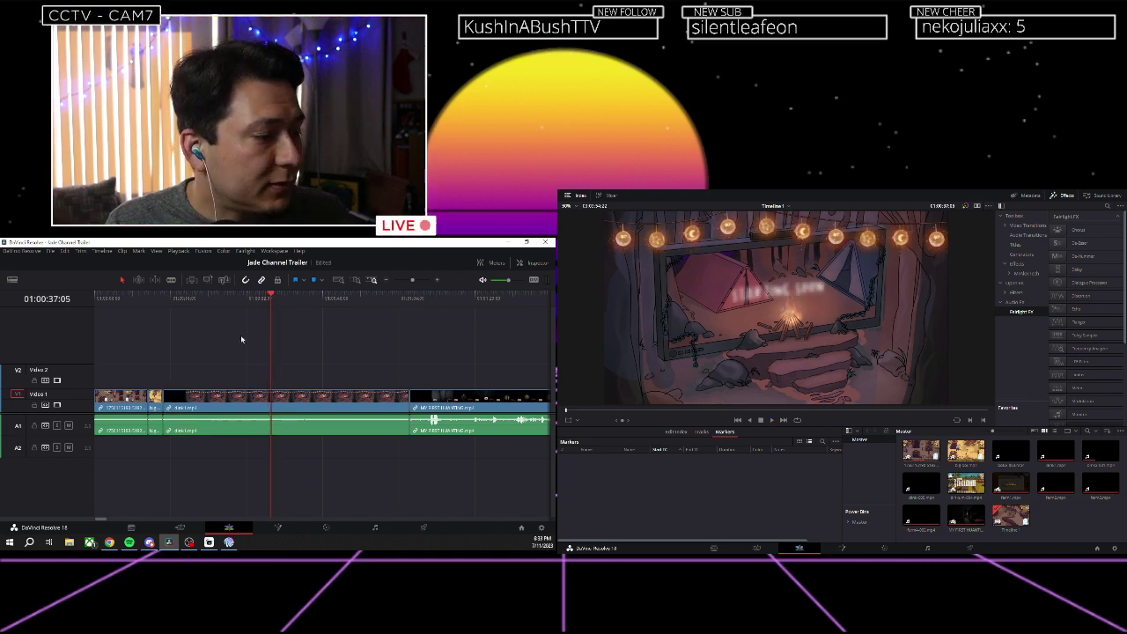
pyautogui.hscroll(2, 238, 340)
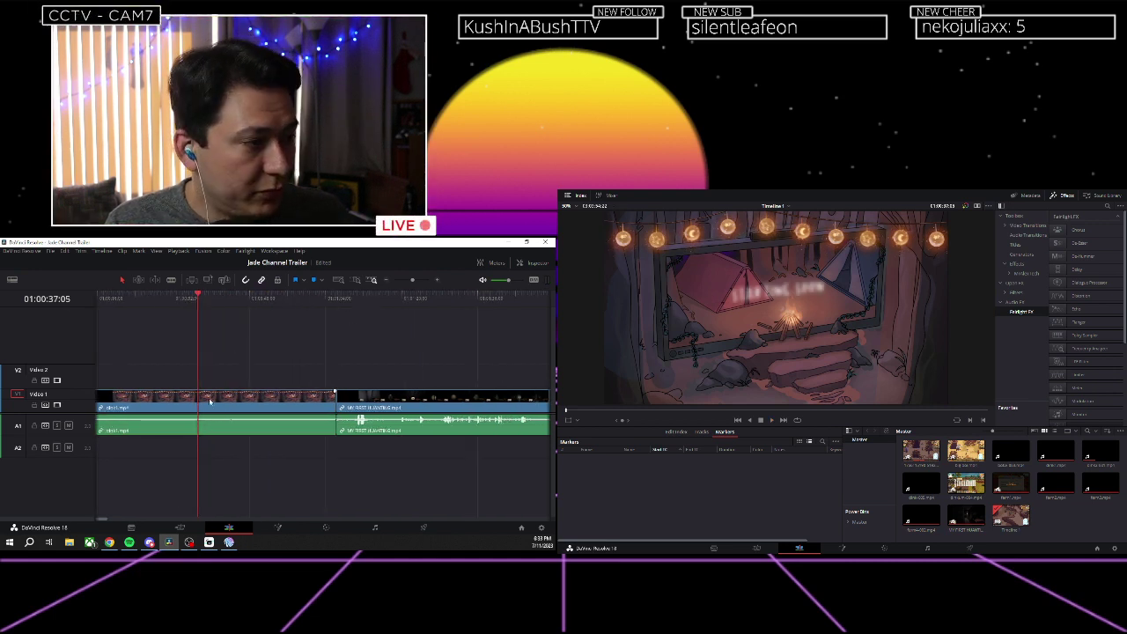
pyautogui.press('BackSpace')
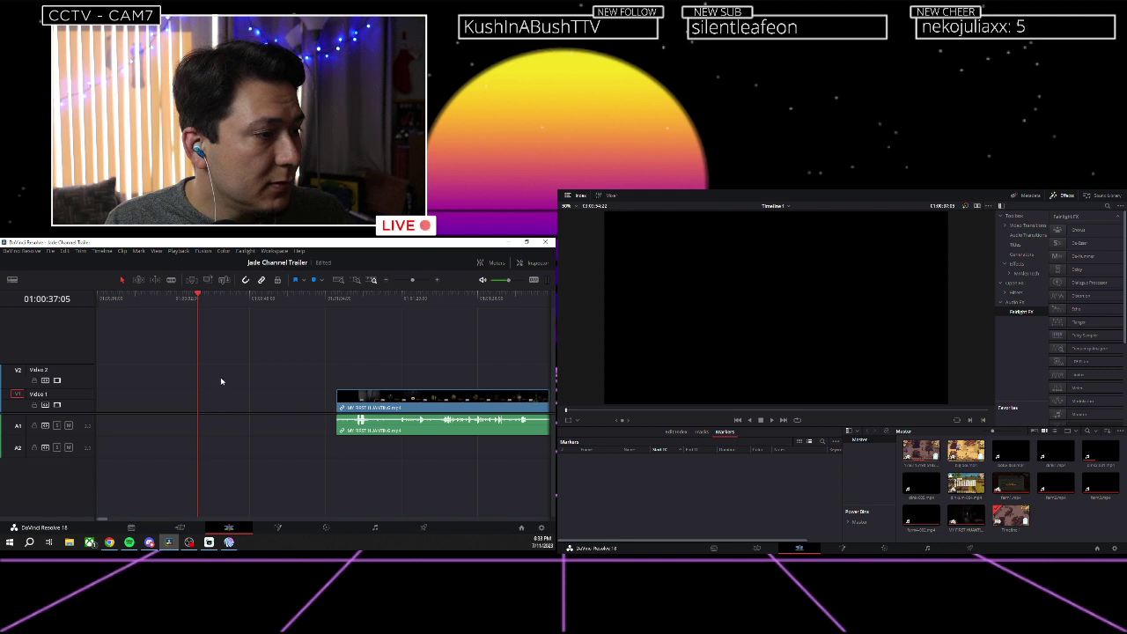
# Restore the deleted "Starting Soon" clip, ripple-delete it, and close the gap before the MY FIRST HAUNTING clip.
pyautogui.hotkey('ctrl', 'z')
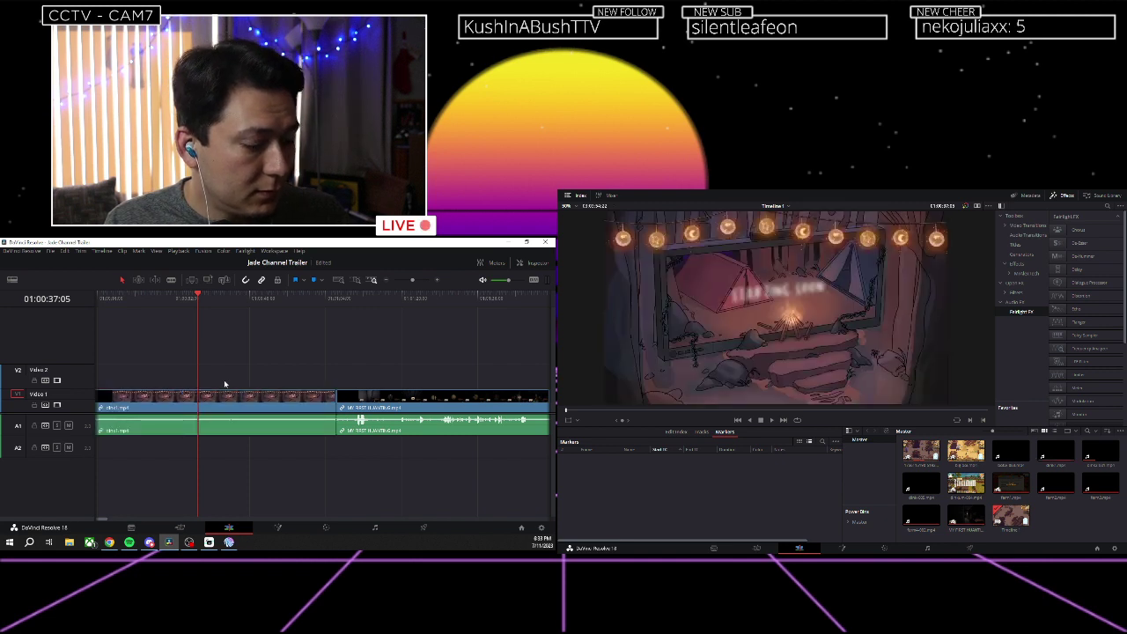
pyautogui.click(227, 404)
pyautogui.hotkey('shift', 'BackSpace')
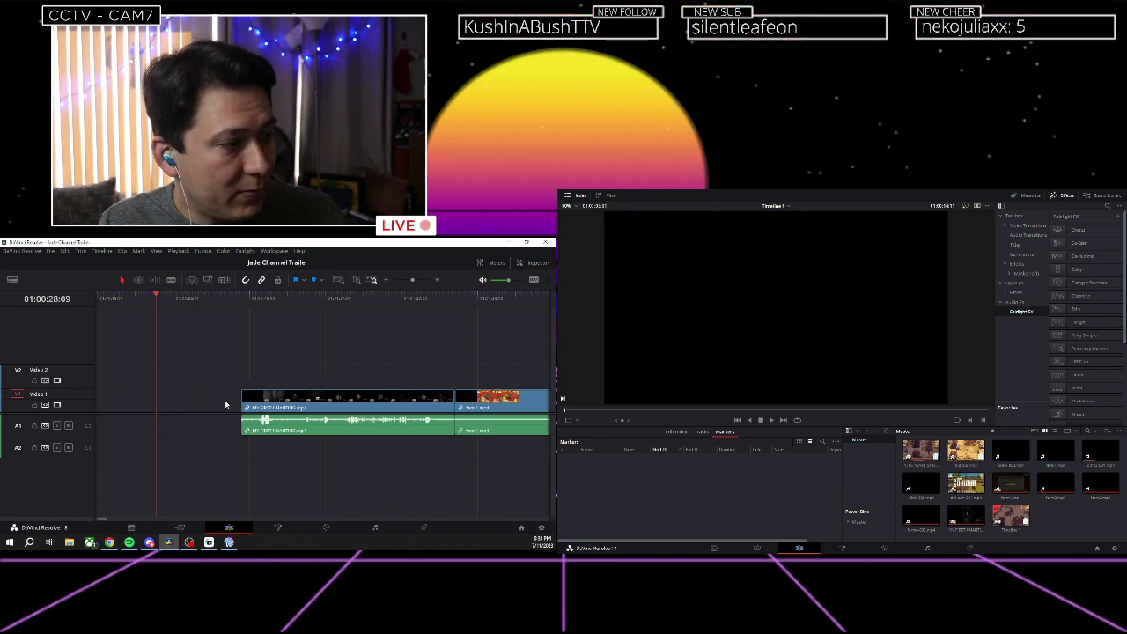
pyautogui.scroll(-2, 211, 372)
pyautogui.scroll(3, 170, 347)
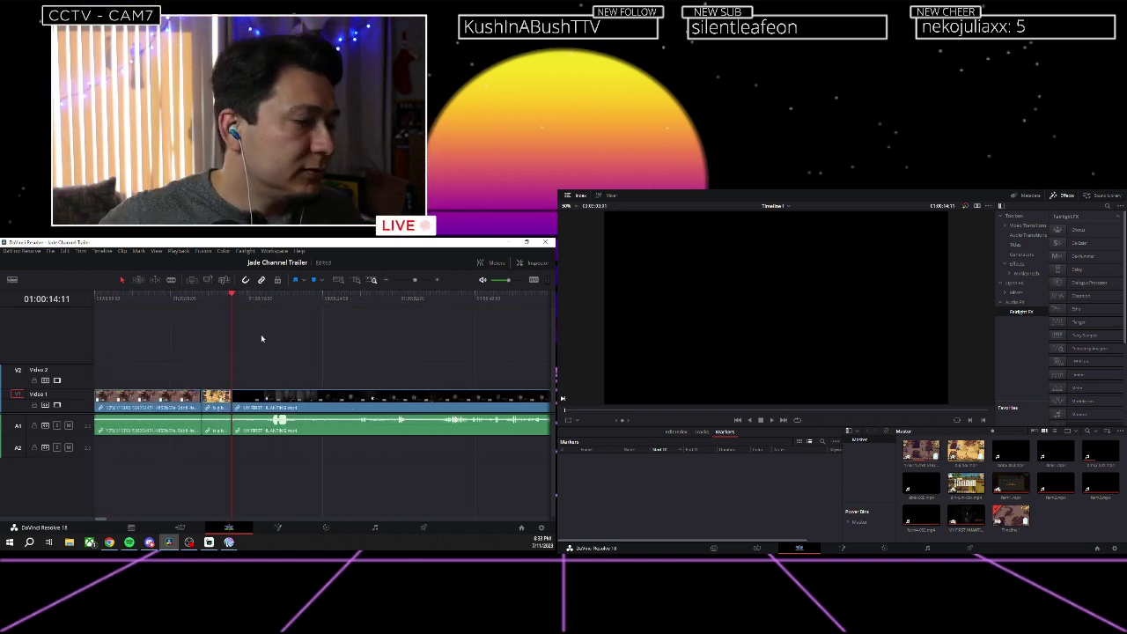
# Play and skim the MY FIRST HAUNTING clip from its start to find the first cut point.
pyautogui.scroll(-3, 261, 334)
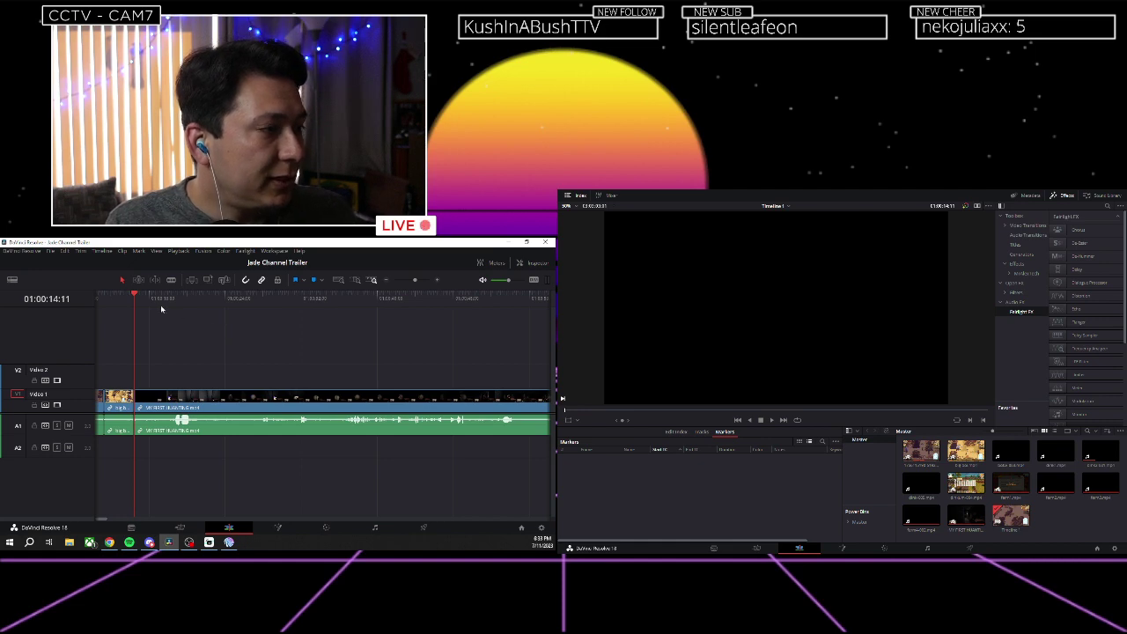
pyautogui.press('space')
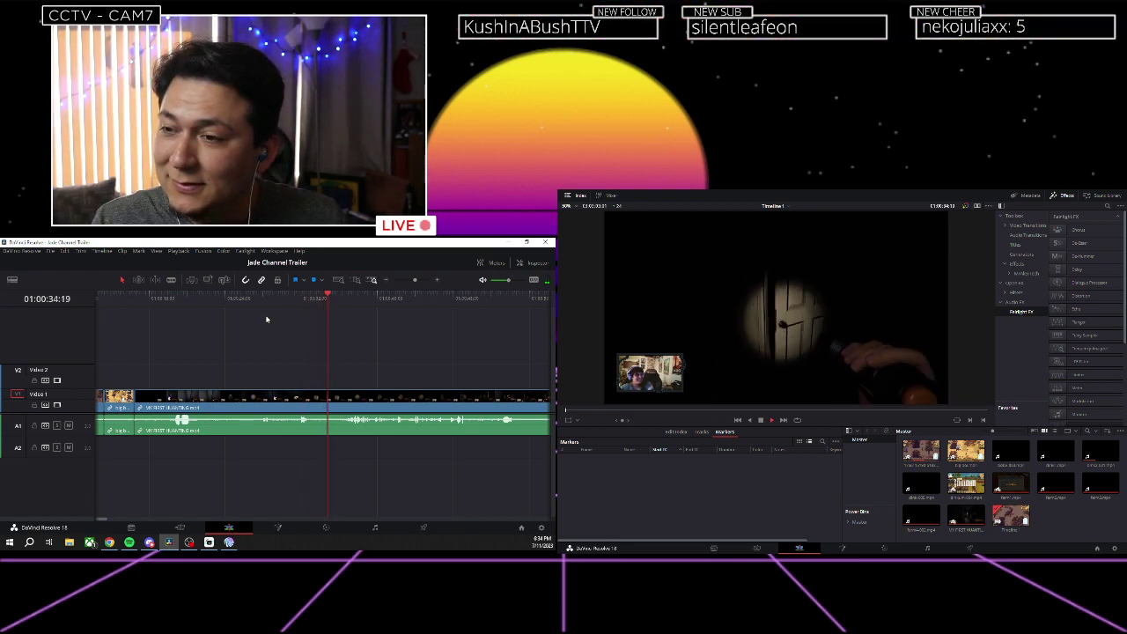
pyautogui.hscroll(3, 259, 325)
pyautogui.hscroll(1, 259, 326)
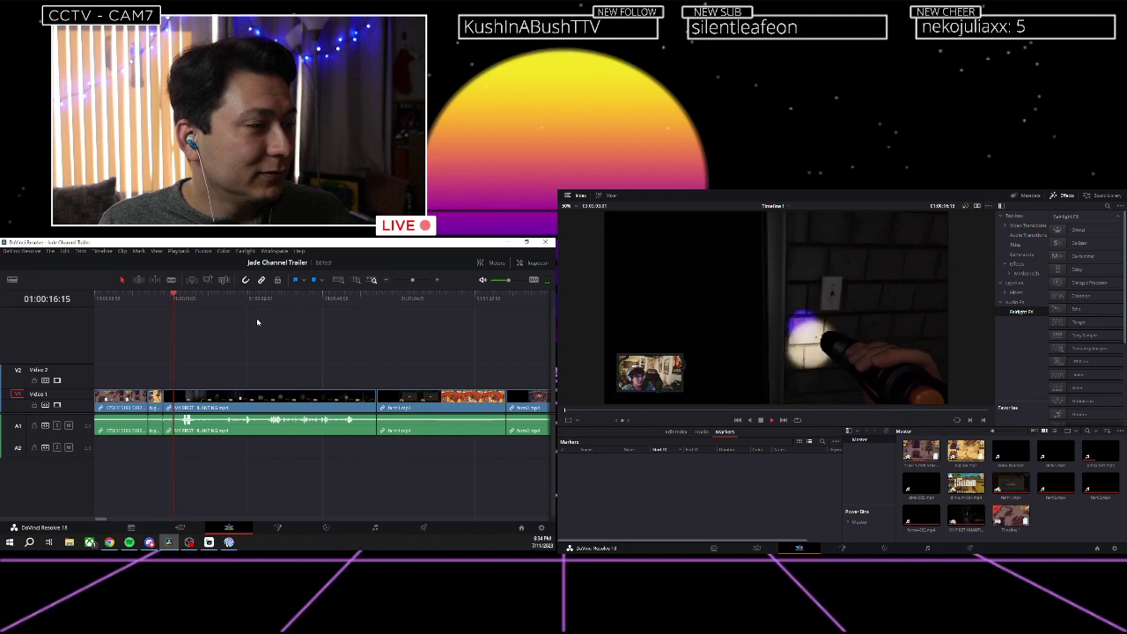
pyautogui.click(196, 300)
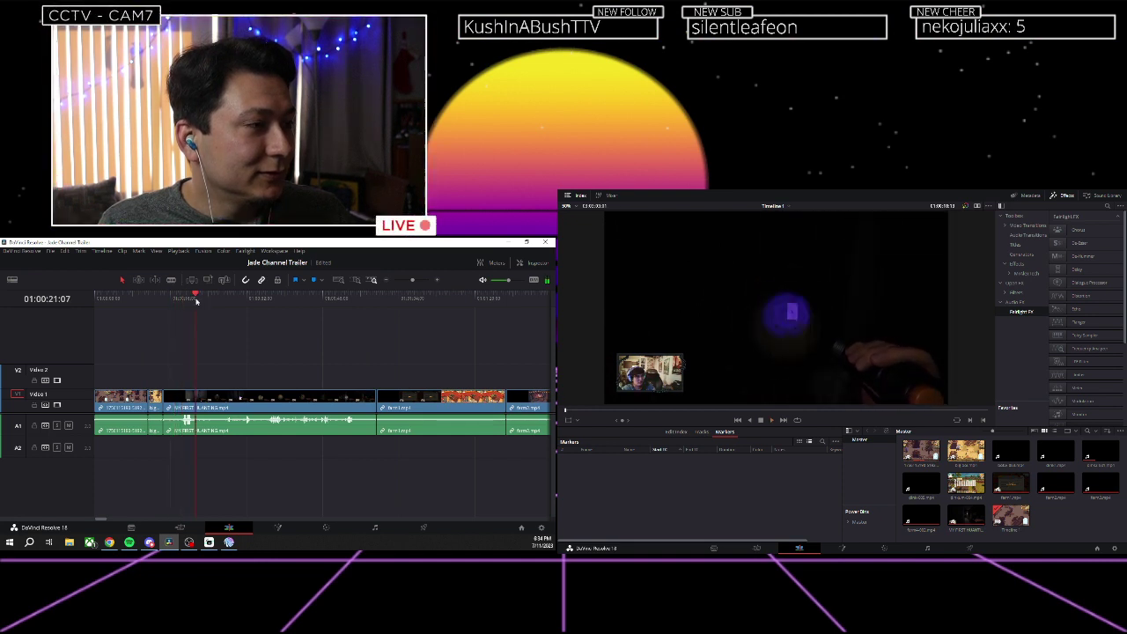
pyautogui.click(220, 300)
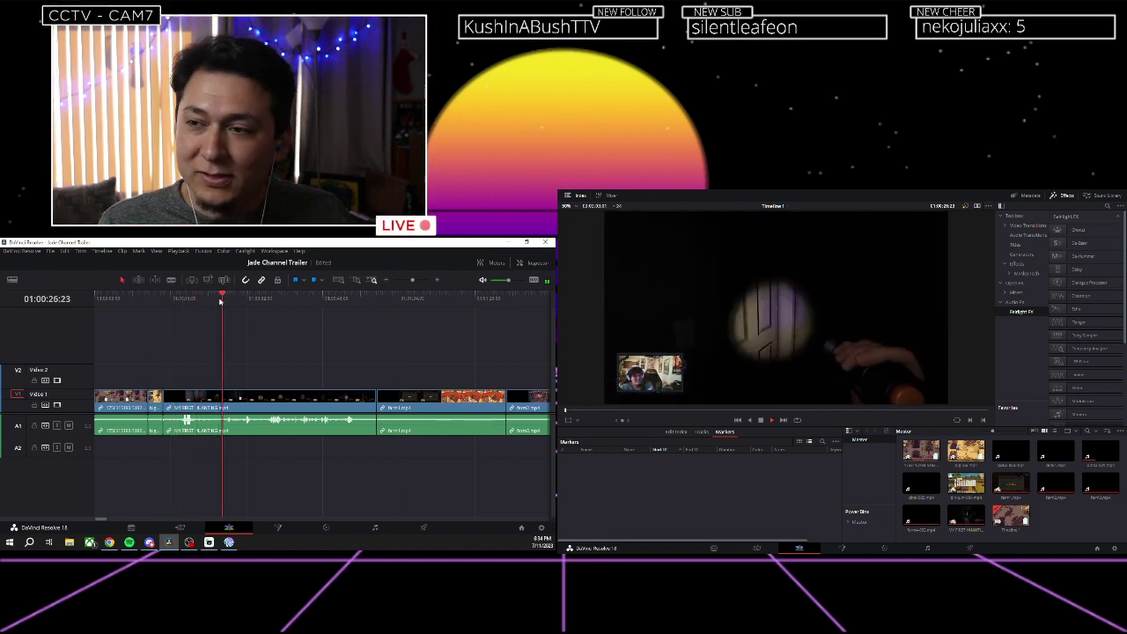
pyautogui.click(201, 300)
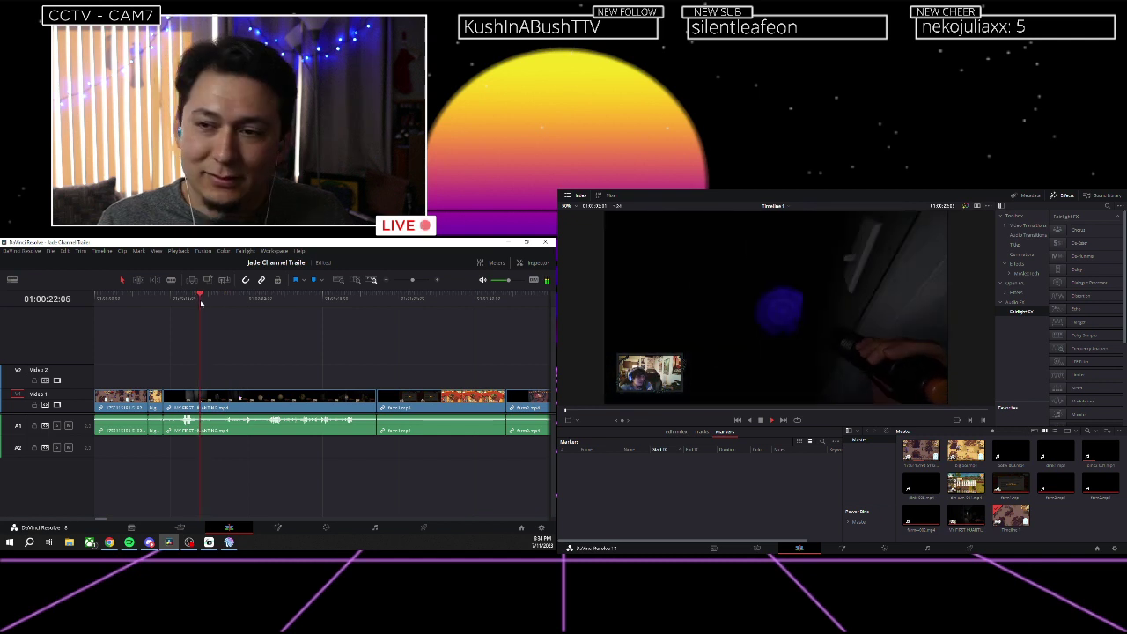
# Split the MY FIRST HAUNTING clip at 01:00:21:13, after its opening audio burst.
pyautogui.hotkey('ctrl', '=')
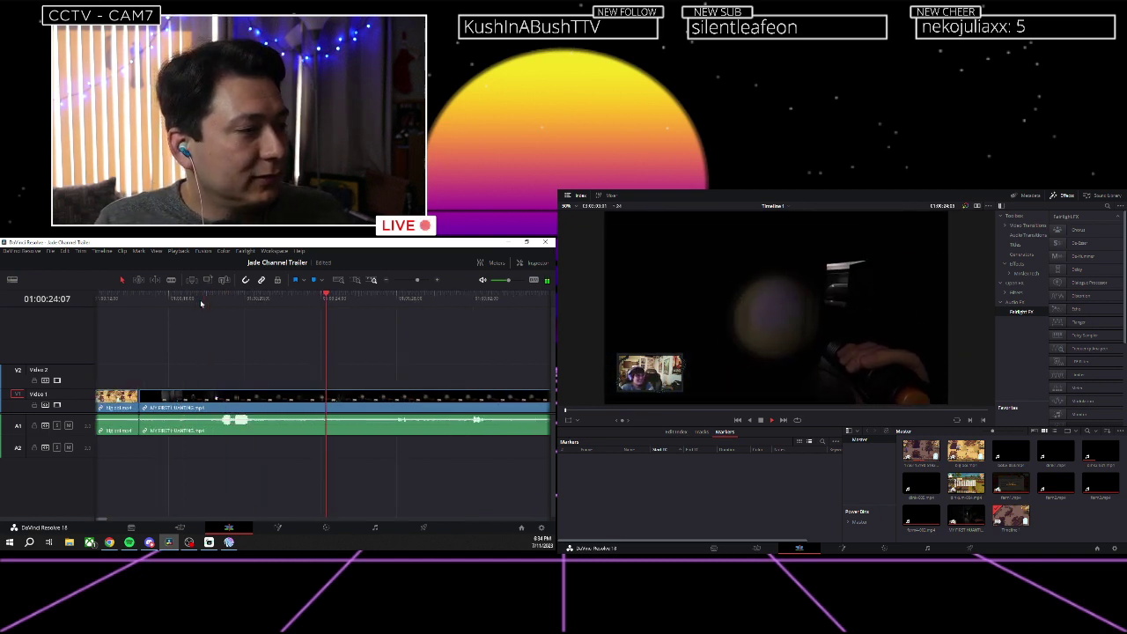
pyautogui.click(269, 303)
pyautogui.click(239, 309)
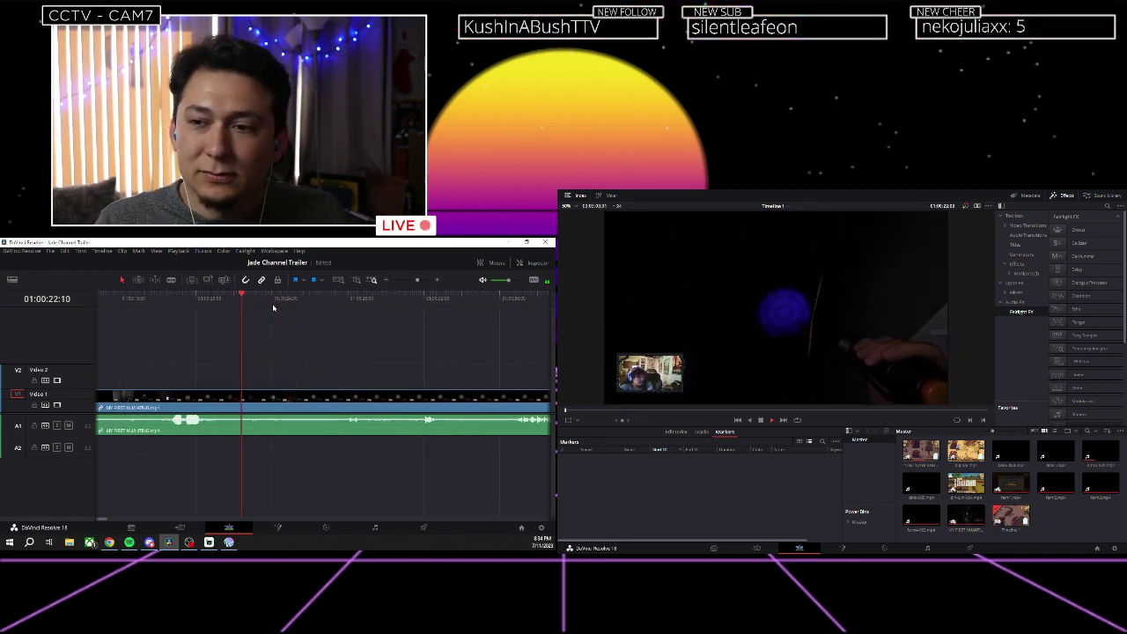
pyautogui.click(178, 306)
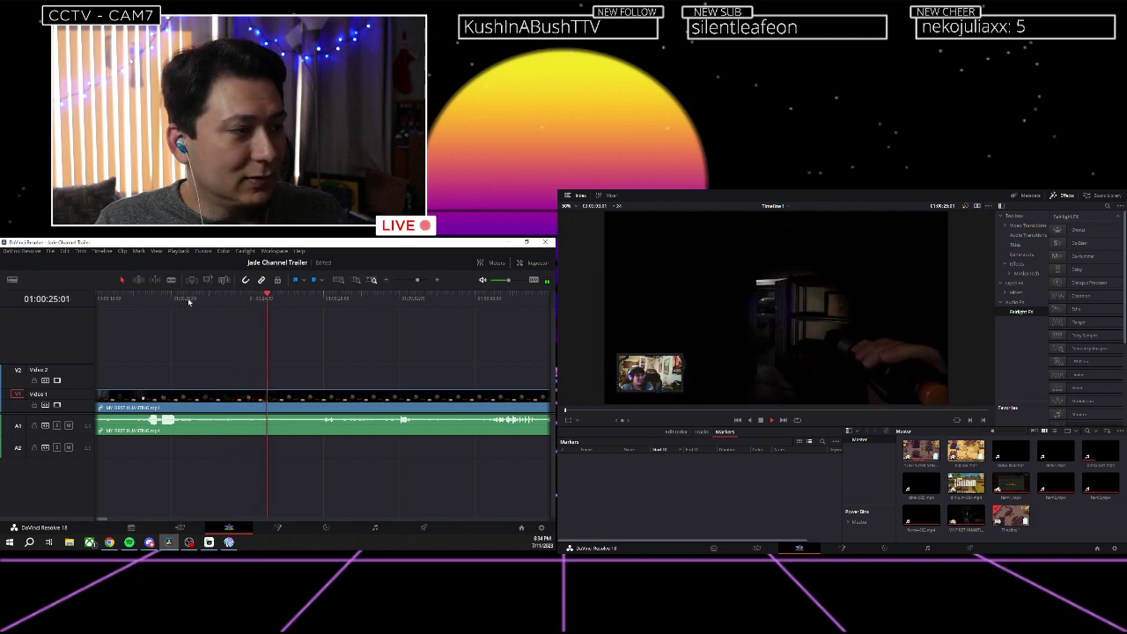
pyautogui.click(187, 302)
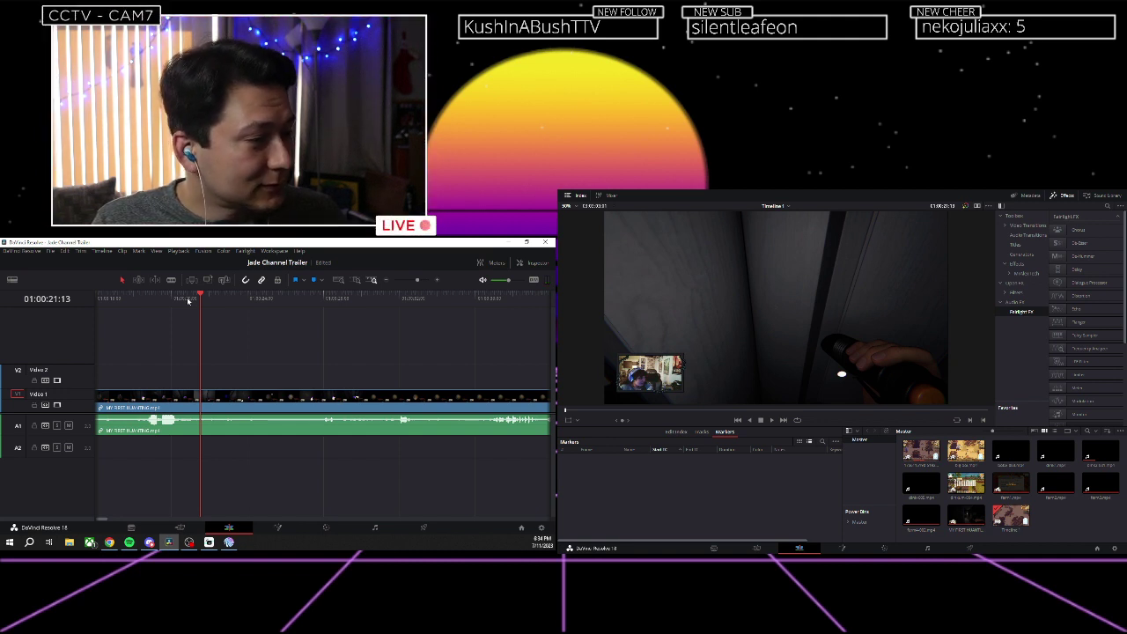
pyautogui.hotkey('ctrl', 'b')
# Review the footage just after the split at 01:00:21:13, and replay the first haunting segment from near its start.
pyautogui.click(252, 301)
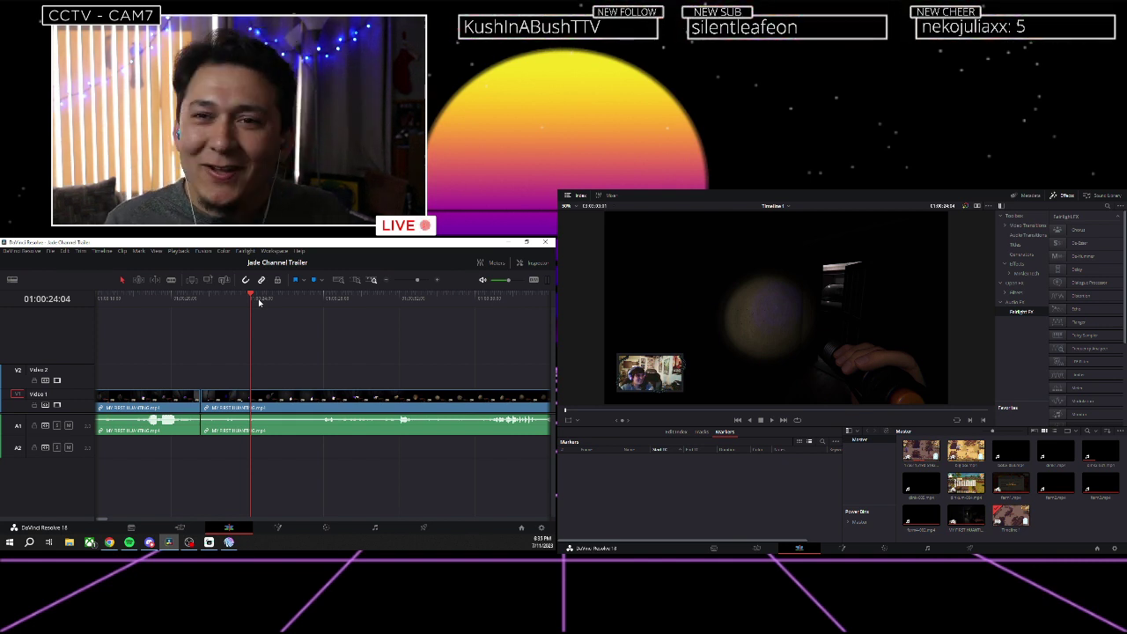
pyautogui.hscroll(2, 224, 301)
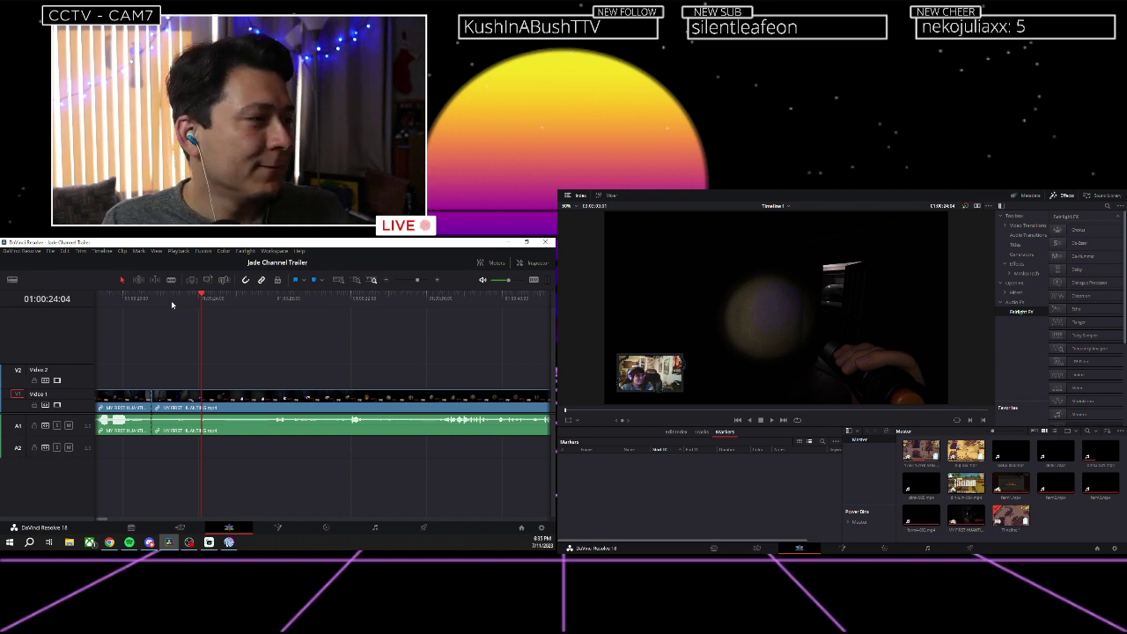
pyautogui.scroll(-1, 172, 304)
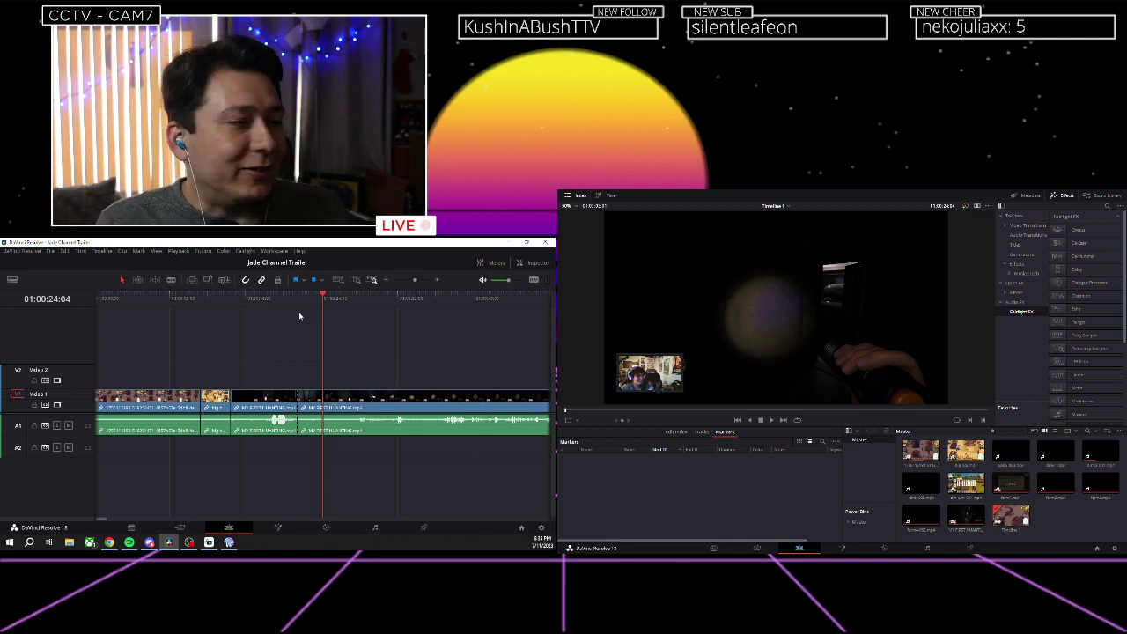
pyautogui.press('Up')
pyautogui.press('space')
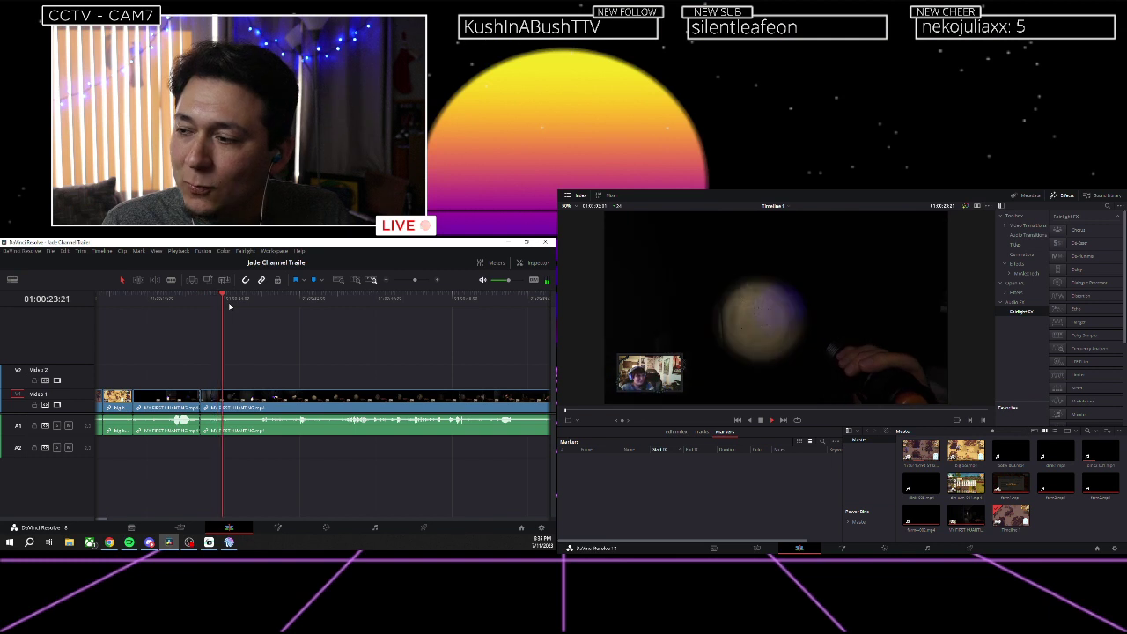
pyautogui.press('space')
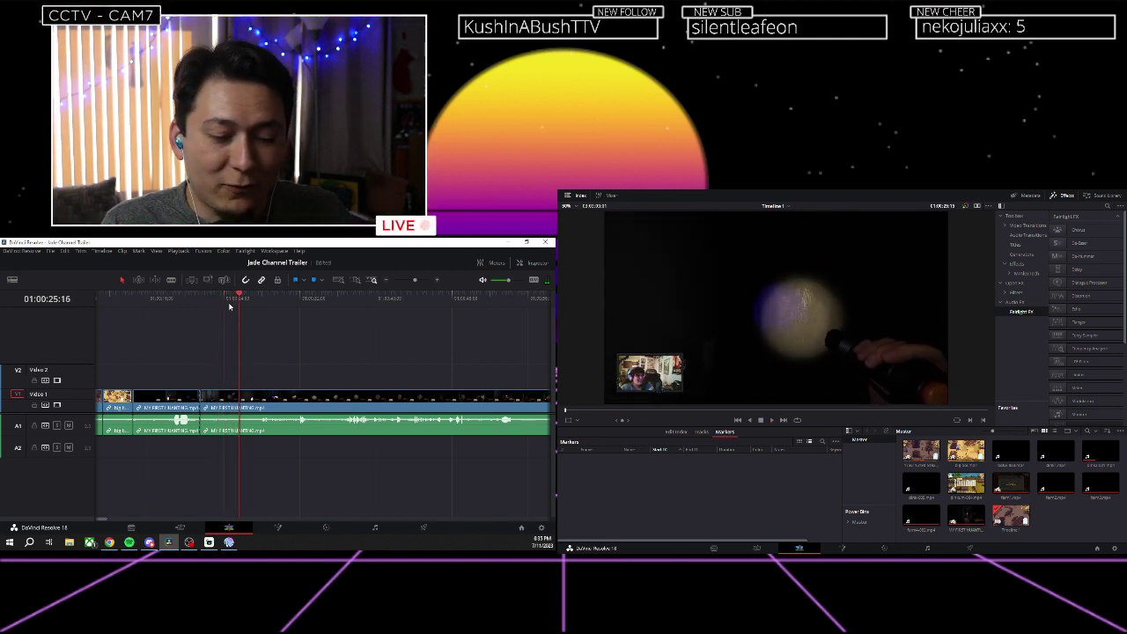
pyautogui.hscroll(-3, 271, 316)
pyautogui.click(249, 299)
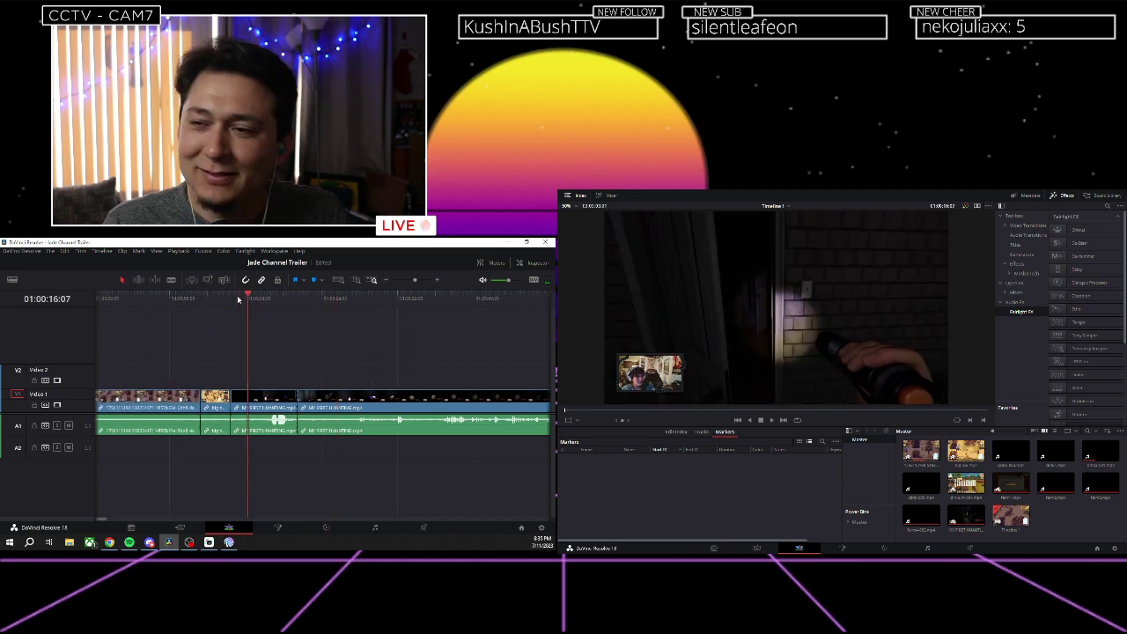
pyautogui.click(235, 299)
pyautogui.press('space')
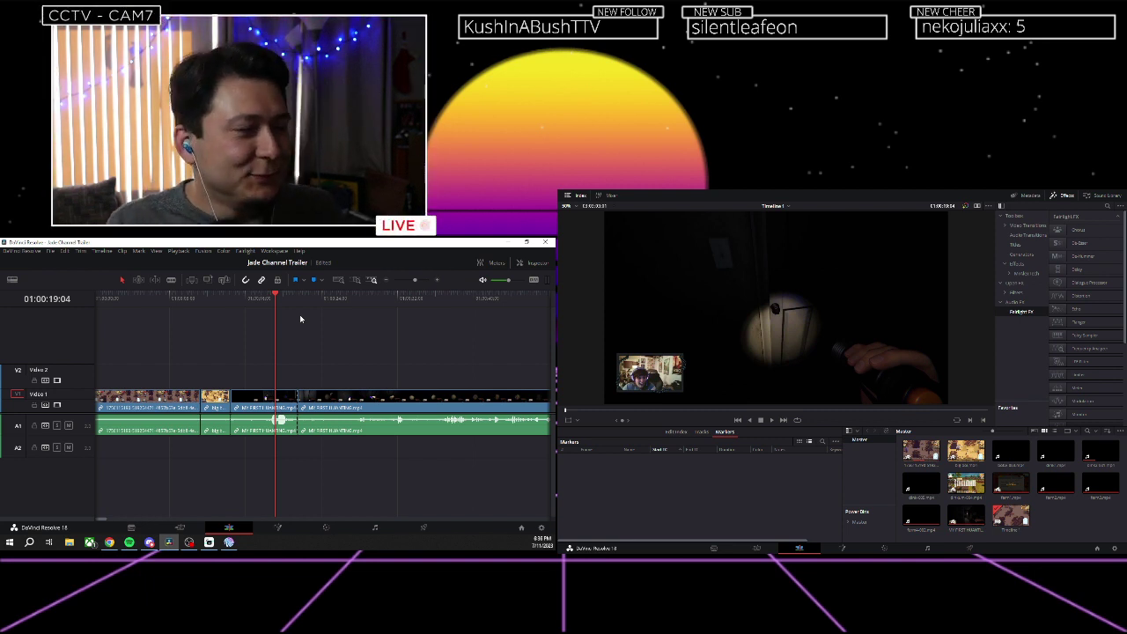
# Play the second haunting segment from the split and replay the section leading up to 01:00:40 to find where its start should be trimmed.
pyautogui.hscroll(1, 298, 315)
pyautogui.hscroll(1, 296, 320)
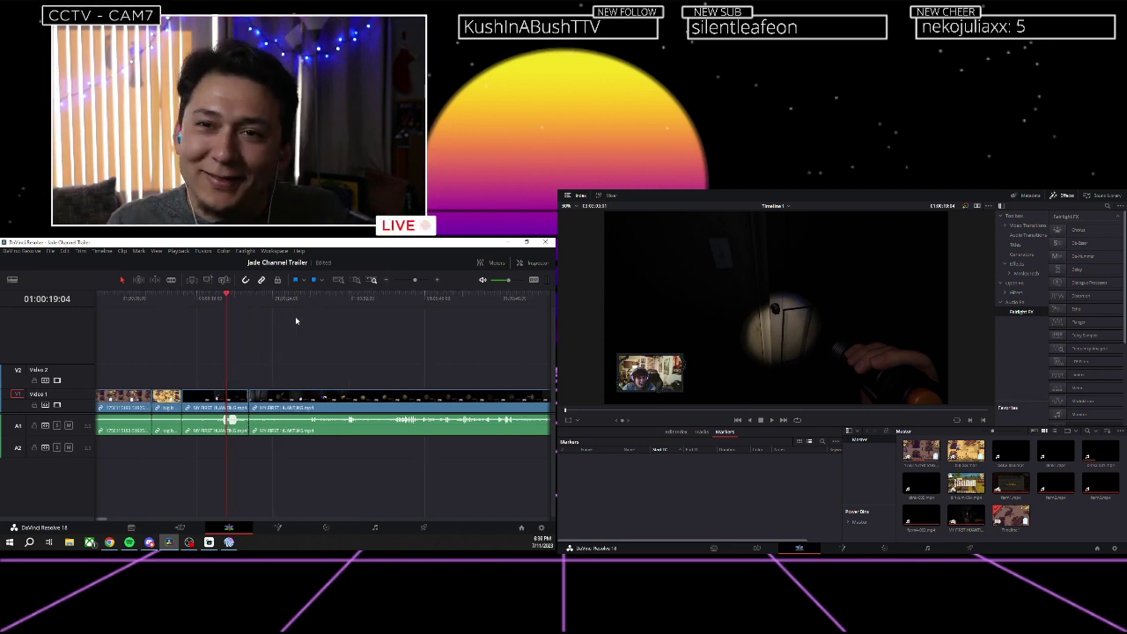
pyautogui.hscroll(2, 295, 321)
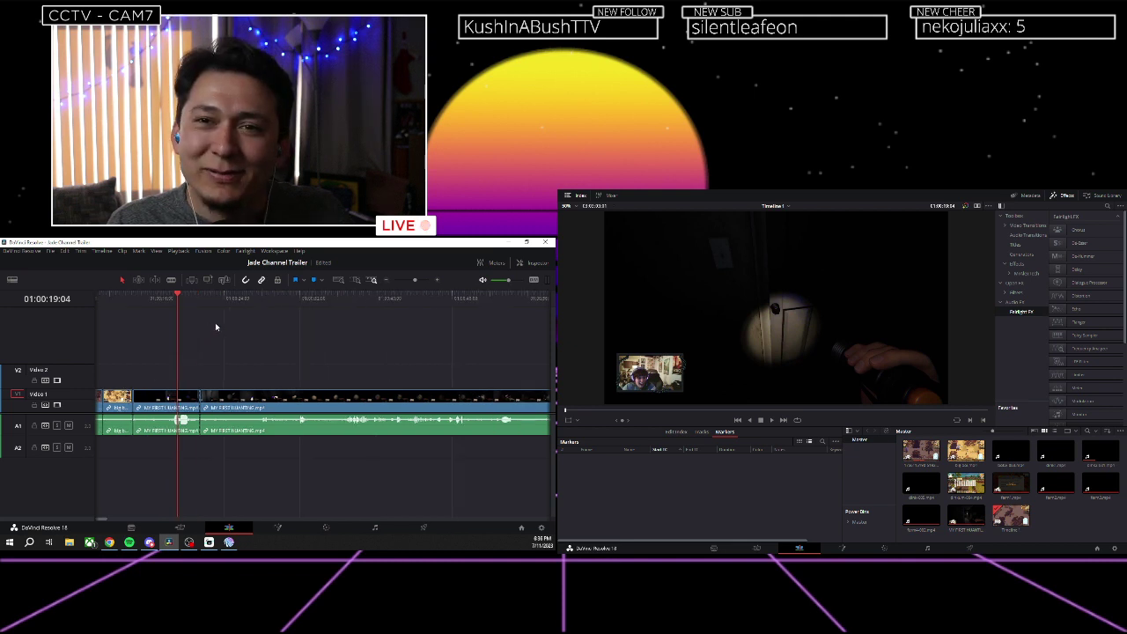
pyautogui.click(202, 299)
pyautogui.press('space')
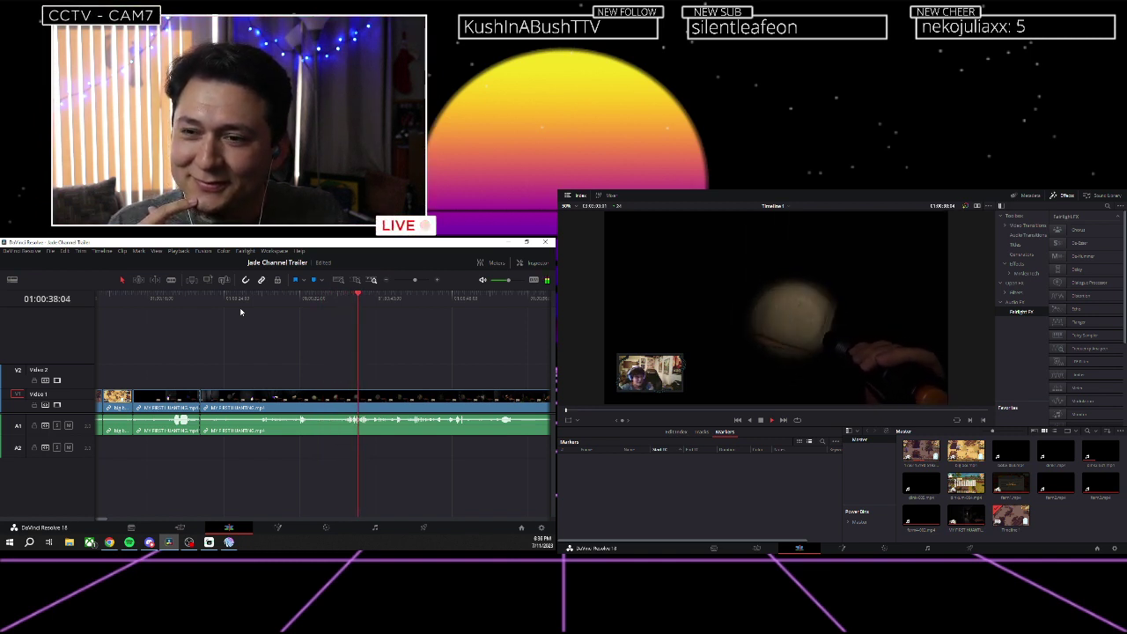
pyautogui.press('space')
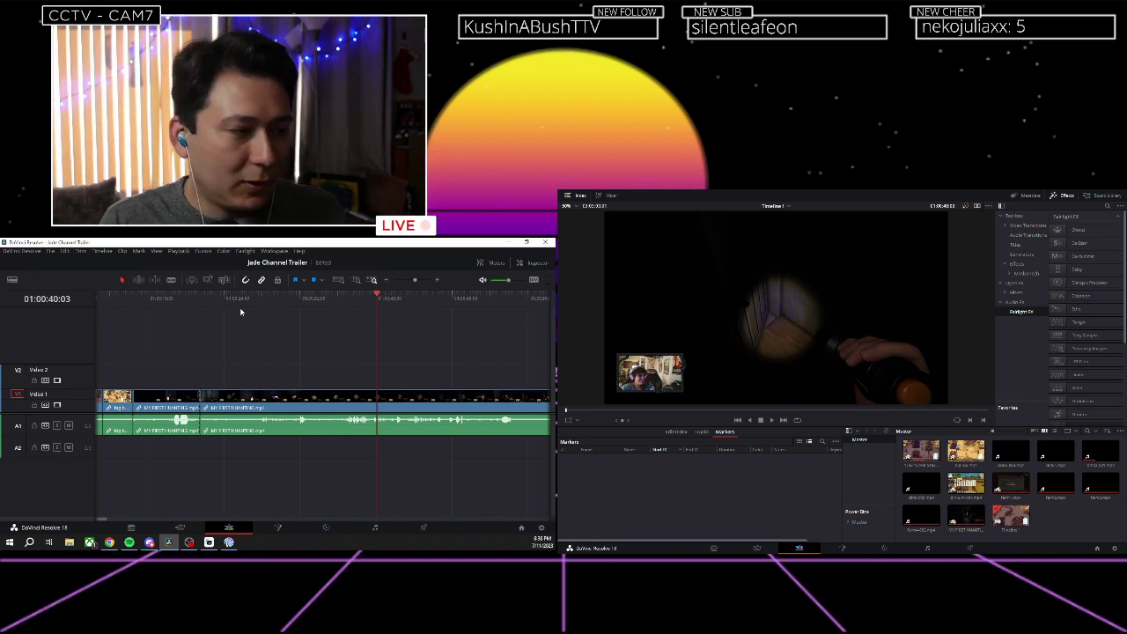
pyautogui.click(339, 303)
pyautogui.press('space')
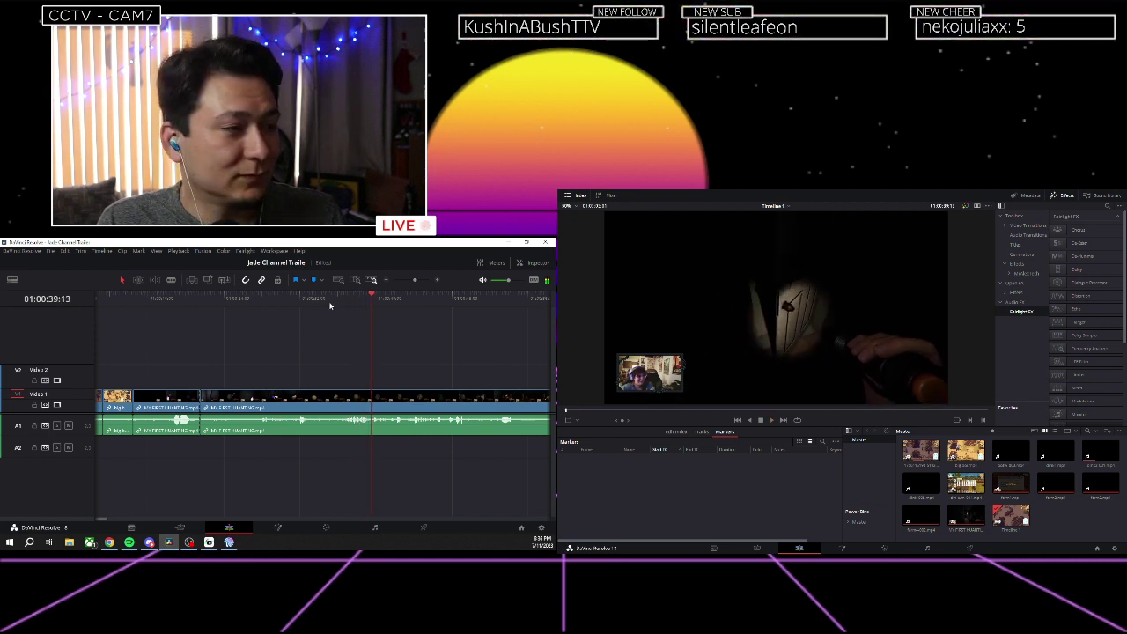
pyautogui.click(330, 303)
pyautogui.moveTo(330, 304); pyautogui.dragTo(304, 301)
pyautogui.press('space')
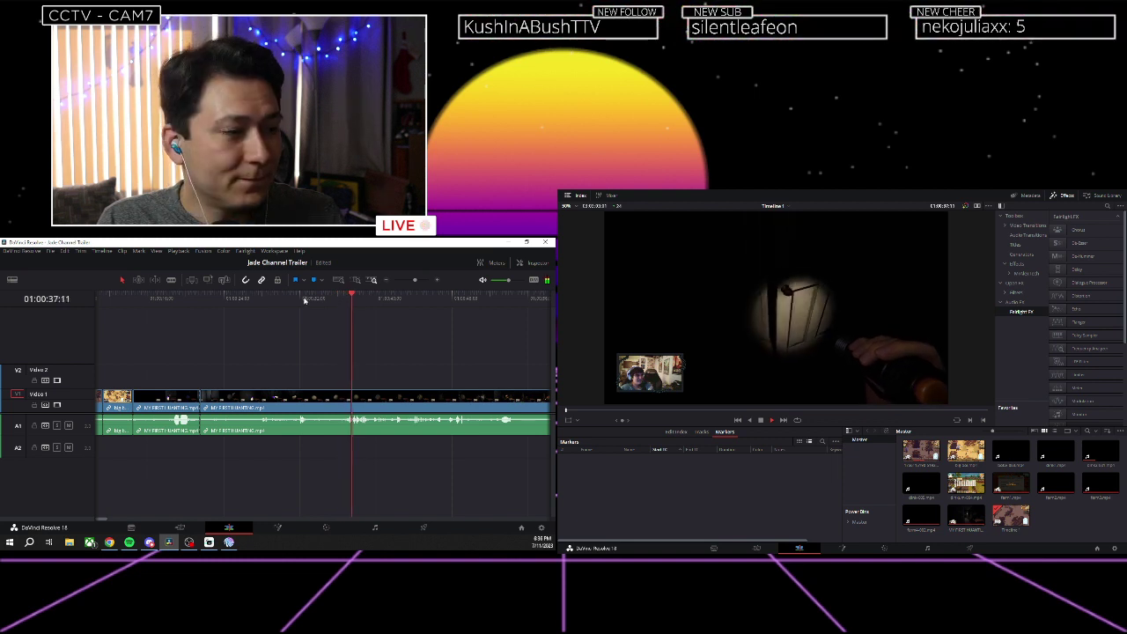
# Ripple-trim the start of the second haunting segment to just after 01:00:36:19, and return the playhead to the join at 01:00:21:13.
pyautogui.scroll(2, 337, 299)
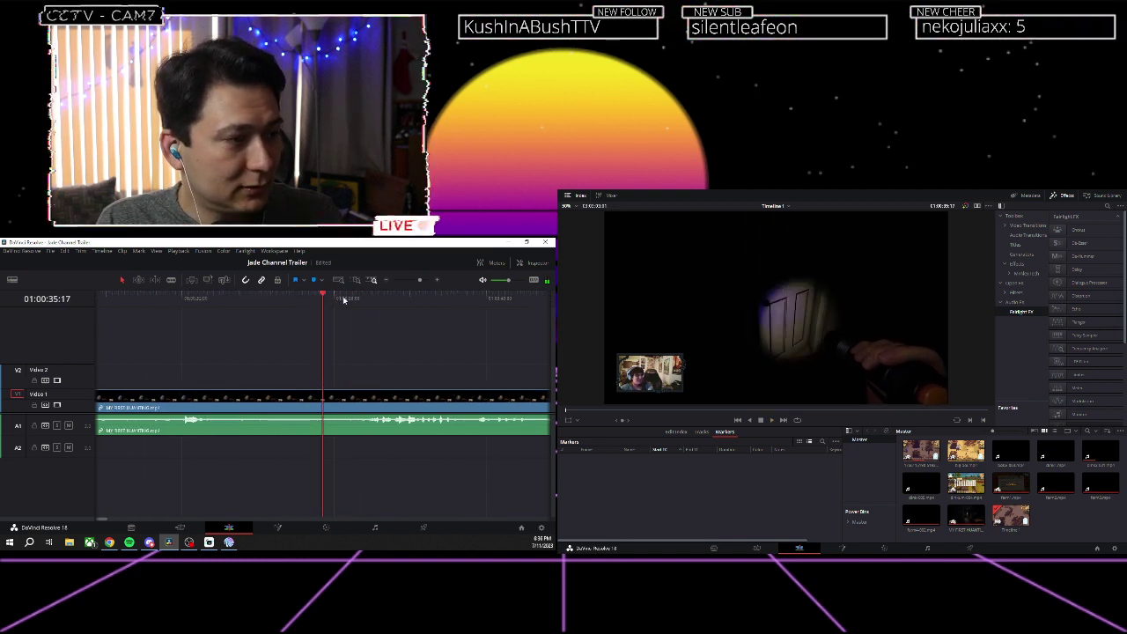
pyautogui.moveTo(340, 299); pyautogui.dragTo(359, 302)
pyautogui.click(369, 302)
pyautogui.press('Left')
pyautogui.press('Left')
pyautogui.press('Left')
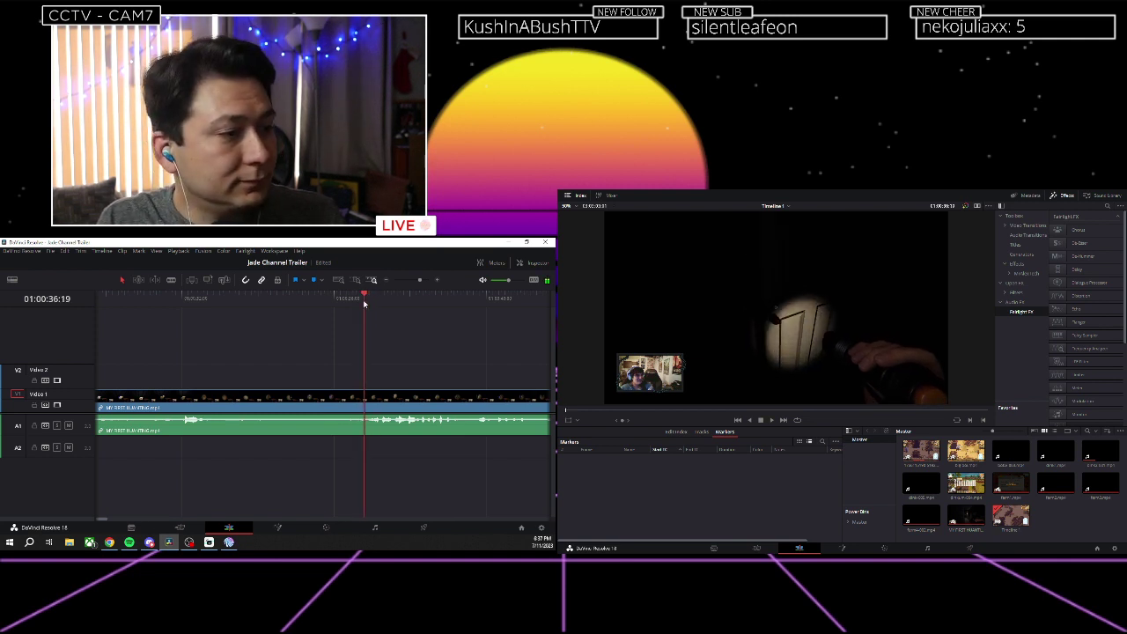
pyautogui.press('Right')
pyautogui.press('Right')
pyautogui.press('Right')
pyautogui.hotkey('ctrl', 'shift', '[')
pyautogui.press('Up')
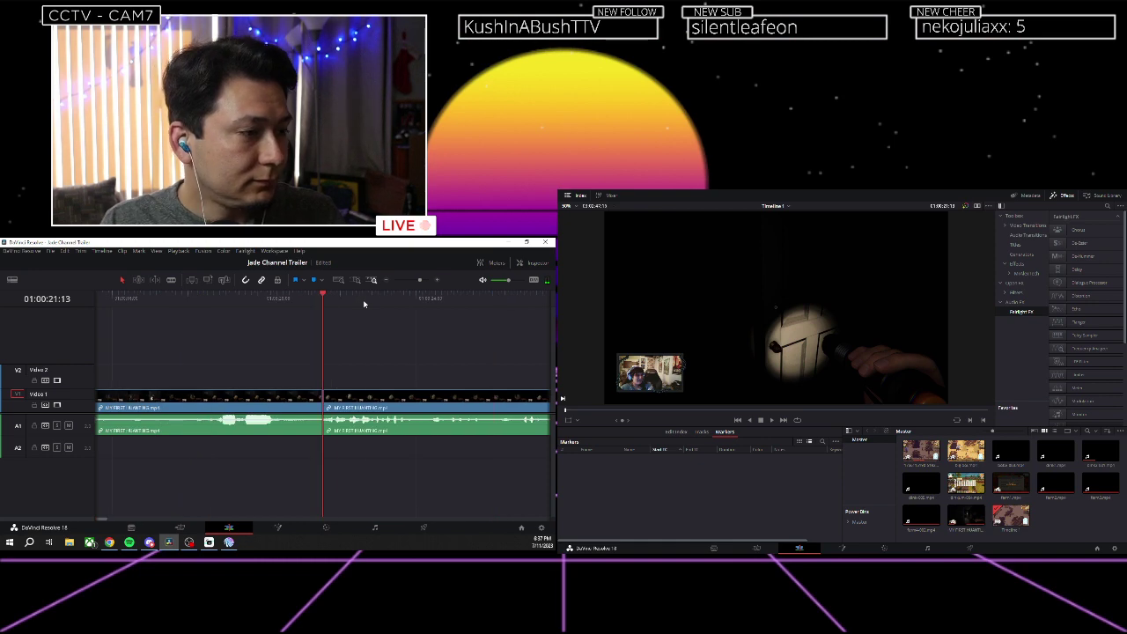
# Play the second haunting segment and ripple-trim its end to 01:00:39:04, just after its last audio burst.
pyautogui.press('/')
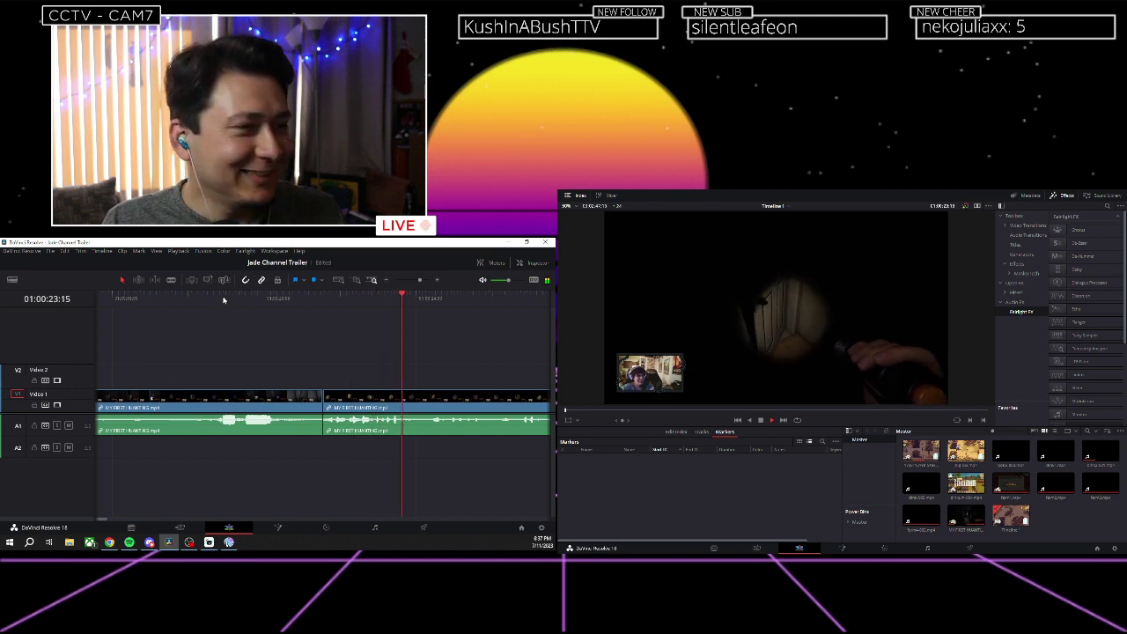
pyautogui.hotkey('ctrl', '-')
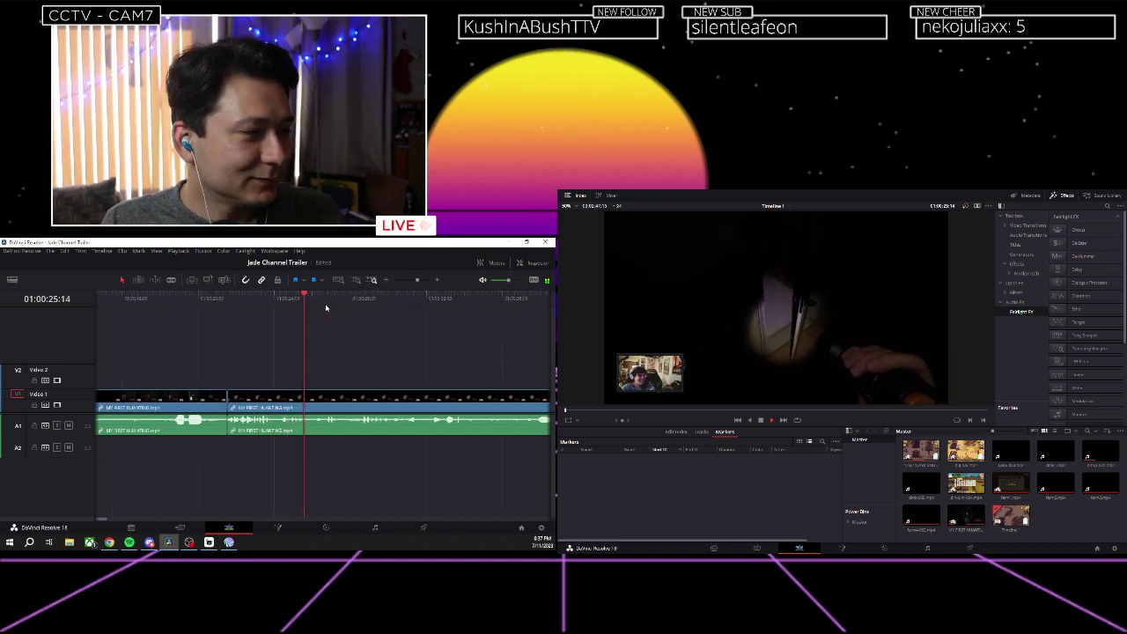
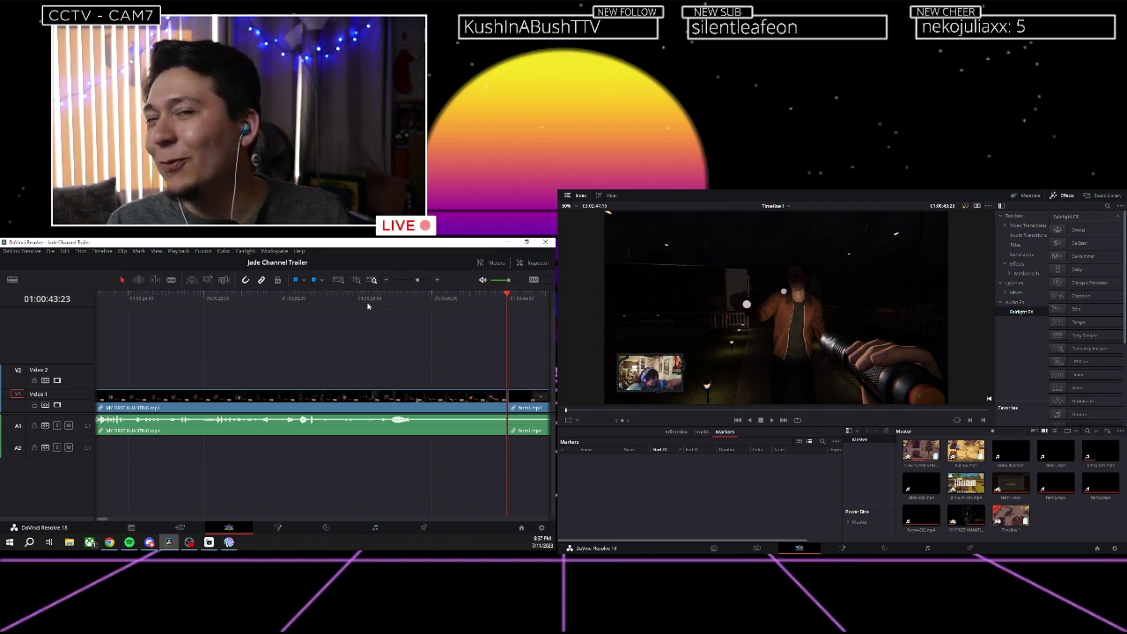
pyautogui.hscroll(3, 368, 305)
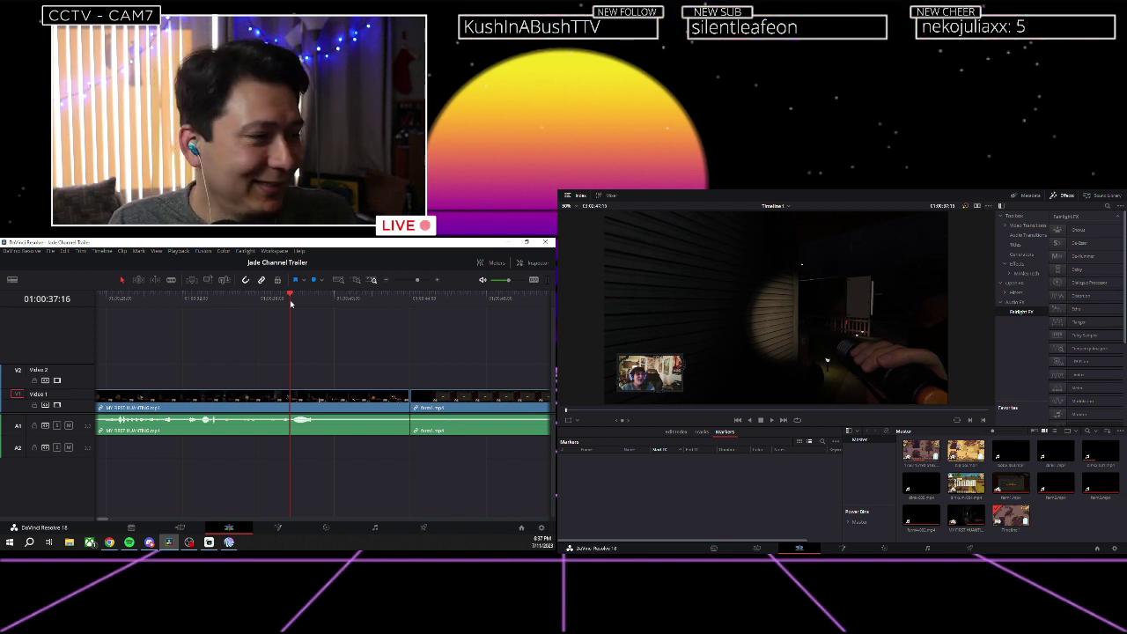
pyautogui.moveTo(290, 303); pyautogui.dragTo(315, 303)
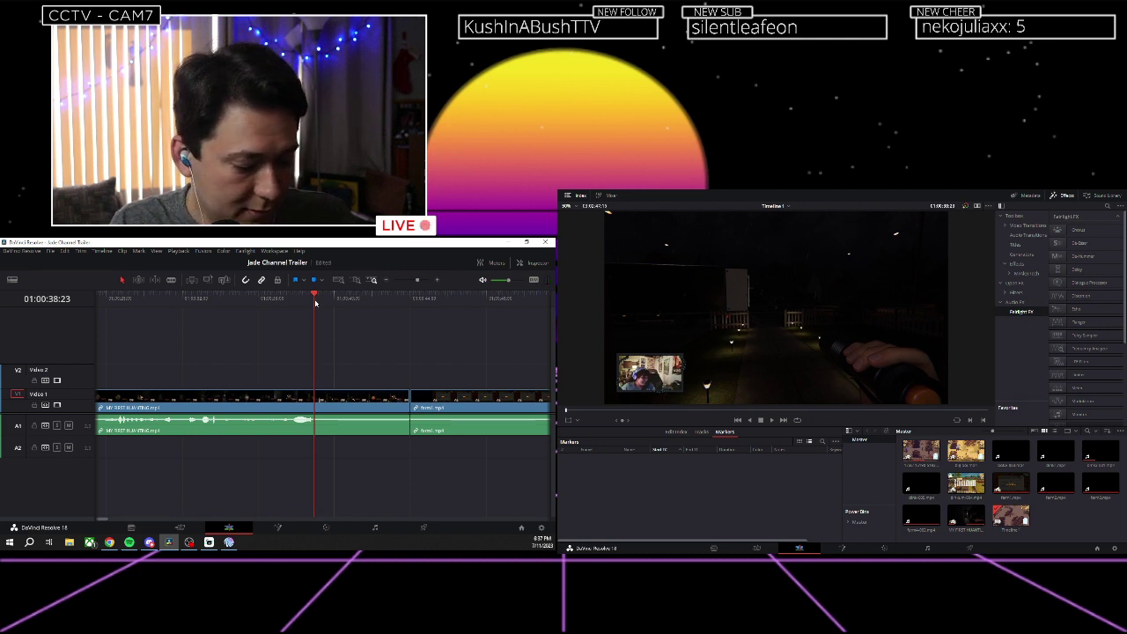
pyautogui.moveTo(316, 303); pyautogui.dragTo(319, 303)
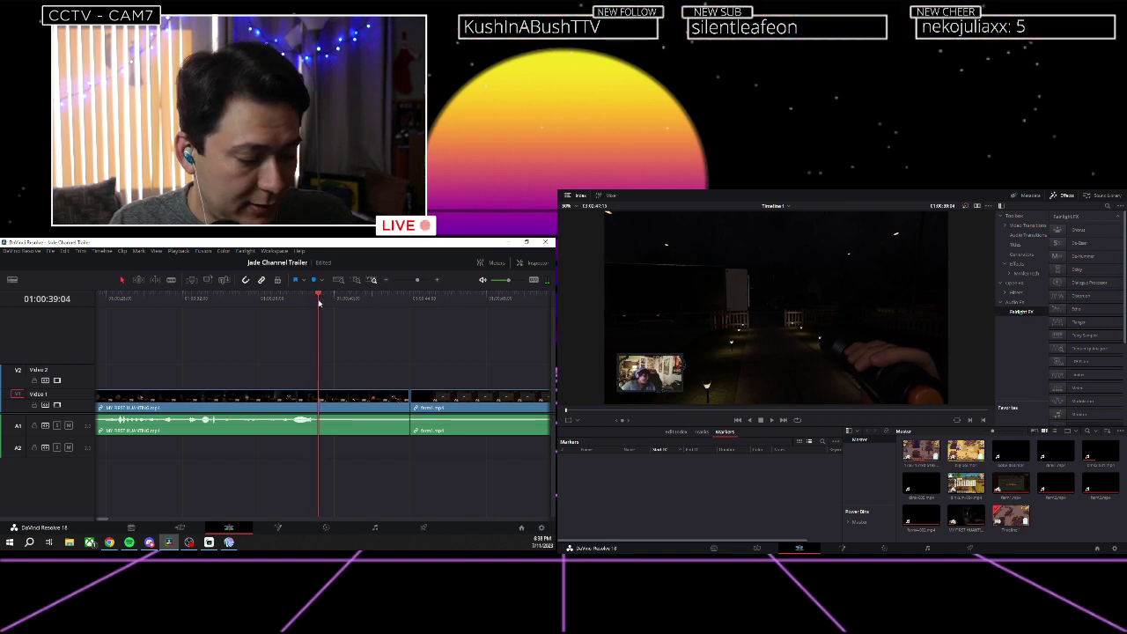
pyautogui.hotkey('ctrl', 'shift', ']')
pyautogui.scroll(-1, 292, 334)
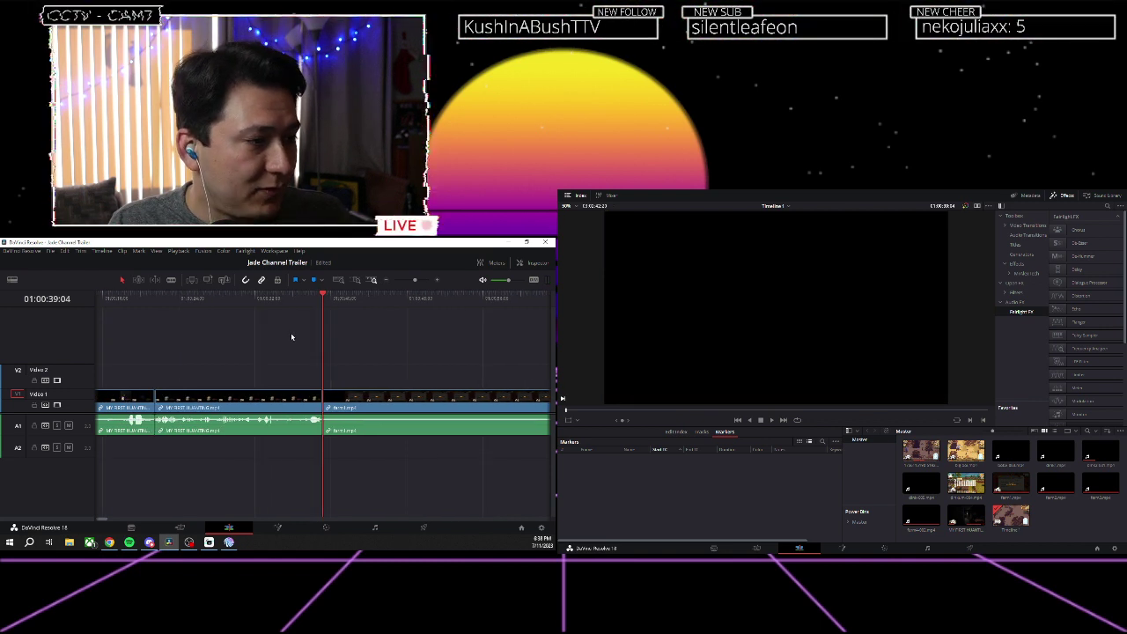
# Play the short clip that follows the second haunting segment, and ripple-delete it from the timeline.
pyautogui.scroll(-2, 287, 337)
pyautogui.scroll(1, 285, 336)
pyautogui.hscroll(4, 252, 322)
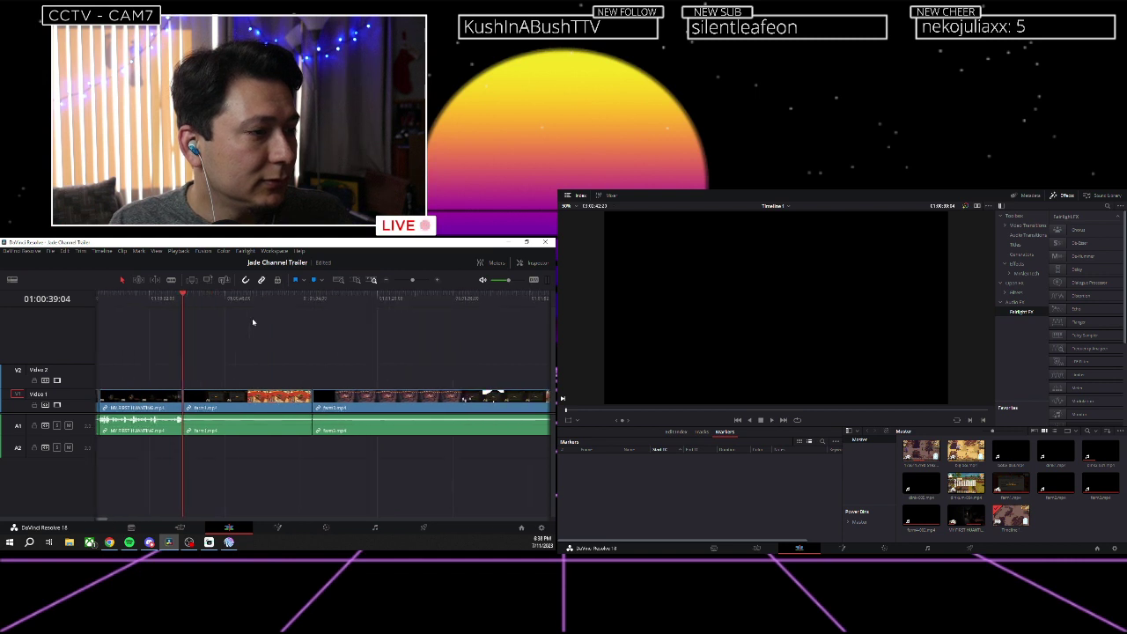
pyautogui.press('space')
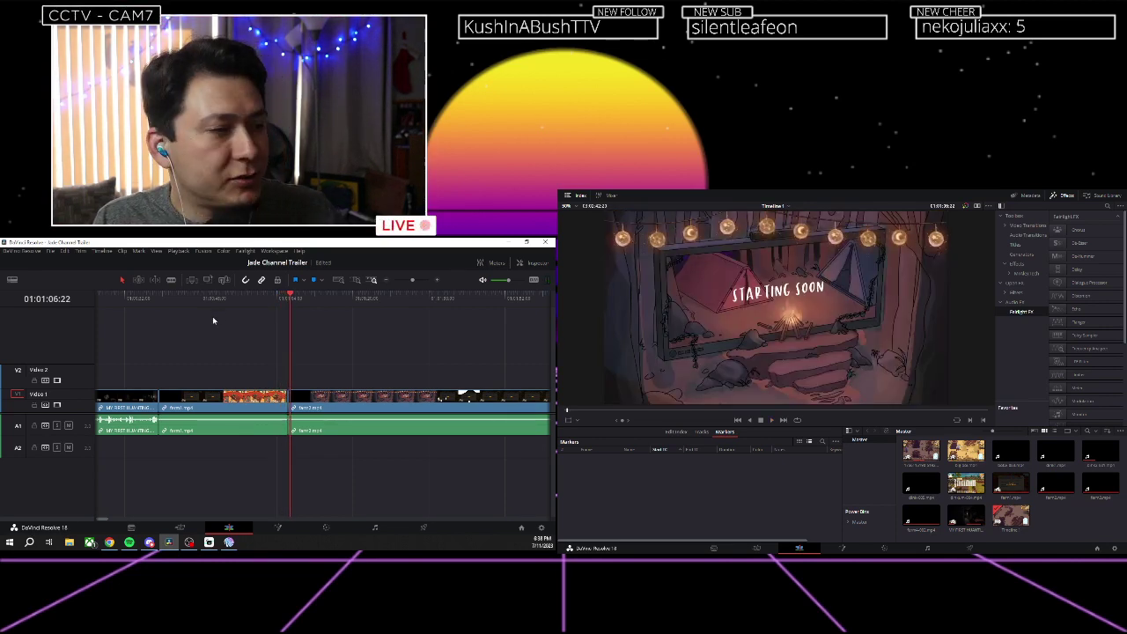
pyautogui.scroll(-2, 212, 316)
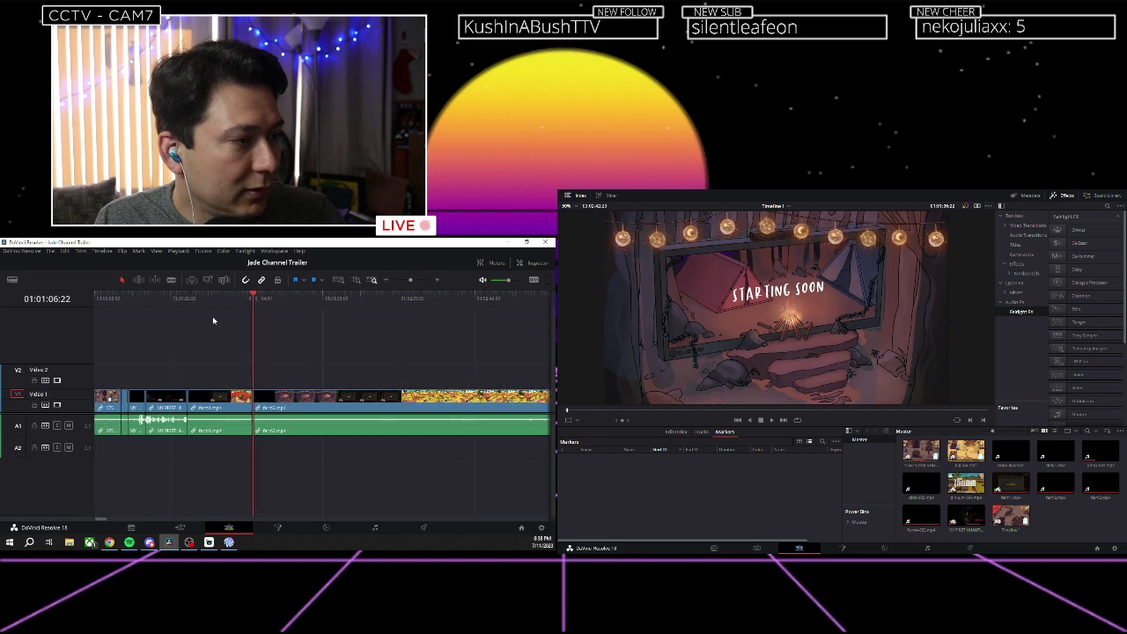
pyautogui.click(207, 399)
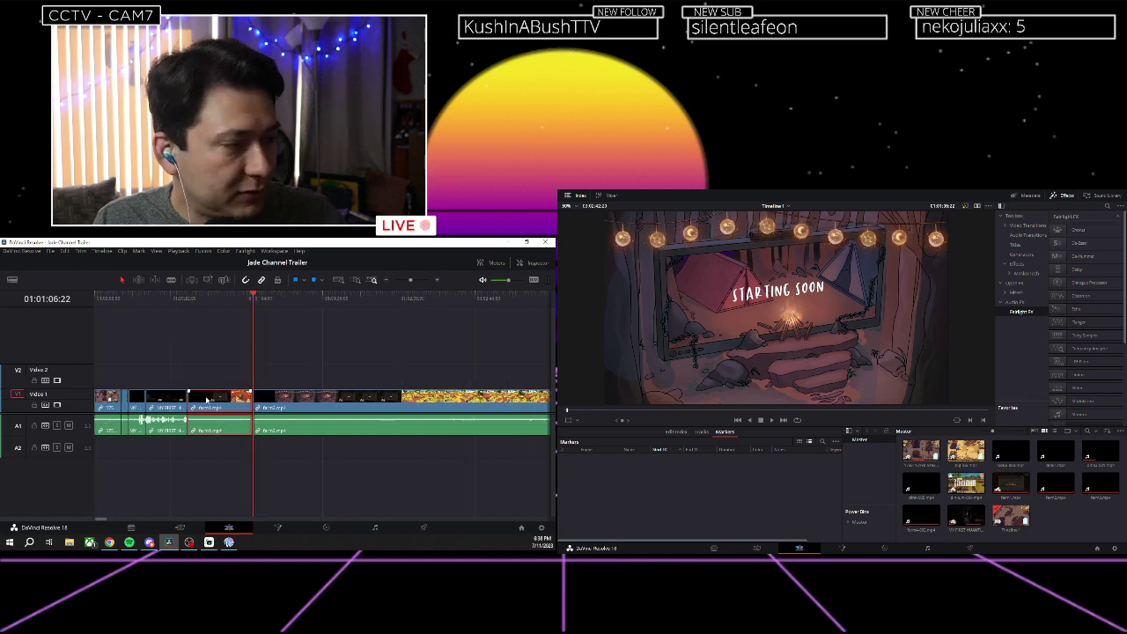
pyautogui.press('Delete')
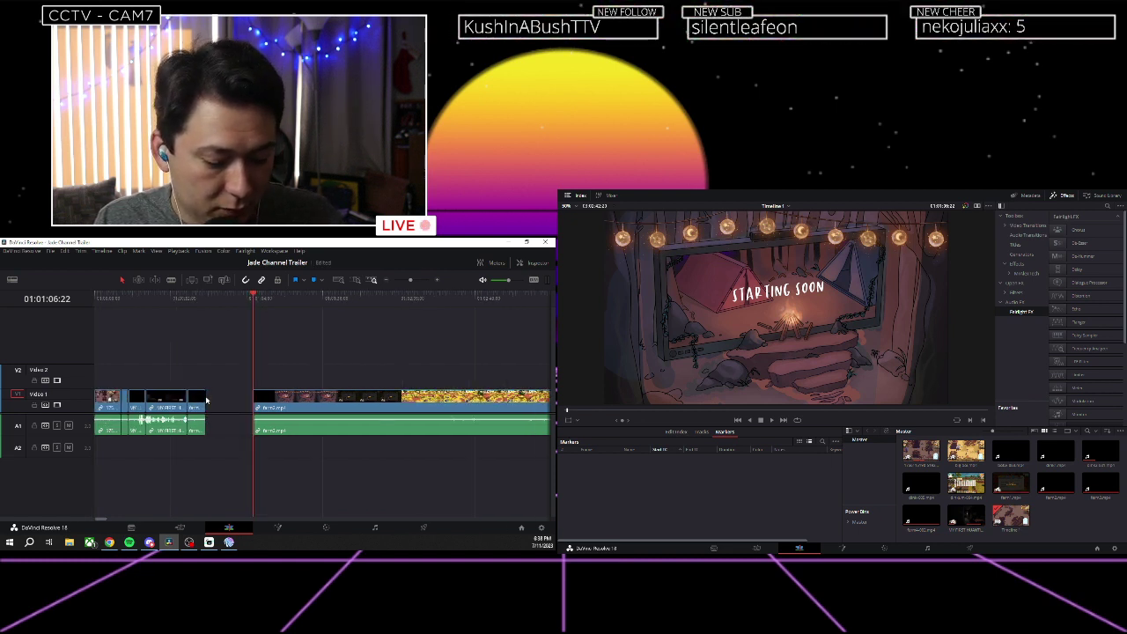
pyautogui.hotkey('ctrl', 'z')
pyautogui.press('Delete')
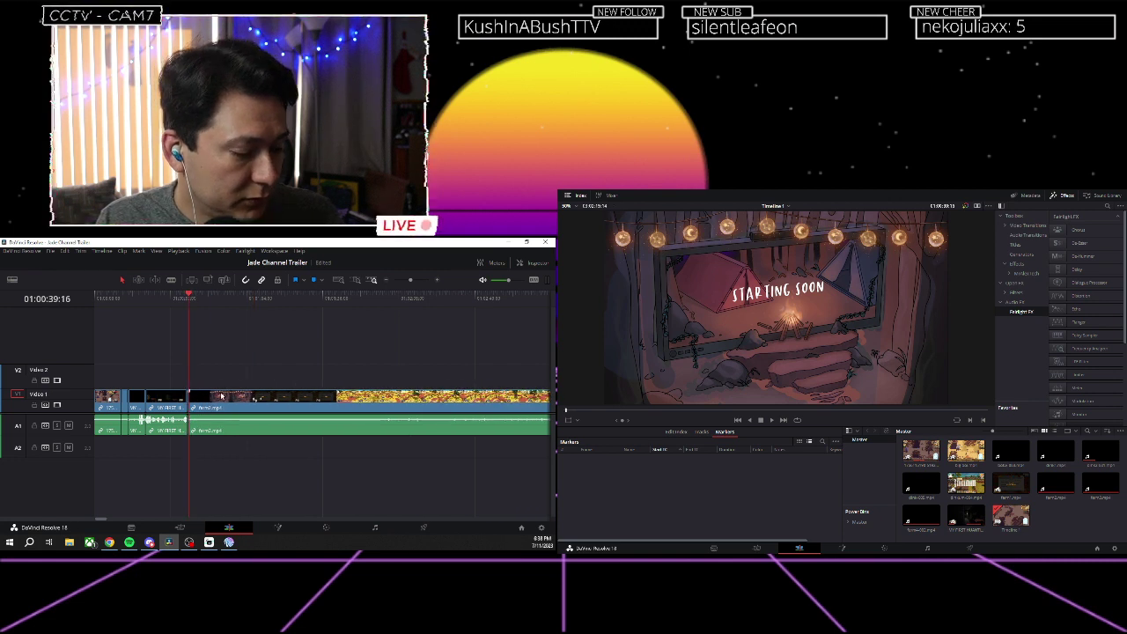
# Ripple-trim the start of the clip after the haunting footage to 01:01:10:23, cutting its Starting Soon intro.
pyautogui.scroll(4, 231, 302)
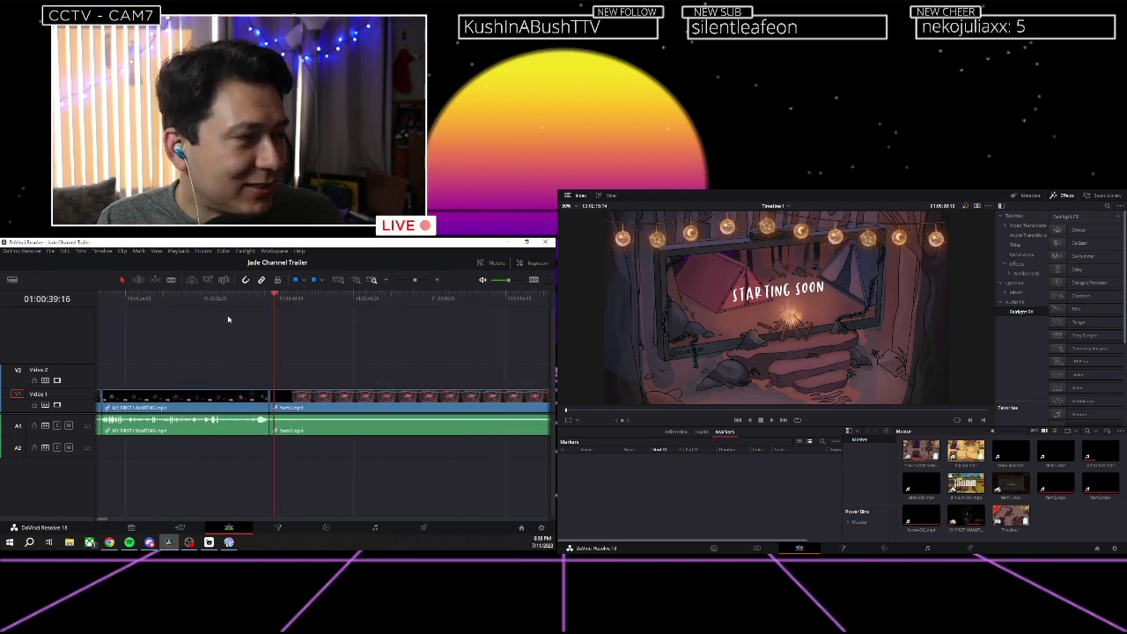
pyautogui.scroll(-2, 227, 318)
pyautogui.hscroll(2, 258, 316)
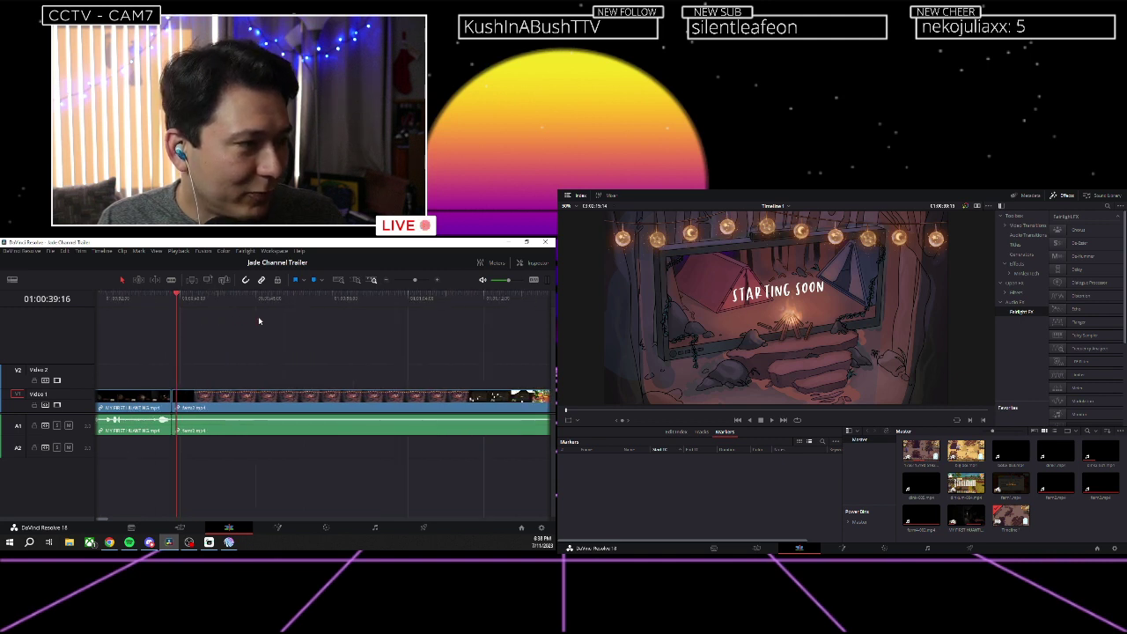
pyautogui.click(337, 301)
pyautogui.moveTo(345, 303); pyautogui.dragTo(436, 300)
pyautogui.hscroll(2, 218, 343)
pyautogui.moveTo(266, 300)
pyautogui.mouseDown()
pyautogui.moveTo(239, 300)
pyautogui.moveTo(255, 300)
pyautogui.mouseUp()
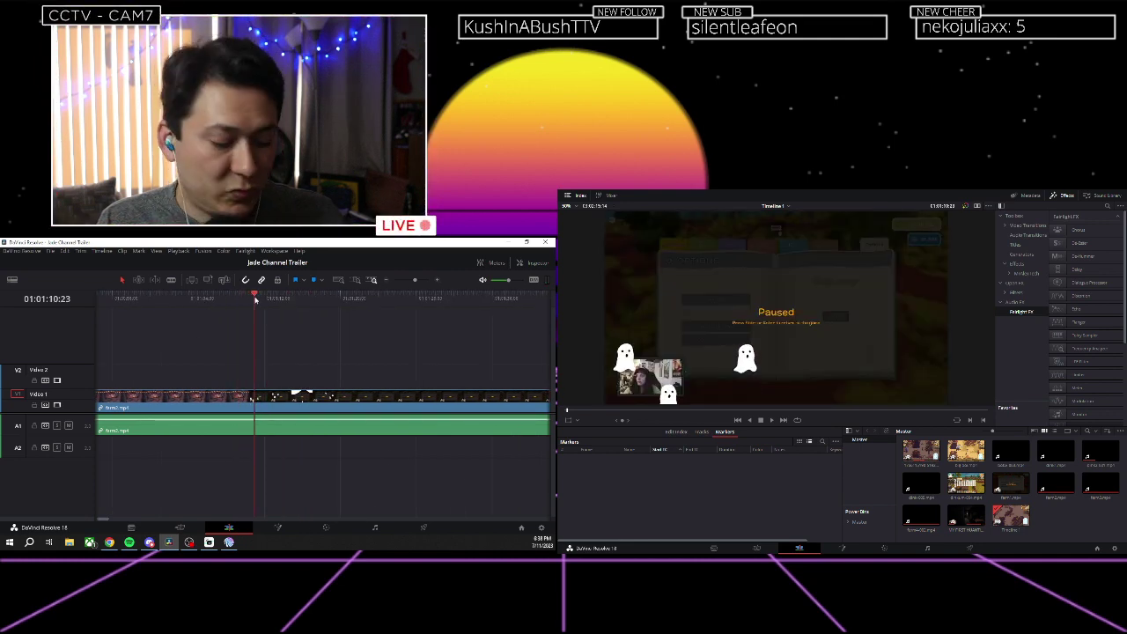
pyautogui.press('Up')
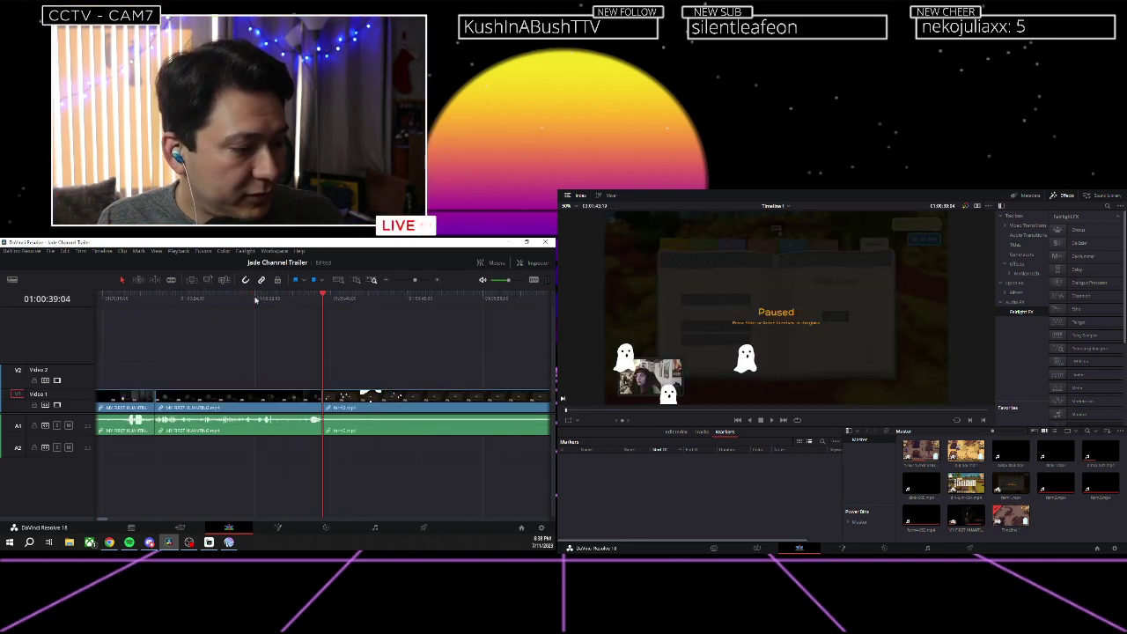
# Look over the whole timeline, return to the join at 01:00:39:04, and make the audio tracks taller.
pyautogui.hscroll(5, 256, 300)
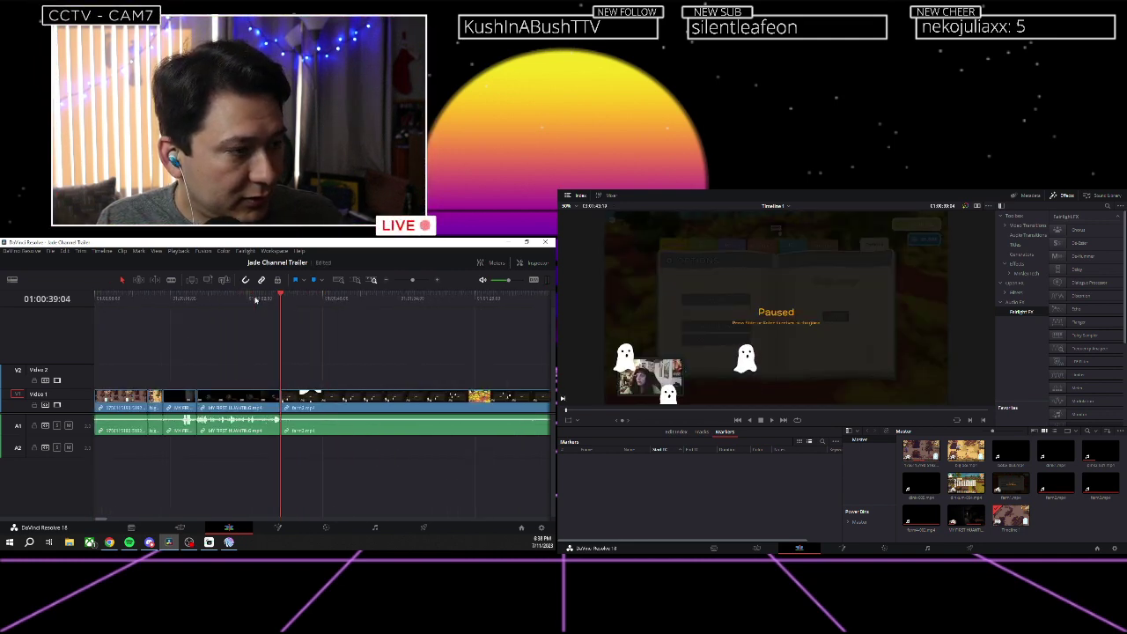
pyautogui.hotkey('shift', 'z')
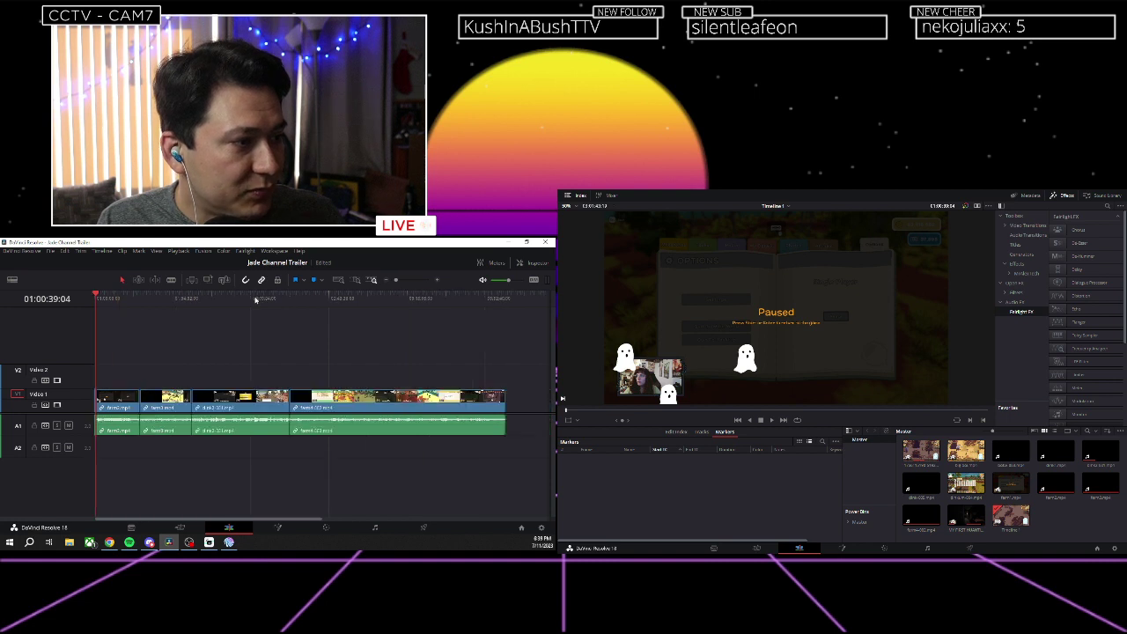
pyautogui.click(141, 301)
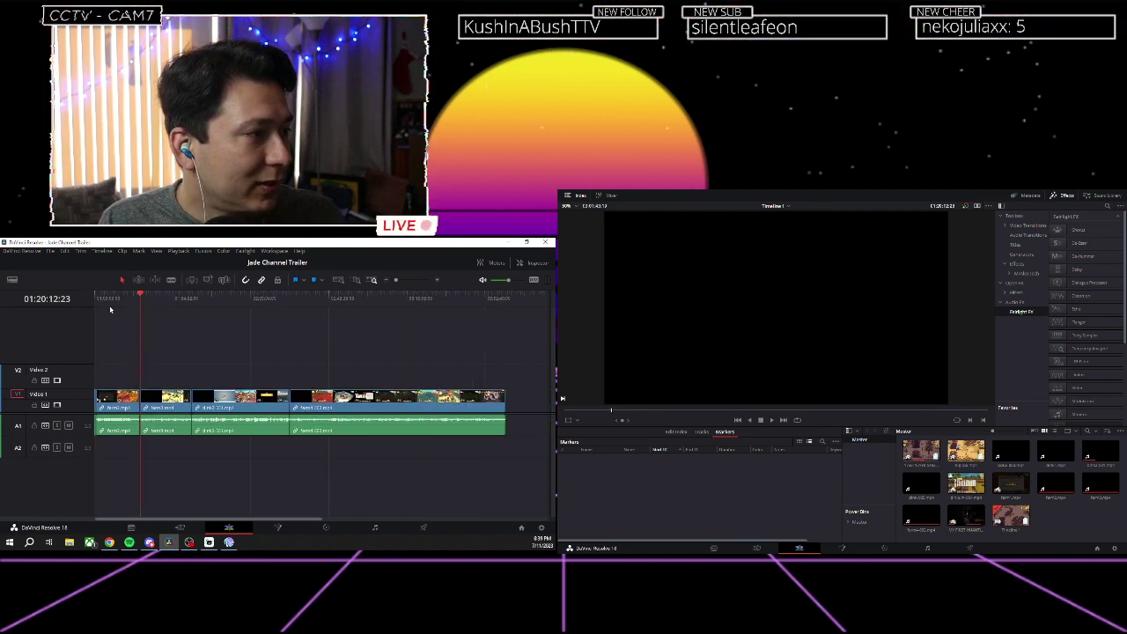
pyautogui.click(100, 301)
pyautogui.scroll(3, 256, 306)
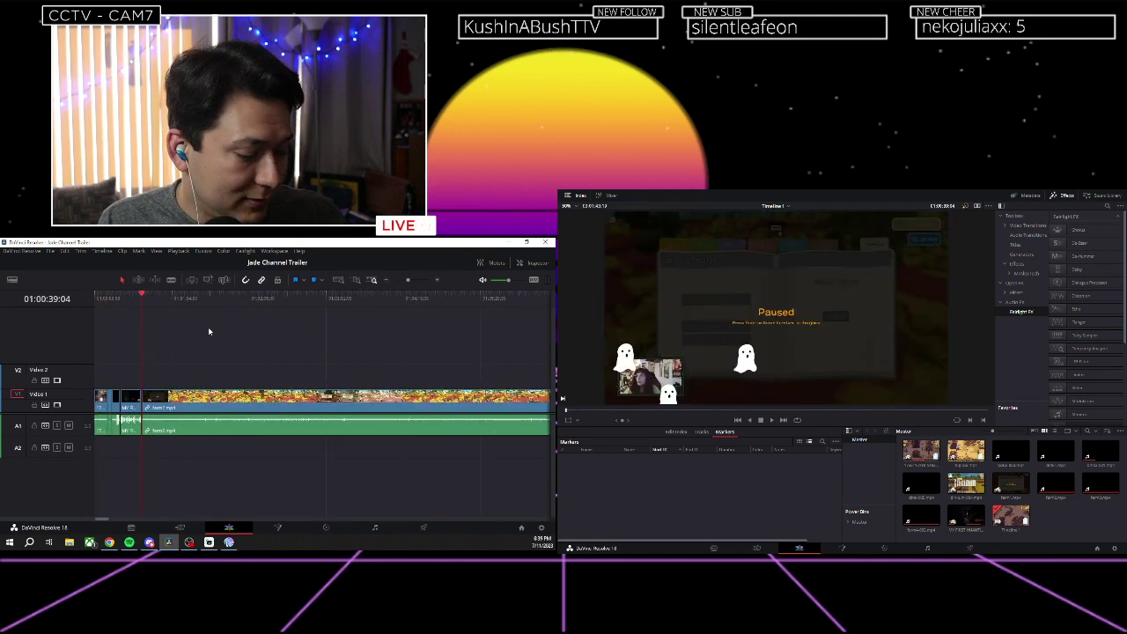
pyautogui.scroll(4, 232, 446)
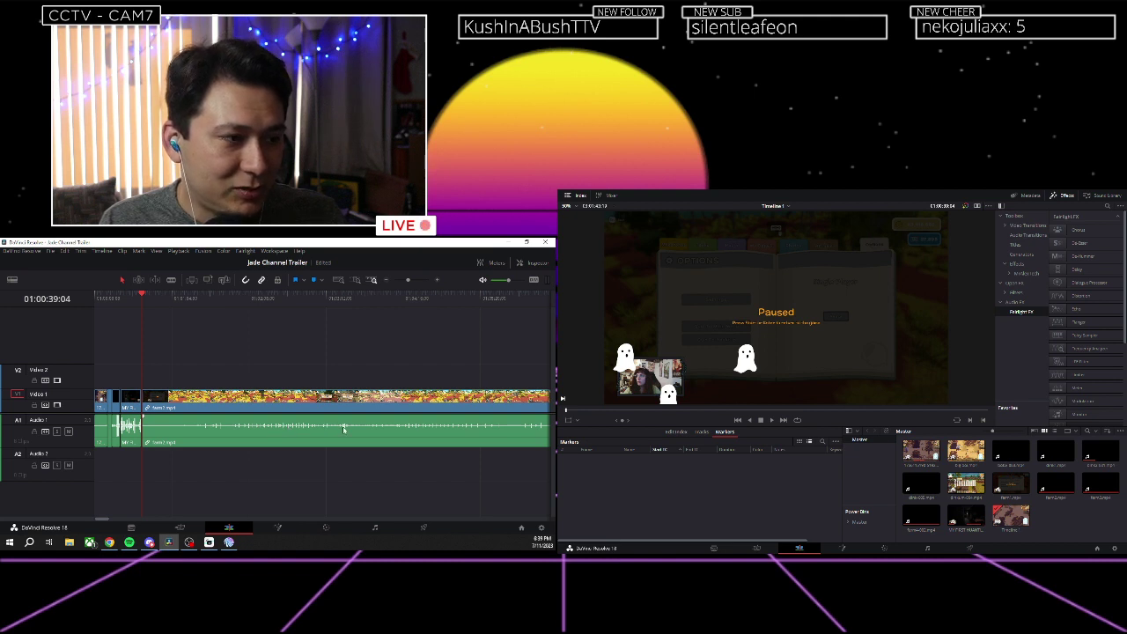
# Replay parts of the second haunting segment and check the first one just before its audio burst, at 01:00:18:09.
pyautogui.hscroll(2, 343, 429)
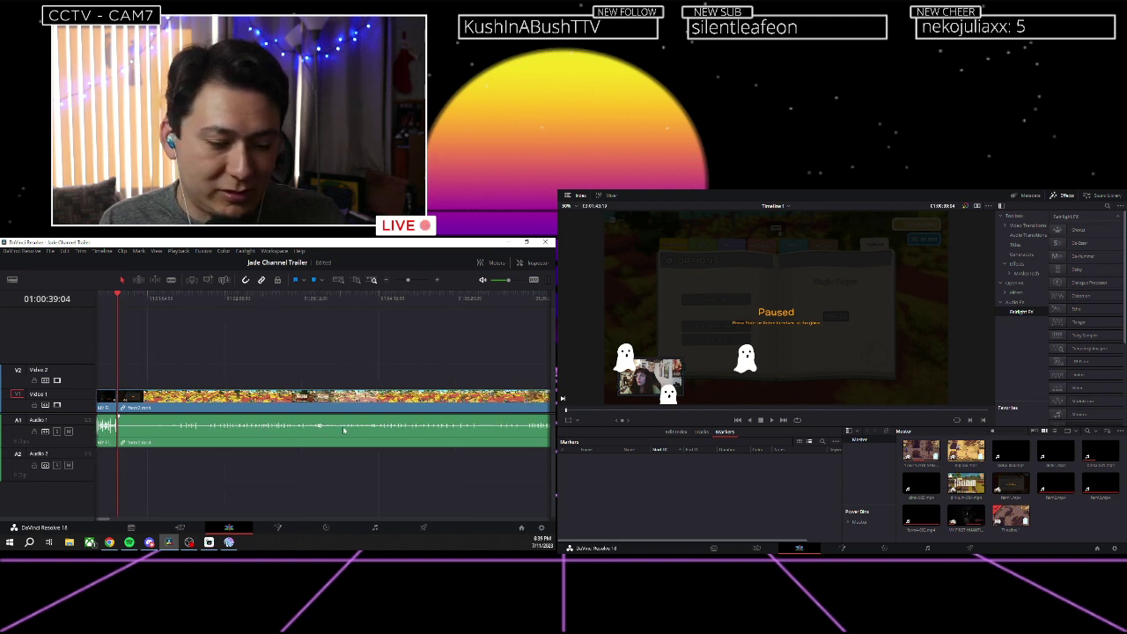
pyautogui.hscroll(-2, 343, 429)
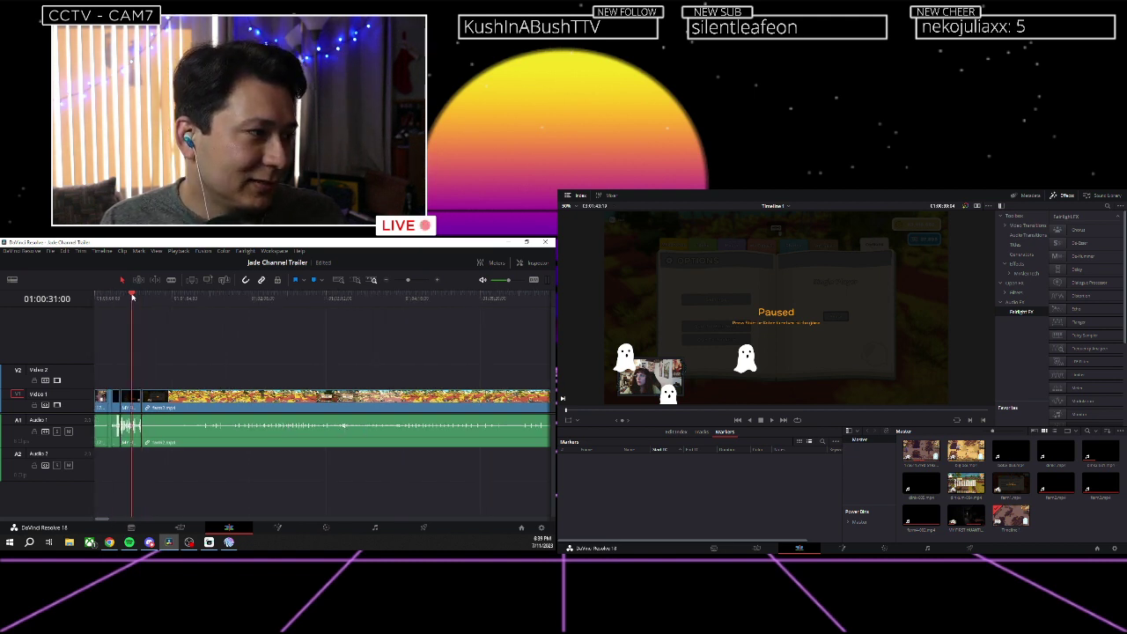
pyautogui.click(129, 298)
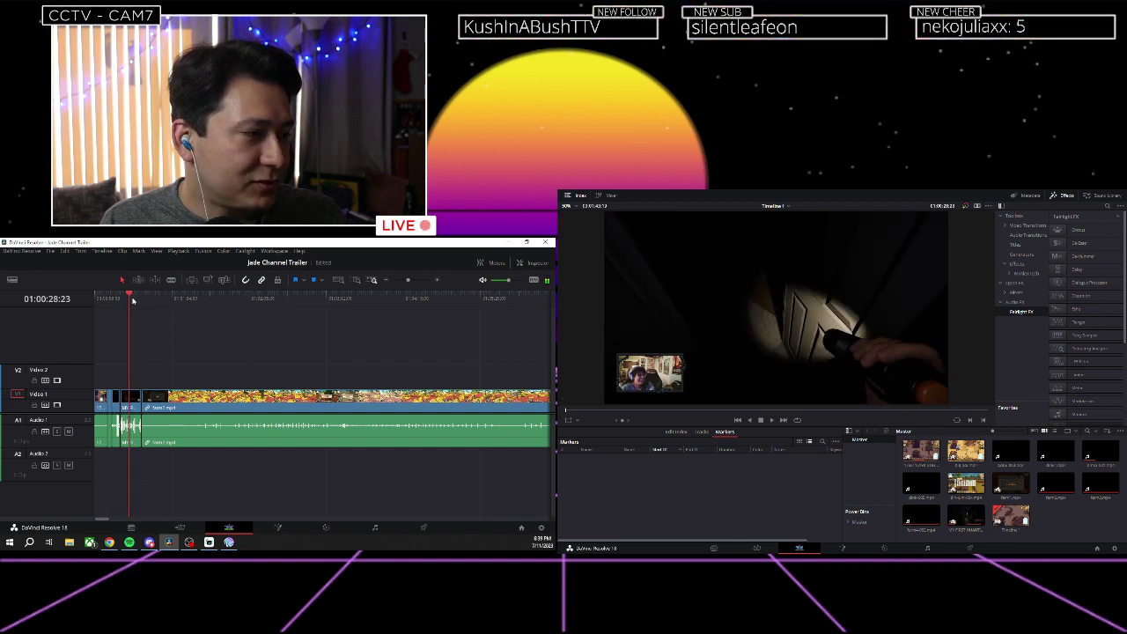
pyautogui.click(124, 303)
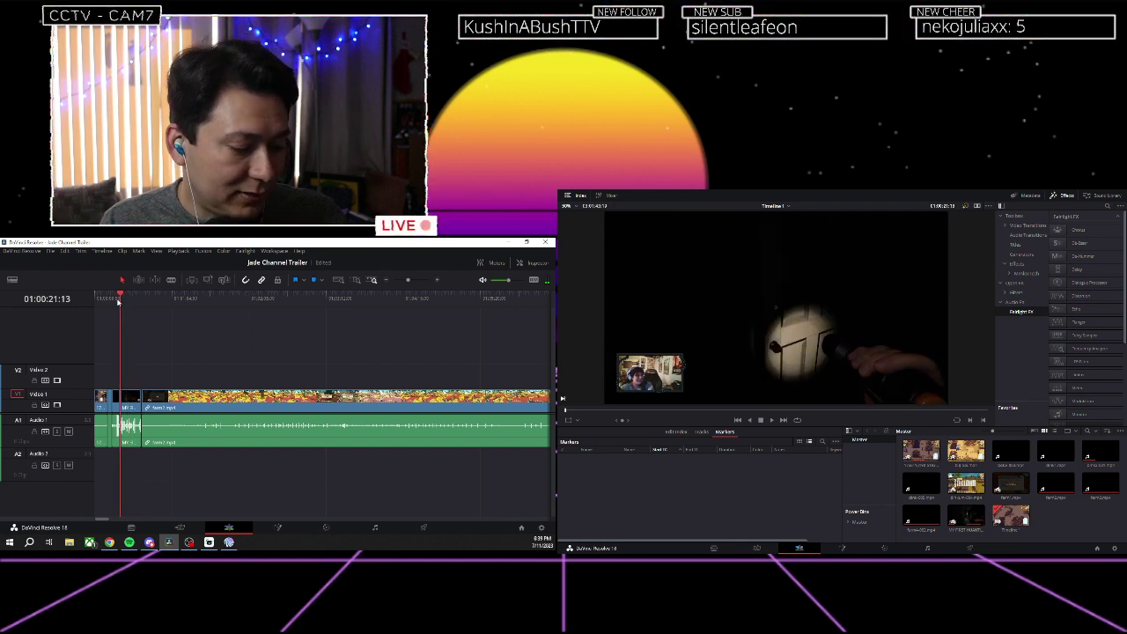
pyautogui.scroll(4, 158, 309)
pyautogui.scroll(3, 274, 304)
pyautogui.click(262, 302)
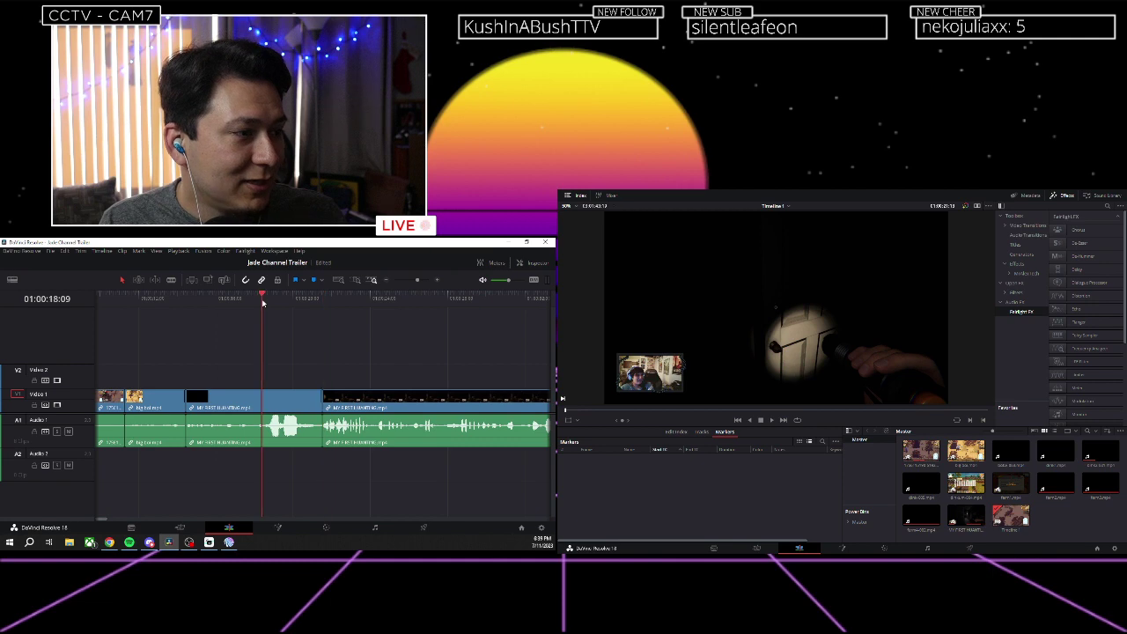
# Play the daytime farming gameplay after the haunting footage, sampling it around 01:01:33 and 01:01:56.
pyautogui.scroll(-4, 261, 303)
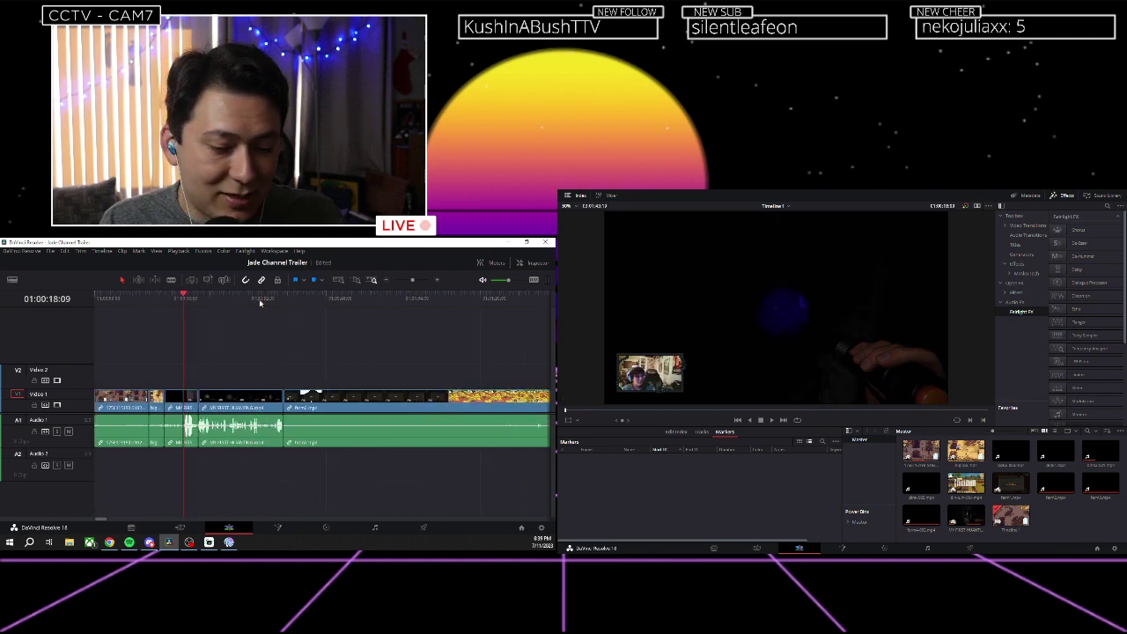
pyautogui.hscroll(6, 259, 302)
pyautogui.click(255, 299)
pyautogui.moveTo(255, 300); pyautogui.dragTo(266, 302)
pyautogui.press('space')
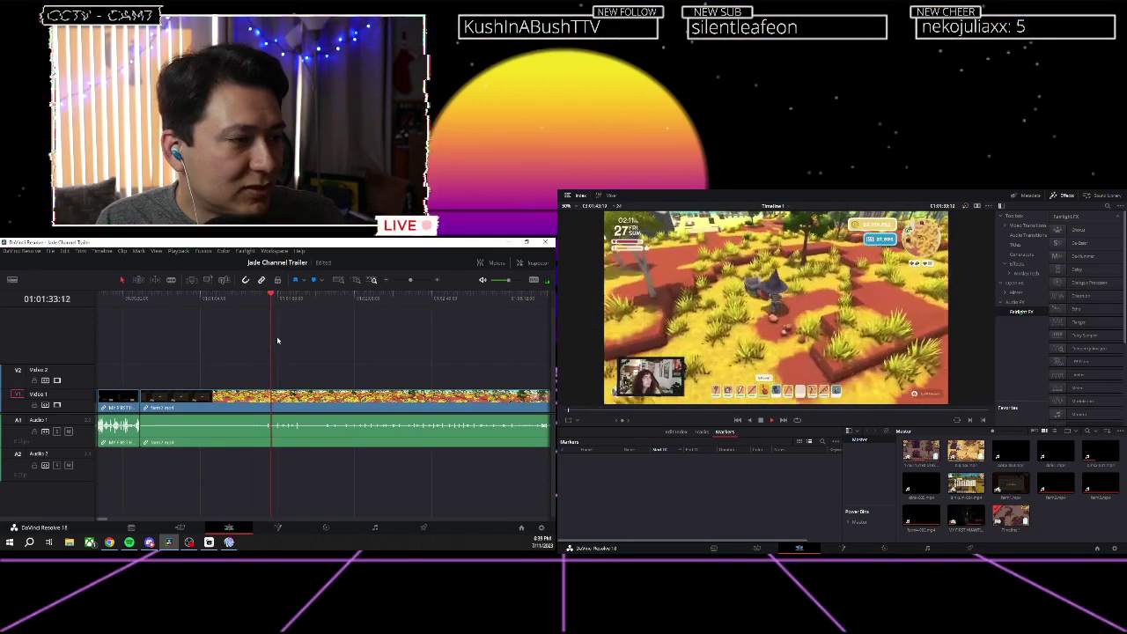
pyautogui.hscroll(1, 269, 331)
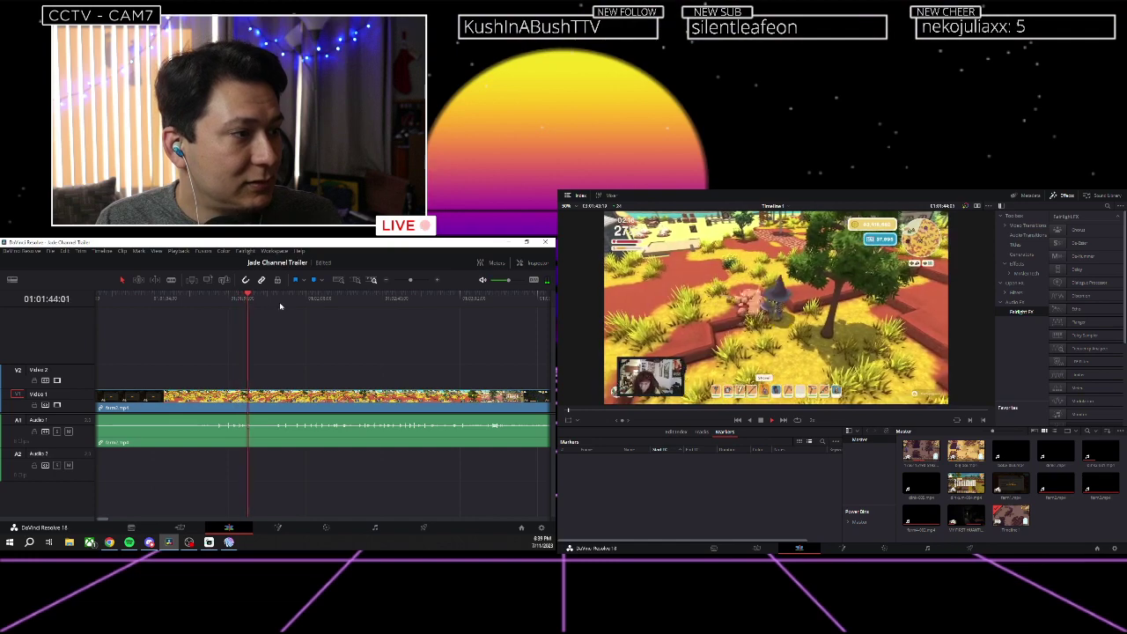
pyautogui.click(276, 303)
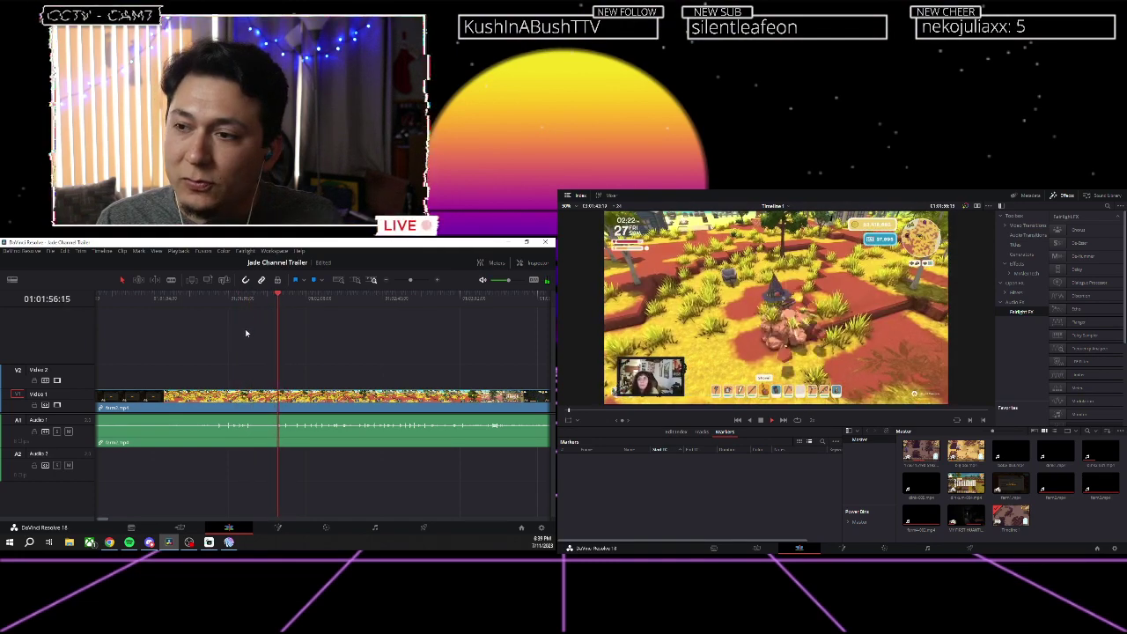
# Skip ahead through the same farming clip, checking short stretches from 01:02:00 up to about 01:02:46.
pyautogui.hscroll(2, 230, 337)
pyautogui.hscroll(1, 231, 339)
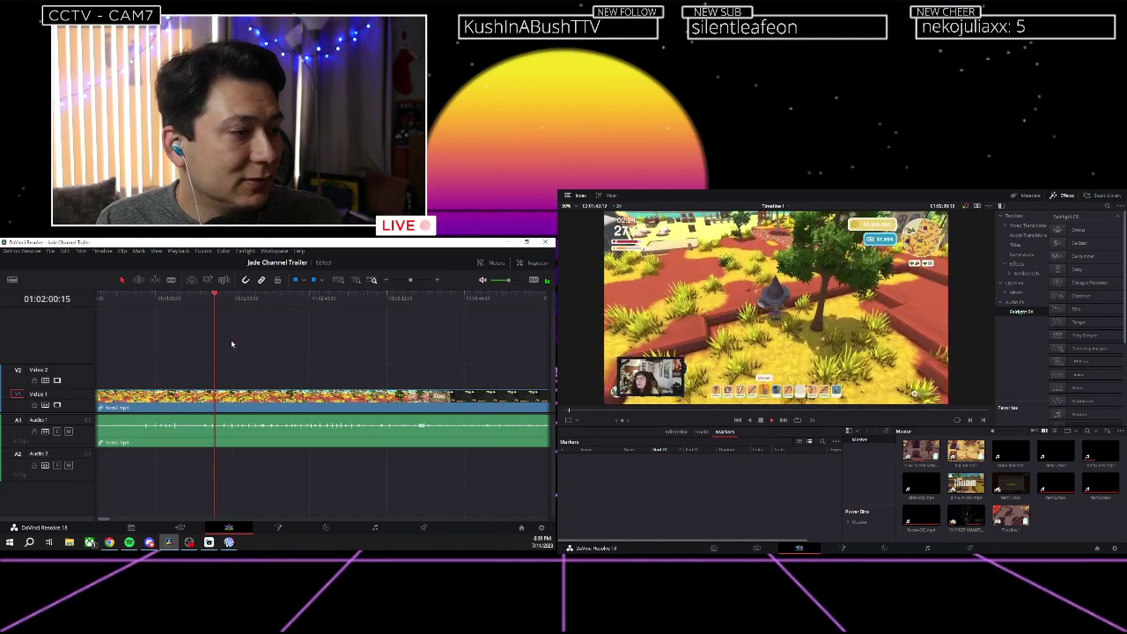
pyautogui.hscroll(1, 231, 339)
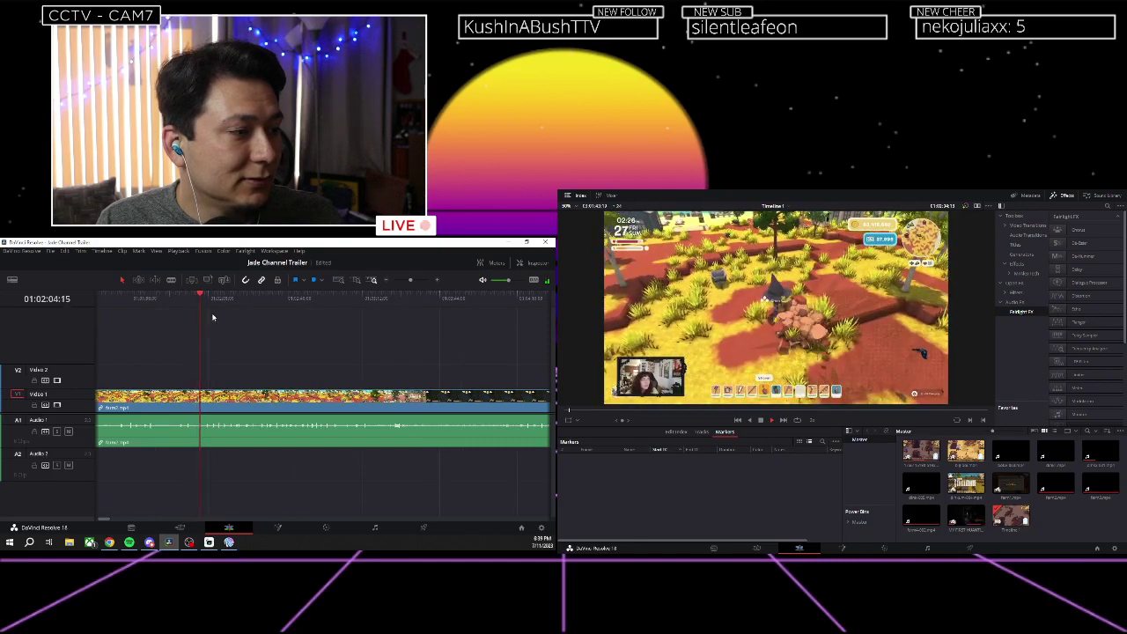
pyautogui.click(241, 300)
pyautogui.click(236, 300)
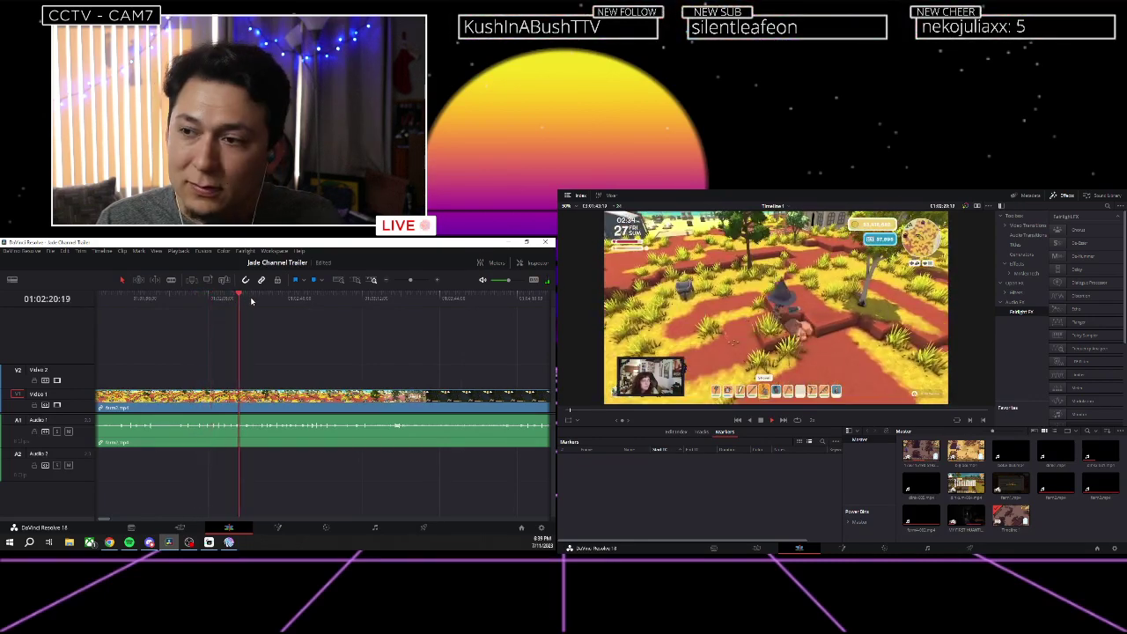
pyautogui.click(300, 300)
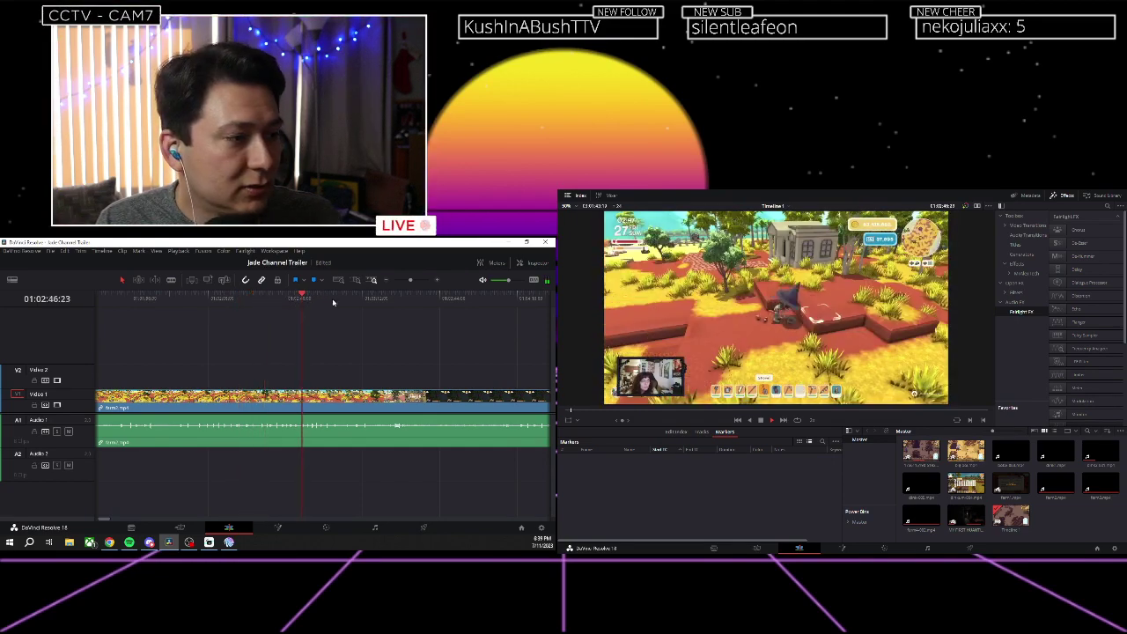
# Skim the rest of the farming clip from about 01:04:20 to its end near 01:20:15 for usable moments.
pyautogui.hscroll(5, 347, 323)
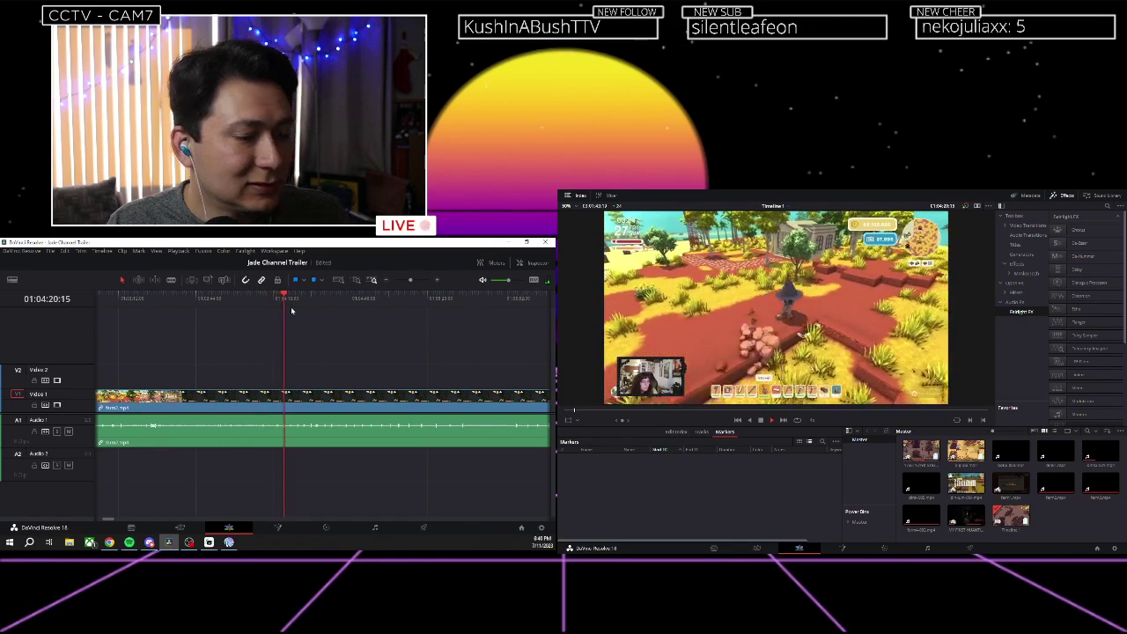
pyautogui.click(357, 300)
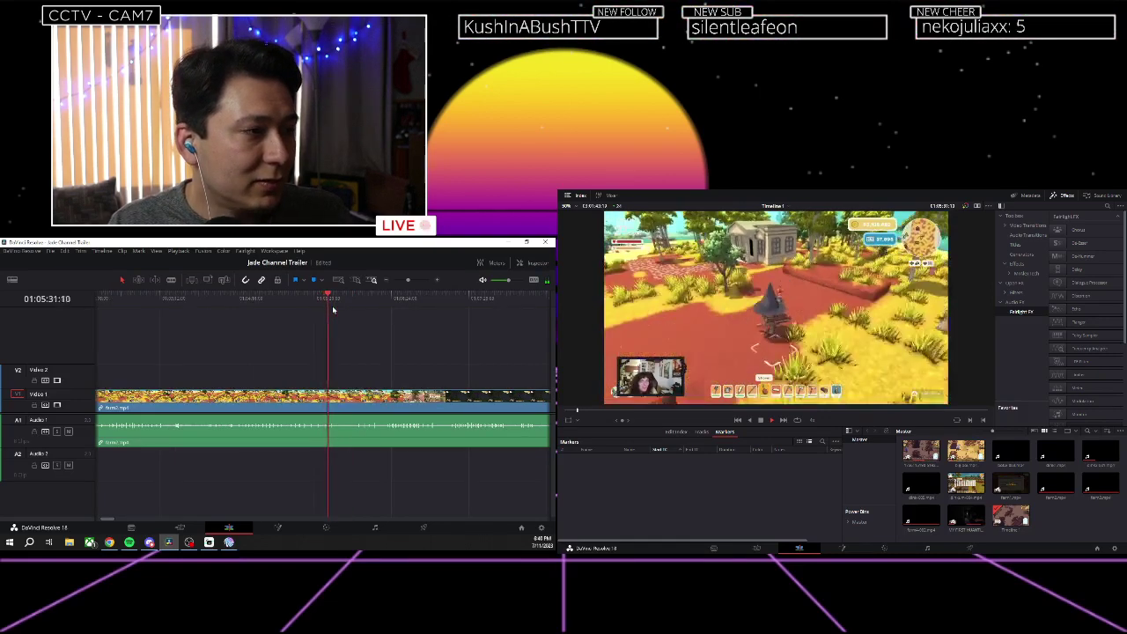
pyautogui.click(256, 300)
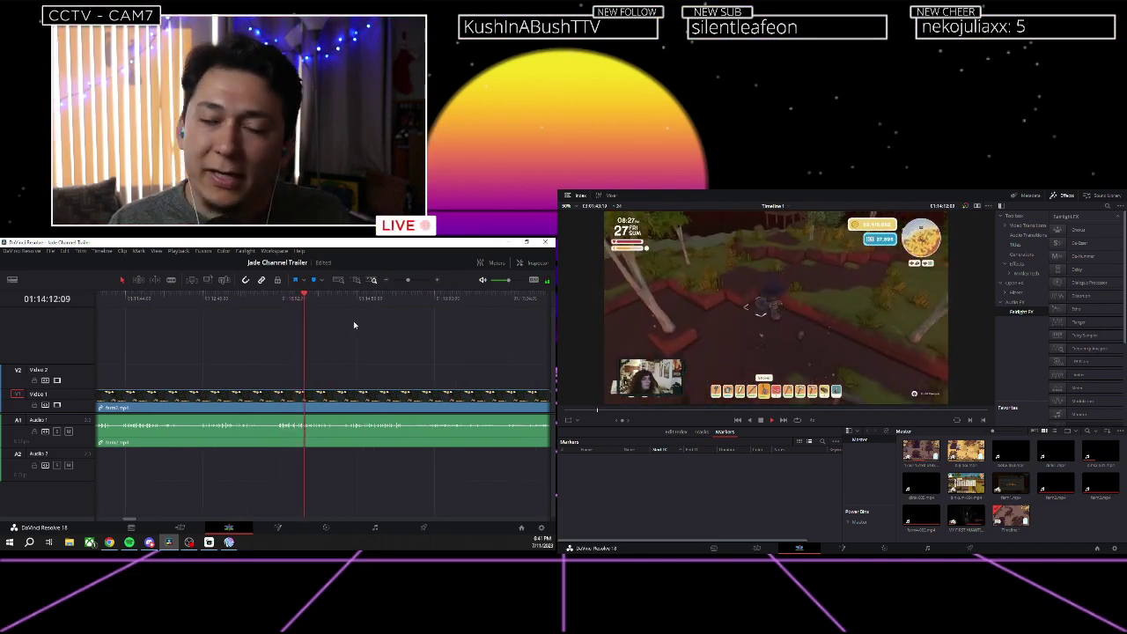
pyautogui.moveTo(266, 300); pyautogui.dragTo(283, 303)
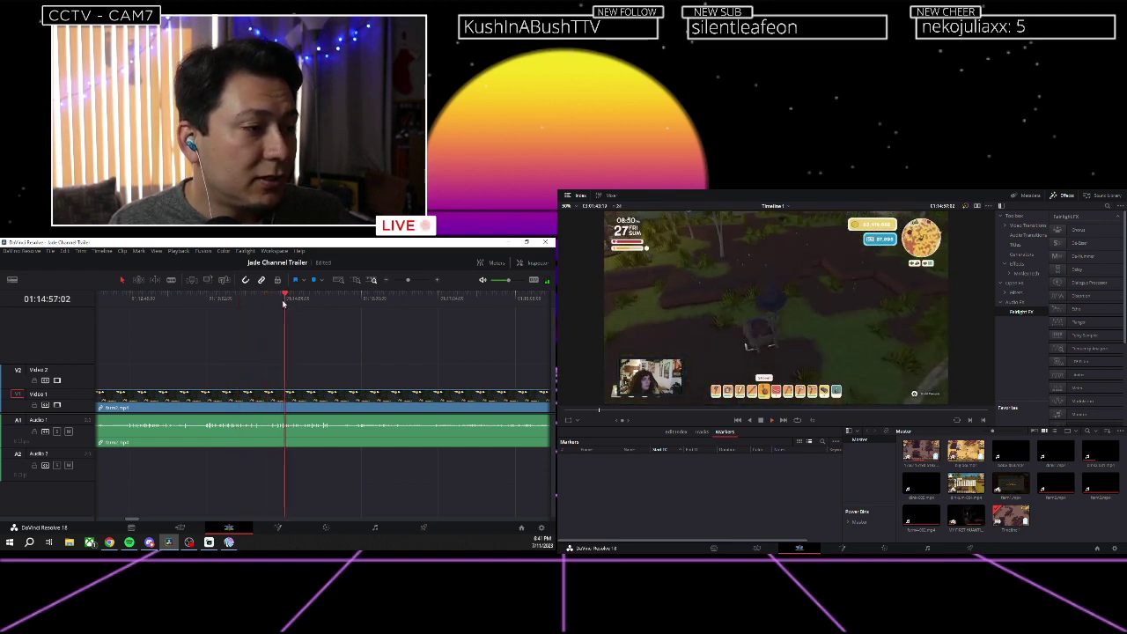
pyautogui.click(342, 302)
pyautogui.hscroll(2, 310, 323)
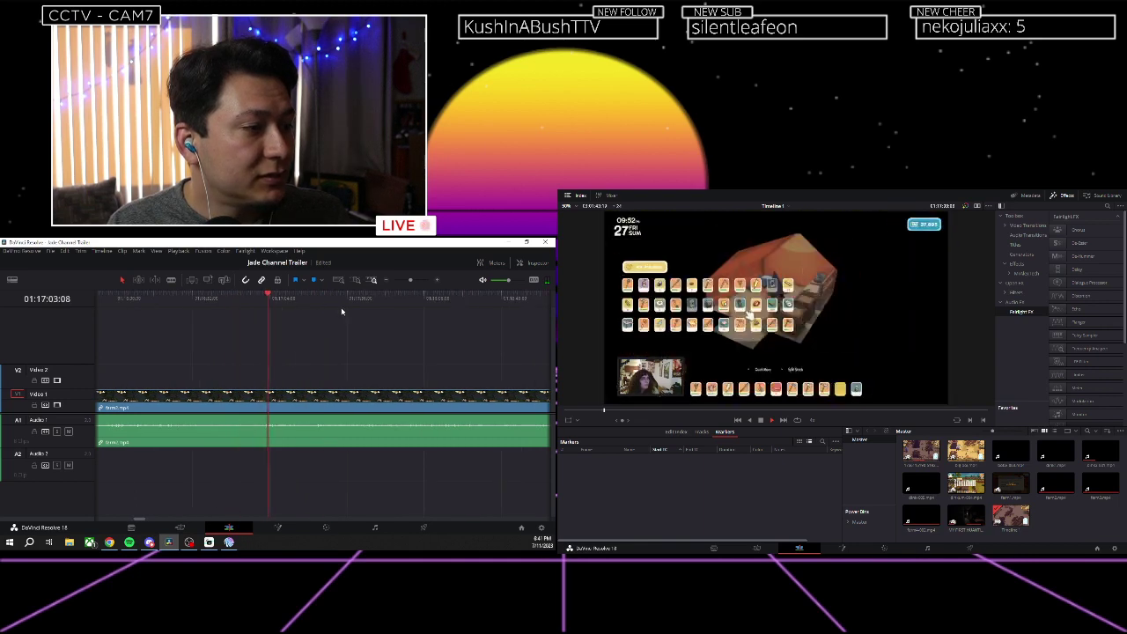
pyautogui.click(253, 300)
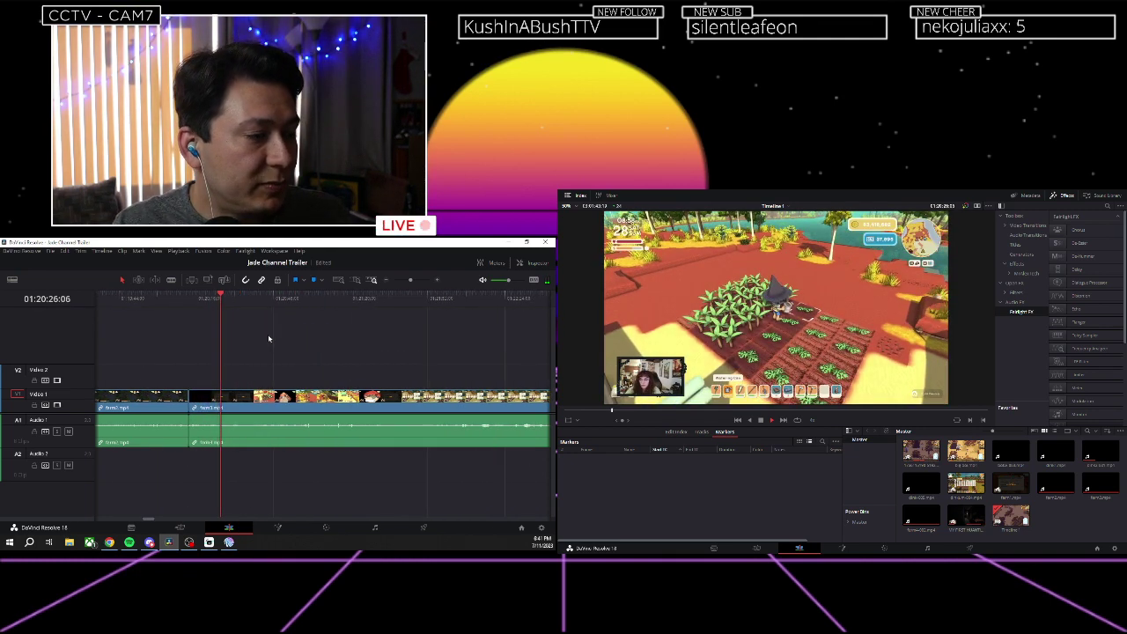
# Move the reviewed farming clip with its audio up to Video 2 and Audio 2, and play the next clip from its start.
pyautogui.click(201, 304)
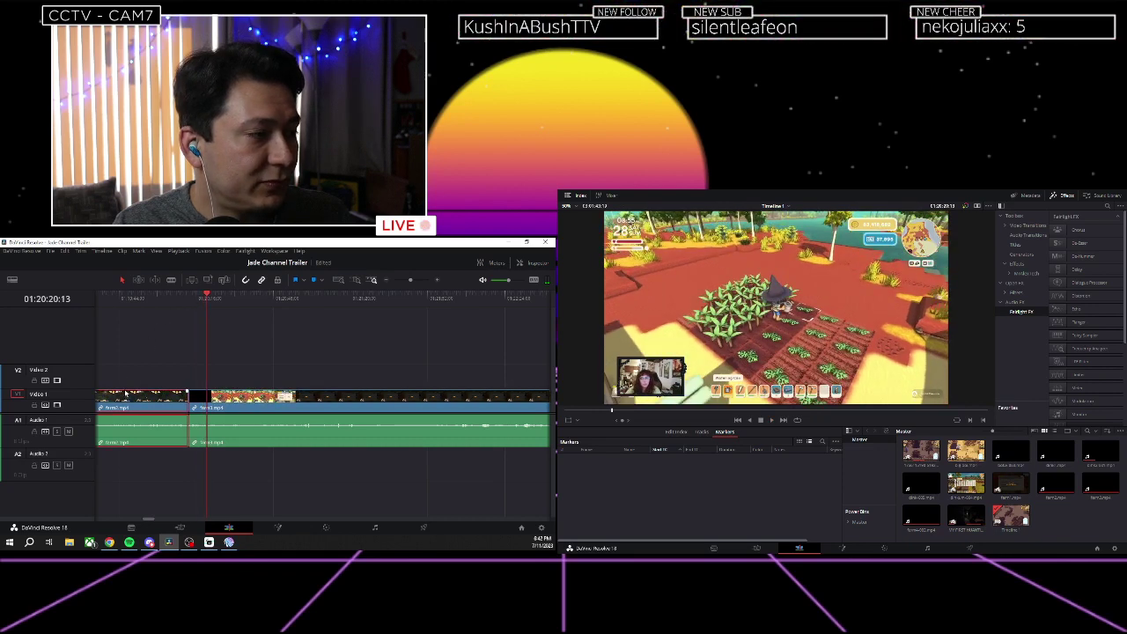
pyautogui.moveTo(126, 396); pyautogui.dragTo(139, 374)
pyautogui.click(189, 303)
pyautogui.press('space')
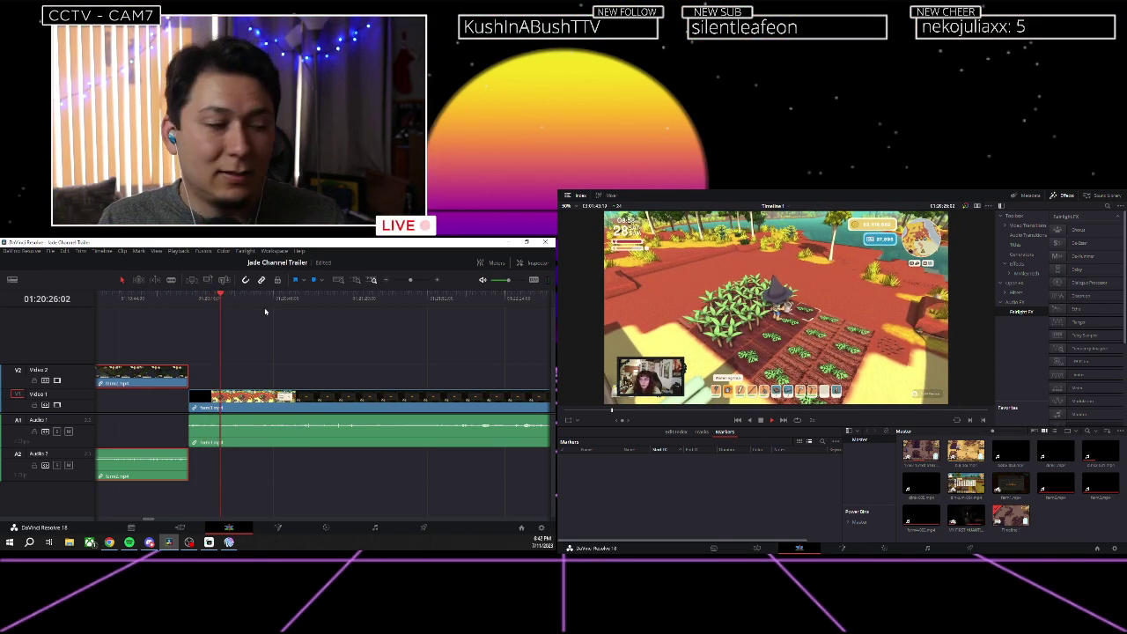
# Skim the second farming clip from 01:20:28 past the inventory scene into the paused-game stretch near 01:21:57.
pyautogui.hscroll(3, 312, 324)
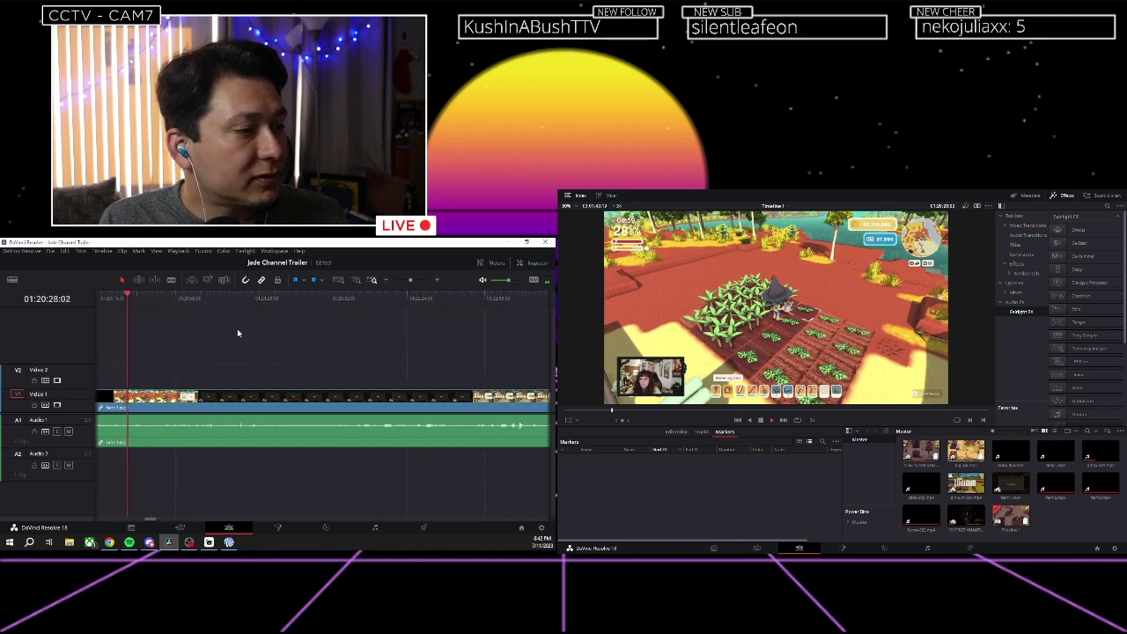
pyautogui.click(170, 303)
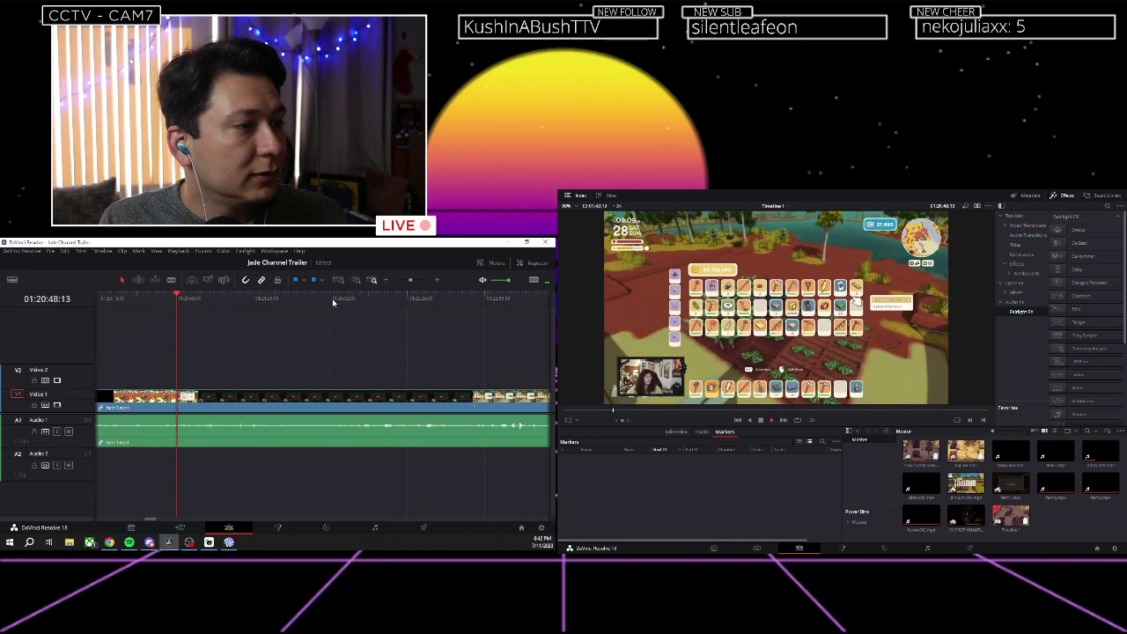
pyautogui.click(332, 302)
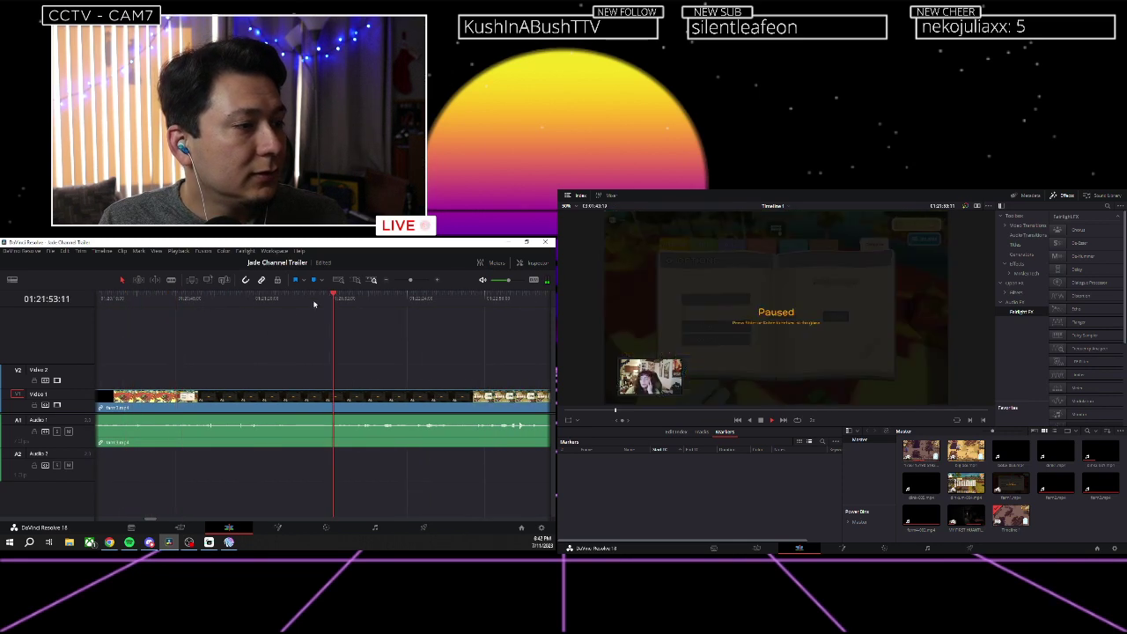
pyautogui.hscroll(3, 290, 308)
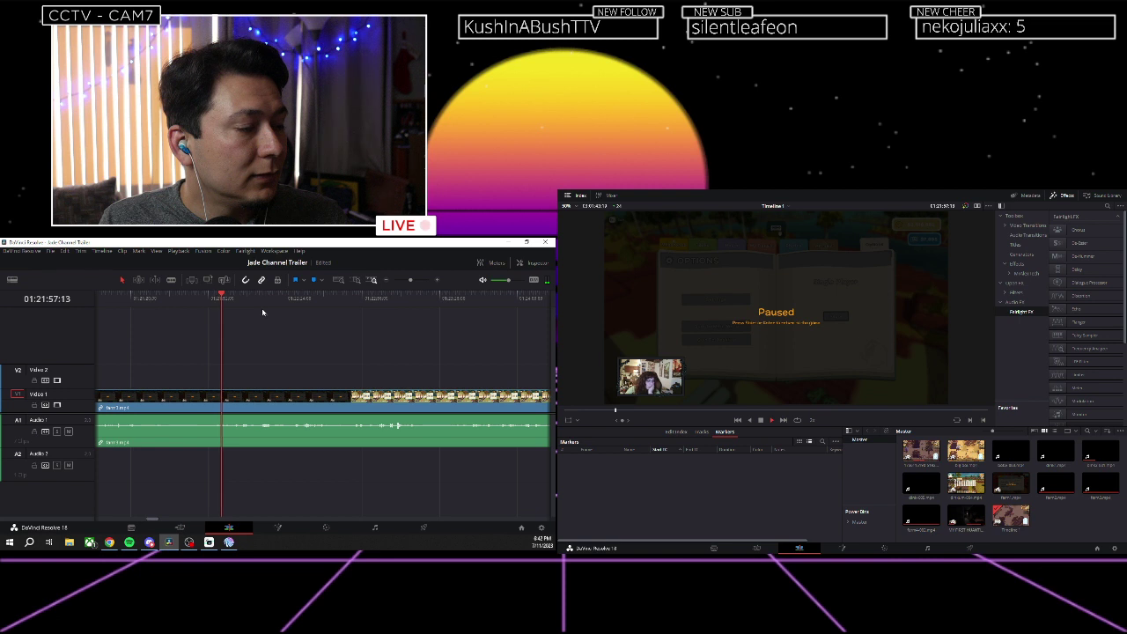
# Review the paused-game stretch from about 01:22:21 to the audio spike just after 01:23:06.
pyautogui.click(262, 301)
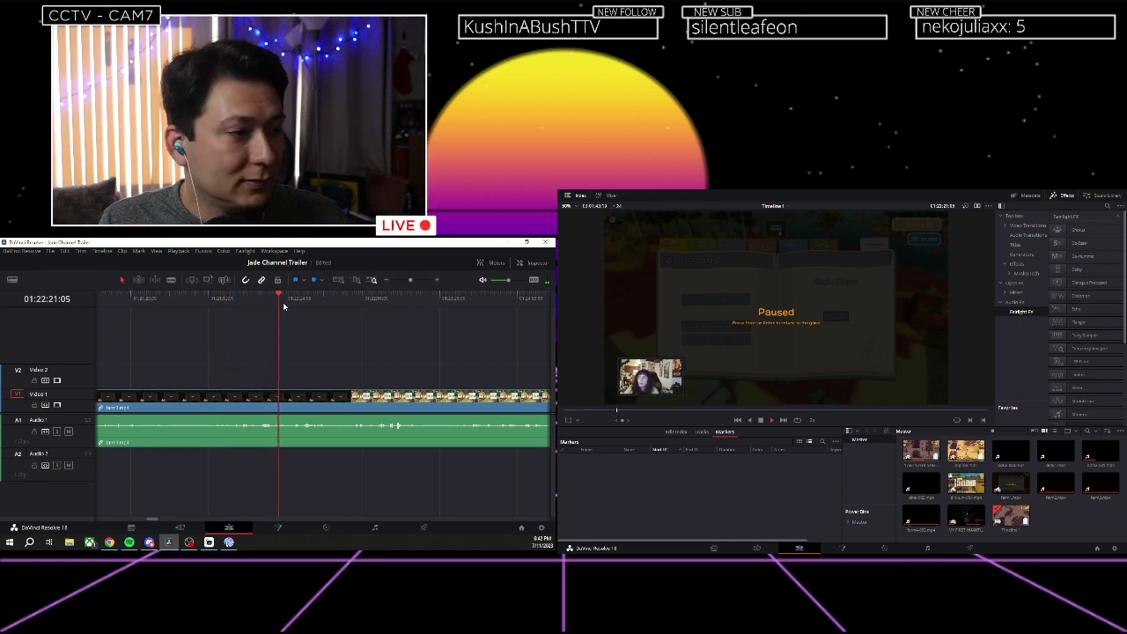
pyautogui.click(298, 303)
pyautogui.click(310, 306)
pyautogui.hscroll(3, 344, 304)
pyautogui.click(277, 304)
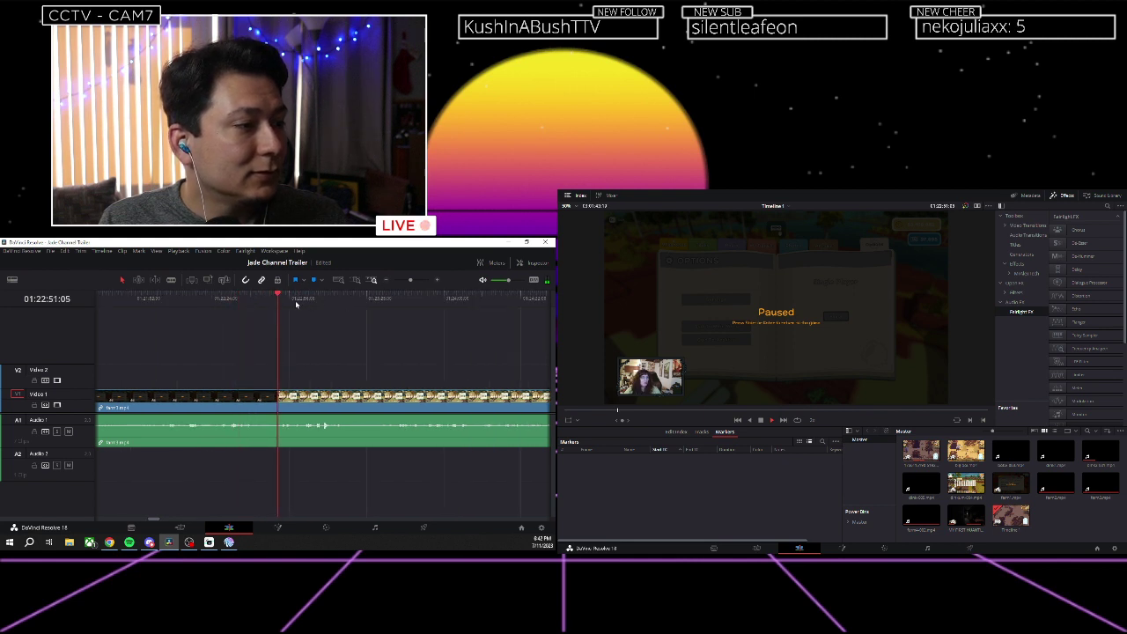
pyautogui.click(317, 304)
pyautogui.click(320, 303)
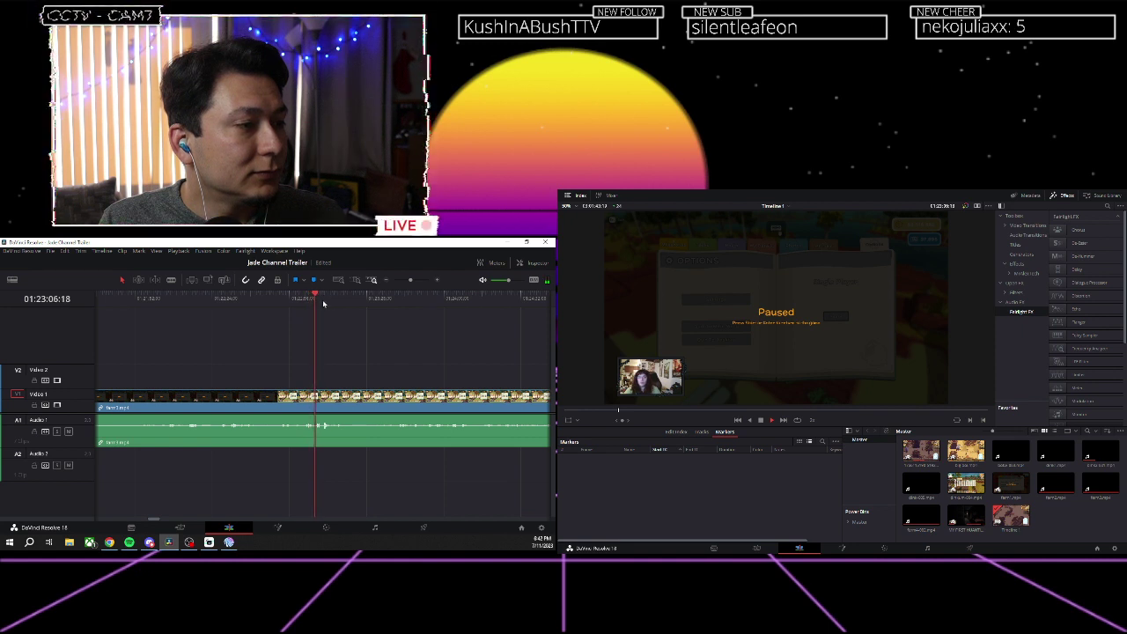
pyautogui.hscroll(6, 279, 304)
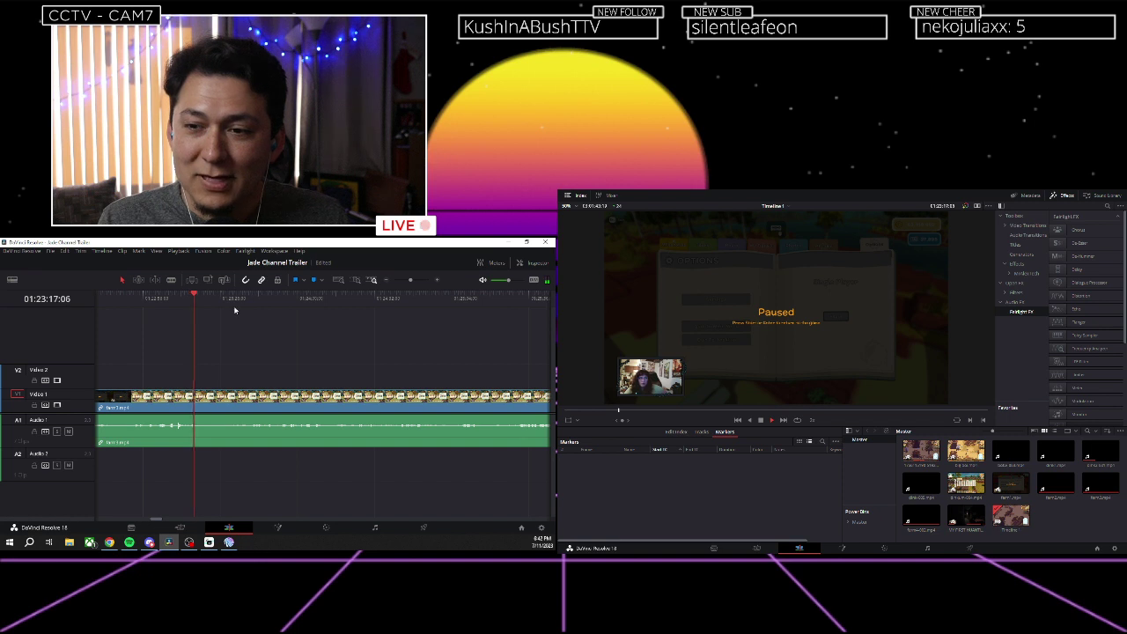
# Replay the audio spike in the paused-game stretch and park the playhead just before it at 01:23:10:00.
pyautogui.click(239, 300)
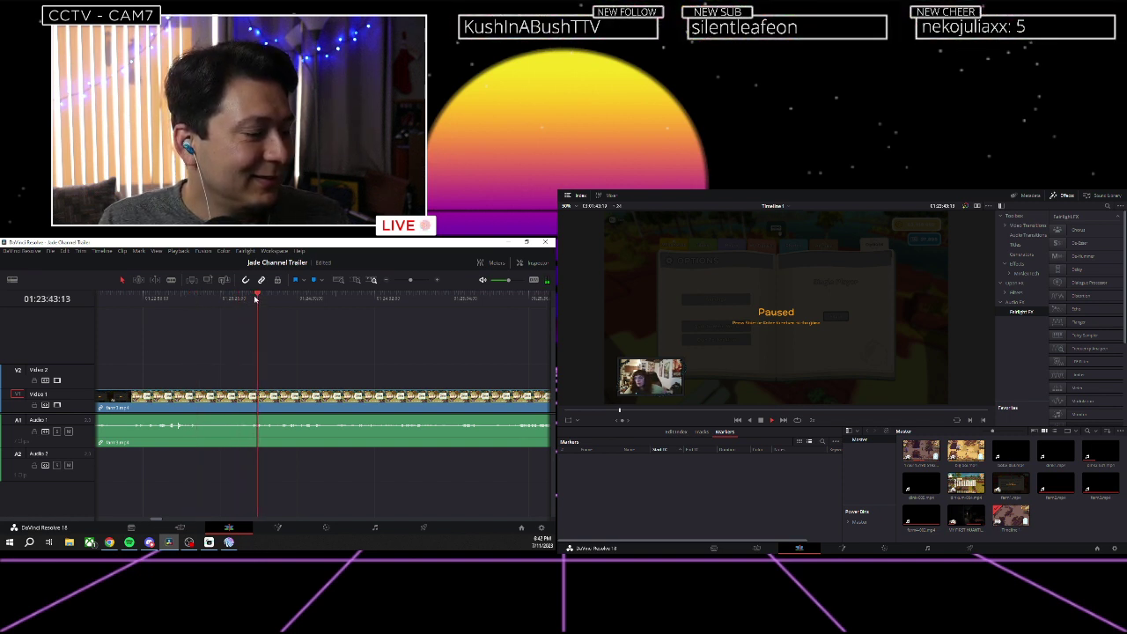
pyautogui.click(173, 300)
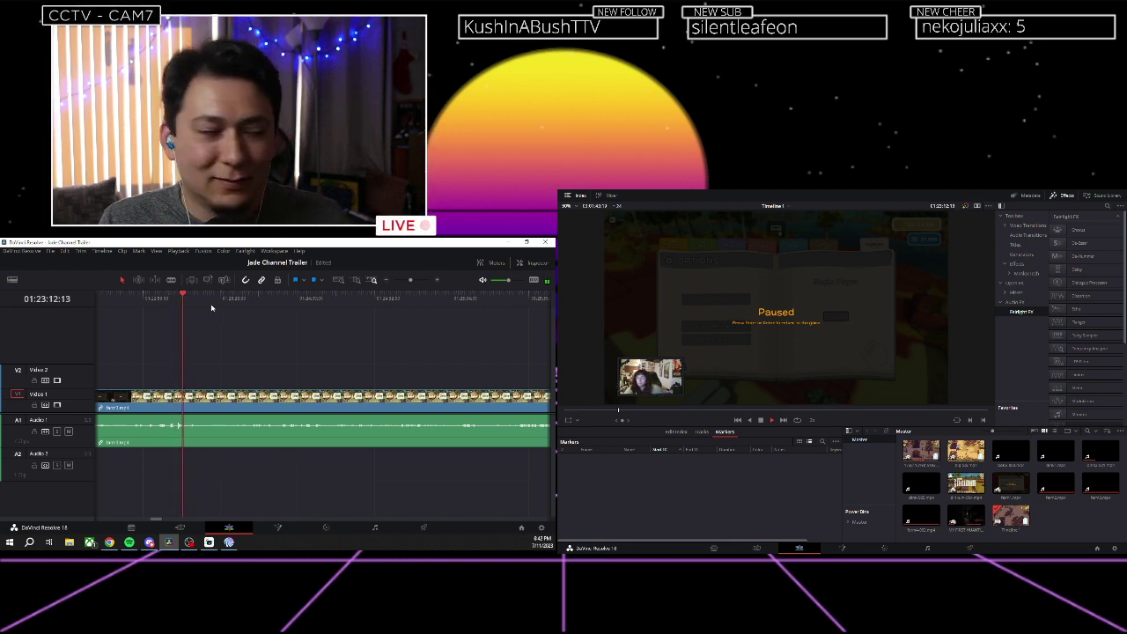
pyautogui.press('space')
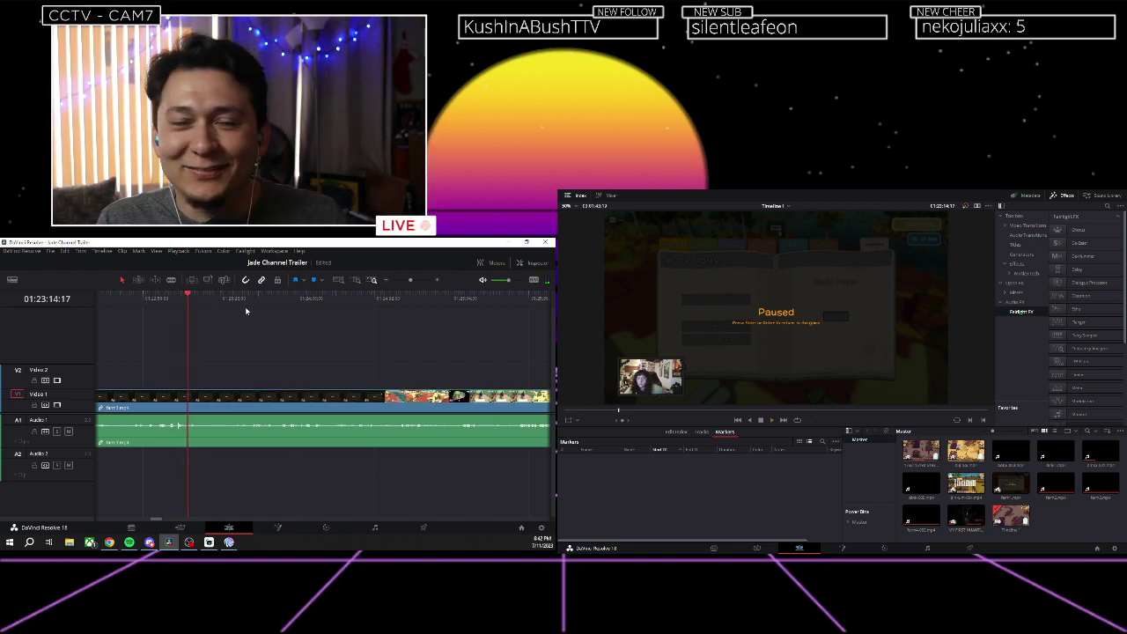
pyautogui.click(177, 302)
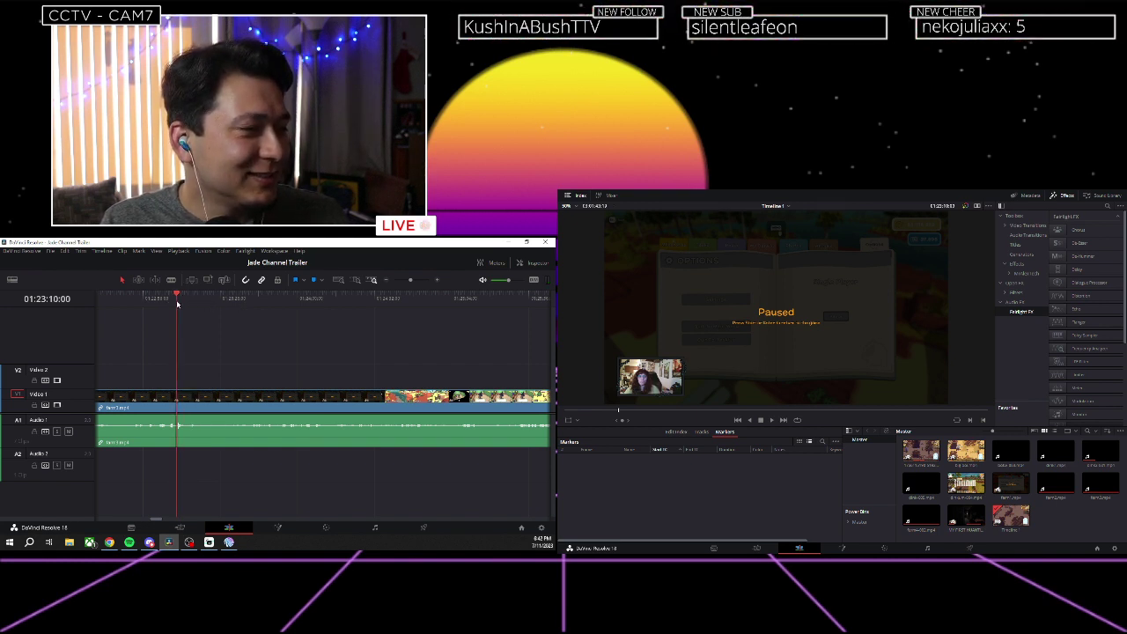
# Place a marker on the clip itself at 01:23:10:00, removing the one first added to the timeline ruler.
pyautogui.press('m')
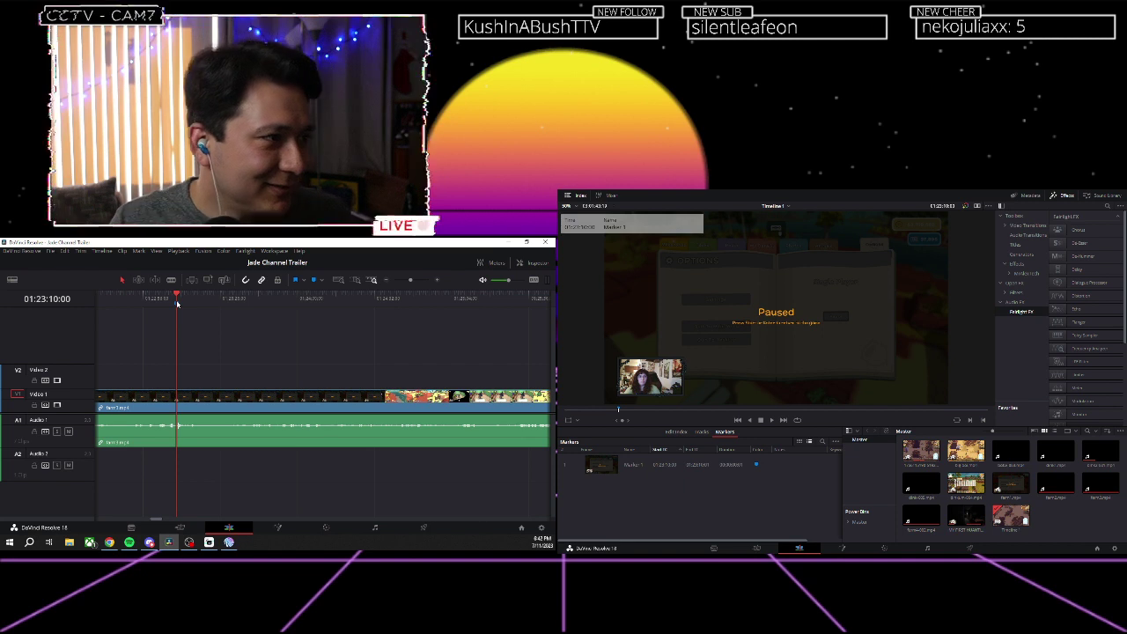
pyautogui.press('Delete')
pyautogui.click(196, 401)
pyautogui.press('m')
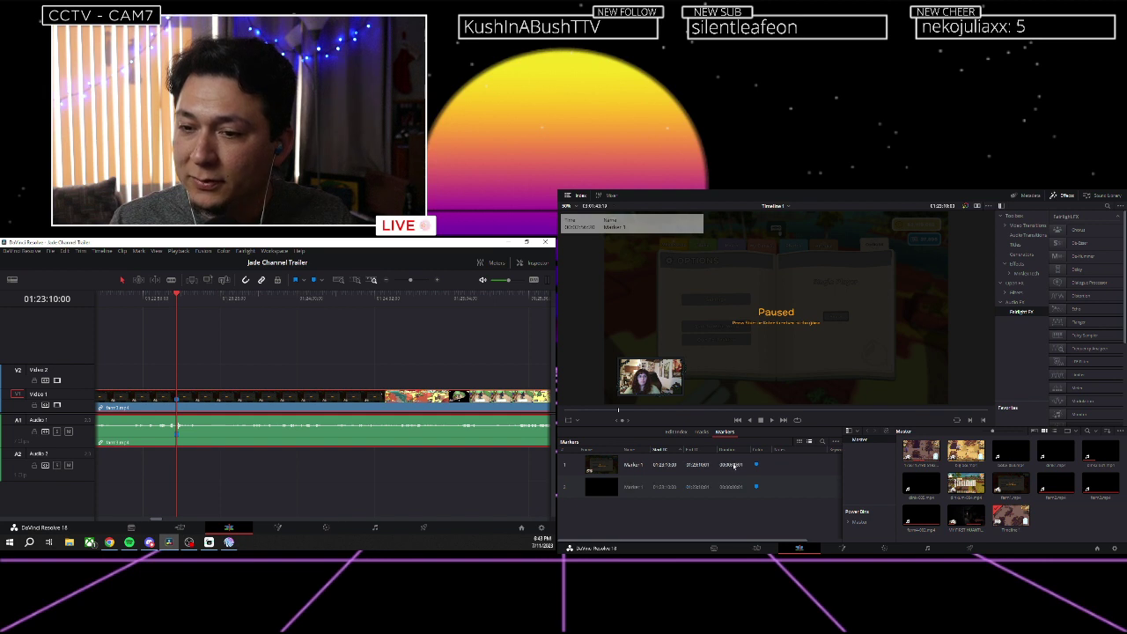
# Enter "mic bump lol" as the note of the first marker in the marker list.
pyautogui.click(789, 468)
pyautogui.write('mic bump')
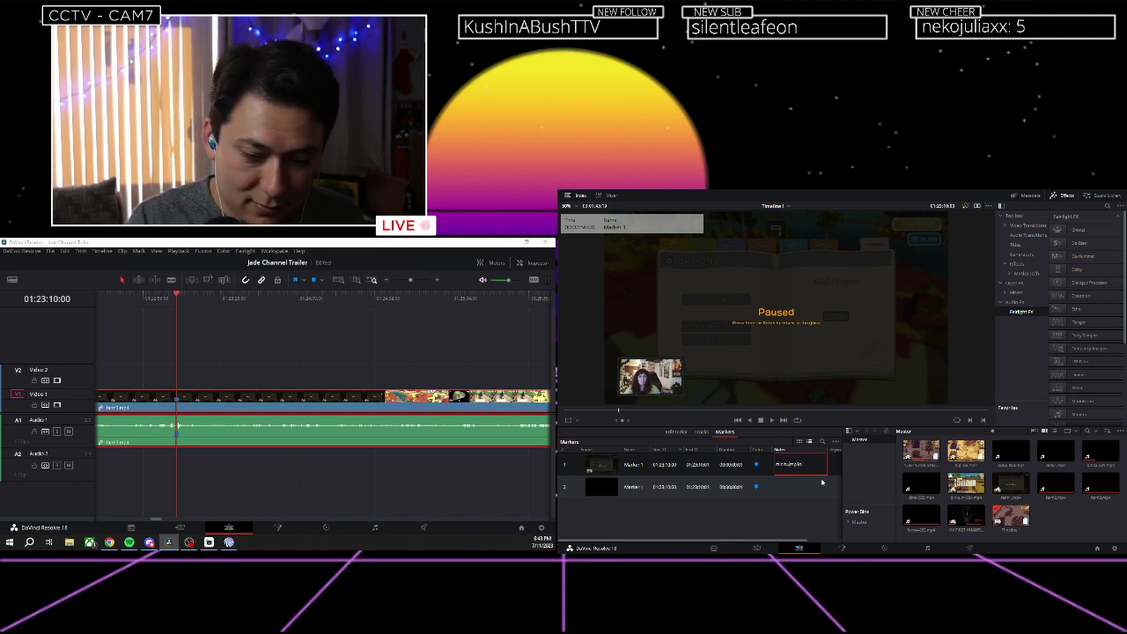
pyautogui.press('Return')
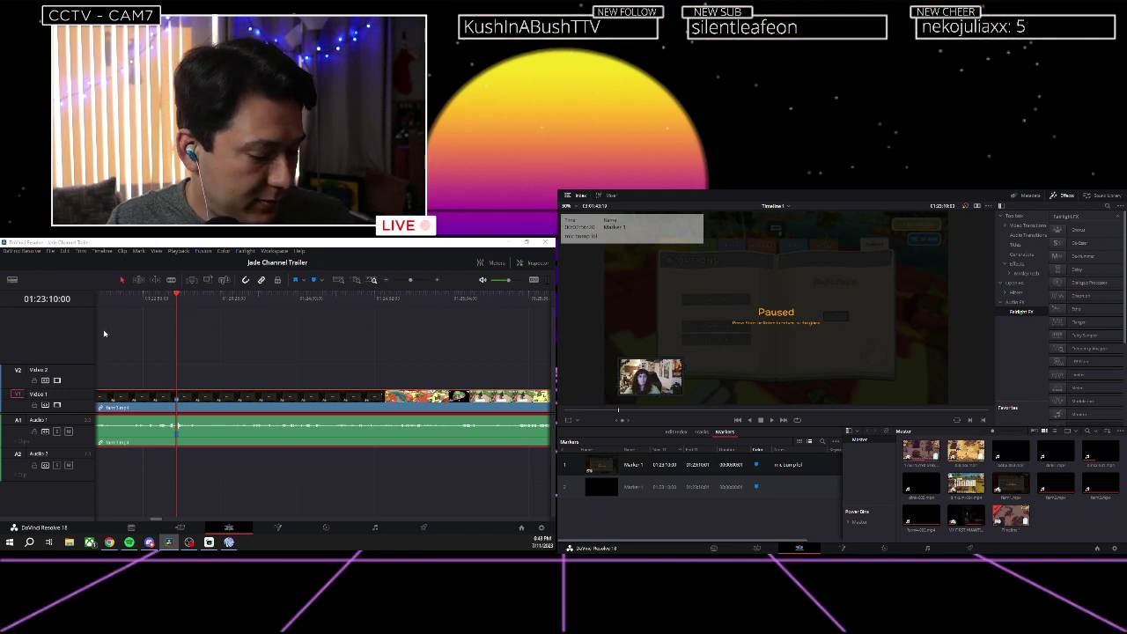
# Review the footage after the 01:23:10:00 marker, from the rest of the paused stretch to about 01:27:03.
pyautogui.hscroll(2, 175, 330)
pyautogui.moveTo(167, 301); pyautogui.dragTo(209, 304)
pyautogui.press('space')
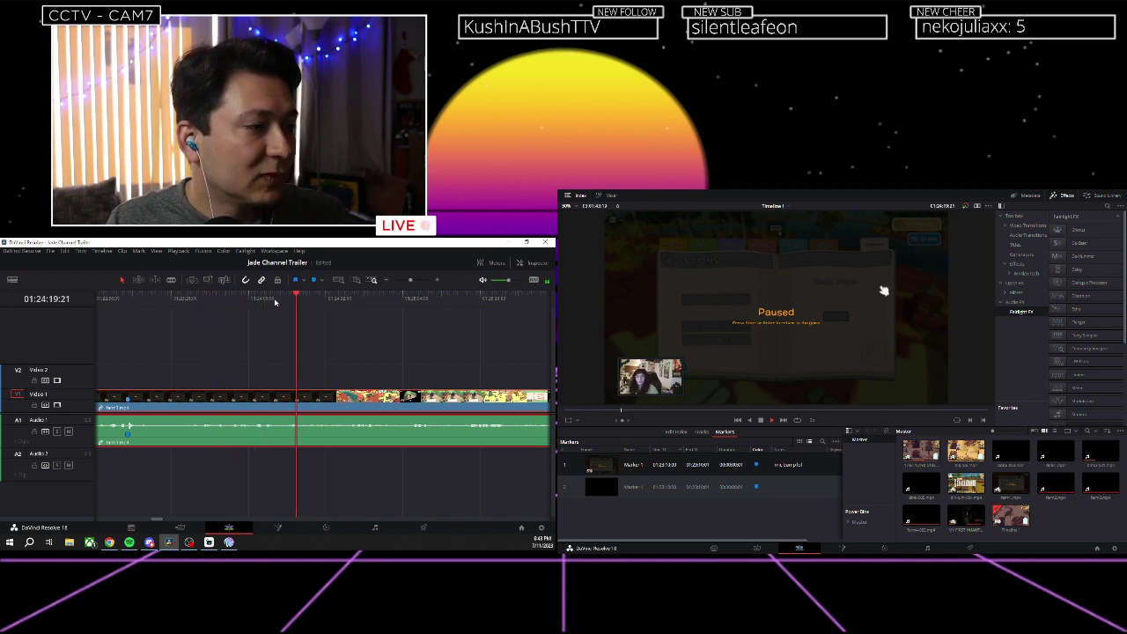
pyautogui.hscroll(2, 275, 303)
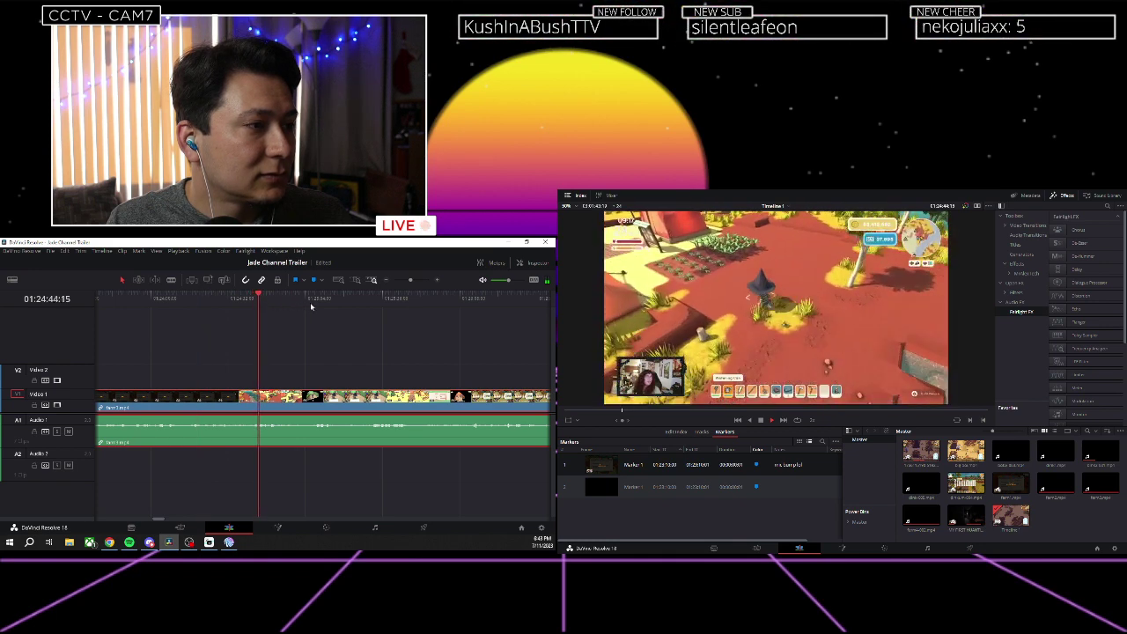
pyautogui.hscroll(2, 291, 306)
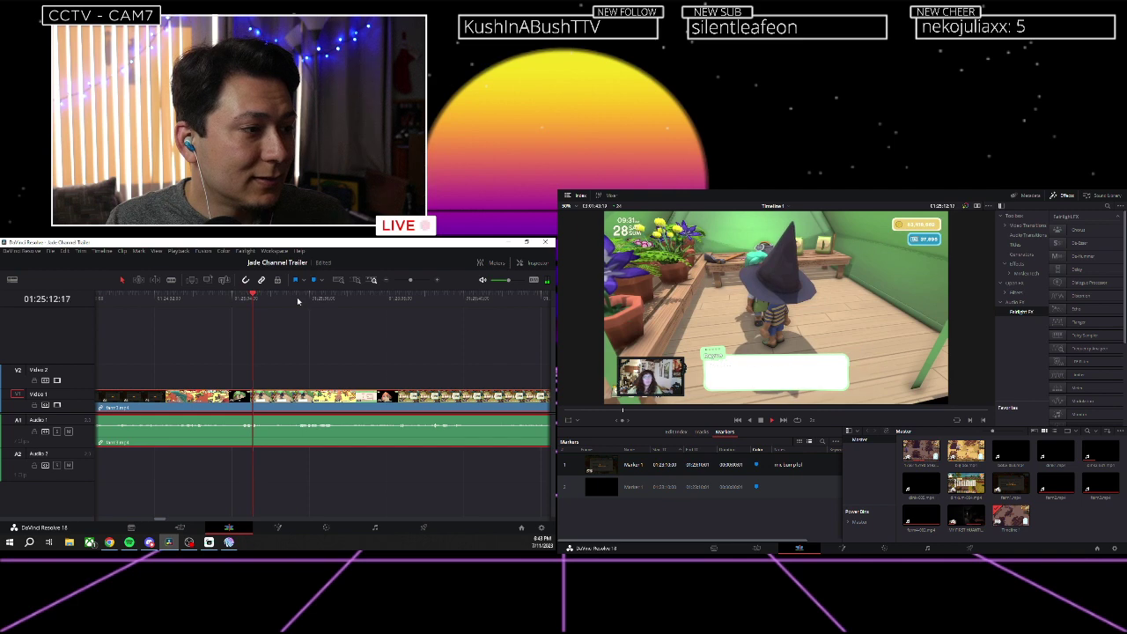
pyautogui.hscroll(3, 282, 305)
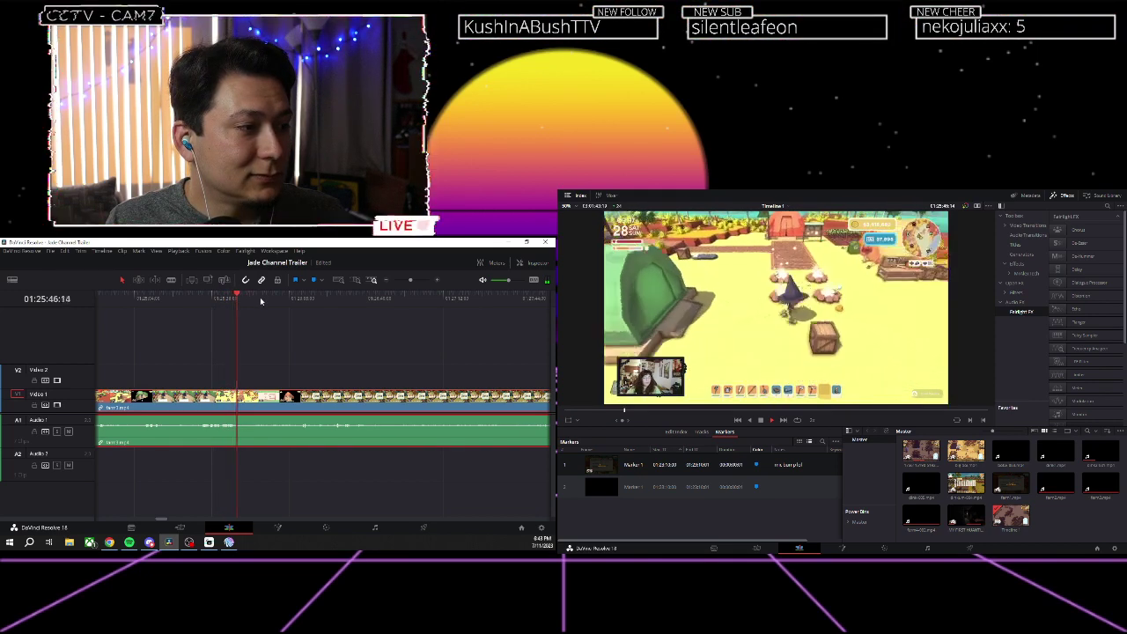
pyautogui.click(262, 300)
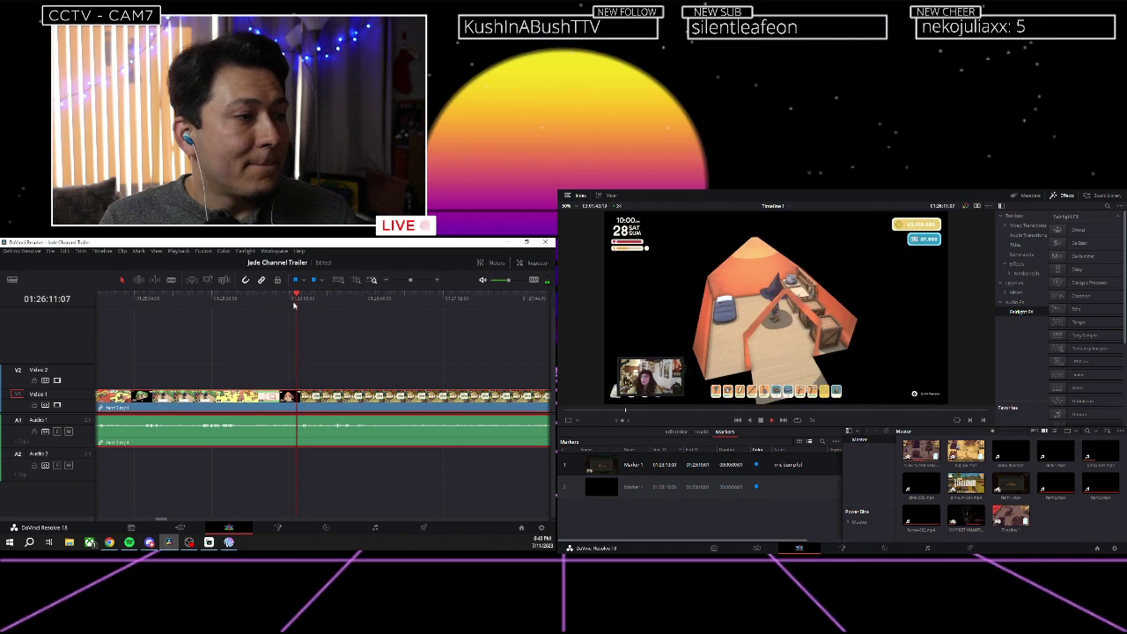
pyautogui.moveTo(343, 306); pyautogui.dragTo(337, 306)
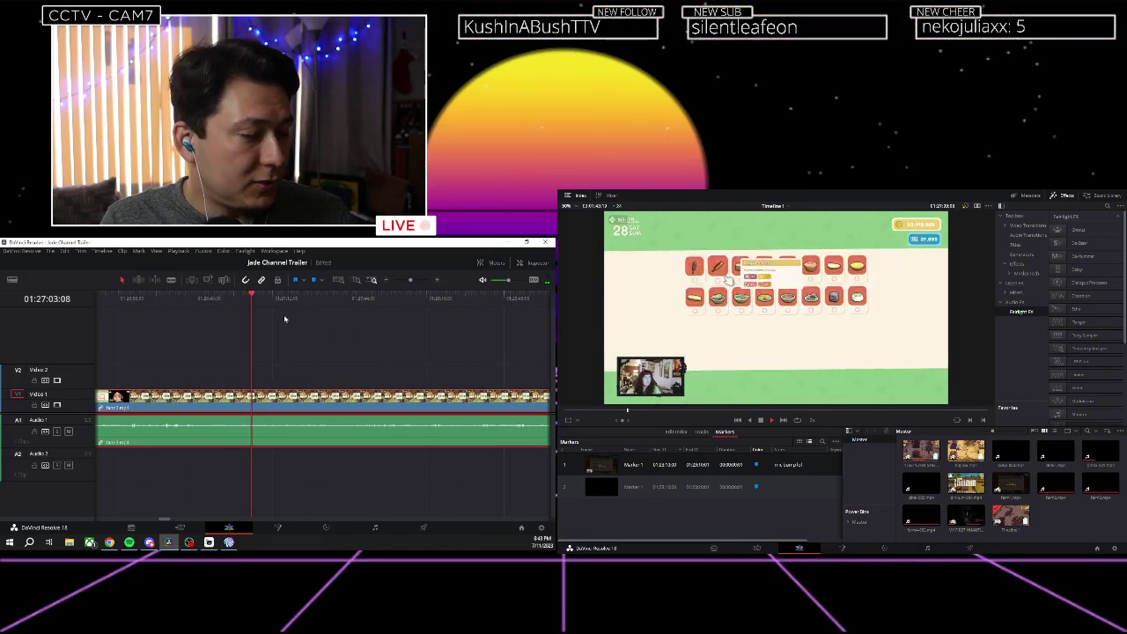
# Skim the gameplay from about 01:27:03 through the shop dialogue to the crate inventory at about 01:29:17.
pyautogui.scroll(2, 306, 430)
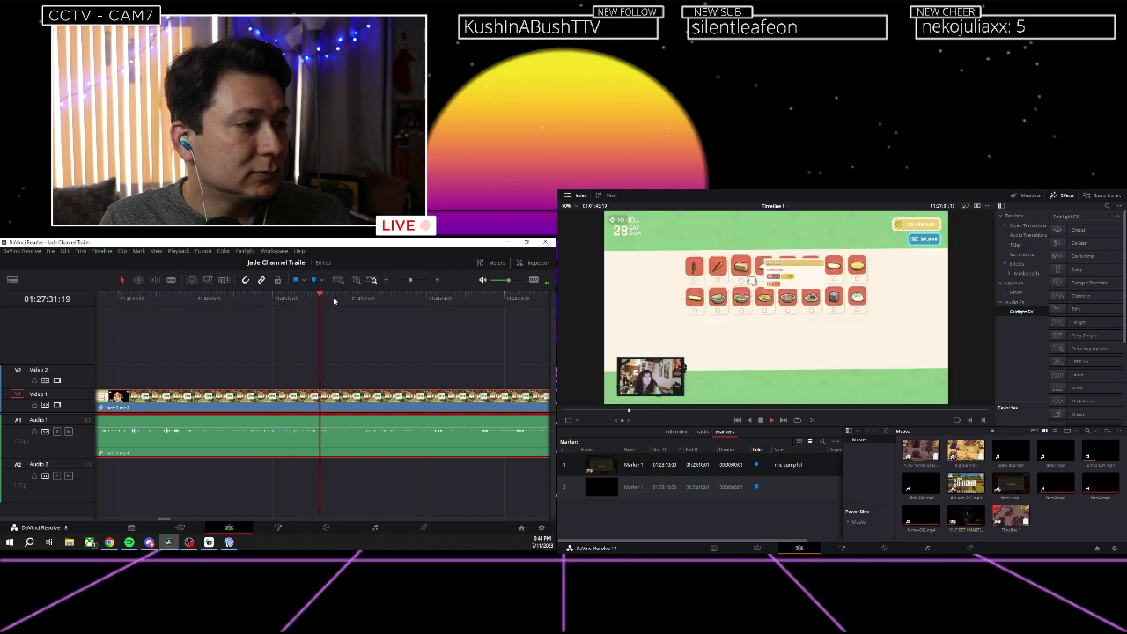
pyautogui.click(367, 299)
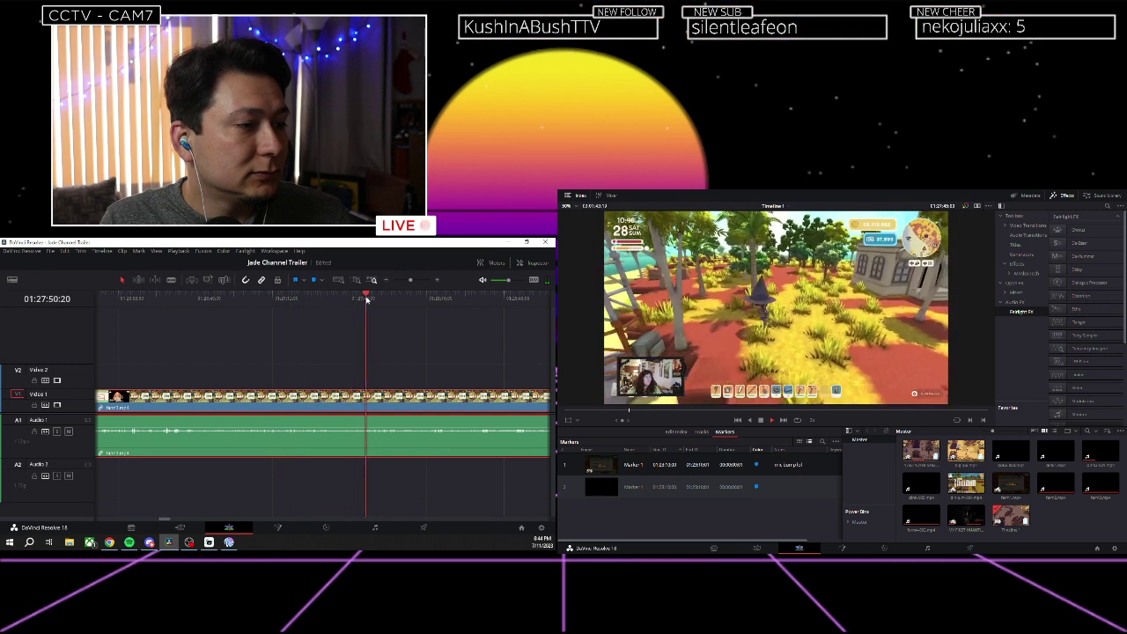
pyautogui.click(405, 301)
pyautogui.hscroll(3, 345, 313)
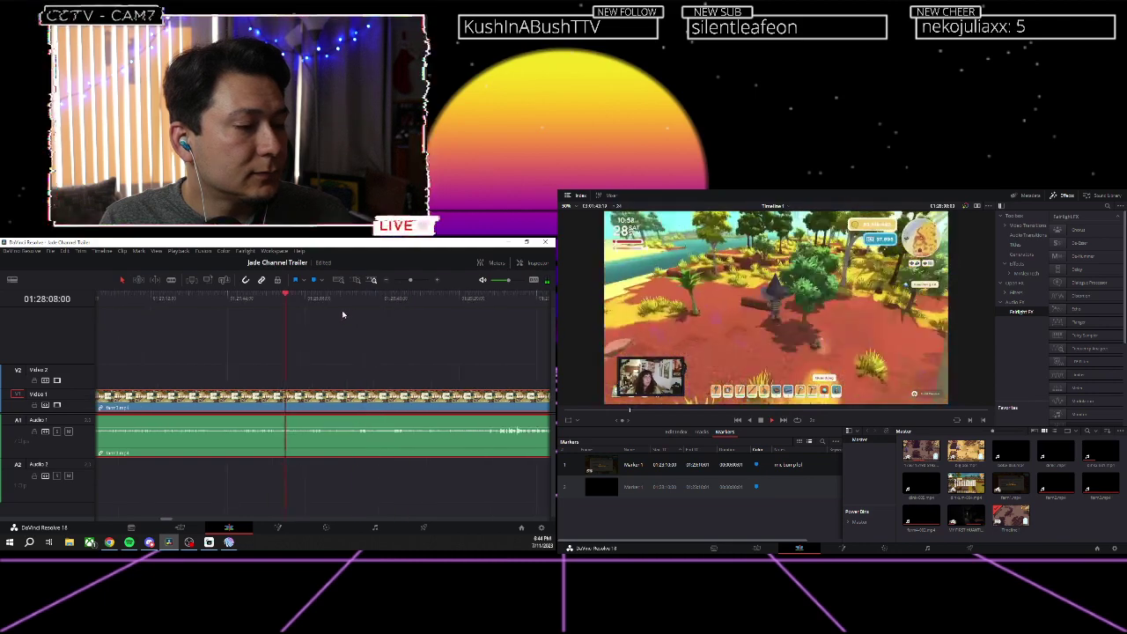
pyautogui.click(310, 300)
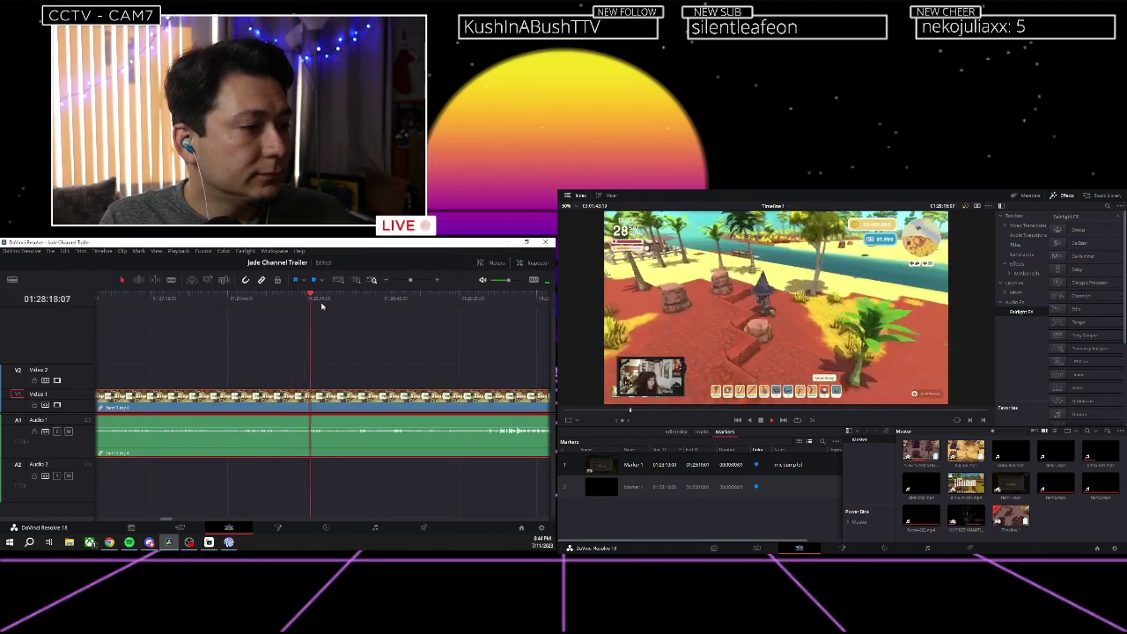
pyautogui.click(348, 303)
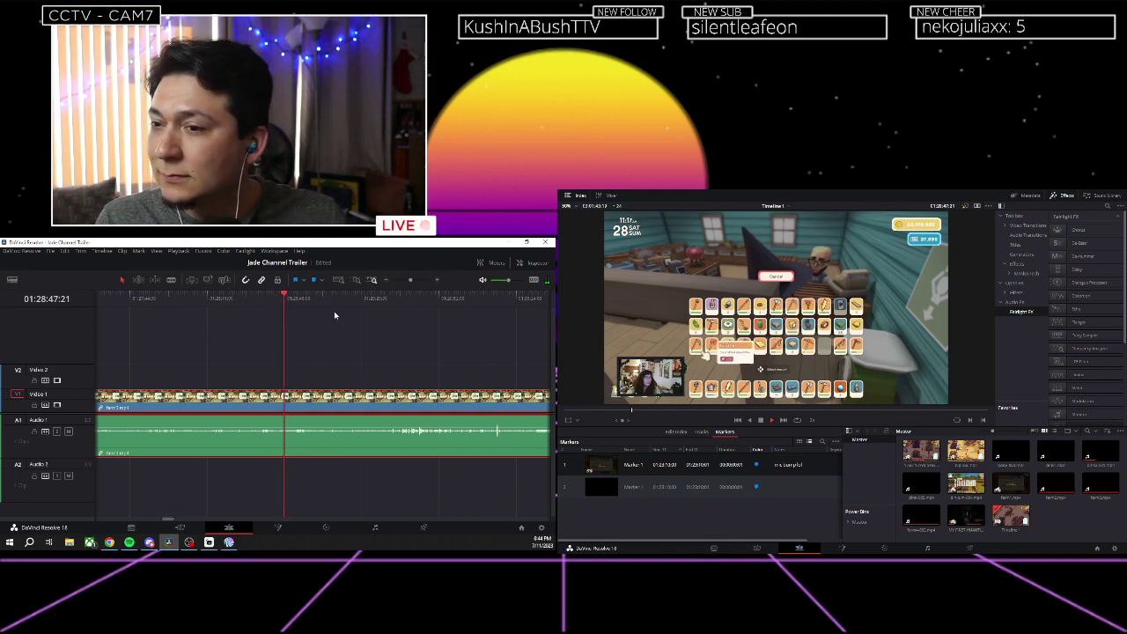
pyautogui.hscroll(2, 334, 312)
pyautogui.click(248, 303)
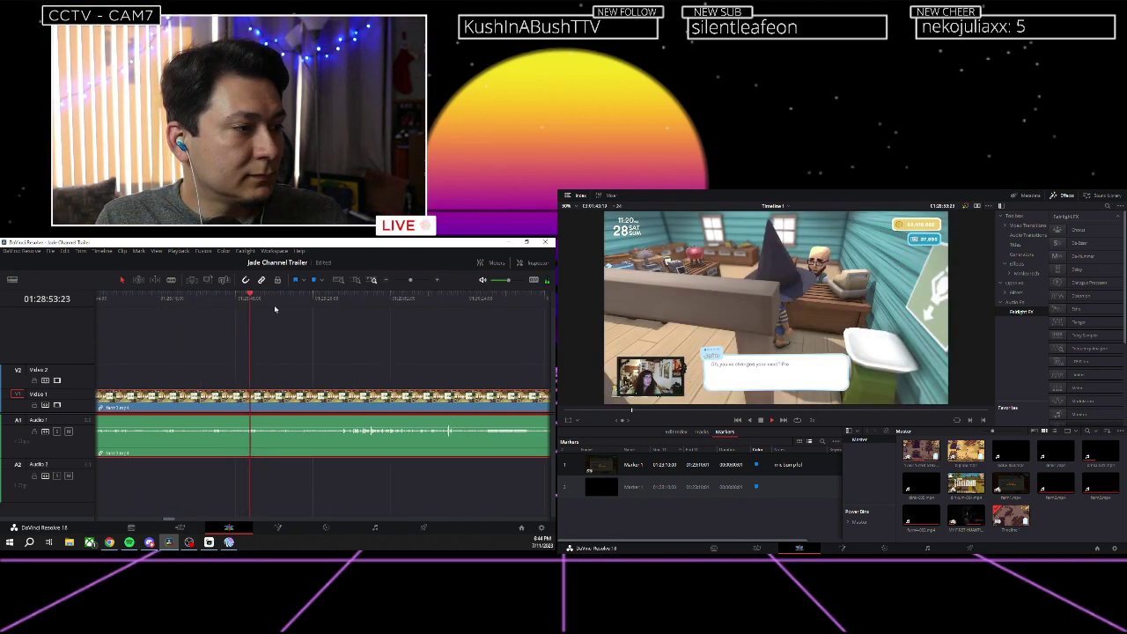
pyautogui.click(306, 303)
pyautogui.hscroll(4, 286, 310)
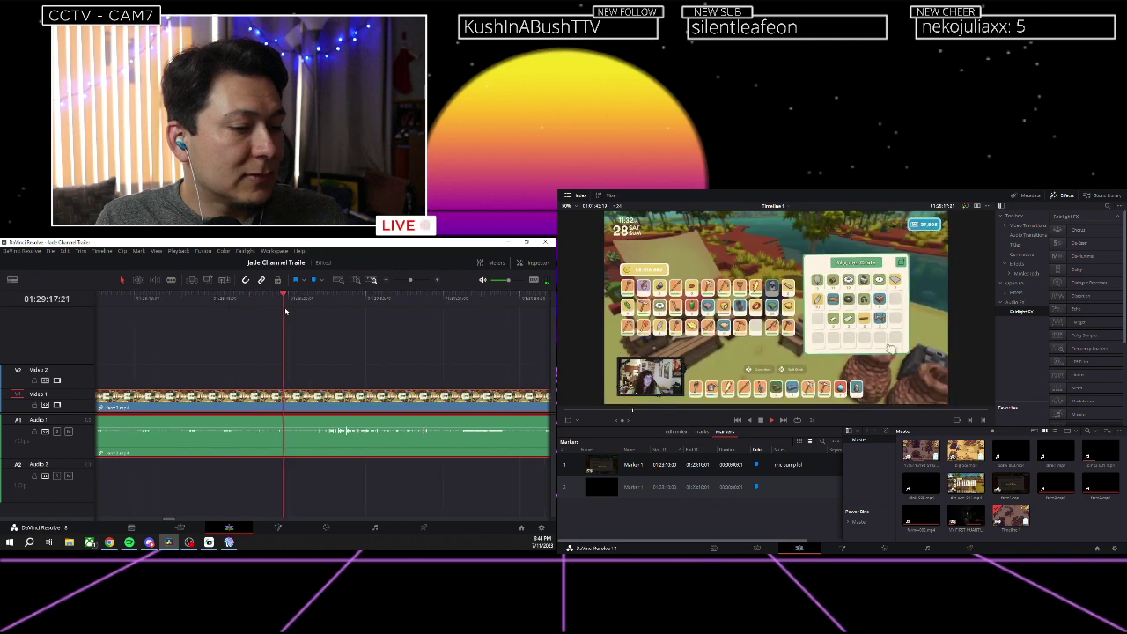
# Examine the crate inventory section up to about 01:30:10, replaying it from around 01:29:42.
pyautogui.click(247, 302)
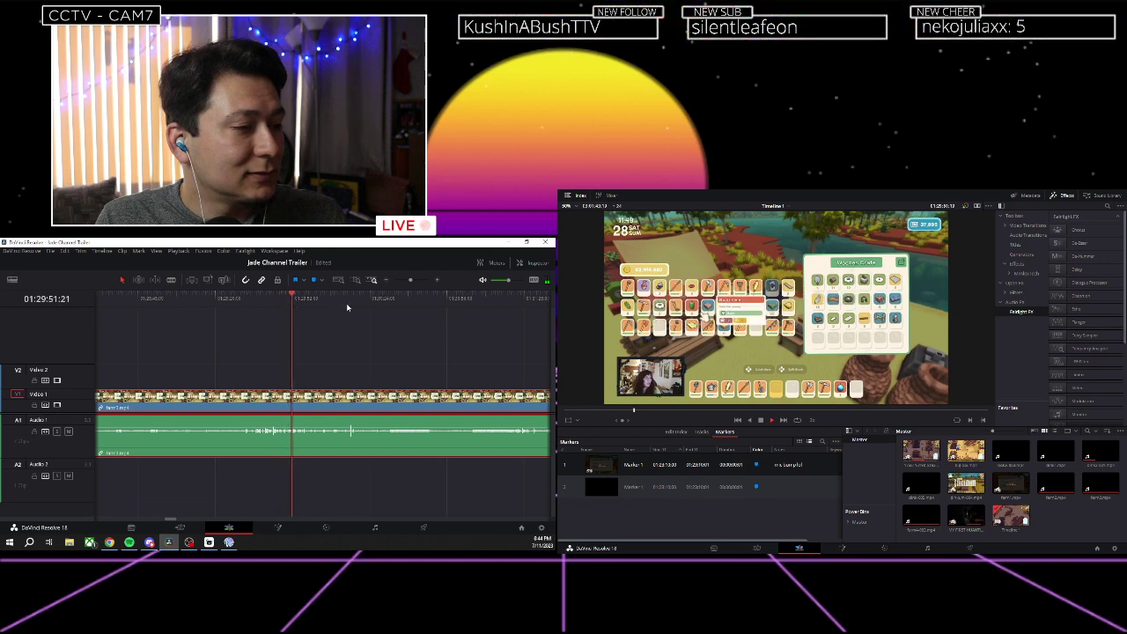
pyautogui.moveTo(348, 307); pyautogui.dragTo(270, 305)
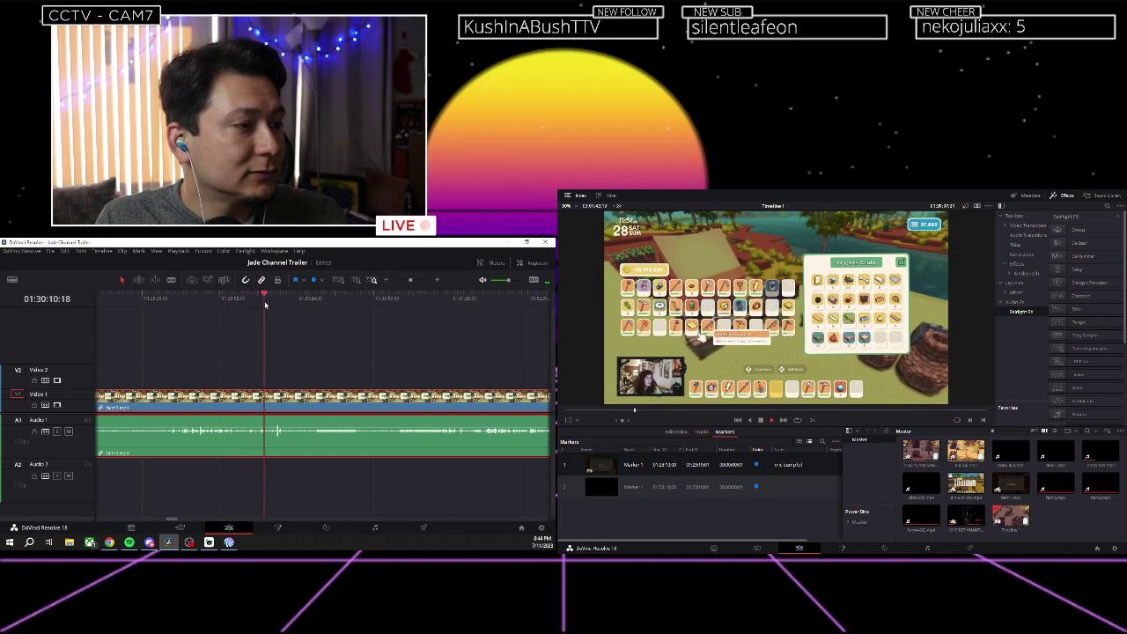
pyautogui.click(215, 302)
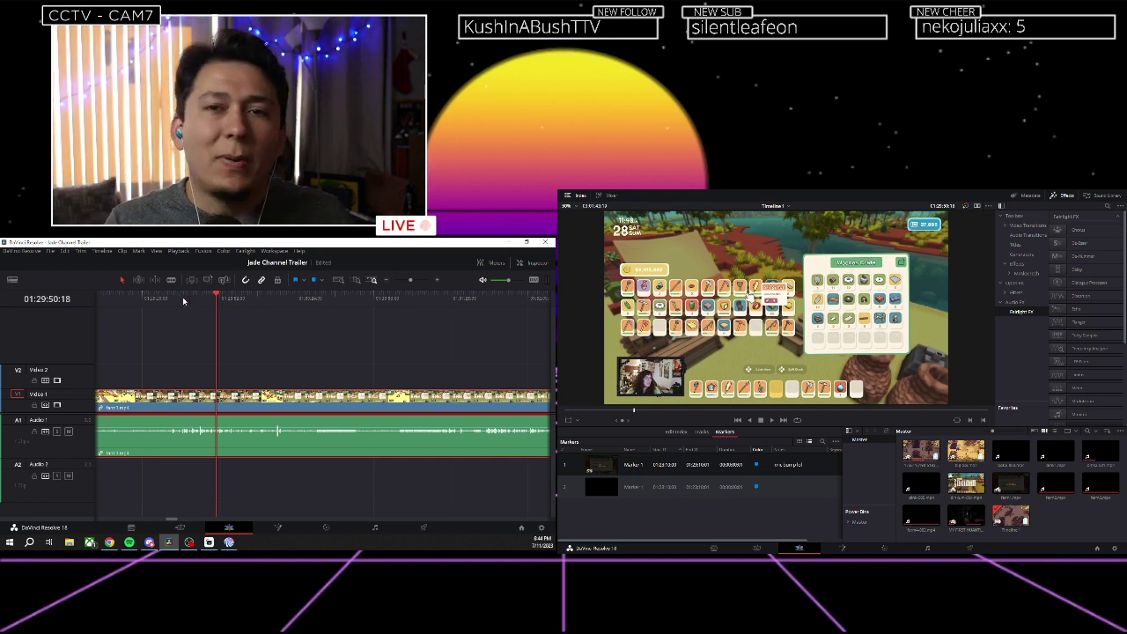
pyautogui.click(196, 301)
pyautogui.hotkey('ctrl', '=')
pyautogui.hscroll(3, 299, 331)
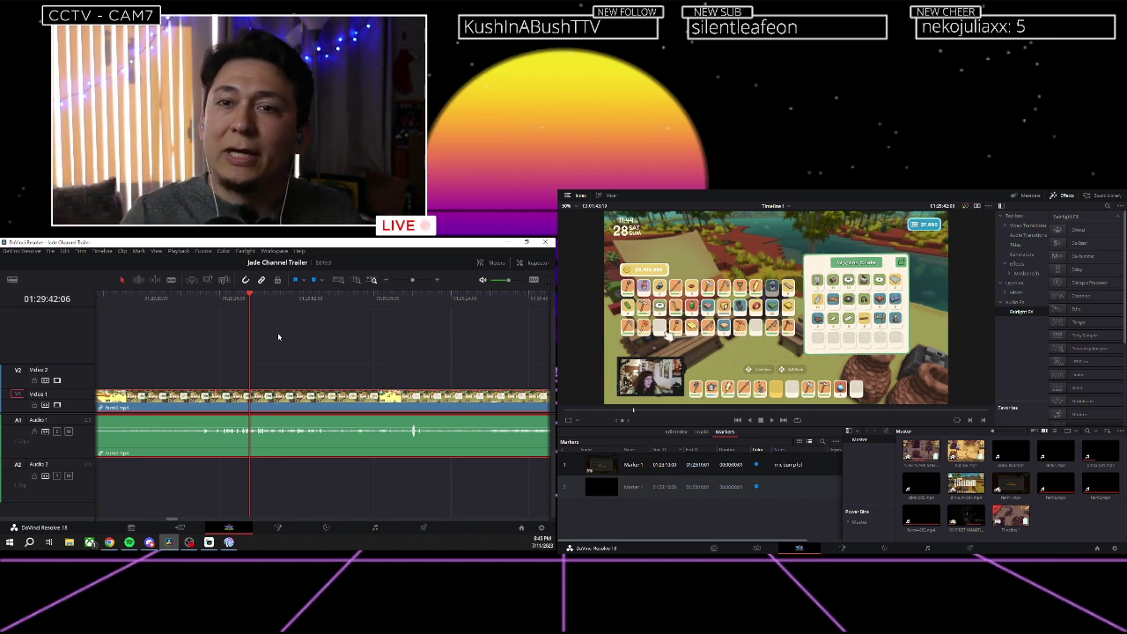
pyautogui.click(257, 304)
pyautogui.press('space')
pyautogui.hscroll(2, 214, 311)
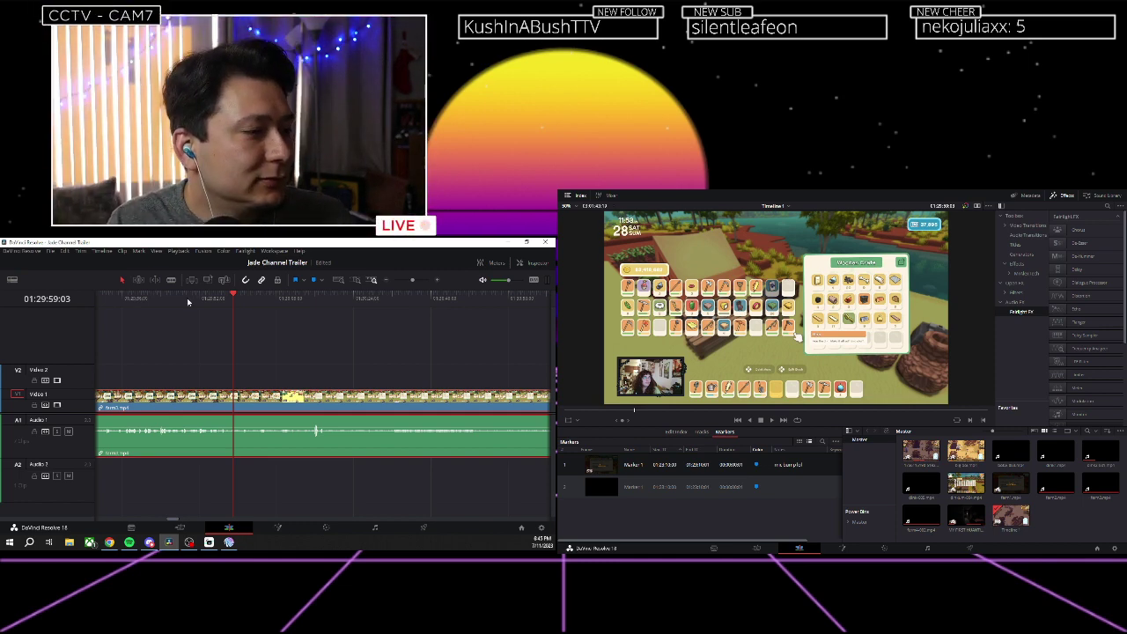
# Replay the crate inventory moment closely and split the gameplay clip at about 01:29:52:03.
pyautogui.click(199, 301)
pyautogui.press('space')
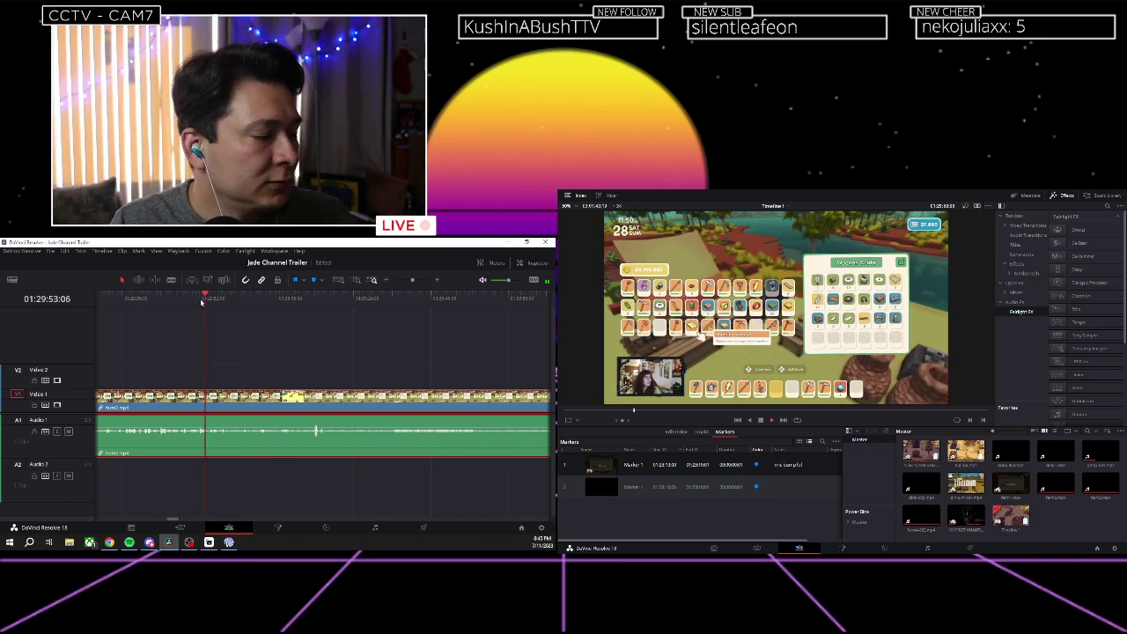
pyautogui.hotkey('ctrl', '=')
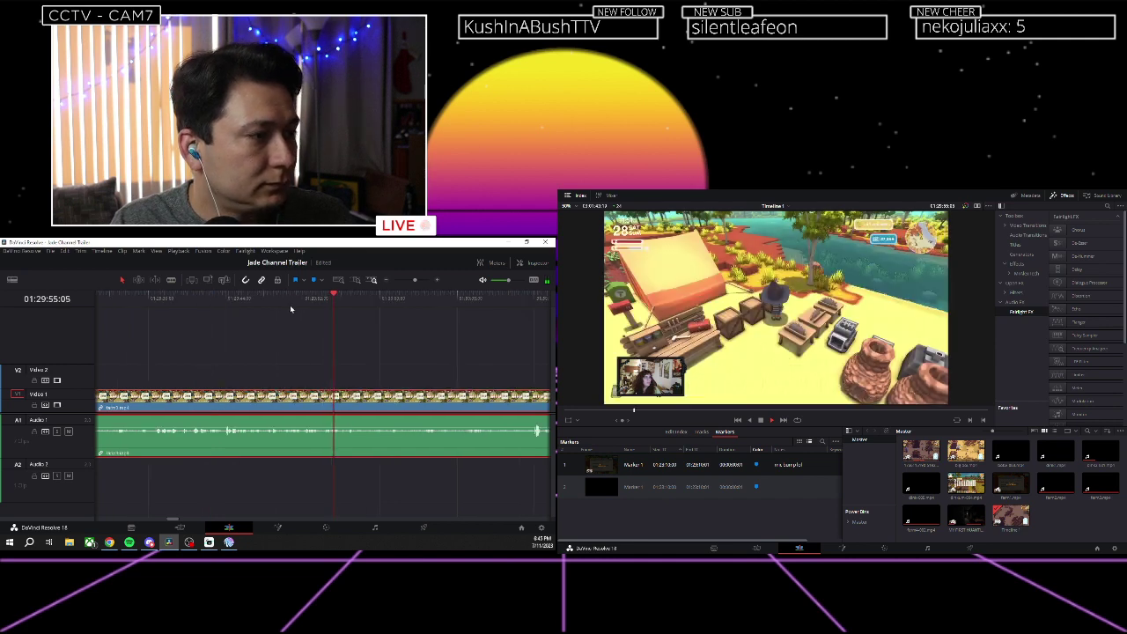
pyautogui.click(279, 300)
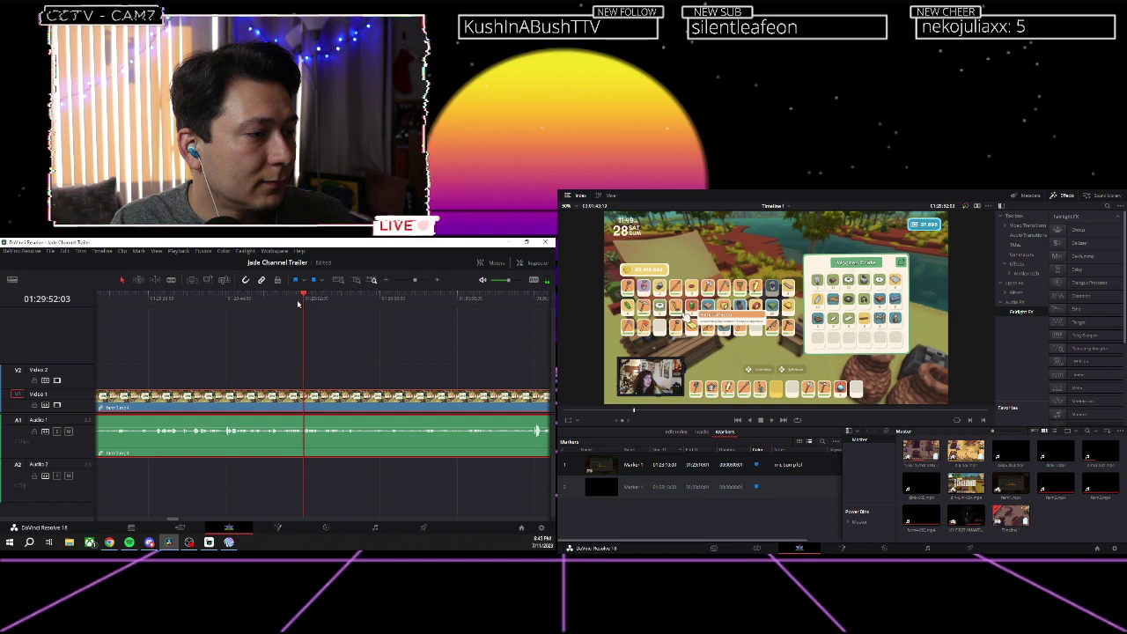
pyautogui.click(321, 301)
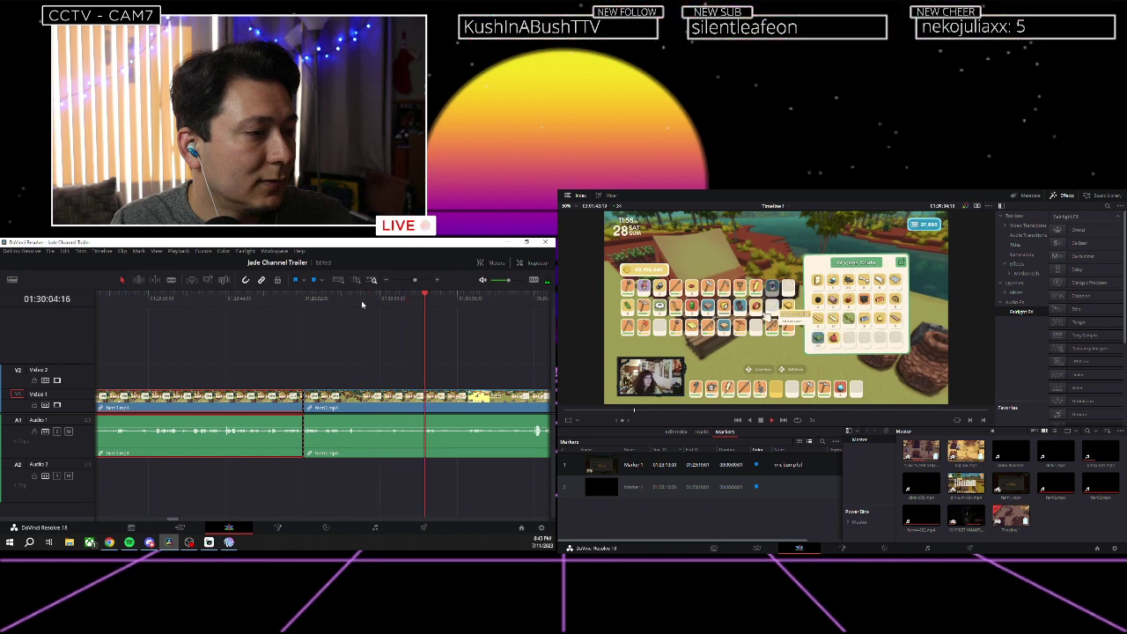
# Replay the footage just after the split and park the playhead at 01:29:54:21.
pyautogui.click(320, 300)
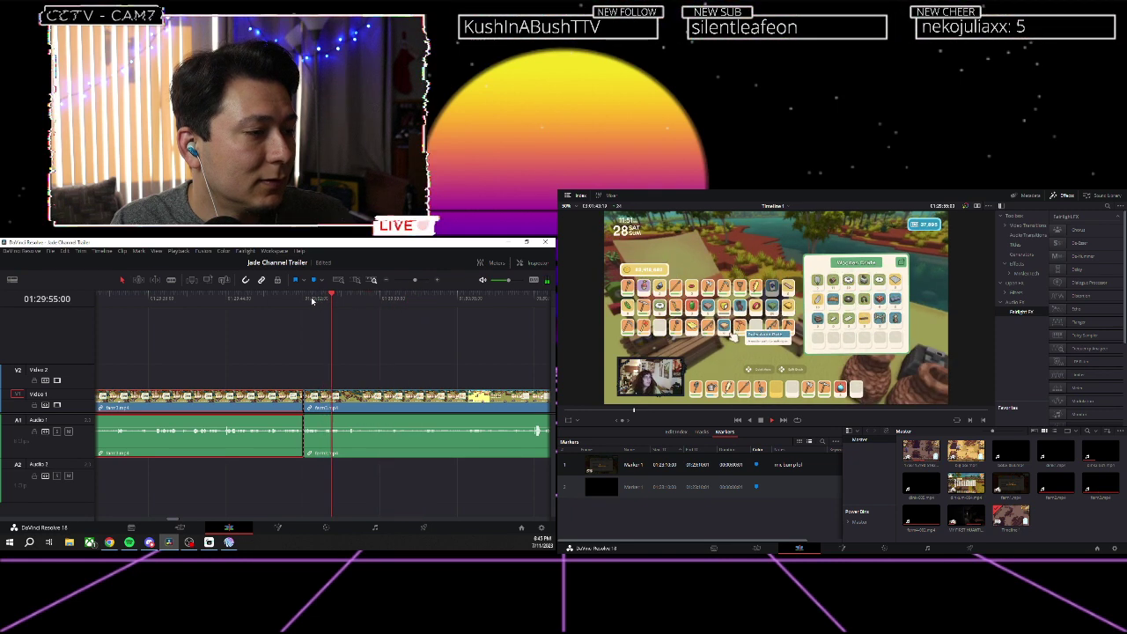
pyautogui.click(318, 300)
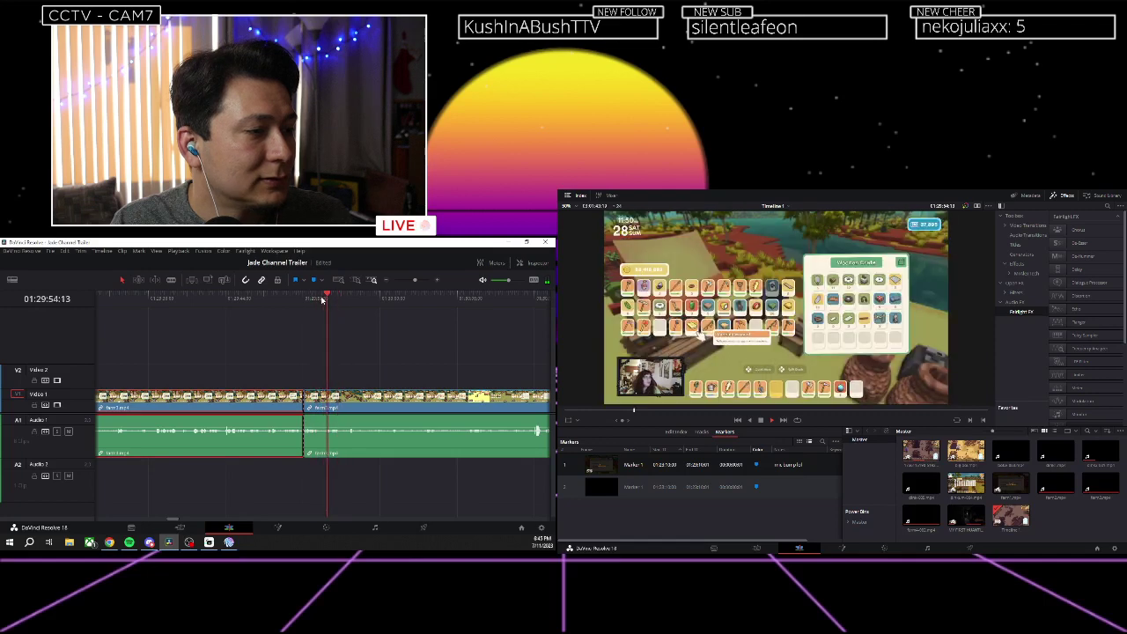
pyautogui.scroll(2, 322, 300)
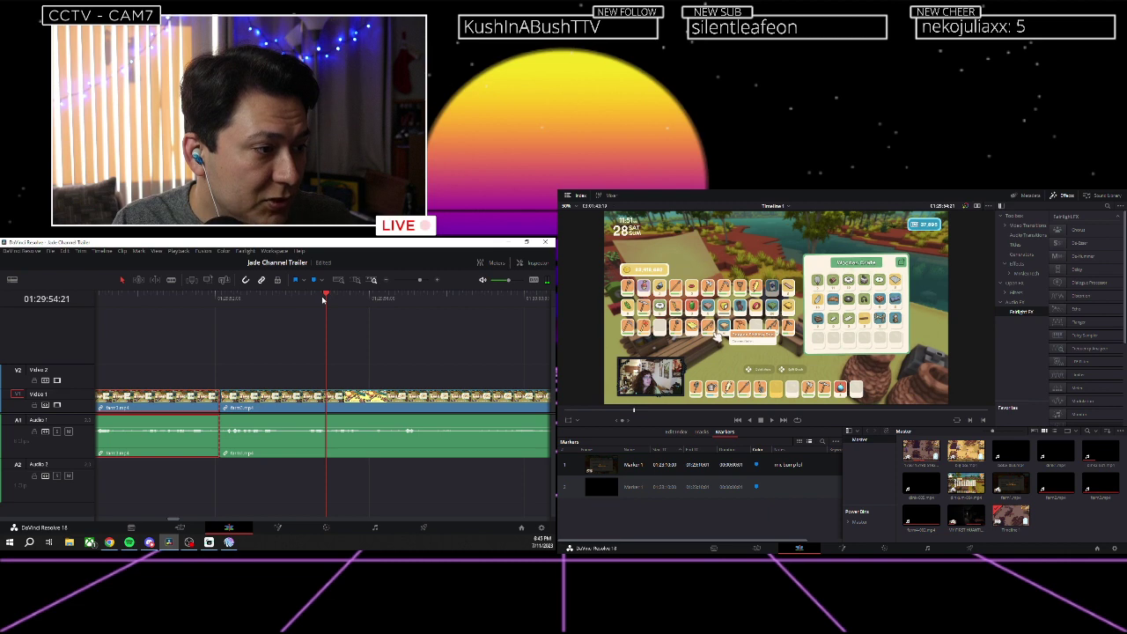
pyautogui.scroll(-2, 289, 327)
pyautogui.scroll(-1, 219, 329)
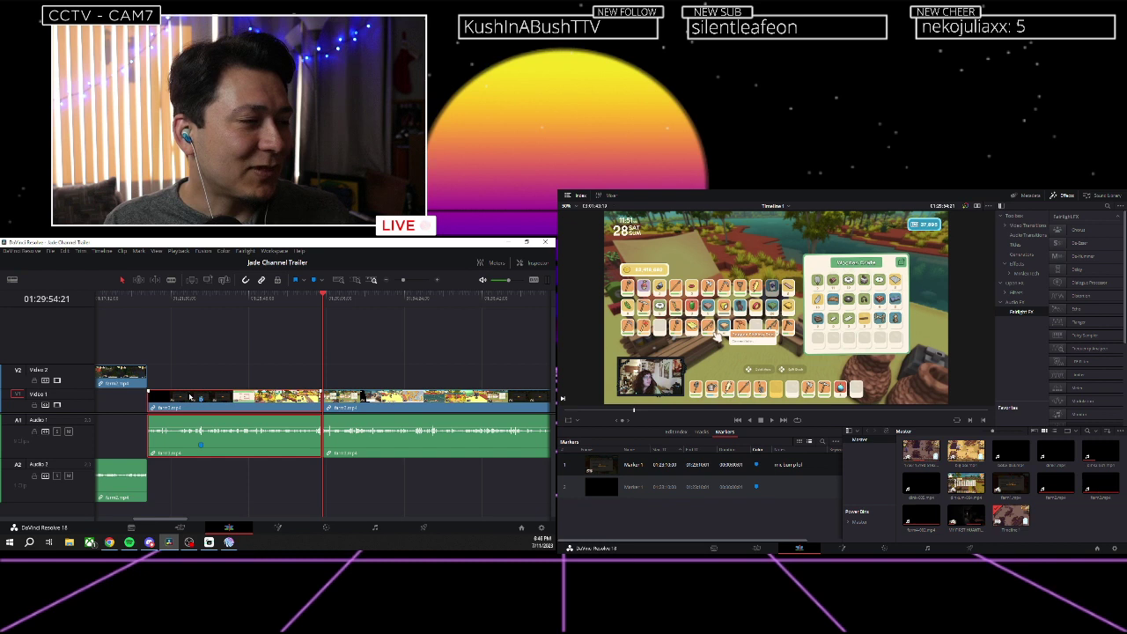
# Replay the marked moment at 01:23:10:00 and delete the markers there from both the audio and video clips.
pyautogui.click(200, 301)
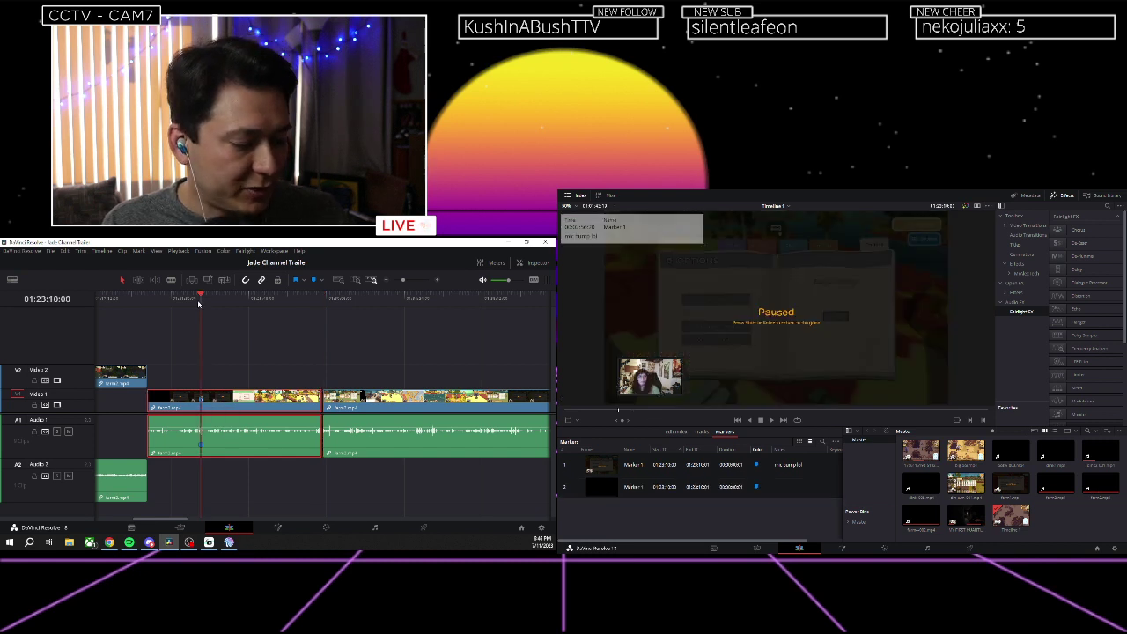
pyautogui.scroll(5, 247, 318)
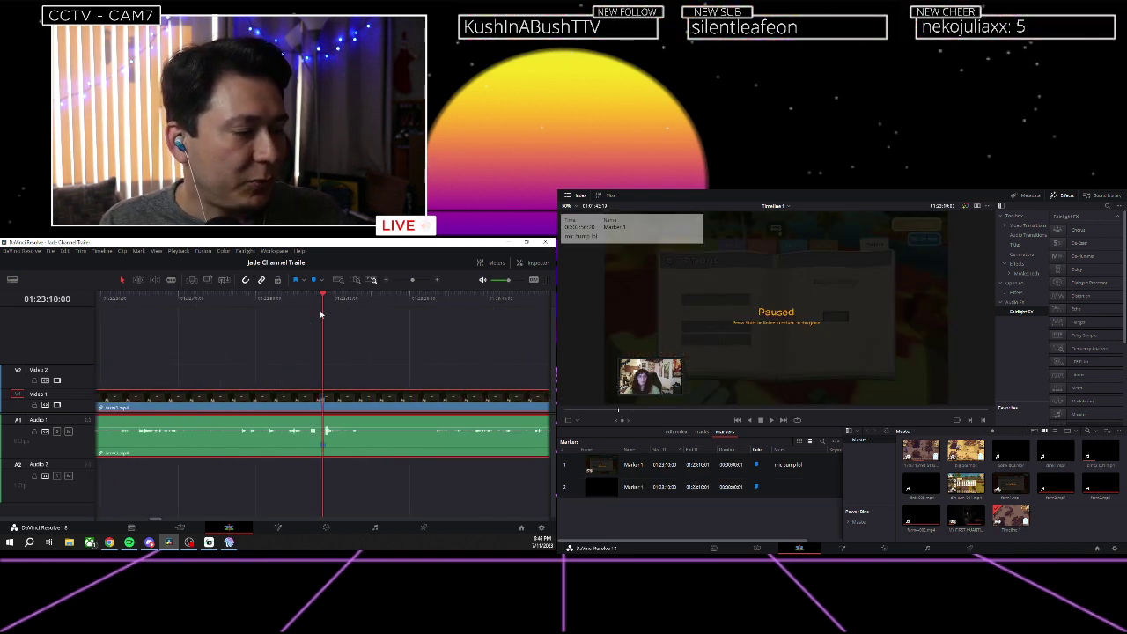
pyautogui.press('space')
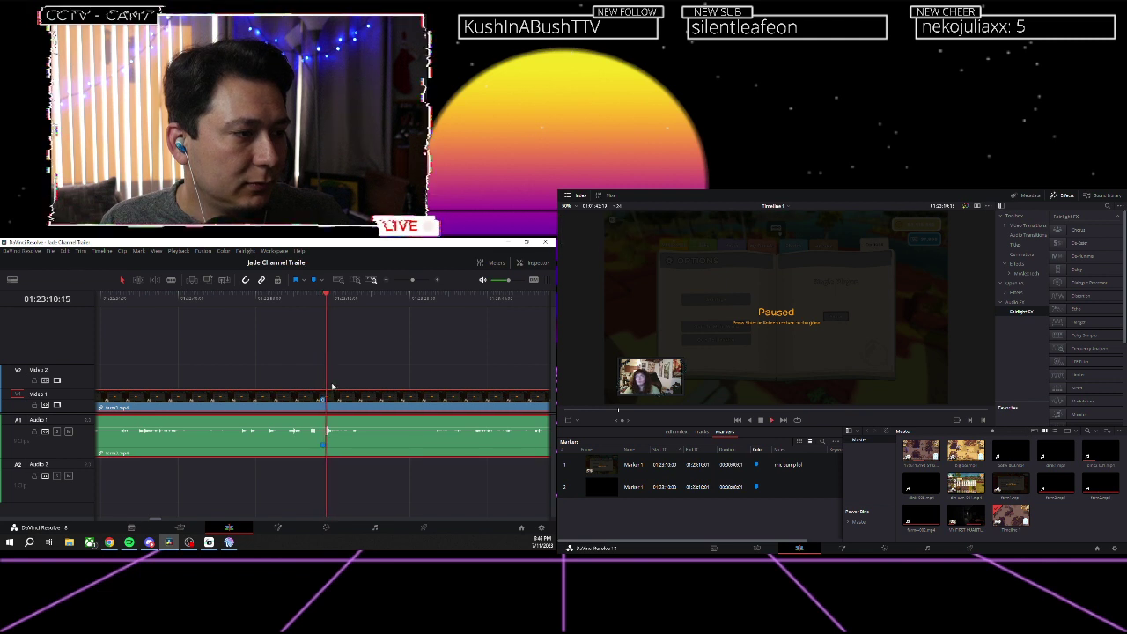
pyautogui.click(322, 303)
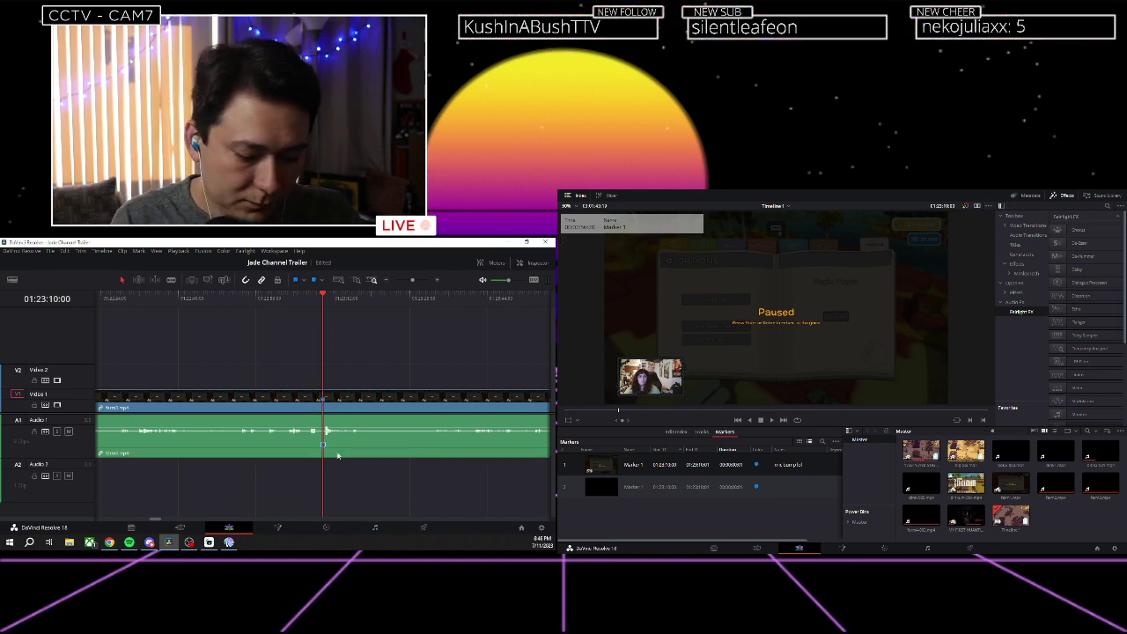
pyautogui.press('Delete')
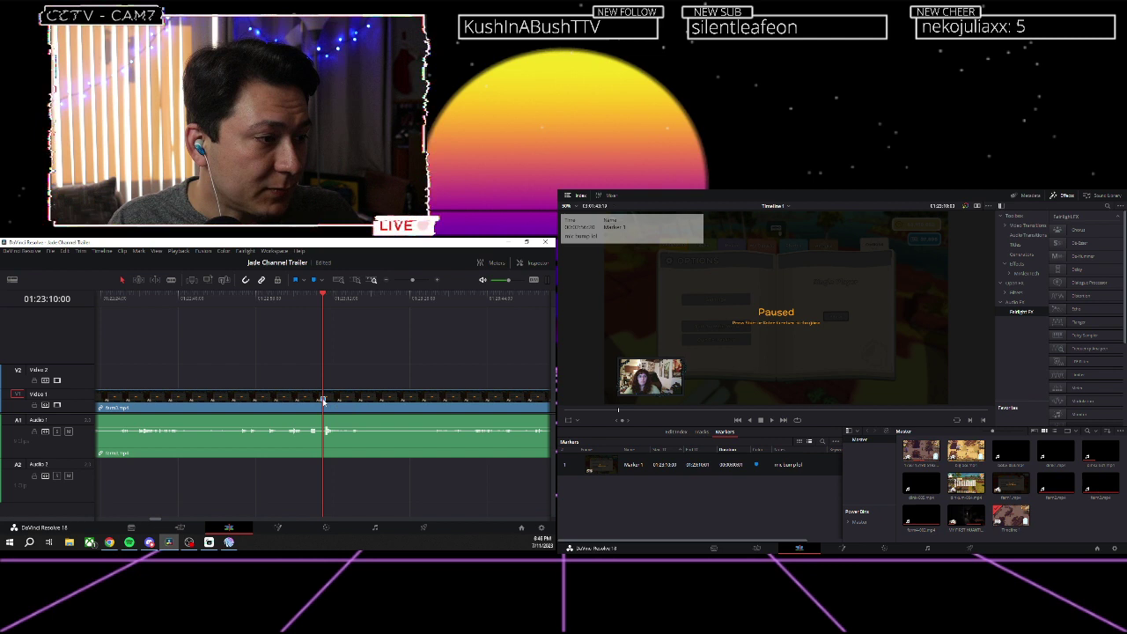
pyautogui.press('Delete')
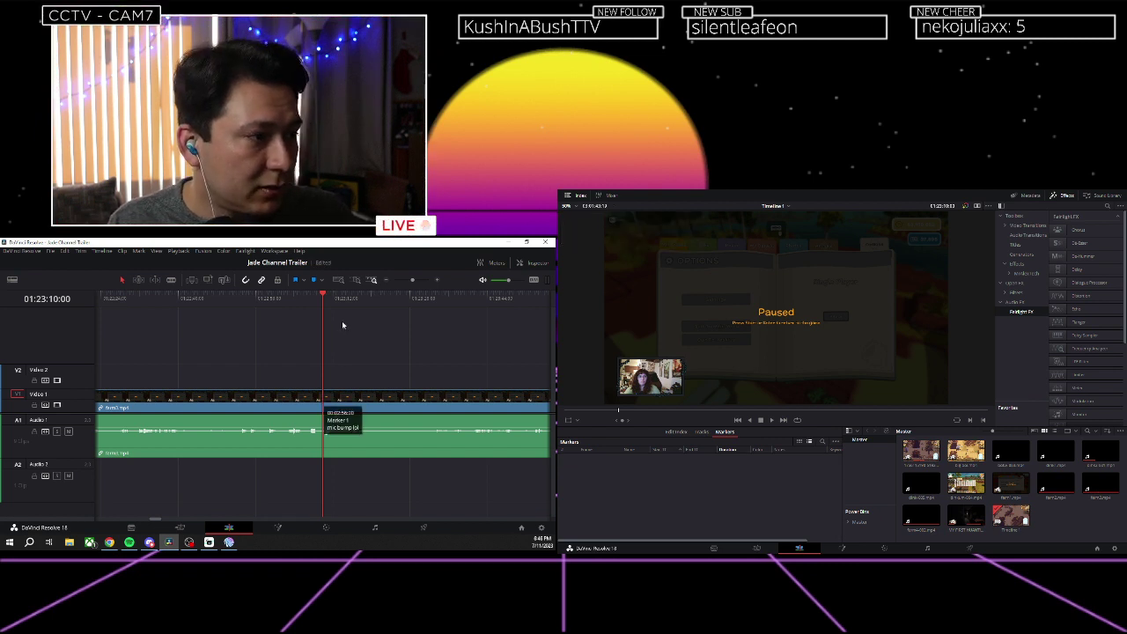
# Return to the start of the Video 1 clip at 01:20:12:23 and replay its opening audio spike.
pyautogui.press('Up')
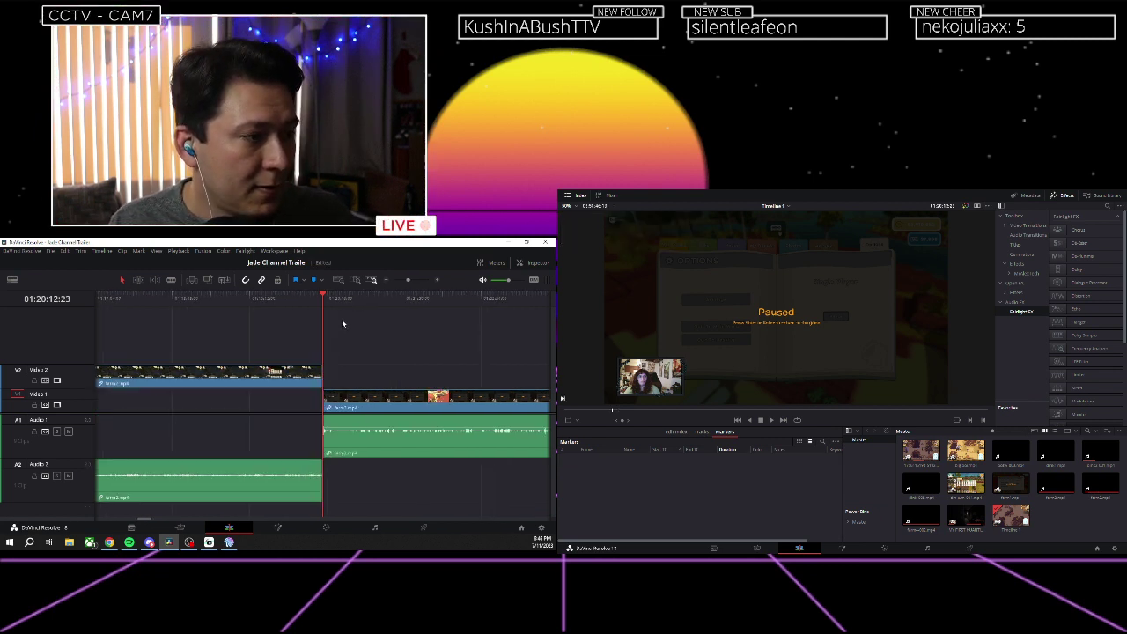
pyautogui.scroll(-2, 344, 323)
pyautogui.scroll(3, 342, 316)
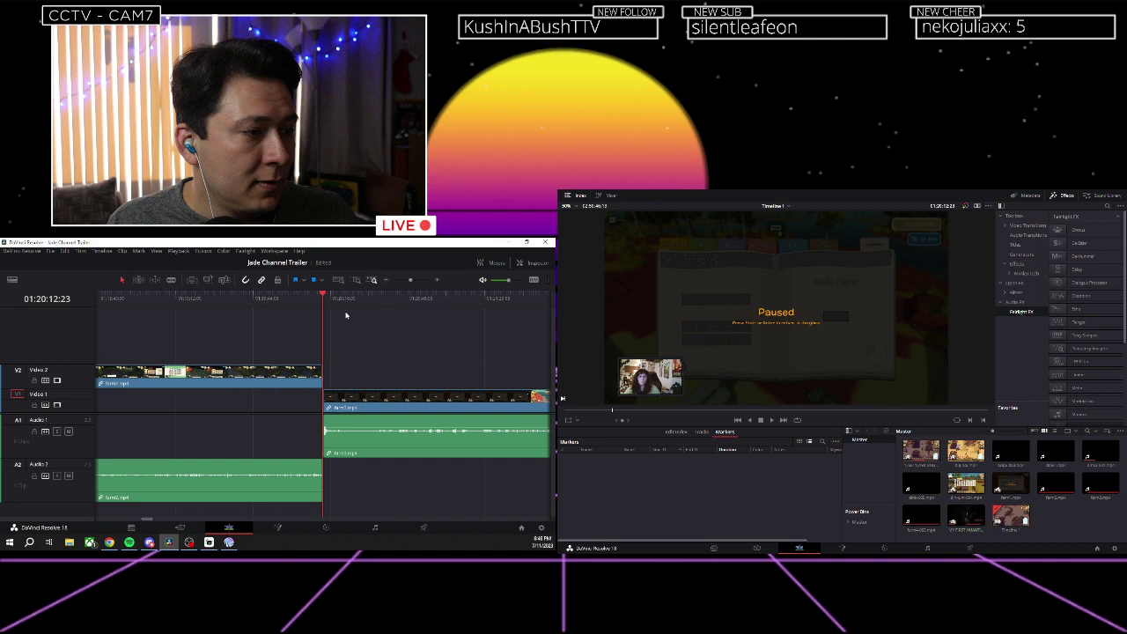
pyautogui.click(341, 299)
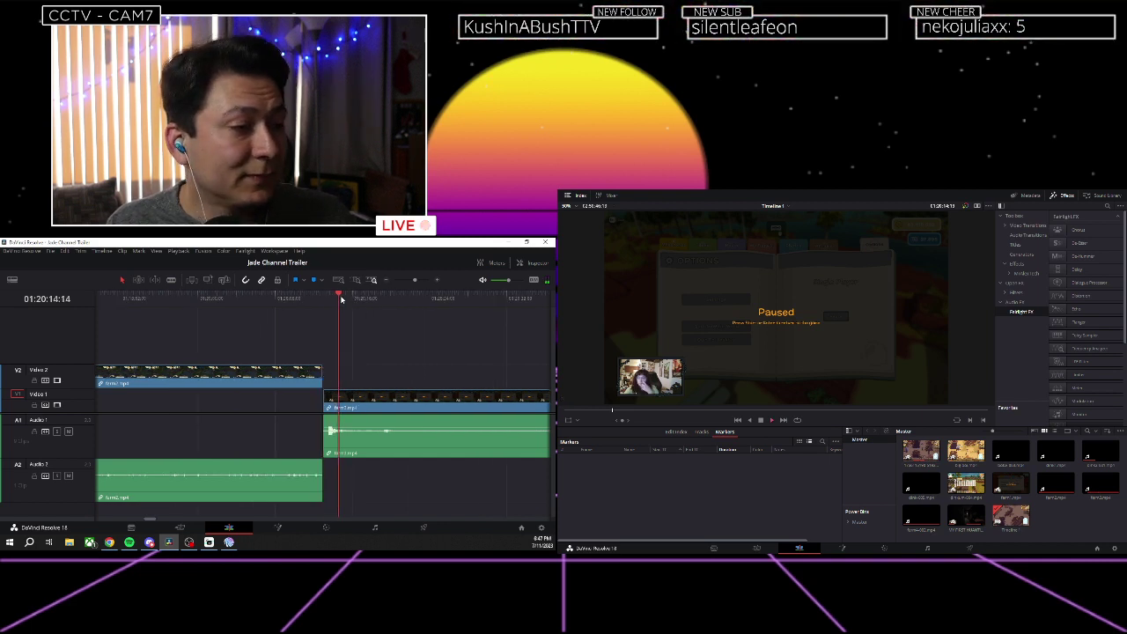
# Cut the paused-menu footage out of the Video 1 clip at about 01:20:17:04 and play the following gameplay up to 01:20:35:21.
pyautogui.press('space')
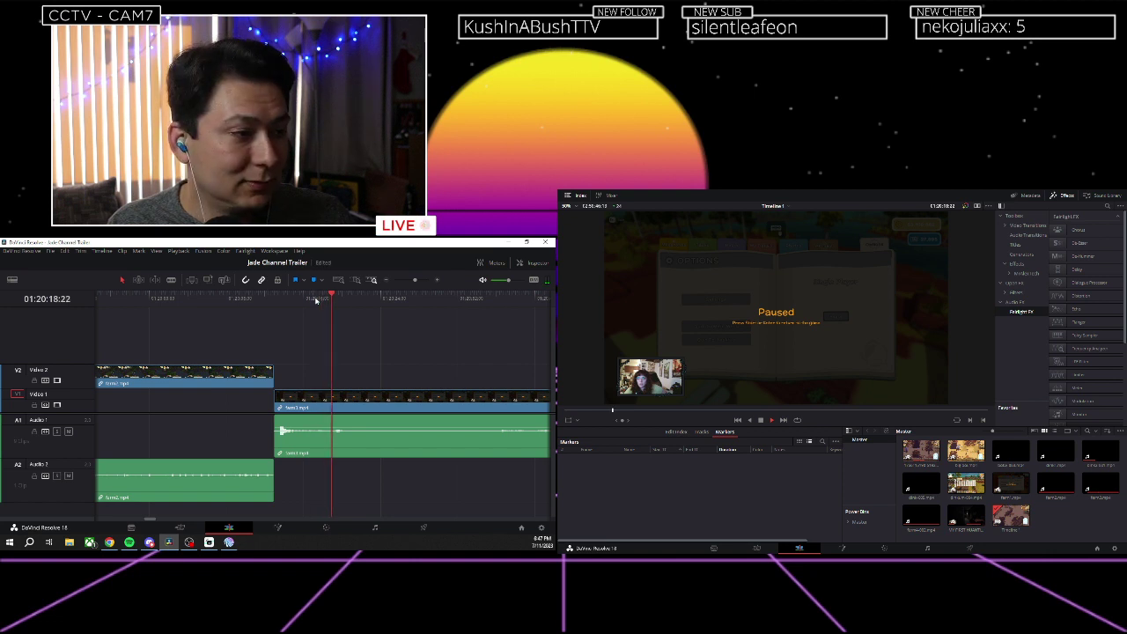
pyautogui.moveTo(316, 299); pyautogui.dragTo(311, 298)
pyautogui.press('space')
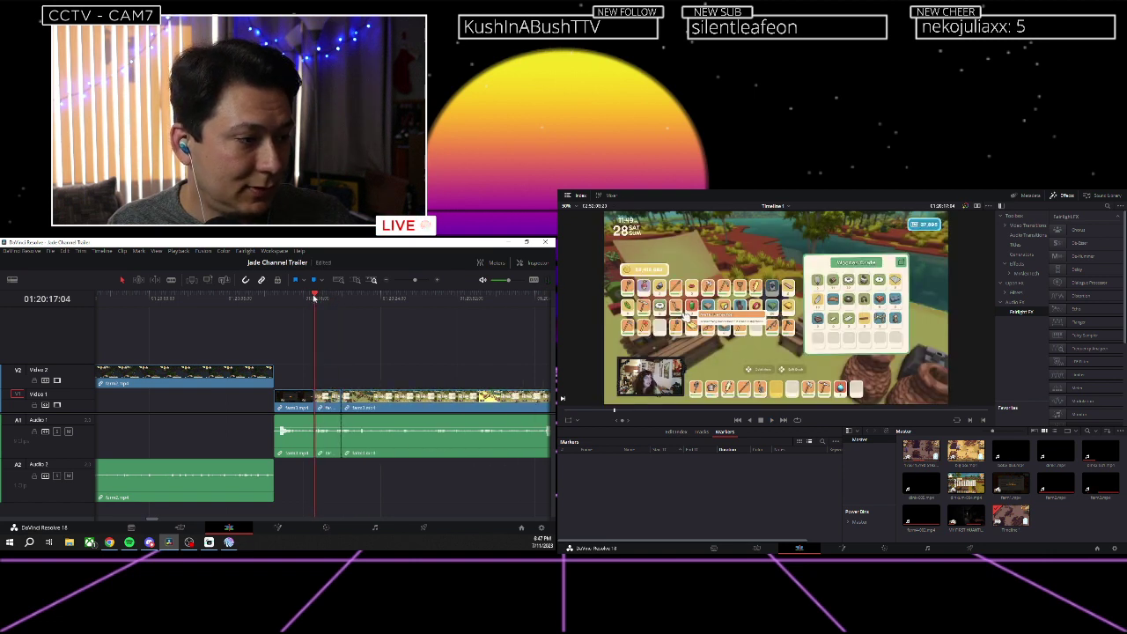
pyautogui.hscroll(4, 344, 303)
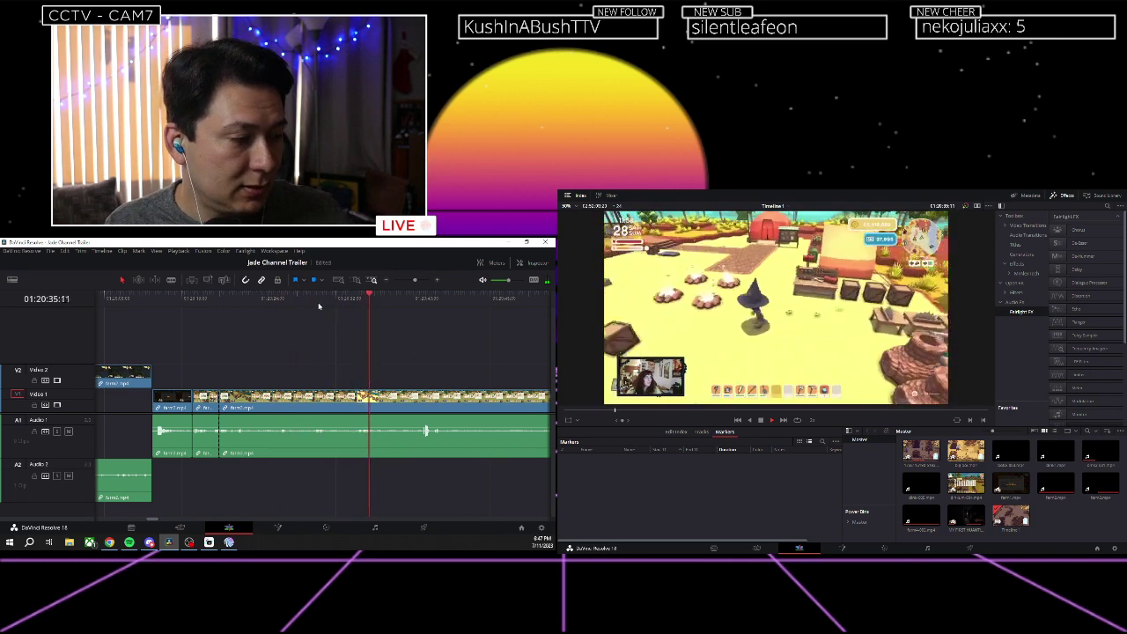
pyautogui.press('space')
# Move the reviewed Video 2 clip and its linked audio past the last Video 1 clip at the end of the timeline.
pyautogui.scroll(-2, 319, 306)
pyautogui.scroll(1, 318, 306)
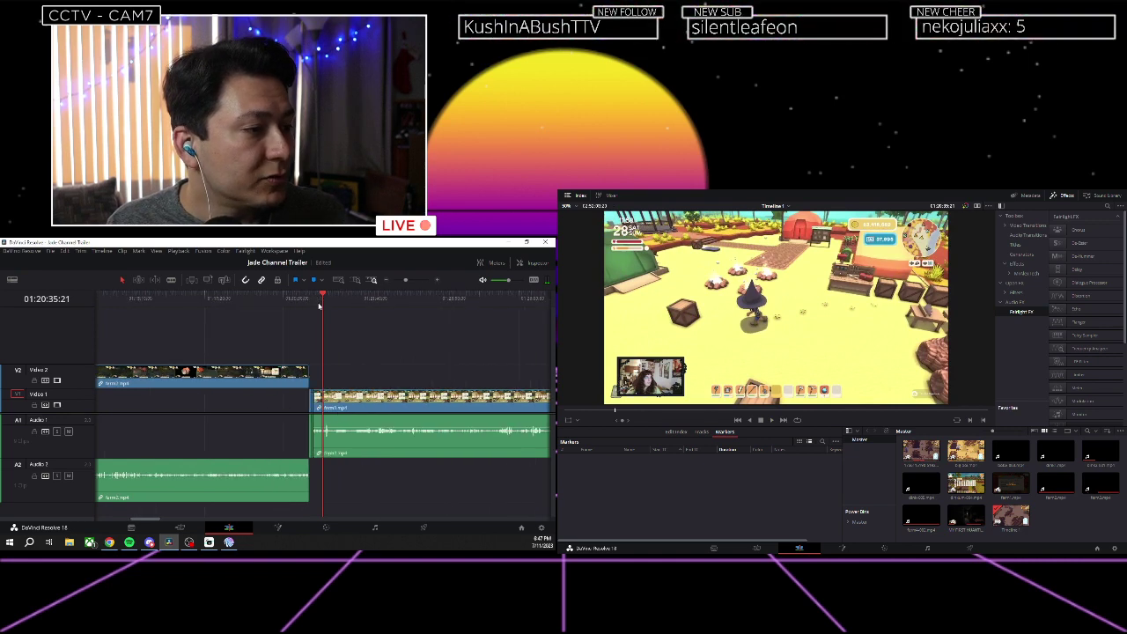
pyautogui.scroll(-2, 172, 333)
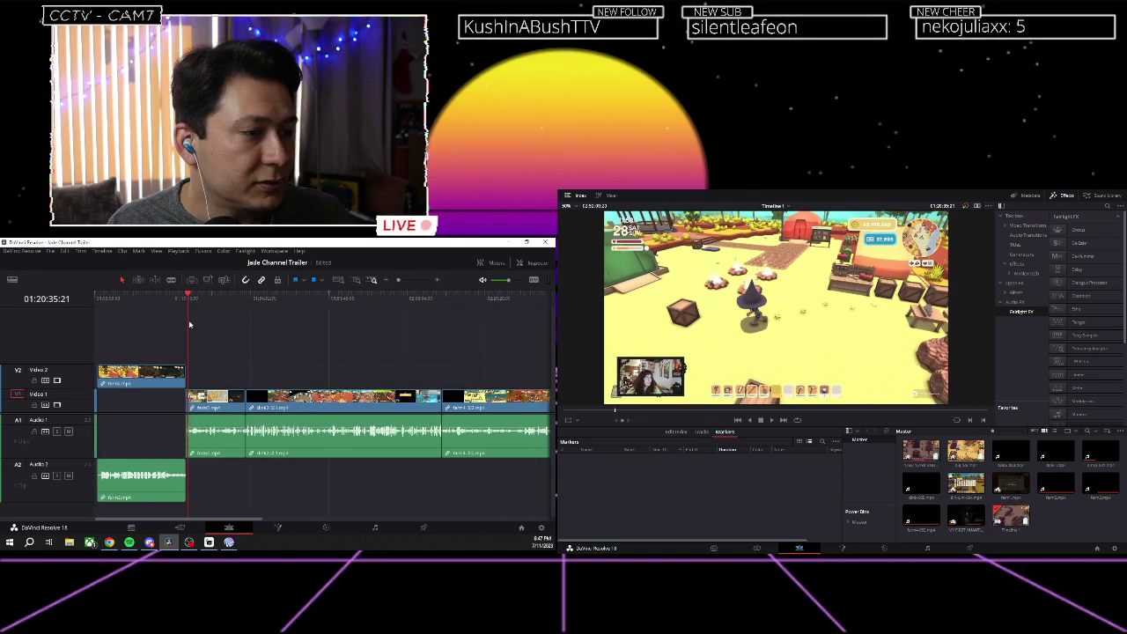
pyautogui.click(139, 380)
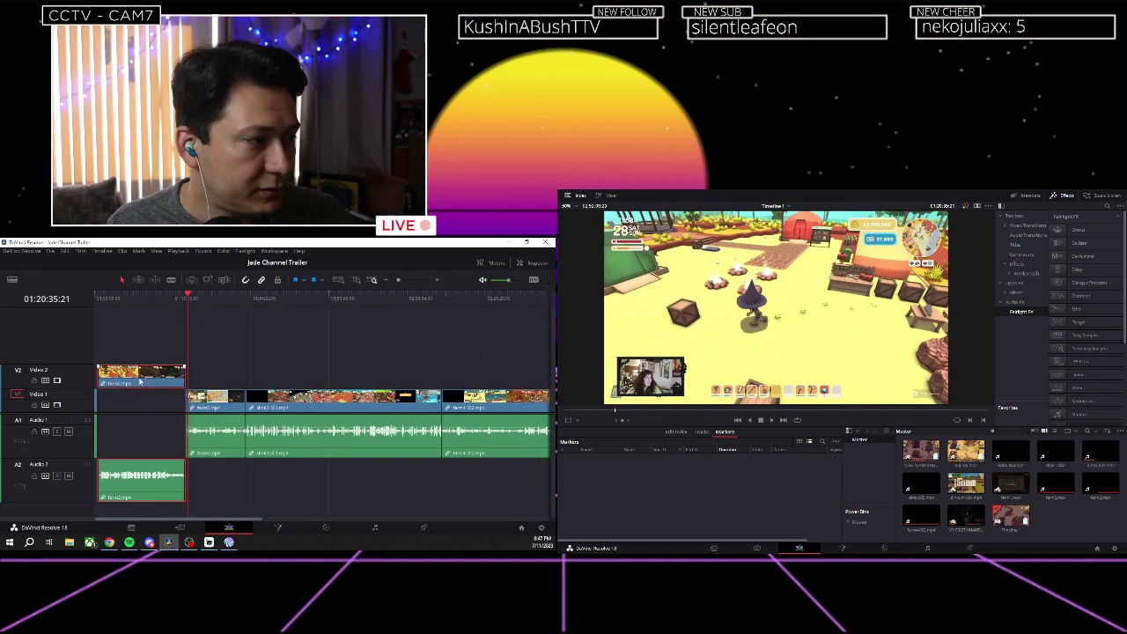
pyautogui.hscroll(1, 132, 382)
pyautogui.moveTo(125, 382); pyautogui.dragTo(527, 377)
# Delete the empty gap left before the remaining Video 1 gameplay clips.
pyautogui.click(129, 399)
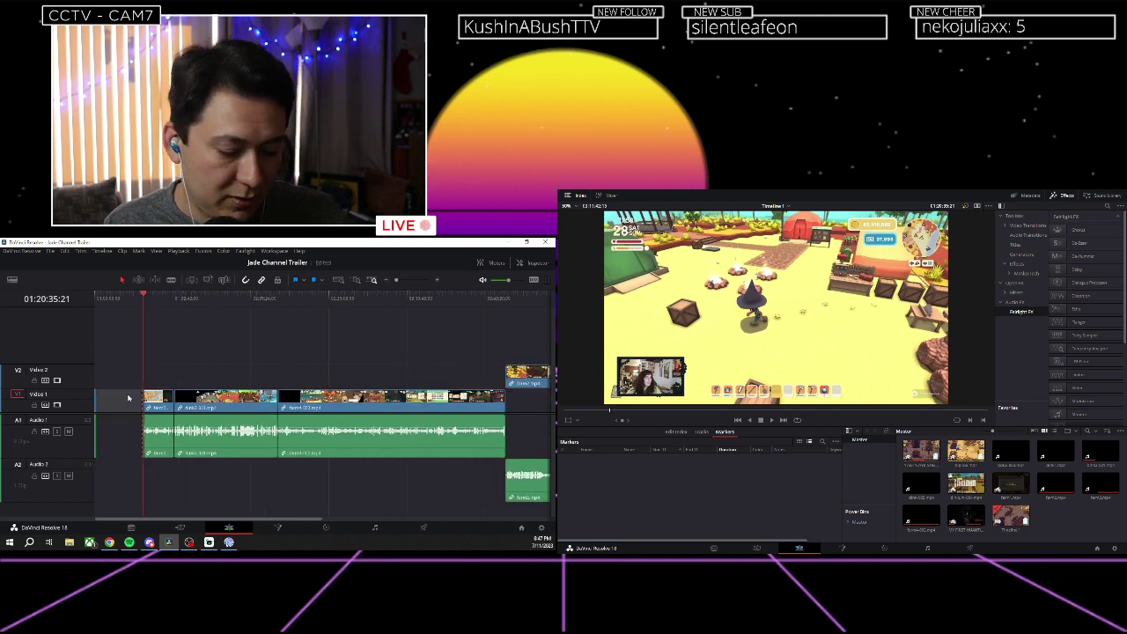
pyautogui.press('Delete')
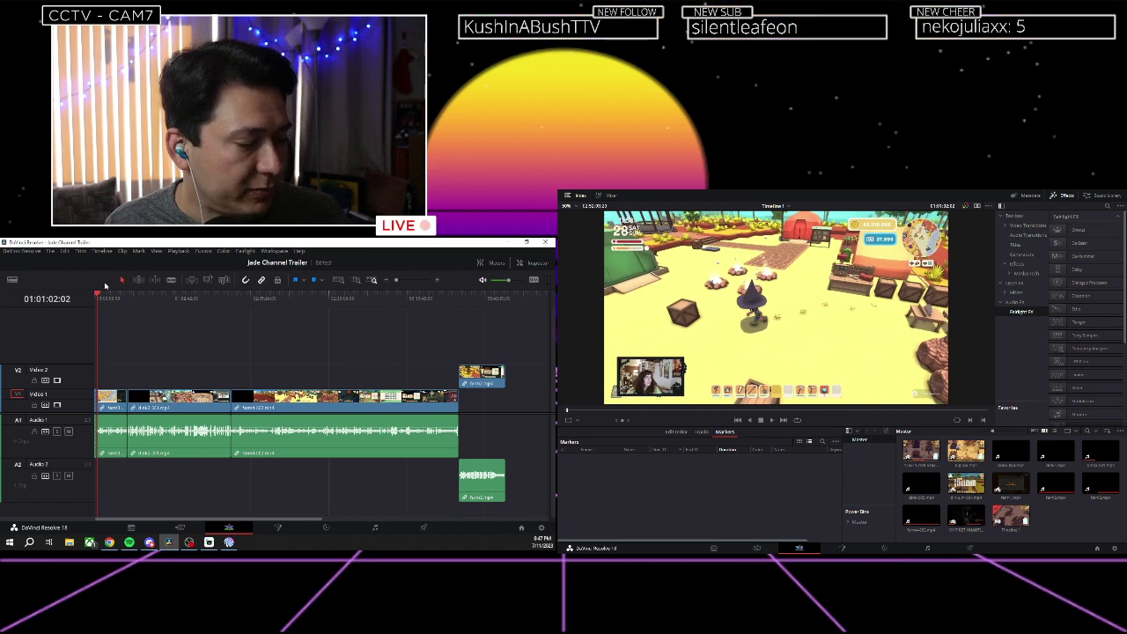
pyautogui.hotkey('ctrl', '=')
pyautogui.hotkey('ctrl', '=')
pyautogui.hotkey('ctrl', '=')
pyautogui.hotkey('ctrl', '=')
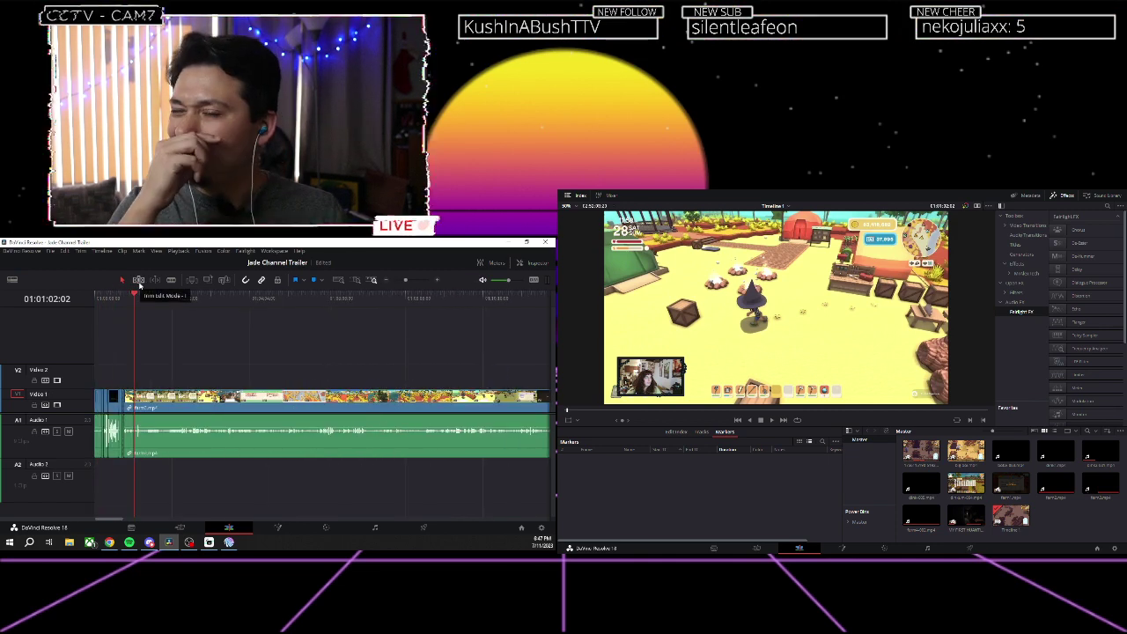
pyautogui.hotkey('ctrl', '-')
pyautogui.hotkey('ctrl', '-')
pyautogui.hotkey('ctrl', '-')
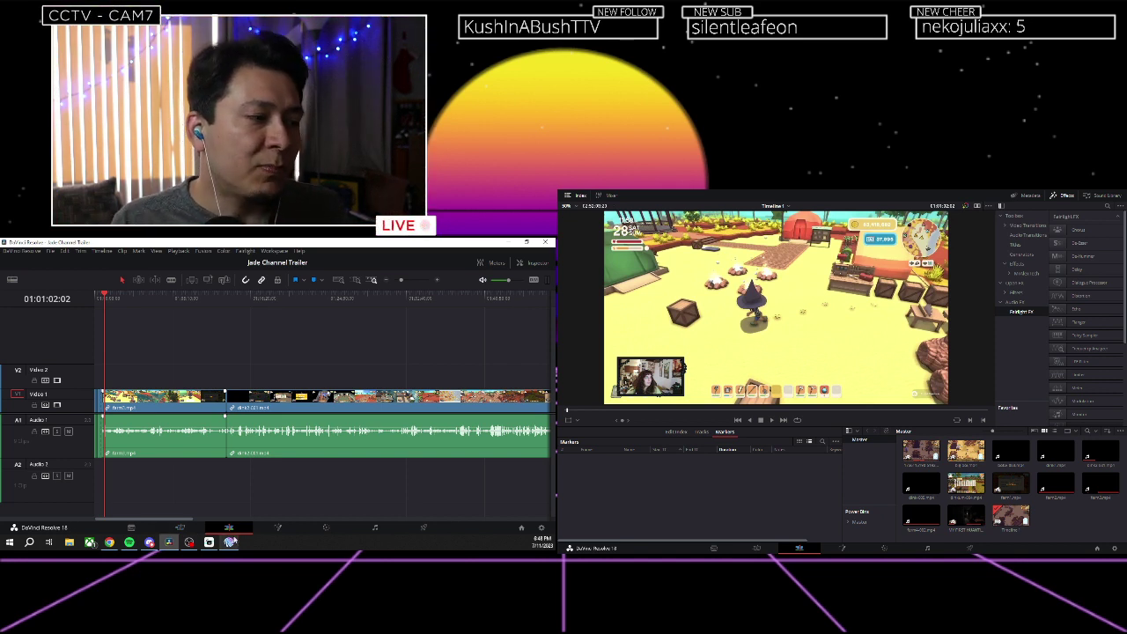
# Examine the current gameplay clip's node graph on the Fusion page.
pyautogui.click(272, 528)
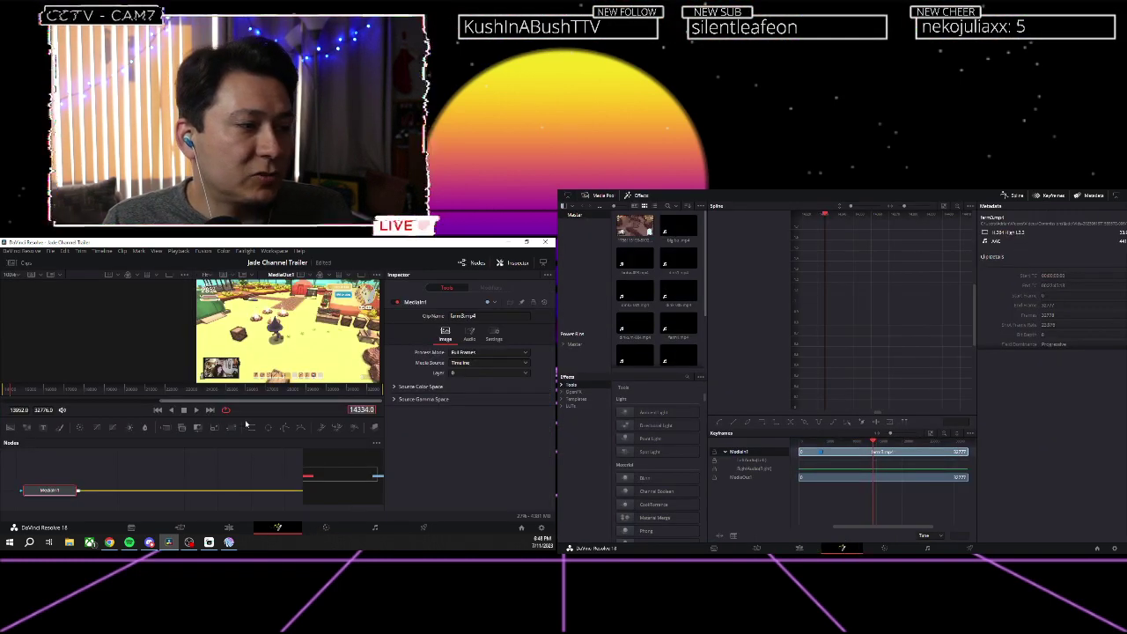
pyautogui.scroll(-2, 245, 472)
pyautogui.scroll(1, 244, 472)
pyautogui.scroll(-2, 245, 472)
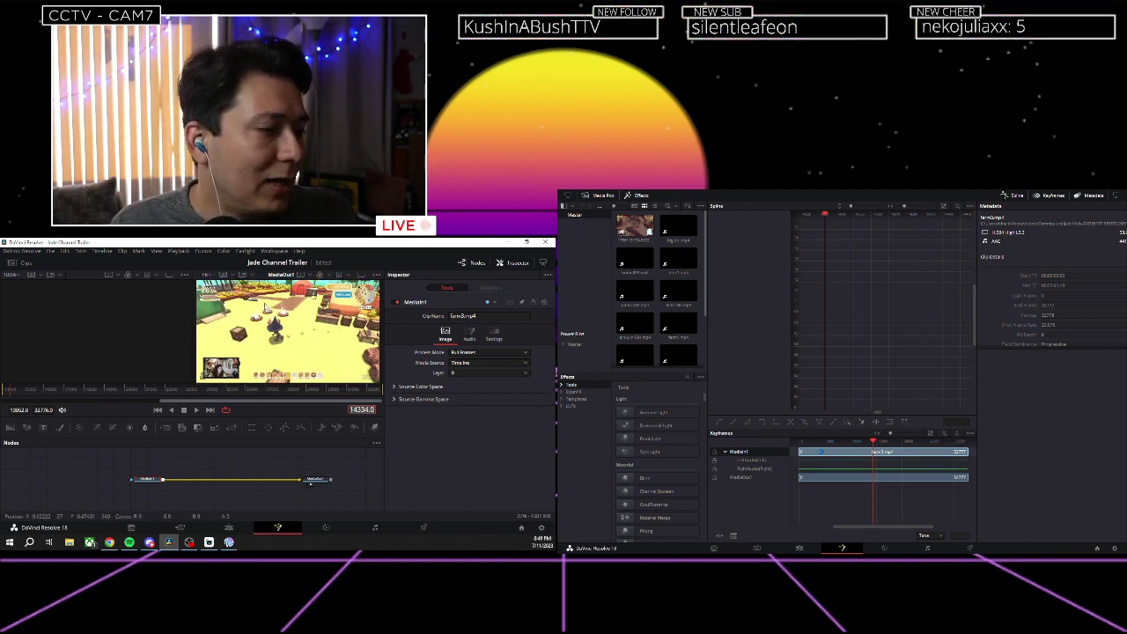
# Open the Dynamics settings of the Audio 1 track on the Fairlight page and enable the limiter and compressor.
pyautogui.click(373, 528)
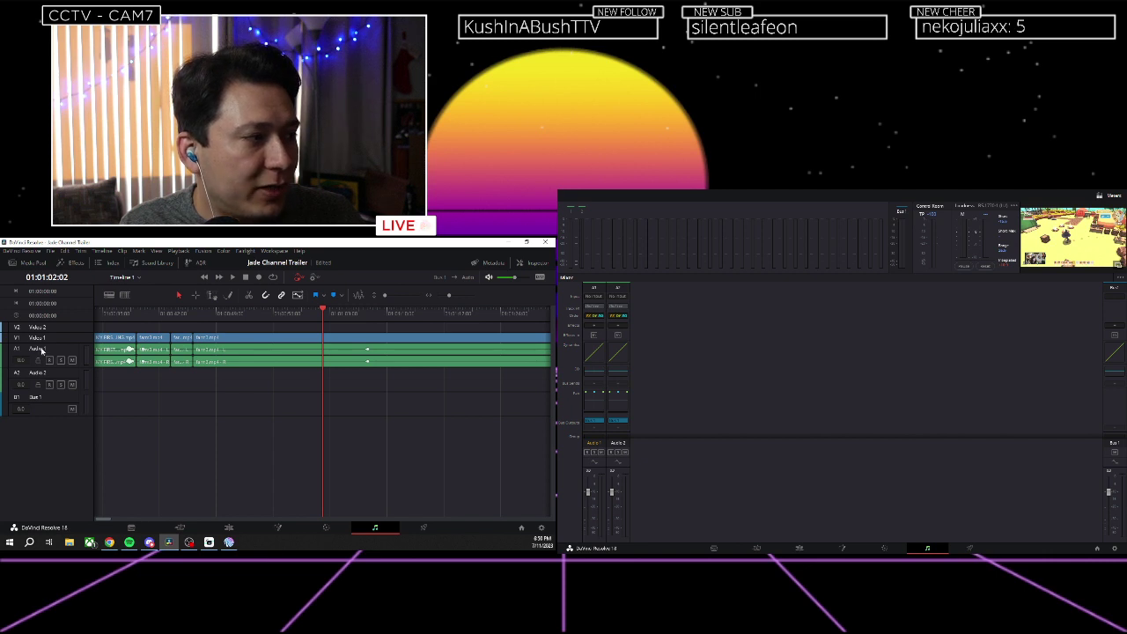
pyautogui.hotkey('shift', 'z')
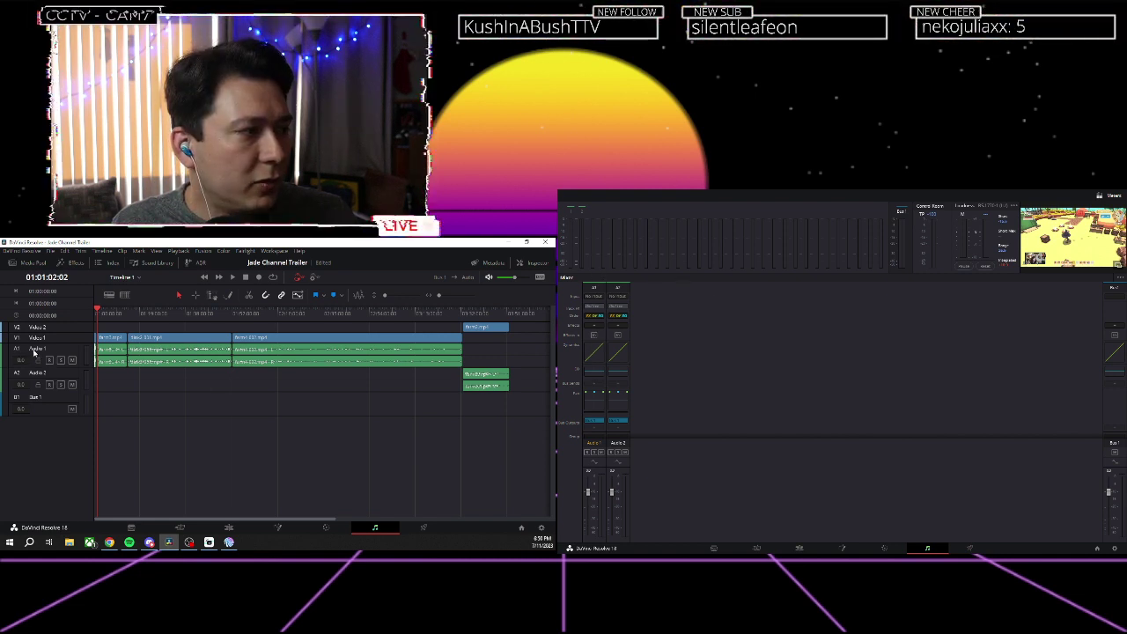
pyautogui.doubleClick(593, 354)
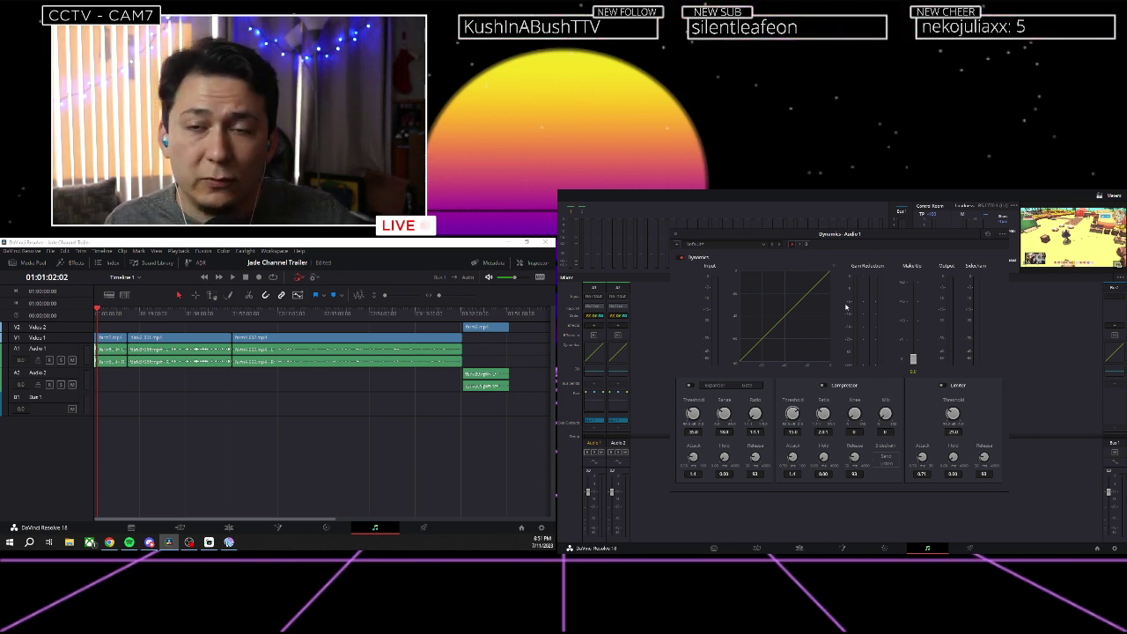
pyautogui.click(942, 385)
pyautogui.click(824, 386)
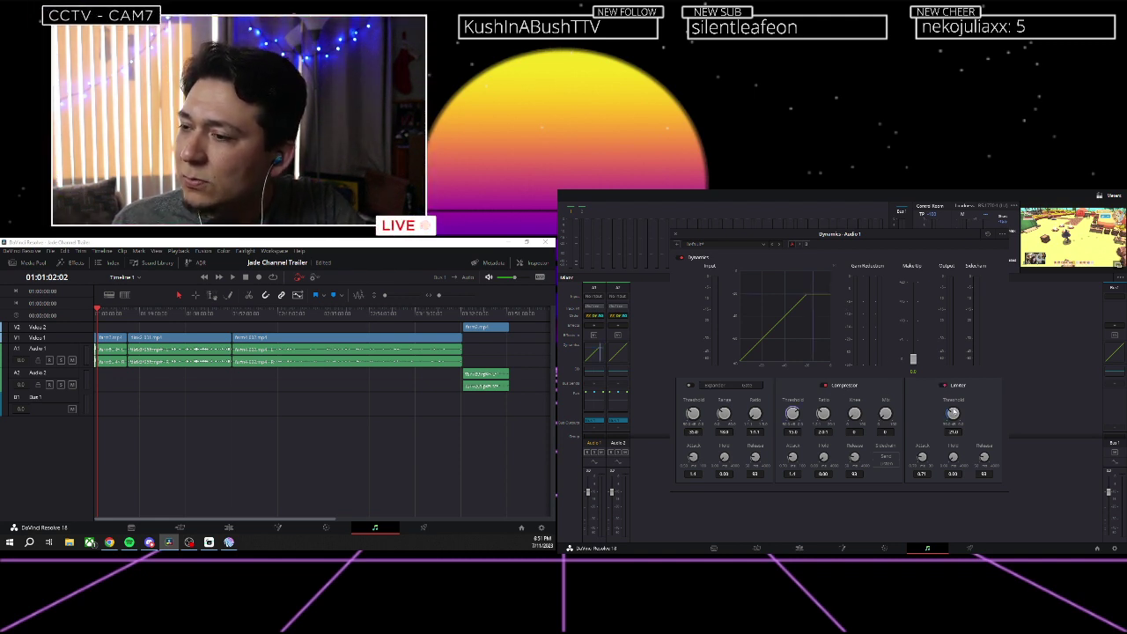
# Set Audio 1's compressor threshold to -29.0 with a lower ratio, the make-up gain to 10.0 and the limiter threshold to -18.0.
pyautogui.moveTo(953, 413); pyautogui.dragTo(992, 424)
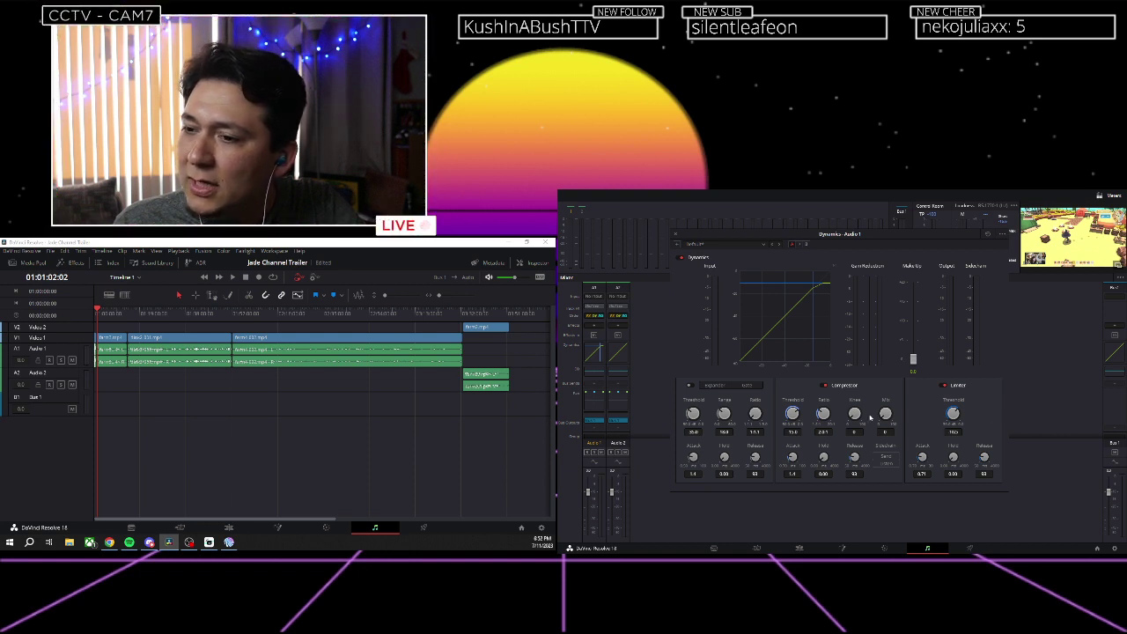
pyautogui.moveTo(798, 415); pyautogui.dragTo(768, 412)
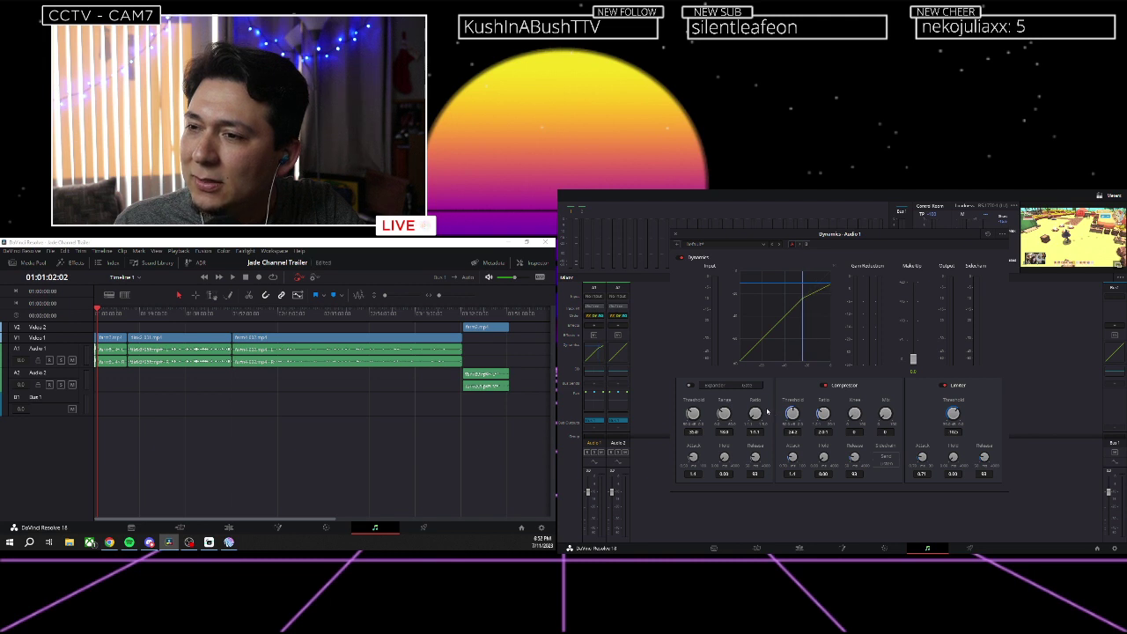
pyautogui.moveTo(824, 414); pyautogui.dragTo(809, 414)
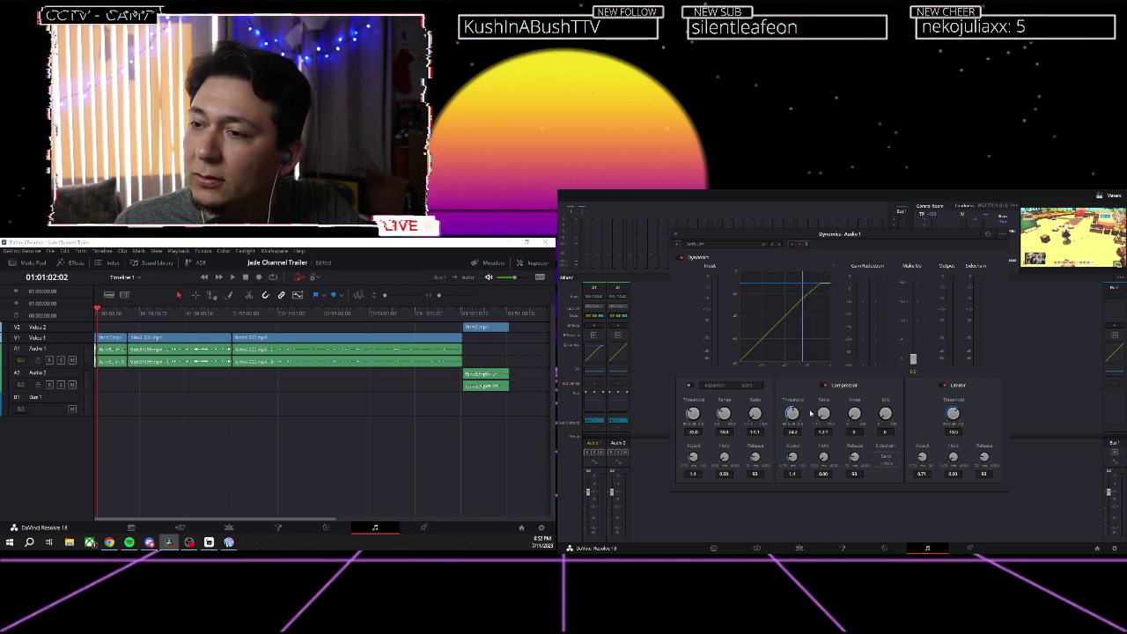
pyautogui.moveTo(796, 415); pyautogui.dragTo(831, 414)
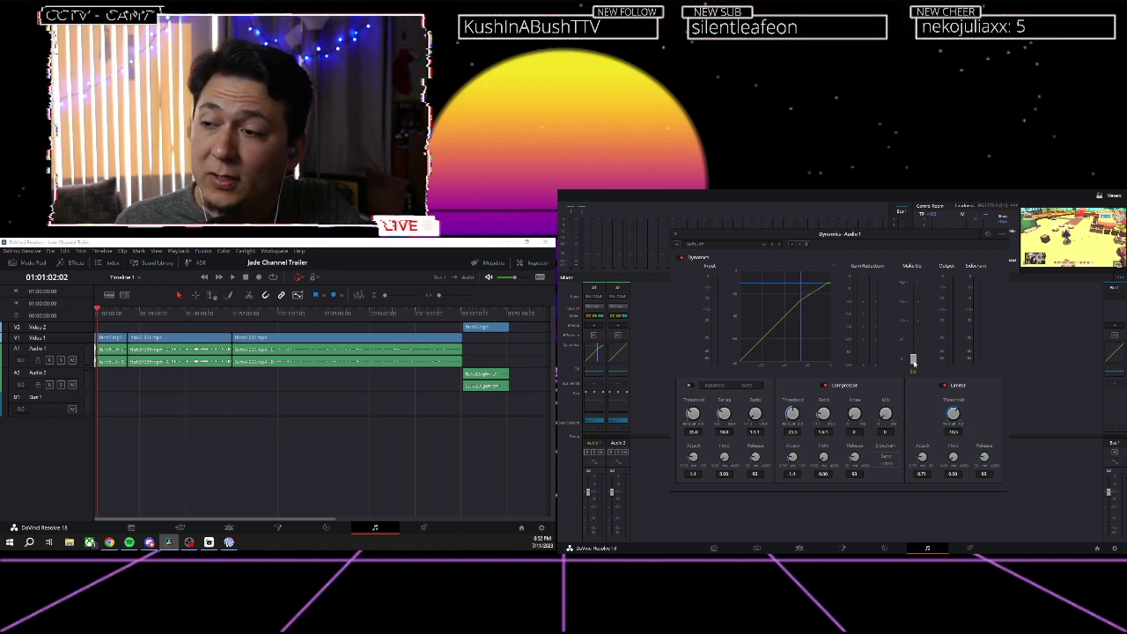
pyautogui.moveTo(913, 361); pyautogui.dragTo(920, 324)
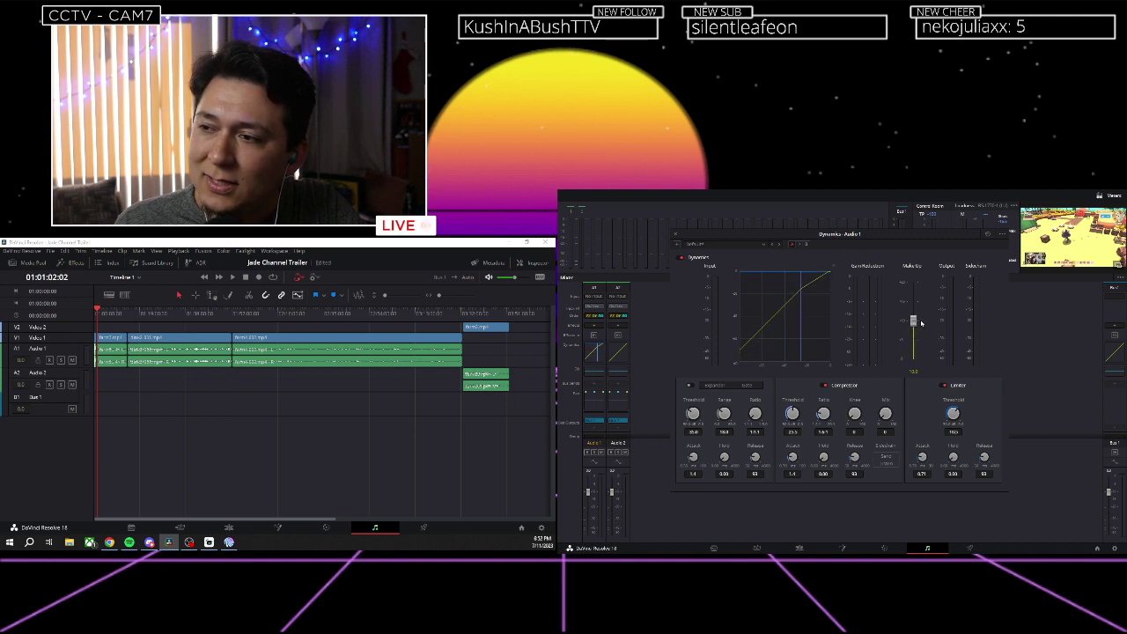
pyautogui.moveTo(954, 413); pyautogui.dragTo(926, 404)
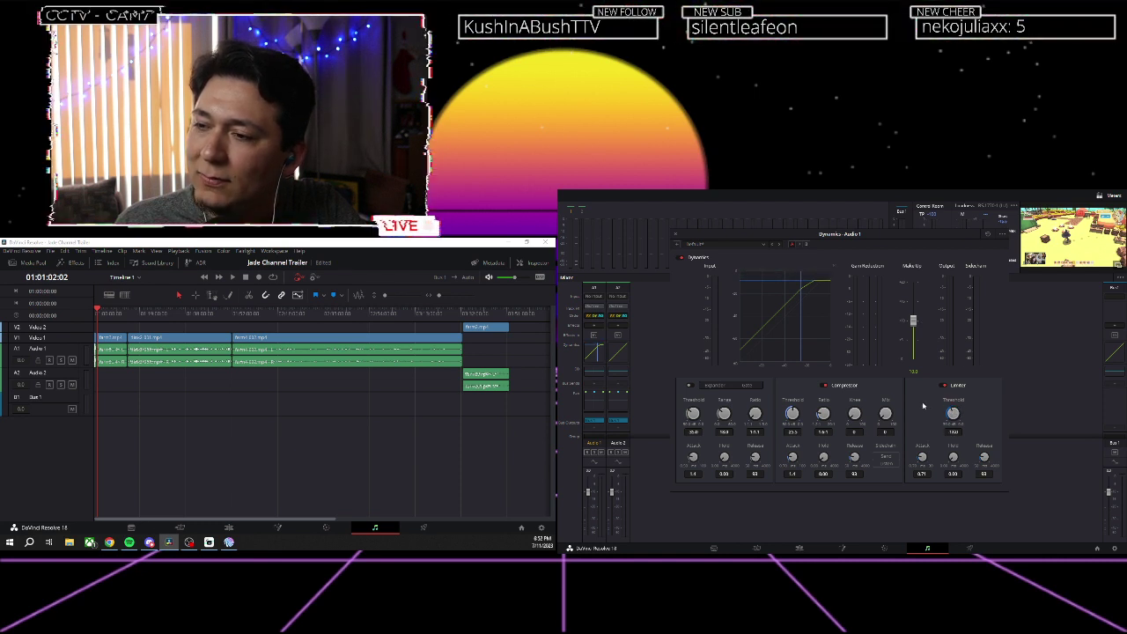
pyautogui.moveTo(792, 413); pyautogui.dragTo(780, 413)
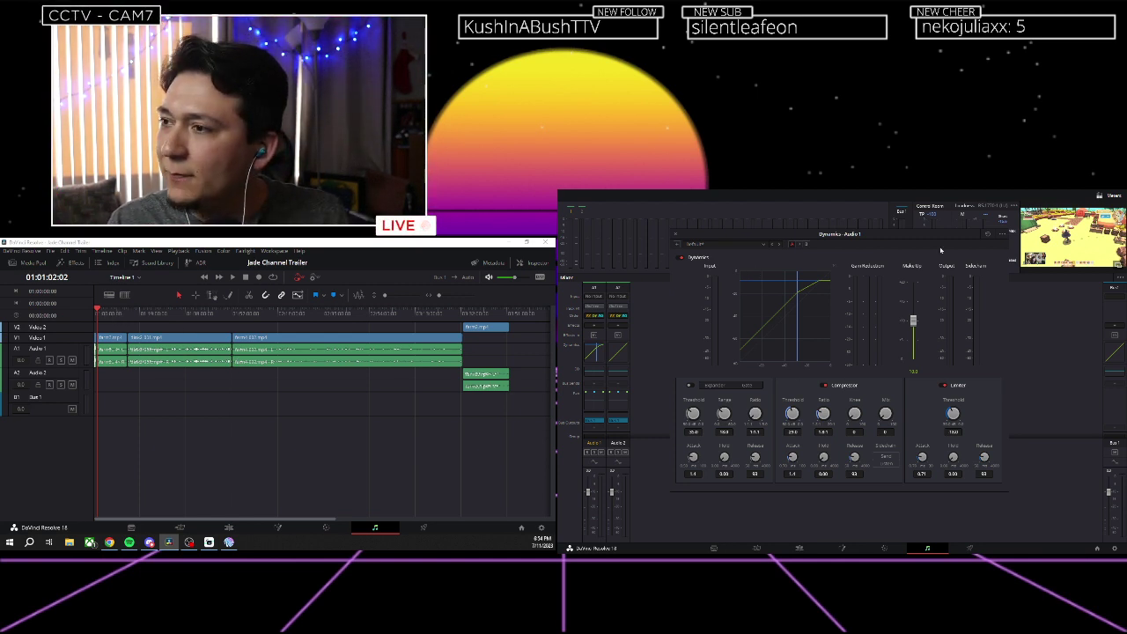
pyautogui.click(676, 237)
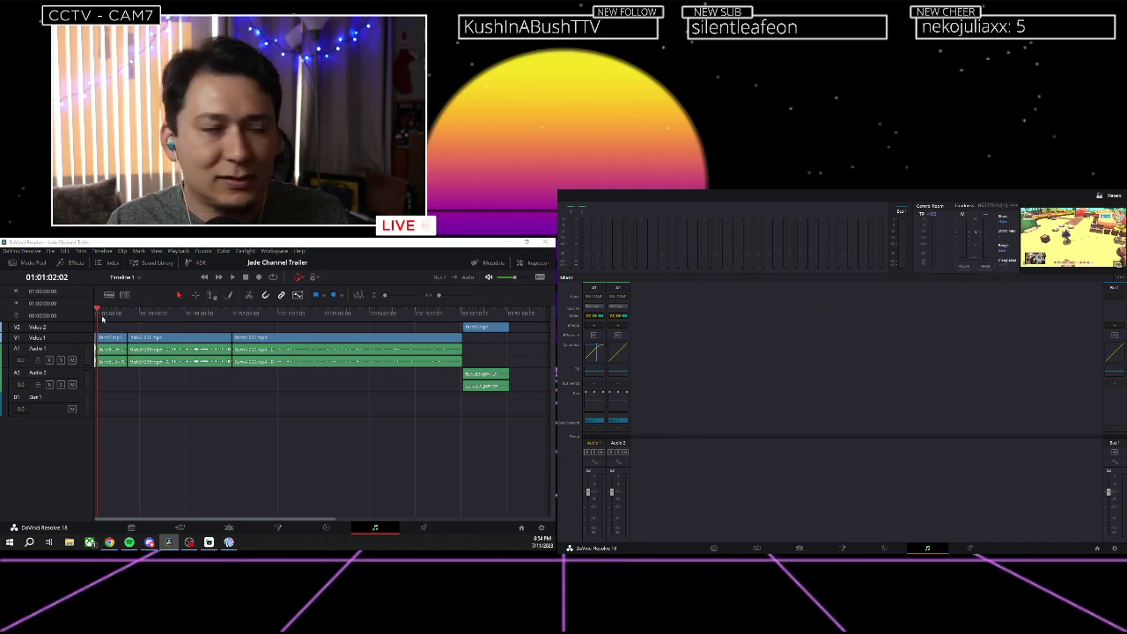
# Play the timeline from about 01:00:21:13 with the Audio 1 Dynamics window open to check the compressor and limiter response.
pyautogui.click(97, 311)
pyautogui.scroll(6, 143, 317)
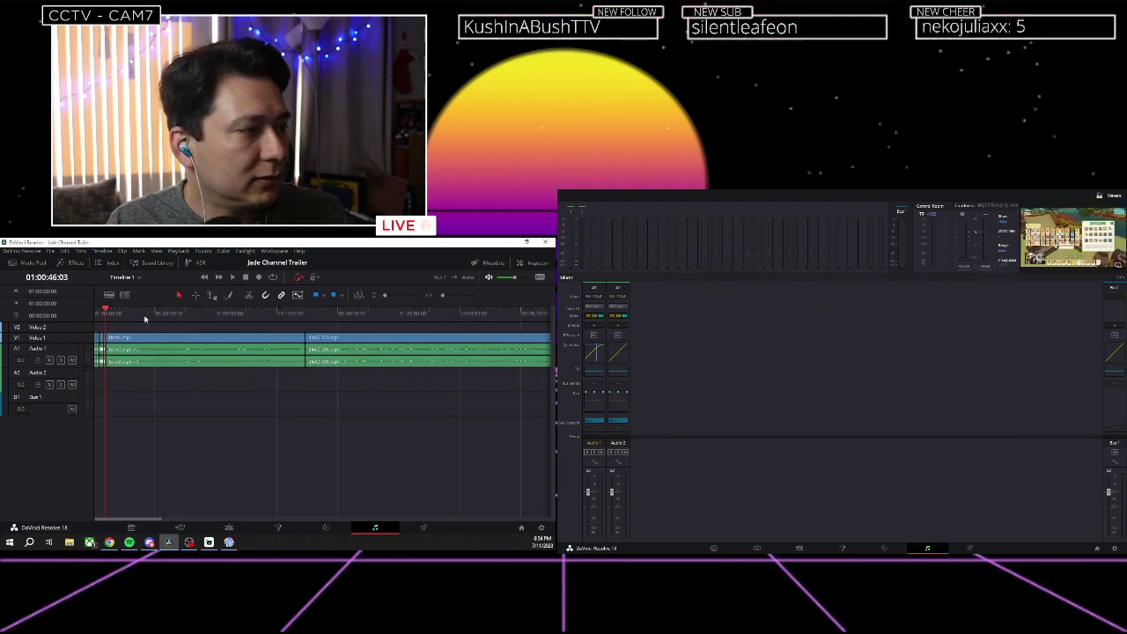
pyautogui.scroll(5, 145, 319)
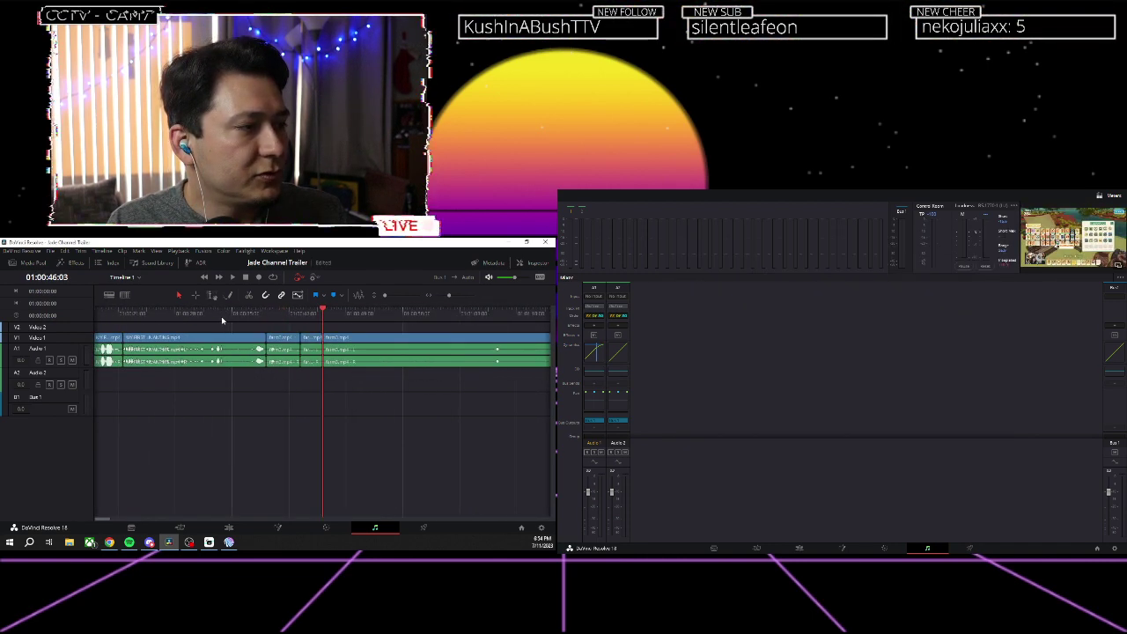
pyautogui.click(124, 313)
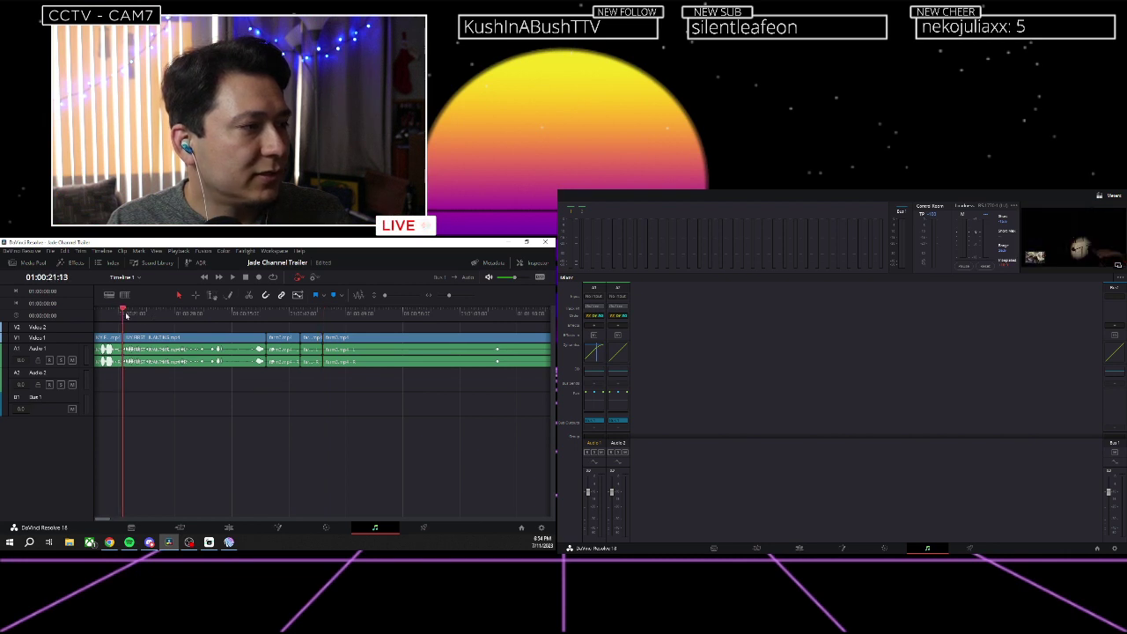
pyautogui.press('space')
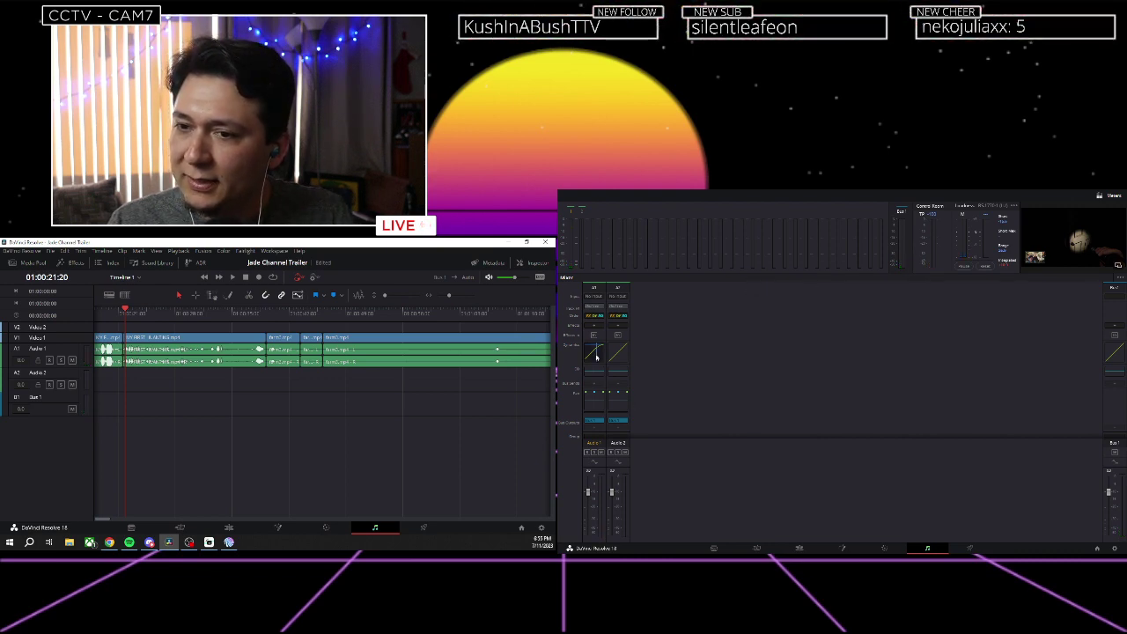
pyautogui.doubleClick(596, 355)
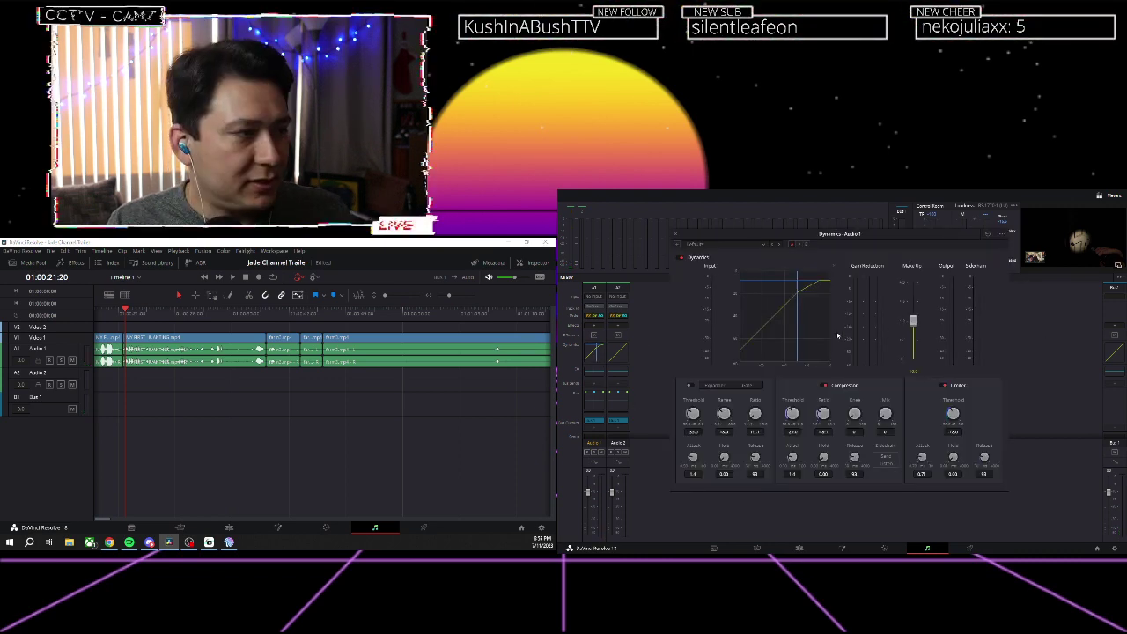
pyautogui.press('space')
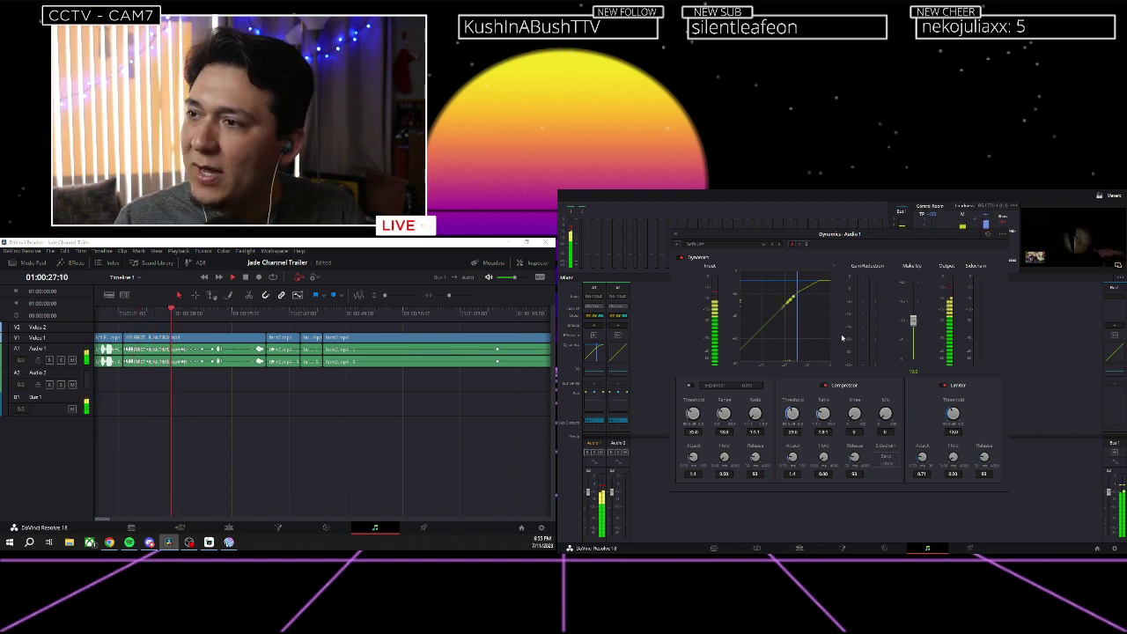
pyautogui.moveTo(888, 235); pyautogui.dragTo(830, 278)
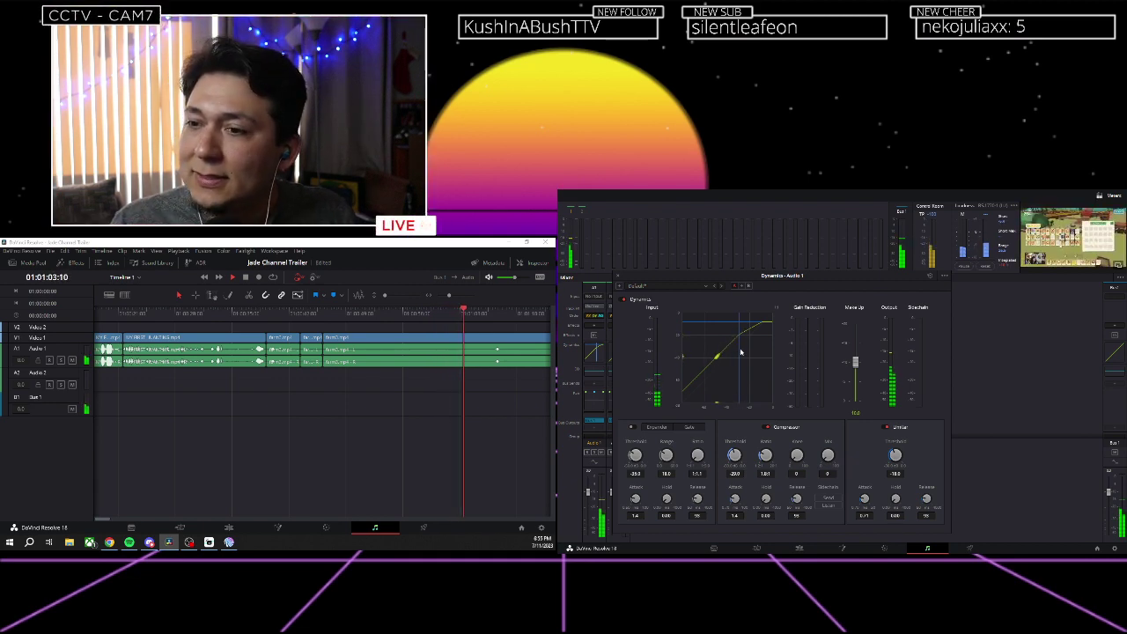
pyautogui.click(618, 277)
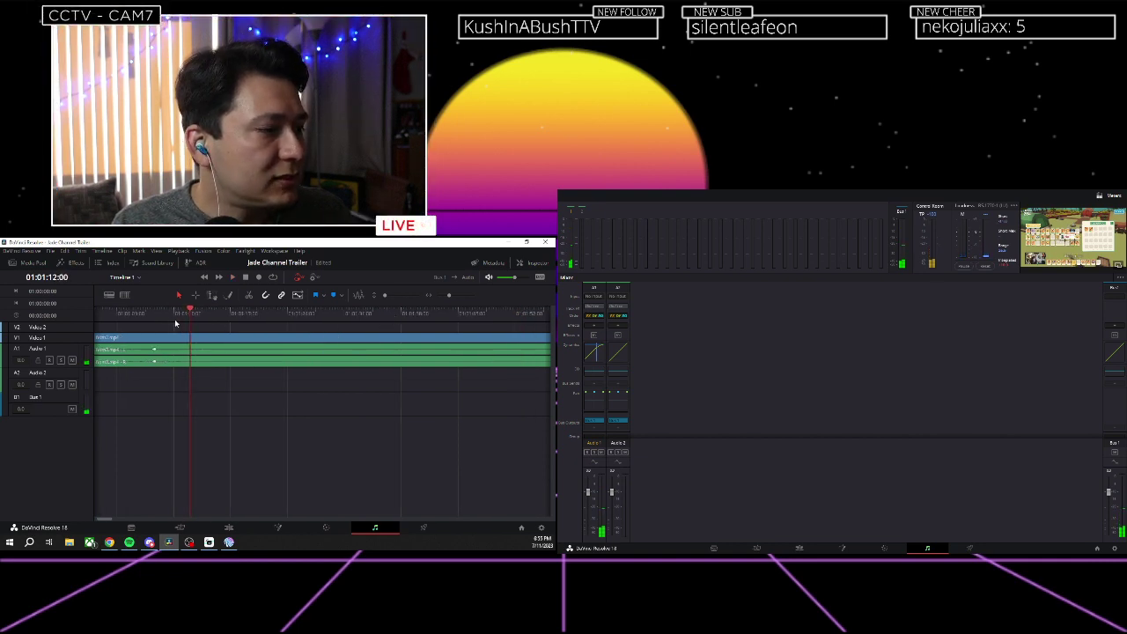
# Return to the Edit page and check the stream chat in OBS before switching back to DaVinci Resolve.
pyautogui.click(234, 527)
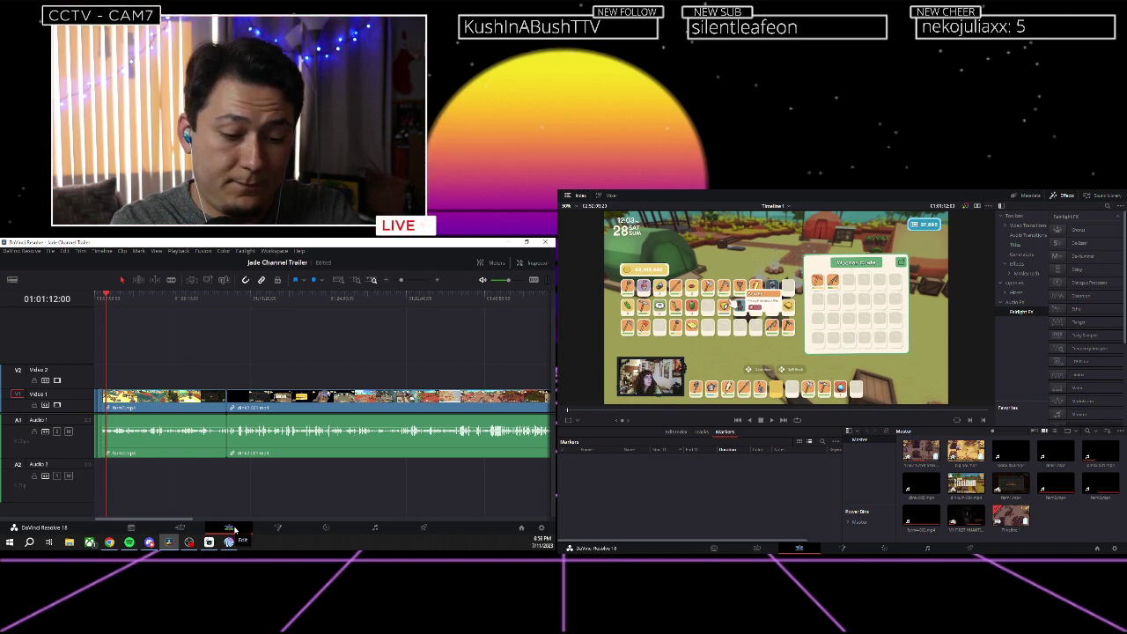
pyautogui.click(188, 543)
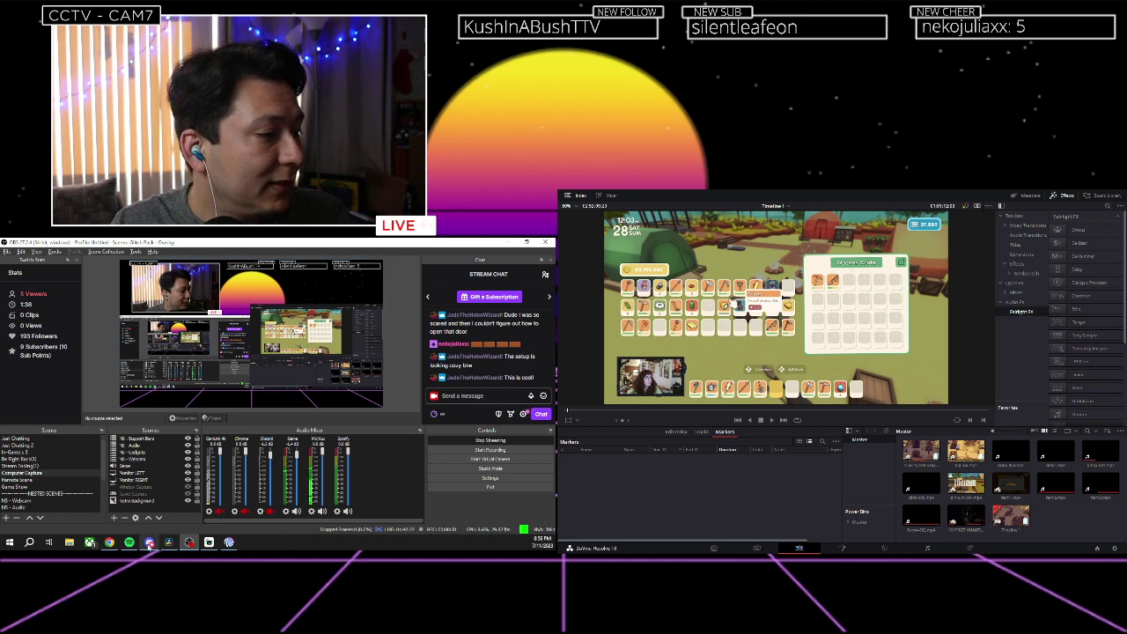
pyautogui.click(170, 543)
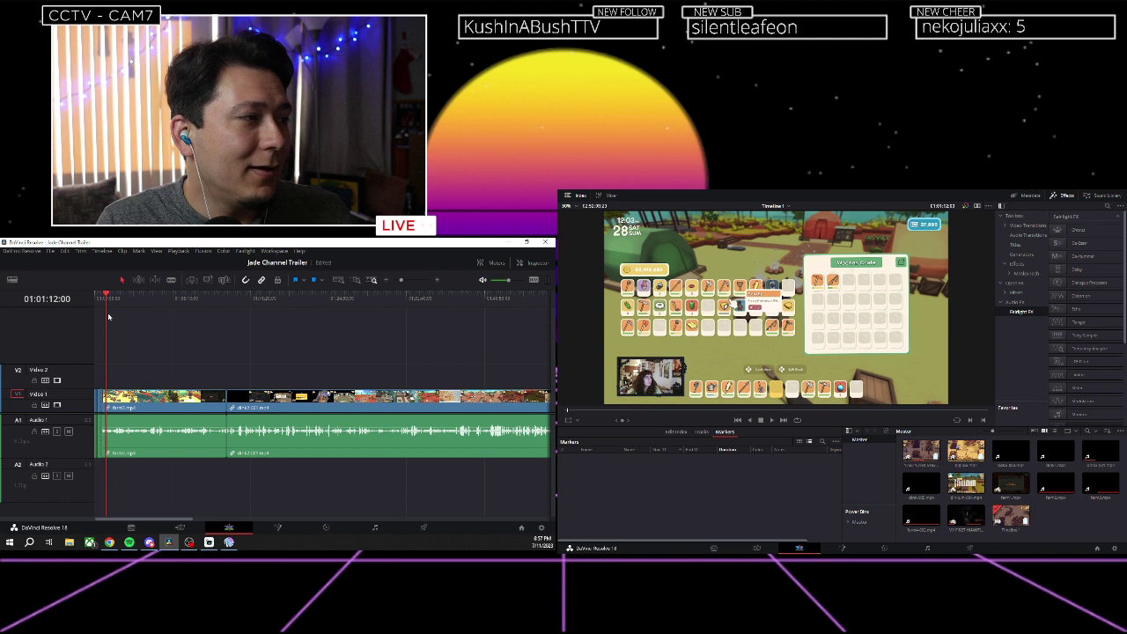
# Return the playhead to the start of the long gameplay clip at 01:00:46:03 and play it.
pyautogui.scroll(3, 106, 305)
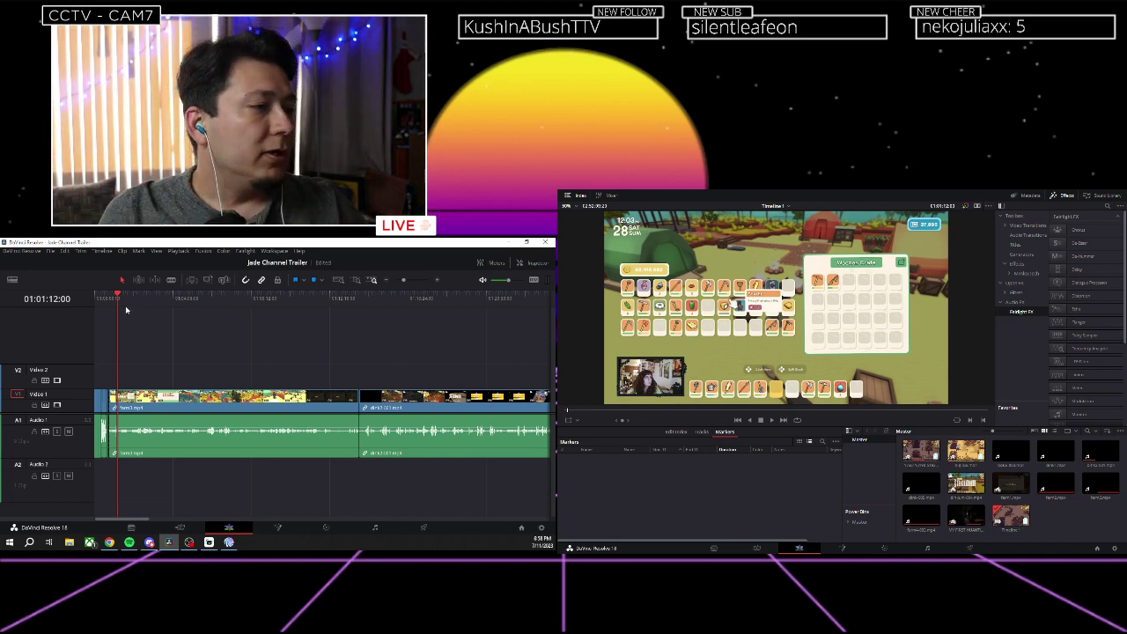
pyautogui.scroll(2, 126, 307)
pyautogui.press('Up')
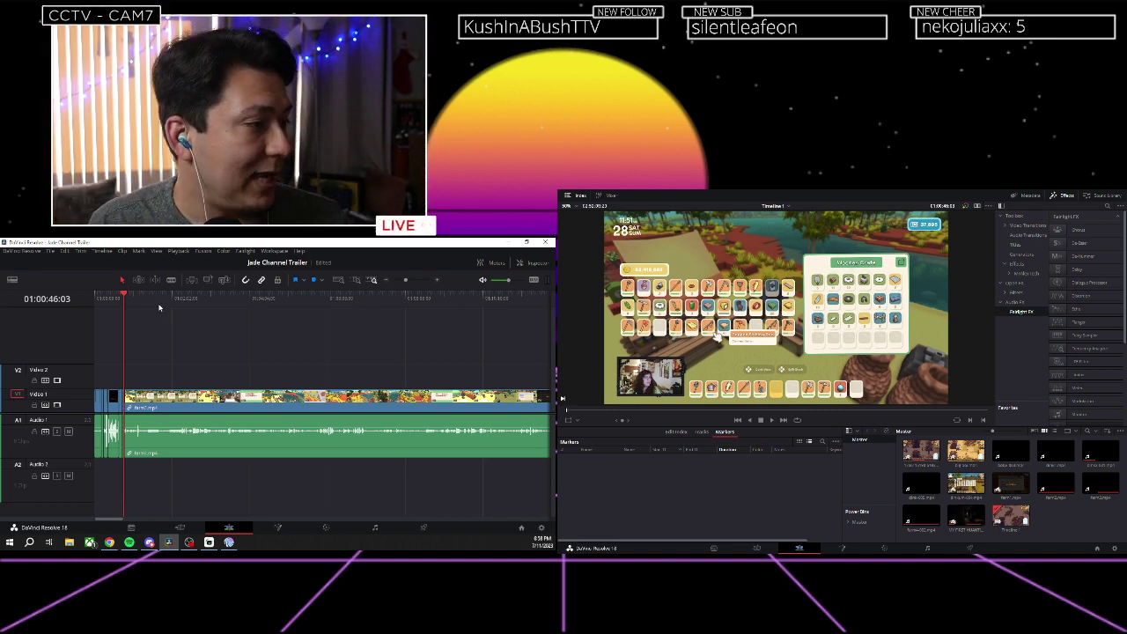
pyautogui.hscroll(-5, 160, 307)
pyautogui.hscroll(1, 241, 315)
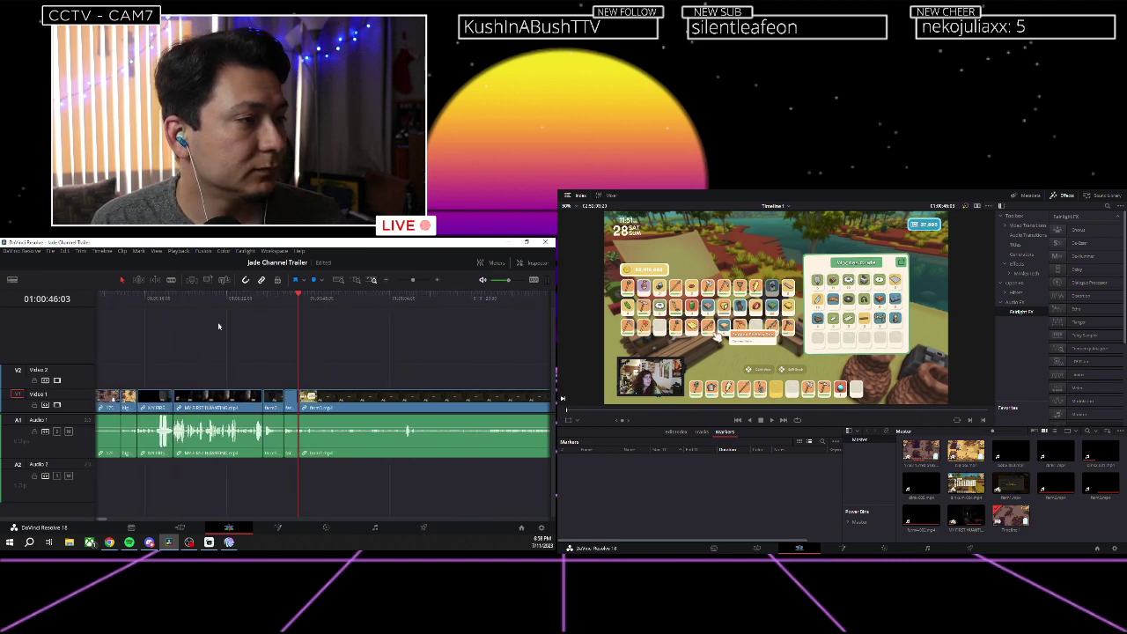
pyautogui.hscroll(1, 188, 324)
pyautogui.press('space')
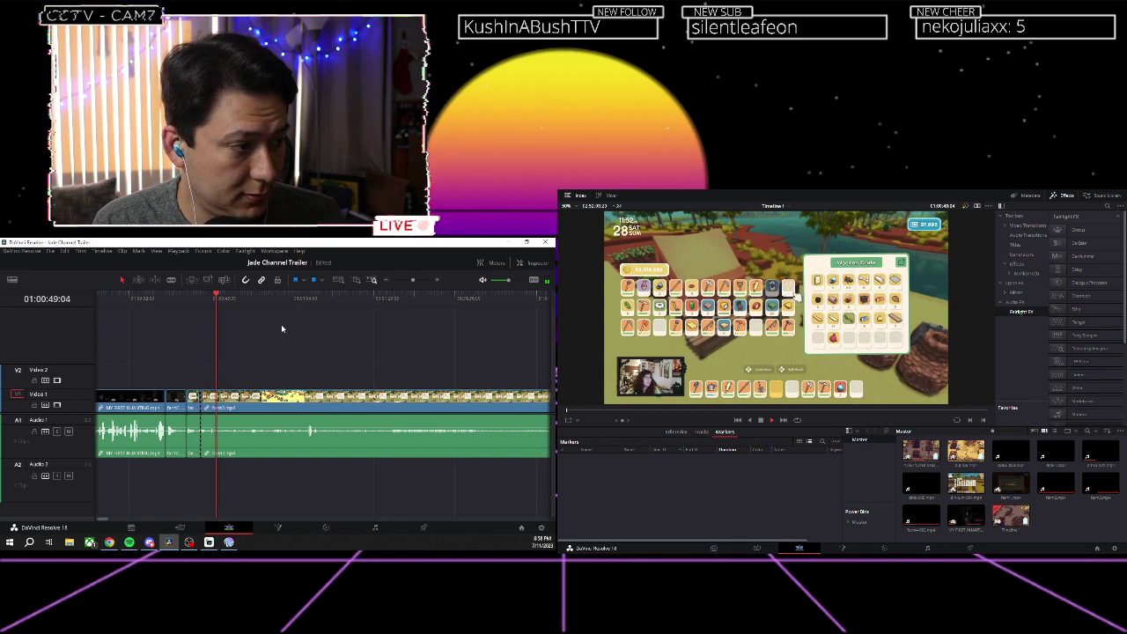
# Skim the crate-sorting footage from about 01:00:49 to 01:02:35, skipping ahead to stretches where the audio waveform picks up.
pyautogui.hscroll(2, 265, 326)
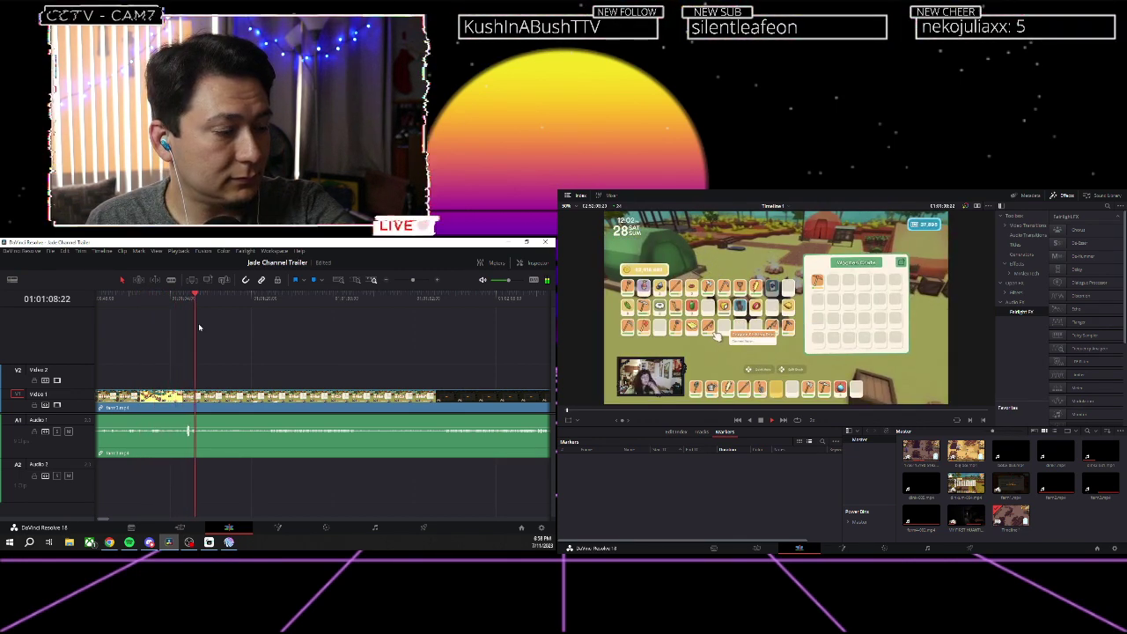
pyautogui.click(267, 301)
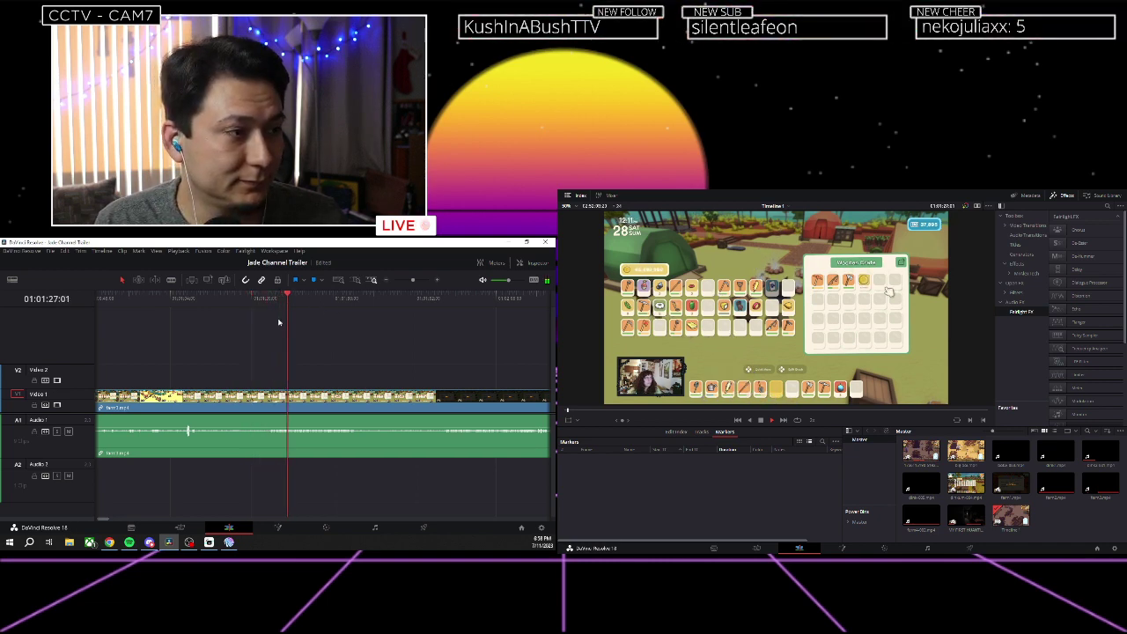
pyautogui.hscroll(1, 279, 322)
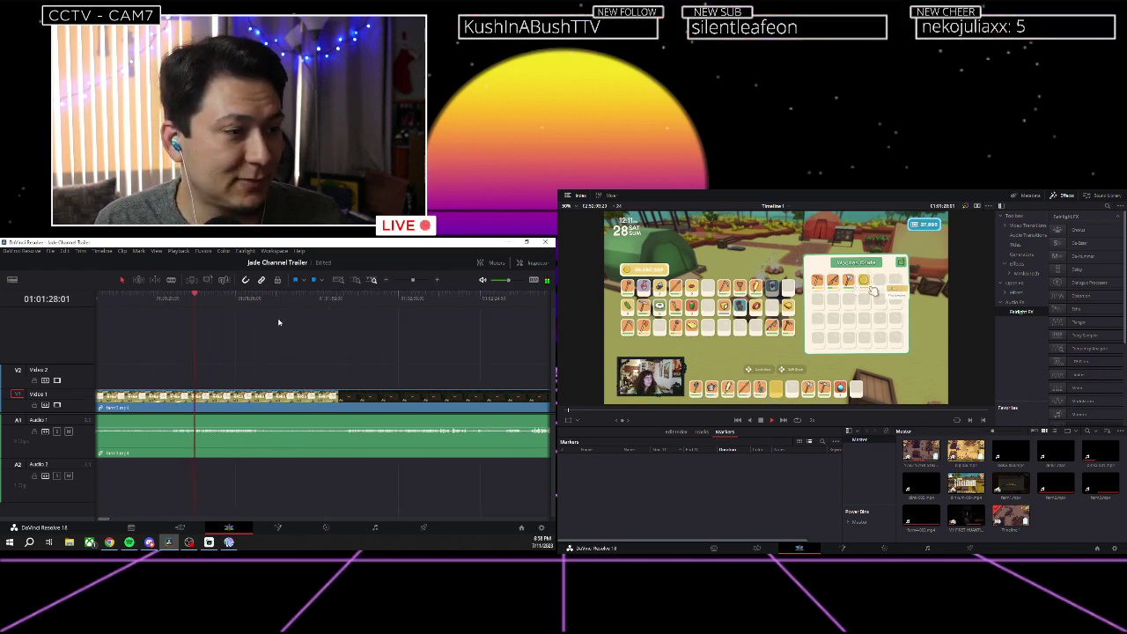
pyautogui.click(343, 302)
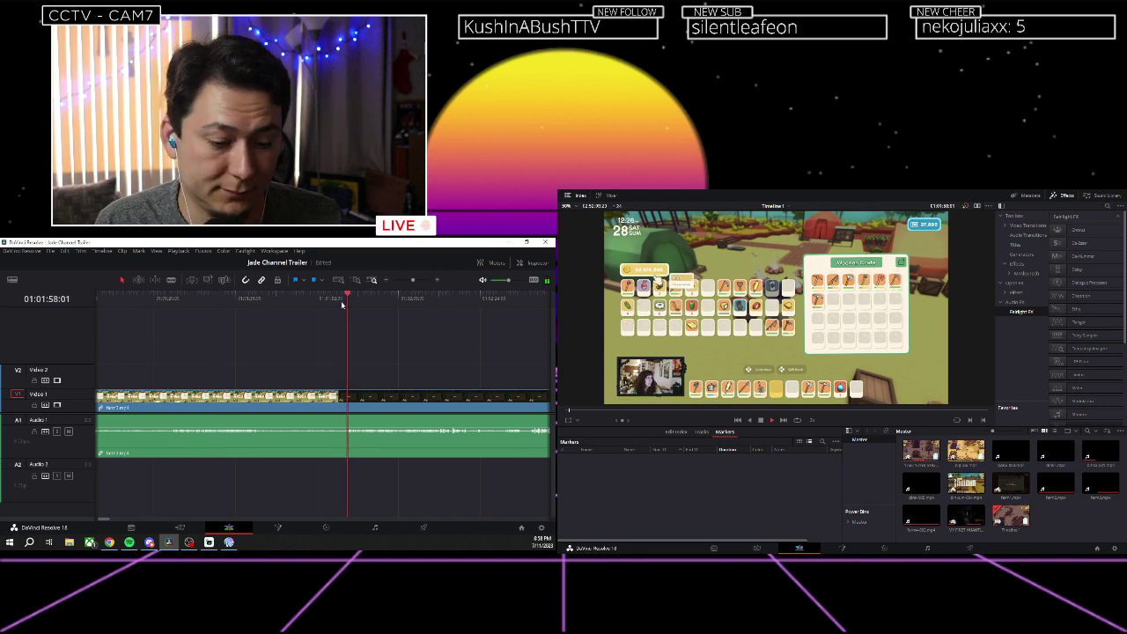
pyautogui.hscroll(1, 259, 322)
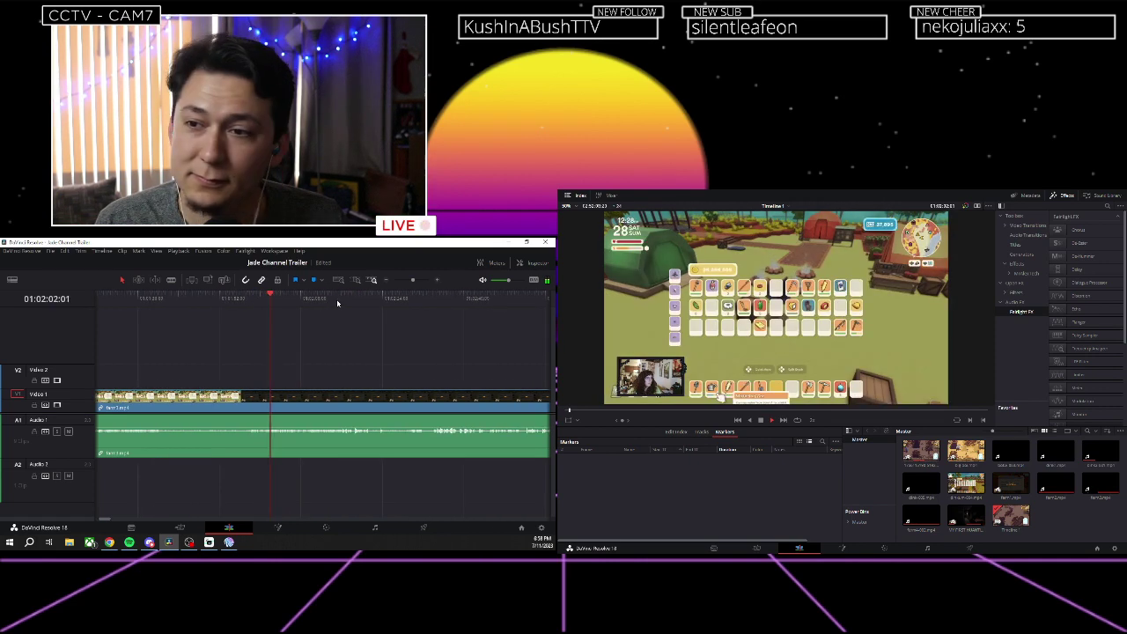
pyautogui.click(339, 302)
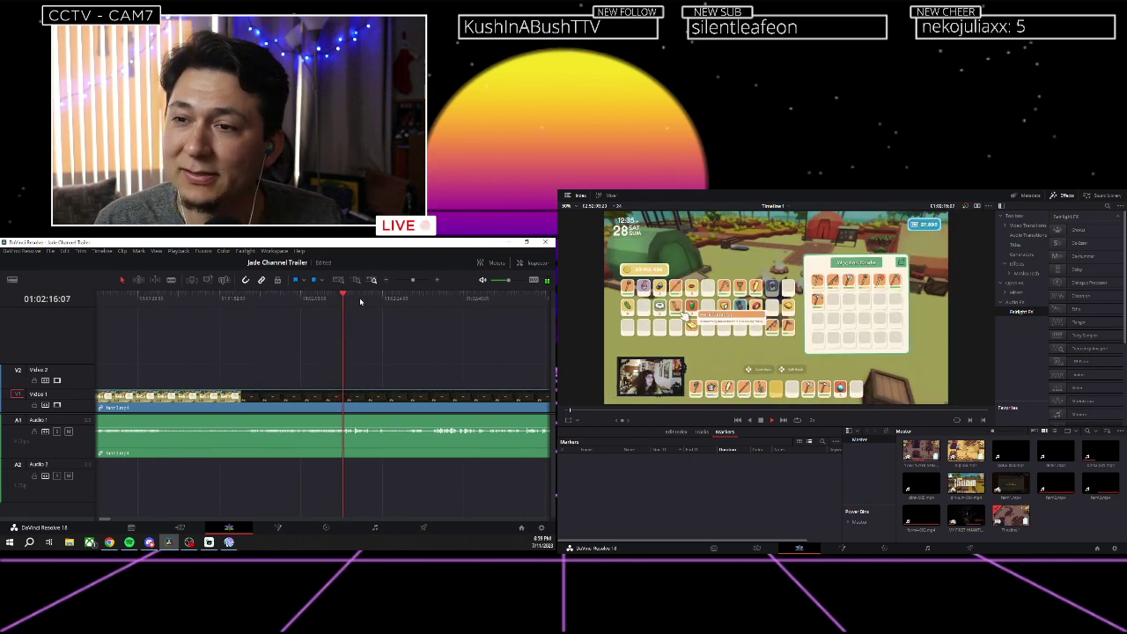
pyautogui.hscroll(1, 360, 302)
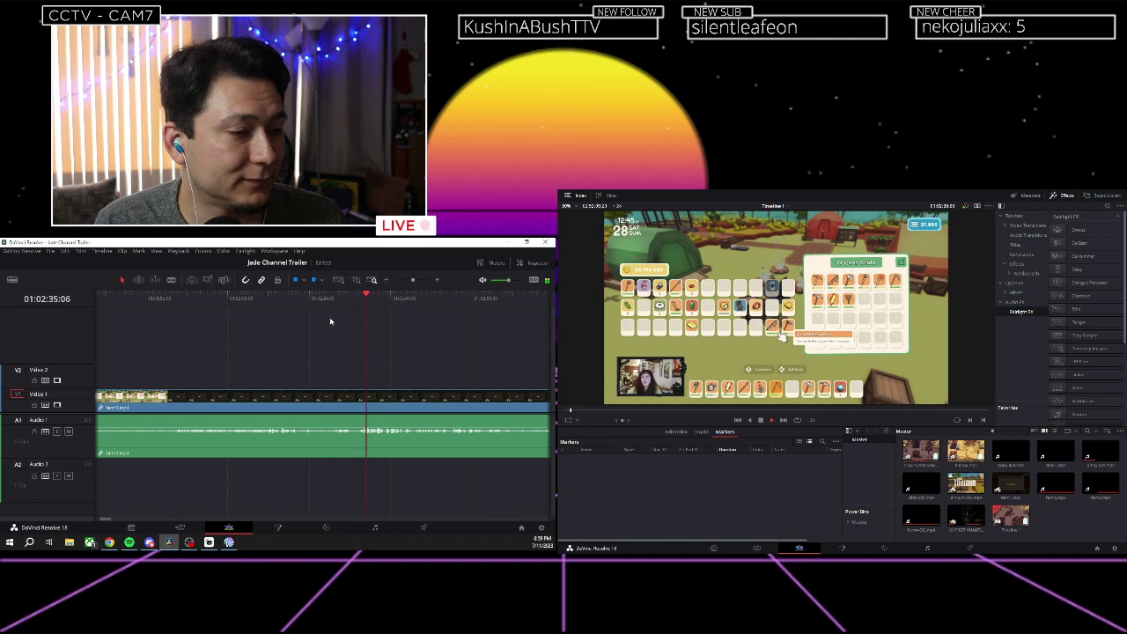
# Skim the shop dialogue, fruit salad cooking and map footage from about 01:02:35 to 01:06:10 for usable moments.
pyautogui.hscroll(2, 329, 317)
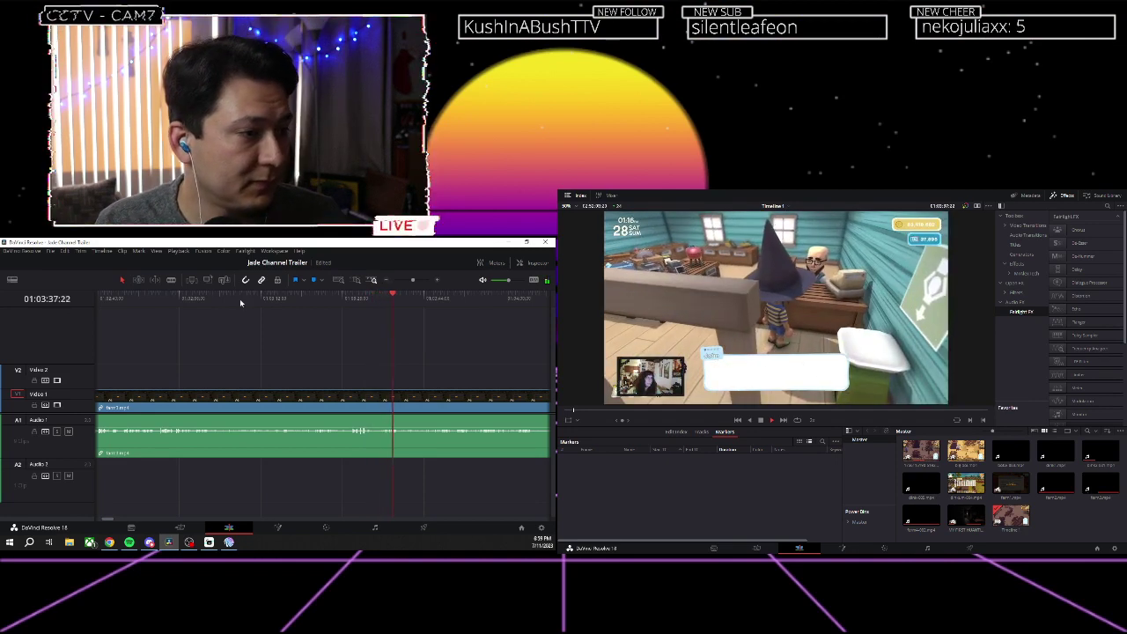
pyautogui.hscroll(2, 319, 321)
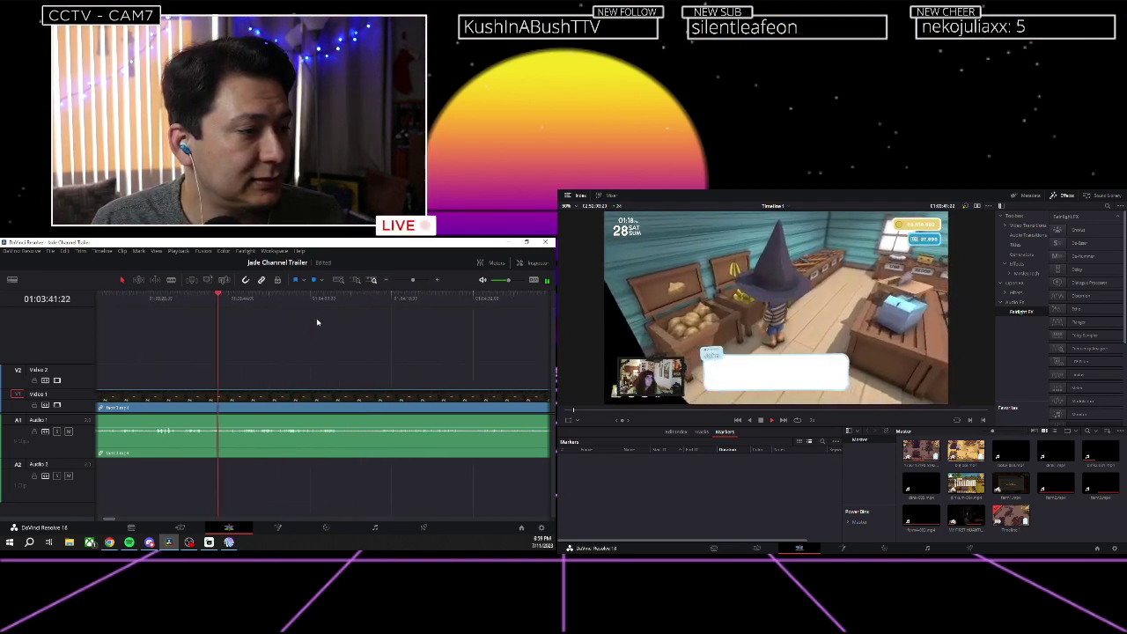
pyautogui.click(238, 301)
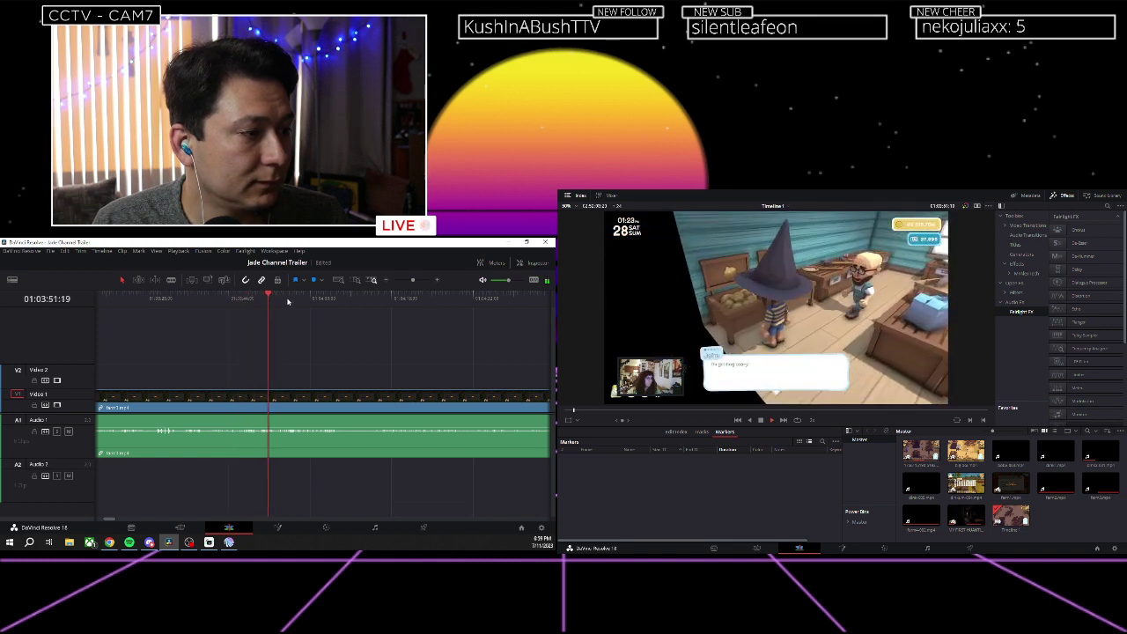
pyautogui.click(320, 304)
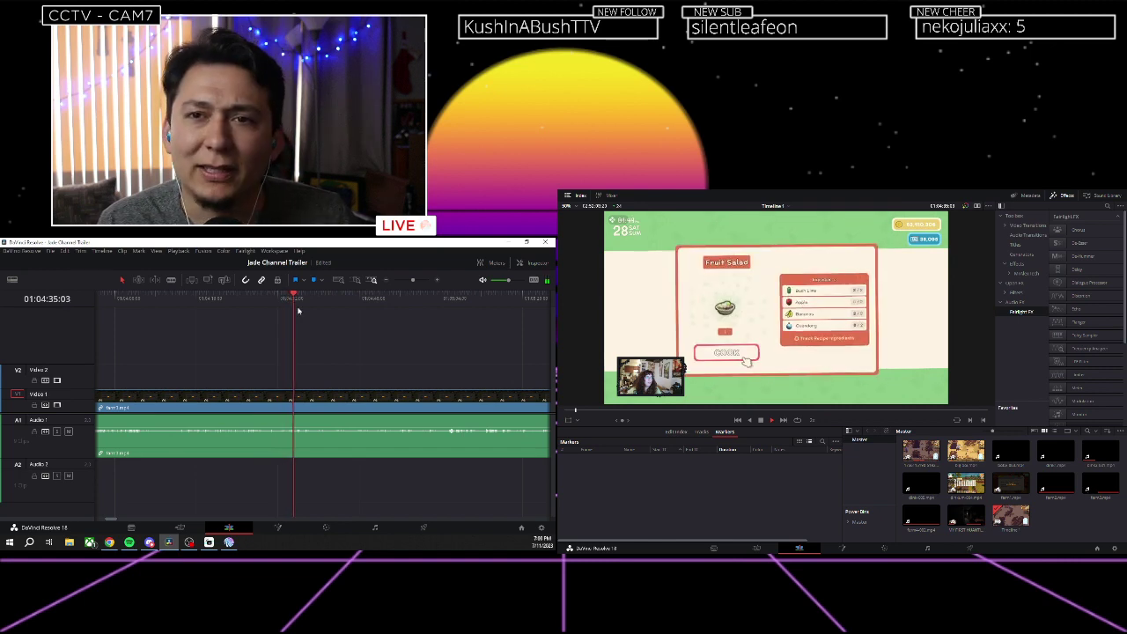
pyautogui.click(334, 306)
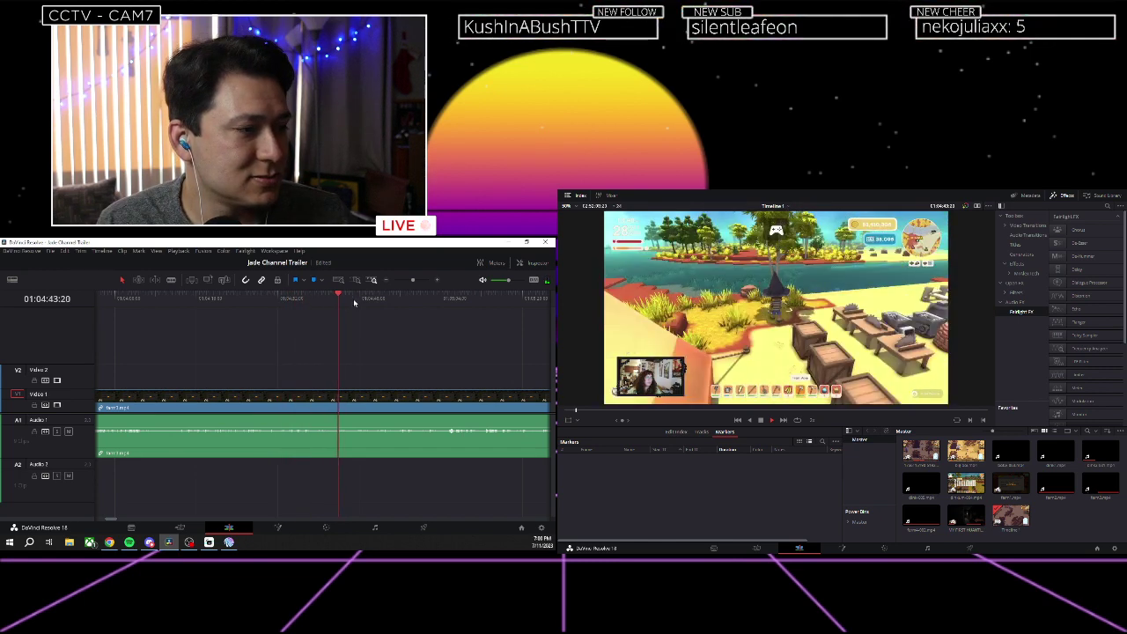
pyautogui.click(400, 300)
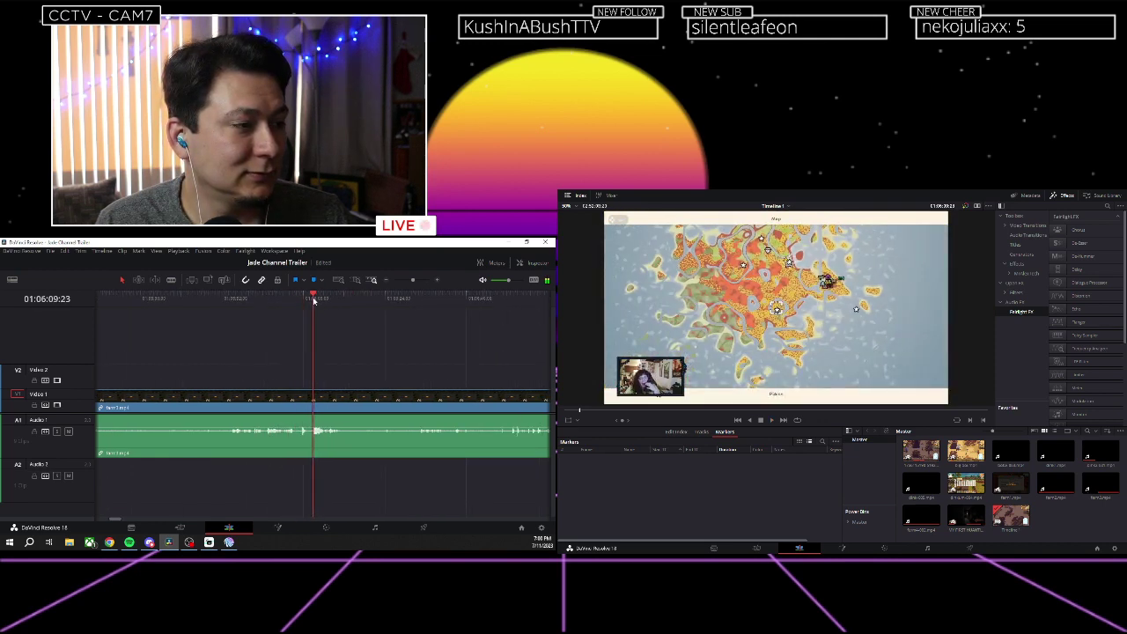
pyautogui.hscroll(3, 369, 309)
pyautogui.click(318, 299)
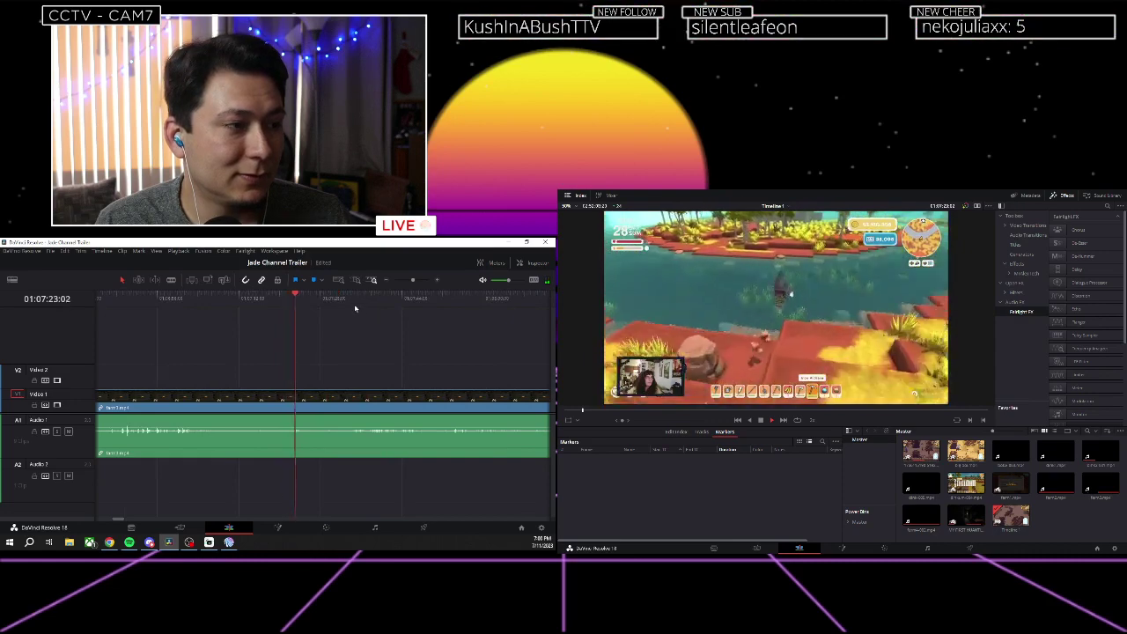
# Review the island, cooking and villager dialogue footage from about 01:07:23 to 01:10:18 for usable moments.
pyautogui.click(355, 304)
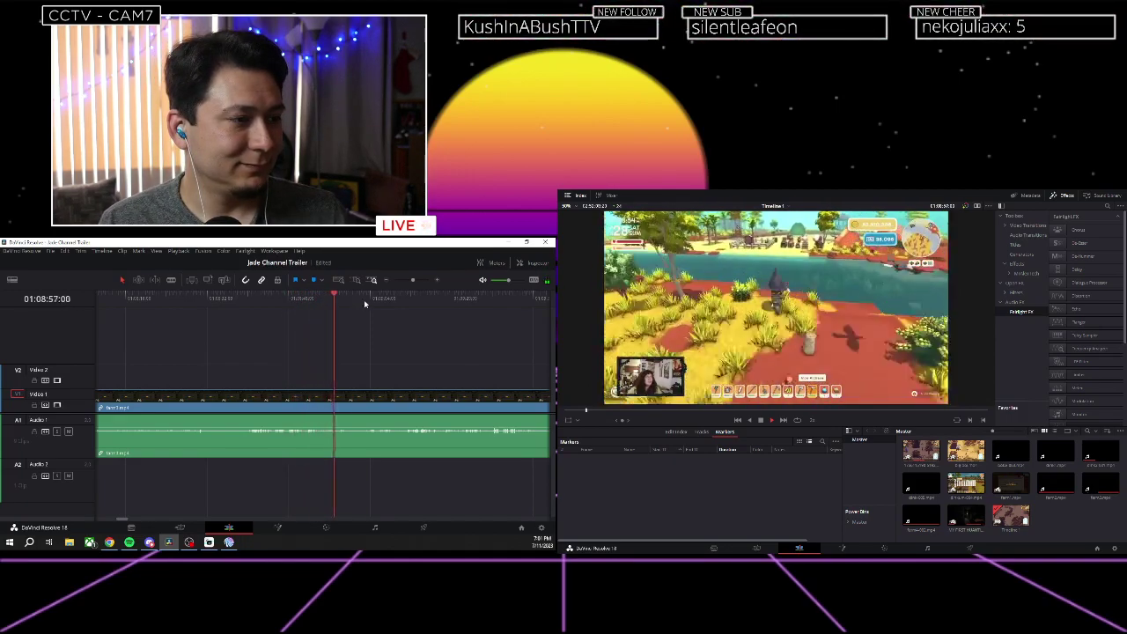
pyautogui.click(366, 303)
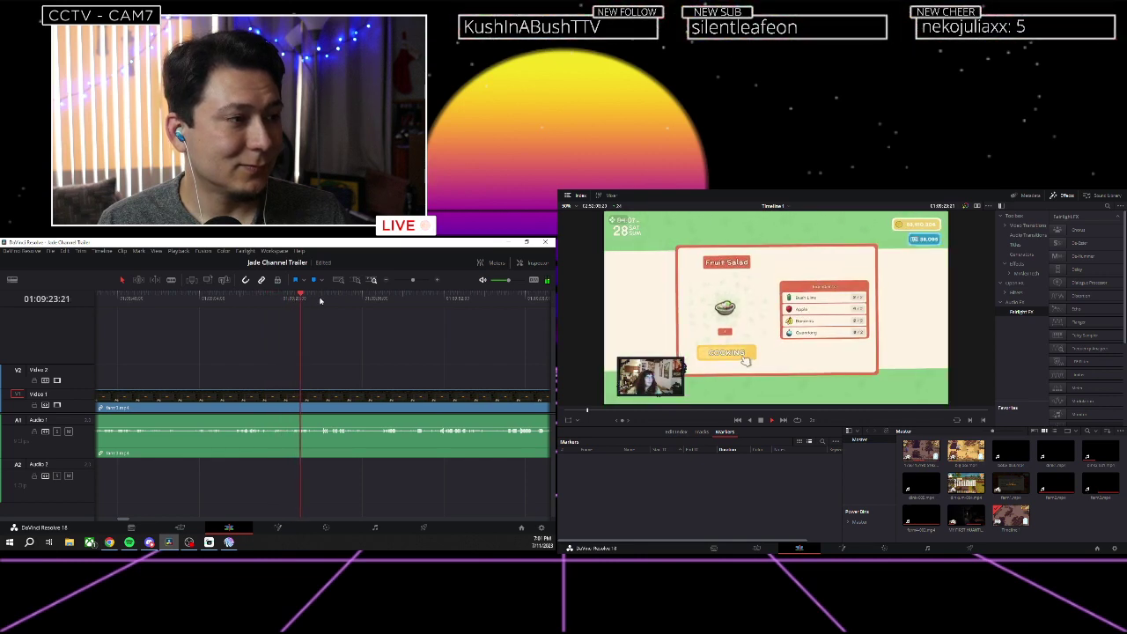
pyautogui.click(378, 300)
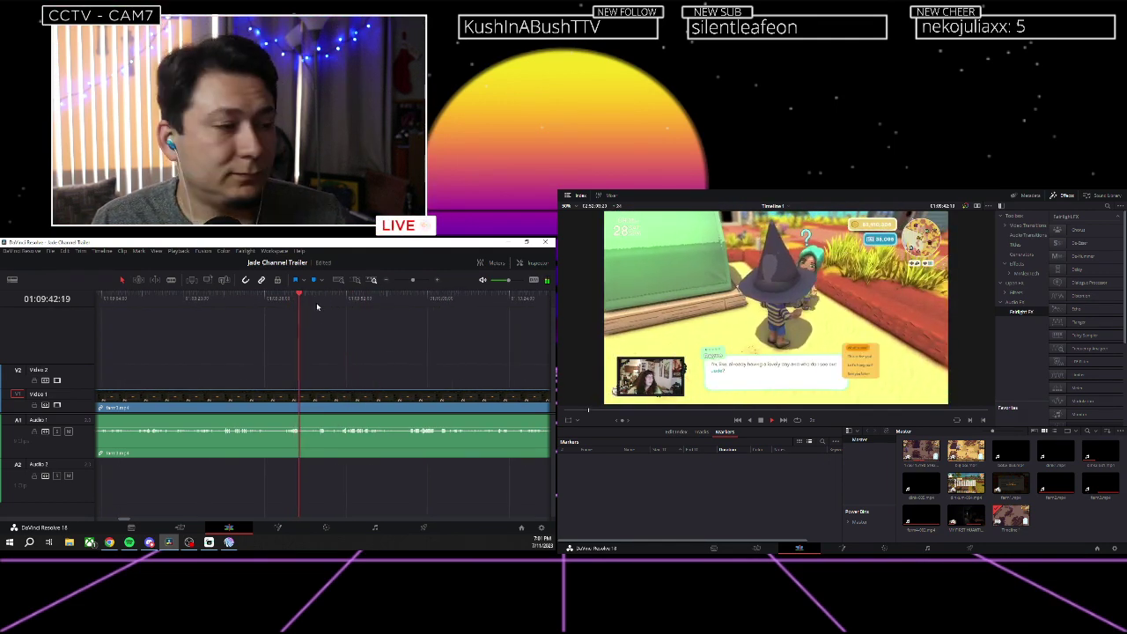
pyautogui.click(343, 301)
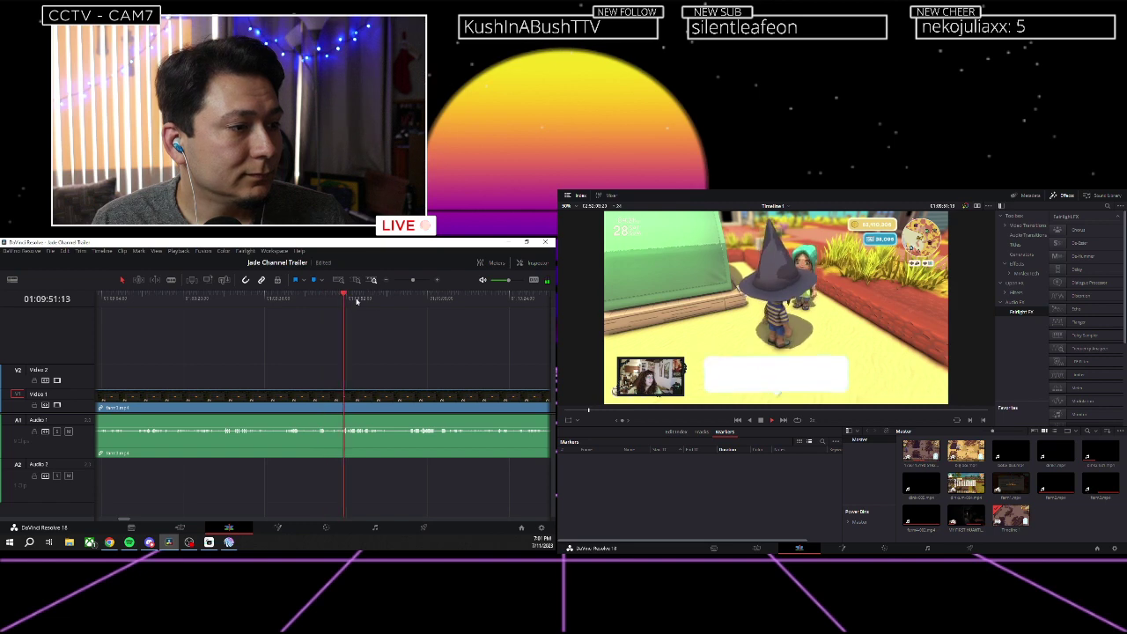
pyautogui.click(406, 299)
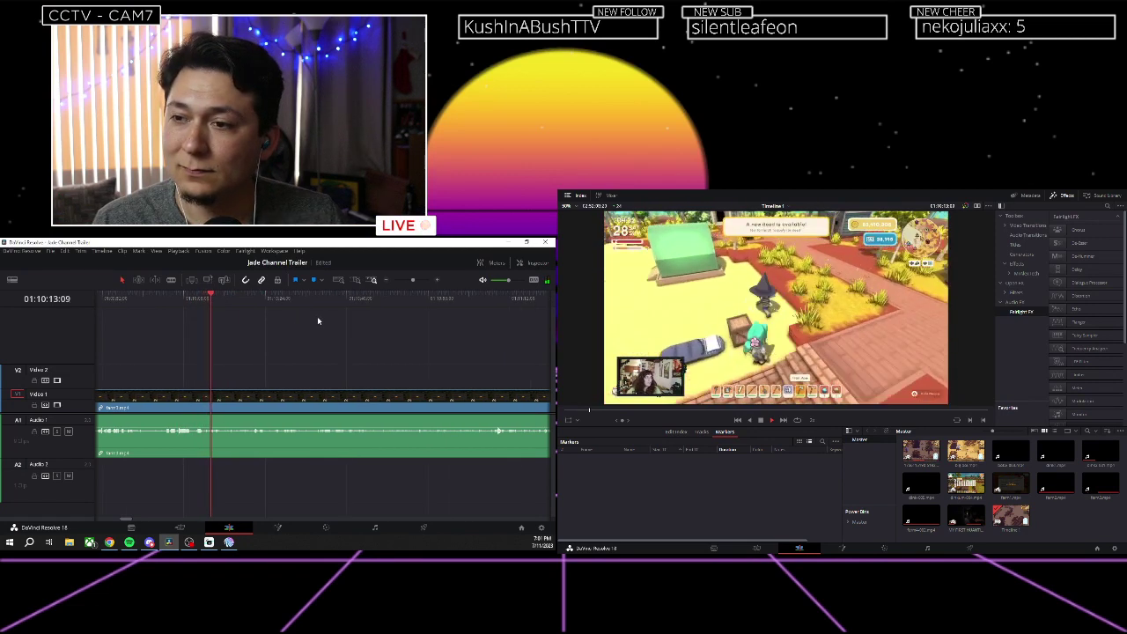
pyautogui.click(236, 299)
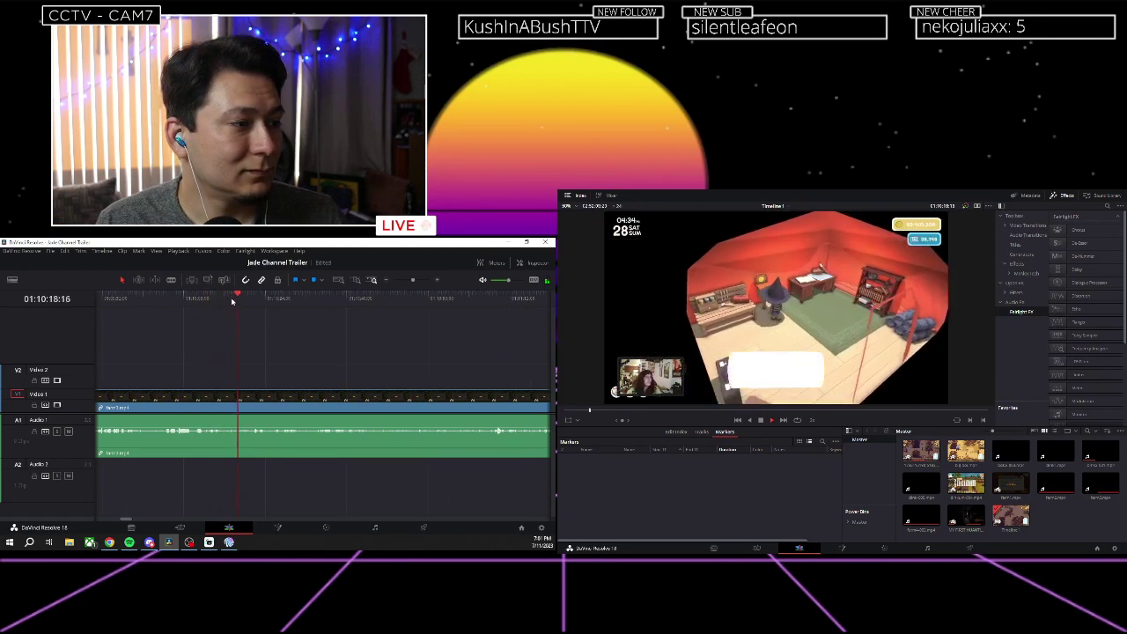
# Find the start of the villager dialogue at about 01:10:04 and ripple trim the gameplay clip's start to that point.
pyautogui.click(214, 301)
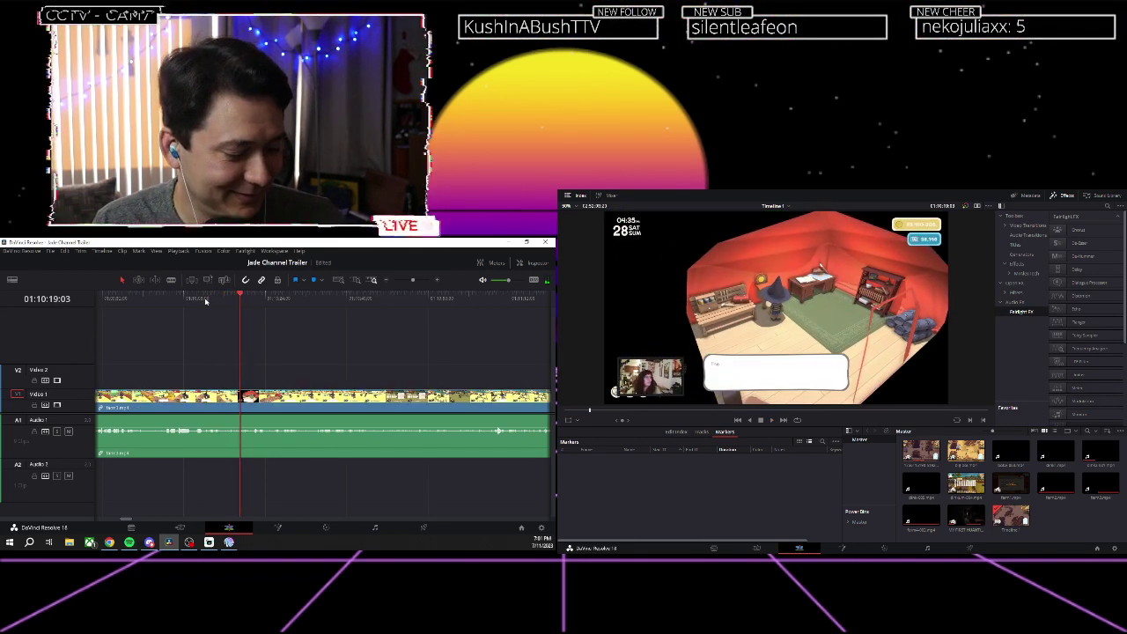
pyautogui.click(198, 300)
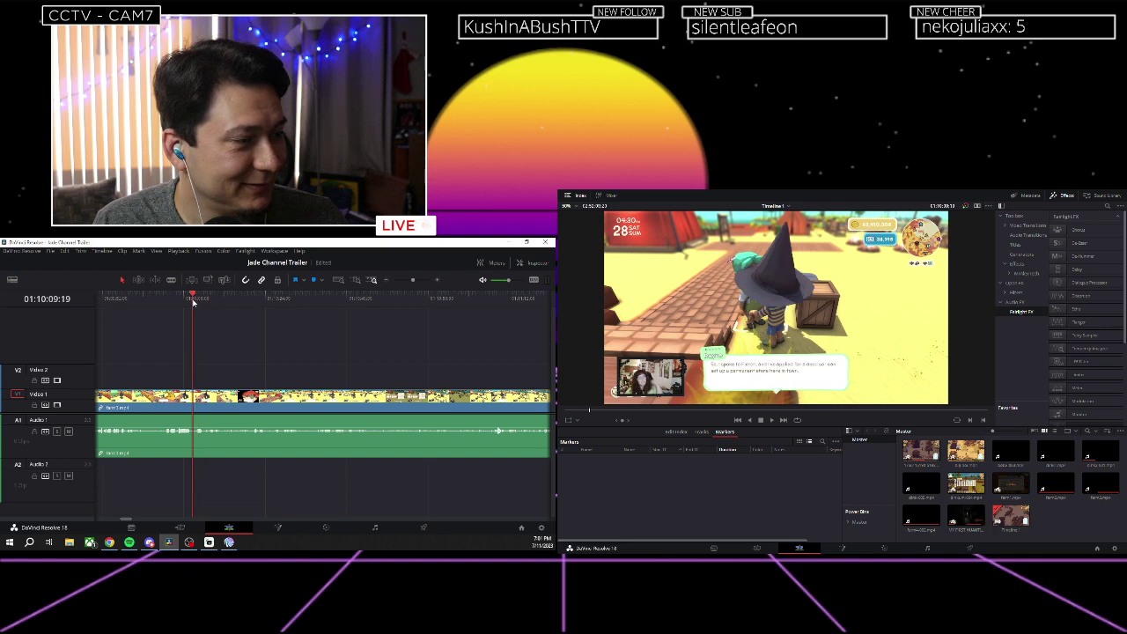
pyautogui.hscroll(-3, 262, 310)
pyautogui.click(353, 304)
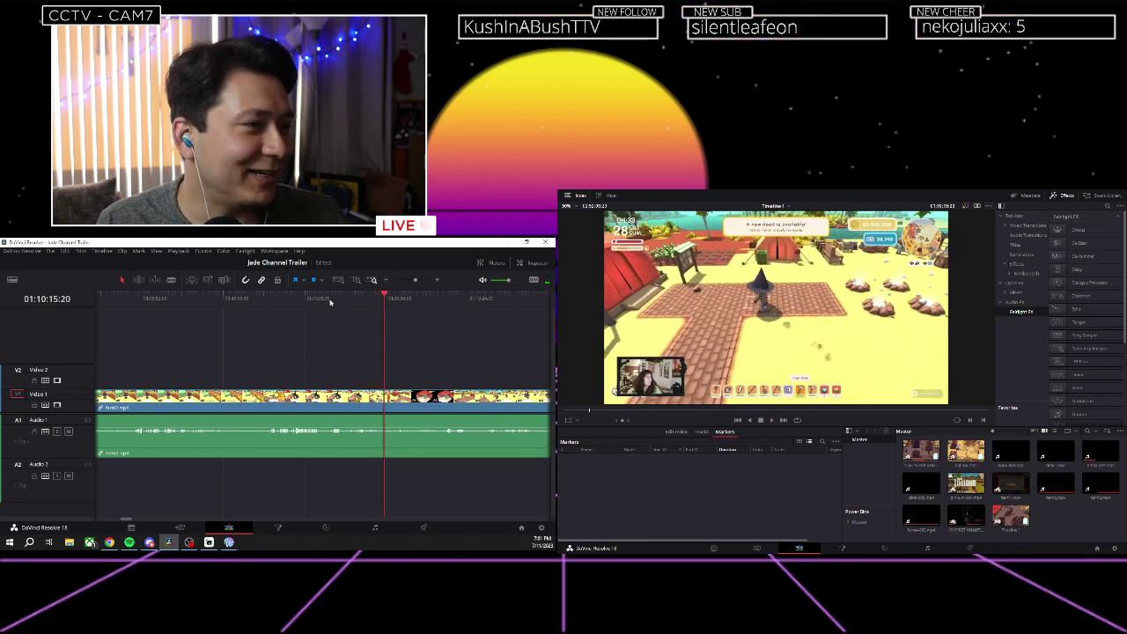
pyautogui.click(291, 302)
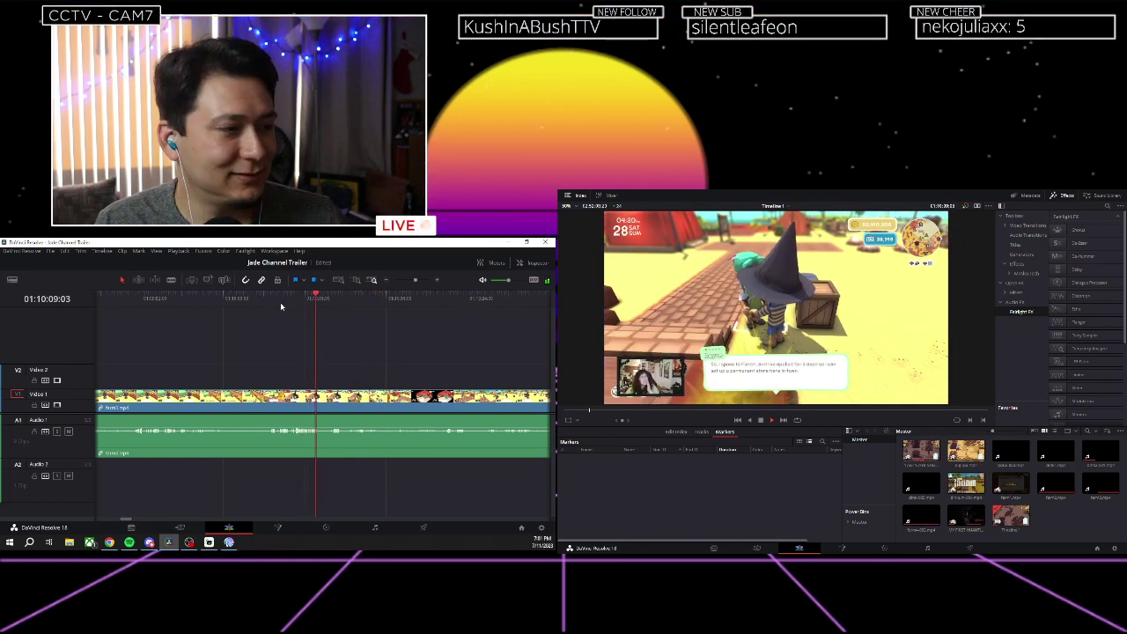
pyautogui.click(286, 304)
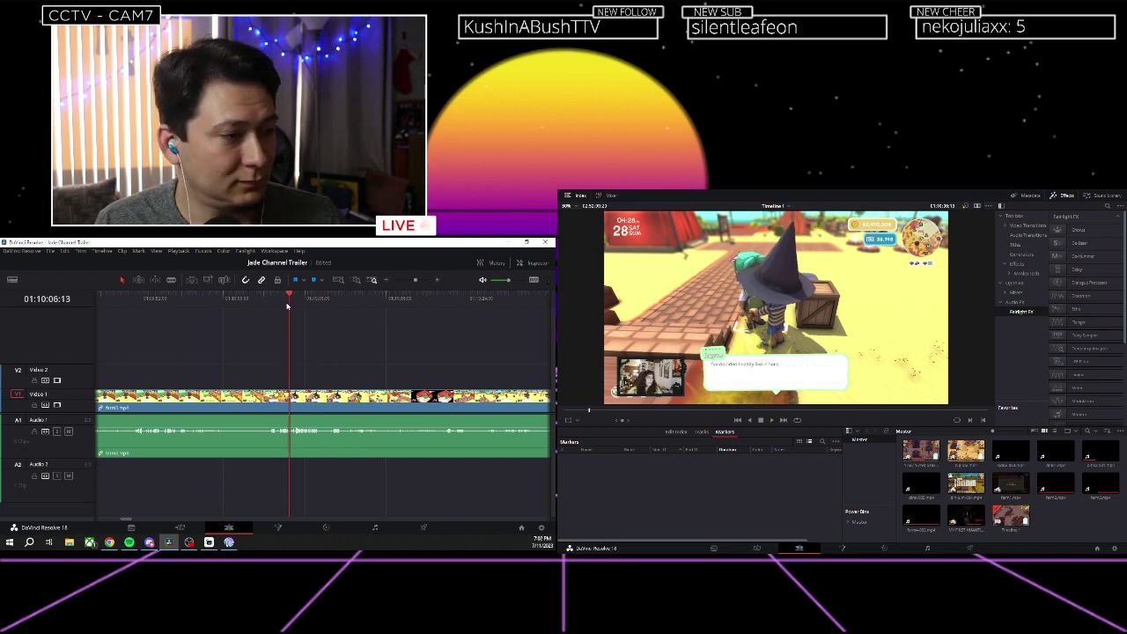
pyautogui.click(266, 304)
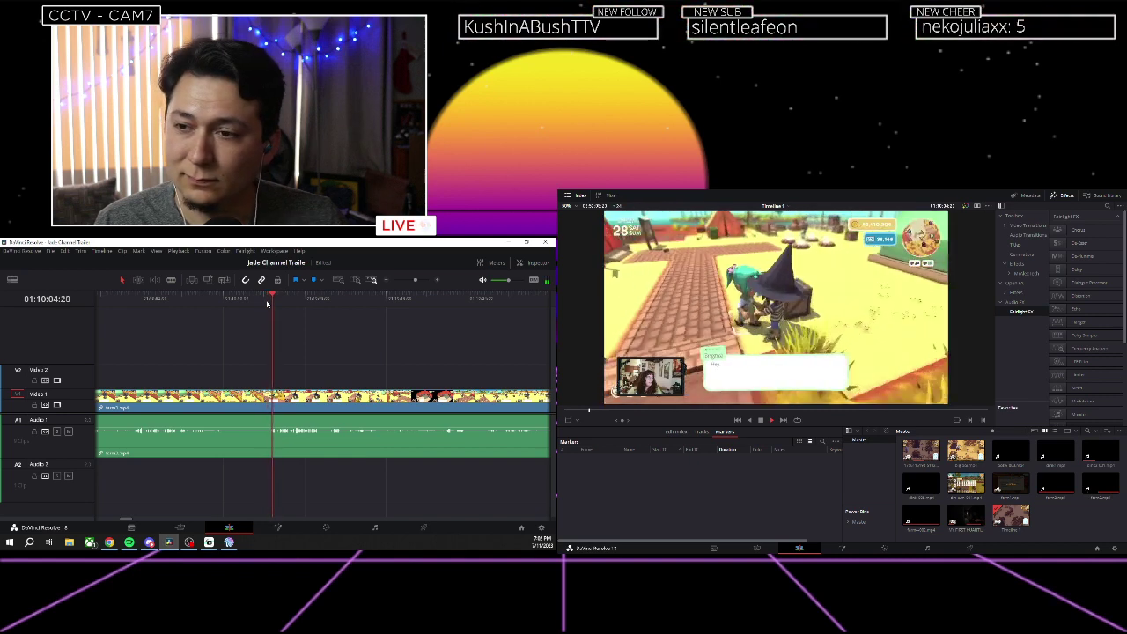
pyautogui.click(267, 304)
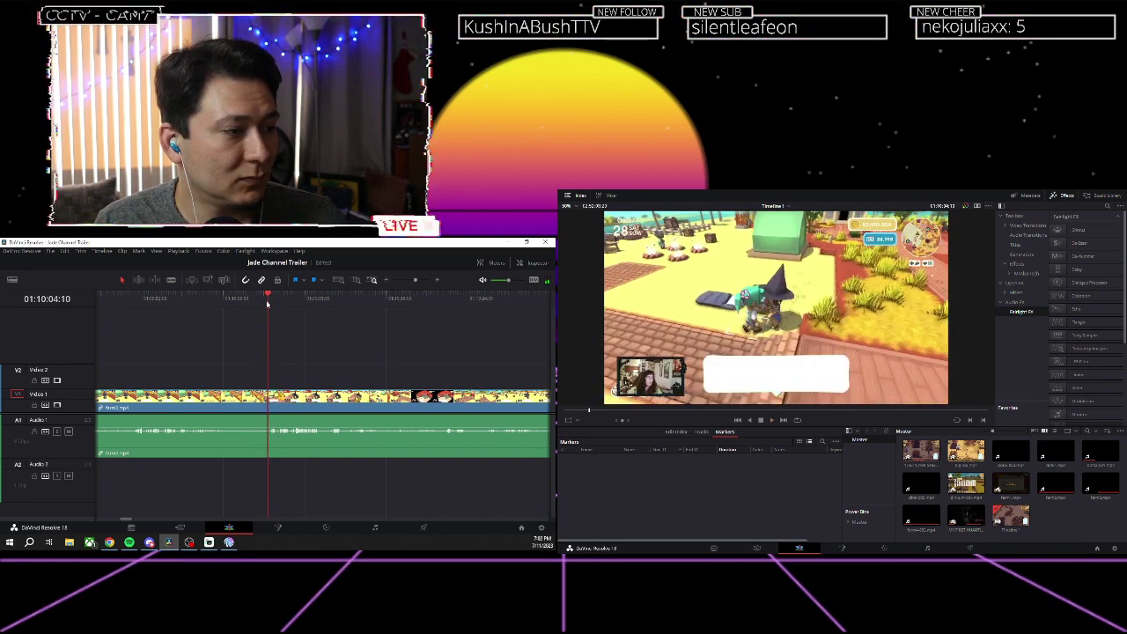
pyautogui.press('Left')
pyautogui.press('Left')
pyautogui.hotkey('ctrl', 'shift', '[')
pyautogui.press('space')
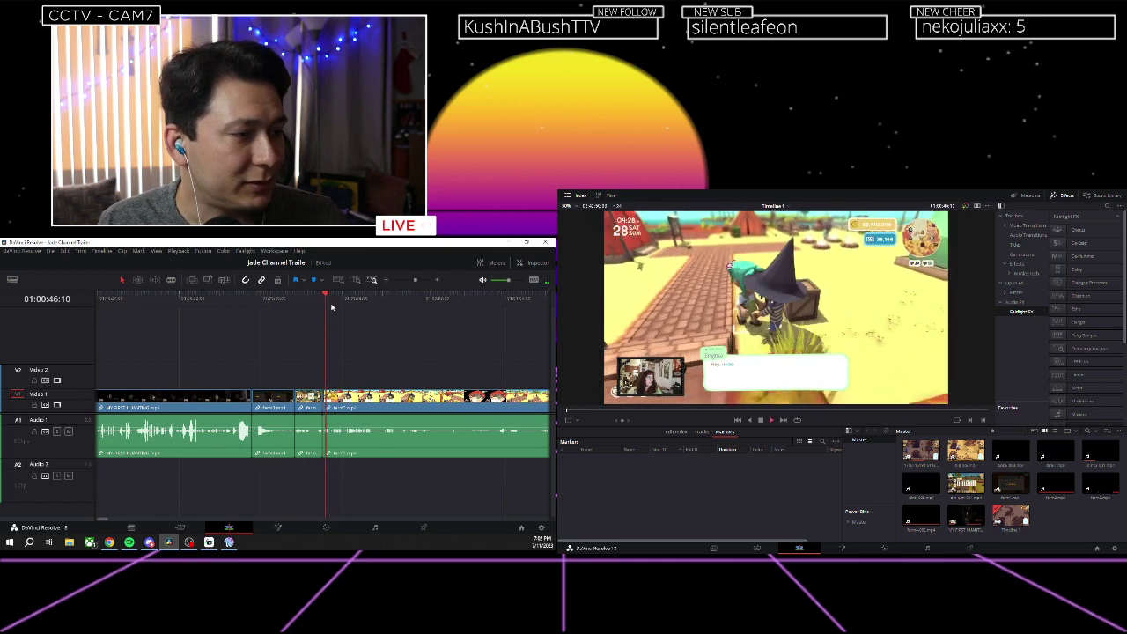
# Review the villager dialogue and camp footage after the last trim and split the gameplay clip at 01:00:57:16.
pyautogui.click(366, 299)
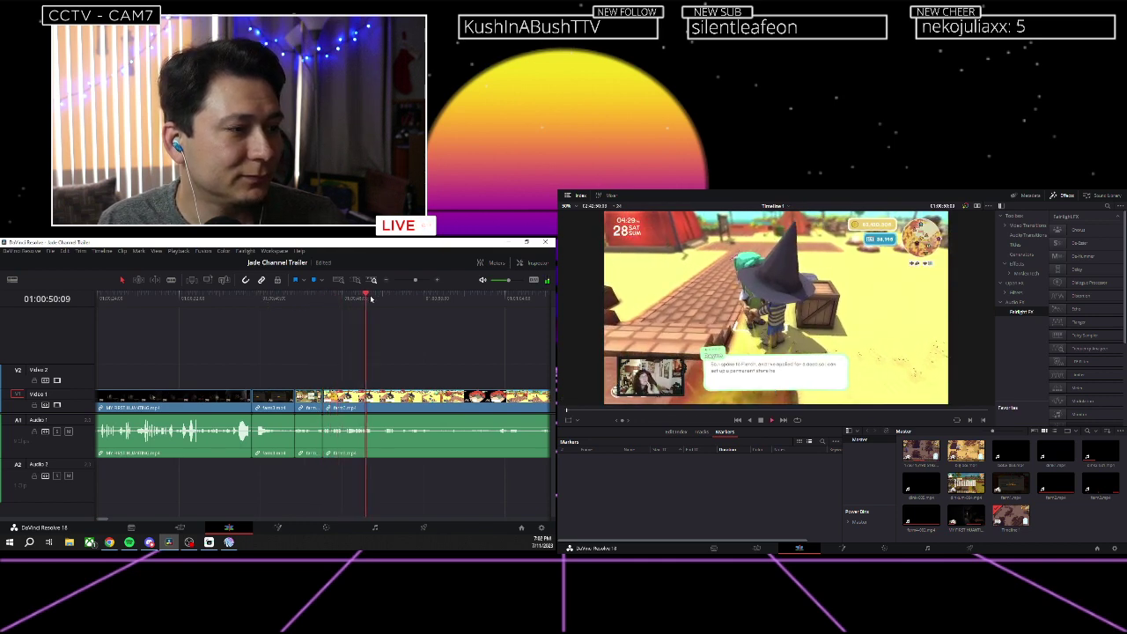
pyautogui.click(406, 299)
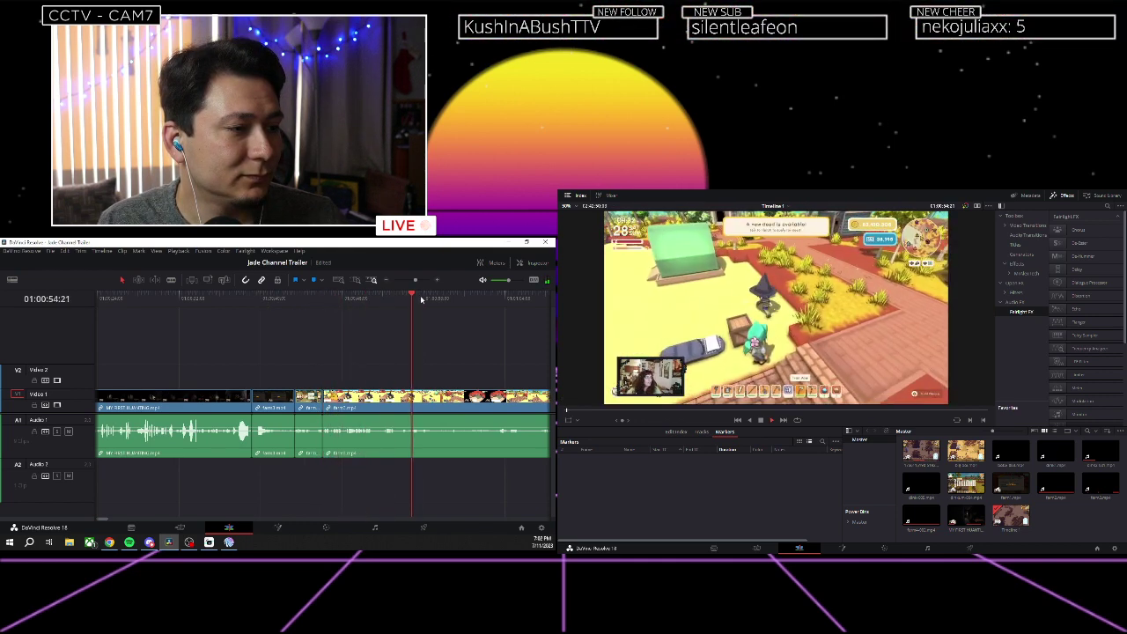
pyautogui.hscroll(5, 396, 302)
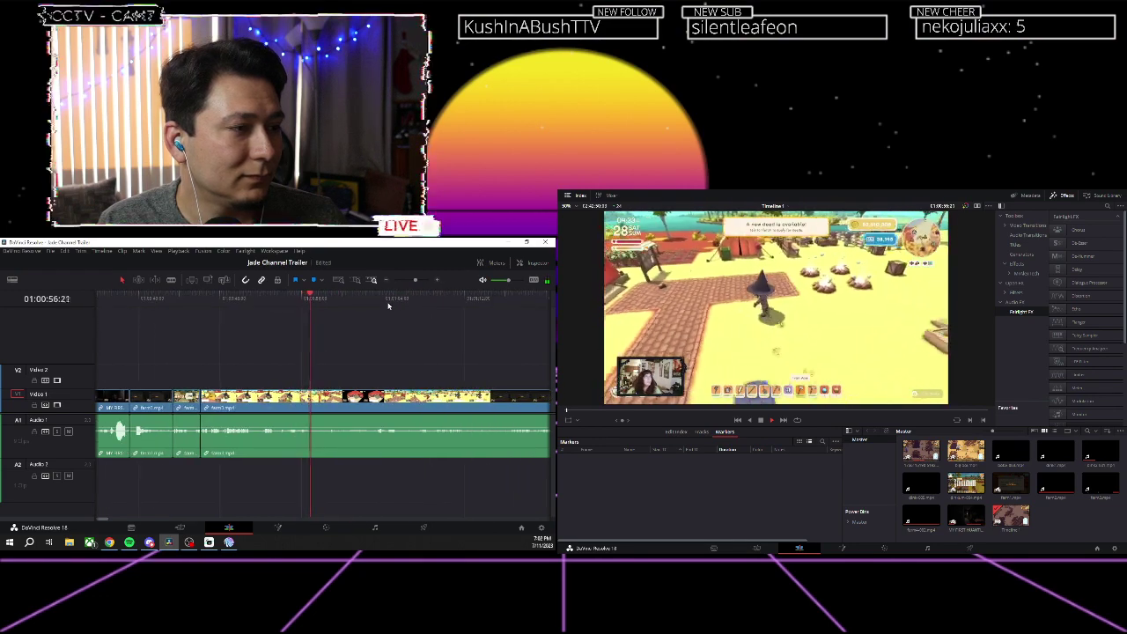
pyautogui.press('space')
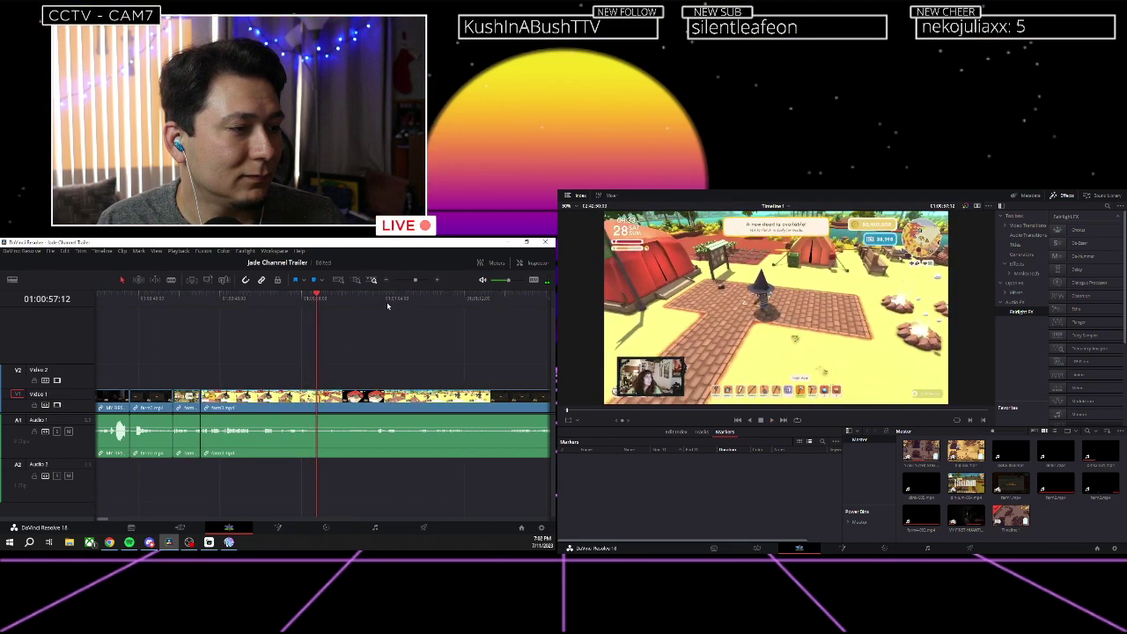
pyautogui.press('space')
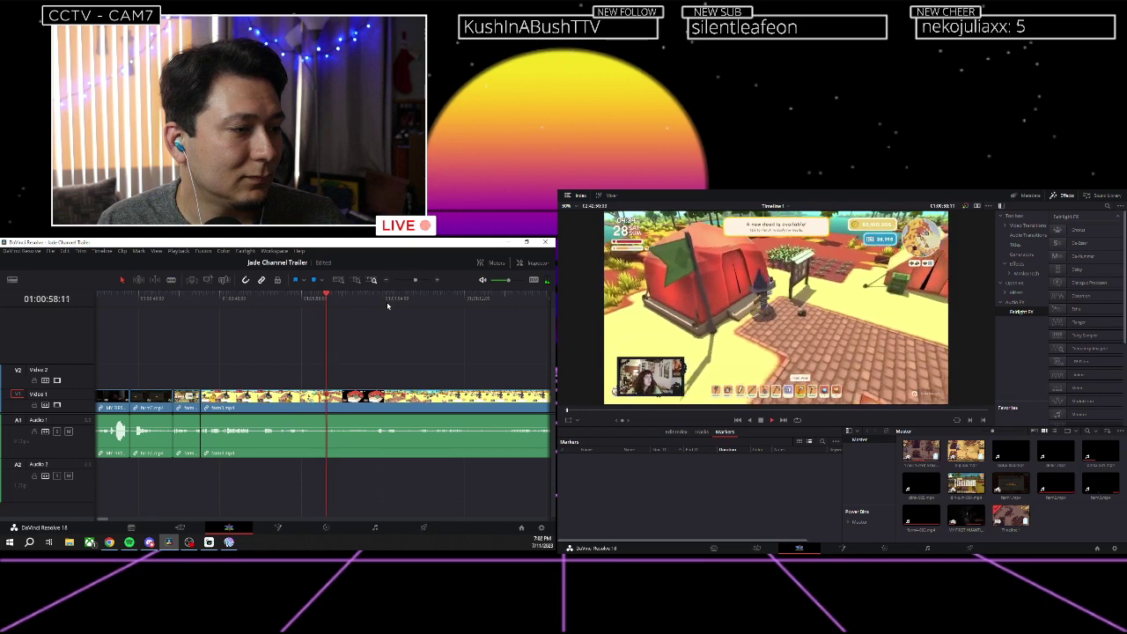
pyautogui.click(313, 300)
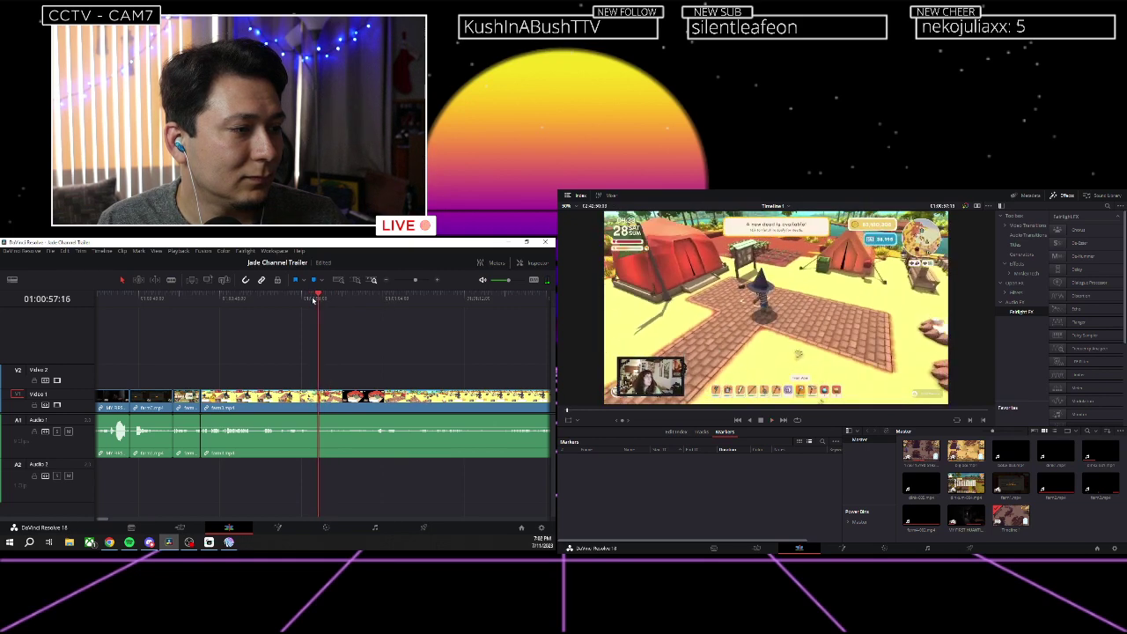
# Skim the tent, second villager dialogue and chicken pen footage from about 01:01:02 to 01:02:06 for usable moments.
pyautogui.click(359, 300)
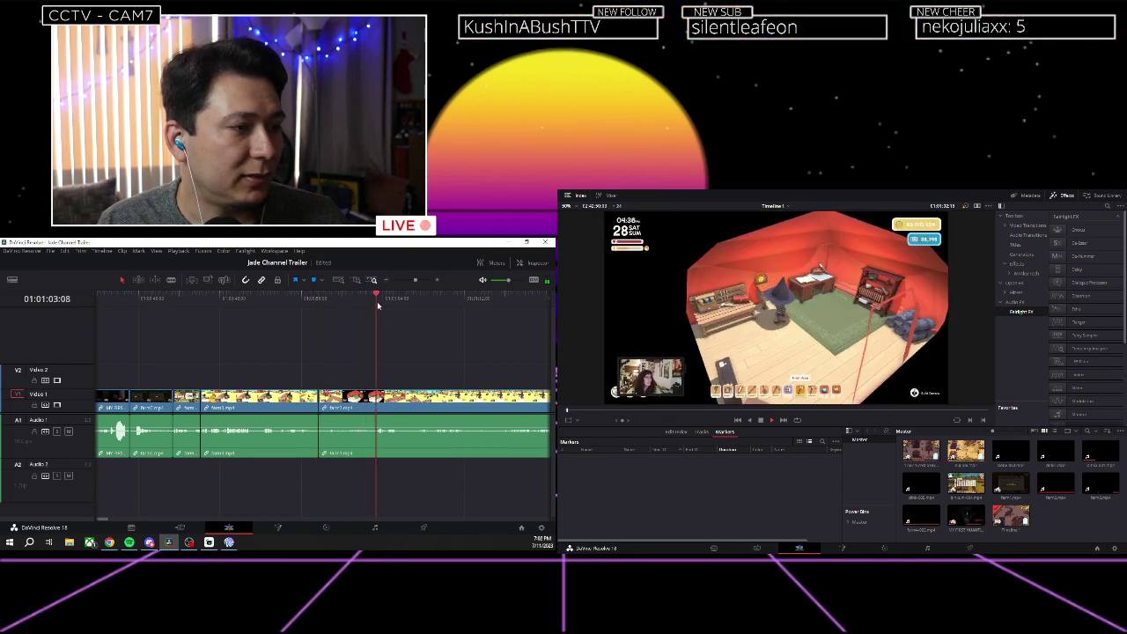
pyautogui.hscroll(3, 295, 321)
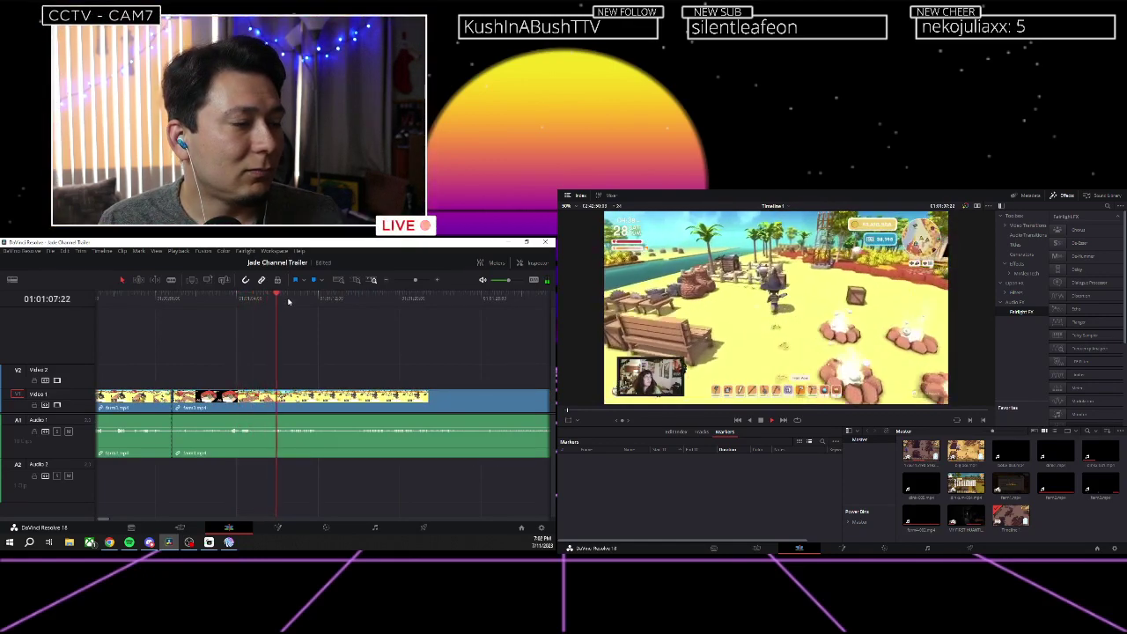
pyautogui.click(360, 299)
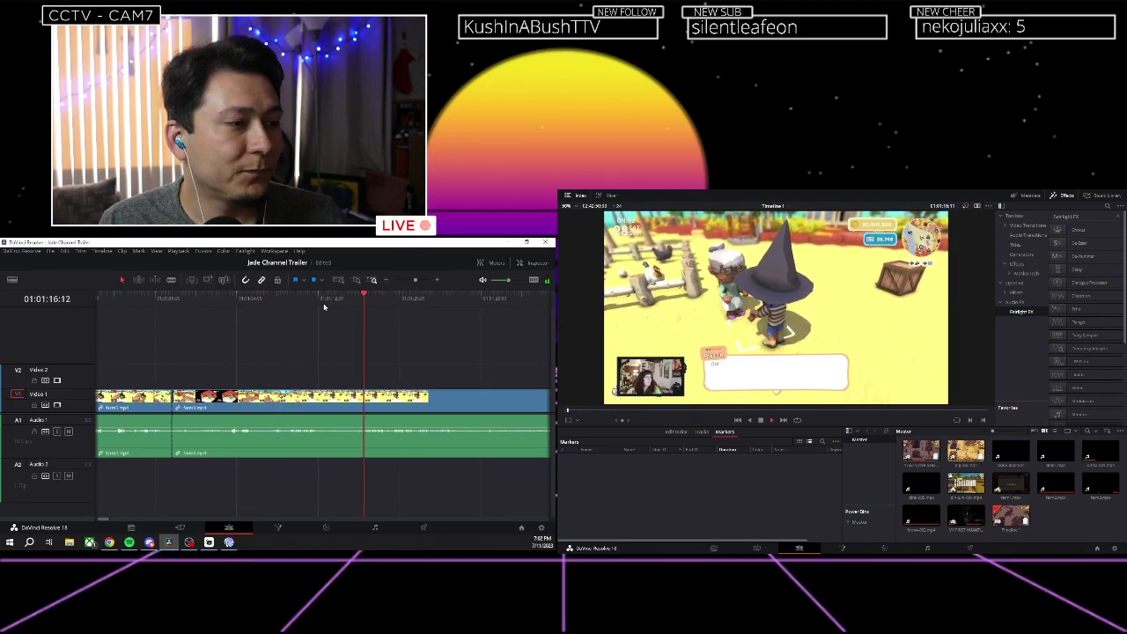
pyautogui.hscroll(3, 309, 307)
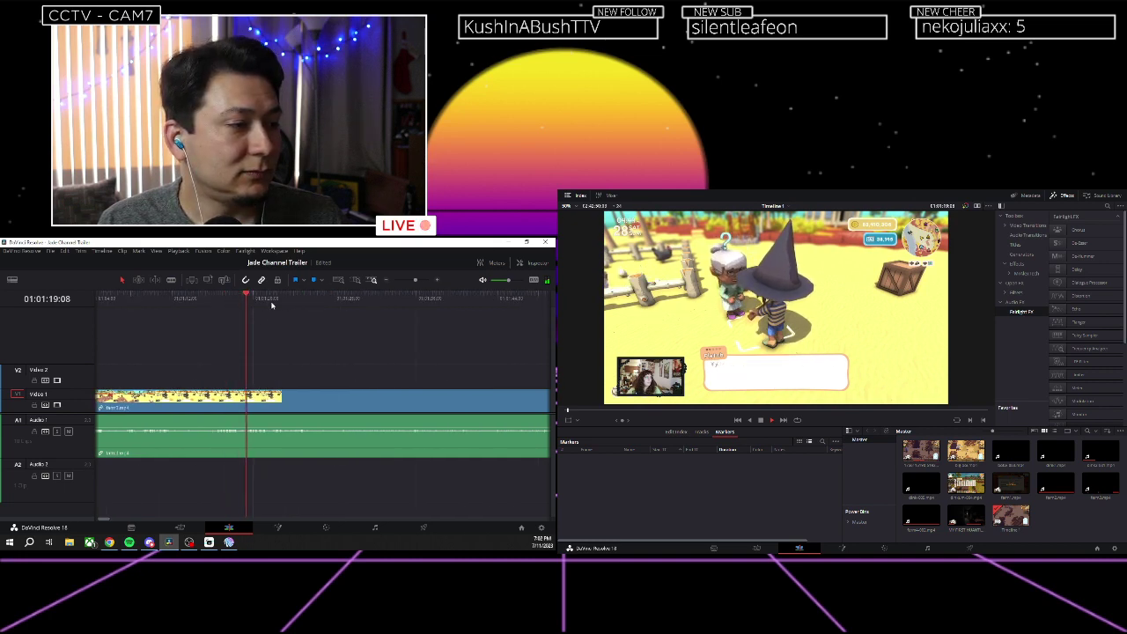
pyautogui.hscroll(3, 292, 314)
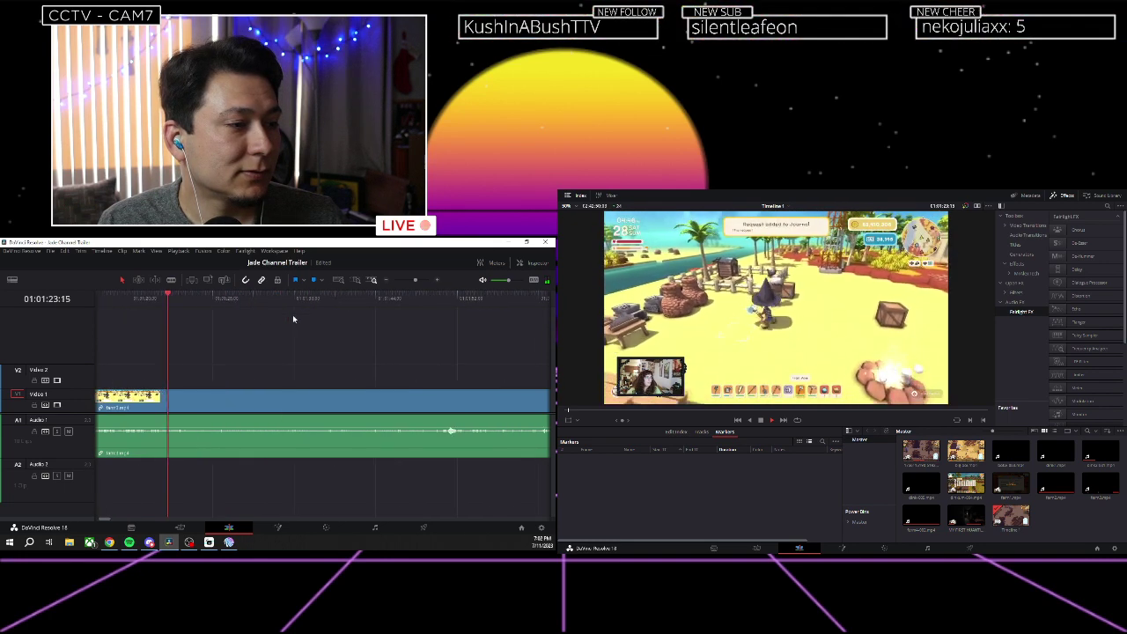
pyautogui.click(226, 299)
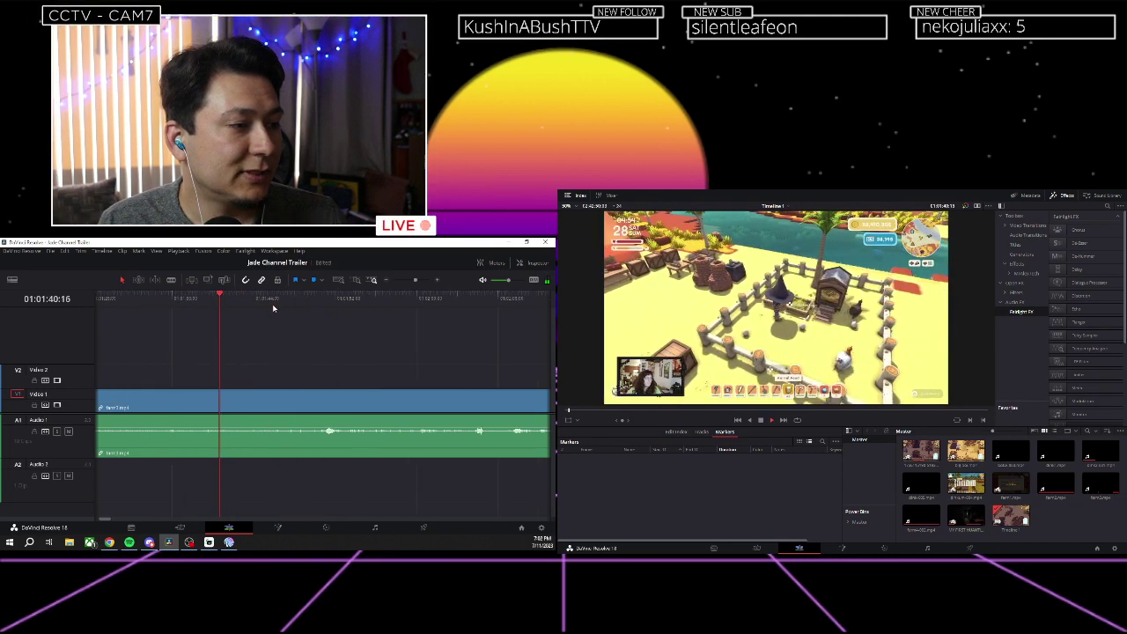
pyautogui.click(275, 308)
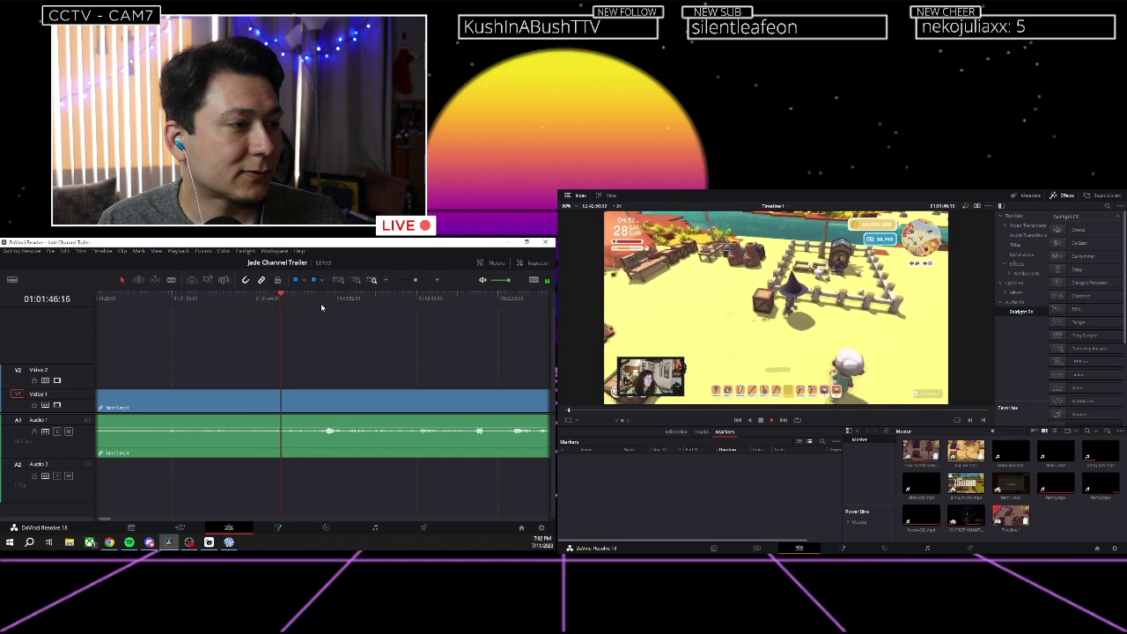
pyautogui.click(322, 308)
pyautogui.hscroll(6, 260, 320)
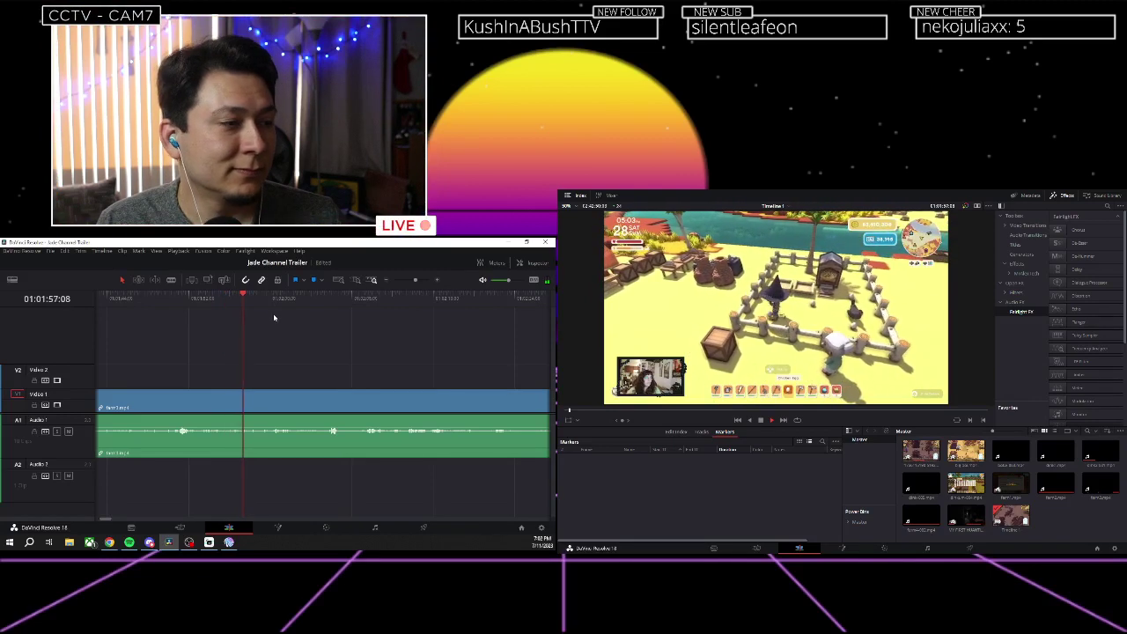
pyautogui.hscroll(1, 265, 306)
pyautogui.hscroll(1, 265, 307)
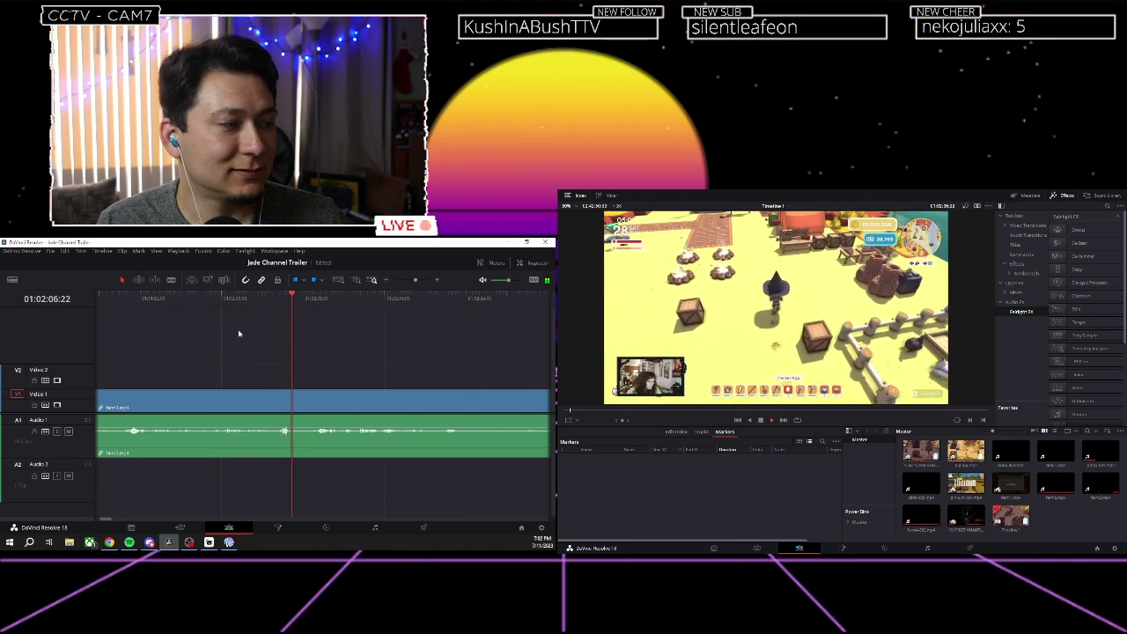
# Try ripple trimming the split clip's start to the chicken pen footage, and undo the trim after previewing the cut.
pyautogui.moveTo(119, 303); pyautogui.dragTo(124, 303)
pyautogui.hscroll(-2, 145, 303)
pyautogui.moveTo(208, 300); pyautogui.dragTo(211, 298)
pyautogui.hotkey('ctrl', 'shift', '[')
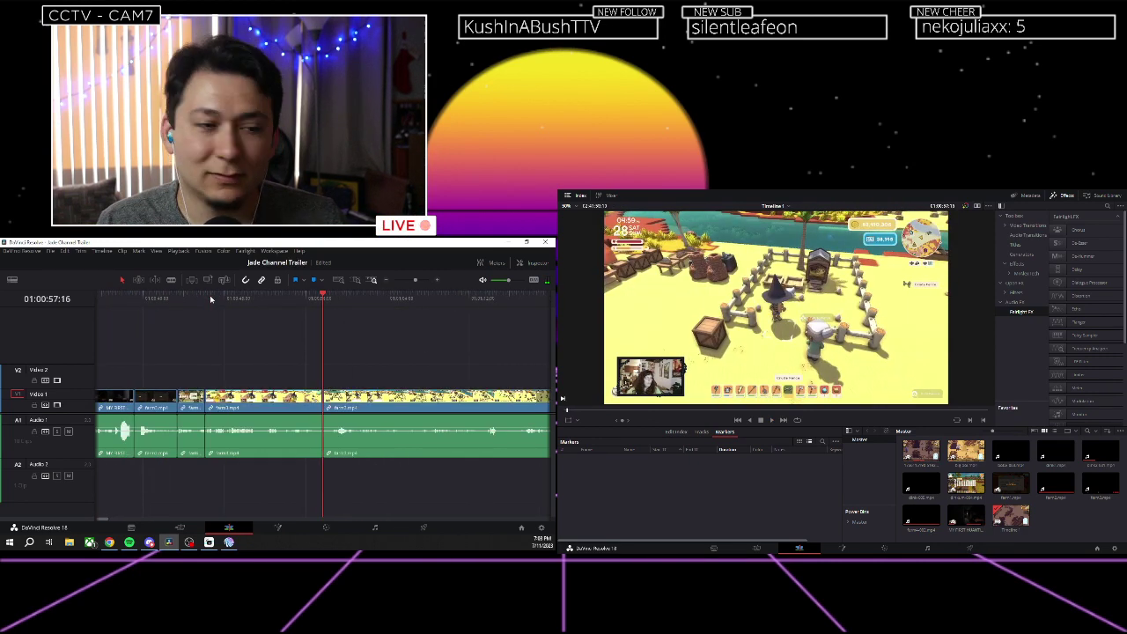
pyautogui.press('space')
pyautogui.hscroll(1, 321, 311)
pyautogui.hscroll(1, 321, 312)
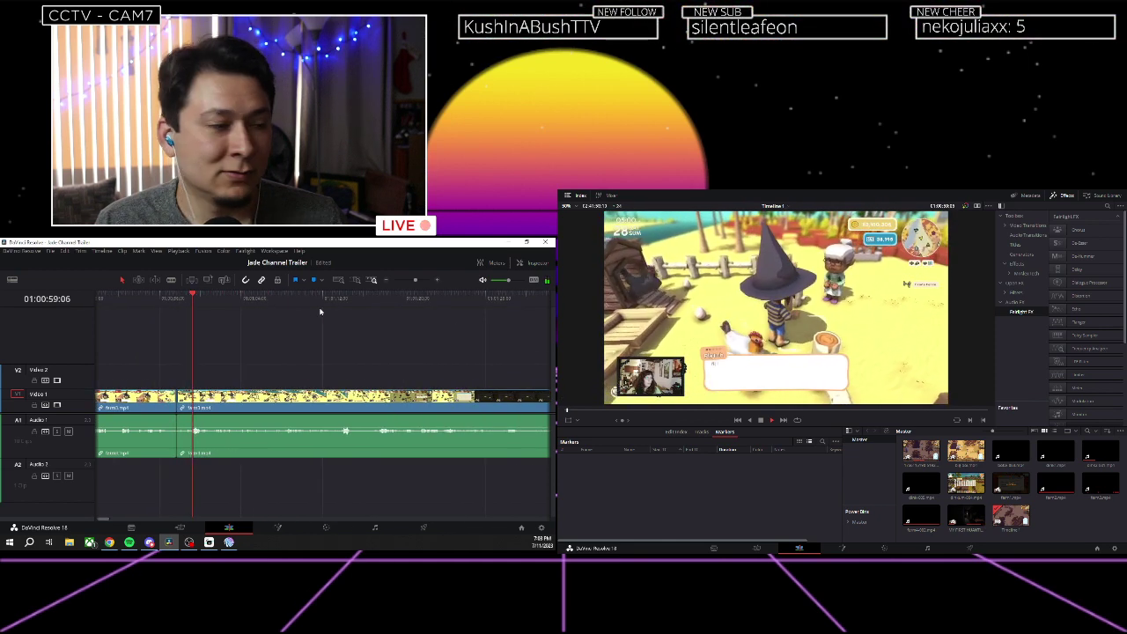
pyautogui.click(179, 299)
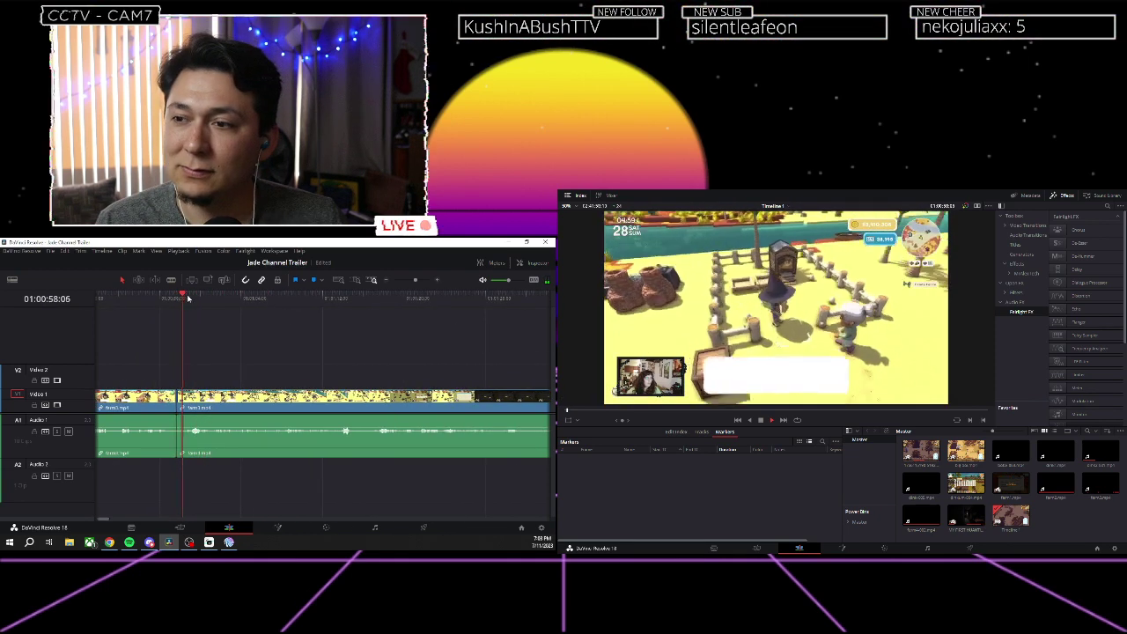
pyautogui.press('space')
pyautogui.hotkey('ctrl', 'z')
# Find an earlier start for the chicken pen moment near 01:01:47 and ripple trim the split clip's start to it.
pyautogui.moveTo(297, 306); pyautogui.dragTo(276, 304)
pyautogui.press('space')
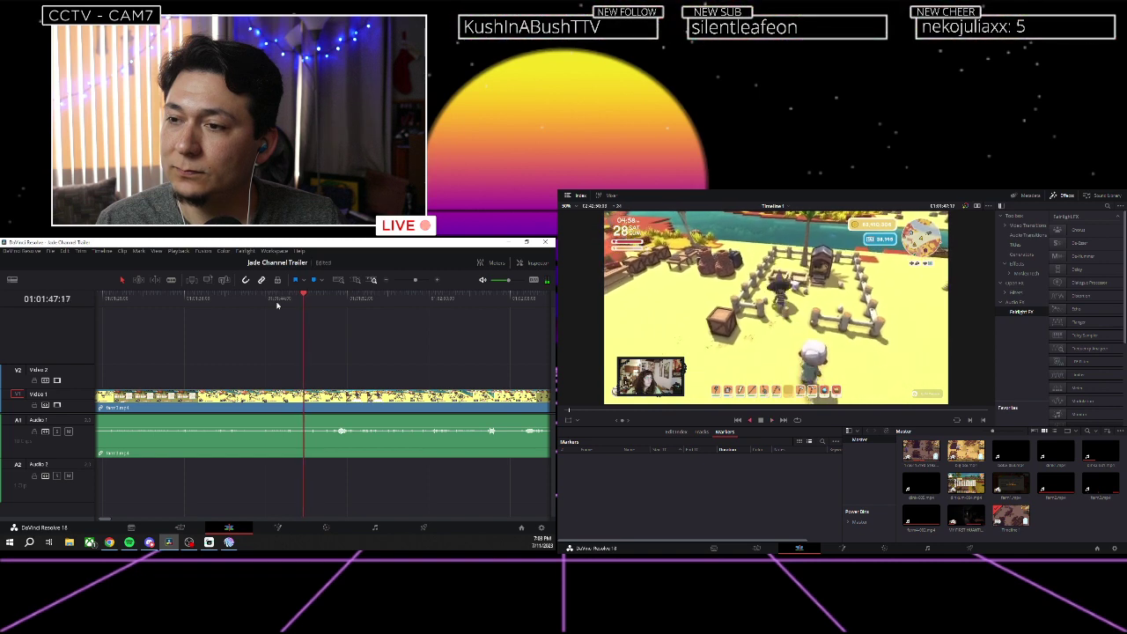
pyautogui.press('space')
pyautogui.press('Left')
pyautogui.press('Left')
pyautogui.press('Left')
pyautogui.press('Left')
pyautogui.press('Left')
pyautogui.press('Left')
pyautogui.press('Left')
pyautogui.press('Left')
pyautogui.press('Left')
pyautogui.press('Left')
pyautogui.press('Left')
pyautogui.press('Left')
pyautogui.press('Up')
pyautogui.press('Up')
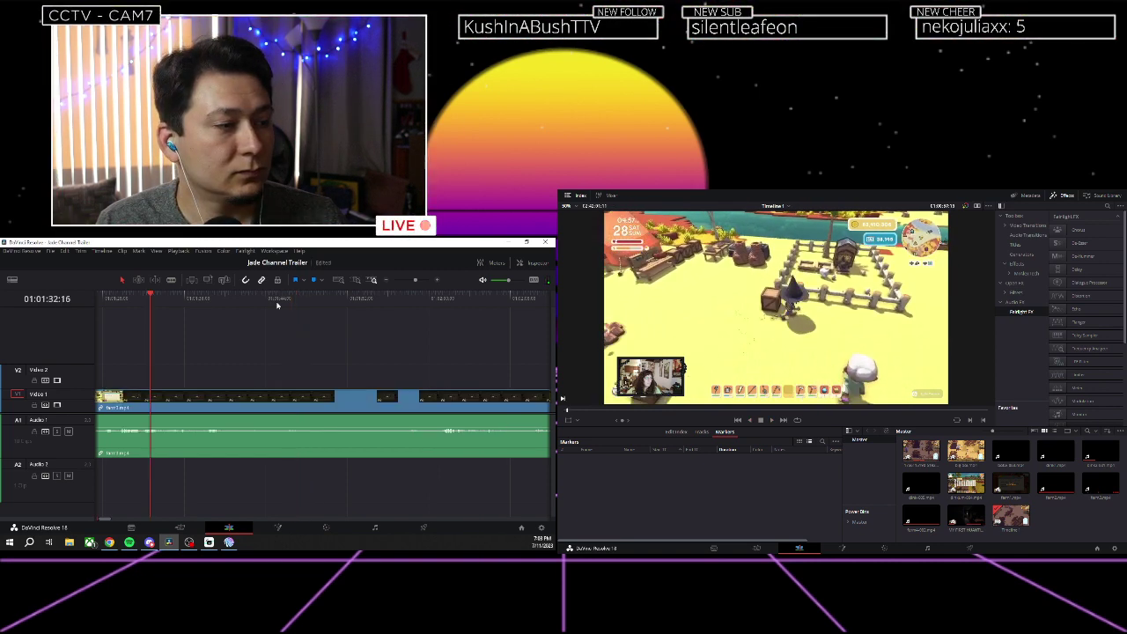
# Play and scrub the chicken pen footage between about 01:01:14 and 01:01:18, checking its audio waveform for a cut point.
pyautogui.press('space')
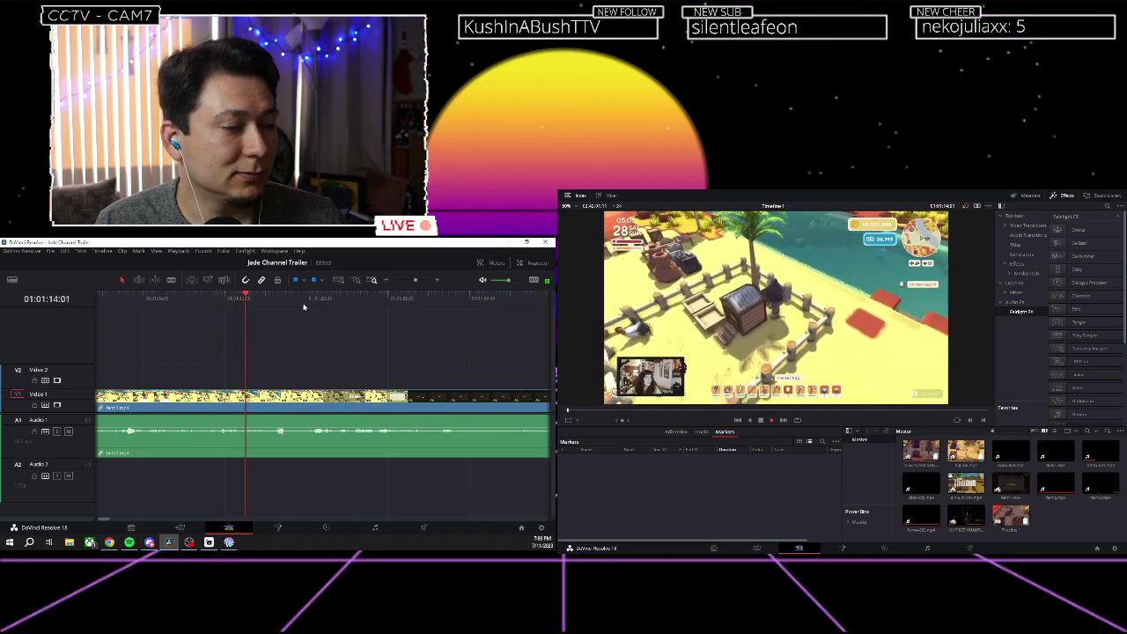
pyautogui.click(182, 302)
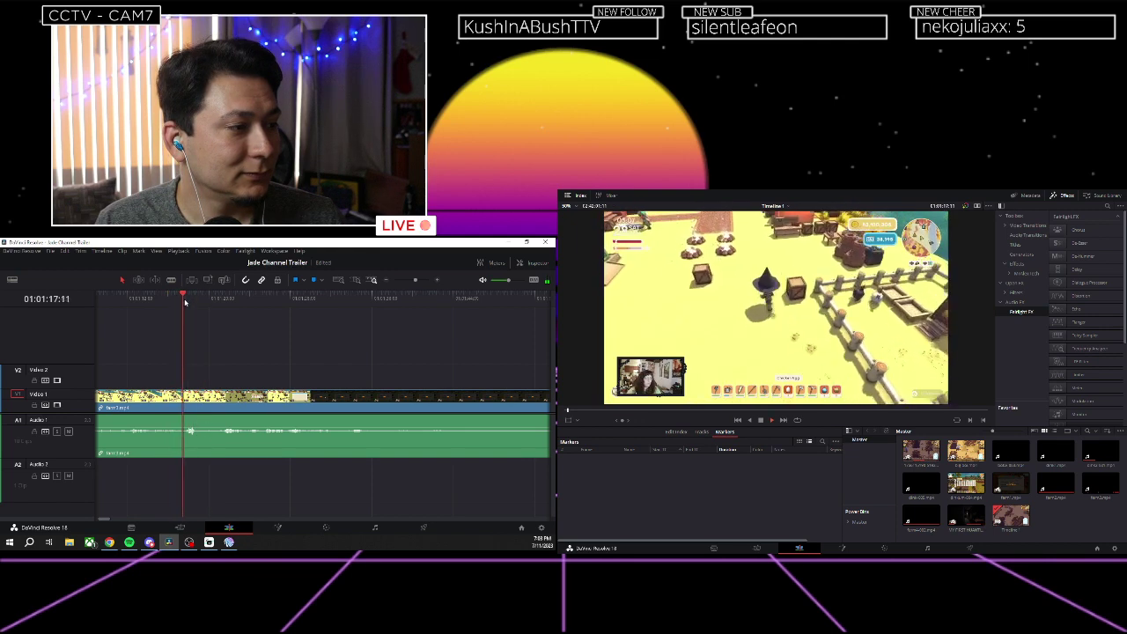
pyautogui.click(175, 303)
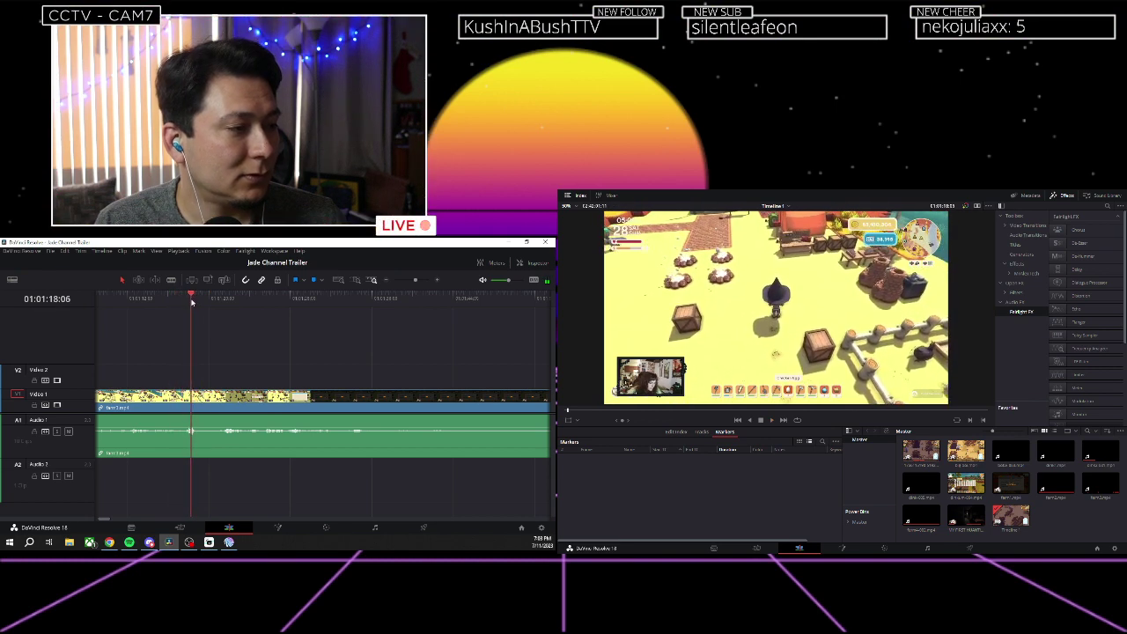
pyautogui.click(182, 303)
pyautogui.moveTo(183, 303)
pyautogui.mouseDown()
pyautogui.moveTo(151, 303)
pyautogui.moveTo(193, 309)
pyautogui.mouseUp()
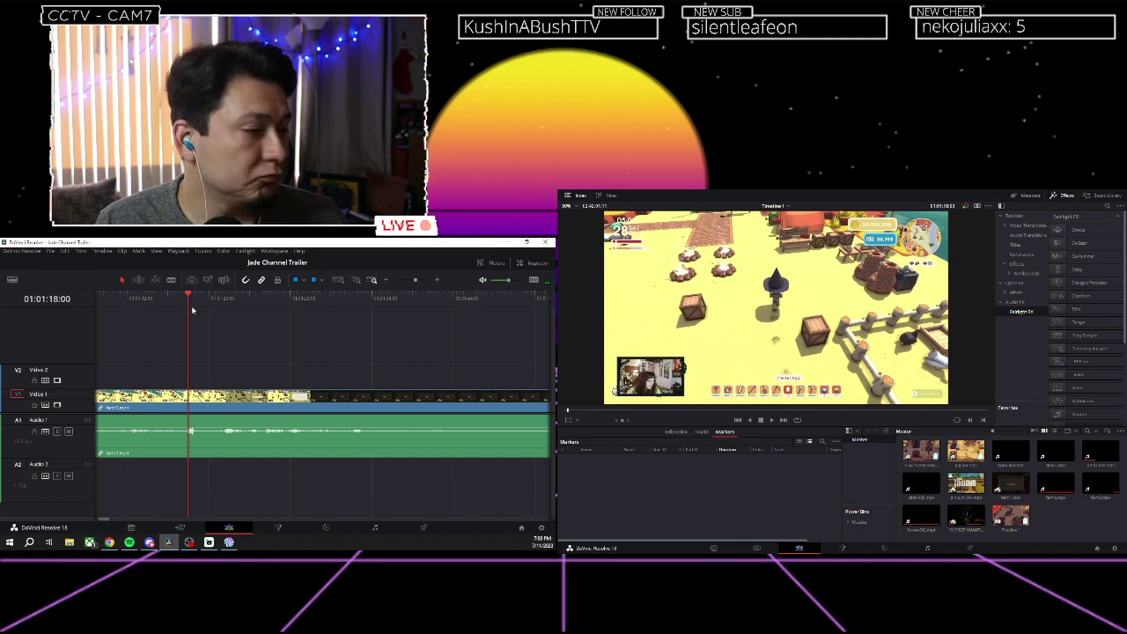
pyautogui.hotkey('ctrl', '=')
pyautogui.hotkey('ctrl', '=')
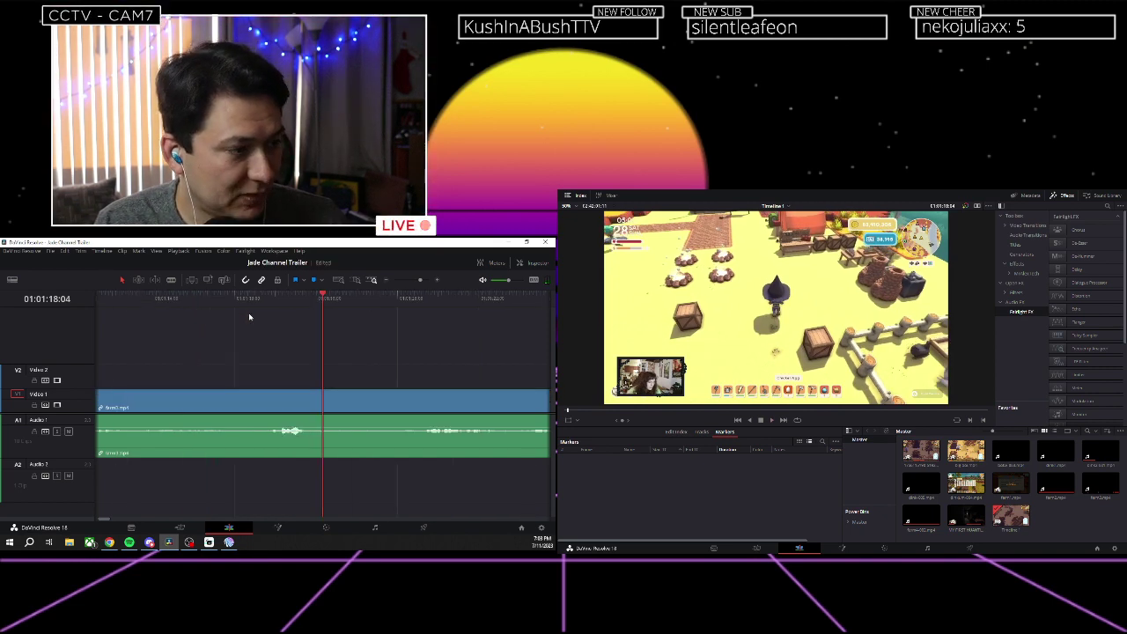
pyautogui.moveTo(301, 303); pyautogui.dragTo(312, 311)
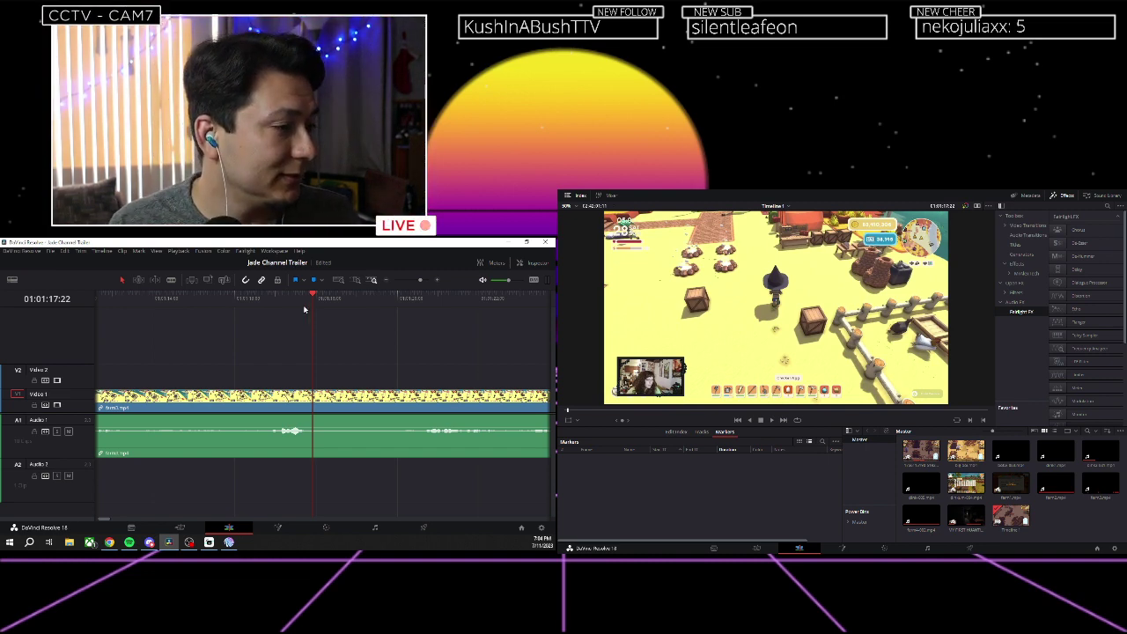
pyautogui.moveTo(292, 302); pyautogui.dragTo(268, 302)
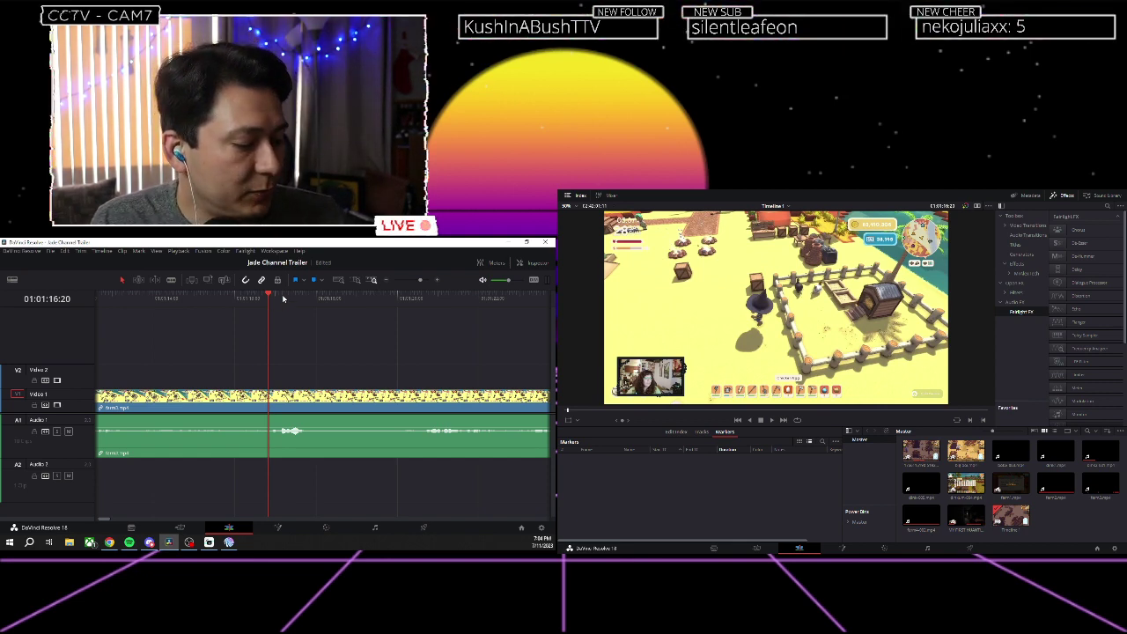
pyautogui.scroll(-1, 283, 298)
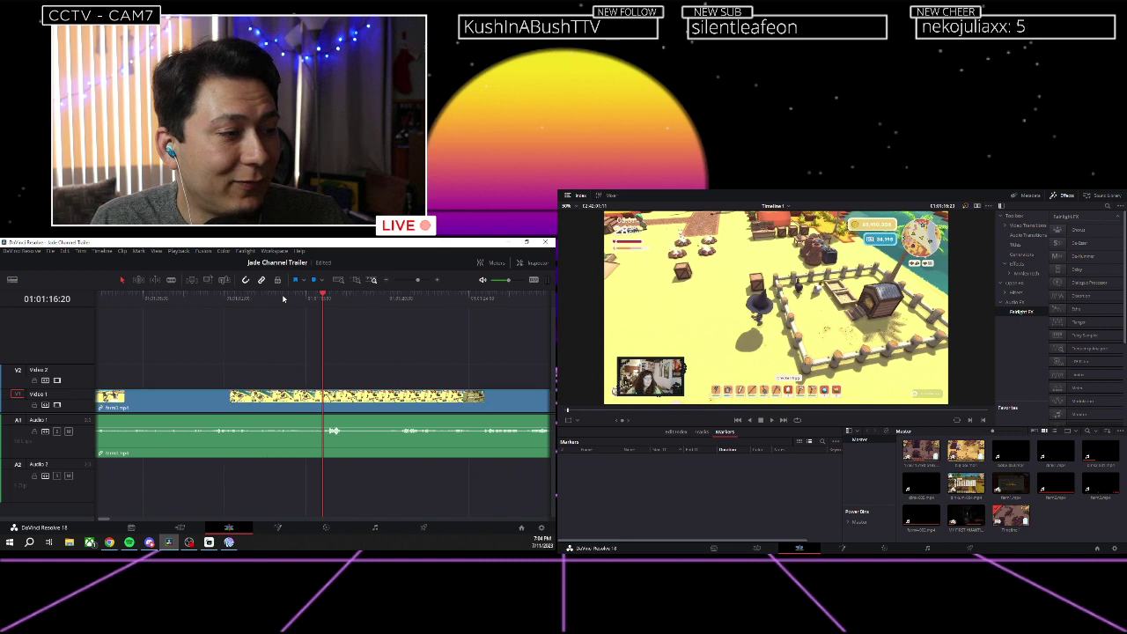
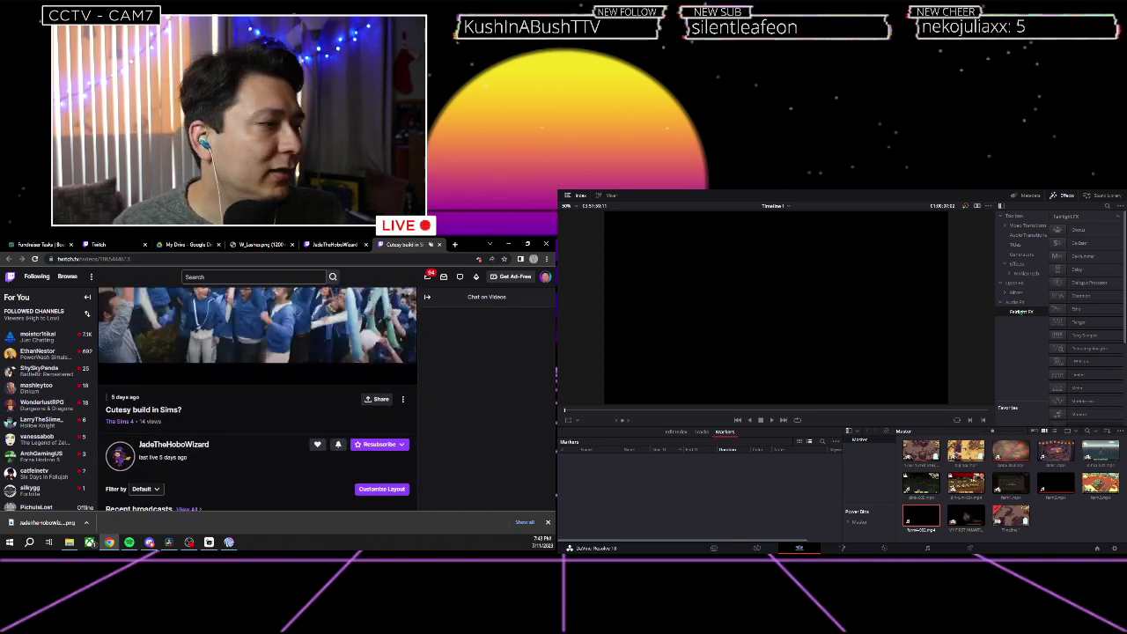
# In the browser, open the 15:57 "Cutesy build in Sims?" broadcast from the streamer's Twitch channel and close the other broadcast's tab.
pyautogui.scroll(-3, 255, 397)
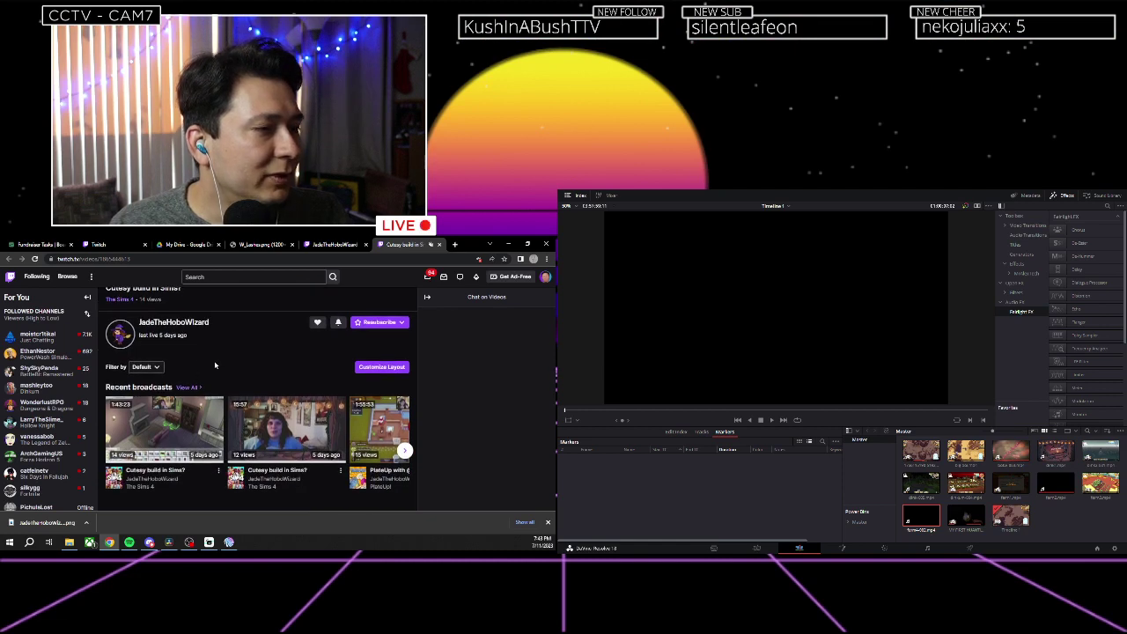
pyautogui.scroll(5, 208, 365)
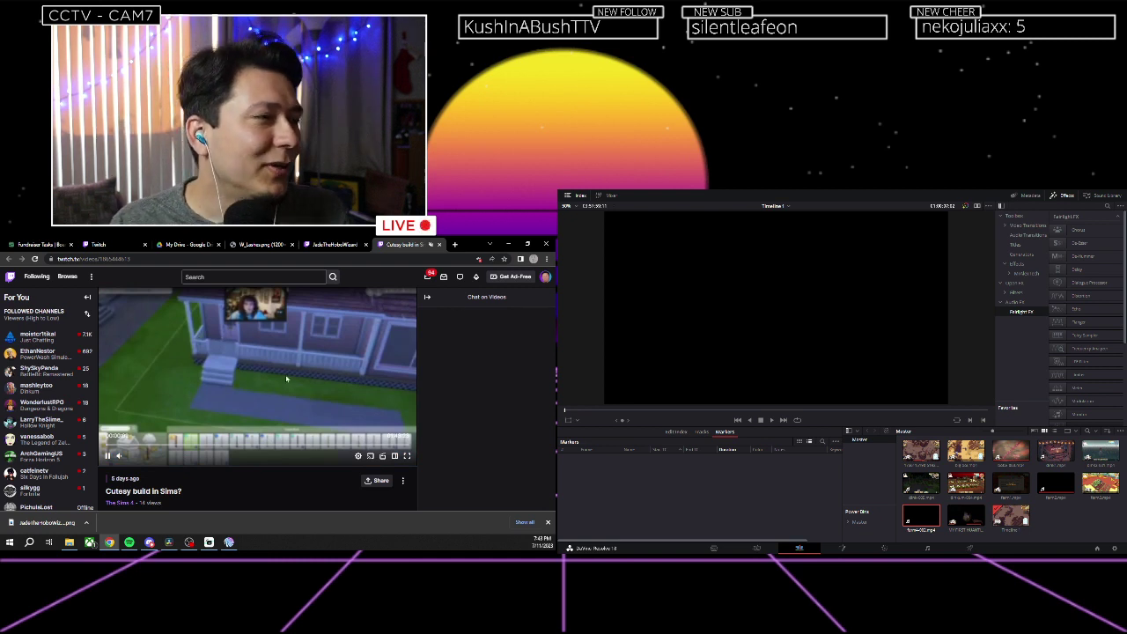
pyautogui.click(325, 241)
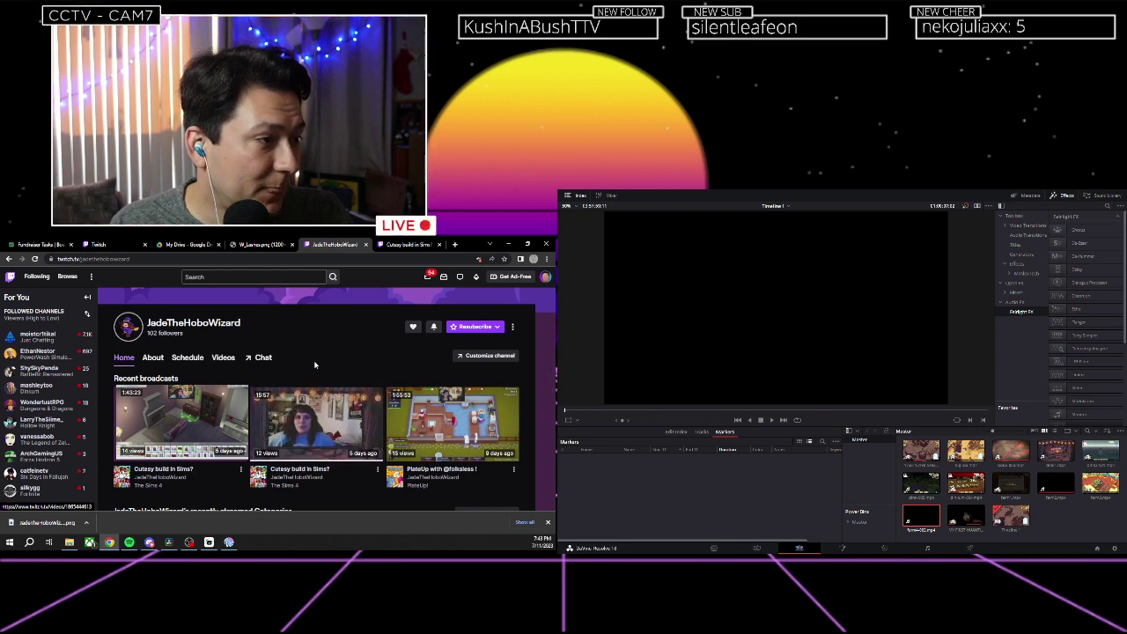
pyautogui.click(180, 423)
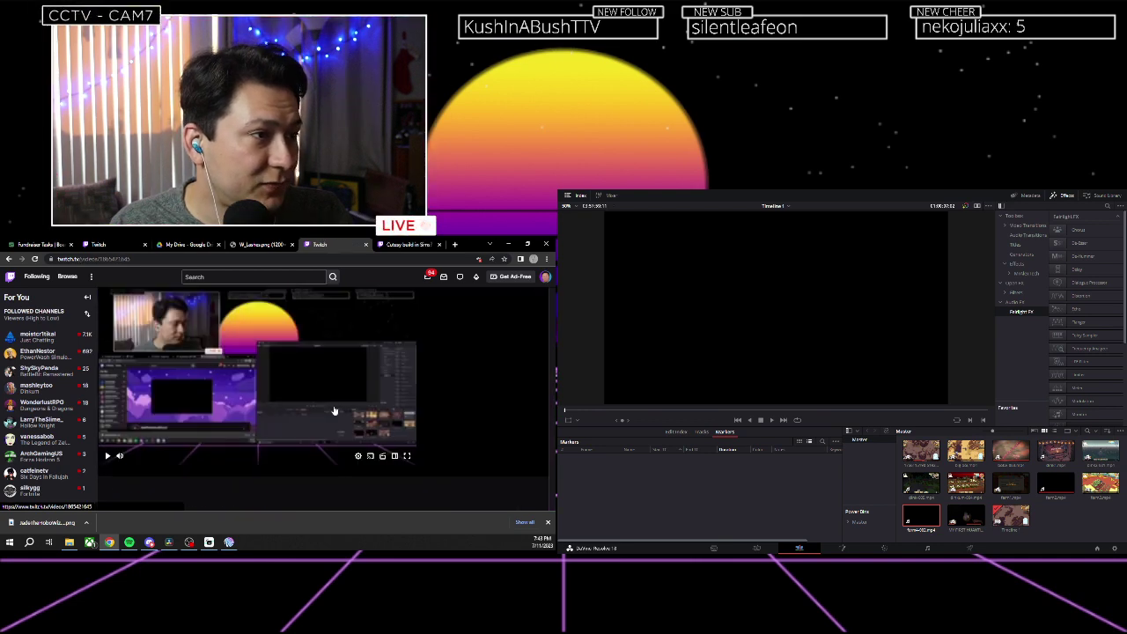
pyautogui.click(441, 246)
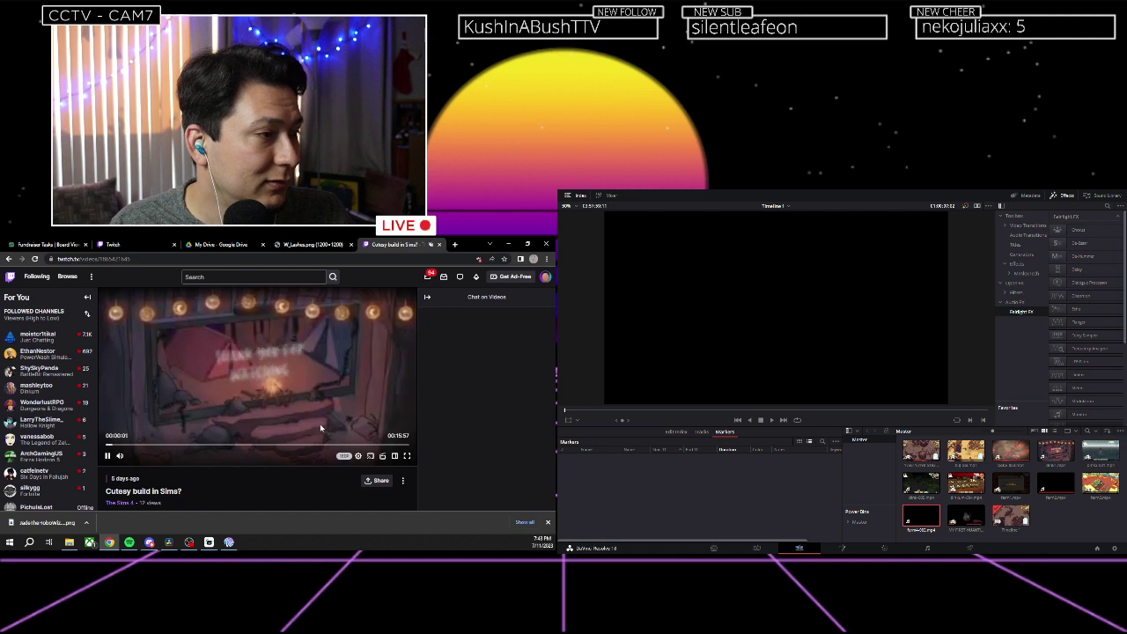
# Set the "Cutesy build in Sims?" broadcast's playback quality to 480p and leave the video paused at about 00:00:04.
pyautogui.click(108, 455)
pyautogui.click(359, 455)
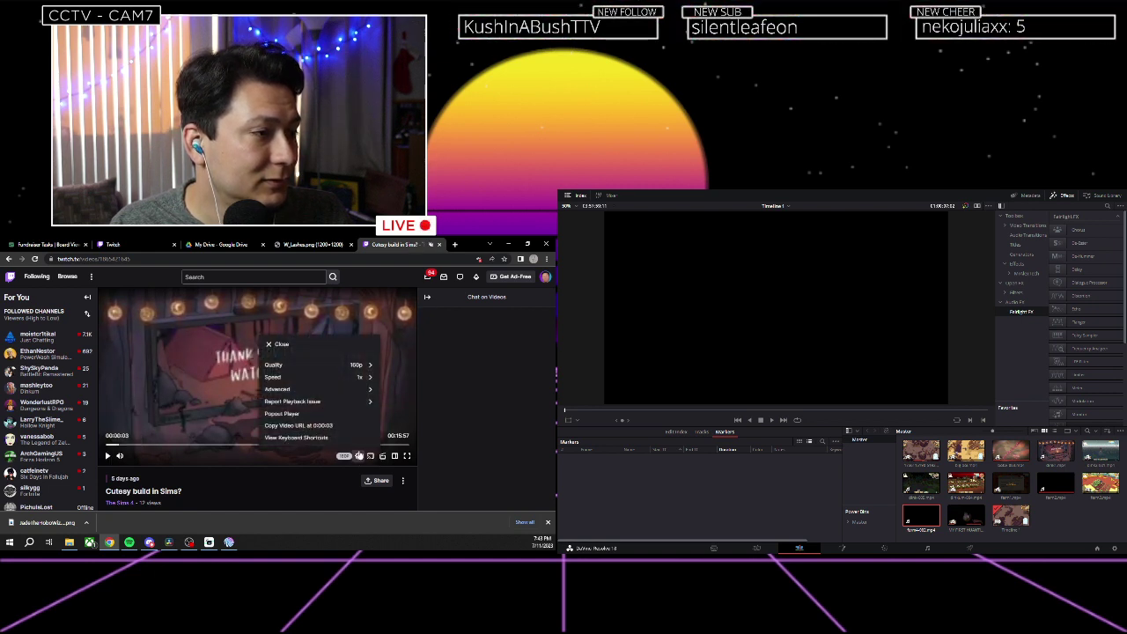
pyautogui.click(342, 366)
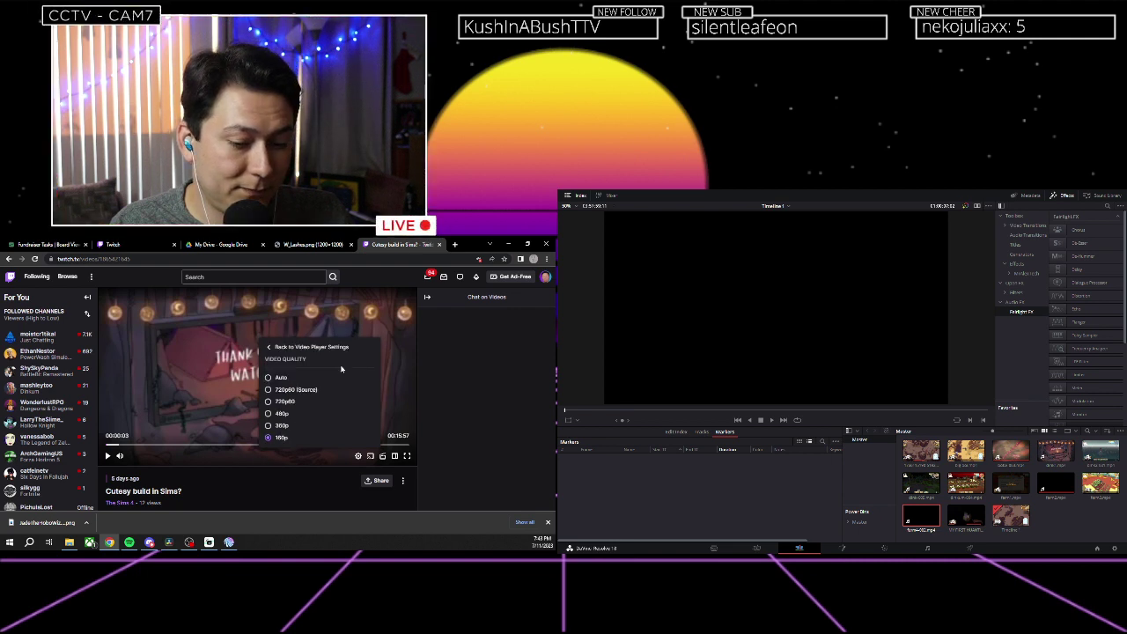
pyautogui.click(288, 418)
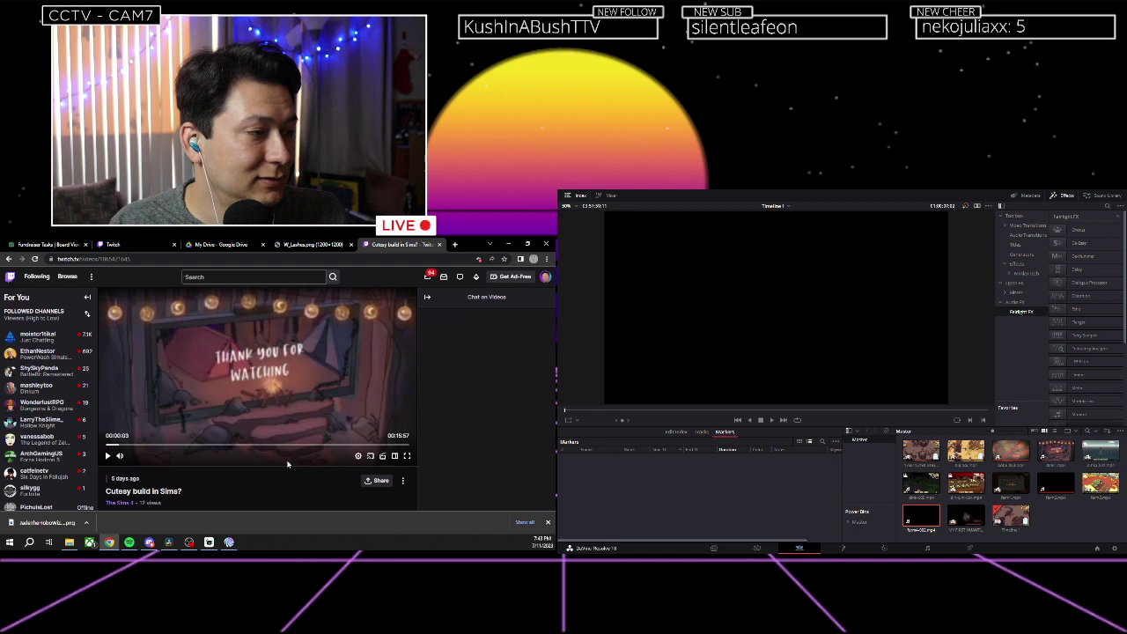
pyautogui.click(108, 455)
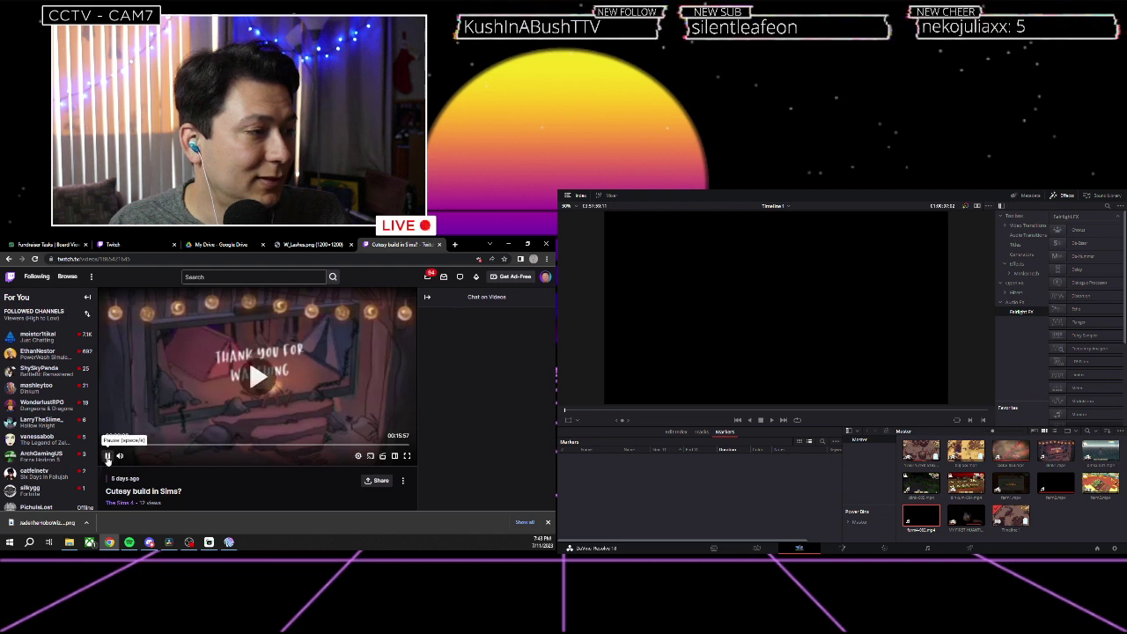
pyautogui.click(109, 456)
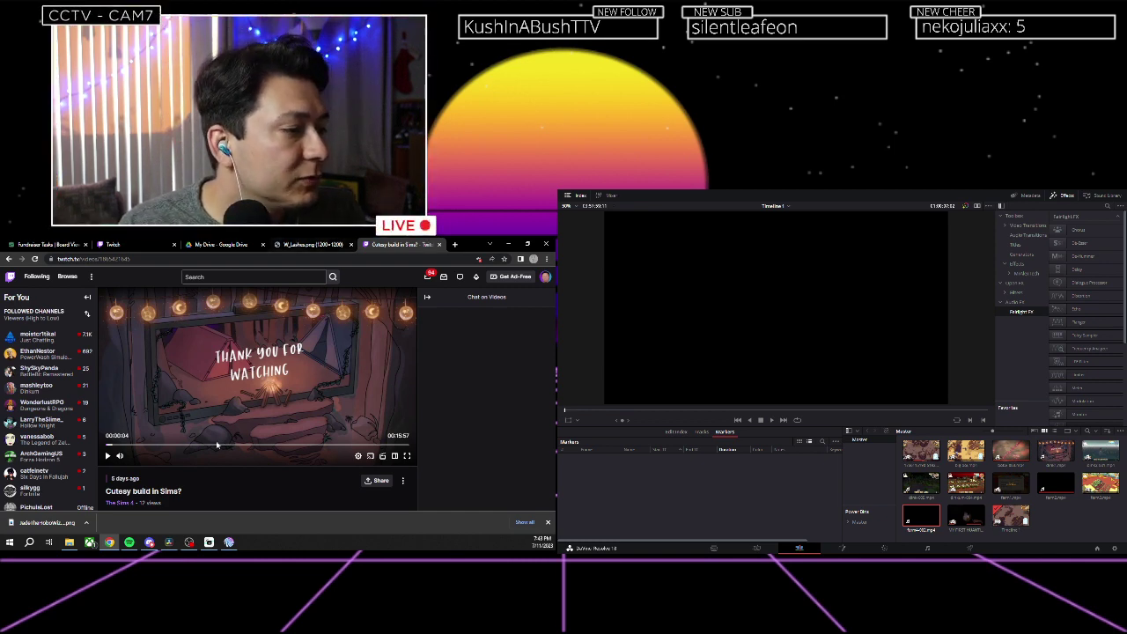
# In DaVinci Resolve, add a Four Color Gradient generator on Video 2 at 01:00:07:02, extend it across the gap, and show its properties.
pyautogui.click(165, 551)
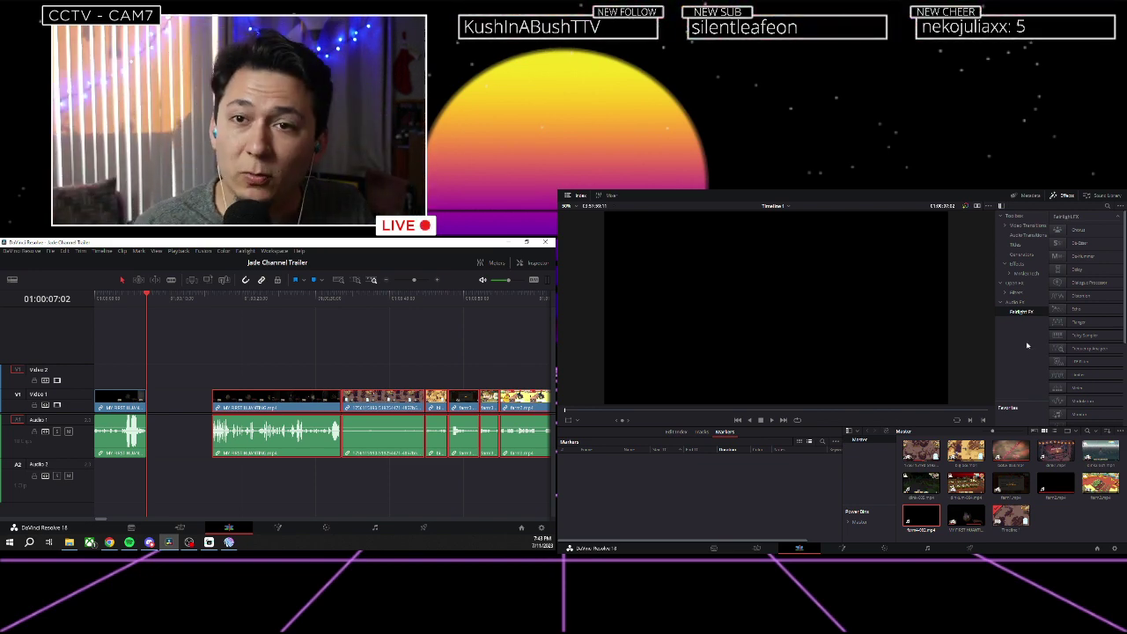
pyautogui.click(1020, 255)
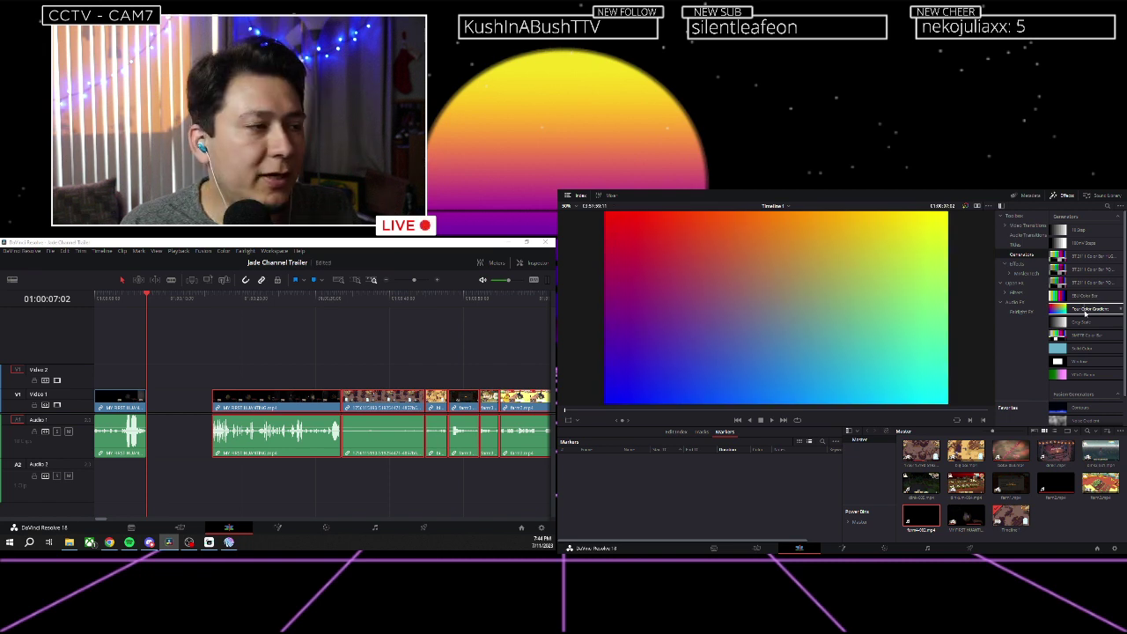
pyautogui.moveTo(1085, 310); pyautogui.dragTo(152, 382)
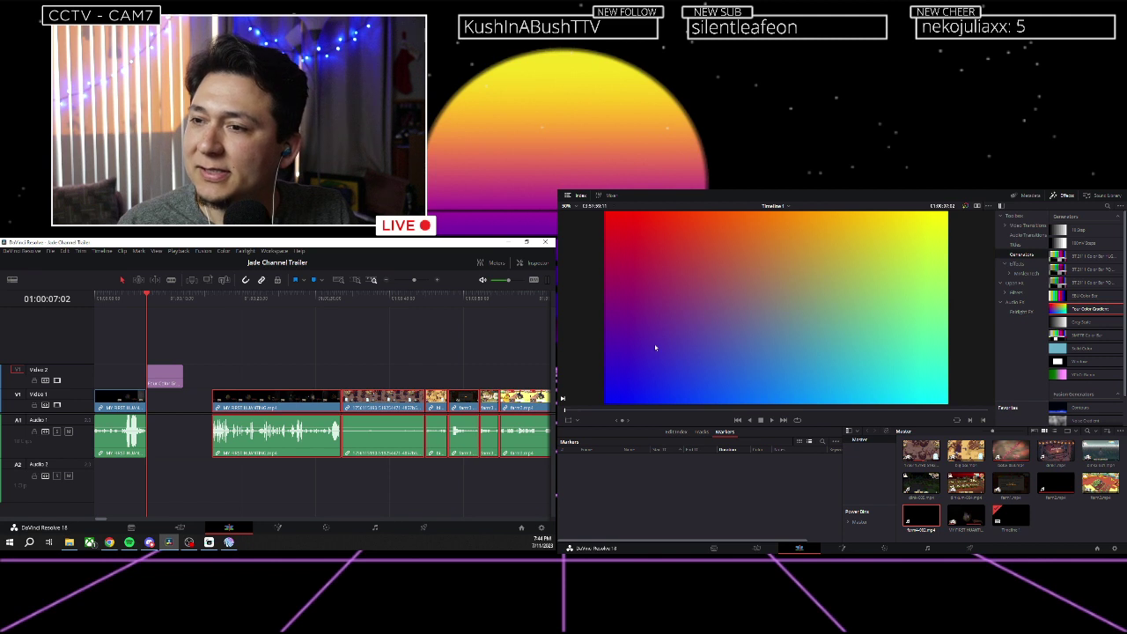
pyautogui.moveTo(180, 377); pyautogui.dragTo(209, 377)
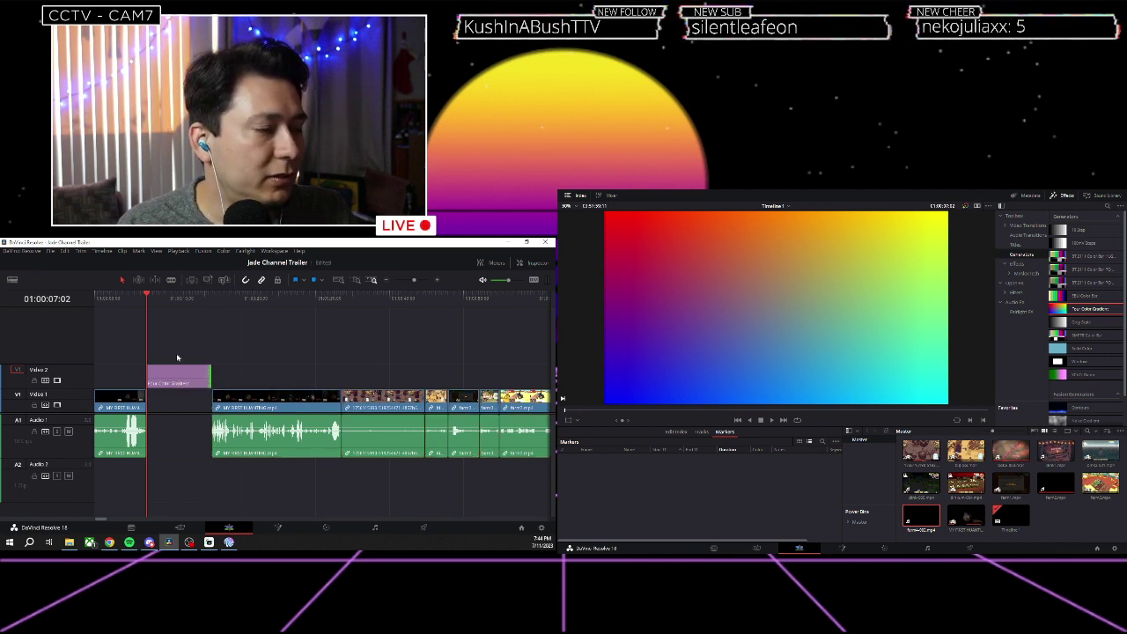
pyautogui.click(178, 373)
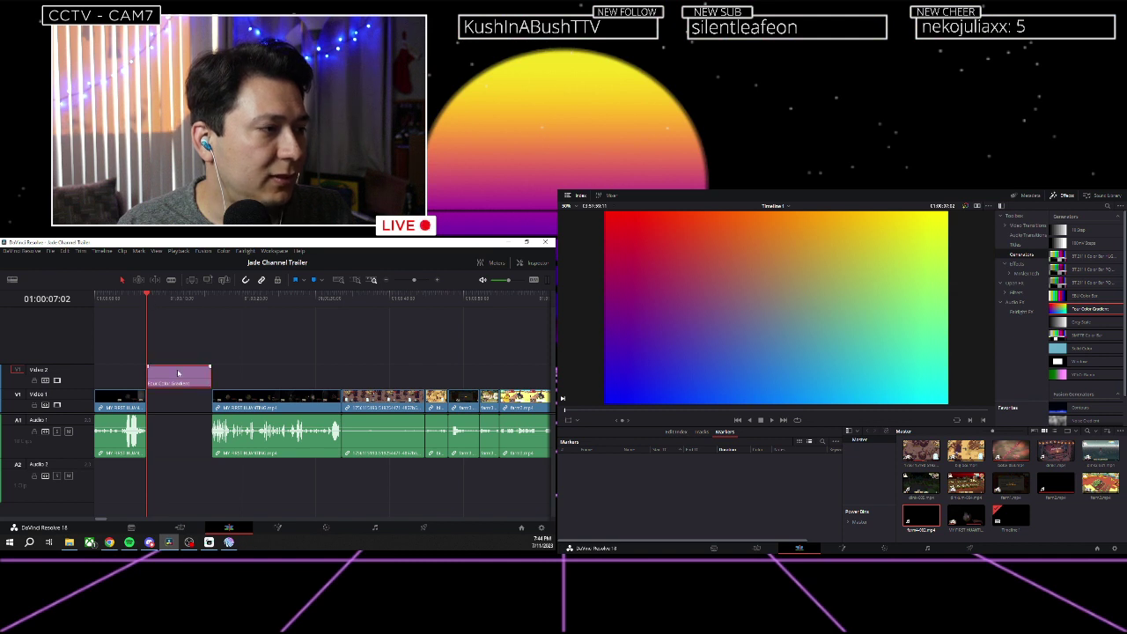
pyautogui.click(536, 264)
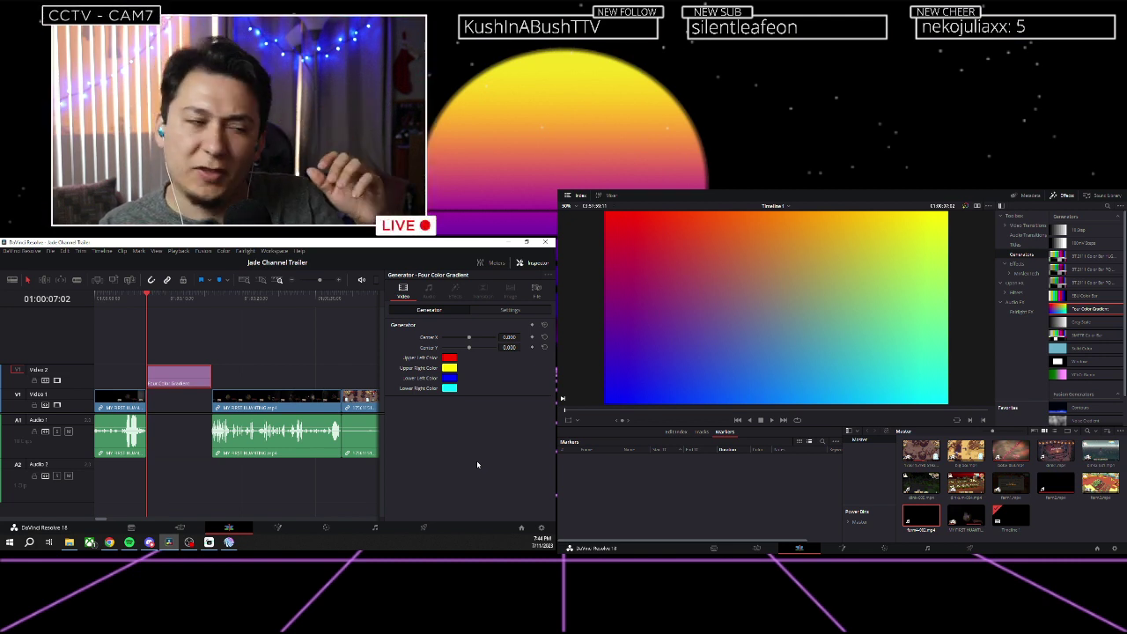
# Try magnifying the first clip on Video 1 with its Zoom setting at 01:00:04:09, and reset the zoom.
pyautogui.click(125, 403)
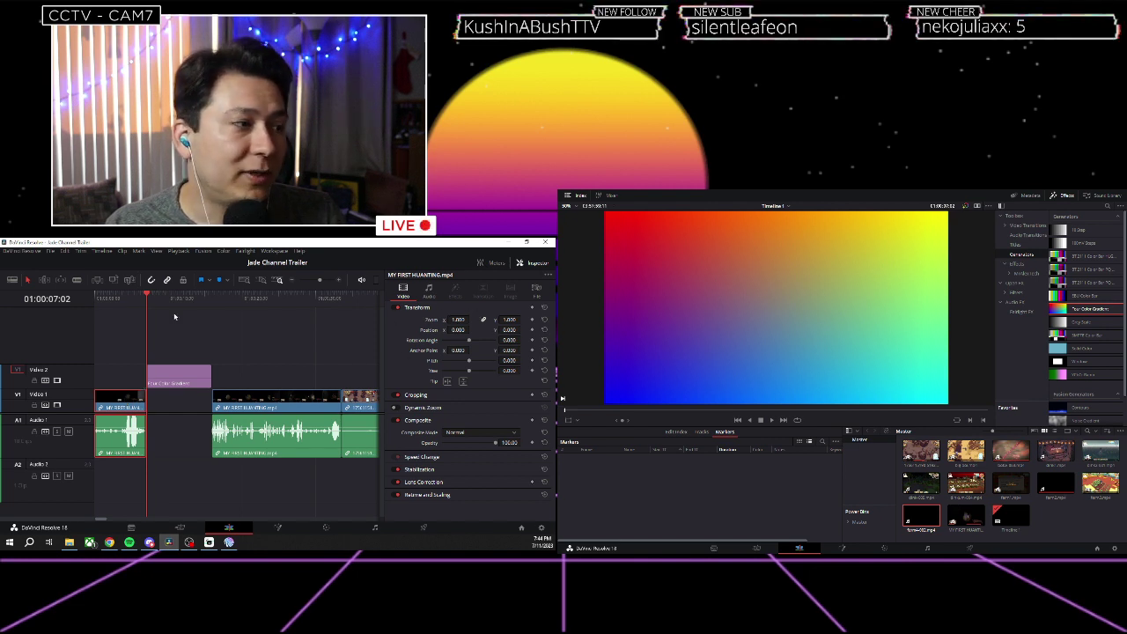
pyautogui.click(126, 297)
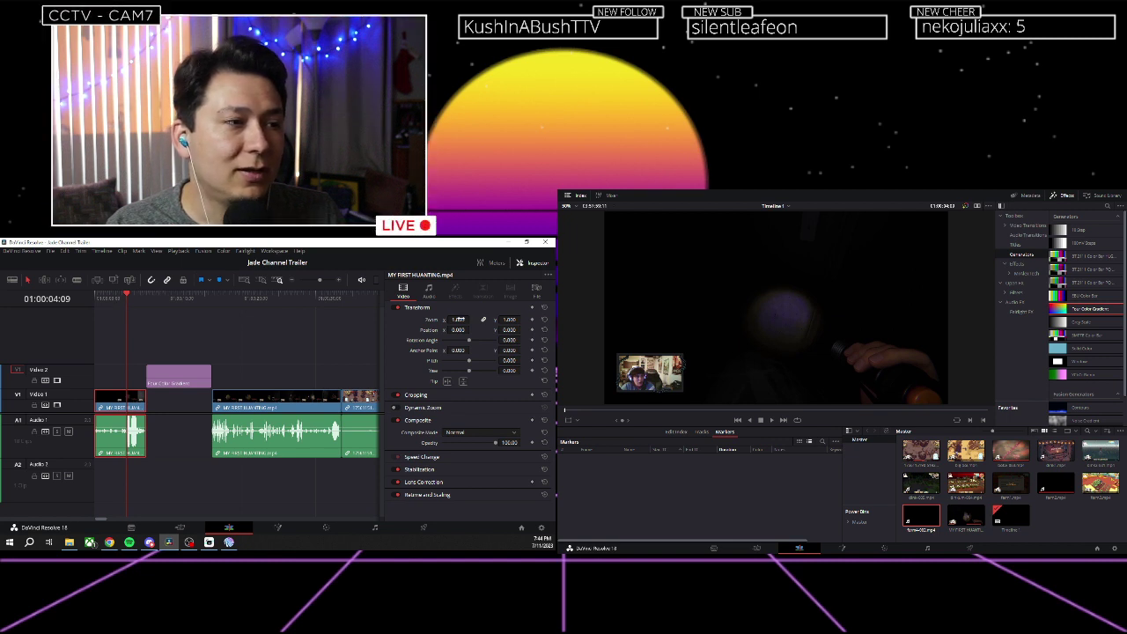
pyautogui.moveTo(458, 319); pyautogui.dragTo(471, 318)
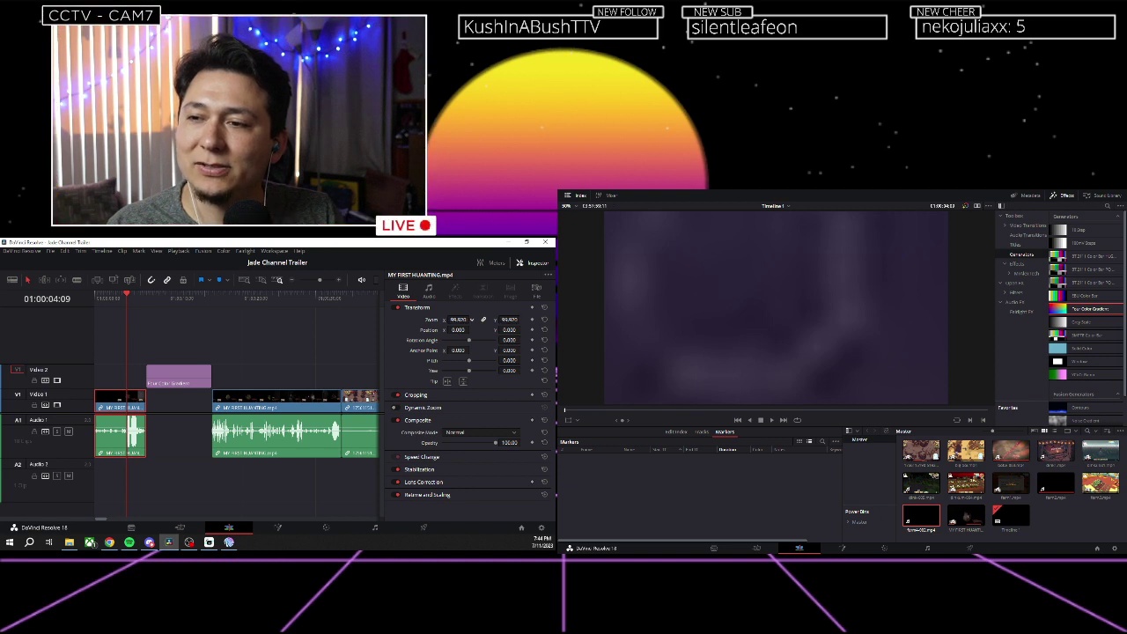
pyautogui.moveTo(471, 318); pyautogui.dragTo(471, 319)
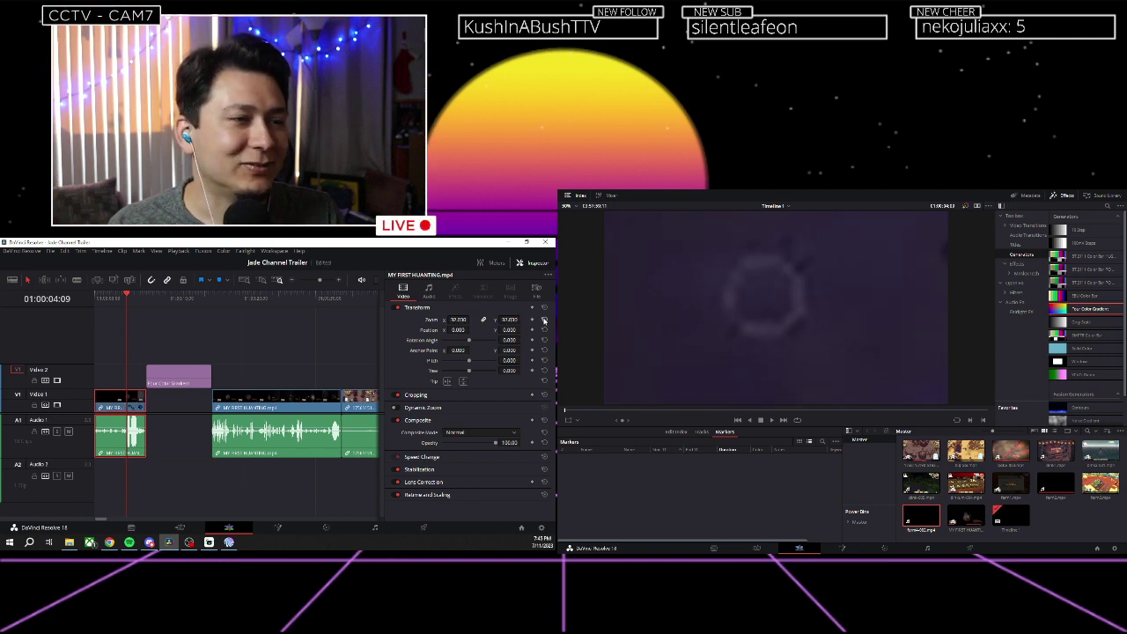
pyautogui.click(544, 320)
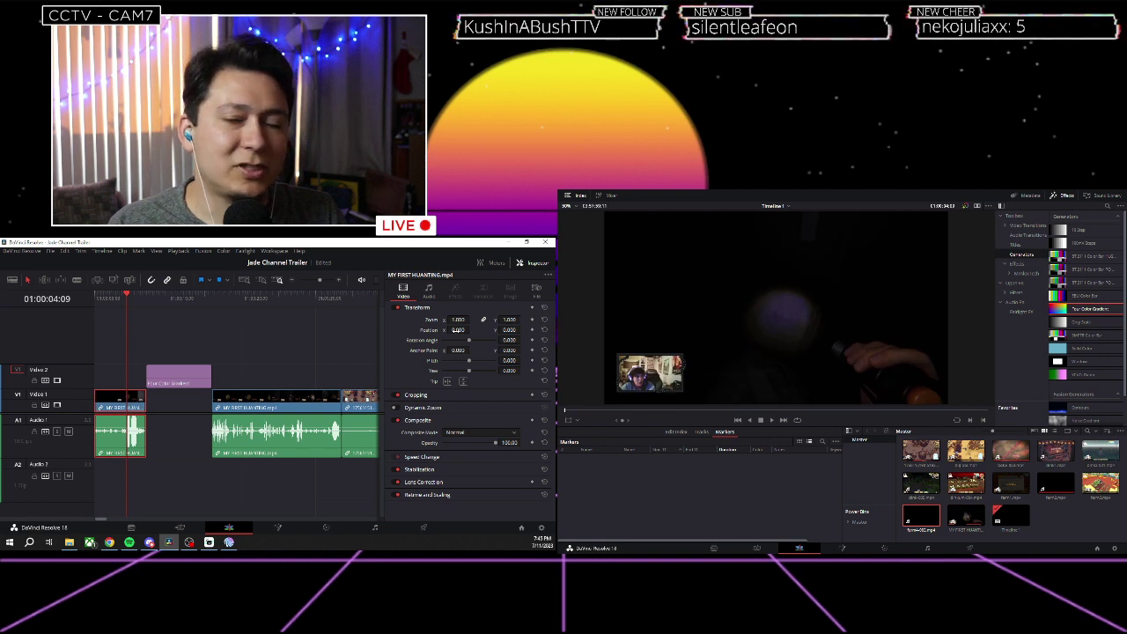
# Try out the first clip's position, rotation angle, and anchor point with increased zoom, resetting each transform value.
pyautogui.moveTo(458, 329); pyautogui.dragTo(523, 330)
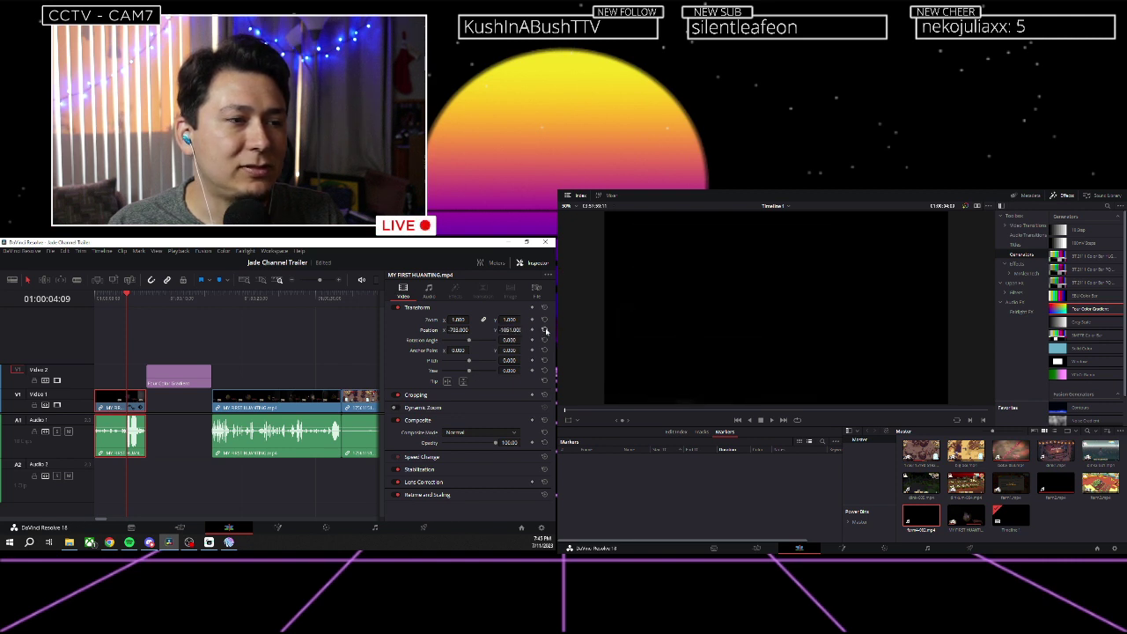
pyautogui.click(546, 329)
pyautogui.moveTo(511, 339)
pyautogui.mouseDown()
pyautogui.moveTo(523, 340)
pyautogui.moveTo(502, 339)
pyautogui.mouseUp()
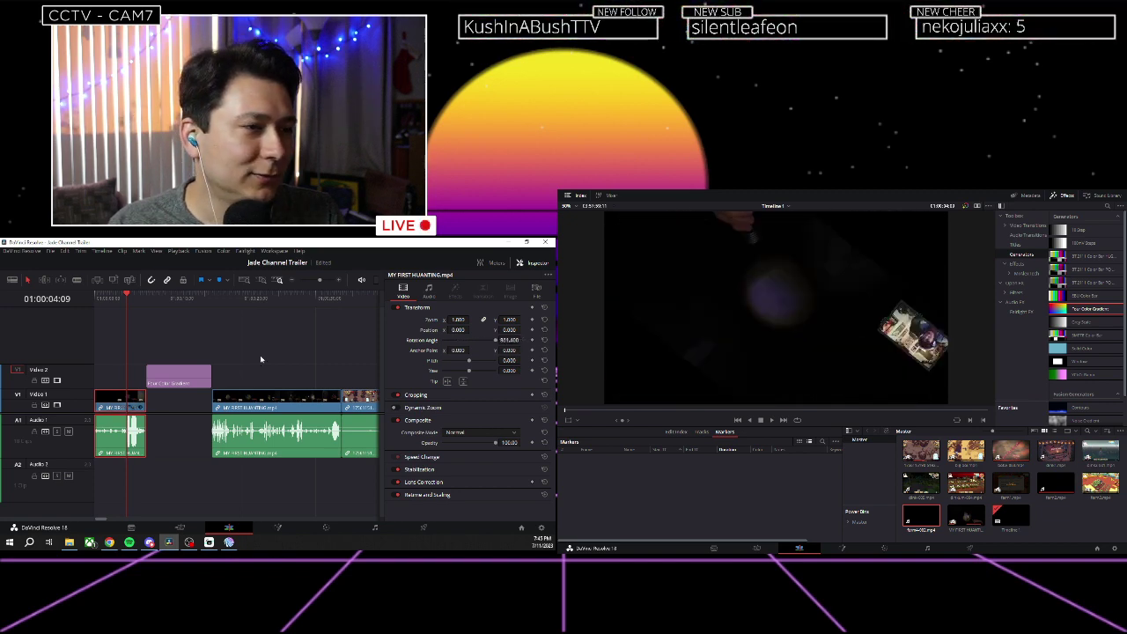
pyautogui.click(546, 340)
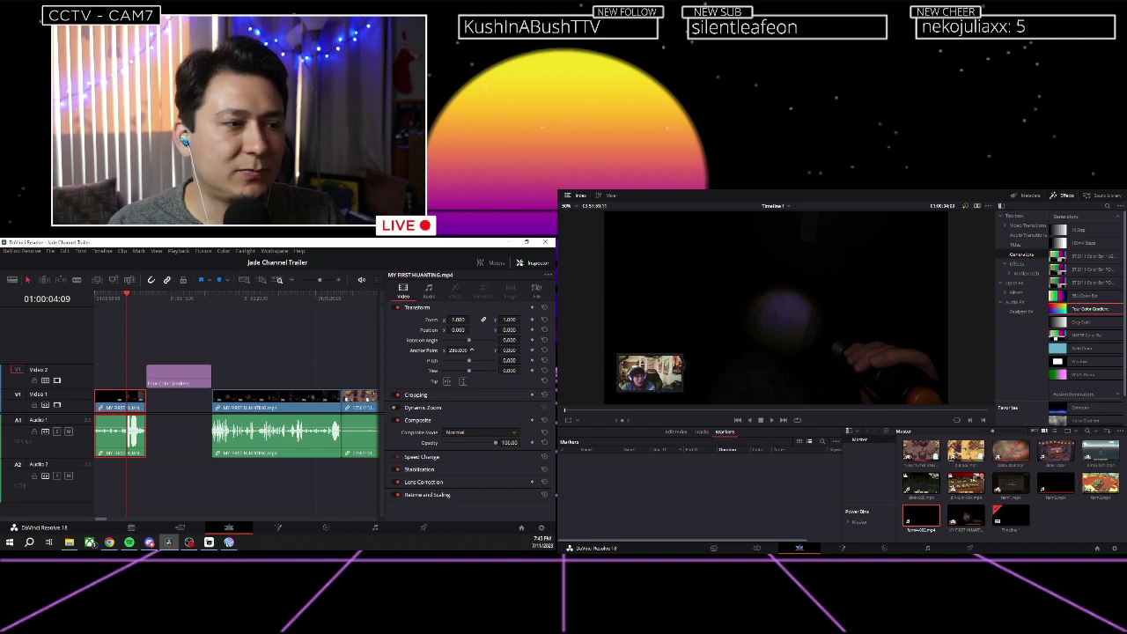
pyautogui.moveTo(511, 320); pyautogui.dragTo(522, 319)
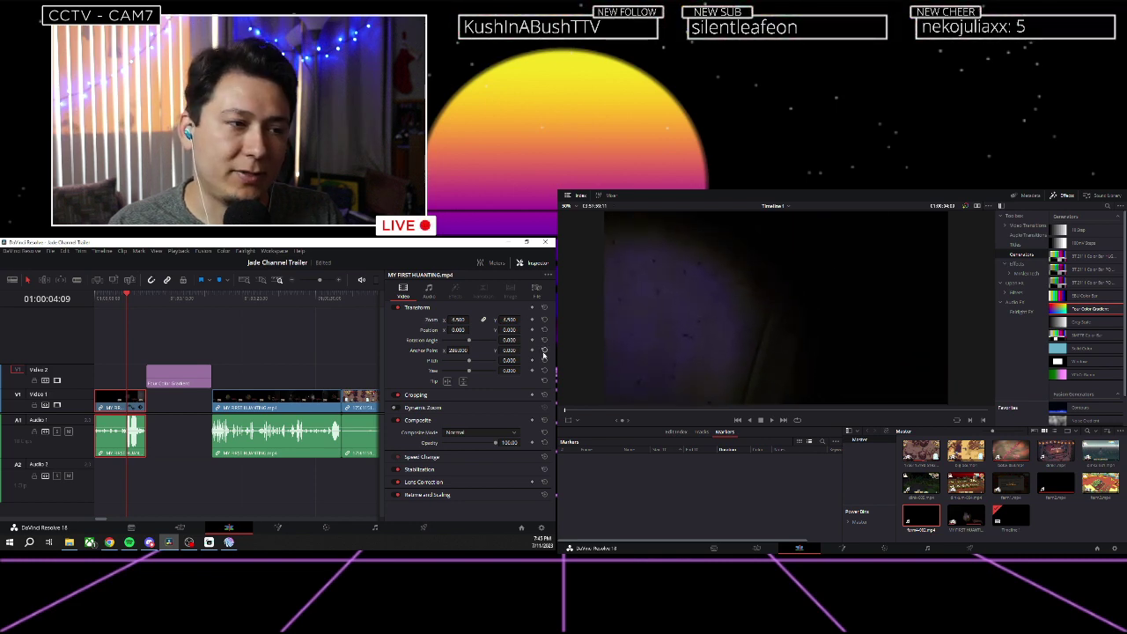
pyautogui.click(545, 321)
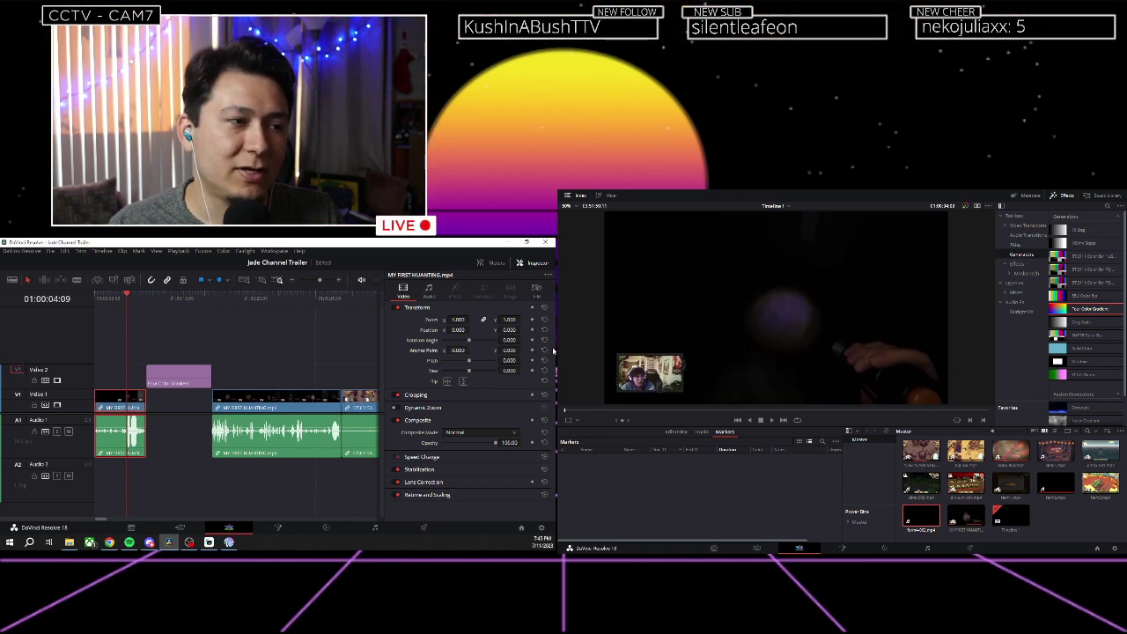
# Try out the first clip's pitch, yaw, horizontal flip and opacity, restoring each to its default.
pyautogui.moveTo(522, 360); pyautogui.dragTo(523, 370)
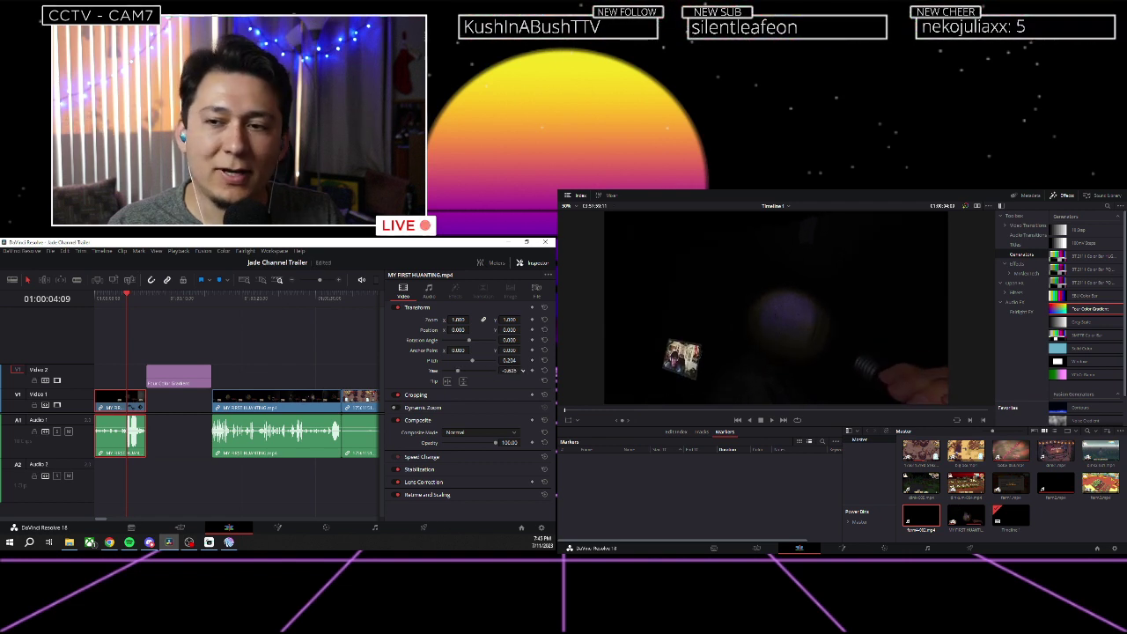
pyautogui.click(544, 361)
pyautogui.click(544, 371)
pyautogui.click(448, 381)
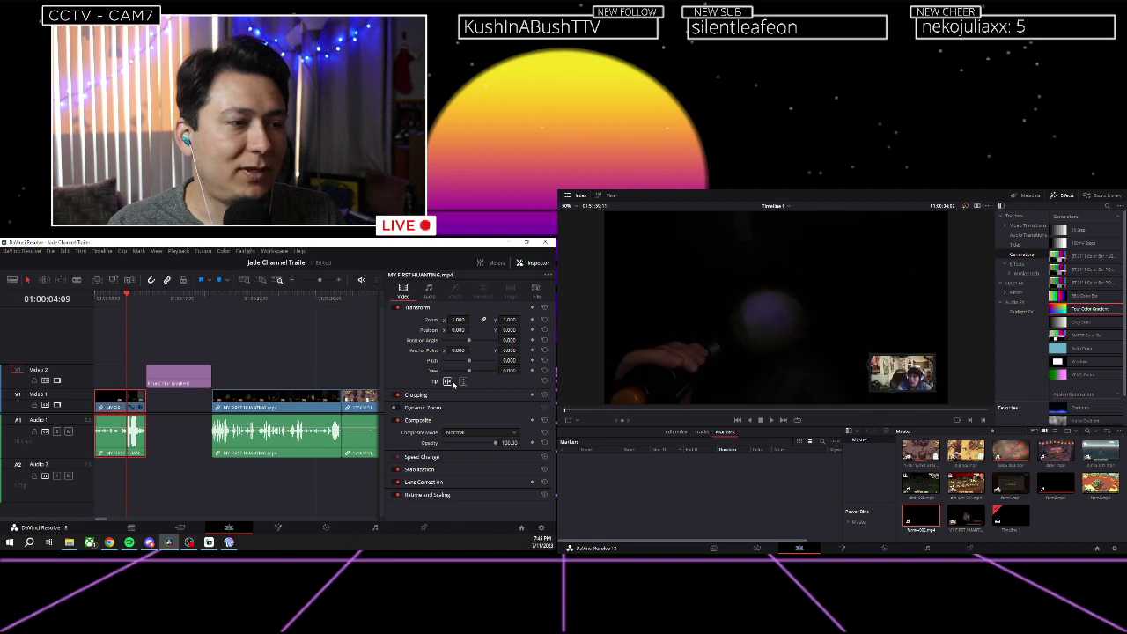
pyautogui.click(450, 382)
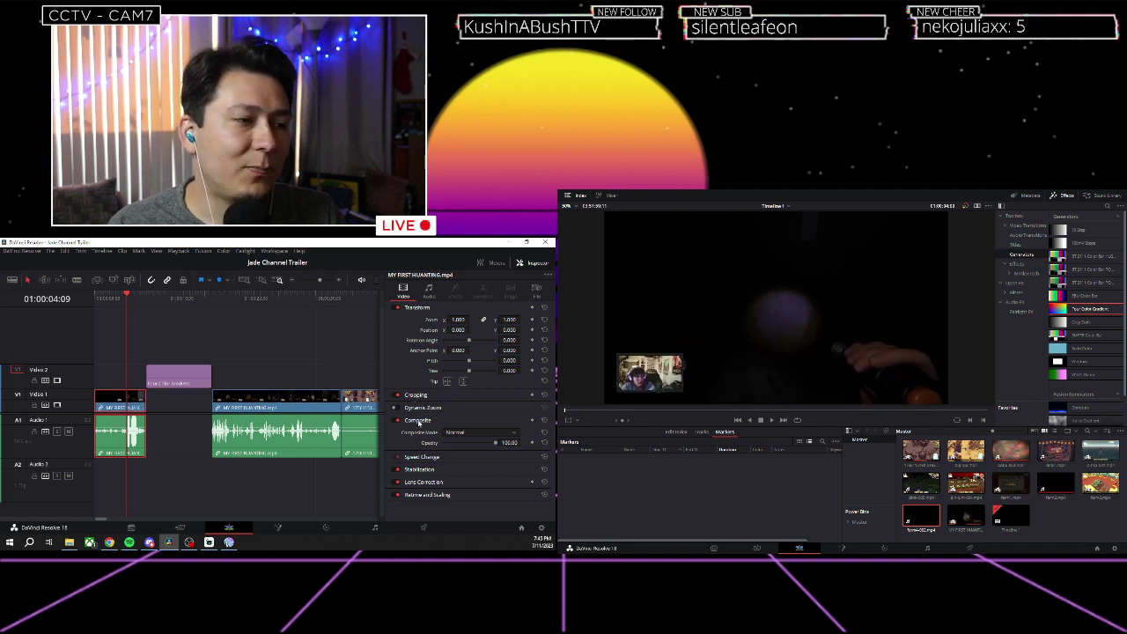
pyautogui.moveTo(509, 442)
pyautogui.mouseDown()
pyautogui.moveTo(476, 442)
pyautogui.moveTo(510, 442)
pyautogui.mouseUp()
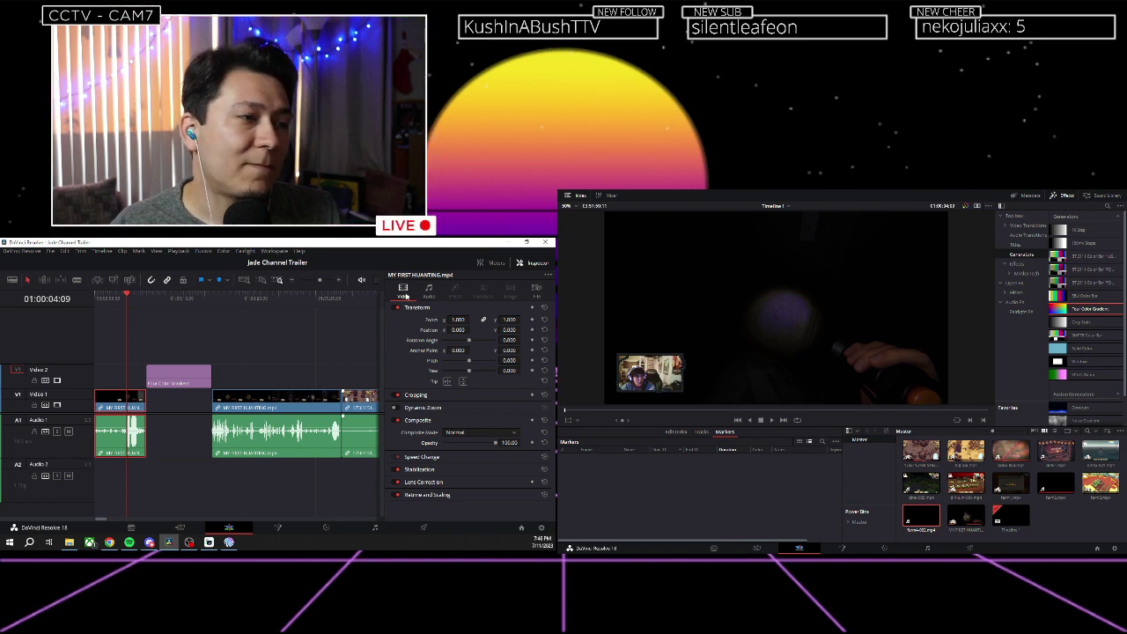
# Review the first clip's audio and file properties, and return to its video properties.
pyautogui.click(428, 289)
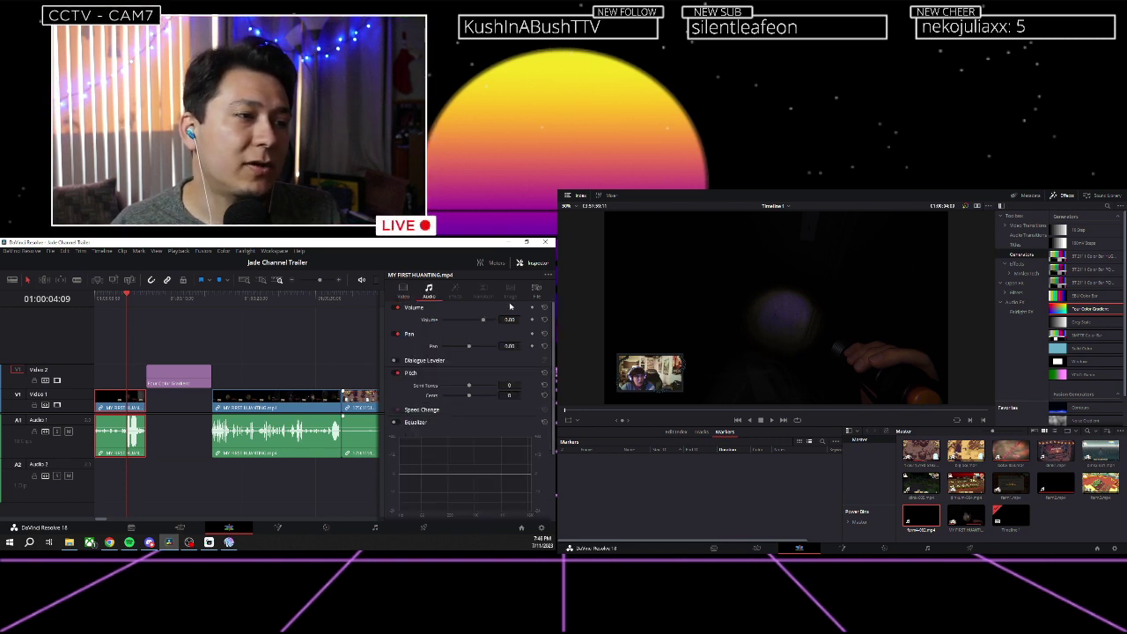
pyautogui.click(536, 289)
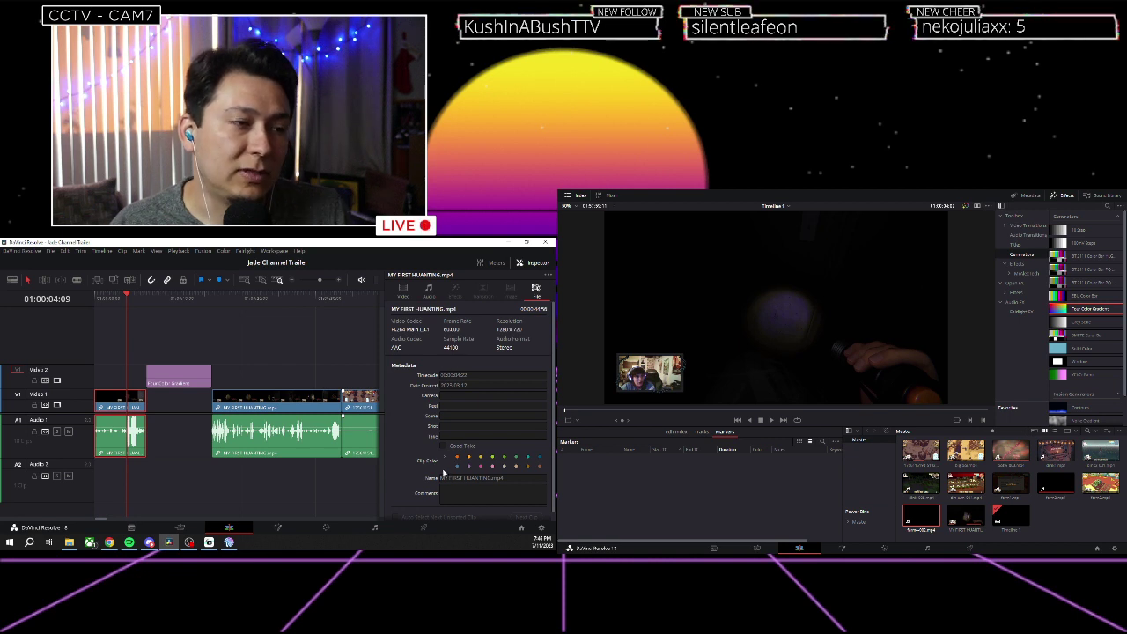
pyautogui.click(403, 291)
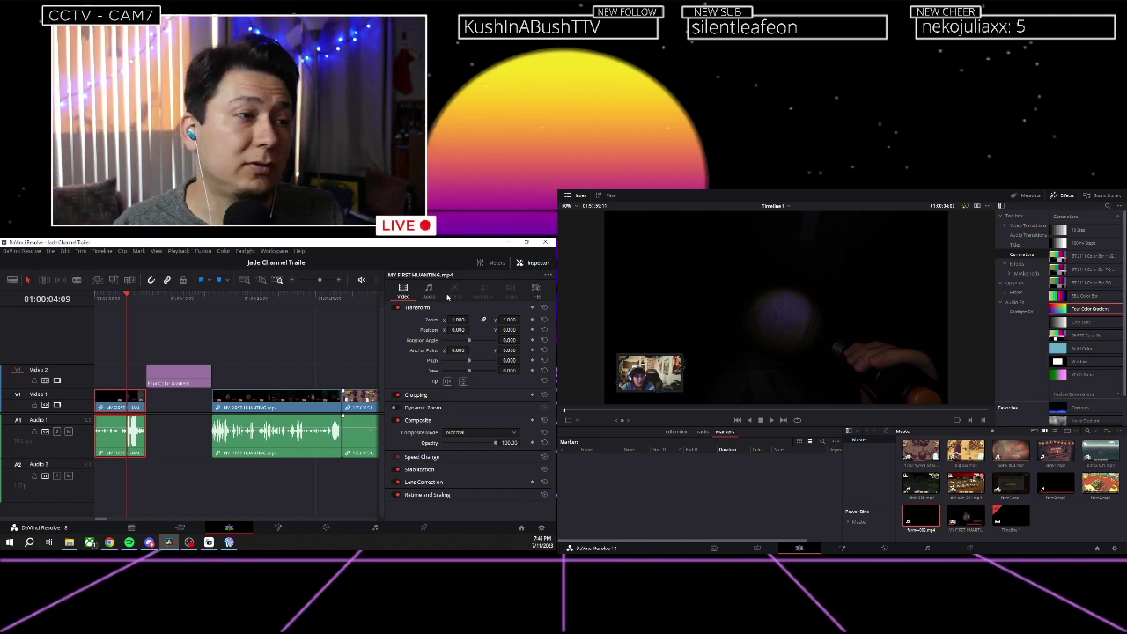
# Try shifting the Four Color Gradient's Center X with the playhead at 01:00:10:23, and restore it.
pyautogui.click(189, 351)
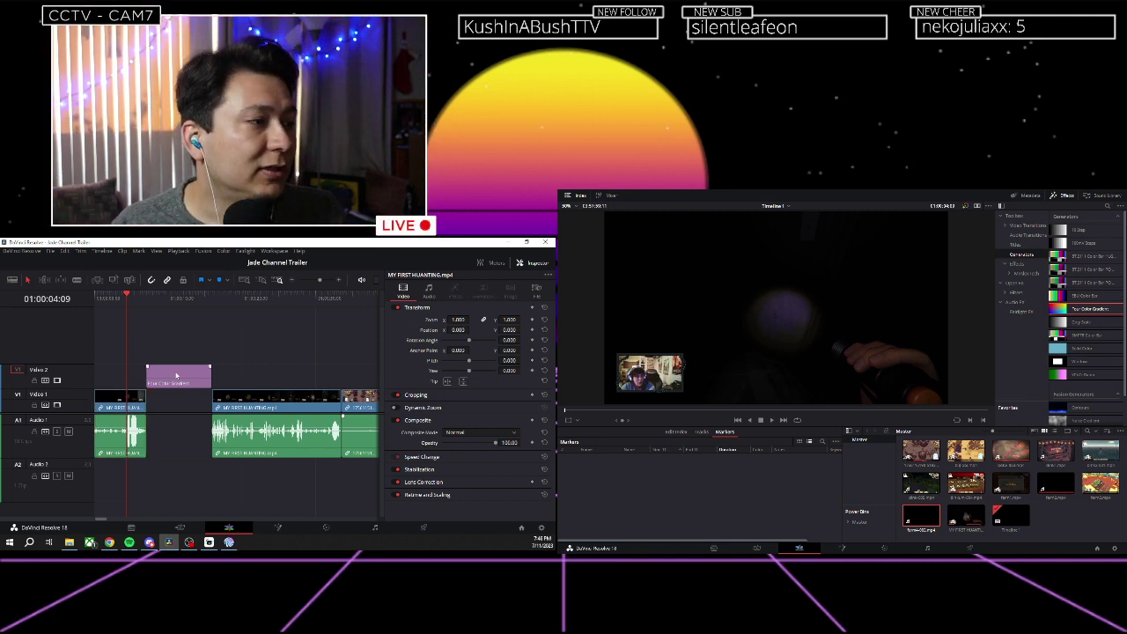
pyautogui.click(176, 304)
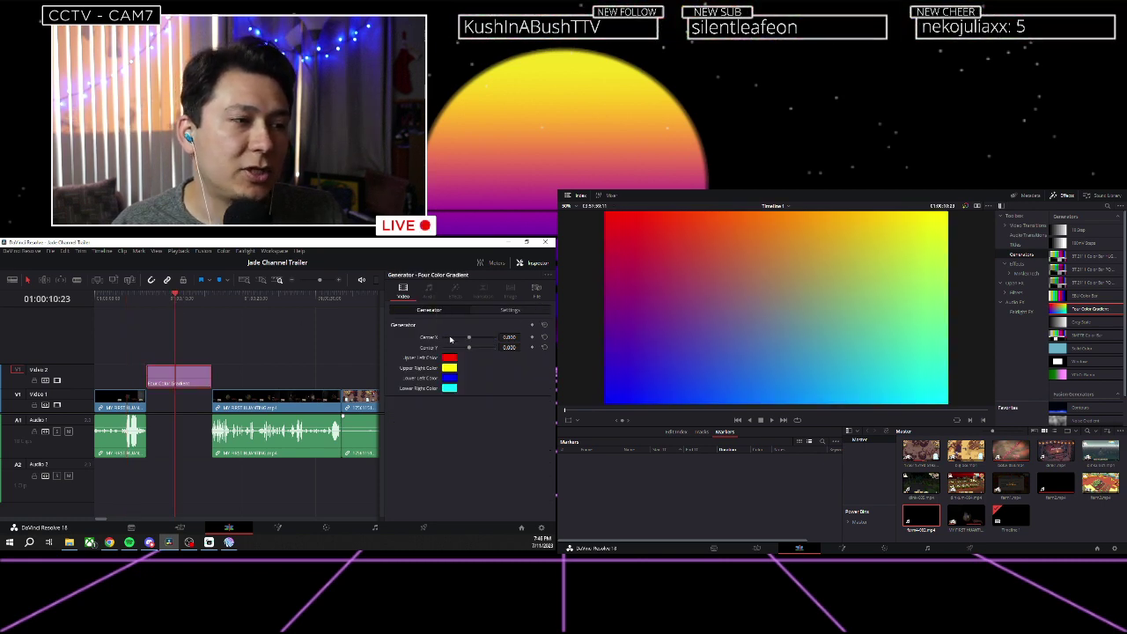
pyautogui.moveTo(496, 338); pyautogui.dragTo(468, 338)
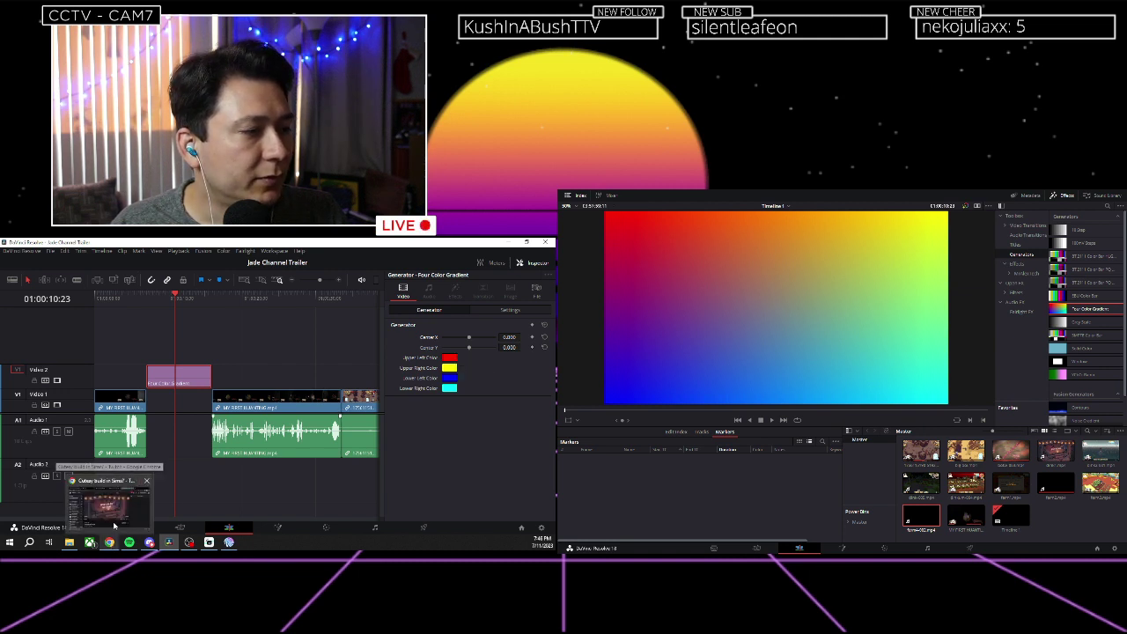
# In the browser, go from the "Cutesy build in Sims?" broadcast to the streamer's Twitch channel page and pause the suggested stream there.
pyautogui.click(114, 524)
pyautogui.click(310, 242)
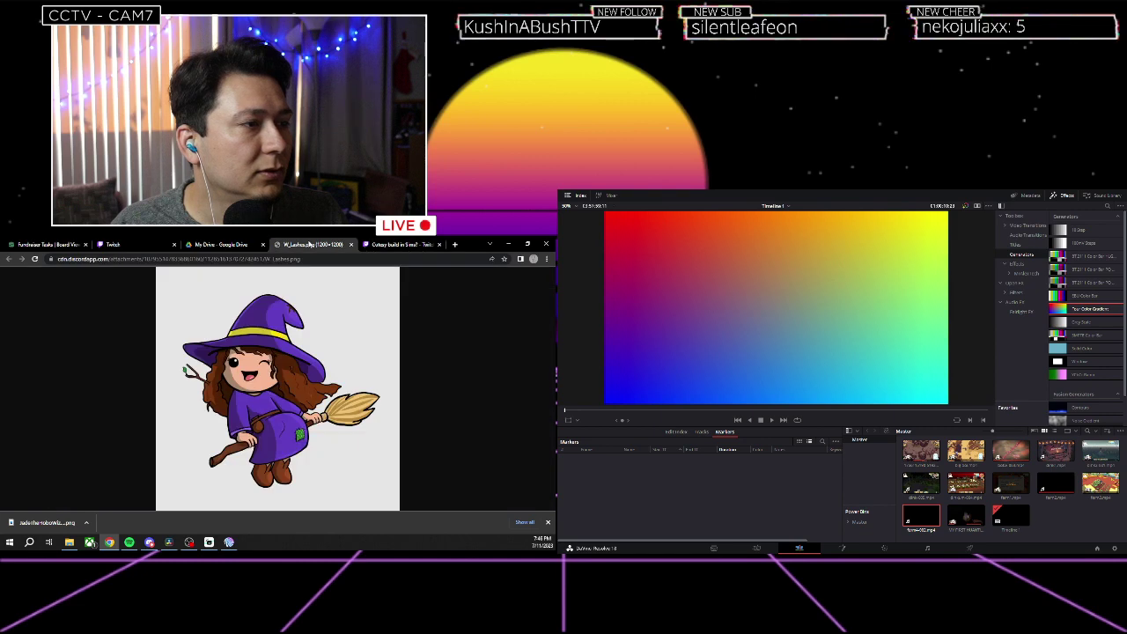
pyautogui.click(239, 244)
pyautogui.click(387, 243)
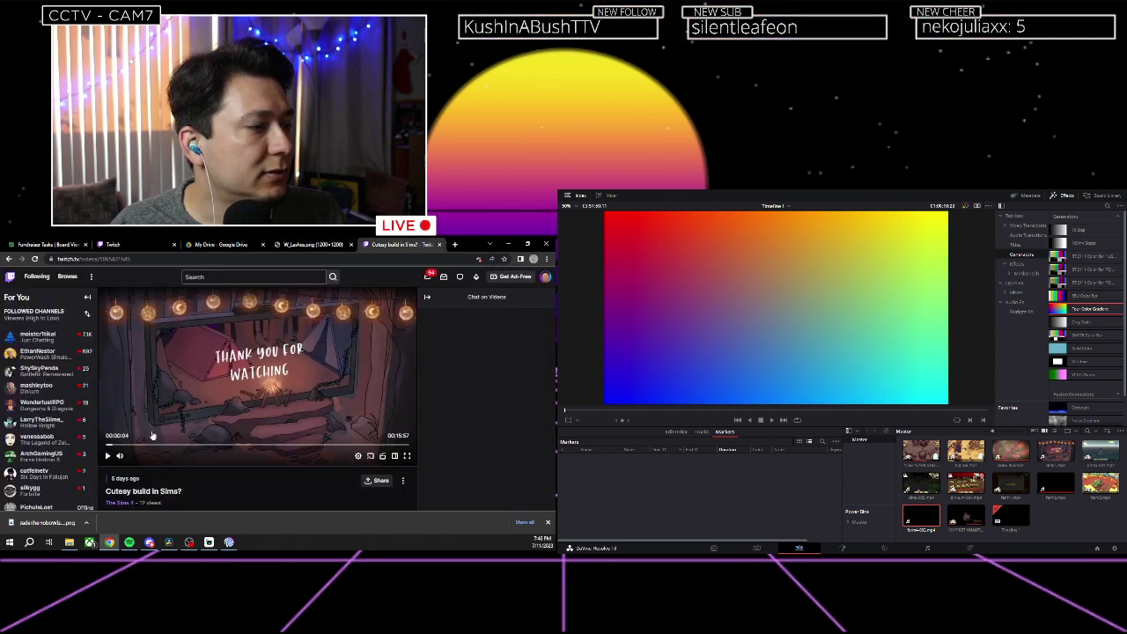
pyautogui.scroll(-2, 131, 500)
pyautogui.click(176, 445)
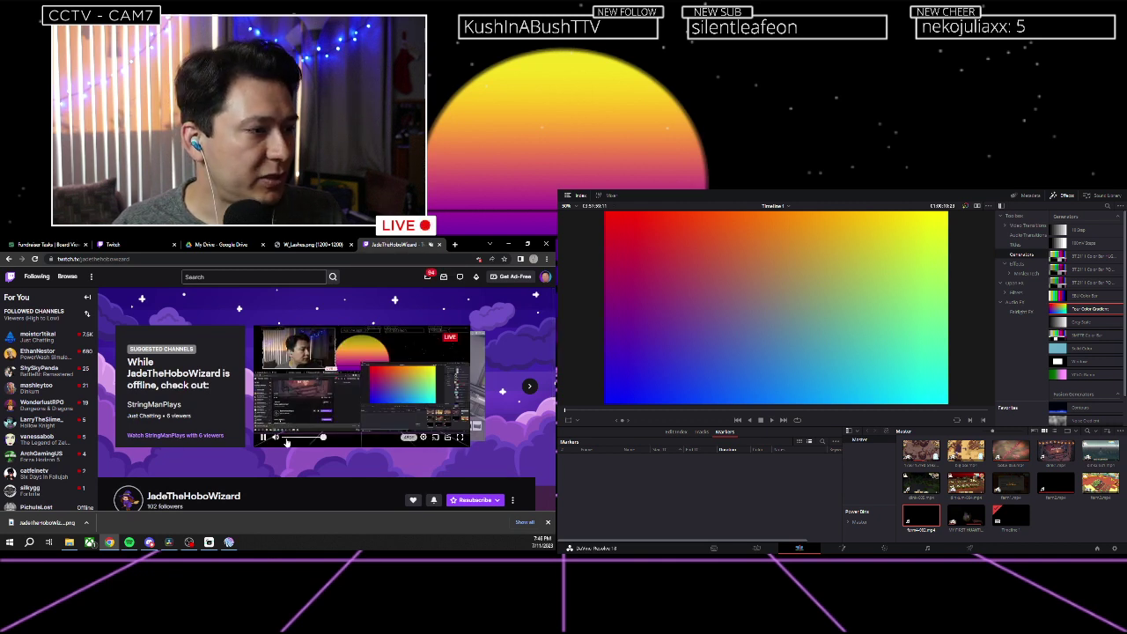
pyautogui.click(361, 387)
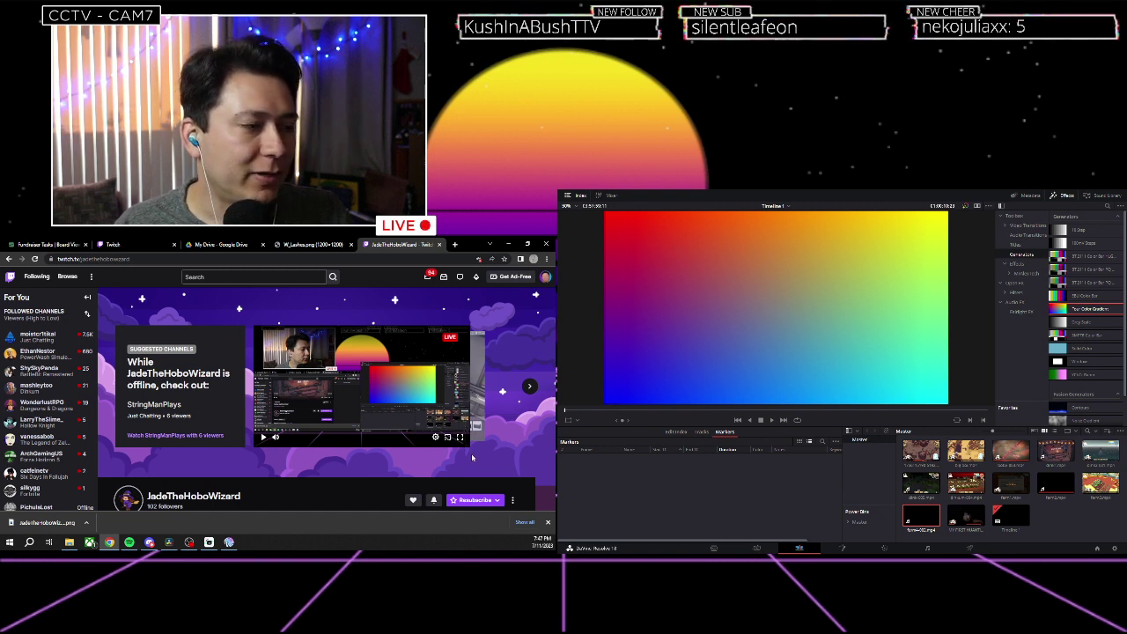
# Sample the purple from the Twitch page with the gradient's Upper Left Color picker, copy its HTML value, and discard the colour change.
pyautogui.click(717, 200)
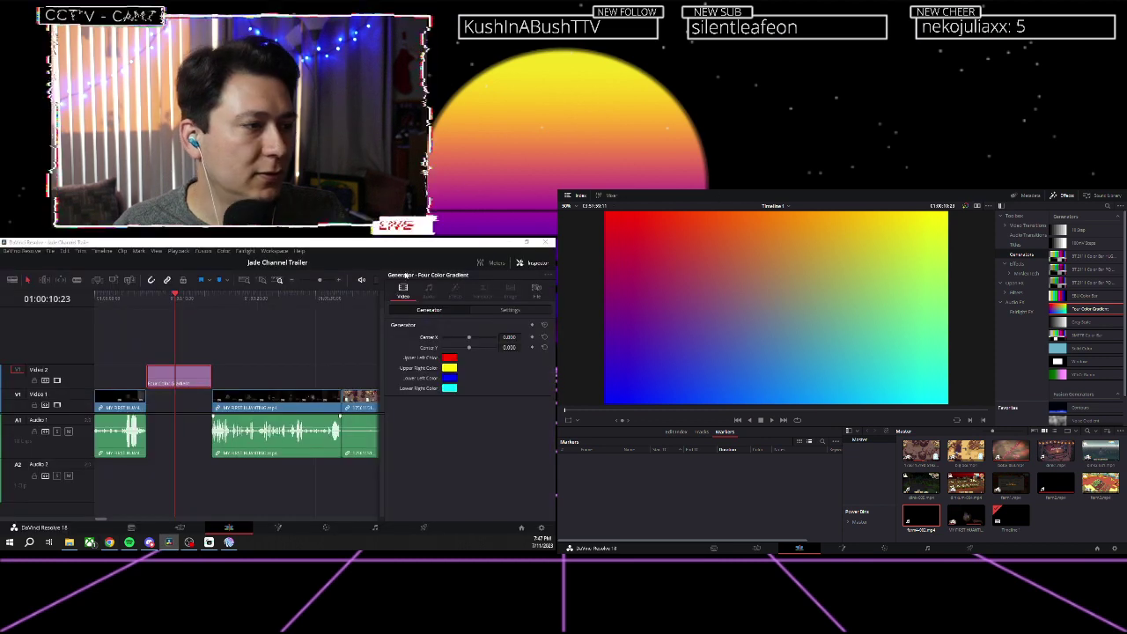
pyautogui.click(450, 359)
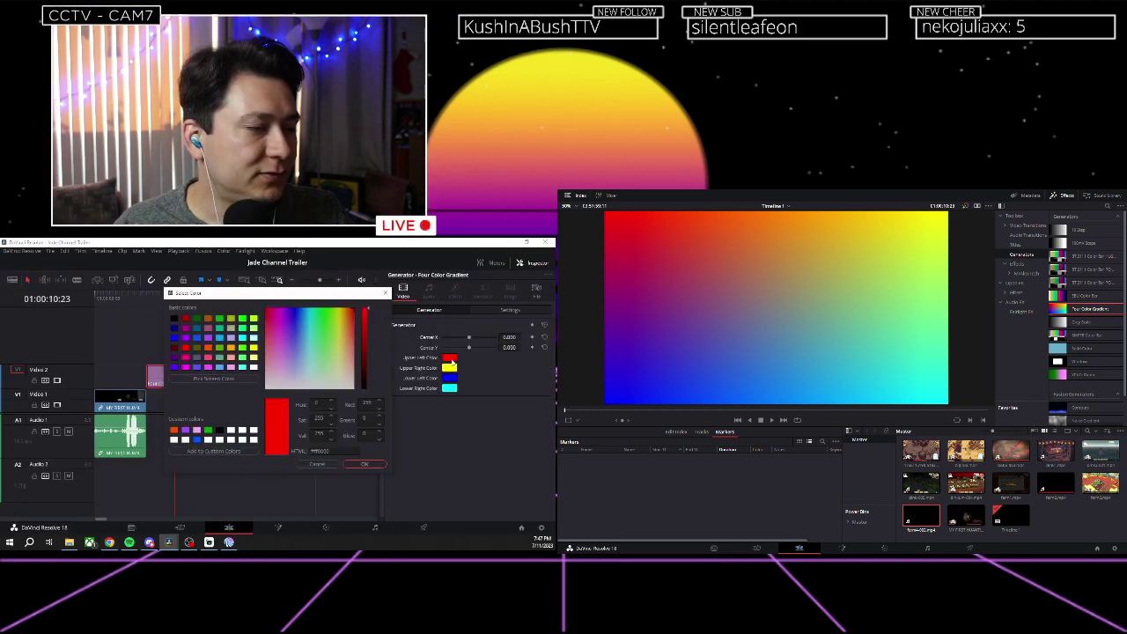
pyautogui.click(228, 382)
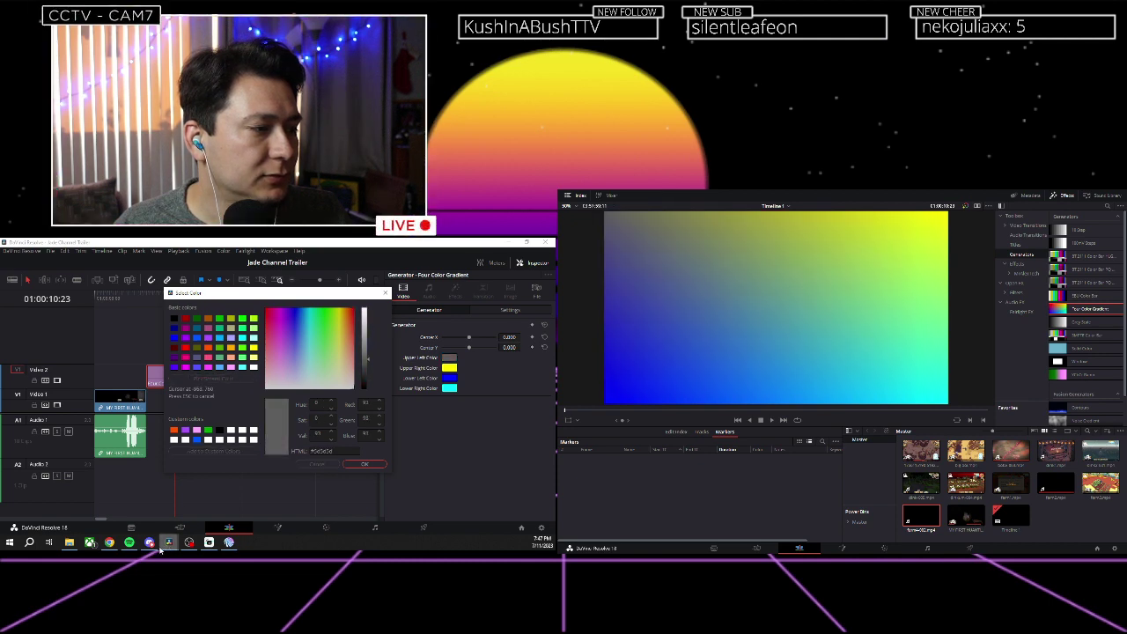
pyautogui.moveTo(109, 542)
pyautogui.moveTo(116, 507)
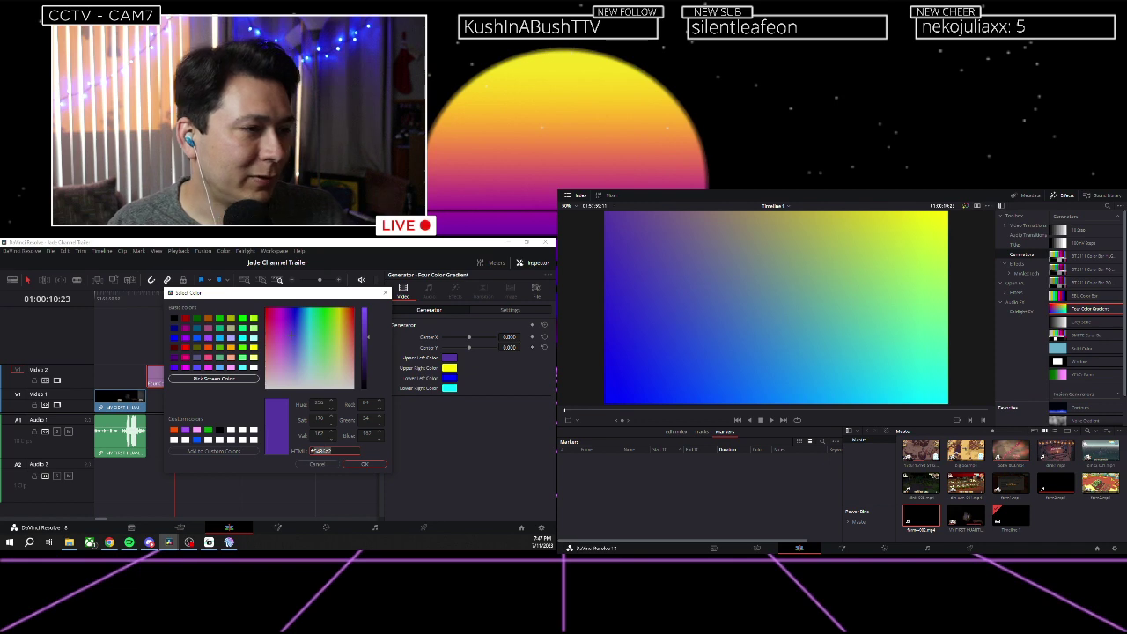
pyautogui.click(315, 463)
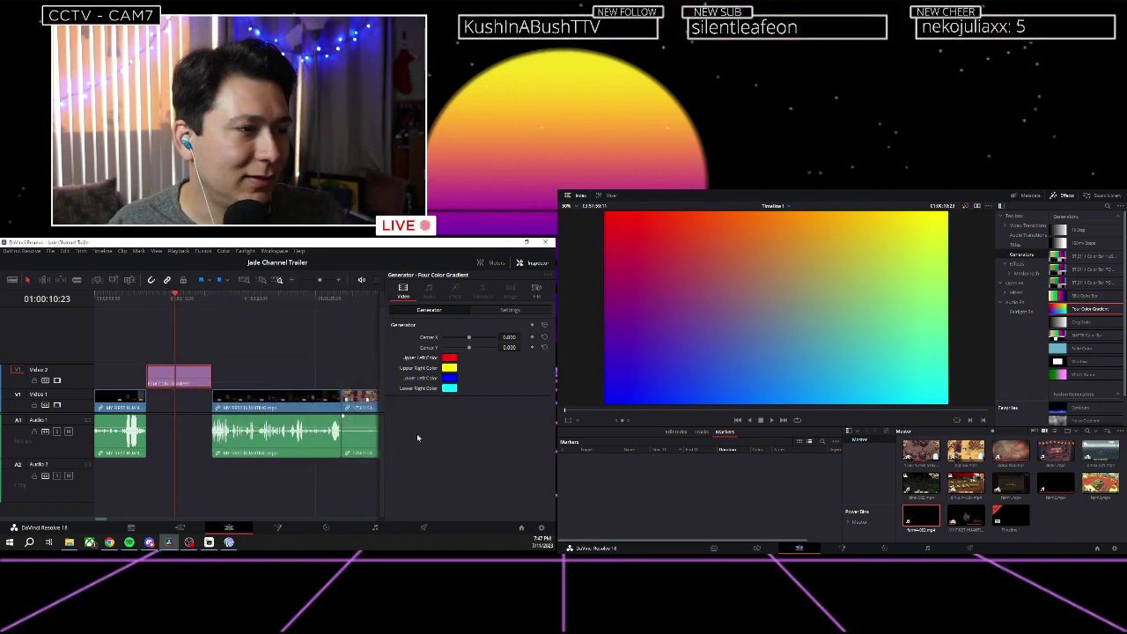
# Set the Four Color Gradient's Lower Left Color to the copied purple #5436a2.
pyautogui.click(450, 380)
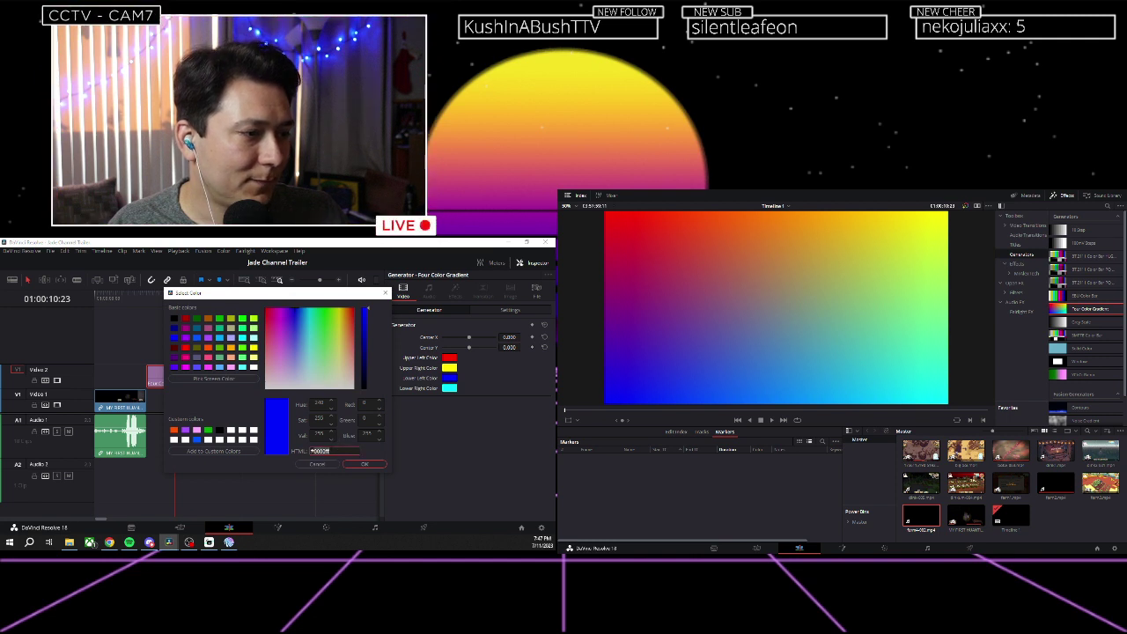
pyautogui.hotkey('ctrl', 'v')
pyautogui.click(353, 465)
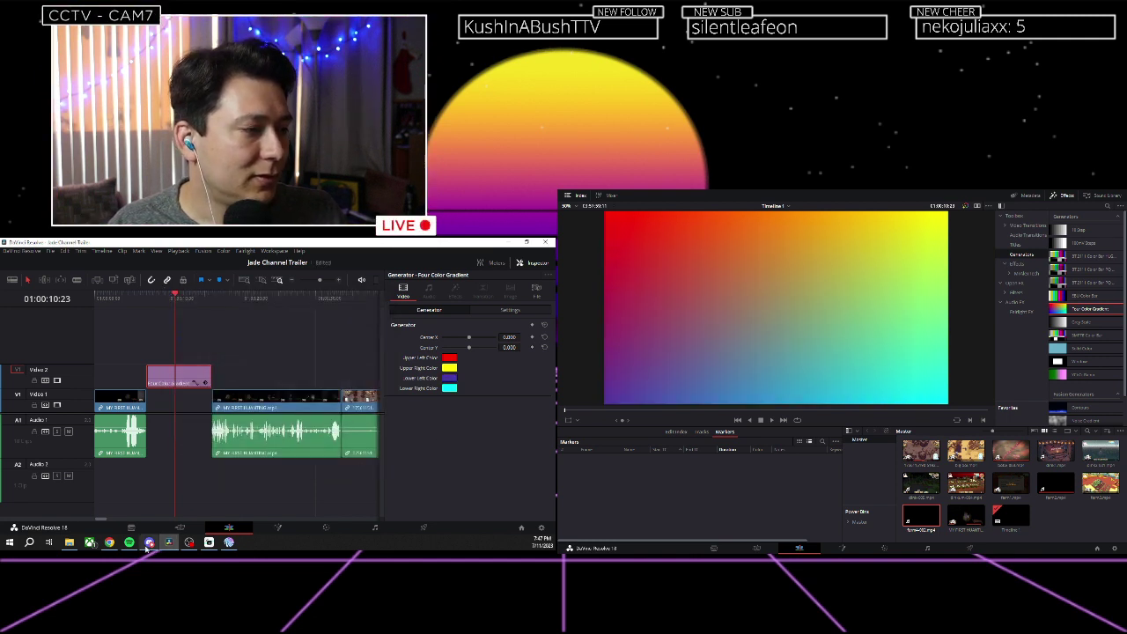
# Try to sample an Upper Left Color for the gradient from the Twitch page's window preview.
pyautogui.click(447, 359)
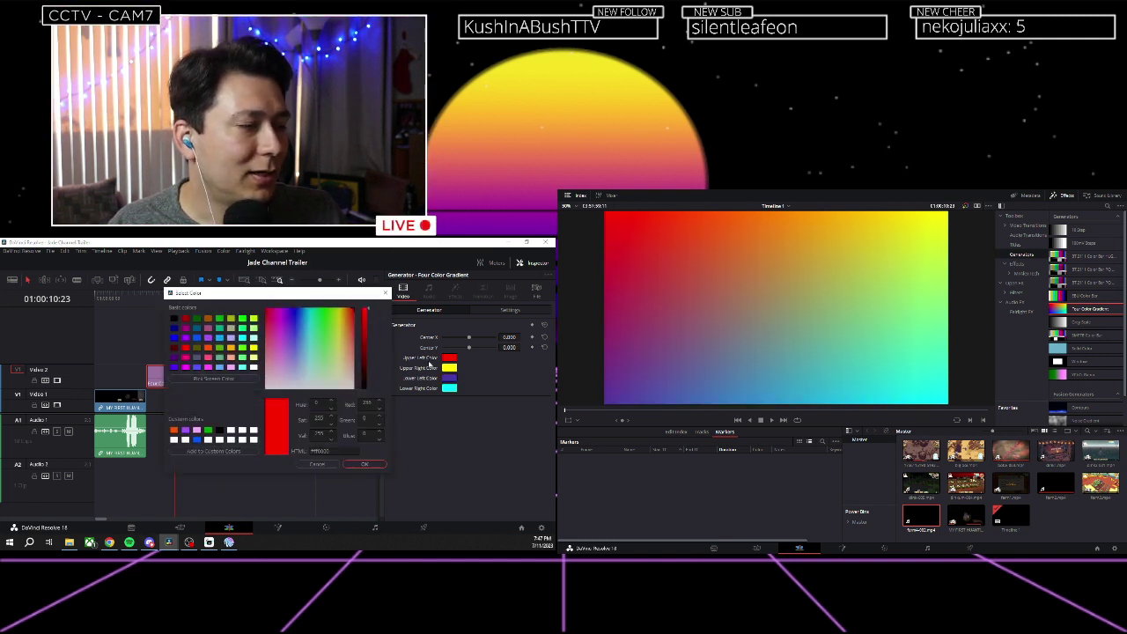
pyautogui.click(213, 379)
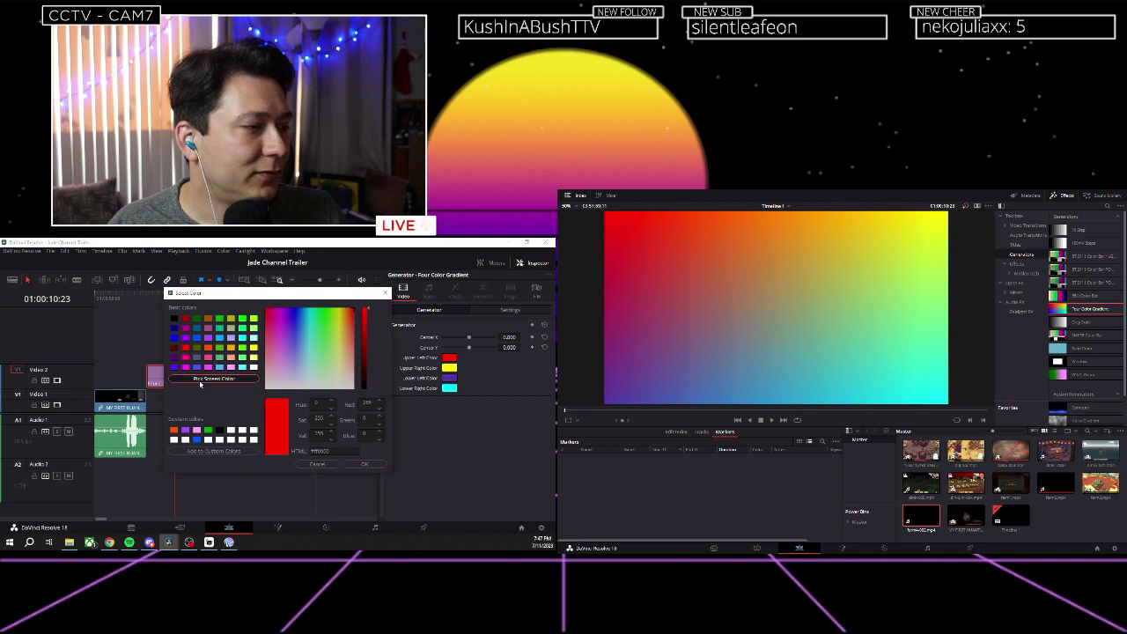
pyautogui.click(116, 548)
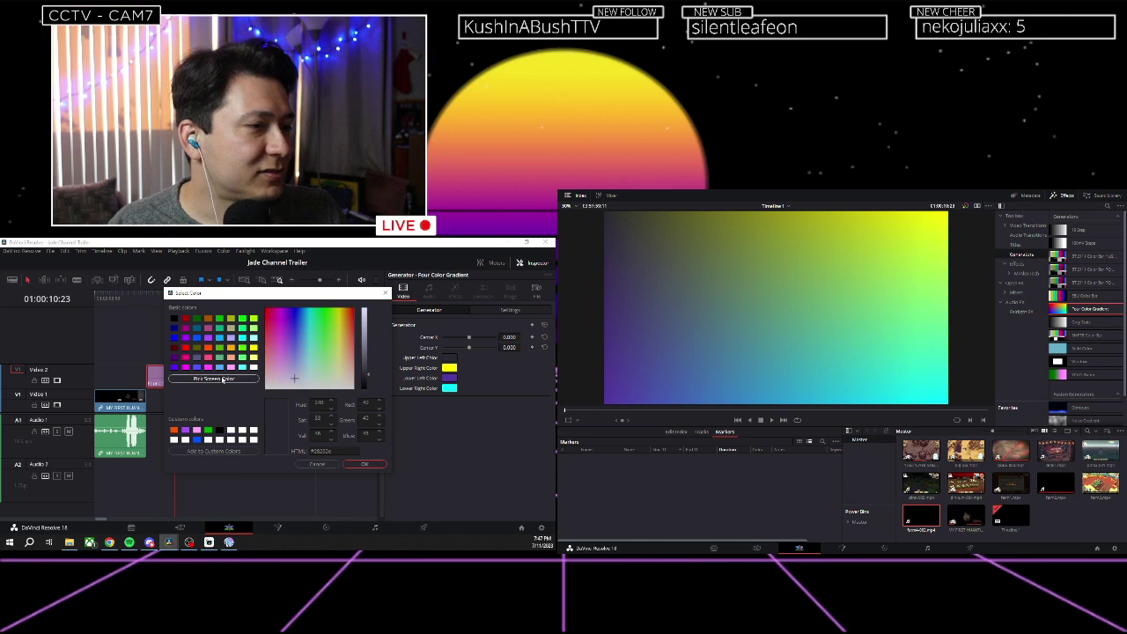
pyautogui.click(213, 378)
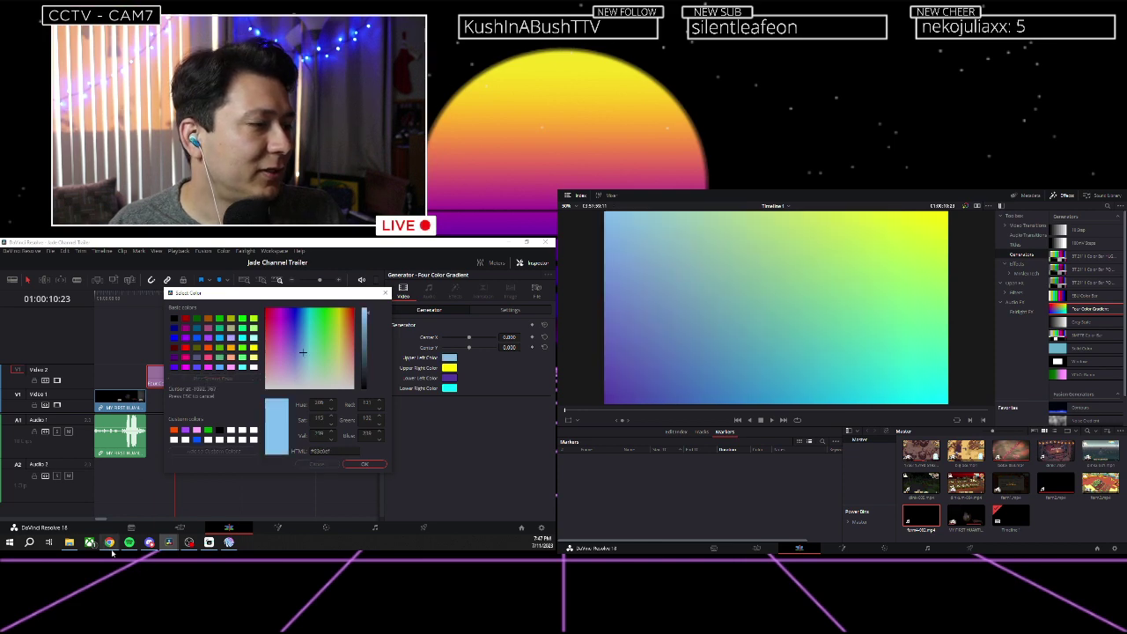
pyautogui.moveTo(111, 548)
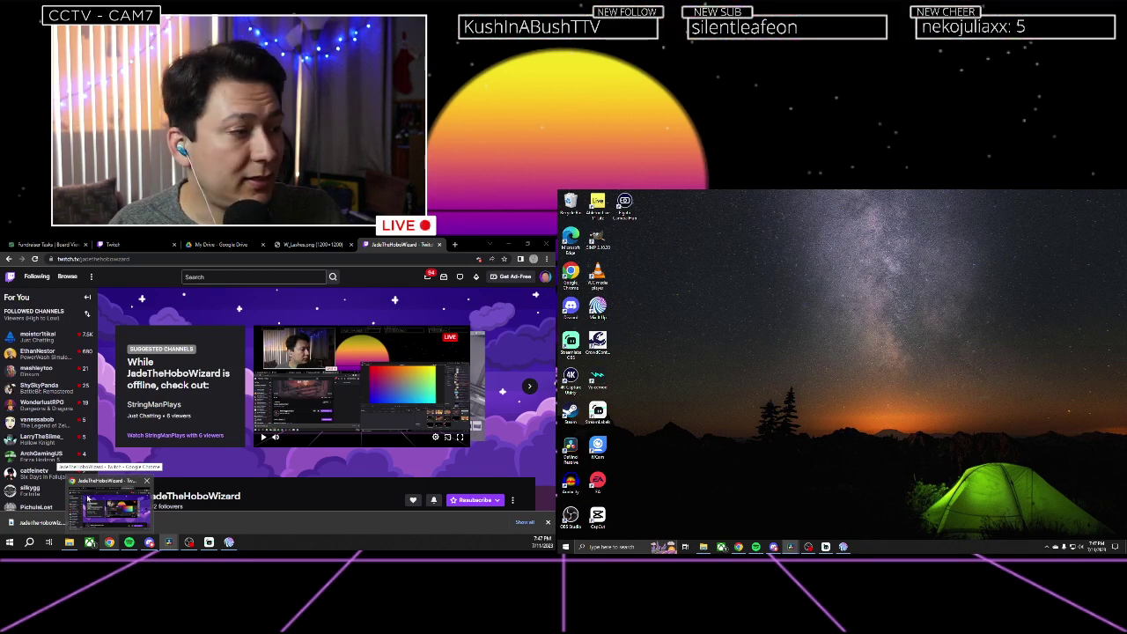
pyautogui.click(88, 499)
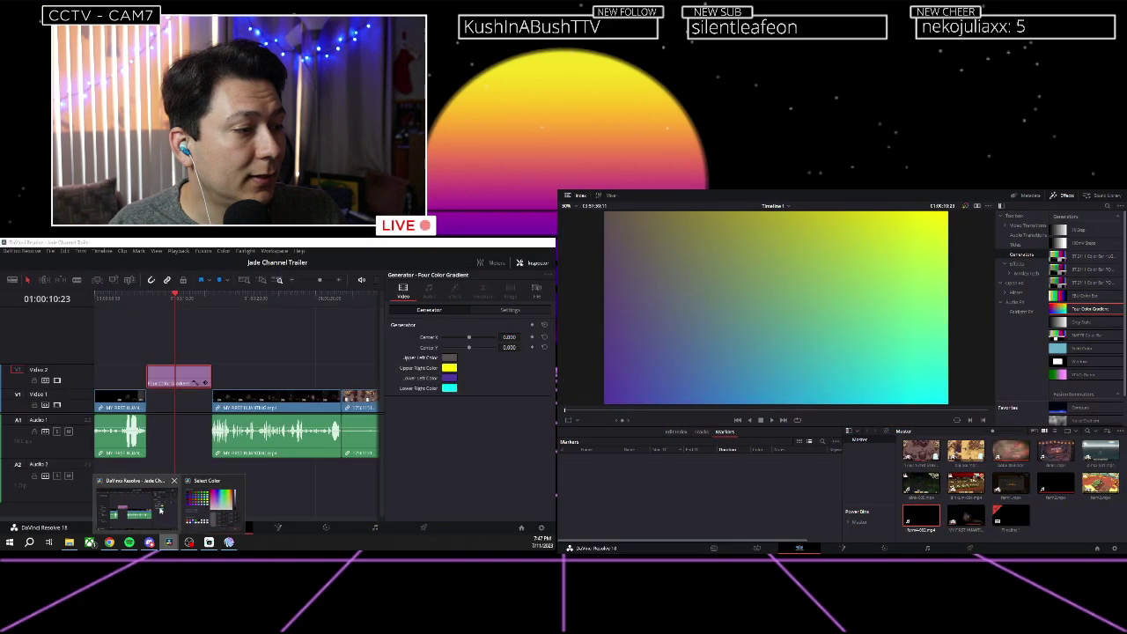
pyautogui.click(190, 502)
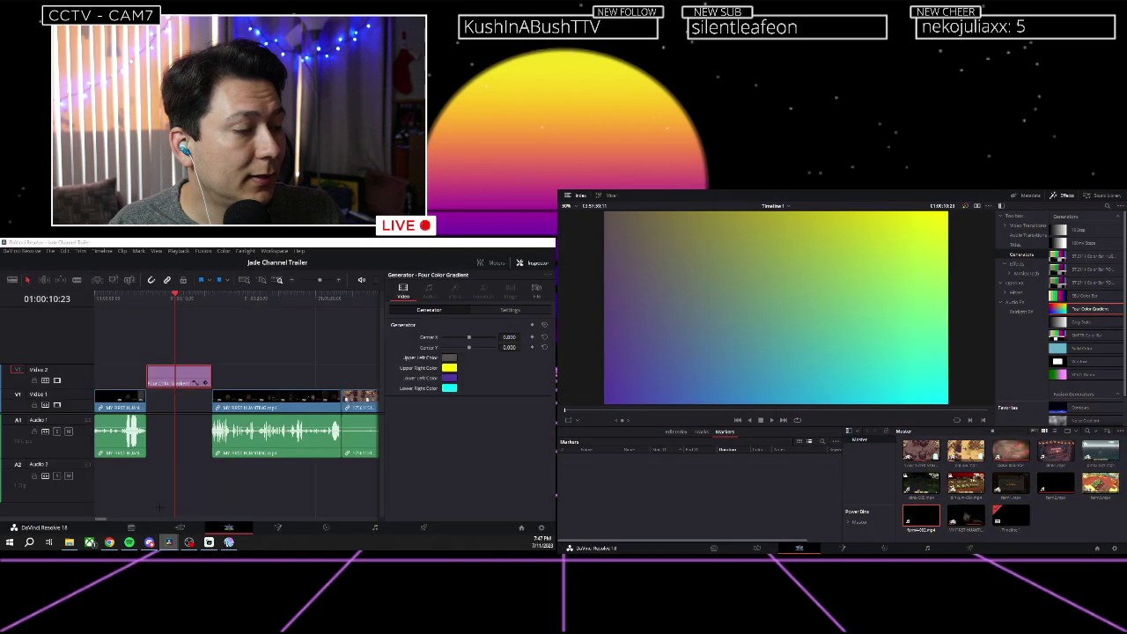
pyautogui.moveTo(169, 542)
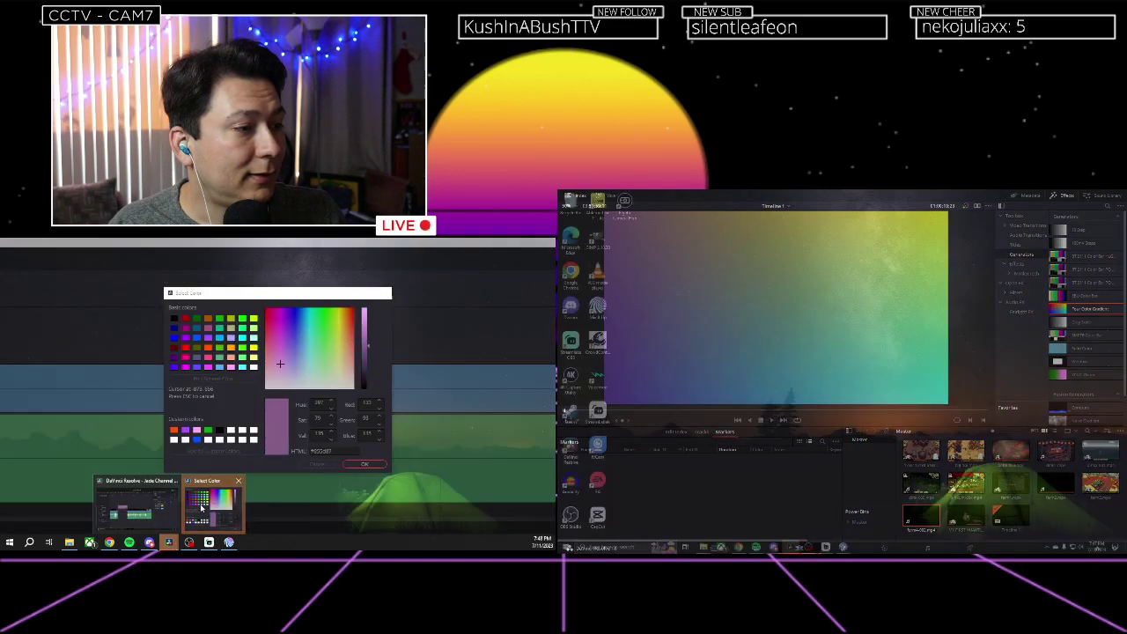
pyautogui.click(201, 508)
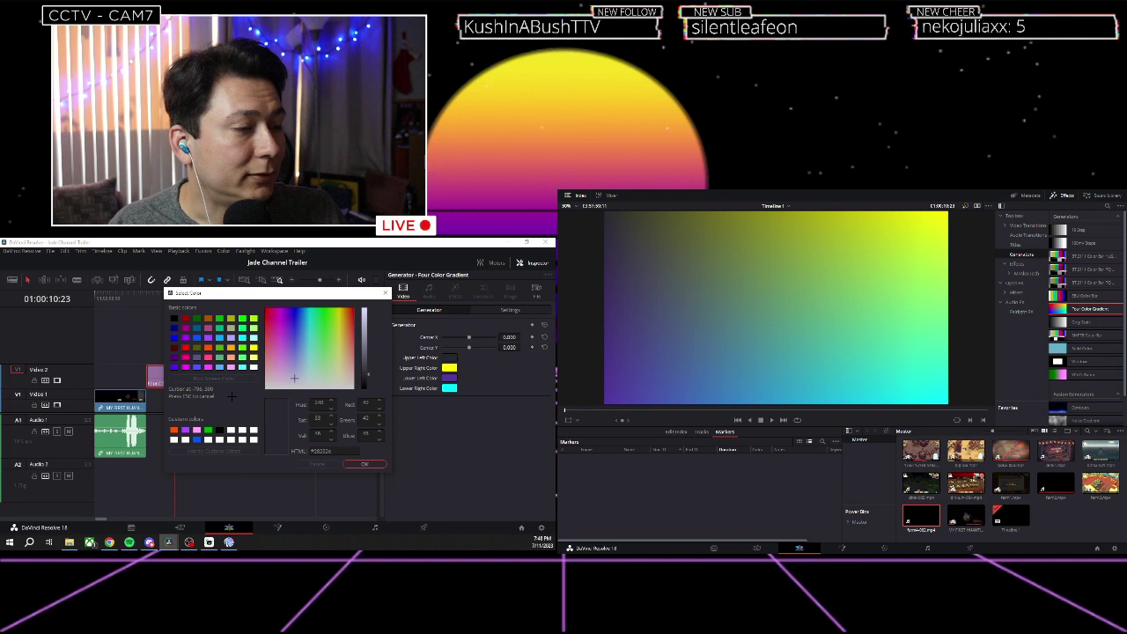
pyautogui.click(231, 395)
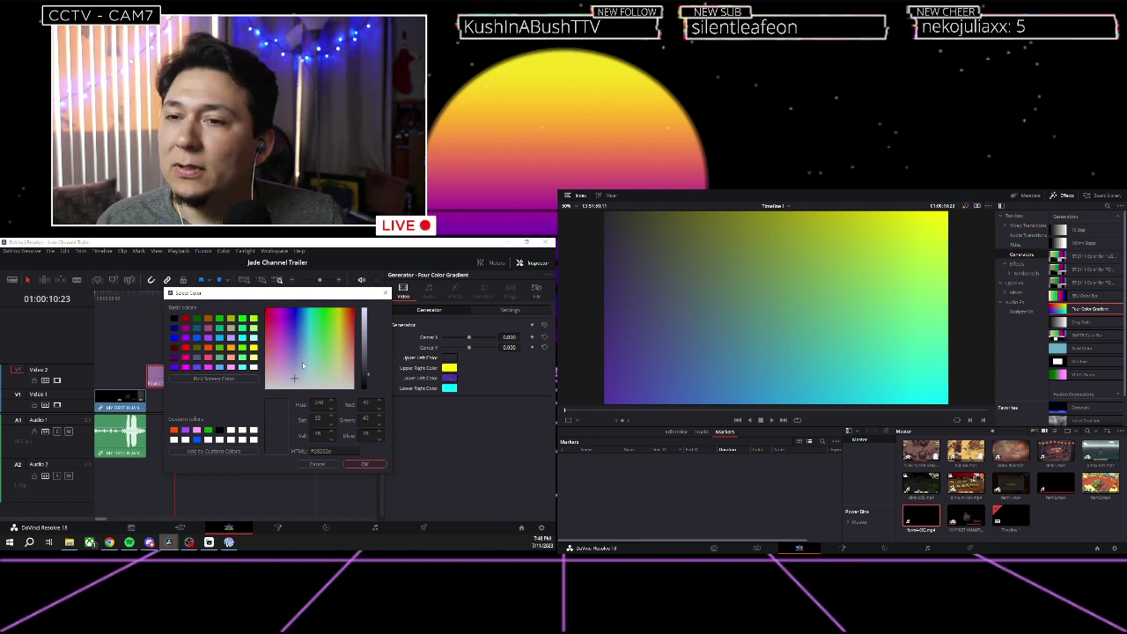
# Bring the Twitch page up behind the Select Color dialog and try sampling the Upper Left Color from it.
pyautogui.click(109, 542)
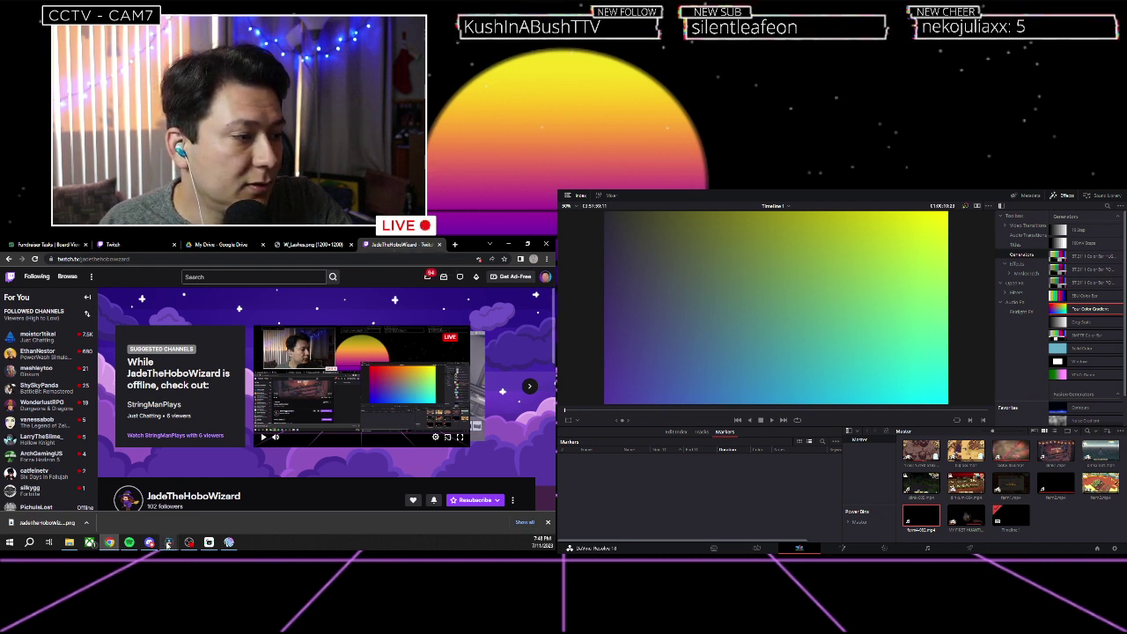
pyautogui.moveTo(167, 543)
pyautogui.click(196, 521)
pyautogui.click(219, 380)
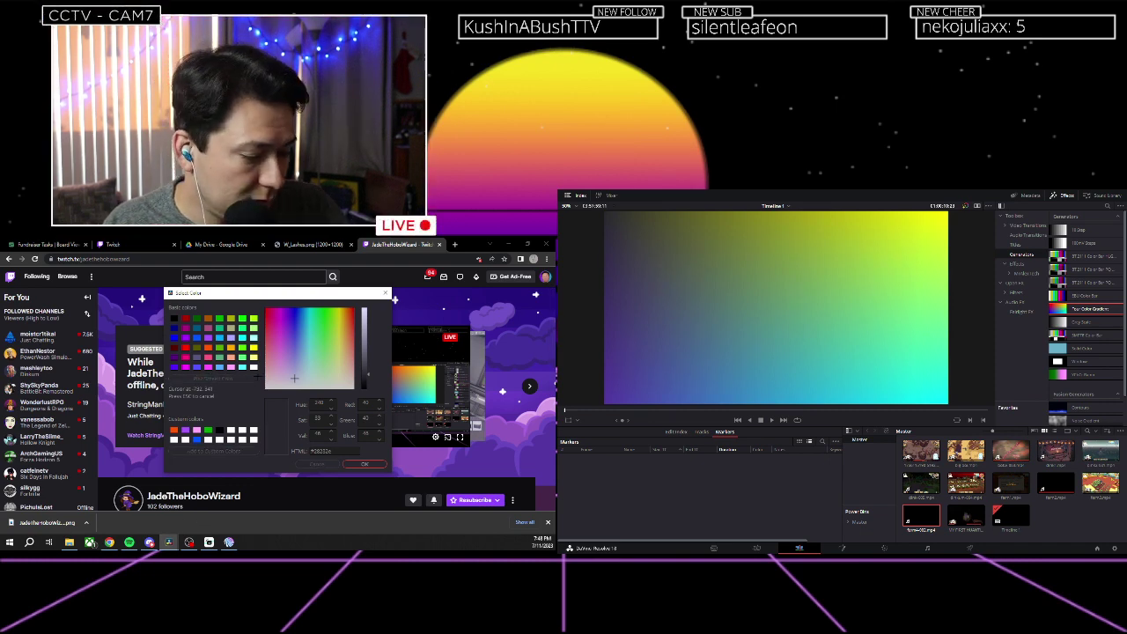
pyautogui.hotkey('alt', 'Tab')
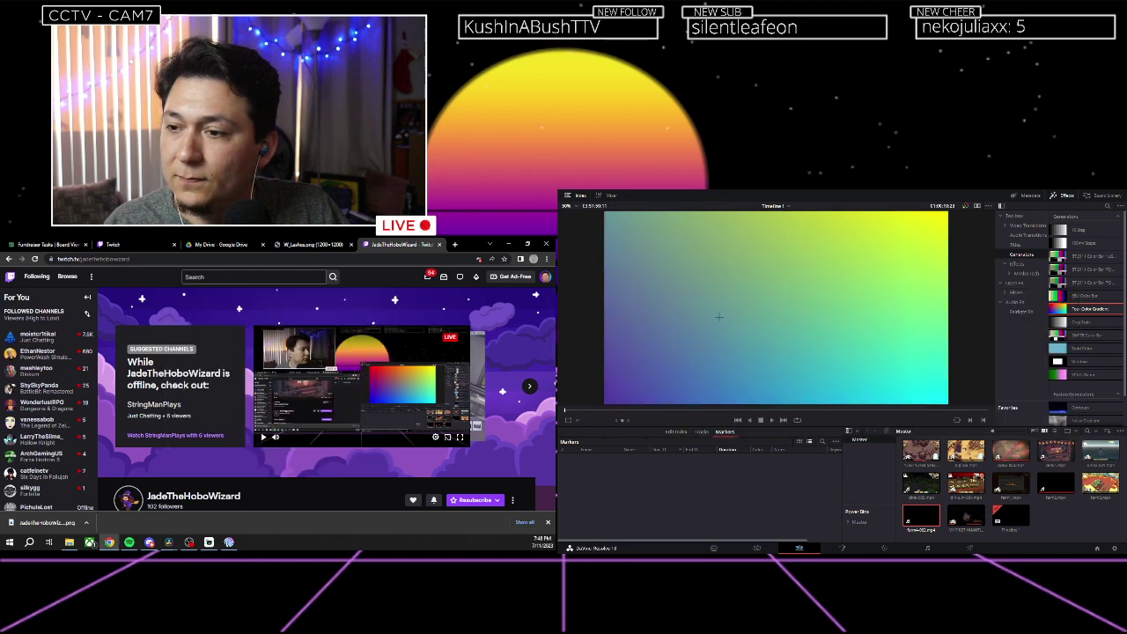
pyautogui.hotkey('alt', 'Tab')
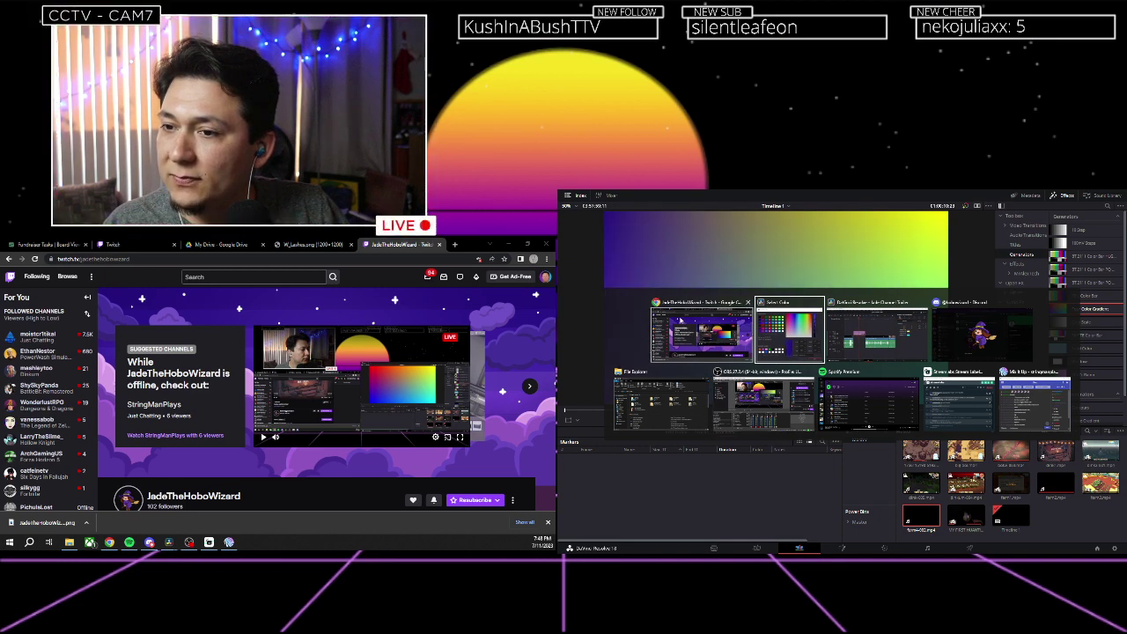
pyautogui.click(680, 320)
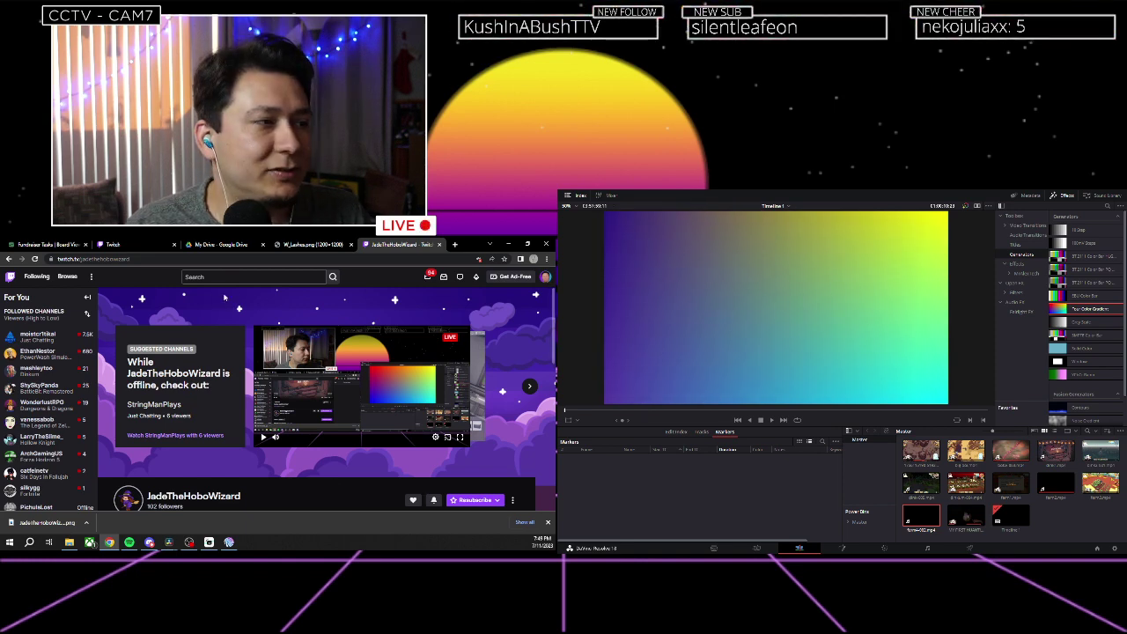
# Look for a way to save the Twitch channel's background, and capture a screenshot of the page's banner area.
pyautogui.rightClick(206, 298)
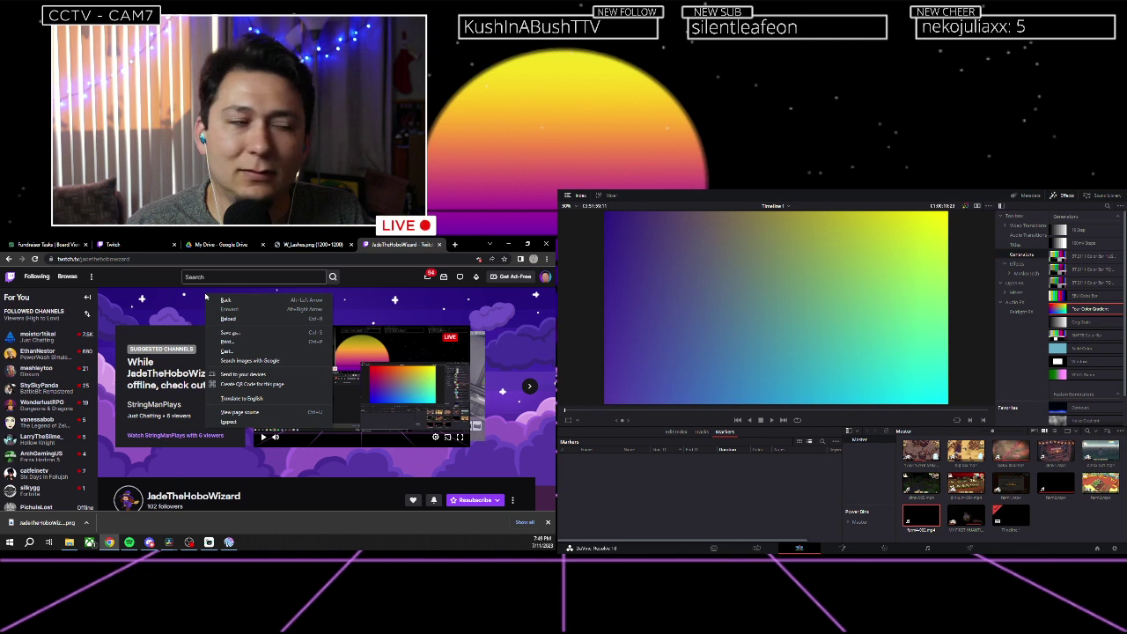
pyautogui.click(195, 296)
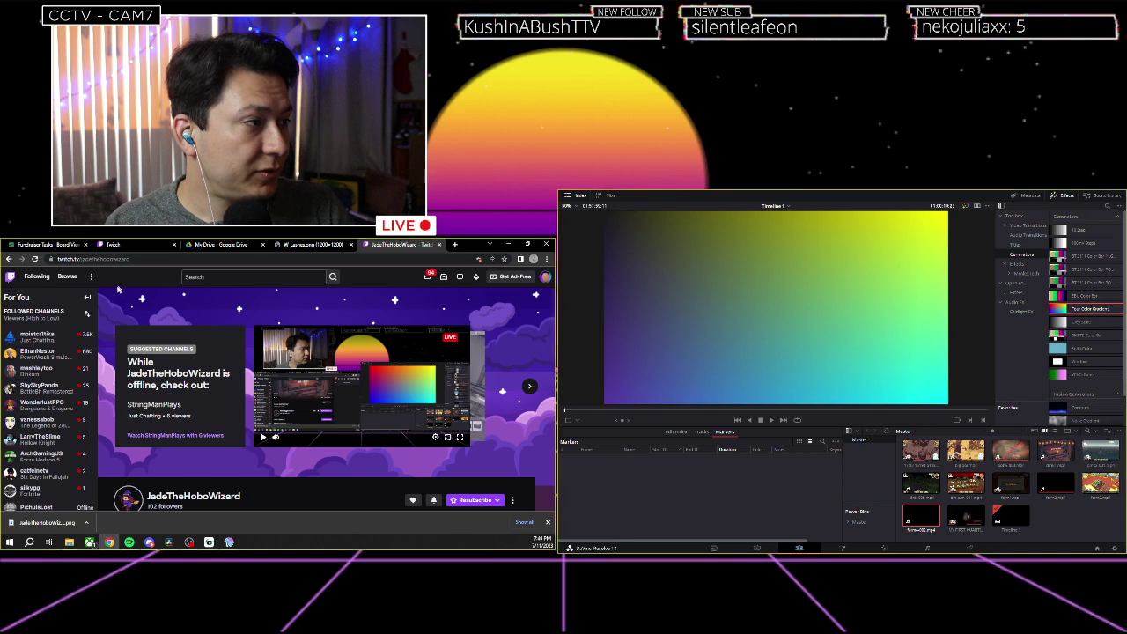
pyautogui.press('super+shift+s')
pyautogui.moveTo(97, 283); pyautogui.dragTo(549, 496)
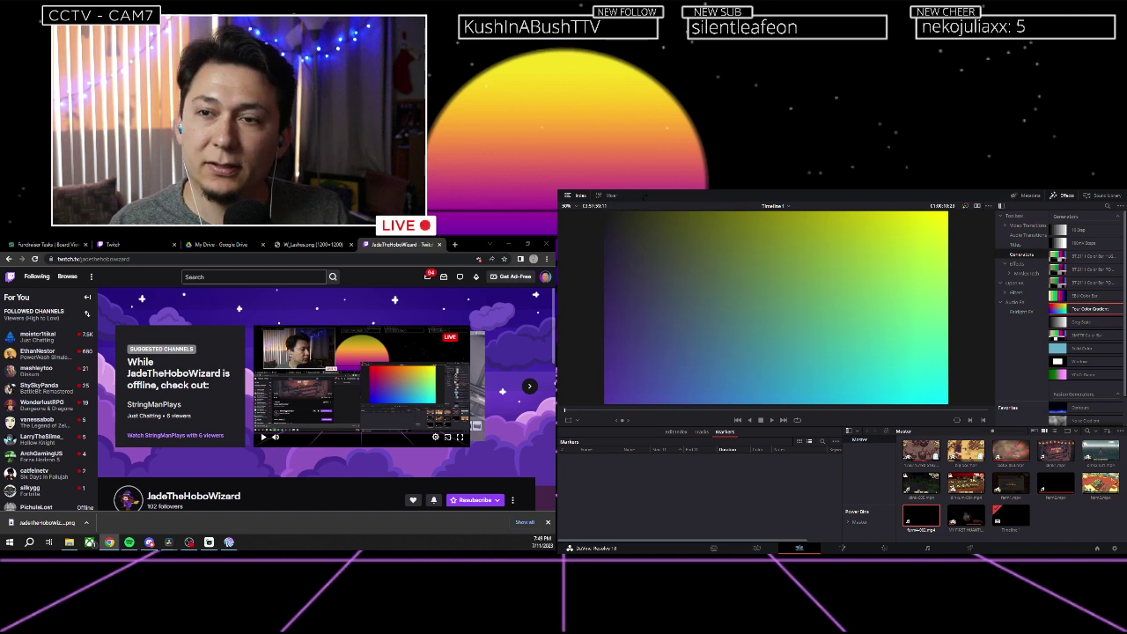
# Try once more to pick the Upper Left Color from the screen, and cancel the colour selection.
pyautogui.moveTo(169, 544)
pyautogui.click(207, 502)
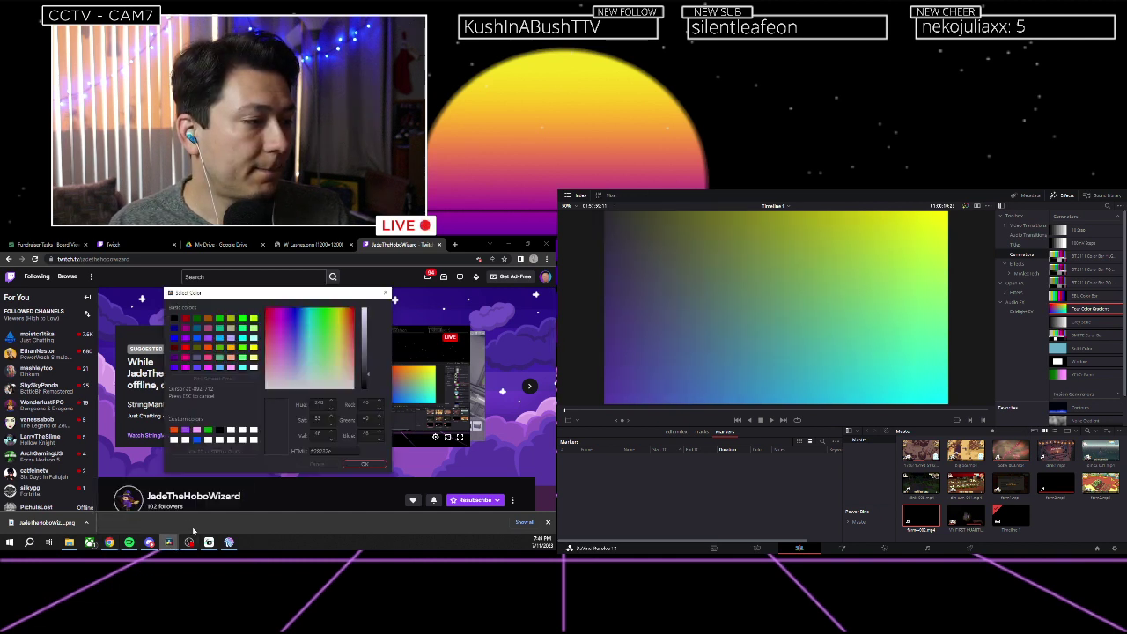
pyautogui.click(255, 403)
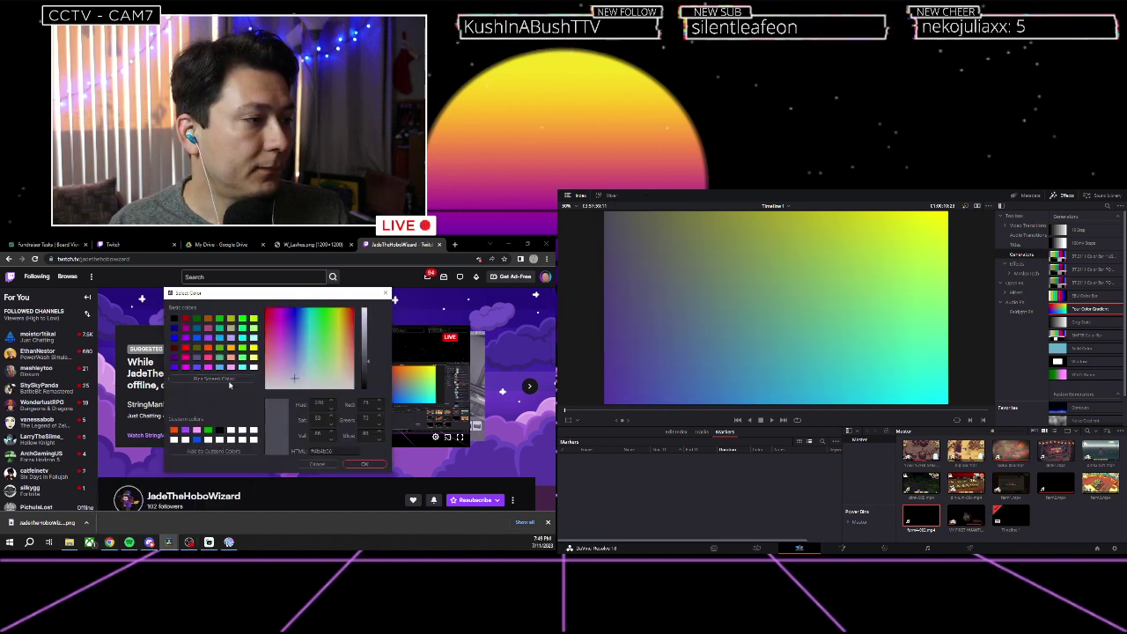
pyautogui.click(333, 466)
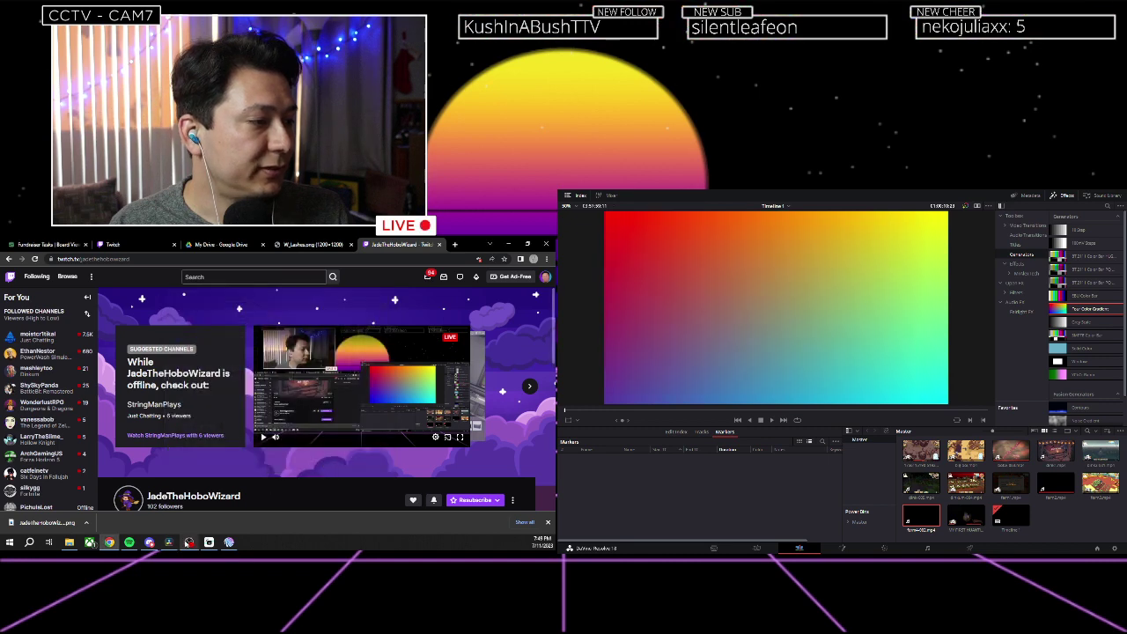
# Back in DaVinci Resolve, try to paste the captured screenshot into the media pool and timeline, and check the whole timeline for it.
pyautogui.click(168, 543)
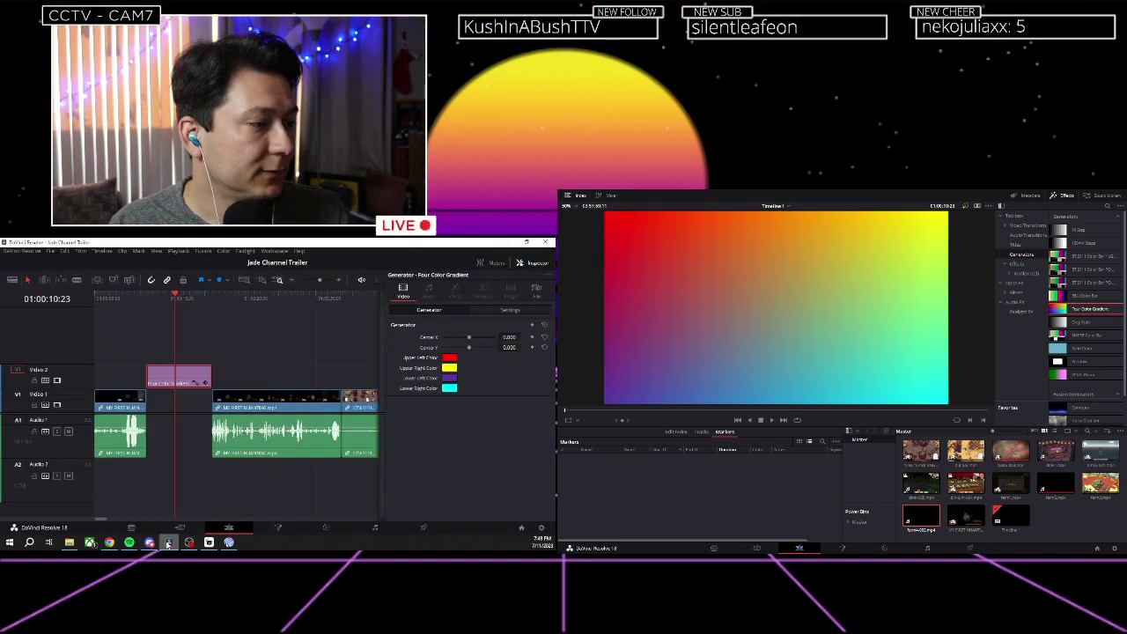
pyautogui.rightClick(1068, 520)
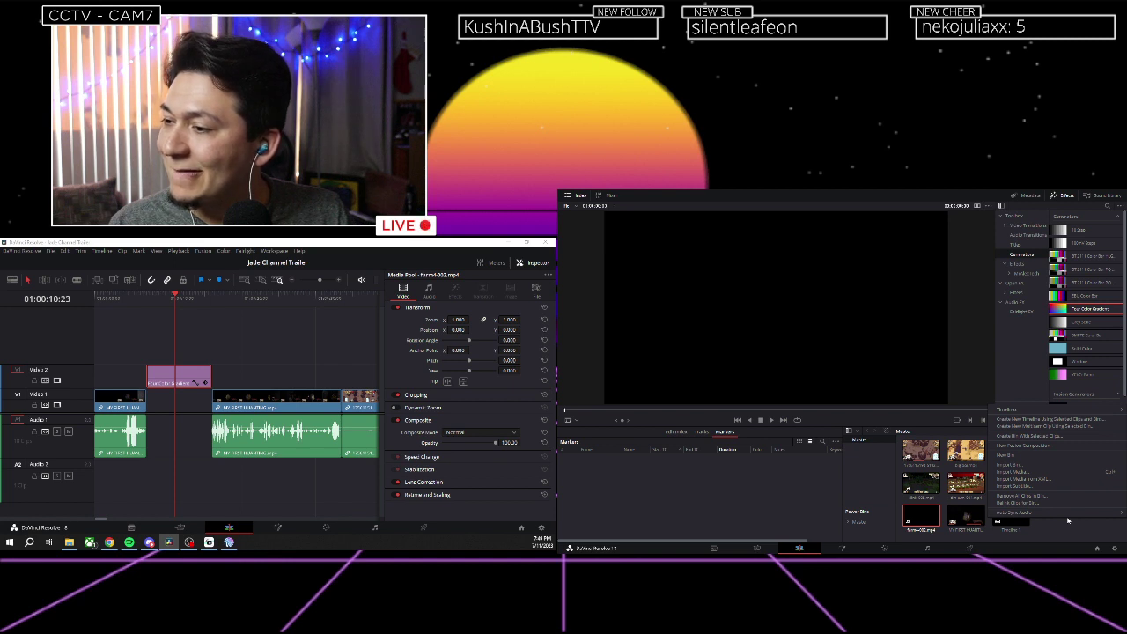
pyautogui.rightClick(220, 326)
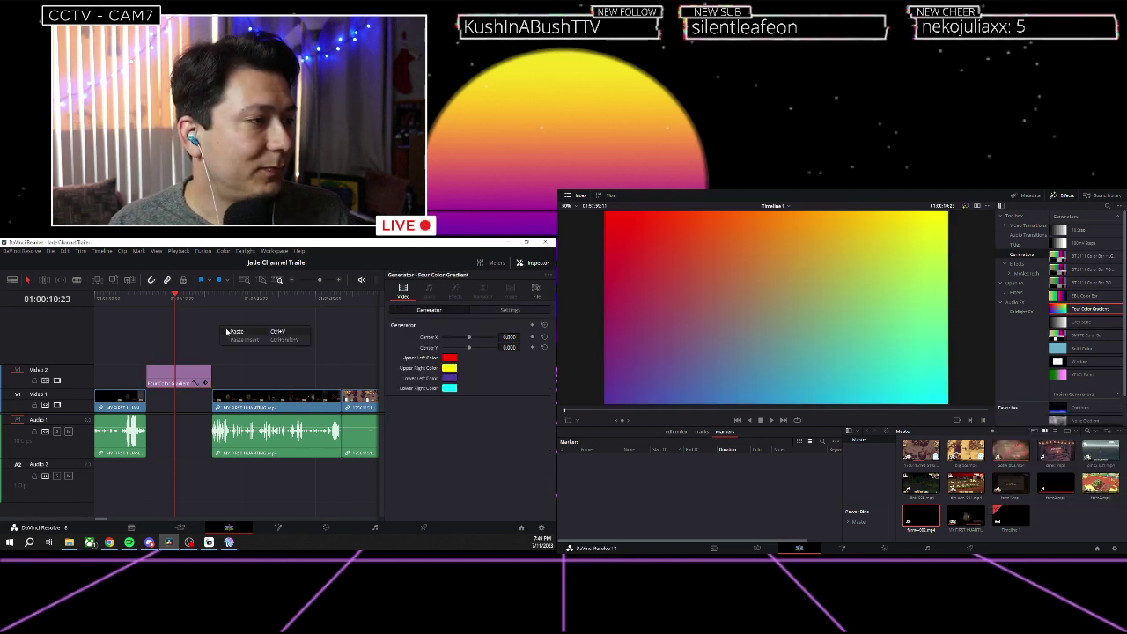
pyautogui.click(233, 332)
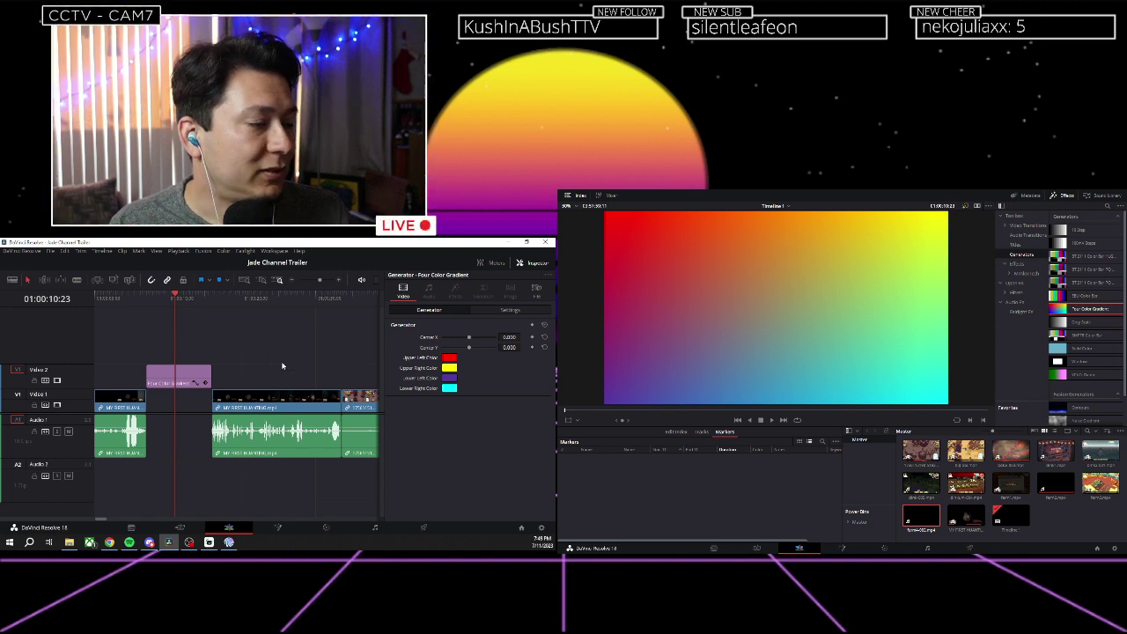
pyautogui.hotkey('shift', 'z')
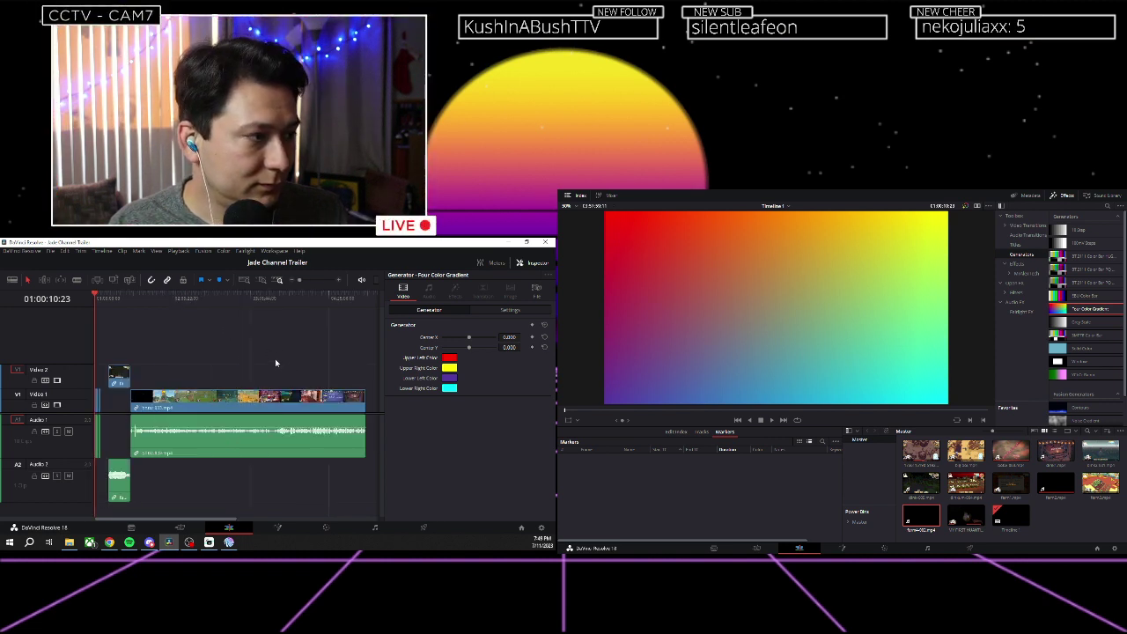
pyautogui.scroll(5, 250, 355)
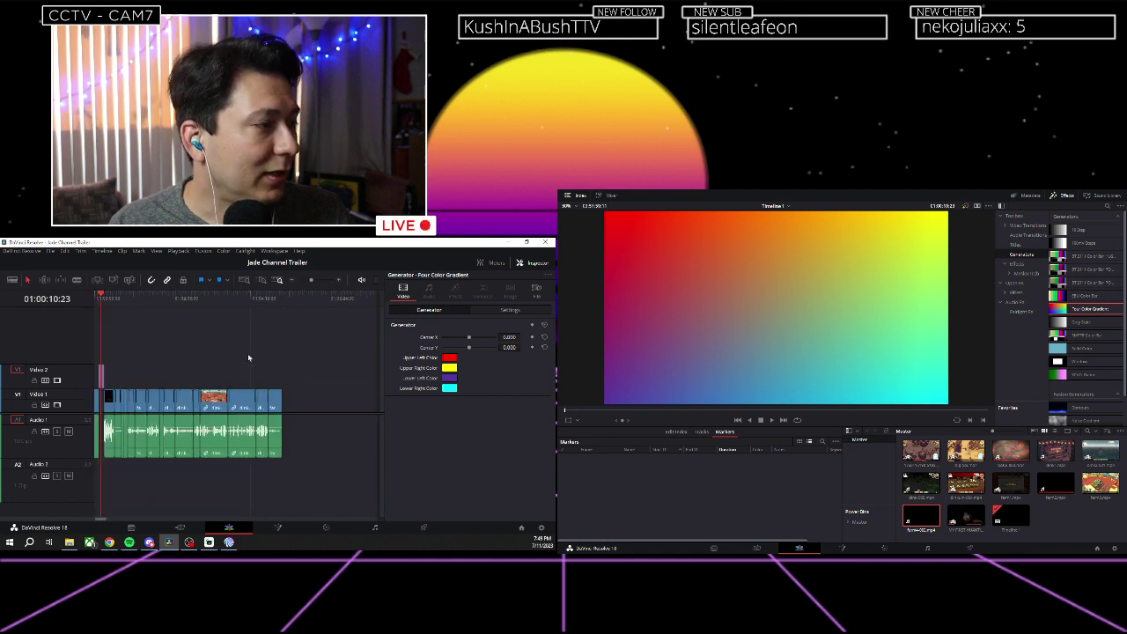
pyautogui.scroll(4, 247, 353)
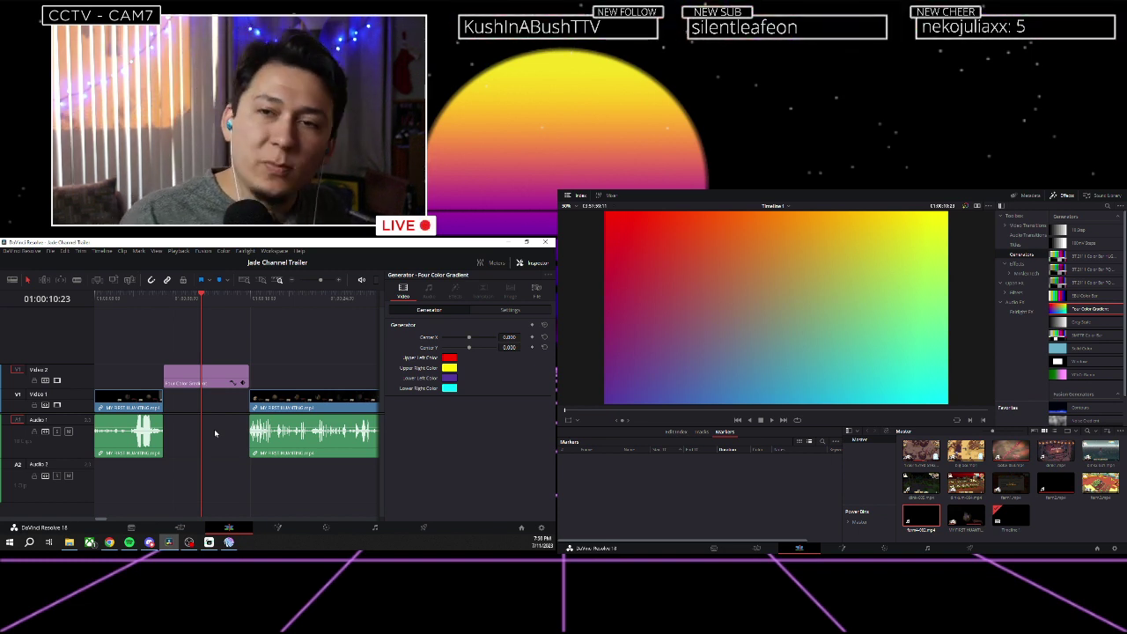
# Move the DaVinci Resolve window down so the Twitch page's banner is exposed behind it.
pyautogui.click(171, 300)
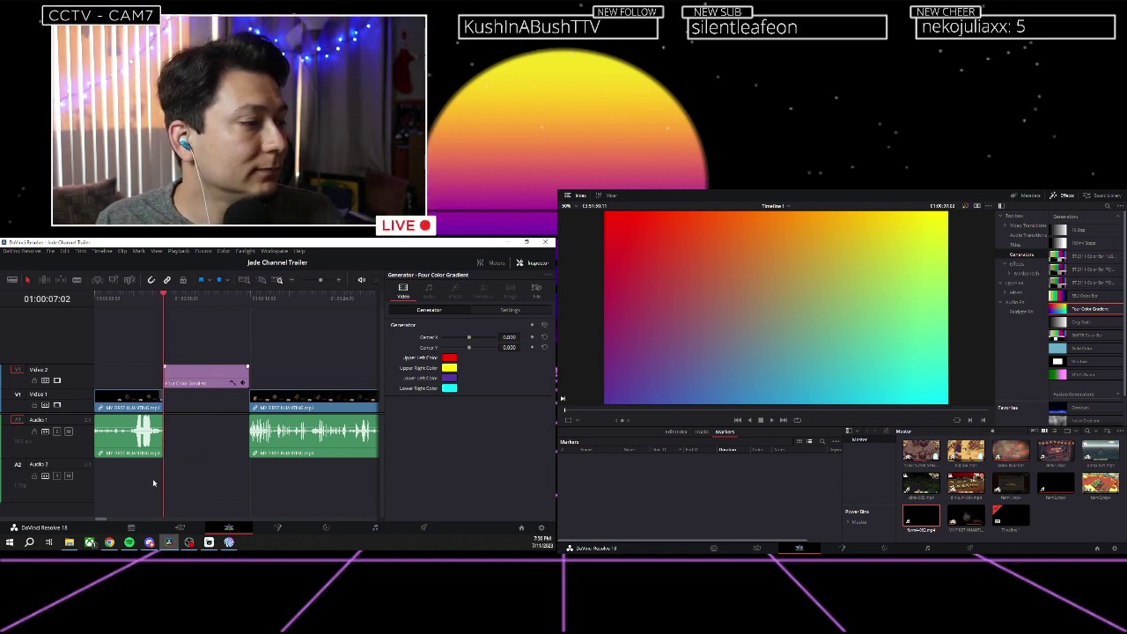
pyautogui.moveTo(108, 542)
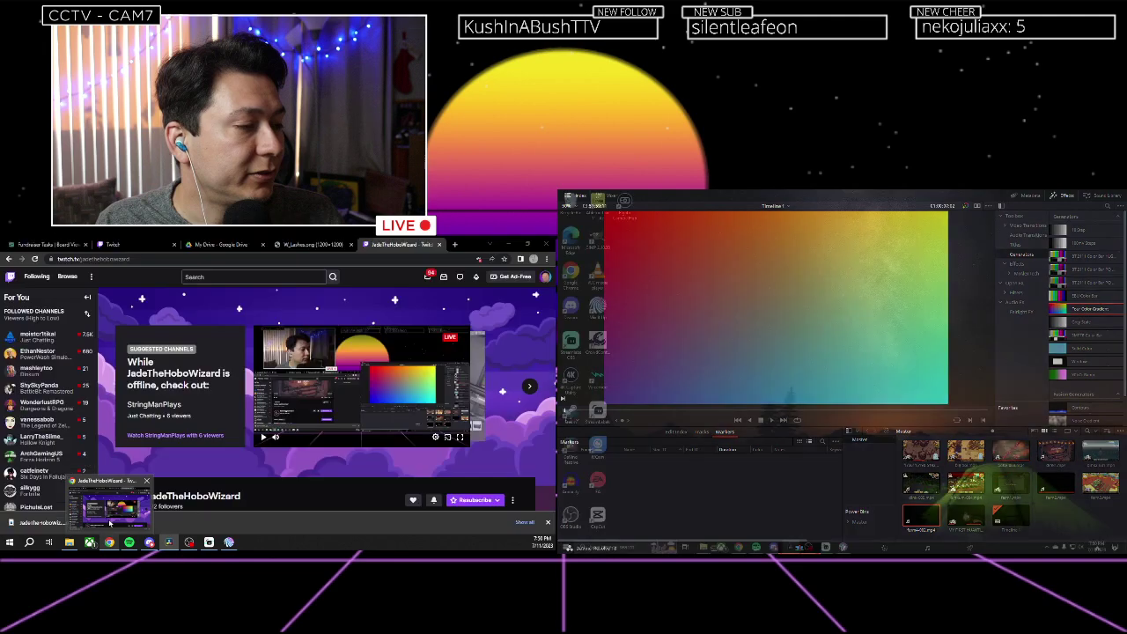
pyautogui.click(112, 525)
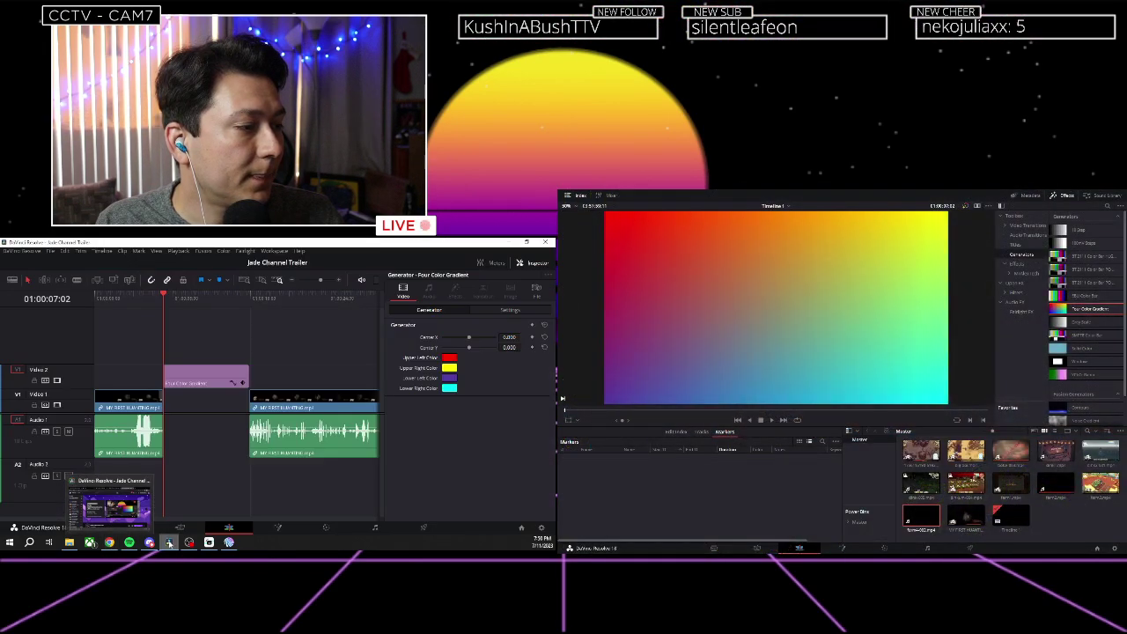
pyautogui.click(169, 542)
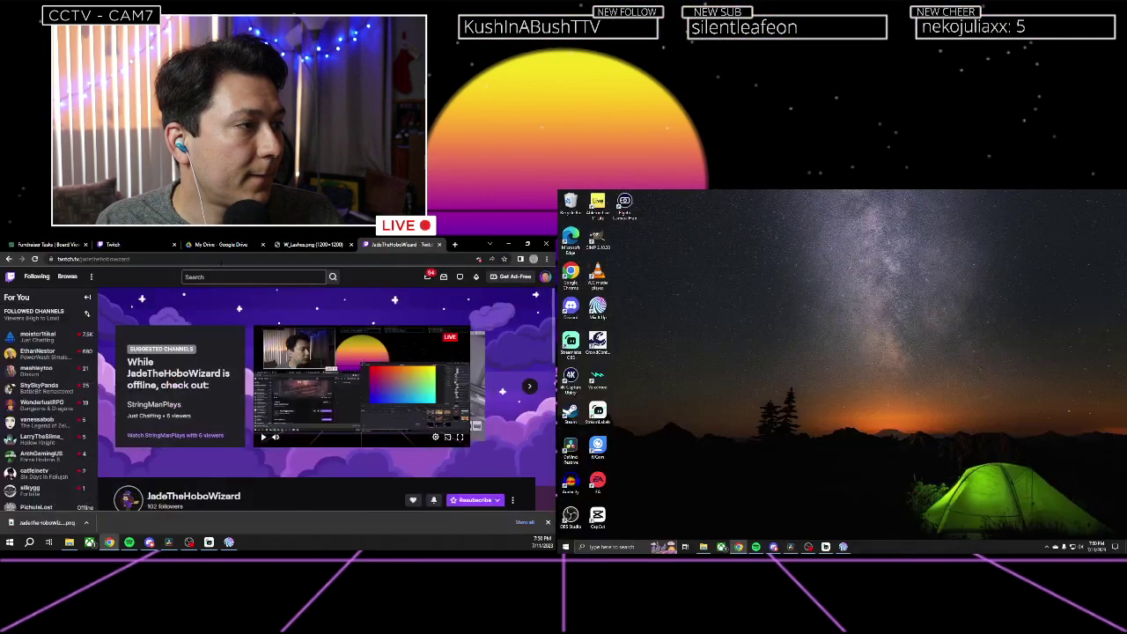
pyautogui.click(168, 542)
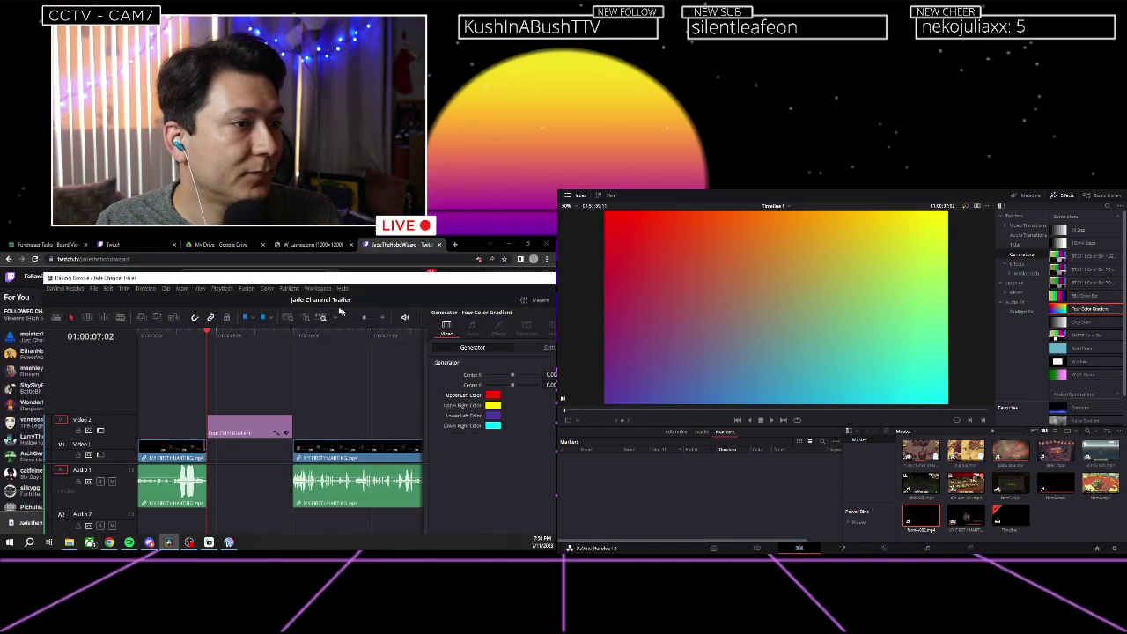
pyautogui.moveTo(517, 277); pyautogui.dragTo(740, 192)
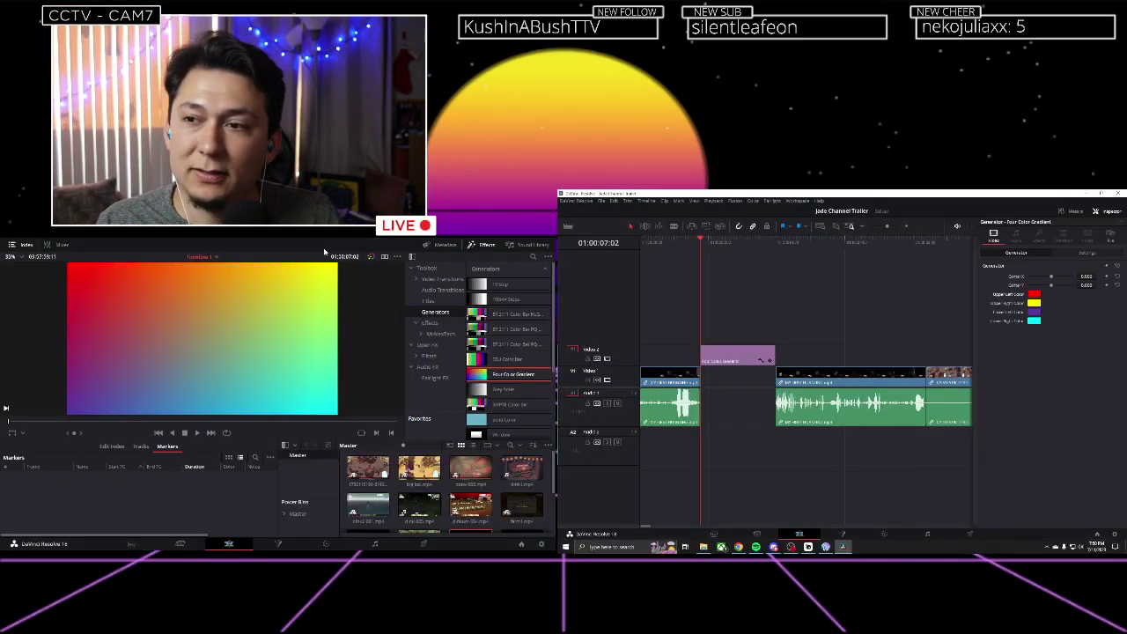
pyautogui.moveTo(670, 192); pyautogui.dragTo(340, 344)
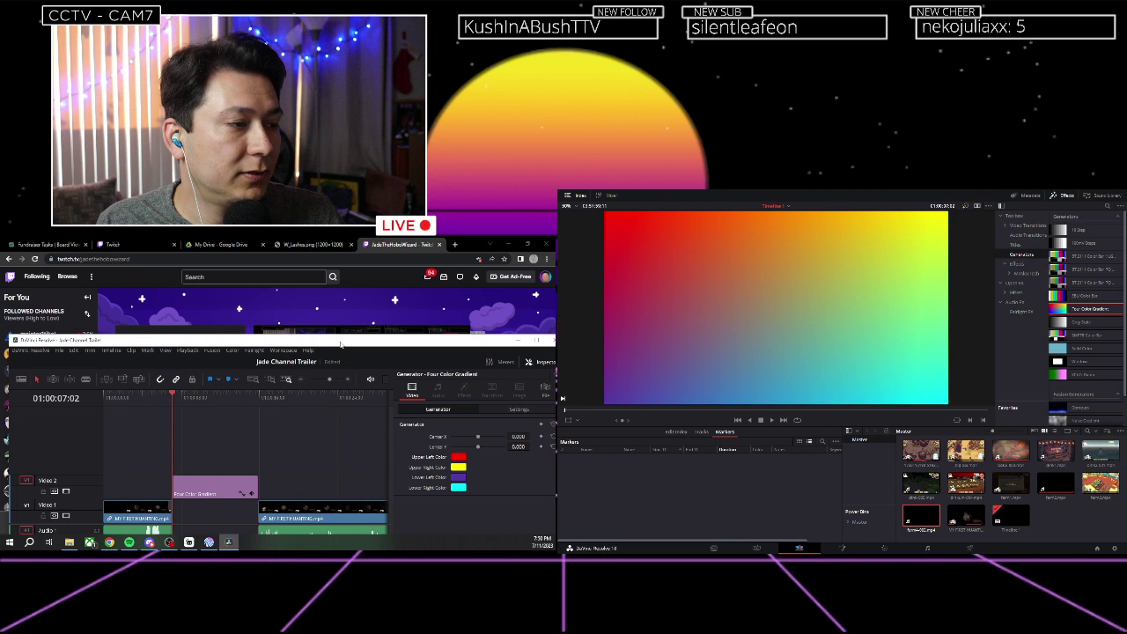
# Set the gradient's Upper Left Color by sampling the dark purple sky of the Twitch banner from the screen.
pyautogui.click(461, 458)
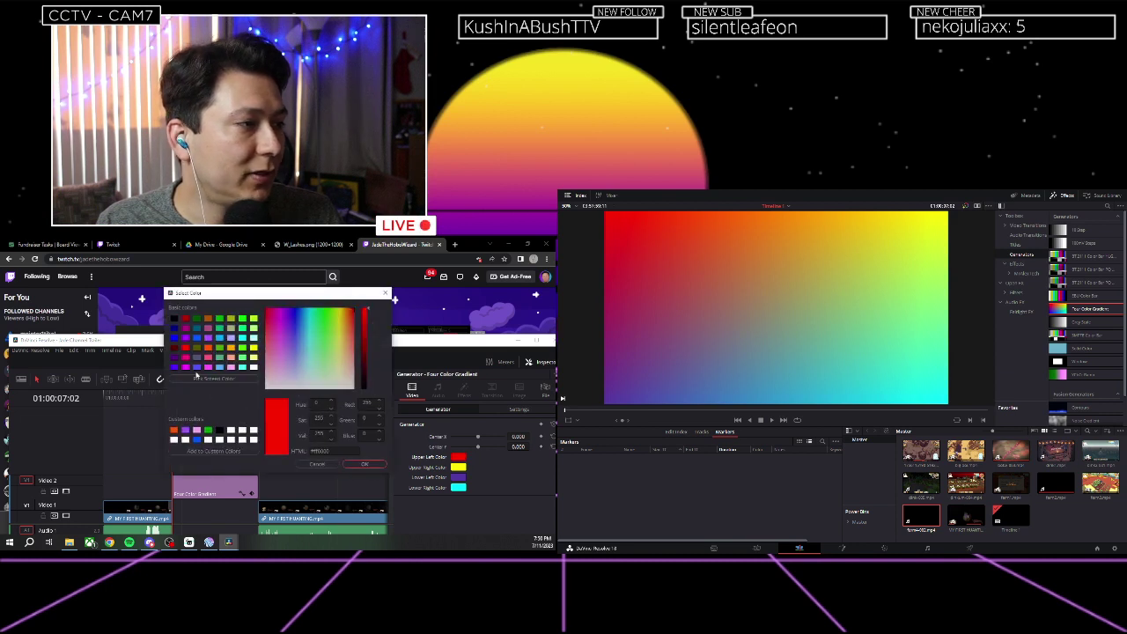
pyautogui.click(210, 379)
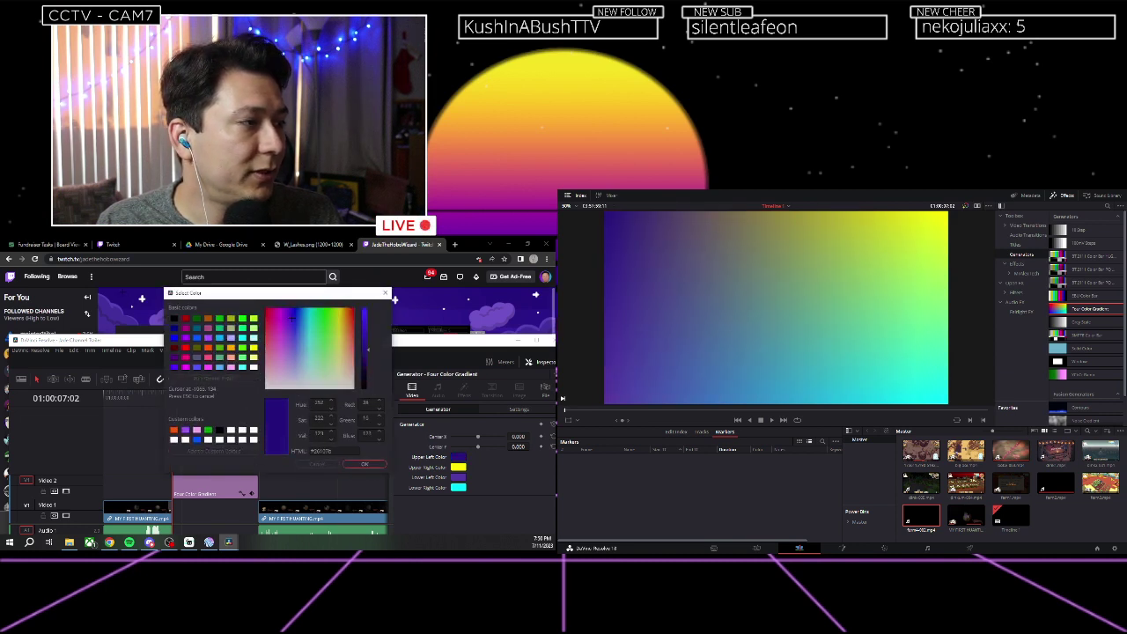
pyautogui.click(121, 290)
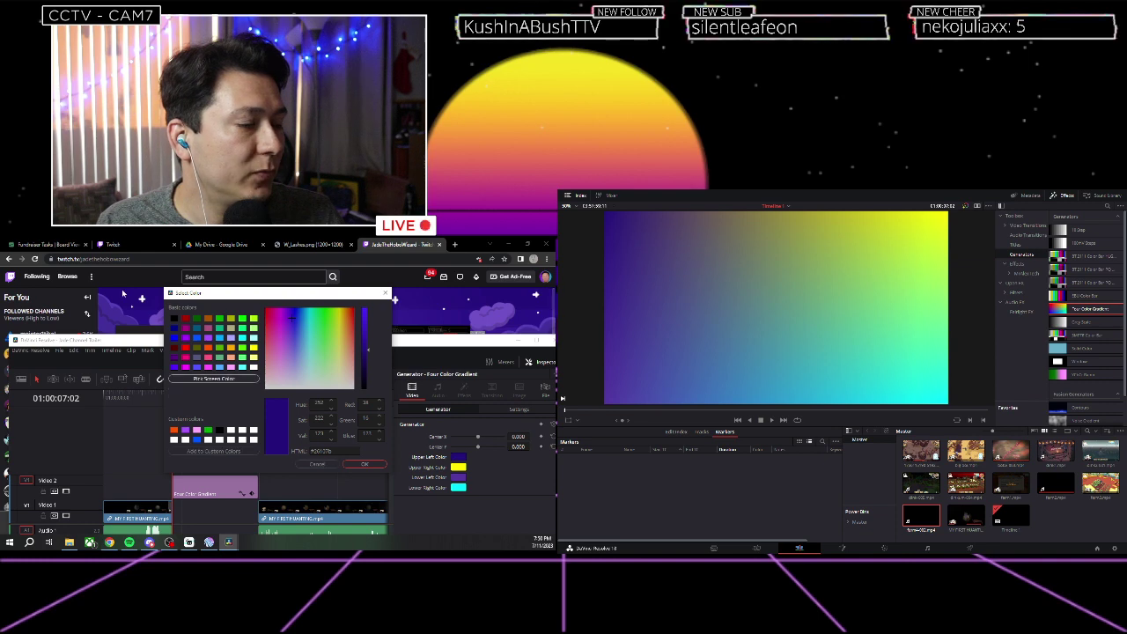
pyautogui.click(362, 465)
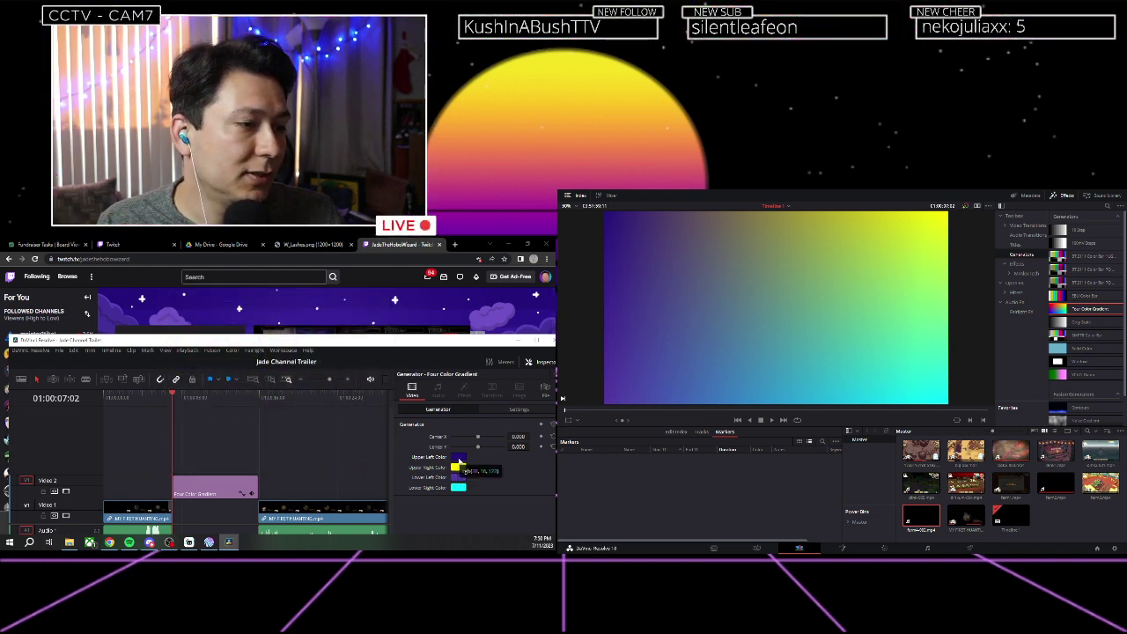
# Restore the editor window to full size and copy the Upper Left Color's HTML code into the Upper Right Color.
pyautogui.moveTo(483, 340); pyautogui.dragTo(245, 511)
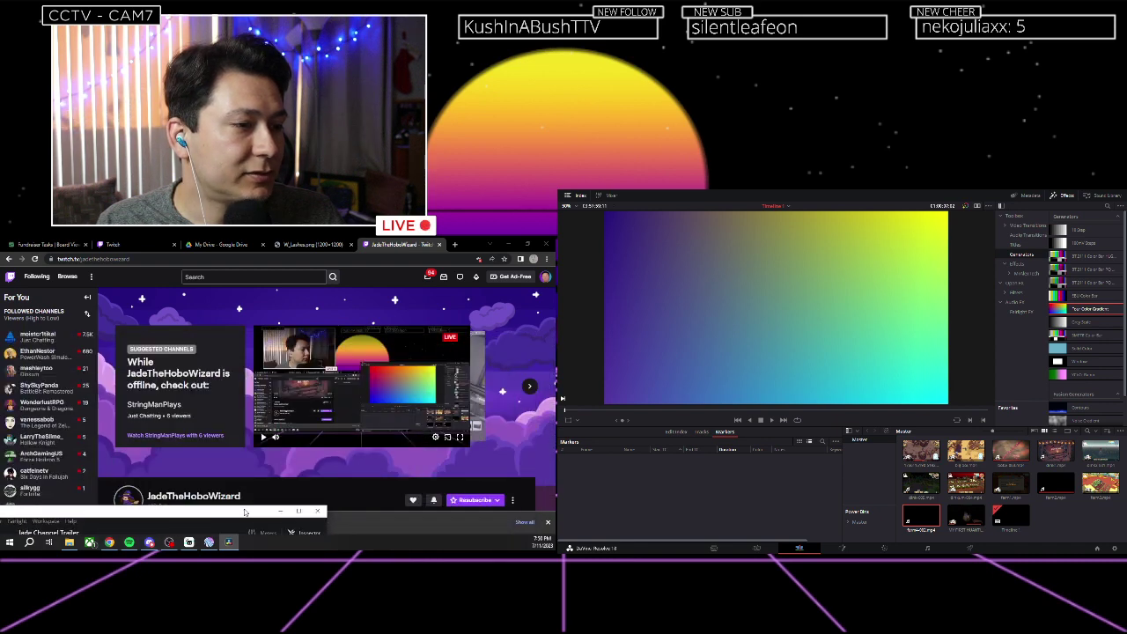
pyautogui.moveTo(246, 511); pyautogui.dragTo(474, 241)
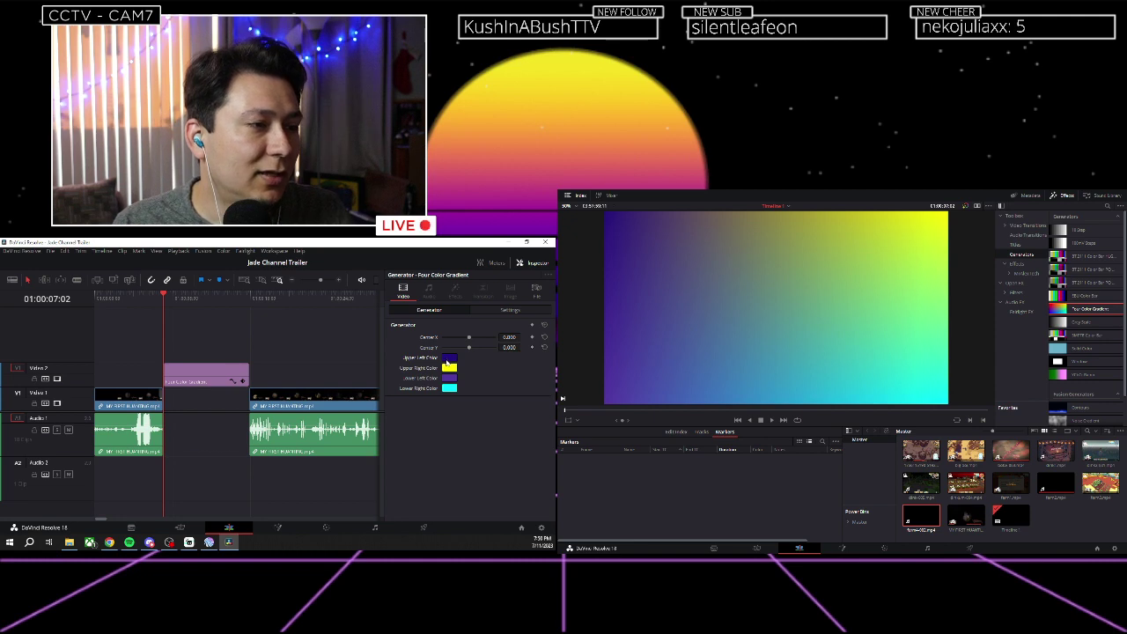
pyautogui.click(449, 359)
pyautogui.doubleClick(326, 451)
pyautogui.hotkey('ctrl', 'c')
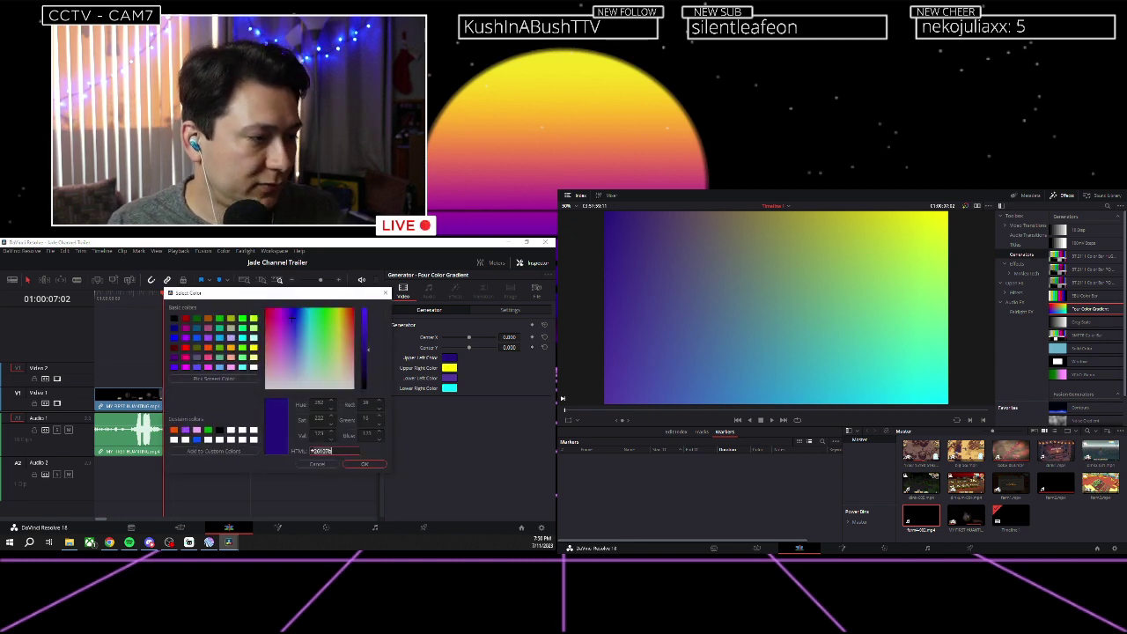
pyautogui.click(355, 465)
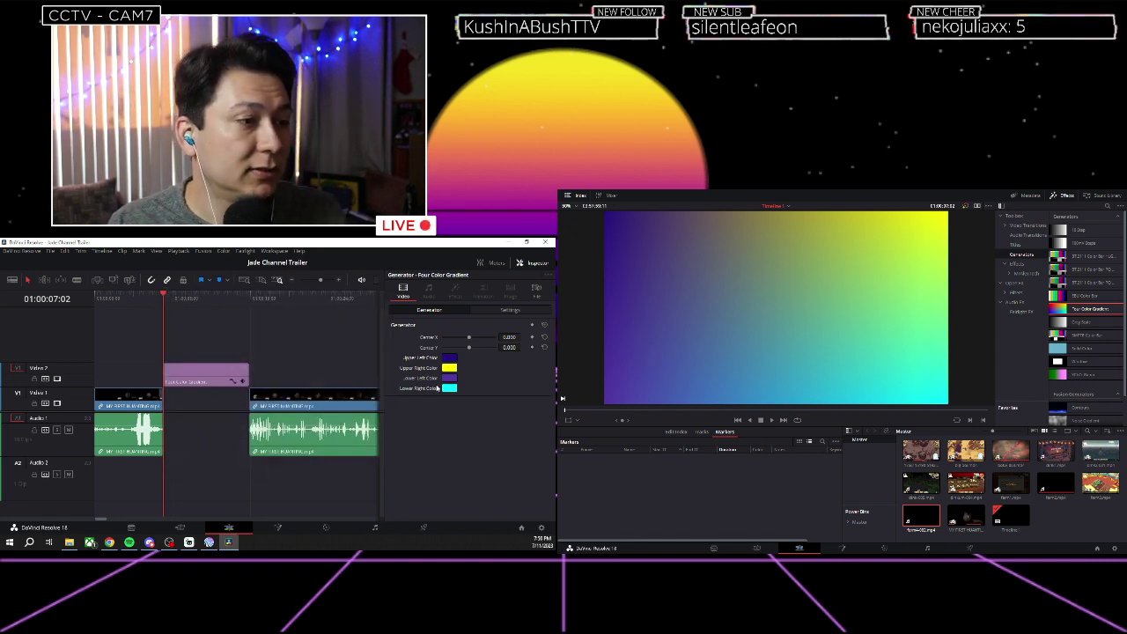
pyautogui.click(449, 367)
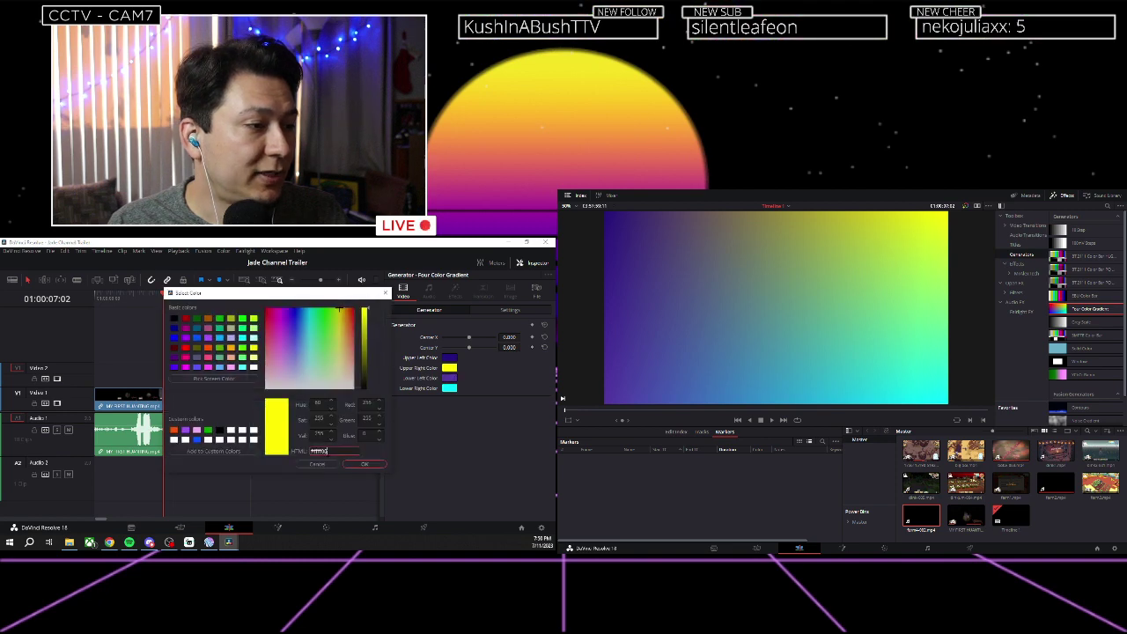
pyautogui.hotkey('ctrl', 'v')
pyautogui.press('Return')
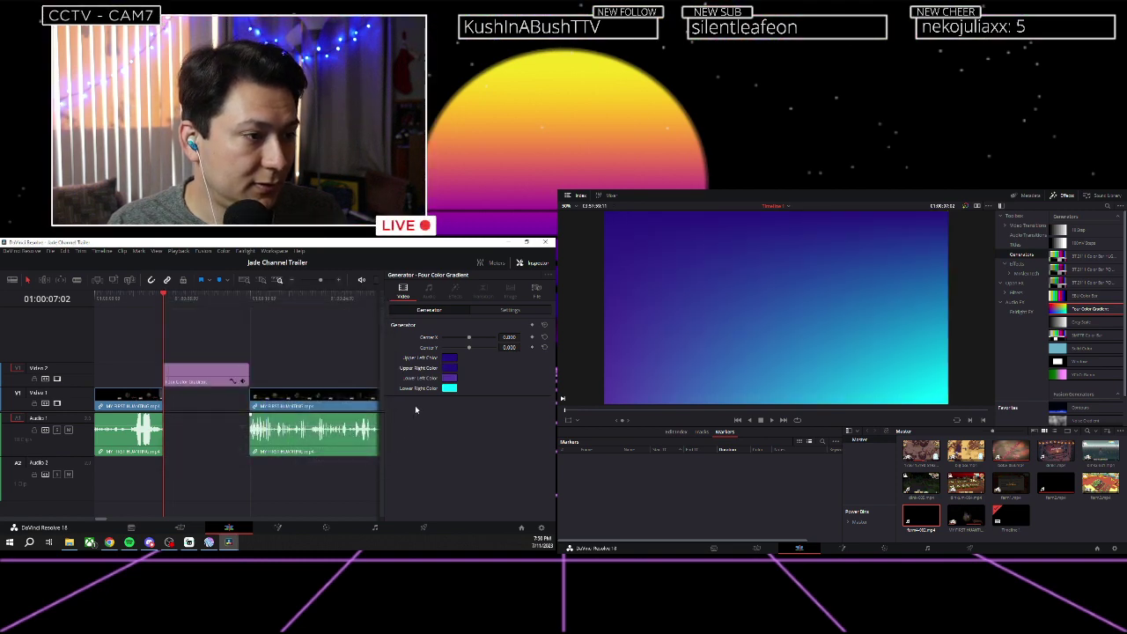
# Copy the Lower Left Color's HTML code into the gradient's Lower Right Color.
pyautogui.click(450, 380)
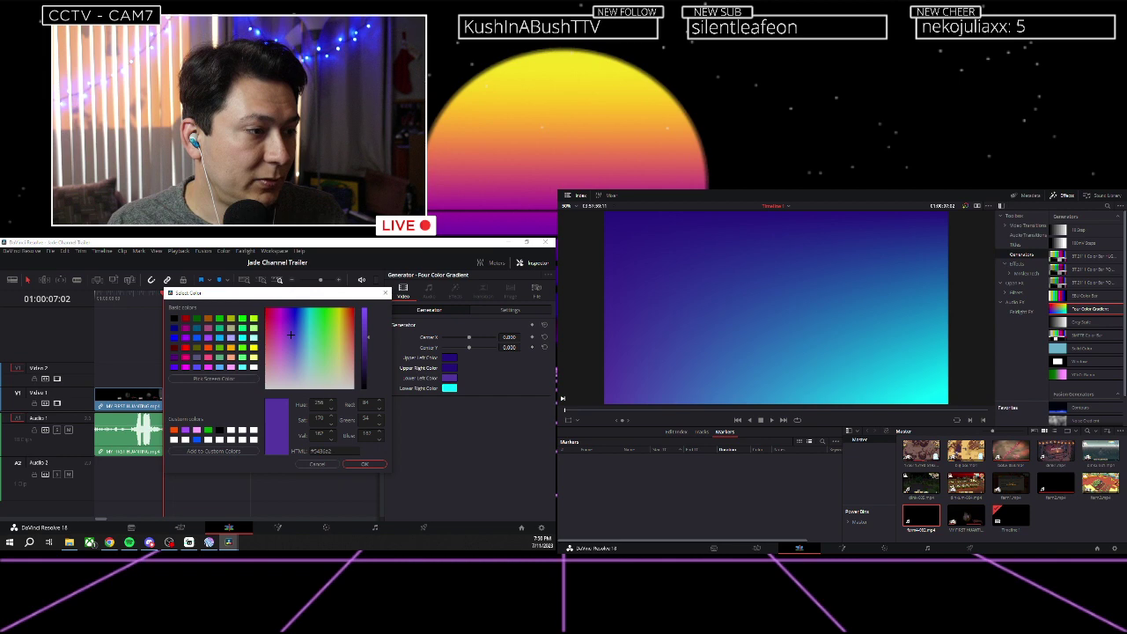
pyautogui.click(358, 464)
pyautogui.click(449, 388)
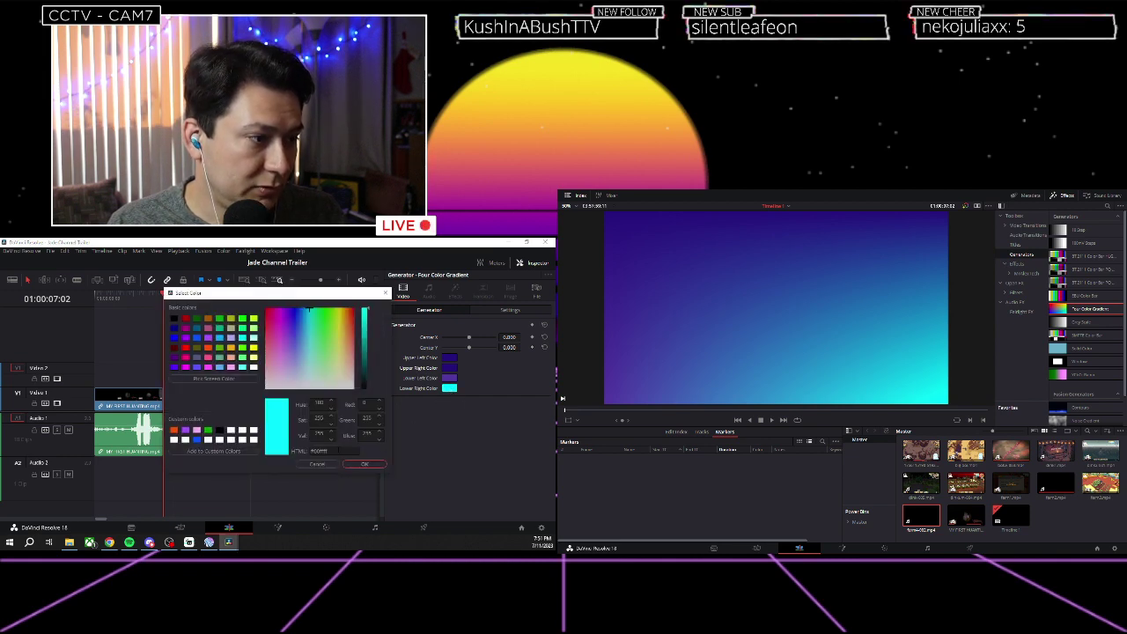
pyautogui.hotkey('ctrl', 'v')
pyautogui.click(350, 466)
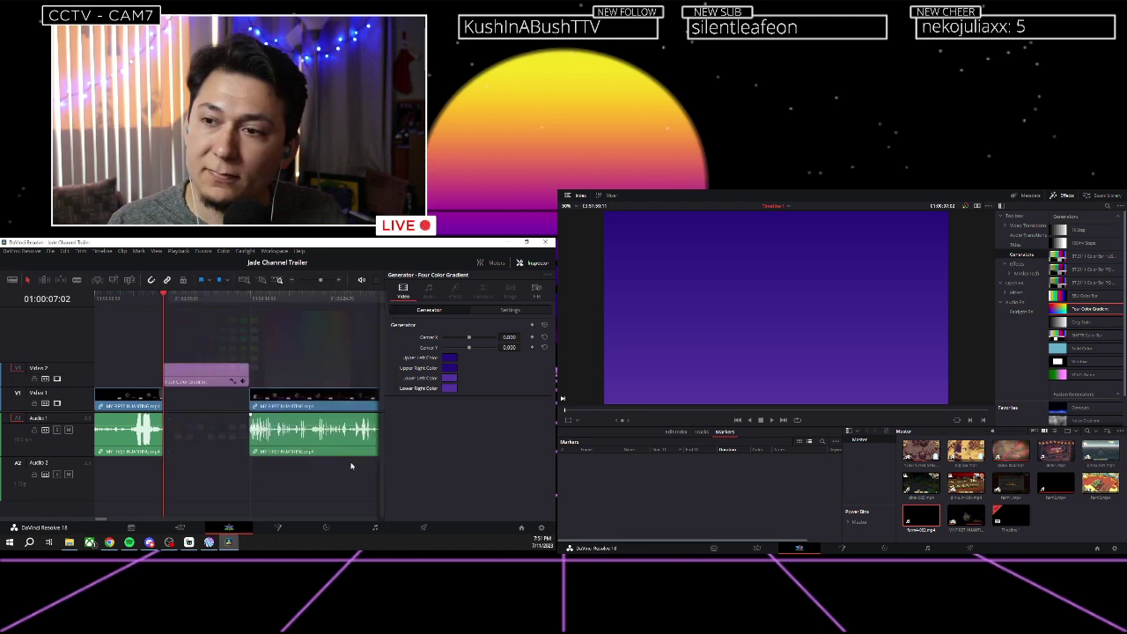
# Add a Text+ title on a new track above the gradient, matched to the gradient clip's length, and save the project.
pyautogui.moveTo(165, 304); pyautogui.dragTo(170, 306)
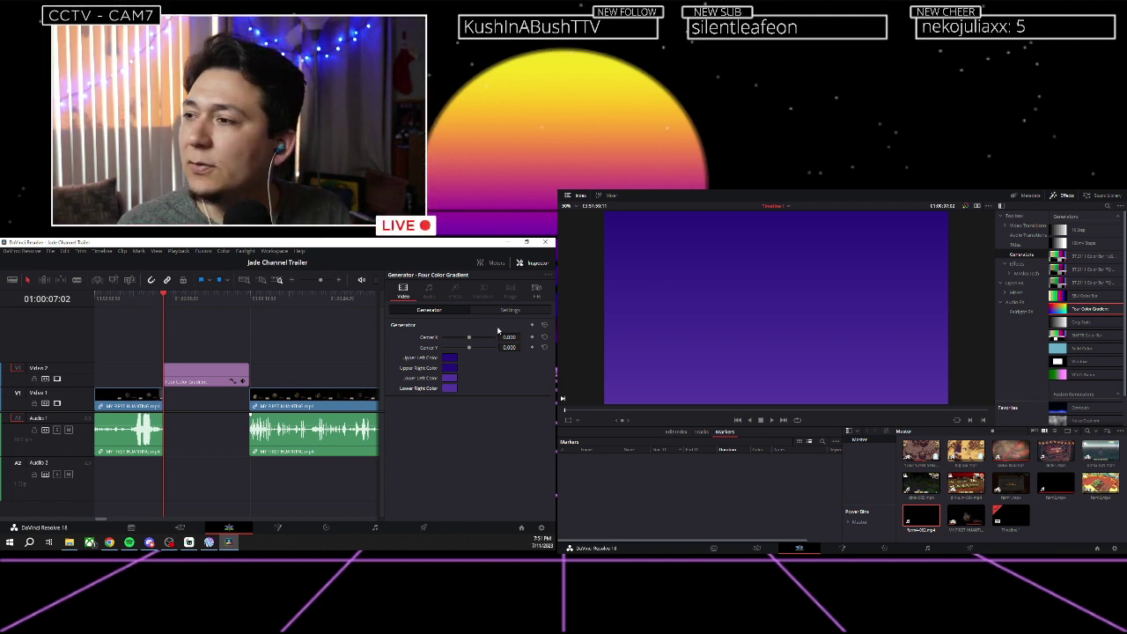
pyautogui.click(1016, 246)
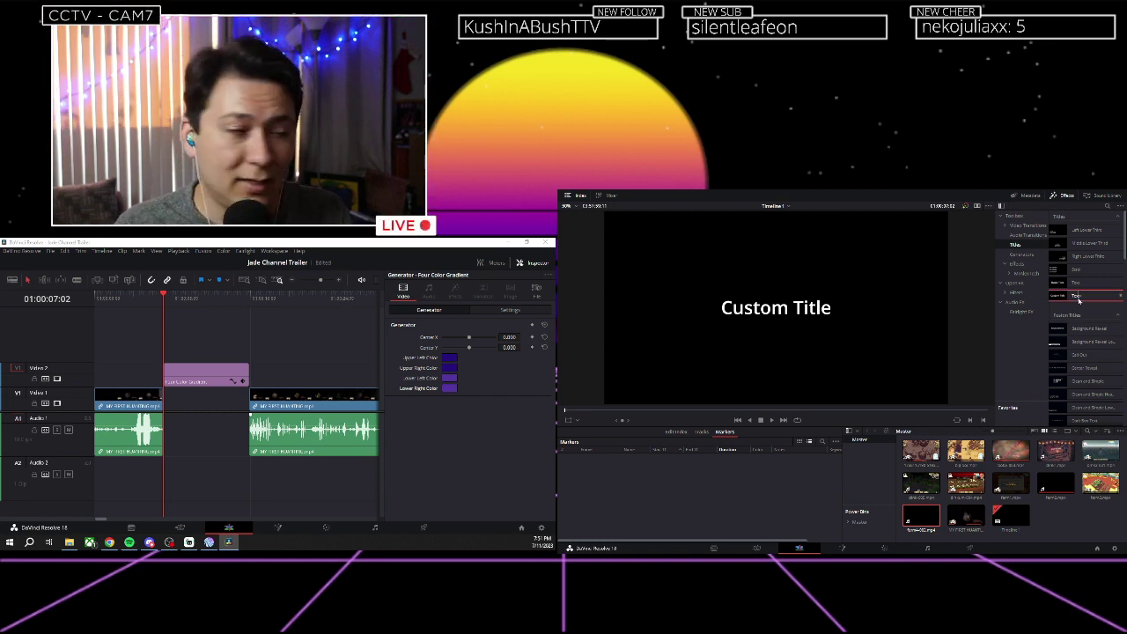
pyautogui.moveTo(1077, 300); pyautogui.dragTo(167, 359)
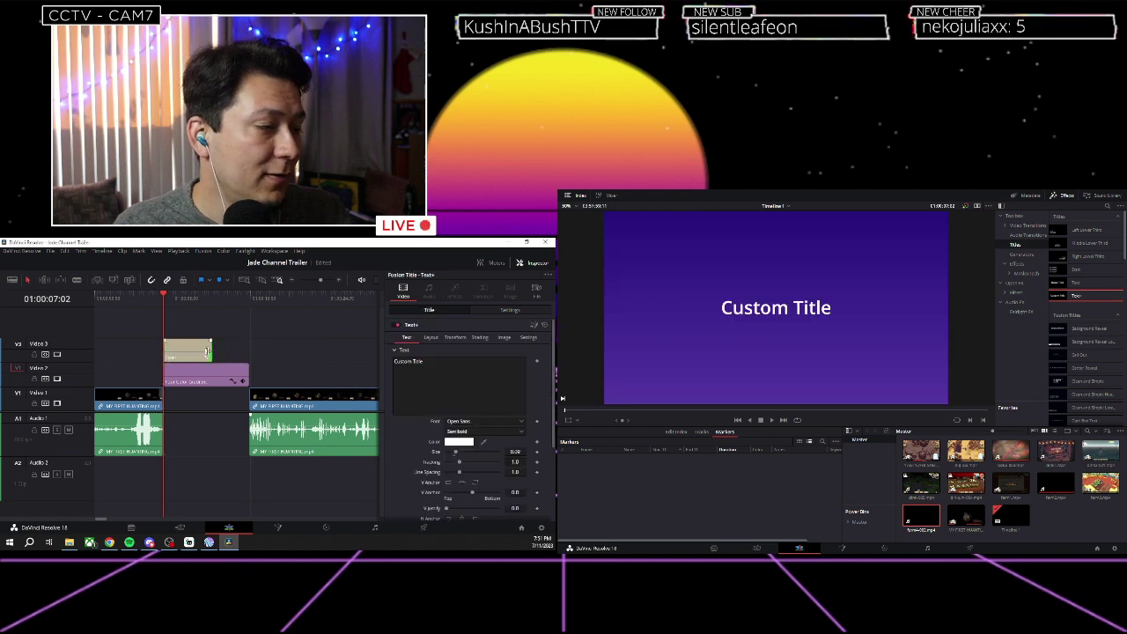
pyautogui.click(173, 300)
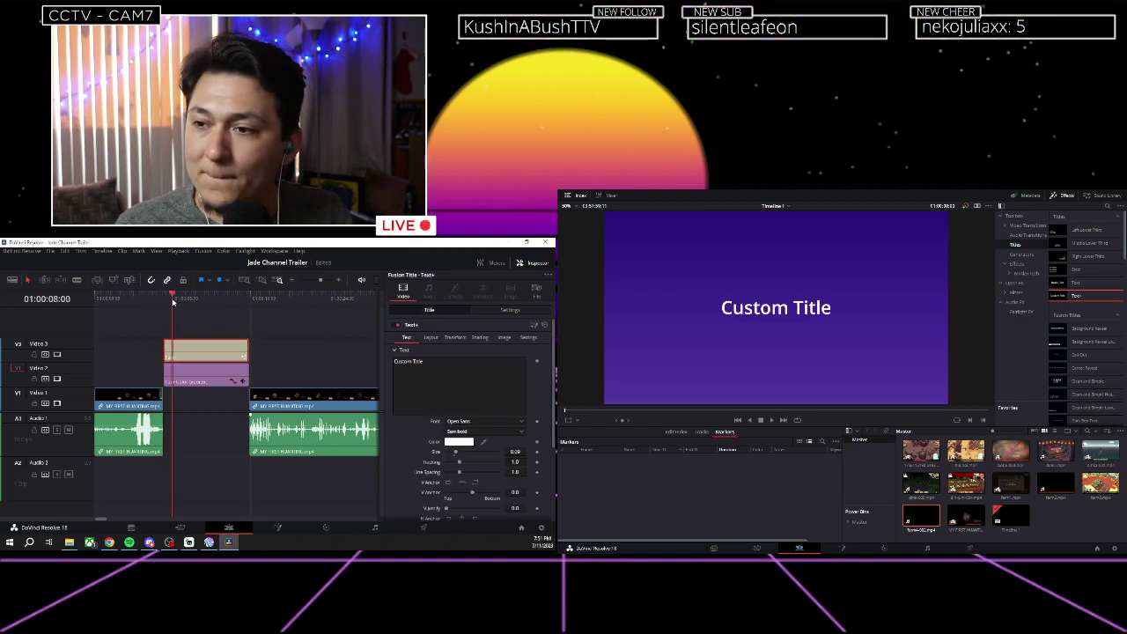
pyautogui.hotkey('ctrl', 's')
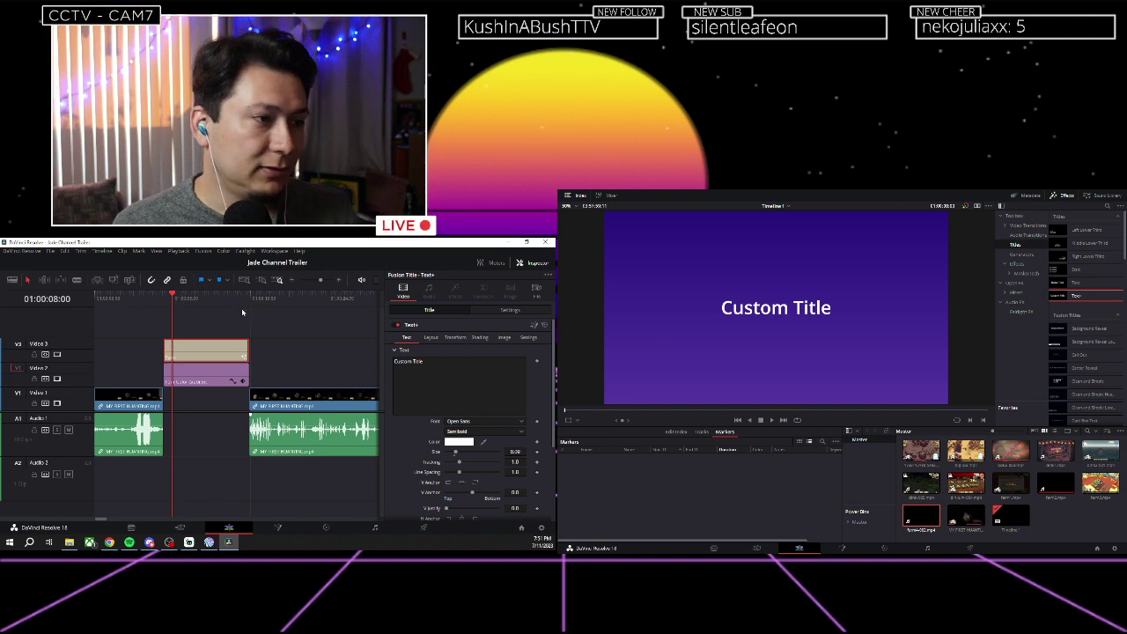
# Replace the title text with "JadeTheHoboWizard" and open the list of fonts for it.
pyautogui.doubleClick(410, 366)
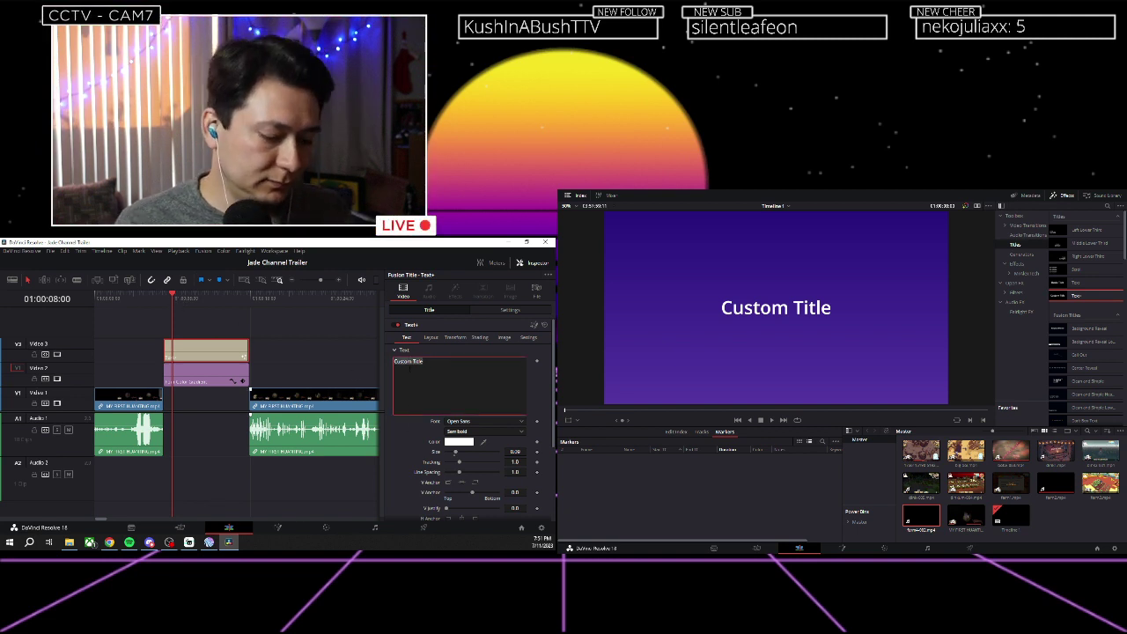
pyautogui.write('Jade')
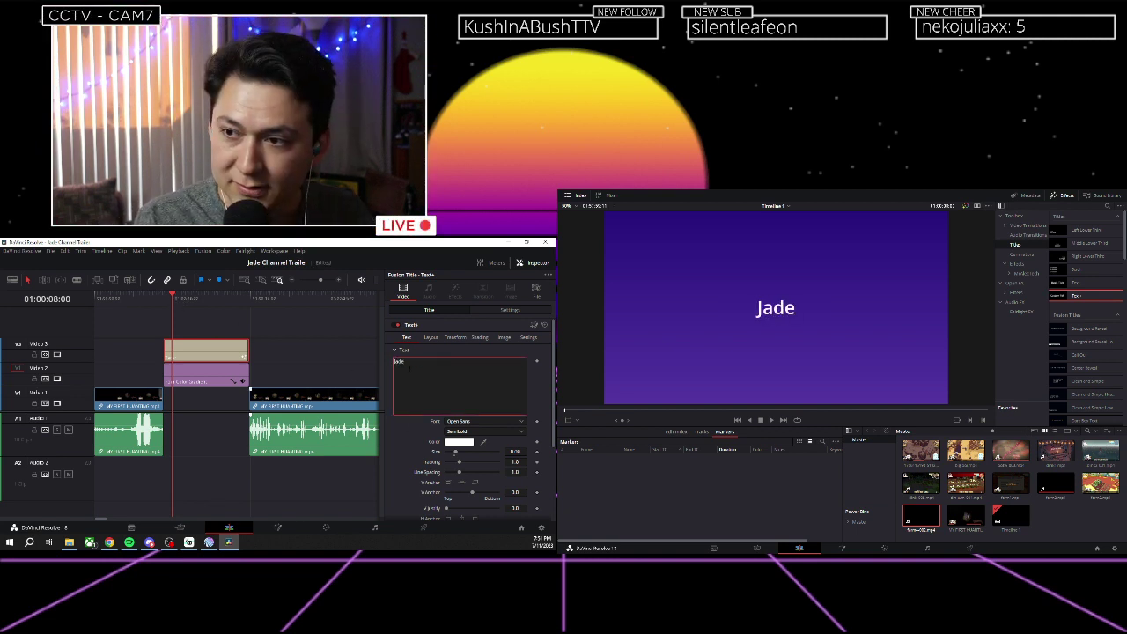
pyautogui.write('TheHobowizard')
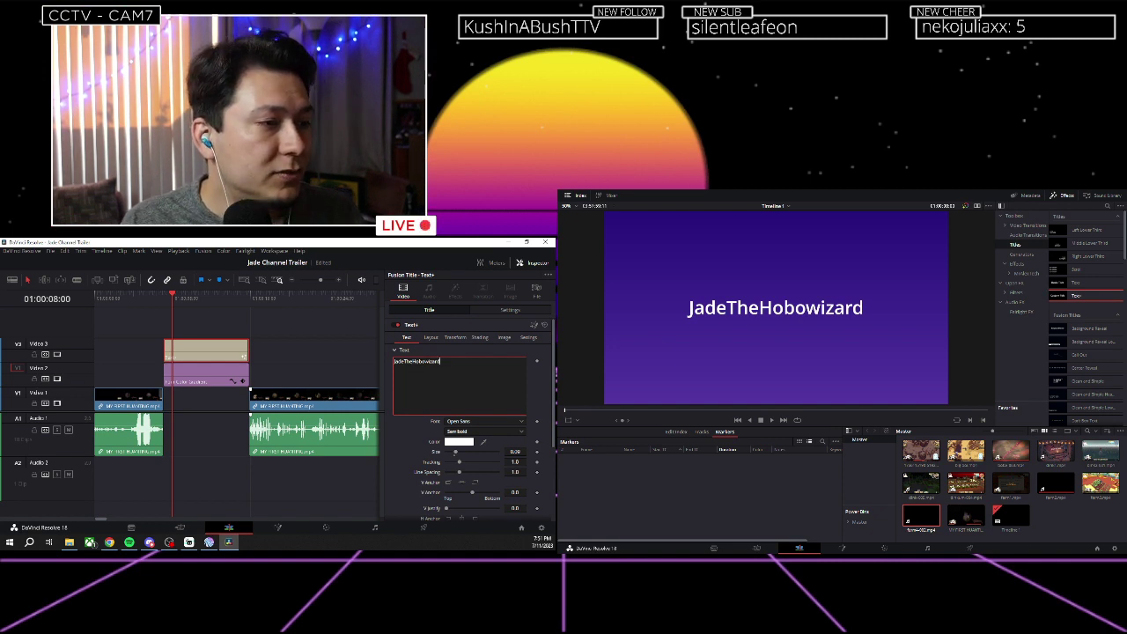
pyautogui.press('Delete')
pyautogui.write('W')
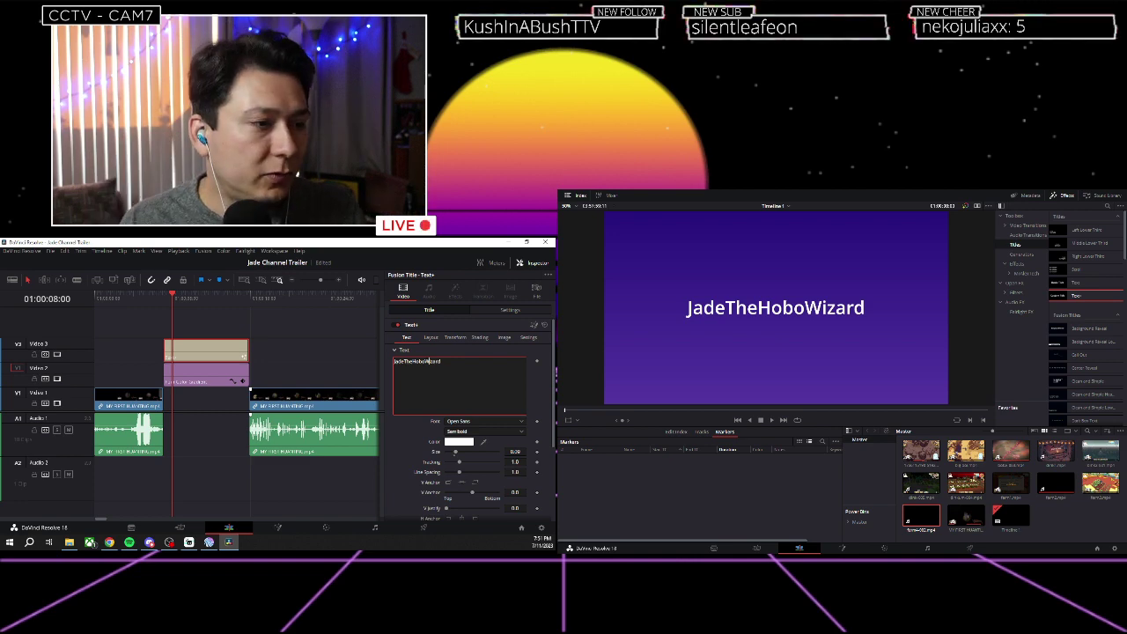
pyautogui.click(447, 424)
pyautogui.click(468, 422)
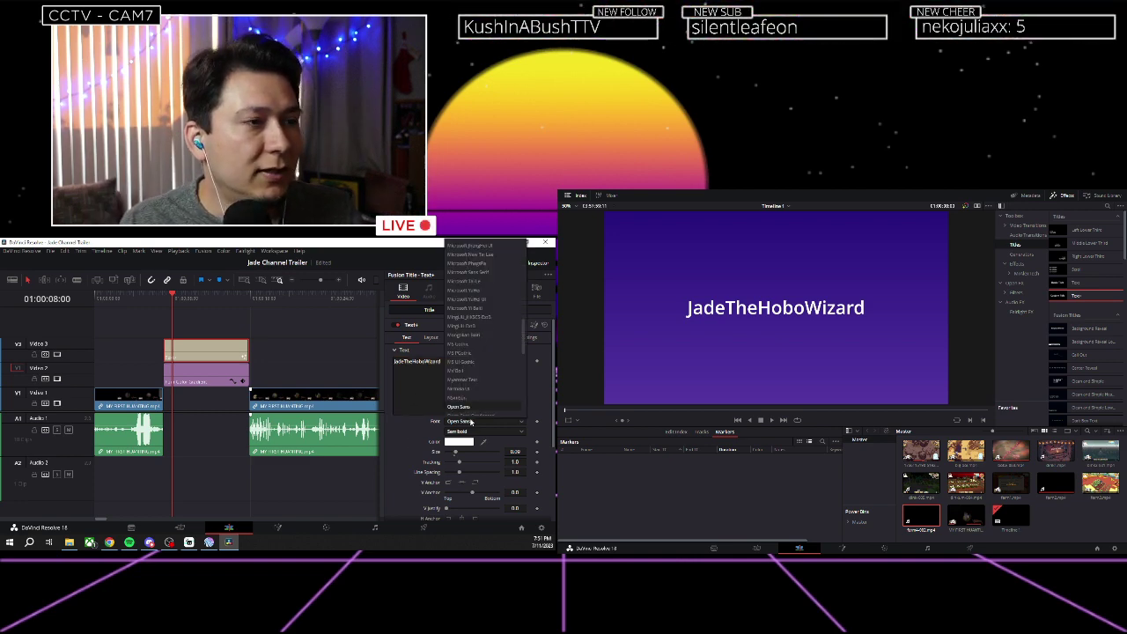
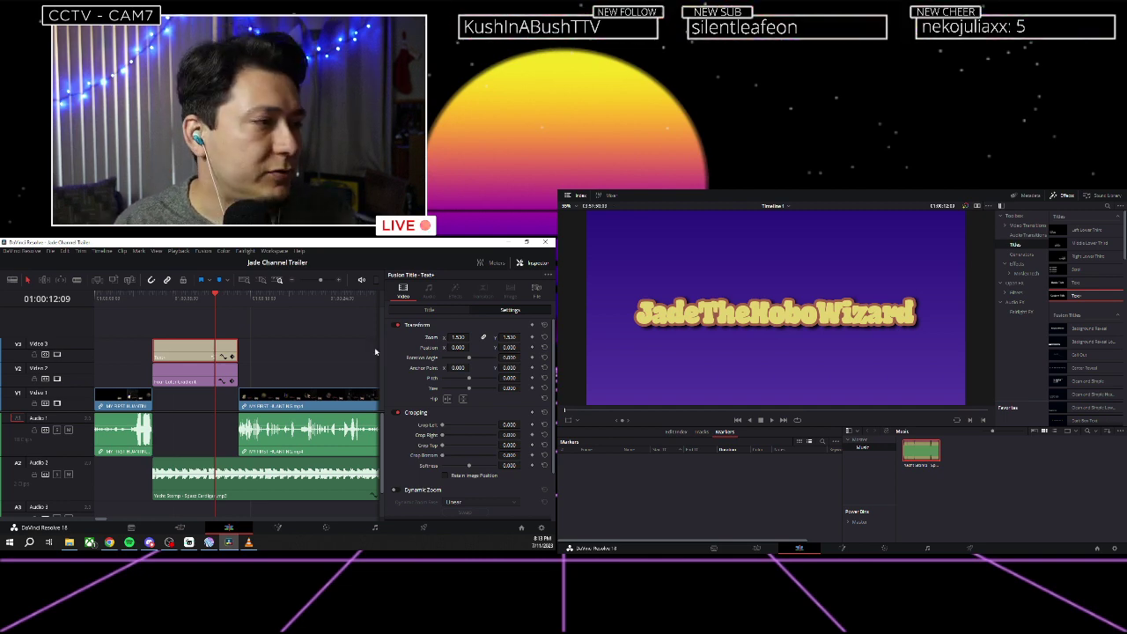
# Split the title clip on Video 3 at 01:00:09:04 and select its second part.
pyautogui.click(155, 304)
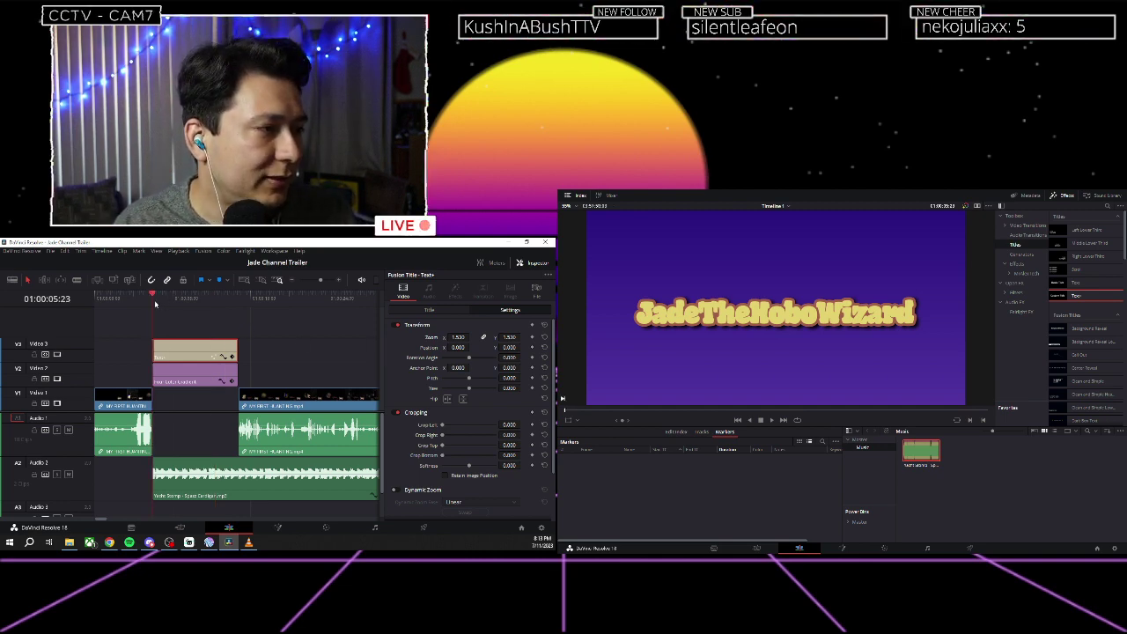
pyautogui.click(184, 299)
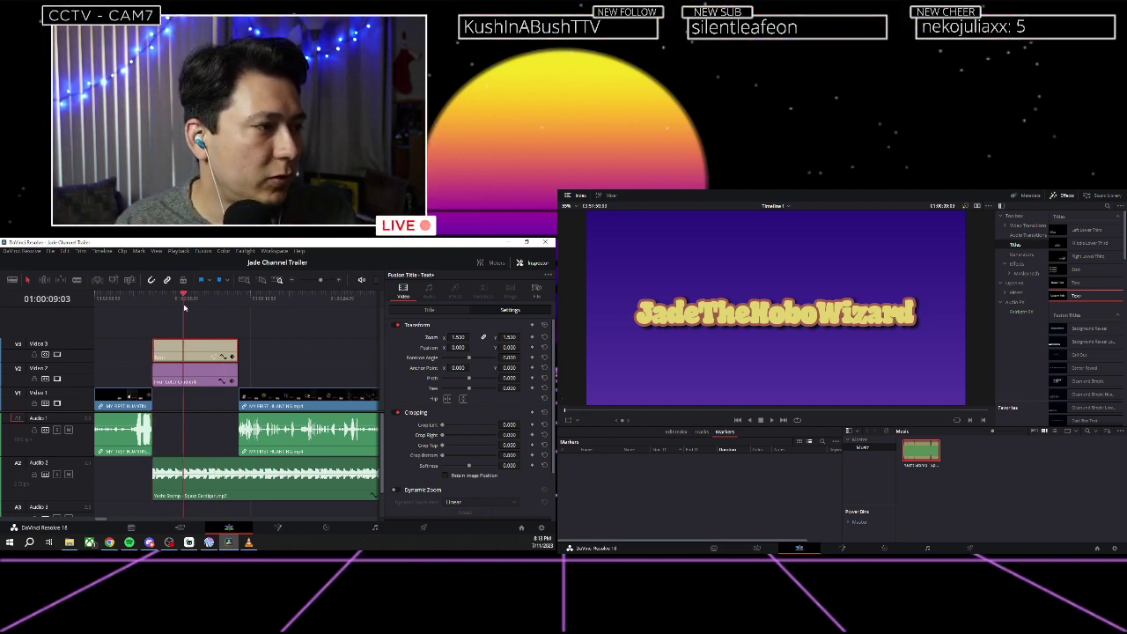
pyautogui.hotkey('ctrl', 'b')
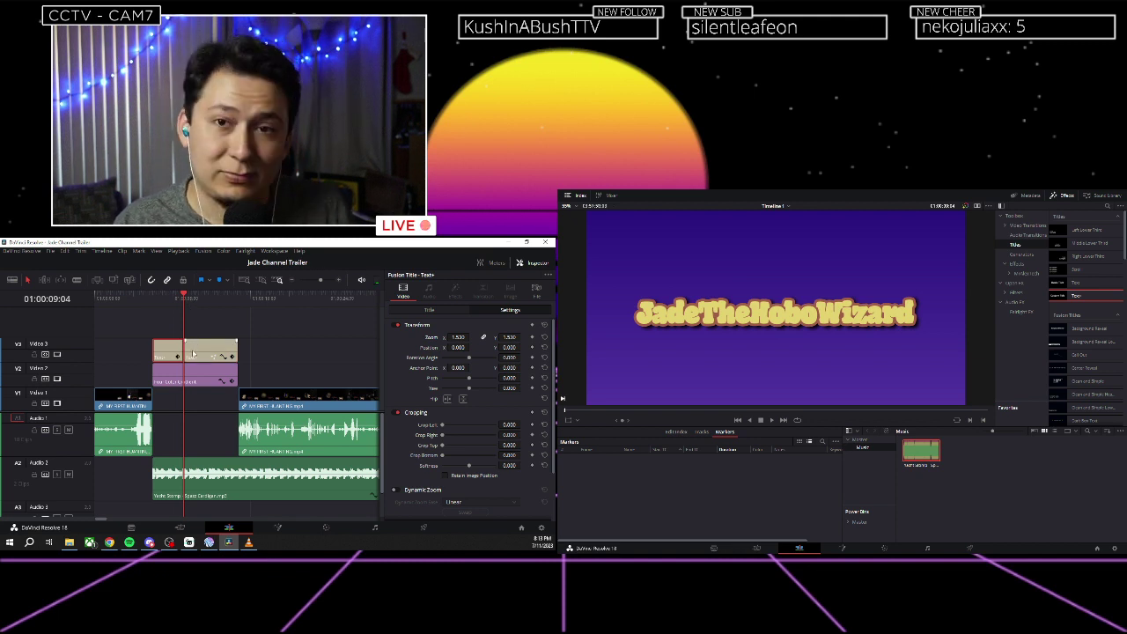
pyautogui.click(193, 354)
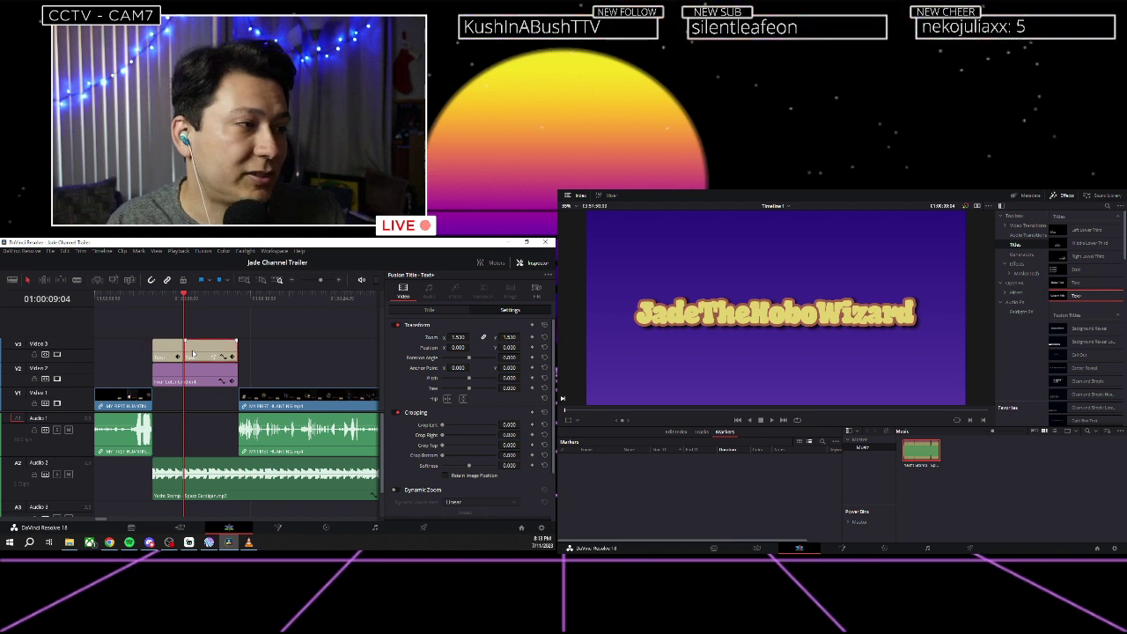
pyautogui.click(172, 351)
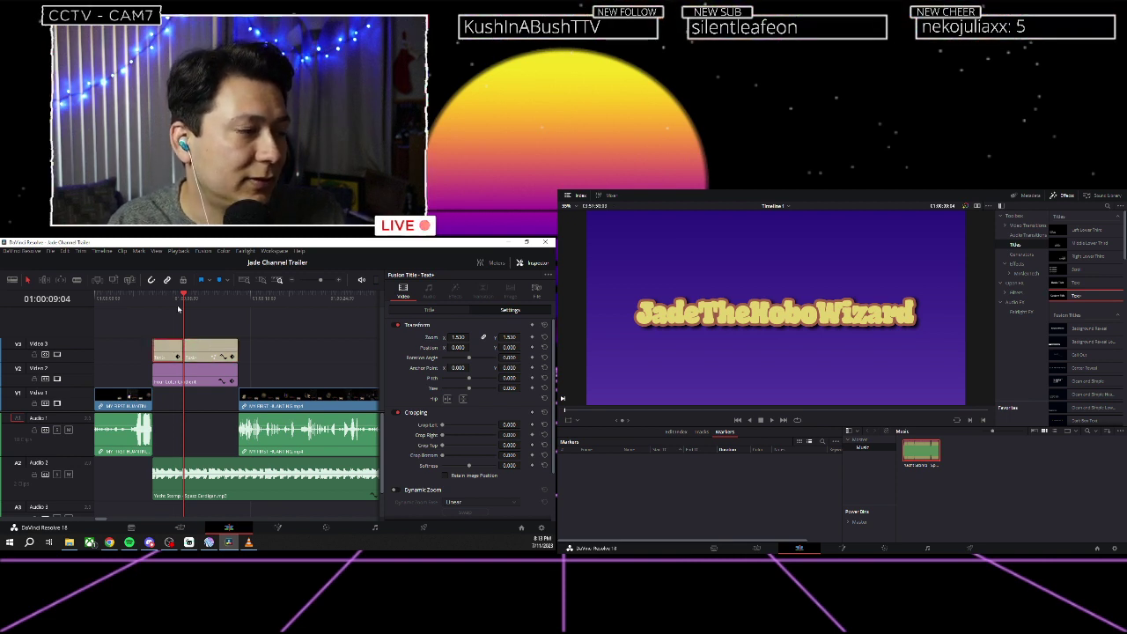
pyautogui.click(172, 301)
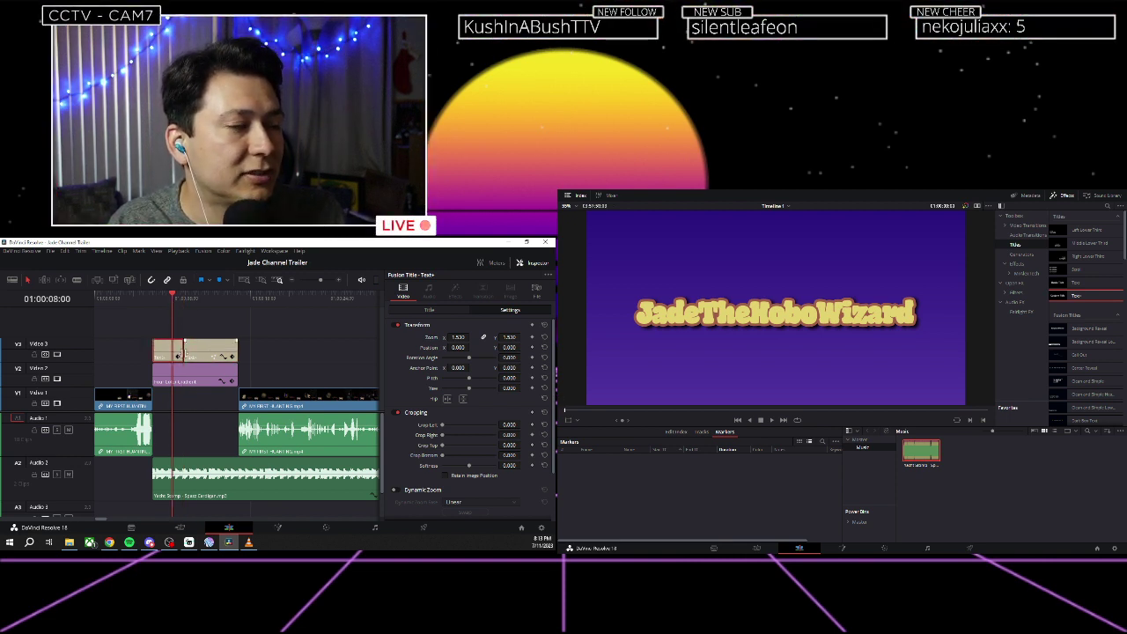
pyautogui.press('Down')
pyautogui.hotkey('ctrl', 'b')
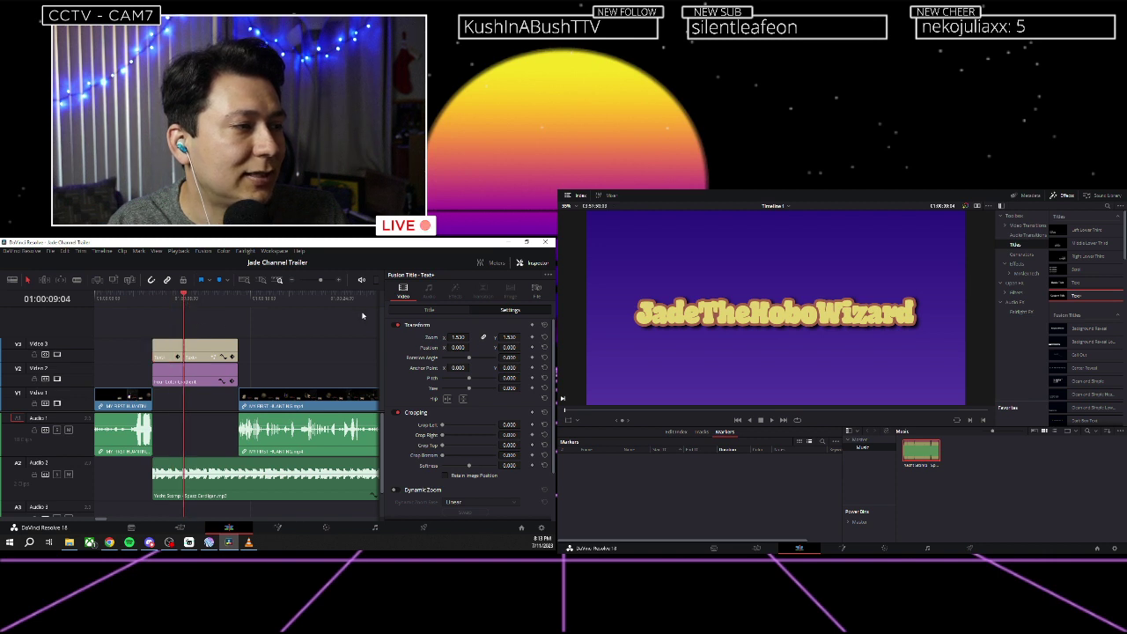
pyautogui.press('Up')
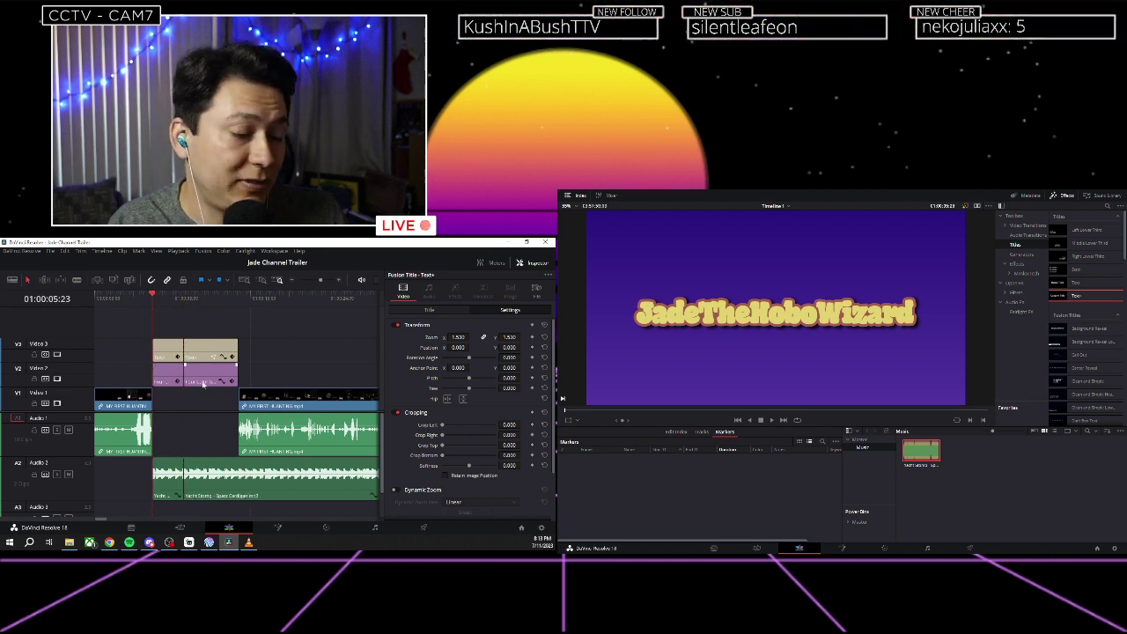
pyautogui.hotkey('ctrl', 'z')
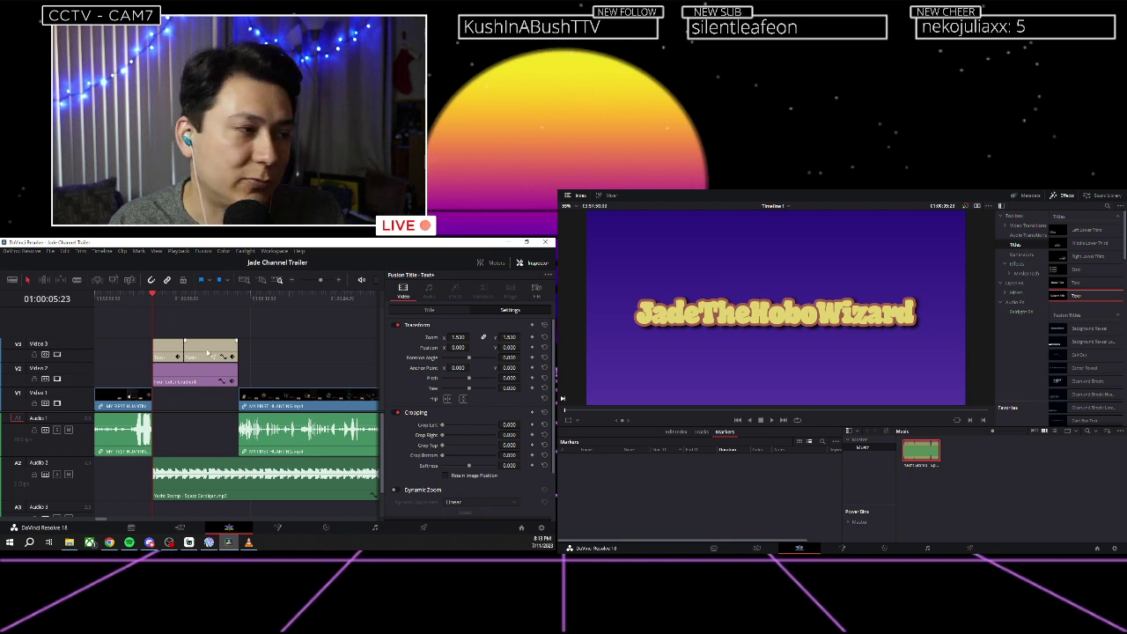
# Reduce the zoom of the first title part on Video 3 to about 1.01 and preview the change from gameplay to title.
pyautogui.click(162, 302)
pyautogui.click(173, 350)
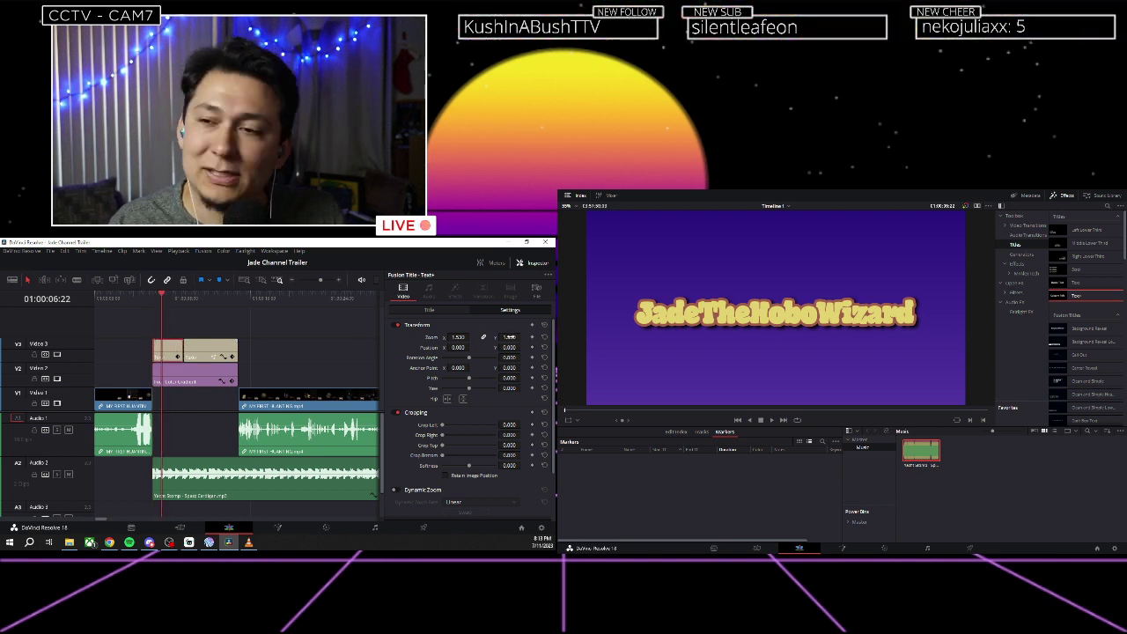
pyautogui.moveTo(458, 337); pyautogui.dragTo(440, 337)
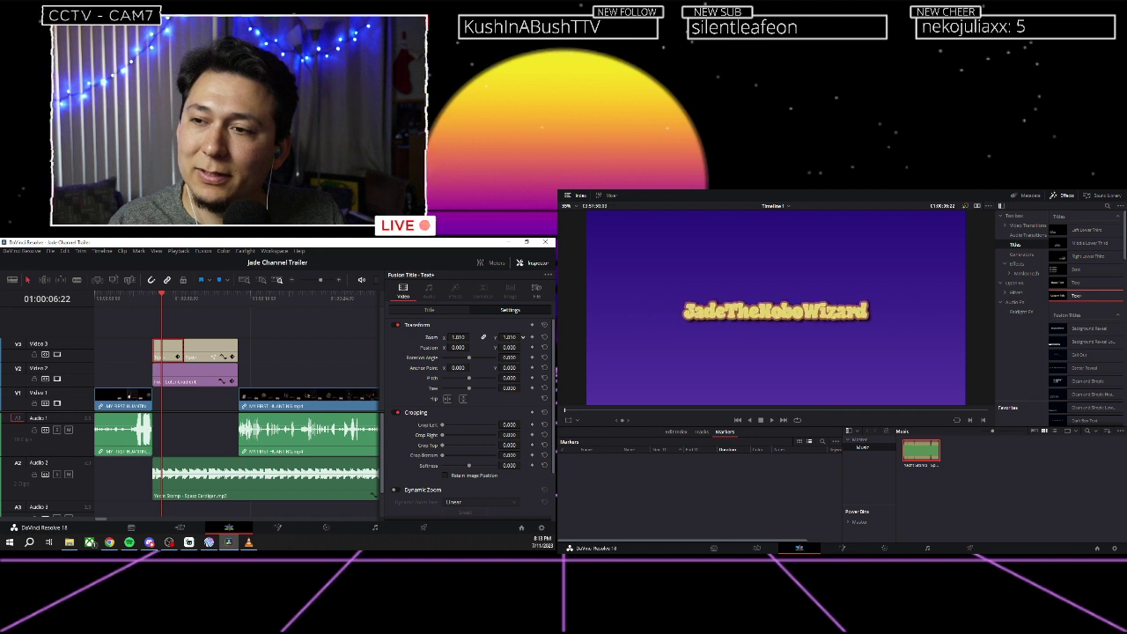
pyautogui.click(187, 305)
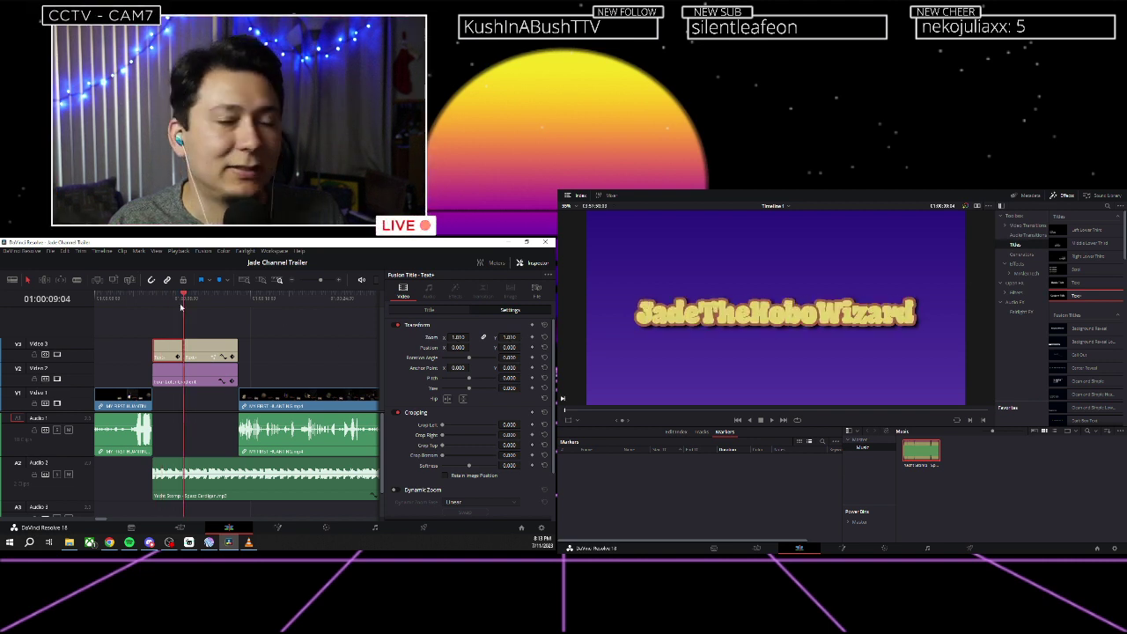
pyautogui.click(158, 305)
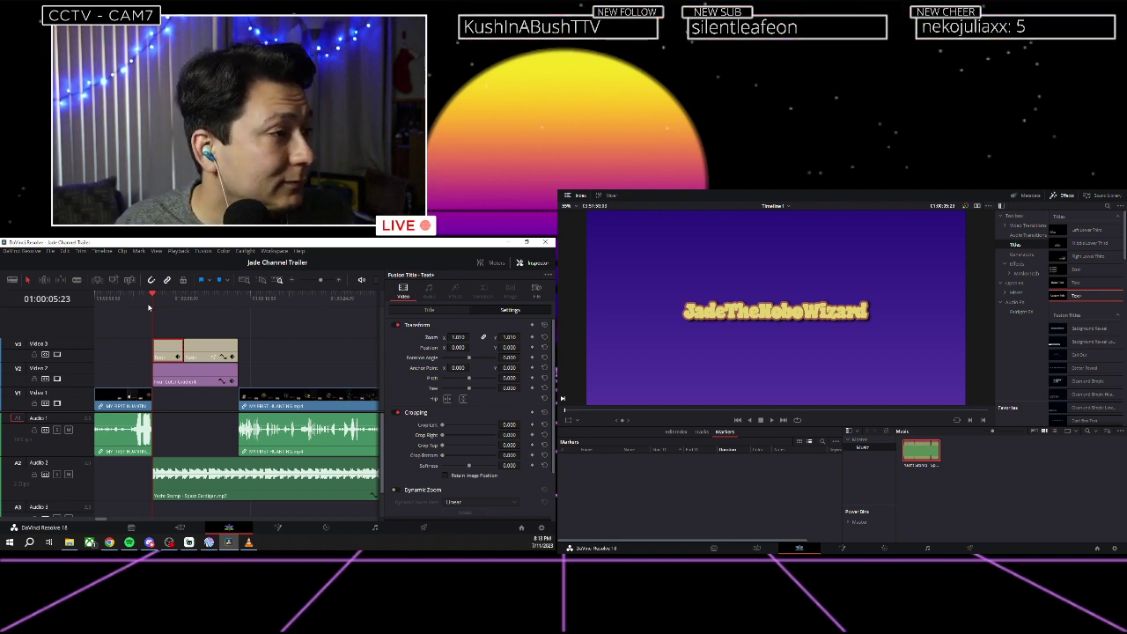
pyautogui.click(141, 302)
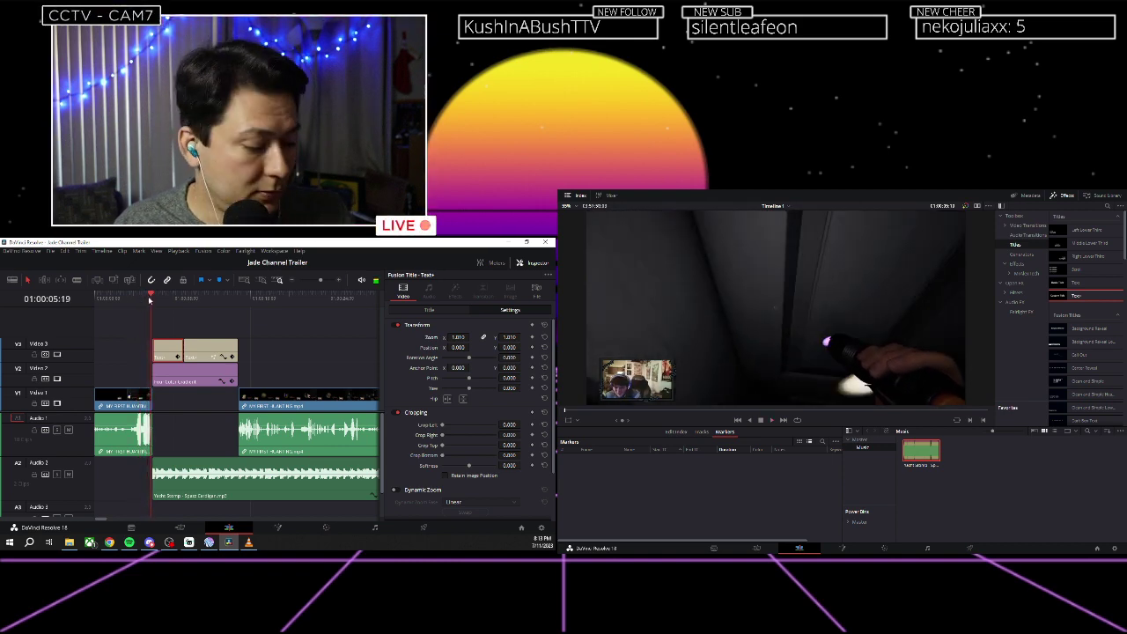
# Move the cut between the two title parts on Video 3 to 01:00:06:08 and select the second part.
pyautogui.scroll(2, 159, 301)
pyautogui.click(213, 302)
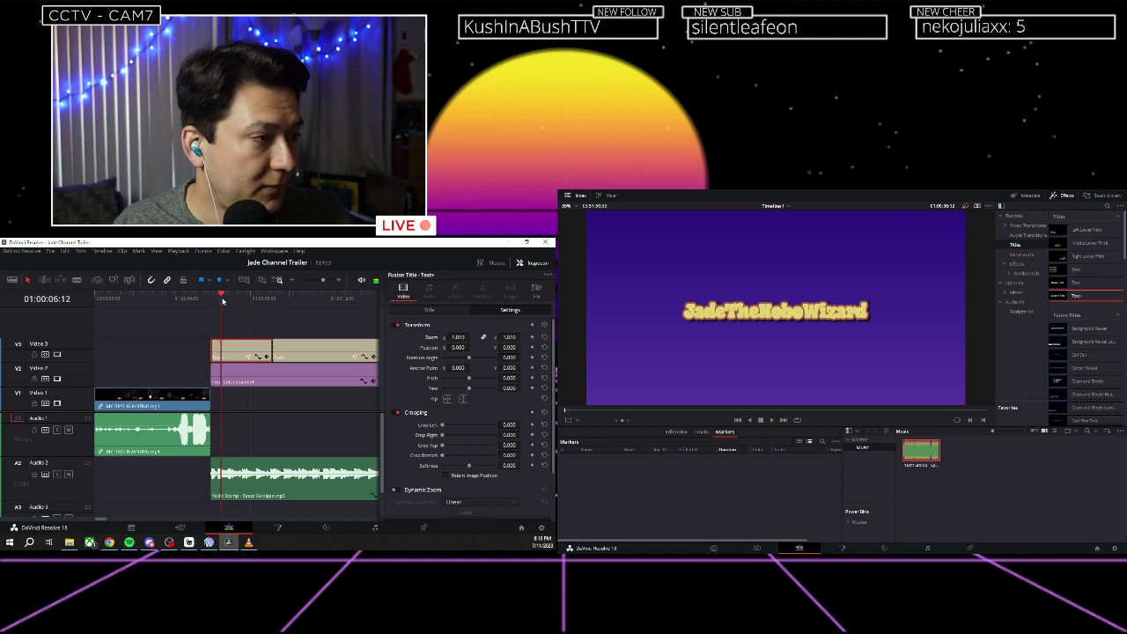
pyautogui.click(211, 300)
pyautogui.scroll(3, 220, 305)
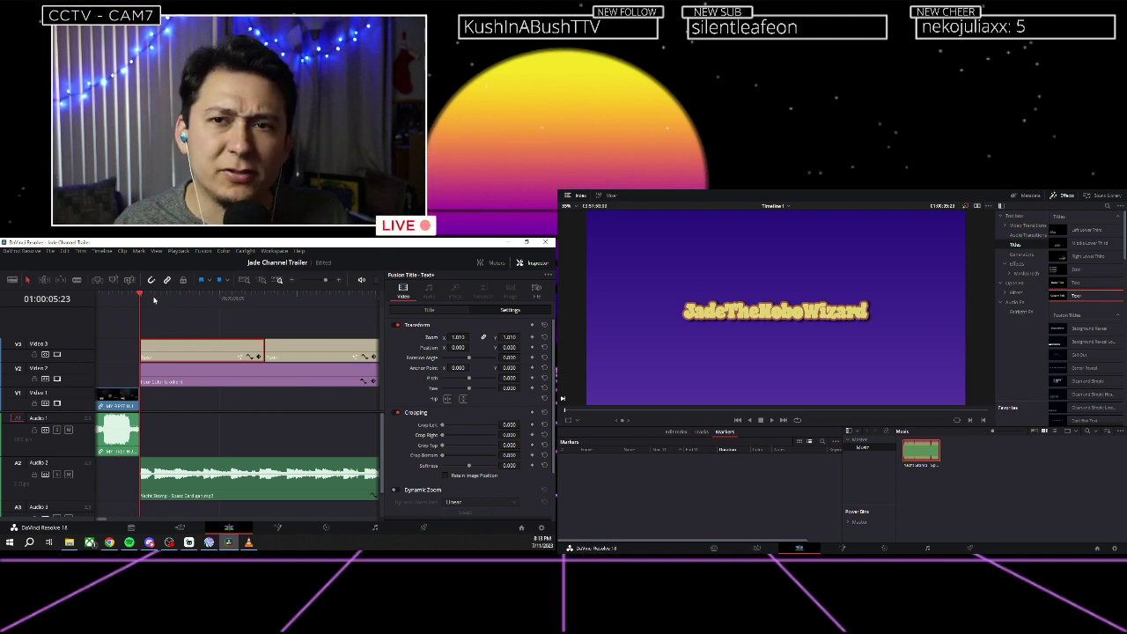
pyautogui.moveTo(151, 296); pyautogui.dragTo(155, 294)
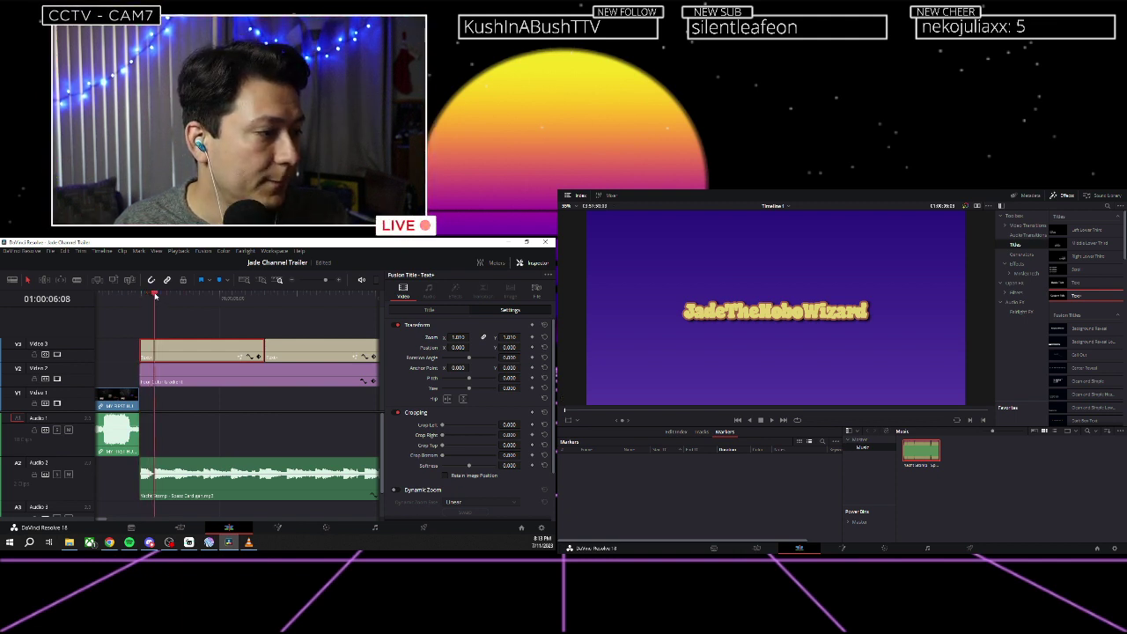
pyautogui.moveTo(265, 355); pyautogui.dragTo(156, 353)
pyautogui.scroll(-3, 183, 354)
pyautogui.scroll(-2, 182, 353)
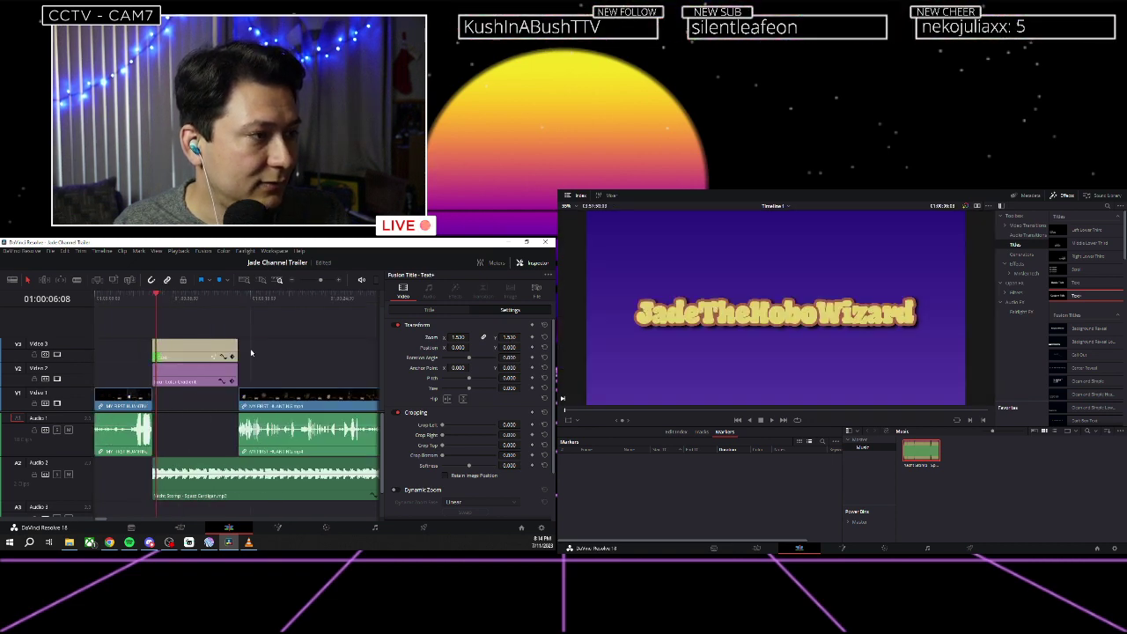
pyautogui.click(231, 353)
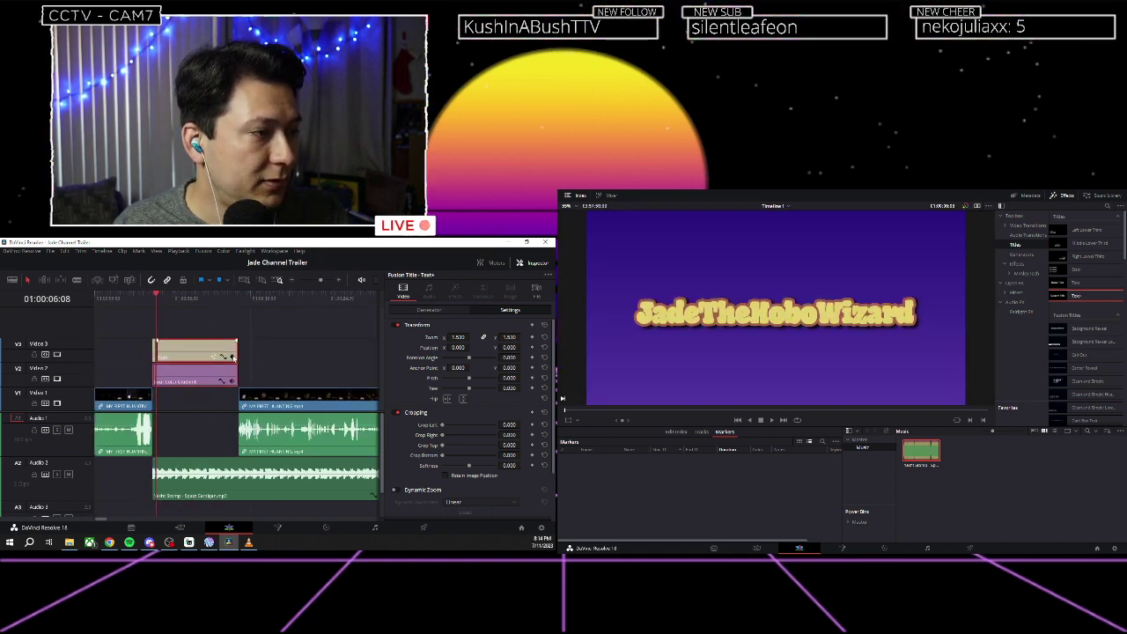
# Shorten the JadeTheHoboWizard title and its purple gradient background so both end at 01:00:08:03.
pyautogui.moveTo(236, 356); pyautogui.dragTo(176, 355)
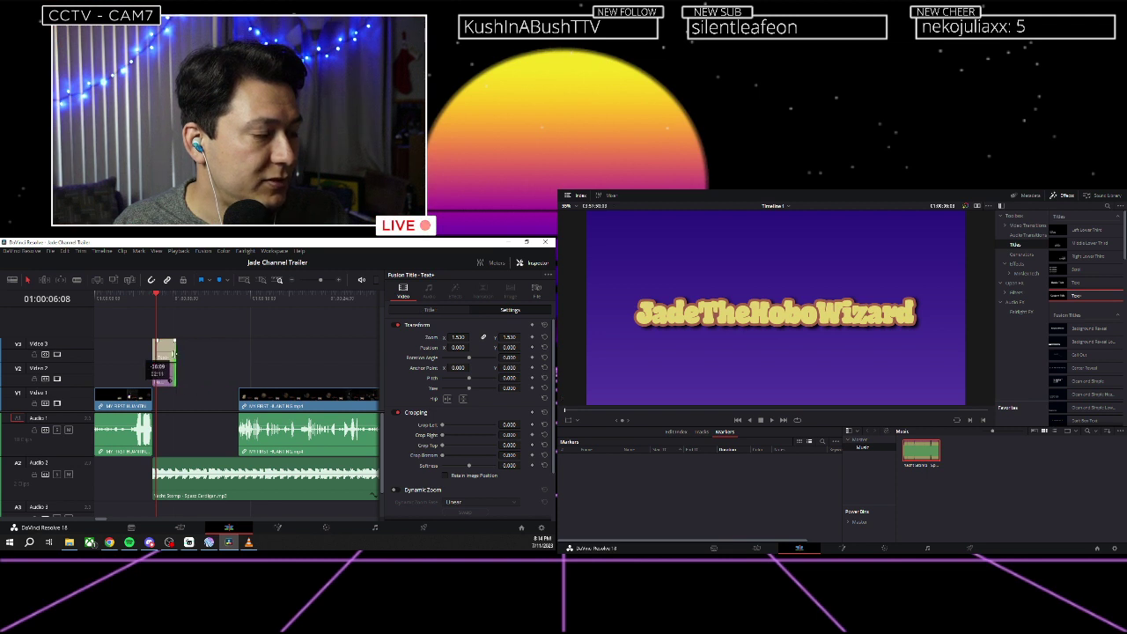
pyautogui.moveTo(159, 300); pyautogui.dragTo(154, 301)
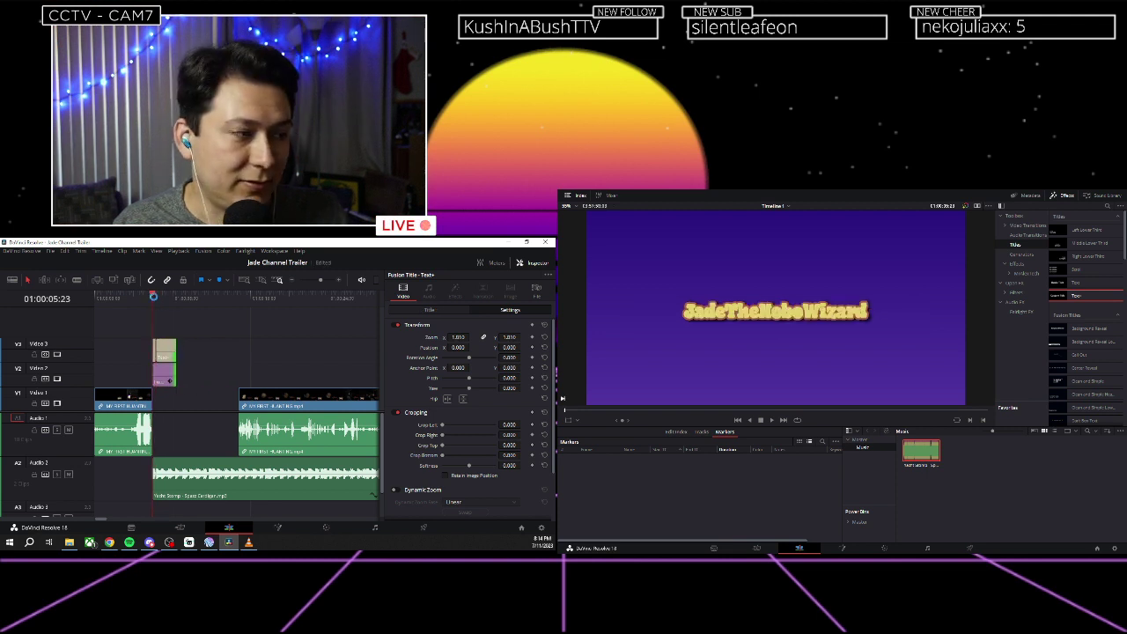
pyautogui.scroll(3, 241, 323)
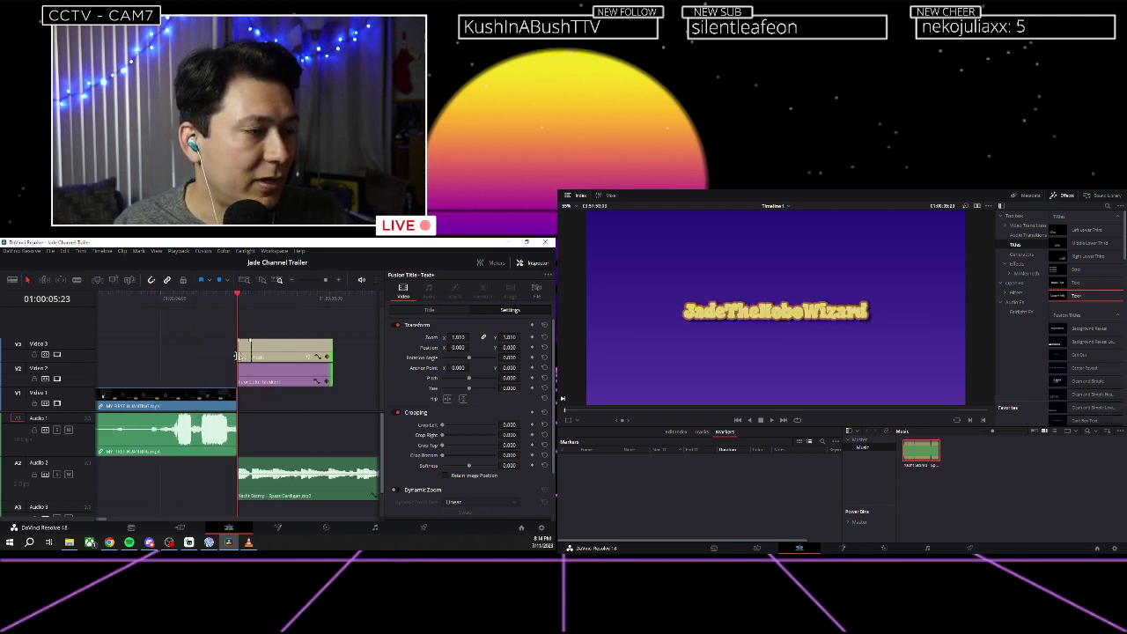
pyautogui.hscroll(3, 243, 357)
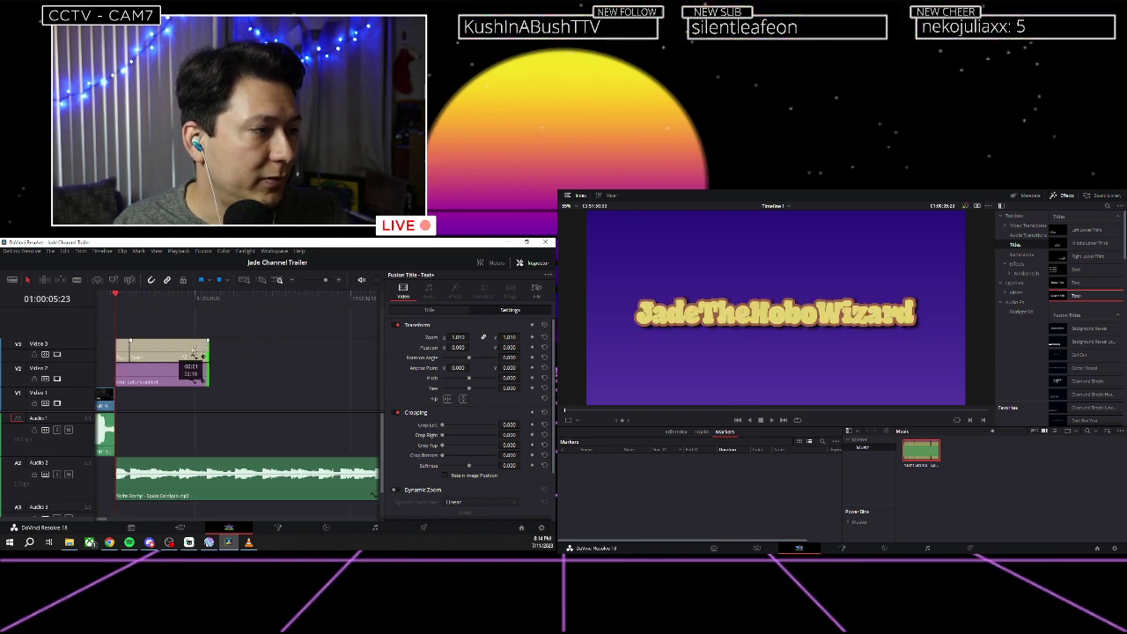
pyautogui.hscroll(-2, 115, 319)
pyautogui.hscroll(-2, 106, 305)
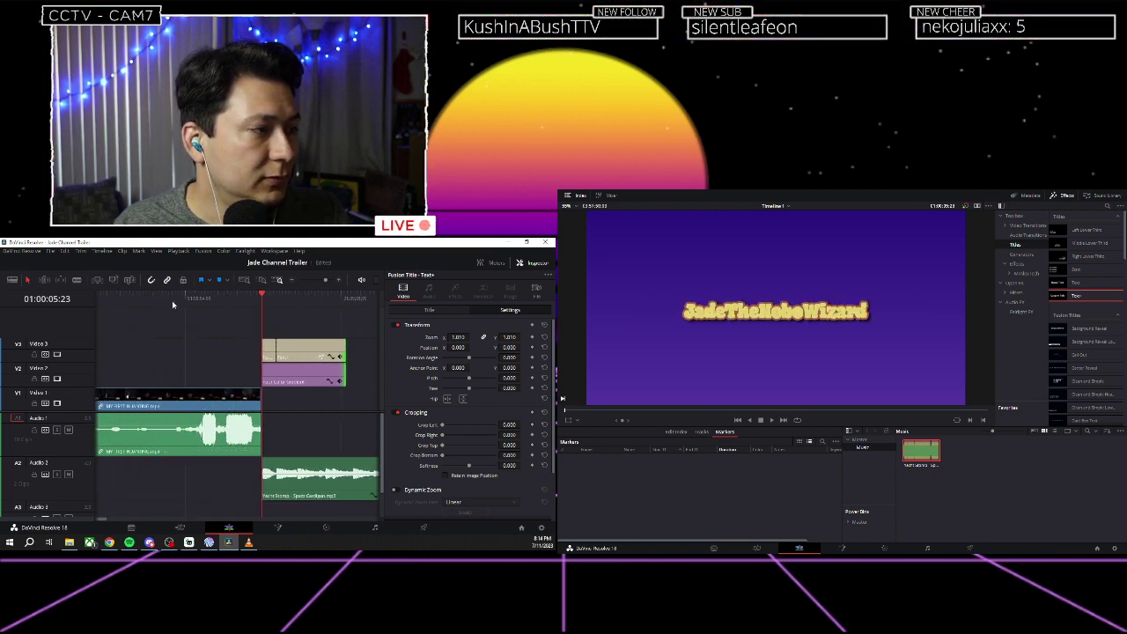
# Play the timeline through the shortened title and the gap that follows it.
pyautogui.click(161, 301)
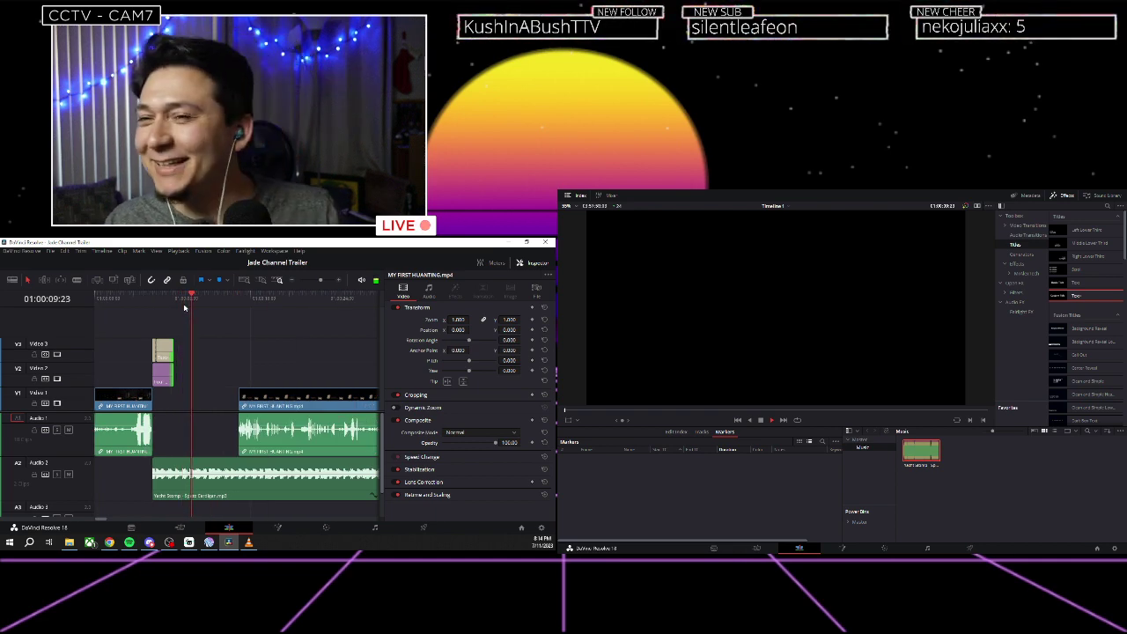
pyautogui.press('space')
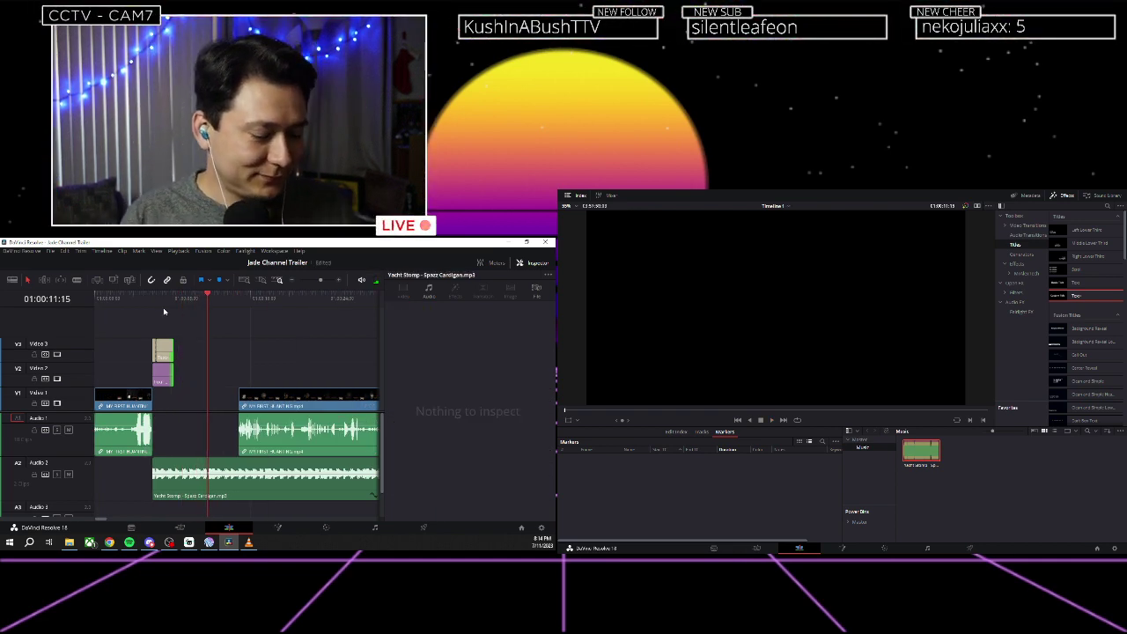
pyautogui.click(154, 310)
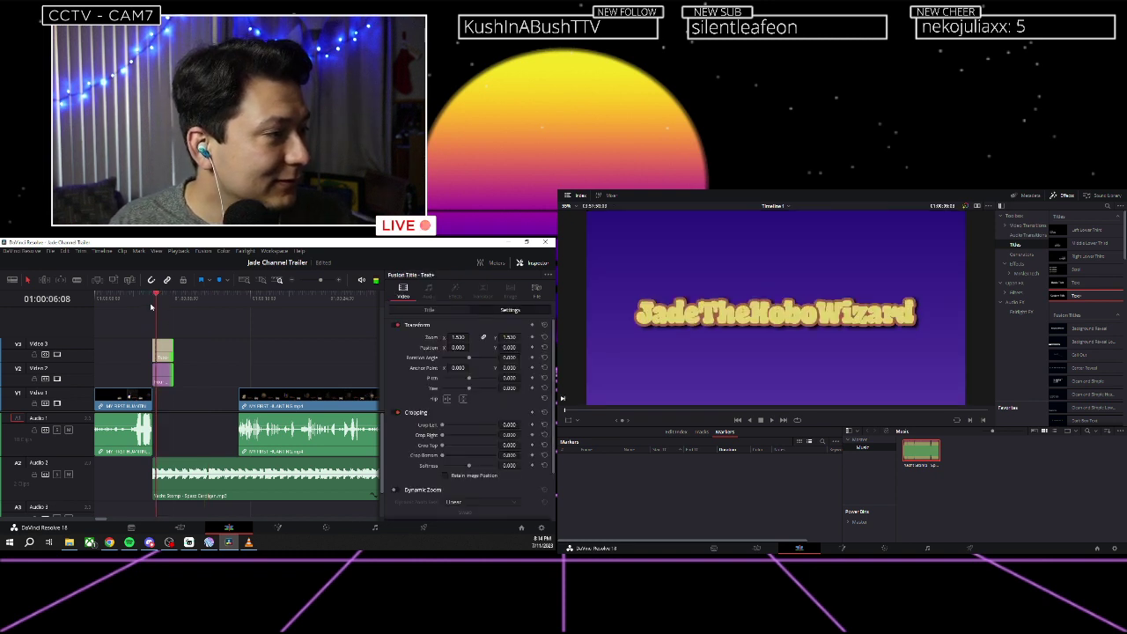
pyautogui.press('space')
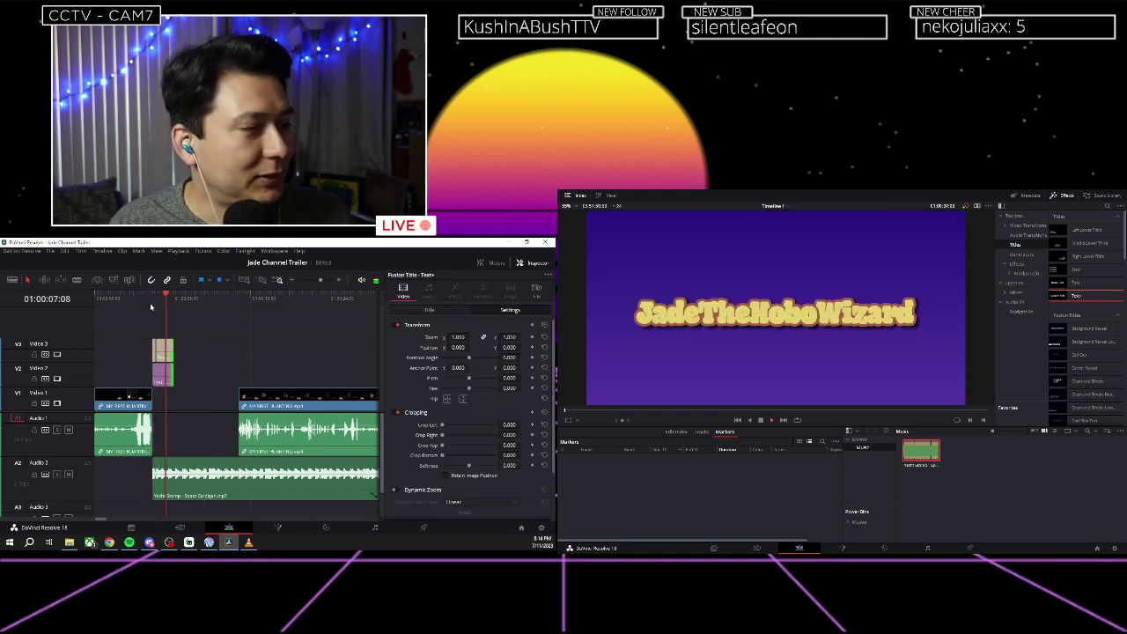
pyautogui.press('space')
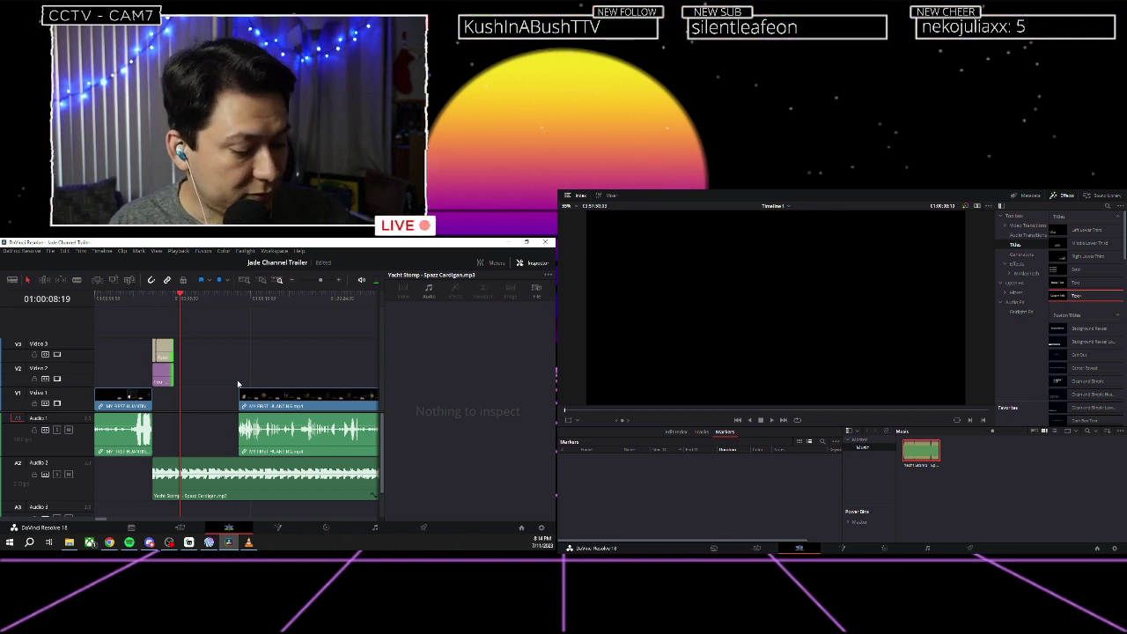
# Move all gameplay clips after the gap back to the title's end, and play the joined section.
pyautogui.moveTo(237, 384); pyautogui.dragTo(226, 455)
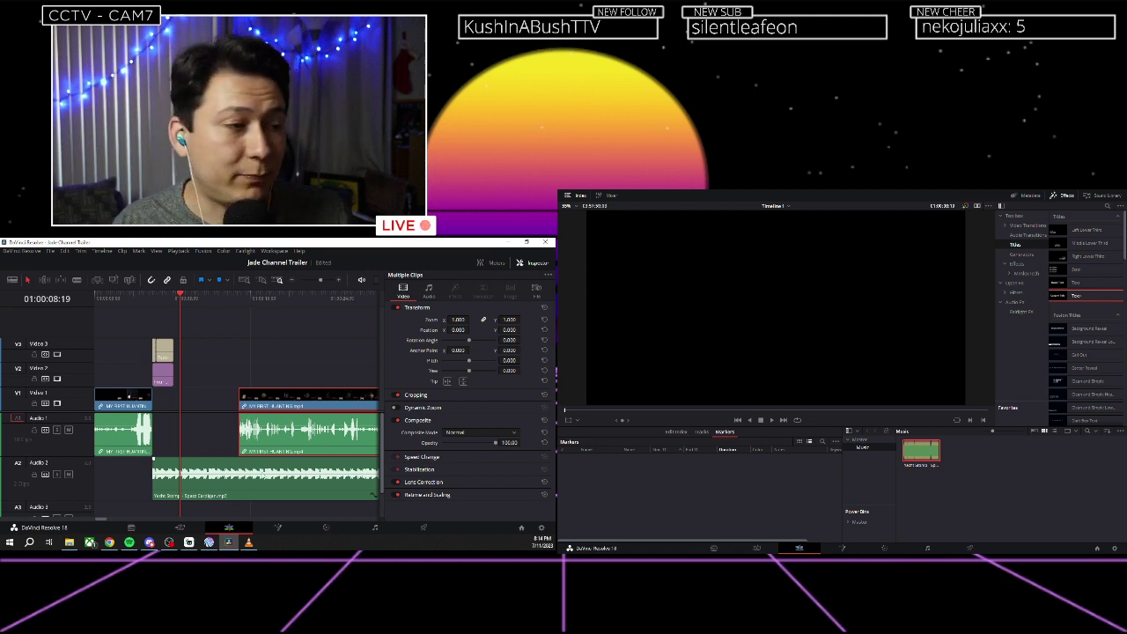
pyautogui.moveTo(278, 399); pyautogui.dragTo(214, 404)
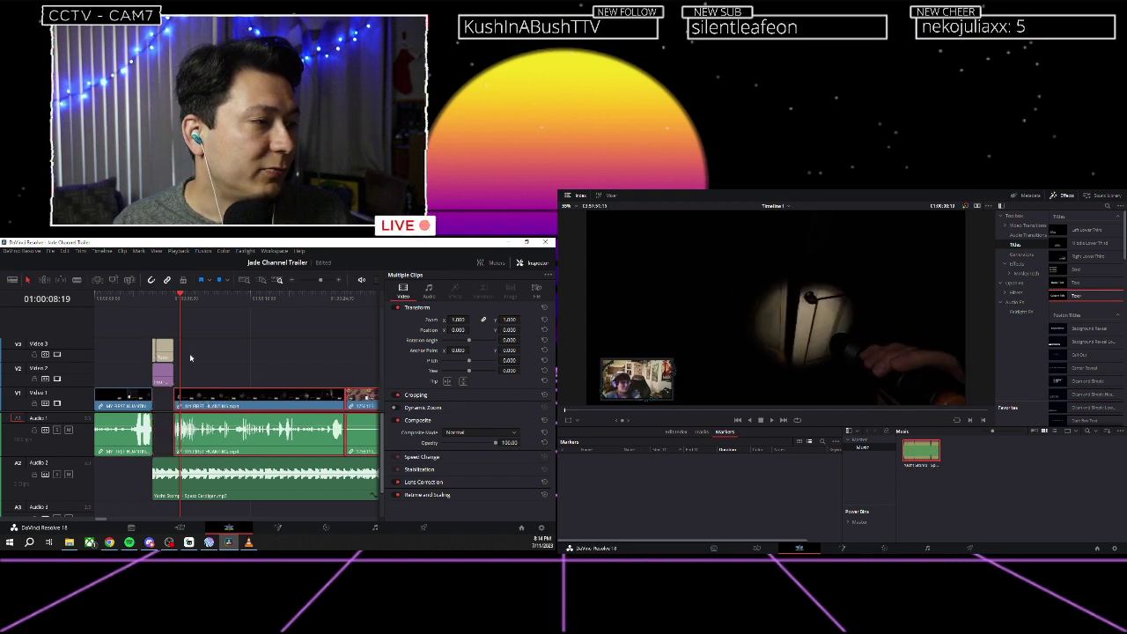
pyautogui.click(173, 301)
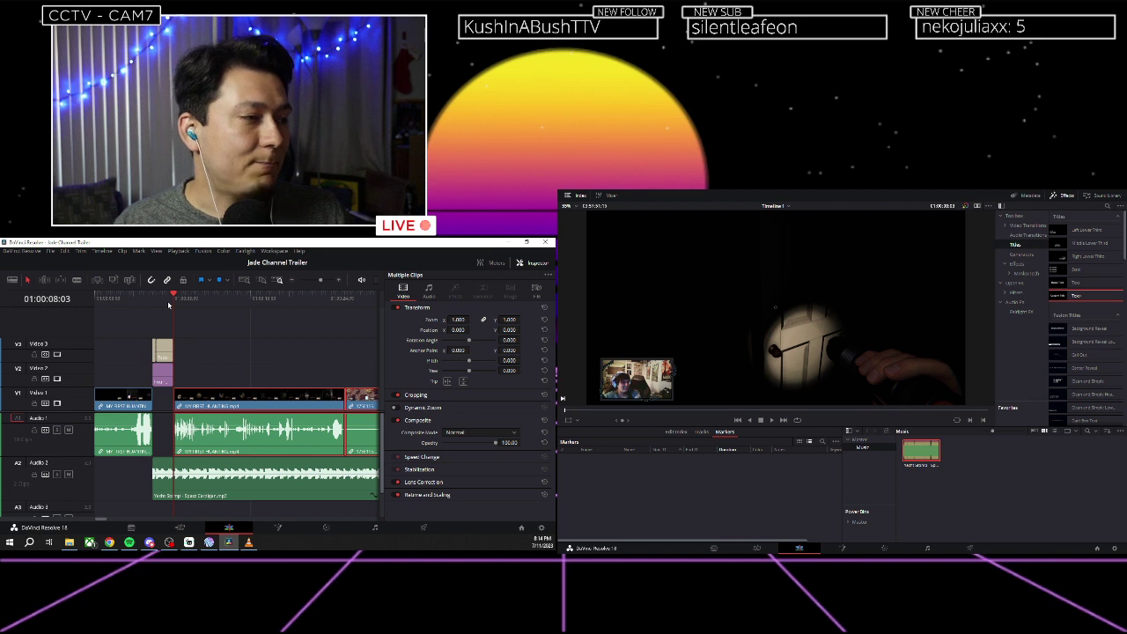
pyautogui.press('space')
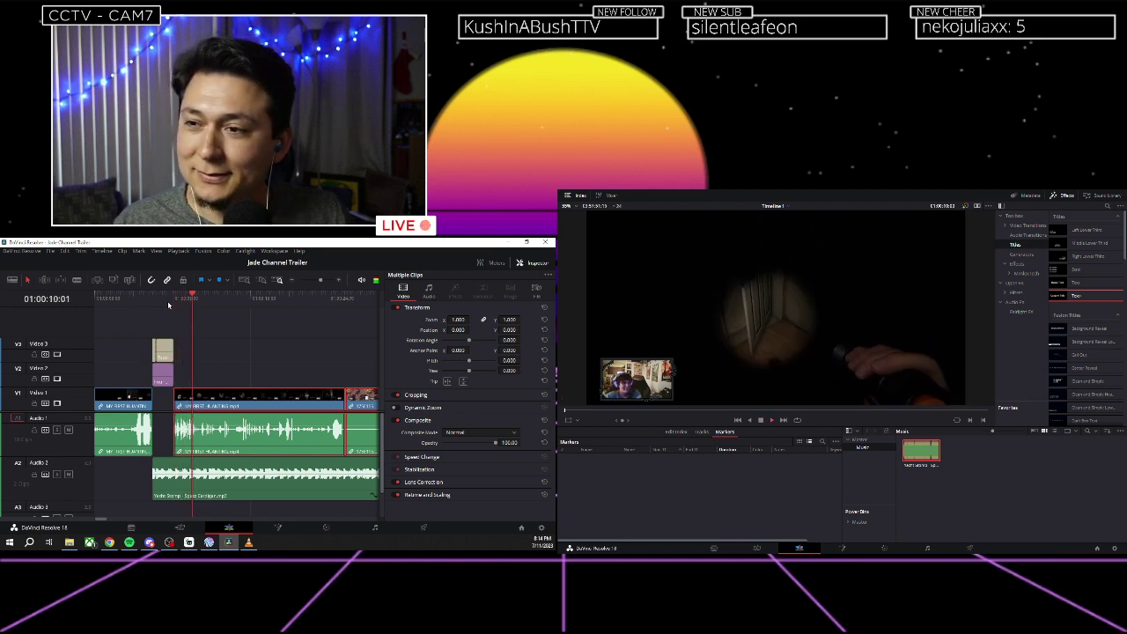
pyautogui.hotkey('ctrl', '-')
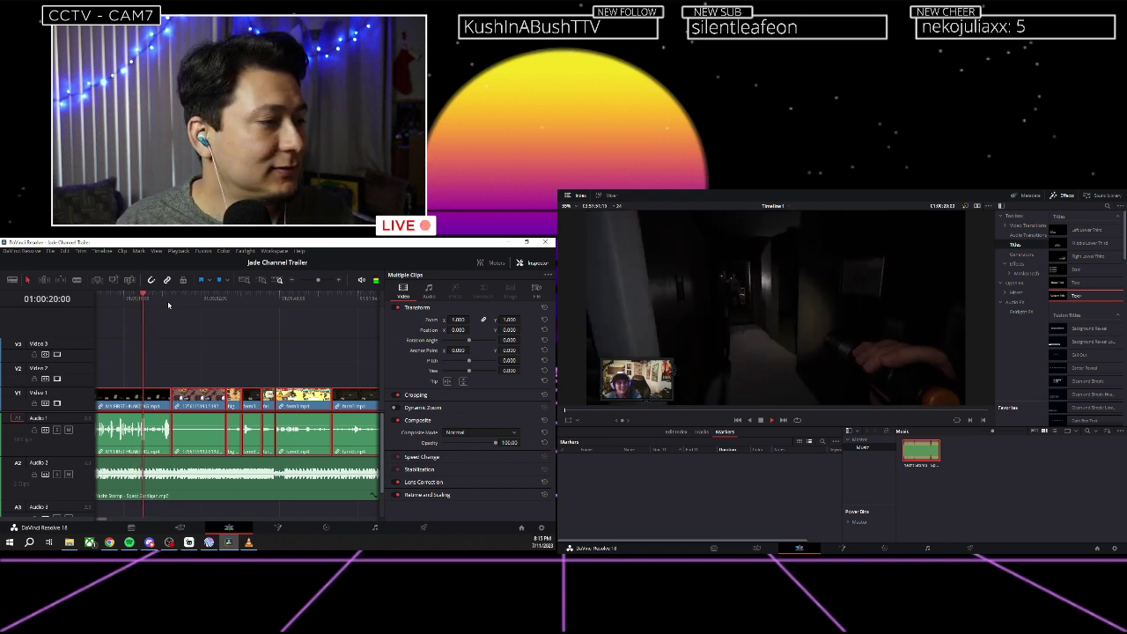
pyautogui.click(203, 340)
pyautogui.press('space')
pyautogui.hscroll(-1, 203, 340)
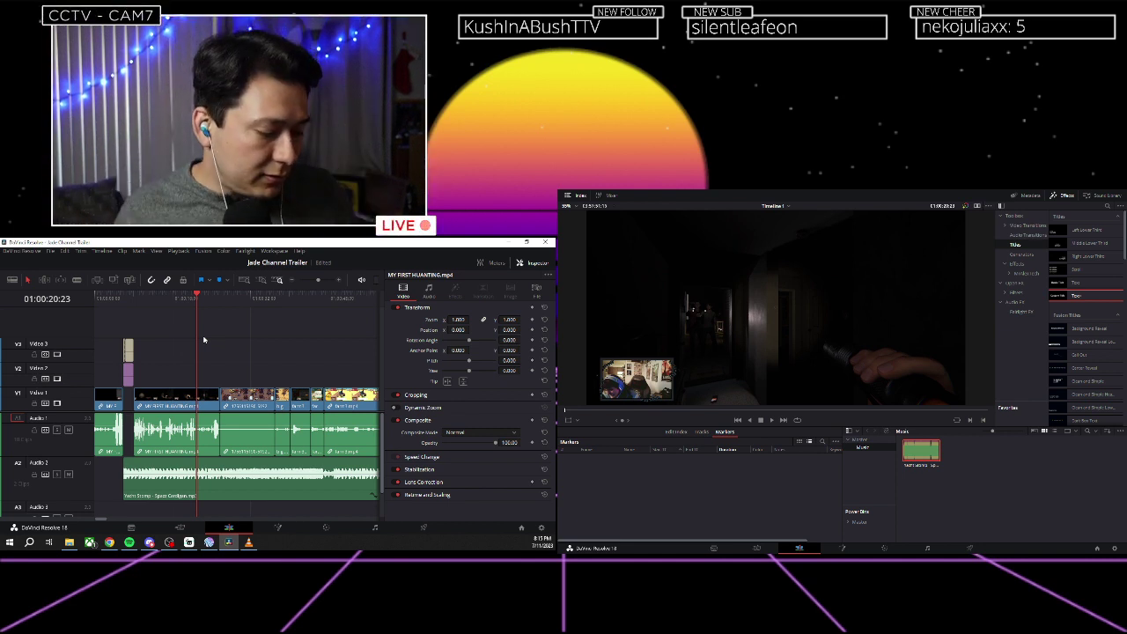
# Add a volume keyframe to the Yacht Stomp music clip at 01:00:07:17, ten frames before the title ends.
pyautogui.click(122, 301)
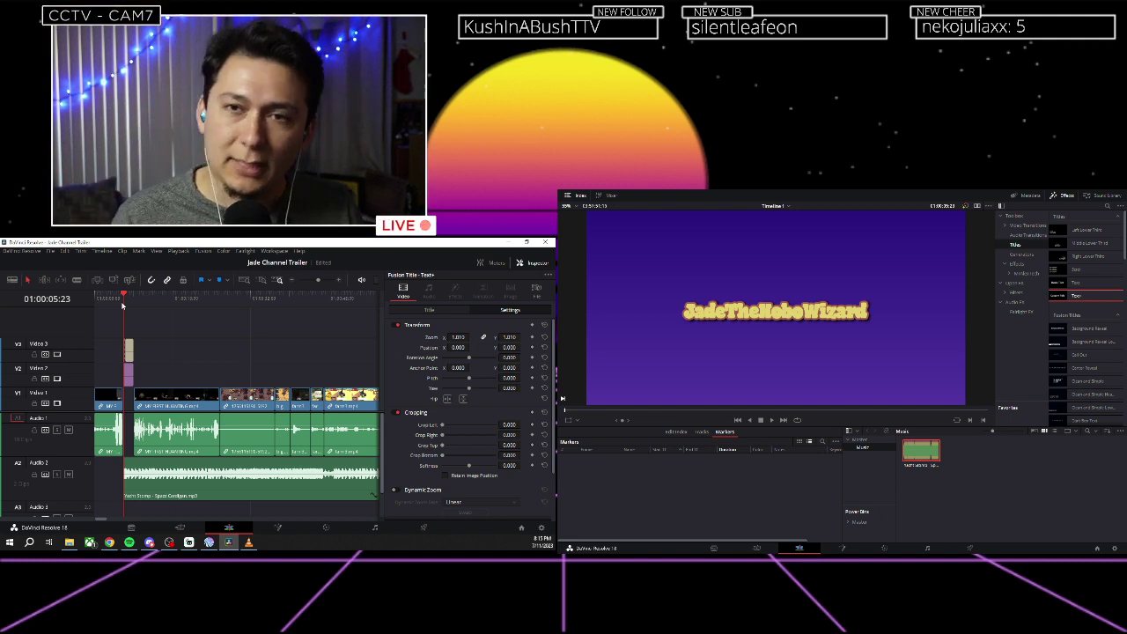
pyautogui.click(132, 301)
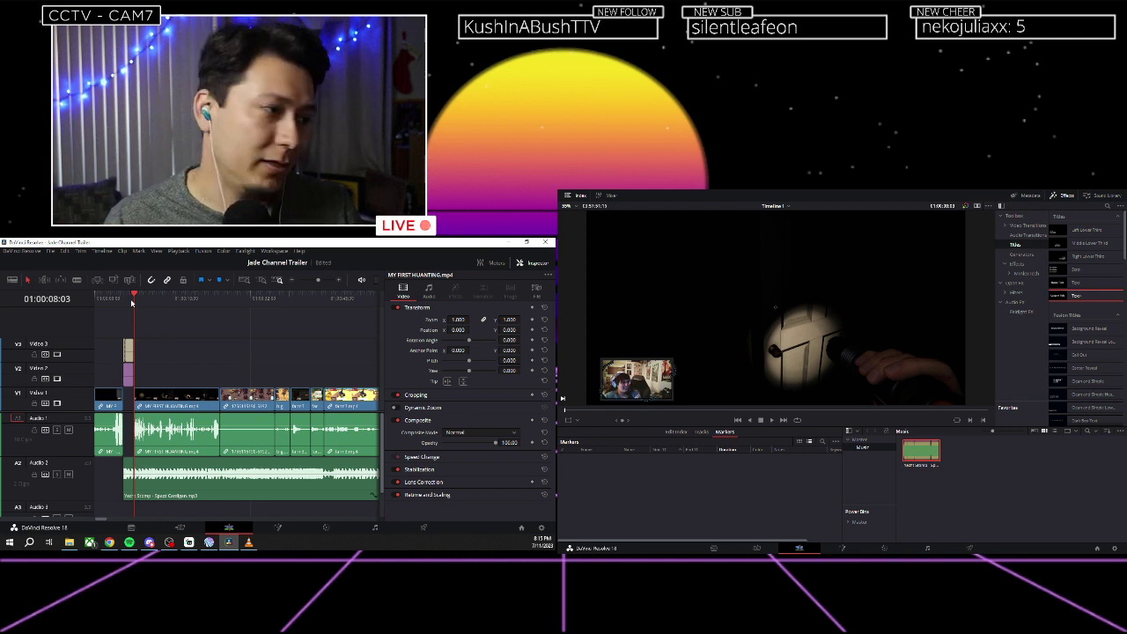
pyautogui.scroll(5, 132, 301)
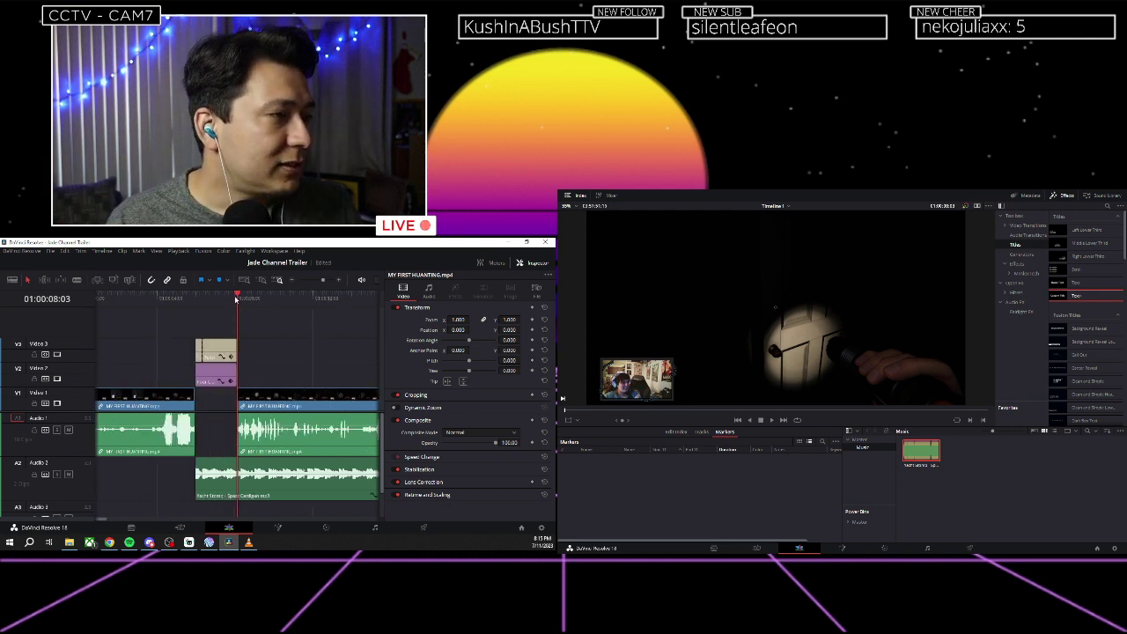
pyautogui.click(230, 300)
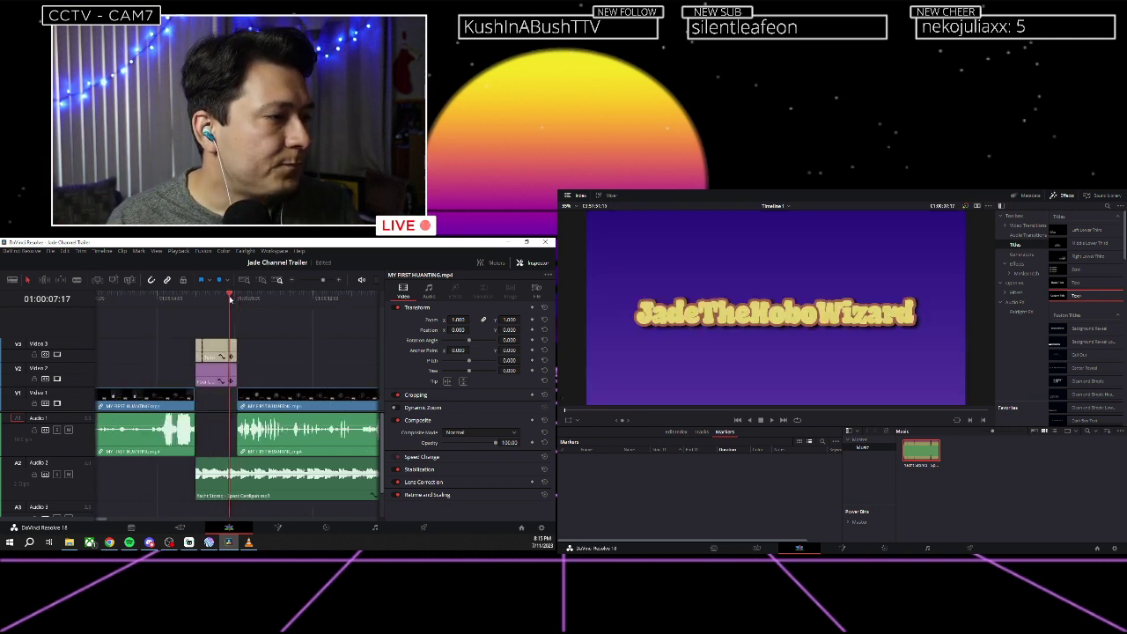
pyautogui.moveTo(231, 300); pyautogui.dragTo(236, 299)
pyautogui.scroll(4, 236, 300)
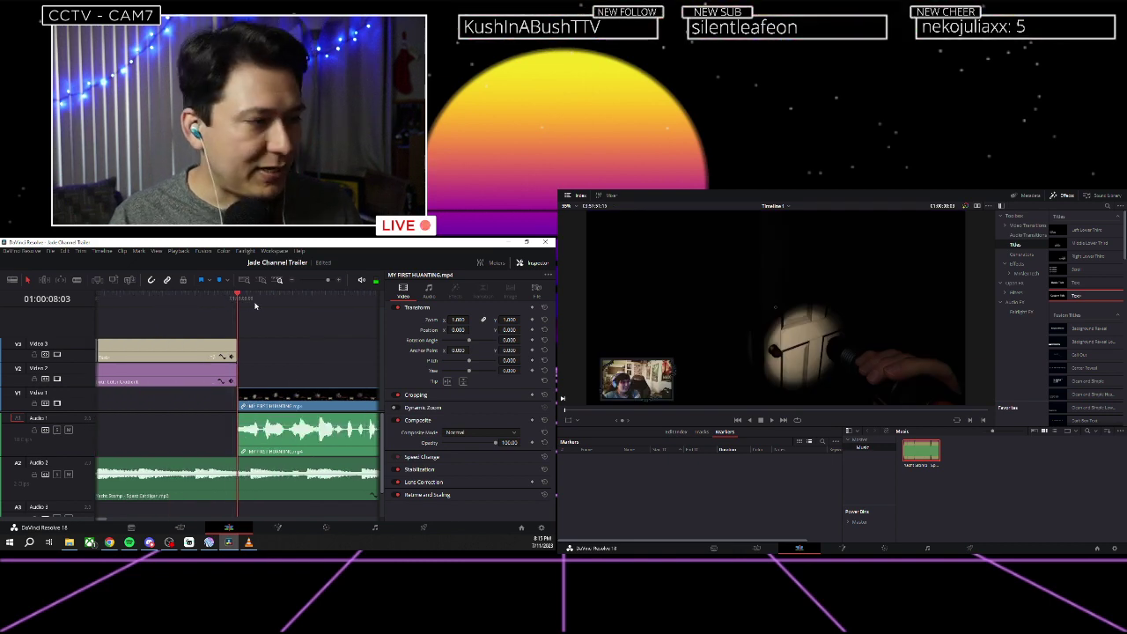
pyautogui.press('Left')
pyautogui.press('Left')
pyautogui.press('Left')
pyautogui.press('Left')
pyautogui.press('Left')
pyautogui.press('Left')
pyautogui.press('Left')
pyautogui.press('Left')
pyautogui.press('Left')
pyautogui.press('Left')
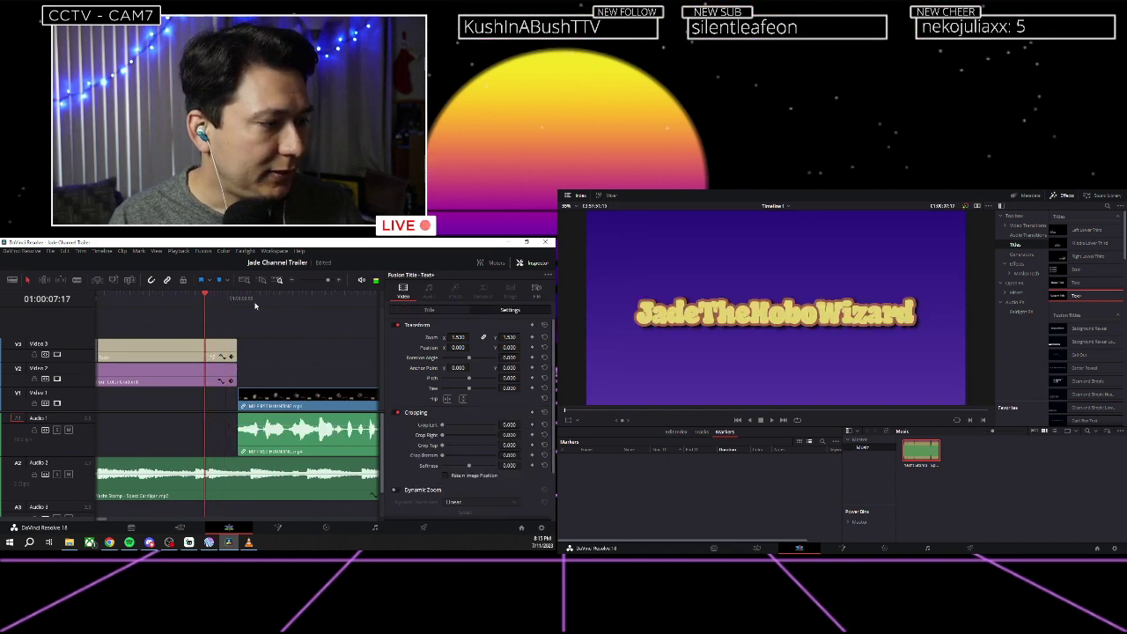
pyautogui.click(269, 484)
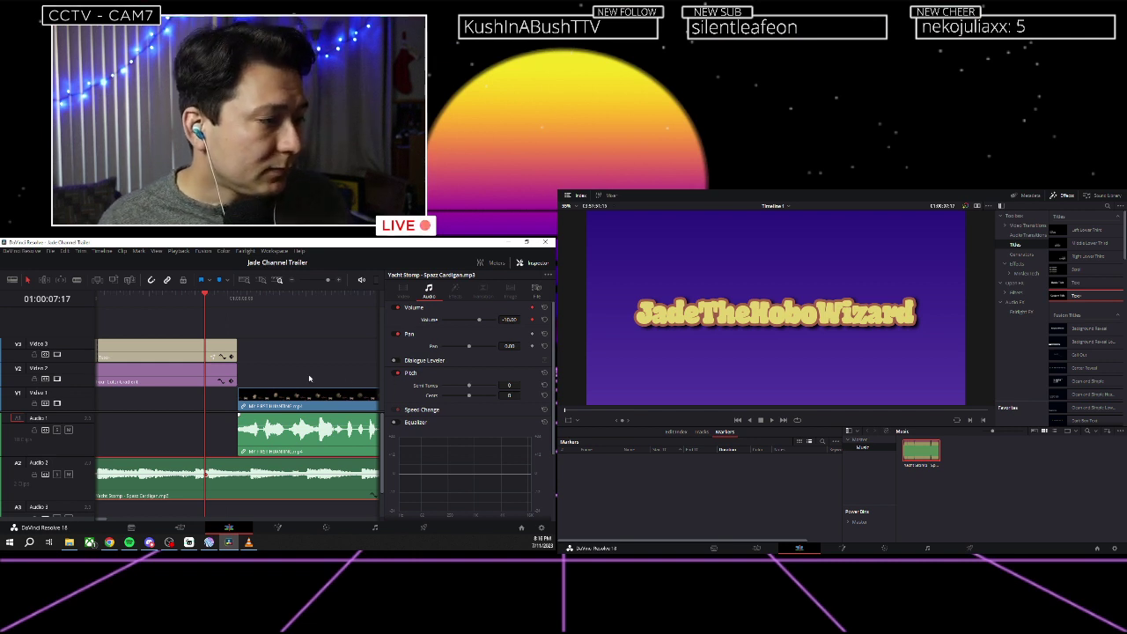
# Set the music clip's volume to -20 at 01:00:09:23, undoing any accidental volume change made after it.
pyautogui.hotkey('shift', 'z')
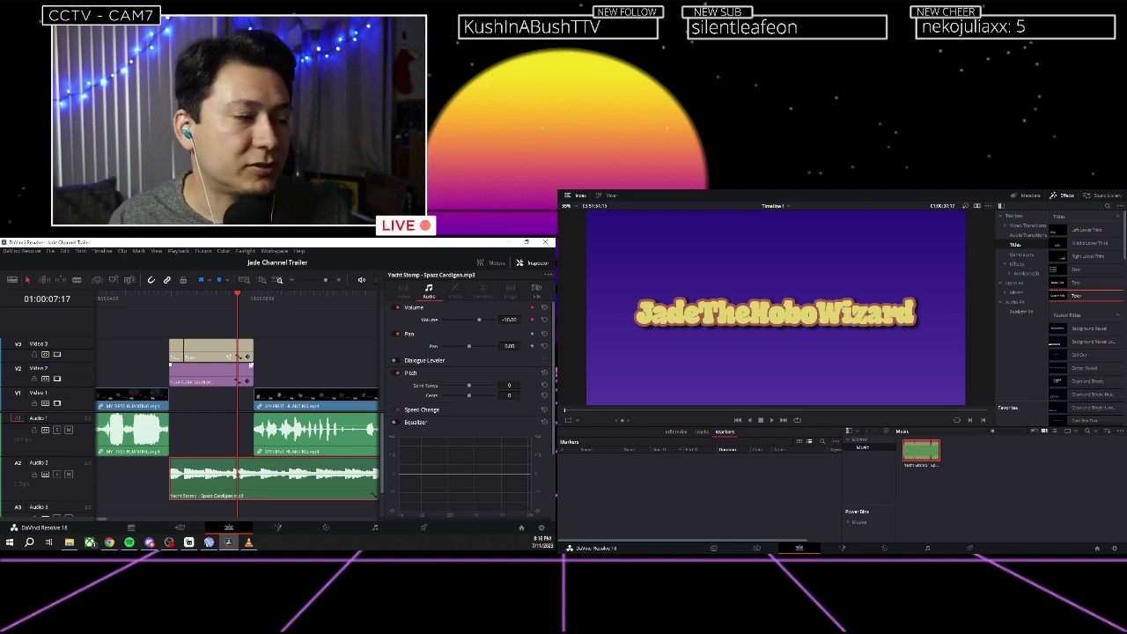
pyautogui.scroll(3, 224, 319)
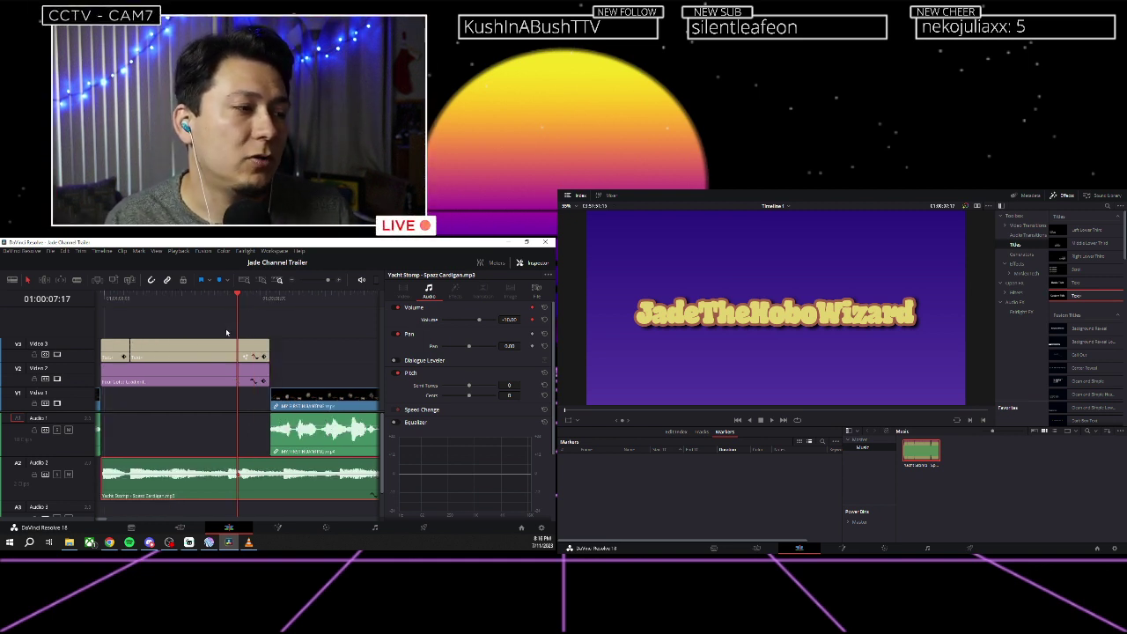
pyautogui.click(192, 297)
pyautogui.moveTo(192, 297); pyautogui.dragTo(356, 301)
pyautogui.hscroll(2, 356, 300)
pyautogui.moveTo(287, 299); pyautogui.dragTo(291, 298)
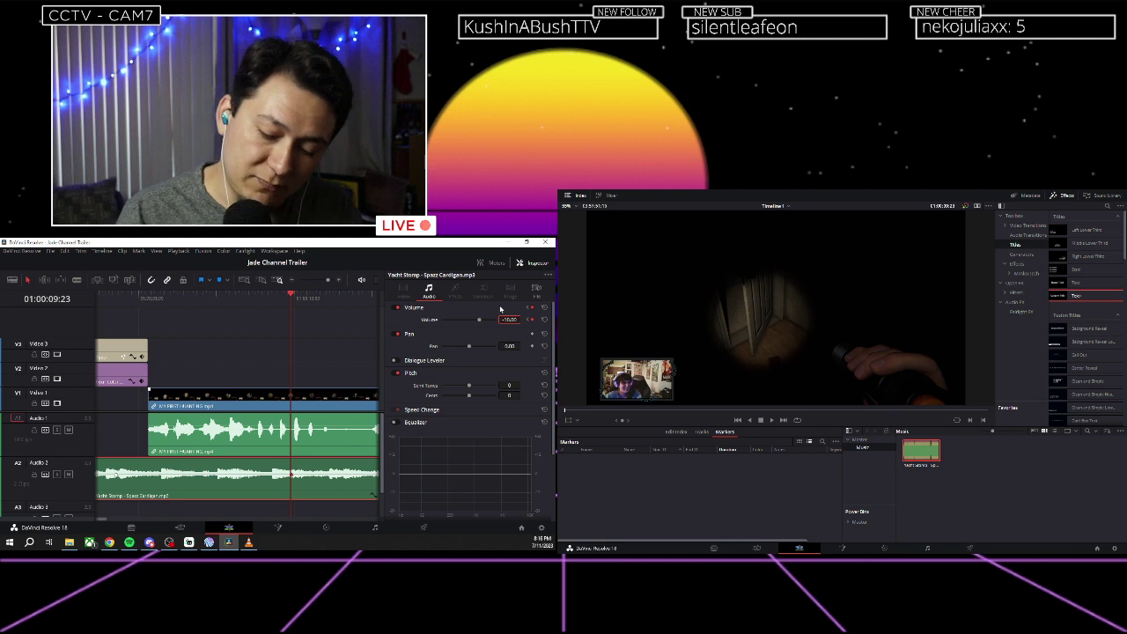
pyautogui.write('-')
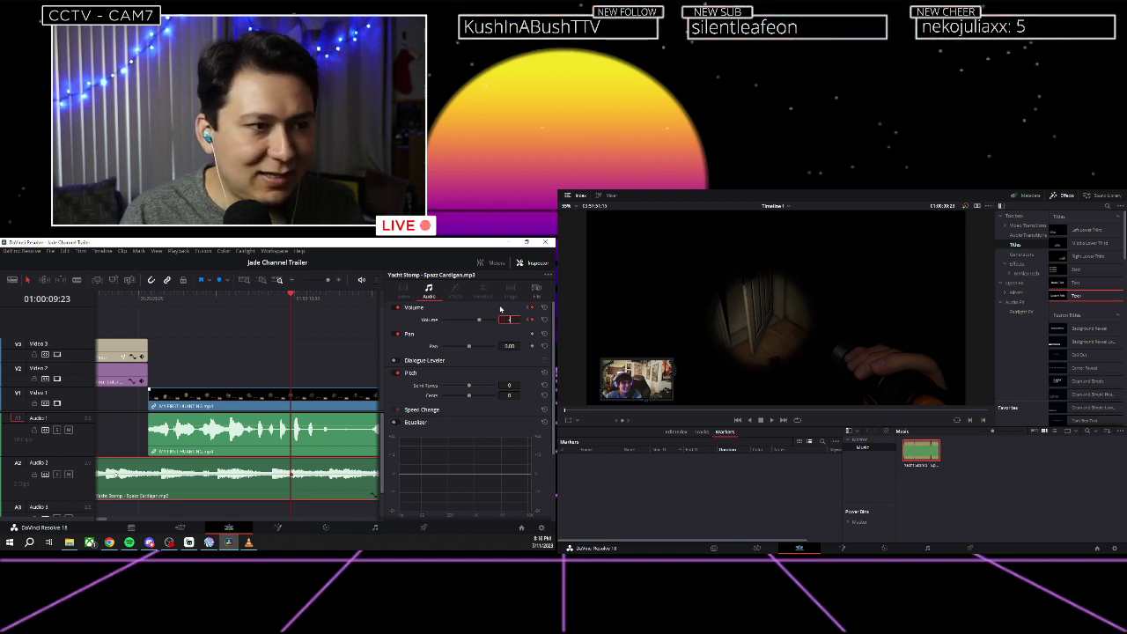
pyautogui.write('20')
pyautogui.press('Return')
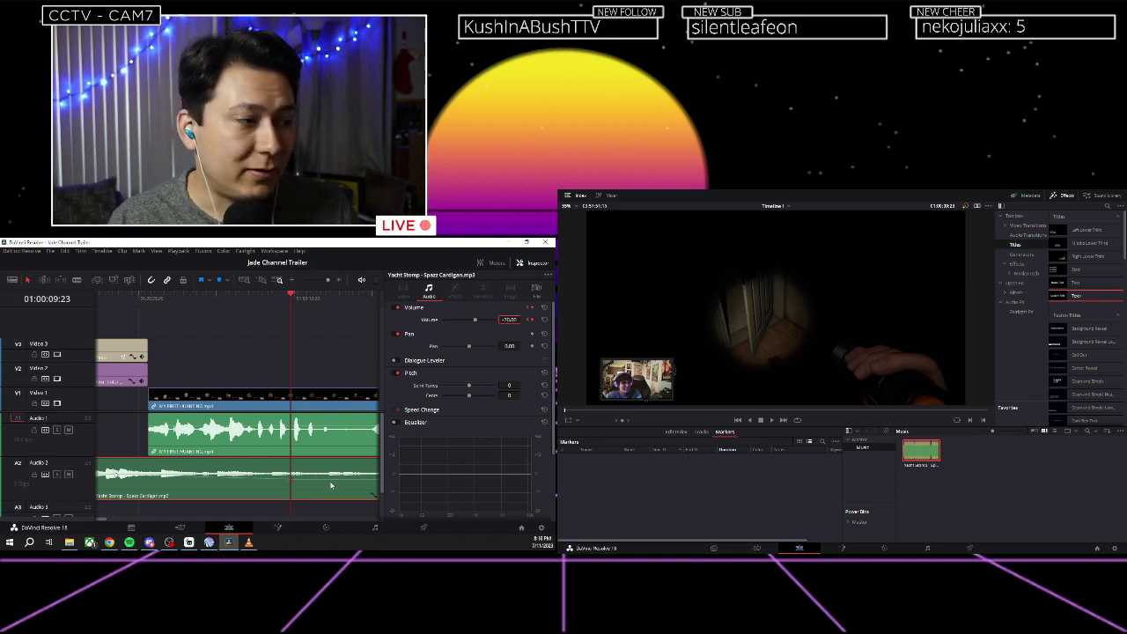
pyautogui.press('Return')
pyautogui.click(318, 357)
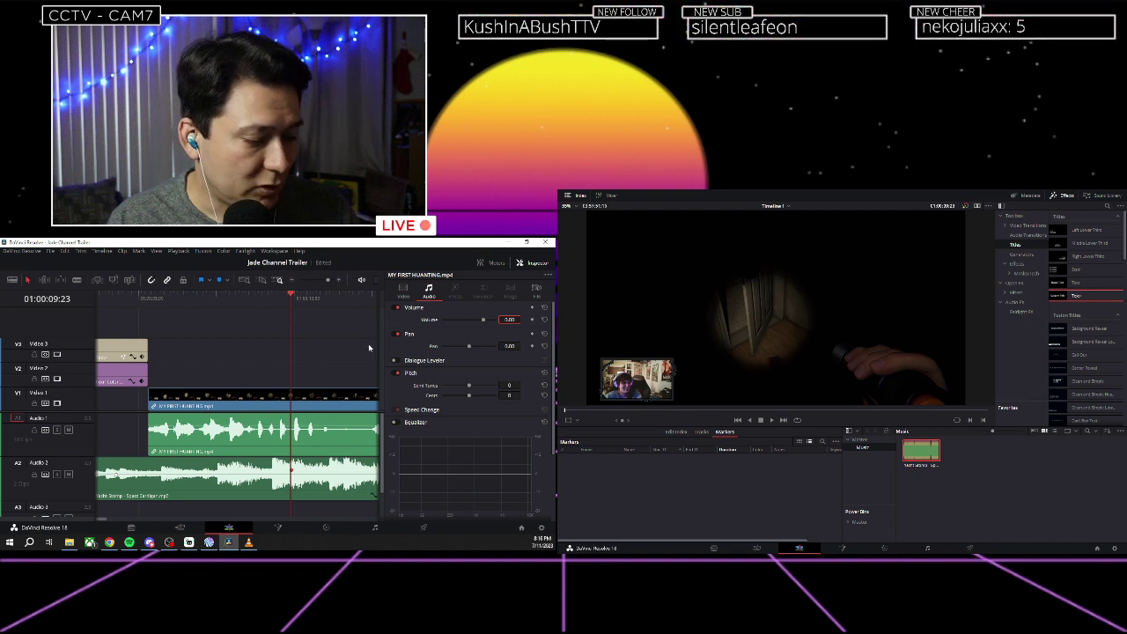
pyautogui.hotkey('ctrl', 'z')
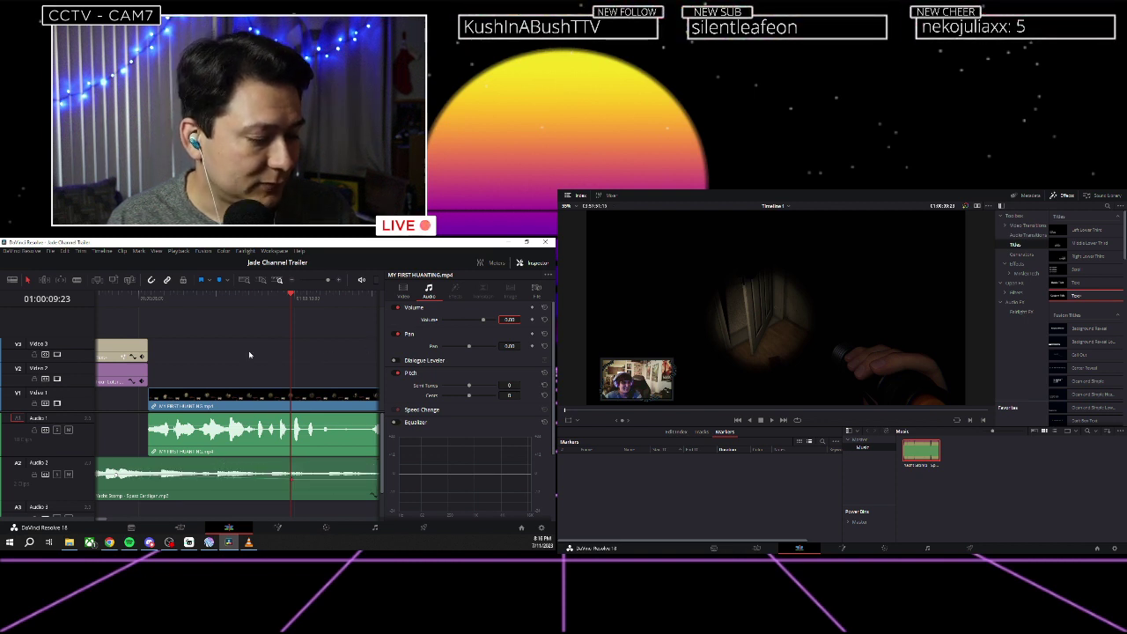
# Check the music clip's volume keyframes at 01:00:07:17 and 01:00:09:23 by stepping from one to the other.
pyautogui.scroll(2, 233, 354)
pyautogui.scroll(-2, 242, 354)
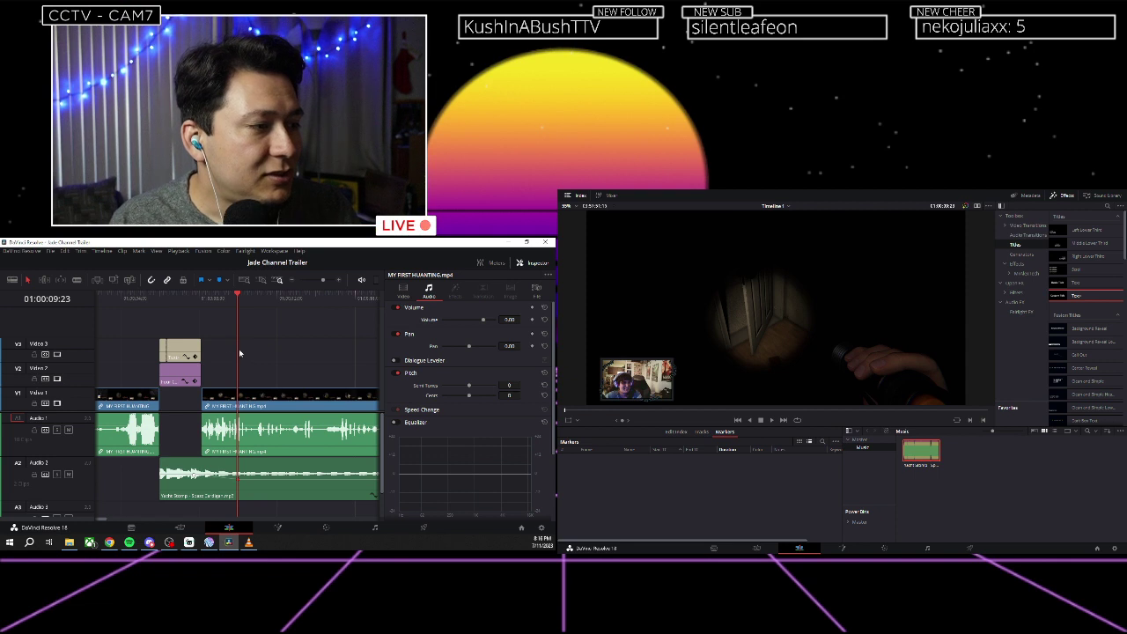
pyautogui.click(174, 299)
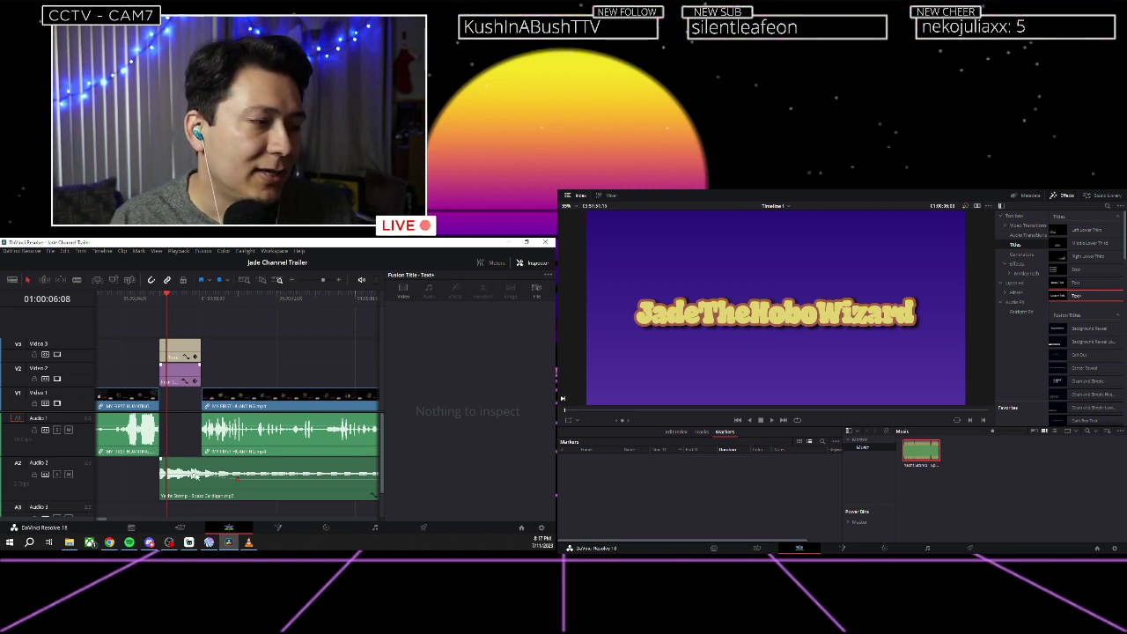
pyautogui.click(194, 302)
pyautogui.click(262, 493)
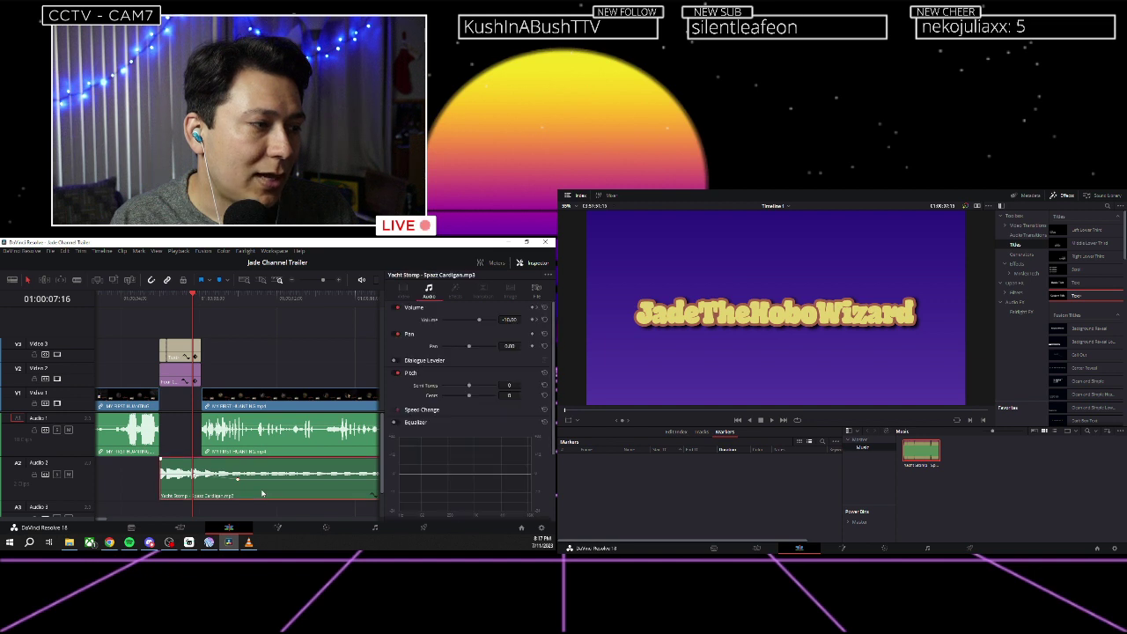
pyautogui.click(538, 321)
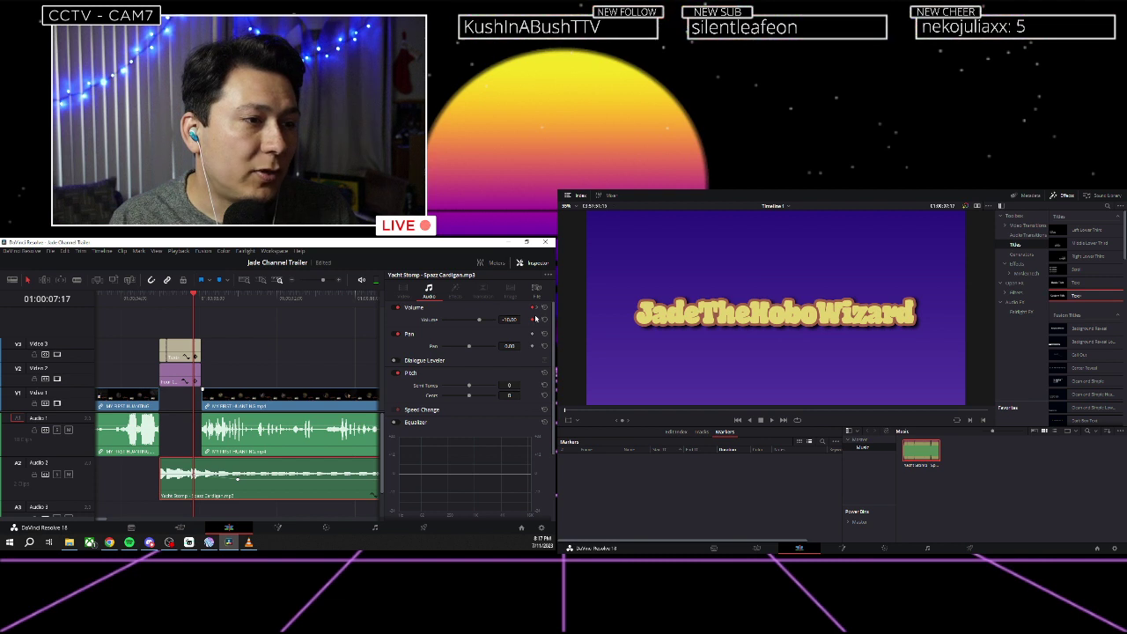
pyautogui.click(538, 321)
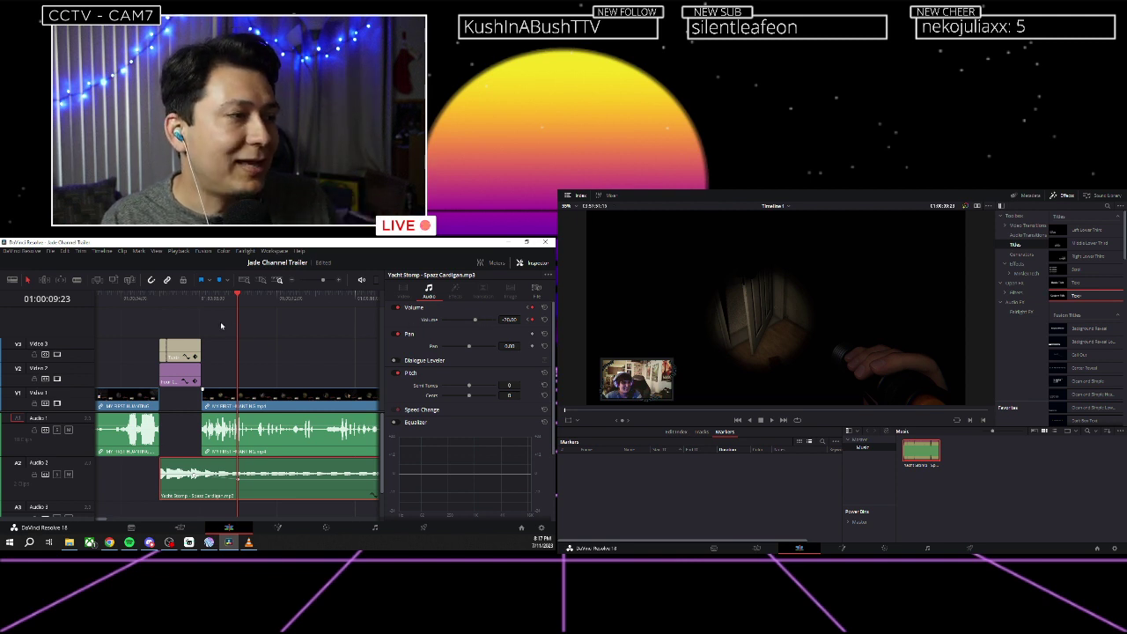
# Play the timeline from the title at 01:00:07:00 through the MY FIRST HUANTING clip into the following game clip to check the music level.
pyautogui.click(180, 299)
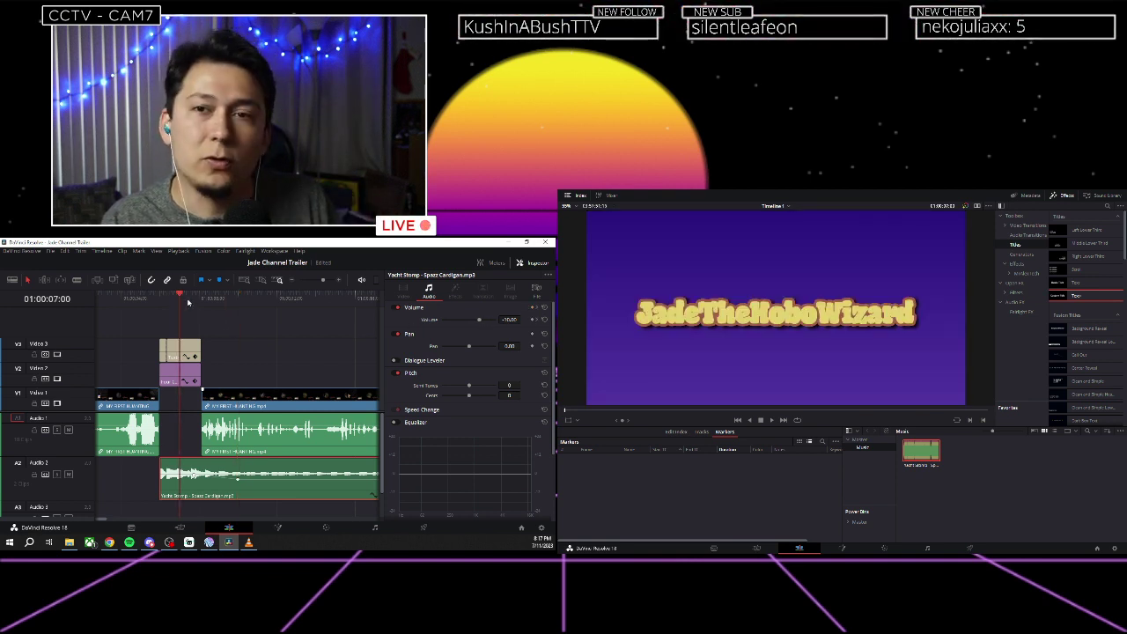
pyautogui.press('space')
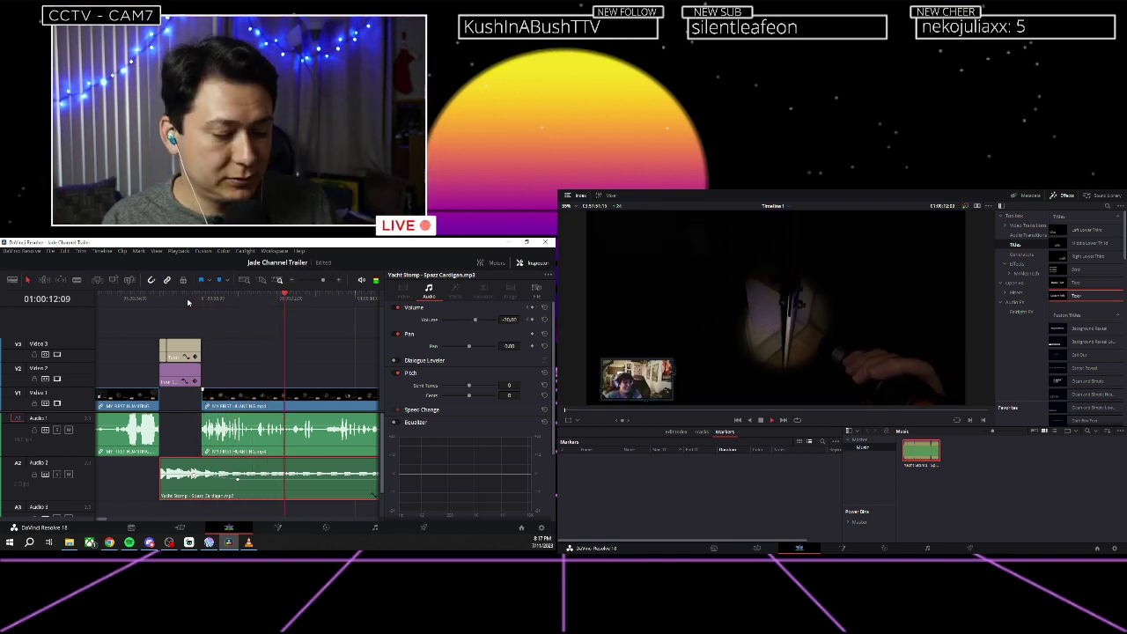
pyautogui.scroll(-1, 216, 307)
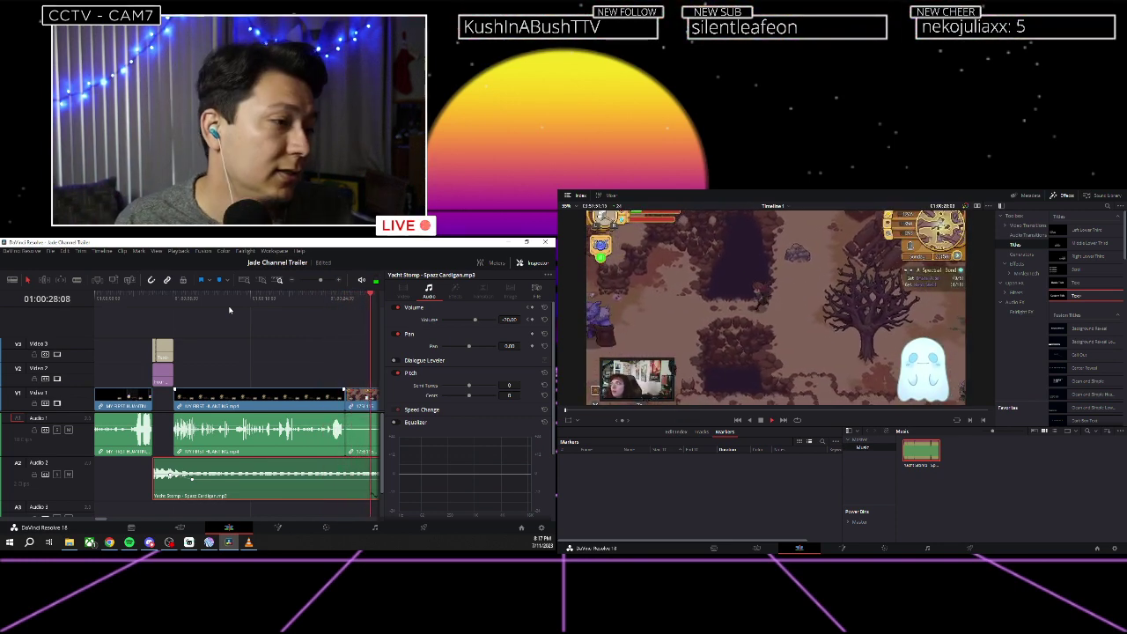
pyautogui.hscroll(4, 240, 353)
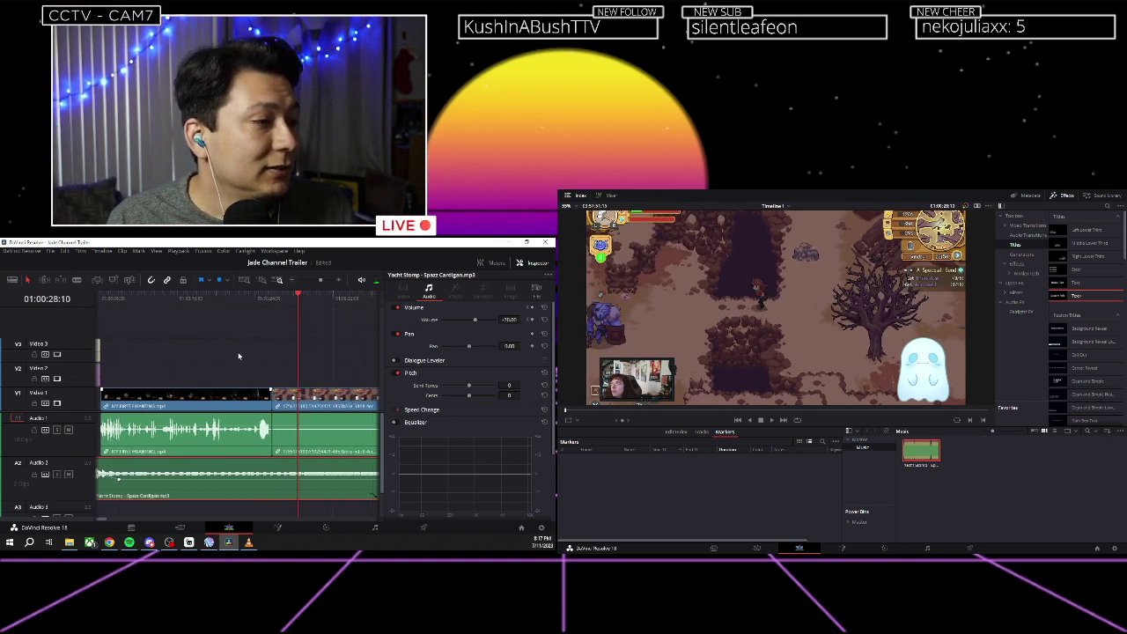
pyautogui.scroll(-2, 236, 354)
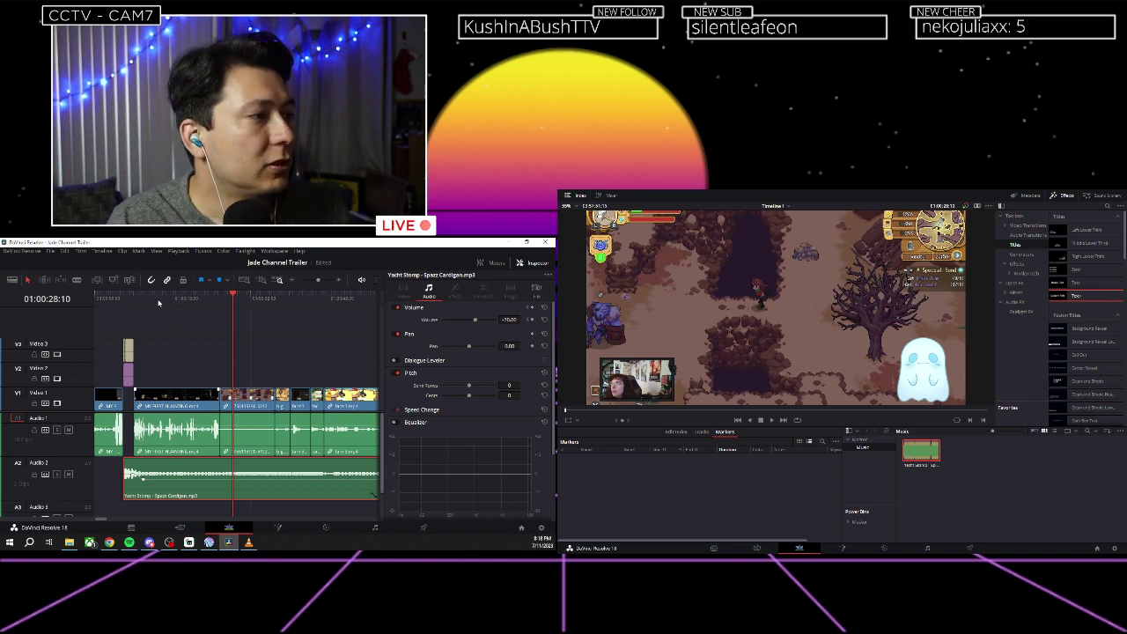
pyautogui.click(152, 300)
pyautogui.press('space')
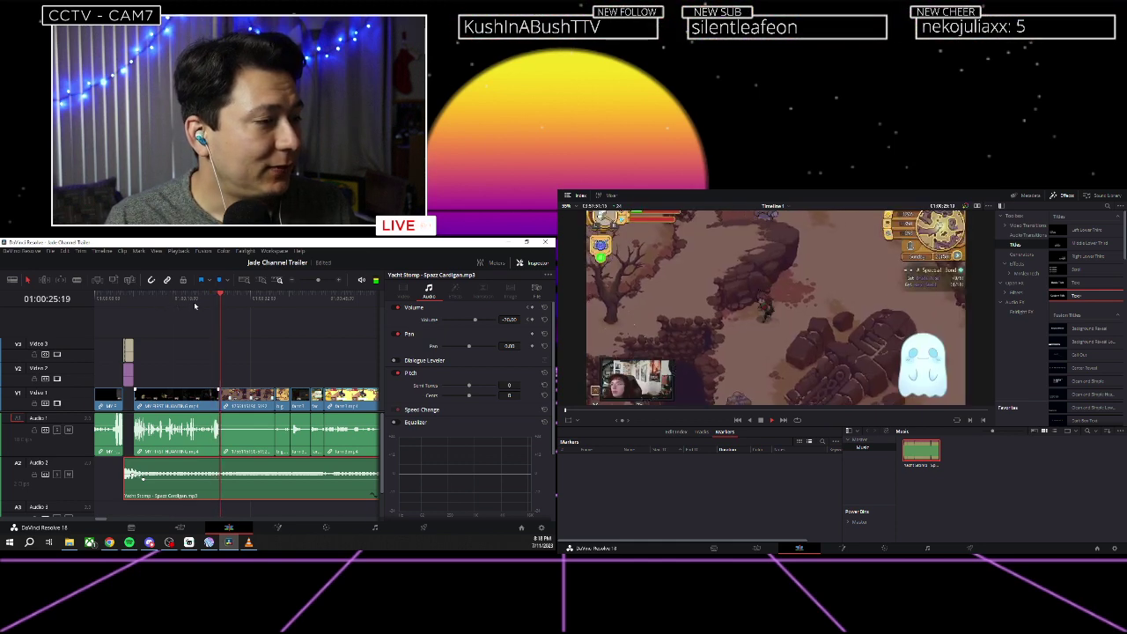
# Find the end of the speech in the MY FIRST HUANTING clip and split the timeline there at 01:00:20:19.
pyautogui.scroll(2, 194, 302)
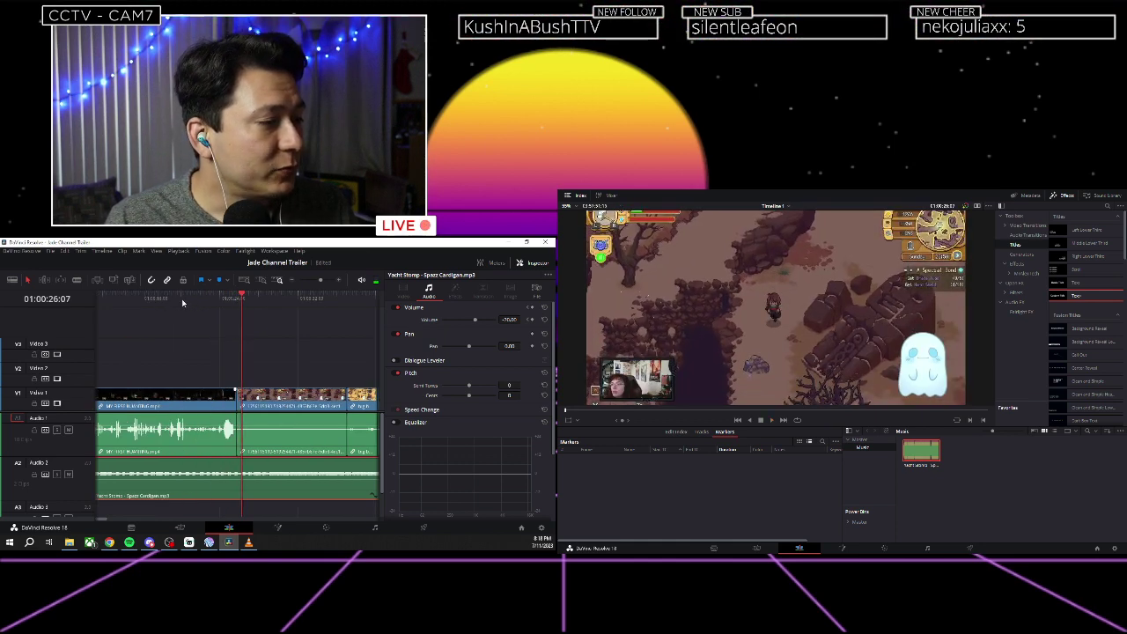
pyautogui.click(194, 337)
pyautogui.click(180, 299)
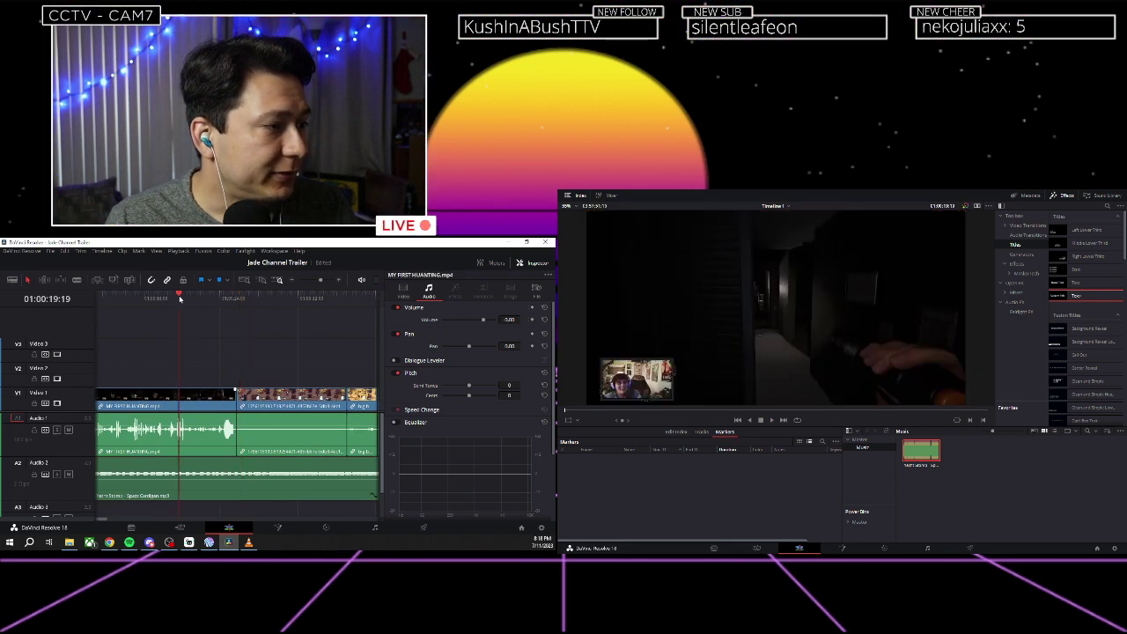
pyautogui.press('space')
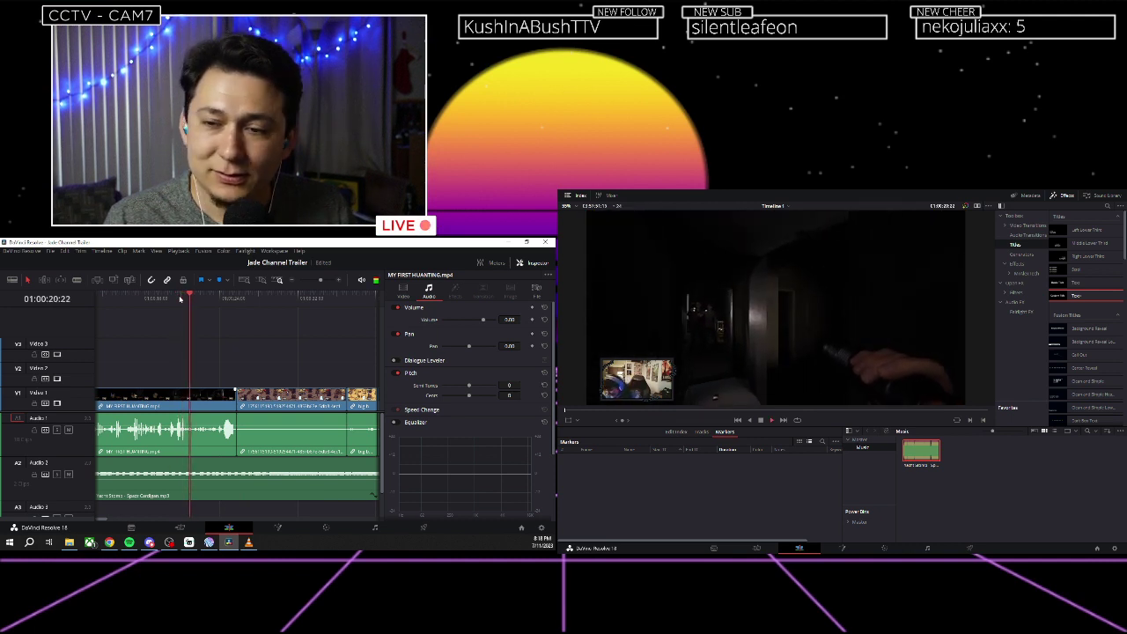
pyautogui.press('space')
pyautogui.scroll(2, 203, 307)
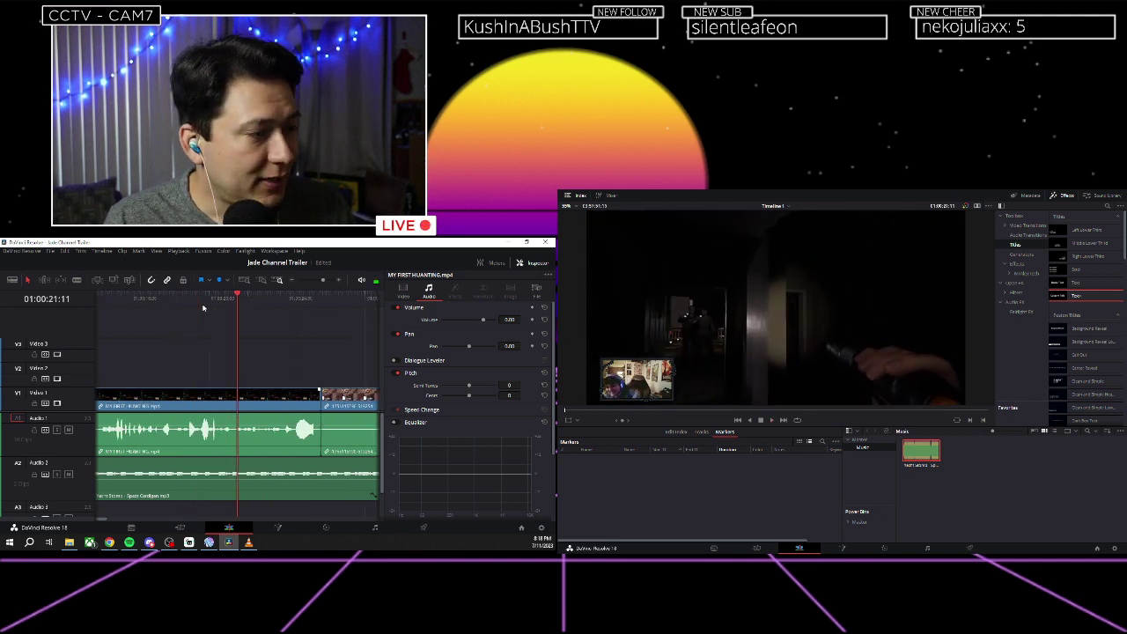
pyautogui.click(234, 303)
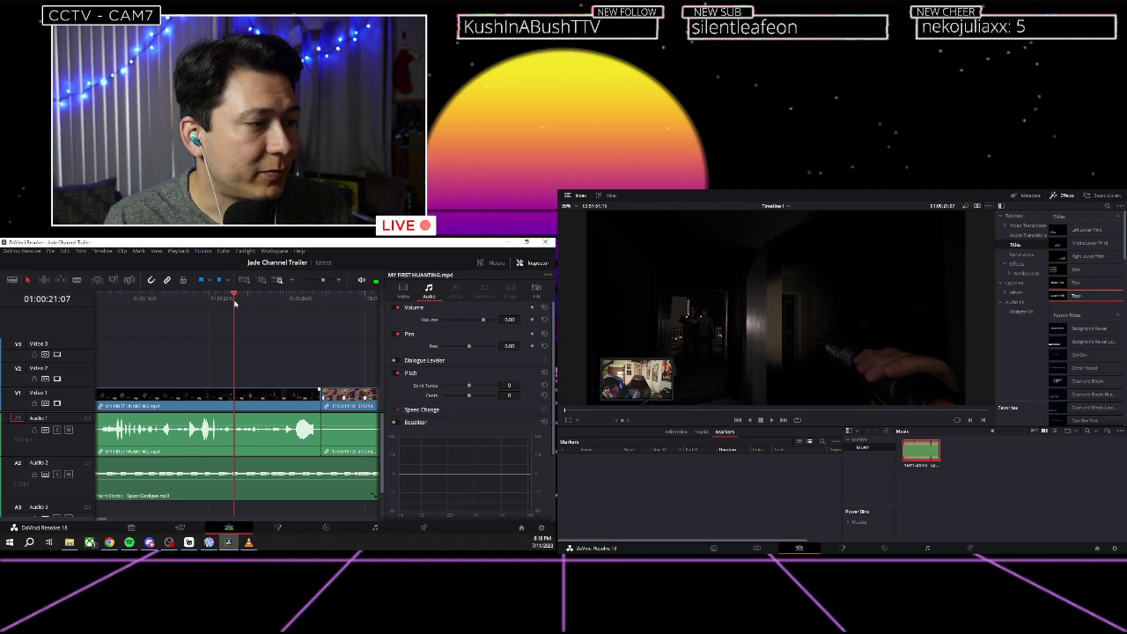
pyautogui.press('Left')
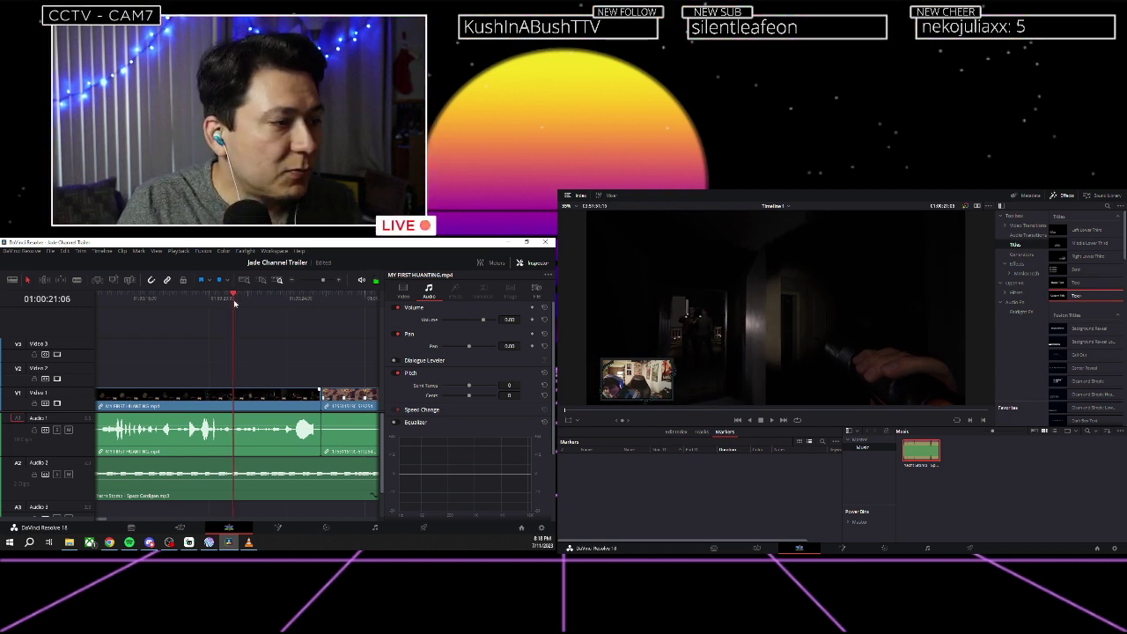
pyautogui.moveTo(209, 313); pyautogui.dragTo(227, 305)
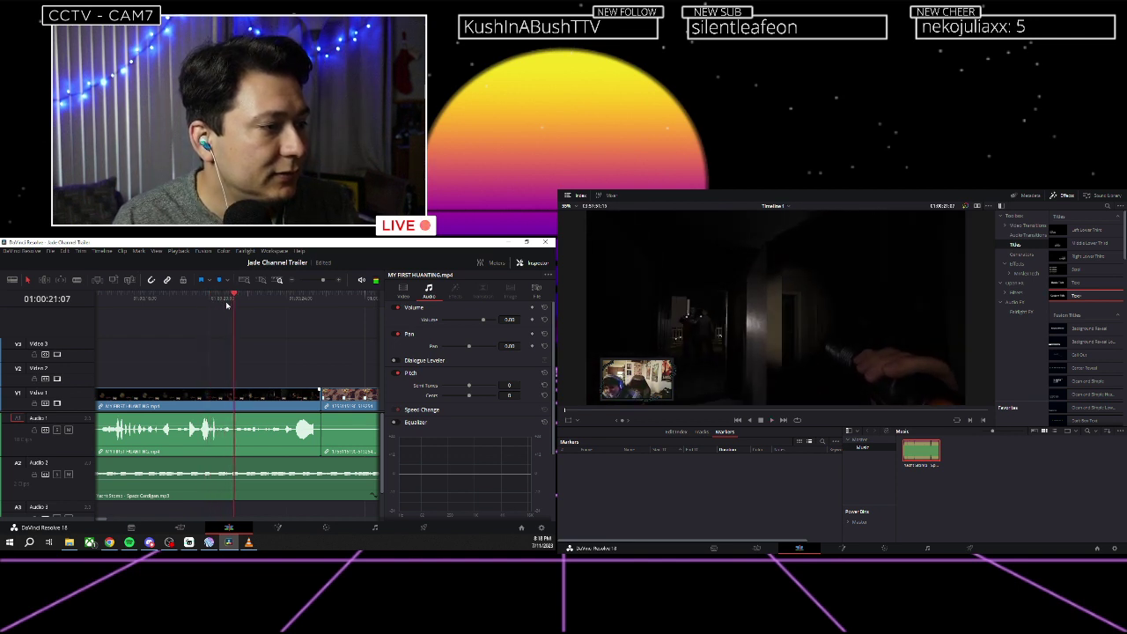
pyautogui.click(199, 302)
pyautogui.press('space')
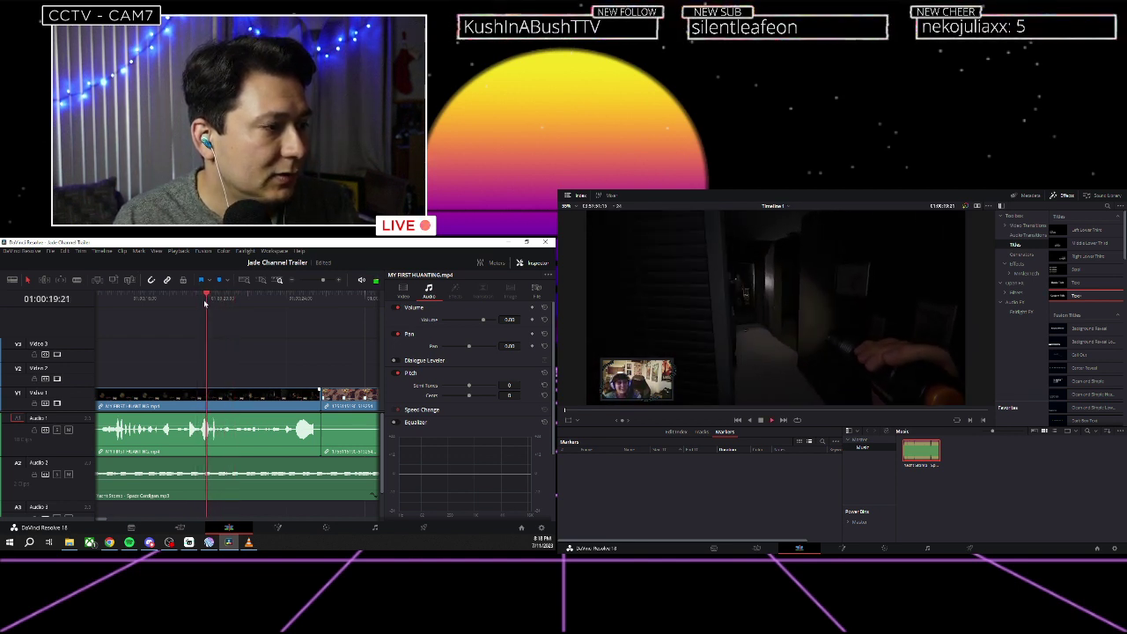
pyautogui.press('space')
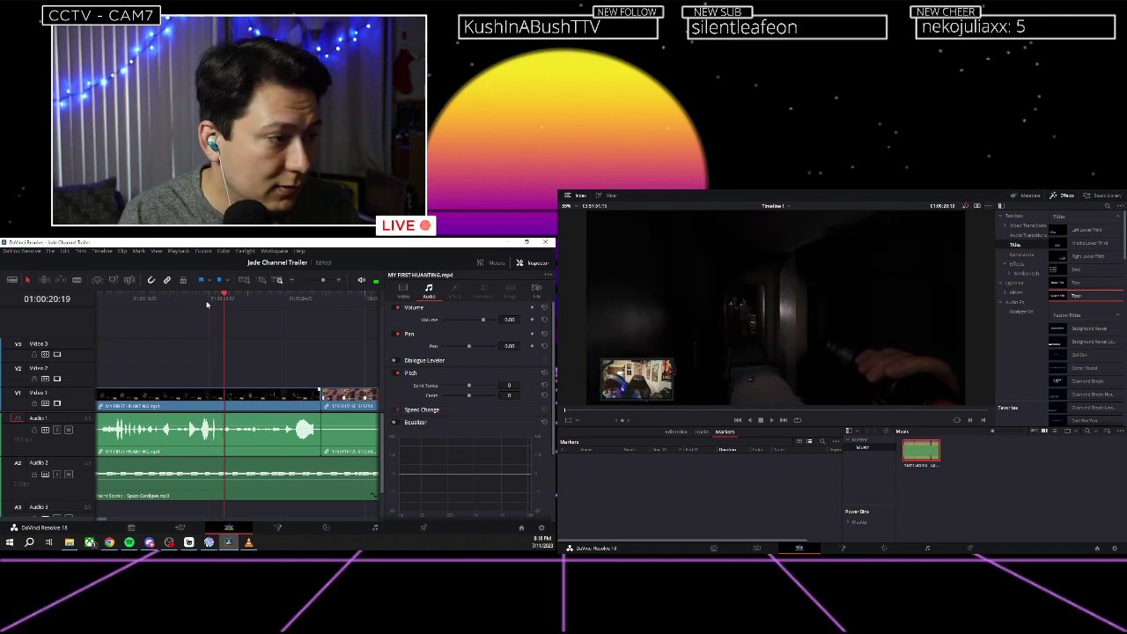
pyautogui.hotkey('ctrl', '\\')
# Find the resume point at 01:00:23:21 before the clip's final loud passage, and rejoin the music clip by deleting its through edit.
pyautogui.click(279, 302)
pyautogui.press('space')
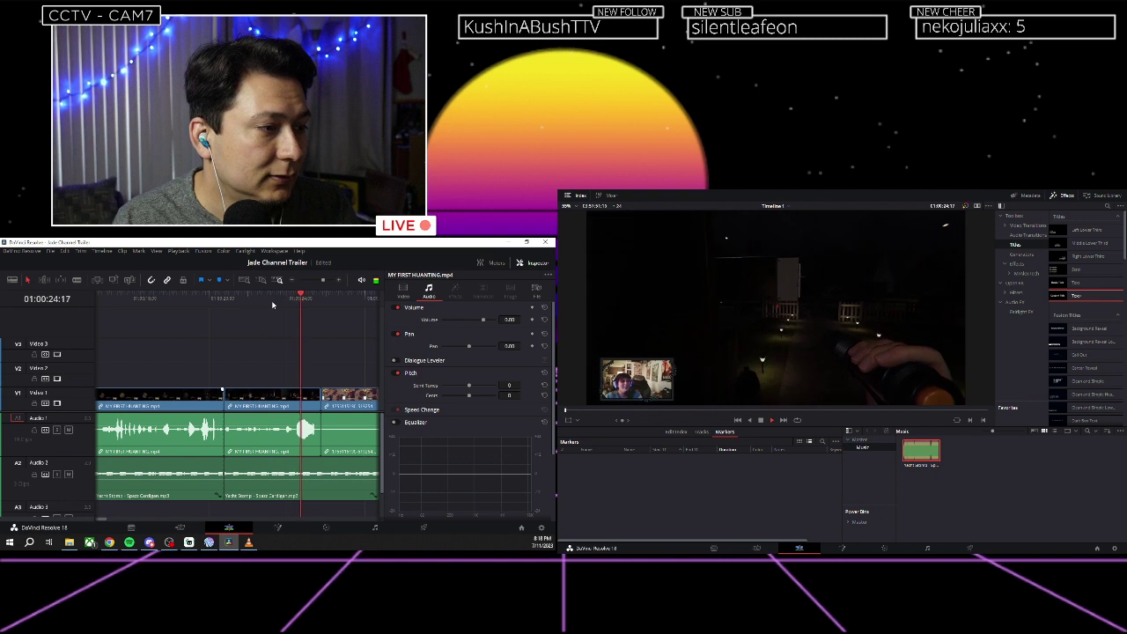
pyautogui.click(275, 303)
pyautogui.press('space')
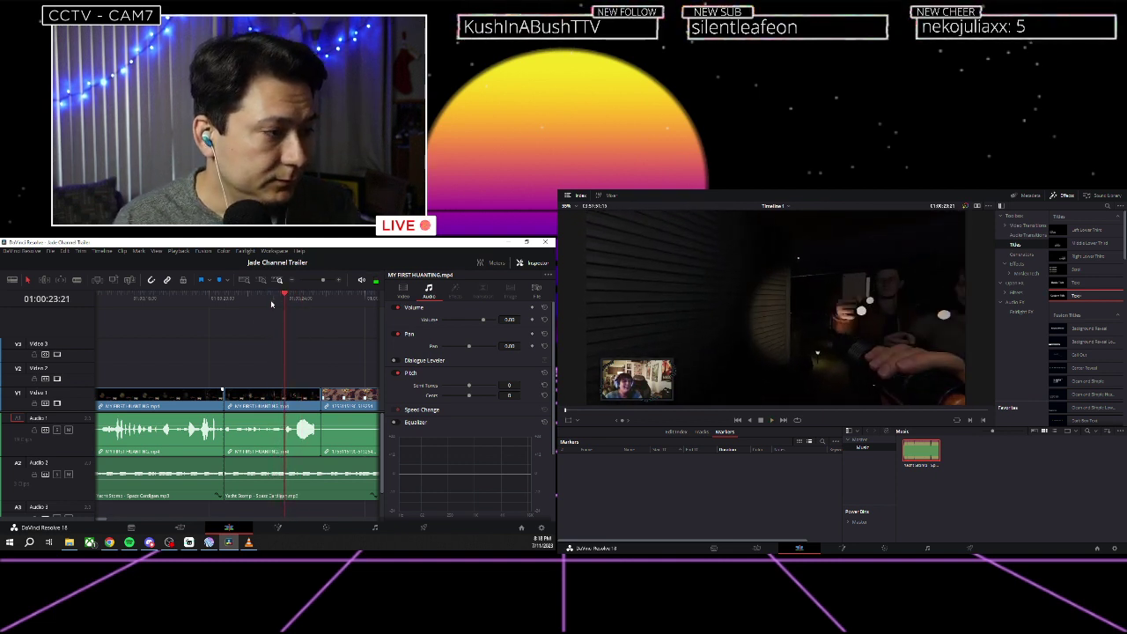
pyautogui.rightClick(224, 484)
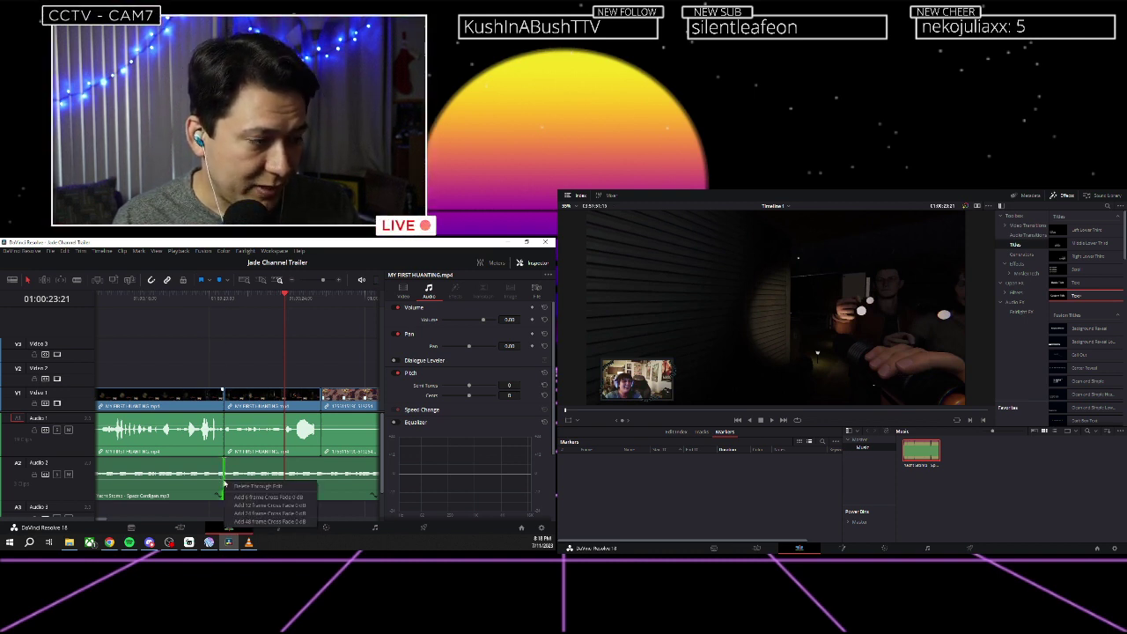
pyautogui.click(255, 486)
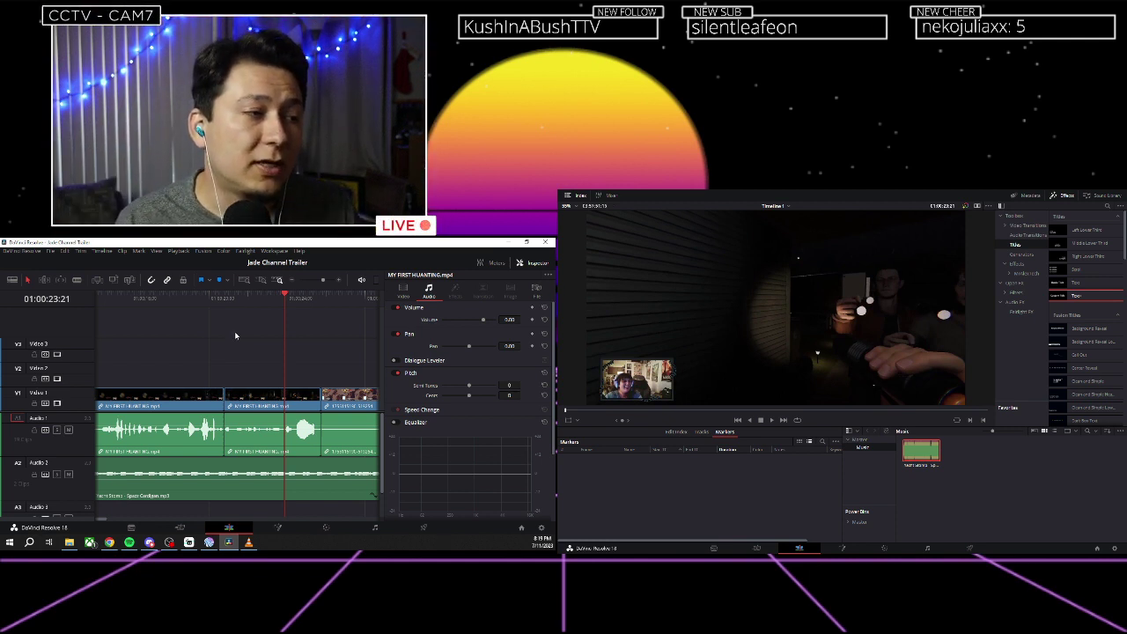
# Ripple-trim the start of the second MY FIRST HUANTING piece to 01:00:23:21, undoing any stray split made there.
pyautogui.click(253, 400)
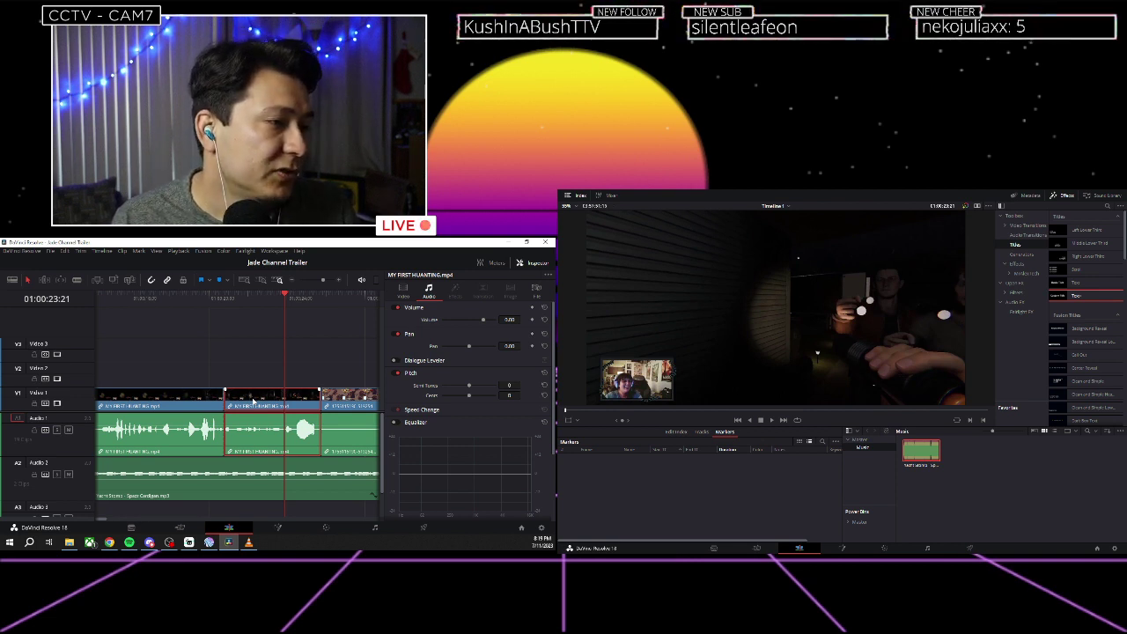
pyautogui.hscroll(3, 253, 401)
pyautogui.hotkey('ctrl', 'b')
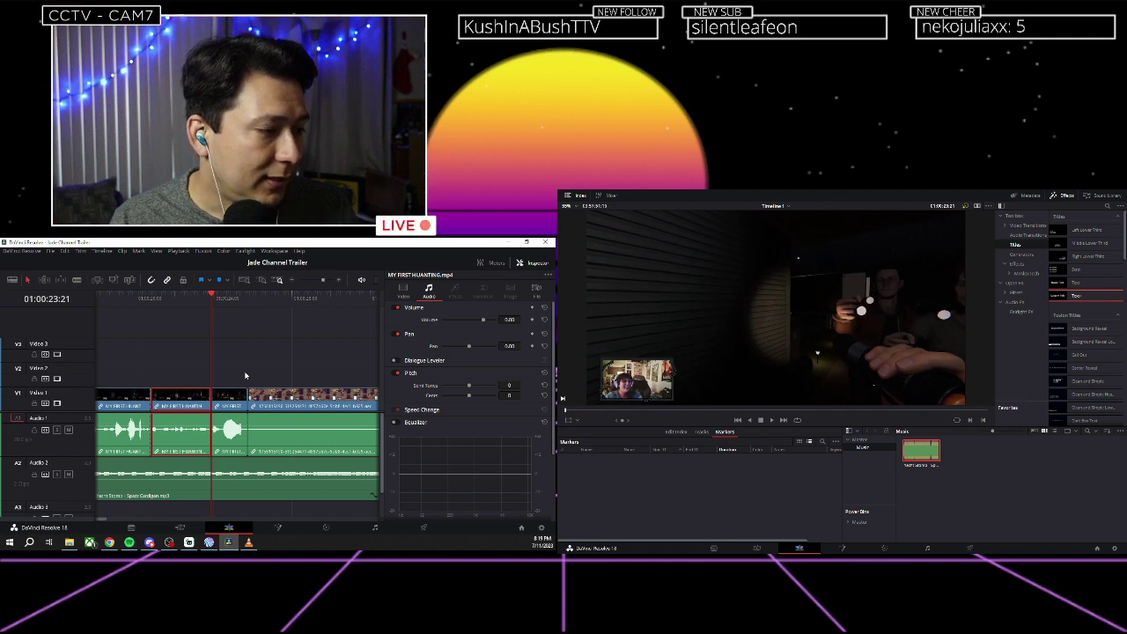
pyautogui.hotkey('ctrl', 'z')
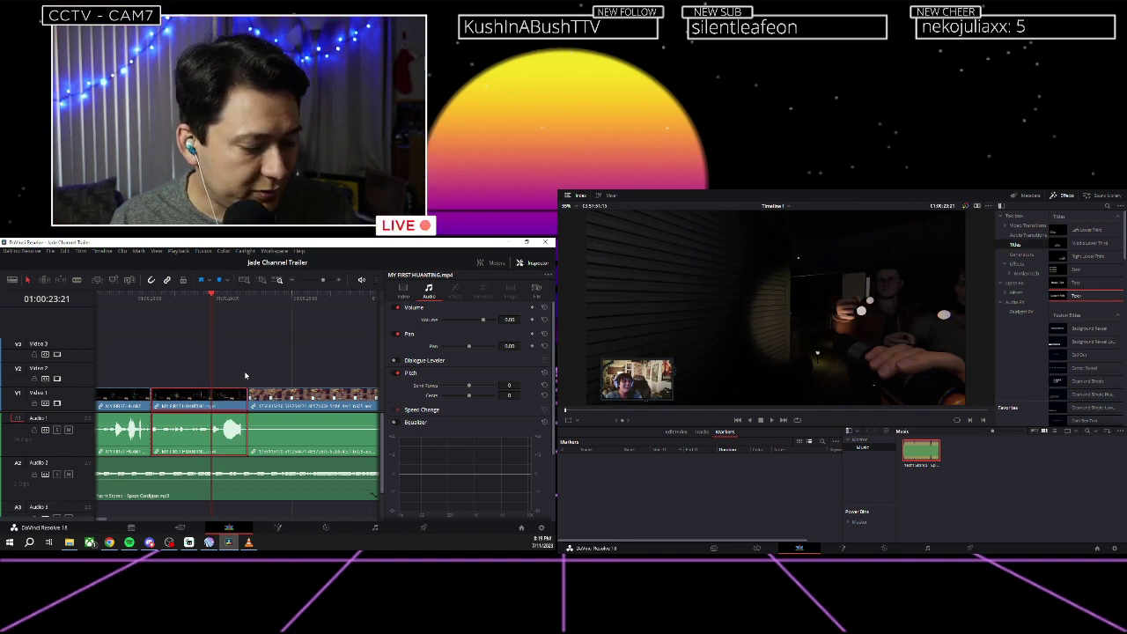
pyautogui.hotkey('ctrl', 'shift', '[')
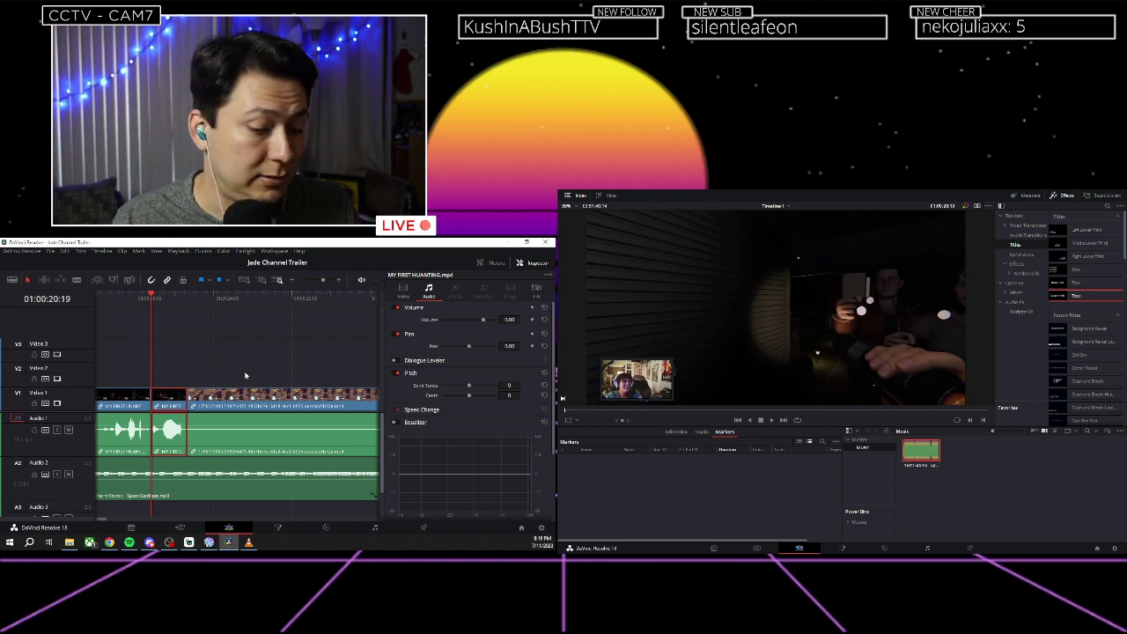
# Play from 01:00:17:07 across the new cut and into the following game clip to review the edit.
pyautogui.hscroll(-3, 246, 376)
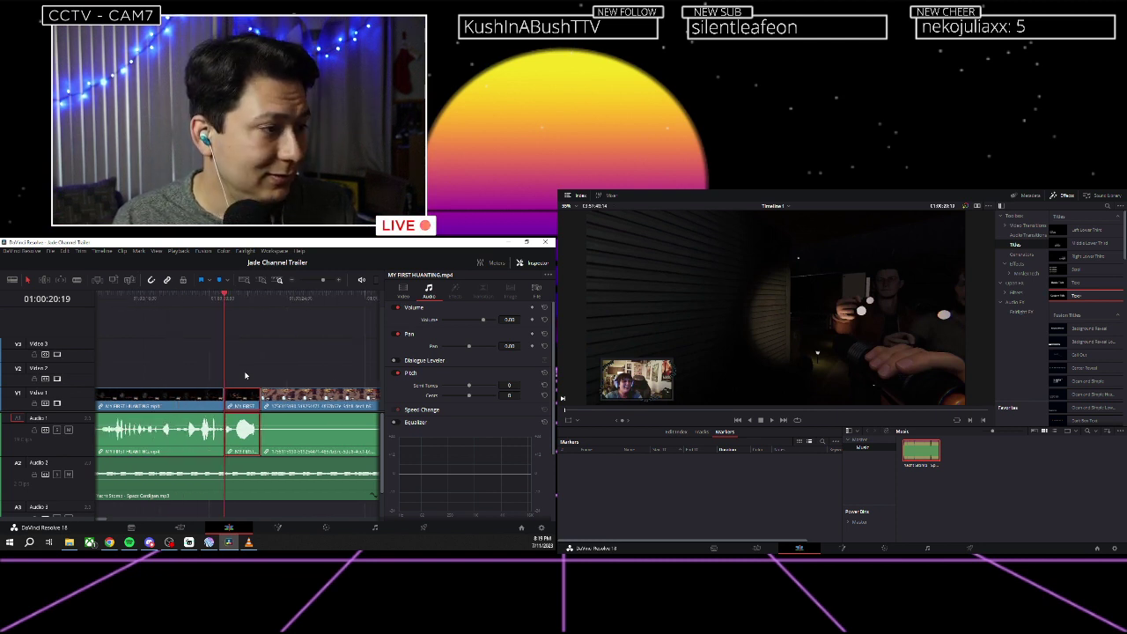
pyautogui.hscroll(-2, 225, 368)
pyautogui.moveTo(243, 301); pyautogui.dragTo(217, 301)
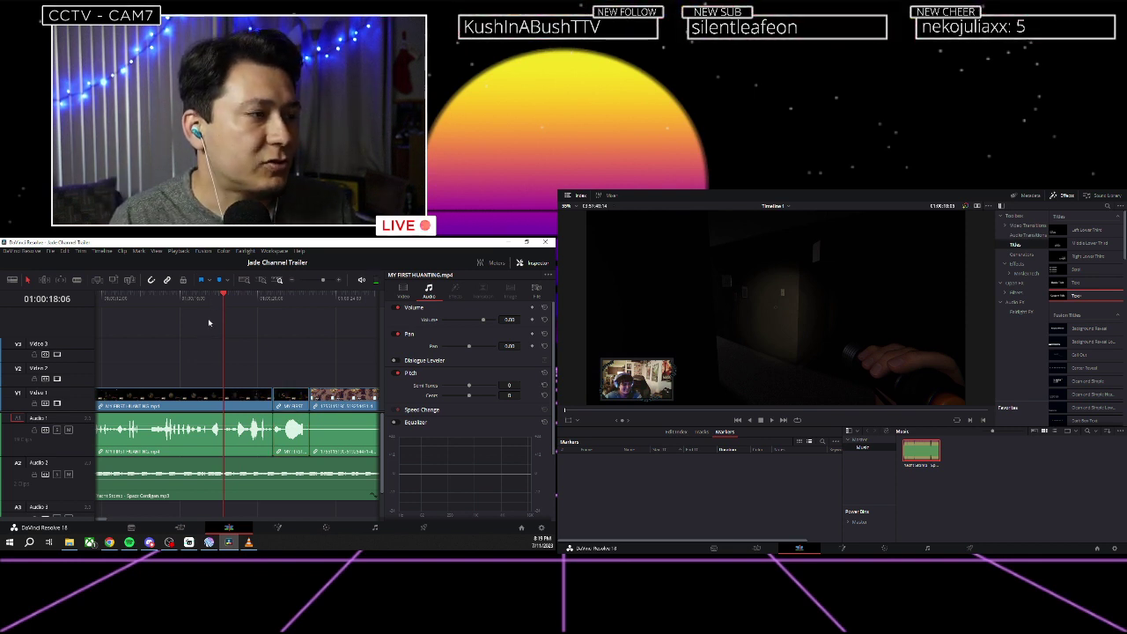
pyautogui.click(205, 302)
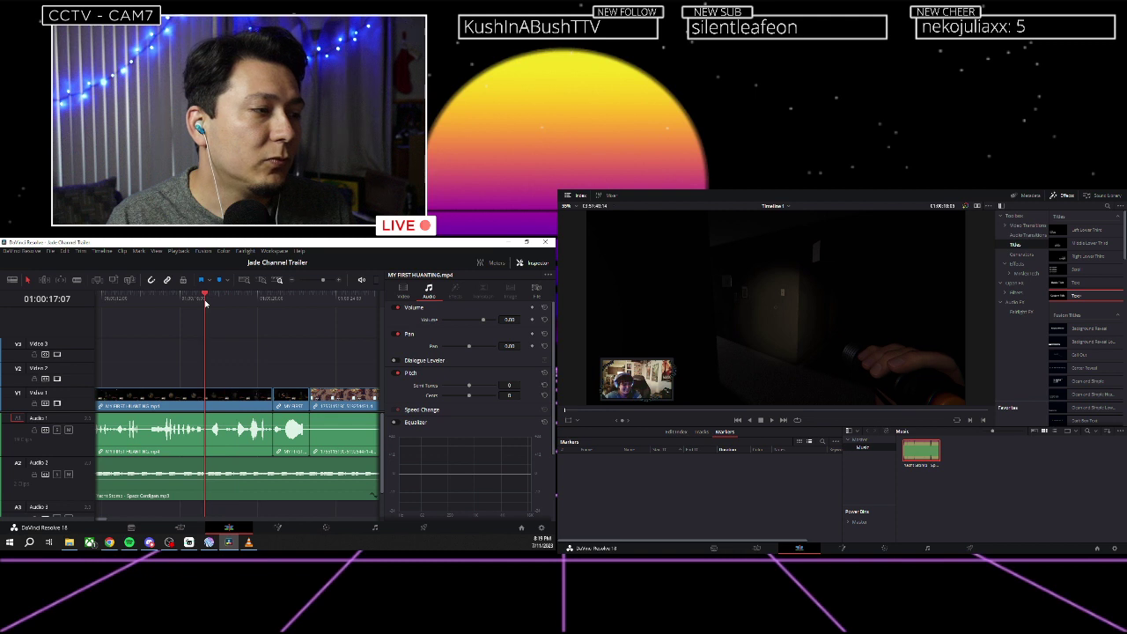
pyautogui.press('space')
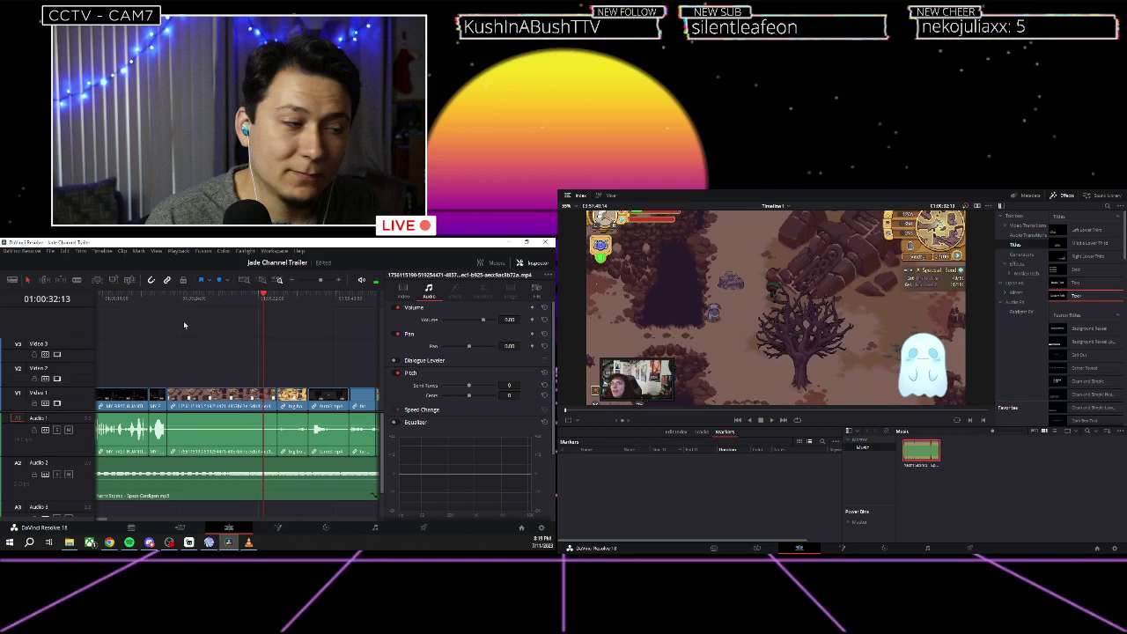
# Play the start of the top-down game clip after MY FIRST HUANTING and ripple-trim its beginning to 01:00:24:07.
pyautogui.click(168, 299)
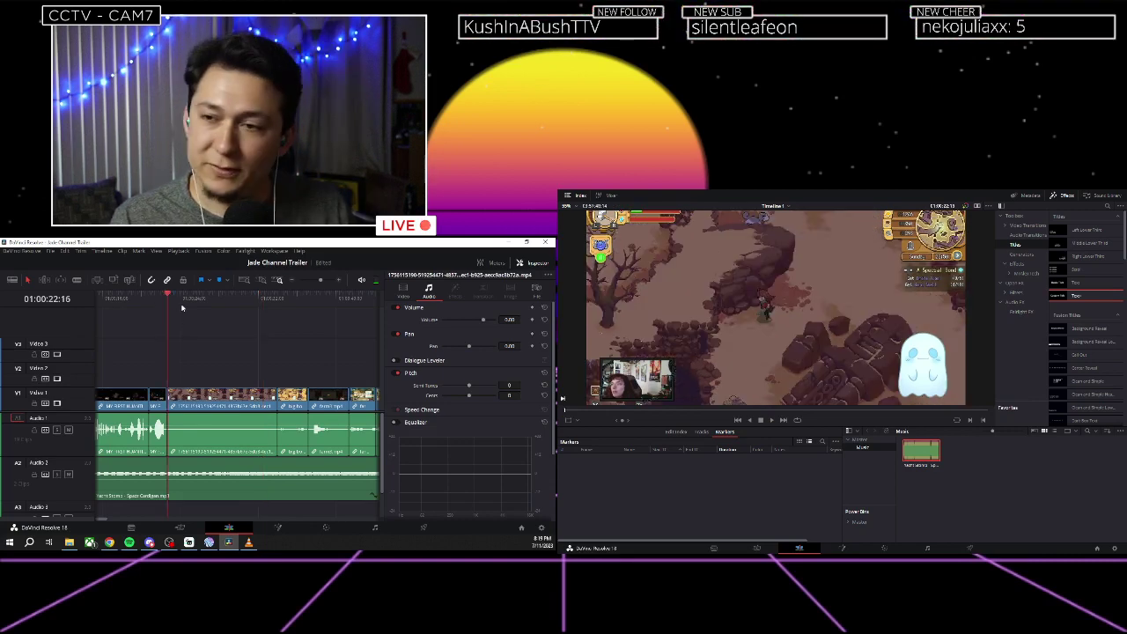
pyautogui.press('space')
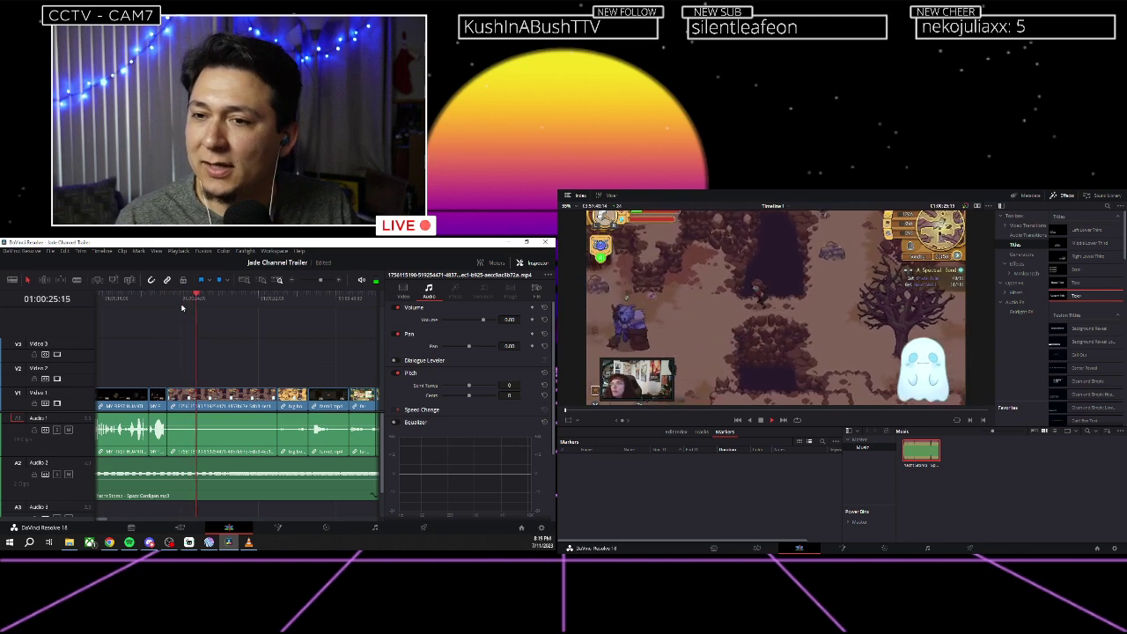
pyautogui.press('space')
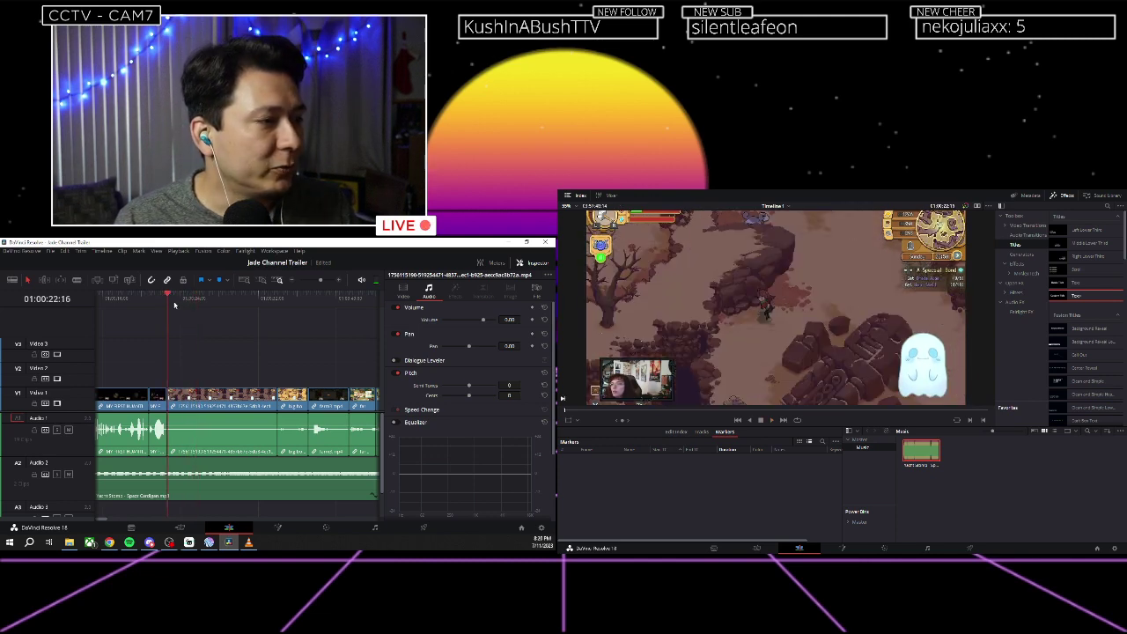
pyautogui.scroll(2, 174, 305)
pyautogui.hscroll(3, 185, 309)
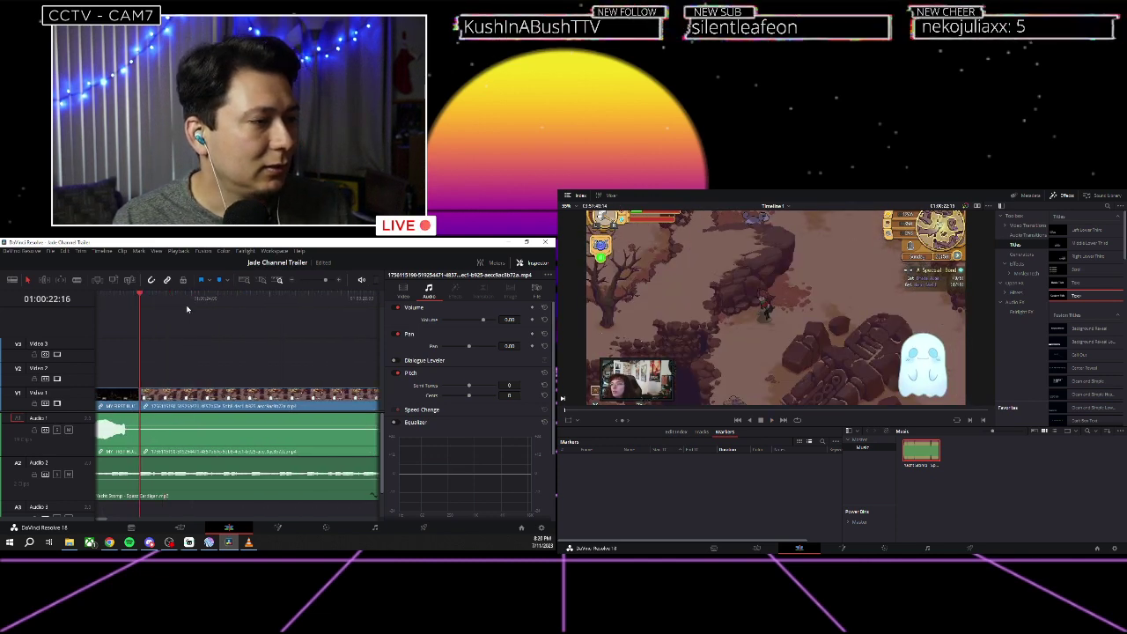
pyautogui.press('space')
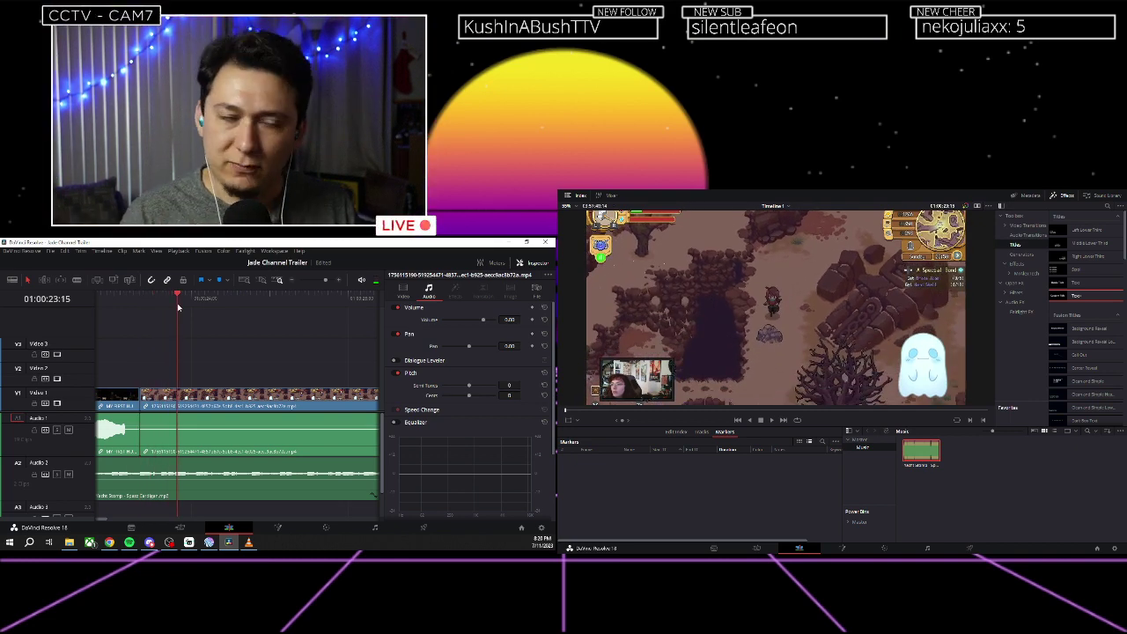
pyautogui.moveTo(178, 306); pyautogui.dragTo(204, 314)
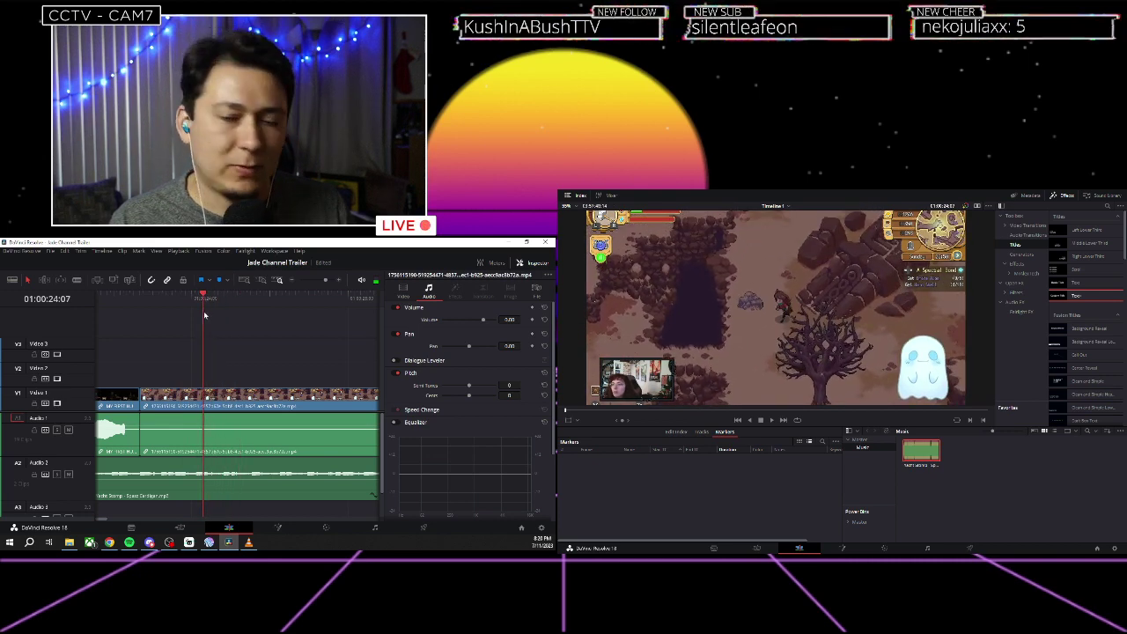
pyautogui.click(189, 400)
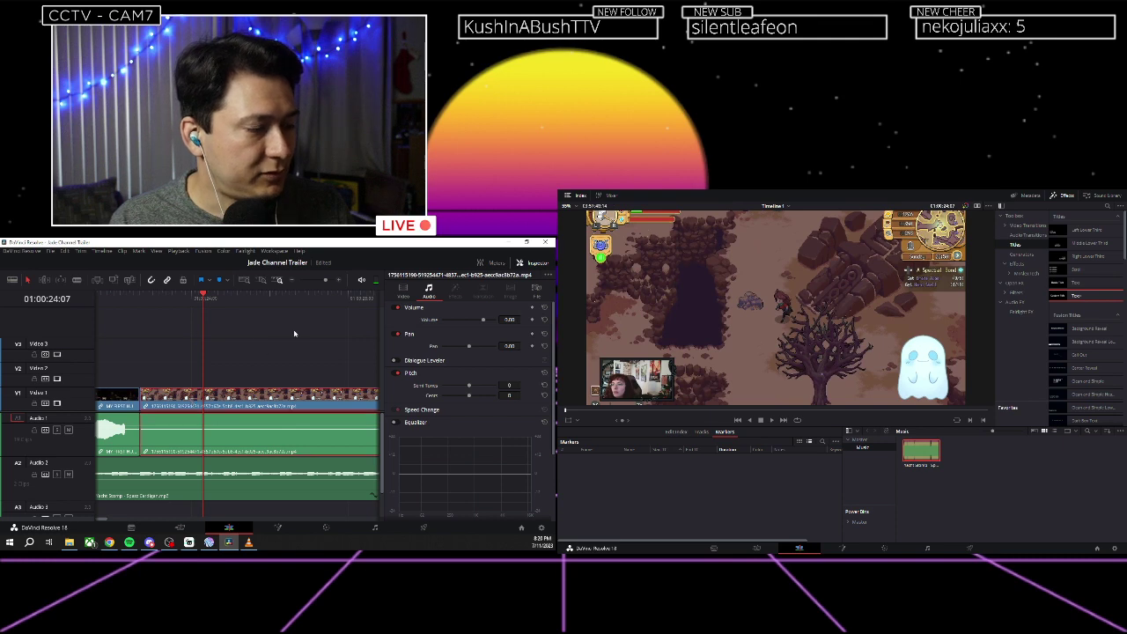
pyautogui.press('Up')
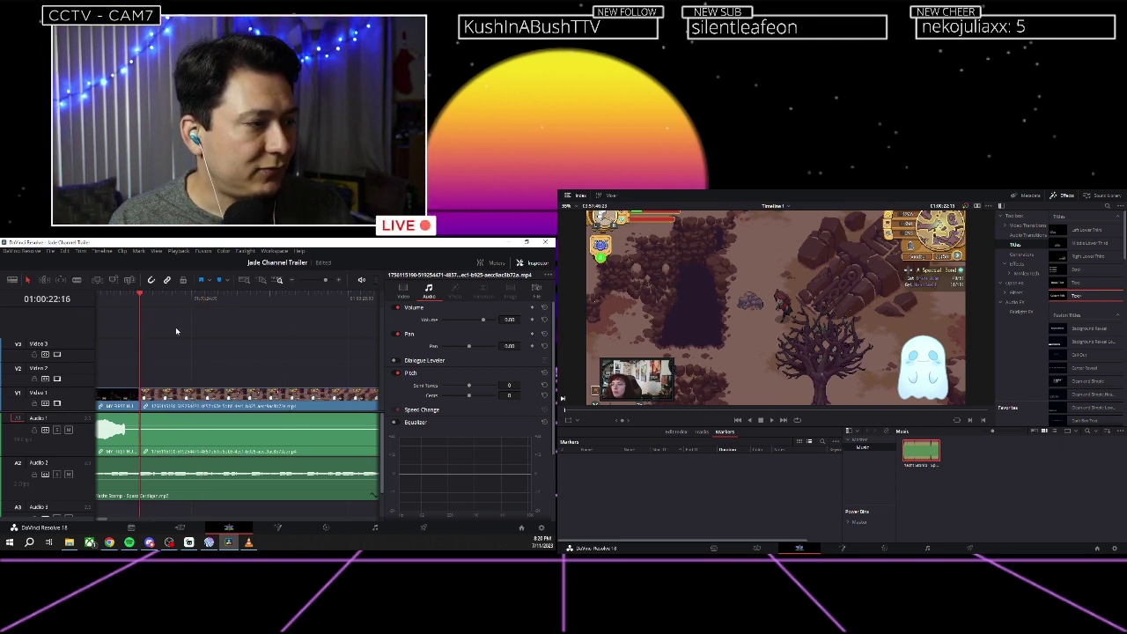
# Play the top-down game clip from 01:00:22:16 and park at 01:00:25:00, where the exclamation bubble appears above the blue creature.
pyautogui.press('space')
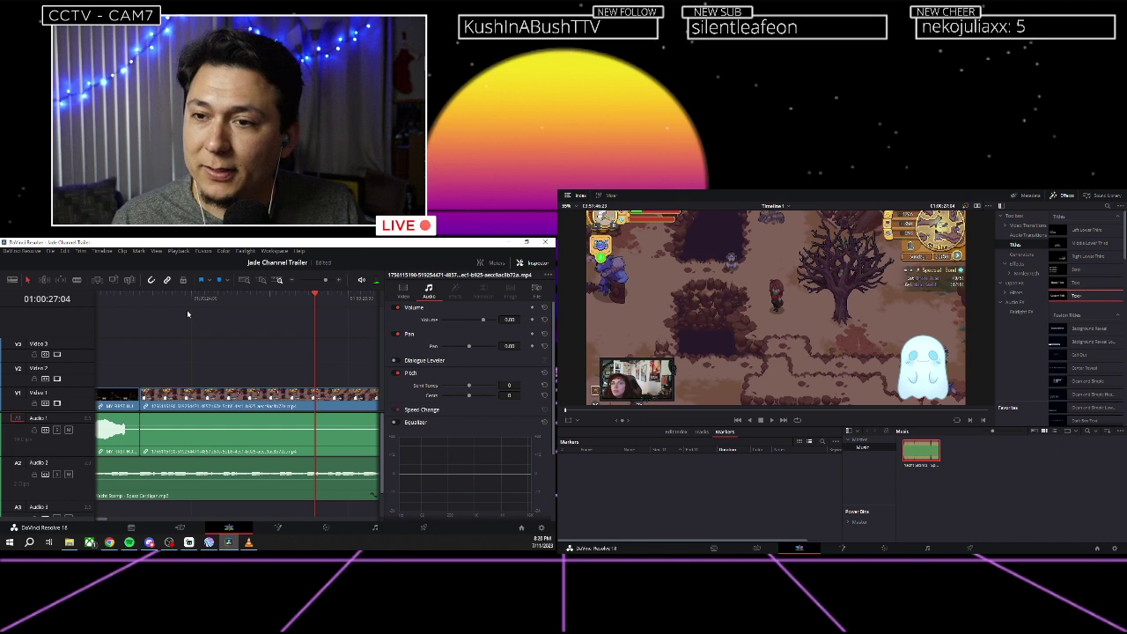
pyautogui.click(174, 299)
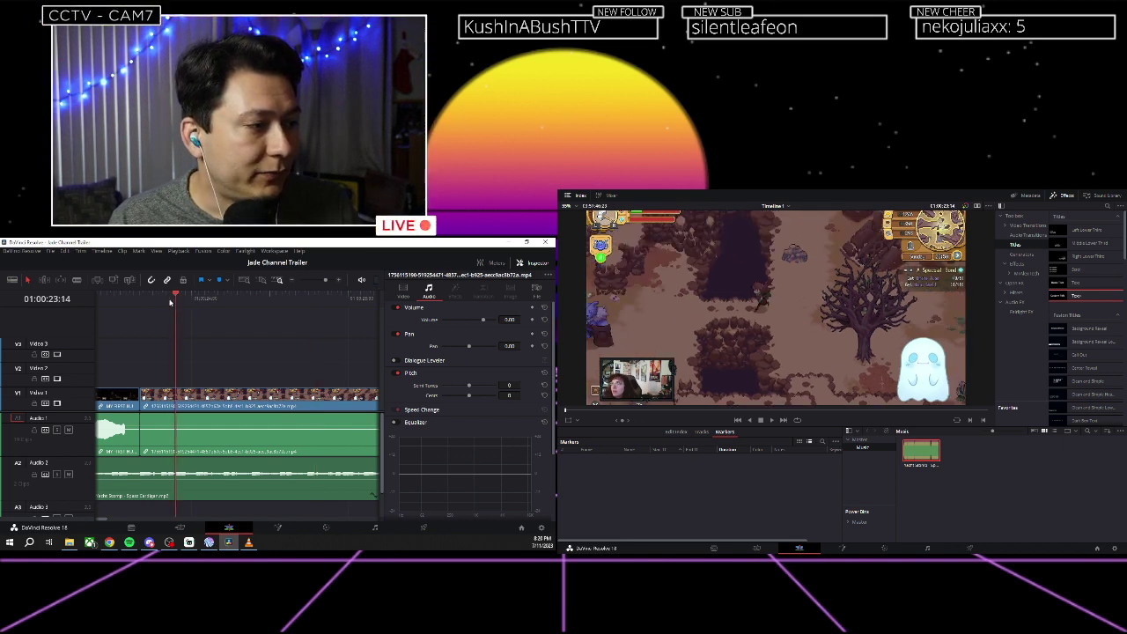
pyautogui.moveTo(167, 301); pyautogui.dragTo(143, 300)
pyautogui.press('space')
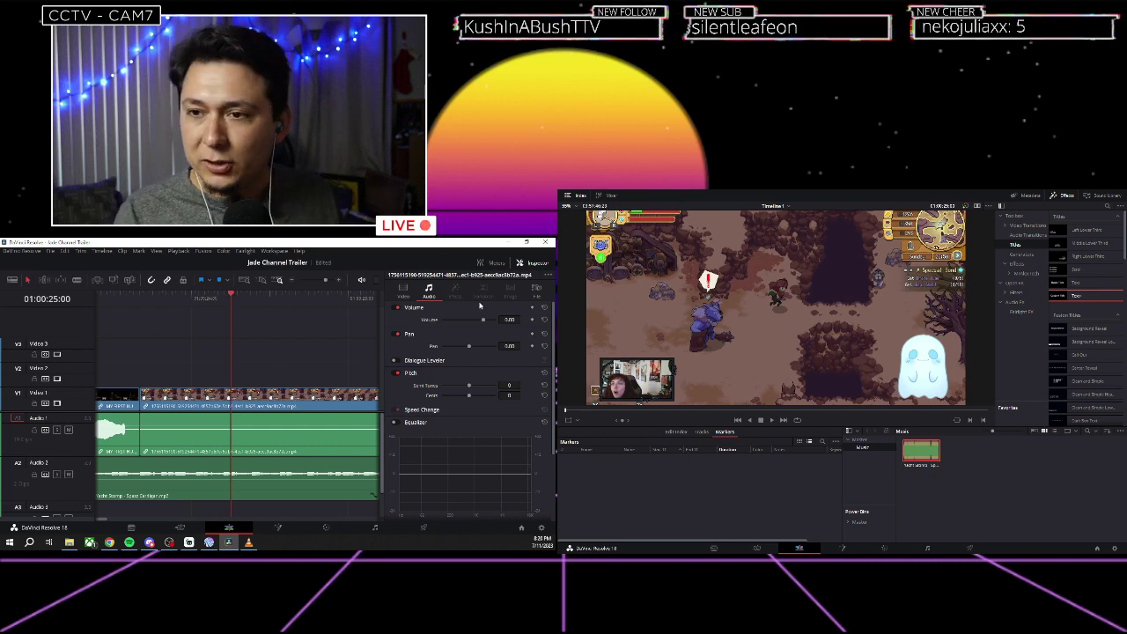
pyautogui.scroll(-2, 888, 304)
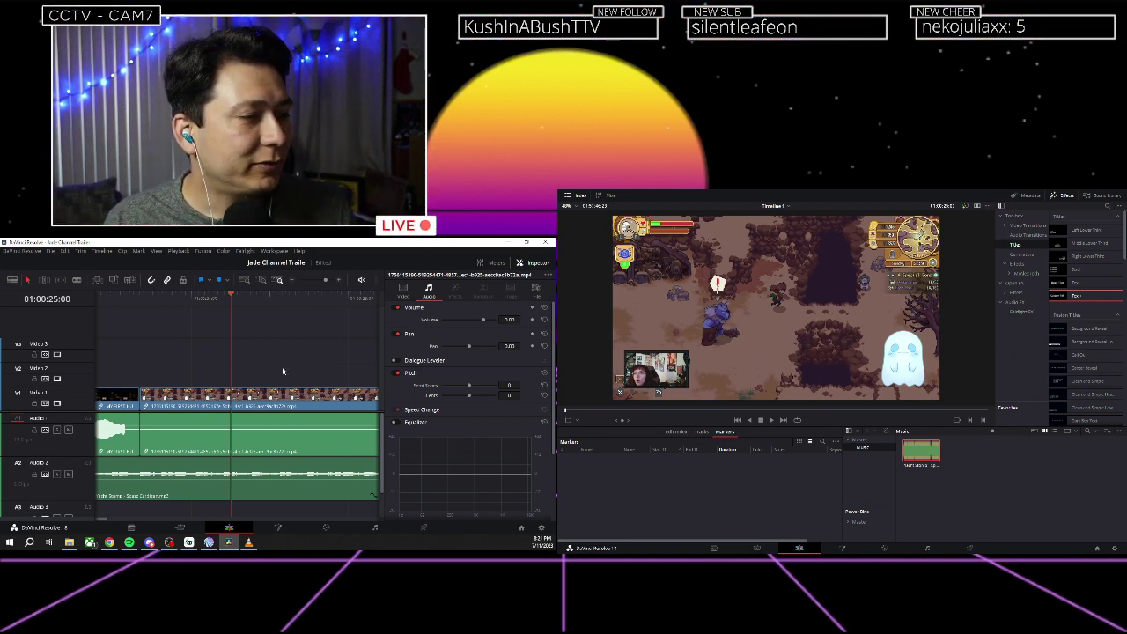
pyautogui.click(142, 396)
pyautogui.hotkey('ctrl', 'b')
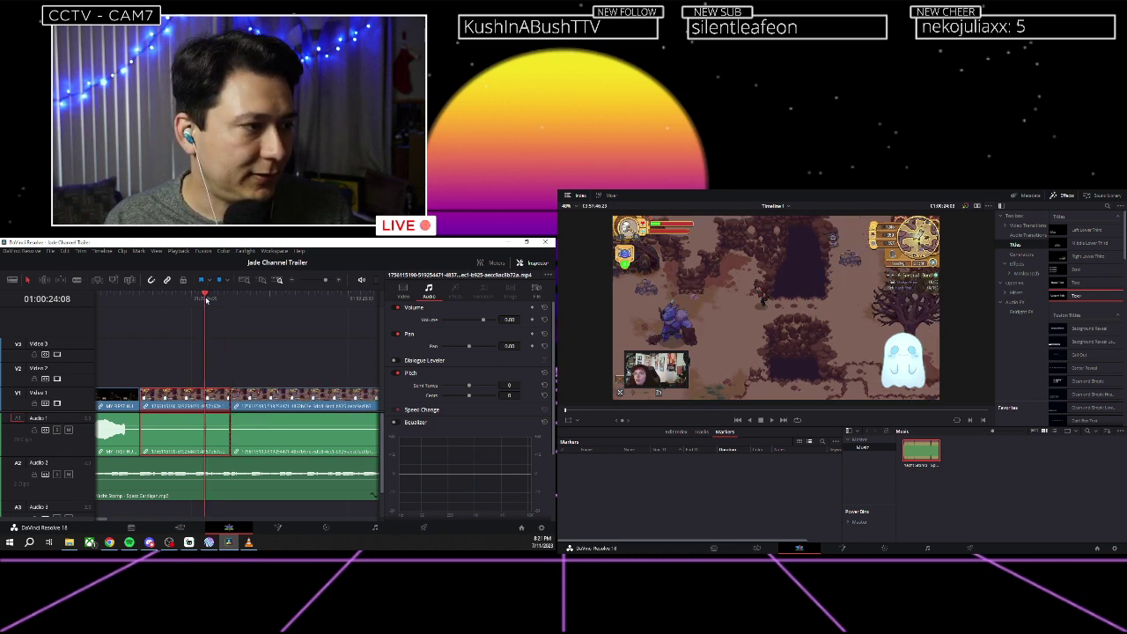
pyautogui.press('space')
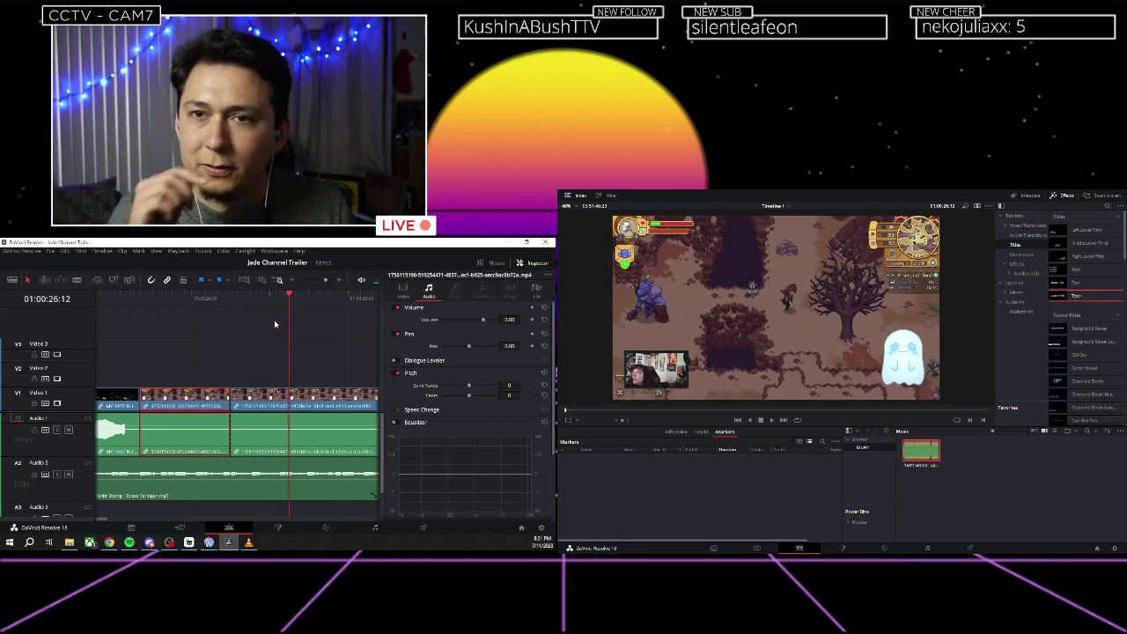
pyautogui.click(231, 300)
pyautogui.click(272, 344)
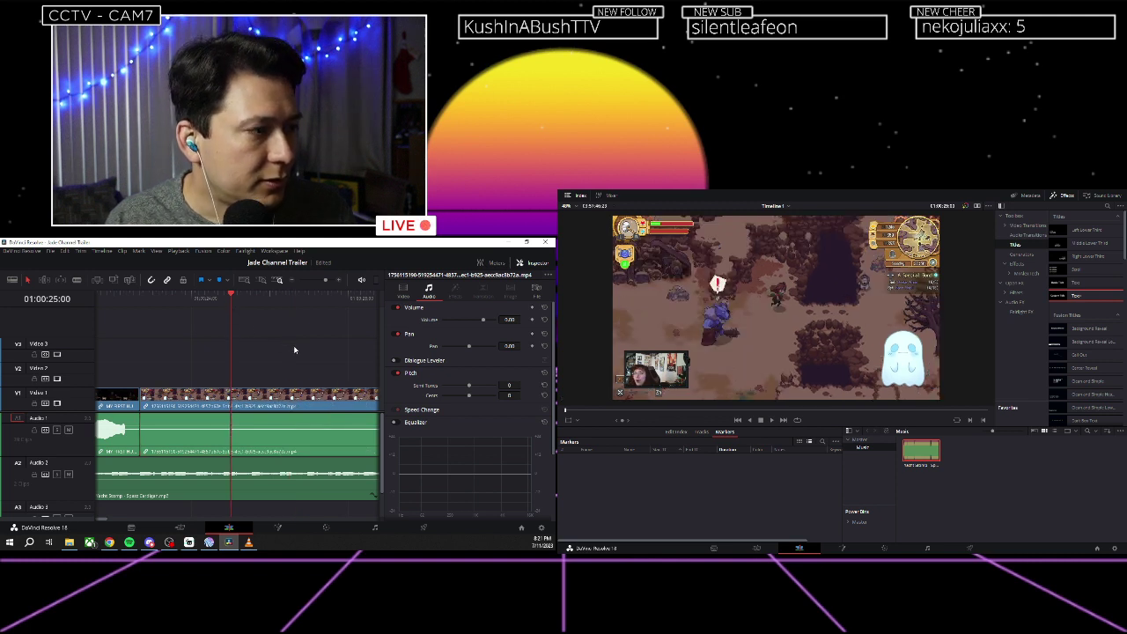
# Hide the Inspector and duplicate only the video of the top-down game clip onto Video 2, directly above the original.
pyautogui.hscroll(3, 210, 357)
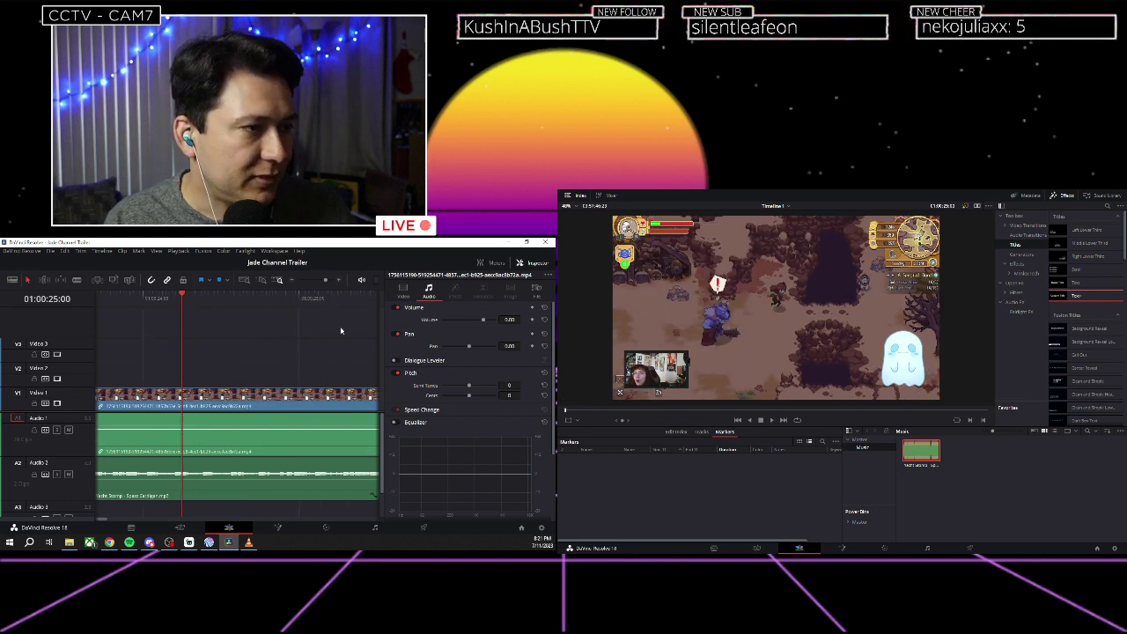
pyautogui.click(532, 263)
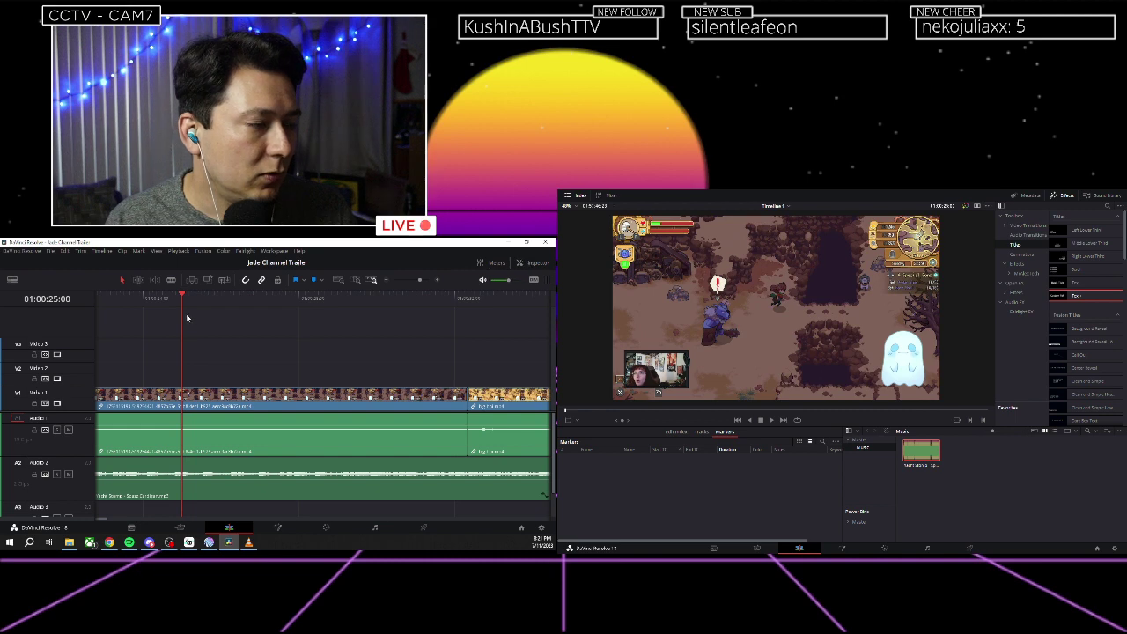
pyautogui.scroll(-2, 187, 318)
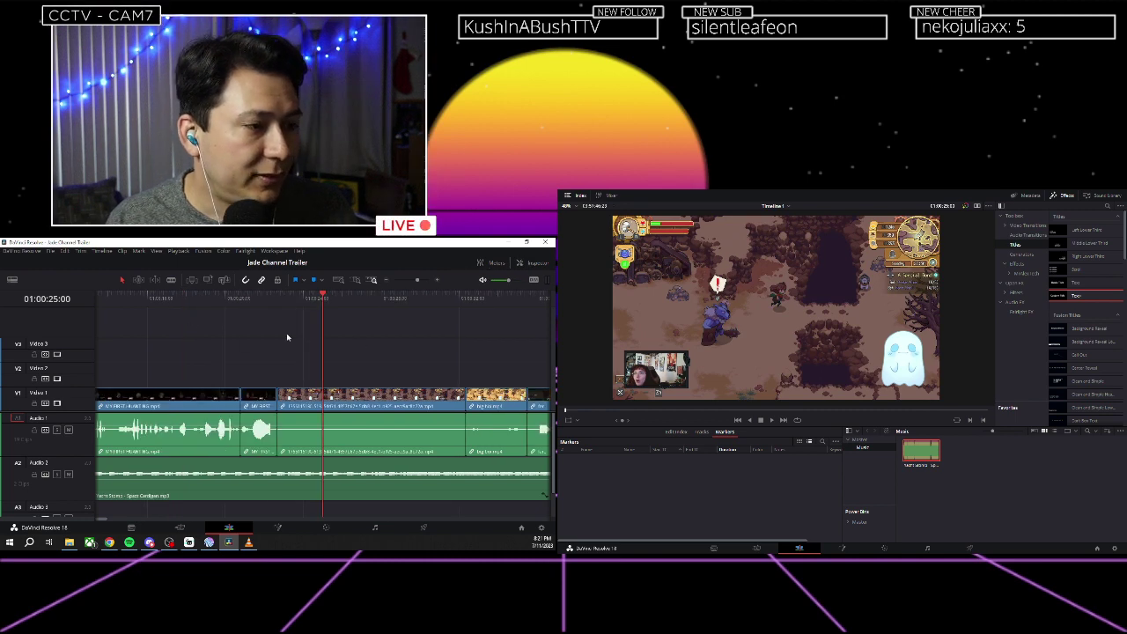
pyautogui.hscroll(3, 282, 335)
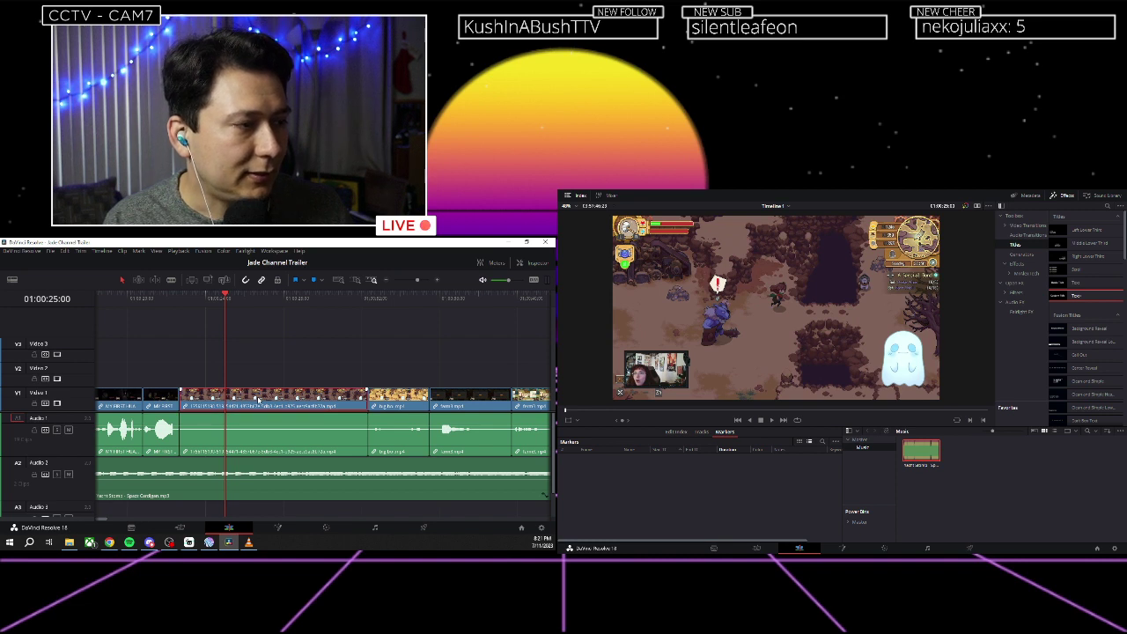
pyautogui.click(260, 370)
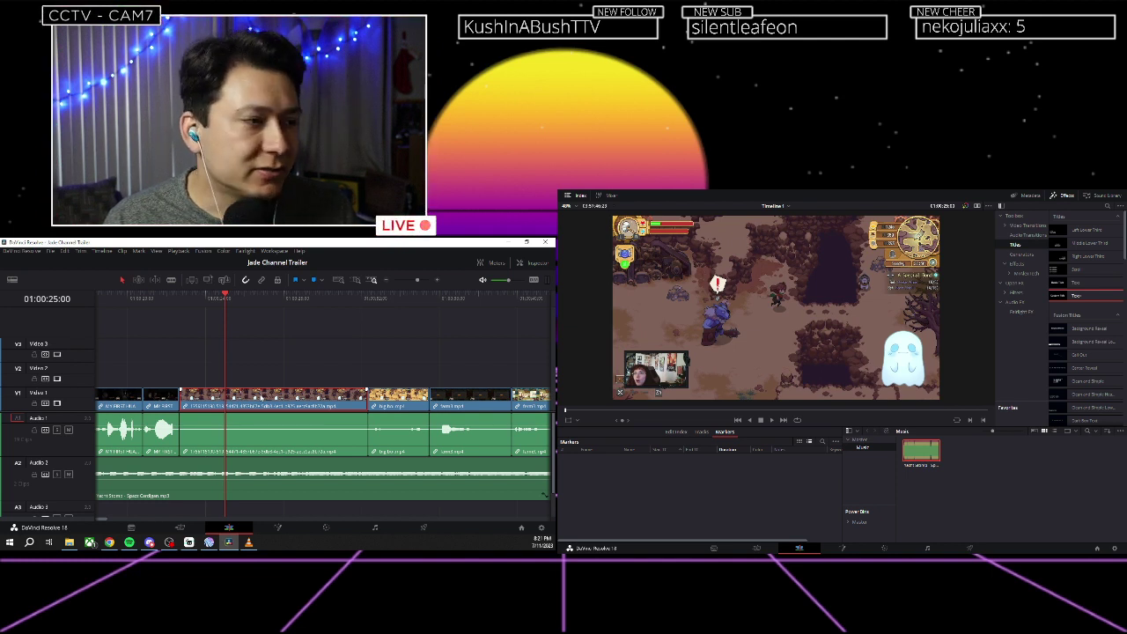
pyautogui.moveTo(261, 398); pyautogui.dragTo(261, 381)
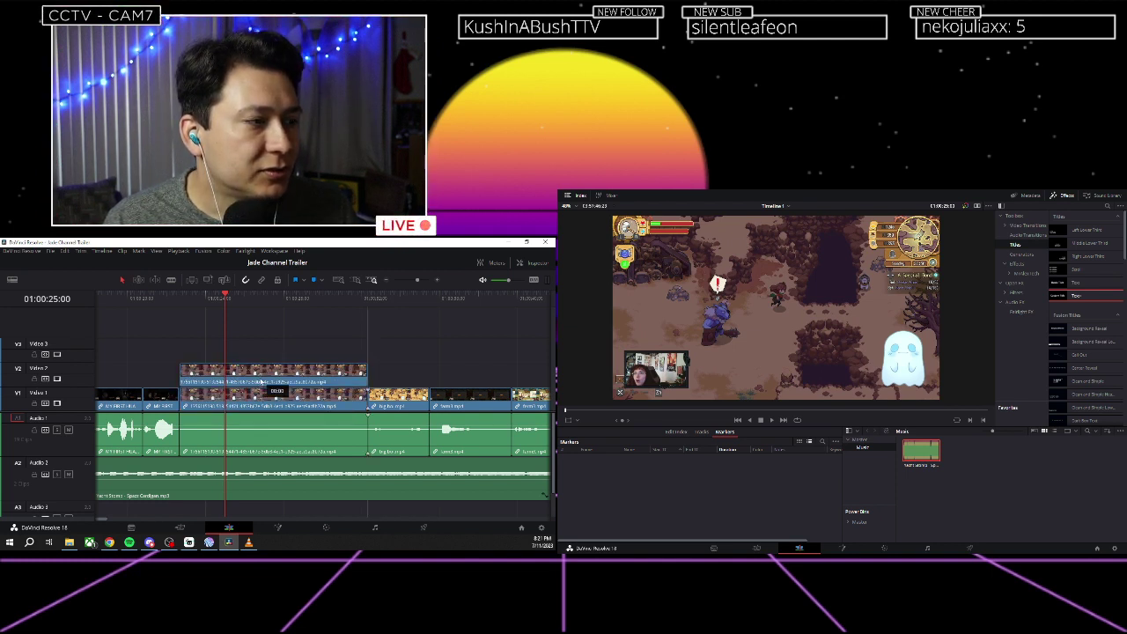
pyautogui.moveTo(262, 381); pyautogui.dragTo(261, 381)
pyautogui.click(257, 356)
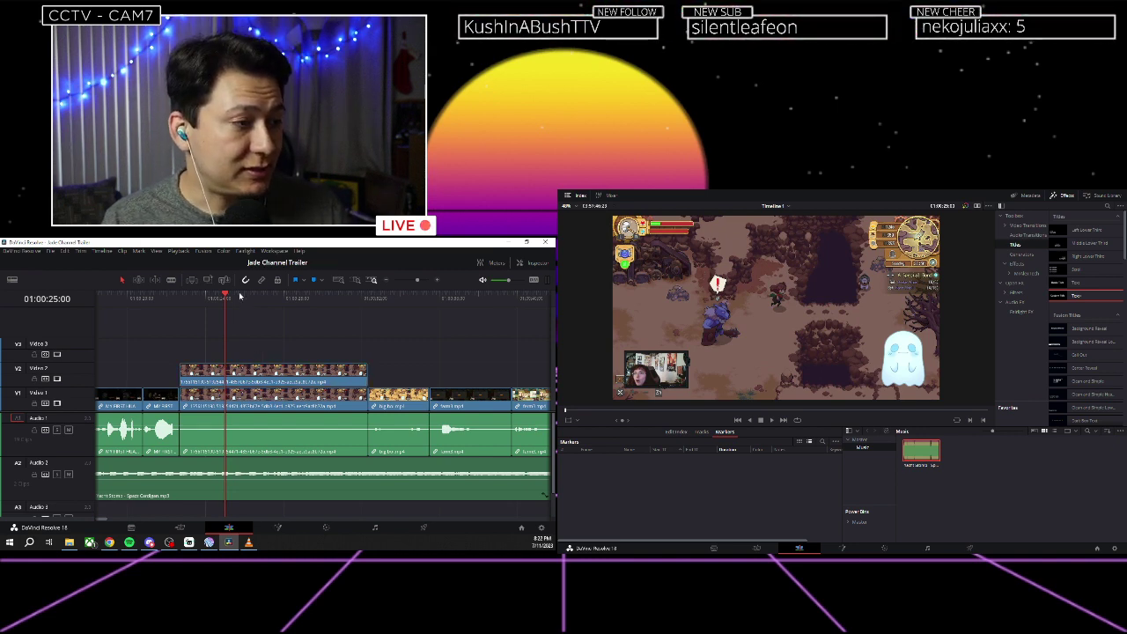
pyautogui.click(243, 376)
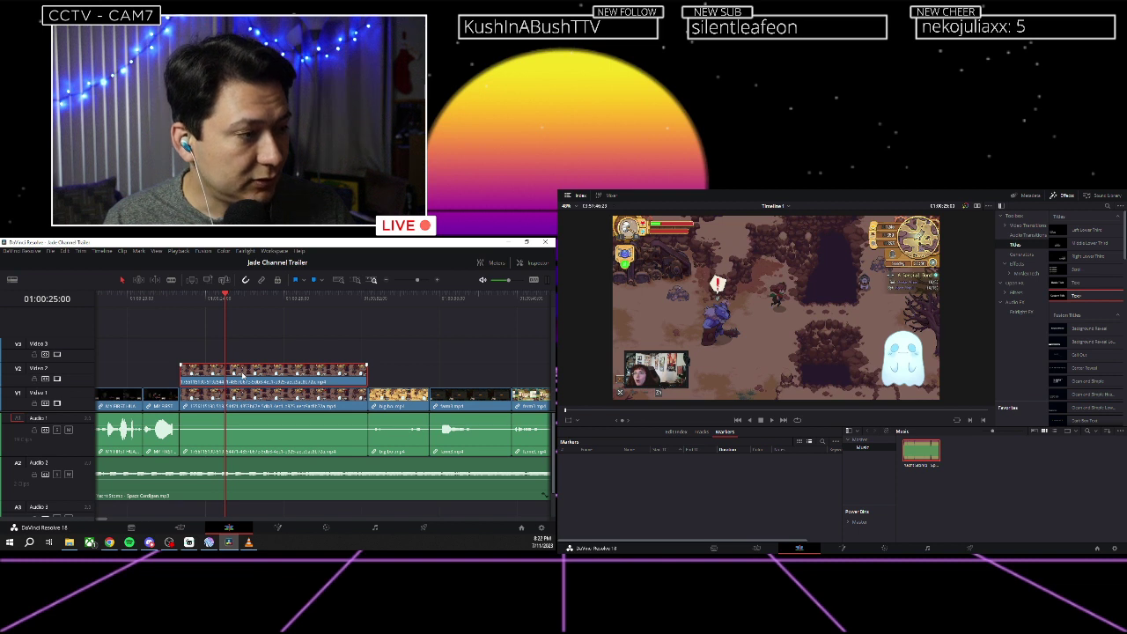
pyautogui.hotkey('ctrl', 'shift', '[')
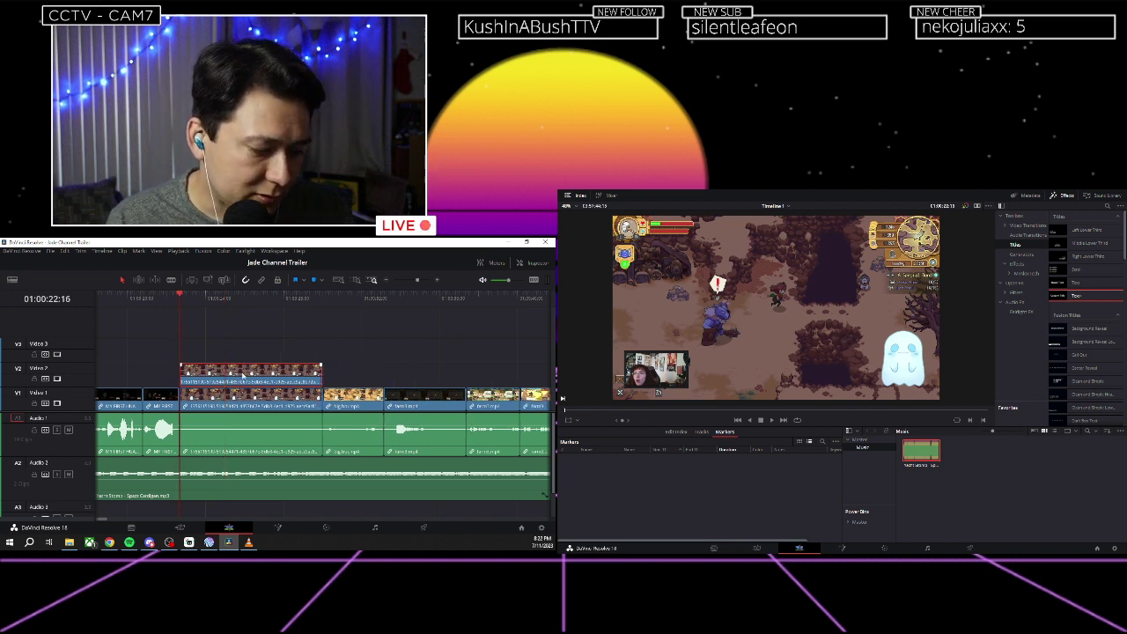
pyautogui.hotkey('ctrl', 'z')
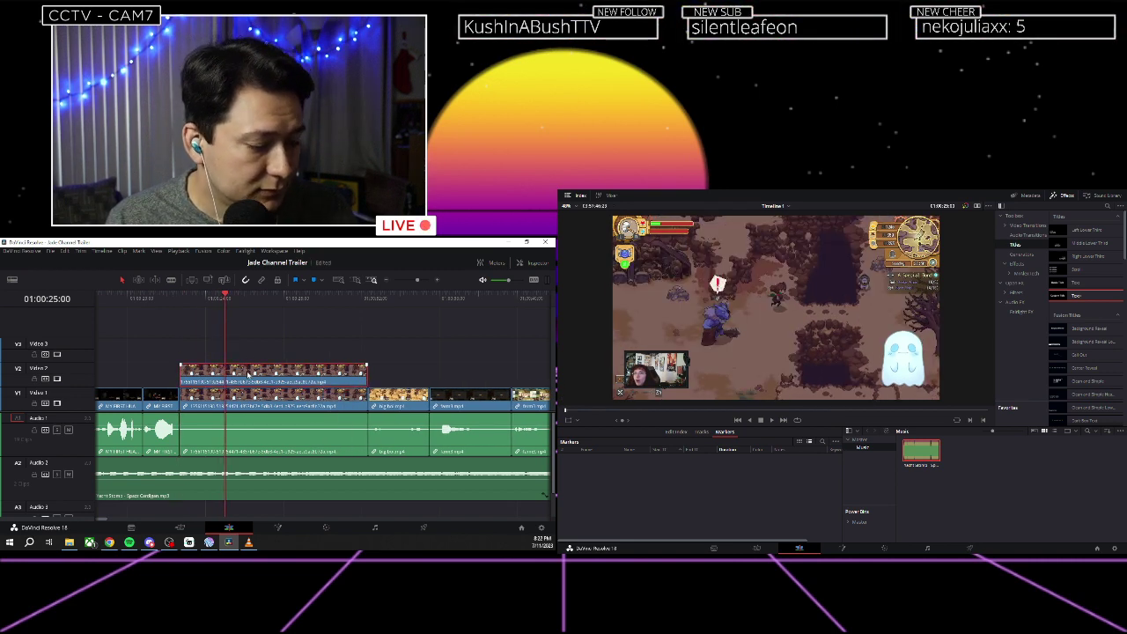
pyautogui.hotkey('ctrl', 'shift', '[')
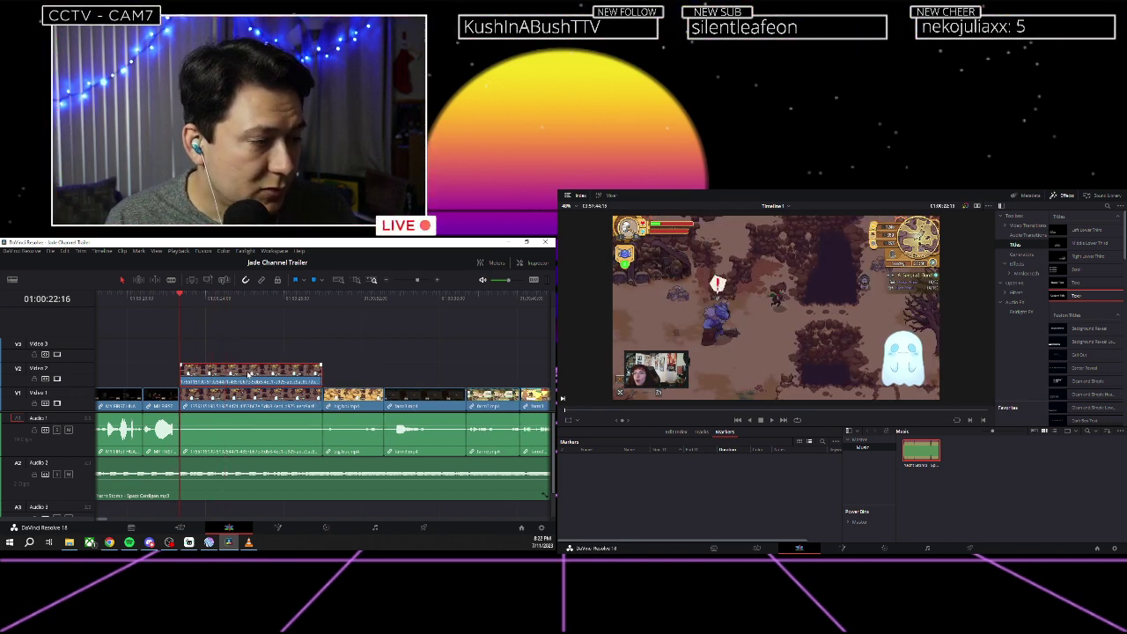
pyautogui.hotkey('ctrl', 'z')
# Split the Video 2 copy at 01:00:25:00 and delete the piece before it without closing the gap.
pyautogui.click(250, 362)
pyautogui.hotkey('ctrl', '=')
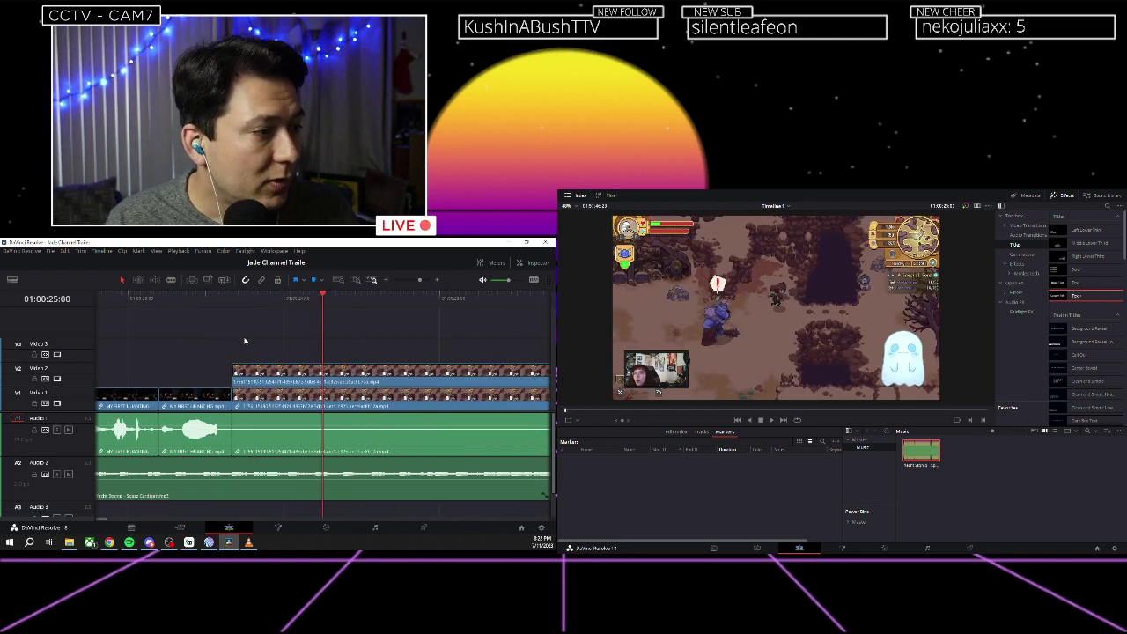
pyautogui.hscroll(3, 303, 313)
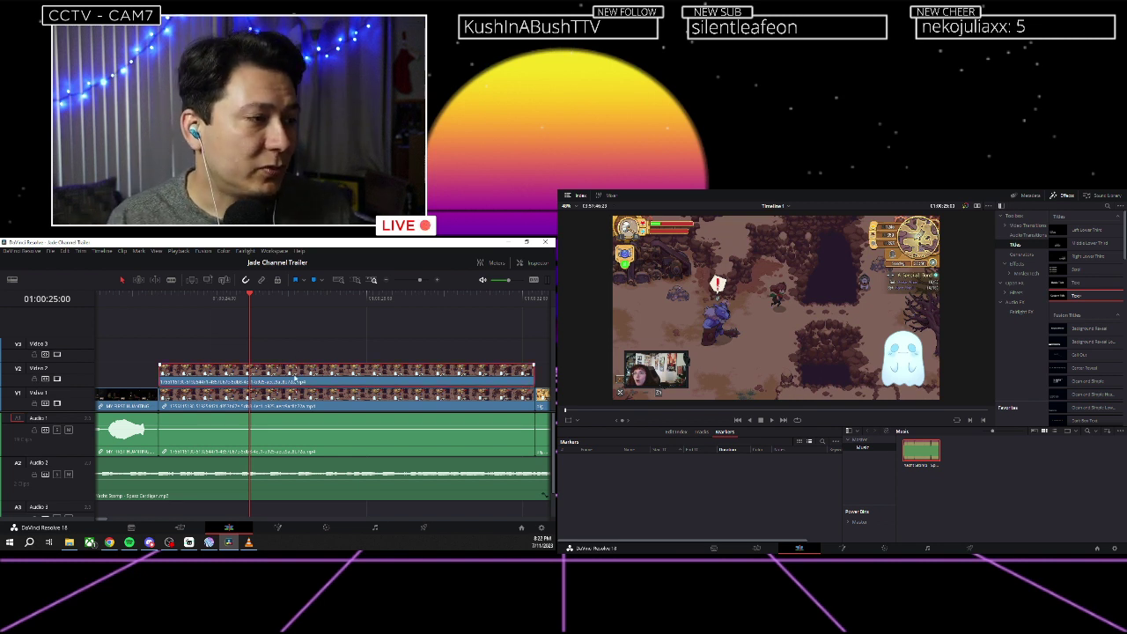
pyautogui.hotkey('ctrl', 'b')
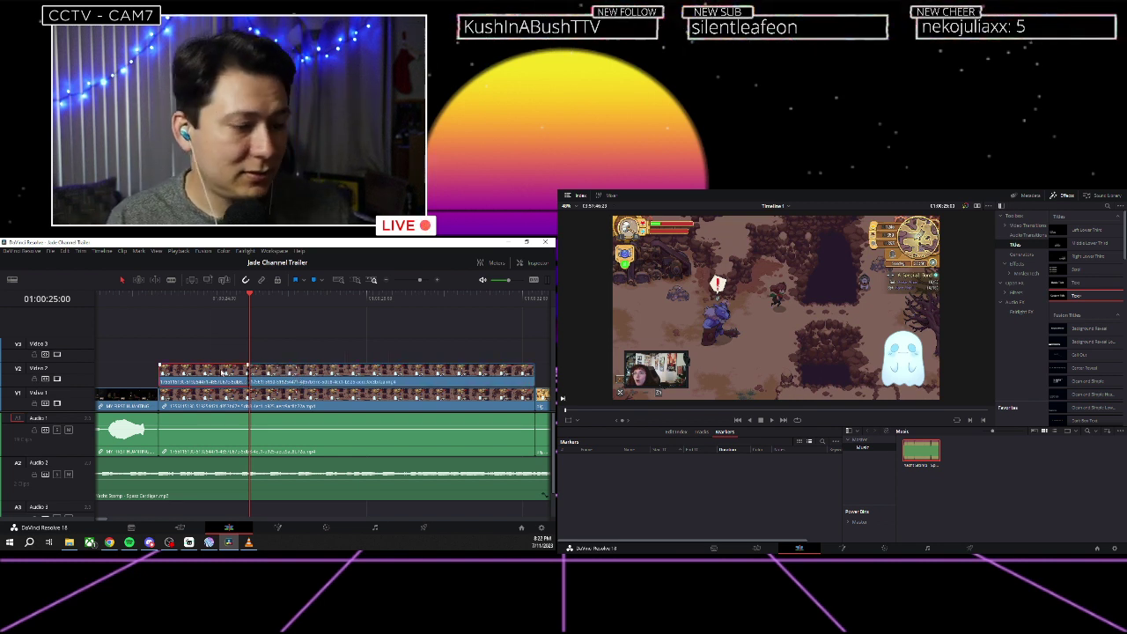
pyautogui.click(220, 368)
pyautogui.press('Delete')
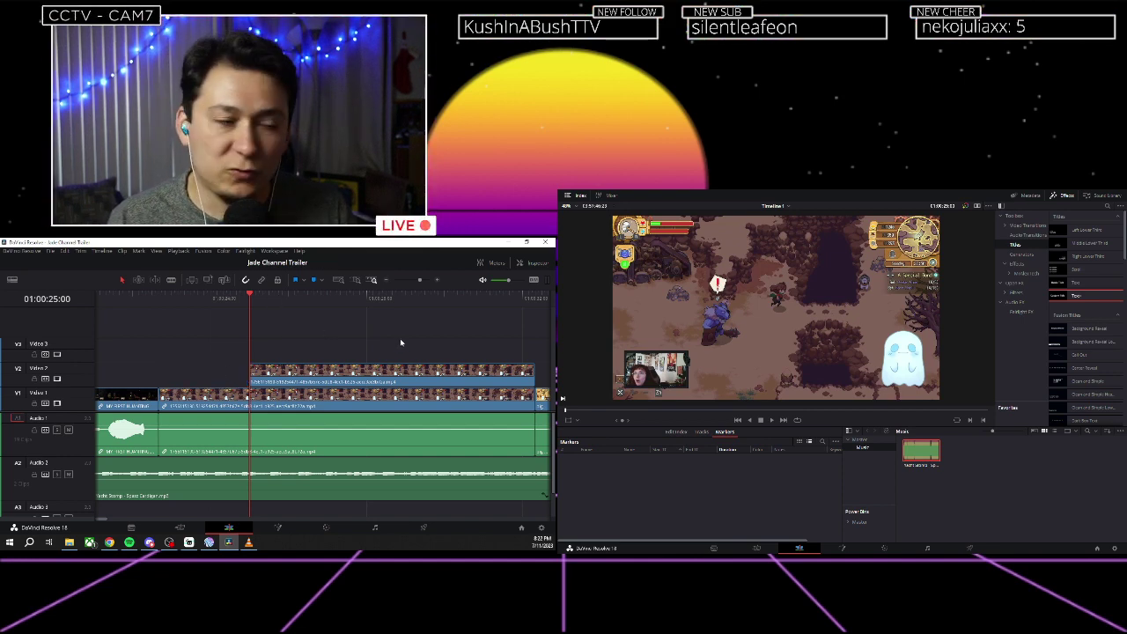
# Show the retime controls on the Video 2 clip and add a freeze frame at 01:00:25:00.
pyautogui.hscroll(3, 335, 344)
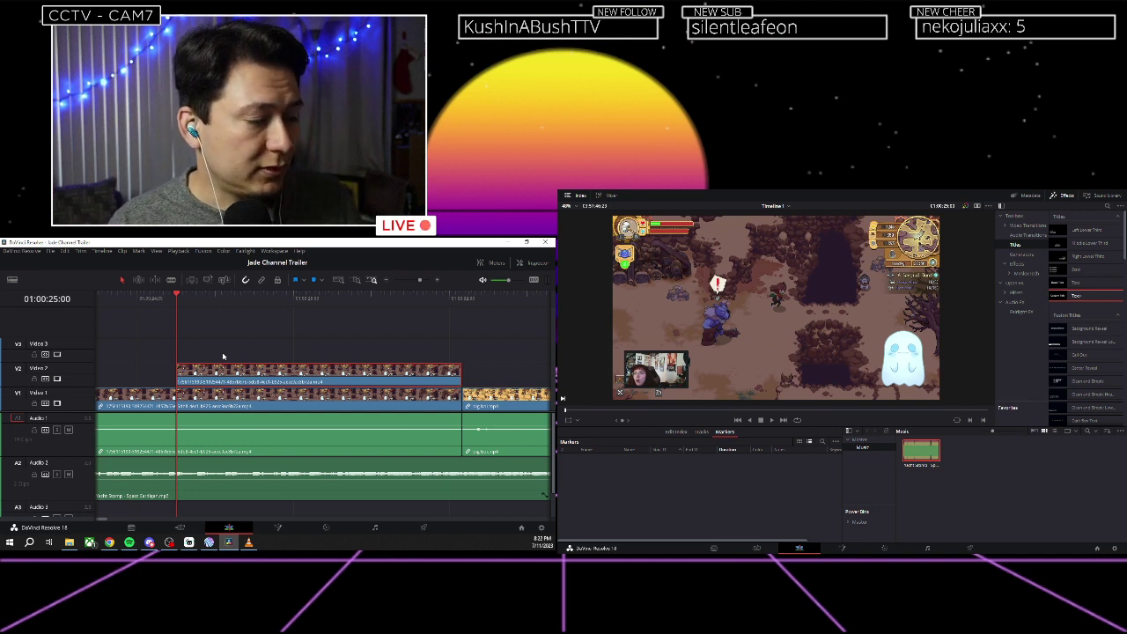
pyautogui.hotkey('ctrl', 'r')
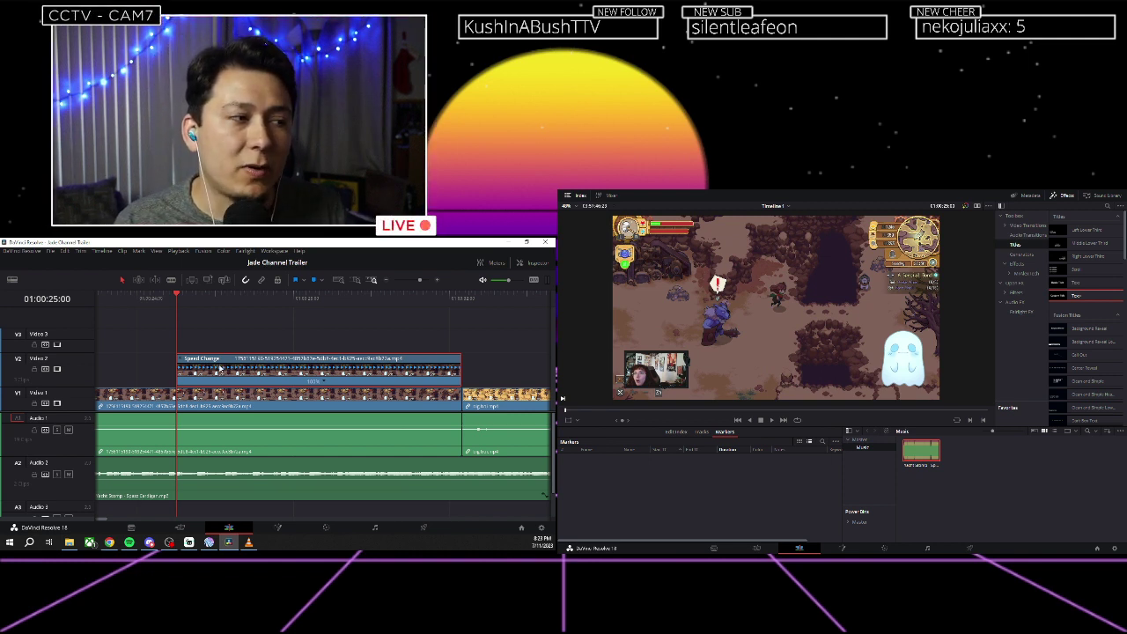
pyautogui.rightClick(324, 382)
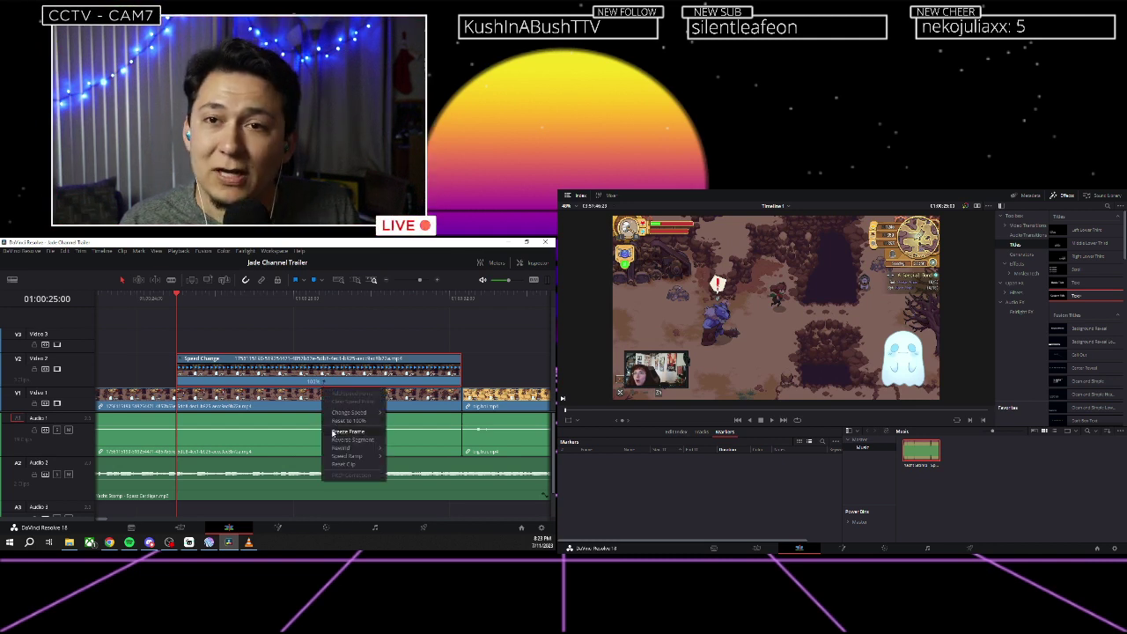
pyautogui.click(343, 433)
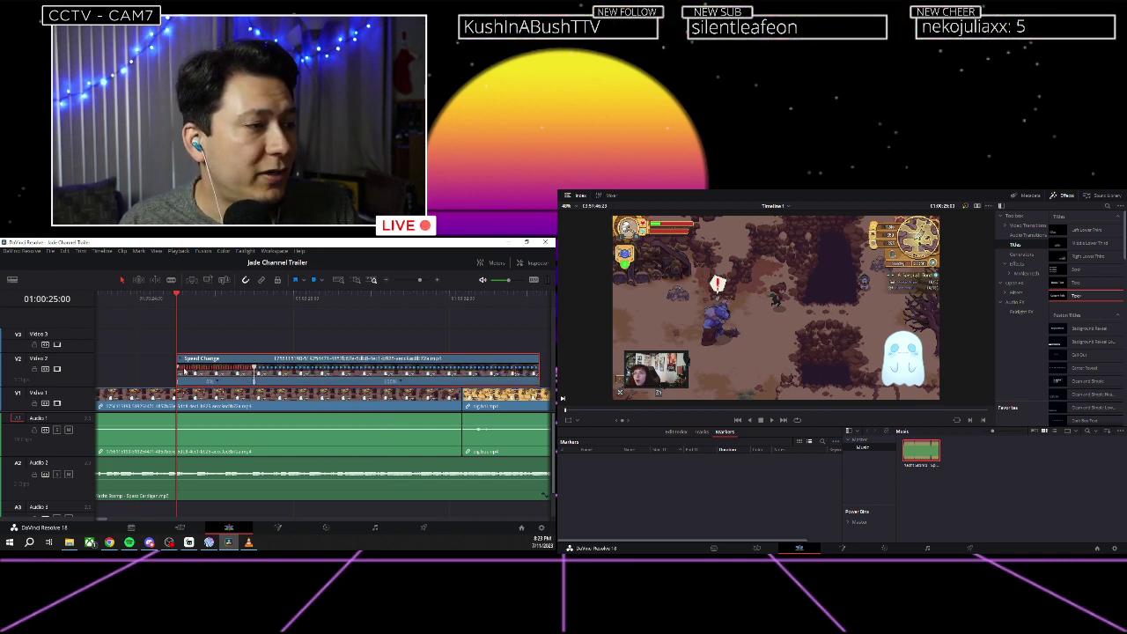
# Play the frozen start of the Video 2 clip and extend the freeze segment to just past 01:00:30:15.
pyautogui.click(168, 299)
pyautogui.press('space')
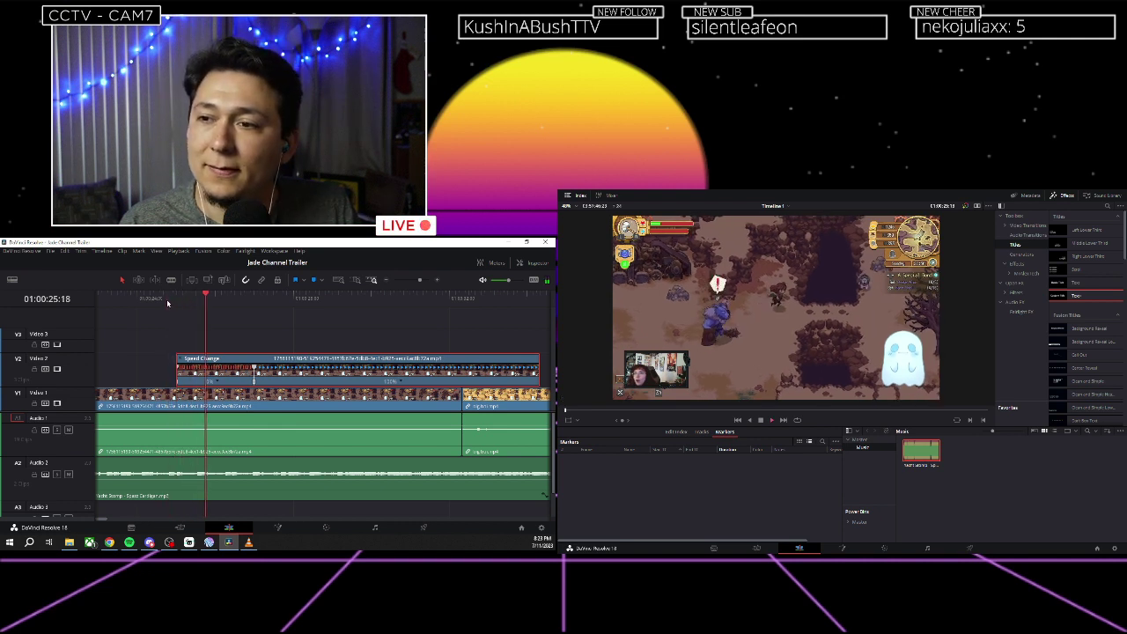
pyautogui.click(182, 303)
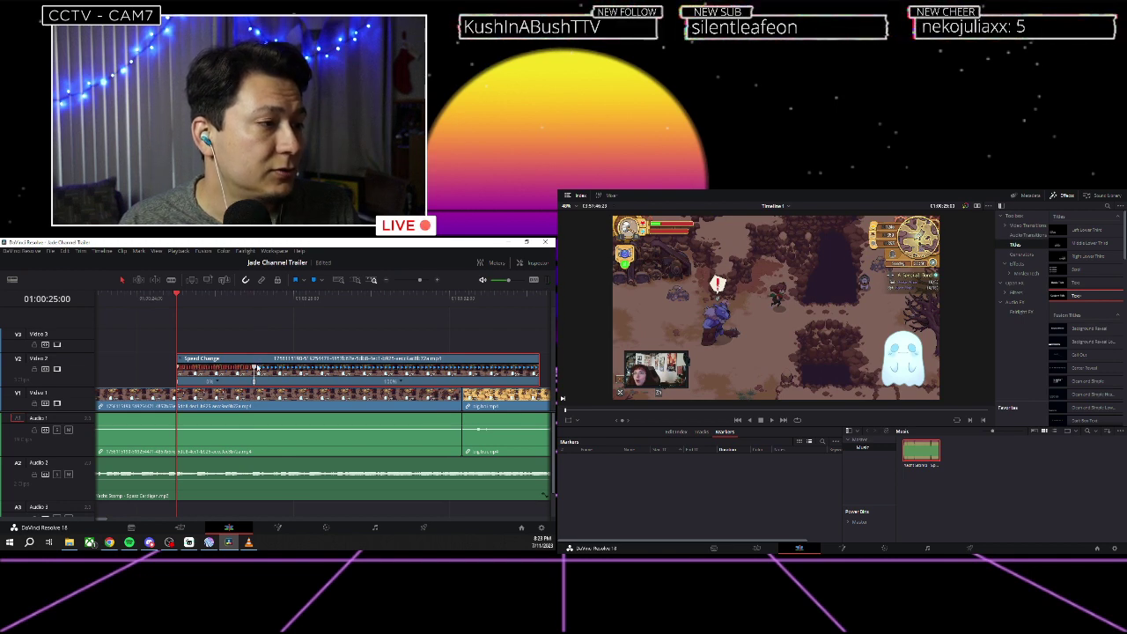
pyautogui.moveTo(254, 370); pyautogui.dragTo(404, 373)
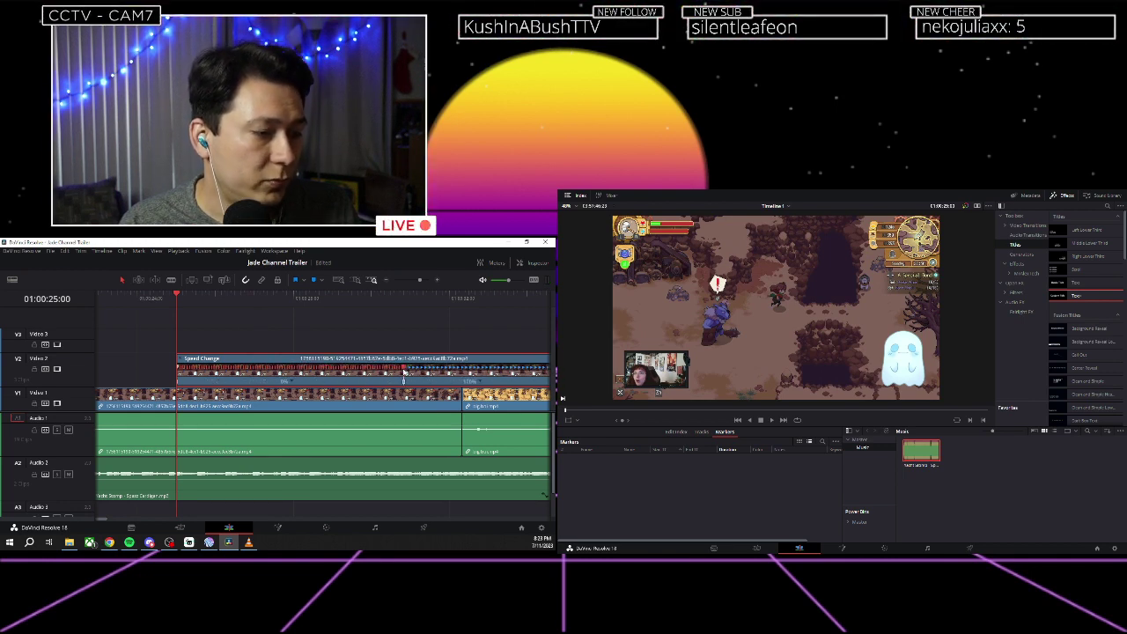
pyautogui.scroll(-2, 419, 351)
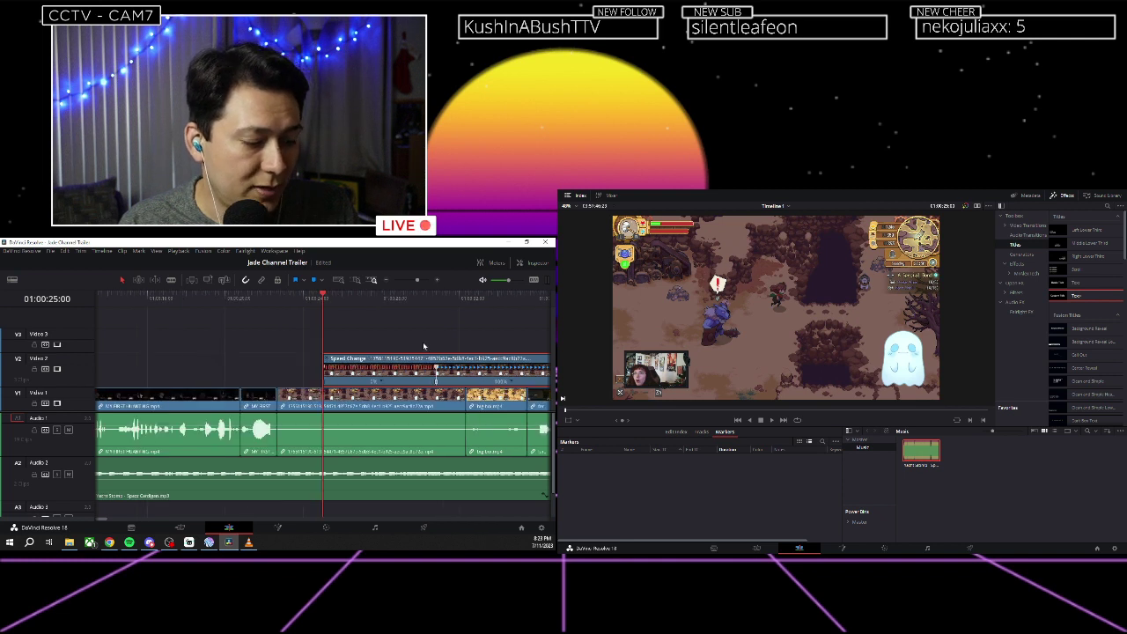
pyautogui.hscroll(3, 373, 346)
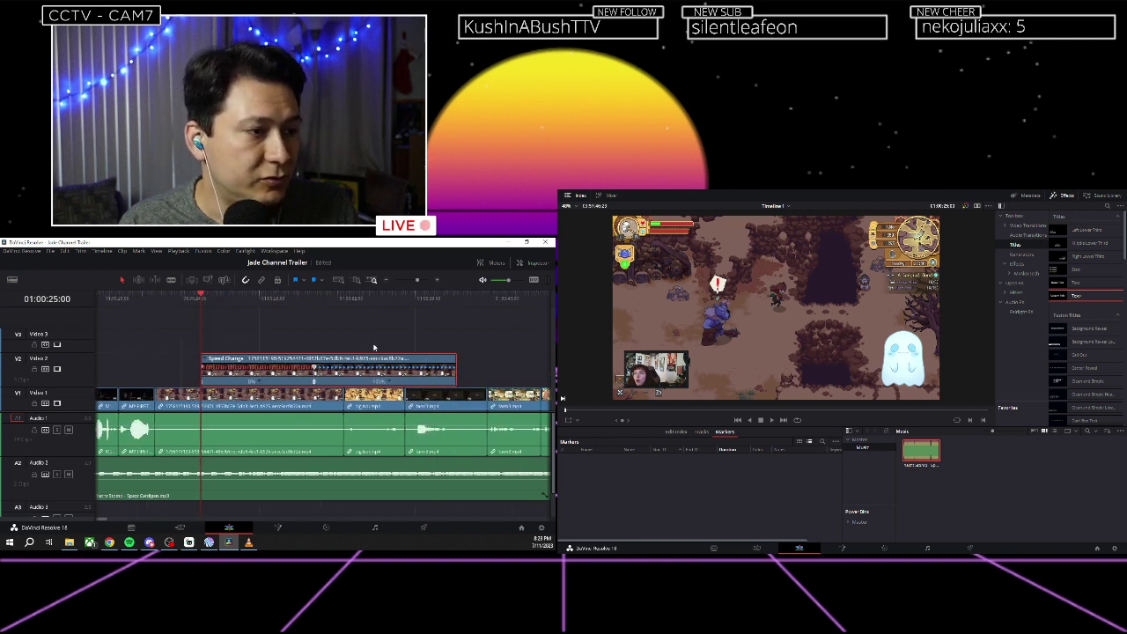
# Play past the freeze's end, trim the Video 2 clip to finish inside the frozen segment, and hide its retime controls.
pyautogui.click(310, 297)
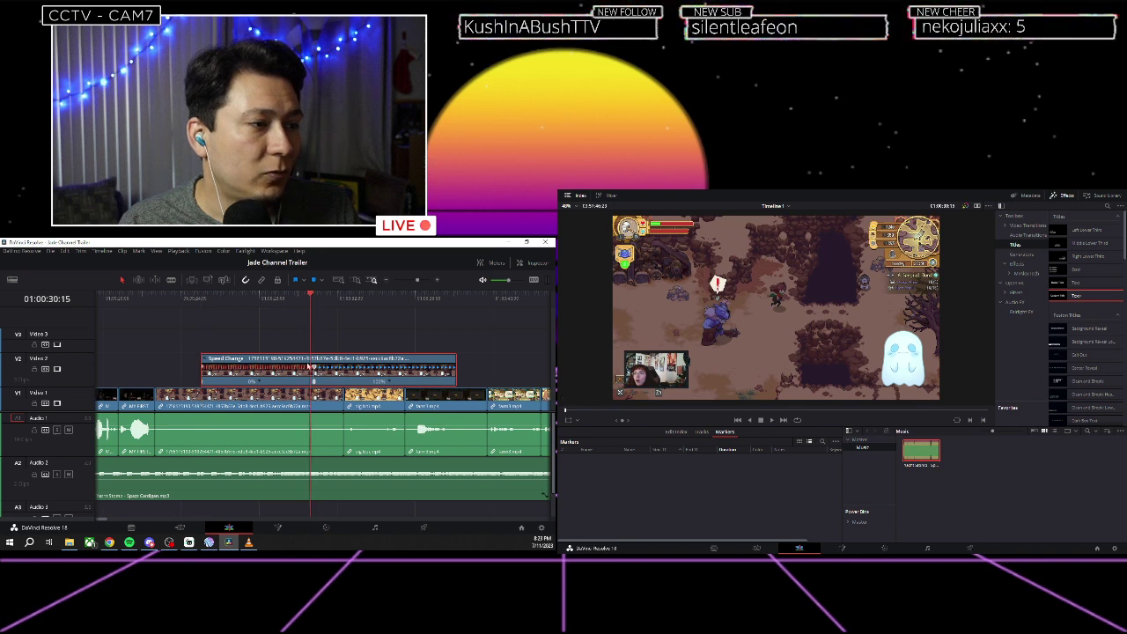
pyautogui.press('space')
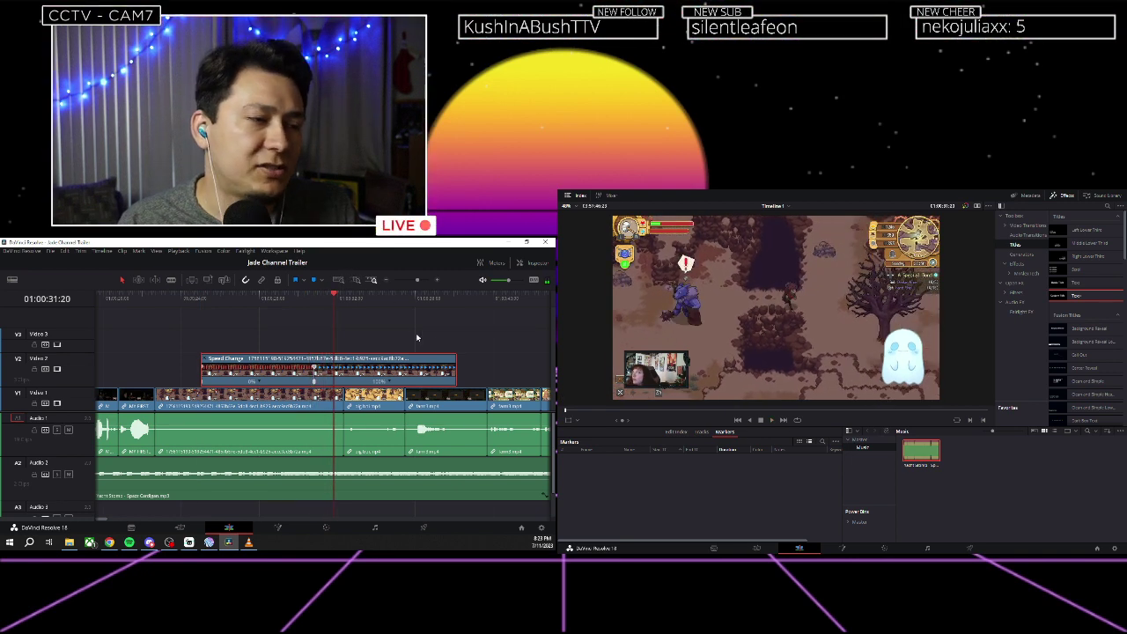
pyautogui.moveTo(455, 370); pyautogui.dragTo(304, 375)
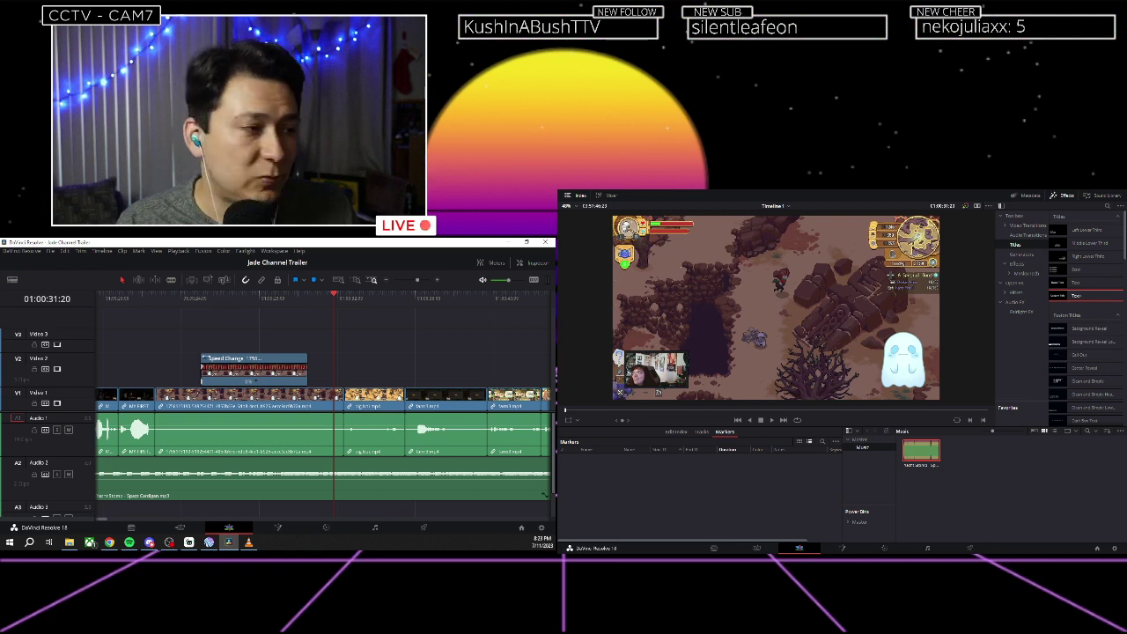
pyautogui.hotkey('ctrl', 'r')
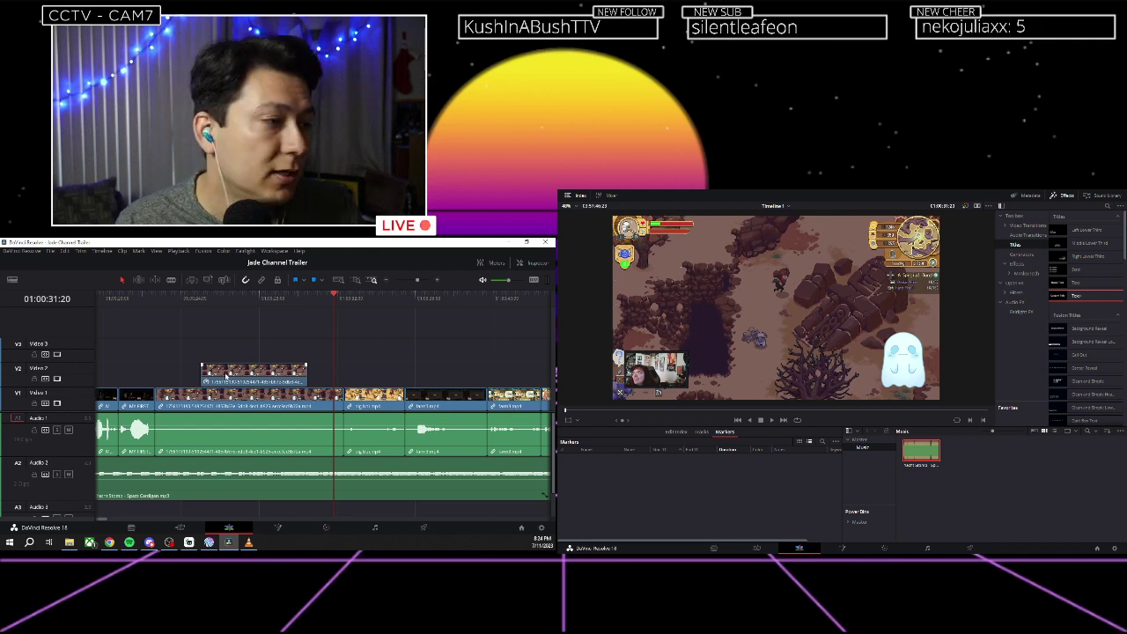
# Split the Video 1 gameplay clip at 01:00:25:00, where the Video 2 freeze frame starts.
pyautogui.click(203, 300)
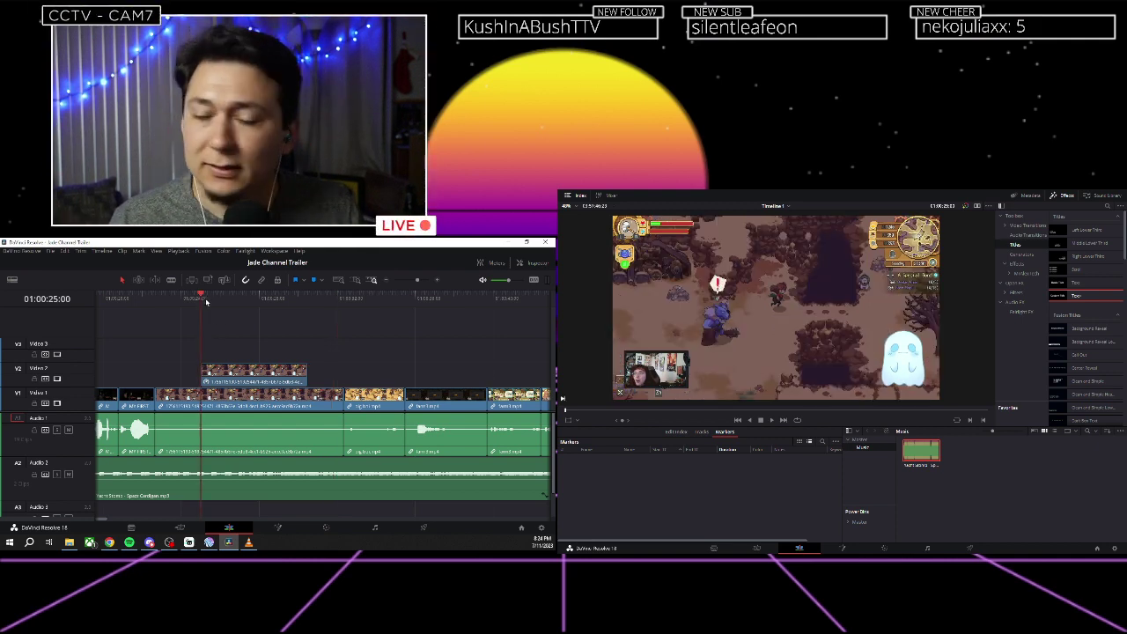
pyautogui.hscroll(-3, 262, 333)
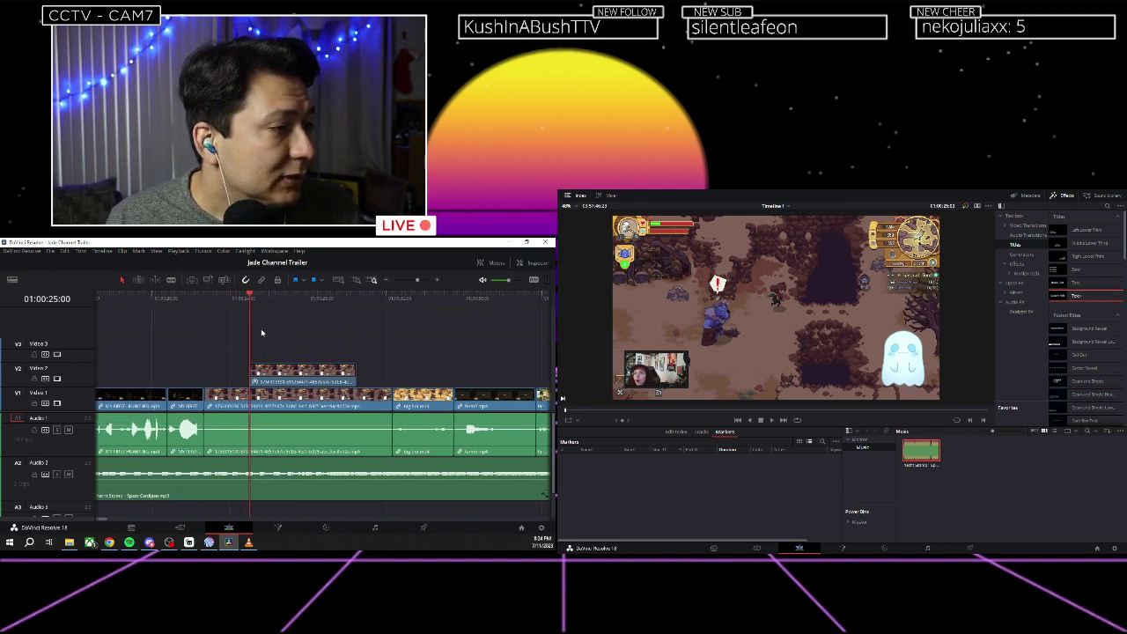
pyautogui.click(296, 407)
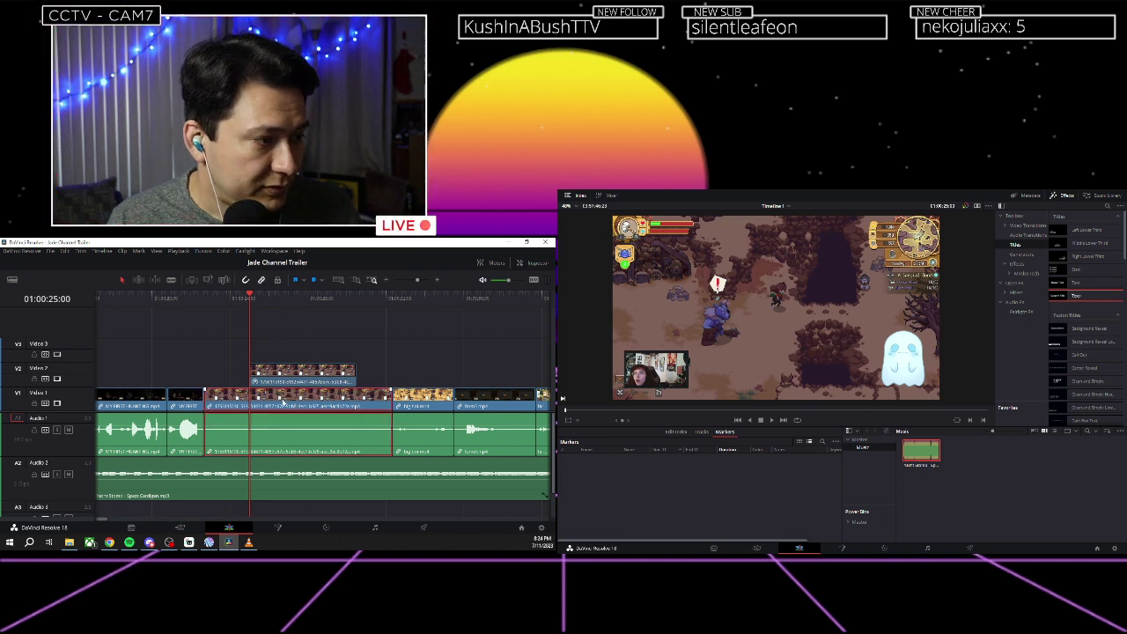
pyautogui.hotkey('ctrl', 'b')
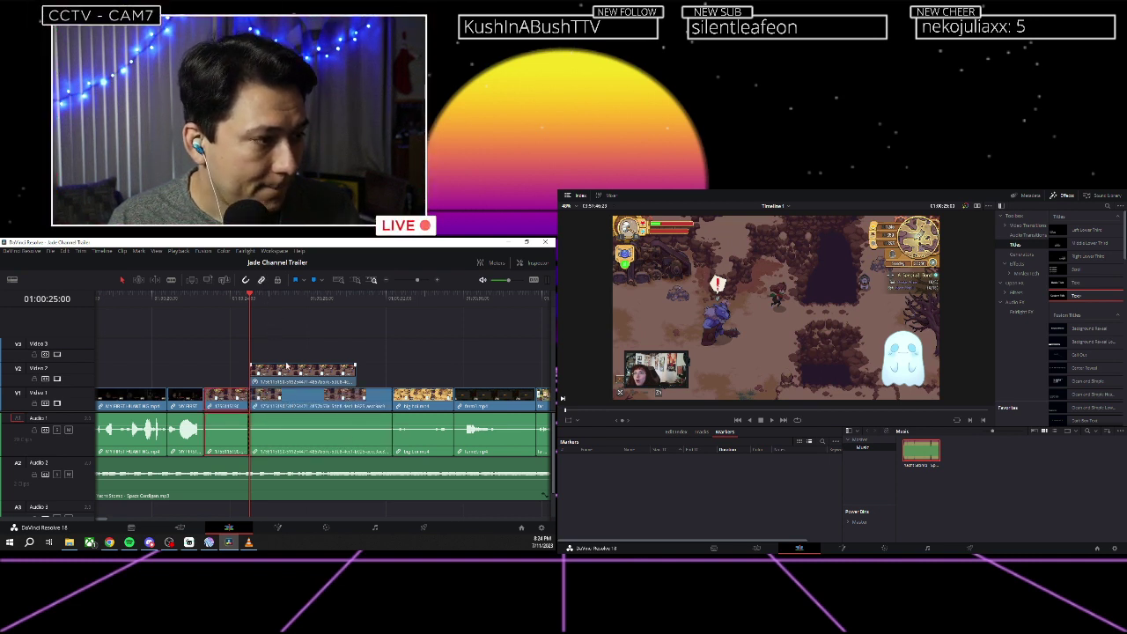
pyautogui.click(265, 305)
pyautogui.click(250, 301)
pyautogui.click(270, 326)
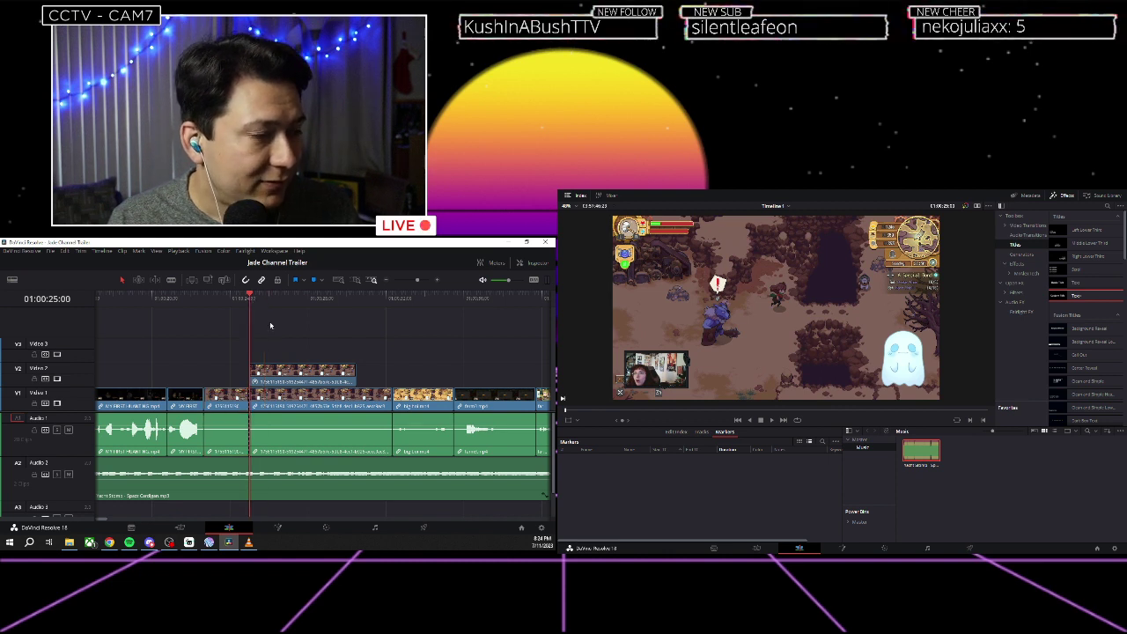
# Shift all Video 1 clips after the cut later by the freeze frame's length and move the Video 2 freeze frame into the gap.
pyautogui.press('y')
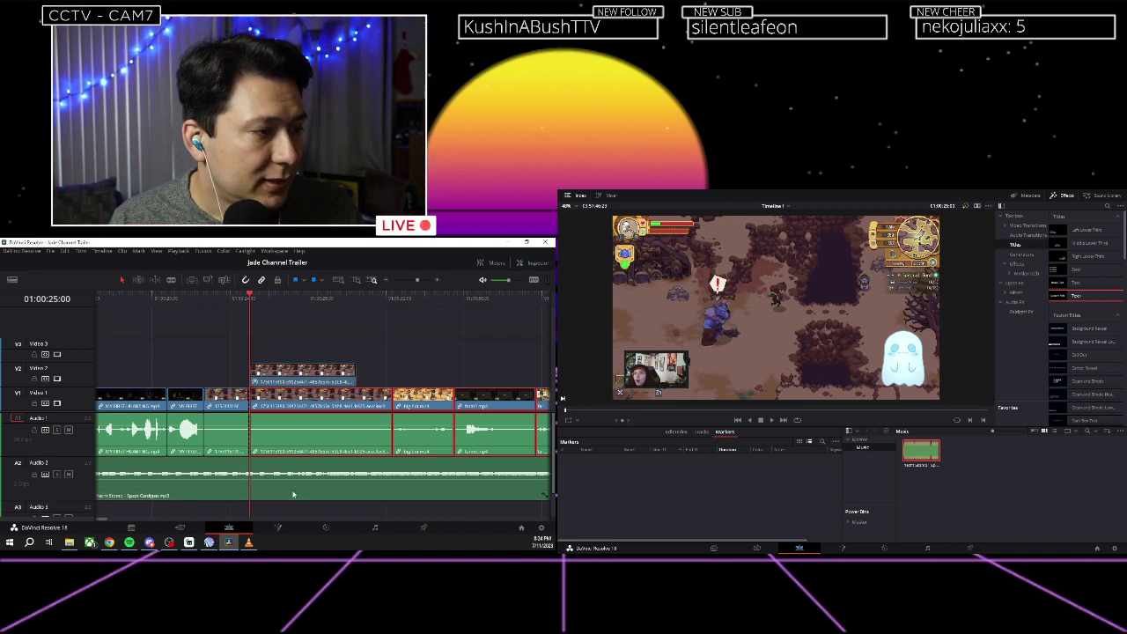
pyautogui.moveTo(273, 399); pyautogui.dragTo(380, 403)
pyautogui.moveTo(290, 368); pyautogui.dragTo(290, 398)
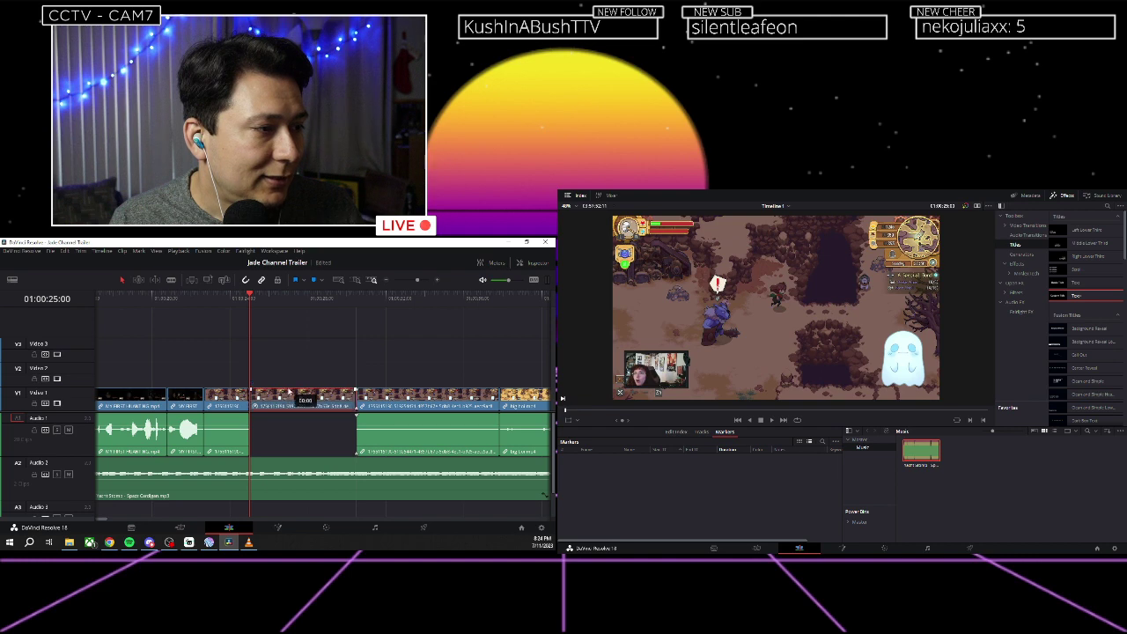
# Play from 01:00:24:10 into the inserted freeze frame, then return the playhead to 01:00:25:00.
pyautogui.click(239, 300)
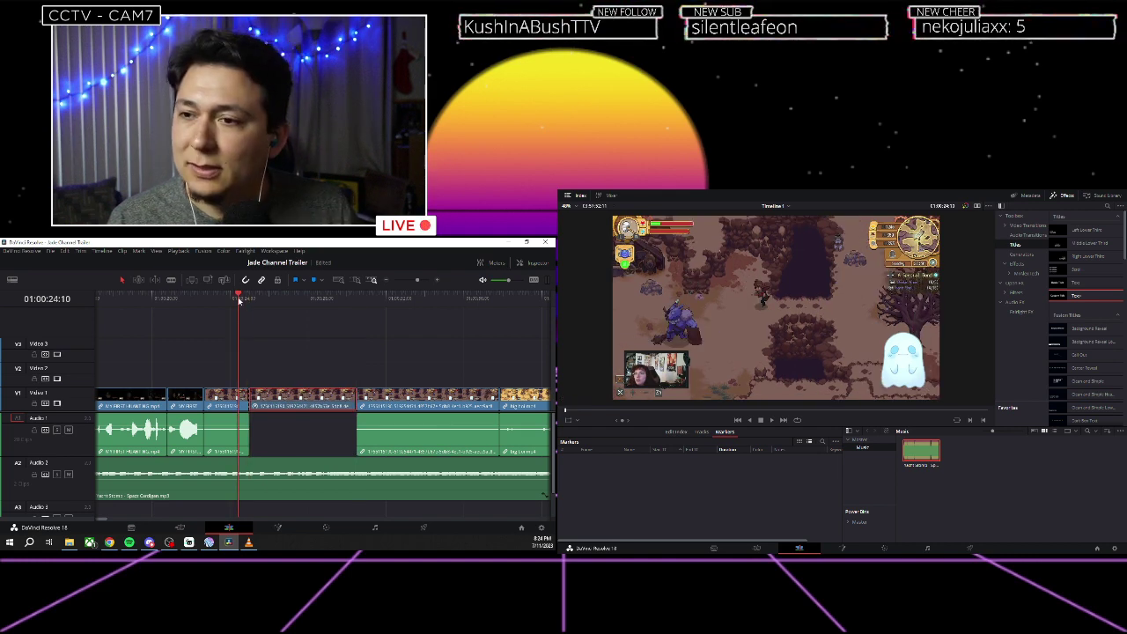
pyautogui.press('space')
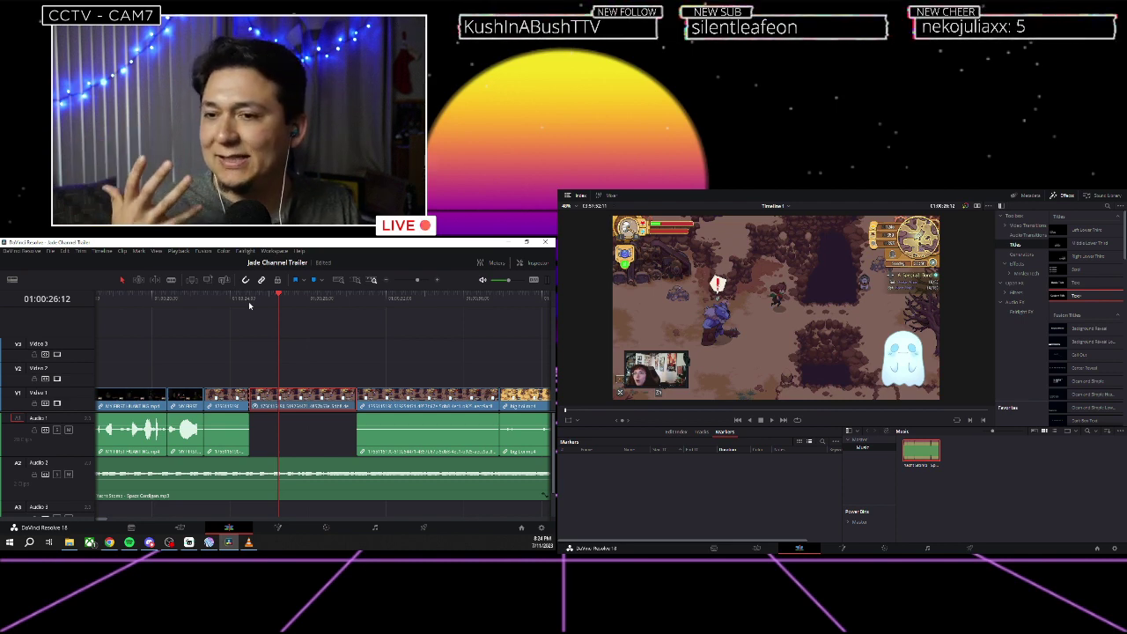
pyautogui.click(249, 305)
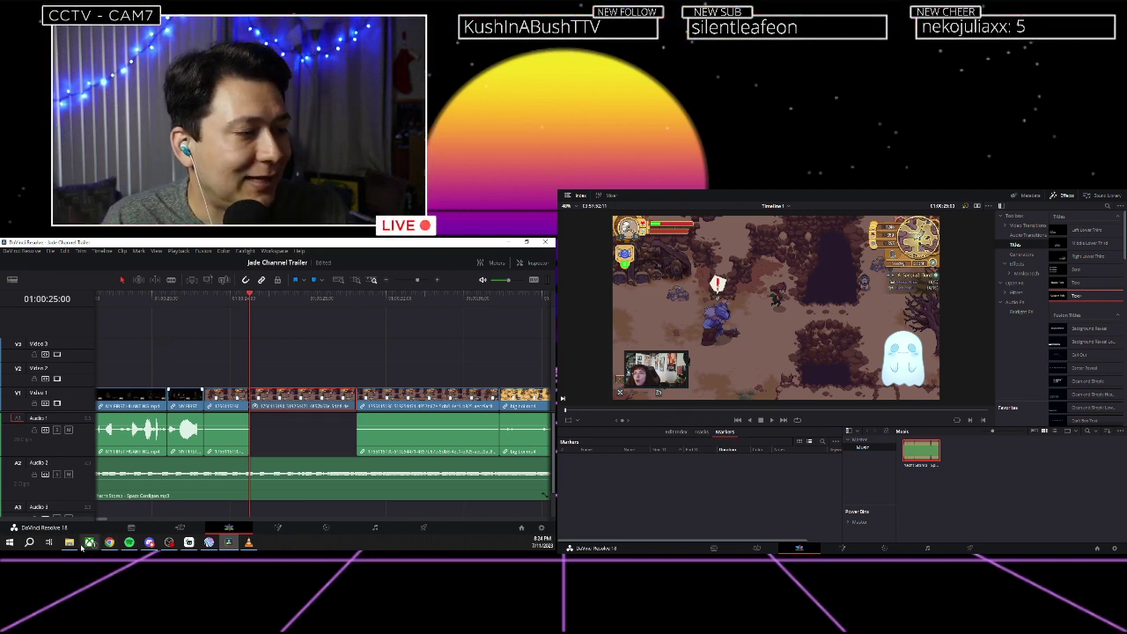
# Switch to File Explorer, open the Sounds folder inside Music and browse its sound effects.
pyautogui.moveTo(76, 546)
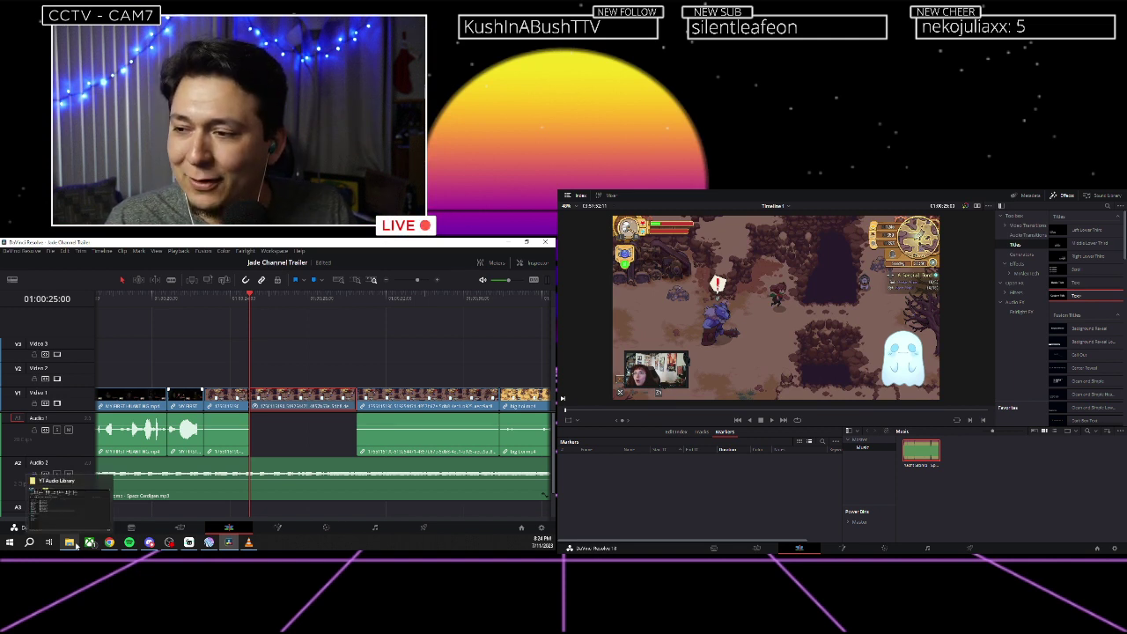
pyautogui.click(76, 545)
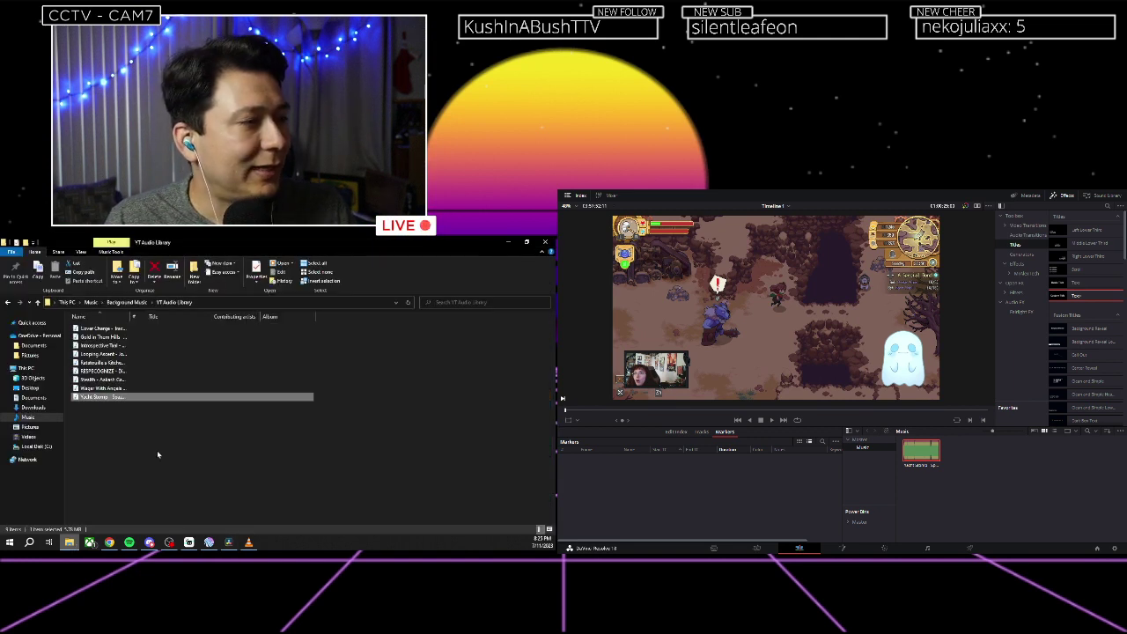
pyautogui.click(28, 417)
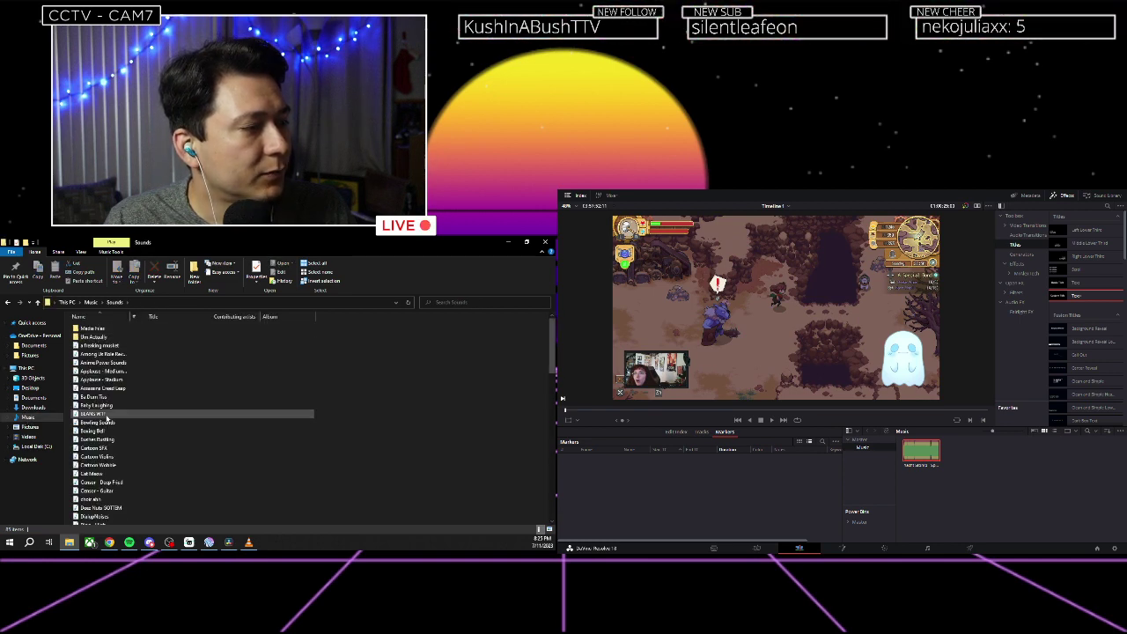
pyautogui.doubleClick(106, 415)
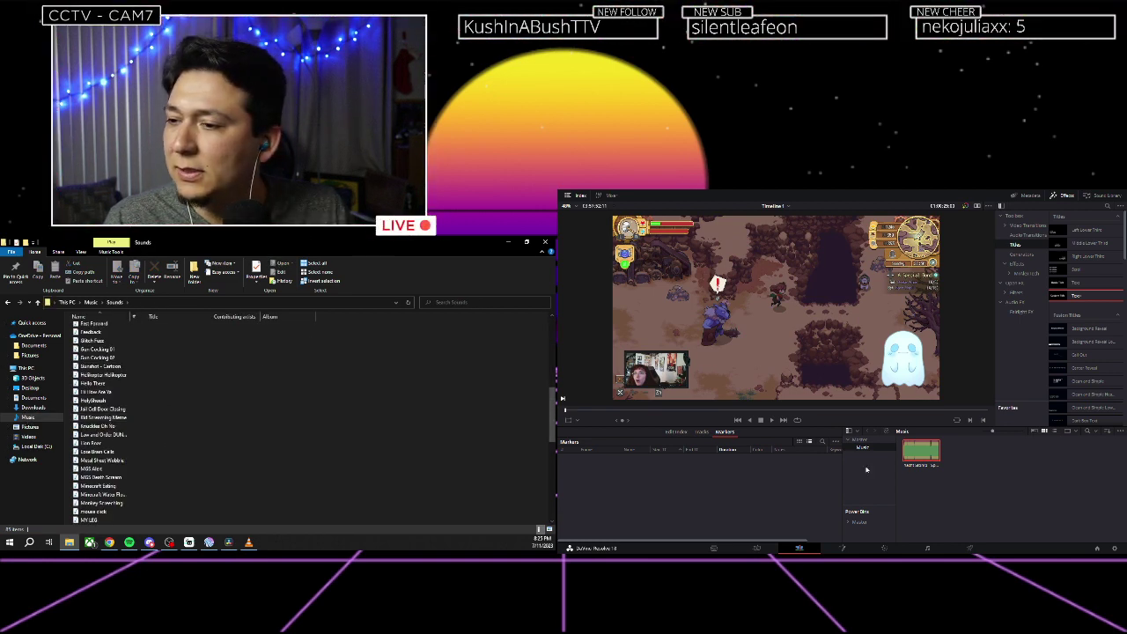
# Back in DaVinci Resolve, create an SFX bin inside the Music bin and rename the parent bin as Audio.
pyautogui.click(867, 469)
pyautogui.hotkey('ctrl', 'shift', 'n')
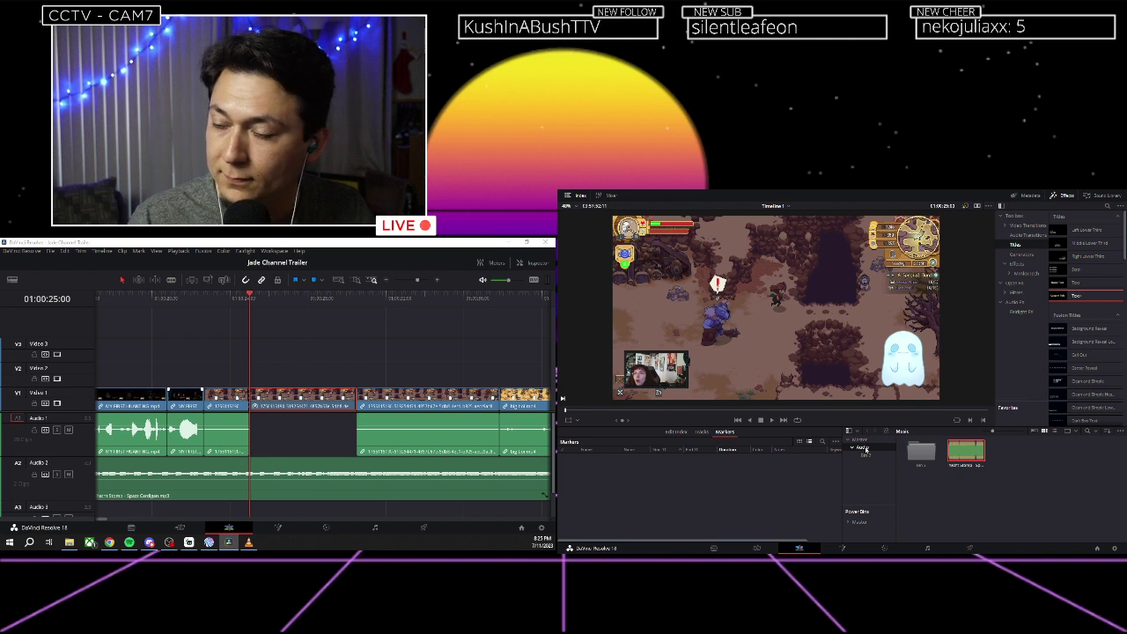
pyautogui.click(864, 448)
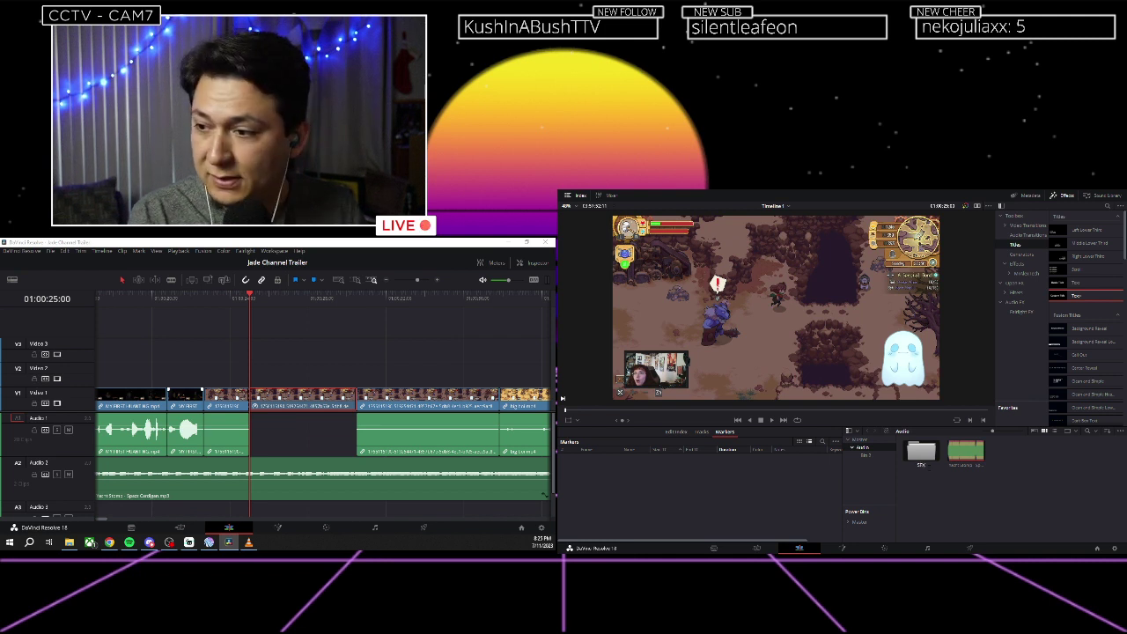
# Create a second bin named BGM inside the Audio bin and move the music track into it.
pyautogui.rightClick(1023, 508)
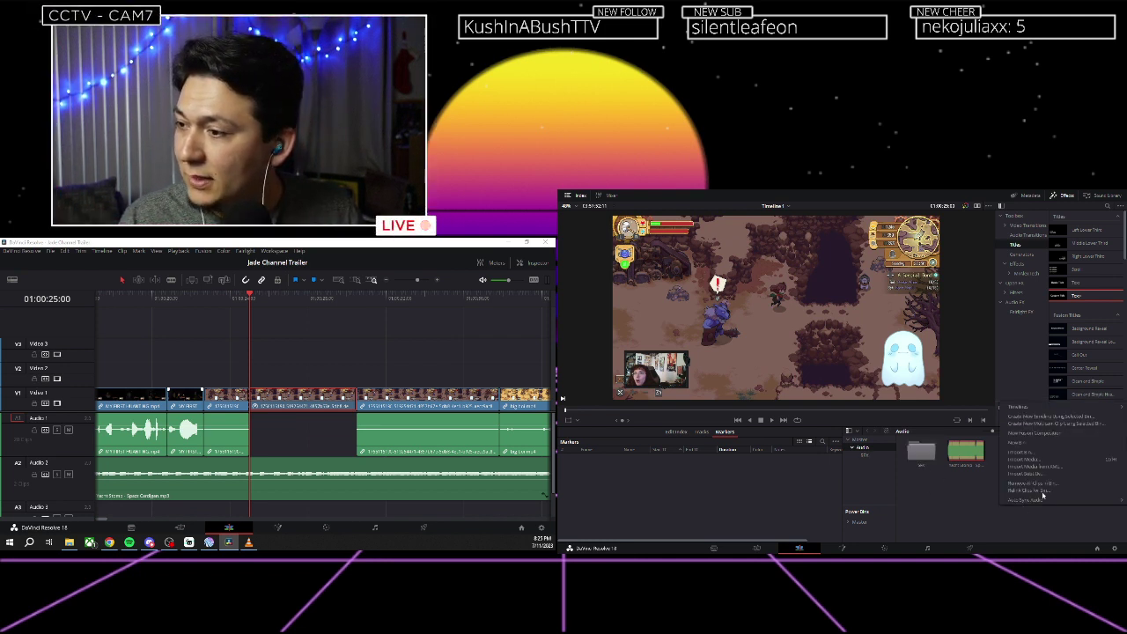
pyautogui.click(1035, 424)
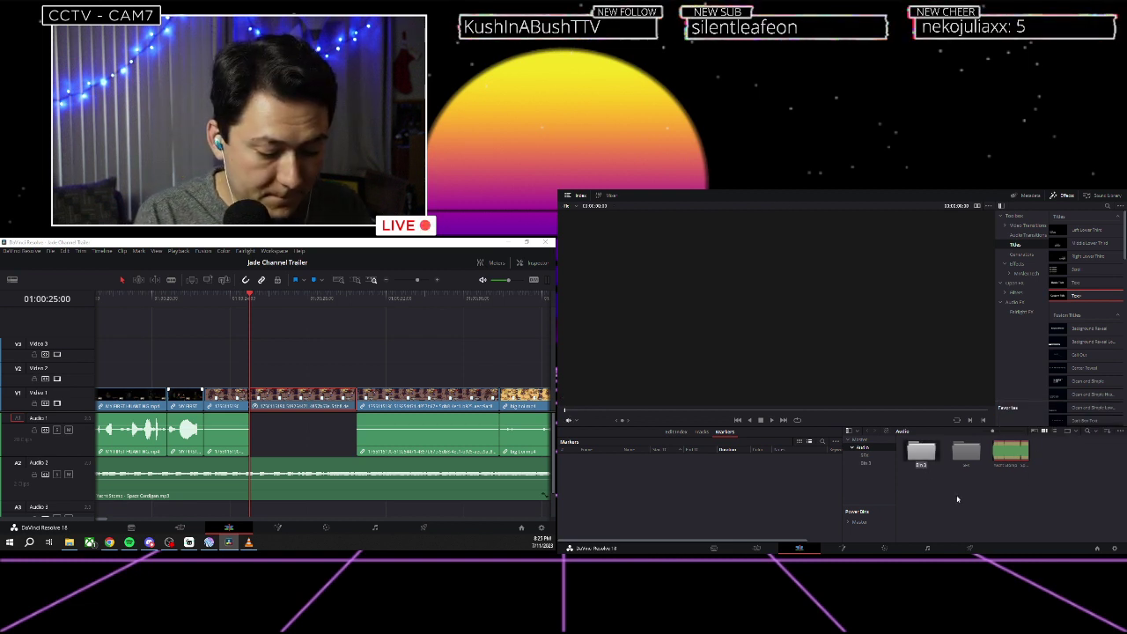
pyautogui.write('bg')
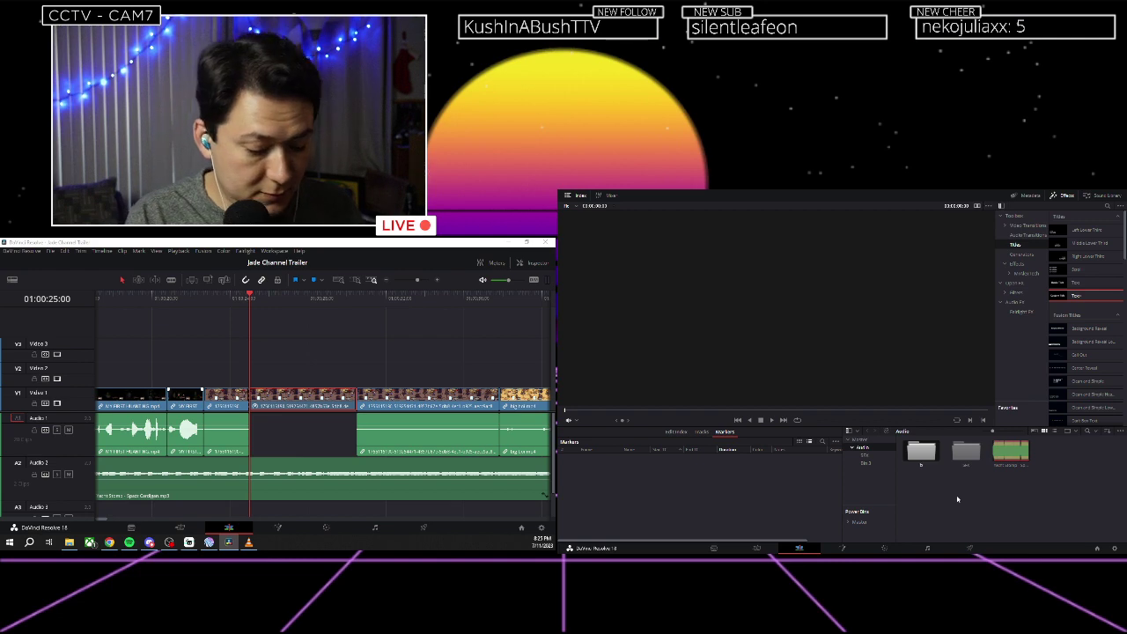
pyautogui.press('Return')
pyautogui.moveTo(1010, 452); pyautogui.dragTo(921, 452)
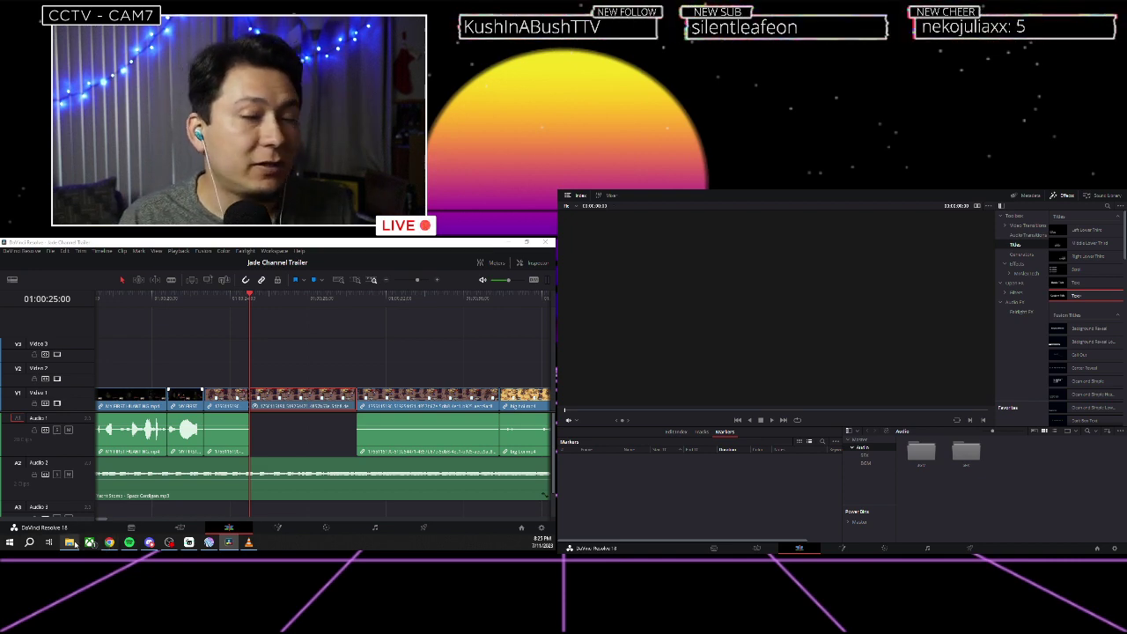
# Open the SFX bin and import the MGS Alert sound into it from File Explorer's Sounds folder.
pyautogui.click(69, 541)
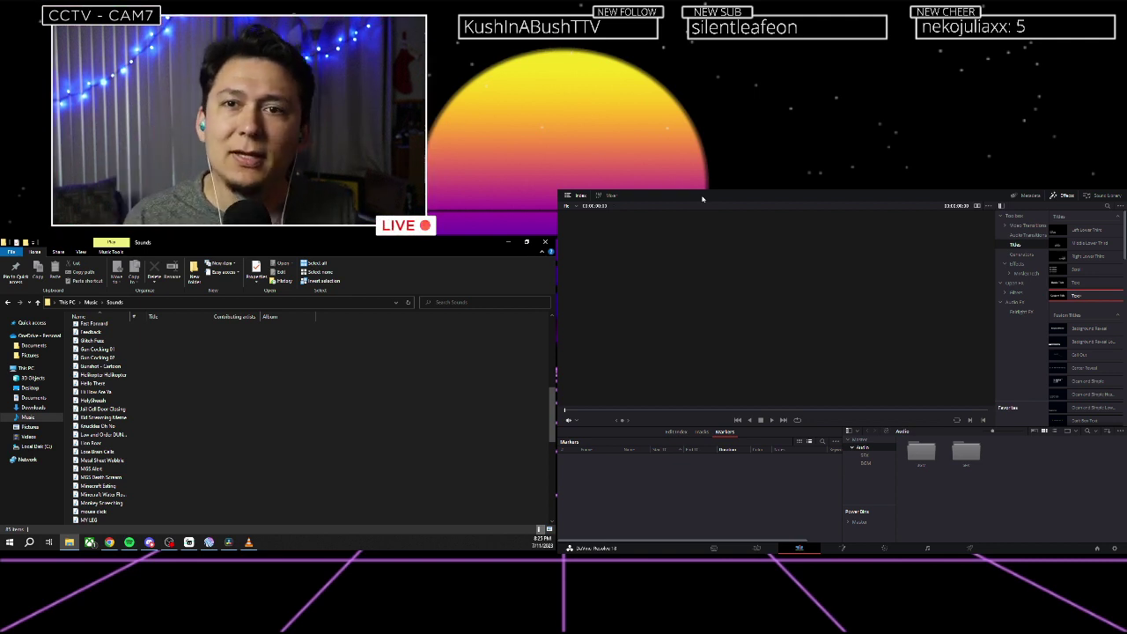
pyautogui.click(703, 199)
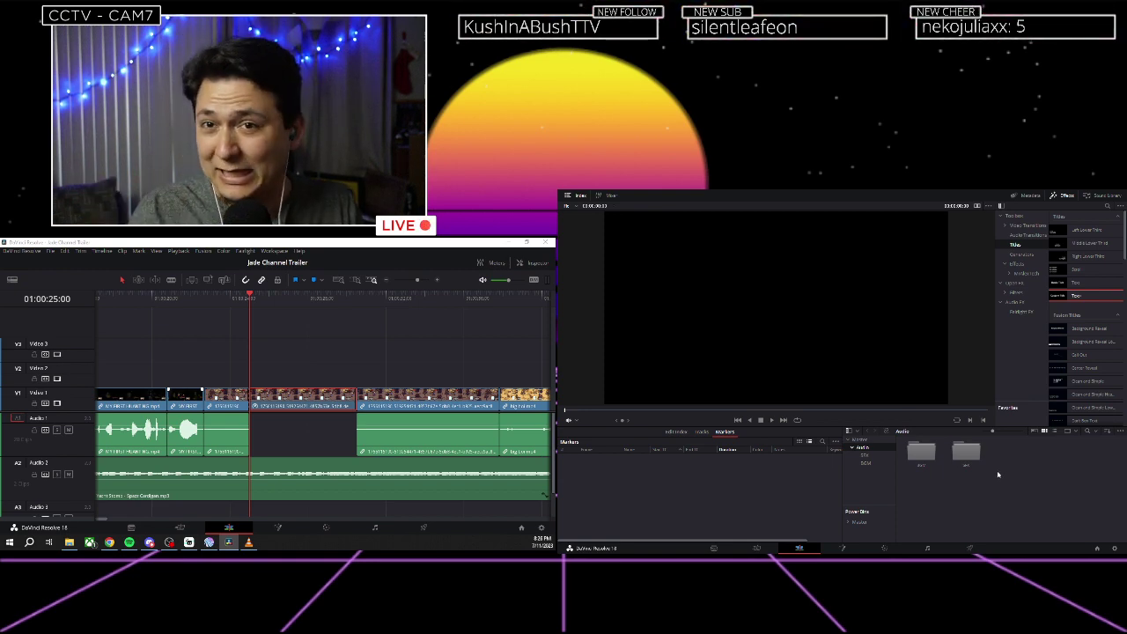
pyautogui.doubleClick(965, 456)
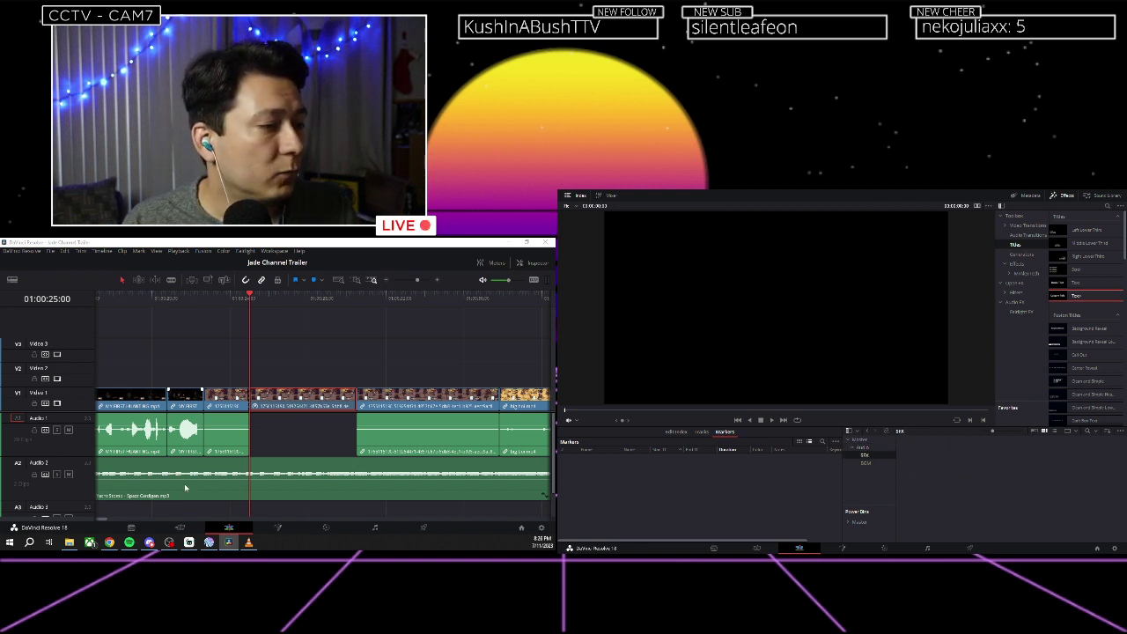
pyautogui.click(70, 542)
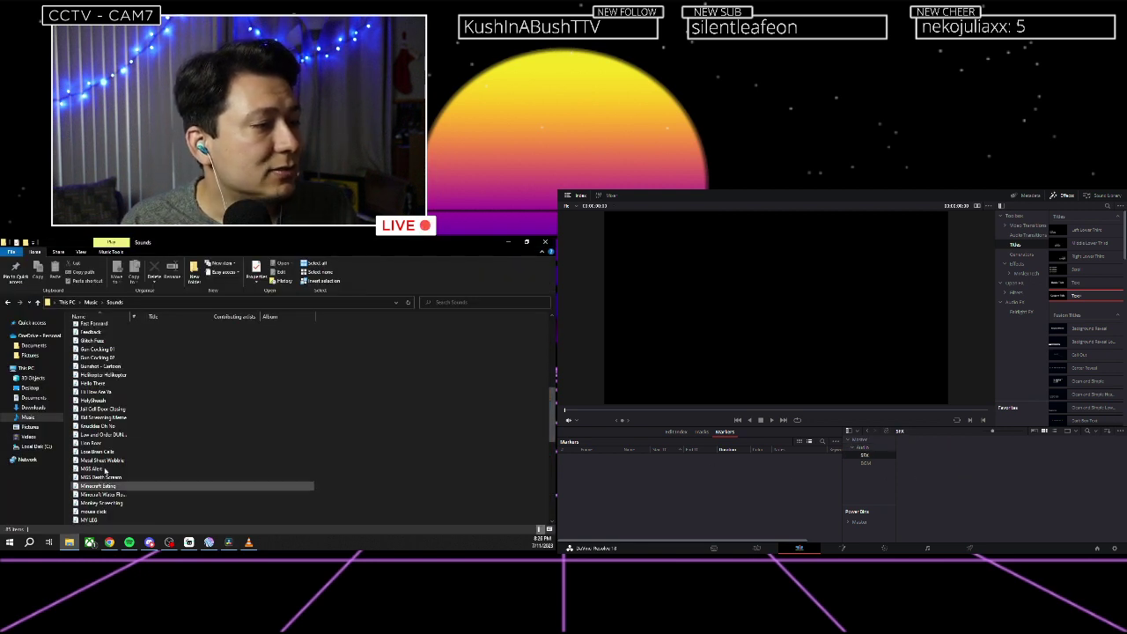
pyautogui.scroll(-3, 105, 430)
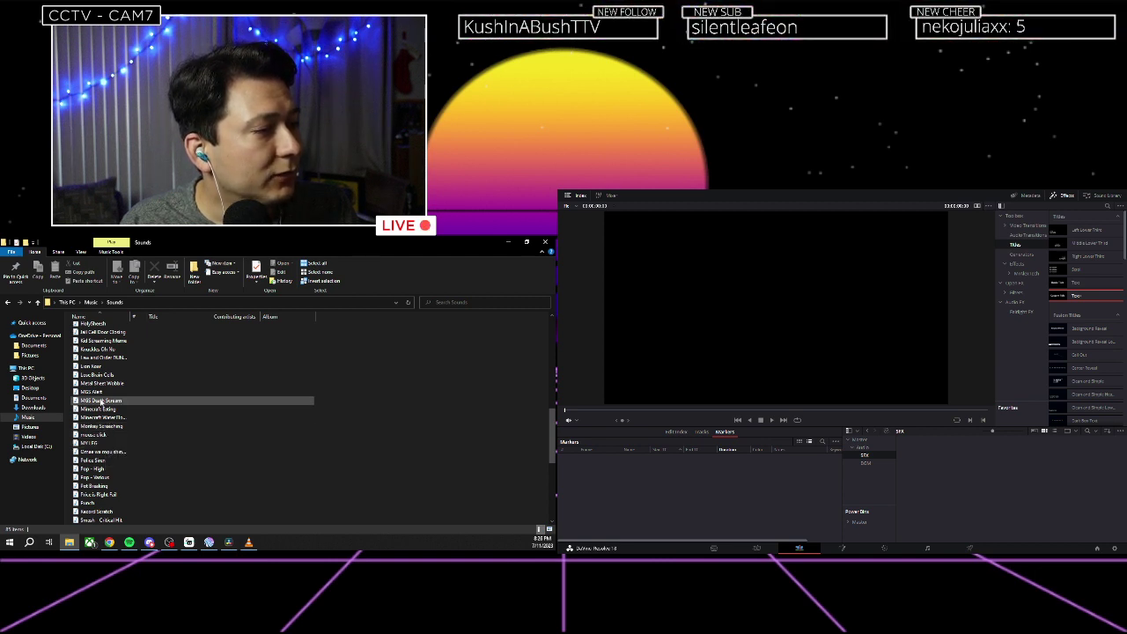
pyautogui.click(99, 392)
pyautogui.moveTo(785, 487); pyautogui.dragTo(973, 487)
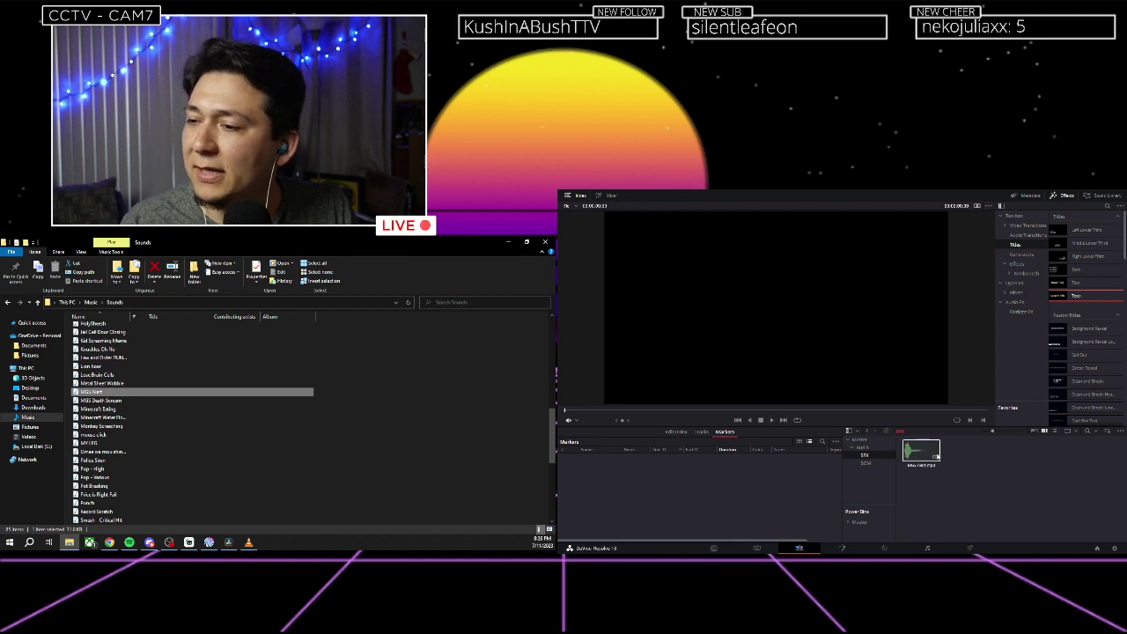
# Preview the MGS Alert sound and place it on Audio 3 at 01:00:25:00, under the start of the freeze frame.
pyautogui.click(944, 489)
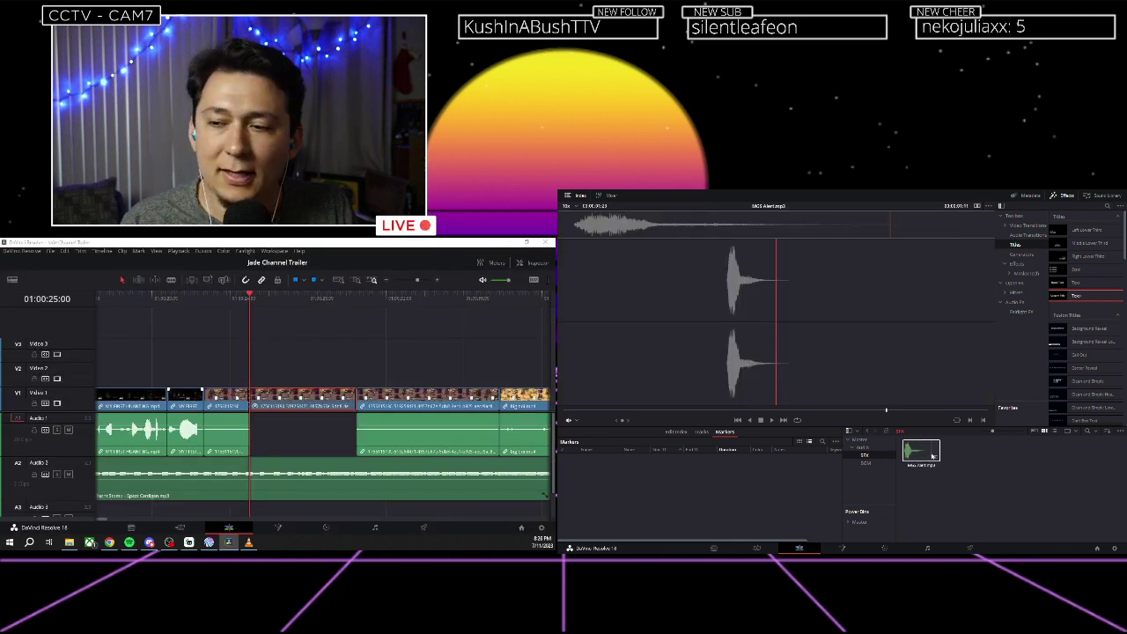
pyautogui.scroll(-3, 278, 432)
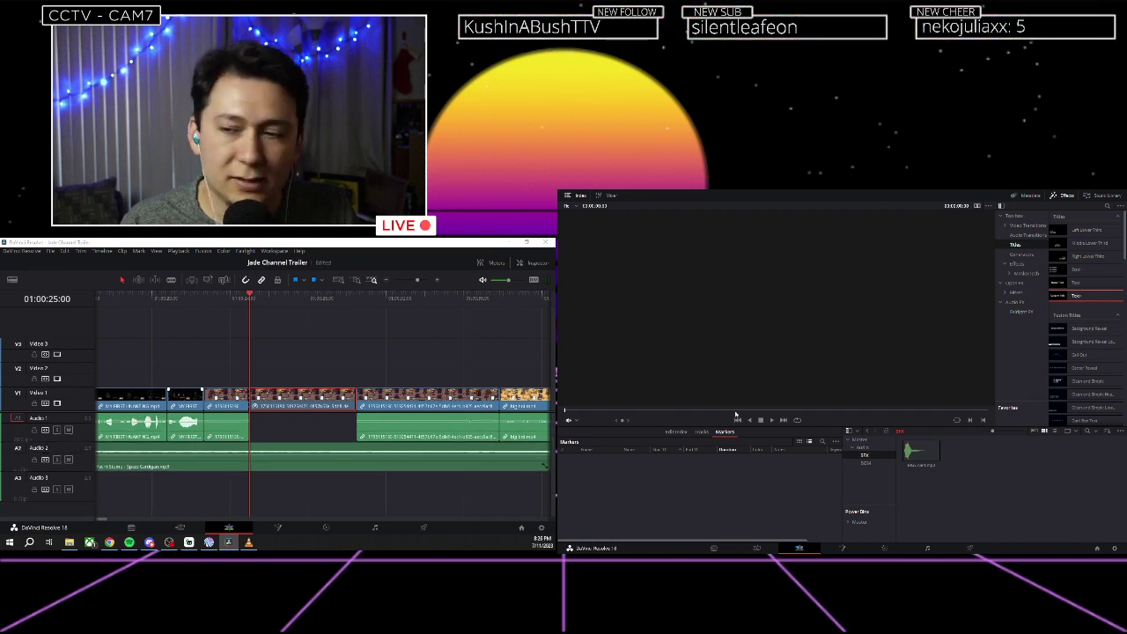
pyautogui.moveTo(921, 451); pyautogui.dragTo(263, 490)
# Show the MGS Alert clip's audio properties and lower its volume slightly.
pyautogui.click(531, 265)
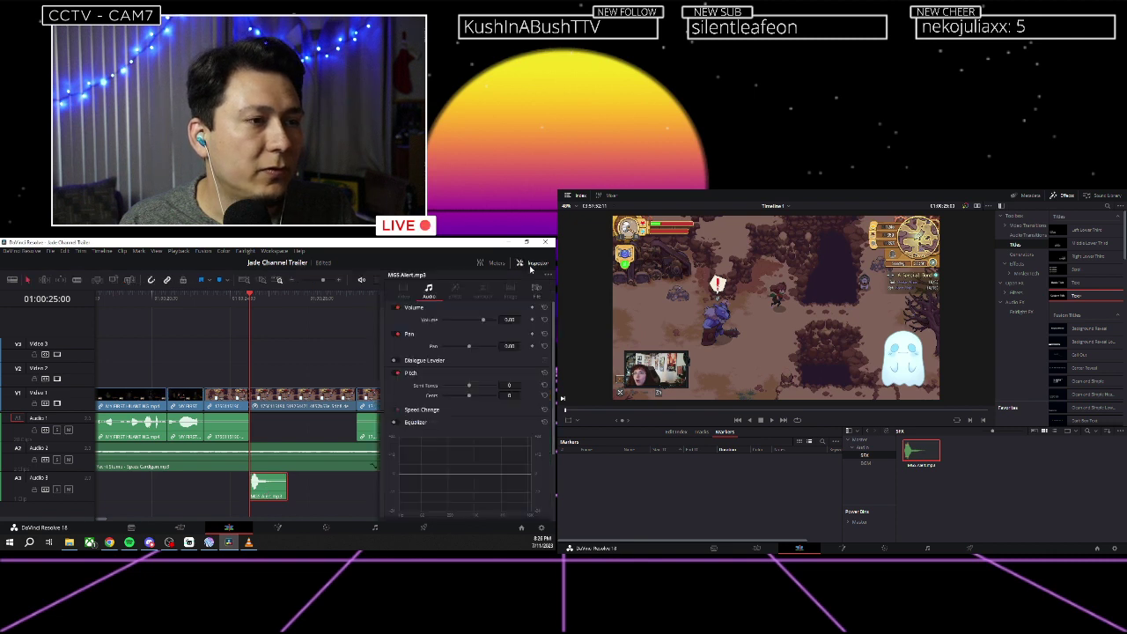
pyautogui.moveTo(510, 319); pyautogui.dragTo(480, 327)
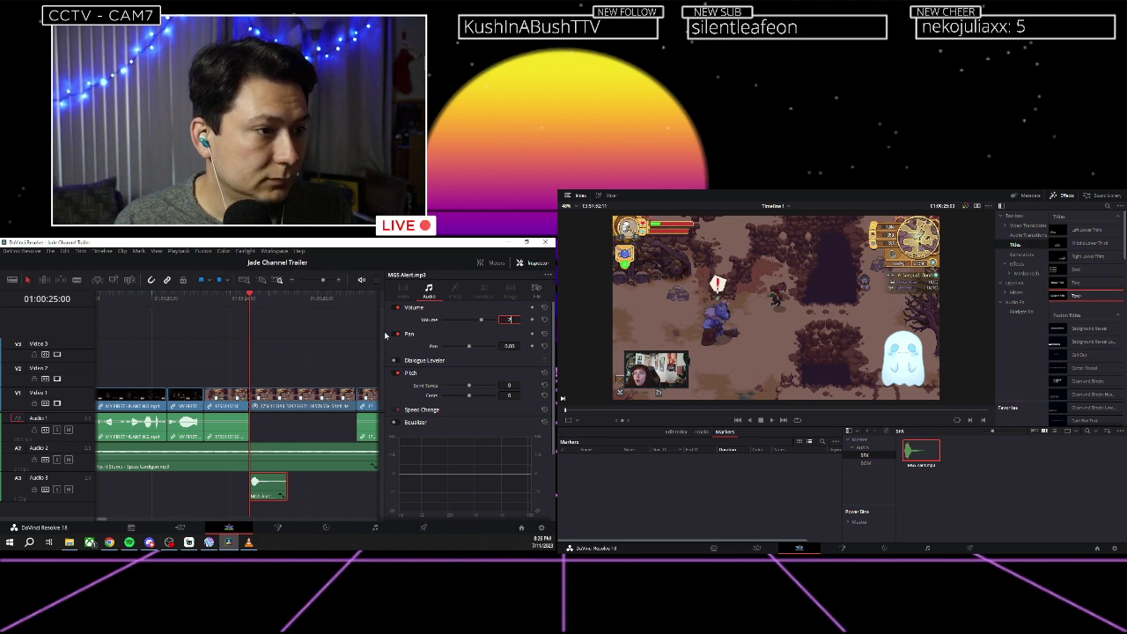
pyautogui.press('Return')
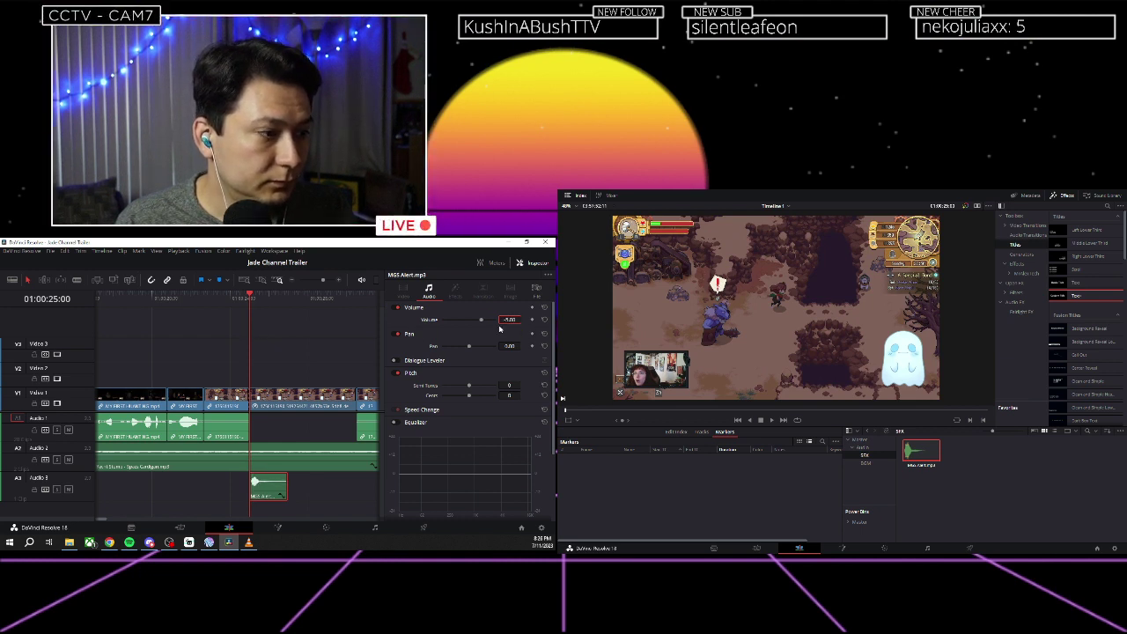
# Play back the gameplay clip into the freeze frame to check the level and timing of the alert sound.
pyautogui.click(230, 299)
pyautogui.click(251, 340)
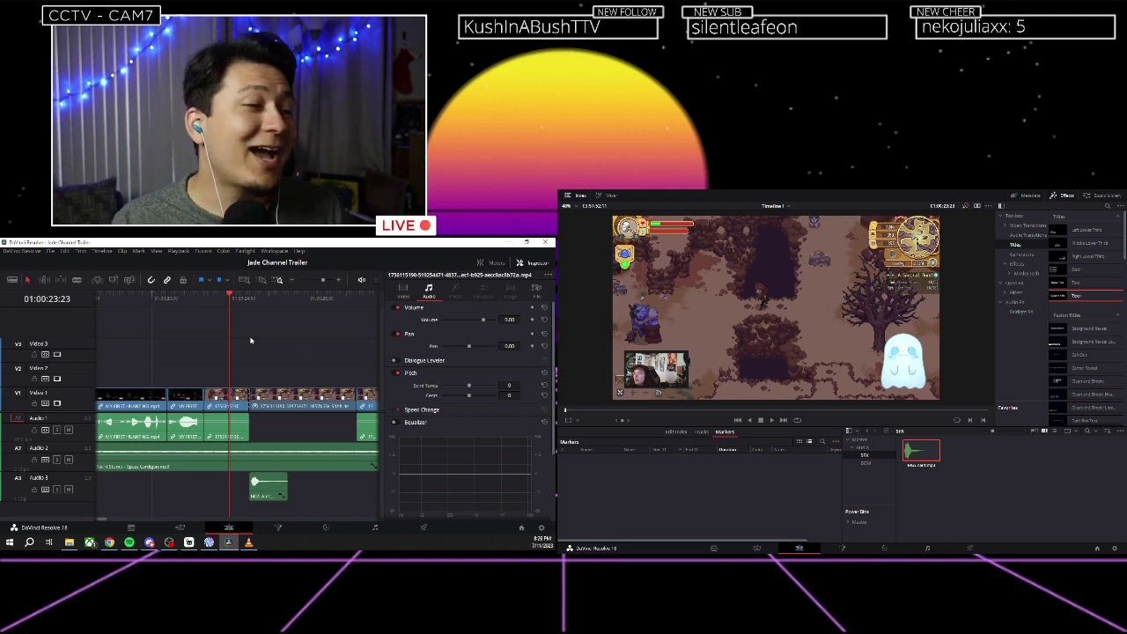
pyautogui.hscroll(3, 251, 340)
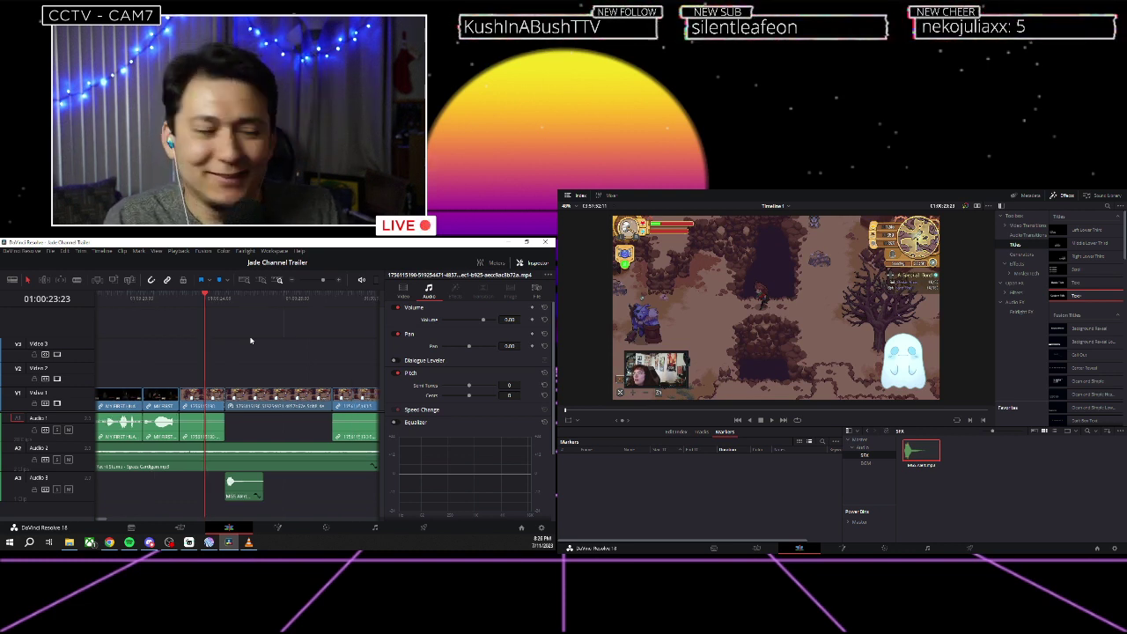
pyautogui.click(171, 299)
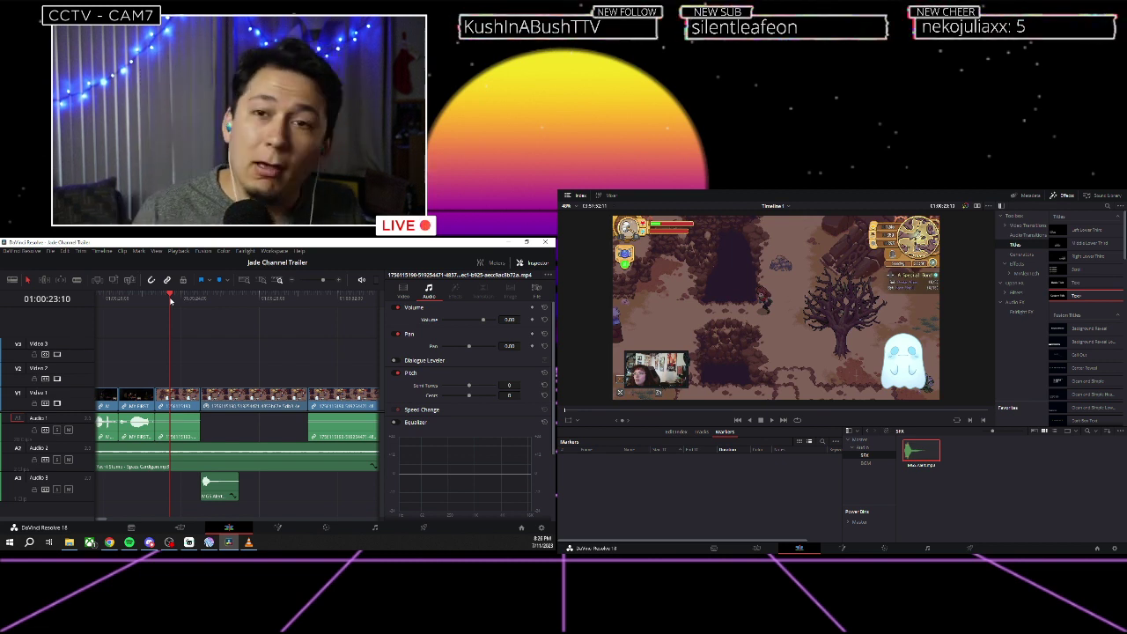
pyautogui.moveTo(168, 301); pyautogui.dragTo(165, 301)
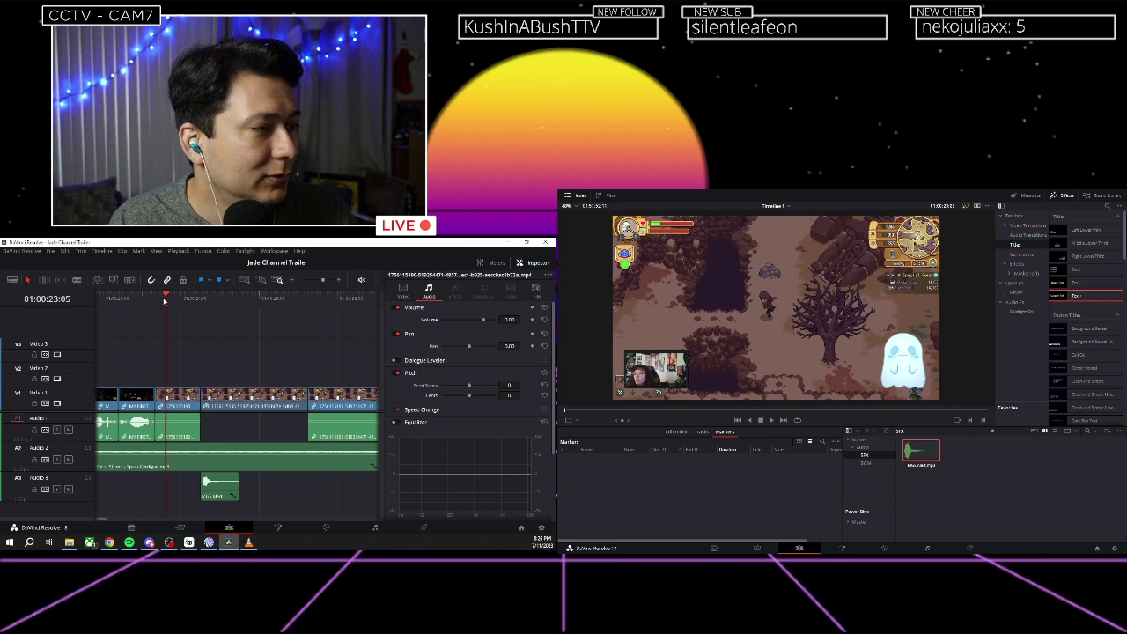
pyautogui.press('Up')
pyautogui.scroll(1, 165, 301)
pyautogui.scroll(-1, 190, 319)
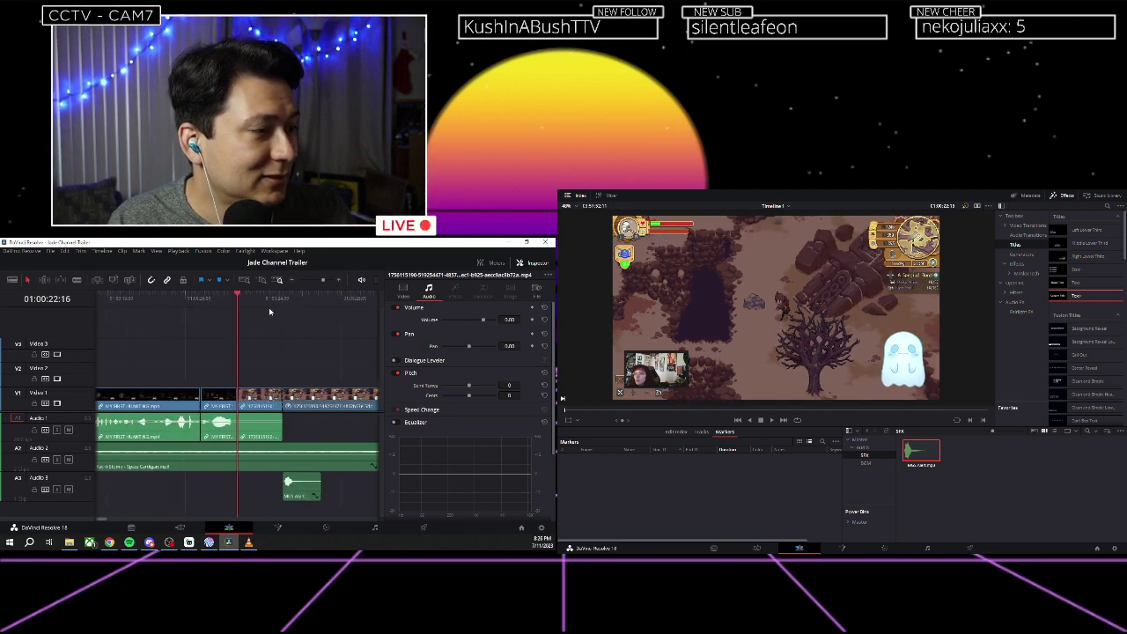
pyautogui.press('space')
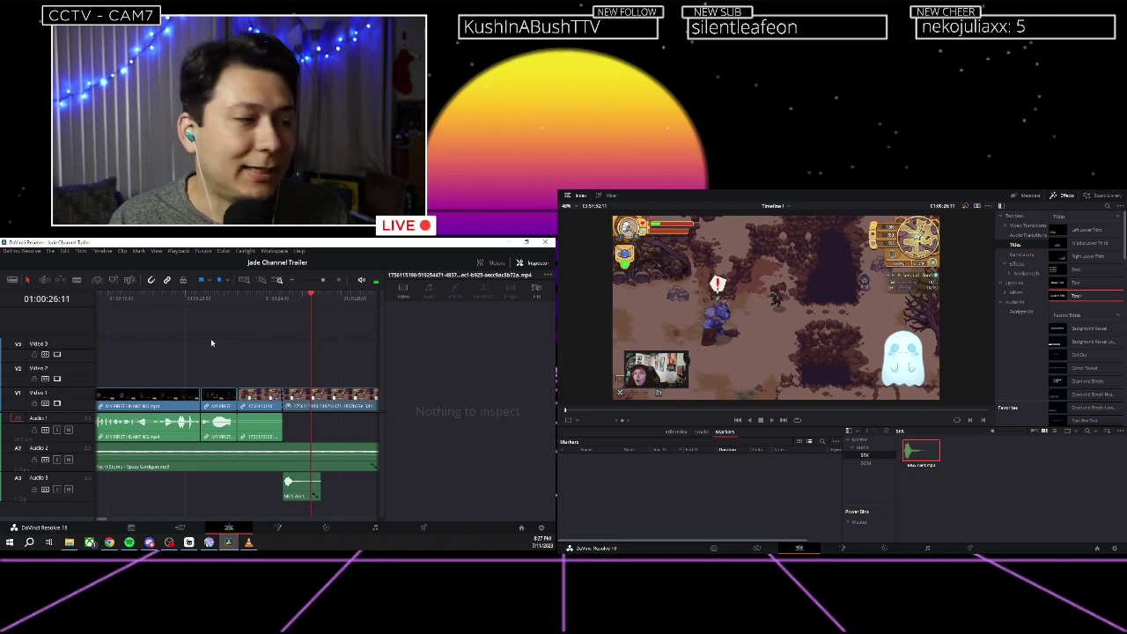
pyautogui.press('space')
# Shift the MGS Alert clip on Audio 3 three frames earlier so it starts at 01:00:24:21.
pyautogui.click(162, 302)
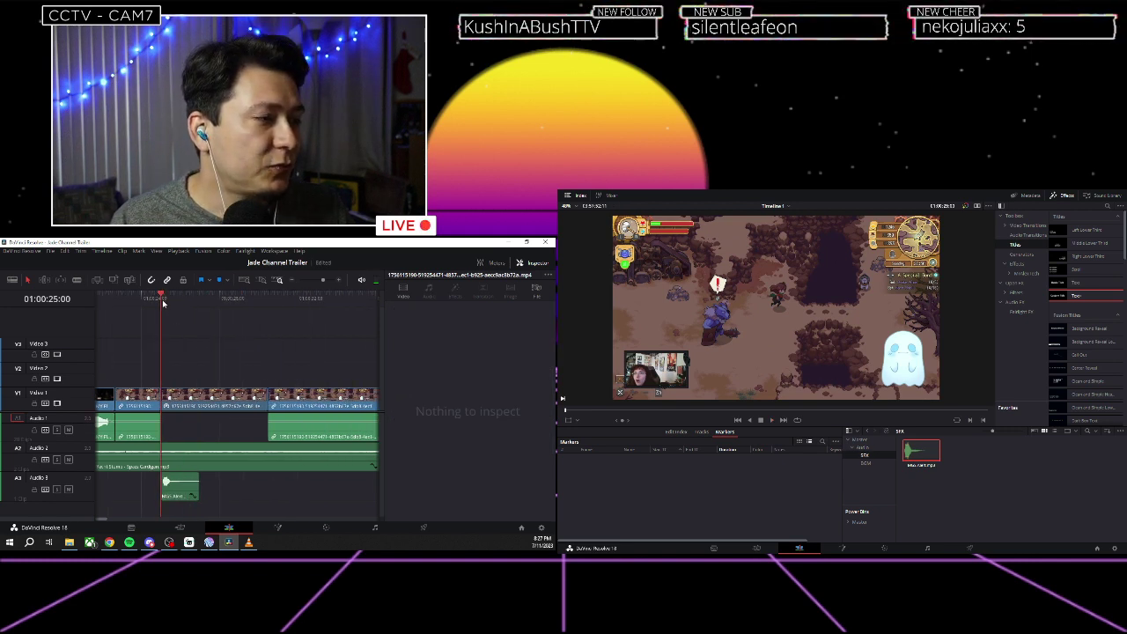
pyautogui.hotkey('ctrl', '=')
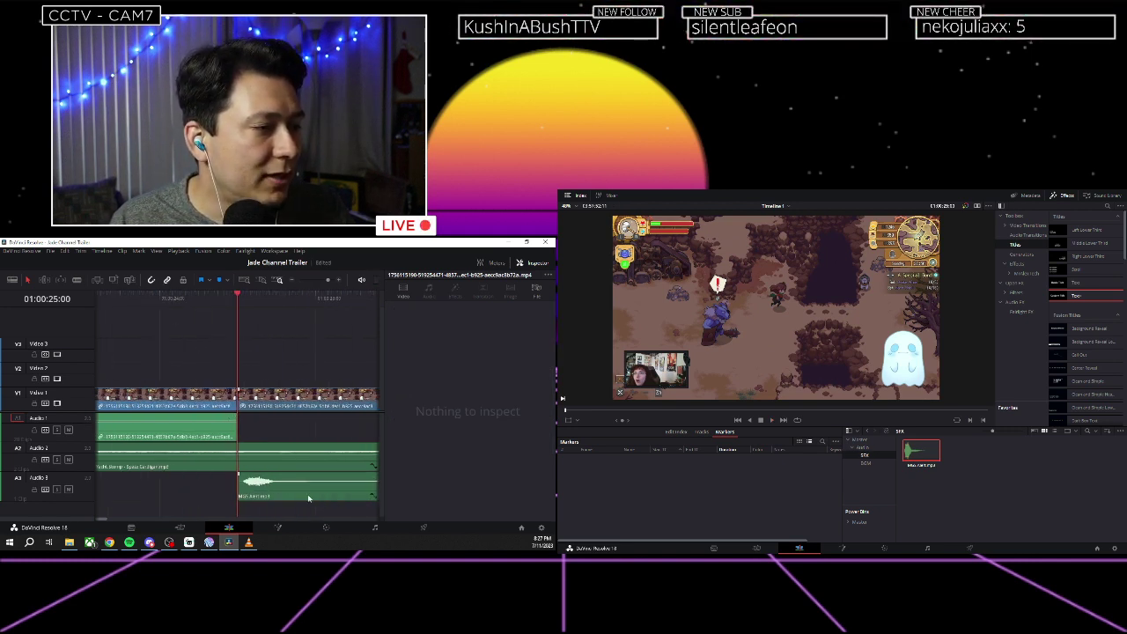
pyautogui.click(307, 497)
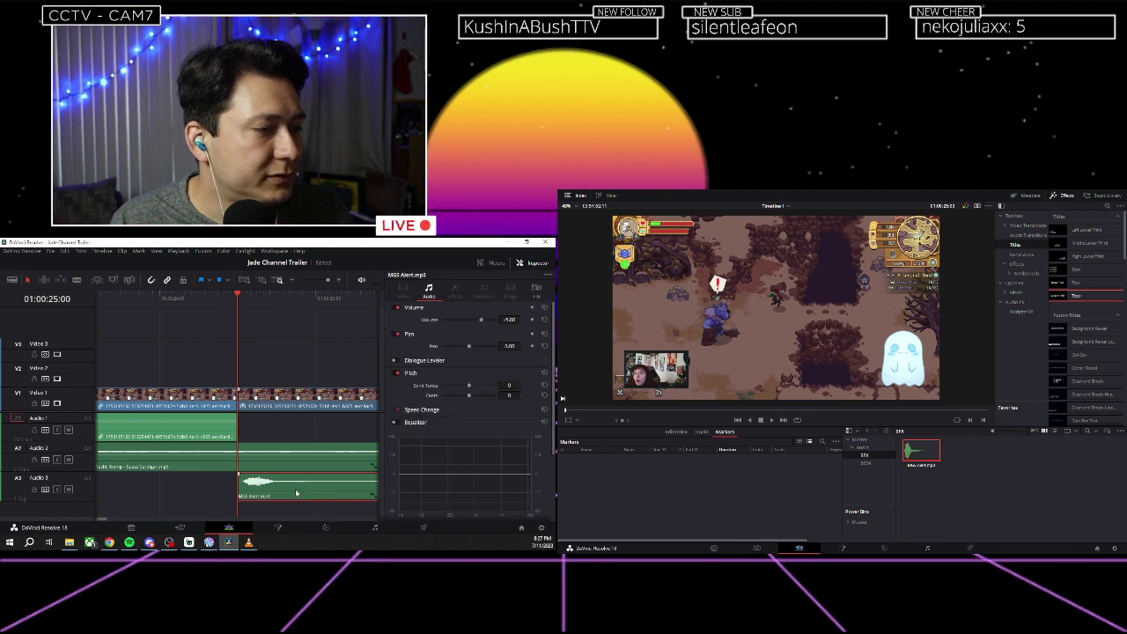
pyautogui.press('Left')
pyautogui.press('Left')
pyautogui.press('Left')
pyautogui.press('Left')
pyautogui.press('Right')
pyautogui.moveTo(289, 491); pyautogui.dragTo(280, 493)
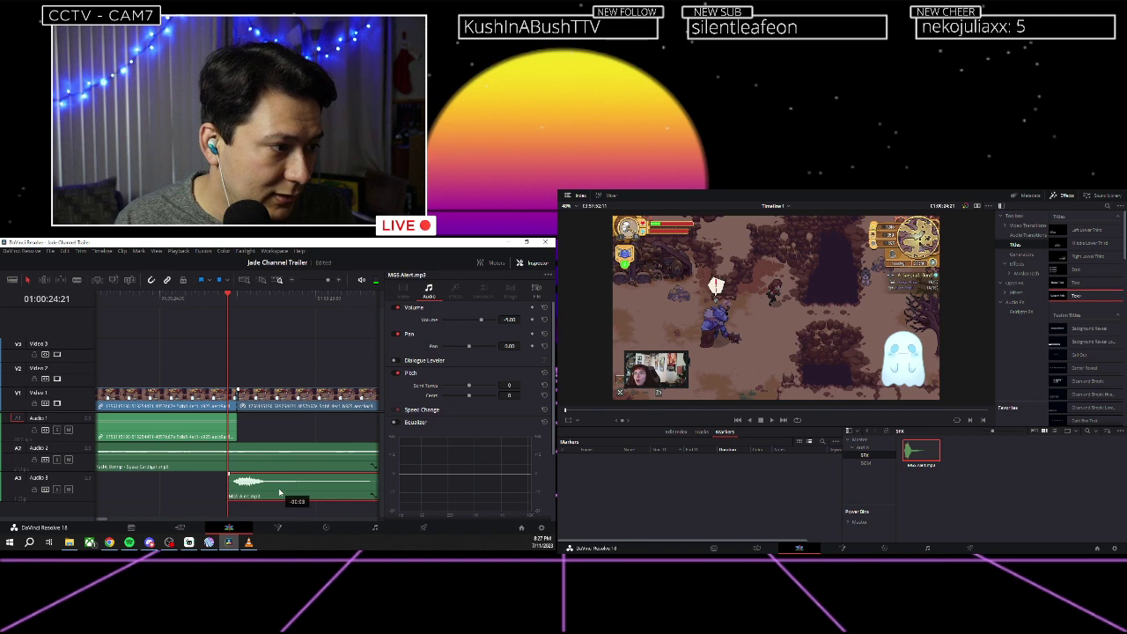
# Play back the shifted alert sound and trim the start of the MGS Alert clip to 01:00:24:22.
pyautogui.press('space')
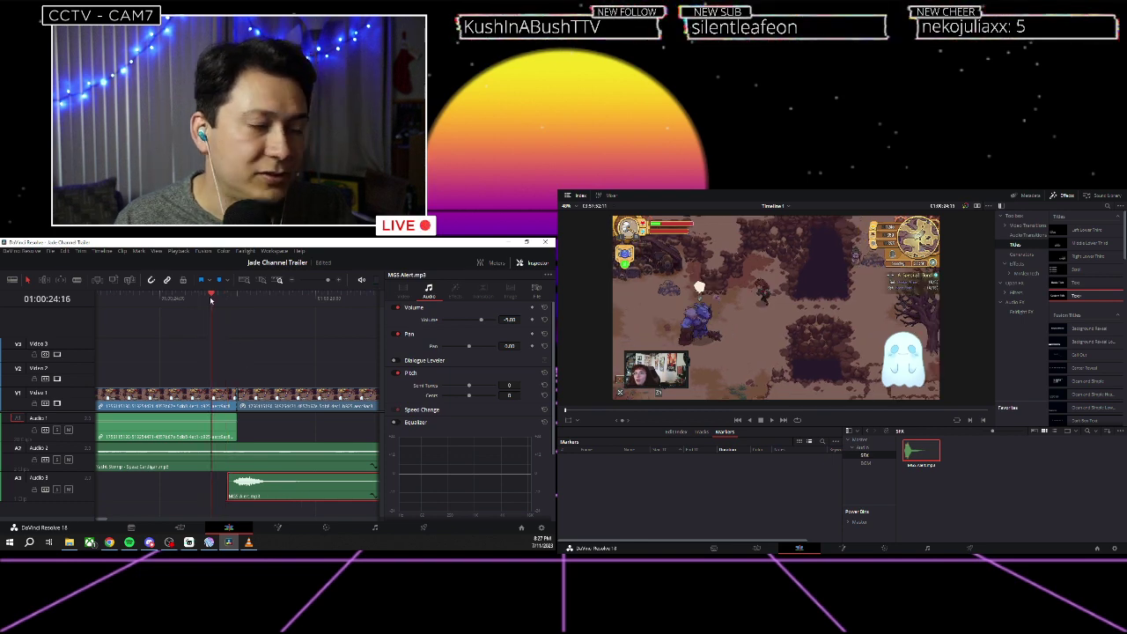
pyautogui.press('space')
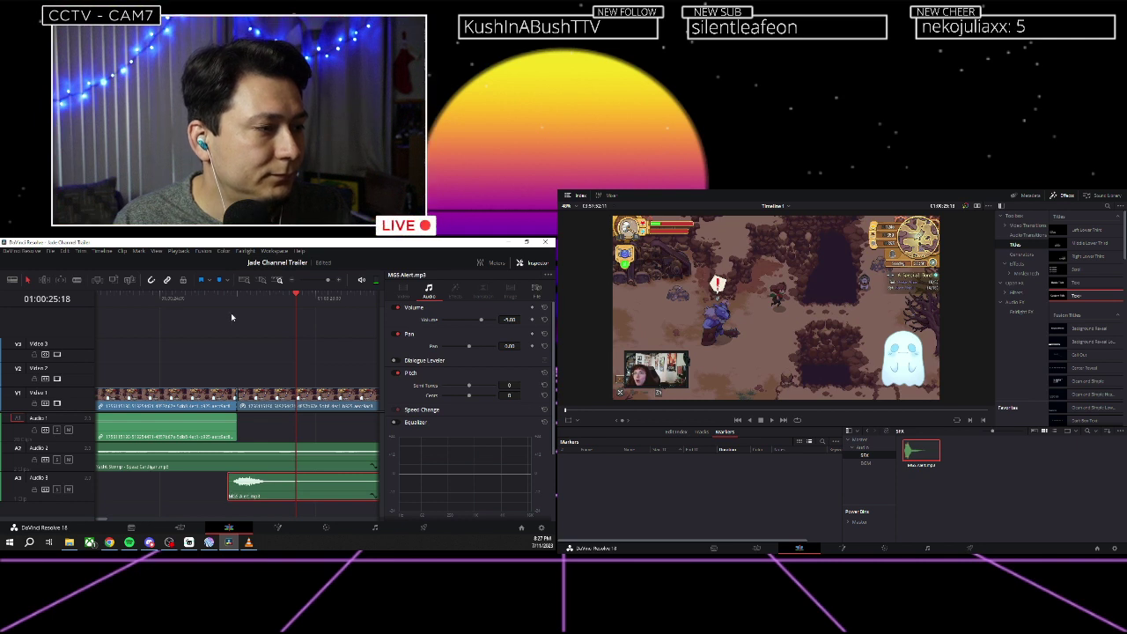
pyautogui.click(228, 302)
pyautogui.press('Right')
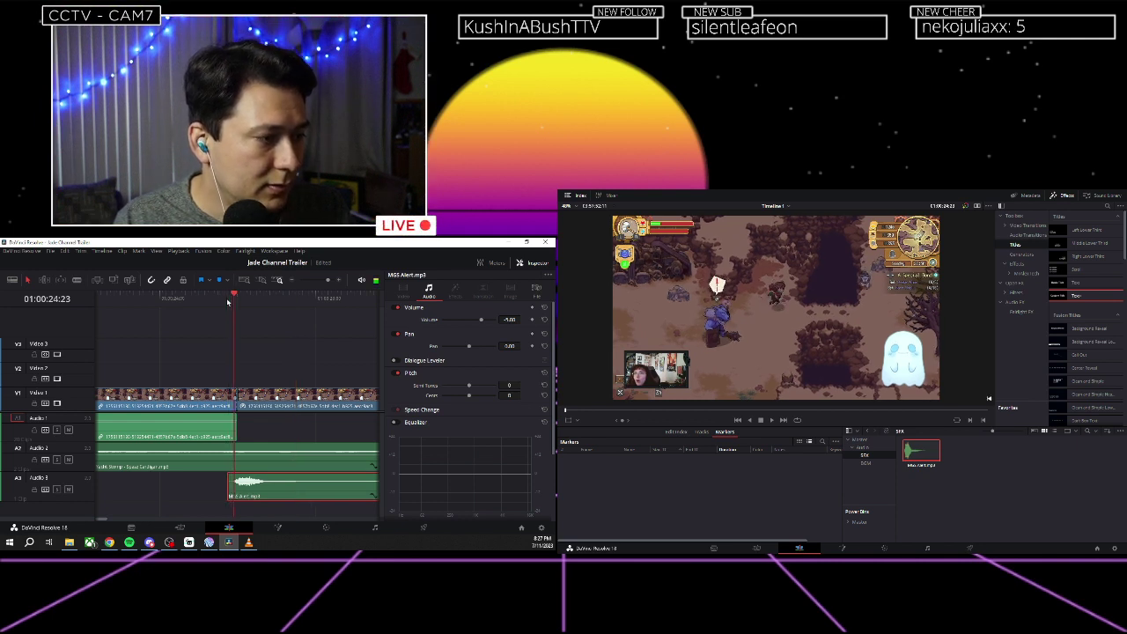
pyautogui.moveTo(229, 483); pyautogui.dragTo(233, 485)
pyautogui.click(279, 493)
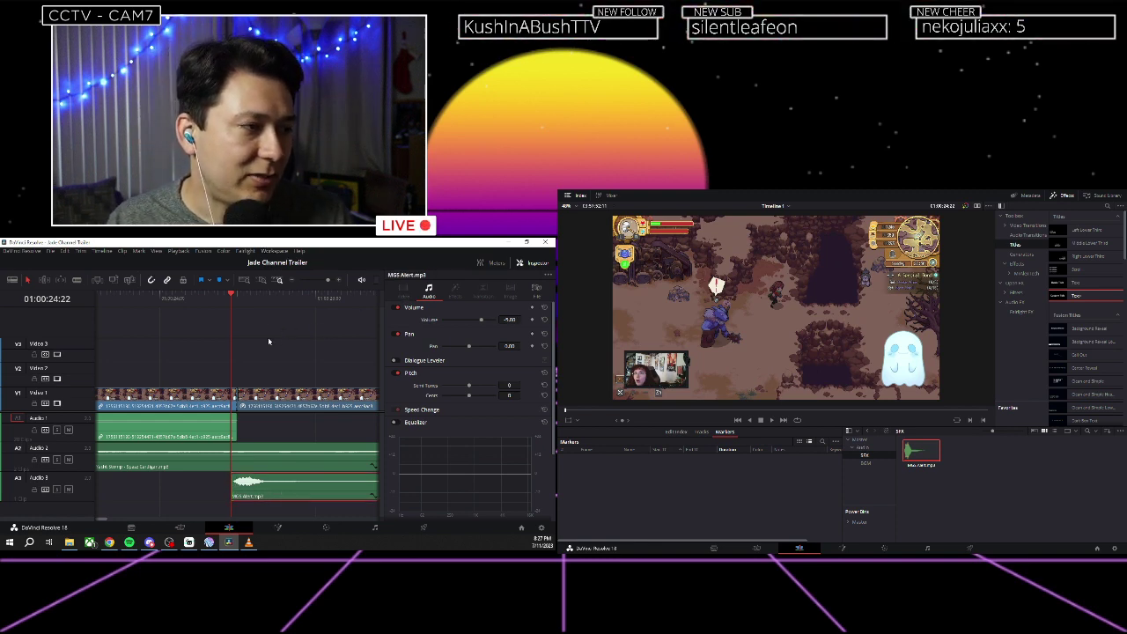
# Hide the clip properties and apply the MagicZoomV3 effect to the freeze frame on Video 1.
pyautogui.click(531, 264)
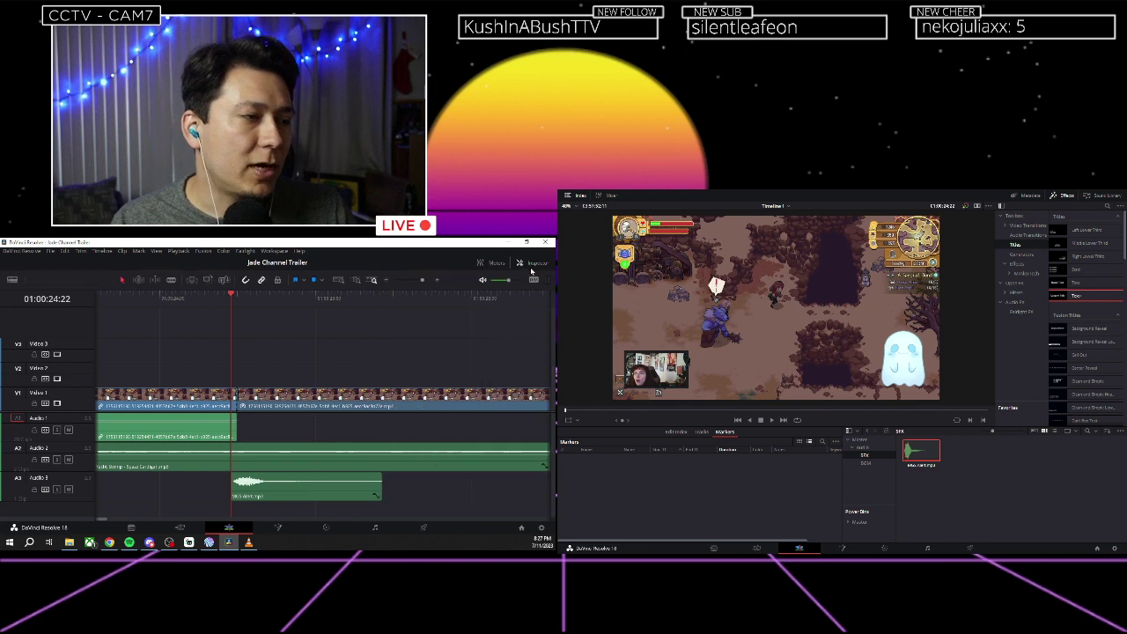
pyautogui.hotkey('ctrl', '-')
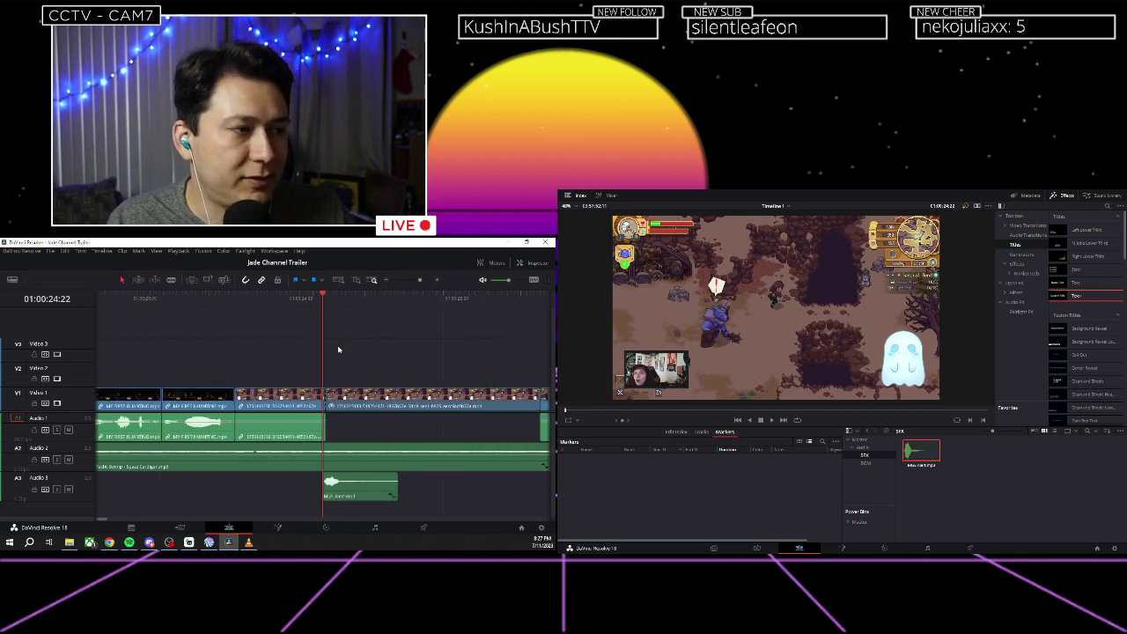
pyautogui.hscroll(3, 315, 352)
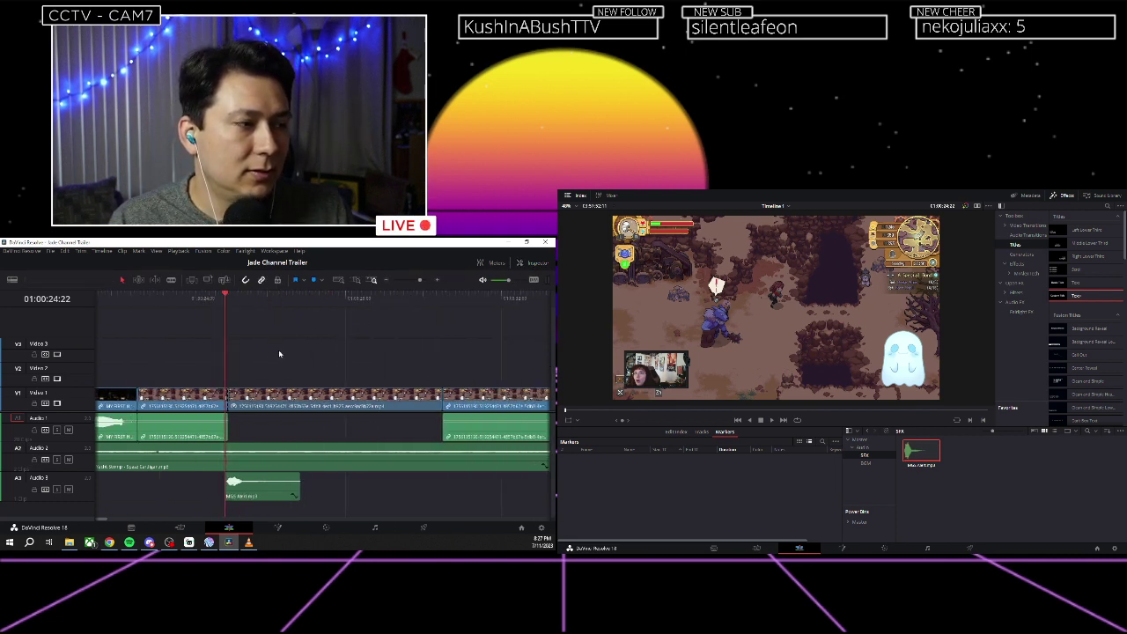
pyautogui.click(229, 300)
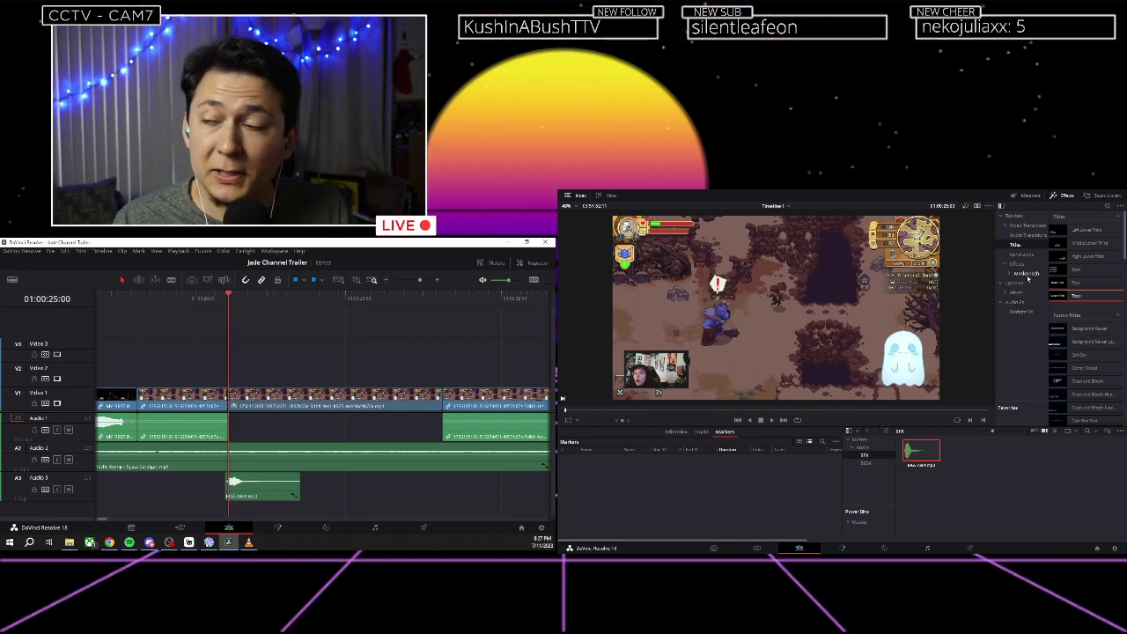
pyautogui.click(1026, 274)
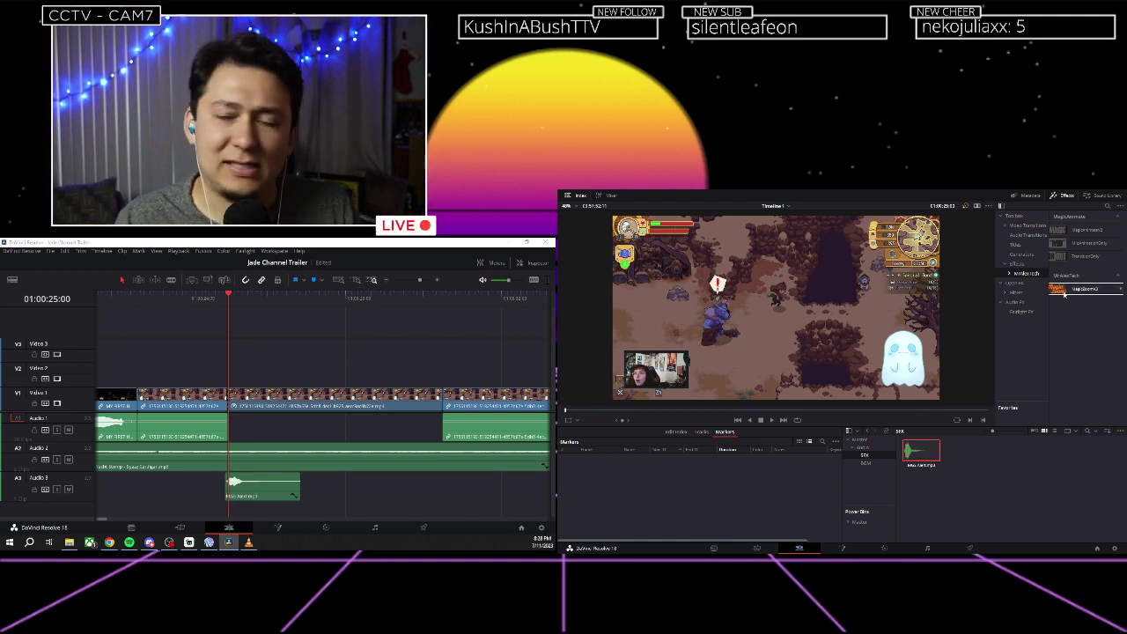
pyautogui.moveTo(1064, 294); pyautogui.dragTo(262, 406)
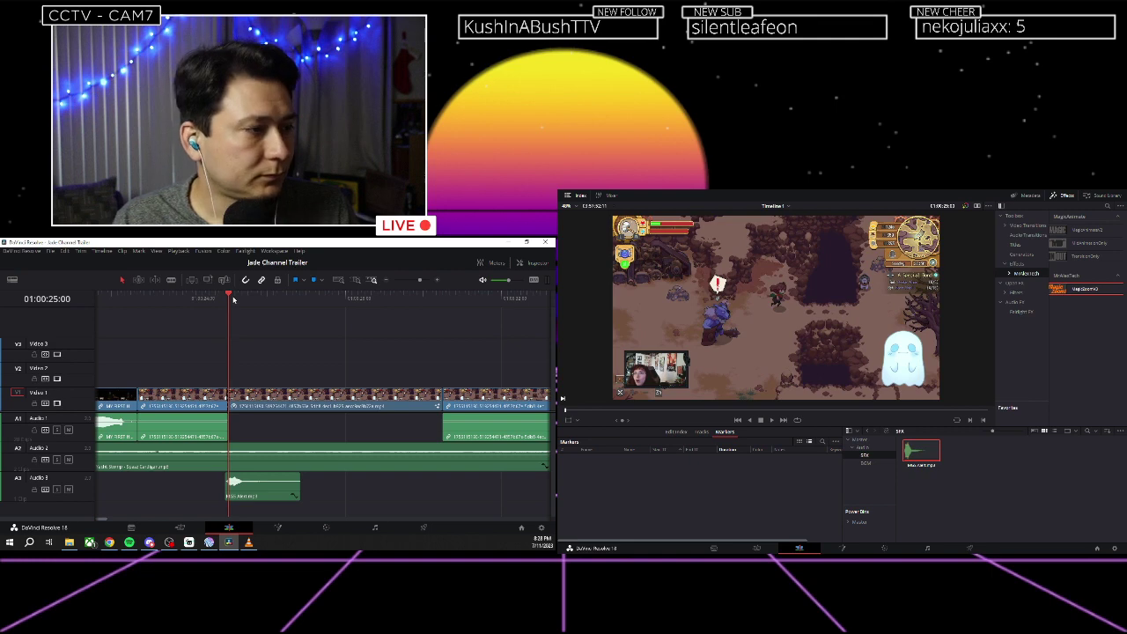
# Show the MagicZoomV3 settings of the freeze frame and play back the section to review the zoom.
pyautogui.hscroll(3, 238, 361)
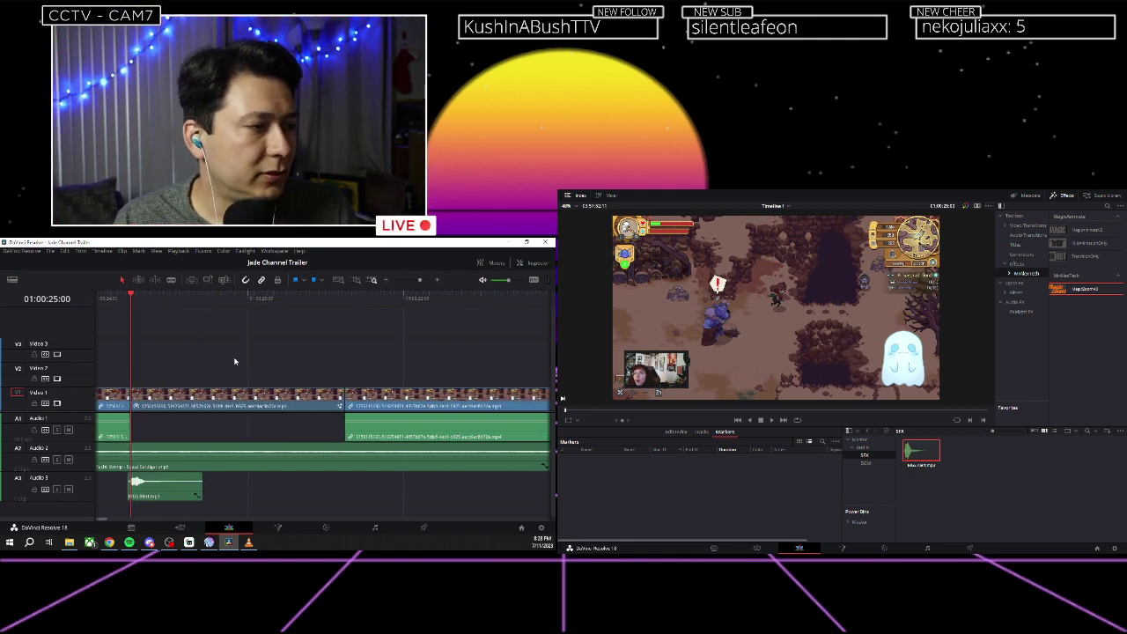
pyautogui.click(534, 263)
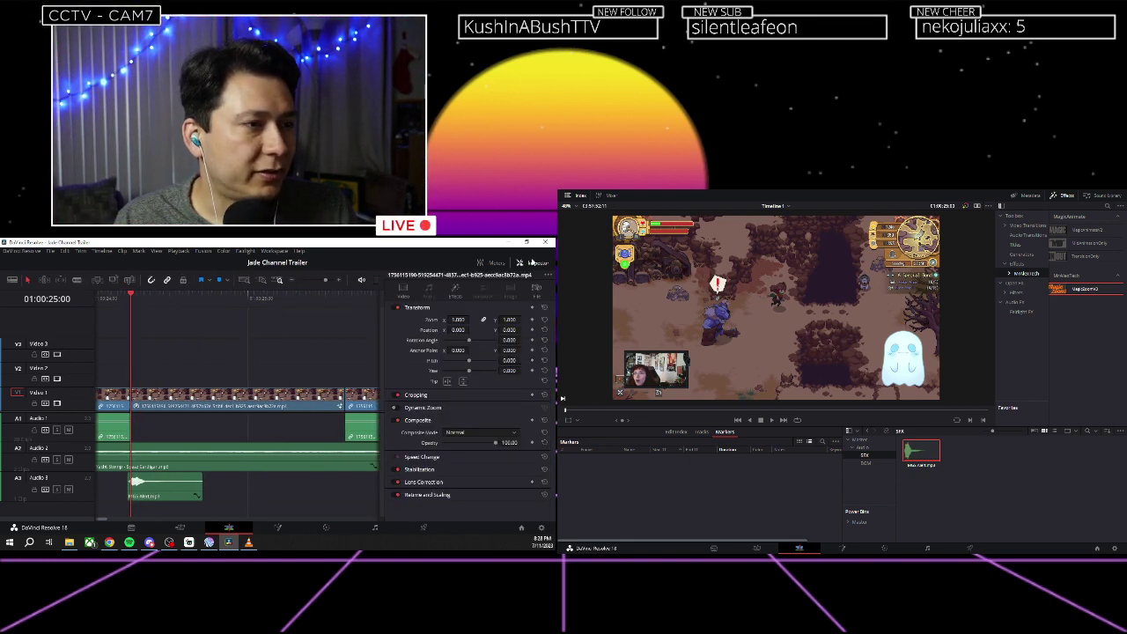
pyautogui.click(453, 293)
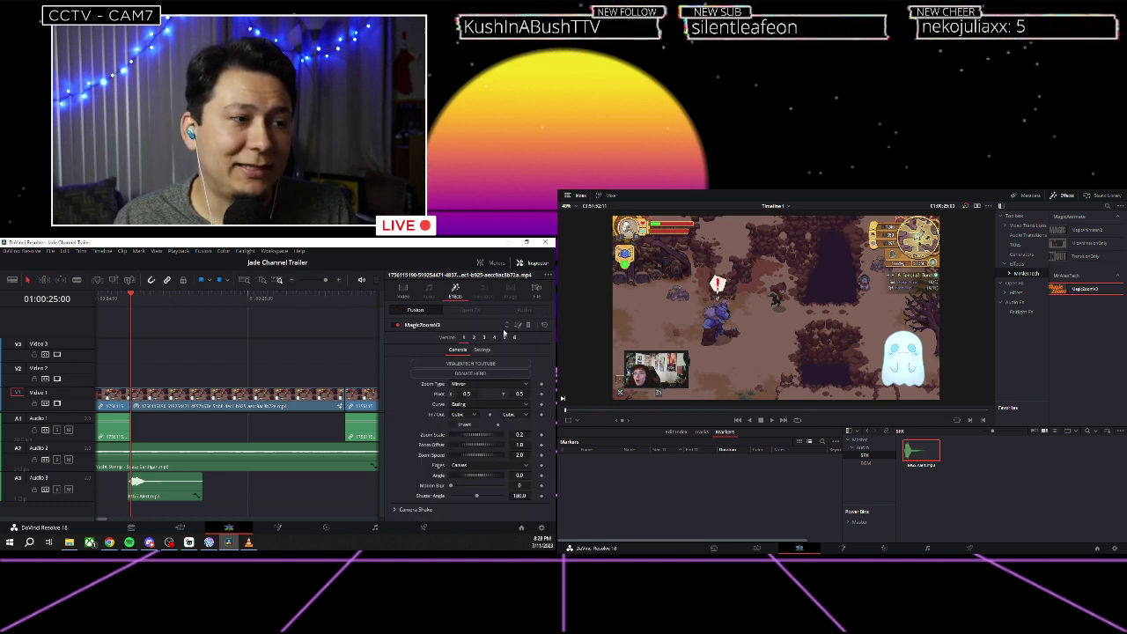
pyautogui.click(118, 302)
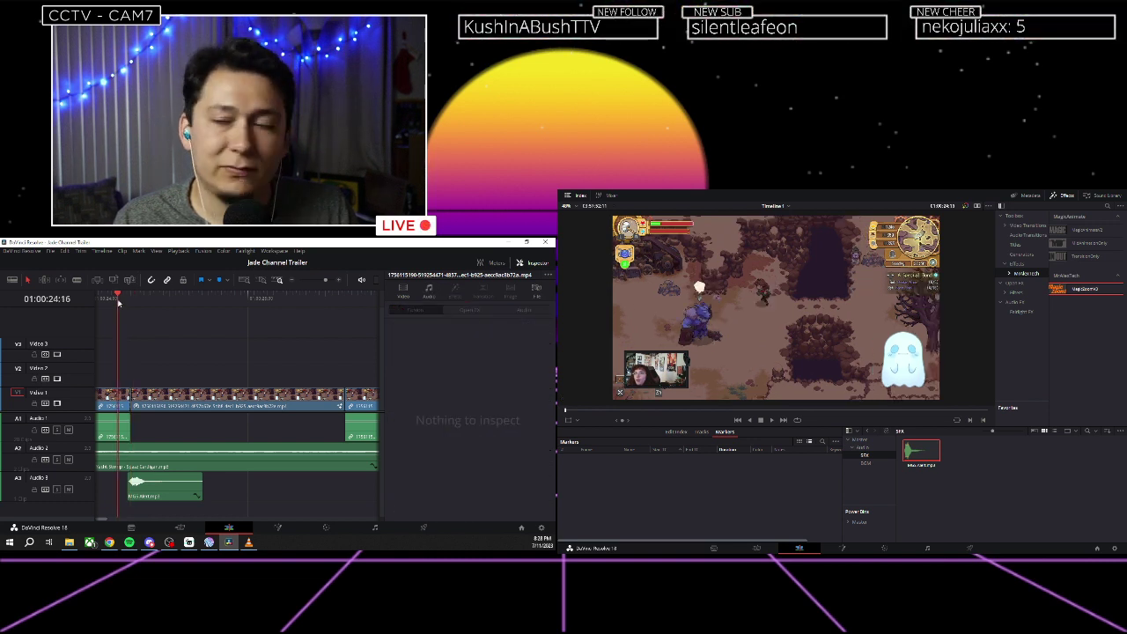
pyautogui.press('space')
pyautogui.press('space')
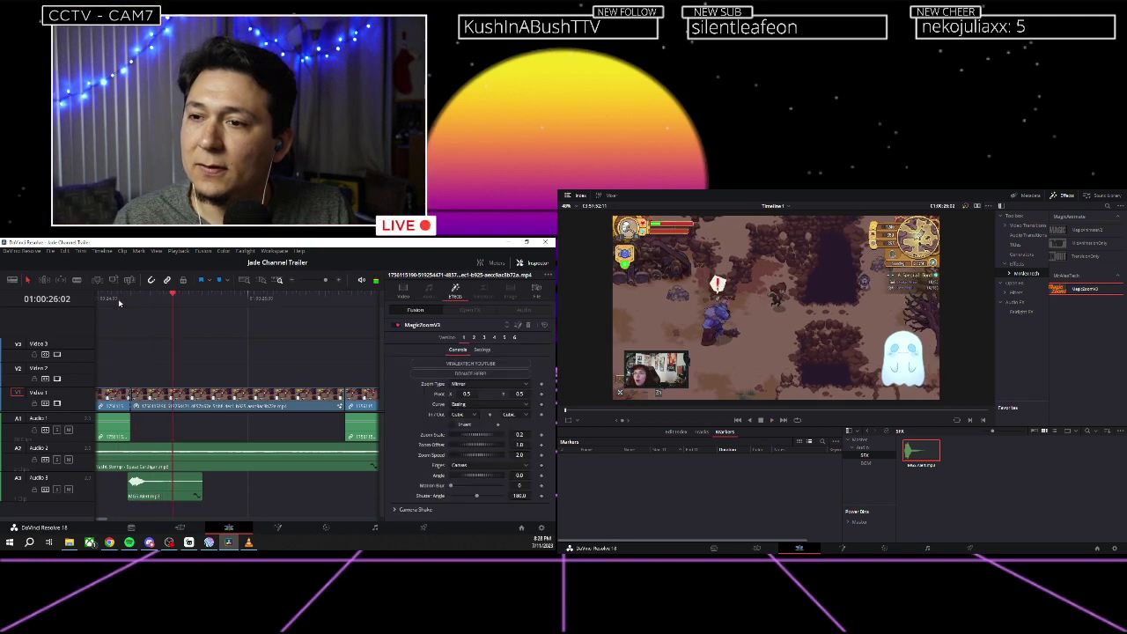
pyautogui.click(132, 299)
pyautogui.press('space')
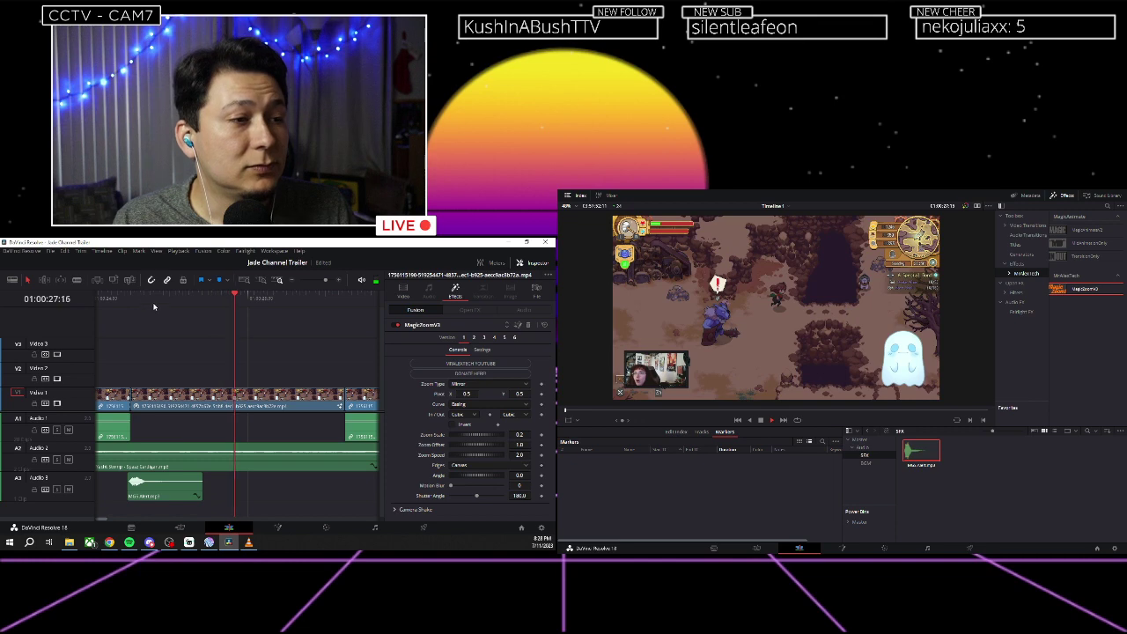
pyautogui.press('space')
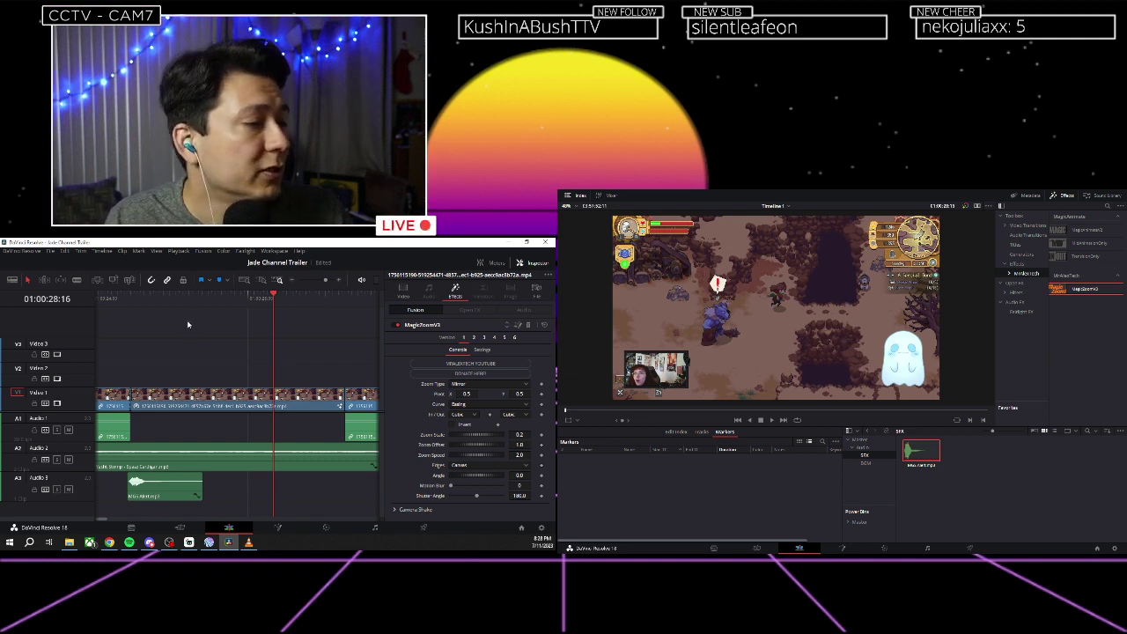
# Add an adjustment clip on Video 2 from 01:00:25:00 and extend it to the end of the freeze frame.
pyautogui.click(140, 302)
pyautogui.press('Up')
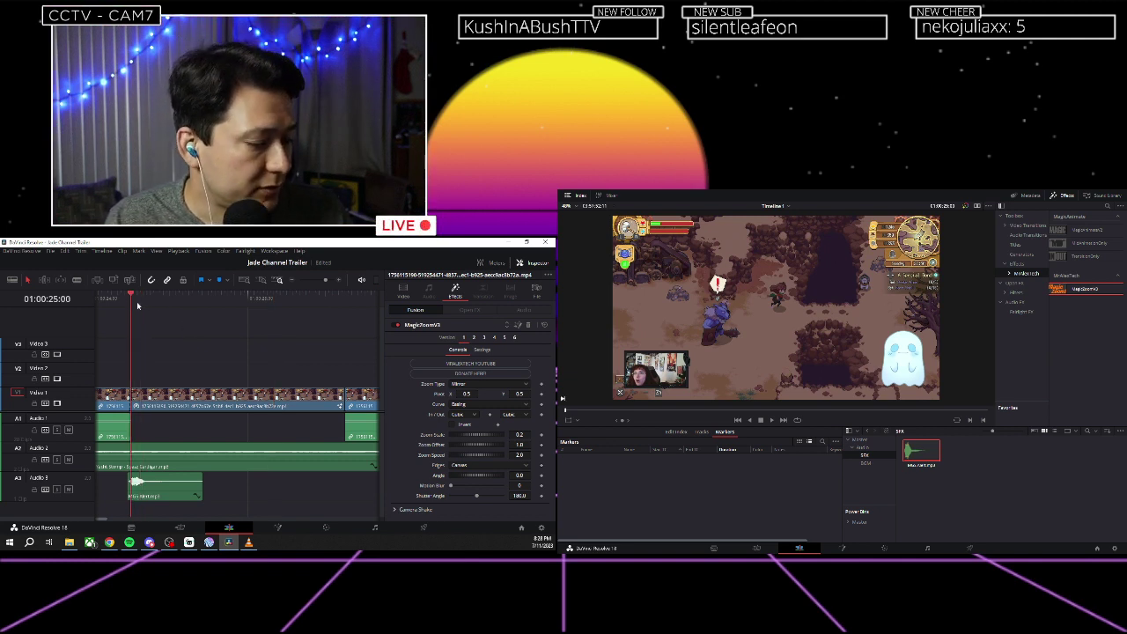
pyautogui.click(137, 306)
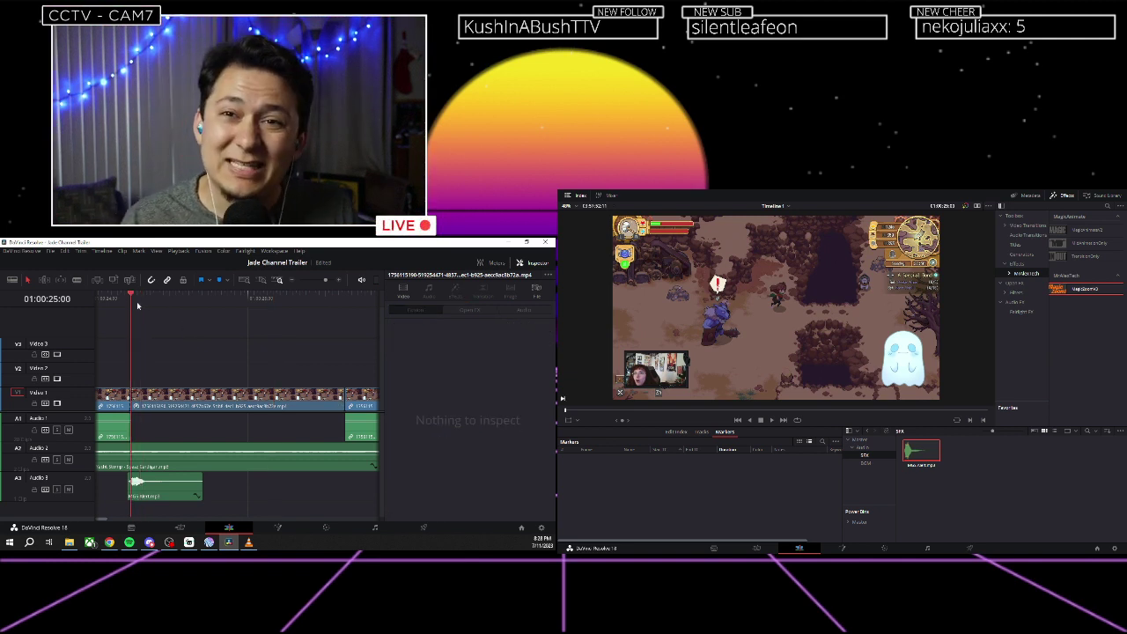
pyautogui.click(1020, 293)
pyautogui.click(1020, 265)
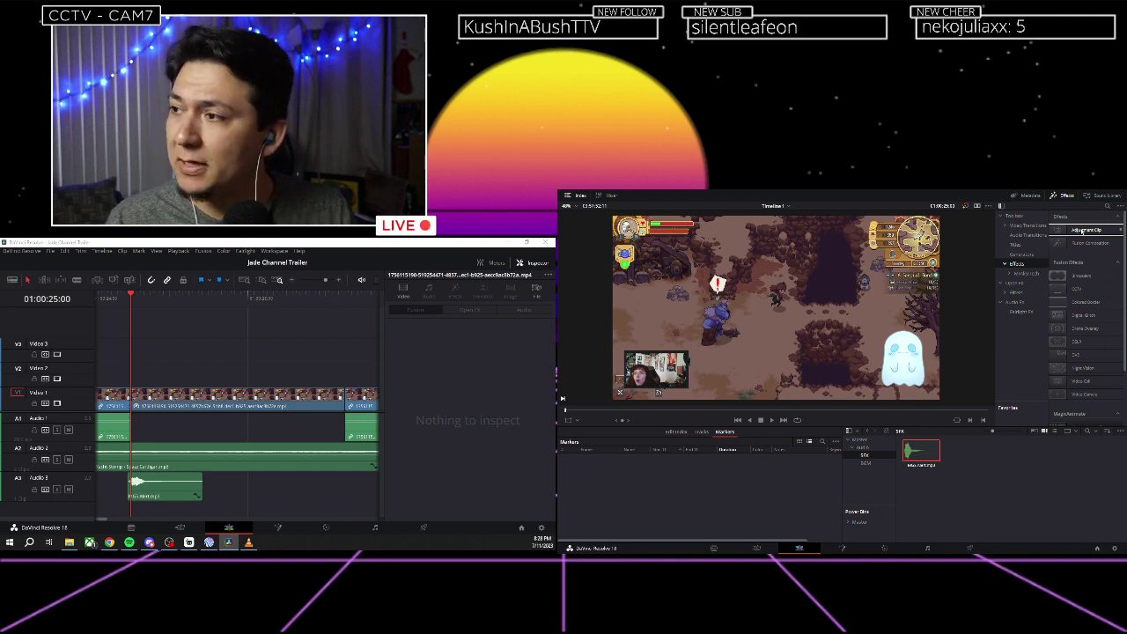
pyautogui.moveTo(1083, 231); pyautogui.dragTo(211, 379)
pyautogui.moveTo(321, 376); pyautogui.dragTo(343, 376)
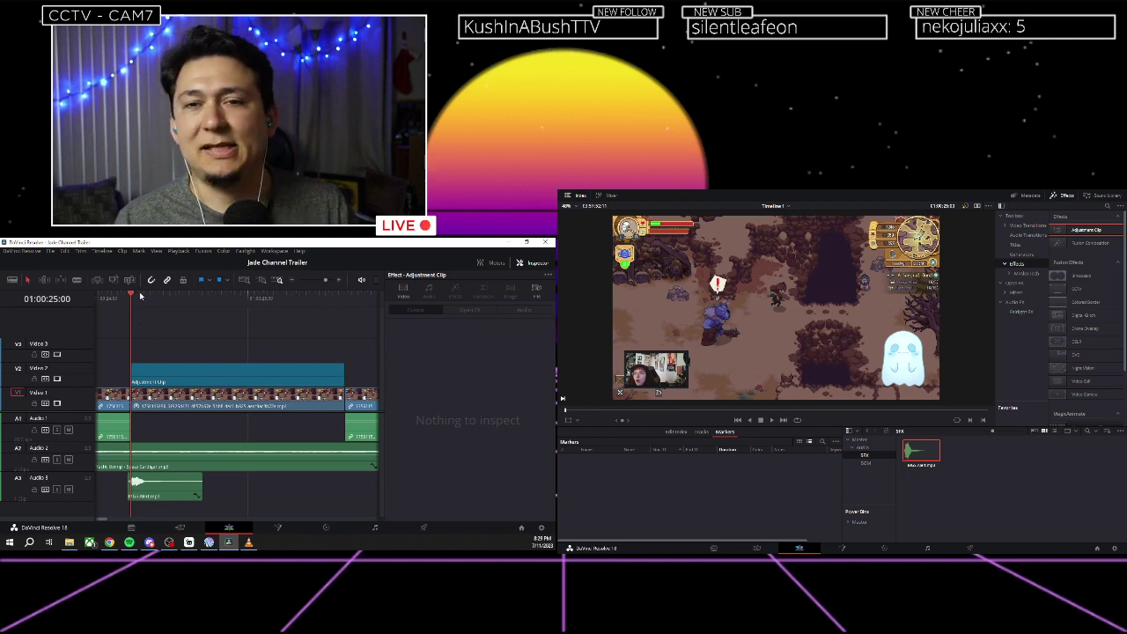
# Examine the video properties of the adjustment clip and of the freeze frame beneath it.
pyautogui.click(215, 379)
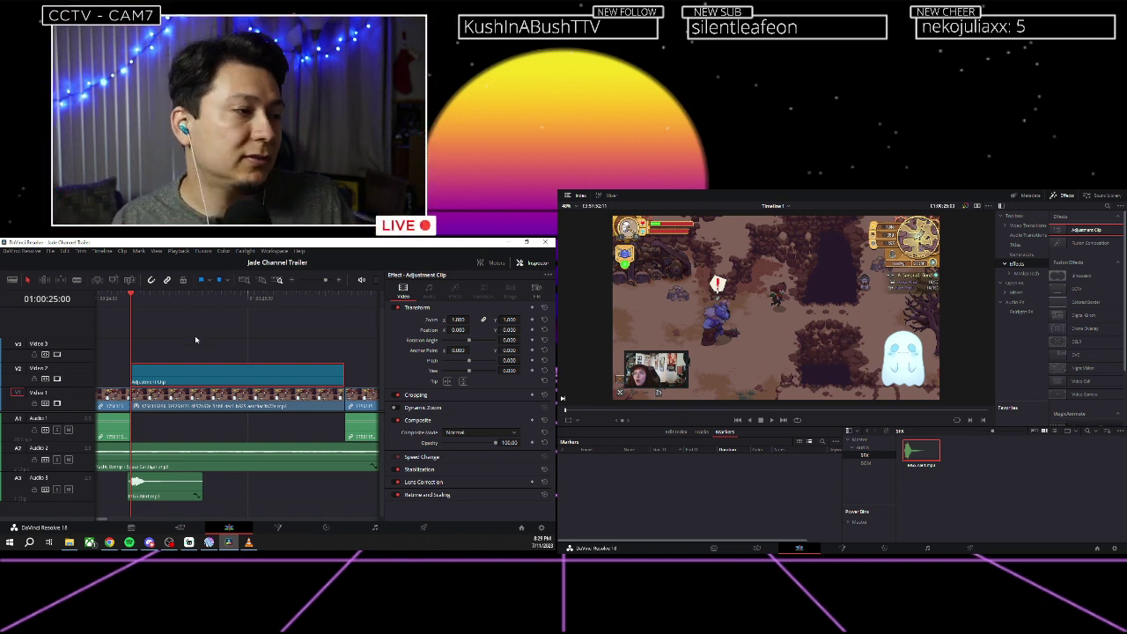
pyautogui.click(180, 406)
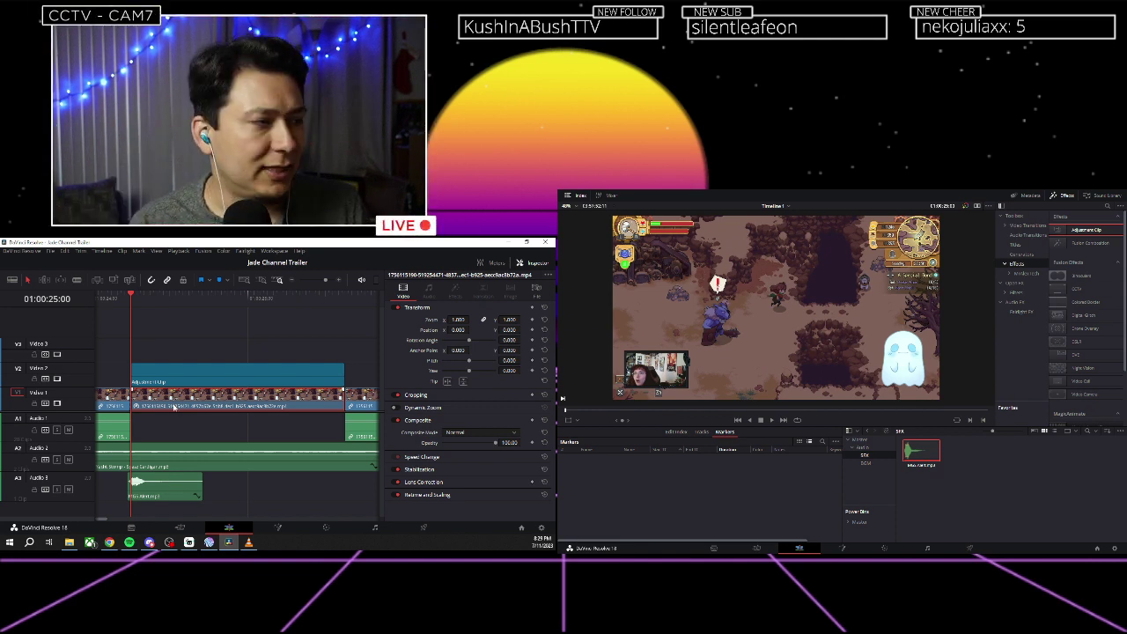
pyautogui.click(171, 377)
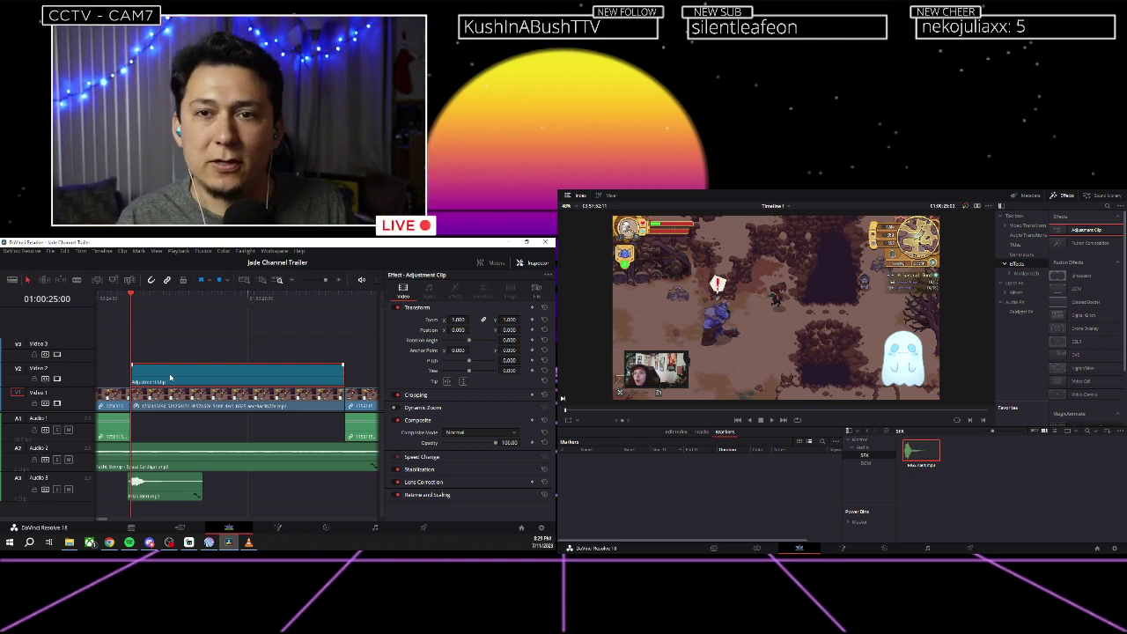
pyautogui.click(161, 337)
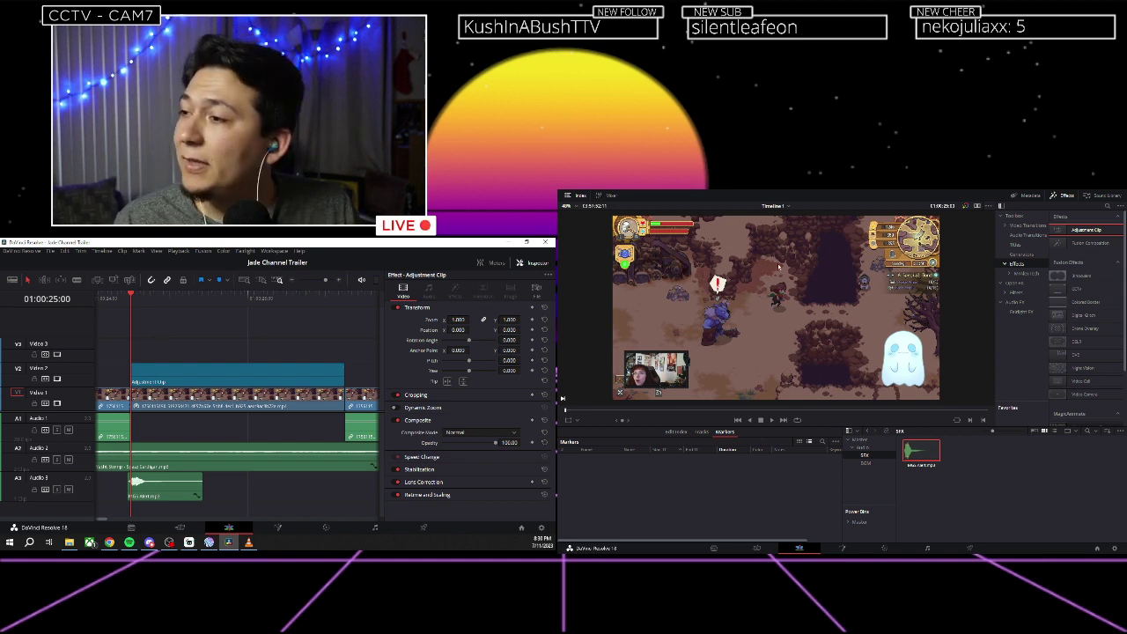
# Apply the MagicZoomV3 effect to the adjustment clip on Video 2 and play back the zoom with its effect settings shown.
pyautogui.click(1026, 273)
pyautogui.moveTo(1081, 289); pyautogui.dragTo(246, 373)
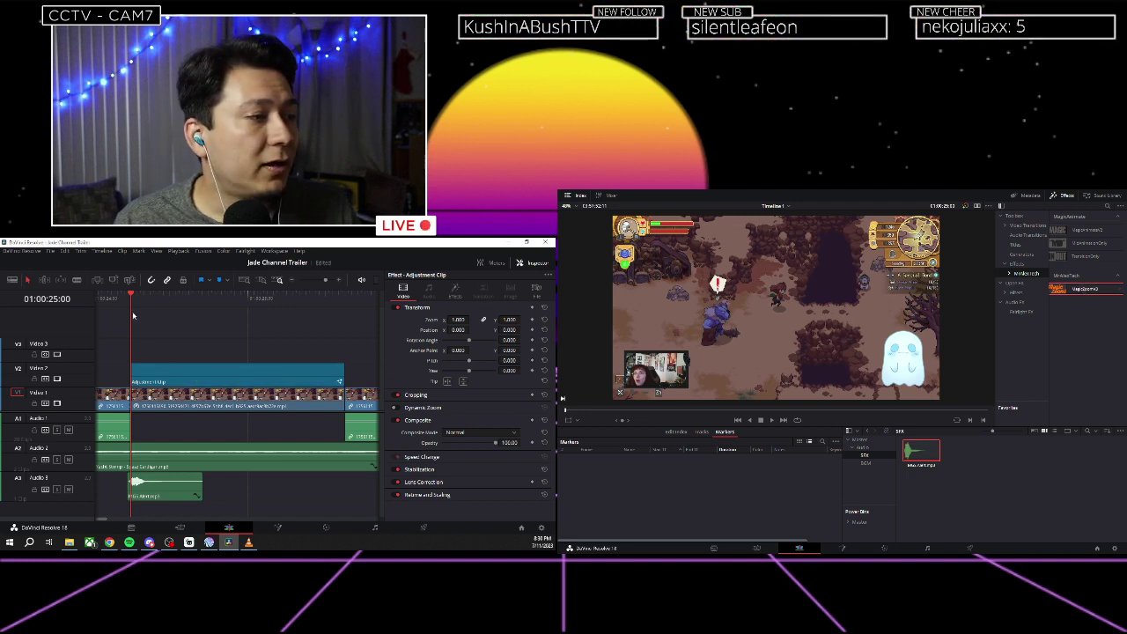
pyautogui.click(203, 376)
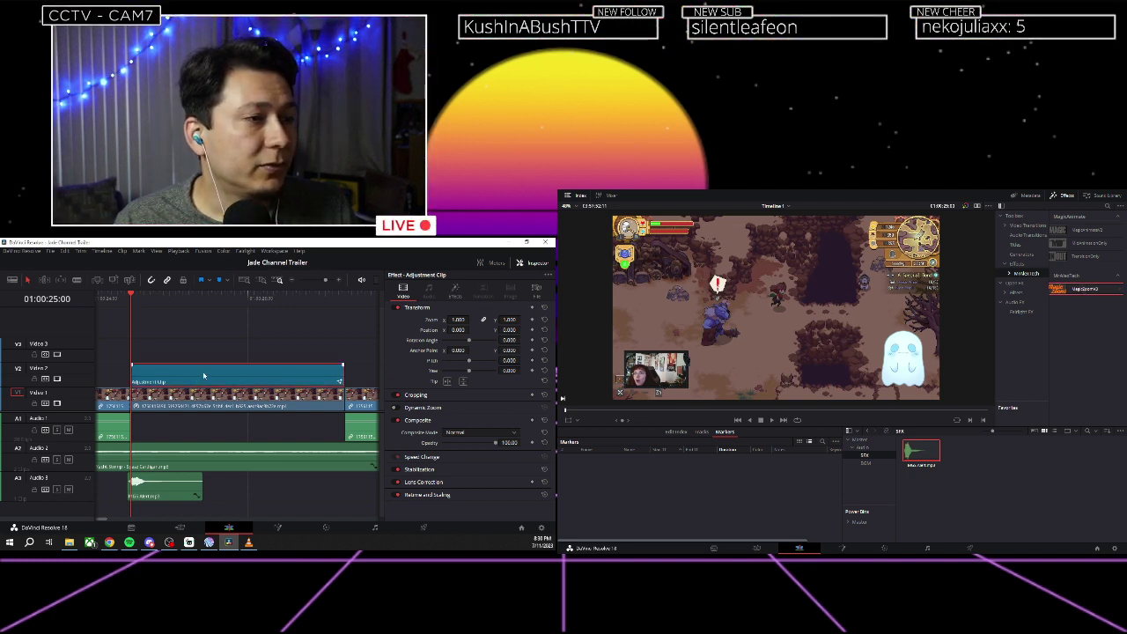
pyautogui.click(455, 289)
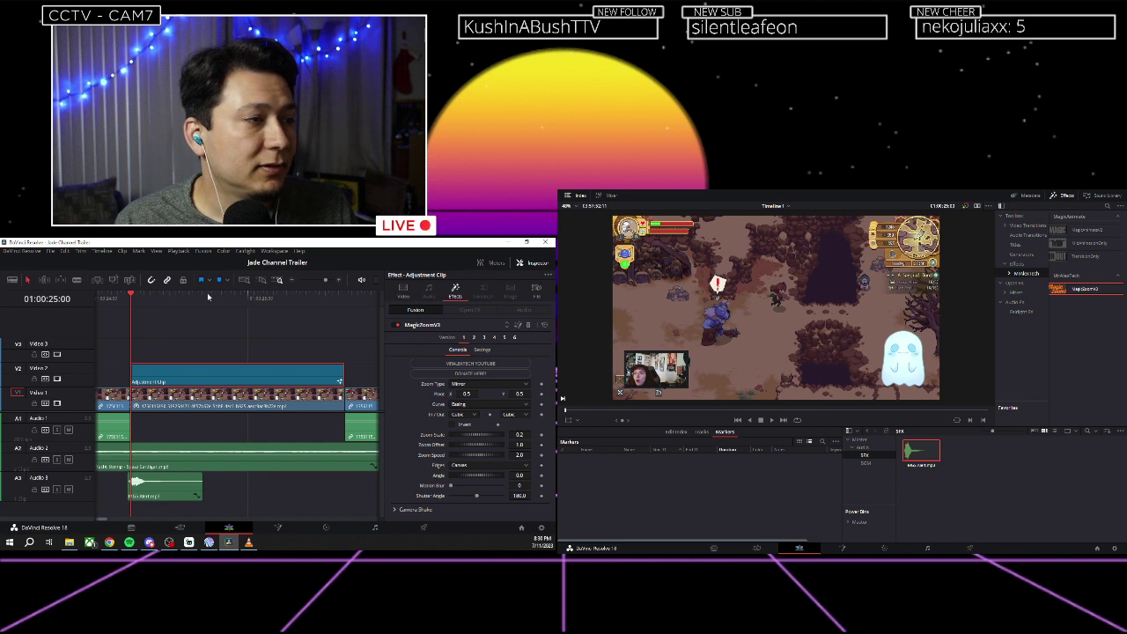
pyautogui.click(119, 300)
pyautogui.press('space')
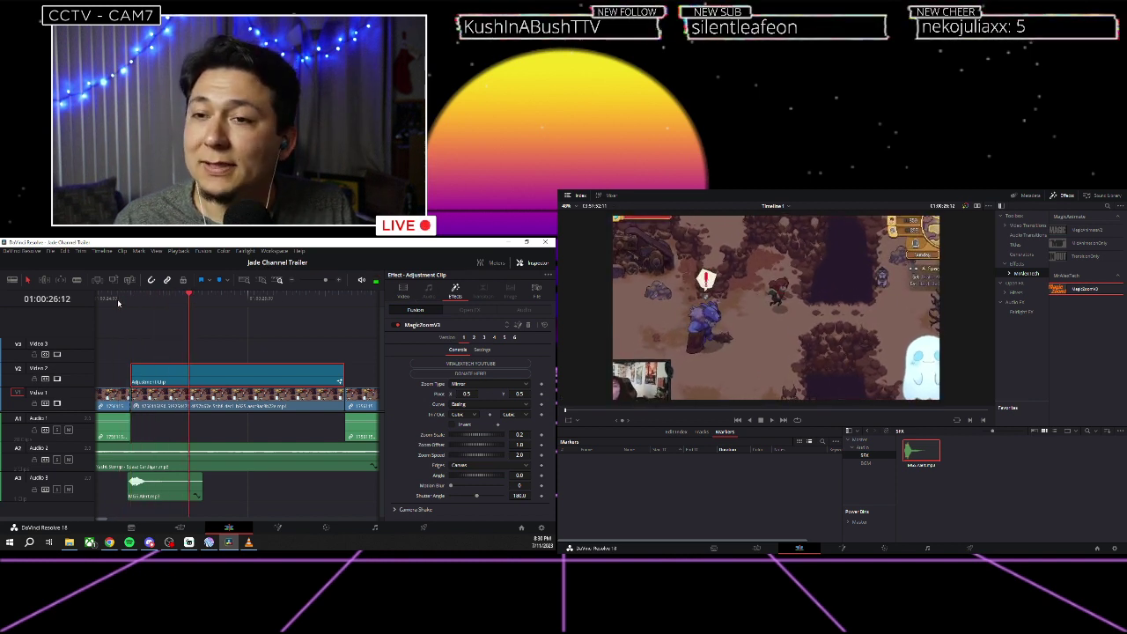
pyautogui.click(129, 300)
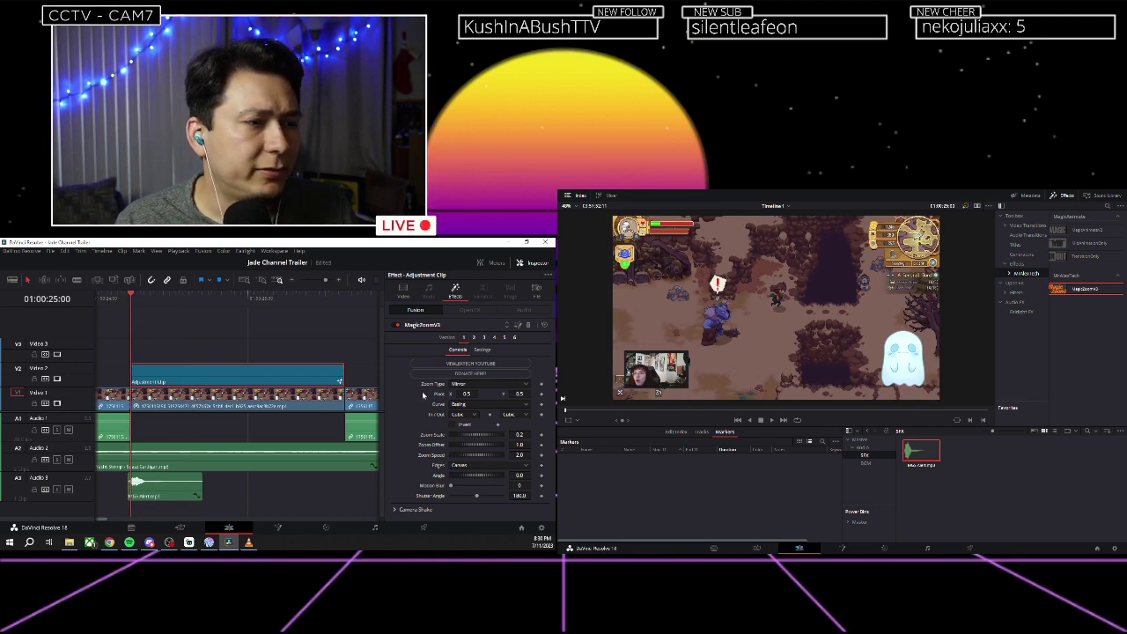
# Raise the adjustment clip's MagicZoomV3 Zoom Scale to about 0.745, shift the pivot toward the blue creature, and play back the zoom.
pyautogui.click(162, 300)
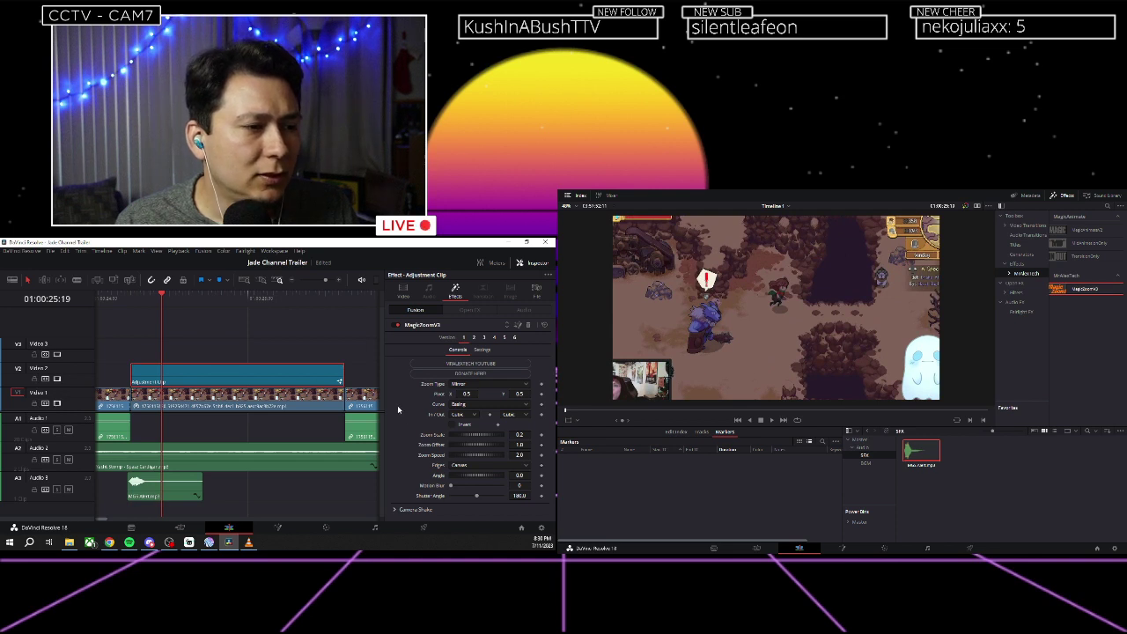
pyautogui.moveTo(488, 436); pyautogui.dragTo(501, 435)
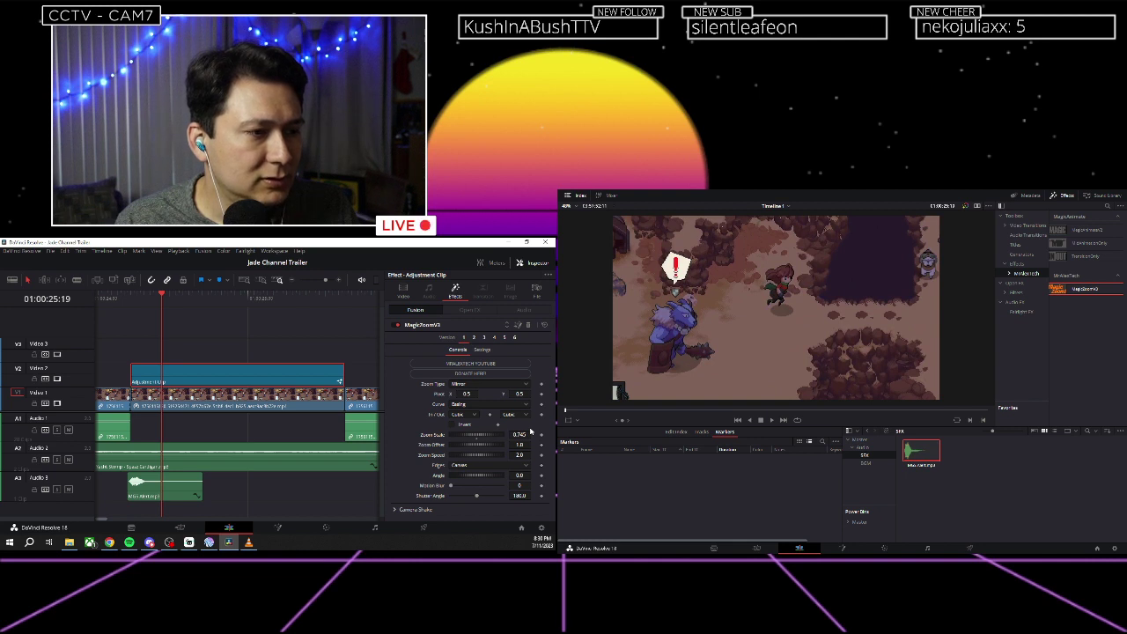
pyautogui.moveTo(467, 394); pyautogui.dragTo(514, 394)
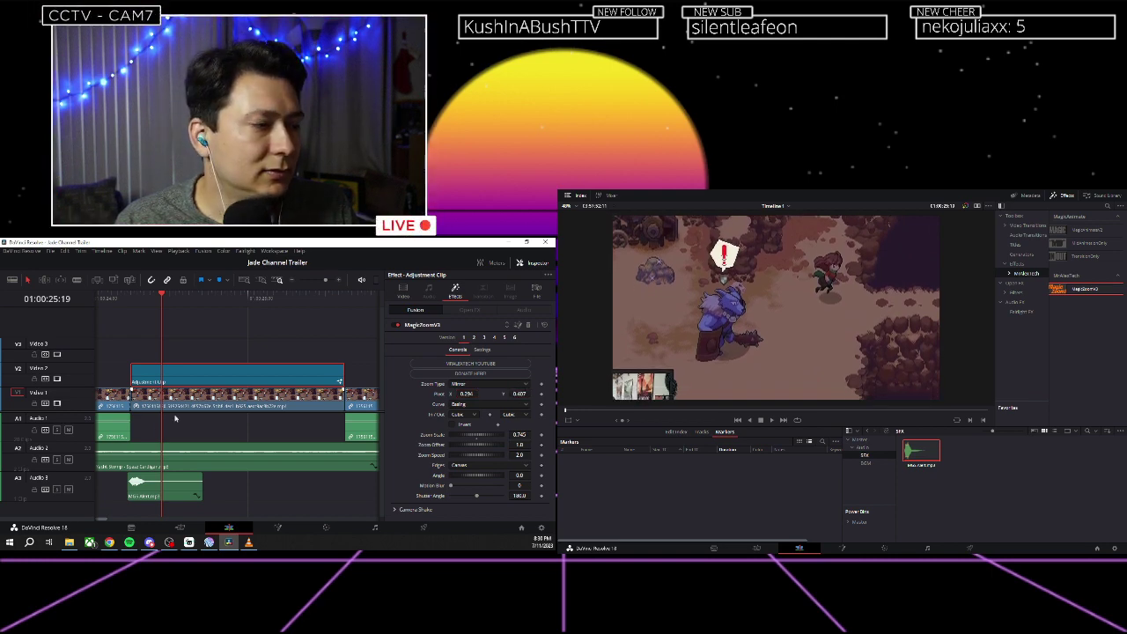
pyautogui.click(126, 303)
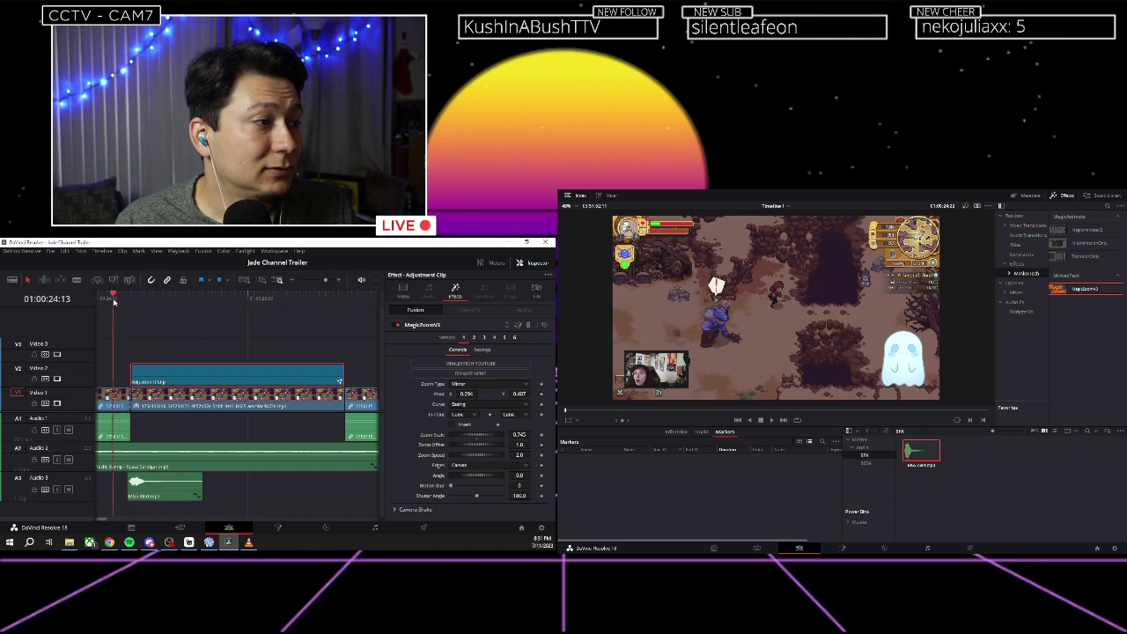
pyautogui.click(115, 301)
pyautogui.press('space')
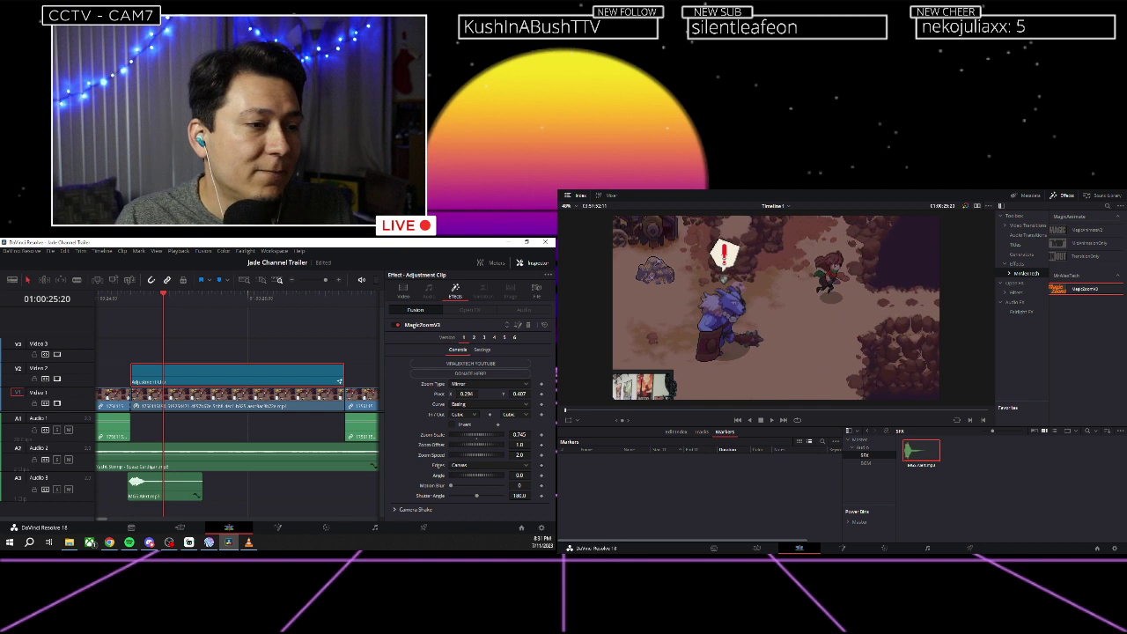
# Try a Zoom Speed of 3 for the adjustment clip's zoom and play it back from 01:00:25:00.
pyautogui.moveTo(520, 456); pyautogui.dragTo(532, 455)
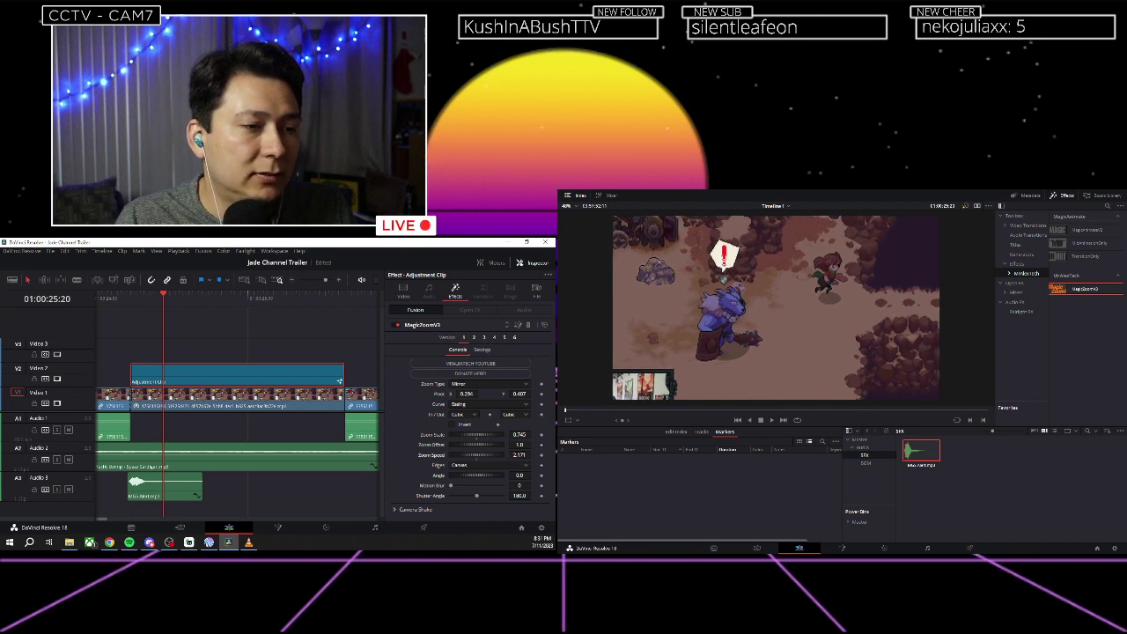
pyautogui.write('3')
pyautogui.press('Tab')
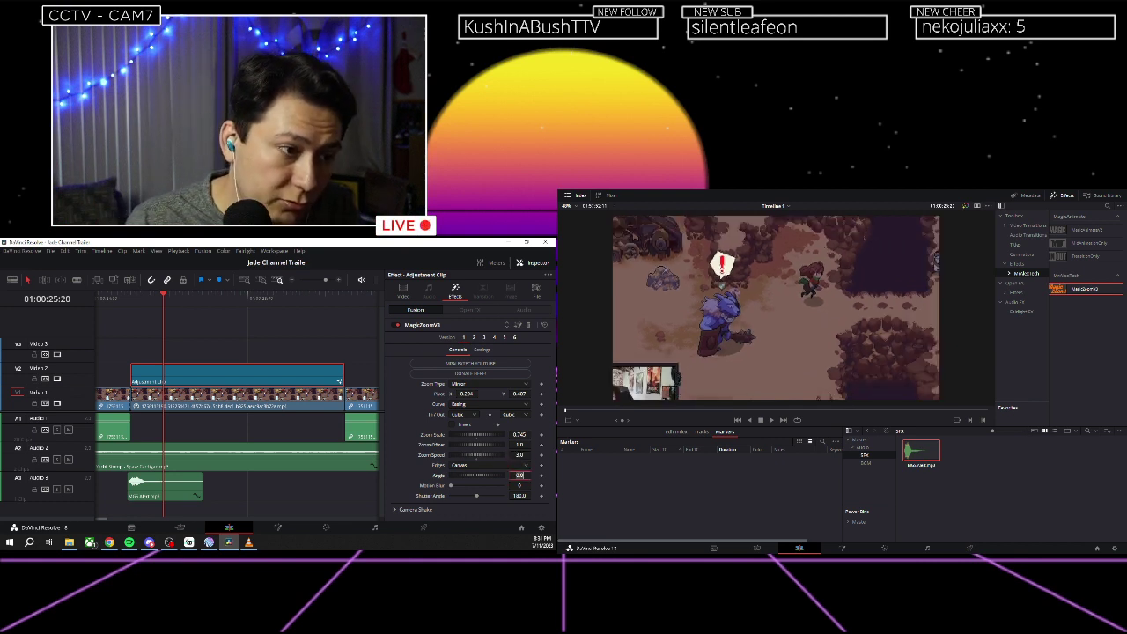
pyautogui.click(130, 302)
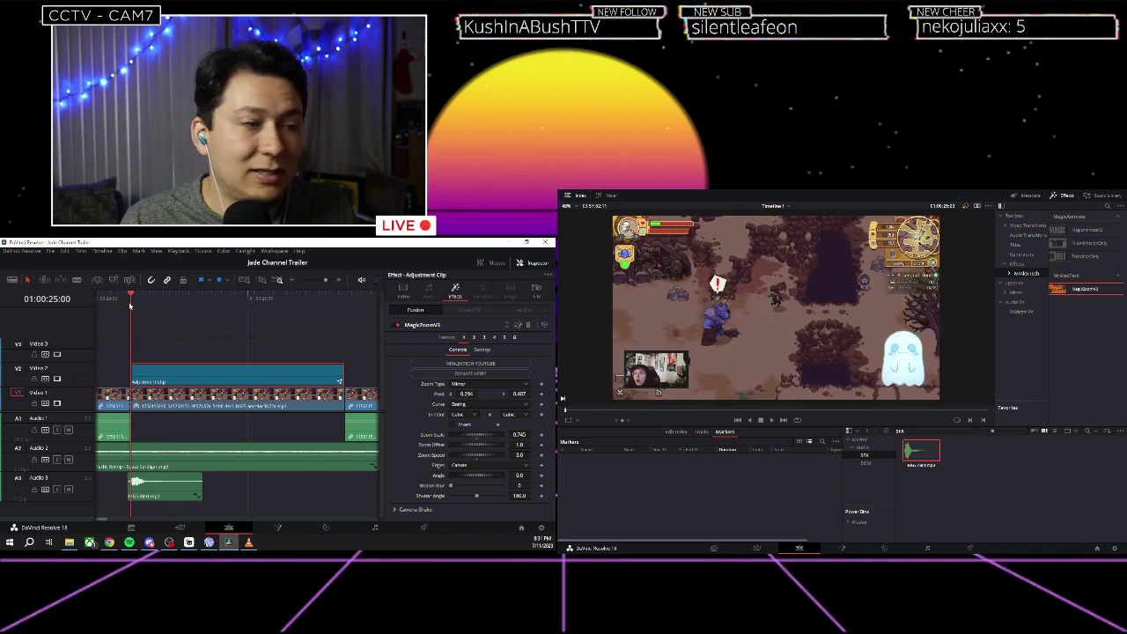
pyautogui.press('space')
pyautogui.press('space')
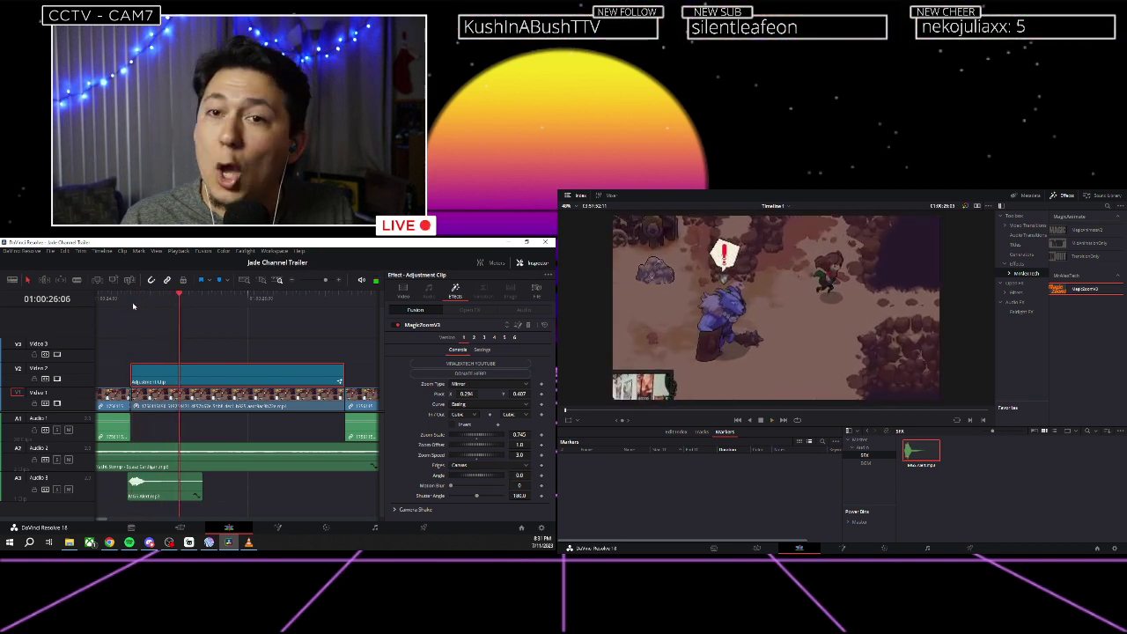
# Try a Zoom Speed of 1 for the adjustment clip's zoom and replay the start of the freeze frame.
pyautogui.click(518, 454)
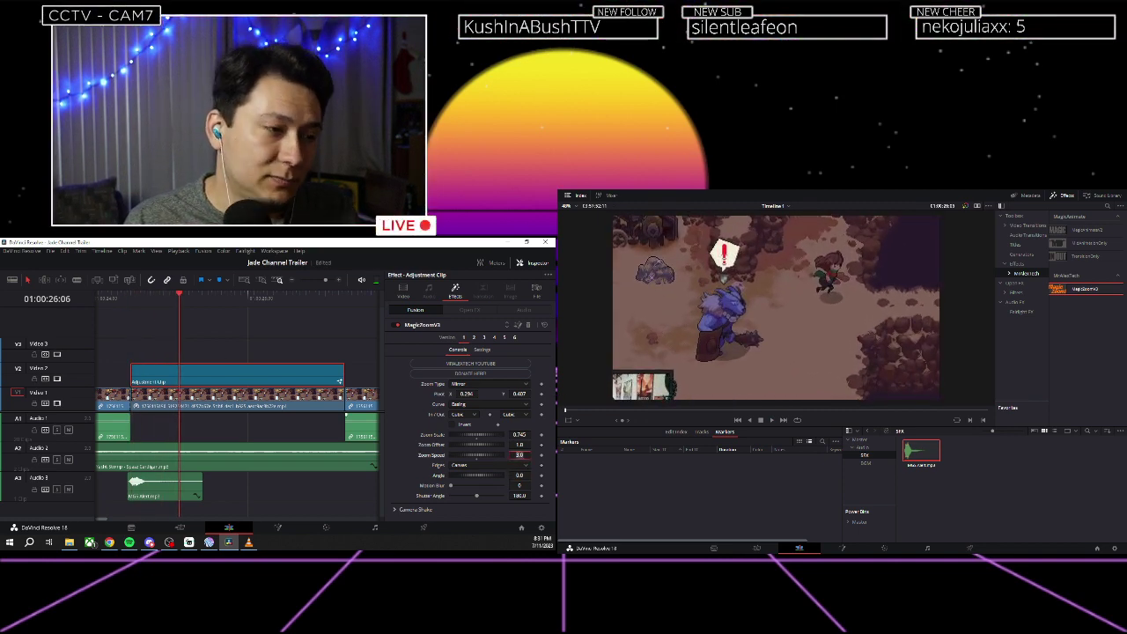
pyautogui.write('1')
pyautogui.press('Tab')
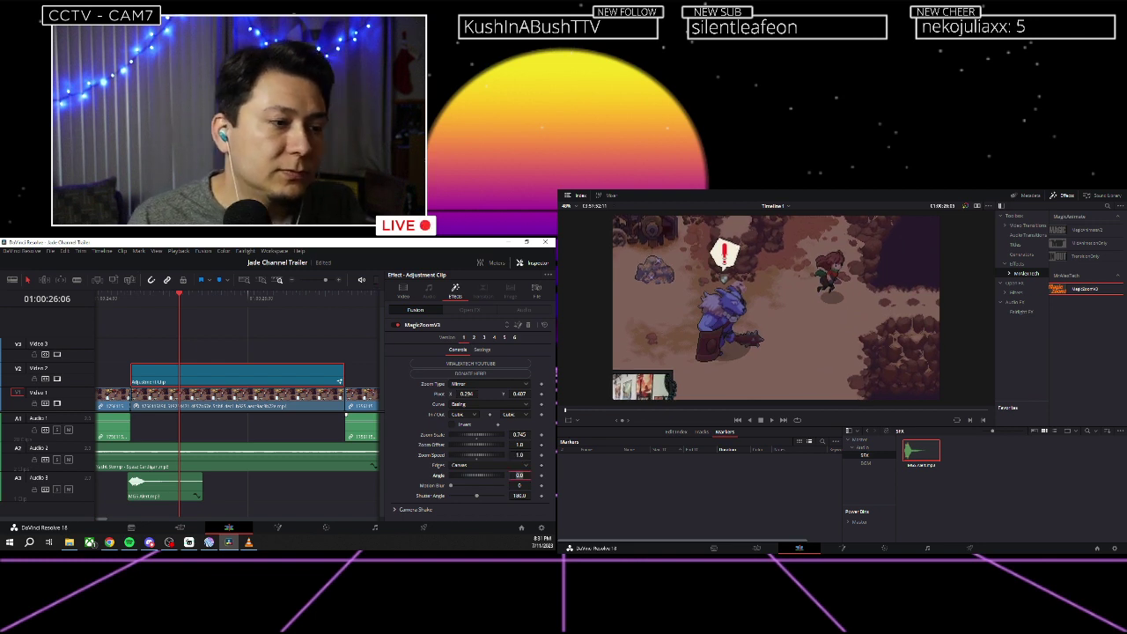
pyautogui.click(401, 473)
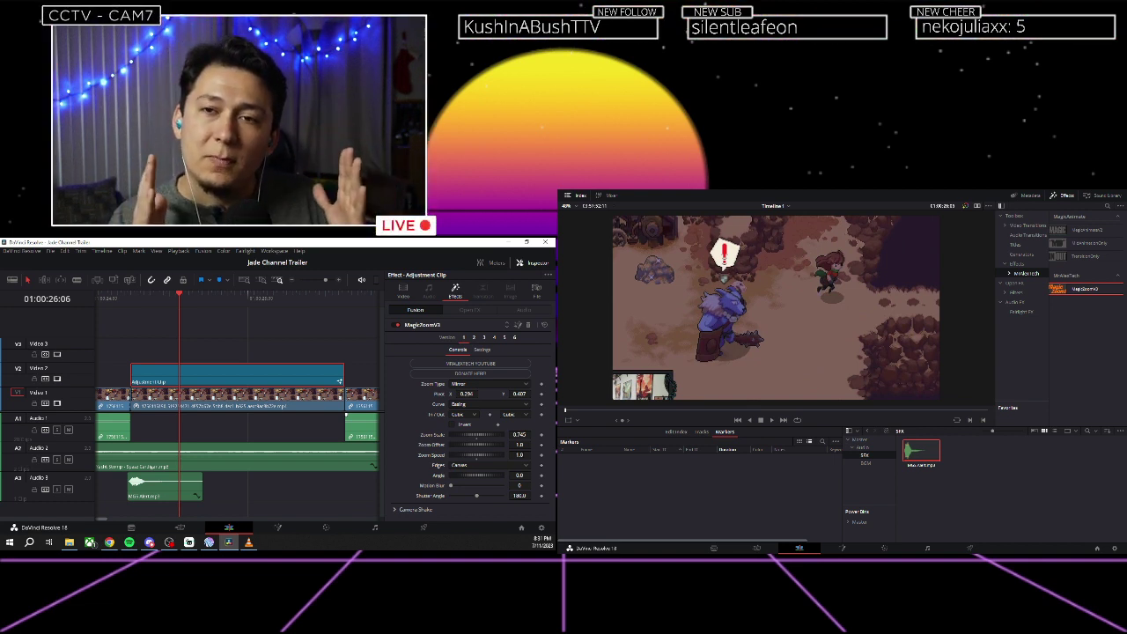
pyautogui.click(132, 299)
pyautogui.press('space')
pyautogui.press('space')
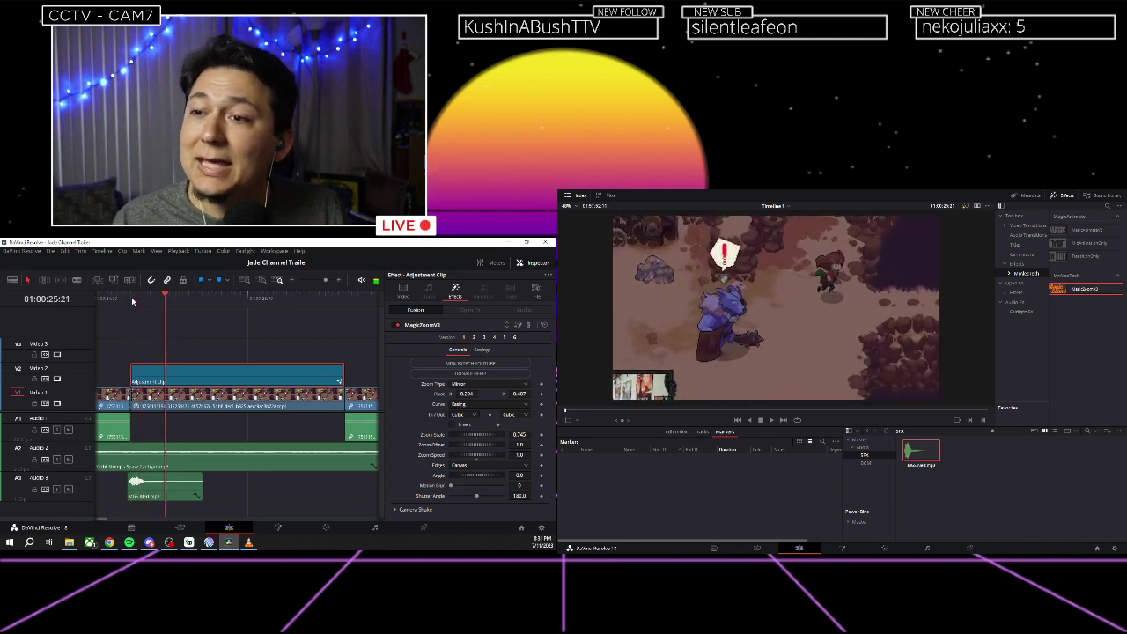
pyautogui.click(122, 299)
pyautogui.press('space')
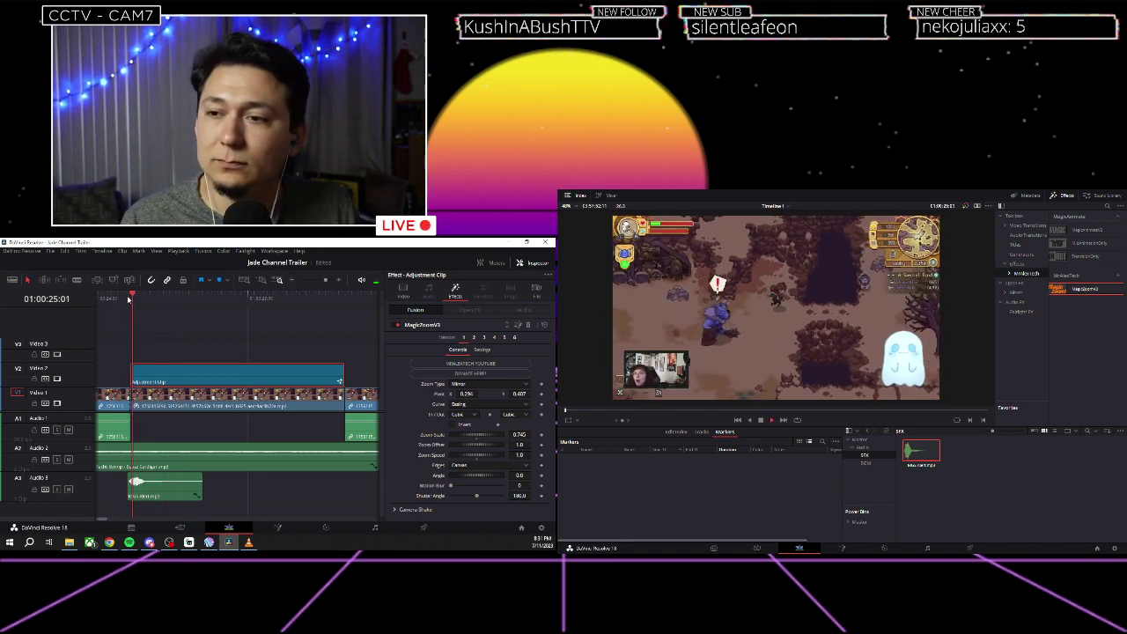
pyautogui.press('space')
pyautogui.click(133, 299)
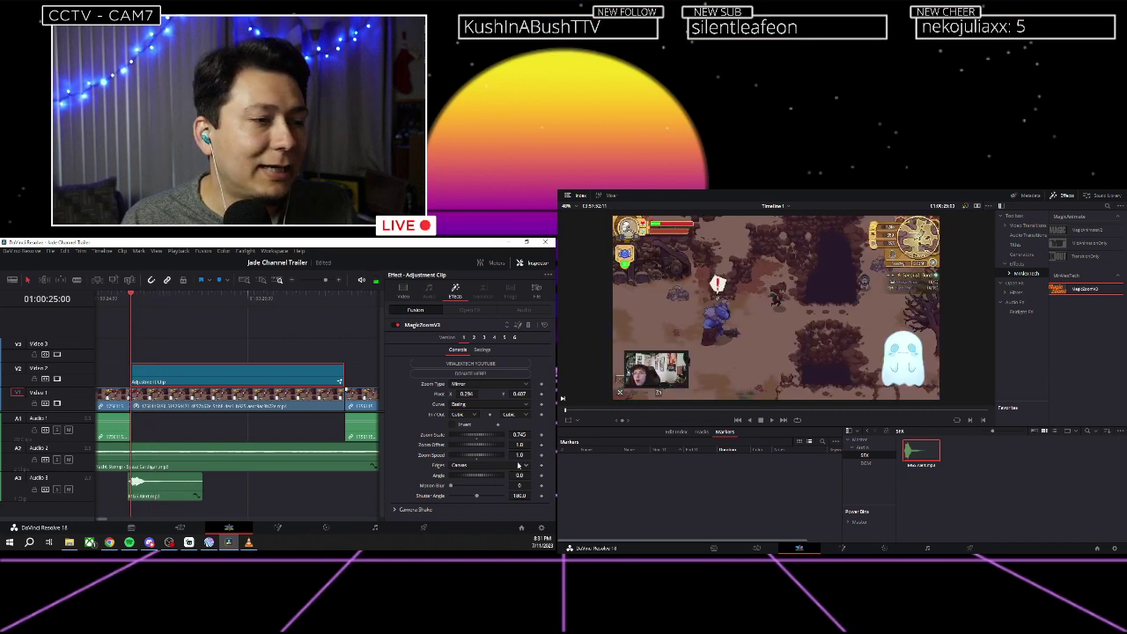
# Set the adjustment clip's Zoom Speed to 0.5 and play back the freeze frame's zoom.
pyautogui.doubleClick(519, 455)
pyautogui.write('0.5')
pyautogui.press('Tab')
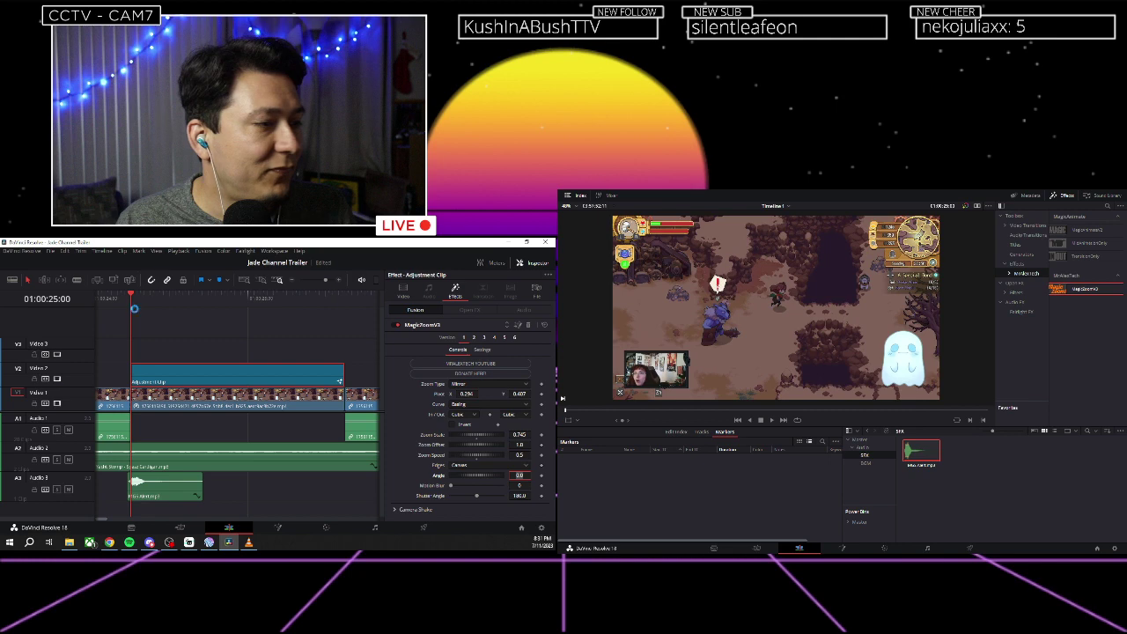
pyautogui.press('space')
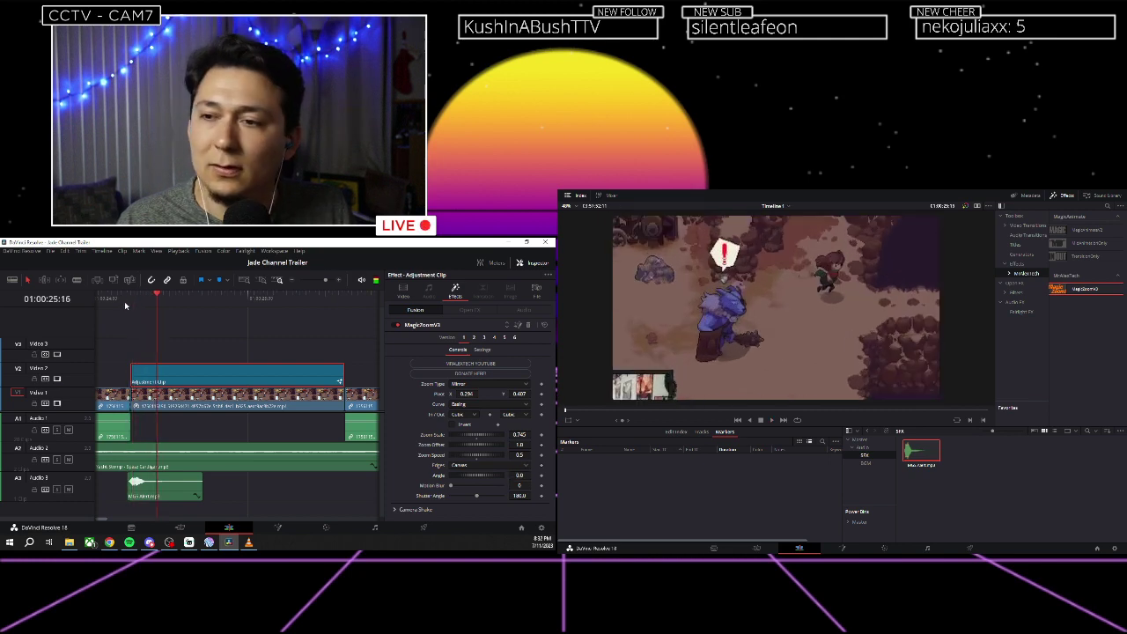
pyautogui.click(126, 301)
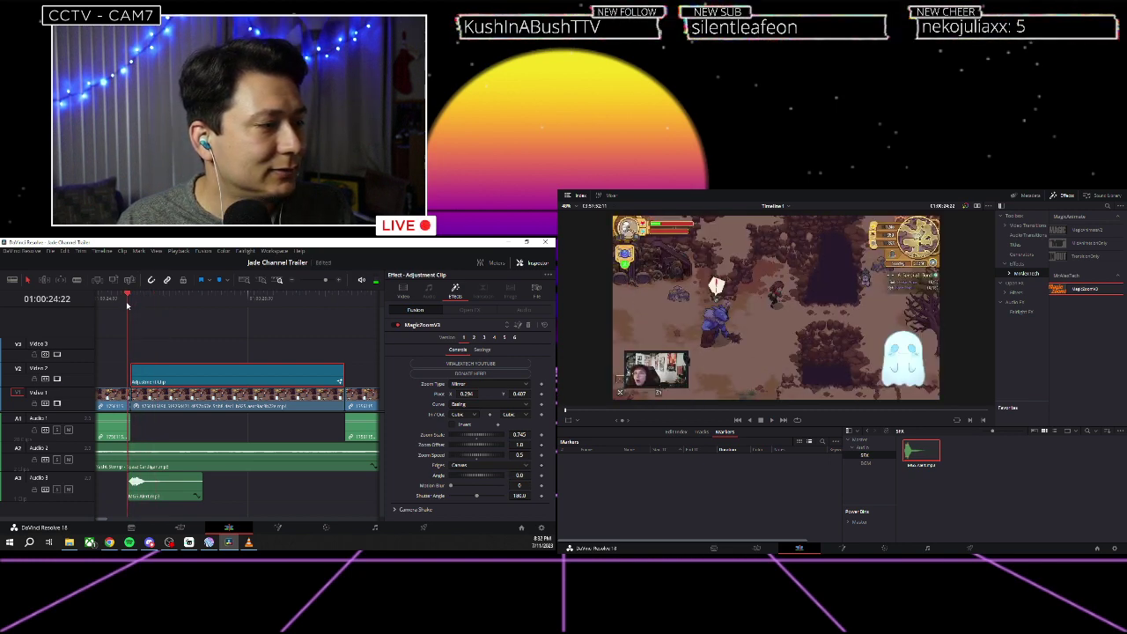
pyautogui.press('space')
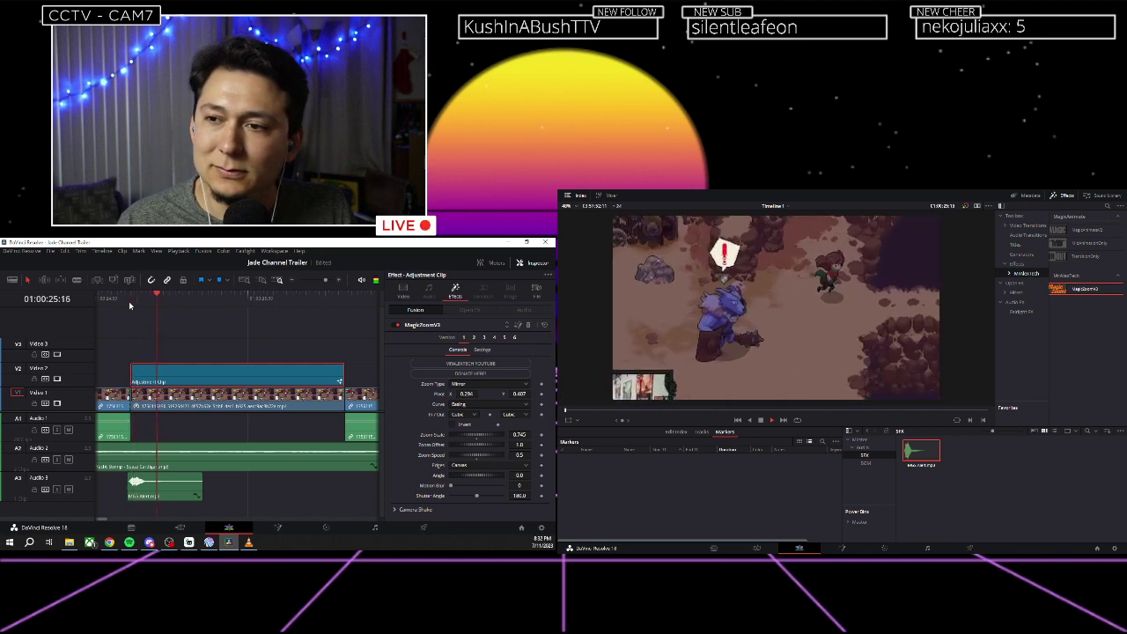
pyautogui.click(105, 301)
pyautogui.press('space')
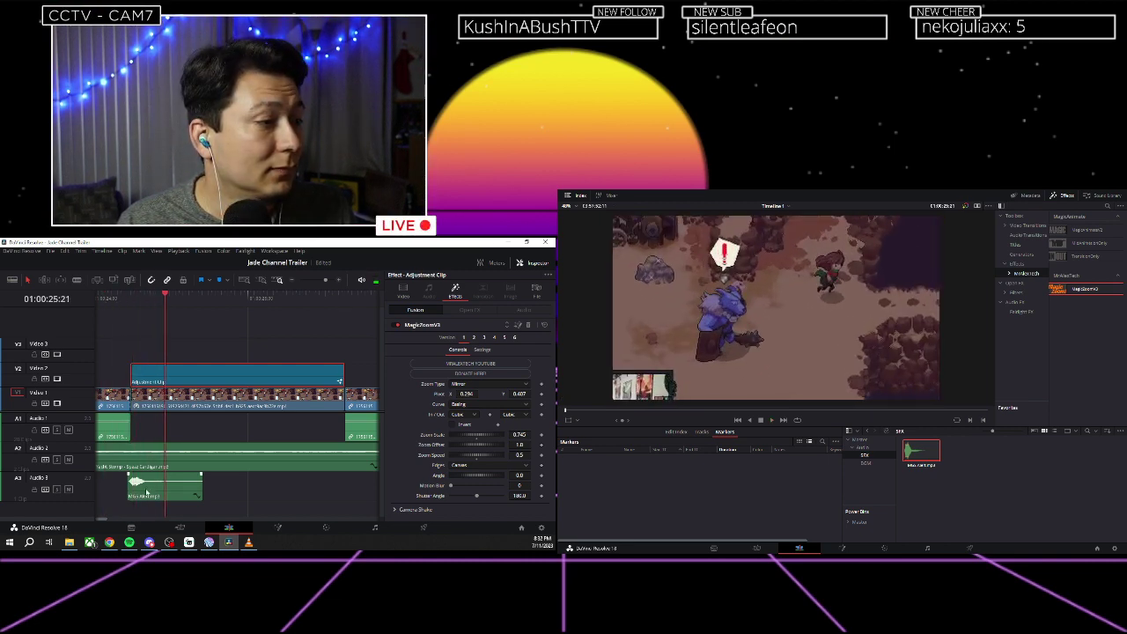
# Move the MGS Alert clip on Audio 3 to start at 01:00:25:00 and play back the section.
pyautogui.click(147, 492)
pyautogui.click(130, 300)
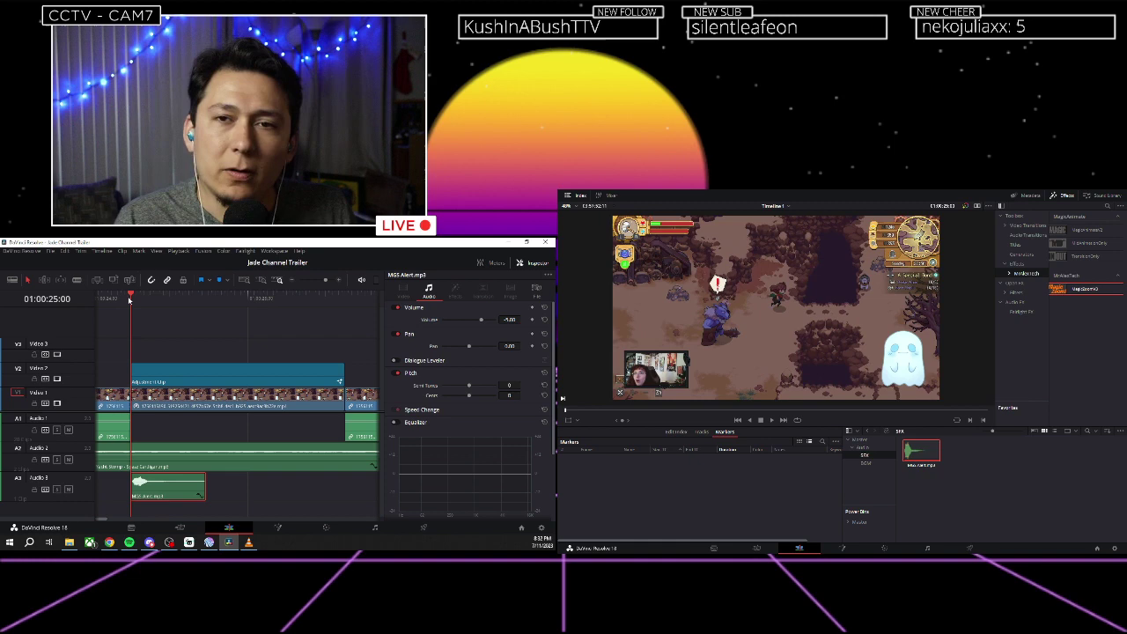
pyautogui.press('space')
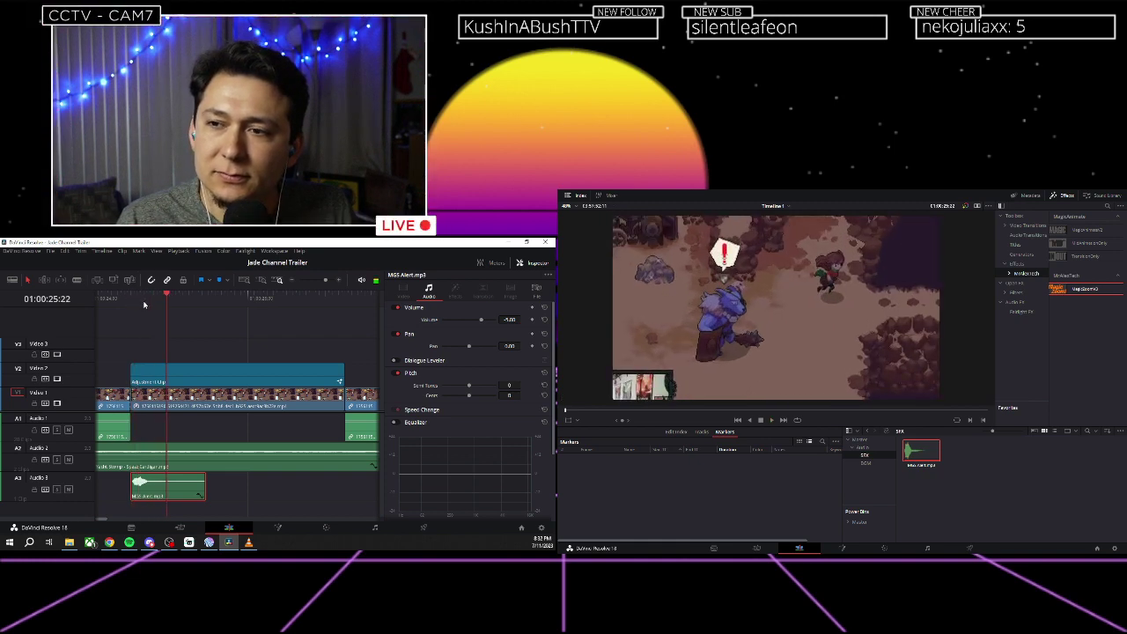
pyautogui.click(106, 300)
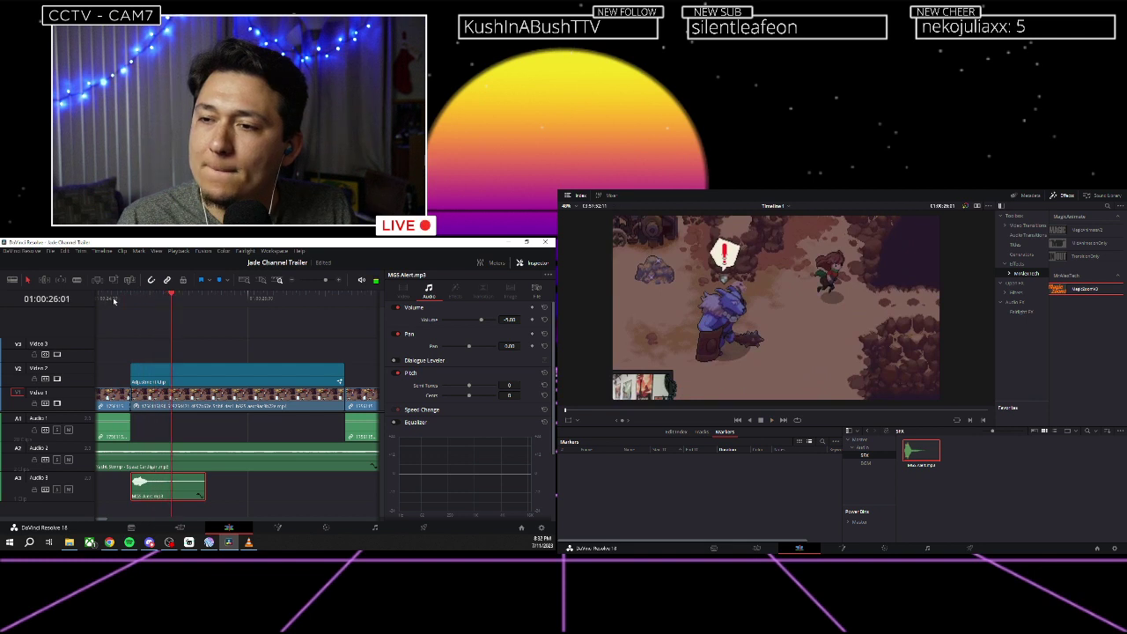
pyautogui.press('Up')
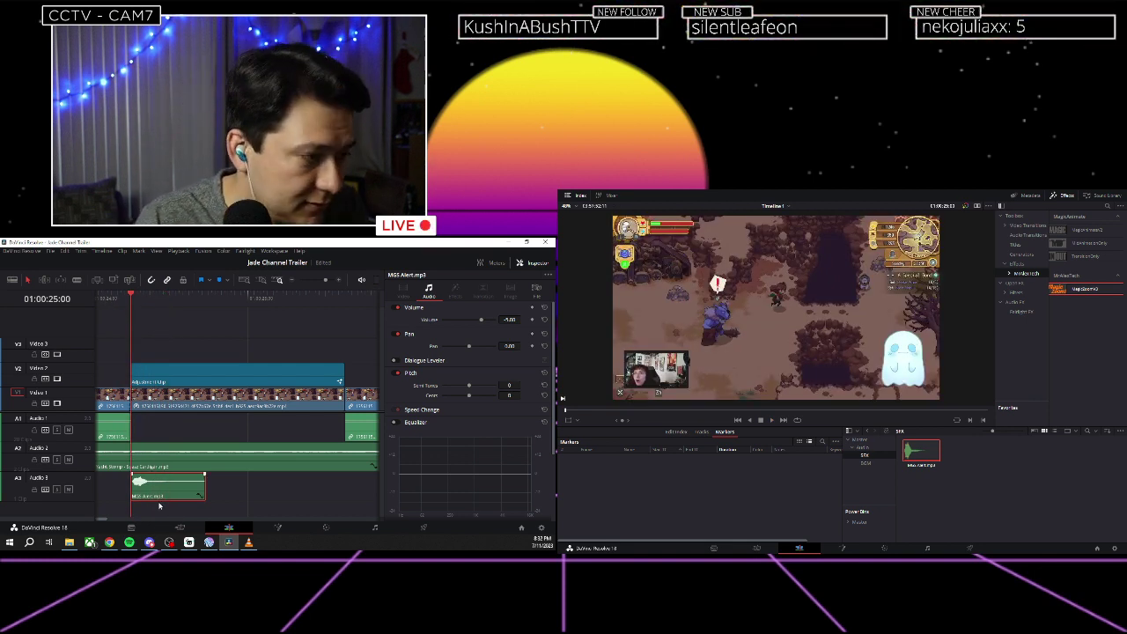
# Shift the MGS Alert clip three frames later to start at 01:00:25:03 and play back the section.
pyautogui.press('space')
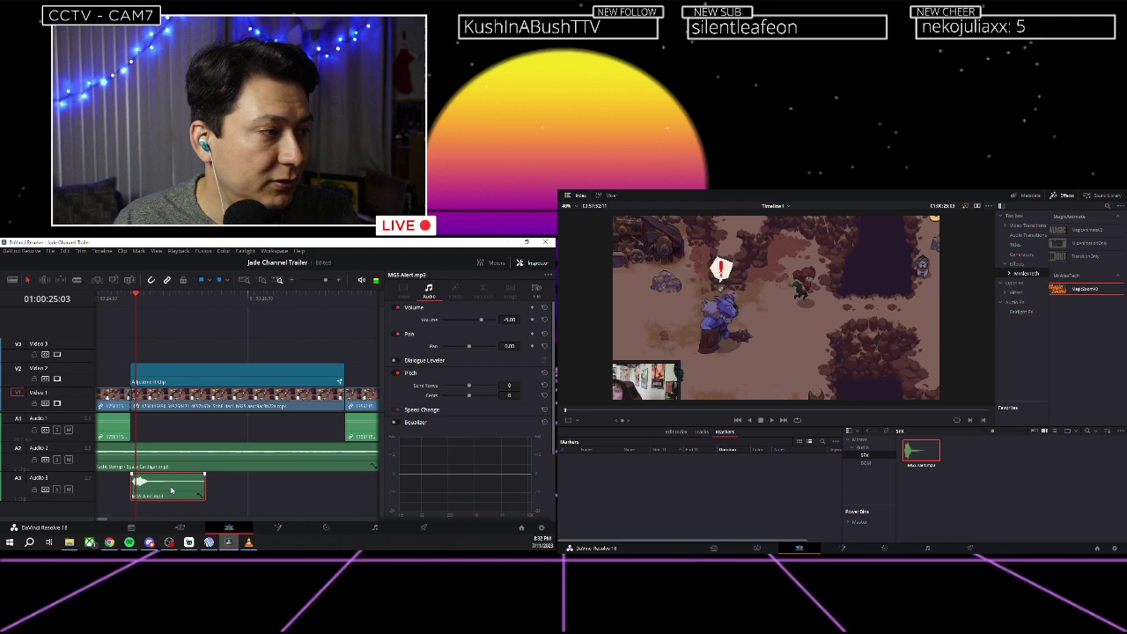
pyautogui.moveTo(172, 490); pyautogui.dragTo(177, 490)
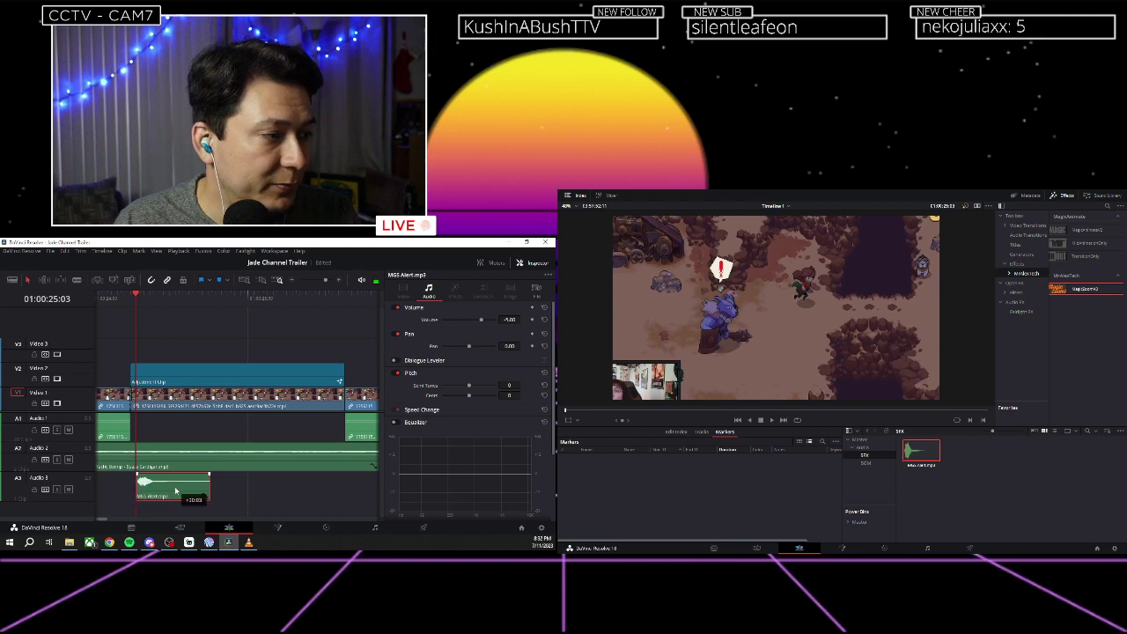
pyautogui.click(108, 300)
pyautogui.press('space')
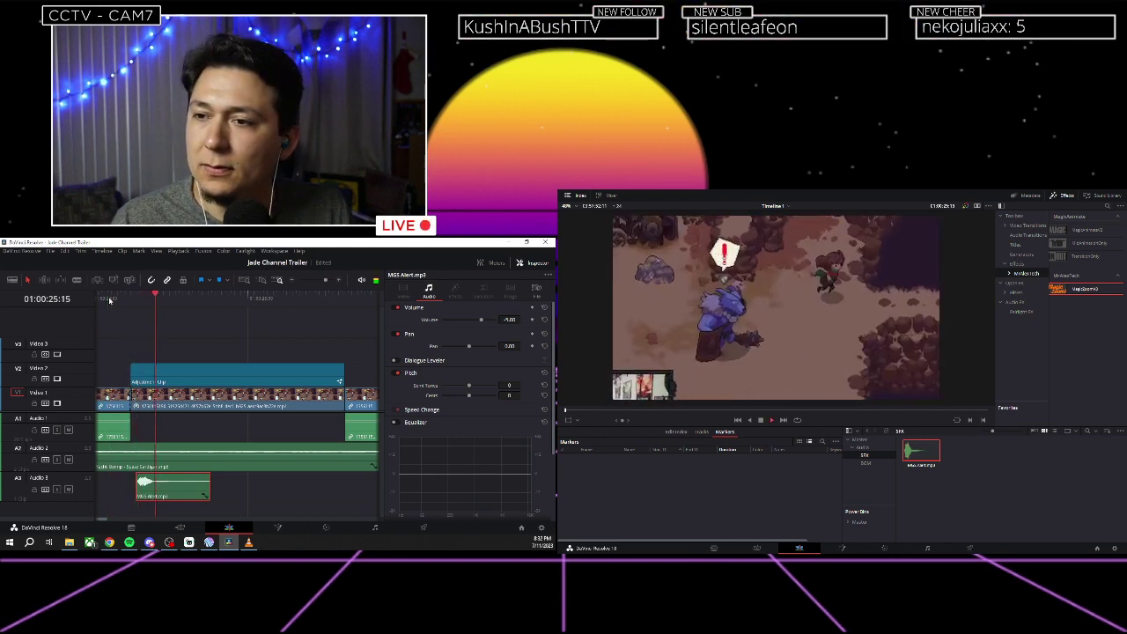
pyautogui.press('space')
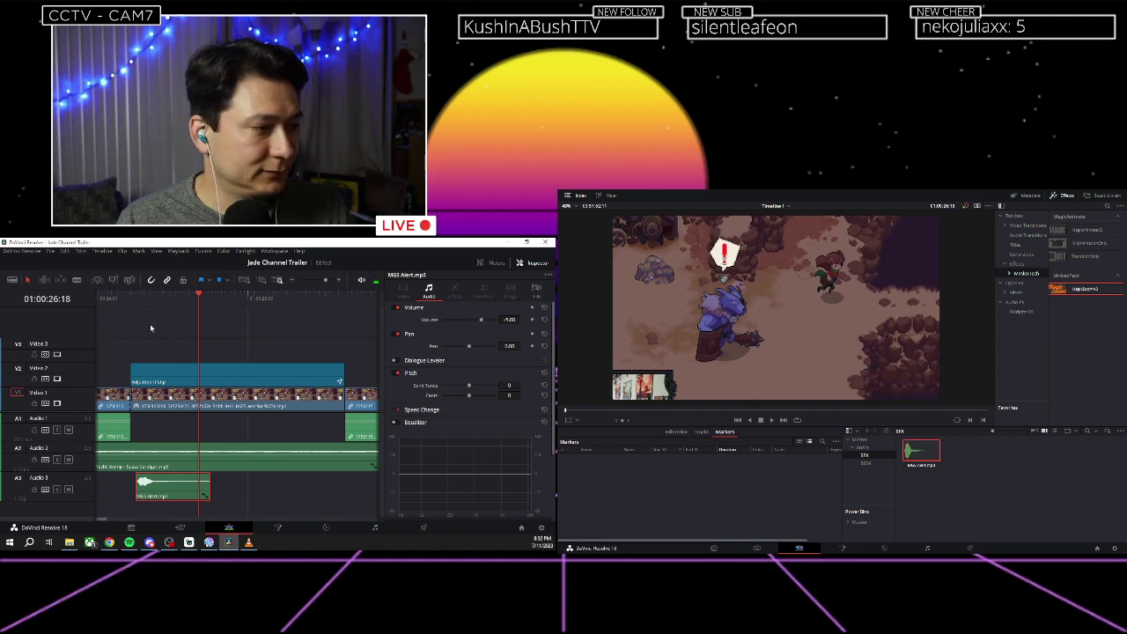
# Trim the end of the MGS Alert clip to 01:00:26:07 and play back from just before the freeze frame.
pyautogui.click(167, 297)
pyautogui.press('space')
pyautogui.press('space')
pyautogui.moveTo(207, 490); pyautogui.dragTo(178, 491)
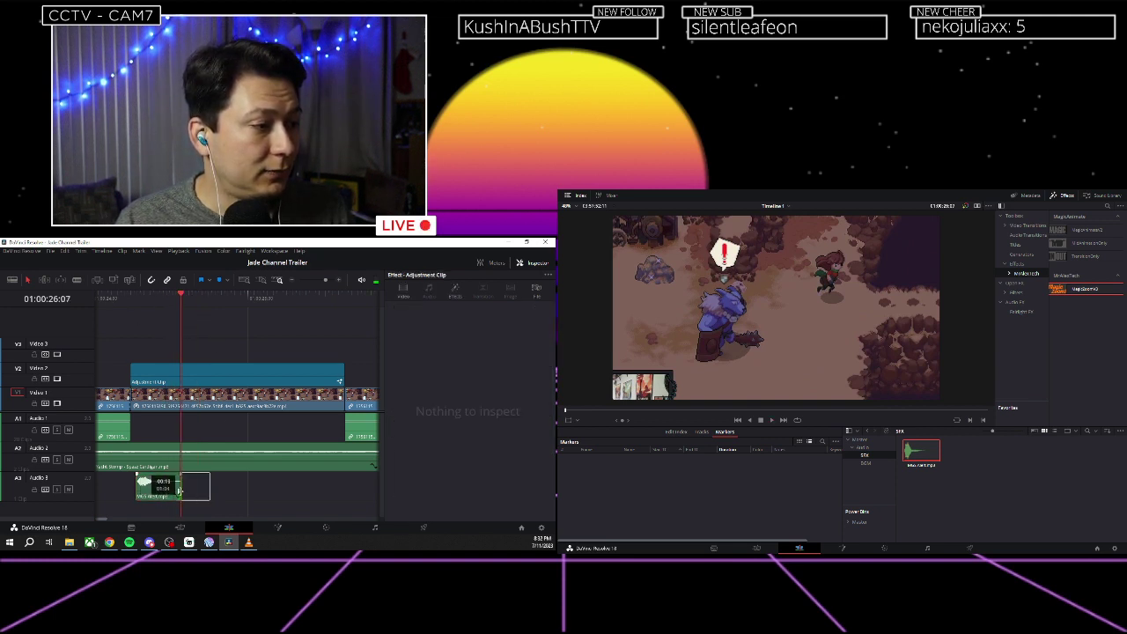
pyautogui.click(120, 297)
pyautogui.press('space')
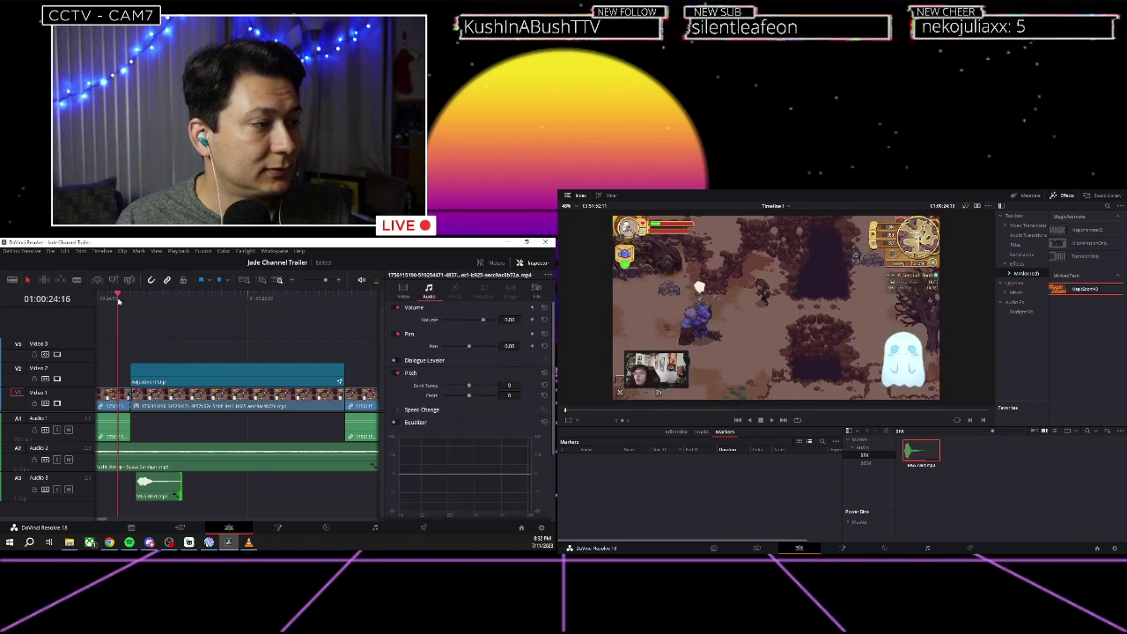
# Play back the freeze frame's zoom, select the Video 2 adjustment clip and replay the section from 01:00:25:00.
pyautogui.press('space')
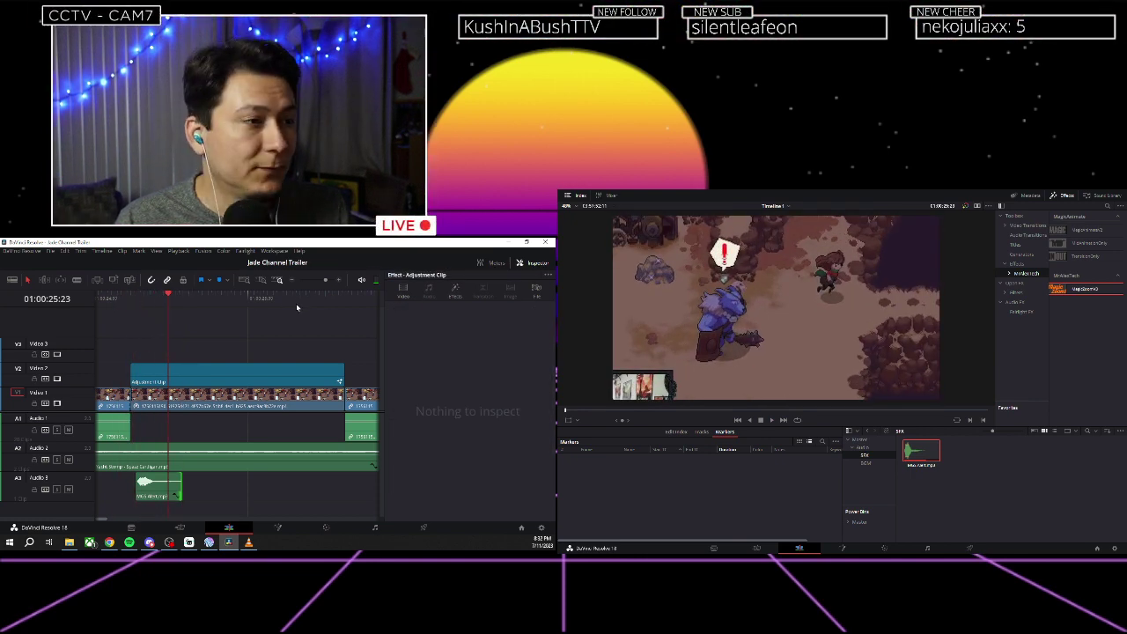
pyautogui.click(251, 369)
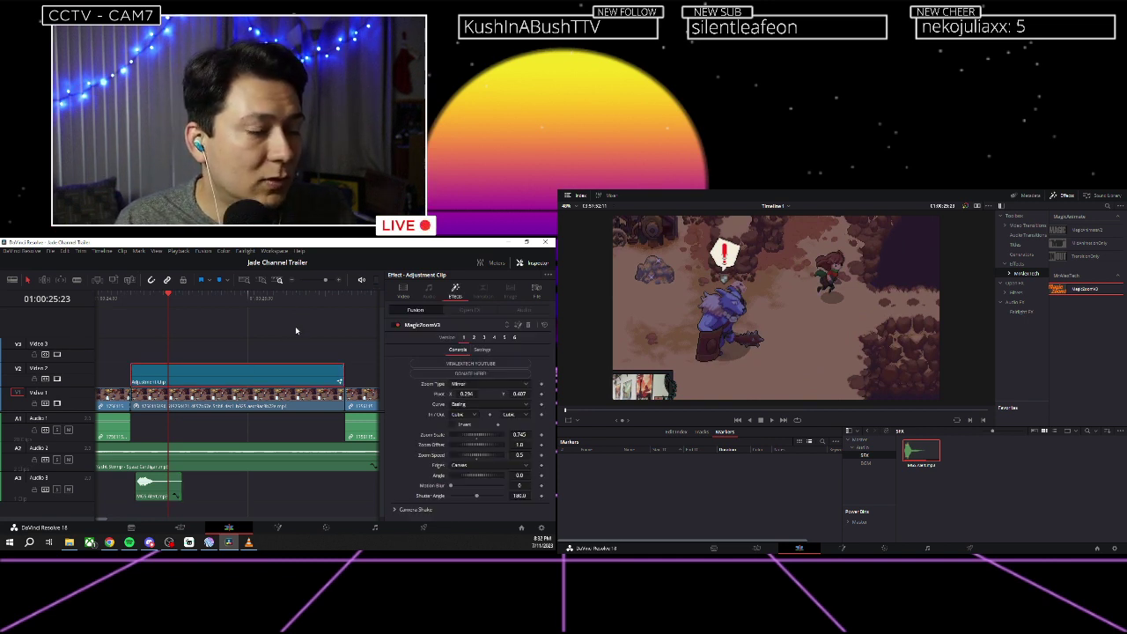
pyautogui.click(136, 300)
pyautogui.click(130, 302)
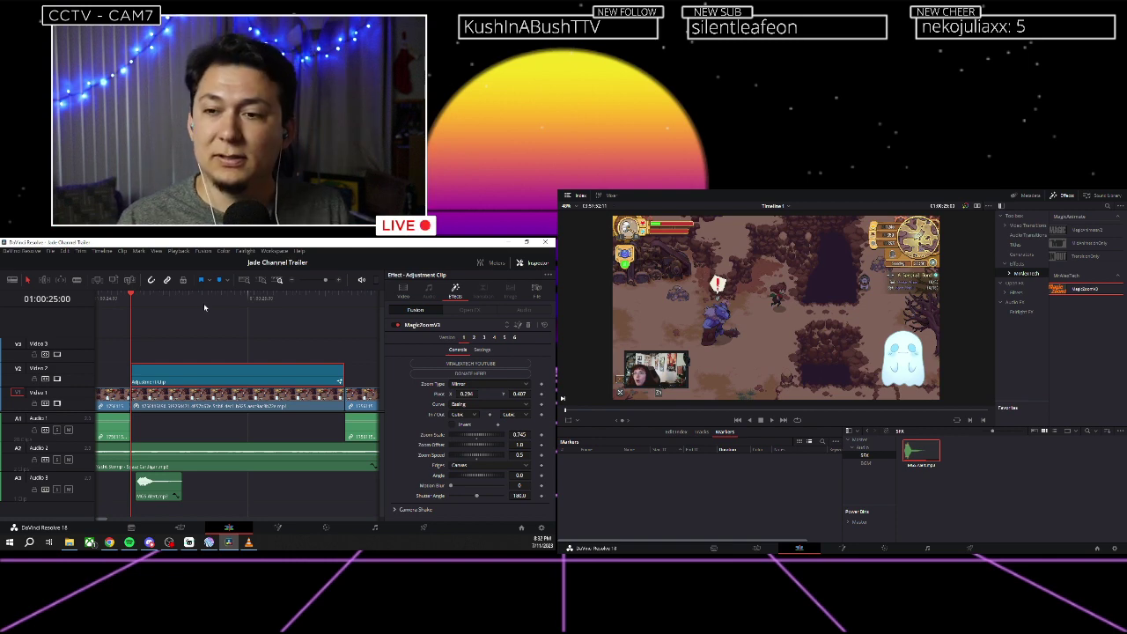
pyautogui.moveTo(151, 298)
pyautogui.mouseDown()
pyautogui.moveTo(167, 298)
pyautogui.moveTo(131, 304)
pyautogui.mouseUp()
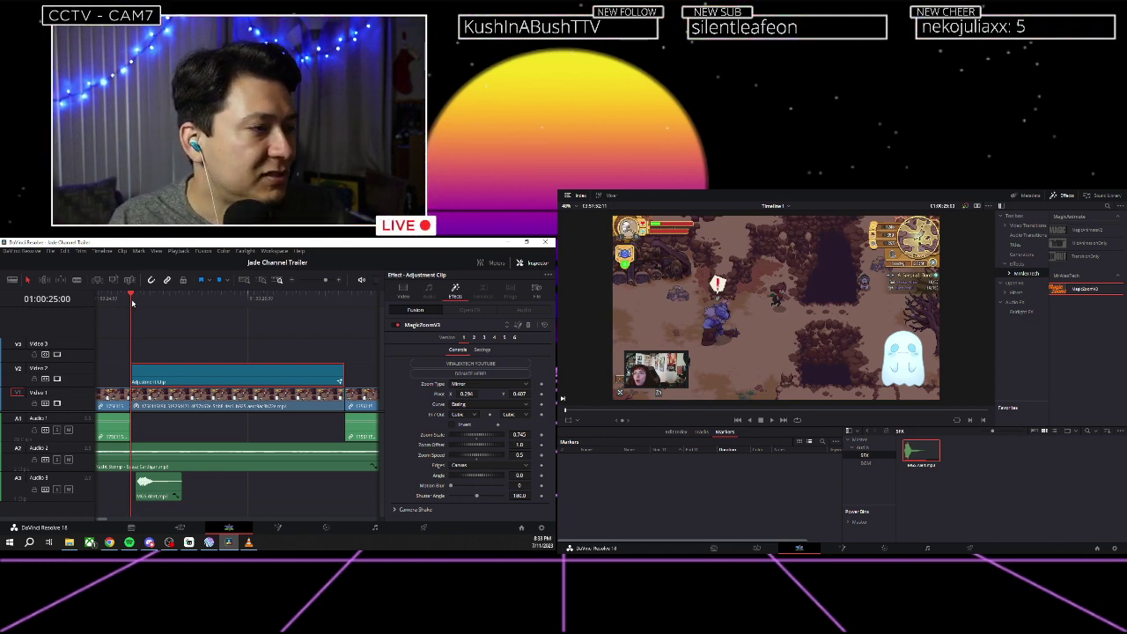
pyautogui.press('space')
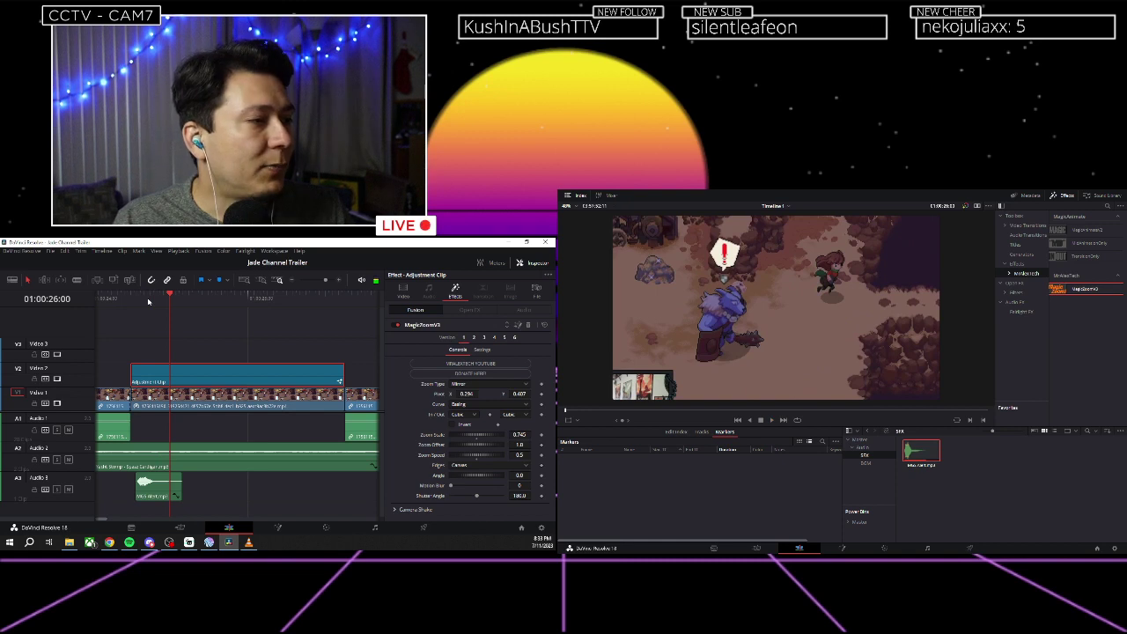
pyautogui.click(137, 300)
pyautogui.click(129, 300)
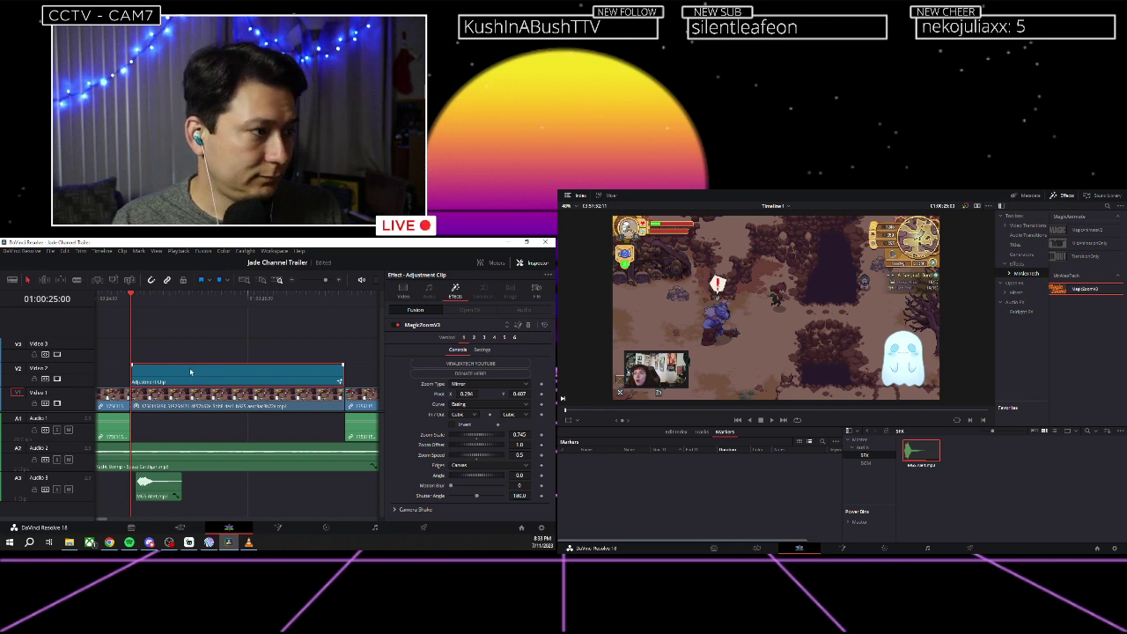
# Duplicate the adjustment clip onto Video 3, shift the copy later with its end trimmed to the freeze frame's end, and play back.
pyautogui.keyDown('alt'); pyautogui.moveTo(190, 371); pyautogui.dragTo(190, 359); pyautogui.keyUp('alt')
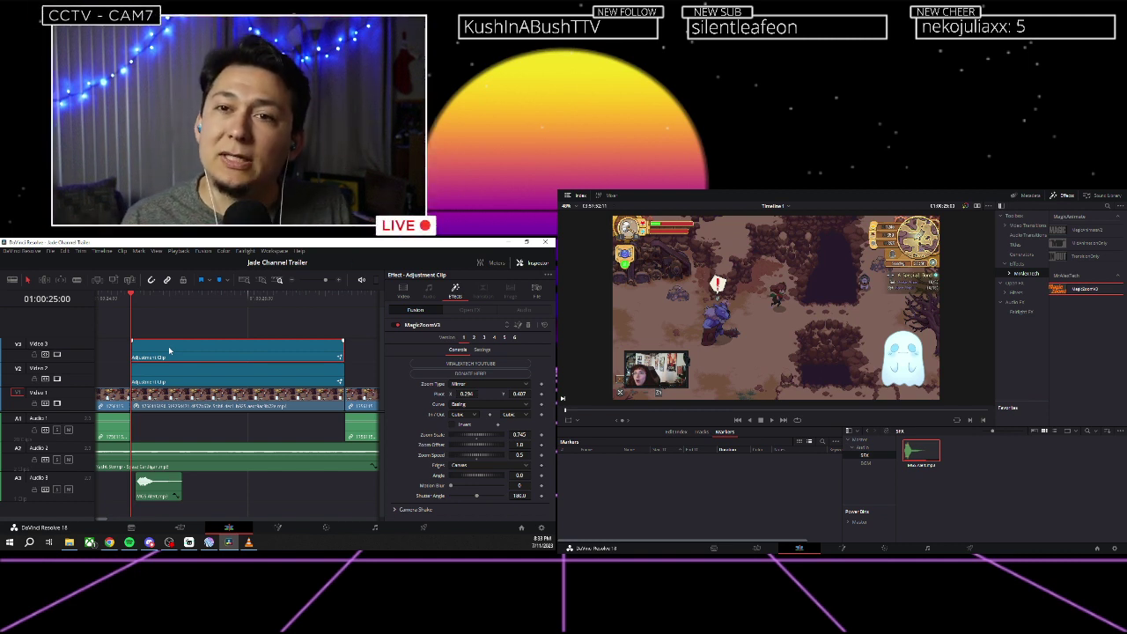
pyautogui.moveTo(170, 351); pyautogui.dragTo(203, 351)
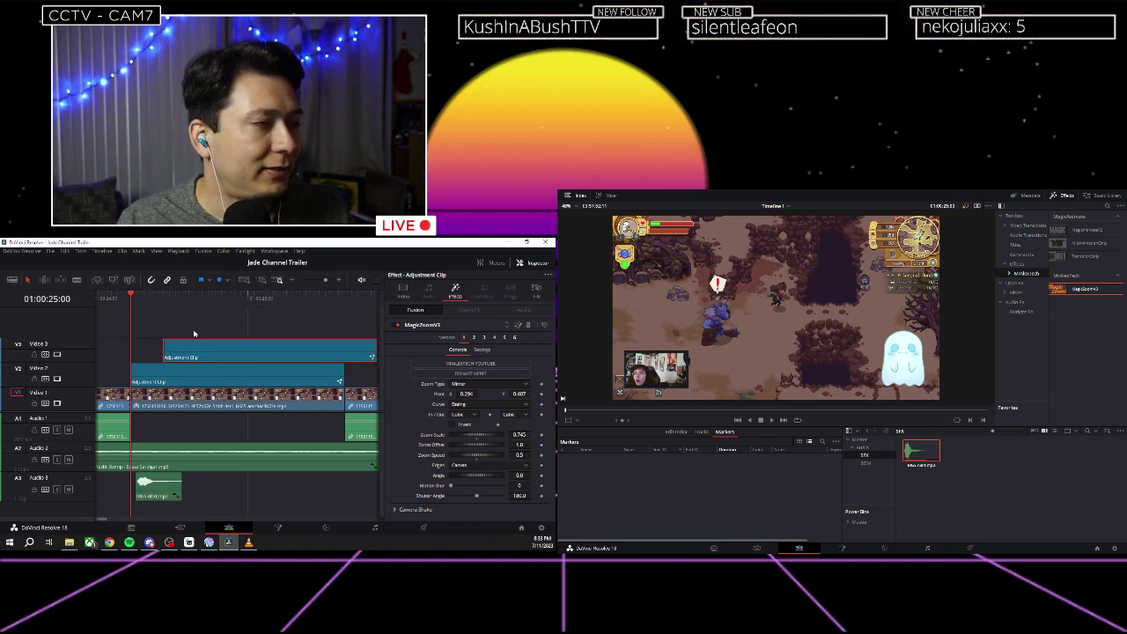
pyautogui.hscroll(2, 195, 333)
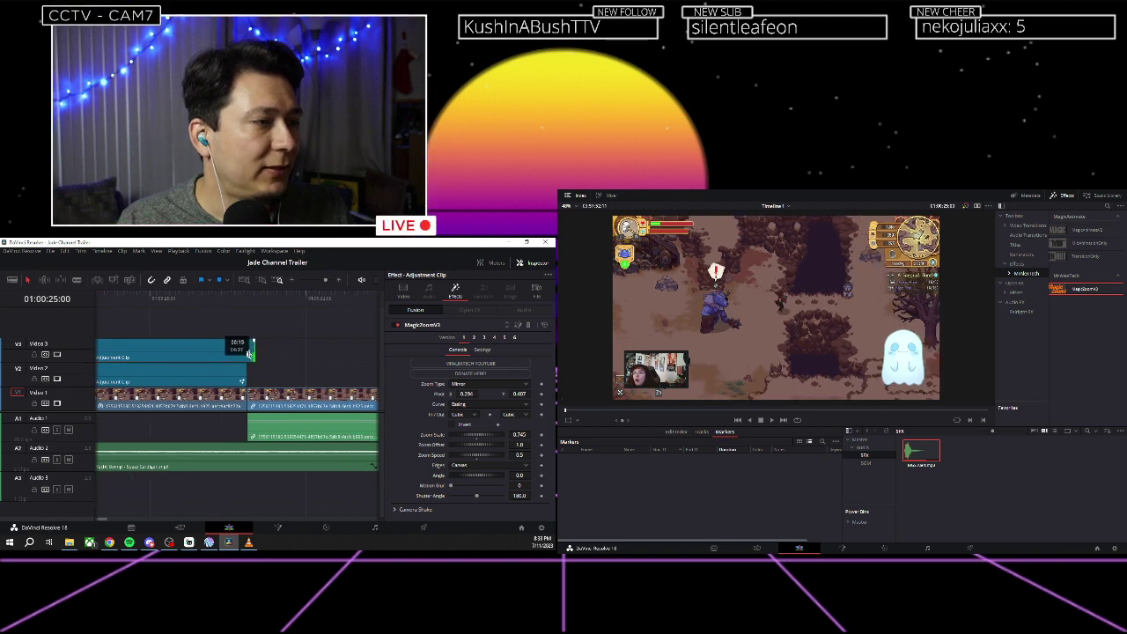
pyautogui.hscroll(-2, 181, 313)
pyautogui.press('space')
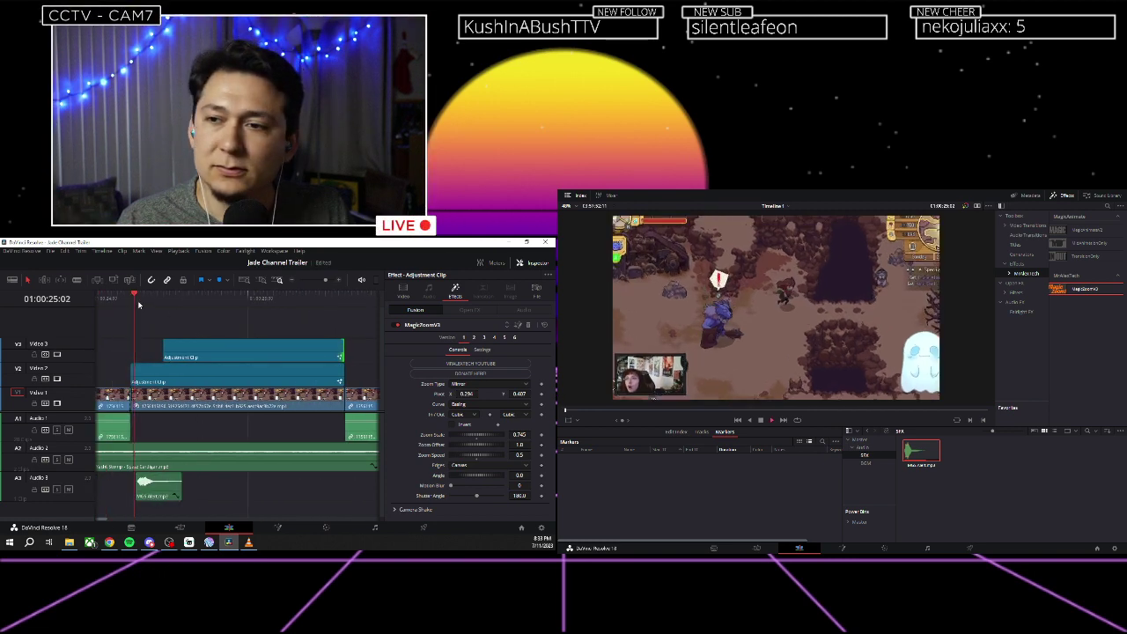
pyautogui.press('space')
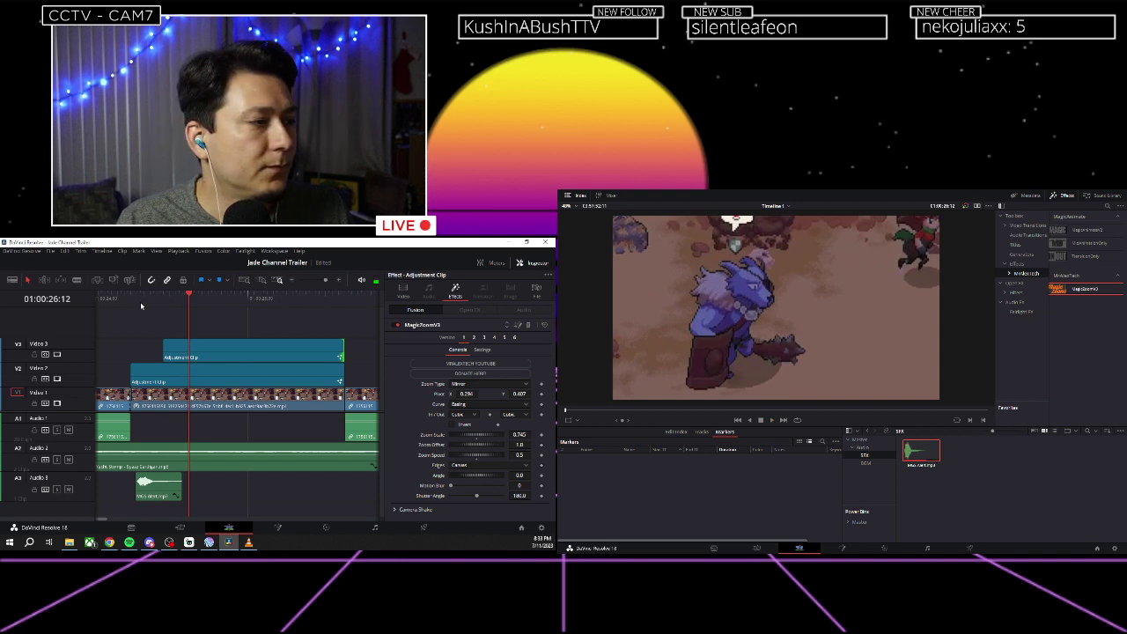
# Move the Video 3 adjustment clip earlier to start at 01:00:25:16 and play back from 01:00:25:00.
pyautogui.click(134, 302)
pyautogui.press('space')
pyautogui.press('space')
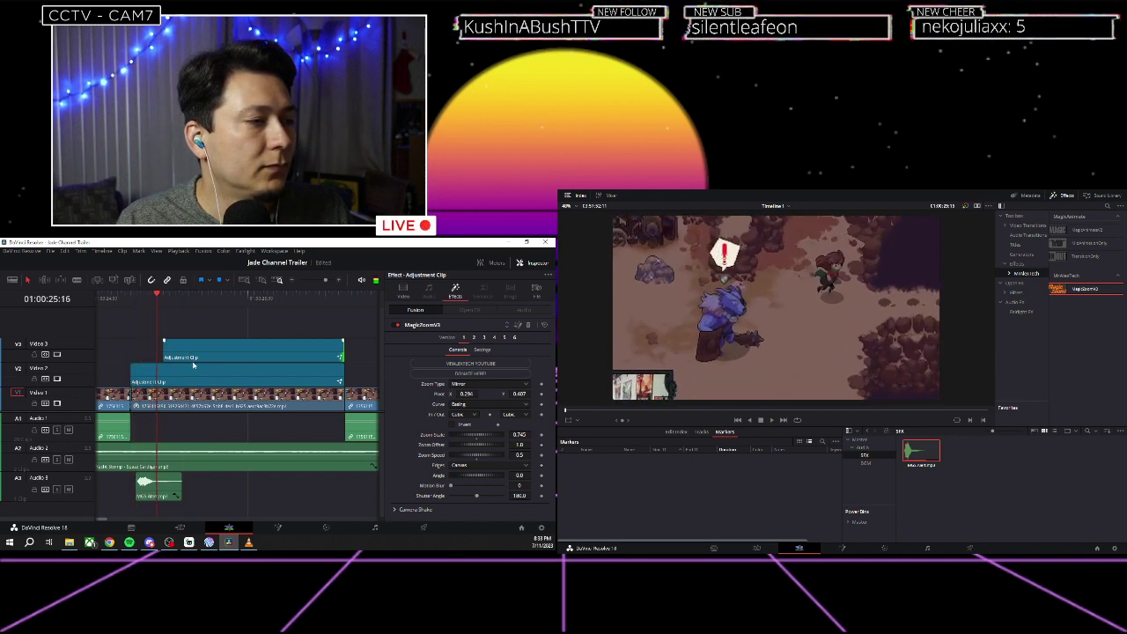
pyautogui.moveTo(194, 357); pyautogui.dragTo(186, 356)
pyautogui.click(124, 302)
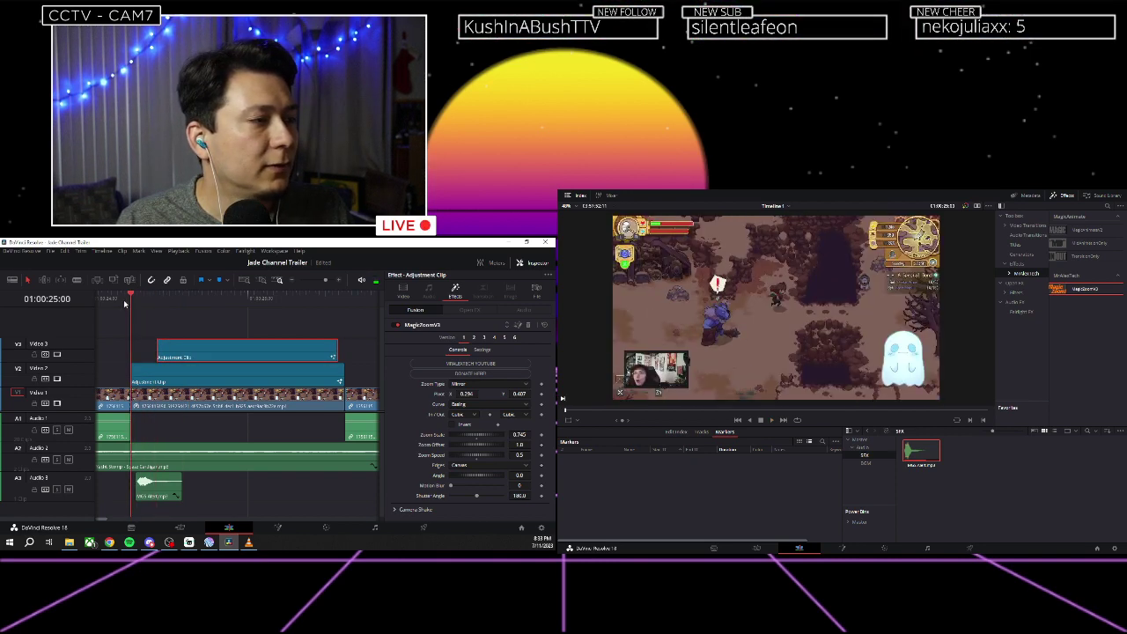
pyautogui.press('space')
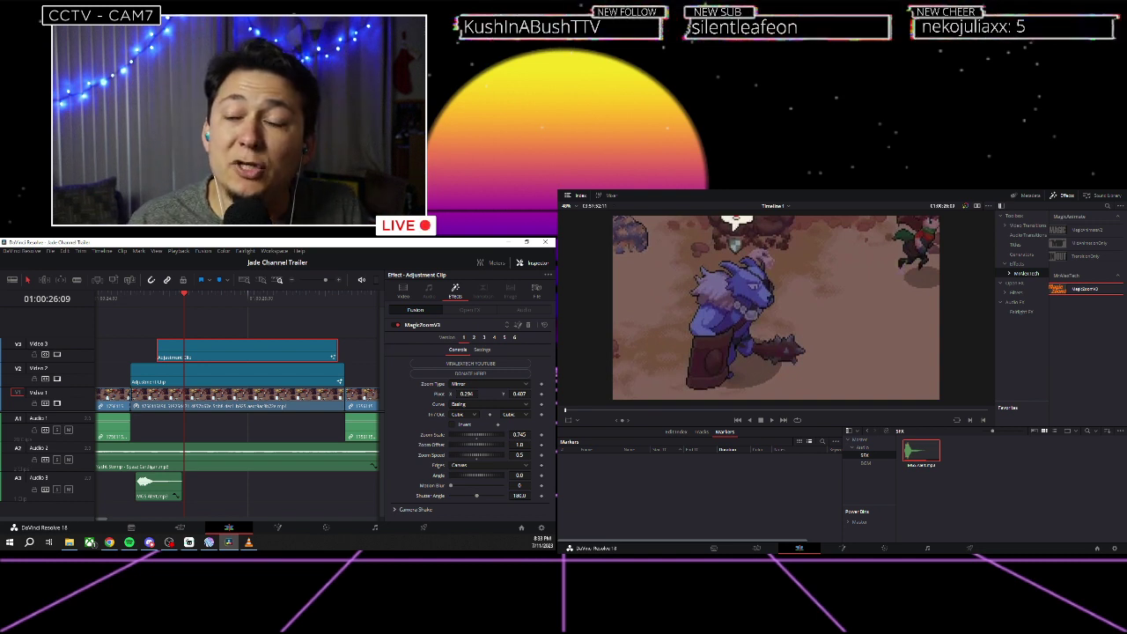
# Set the Video 3 adjustment clip's Pivot X to 0.238 and play back its zoom from 01:00:25:16.
pyautogui.moveTo(472, 395); pyautogui.dragTo(457, 394)
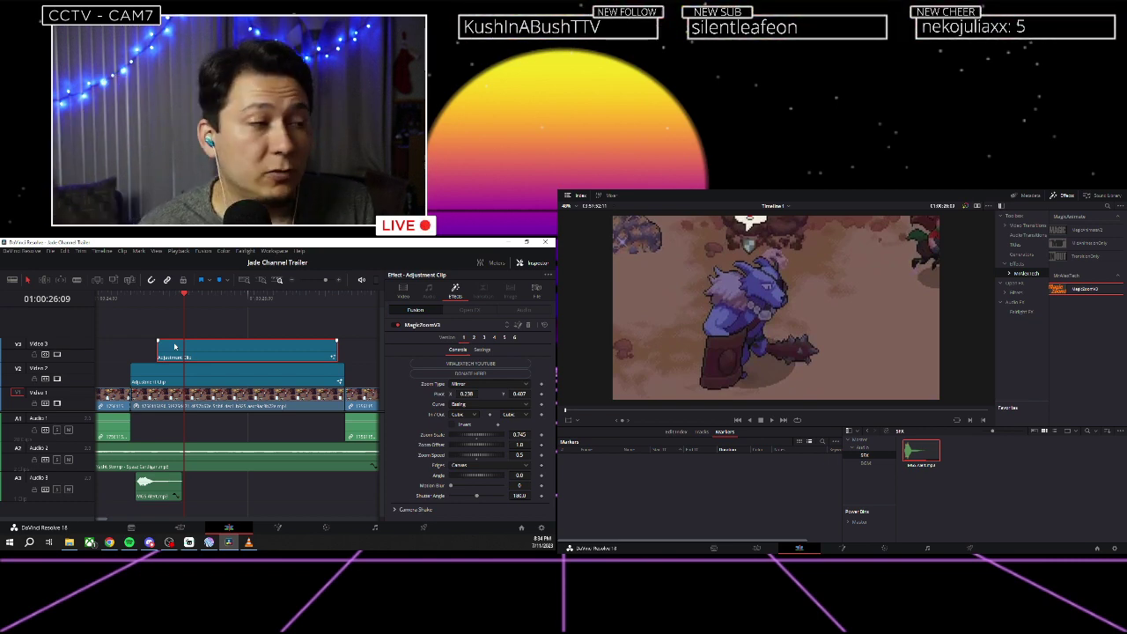
pyautogui.click(133, 299)
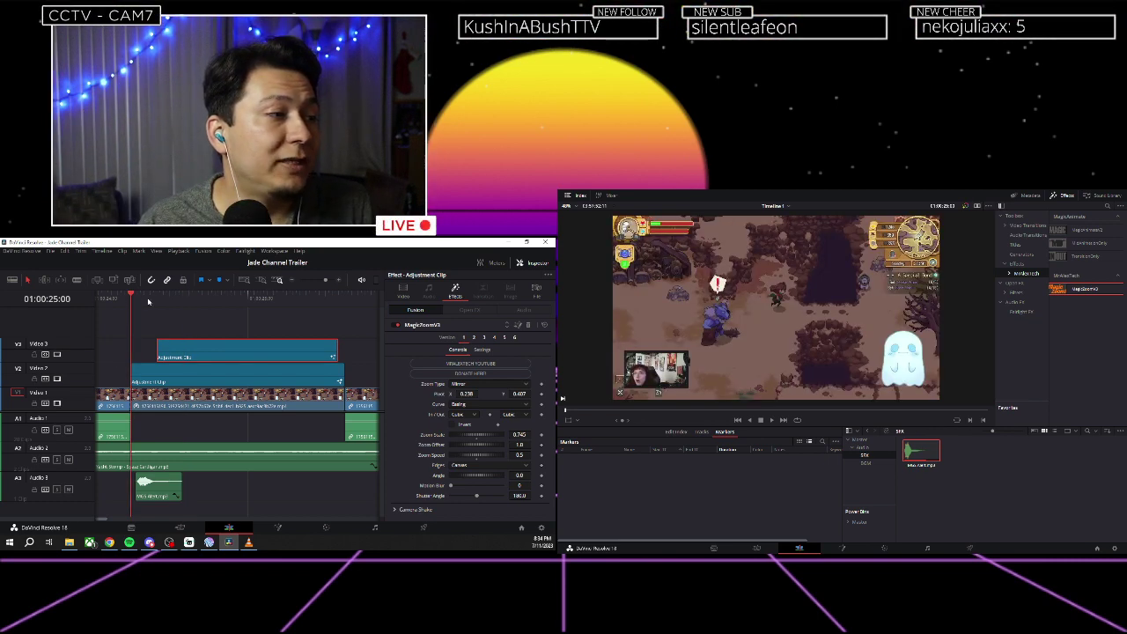
pyautogui.click(156, 300)
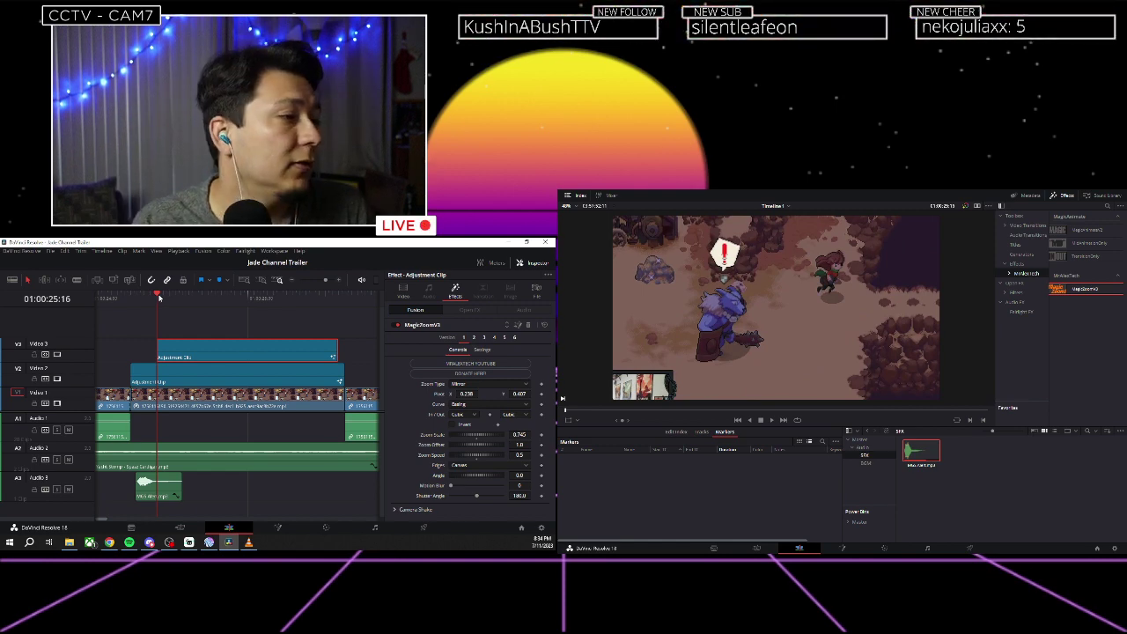
pyautogui.press('space')
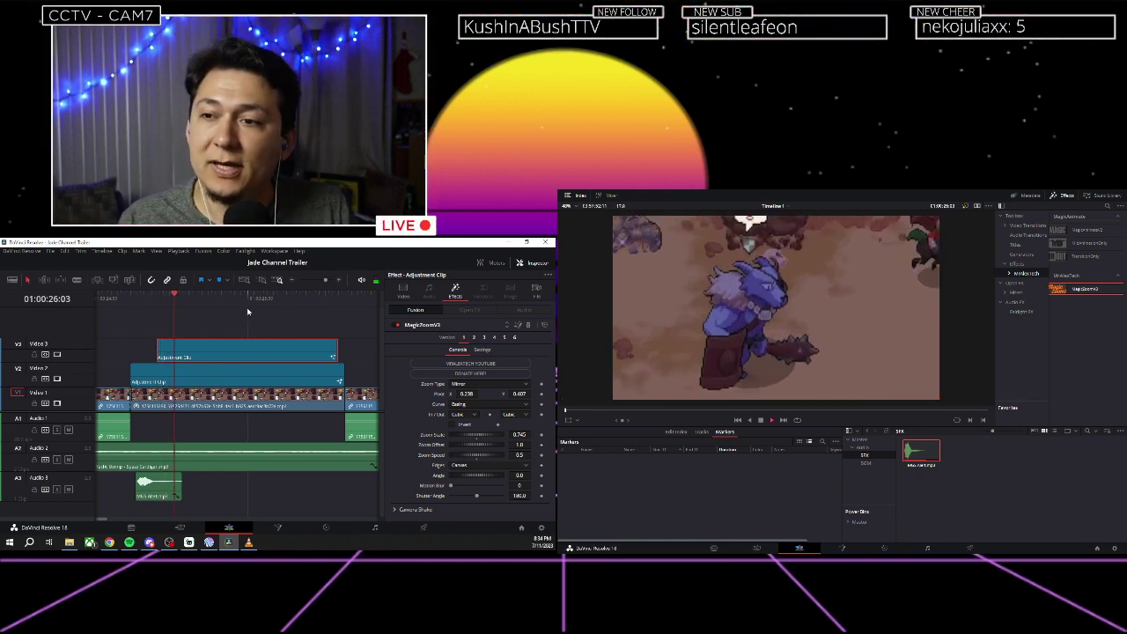
pyautogui.press('space')
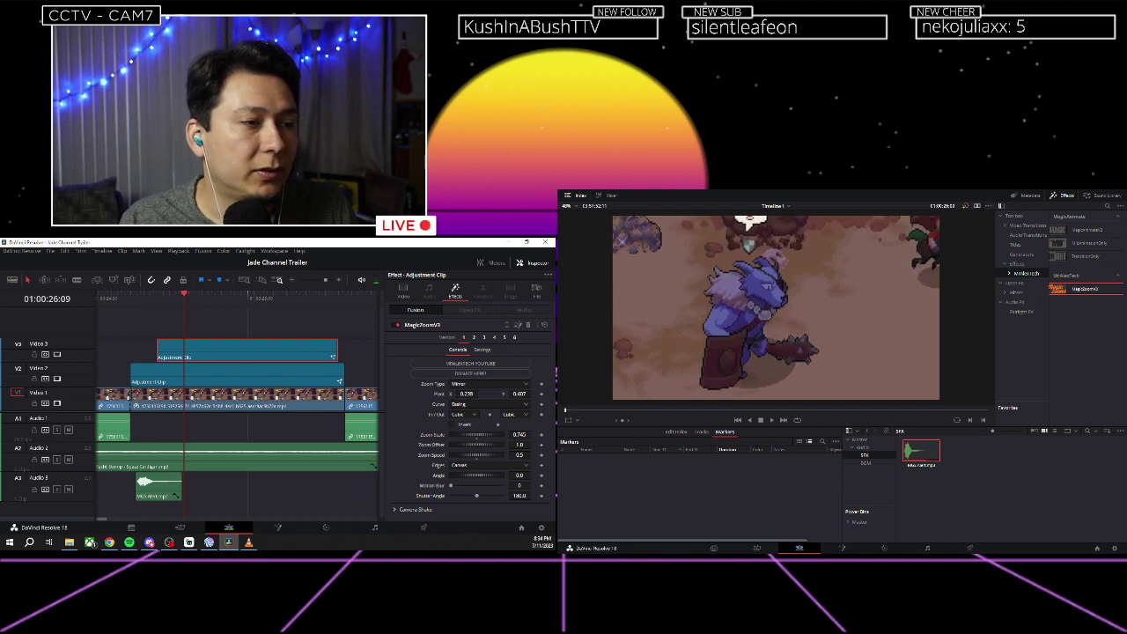
# Set the Video 3 adjustment clip's Pivot to X -0.007 and Y -0.008 and play back the second zoom.
pyautogui.moveTo(466, 394); pyautogui.dragTo(431, 393)
pyautogui.moveTo(519, 393); pyautogui.dragTo(459, 393)
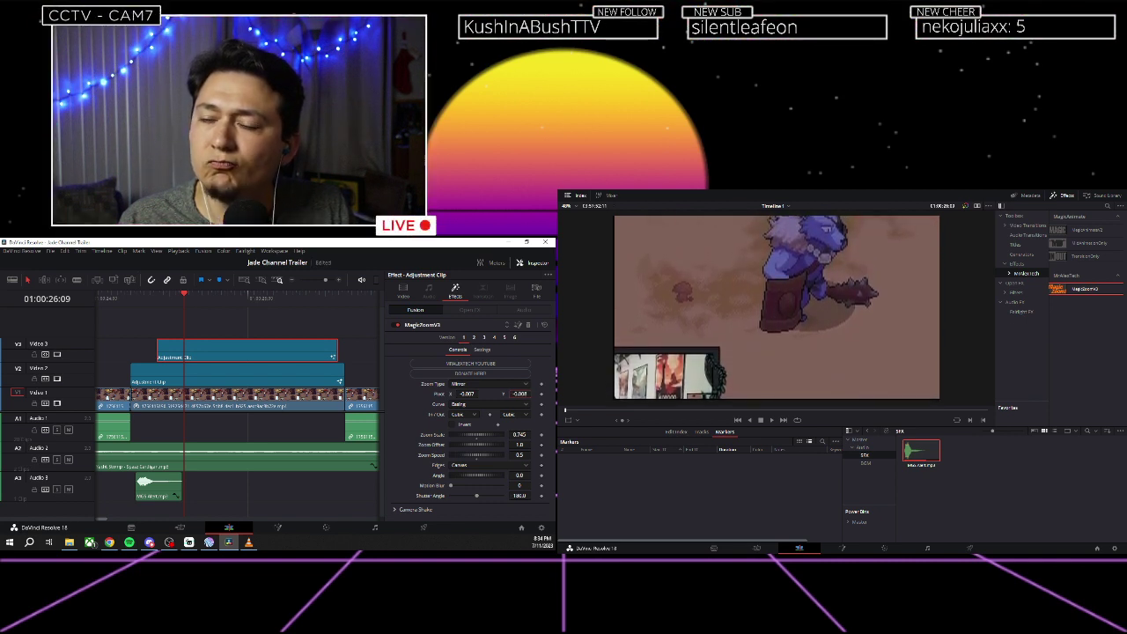
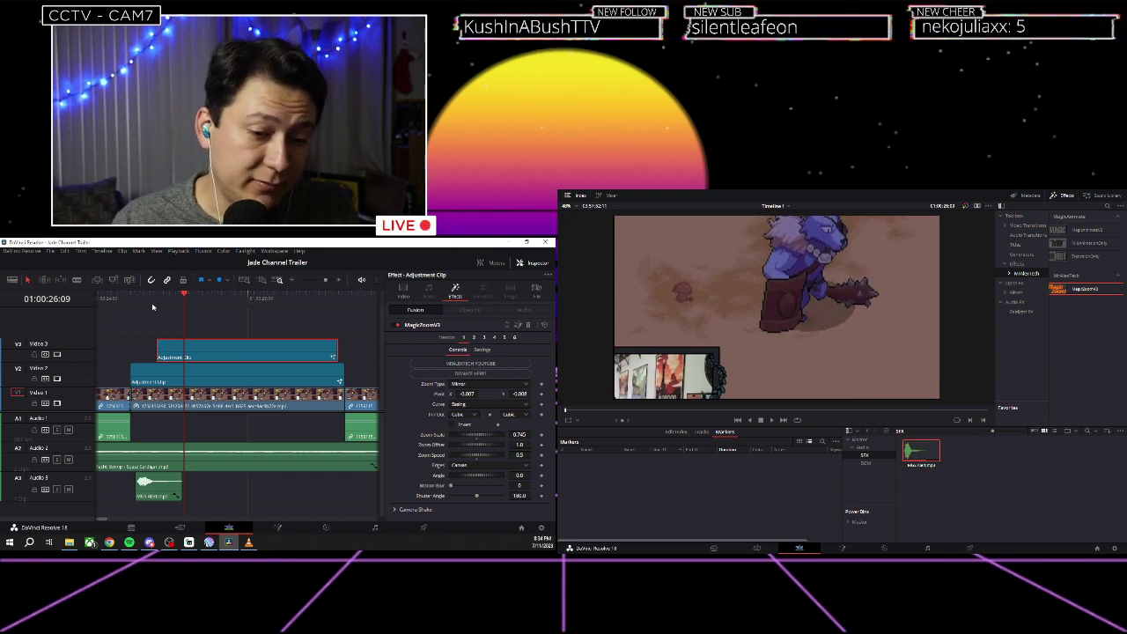
pyautogui.click(137, 308)
pyautogui.press('space')
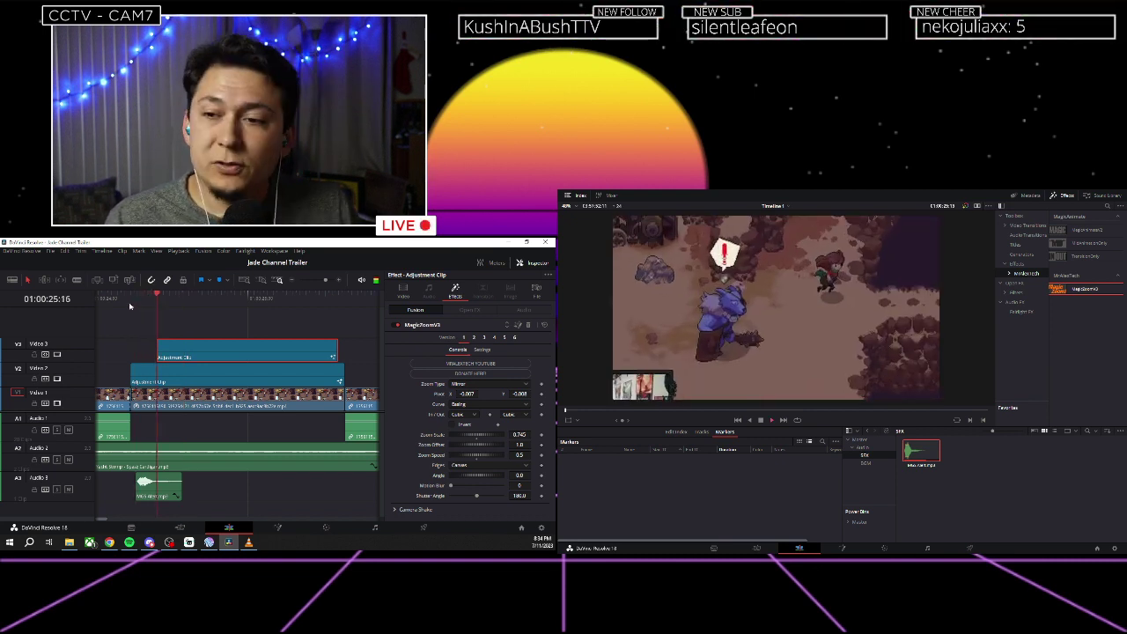
pyautogui.click(125, 306)
pyautogui.press('space')
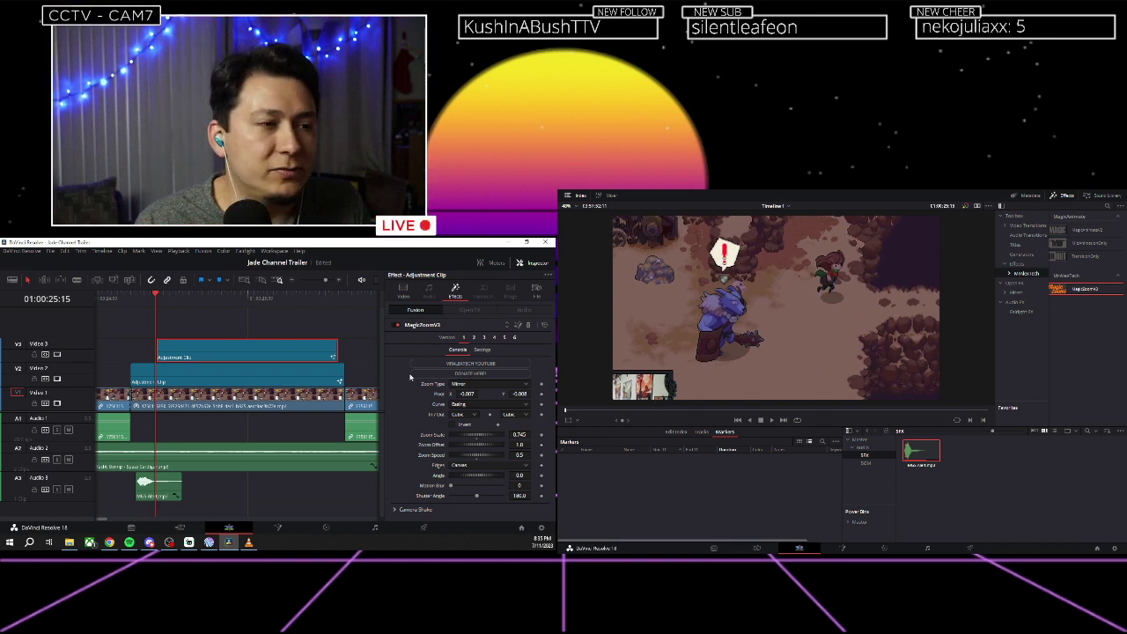
pyautogui.press('space')
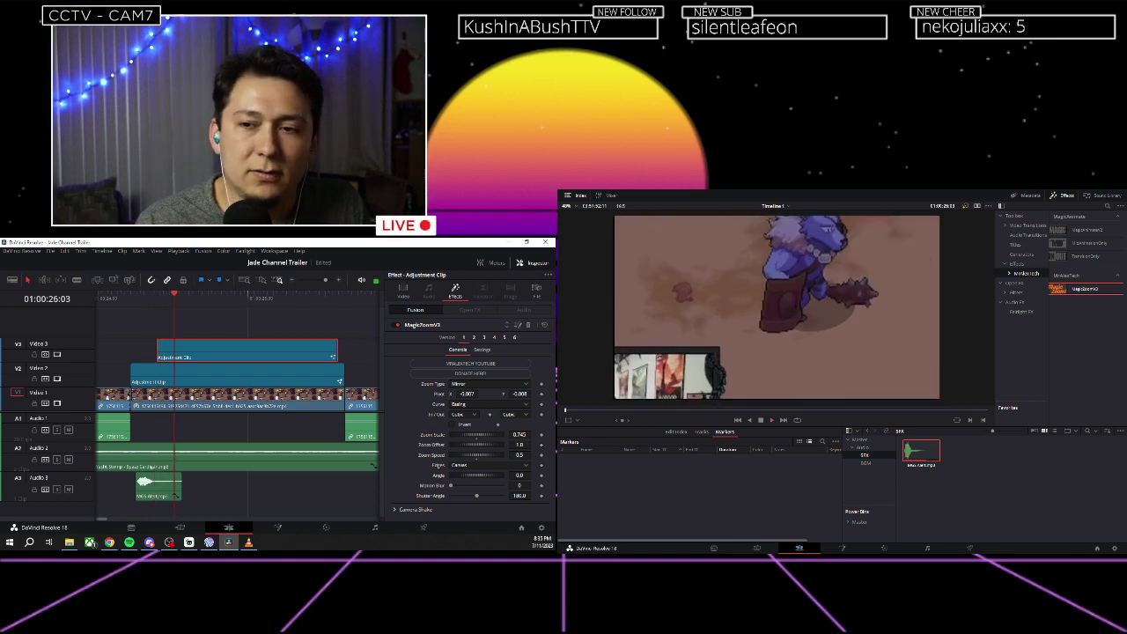
# Try a Pivot of X -0.114 and Y -0.205 on the Video 3 adjustment clip and undo both changes.
pyautogui.moveTo(466, 394); pyautogui.dragTo(435, 394)
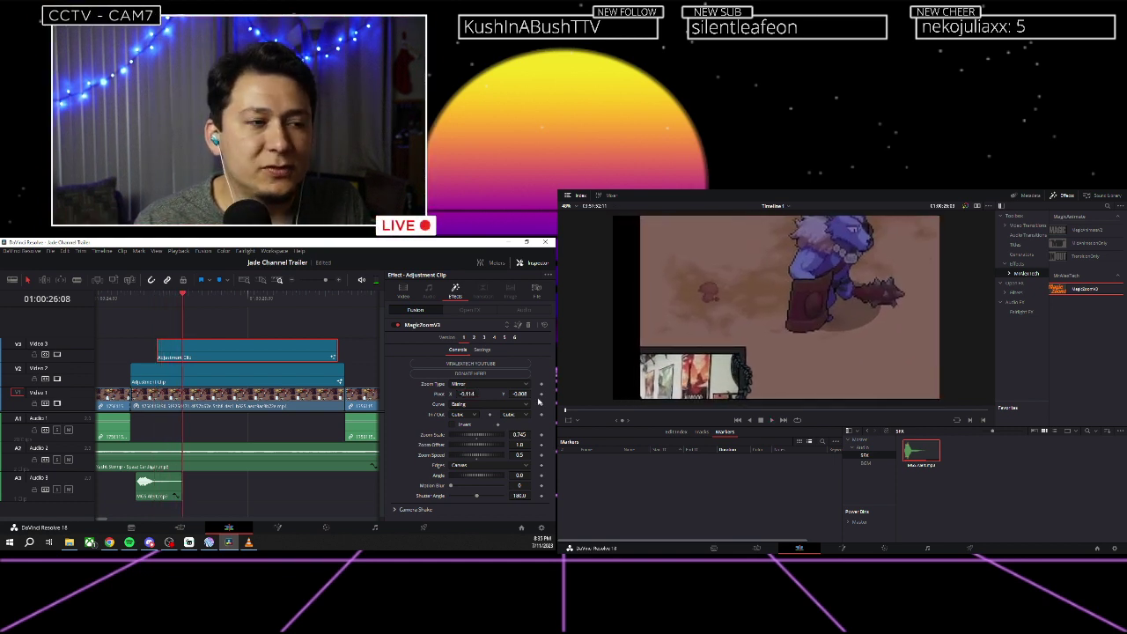
pyautogui.moveTo(519, 393); pyautogui.dragTo(480, 394)
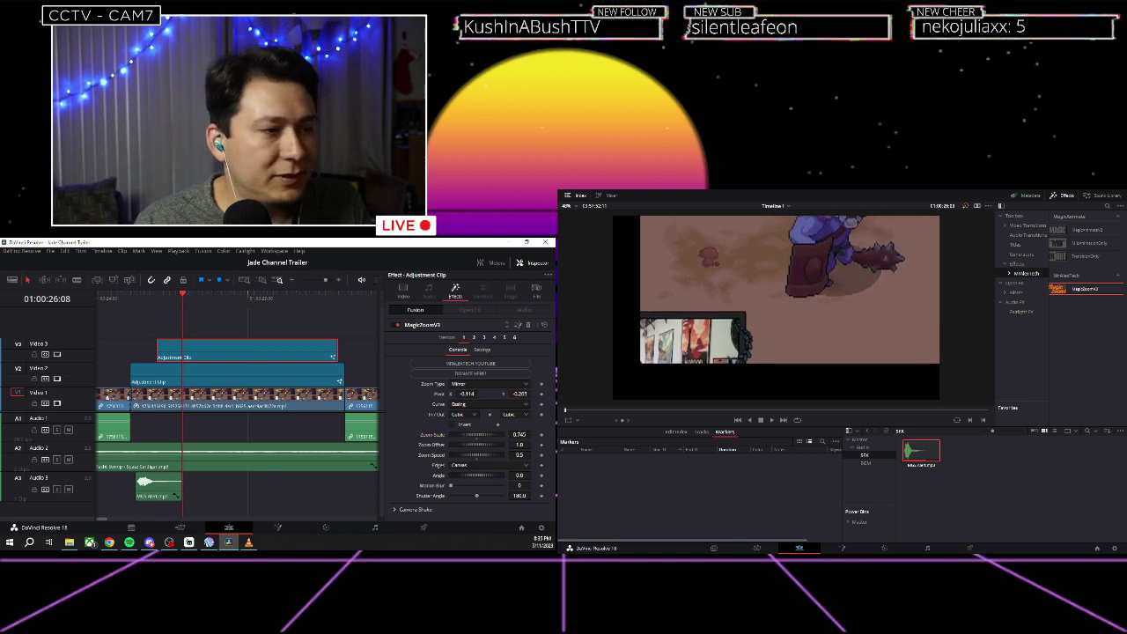
pyautogui.hotkey('ctrl', 'z')
pyautogui.hotkey('ctrl', 'z')
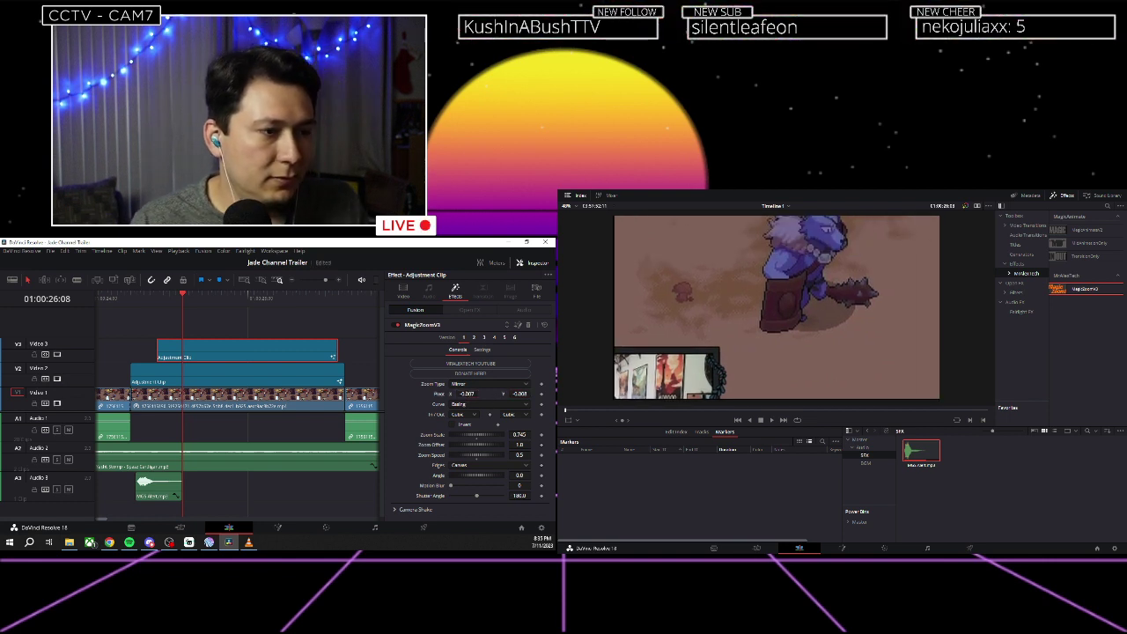
# Set the Video 3 adjustment clip's Pivot X and Y to 0 and save the project.
pyautogui.click(467, 394)
pyautogui.write('0')
pyautogui.click(519, 394)
pyautogui.write('0')
pyautogui.press('Return')
pyautogui.hotkey('ctrl', 's')
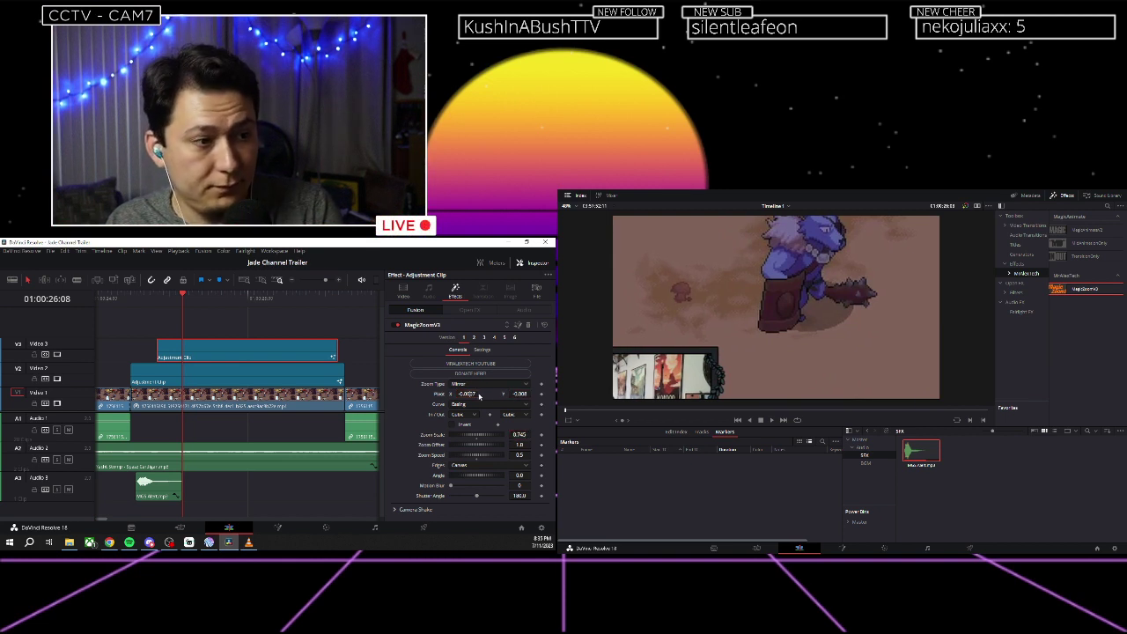
pyautogui.press('Tab')
pyautogui.write('0')
pyautogui.press('Return')
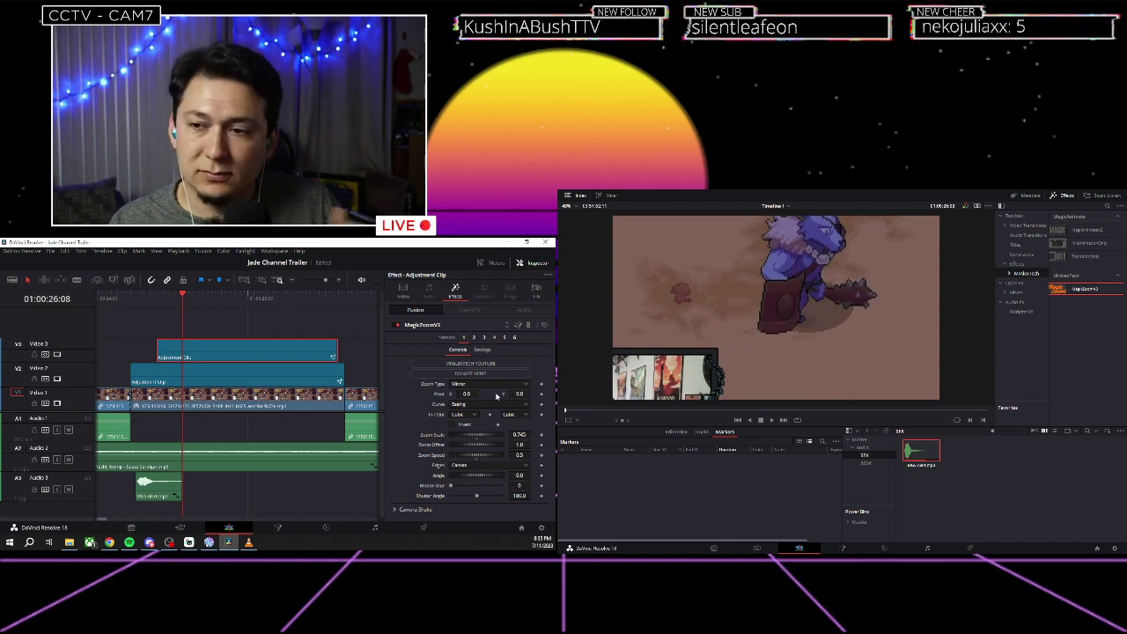
pyautogui.hotkey('ctrl', 's')
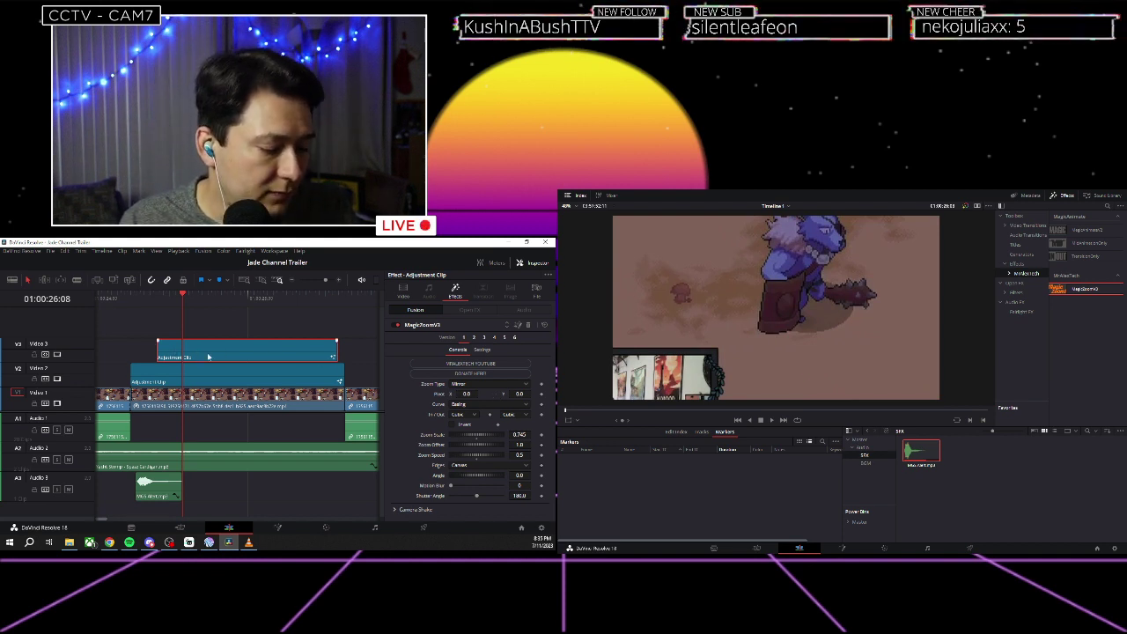
# Disable the Video 3 adjustment clip and play back the freeze frame from 01:00:25:00.
pyautogui.press('d')
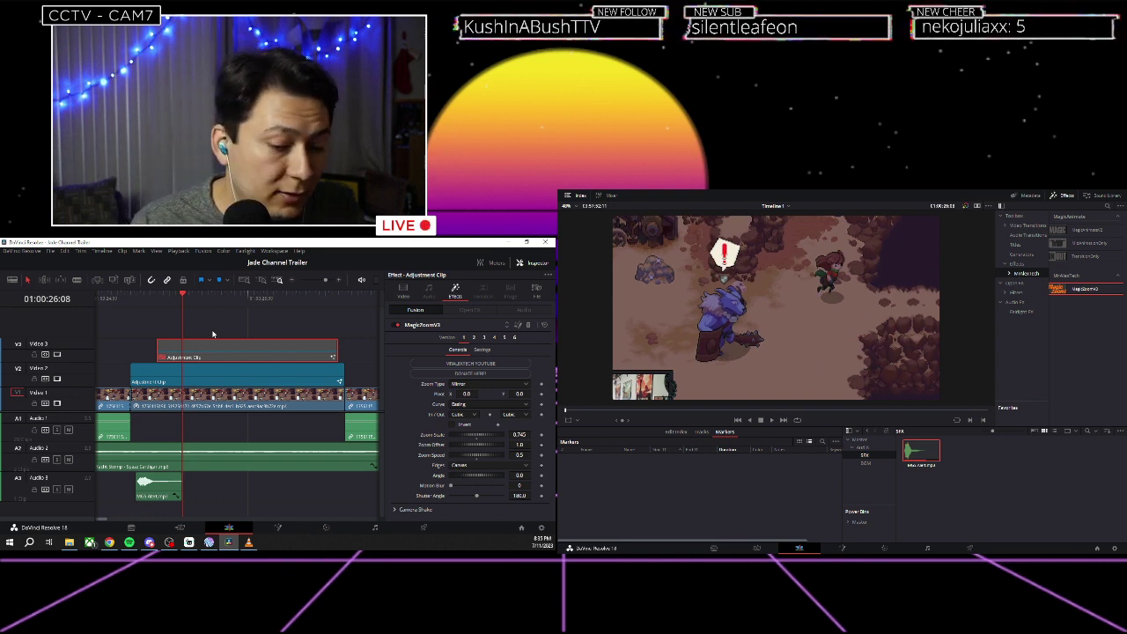
pyautogui.click(131, 300)
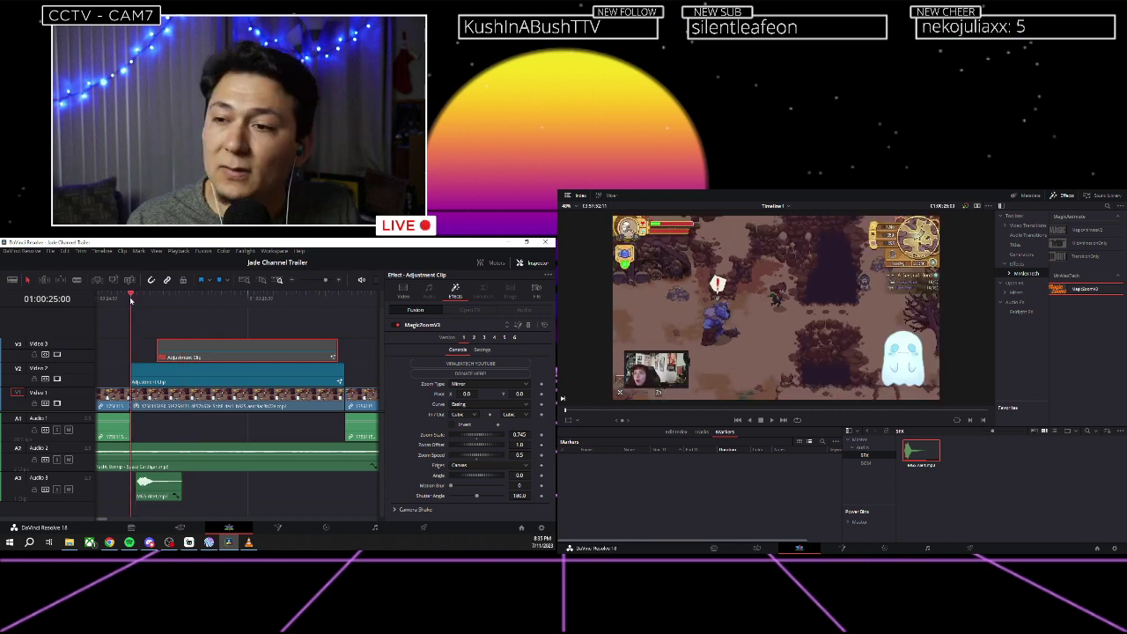
pyautogui.press('space')
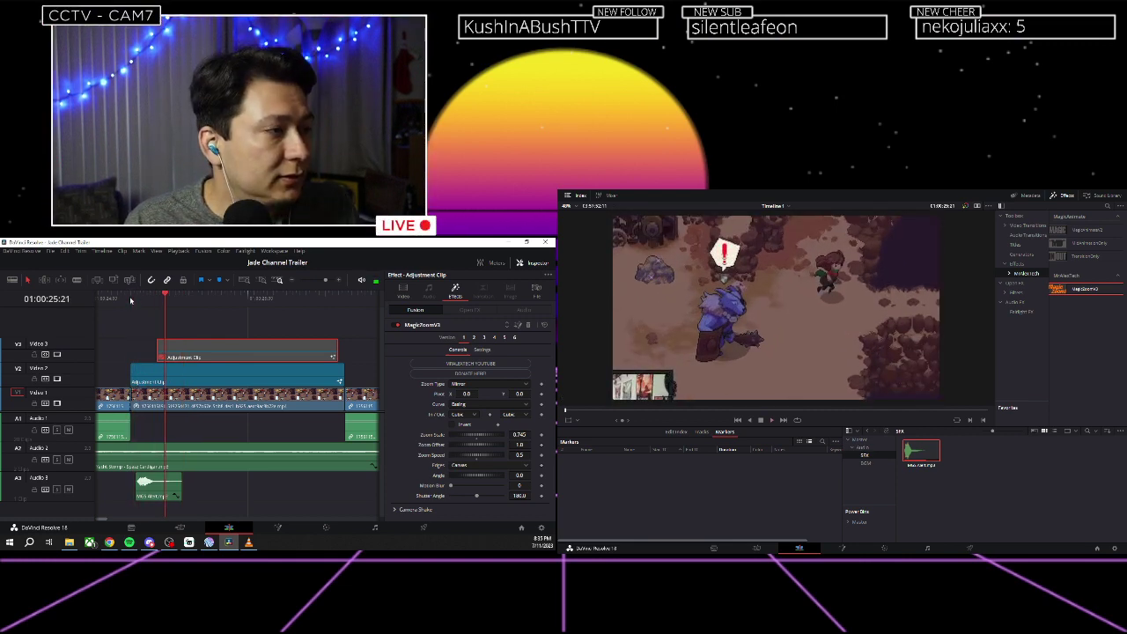
# Select the Video 2 adjustment clip and play back the freeze frame from 01:00:25:16.
pyautogui.click(157, 296)
pyautogui.click(264, 377)
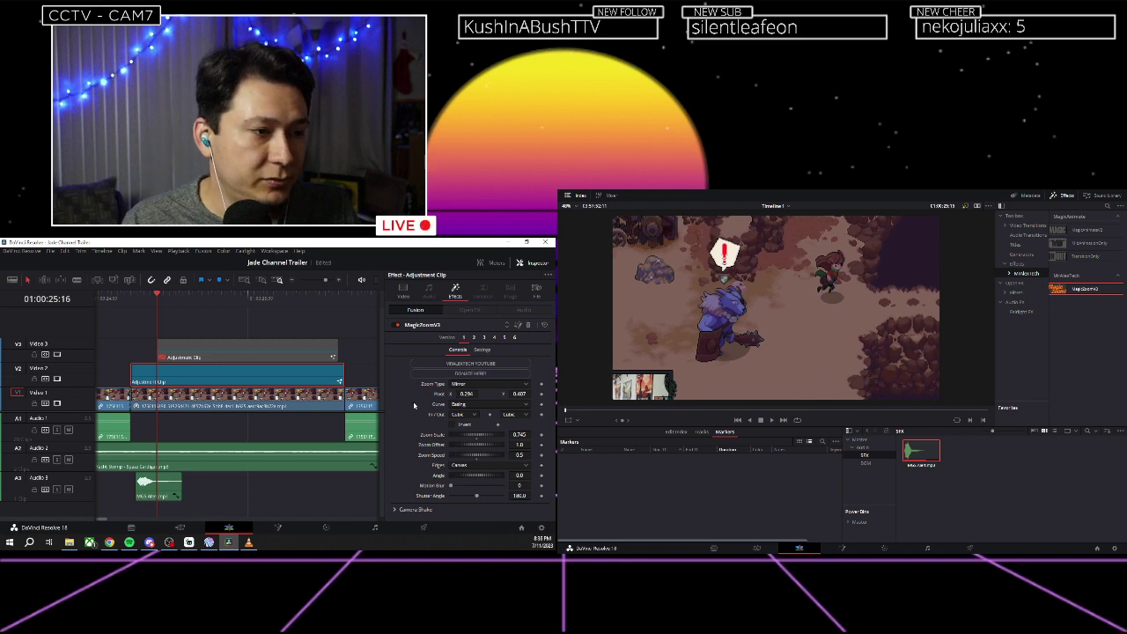
pyautogui.press('space')
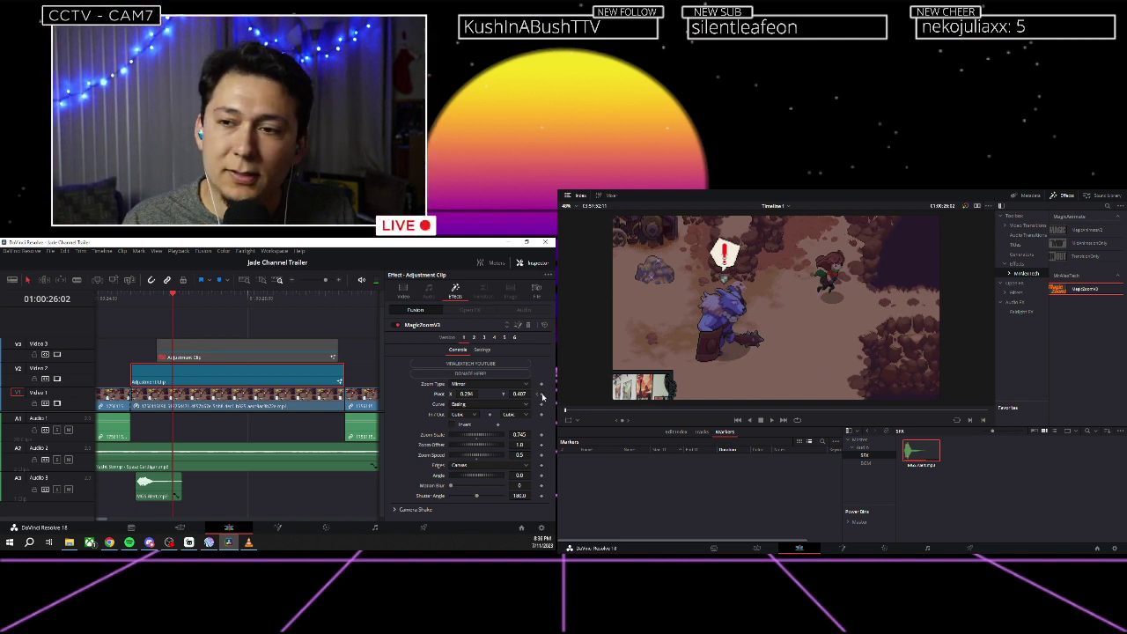
# Set the Video 2 adjustment clip's Zoom Type to Zoom&Hold and its Pivot at 01:00:26:02 to X 0.000 and Y 0.129.
pyautogui.moveTo(467, 393); pyautogui.dragTo(384, 394)
pyautogui.moveTo(503, 397); pyautogui.dragTo(469, 383)
pyautogui.click(478, 384)
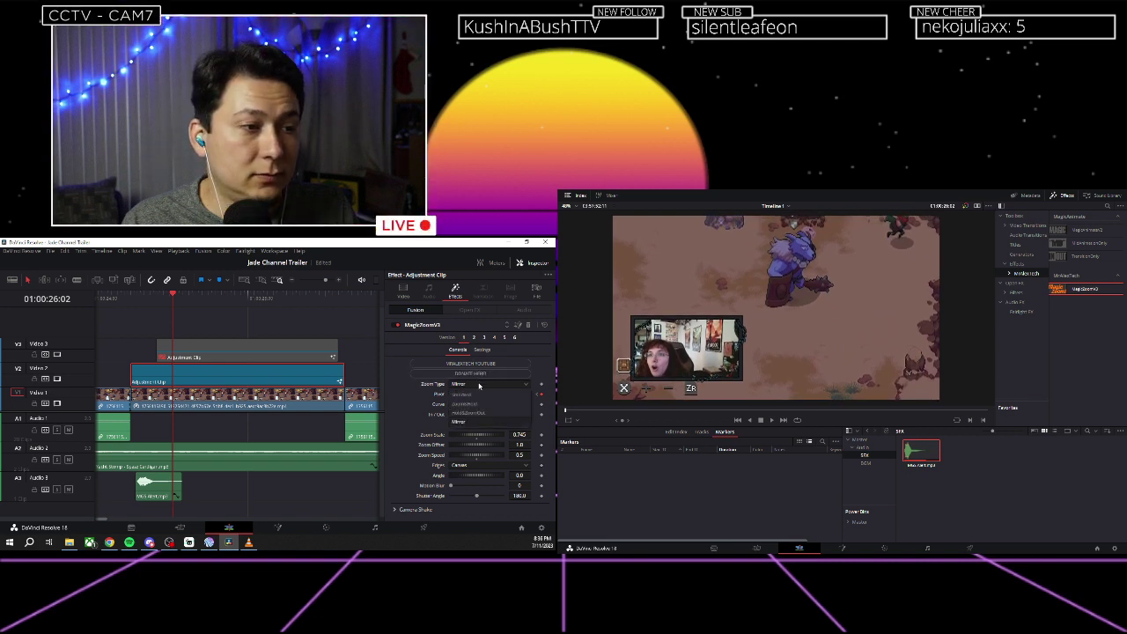
pyautogui.click(474, 404)
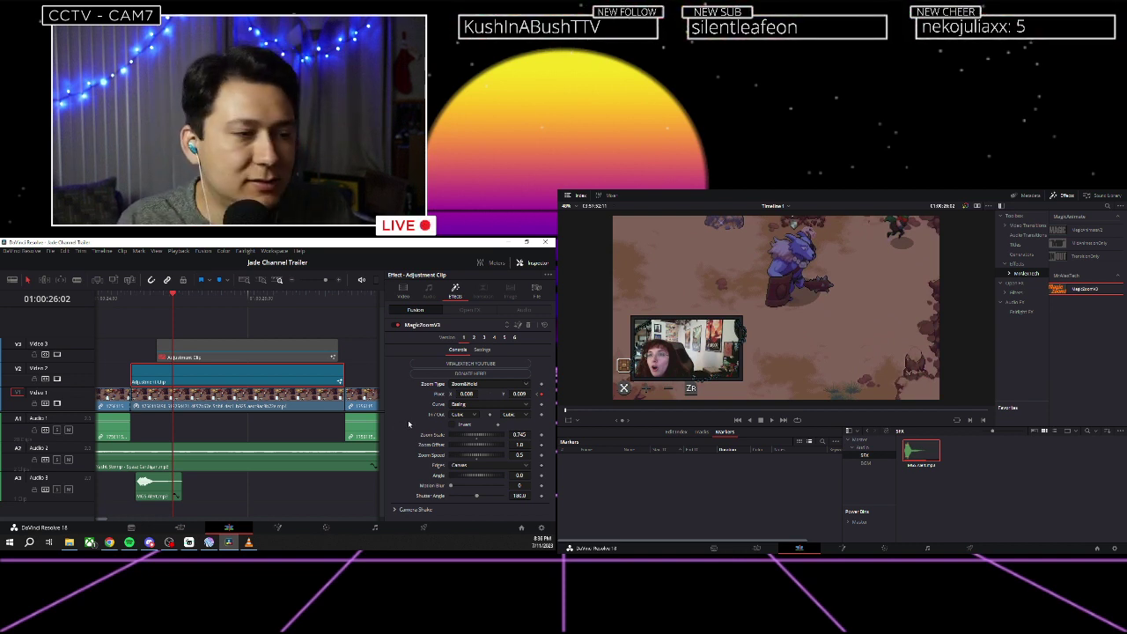
pyautogui.moveTo(520, 394); pyautogui.dragTo(548, 394)
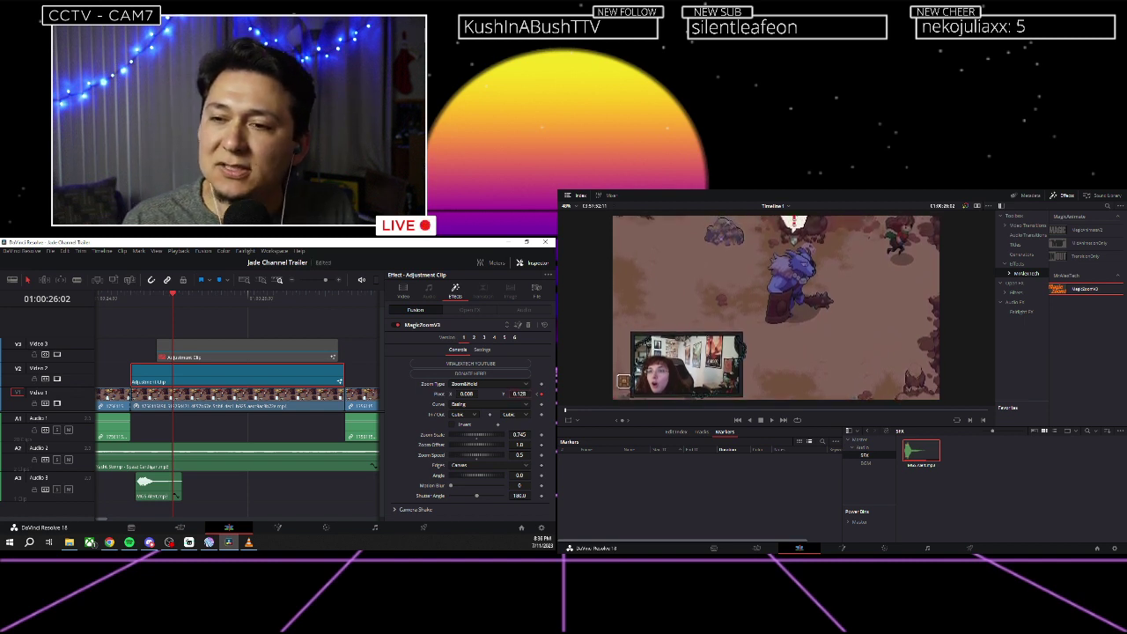
# Clear the Video 2 adjustment clip's Pivot keyframes and set the Pivot to X 0.054 and Y 0.128.
pyautogui.click(541, 394)
pyautogui.click(541, 396)
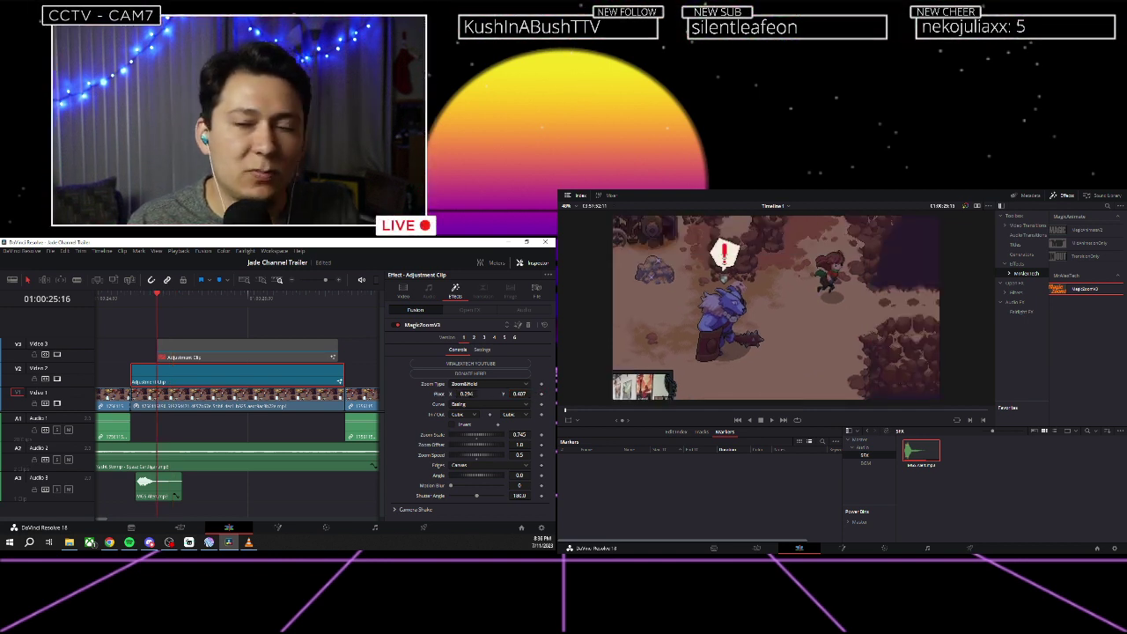
pyautogui.moveTo(466, 394); pyautogui.dragTo(387, 395)
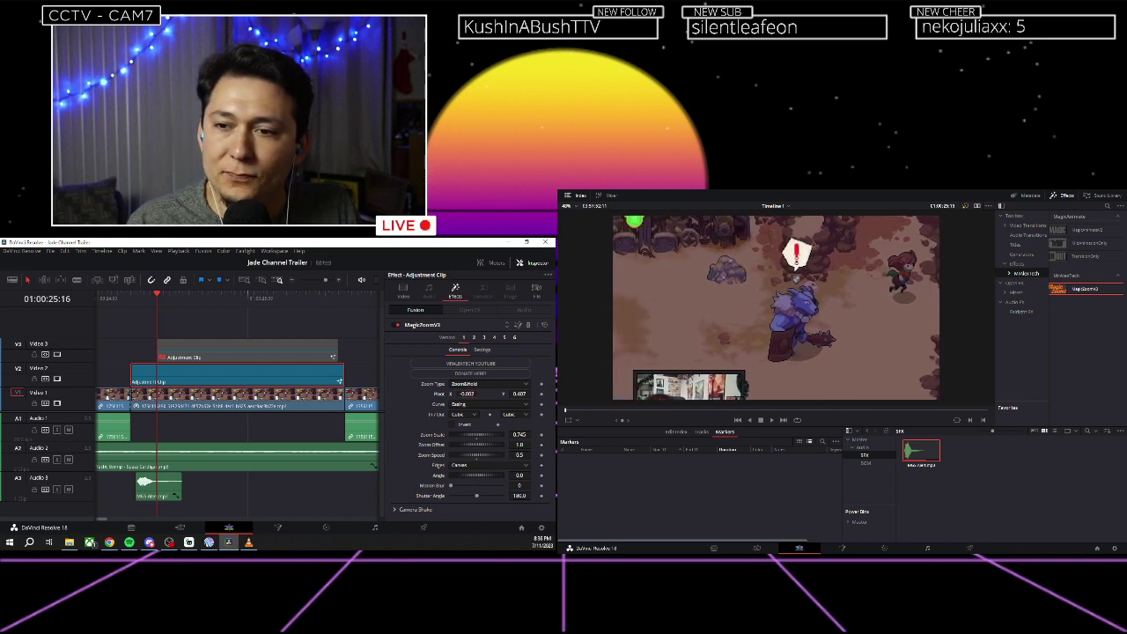
pyautogui.moveTo(519, 394); pyautogui.dragTo(472, 393)
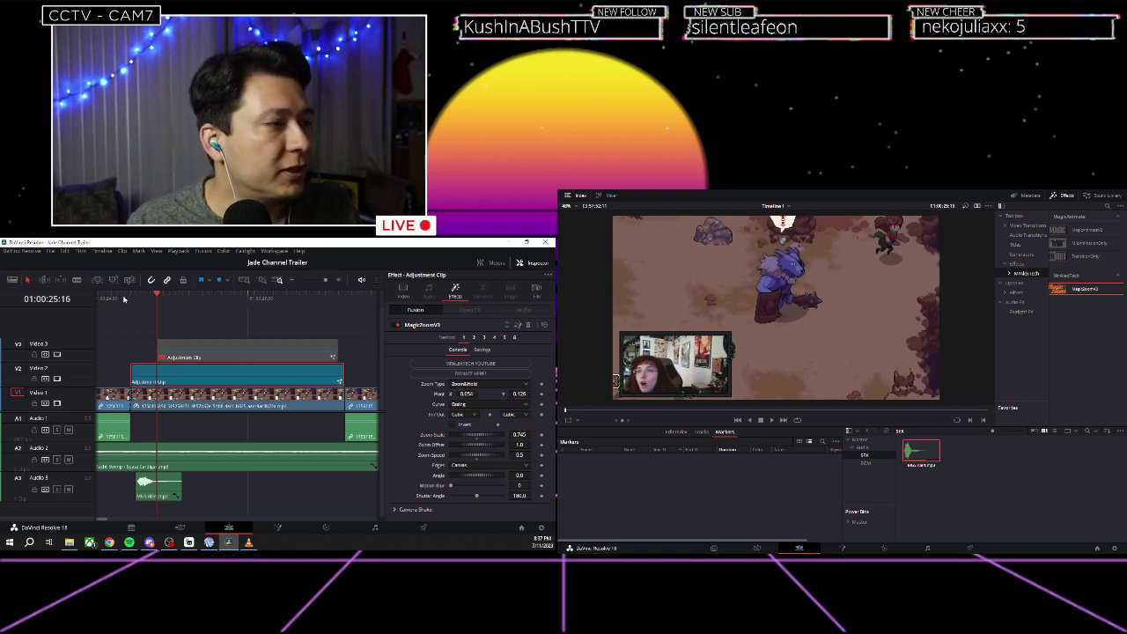
# Delete the Video 3 adjustment clip and trim the Video 2 adjustment clip and freeze frame to end at 01:00:26:01.
pyautogui.click(124, 298)
pyautogui.press('space')
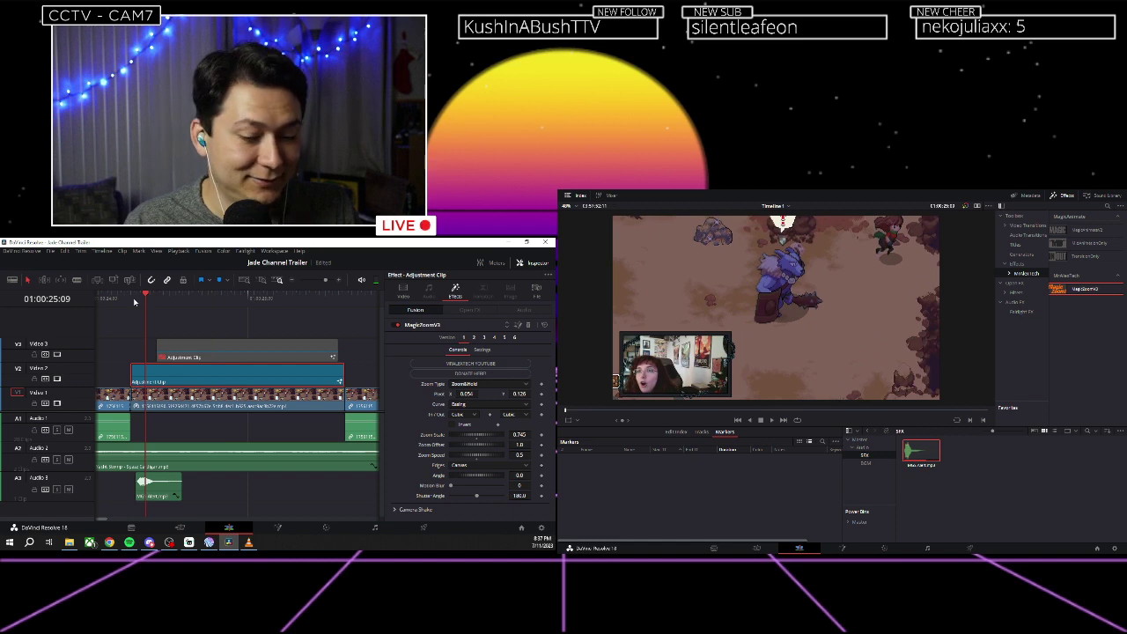
pyautogui.press('space')
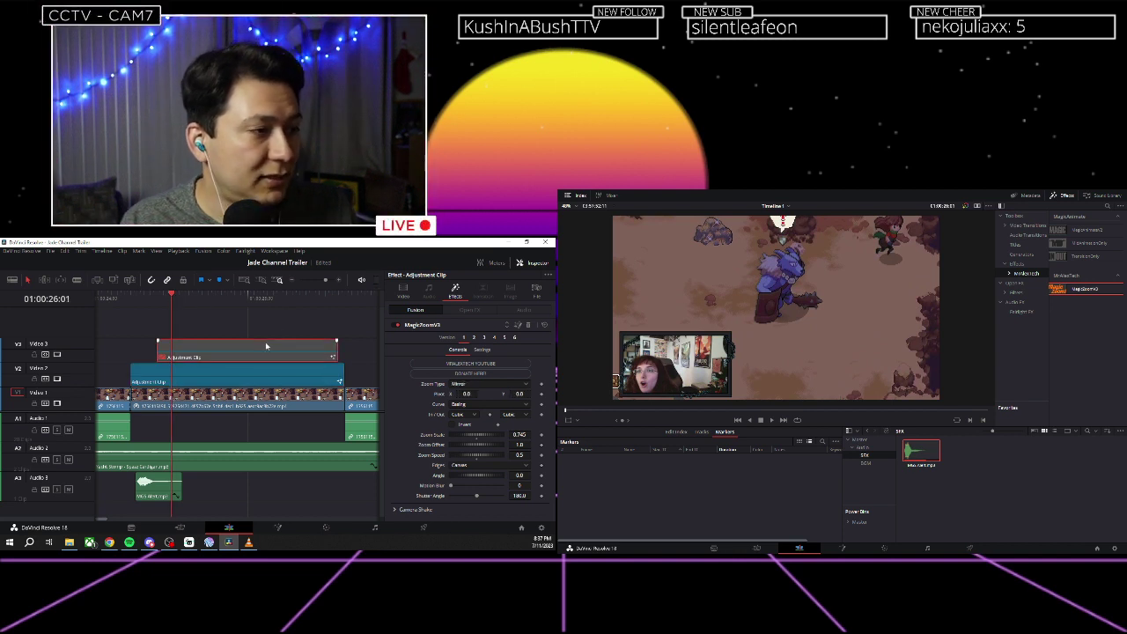
pyautogui.press('Delete')
pyautogui.moveTo(262, 353); pyautogui.dragTo(169, 379)
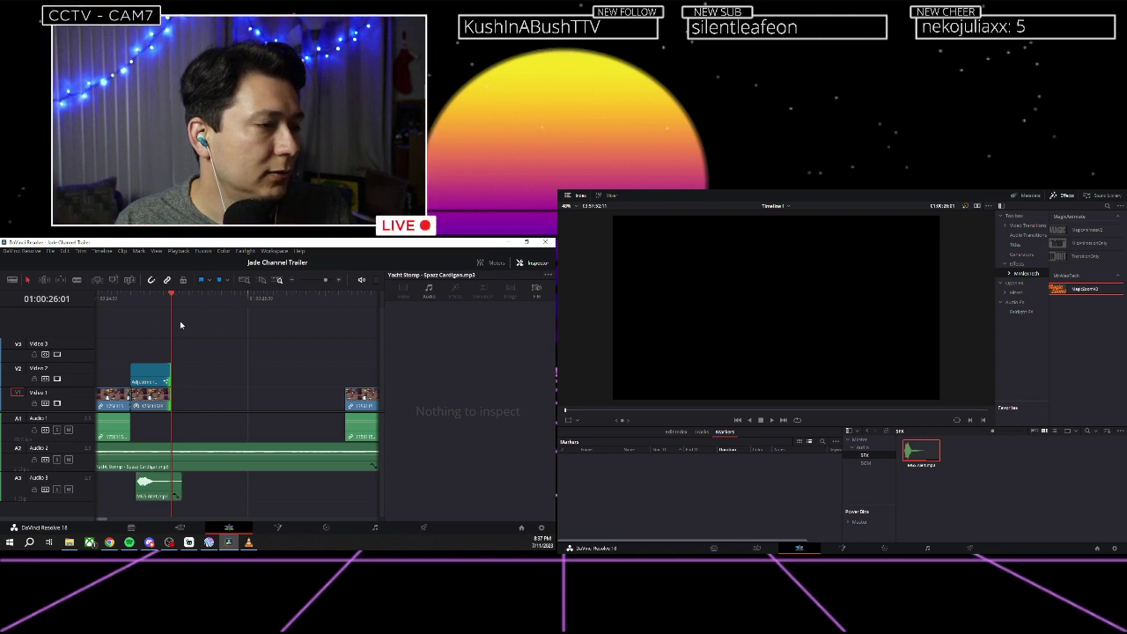
# Move all Video 1 and Audio 1 clips after the gap back against the freeze frame's end at 01:00:26:01.
pyautogui.scroll(-2, 180, 325)
pyautogui.hscroll(3, 184, 329)
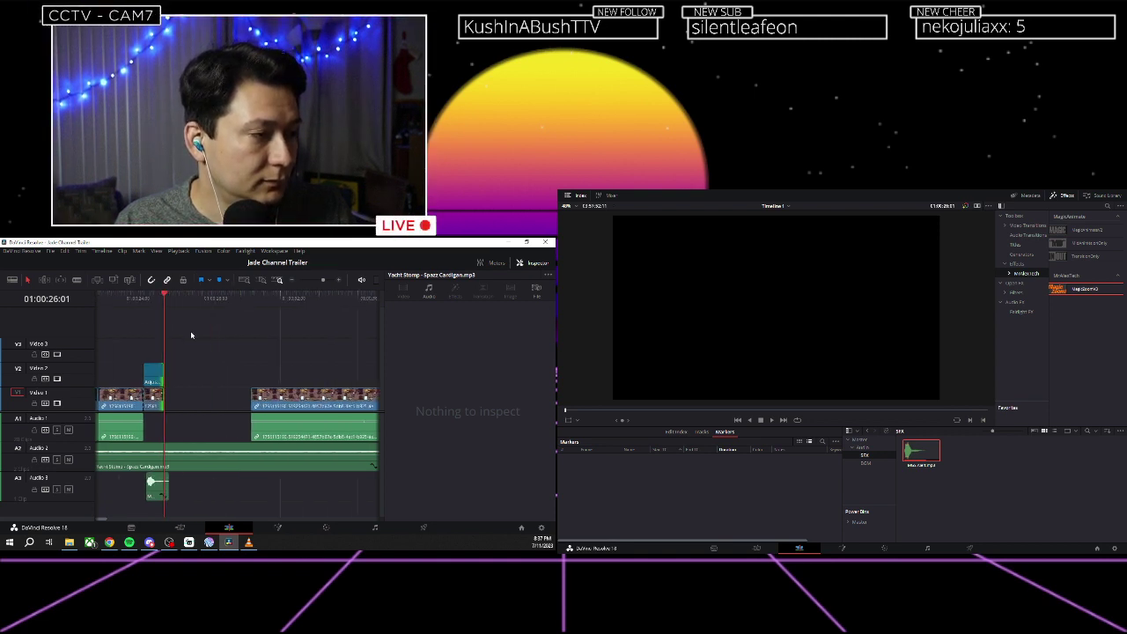
pyautogui.hscroll(1, 186, 344)
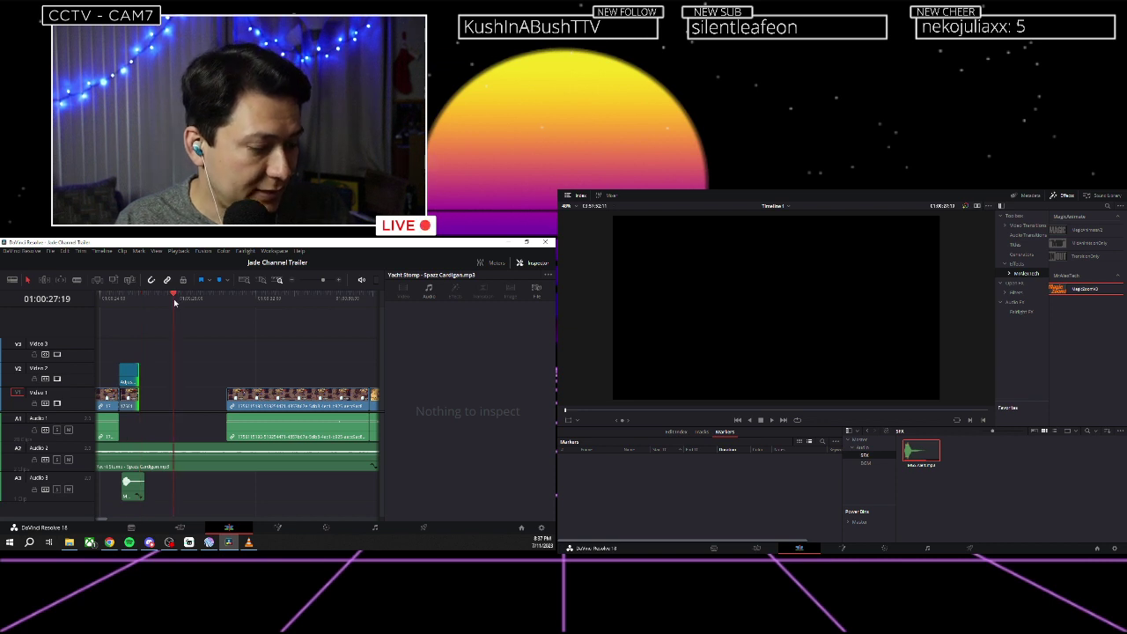
pyautogui.hotkey('alt', 'y')
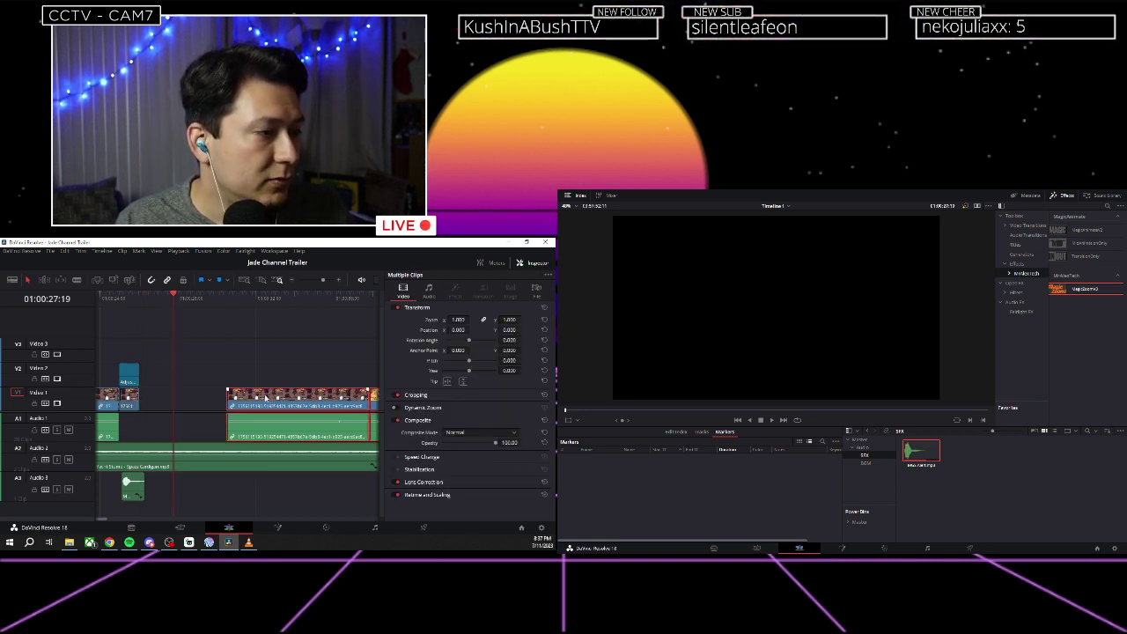
pyautogui.moveTo(265, 398); pyautogui.dragTo(173, 397)
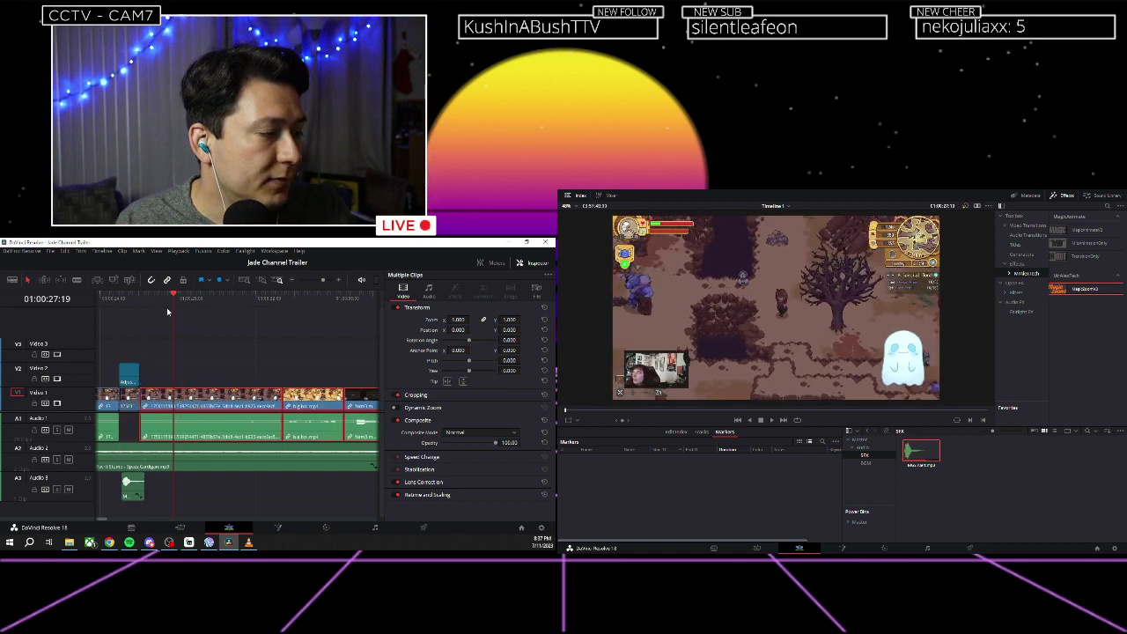
pyautogui.click(140, 294)
pyautogui.hotkey('ctrl', '=')
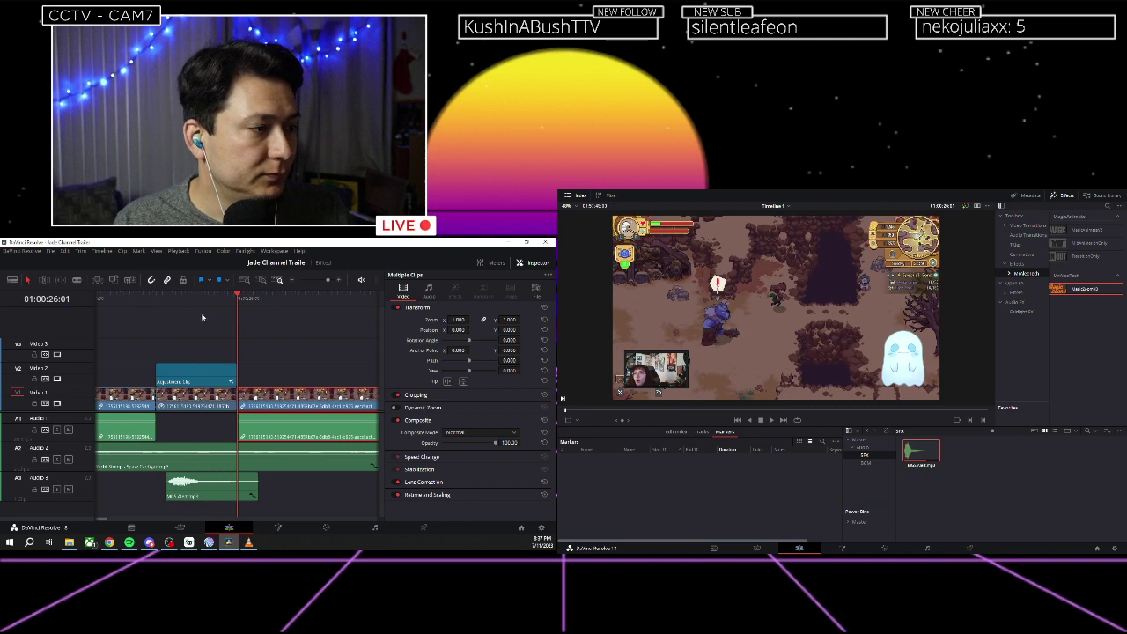
# Play back the shortened freeze frame and the gameplay clip that follows it to check the join and pacing.
pyautogui.click(226, 331)
pyautogui.hotkey('ctrl', '-')
pyautogui.hotkey('ctrl', '-')
pyautogui.hotkey('ctrl', '-')
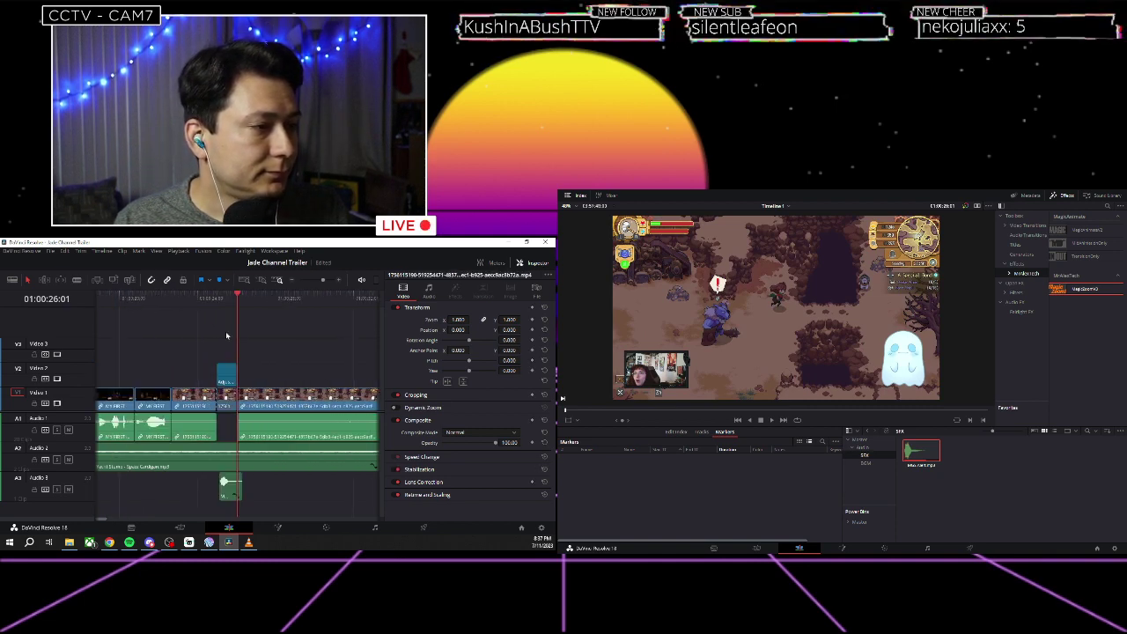
pyautogui.hscroll(3, 222, 340)
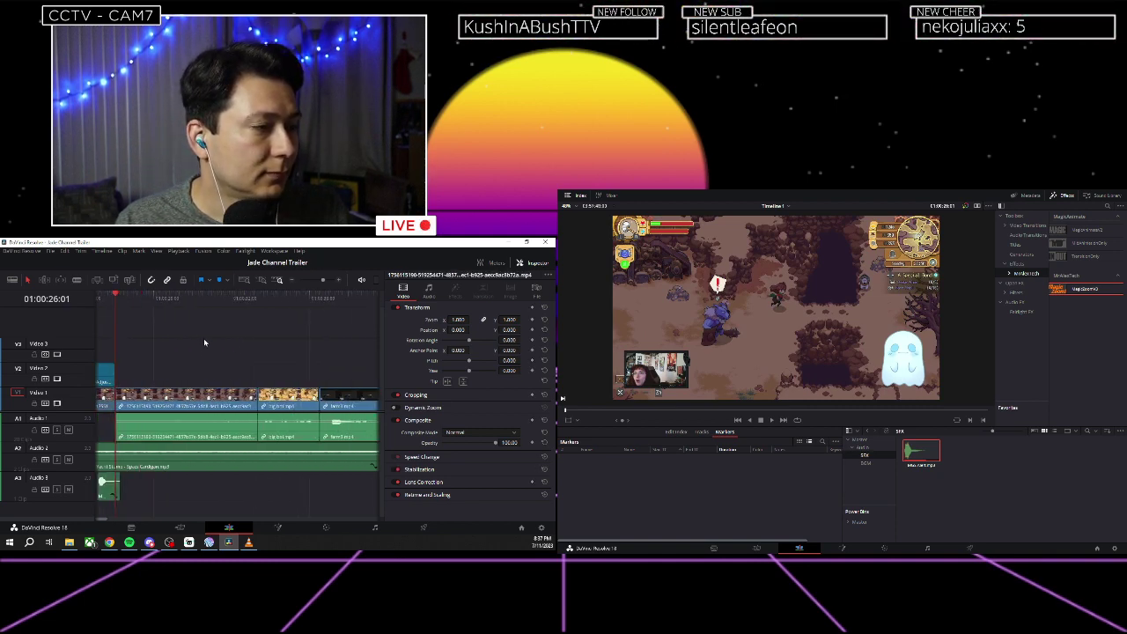
pyautogui.hscroll(-1, 204, 338)
pyautogui.click(149, 302)
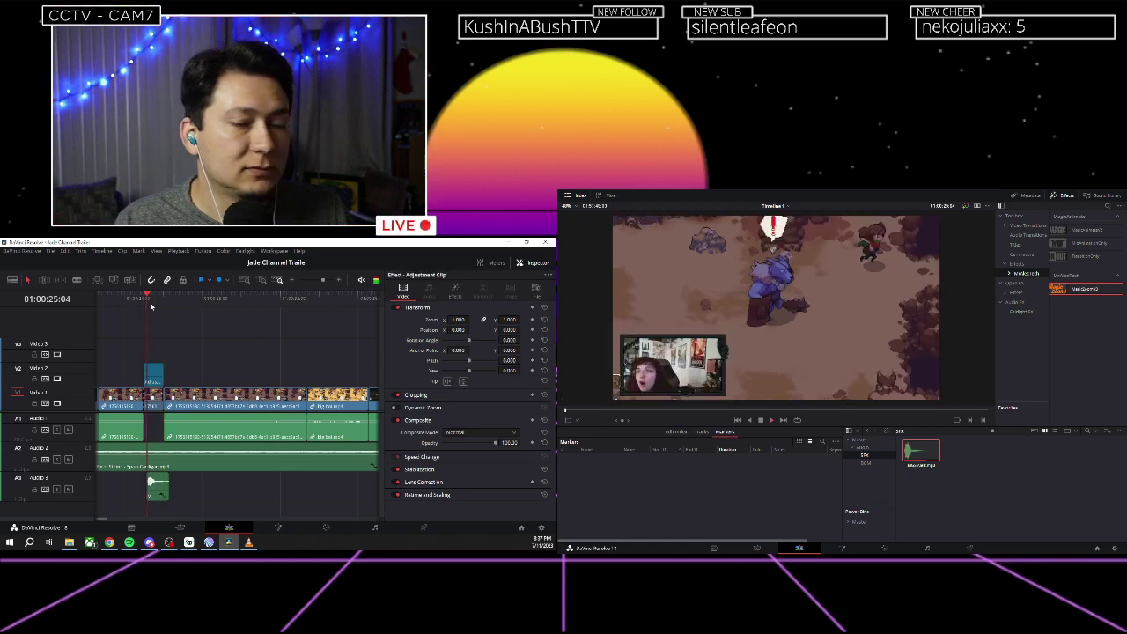
pyautogui.press('space')
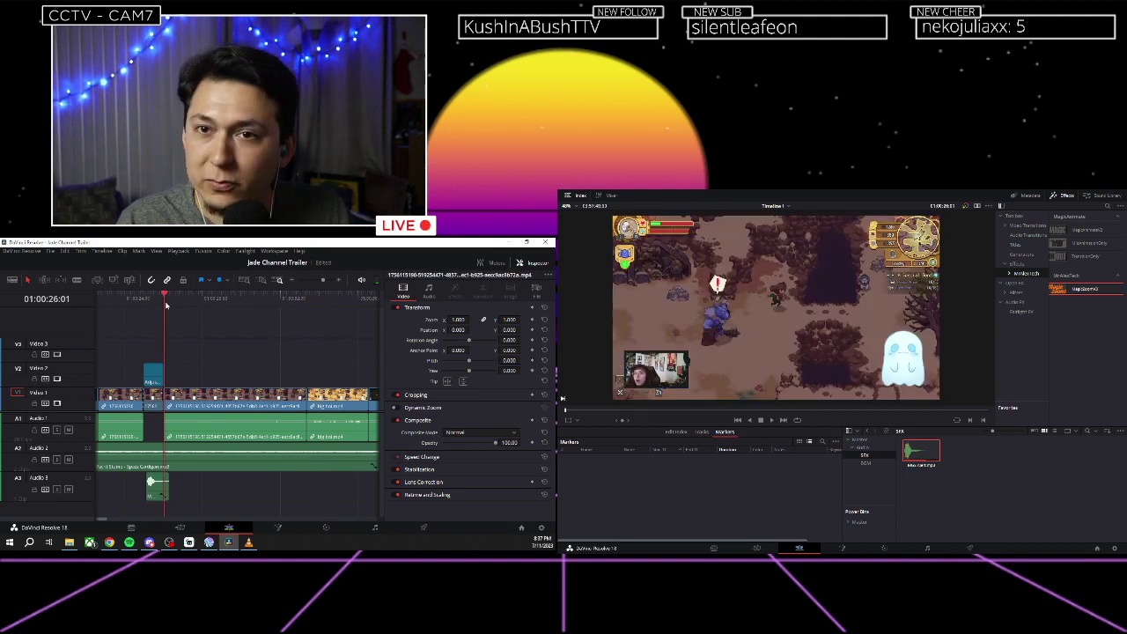
pyautogui.press('space')
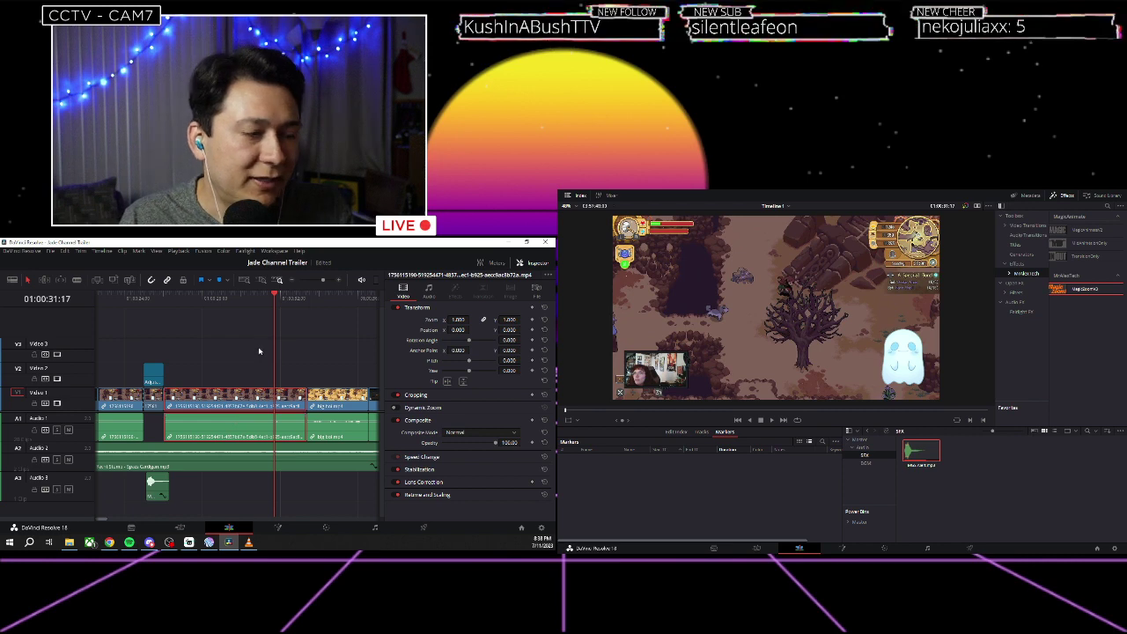
pyautogui.press('space')
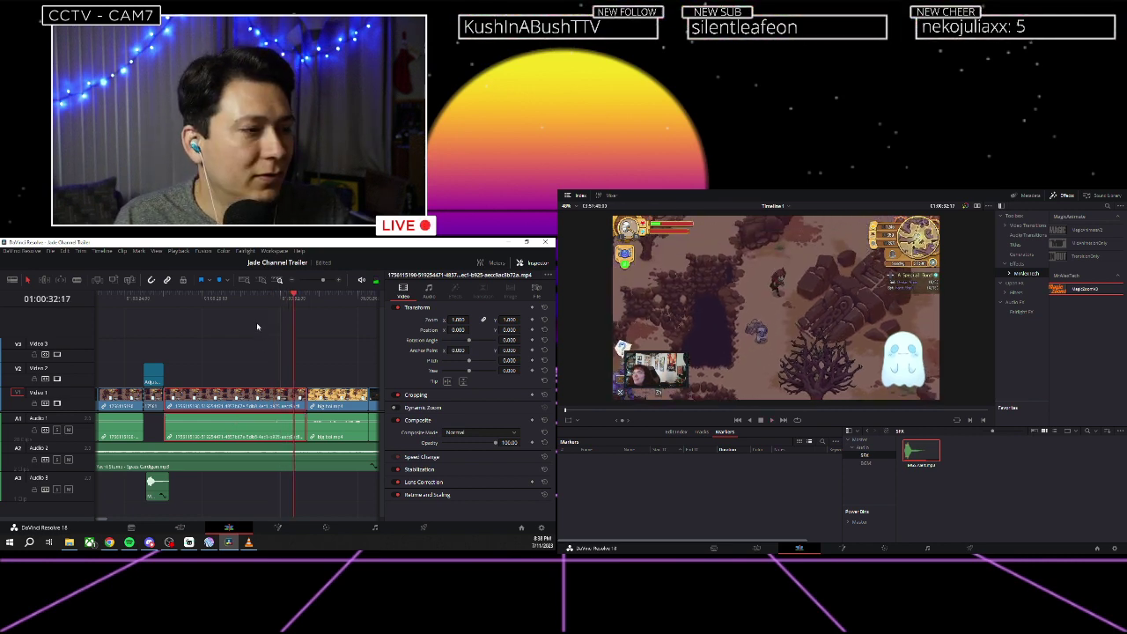
pyautogui.click(252, 303)
pyautogui.press('space')
pyautogui.click(245, 303)
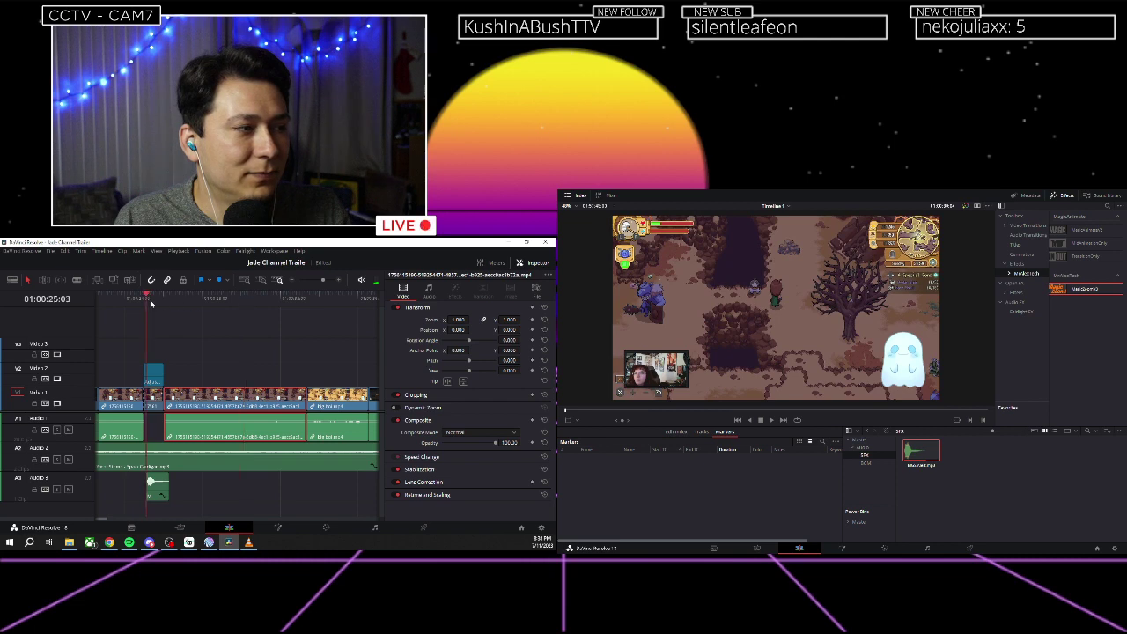
# Split the gameplay clip after the freeze frame at 01:00:27:11.
pyautogui.press('space')
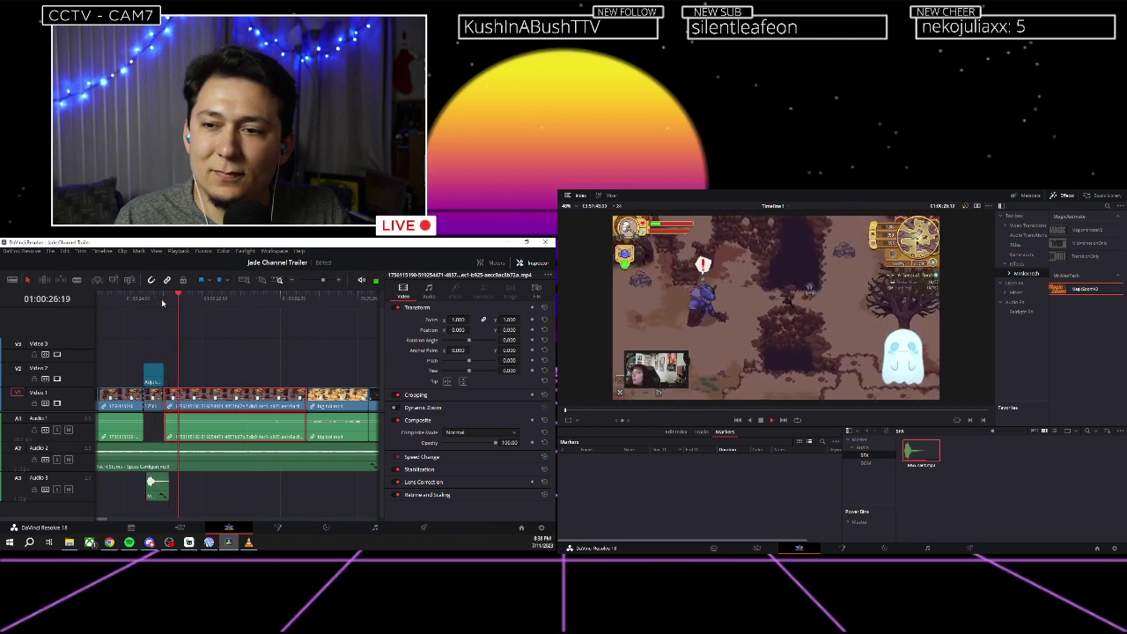
pyautogui.press('space')
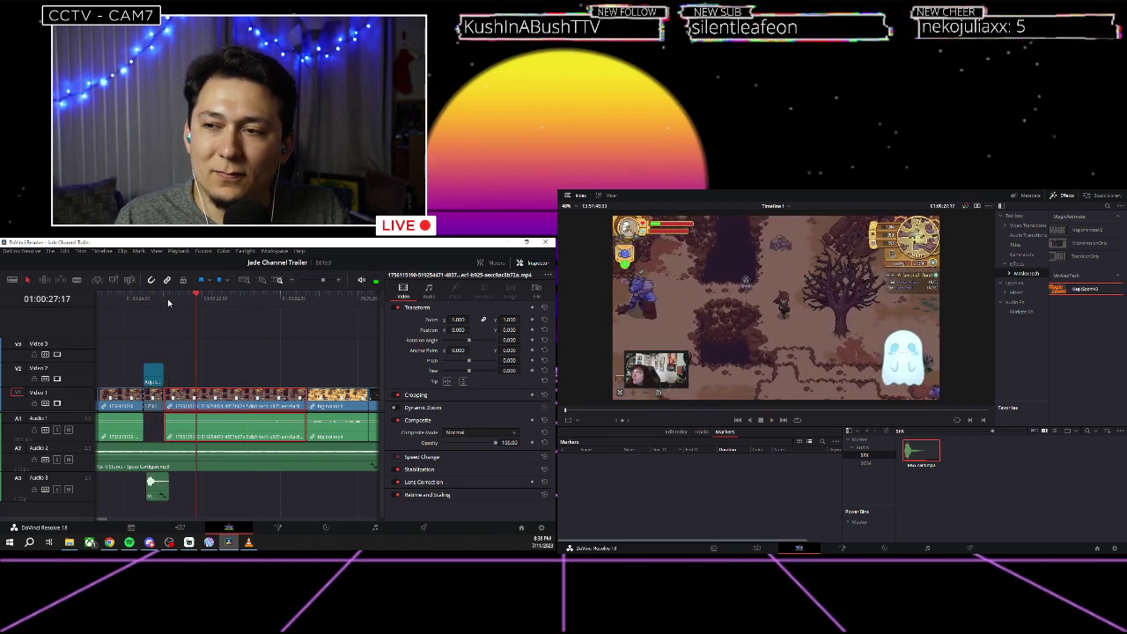
pyautogui.press('Left')
pyautogui.press('Left')
pyautogui.press('Left')
pyautogui.press('Left')
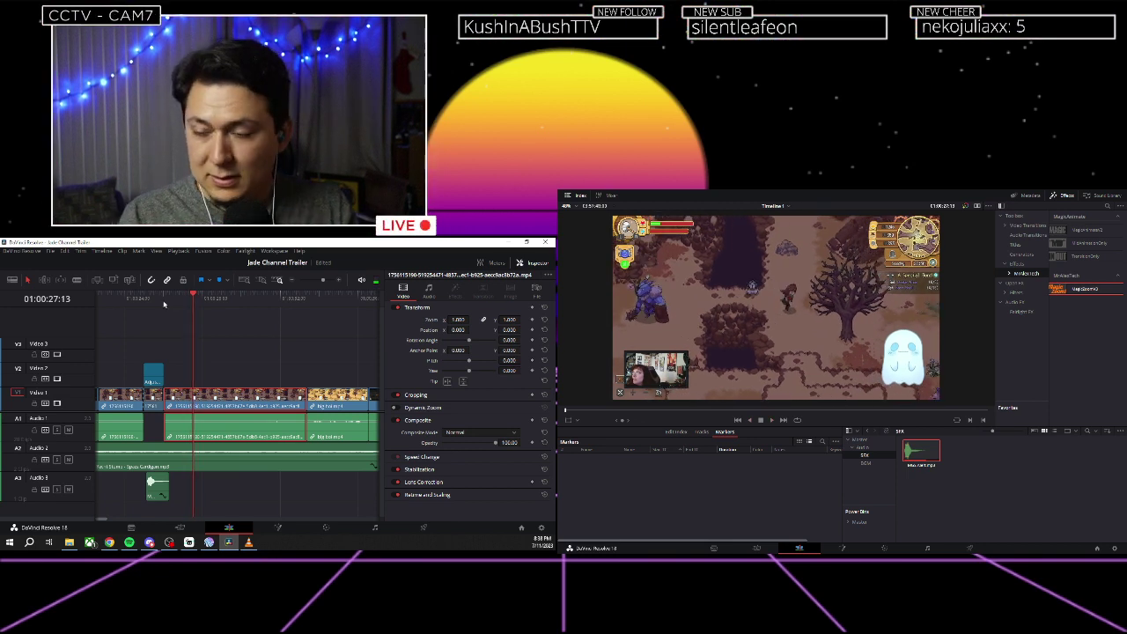
pyautogui.press('Left')
pyautogui.press('Left')
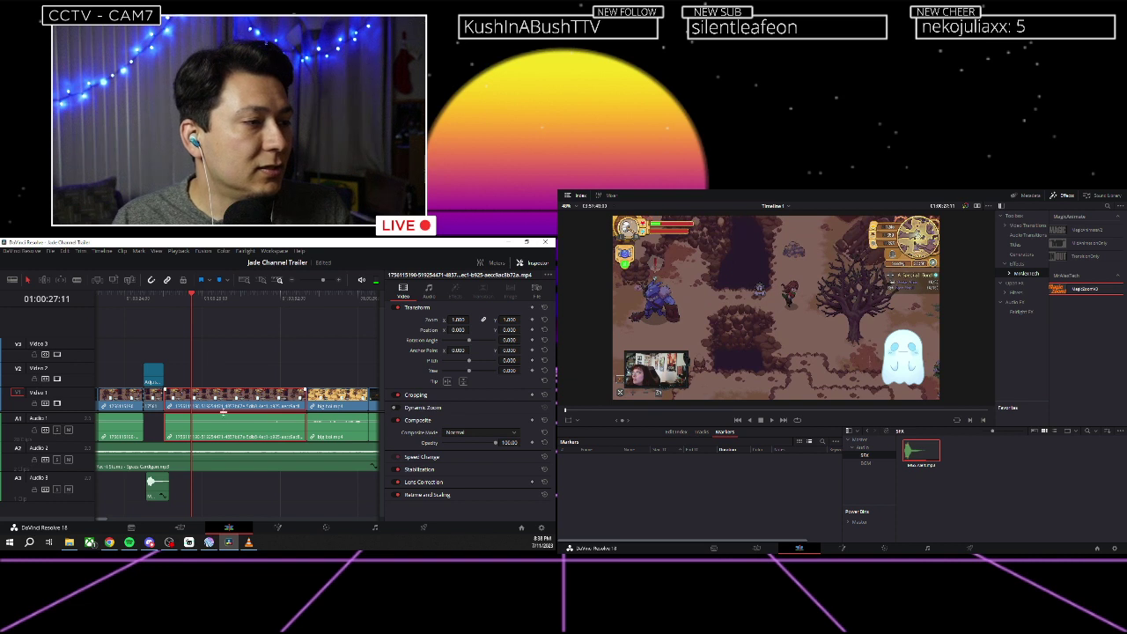
pyautogui.hotkey('ctrl', 'b')
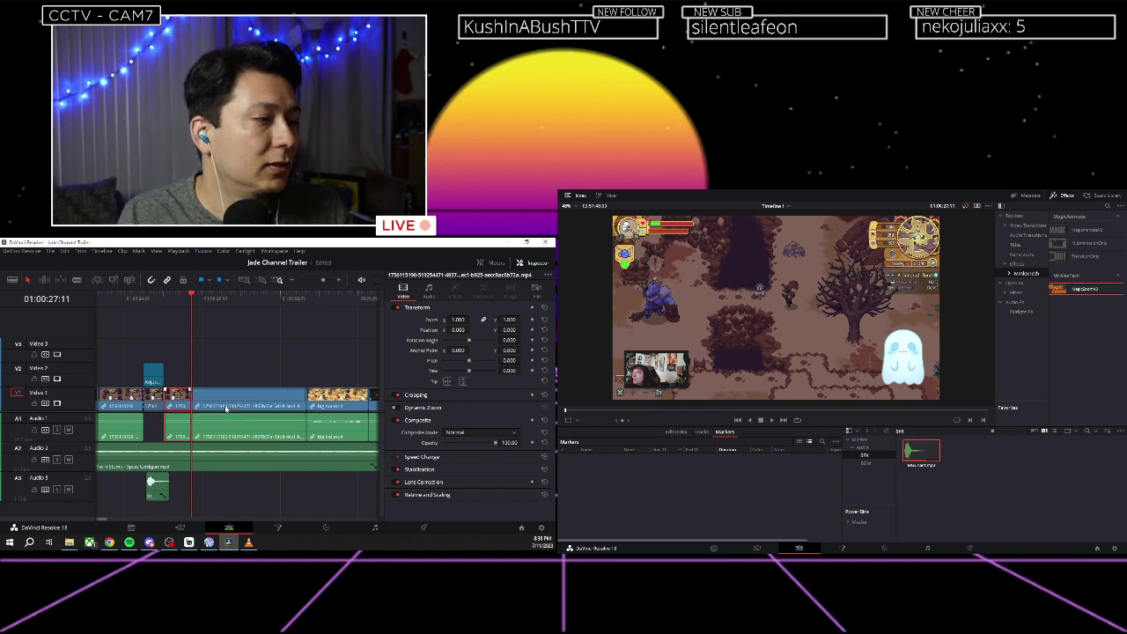
# Ripple-trim the second gameplay piece's start up to 01:00:30:09 and play back the cut at 01:00:27:11.
pyautogui.press('space')
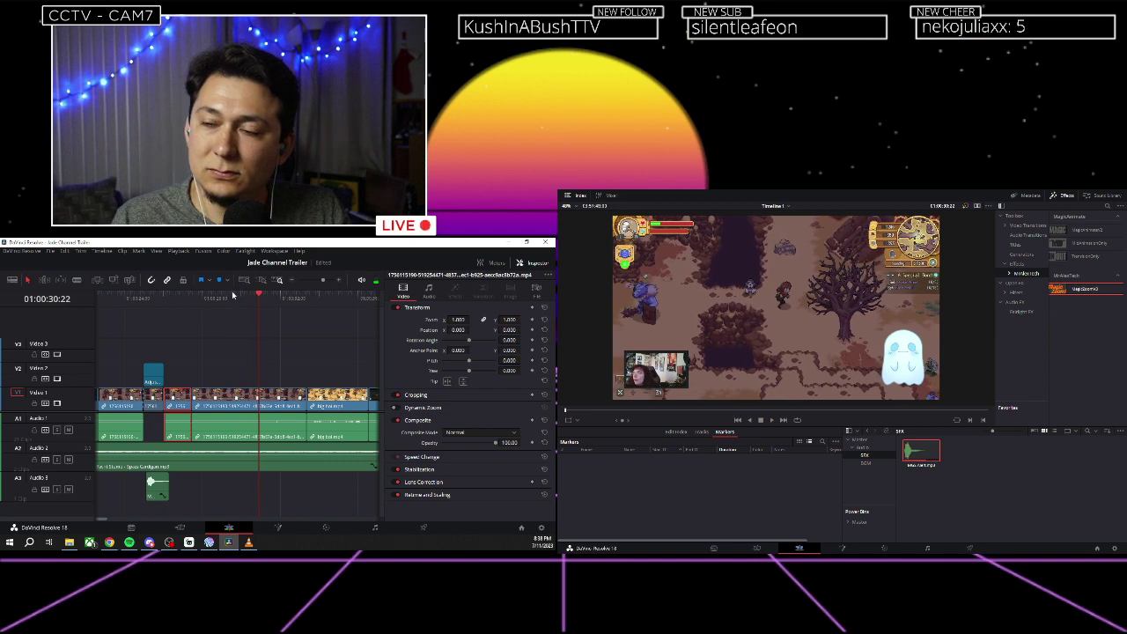
pyautogui.press('j')
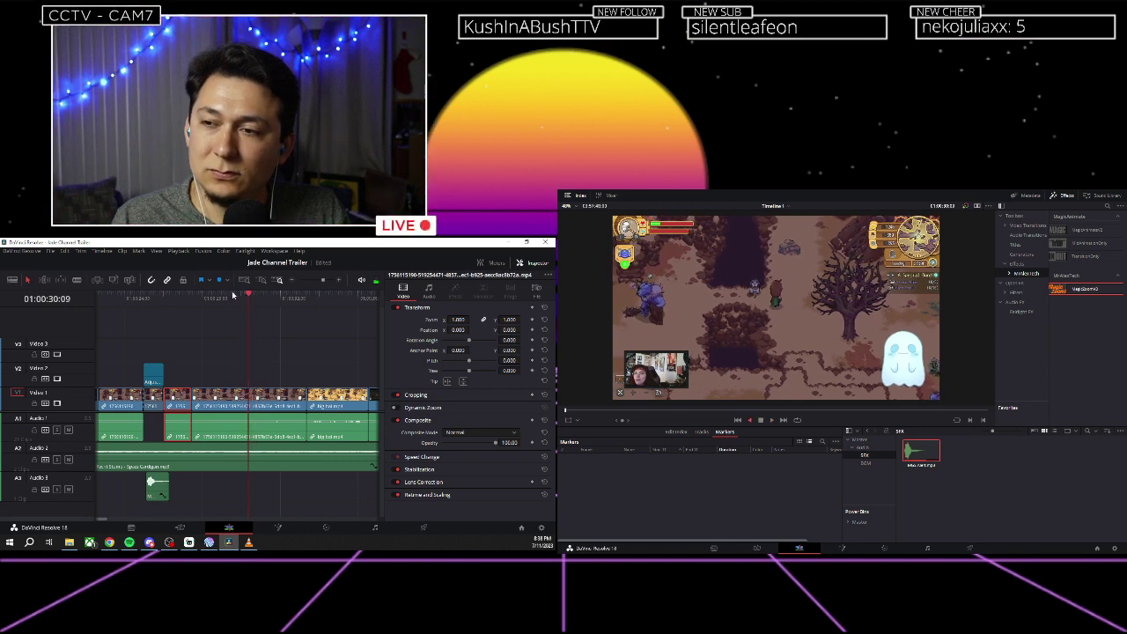
pyautogui.press('l')
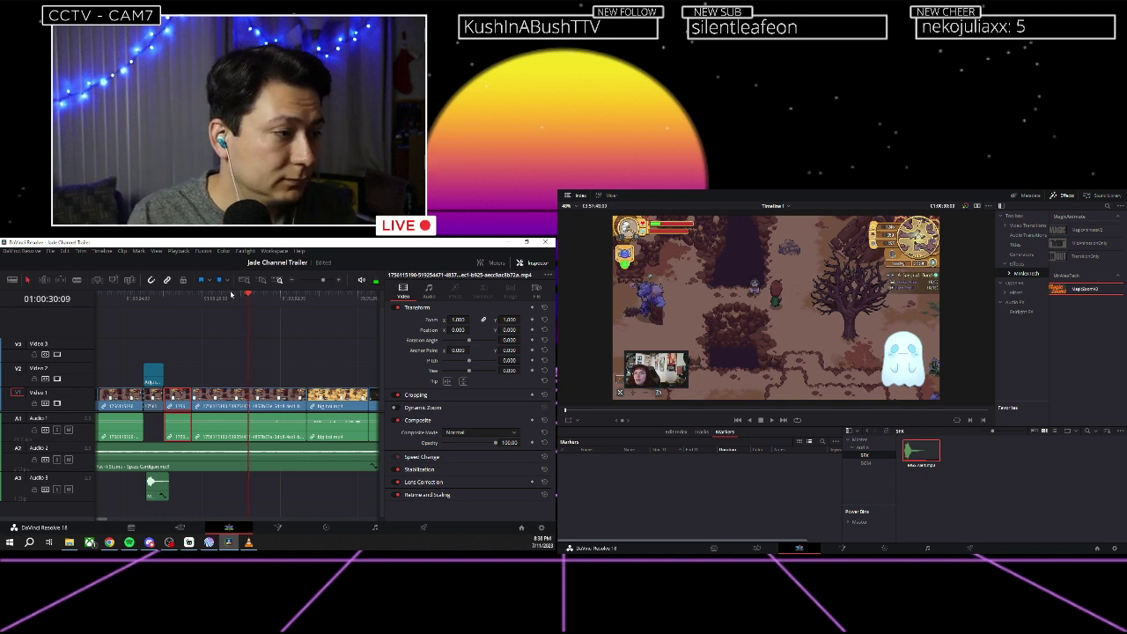
pyautogui.hotkey('ctrl', 'shift', '[')
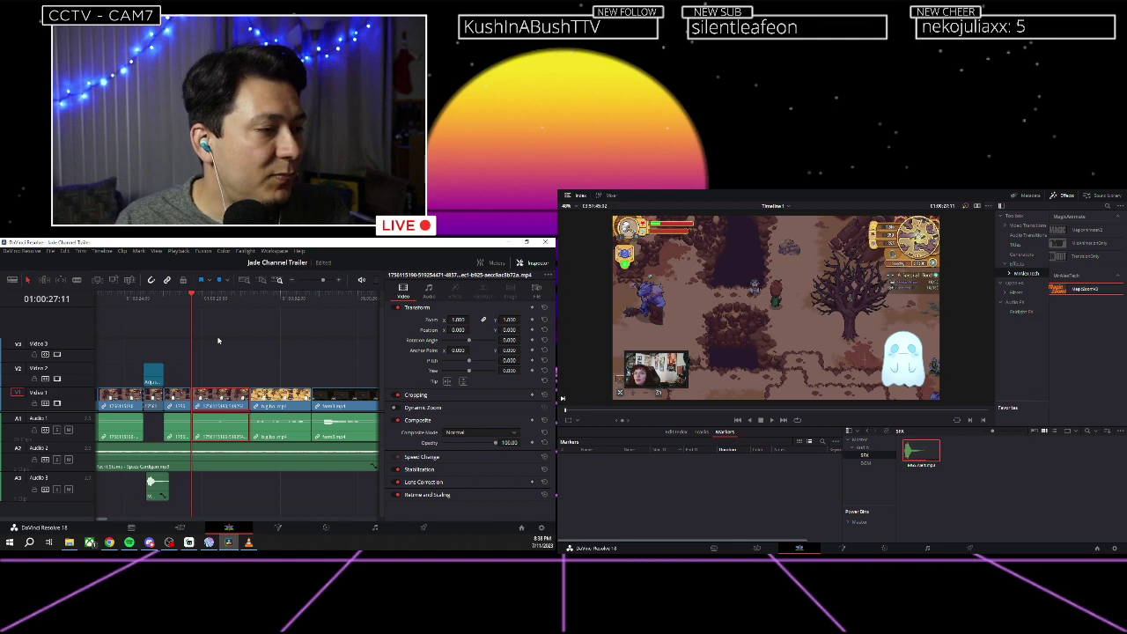
pyautogui.press('l')
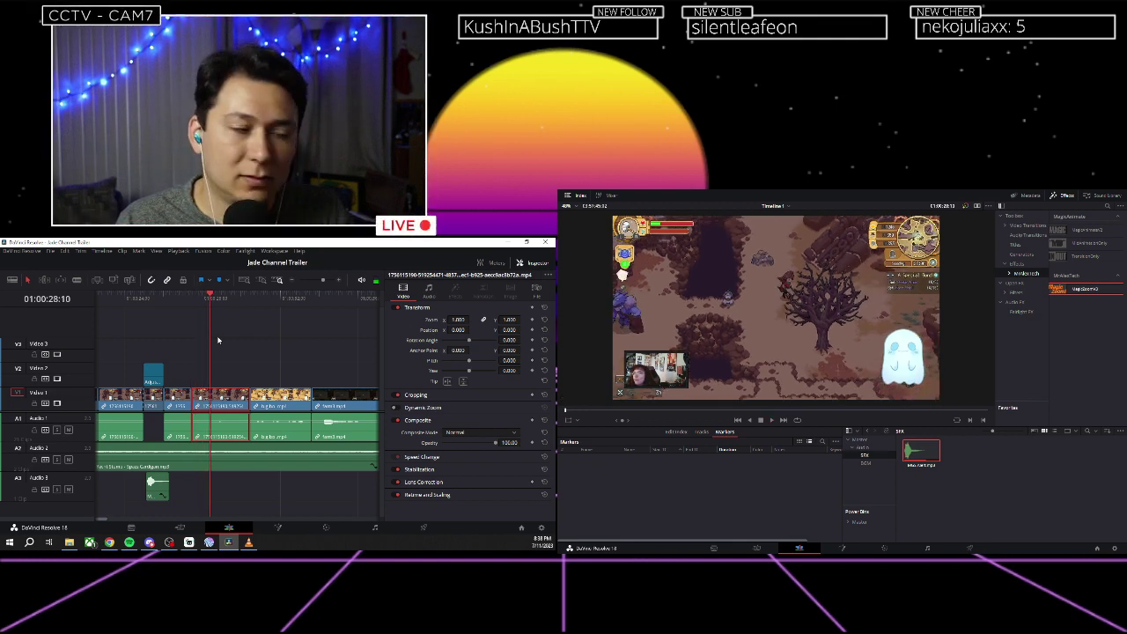
pyautogui.press('Up')
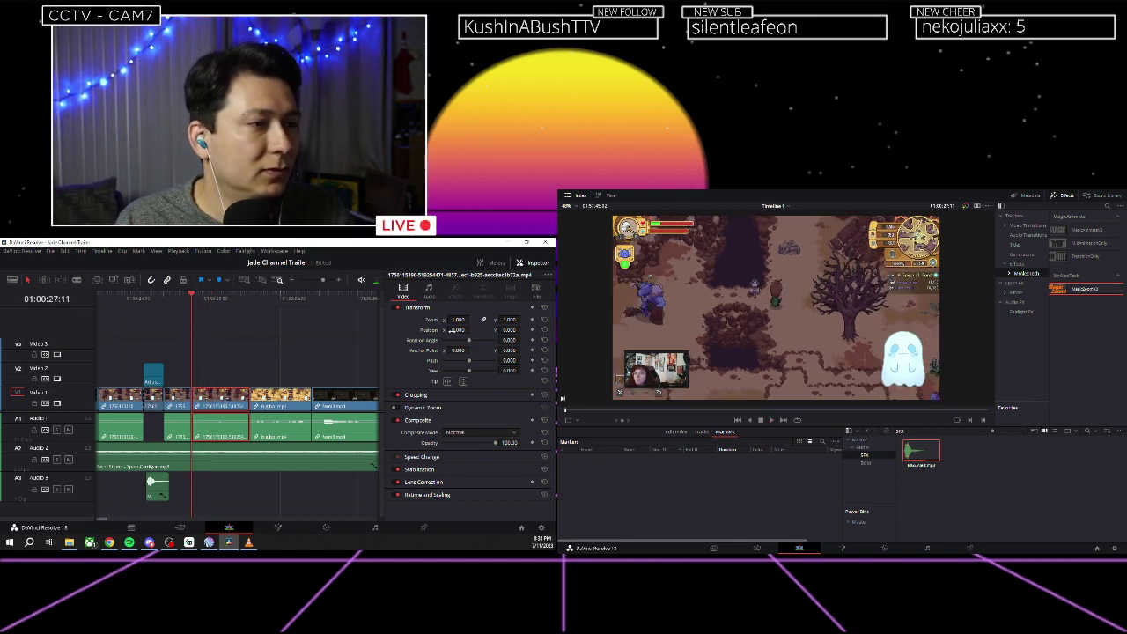
# Set the audio volume of the gameplay clip starting at 01:00:27:11 to 5.00.
pyautogui.click(429, 289)
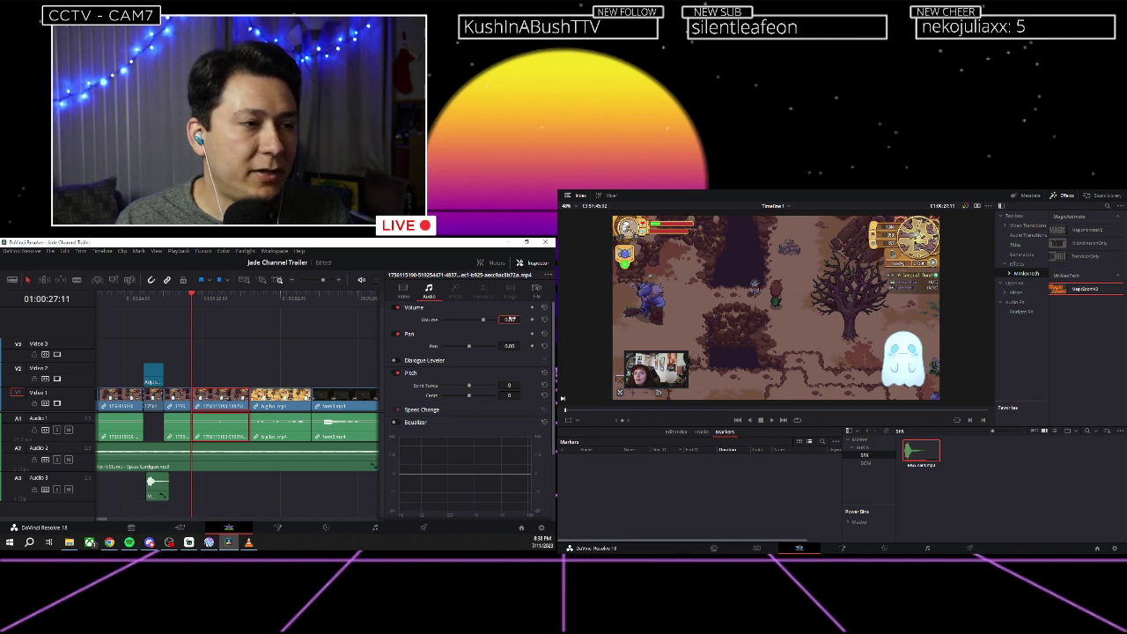
pyautogui.write('5')
pyautogui.press('Return')
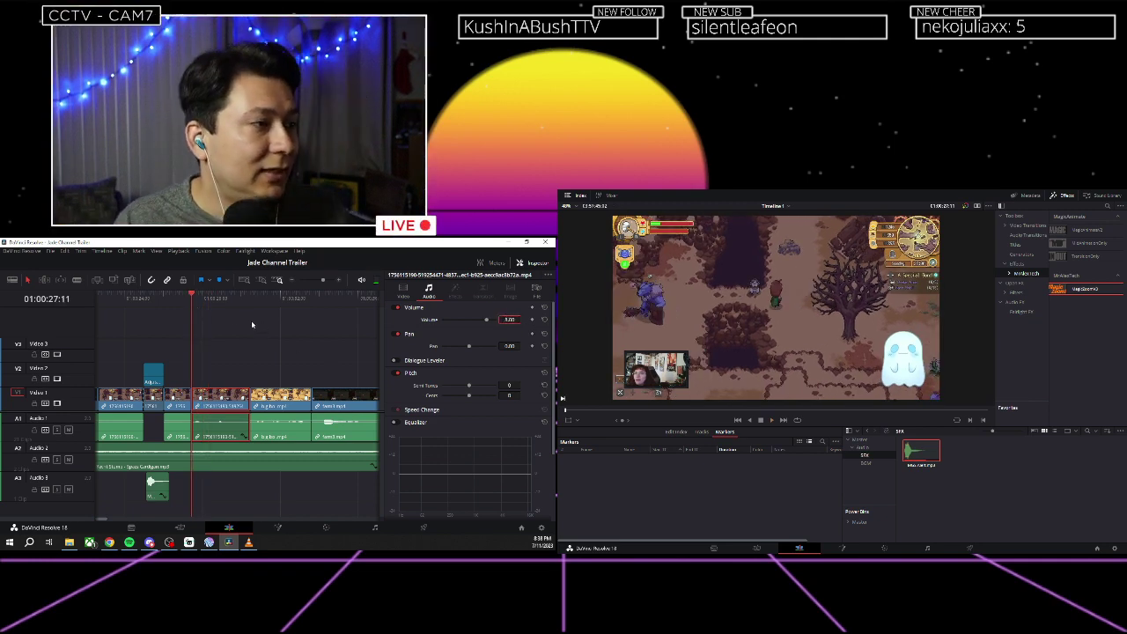
pyautogui.click(195, 299)
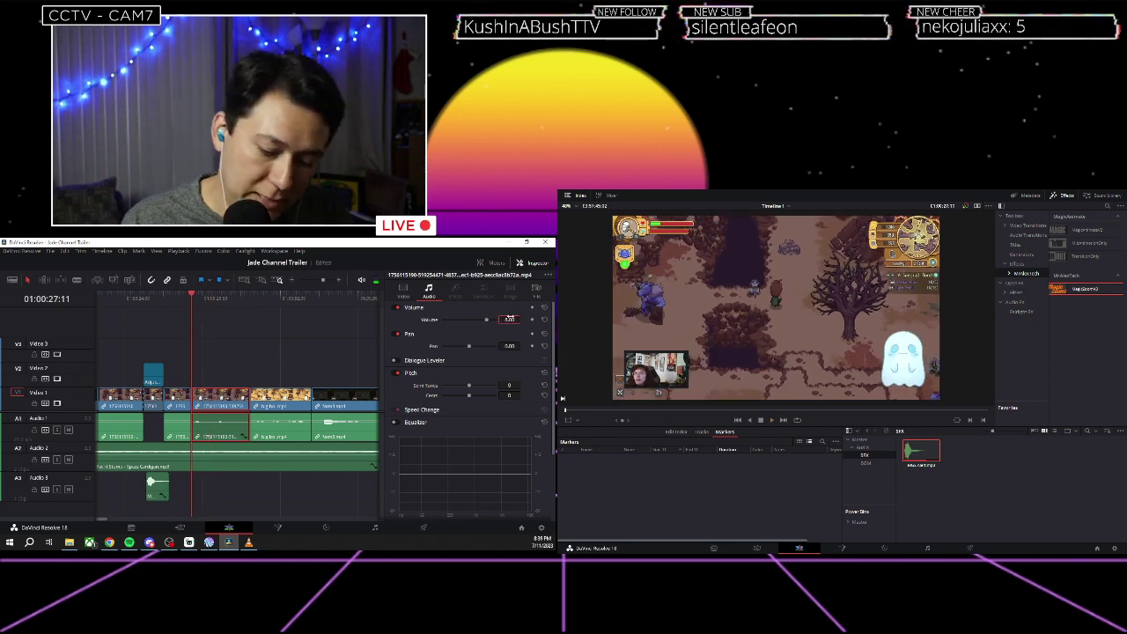
# Set the audio volume of the gameplay clip starting at 01:00:27:11 to 10.00 and play back the section around it.
pyautogui.write('10')
pyautogui.press('Return')
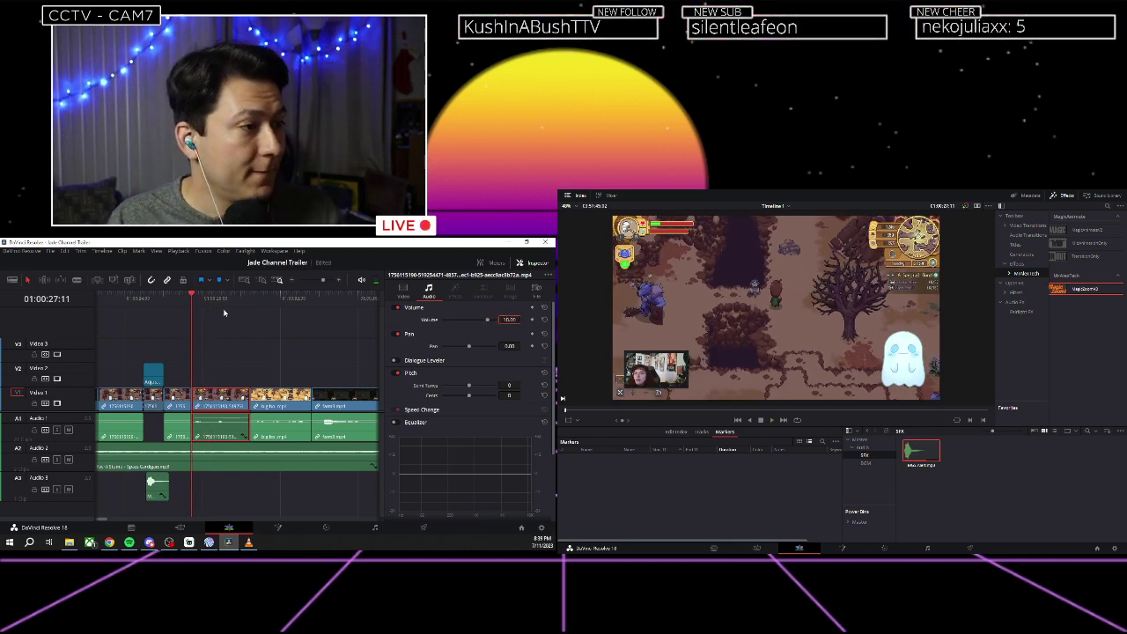
pyautogui.press('space')
pyautogui.click(166, 300)
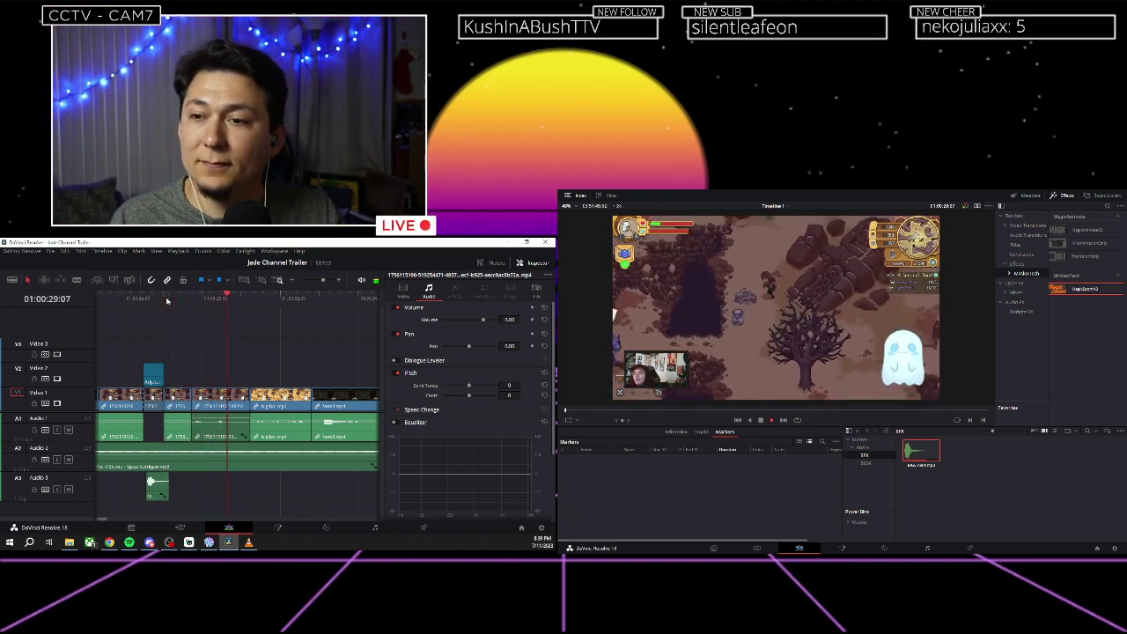
pyautogui.click(213, 300)
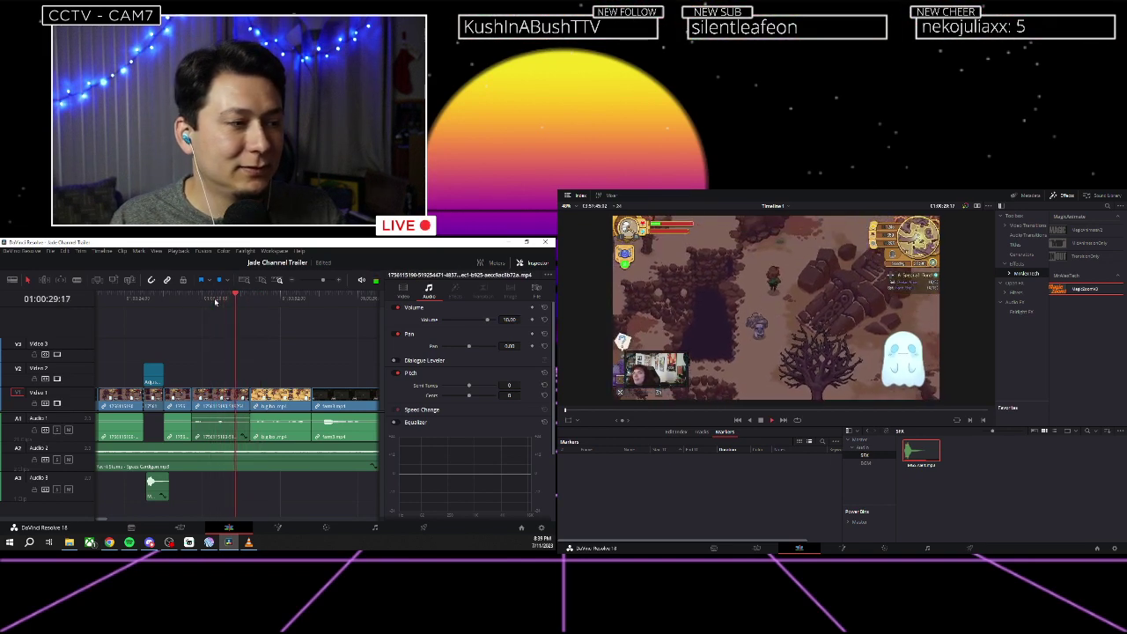
# Try to ripple-trim the end of the gameplay clip at about 01:00:29:17, and undo the trim.
pyautogui.press('space')
pyautogui.hotkey('ctrl', 'shift', ']')
pyautogui.hotkey('ctrl', 'shift', ']')
pyautogui.press('space')
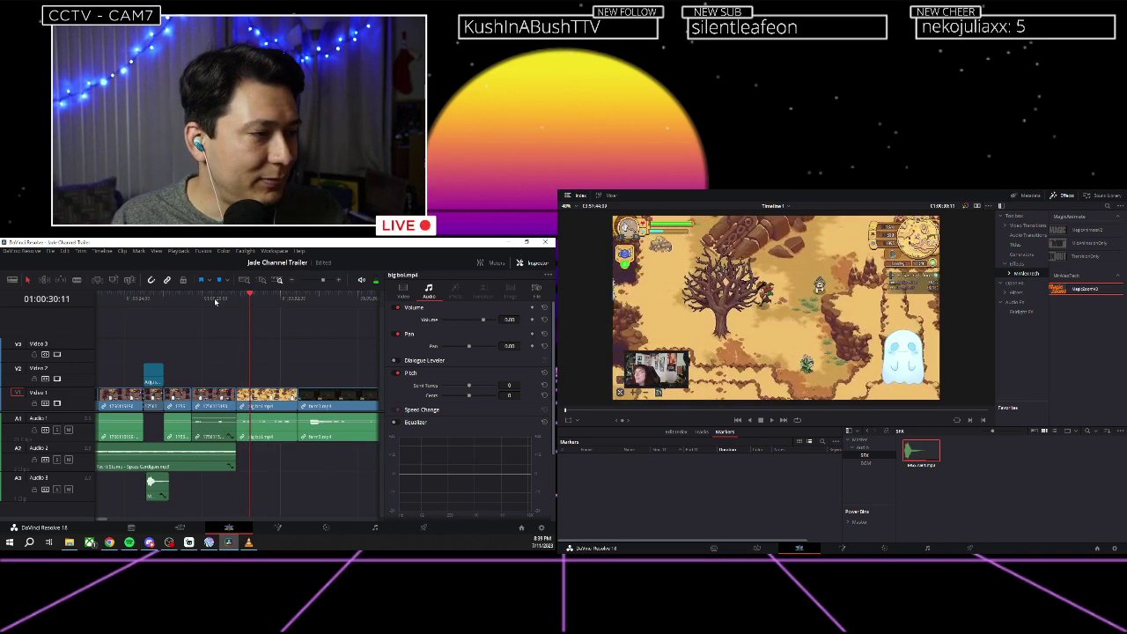
pyautogui.hotkey('ctrl', 'z')
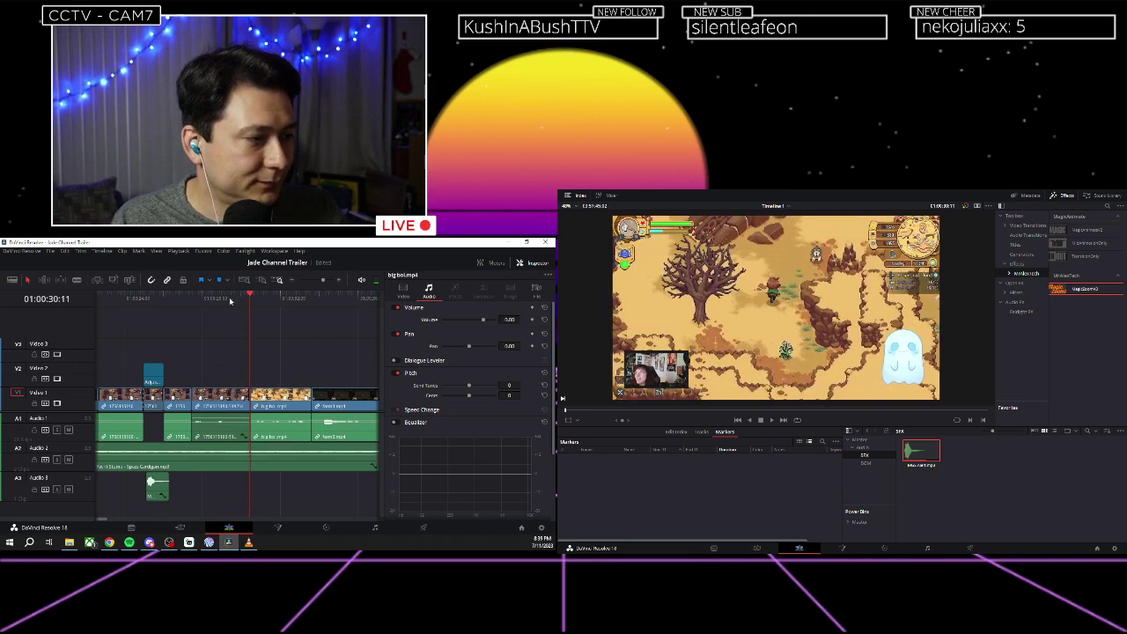
# Ripple-trim the gameplay clip's end to 01:00:29:19 and play back across the join through the following bigboi.mp4 clip.
pyautogui.click(232, 301)
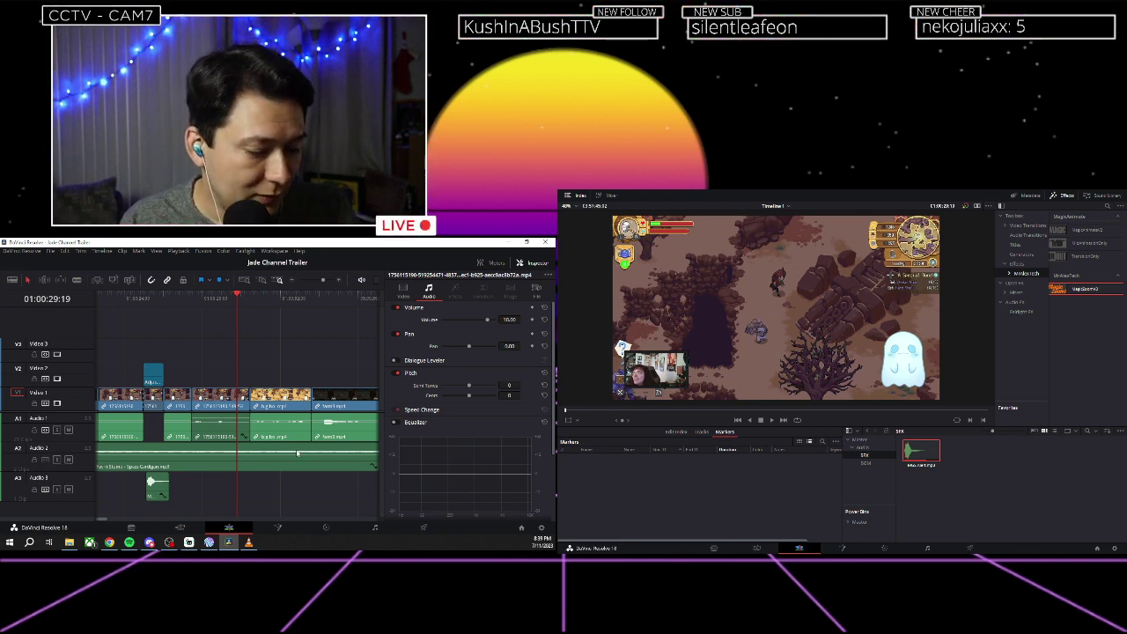
pyautogui.hotkey('shift', ']')
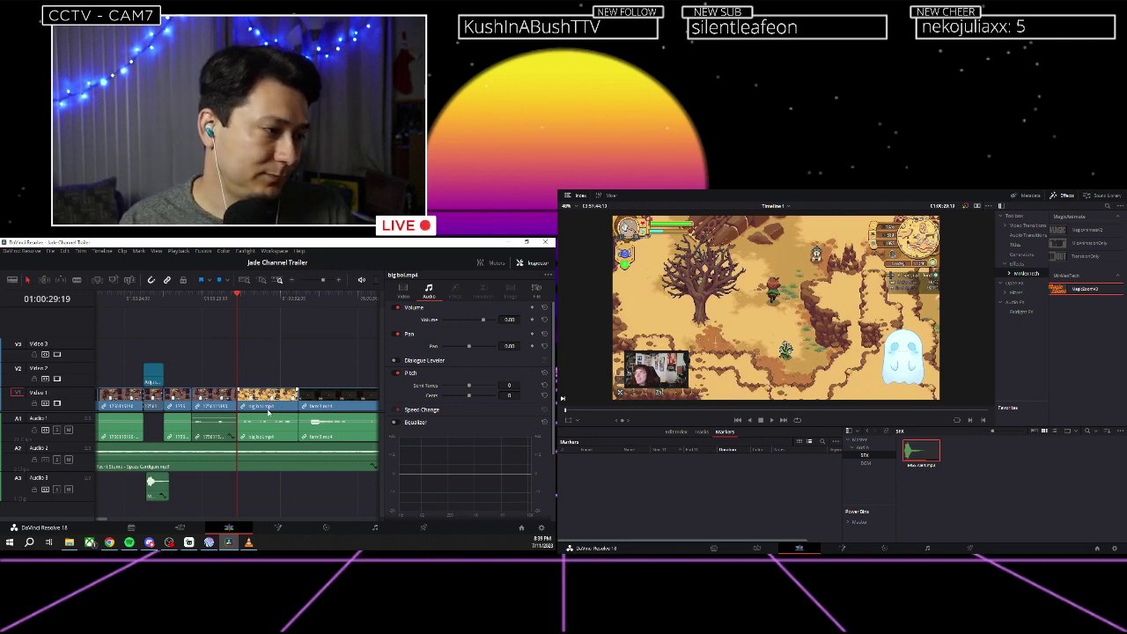
pyautogui.press('space')
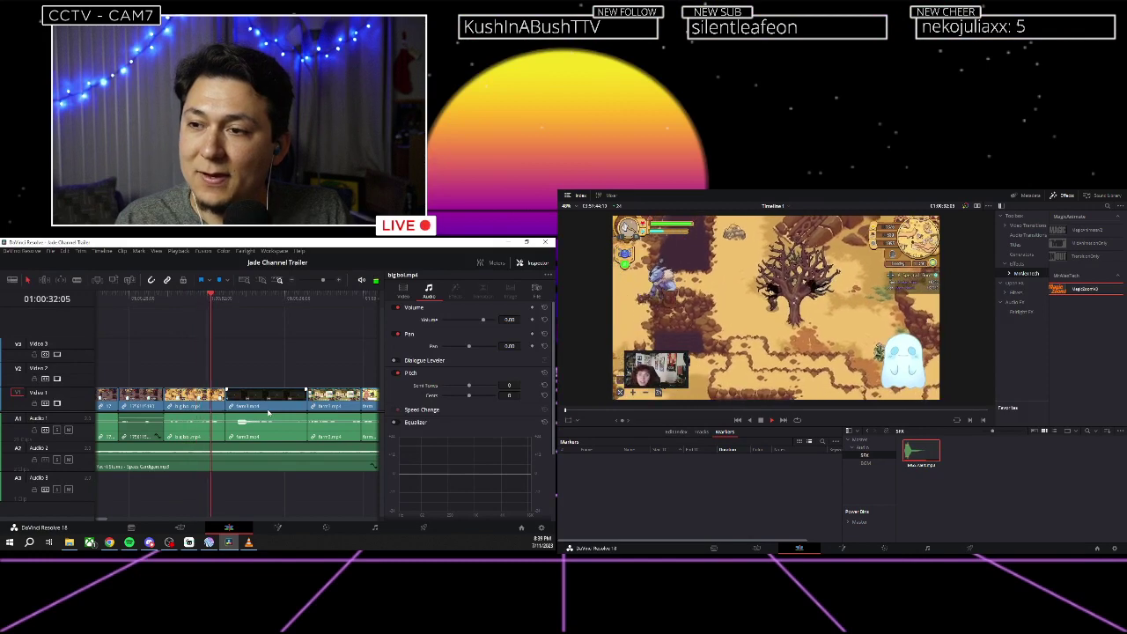
pyautogui.press('space')
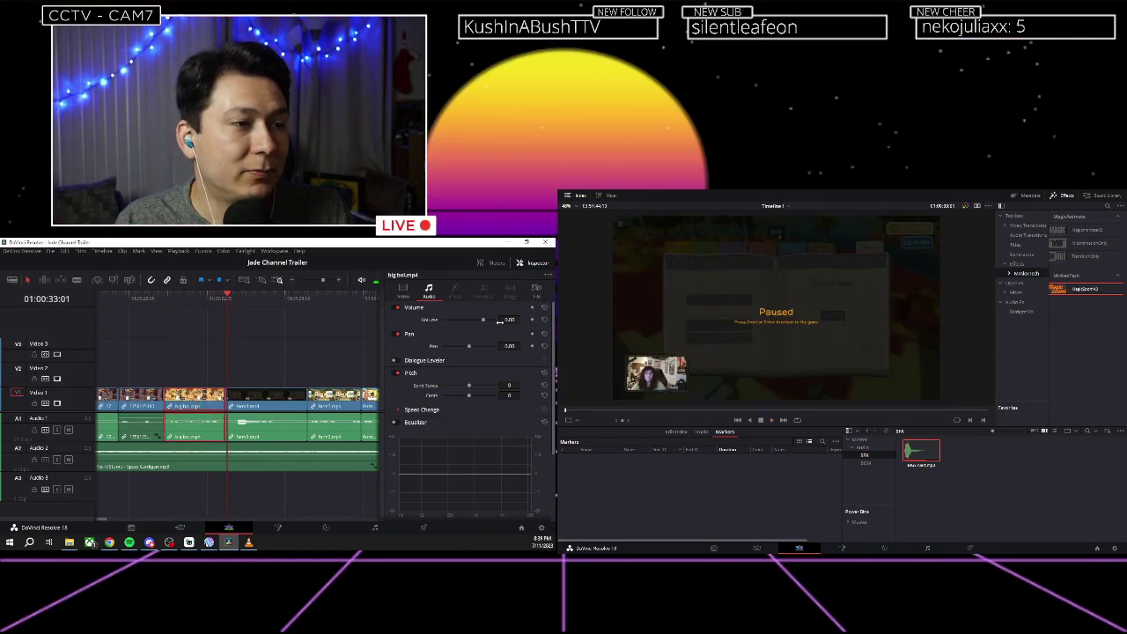
# Set the audio volume of the bigboi.mp4 clip to 10.00 and play it back into the farm clips.
pyautogui.press('Return')
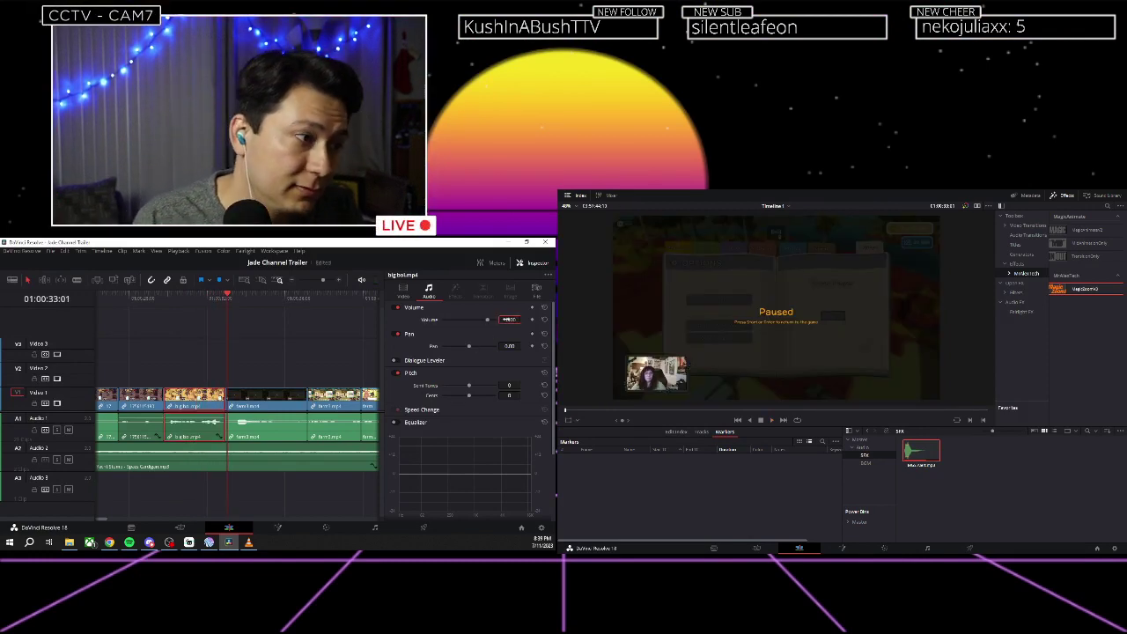
pyautogui.click(164, 297)
pyautogui.press('space')
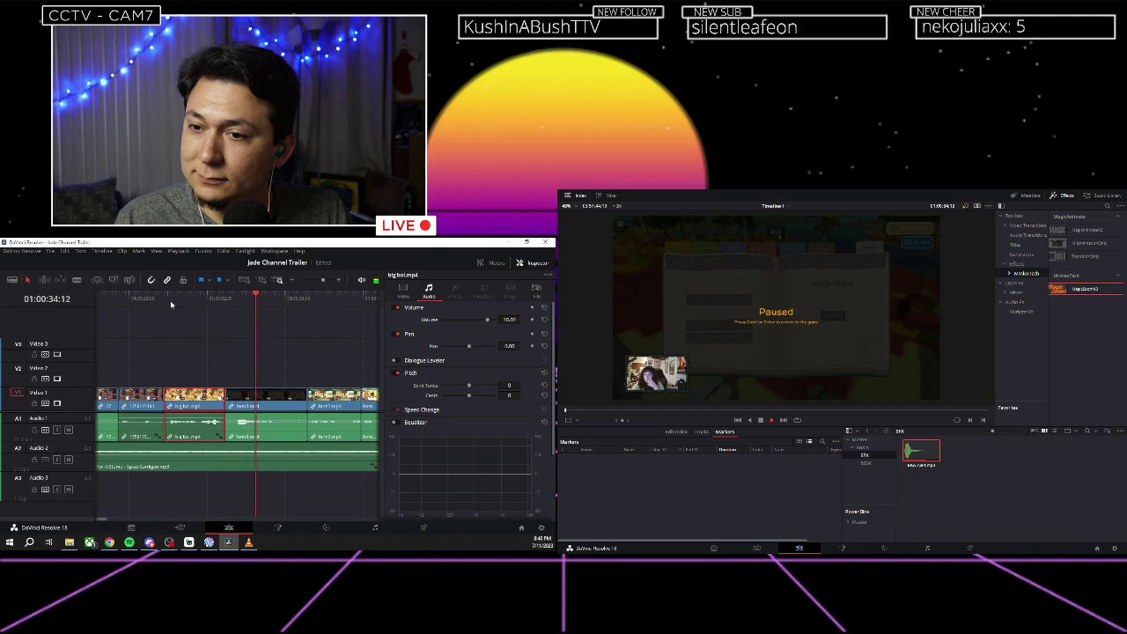
pyautogui.scroll(-2, 202, 310)
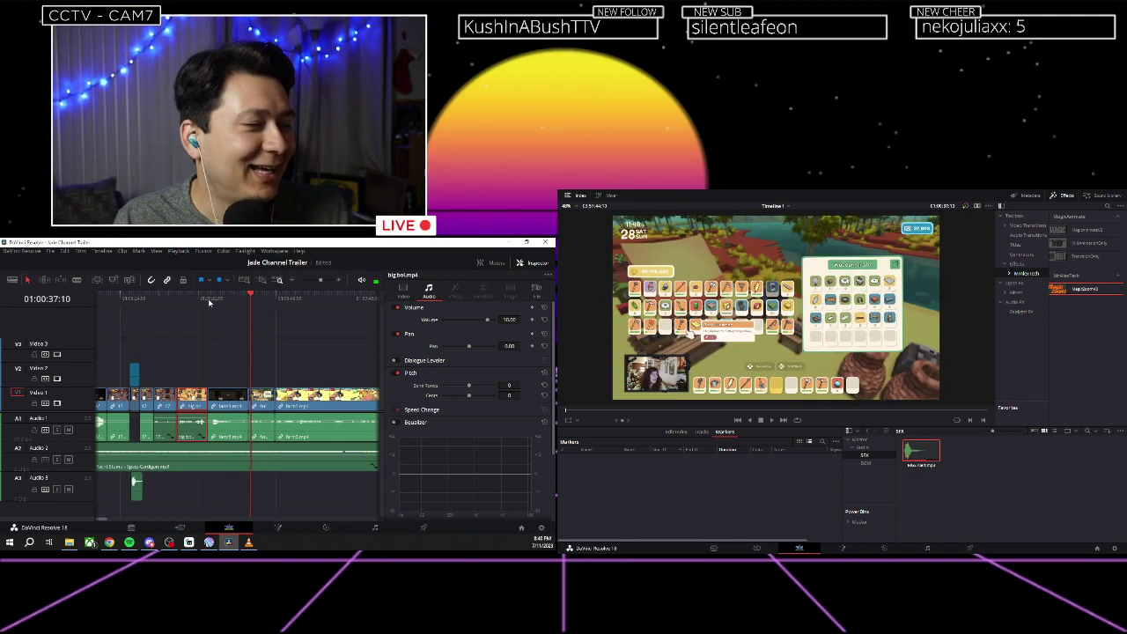
pyautogui.click(209, 300)
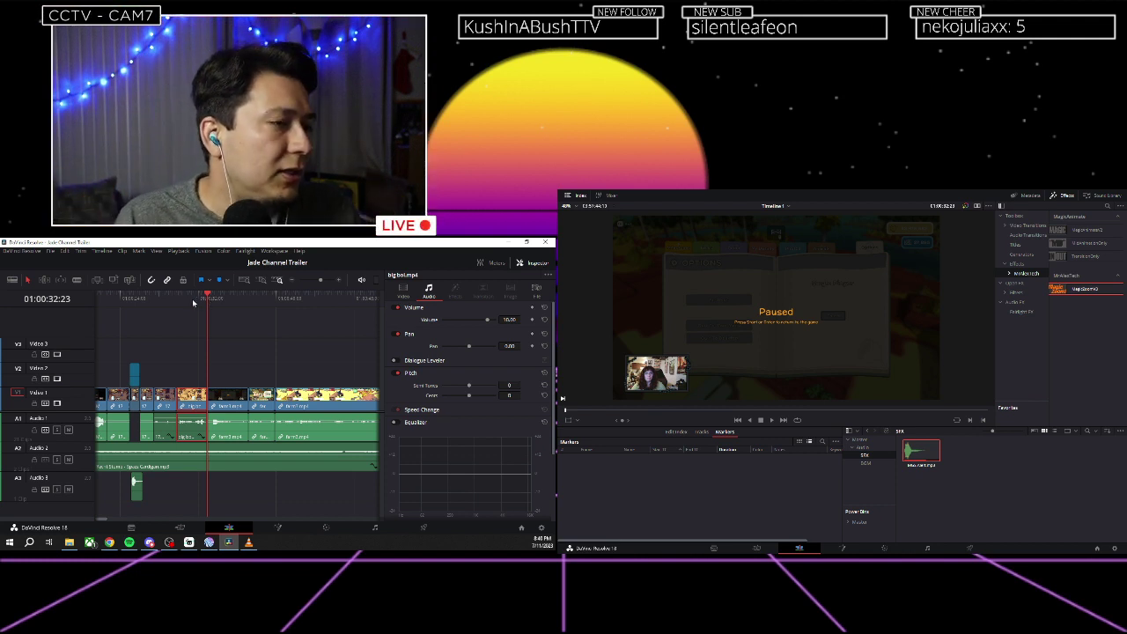
# Replay bigboi.mp4 to find the zoom point and place a copy of the MagicZoomV3 adjustment clip on Video 2 at 01:00:31:14.
pyautogui.hscroll(-2, 193, 303)
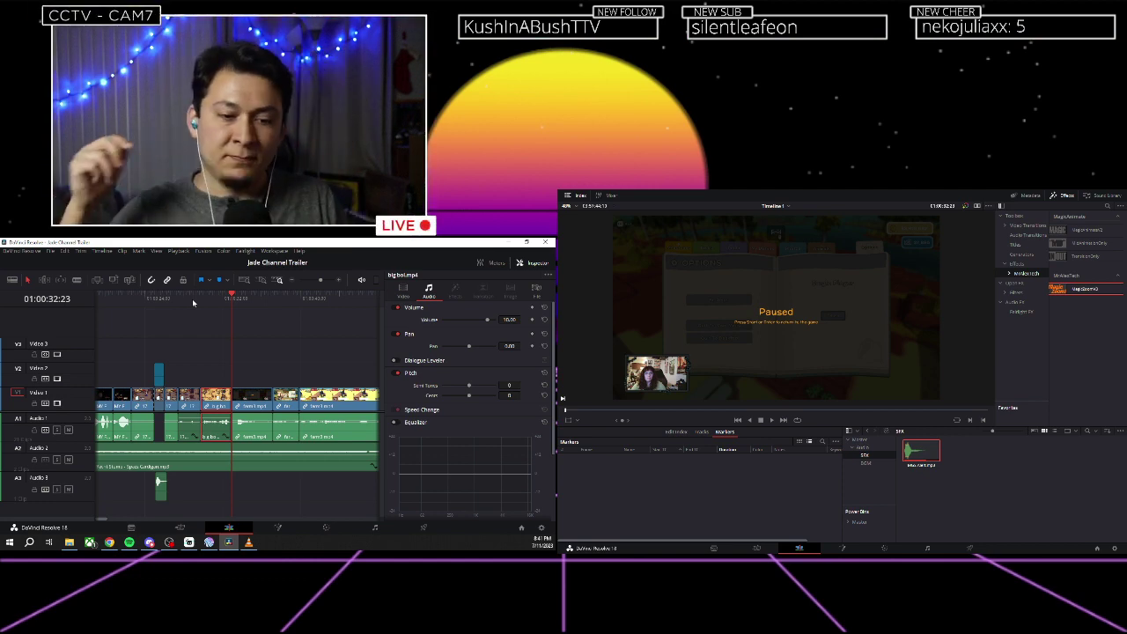
pyautogui.click(195, 299)
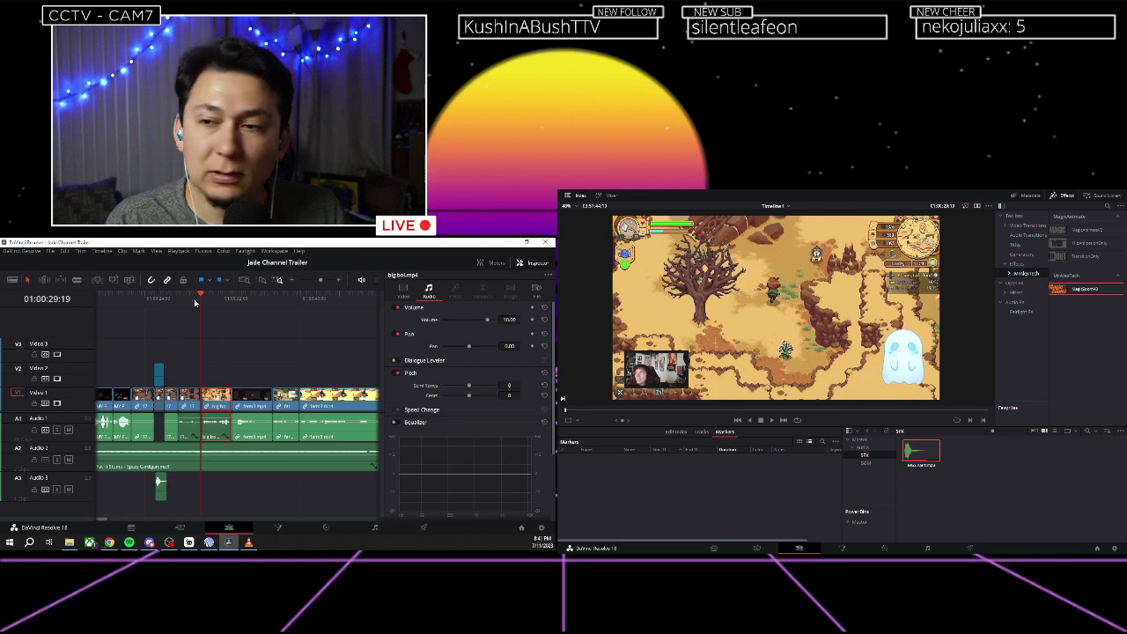
pyautogui.press('space')
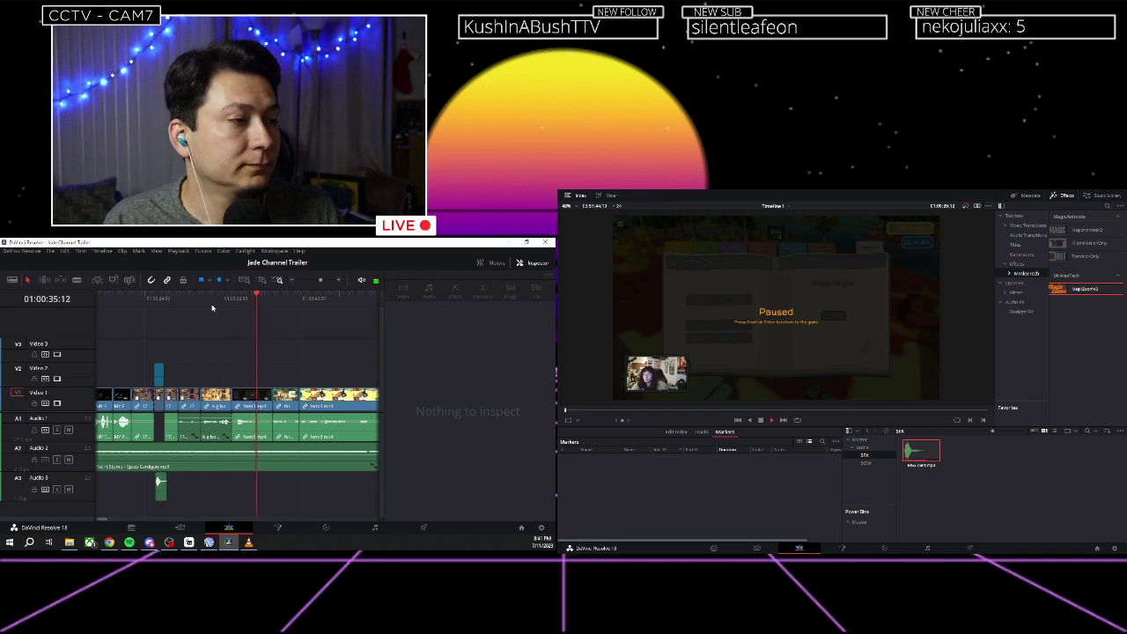
pyautogui.click(214, 303)
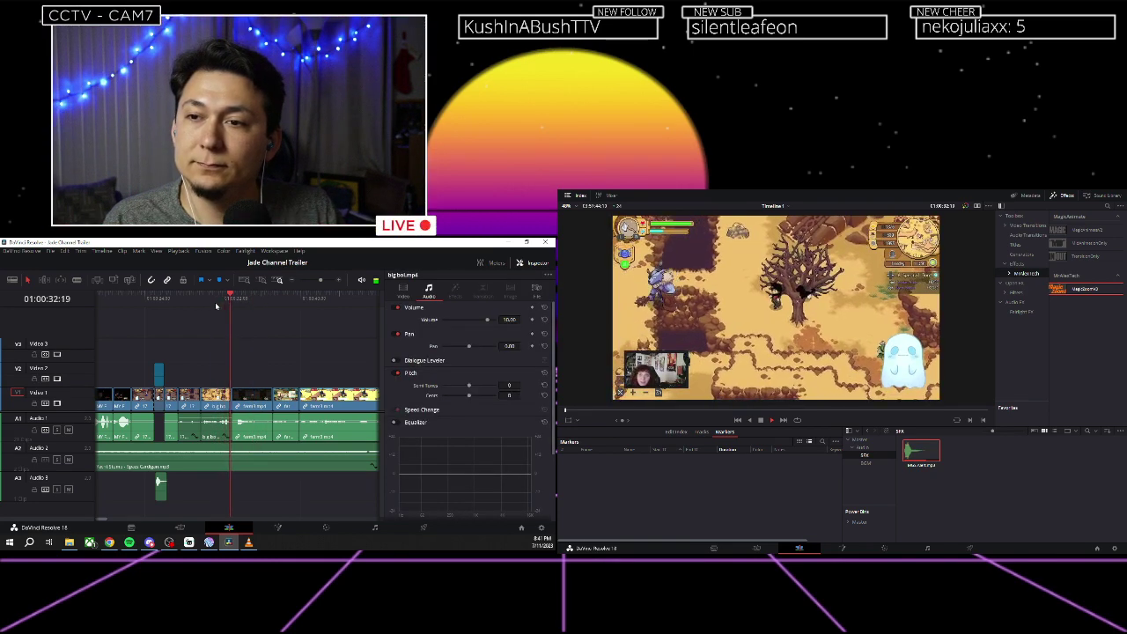
pyautogui.click(220, 305)
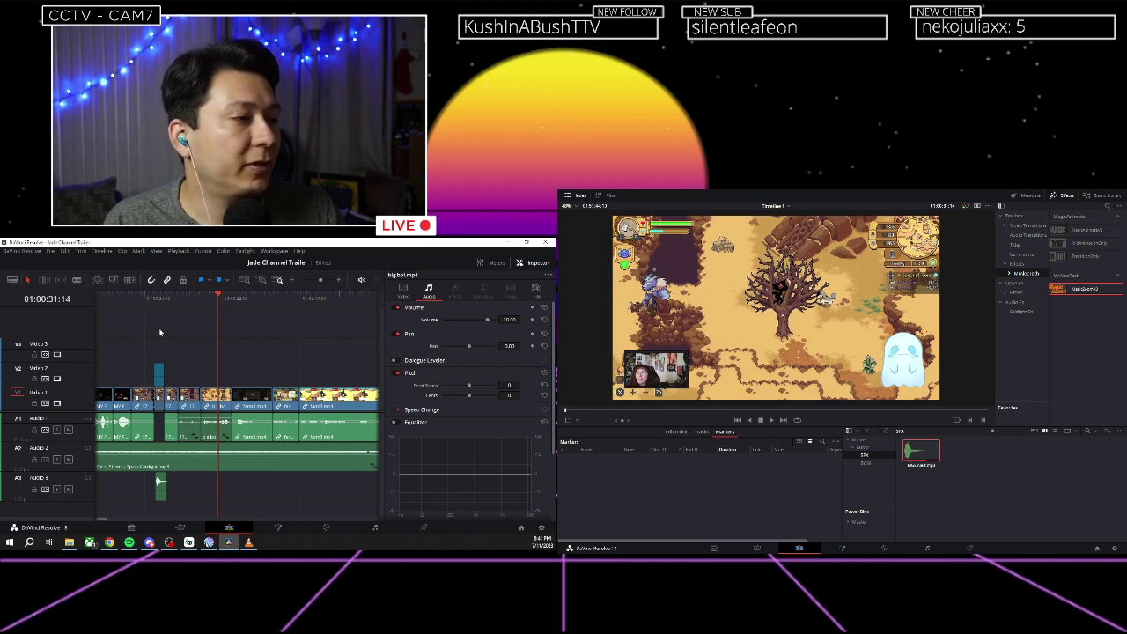
pyautogui.moveTo(160, 372); pyautogui.dragTo(224, 379)
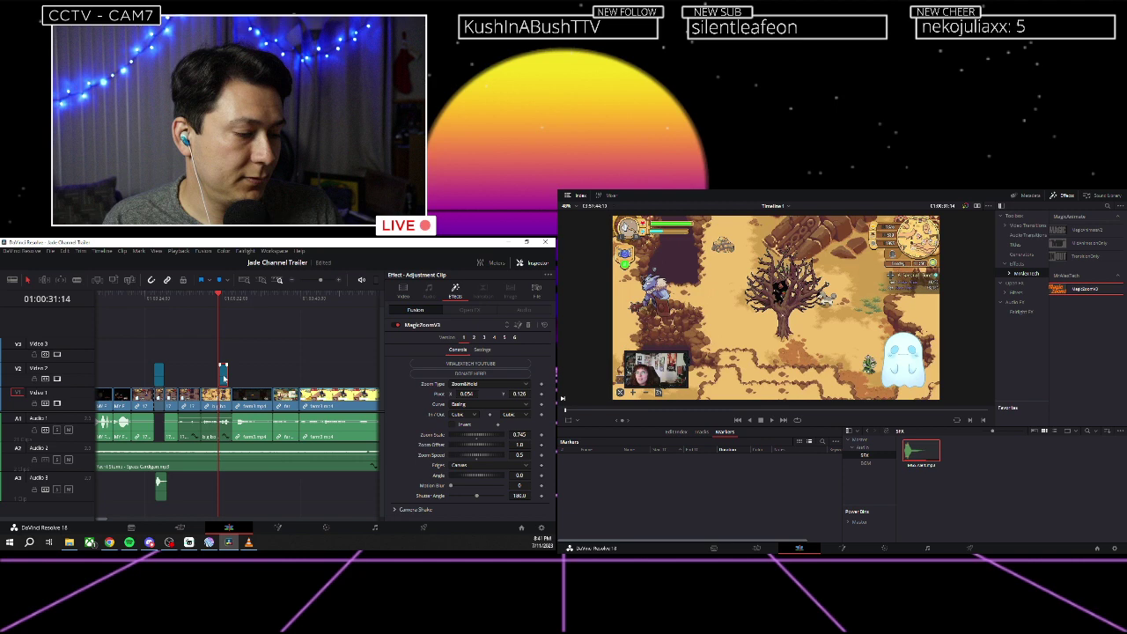
pyautogui.scroll(5, 264, 333)
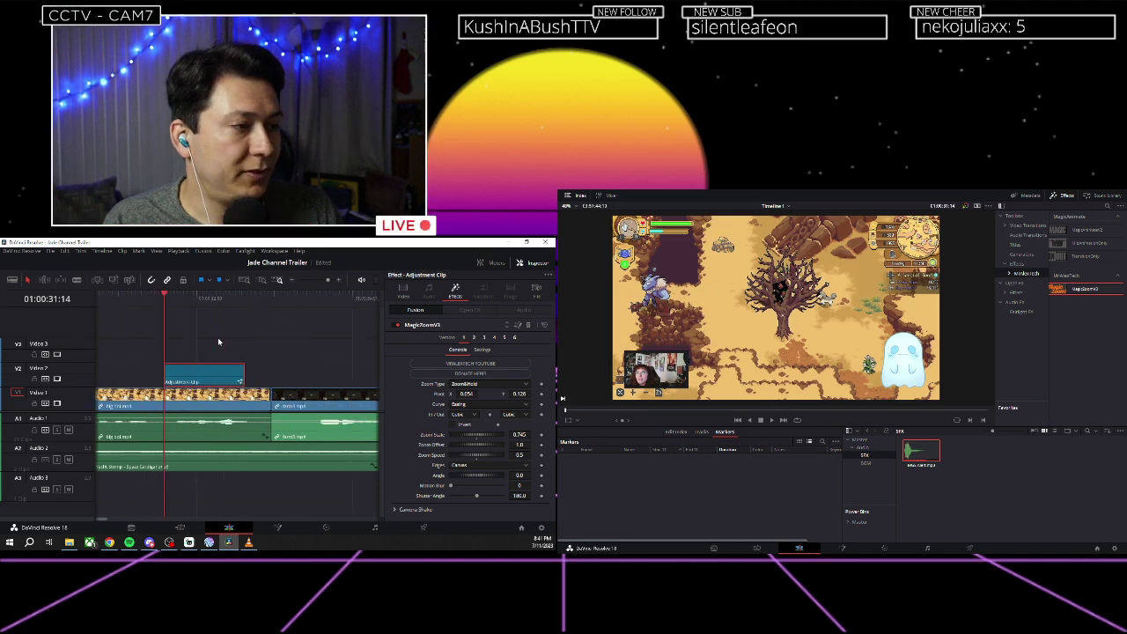
# Move the copied adjustment clip along Video 2 to start at about 01:00:32:06 and play back the zoom.
pyautogui.scroll(-3, 245, 341)
pyautogui.click(531, 263)
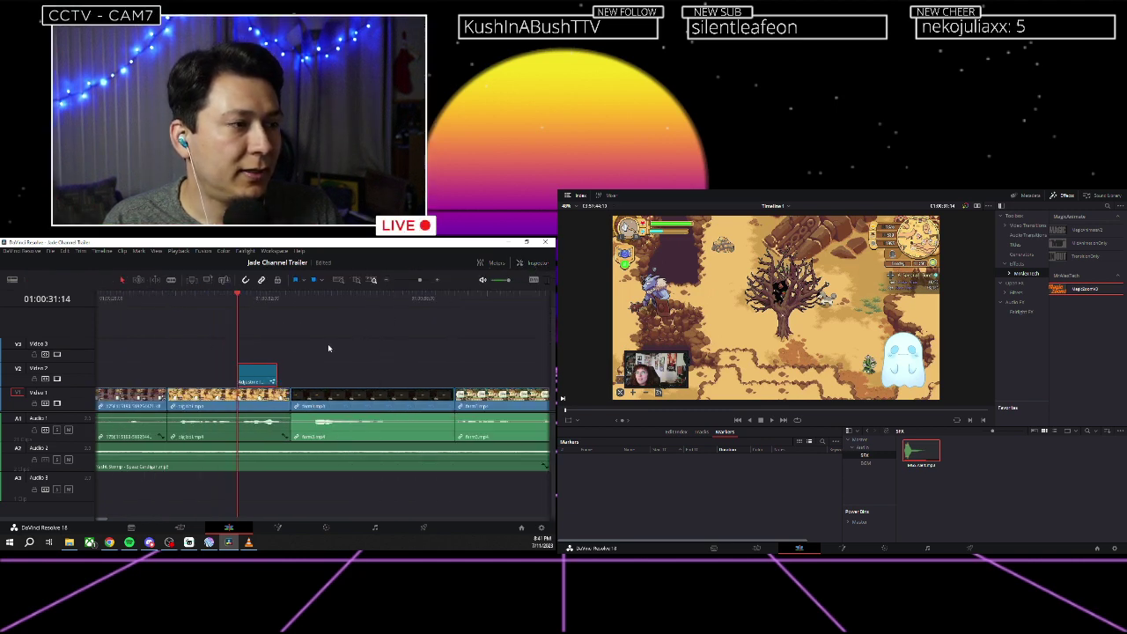
pyautogui.scroll(2, 257, 352)
pyautogui.moveTo(180, 372); pyautogui.dragTo(207, 374)
pyautogui.press('space')
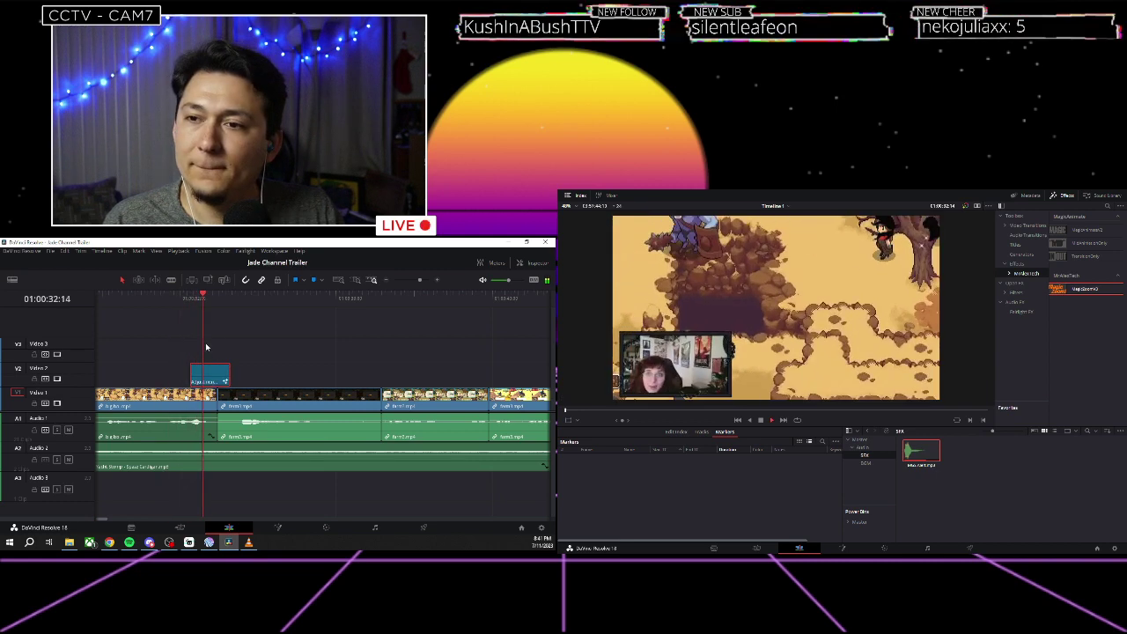
# Set the copied MagicZoomV3 effect's pivot Y to about 0.78, trim its adjustment clip to the end of bigboi.mp4, and play back the zoom.
pyautogui.click(532, 262)
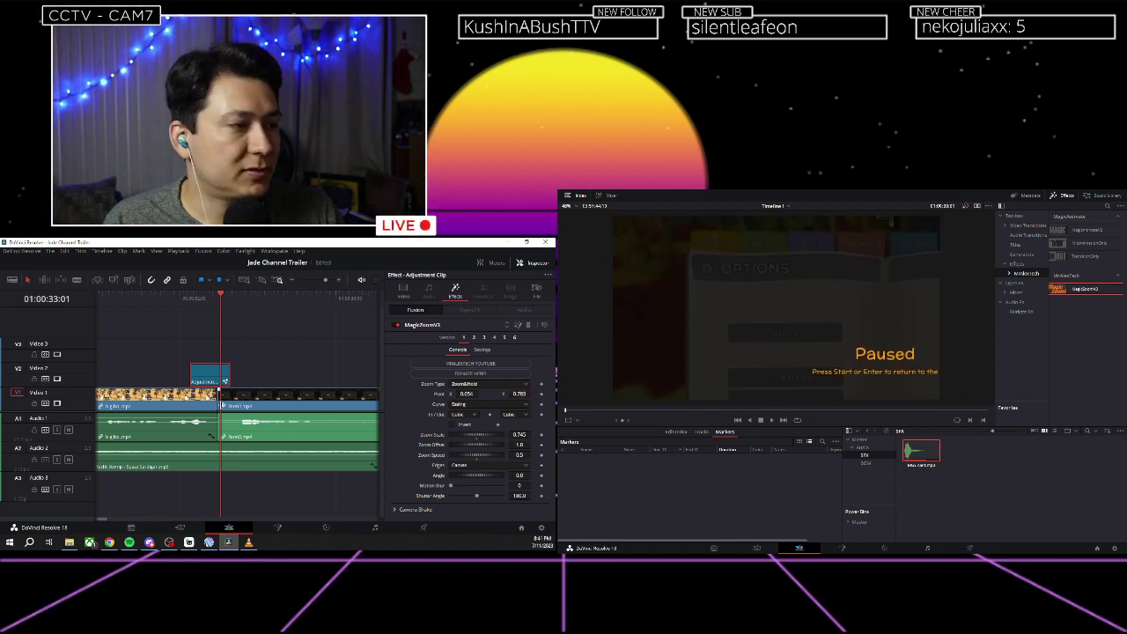
pyautogui.moveTo(226, 380); pyautogui.dragTo(215, 379)
pyautogui.click(204, 332)
pyautogui.click(181, 301)
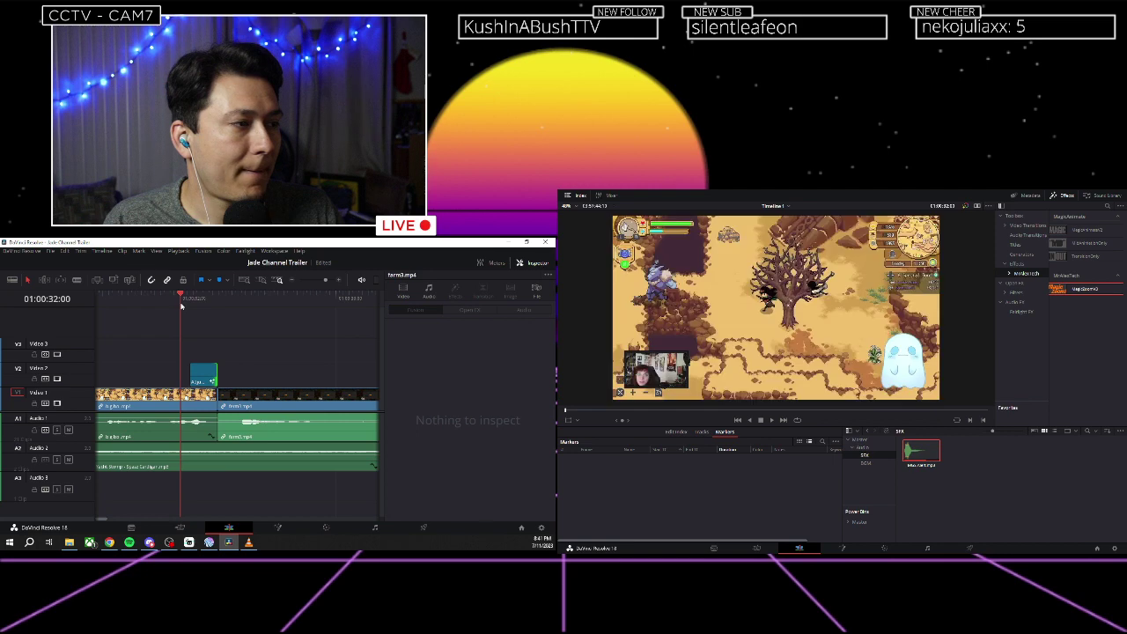
pyautogui.press('space')
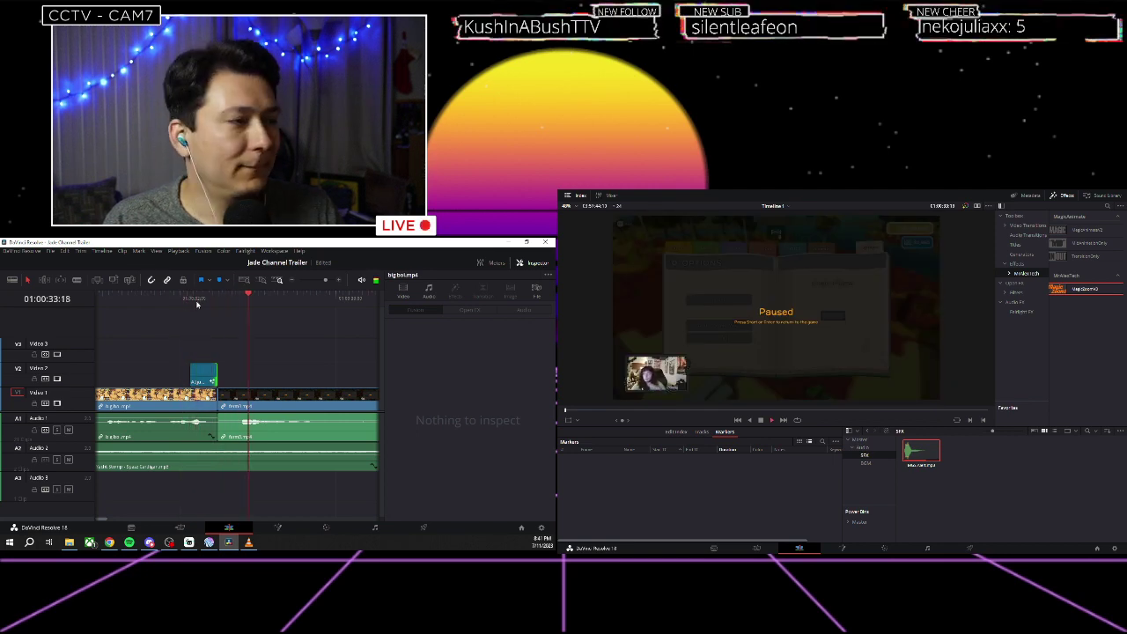
# Play back the farm clips up to about 01:00:52:12 and replay from about 01:00:41:19 to review their pacing.
pyautogui.scroll(-2, 175, 300)
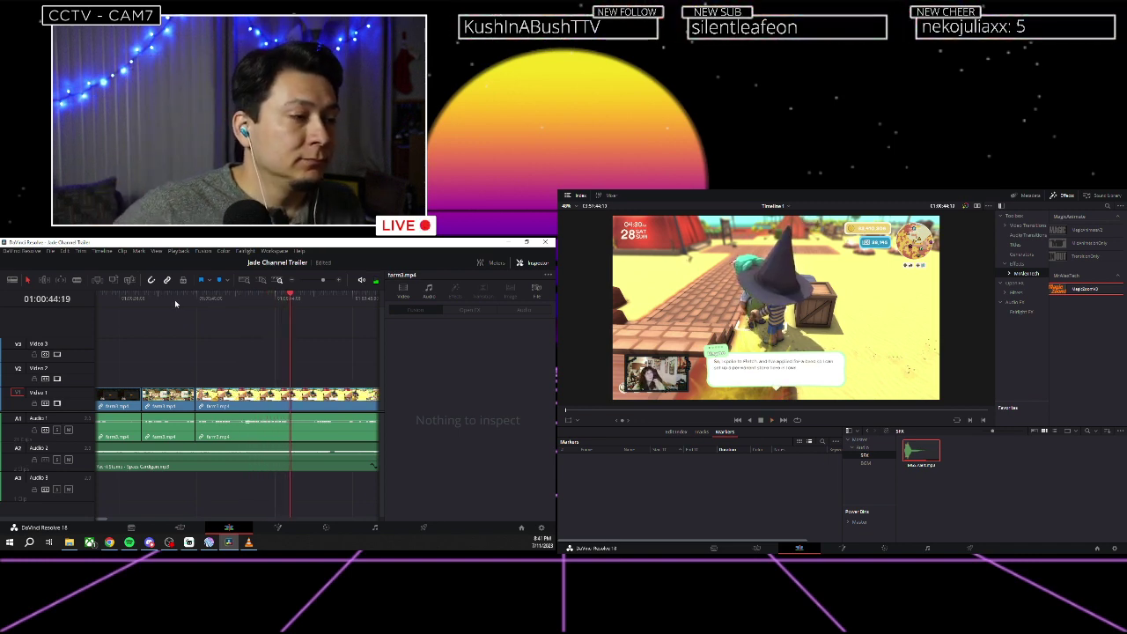
pyautogui.scroll(-3, 174, 300)
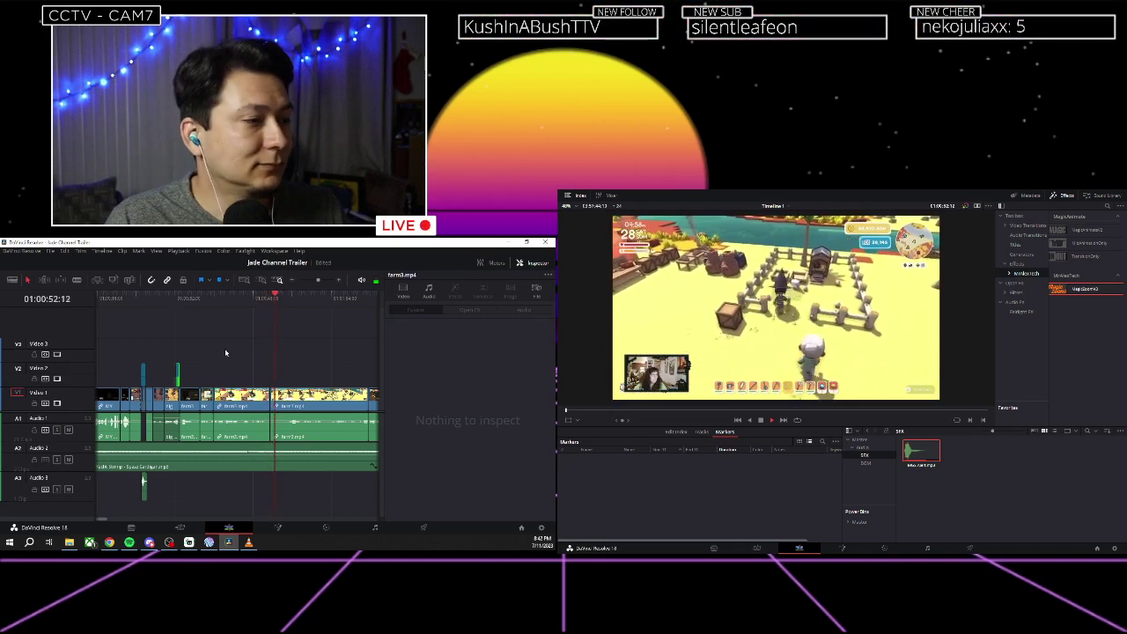
pyautogui.click(215, 302)
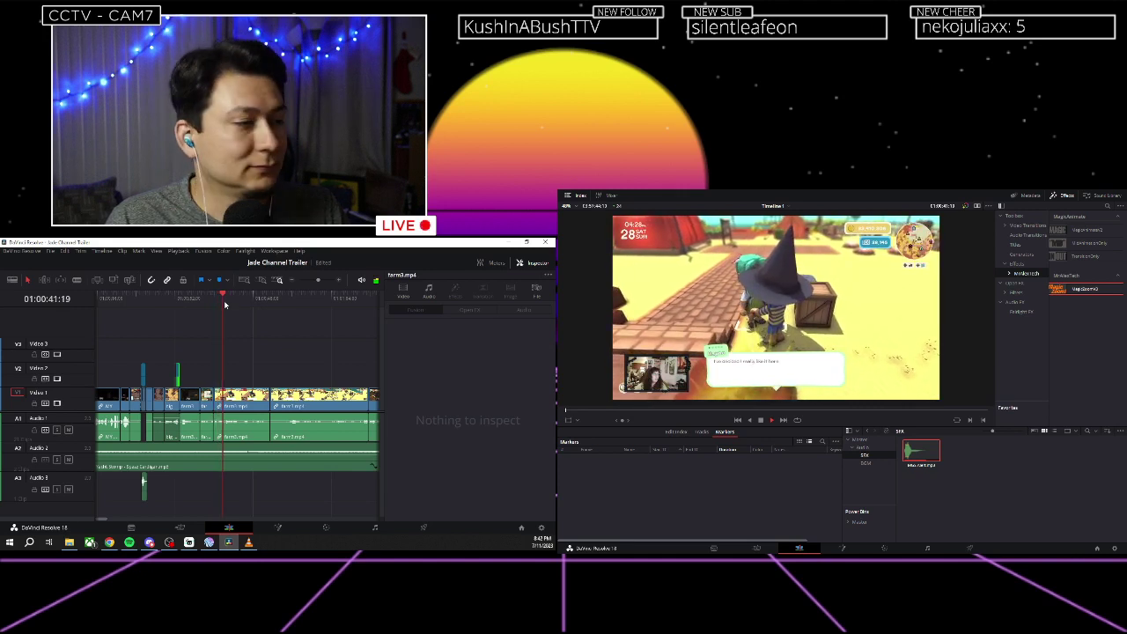
pyautogui.press('space')
# Duplicate the JadeTheHoboWizard title and its purple background from 01:00:05:23 to about 01:00:16:20 on Video 3 and Video 2.
pyautogui.hscroll(-3, 186, 316)
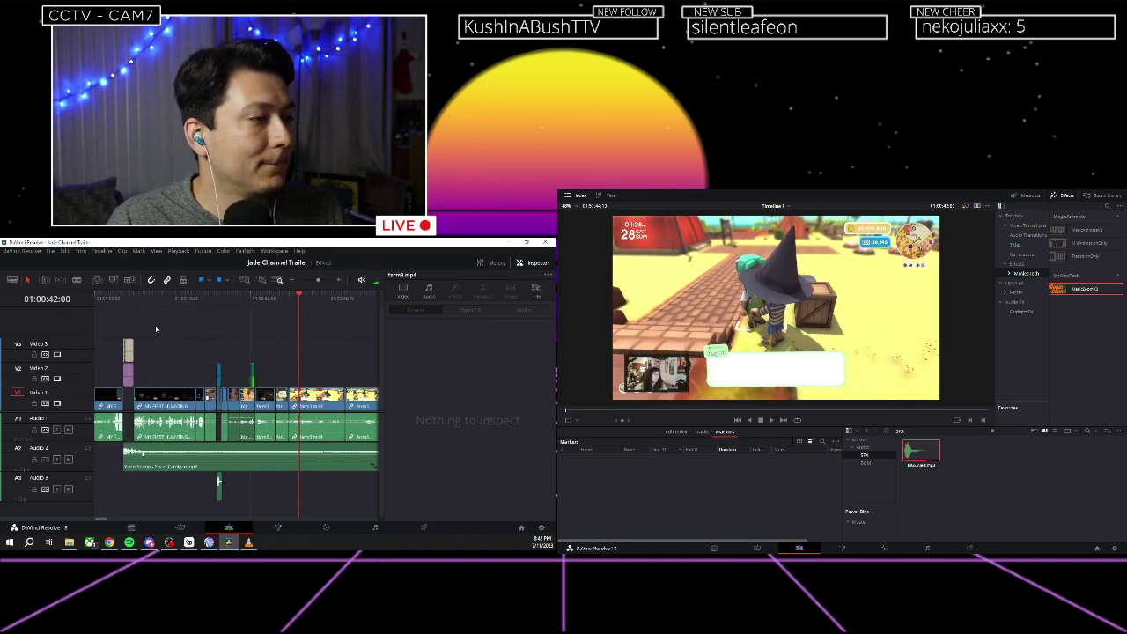
pyautogui.click(123, 297)
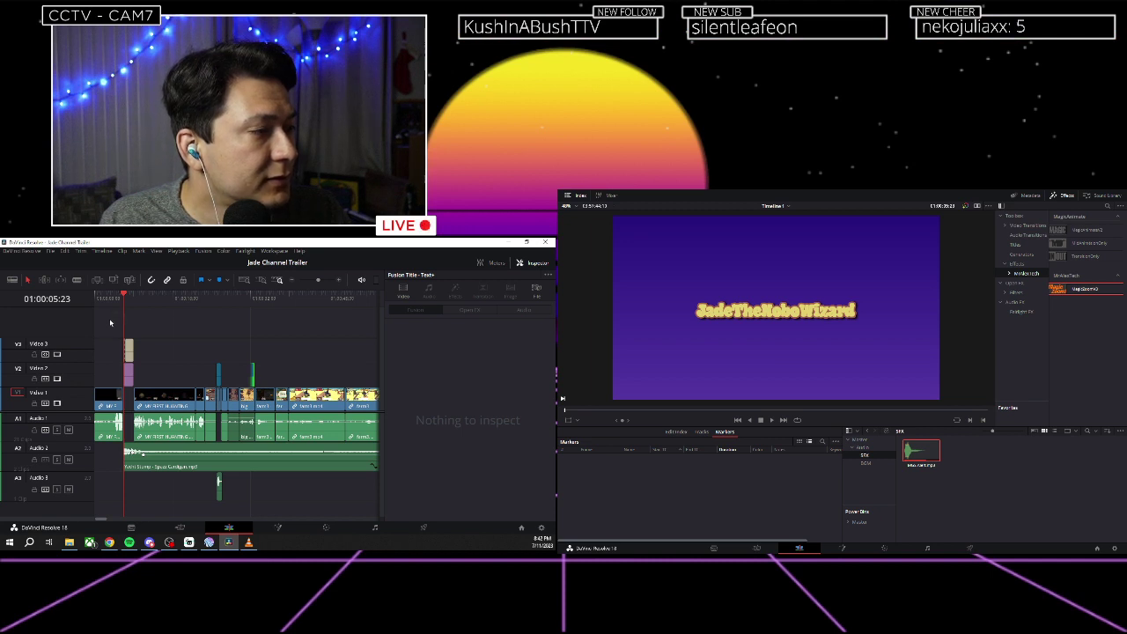
pyautogui.click(129, 350)
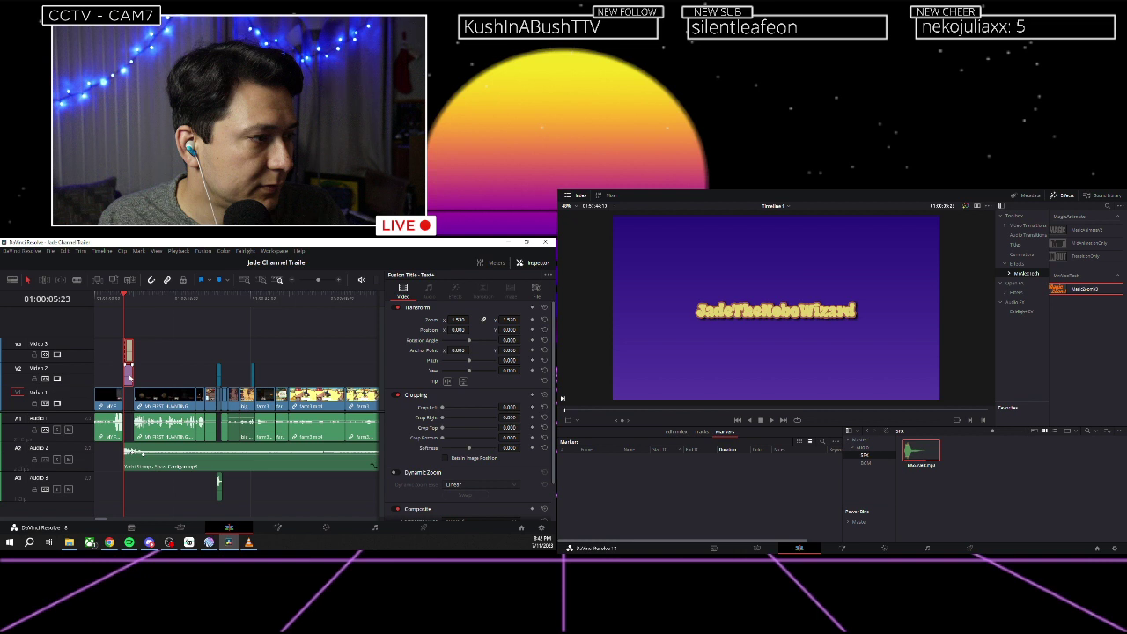
pyautogui.moveTo(130, 377); pyautogui.dragTo(182, 372)
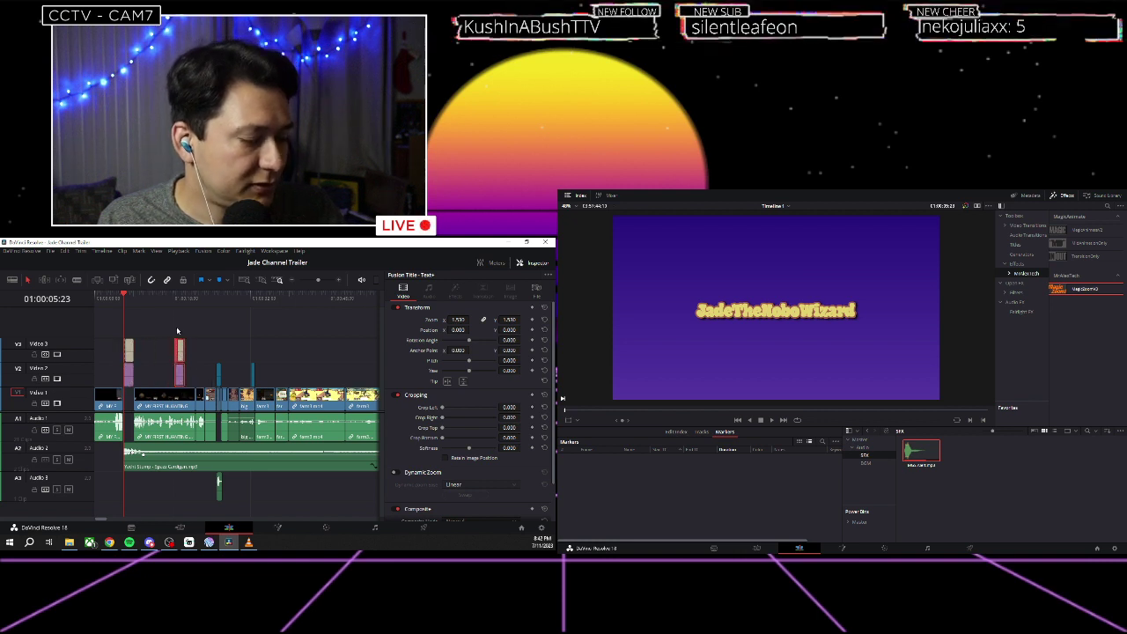
pyautogui.click(177, 305)
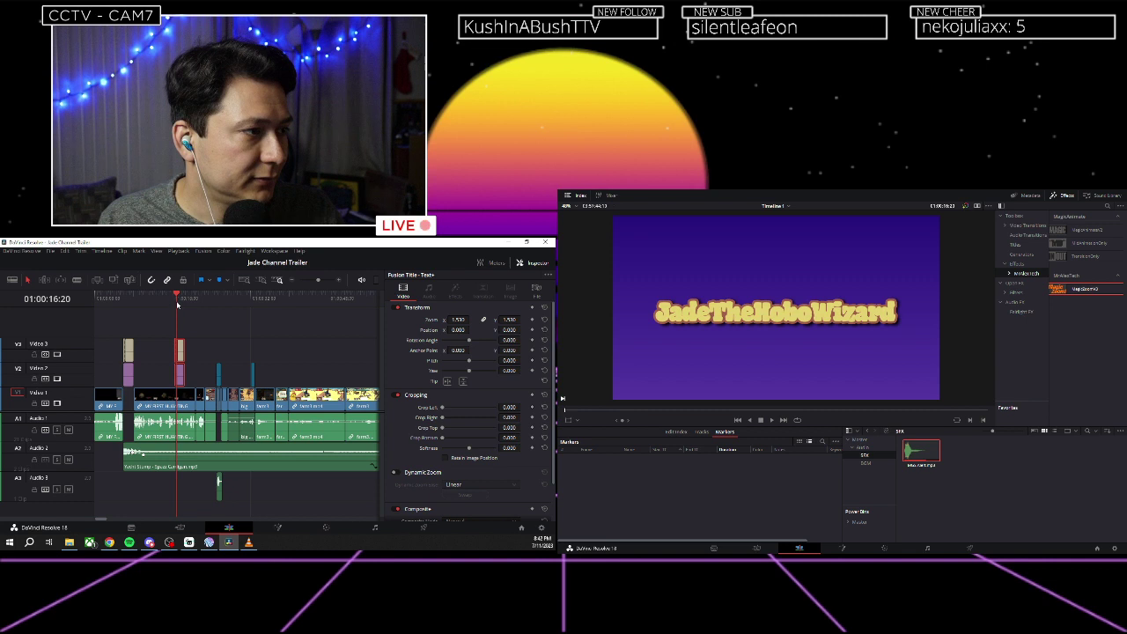
# Move the copied title card and background along the timeline to start at about 01:00:27:11.
pyautogui.scroll(4, 177, 306)
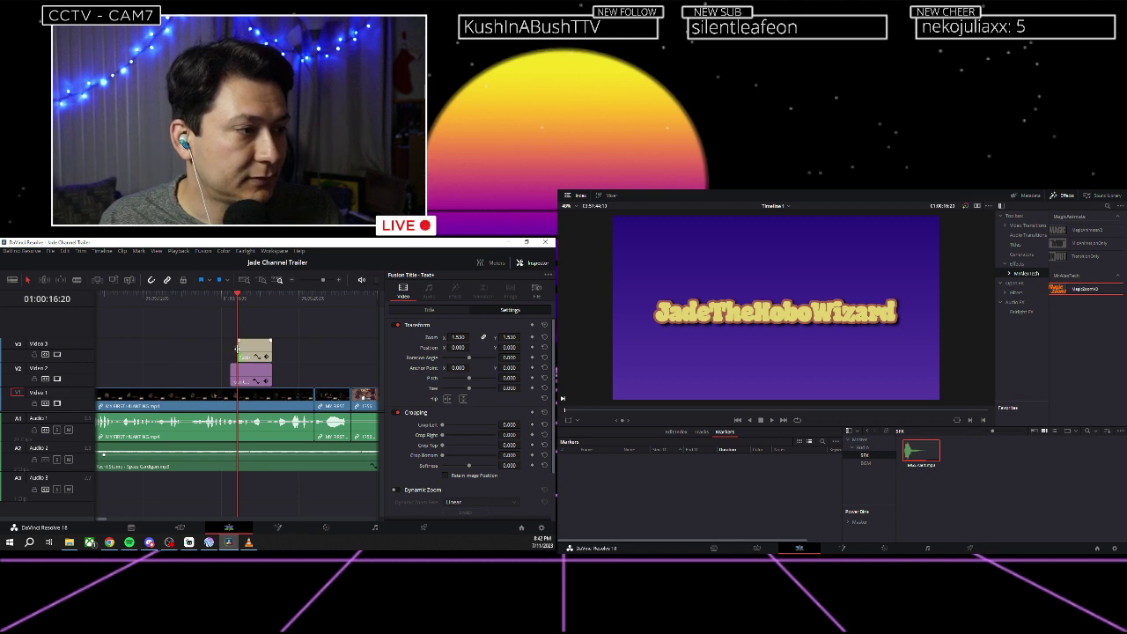
pyautogui.scroll(-4, 239, 350)
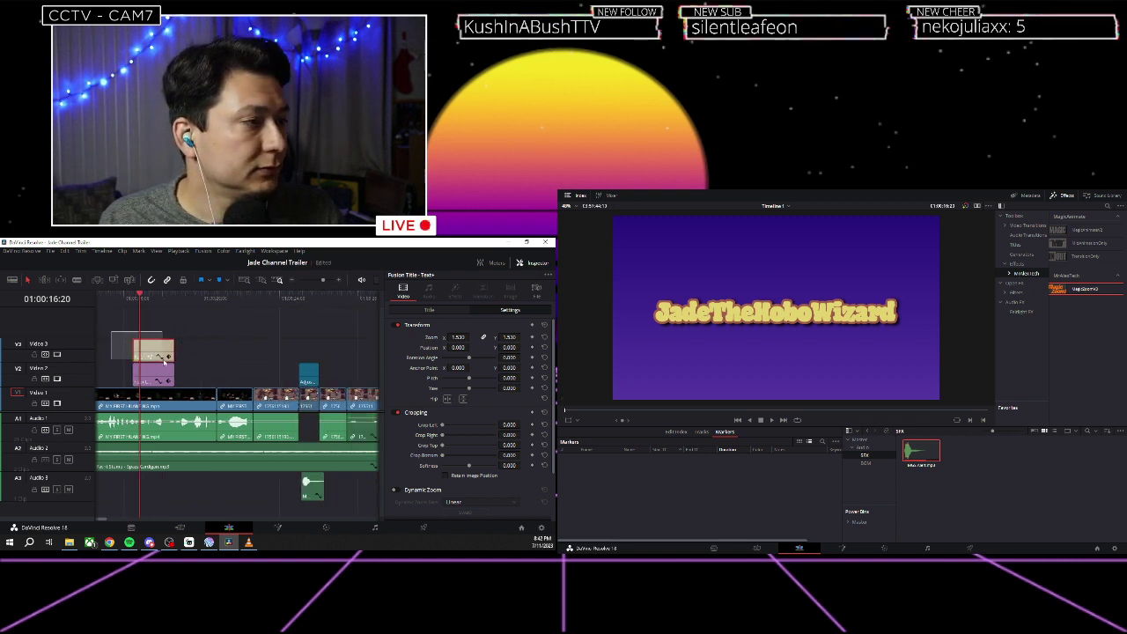
pyautogui.scroll(-4, 159, 361)
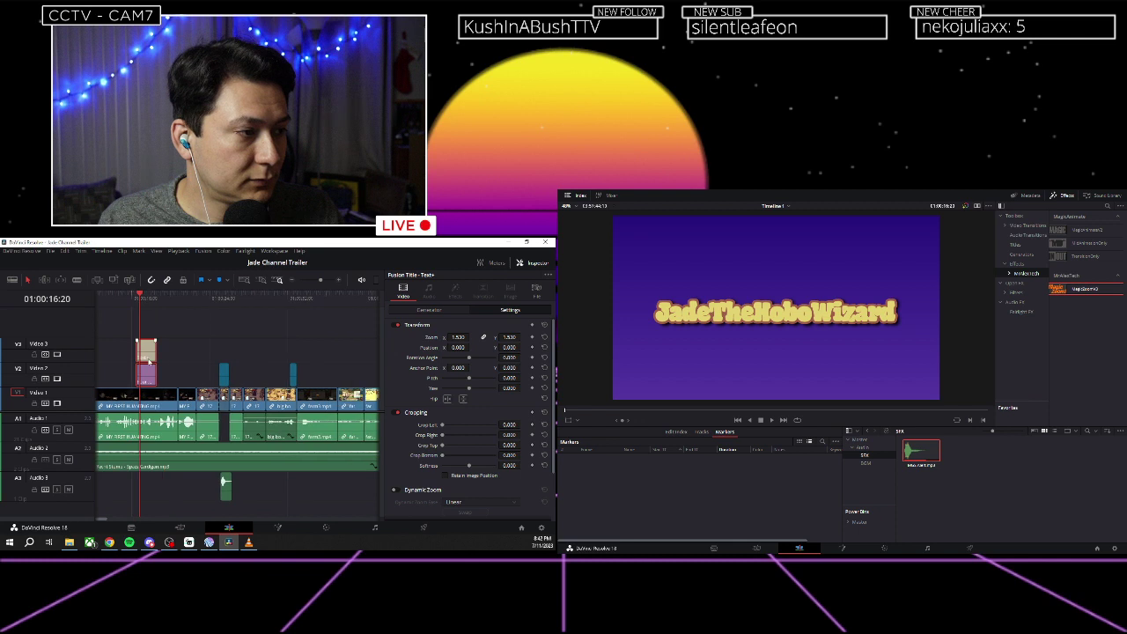
pyautogui.hscroll(1, 148, 361)
pyautogui.moveTo(126, 377); pyautogui.dragTo(218, 352)
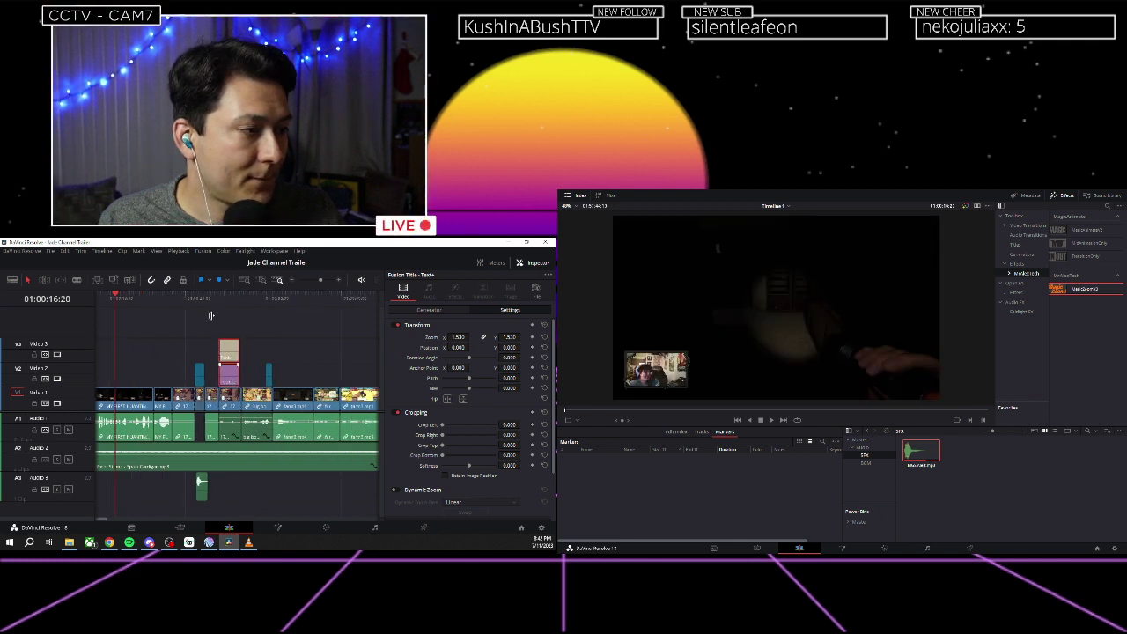
# Play back from 01:00:25:03, move the copied title card above bigboi.mp4, and play on to find its insertion point.
pyautogui.click(197, 299)
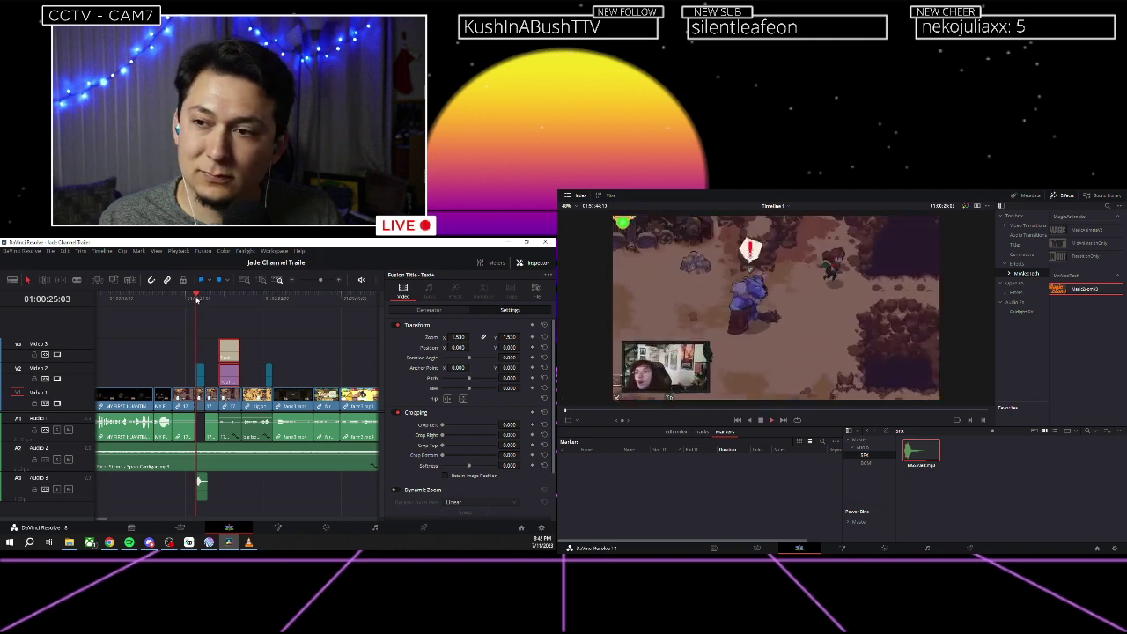
pyautogui.press('space')
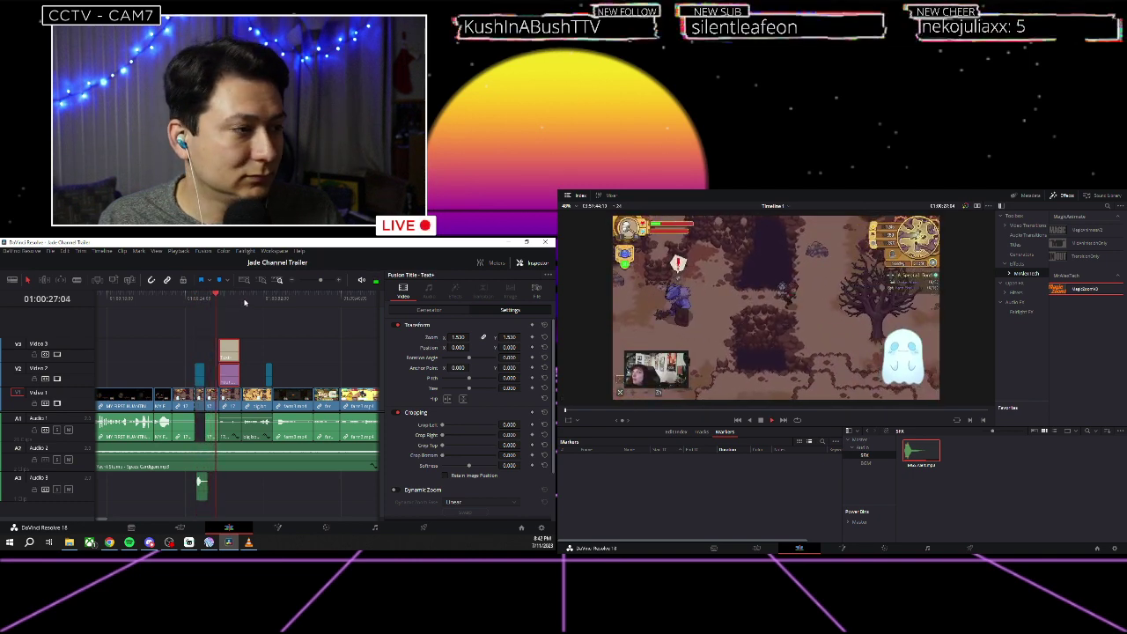
pyautogui.hscroll(3, 195, 321)
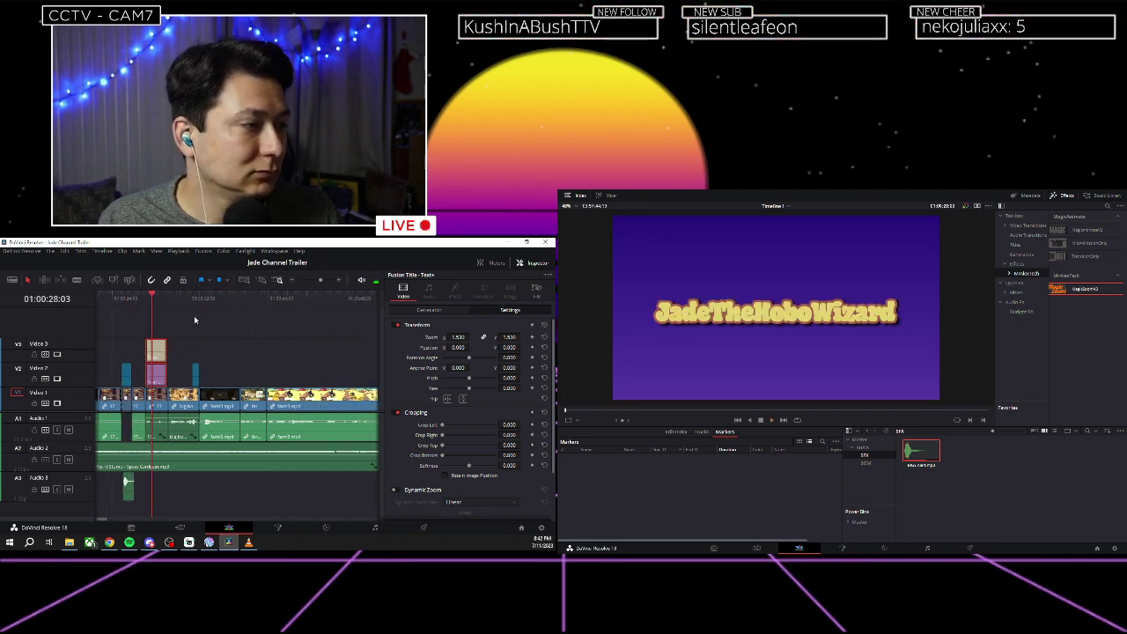
pyautogui.moveTo(158, 354); pyautogui.dragTo(179, 356)
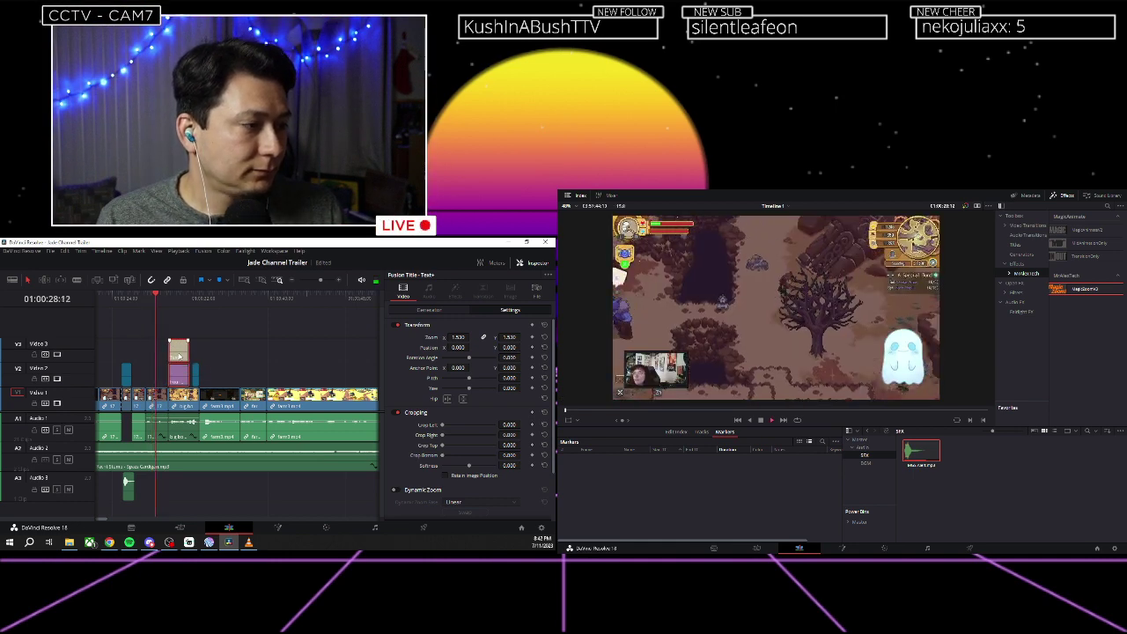
pyautogui.press('space')
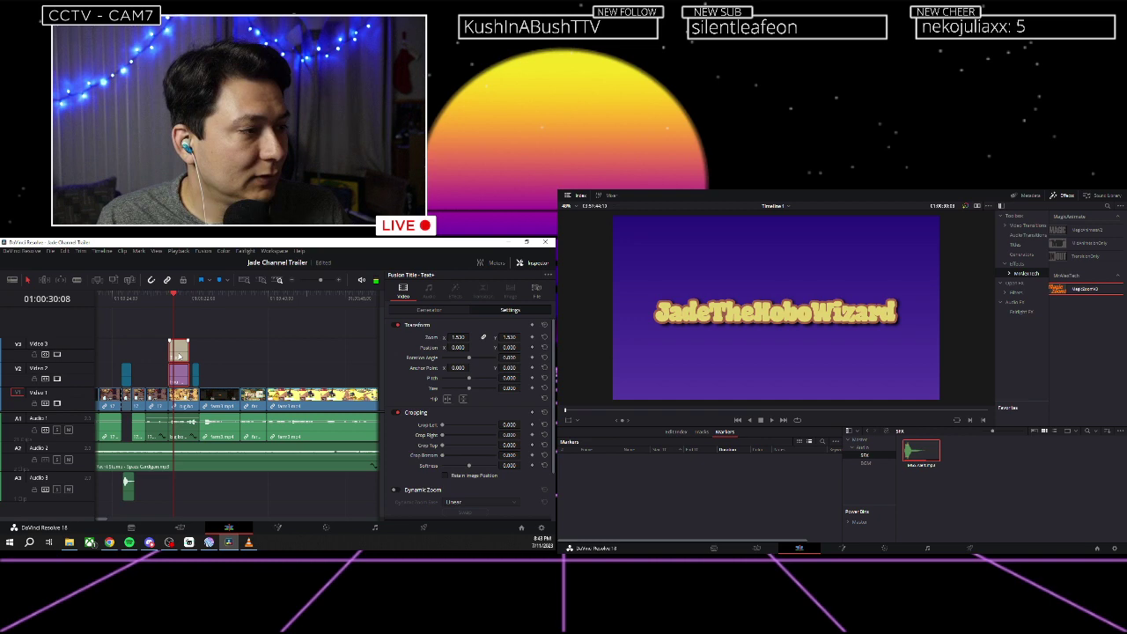
pyautogui.press('space')
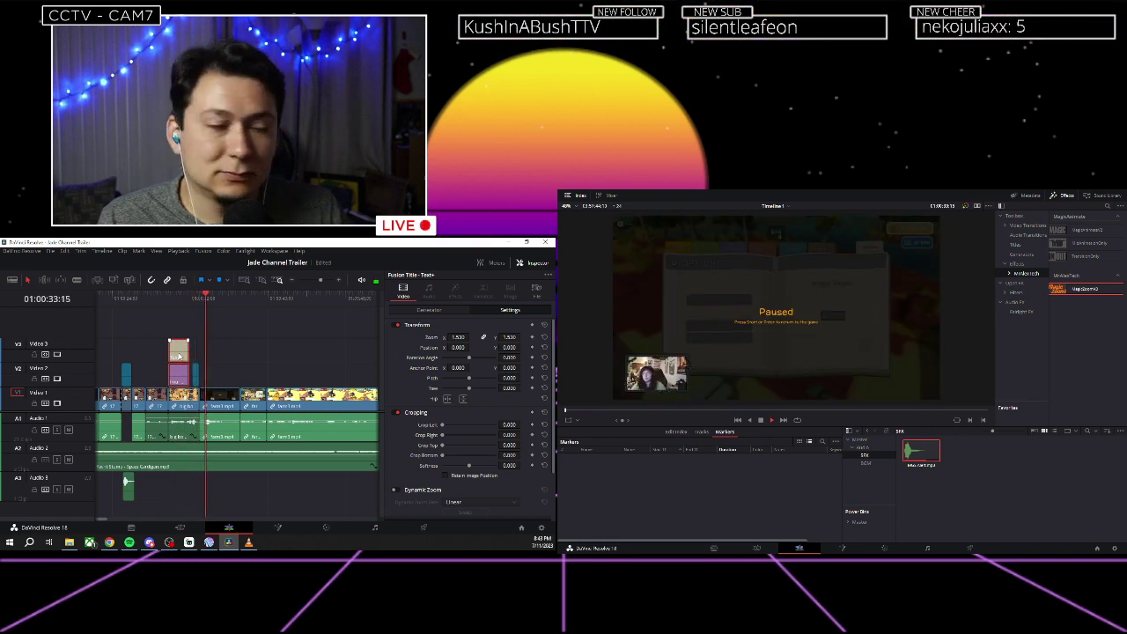
pyautogui.press('space')
# Shift the farm clips later to open a gap and place the copied title card at 01:00:32:23.
pyautogui.click(200, 301)
pyautogui.moveTo(177, 352); pyautogui.dragTo(208, 356)
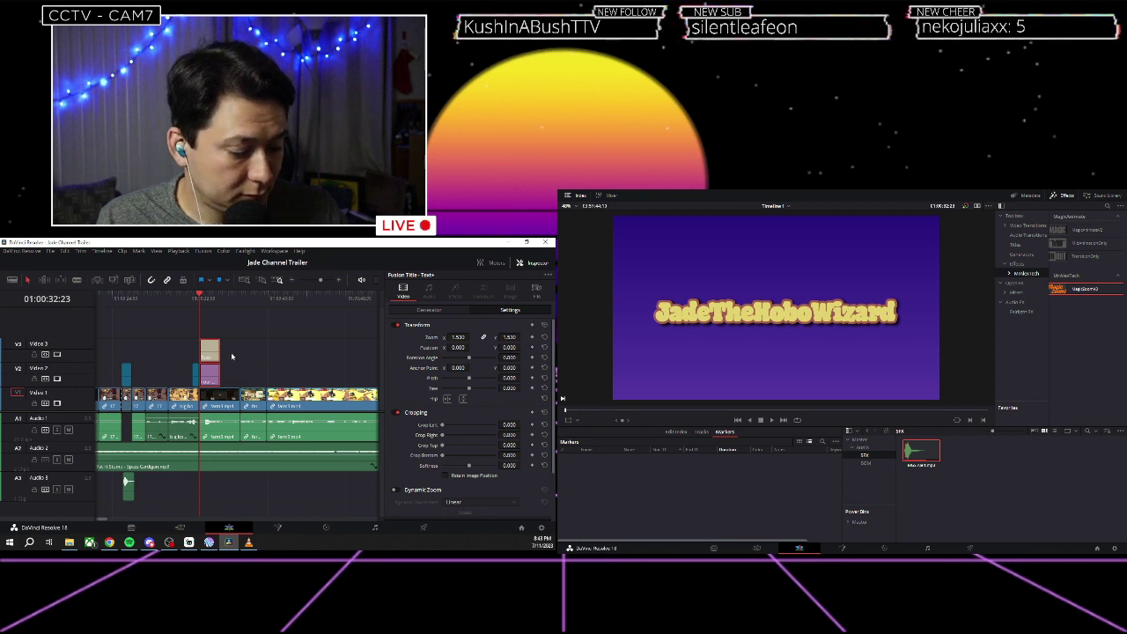
pyautogui.click(227, 394)
pyautogui.moveTo(233, 398); pyautogui.dragTo(260, 398)
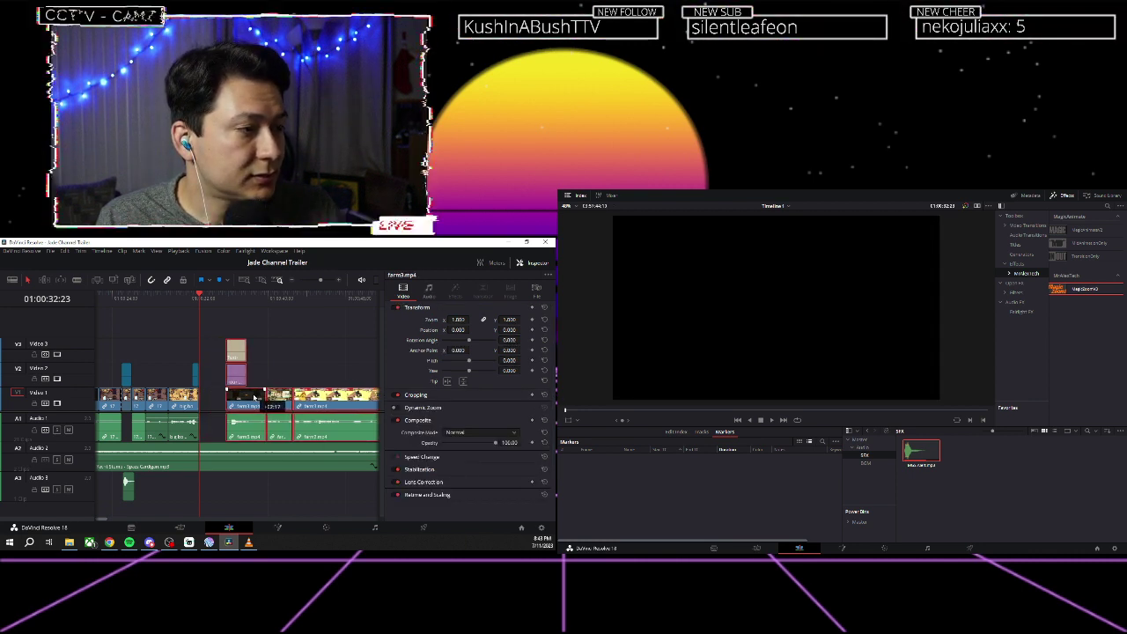
pyautogui.click(223, 353)
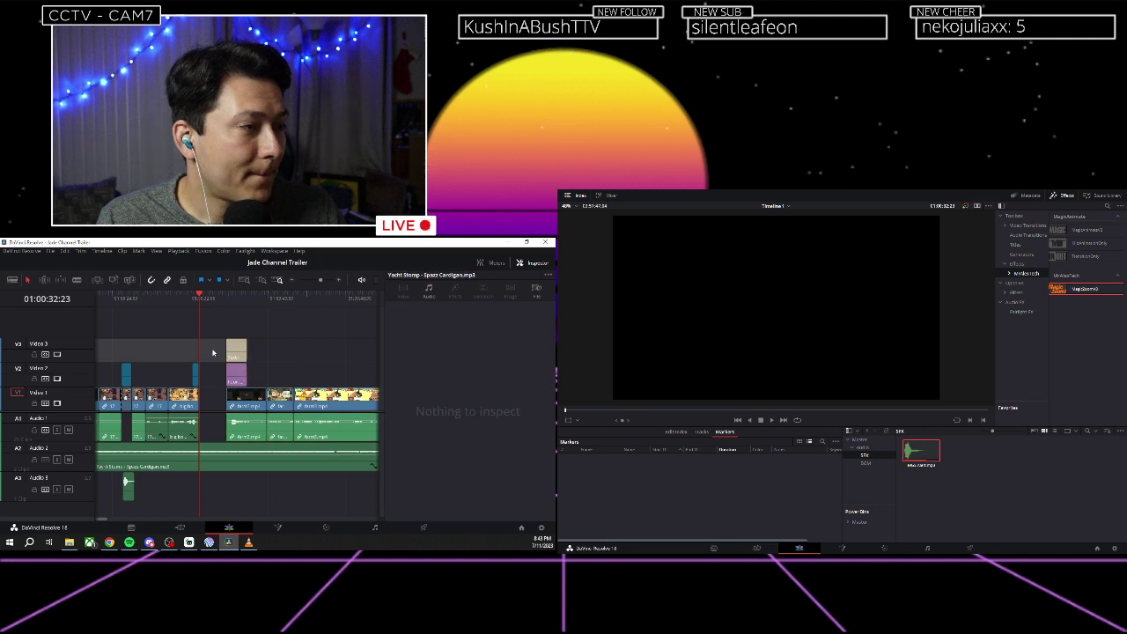
pyautogui.moveTo(237, 374); pyautogui.dragTo(213, 376)
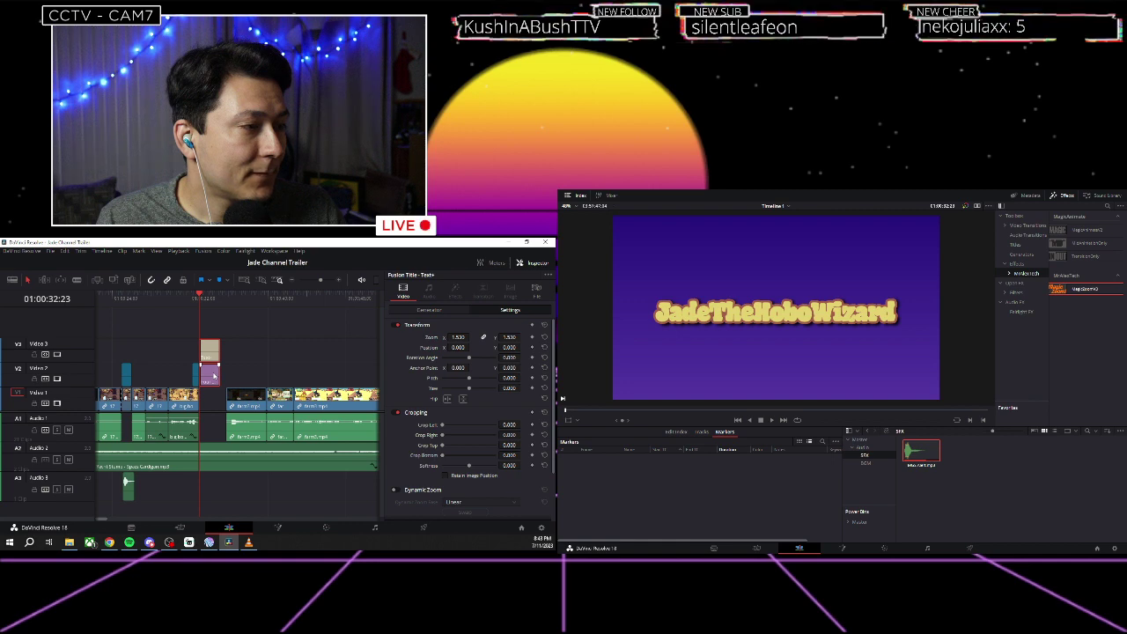
# Move the farm clips back to start at 01:00:35:03, directly after the copied title card.
pyautogui.click(220, 298)
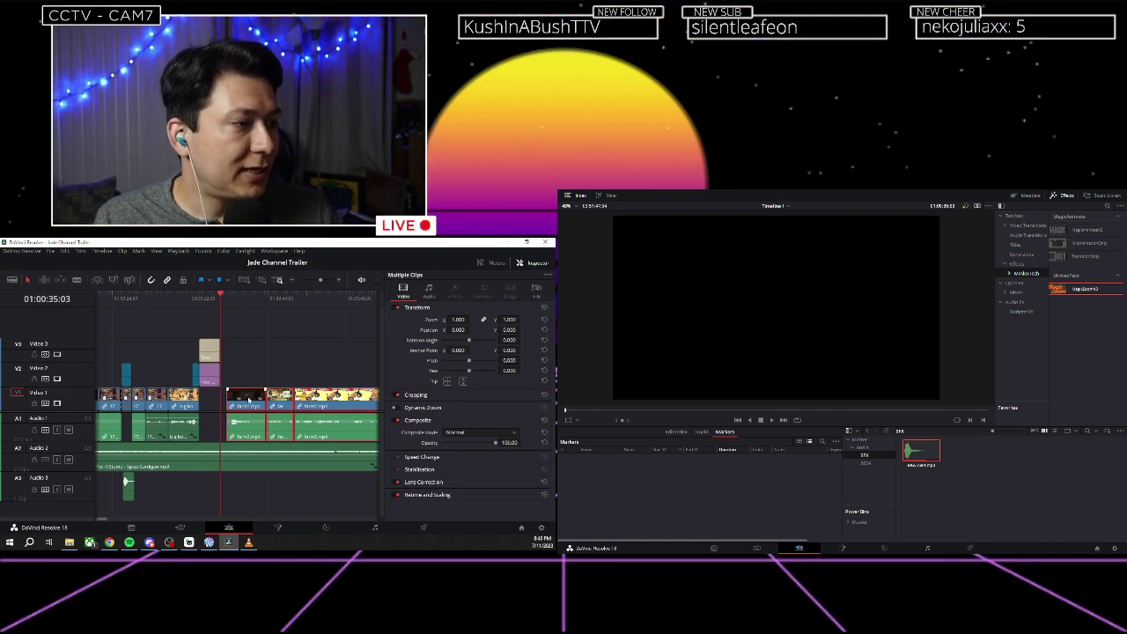
pyautogui.moveTo(251, 401); pyautogui.dragTo(246, 400)
pyautogui.click(200, 299)
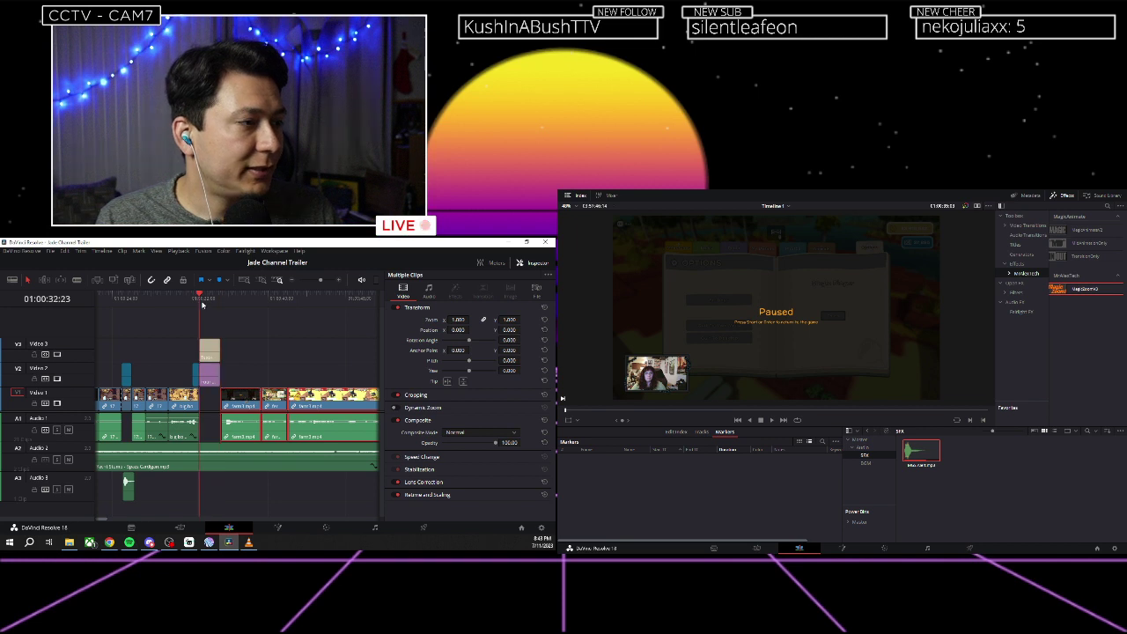
# Open the copied title's JadeTheHoboWizard text and check the card's start and end frames.
pyautogui.click(210, 349)
pyautogui.click(450, 310)
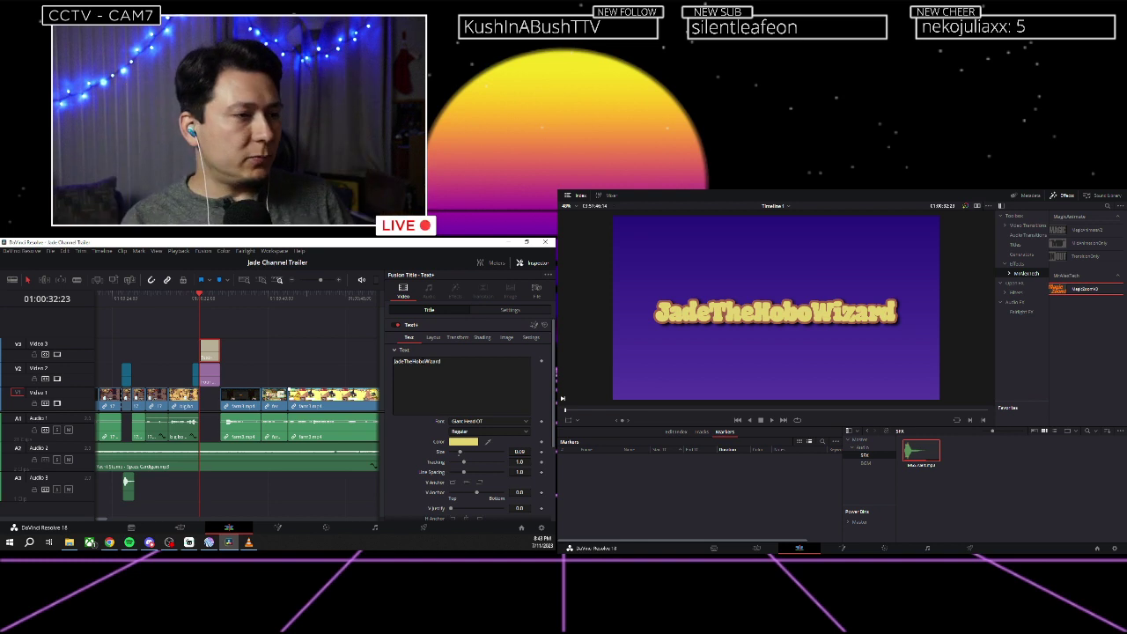
pyautogui.doubleClick(425, 361)
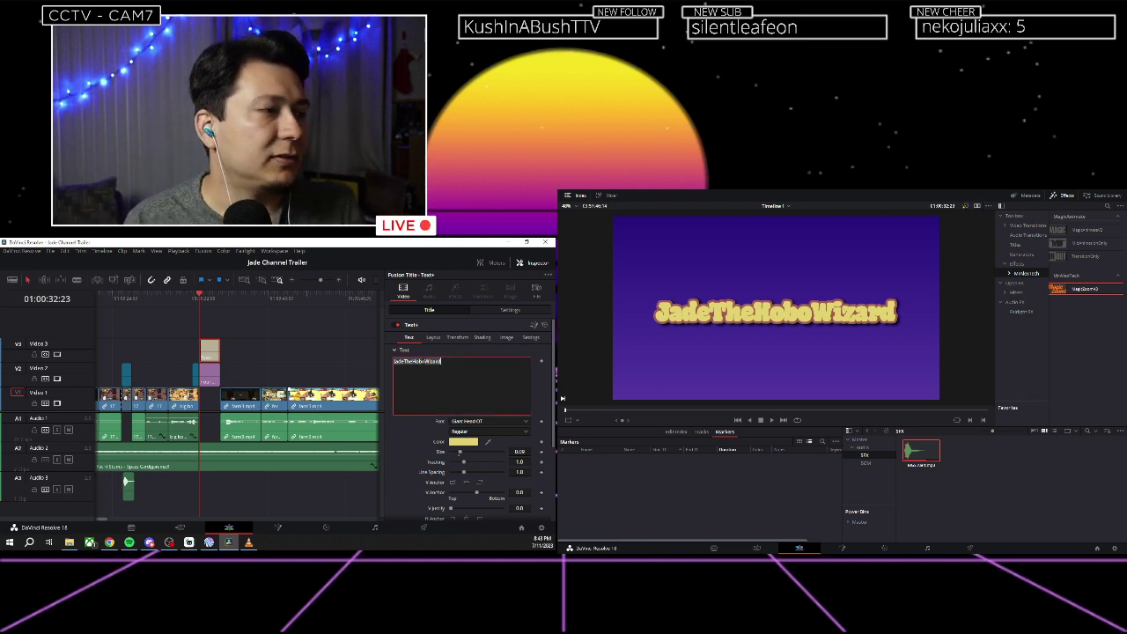
pyautogui.click(221, 297)
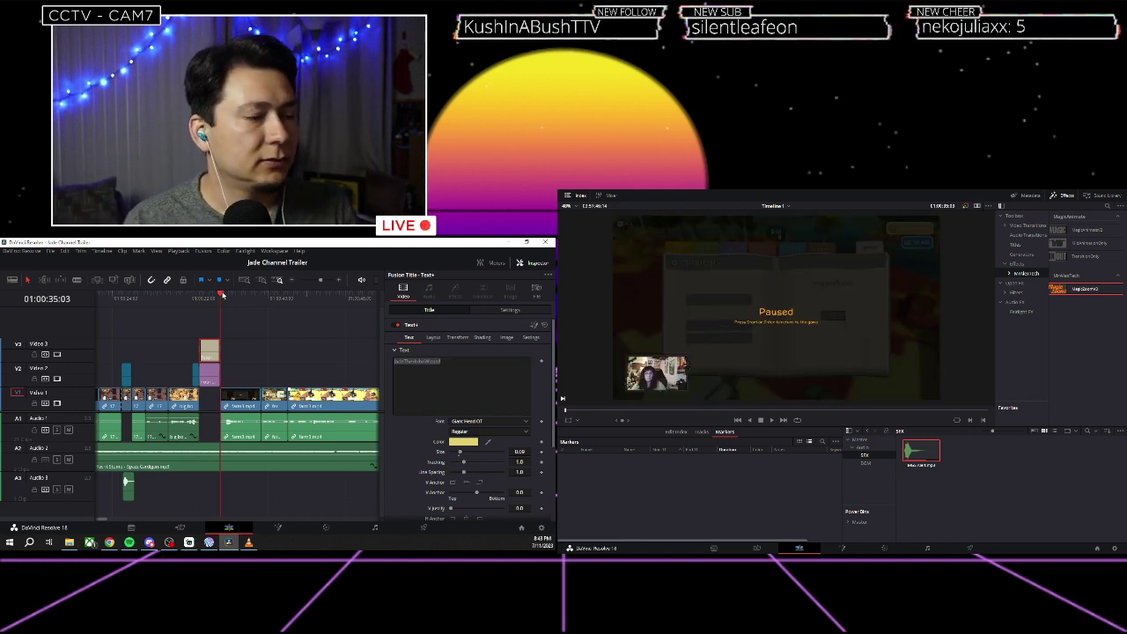
pyautogui.click(200, 300)
# Play back the clips following the first title card to find a place for another card.
pyautogui.hscroll(-3, 192, 307)
pyautogui.hscroll(-3, 190, 307)
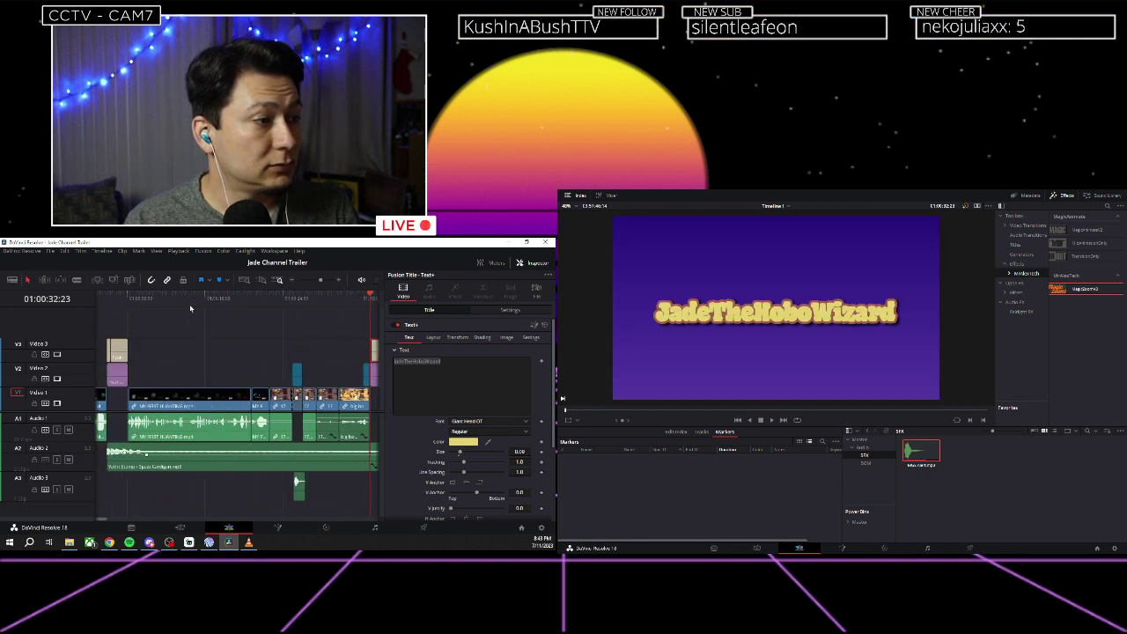
pyautogui.click(128, 301)
pyautogui.press('space')
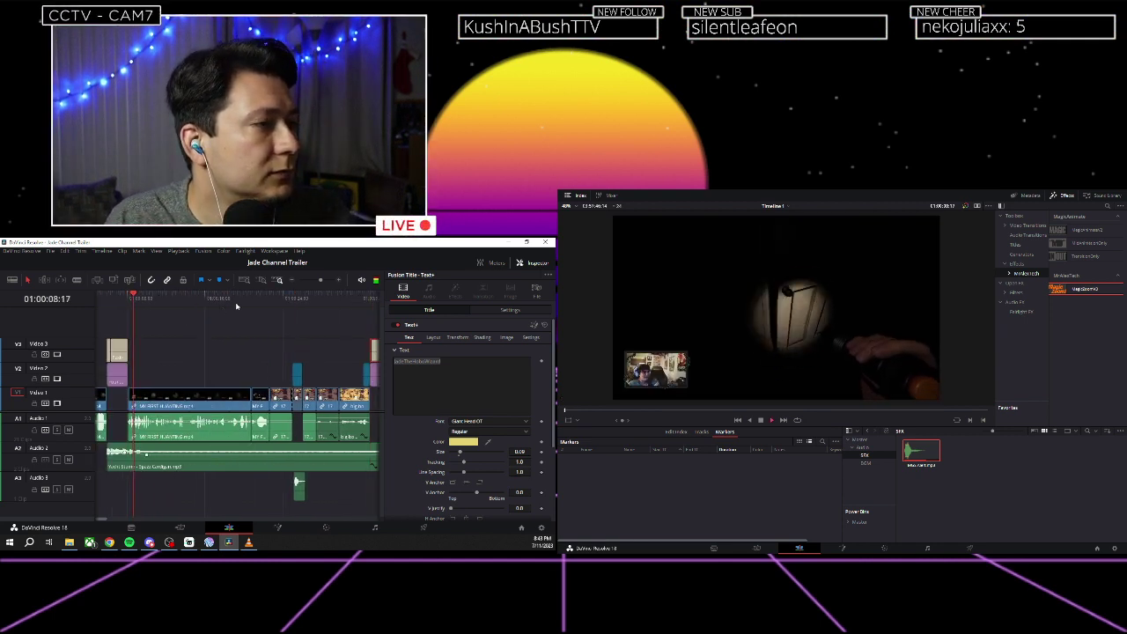
pyautogui.click(244, 302)
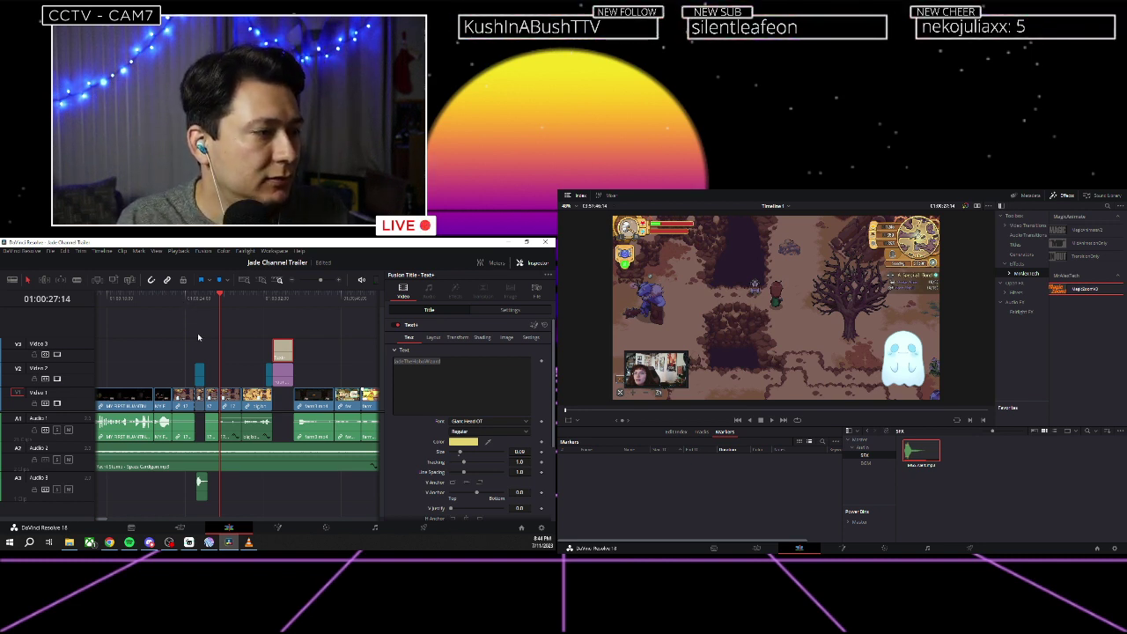
# Duplicate the title card and its background from 01:00:32:23 to about 01:00:22:16, before the blue adjustment clip.
pyautogui.click(280, 328)
pyautogui.click(284, 352)
pyautogui.moveTo(283, 376); pyautogui.dragTo(183, 374)
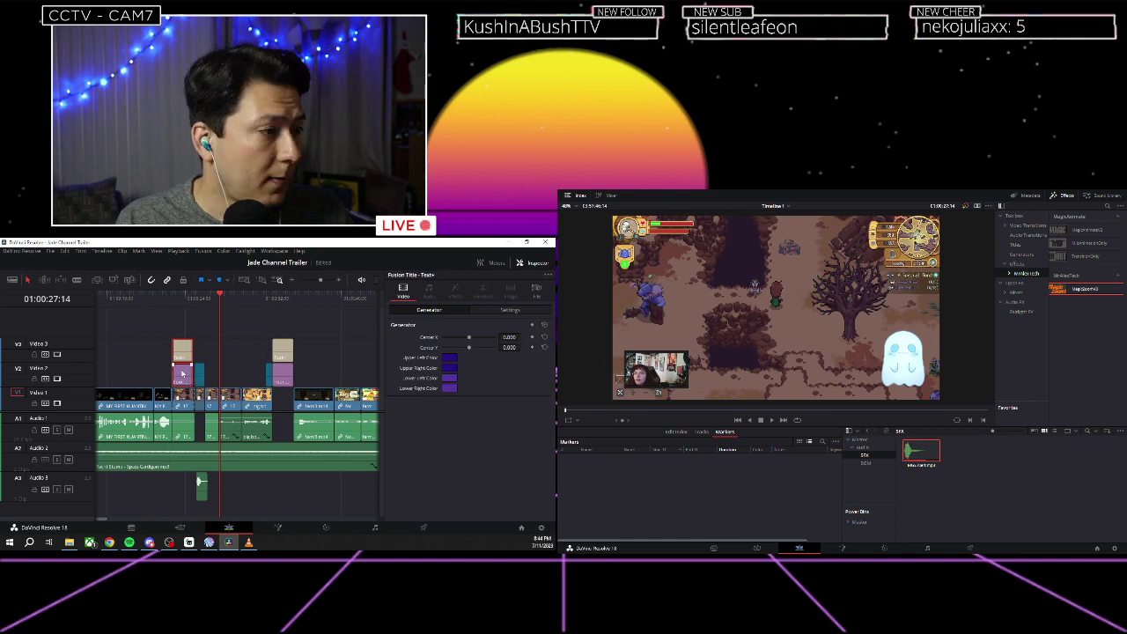
# Try to shift all clips after 01:00:25:03 later on the timeline, and undo the shift.
pyautogui.click(196, 299)
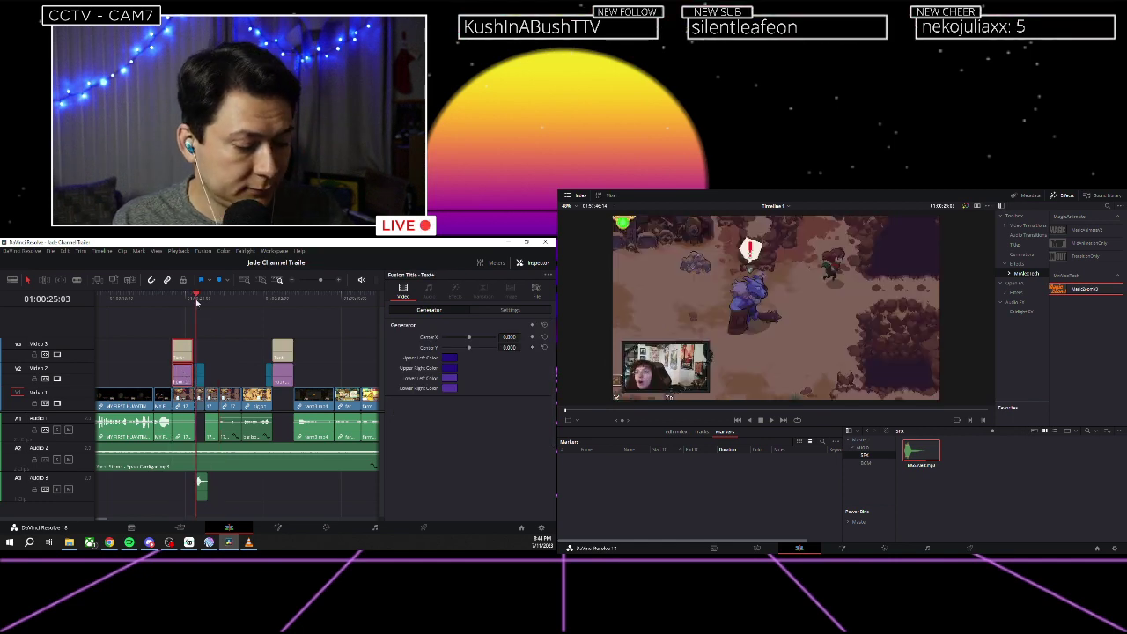
pyautogui.hotkey('alt', 'y')
pyautogui.moveTo(210, 400); pyautogui.dragTo(234, 401)
pyautogui.click(219, 299)
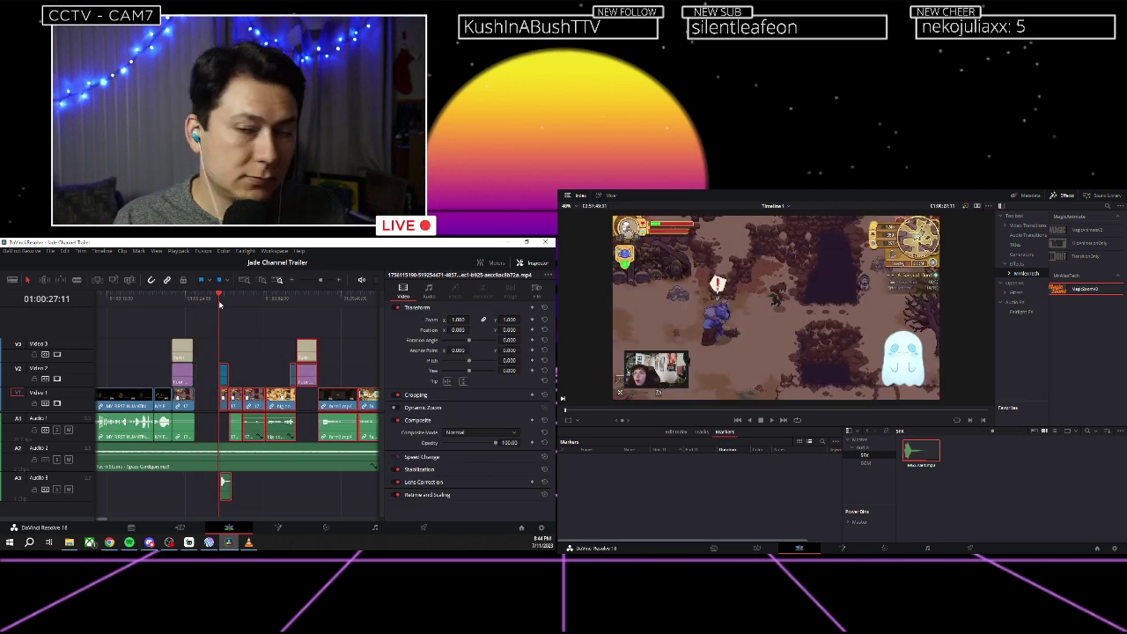
pyautogui.hotkey('ctrl', 'z')
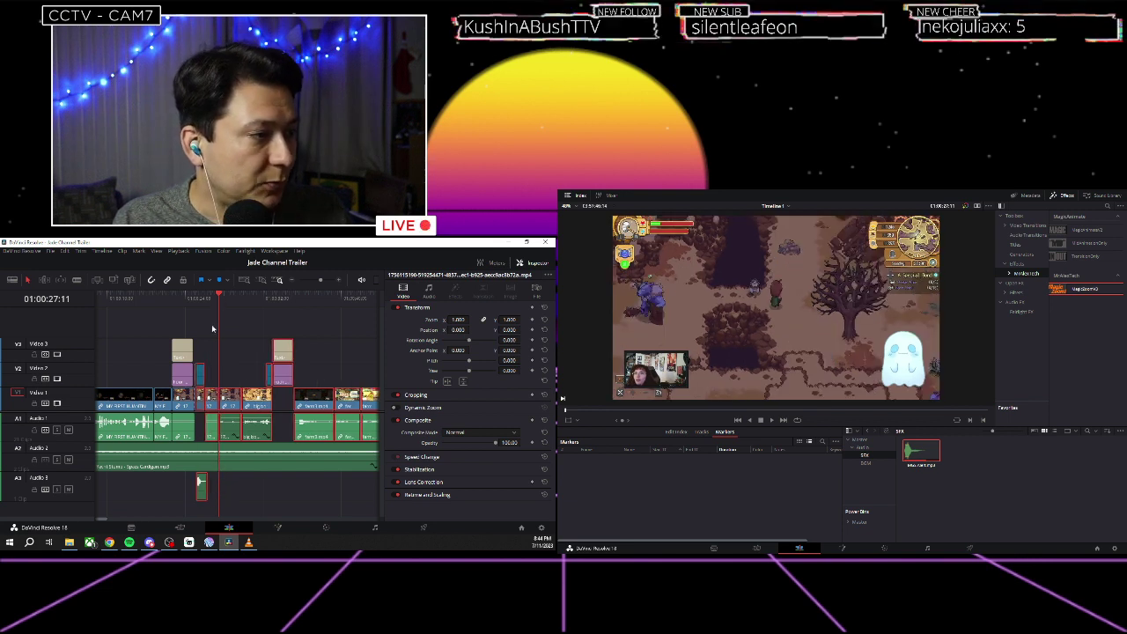
# Shift every clip after 01:00:22:16 later to open a gap and place the new title card at 01:00:22:16.
pyautogui.moveTo(181, 350); pyautogui.dragTo(151, 350)
pyautogui.click(176, 299)
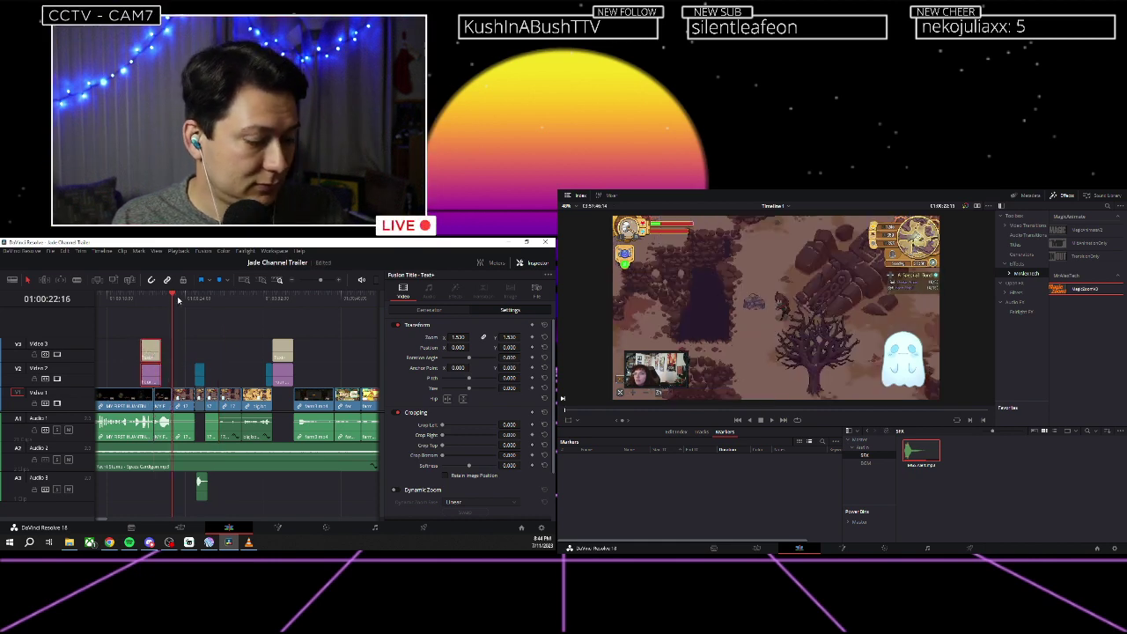
pyautogui.moveTo(183, 404); pyautogui.dragTo(208, 403)
pyautogui.click(158, 370)
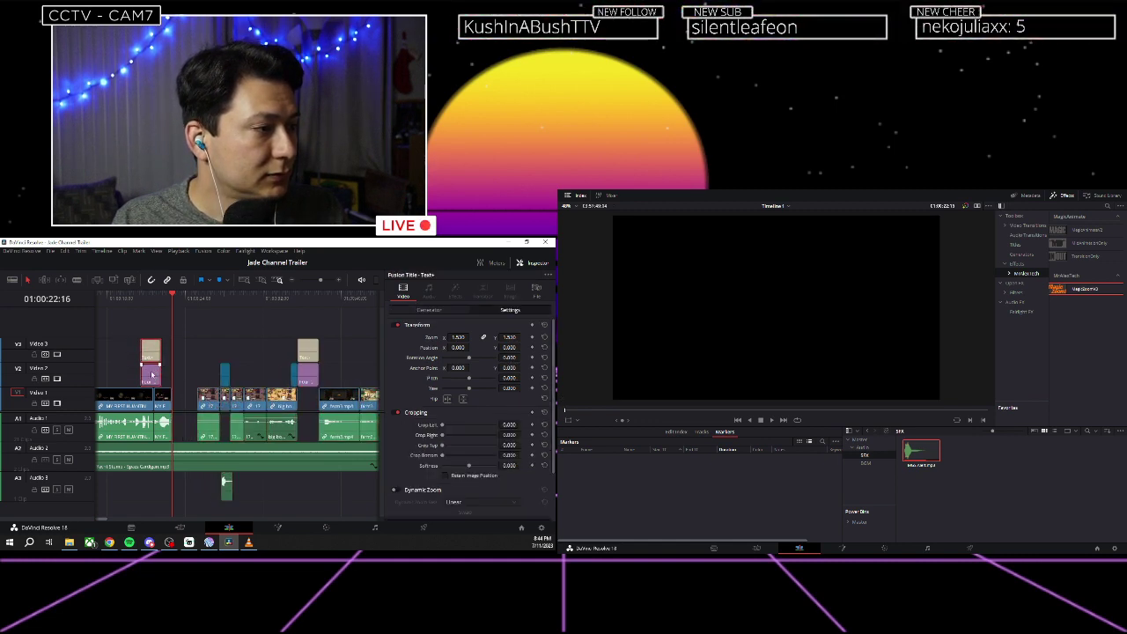
pyautogui.moveTo(151, 374); pyautogui.dragTo(183, 375)
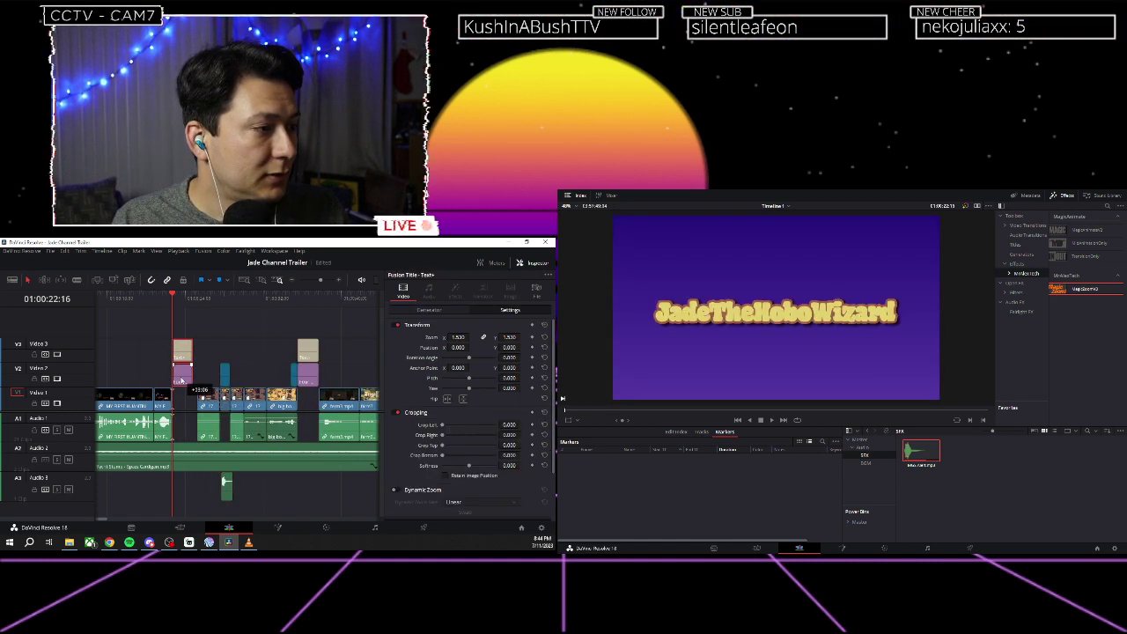
# Move the following clips back against the end of the new title card to close the gap.
pyautogui.click(199, 308)
pyautogui.moveTo(207, 402); pyautogui.dragTo(203, 404)
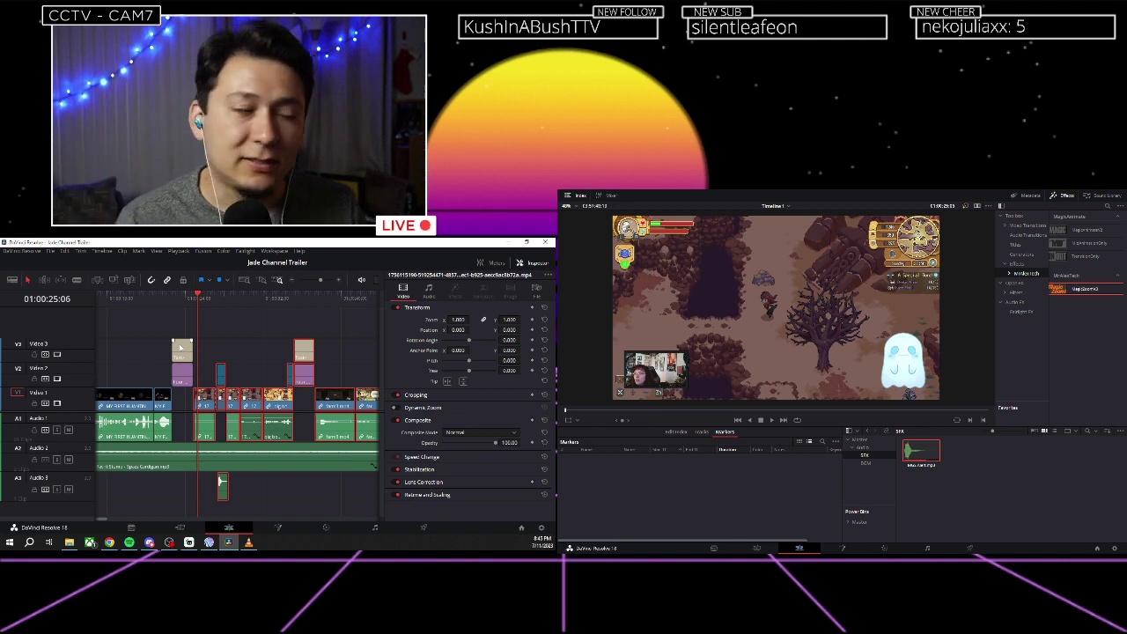
pyautogui.click(170, 315)
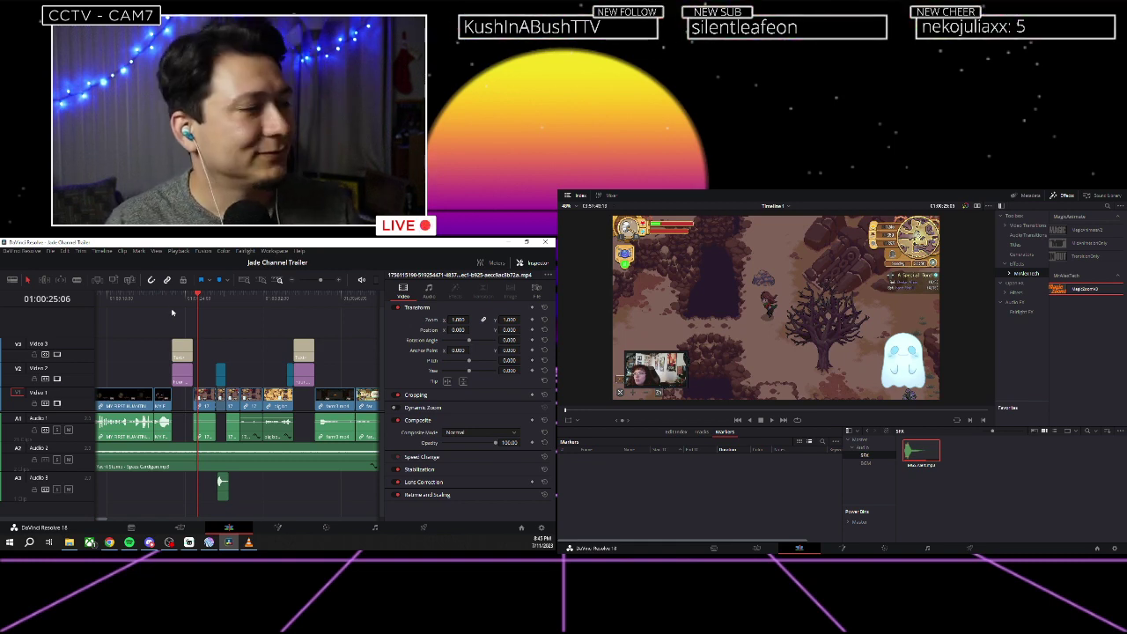
pyautogui.click(174, 303)
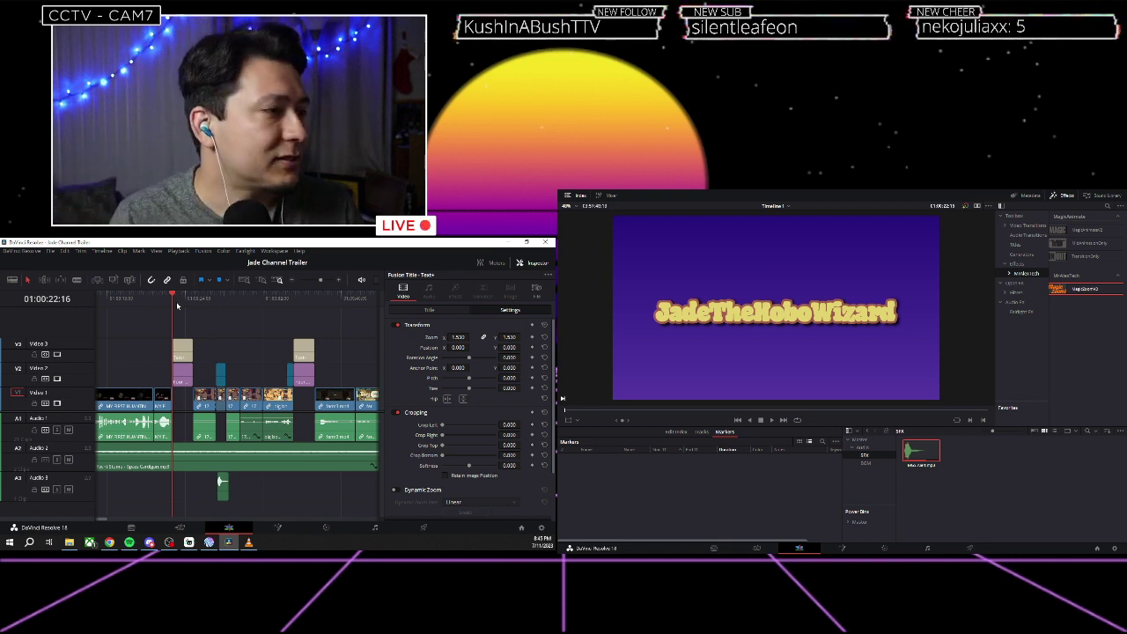
pyautogui.hscroll(3, 176, 304)
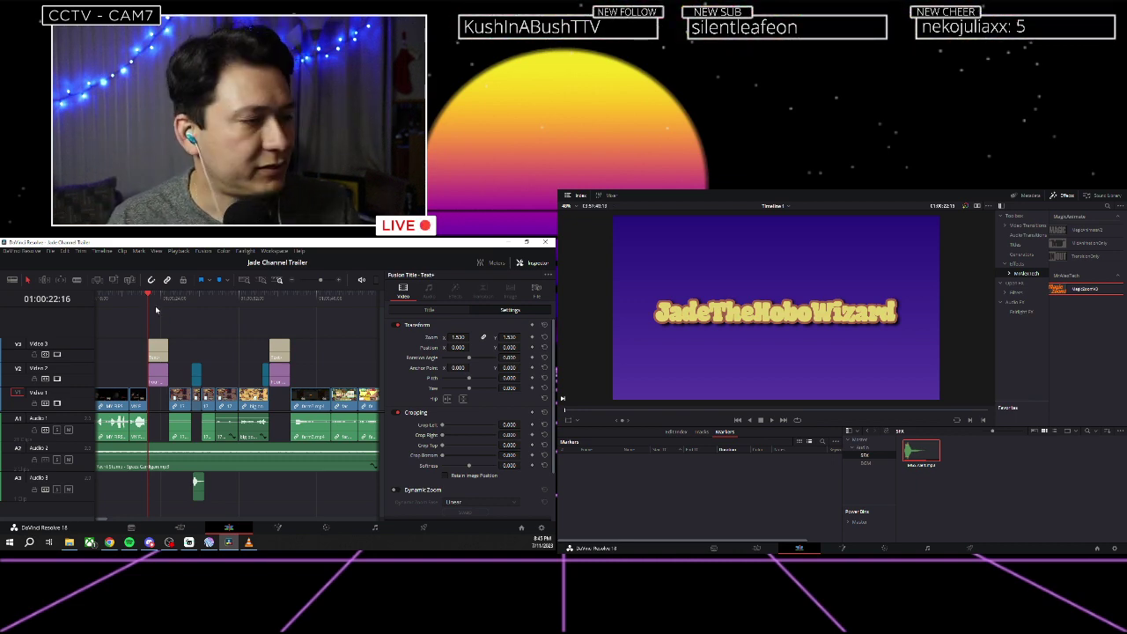
pyautogui.hscroll(3, 155, 305)
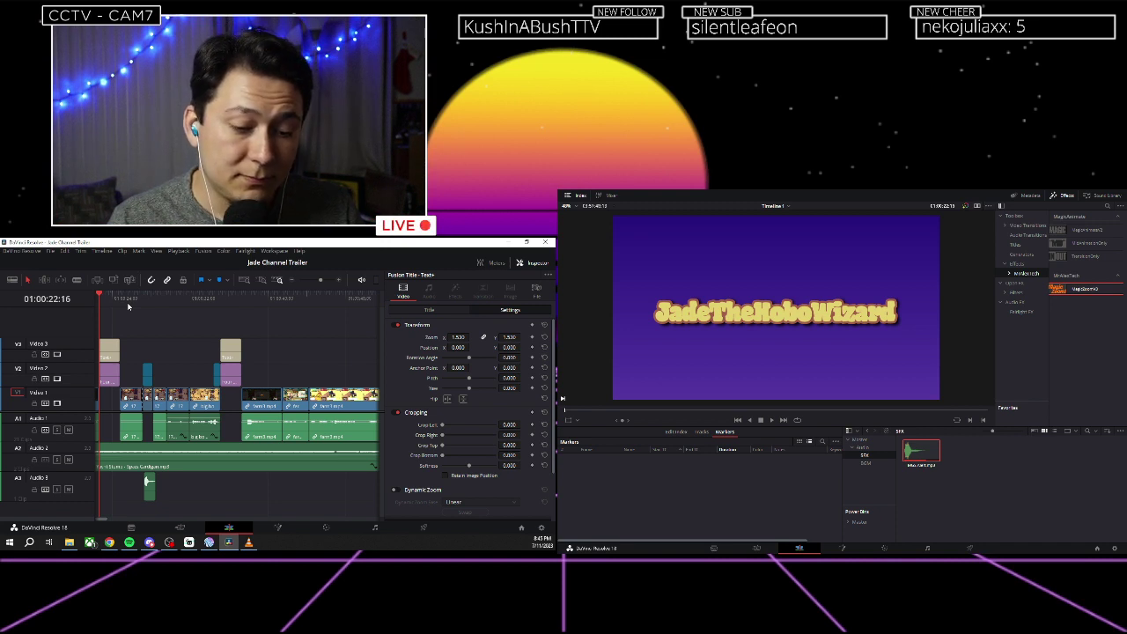
pyautogui.hscroll(-1, 128, 305)
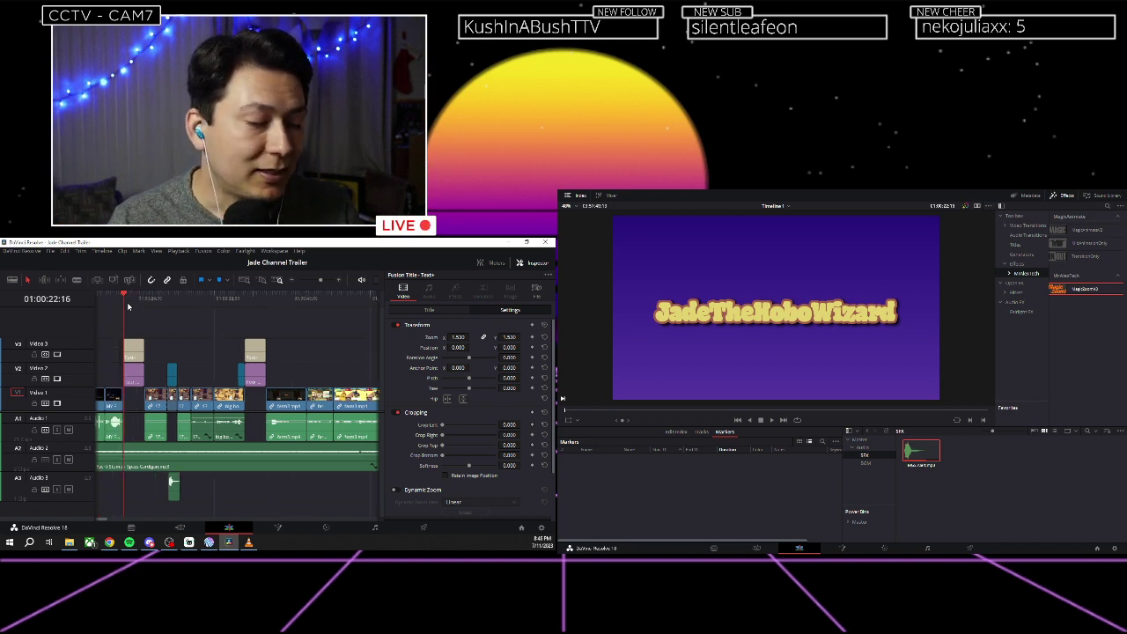